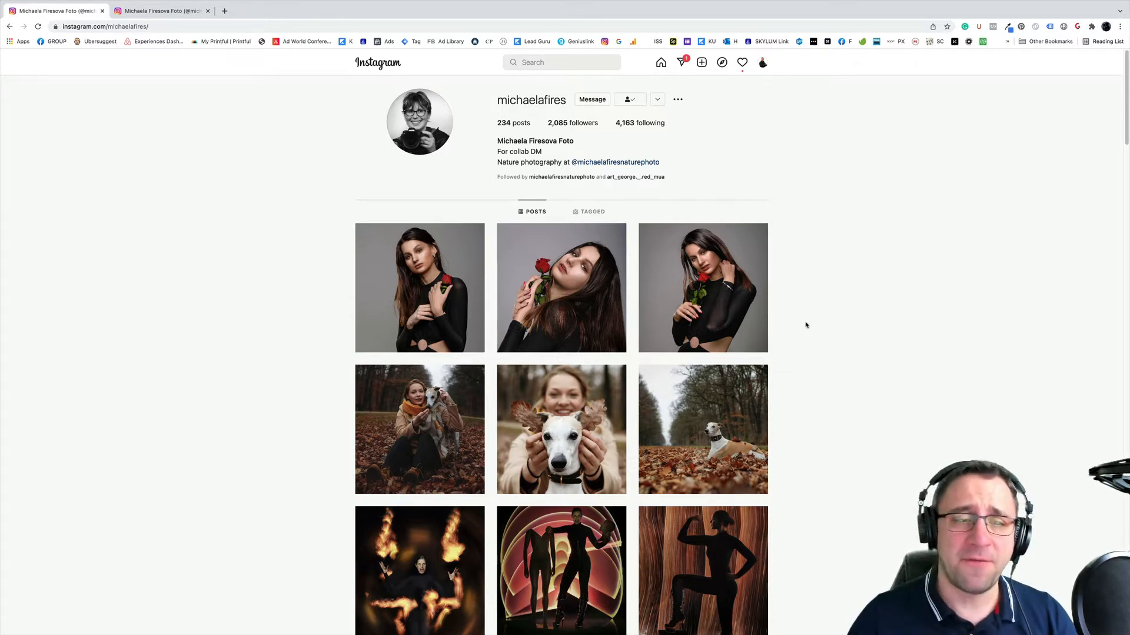
# - Look through the portrait photo grid on the photographer's Instagram profile, checking how posts are grouped in rows of three
pyautogui.scroll(-10, 800, 300)
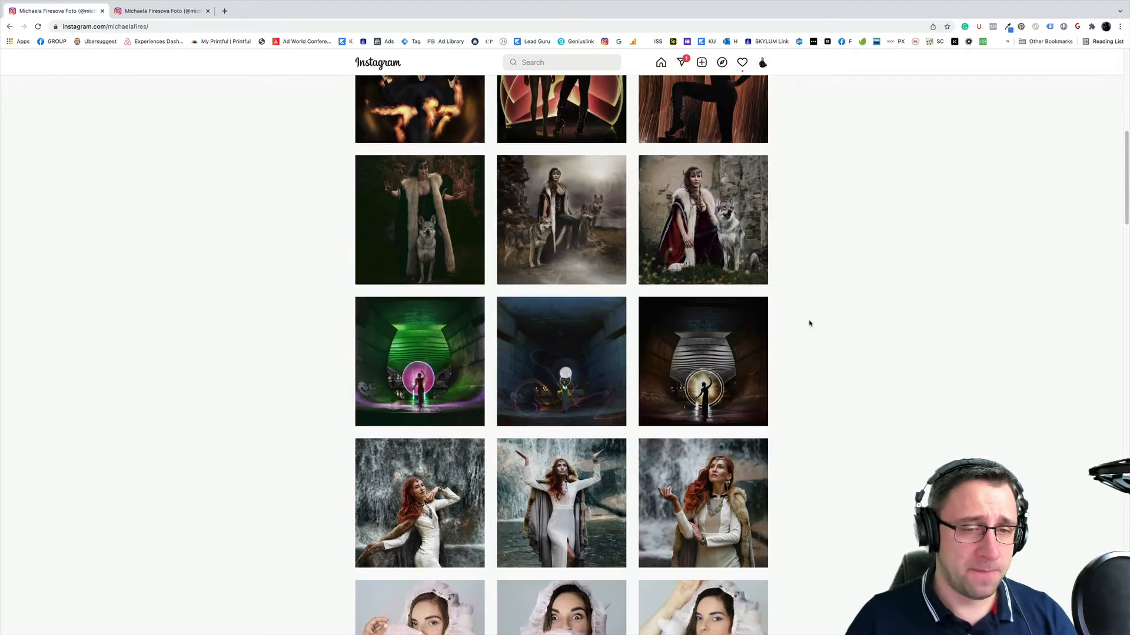
pyautogui.scroll(-4, 809, 322)
pyautogui.scroll(-12, 812, 323)
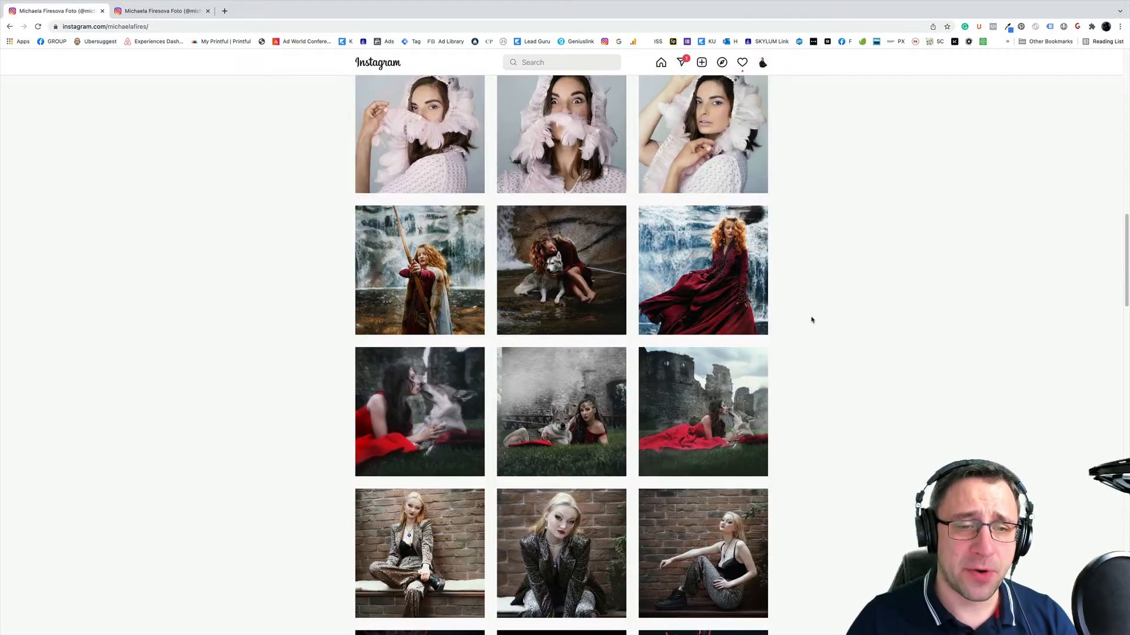
pyautogui.scroll(-8, 813, 325)
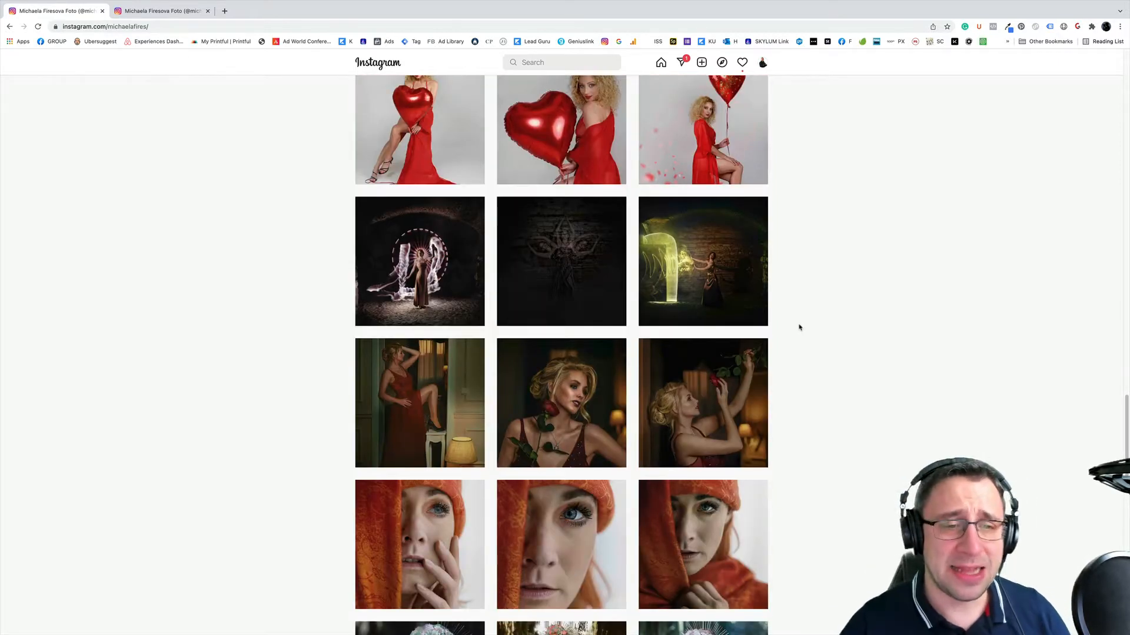
pyautogui.scroll(-7, 812, 318)
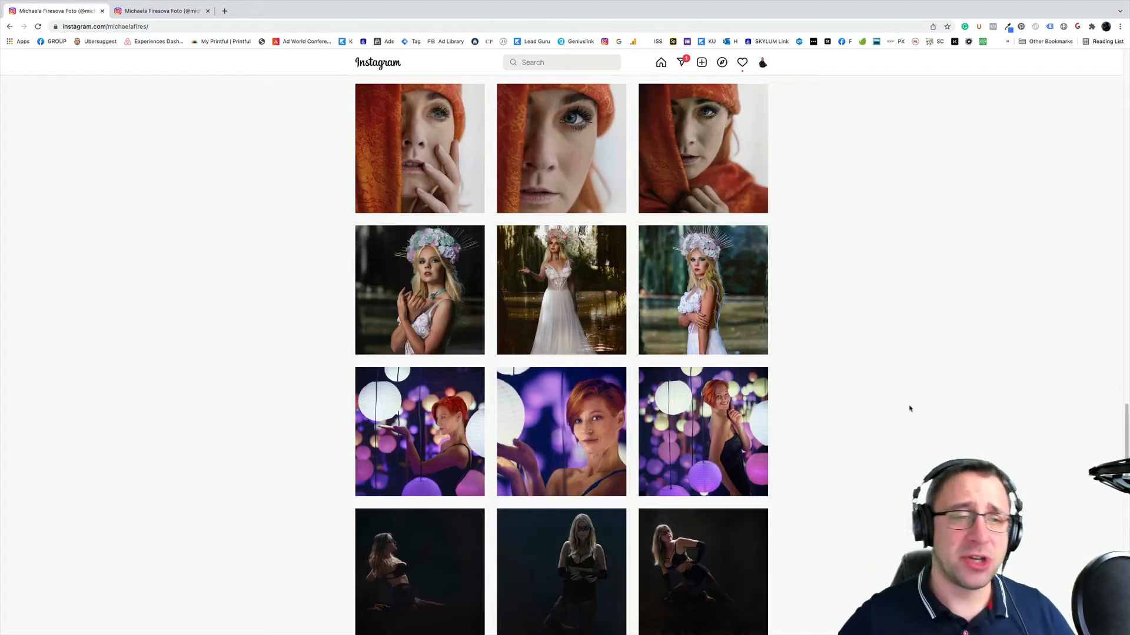
pyautogui.scroll(-7, 910, 401)
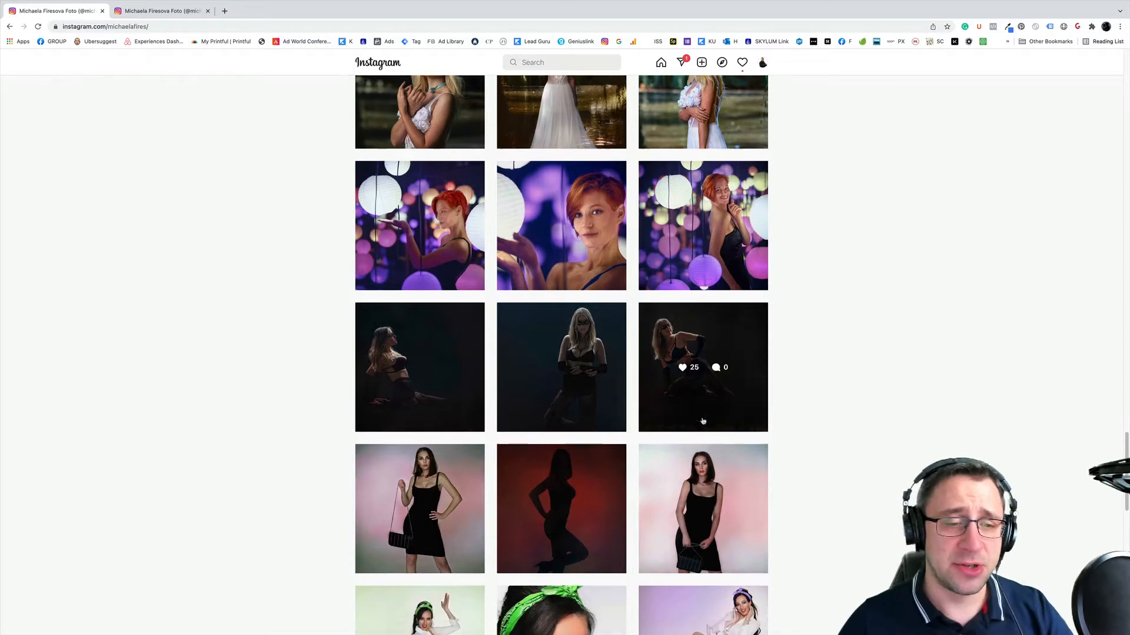
pyautogui.scroll(13, 715, 412)
pyautogui.scroll(10, 764, 388)
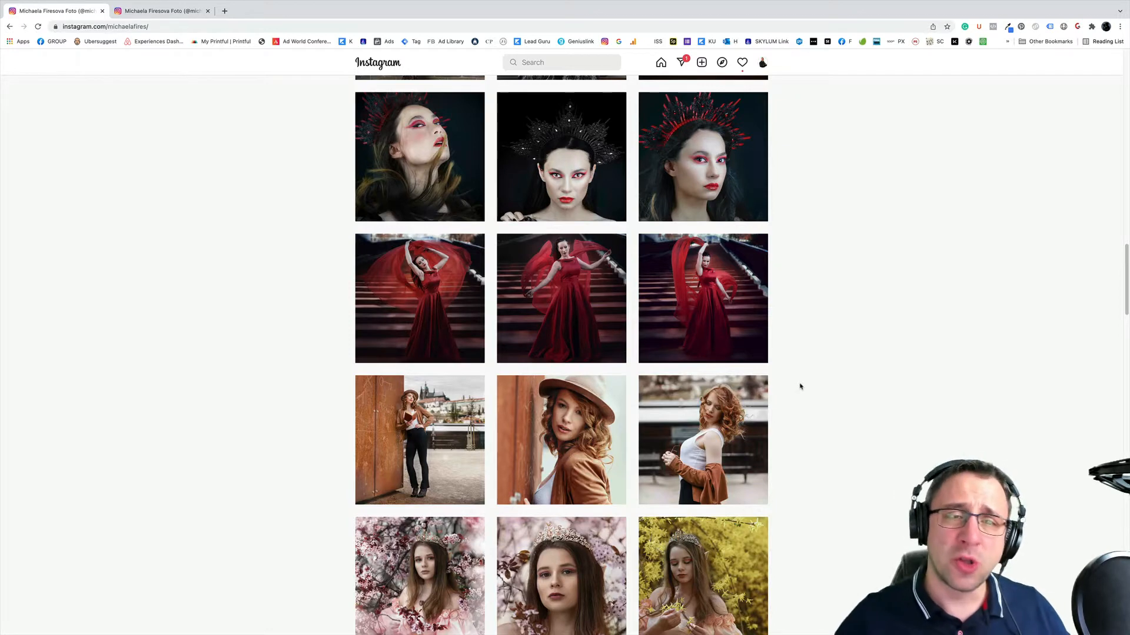
pyautogui.scroll(9, 800, 387)
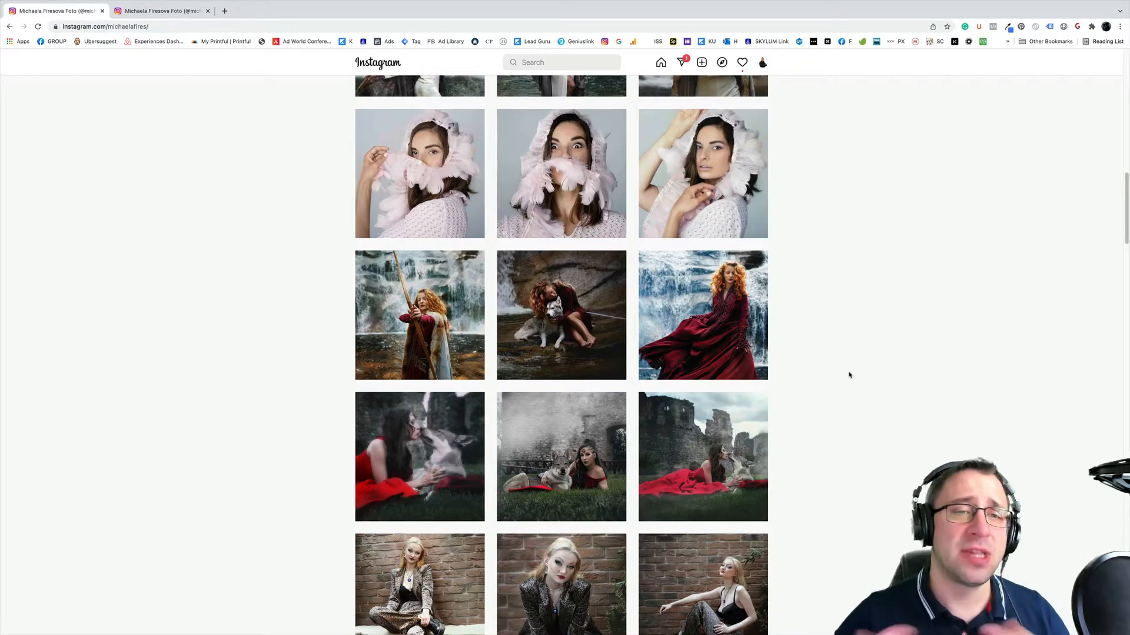
pyautogui.scroll(11, 849, 375)
pyautogui.scroll(-3, 851, 372)
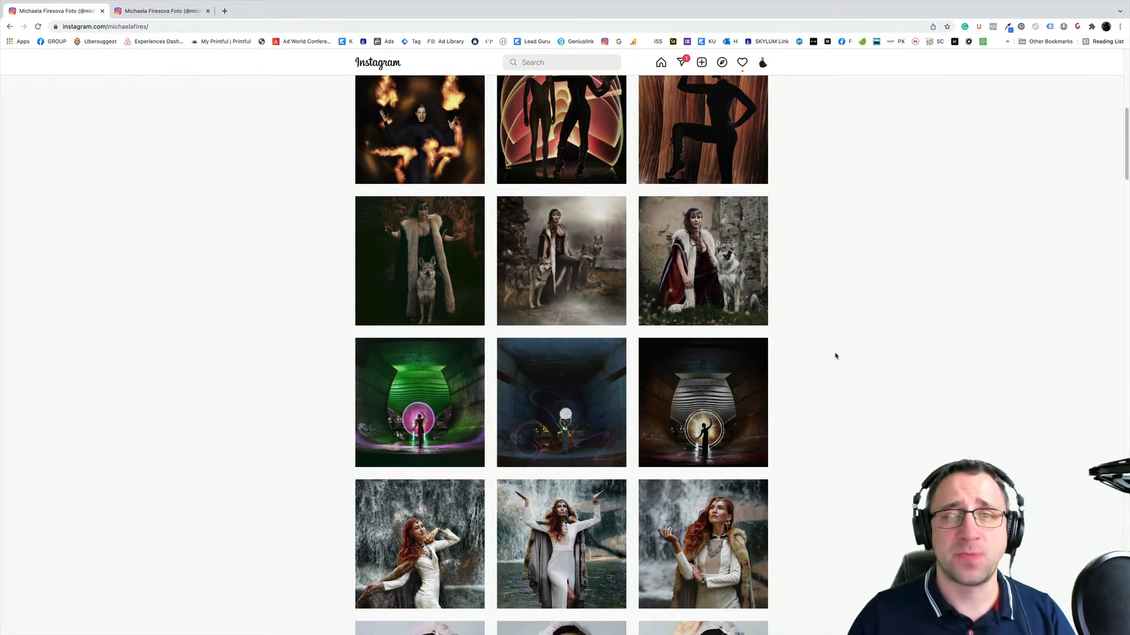
pyautogui.scroll(8, 835, 356)
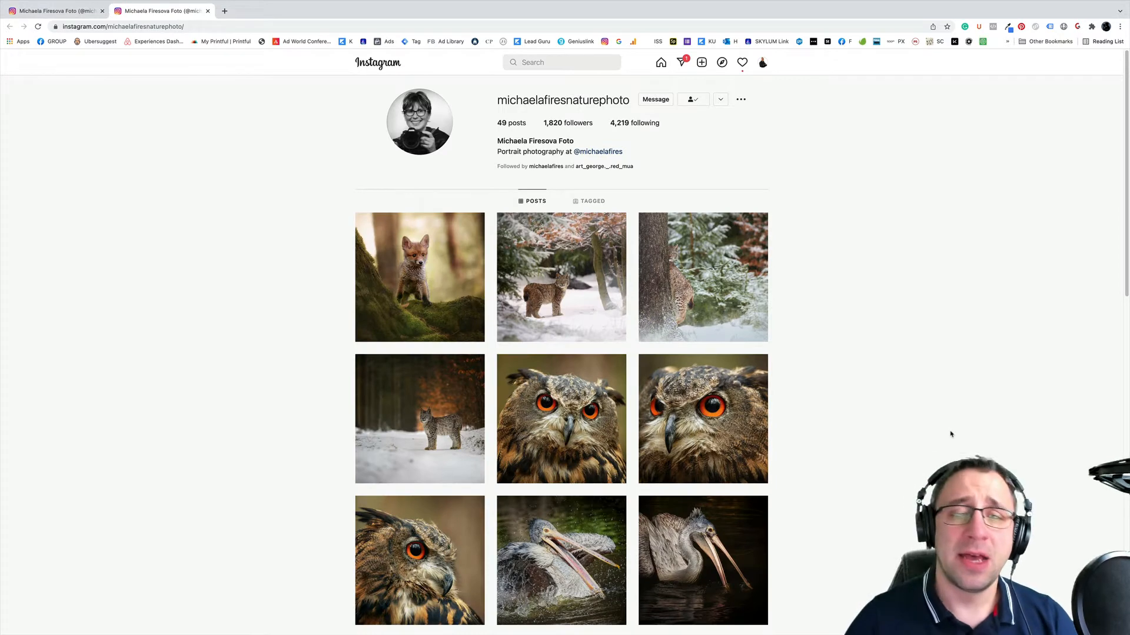
# - Look through the wildlife photo grid on the photographer's separate nature Instagram profile and return to the profile header
pyautogui.scroll(-3, 965, 412)
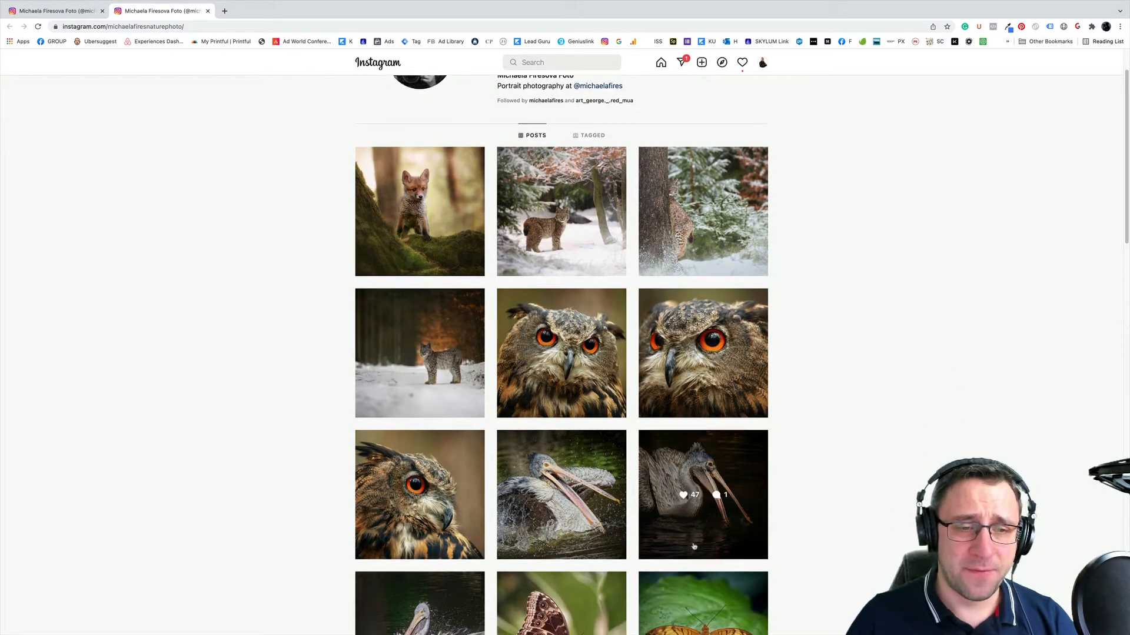
pyautogui.scroll(-15, 877, 533)
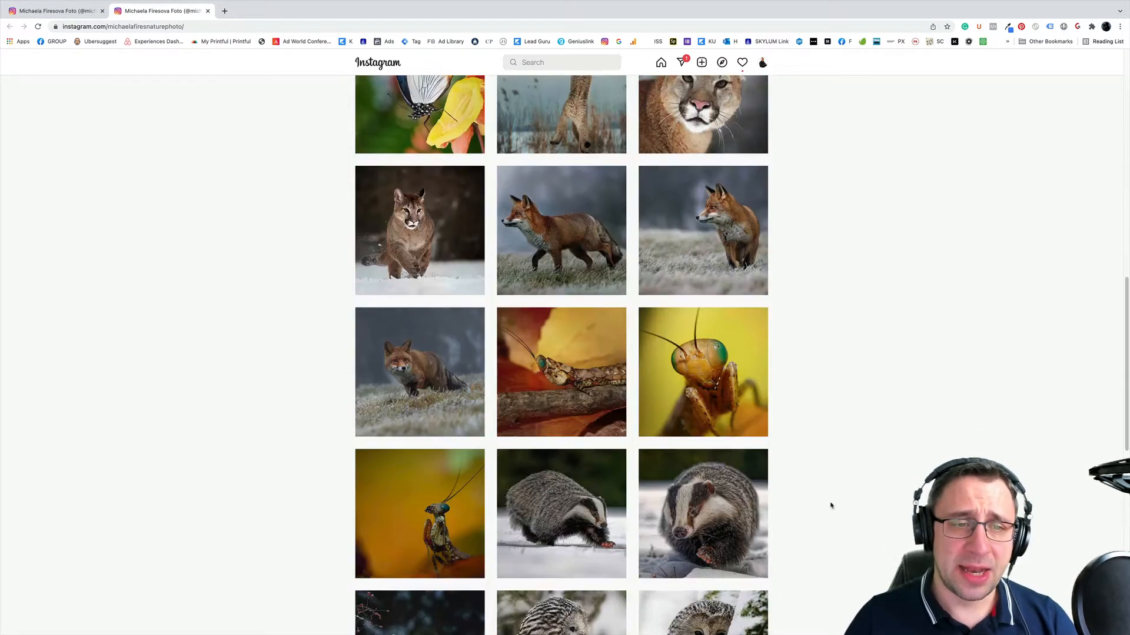
pyautogui.scroll(15, 806, 433)
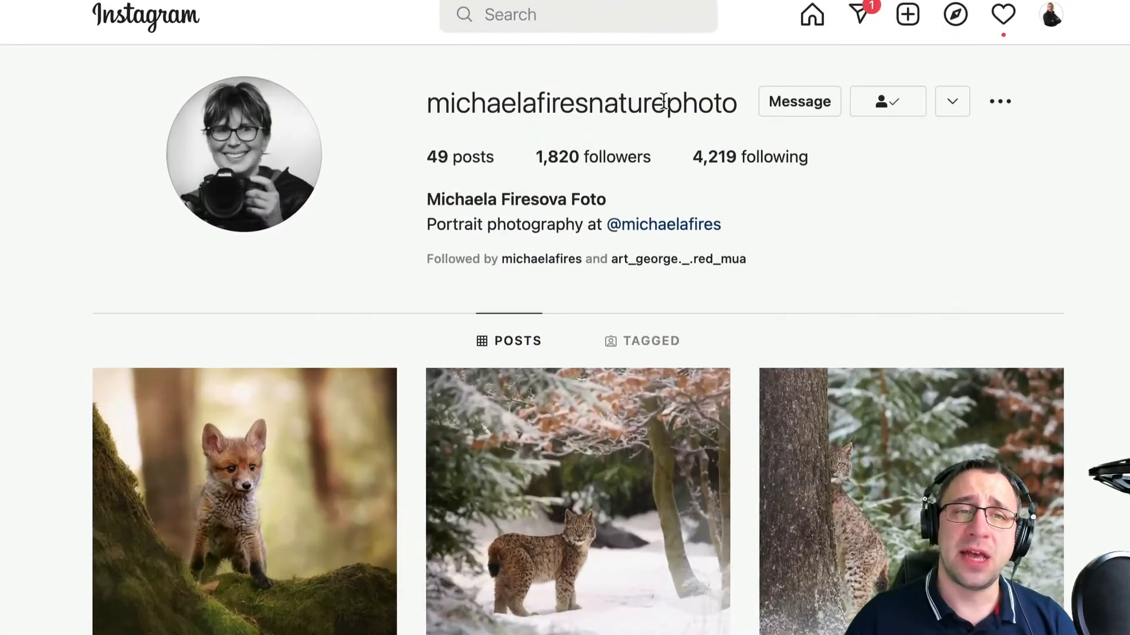
pyautogui.doubleClick(578, 99)
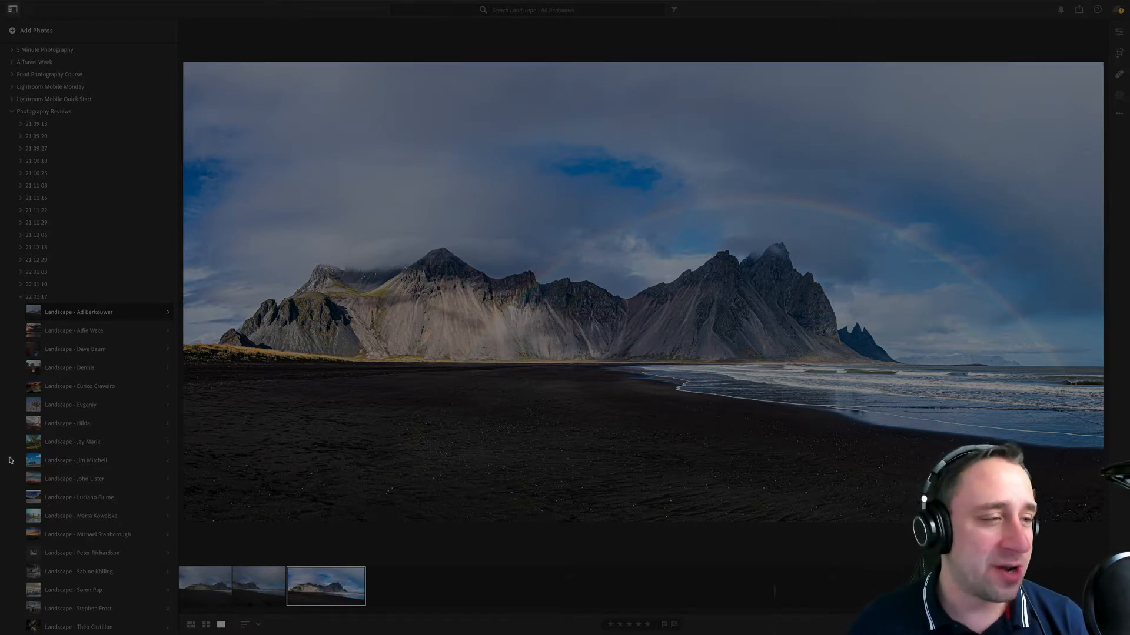
# - View the two raw beach frames in the first landscape album of 22 01 17 and compare them
pyautogui.scroll(-2, 68, 252)
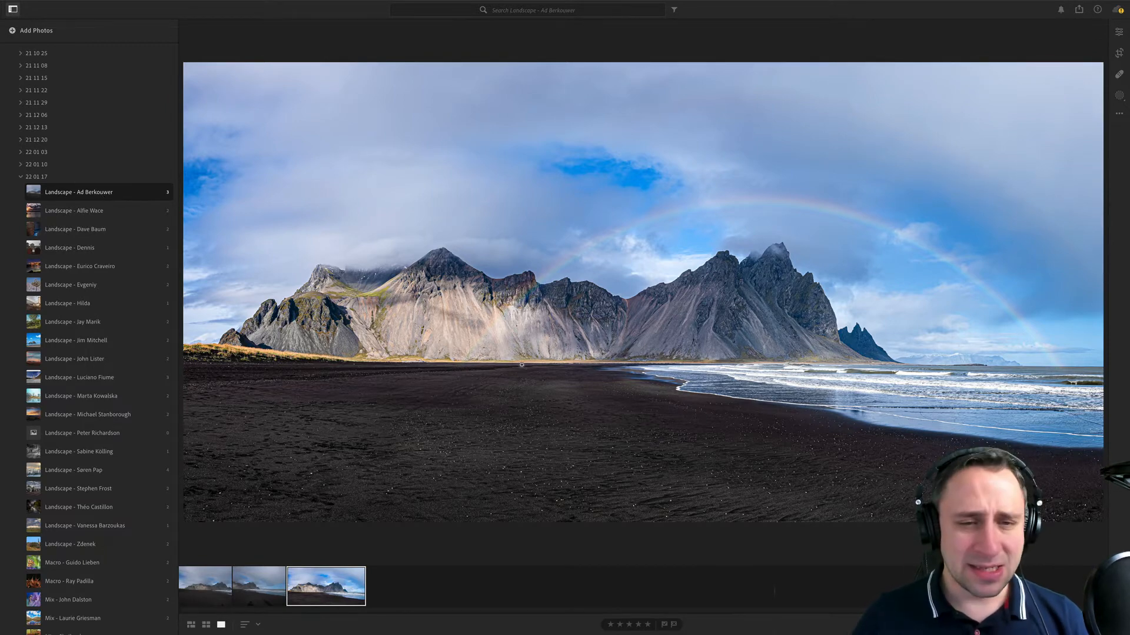
pyautogui.click(219, 601)
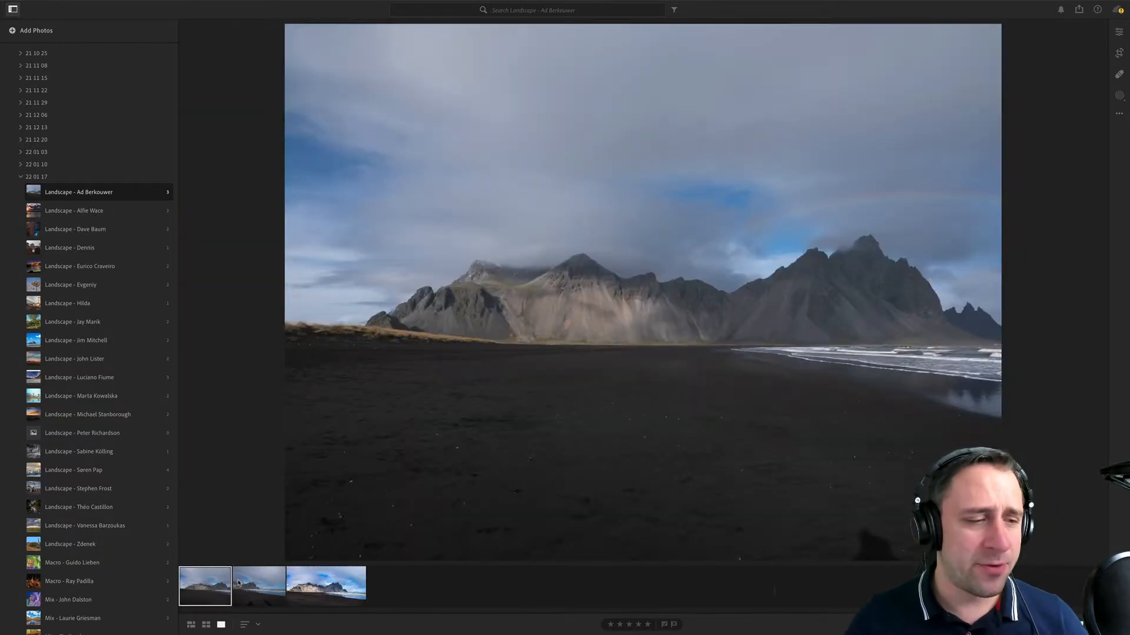
pyautogui.click(238, 583)
pyautogui.click(213, 583)
pyautogui.click(241, 583)
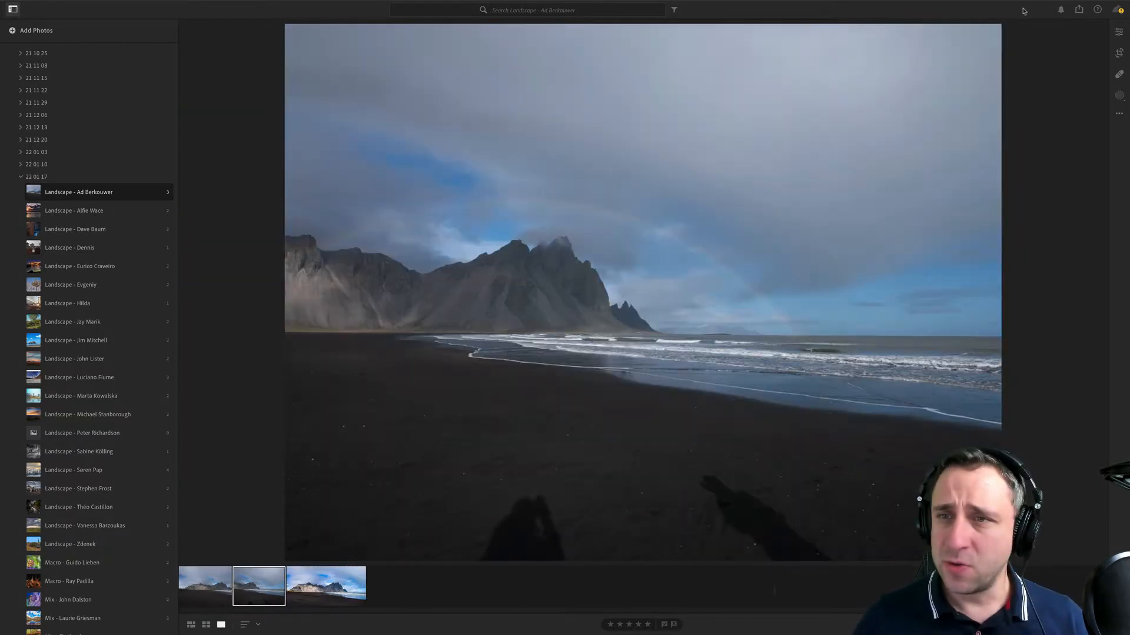
# - Show the photo information and check the camera details of both raw frames and the edited JPG panorama
pyautogui.click(1118, 33)
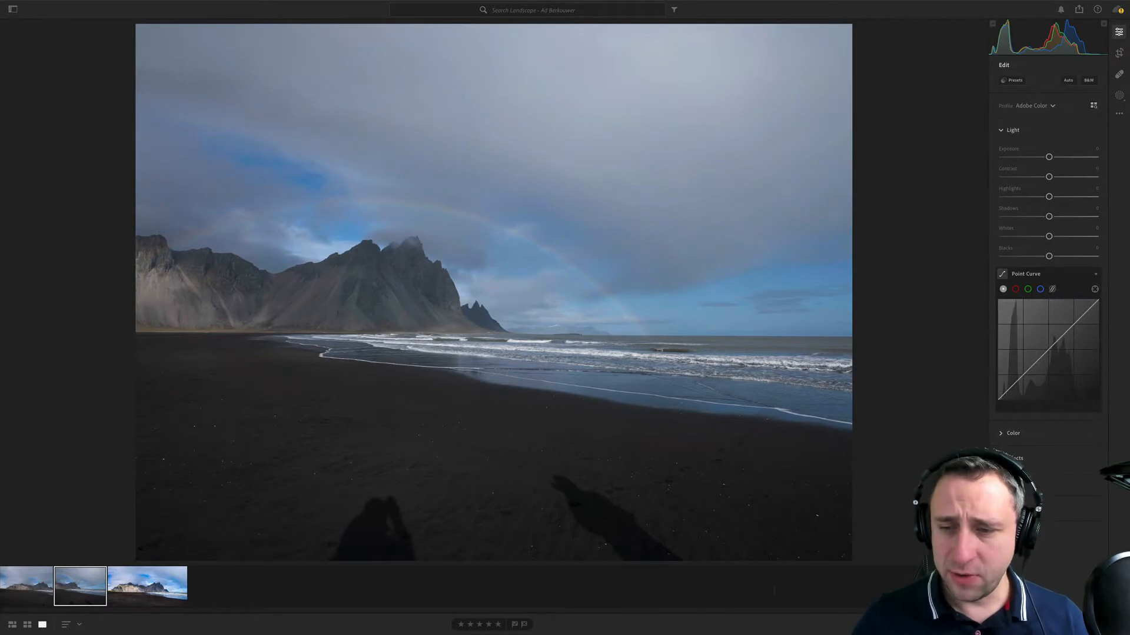
pyautogui.press('i')
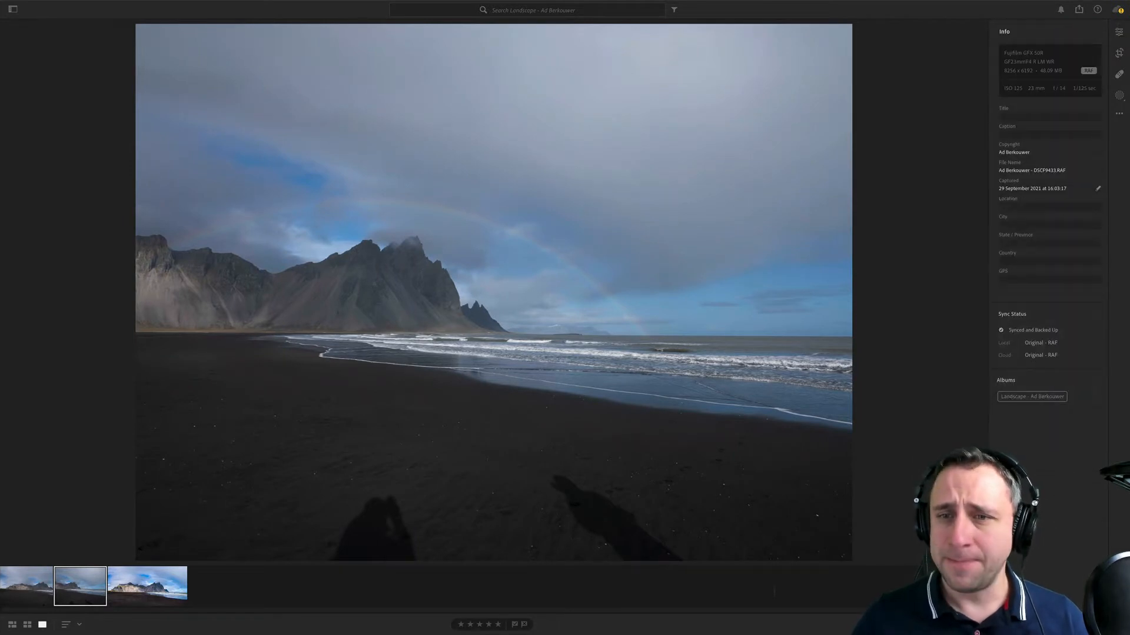
pyautogui.click(43, 590)
pyautogui.click(84, 595)
pyautogui.click(157, 596)
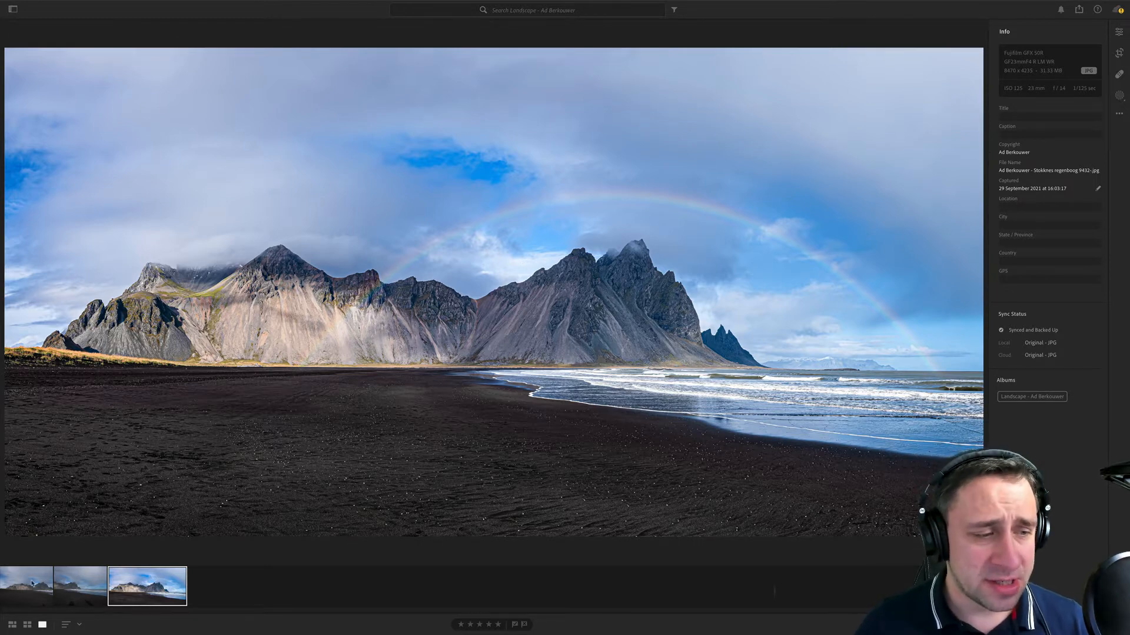
pyautogui.click(81, 592)
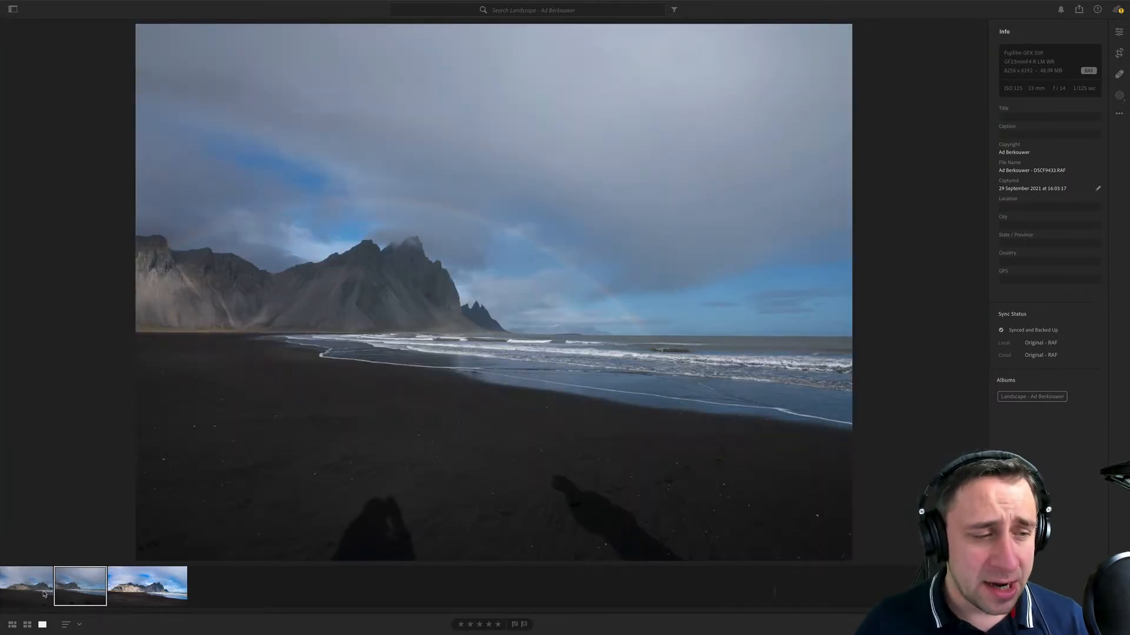
pyautogui.click(44, 594)
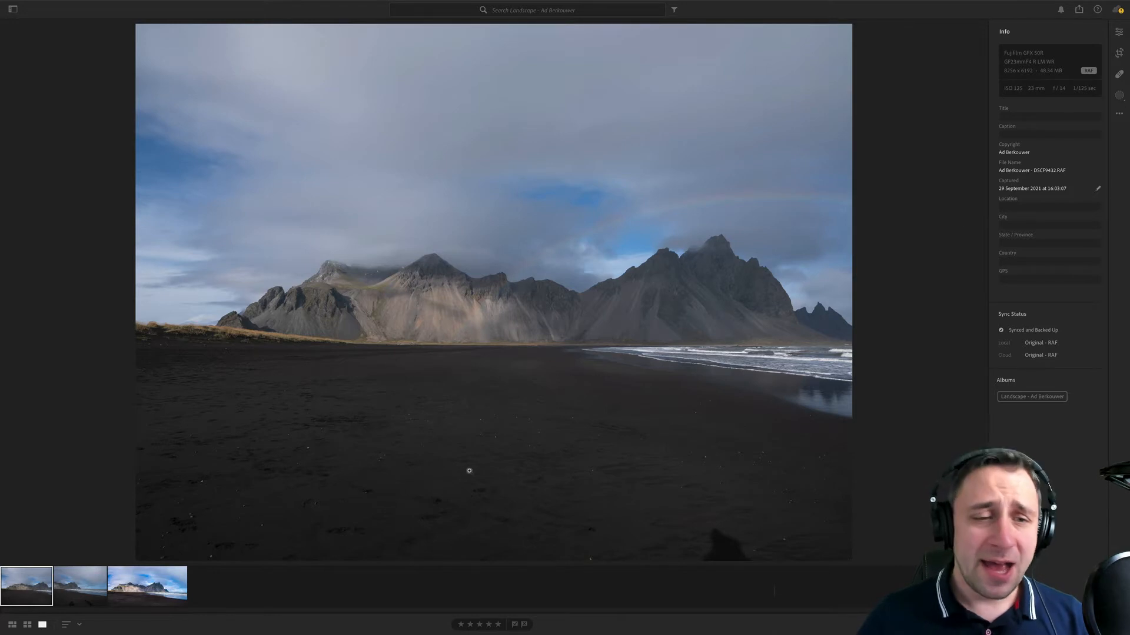
# - Compare the framing of the two raw beach shots by alternating between them, examining how the mountains, shoreline and rainbow overlap
pyautogui.click(68, 593)
pyautogui.click(30, 592)
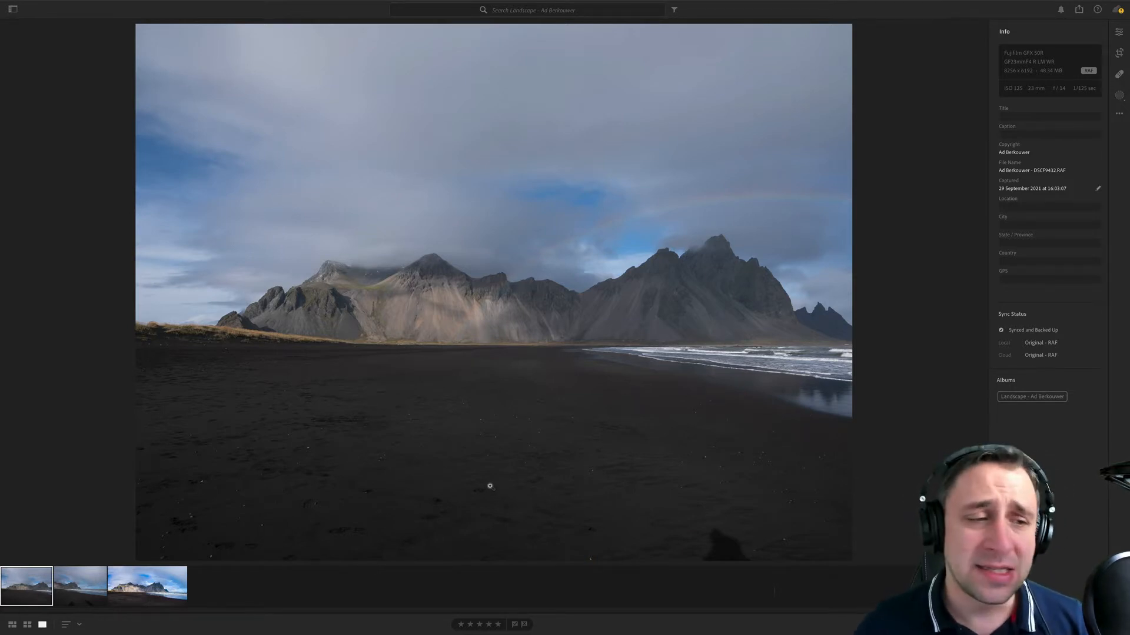
pyautogui.click(75, 588)
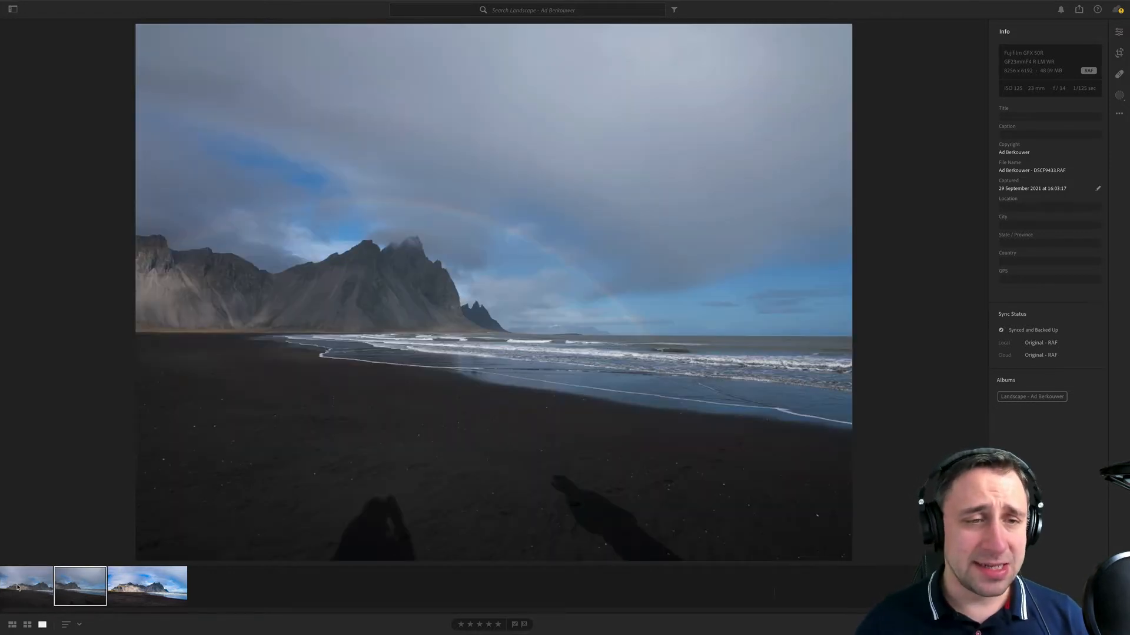
pyautogui.click(21, 587)
pyautogui.click(89, 595)
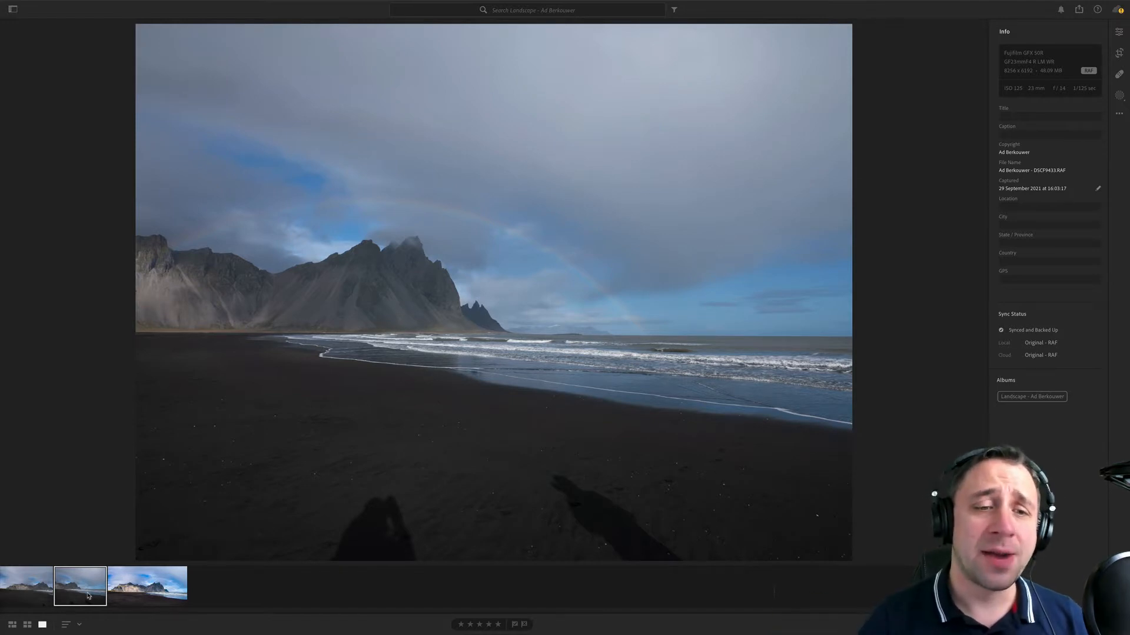
pyautogui.click(33, 593)
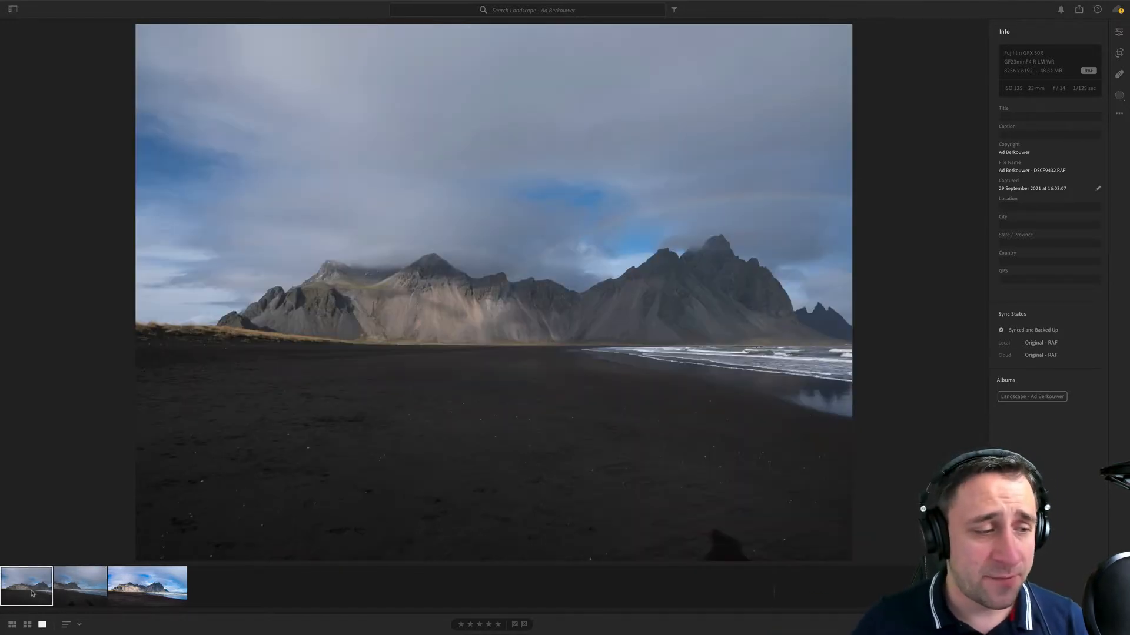
pyautogui.click(57, 591)
pyautogui.click(38, 590)
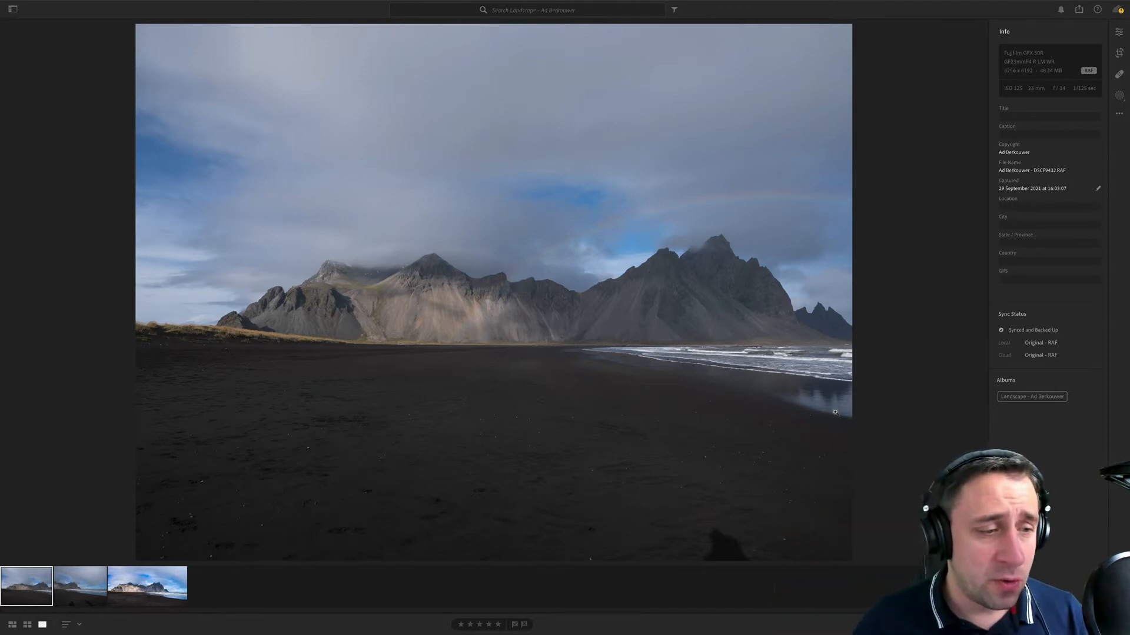
pyautogui.press('Right')
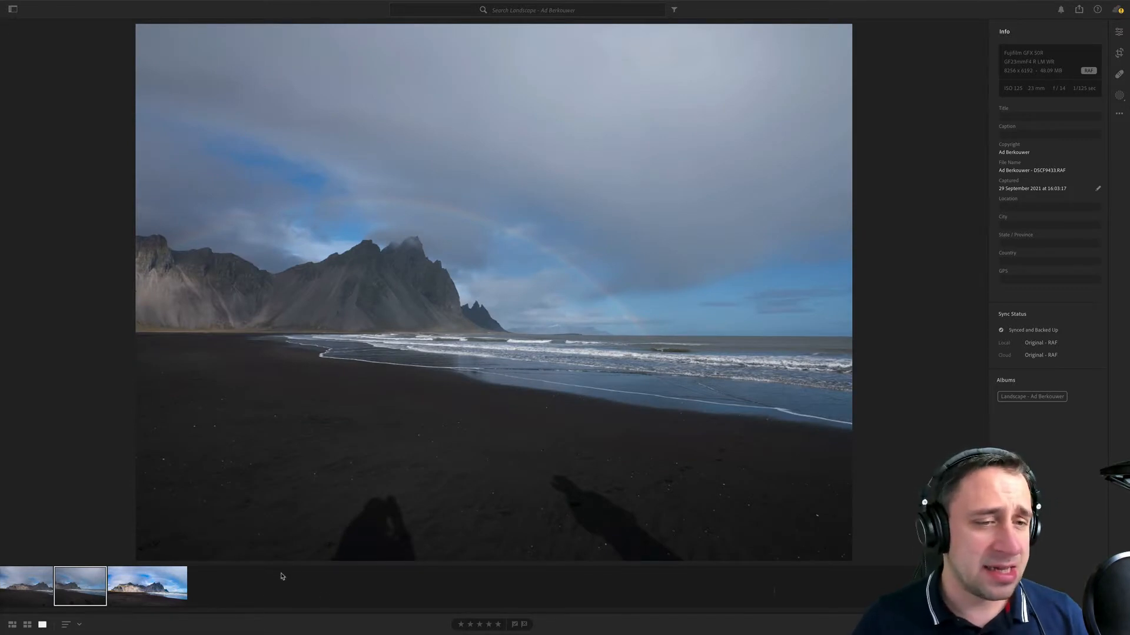
pyautogui.click(30, 599)
pyautogui.click(76, 594)
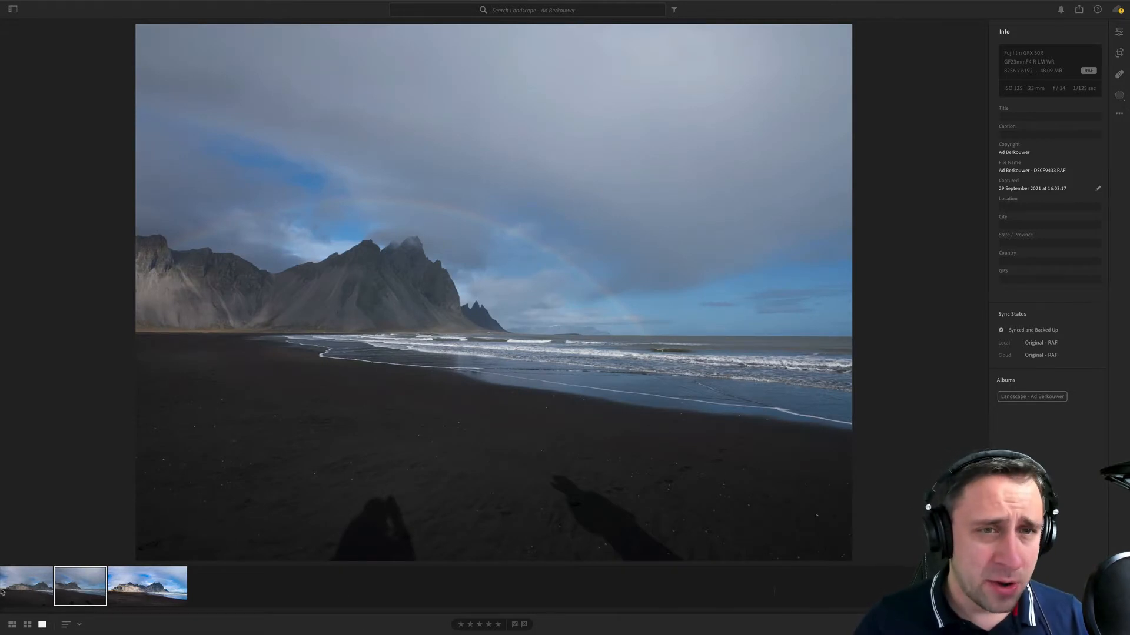
pyautogui.click(3, 583)
pyautogui.click(80, 586)
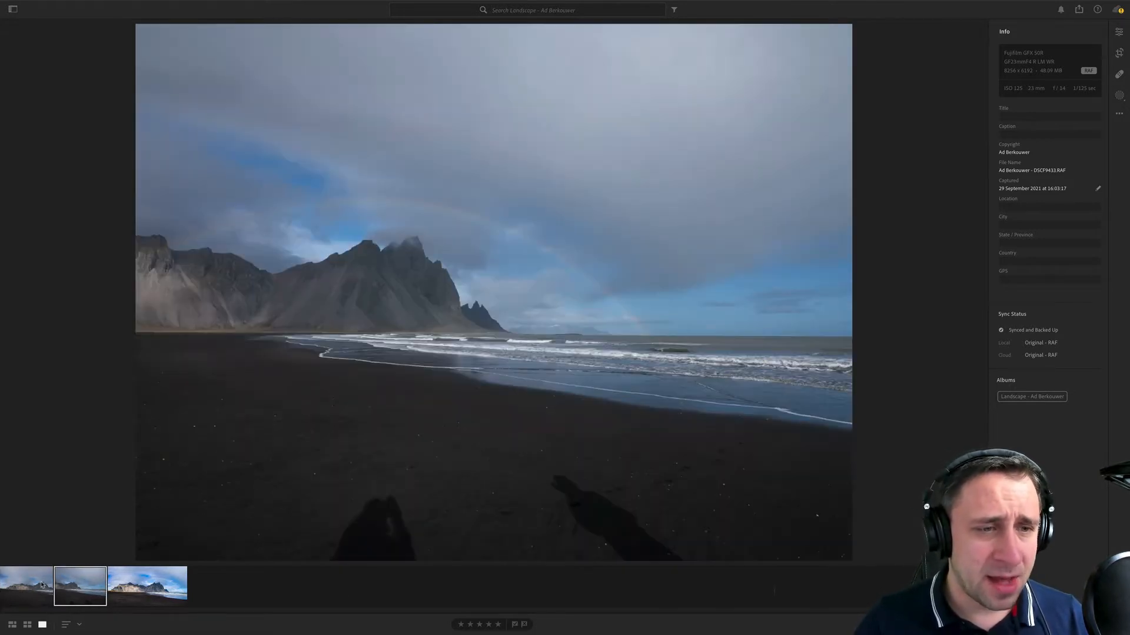
# - Zoom in on the edited JPG panorama and examine the clouds and mountain peaks in detail
pyautogui.click(170, 583)
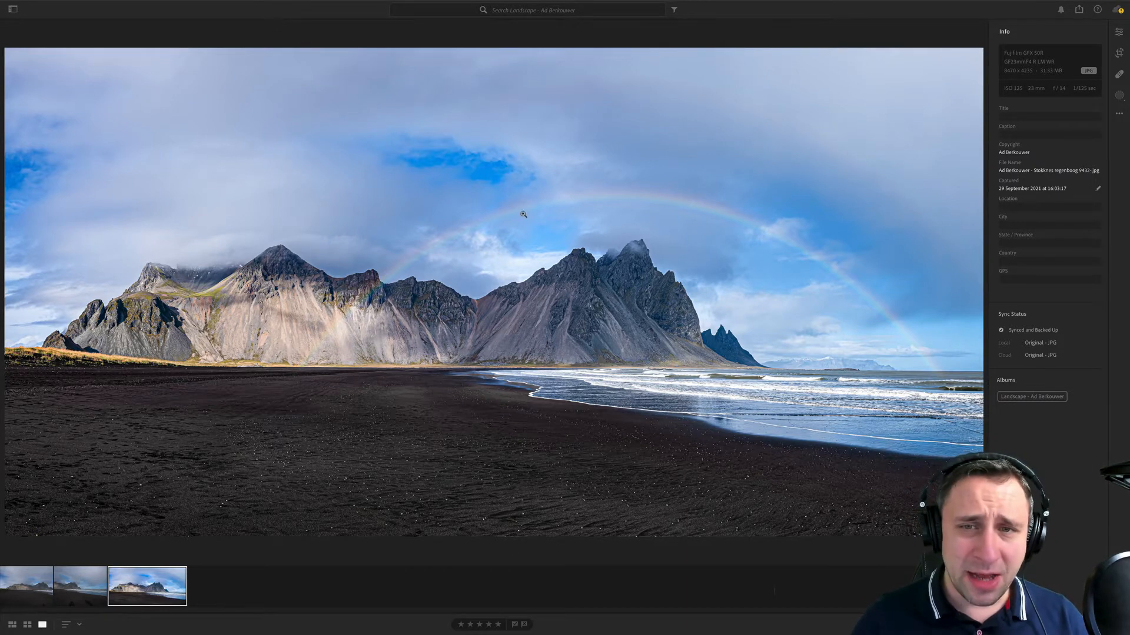
pyautogui.click(385, 68)
pyautogui.click(420, 163)
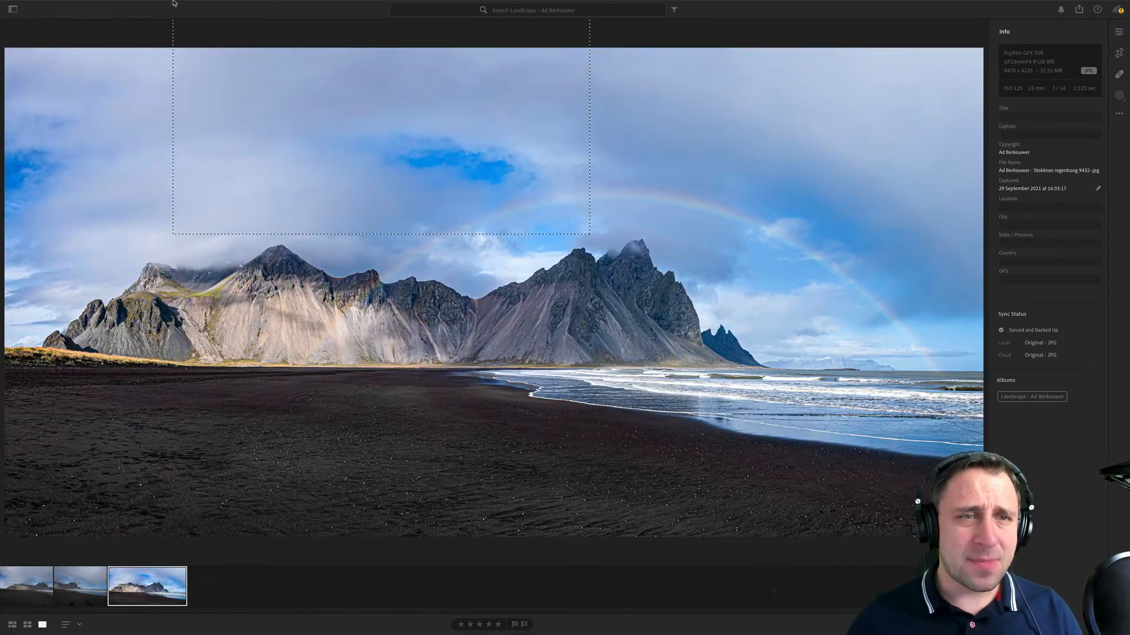
pyautogui.click(434, 293)
pyautogui.moveTo(338, 243); pyautogui.dragTo(691, 134)
pyautogui.moveTo(322, 168); pyautogui.dragTo(484, 211)
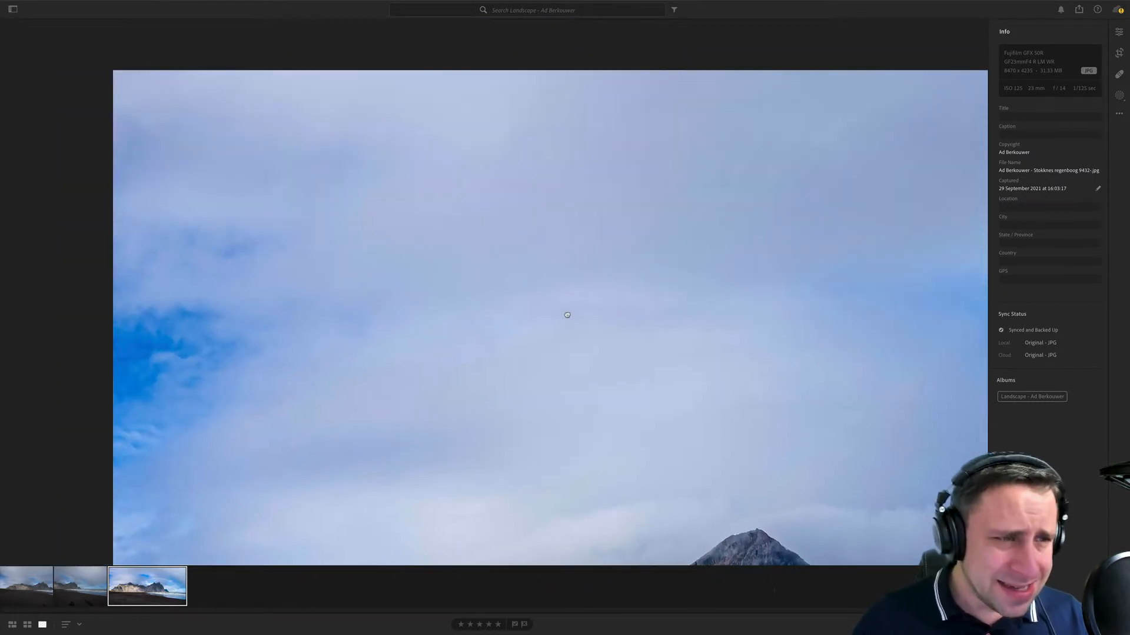
pyautogui.moveTo(673, 386); pyautogui.dragTo(590, 179)
# - Examine the sky of the second raw beach frame close up, then return to the full-frame view
pyautogui.click(94, 591)
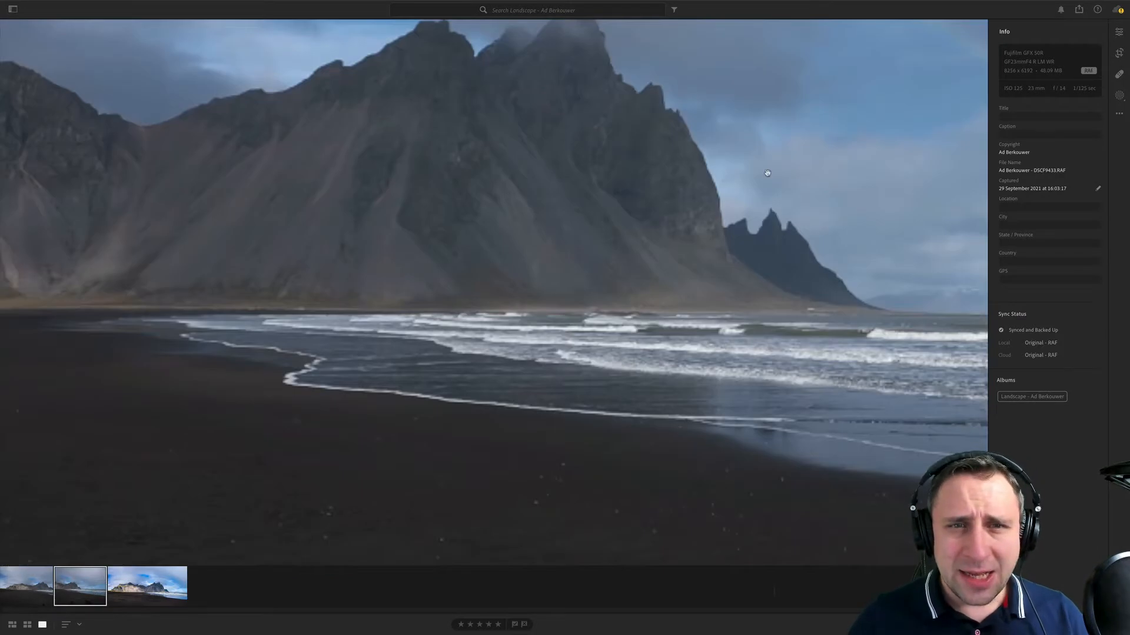
pyautogui.moveTo(766, 173); pyautogui.dragTo(665, 416)
pyautogui.moveTo(616, 453); pyautogui.dragTo(610, 500)
pyautogui.moveTo(636, 253); pyautogui.dragTo(650, 377)
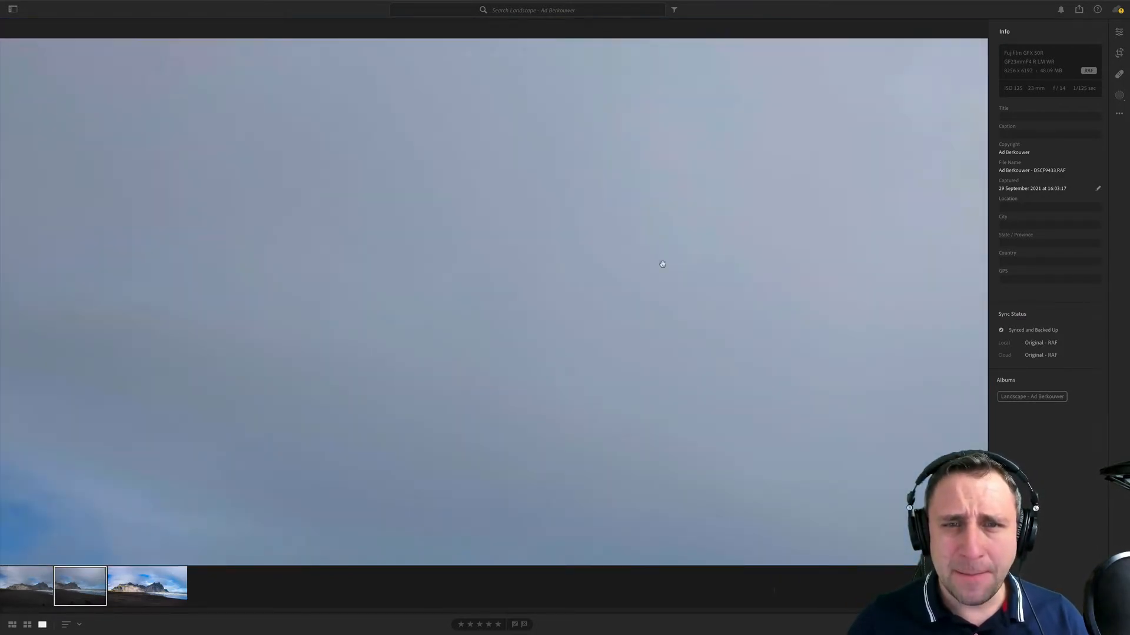
pyautogui.click(674, 244)
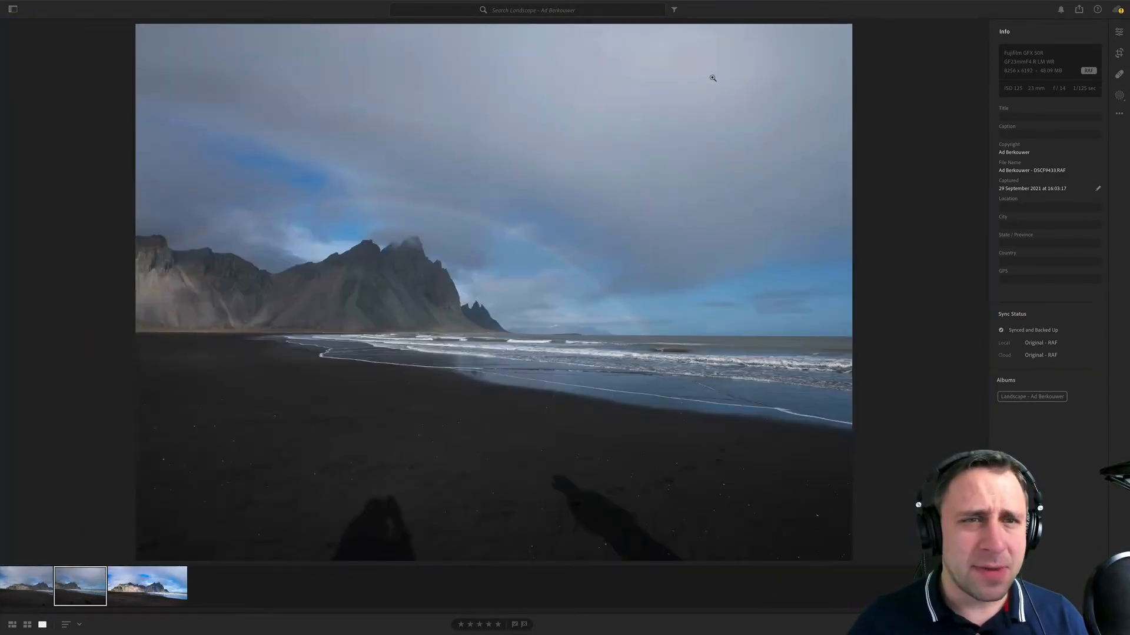
# - Adjust the second raw beach frame's light: highlights about -74, shadows +100, whites about +53, blacks about -34, and slightly reduced contrast
pyautogui.click(1118, 32)
pyautogui.moveTo(1020, 197); pyautogui.dragTo(1073, 237)
pyautogui.keyDown('alt'); pyautogui.click(1032, 257); pyautogui.keyUp('alt')
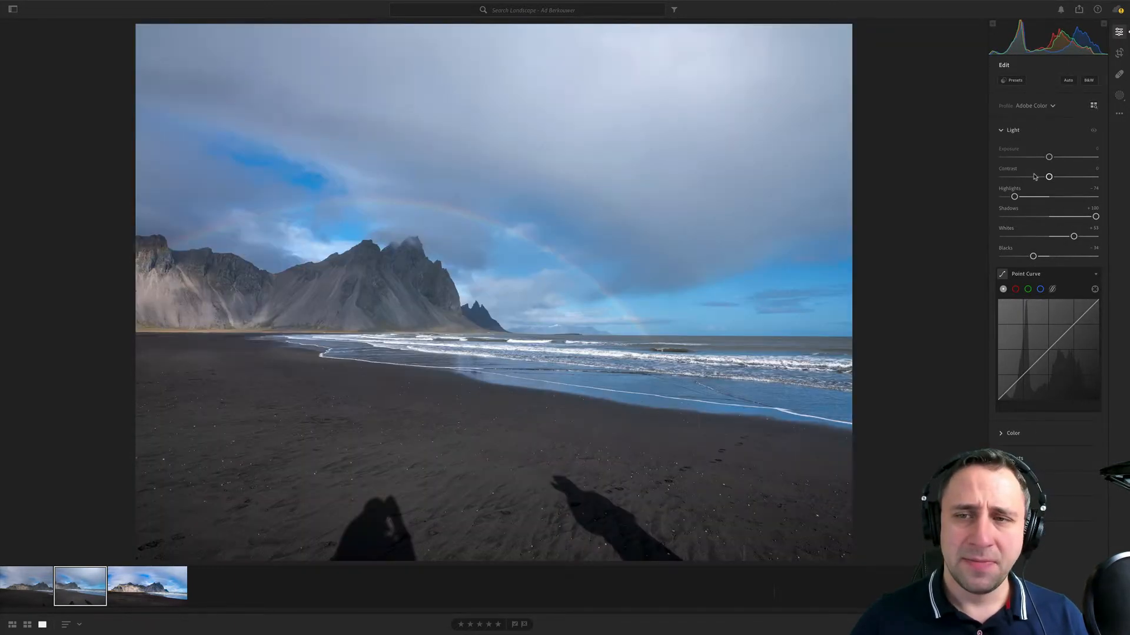
pyautogui.moveTo(1048, 177); pyautogui.dragTo(1047, 178)
# - Compare the sky of the adjusted raw frame with the edited panorama's sky close up, then return to the full panorama
pyautogui.click(741, 101)
pyautogui.moveTo(742, 100); pyautogui.dragTo(716, 265)
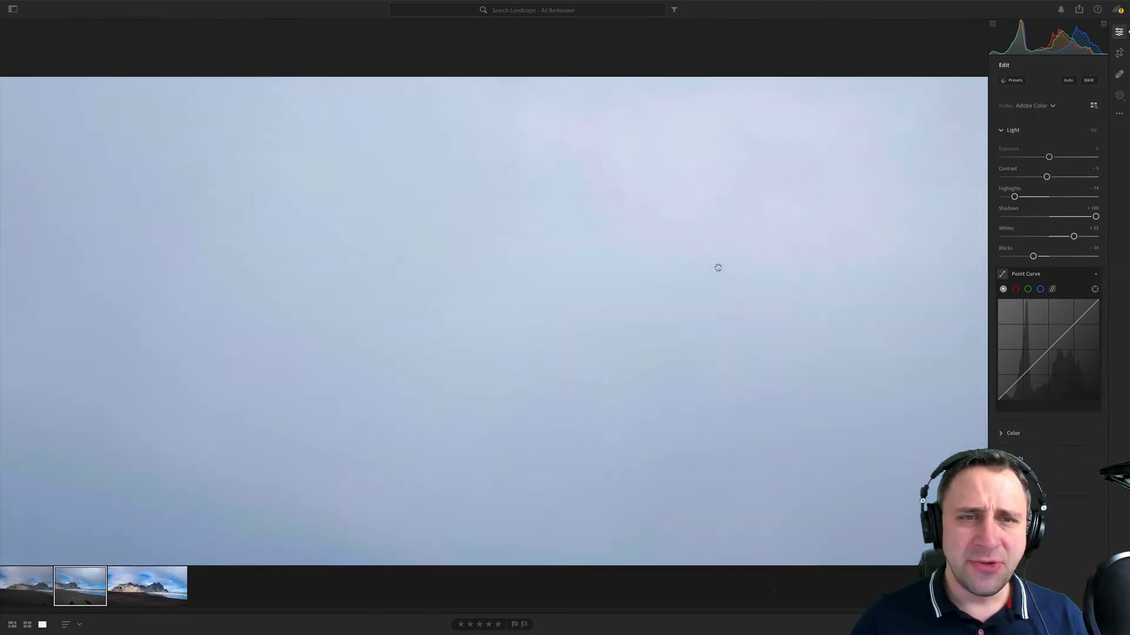
pyautogui.moveTo(722, 183); pyautogui.dragTo(561, 327)
pyautogui.click(173, 589)
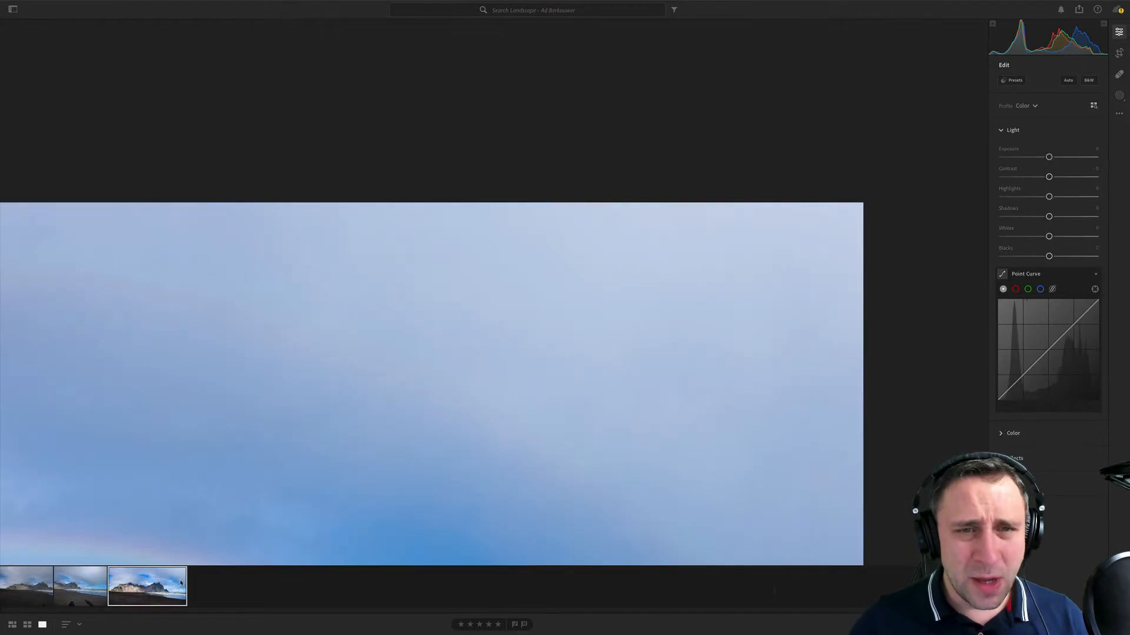
pyautogui.moveTo(563, 416); pyautogui.dragTo(537, 171)
pyautogui.moveTo(617, 311); pyautogui.dragTo(519, 275)
pyautogui.click(518, 281)
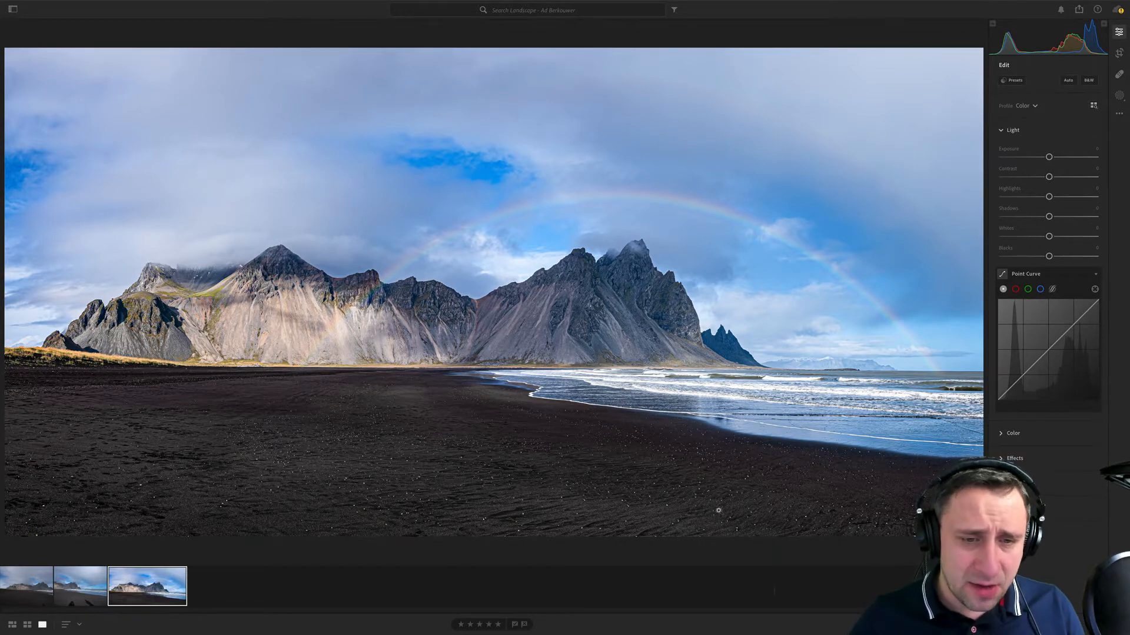
# - Compare the dark sand and mountain foothills in the edited panorama with the first raw frame close up
pyautogui.moveTo(729, 512); pyautogui.dragTo(114, 379)
pyautogui.moveTo(335, 280); pyautogui.dragTo(642, 433)
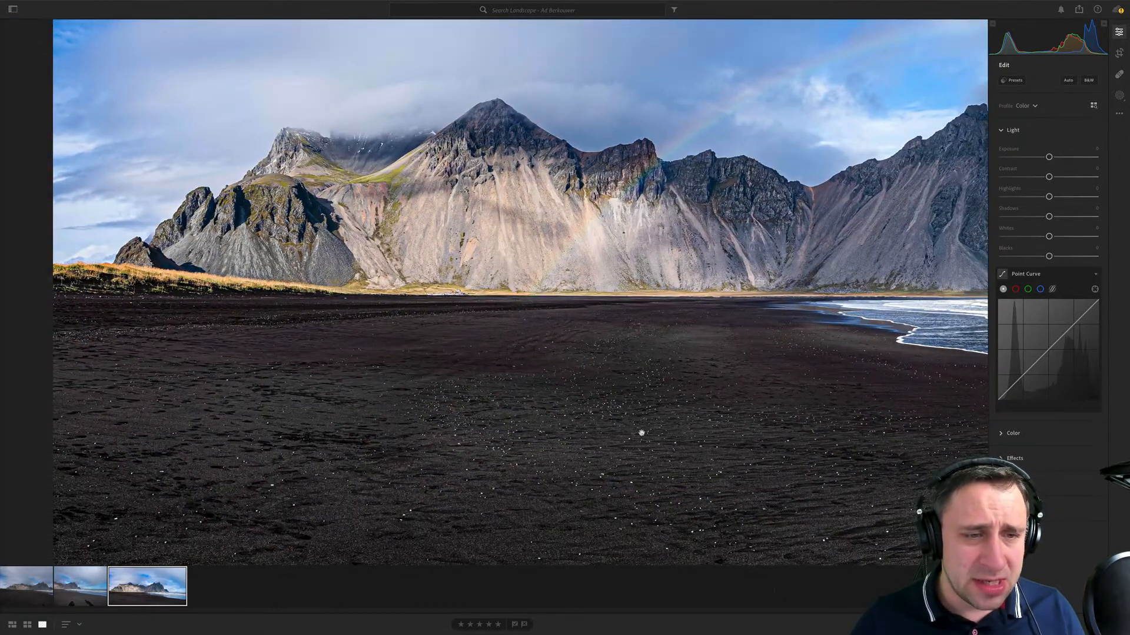
pyautogui.moveTo(329, 440); pyautogui.dragTo(346, 440)
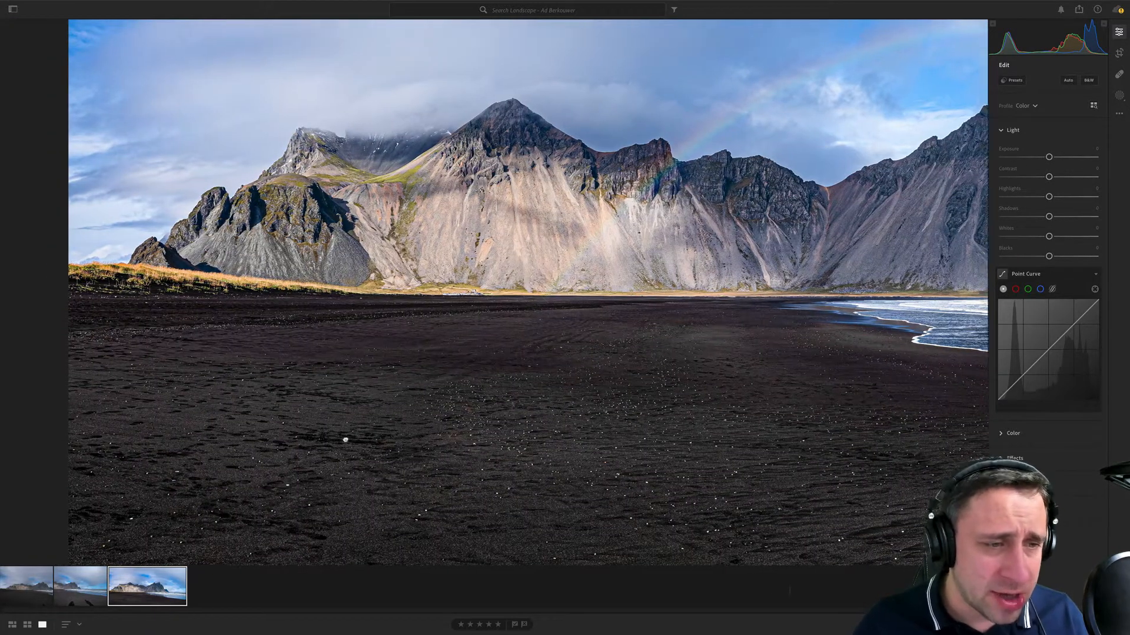
pyautogui.click(32, 597)
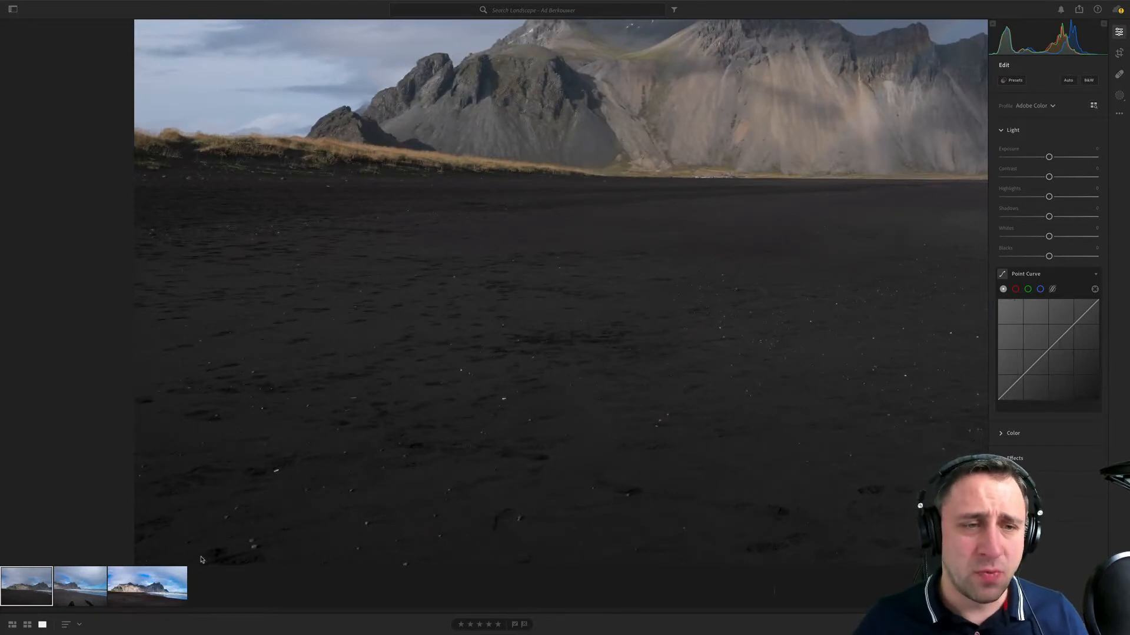
pyautogui.click(147, 586)
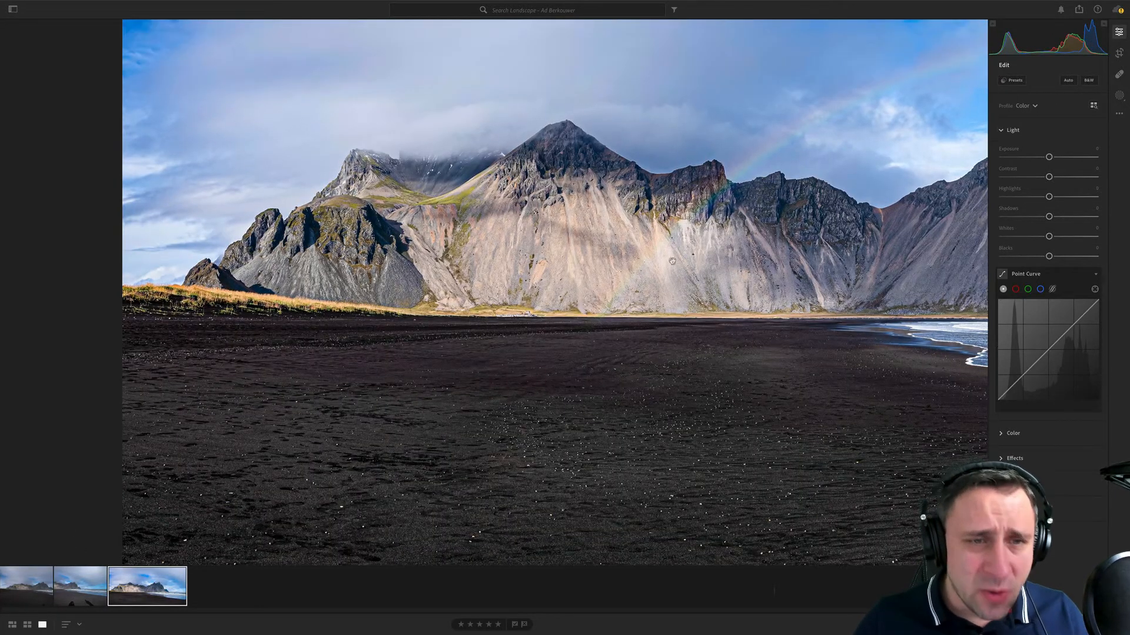
# - Examine the sunlit mountain slopes and grassy shoreline of the panorama close up, then return to the full-frame view
pyautogui.click(696, 340)
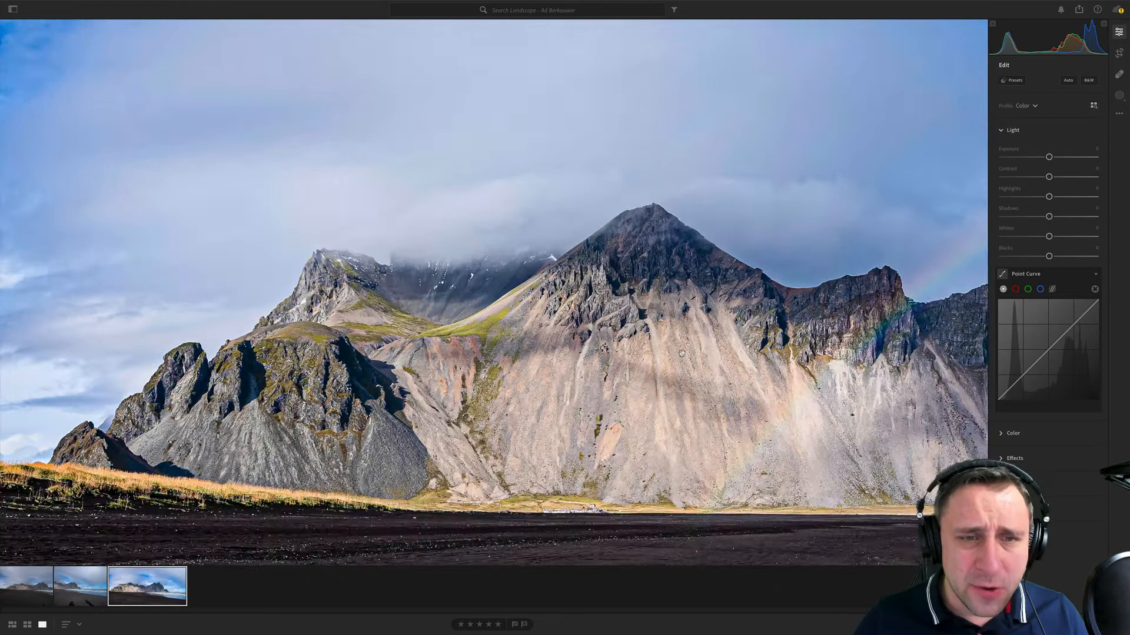
pyautogui.click(756, 445)
pyautogui.click(650, 413)
pyautogui.moveTo(677, 404); pyautogui.dragTo(750, 290)
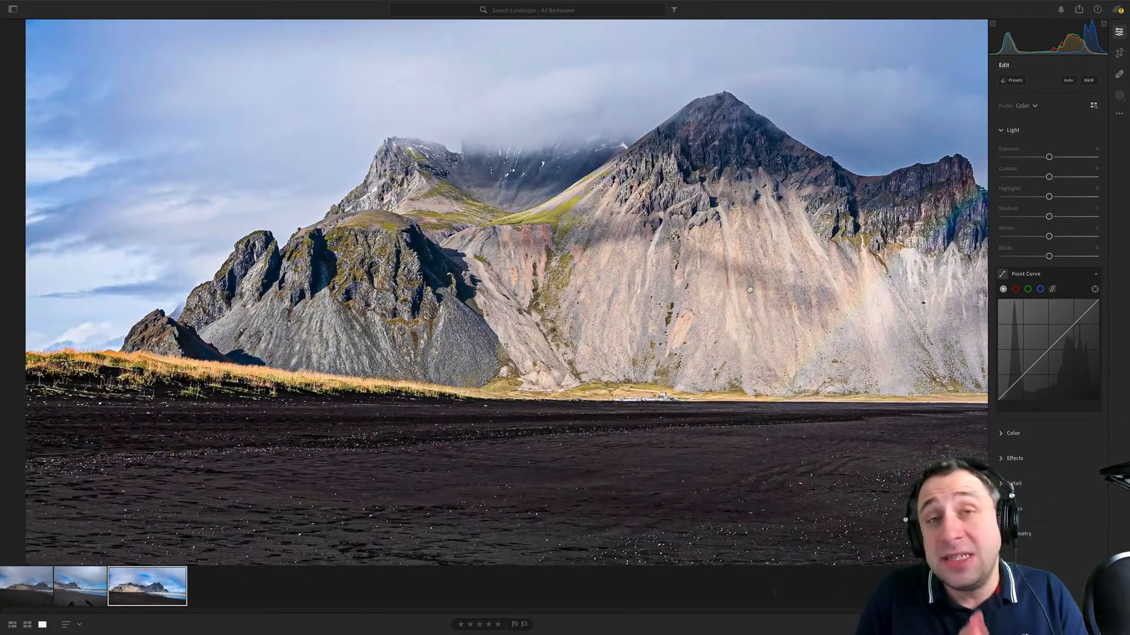
pyautogui.click(749, 289)
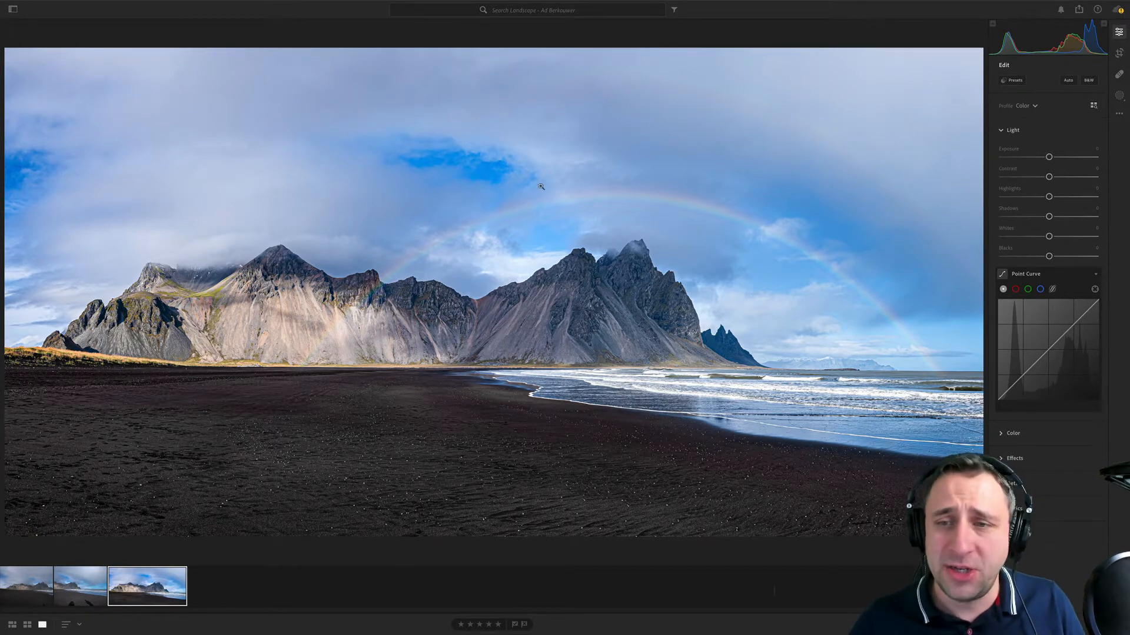
# - Try a negative clarity of about -22 on the edited panorama, then reset the clarity to its default
pyautogui.click(1025, 456)
pyautogui.moveTo(1048, 227); pyautogui.dragTo(1039, 228)
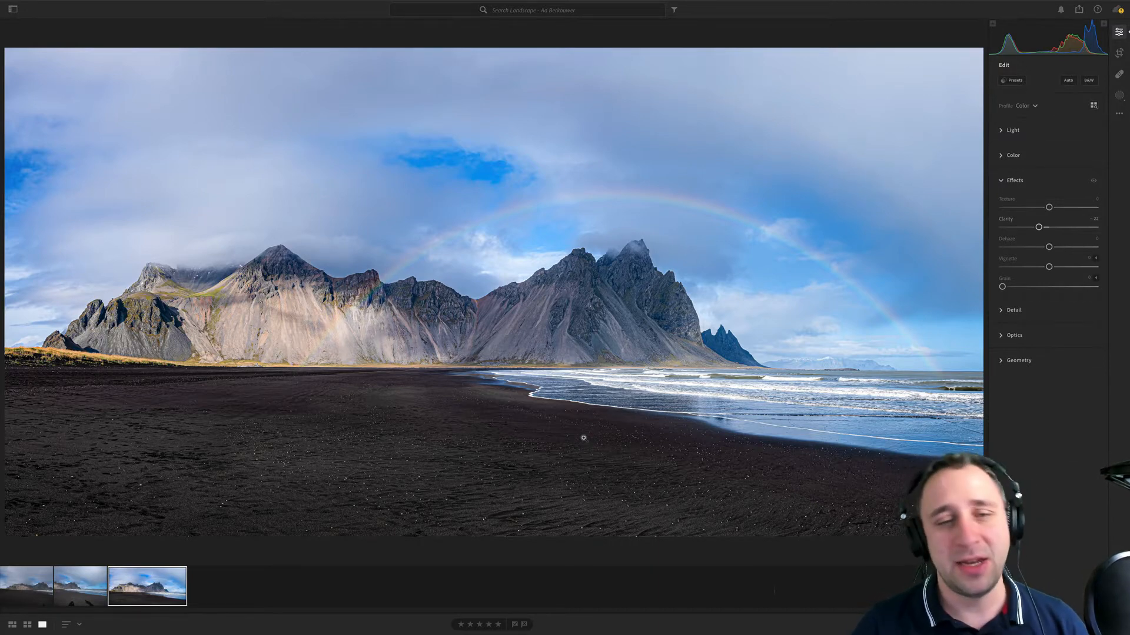
pyautogui.doubleClick(1004, 223)
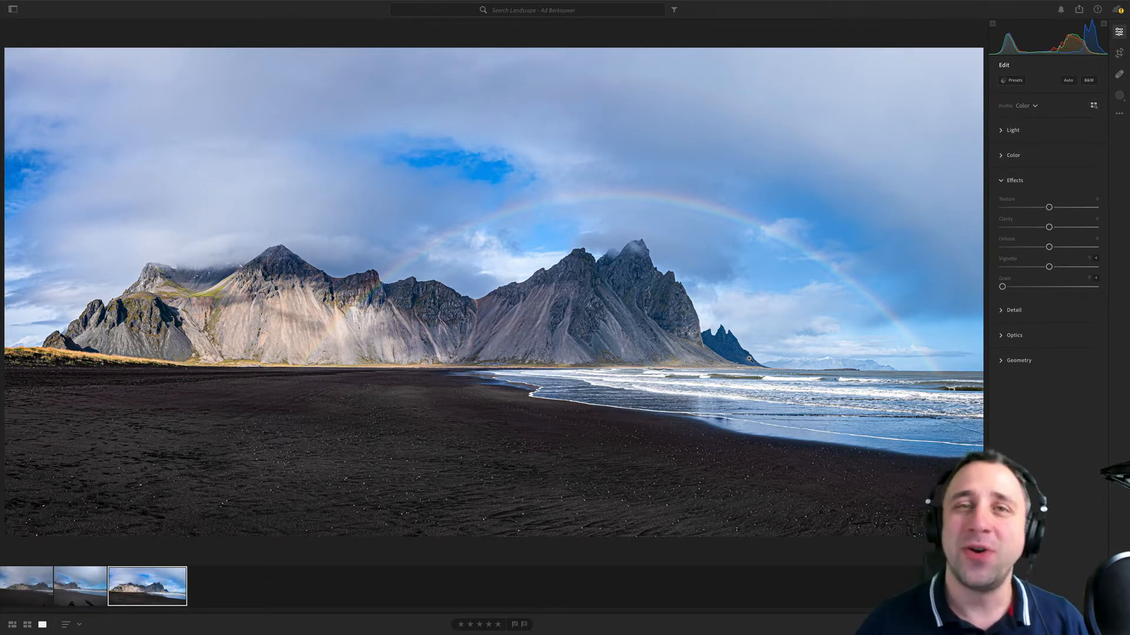
# - Open the second landscape album in the 22 01 17 folder and view its beach-chairs and kayak sunset photos
pyautogui.click(13, 9)
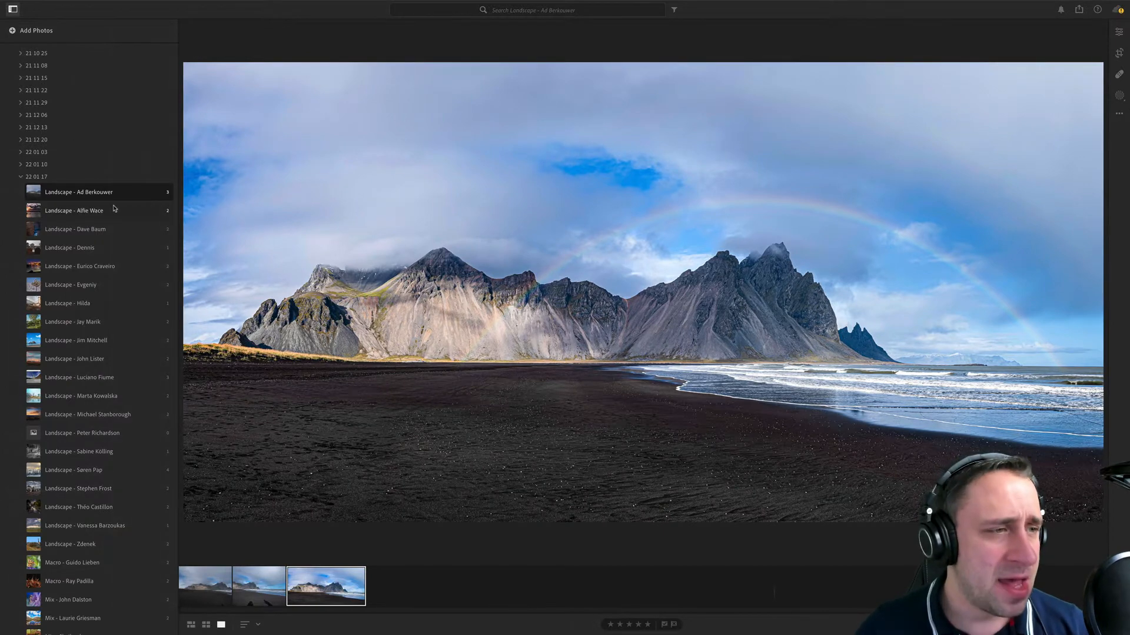
pyautogui.click(115, 209)
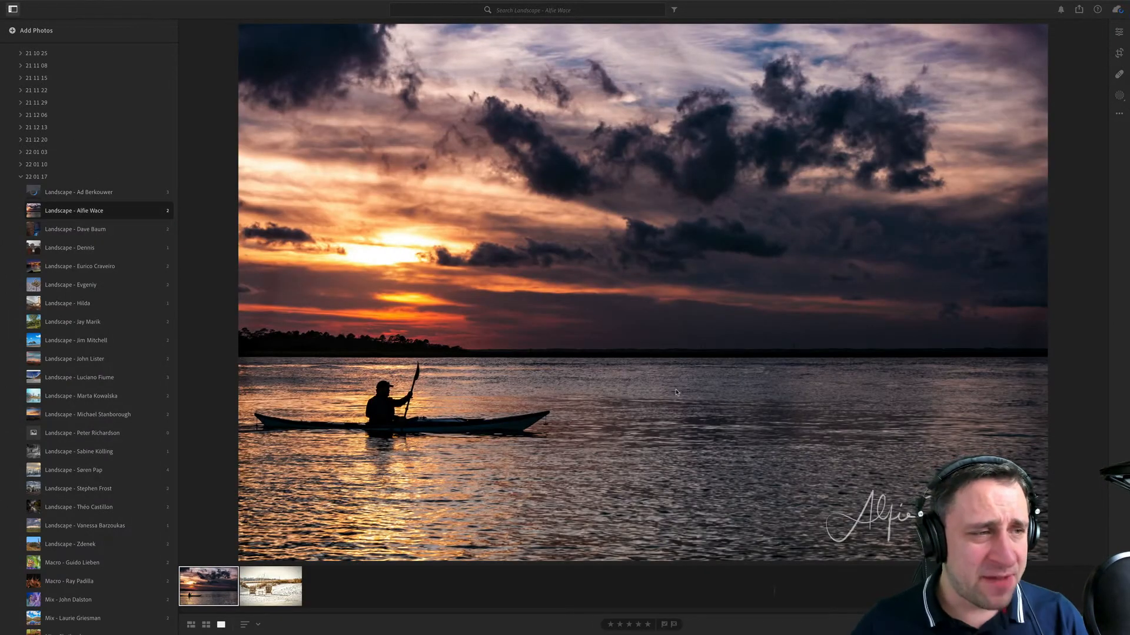
pyautogui.click(258, 599)
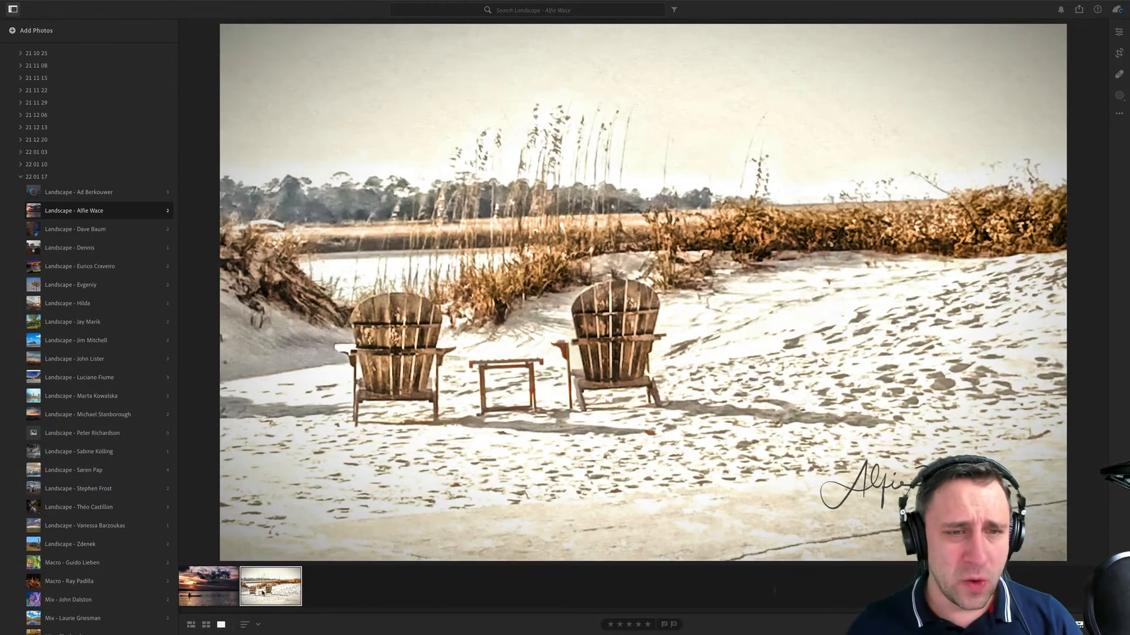
pyautogui.click(229, 589)
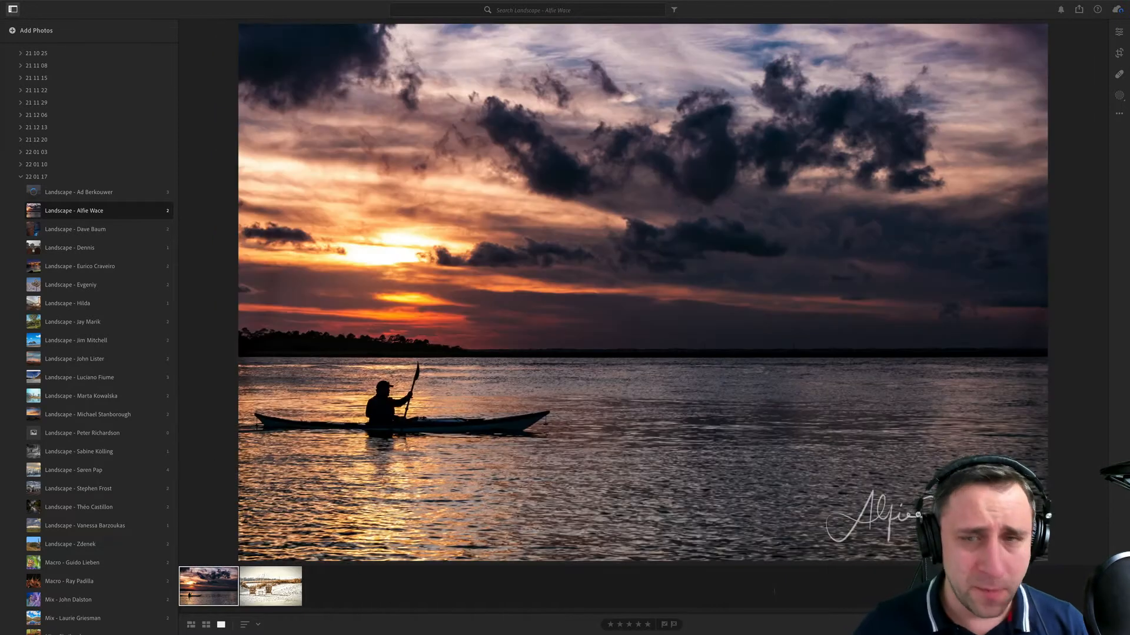
# - Show the editing controls and compare the histograms of the kayak sunset and beach-chairs photos
pyautogui.click(1119, 32)
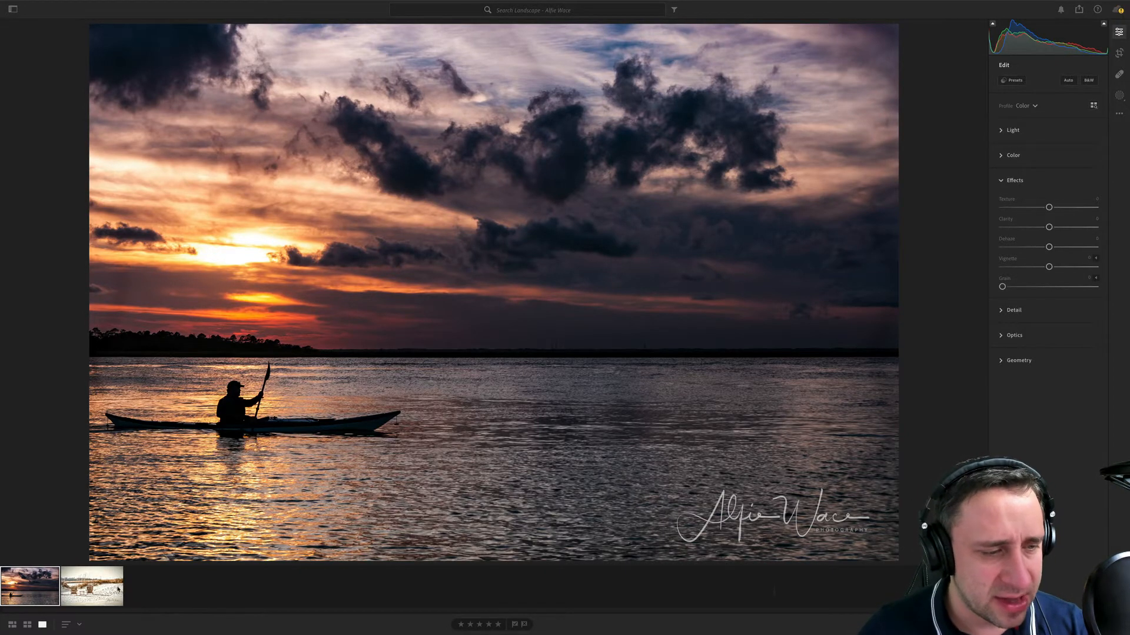
pyautogui.press('Right')
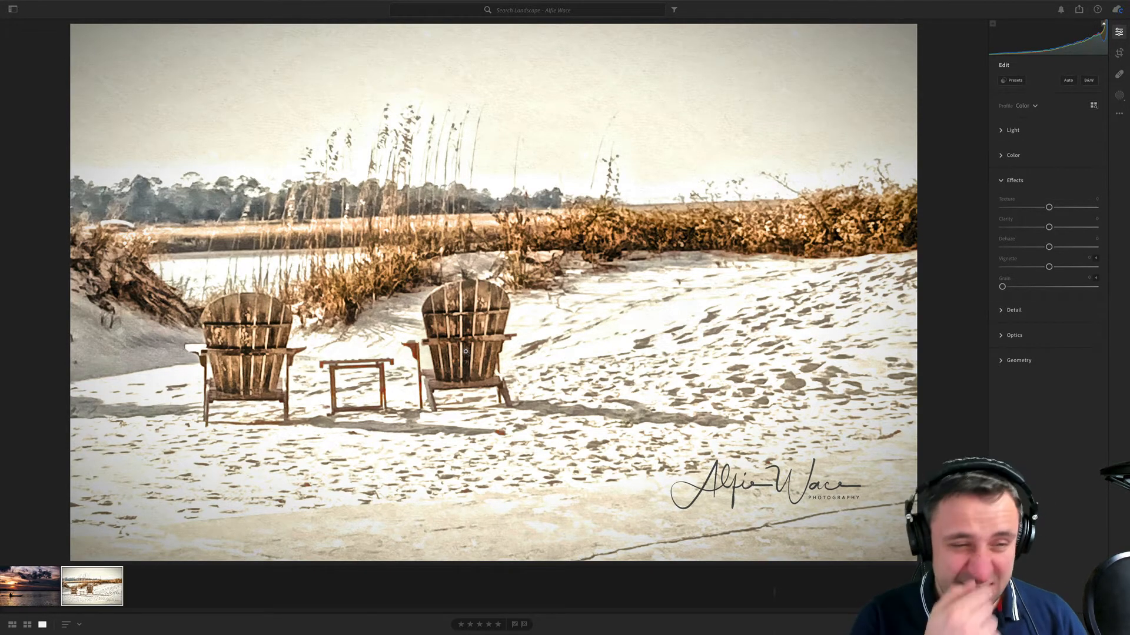
pyautogui.click(12, 604)
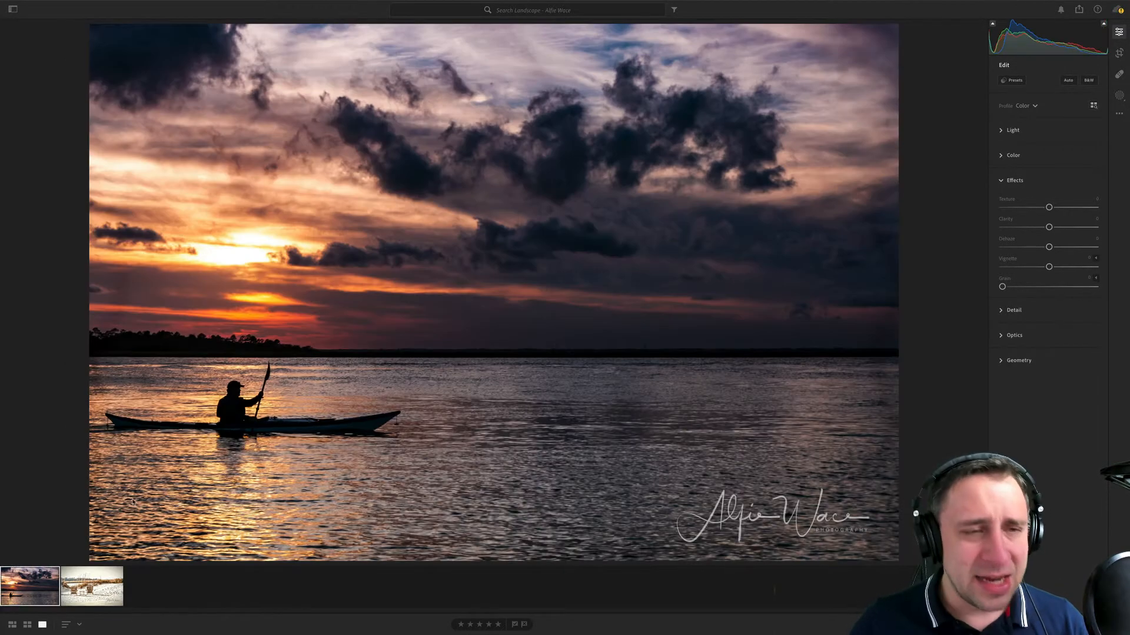
# - Show the photo information and check the file and camera details of both the kayak and beach-chairs photos
pyautogui.press('i')
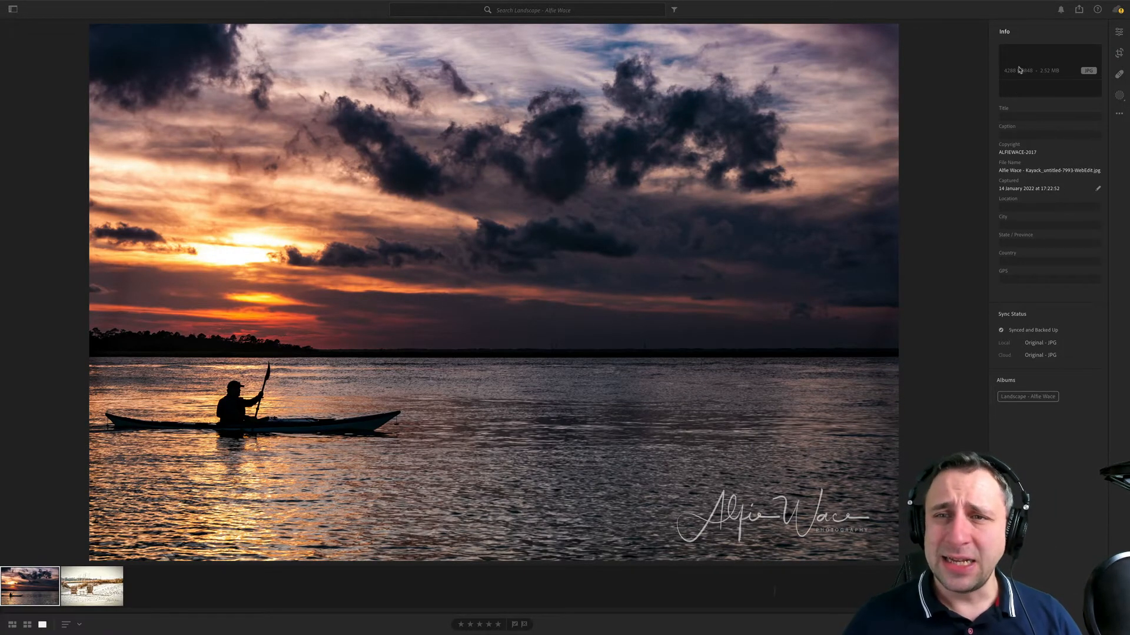
pyautogui.press('Right')
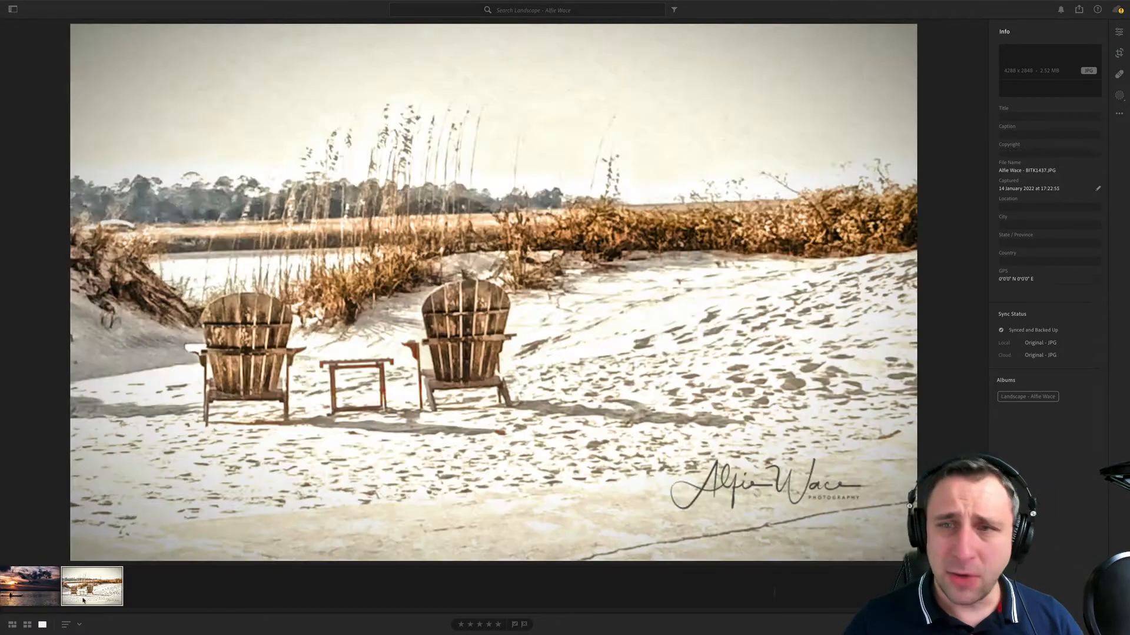
pyautogui.click(40, 599)
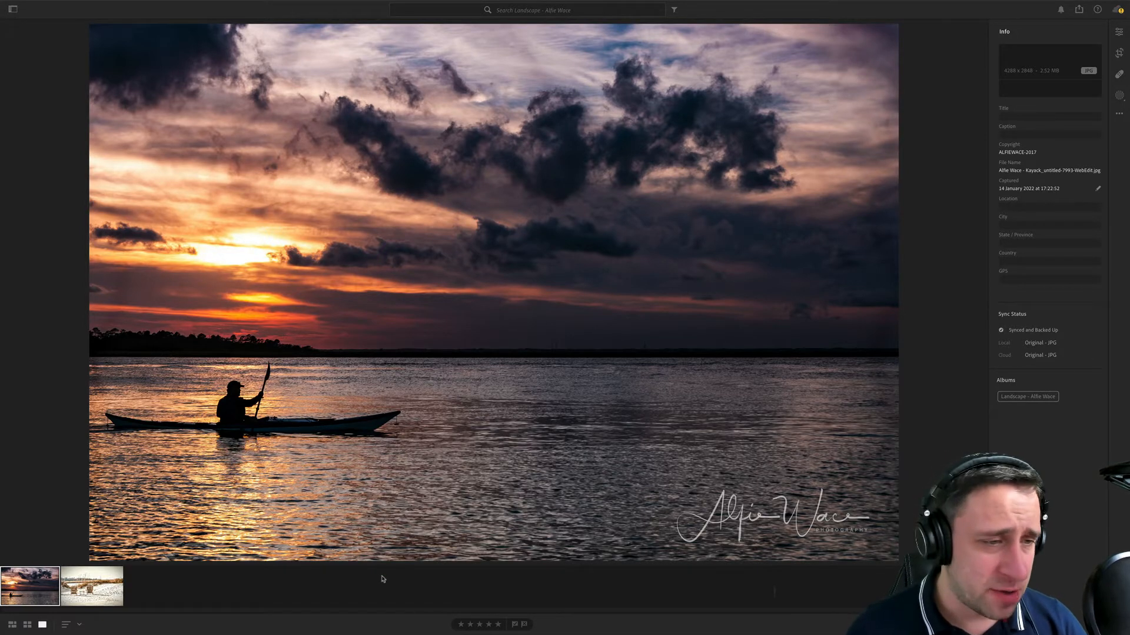
# - Zoom in on the kayak sunset photo and examine the kayaker, the dark clouds and the watermarked water
pyautogui.scroll(5, 233, 409)
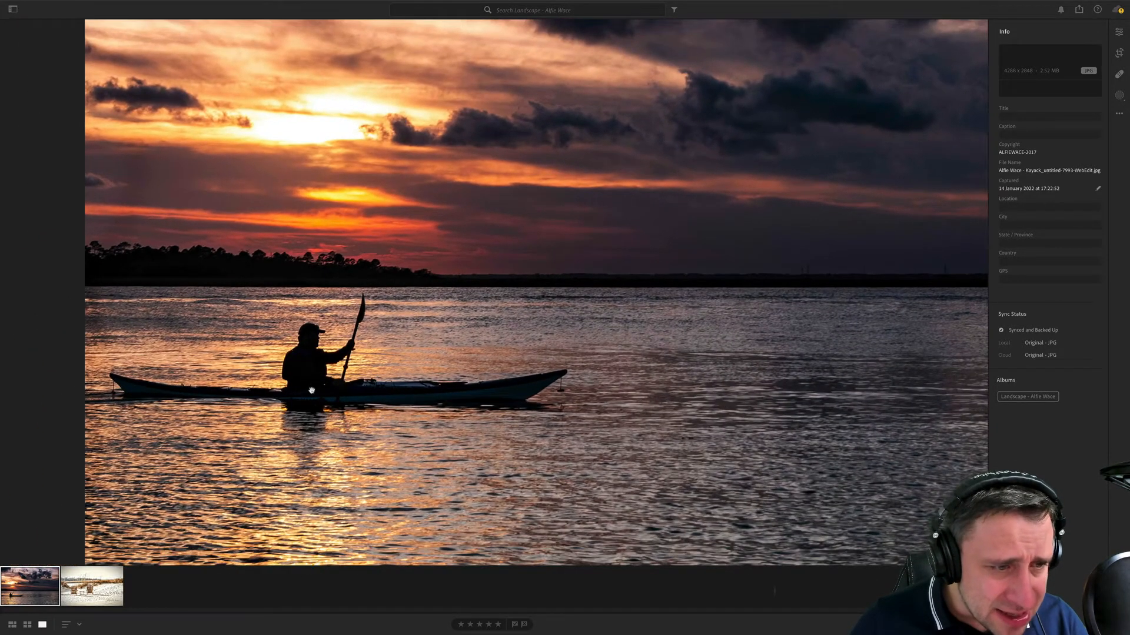
pyautogui.click(311, 391)
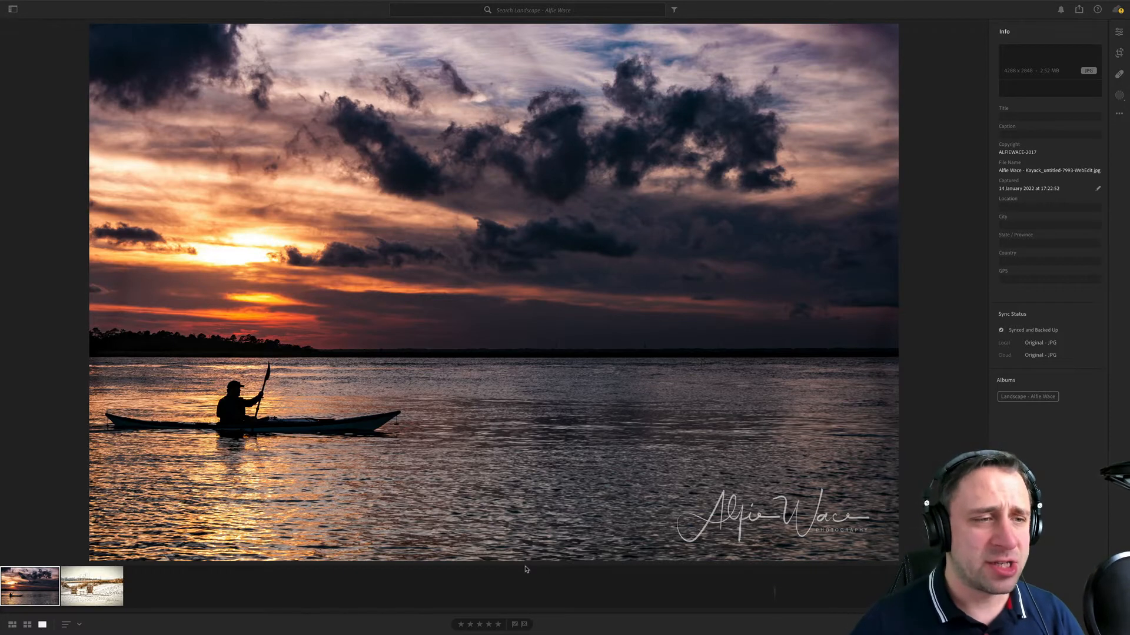
pyautogui.moveTo(676, 166); pyautogui.dragTo(460, 181)
pyautogui.click(461, 181)
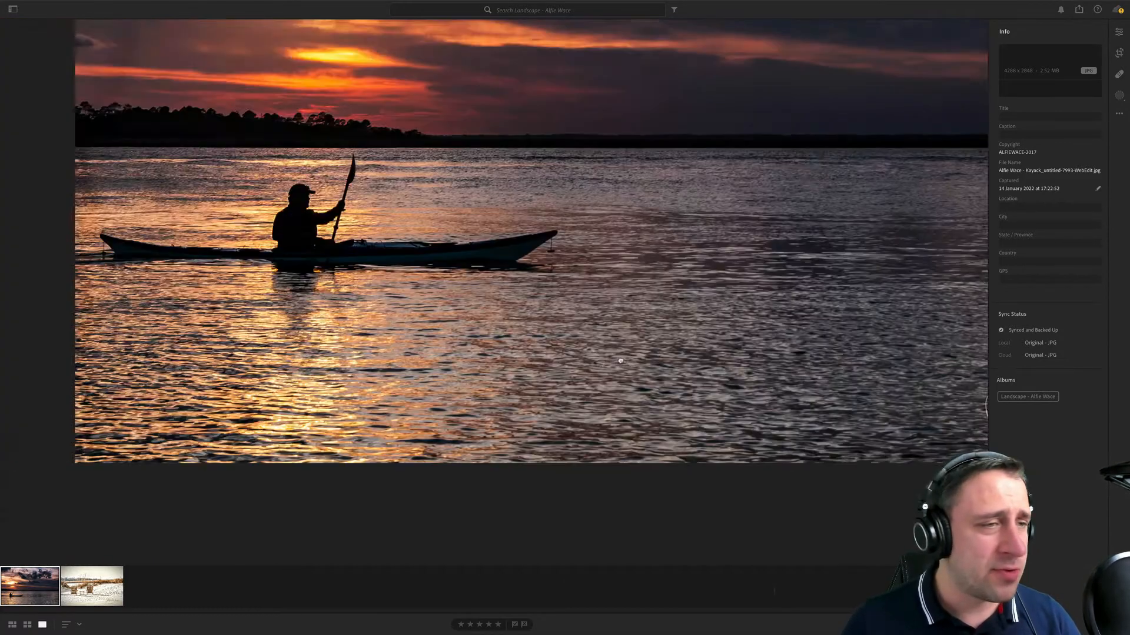
pyautogui.moveTo(621, 361); pyautogui.dragTo(797, 408)
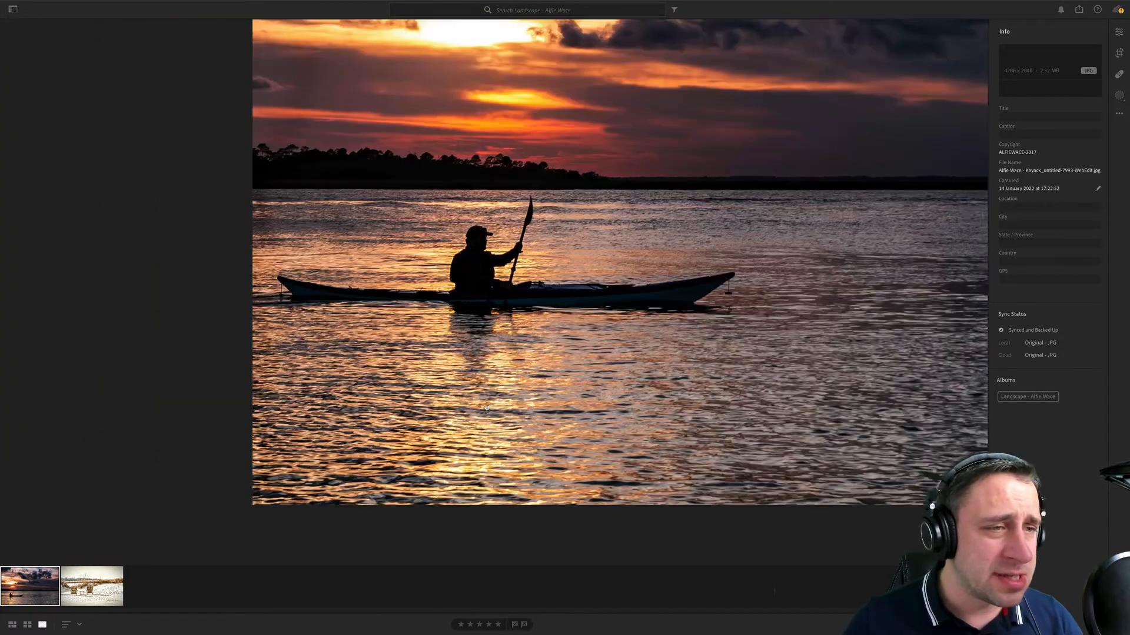
# - Examine the bright sun area, the tree line and the reflections around the kayak close up, then return to full frame
pyautogui.moveTo(412, 306); pyautogui.dragTo(429, 370)
pyautogui.moveTo(391, 181); pyautogui.dragTo(420, 315)
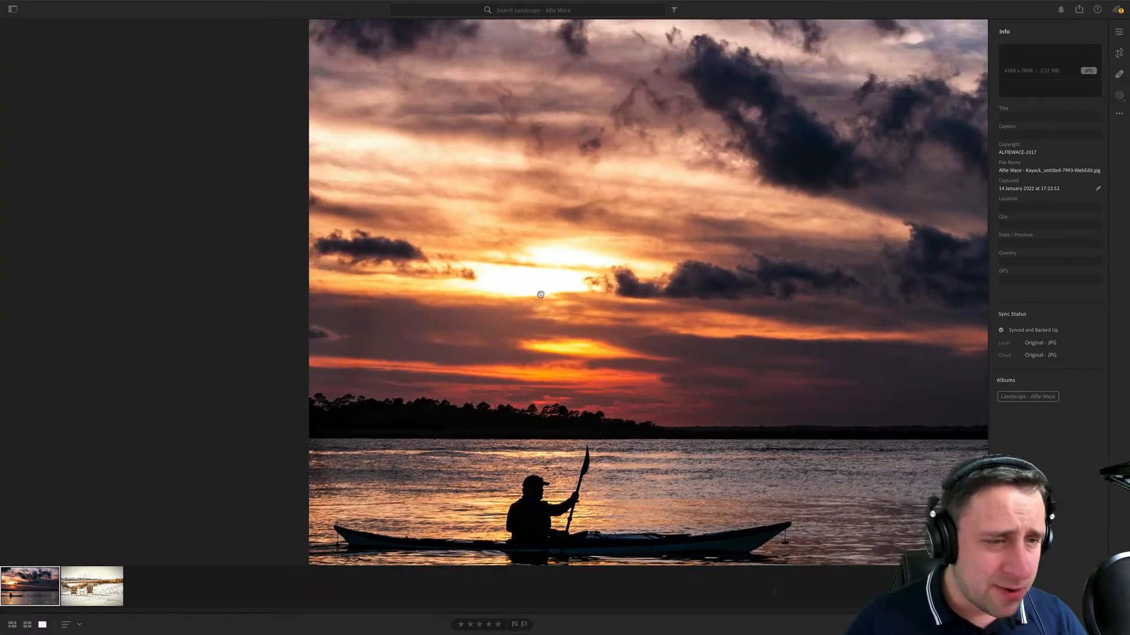
pyautogui.moveTo(532, 262); pyautogui.dragTo(554, 219)
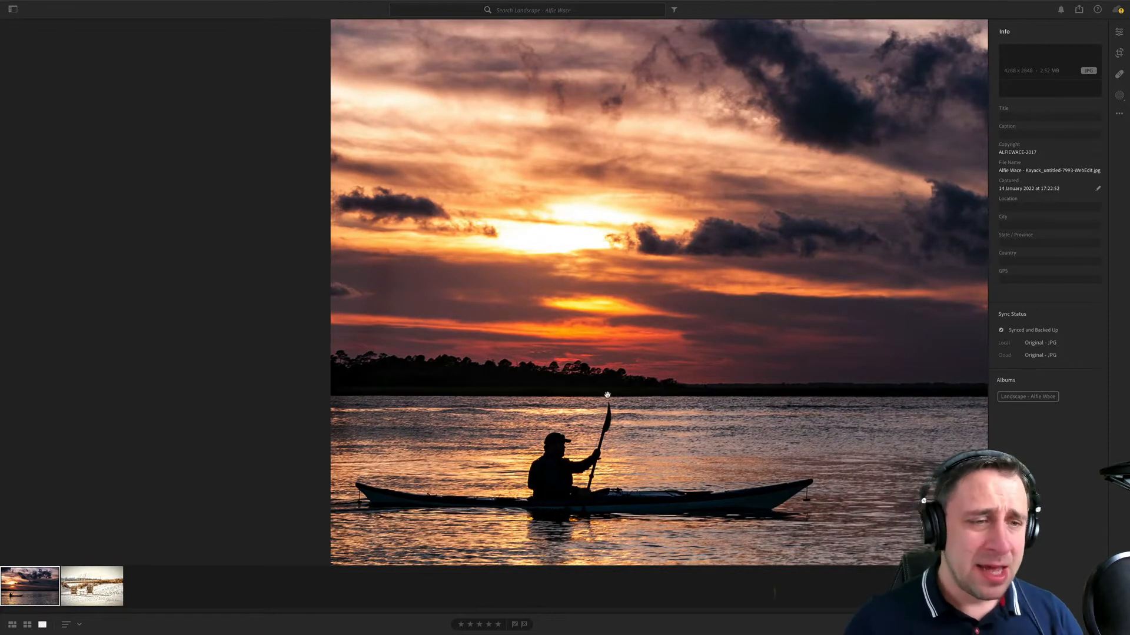
pyautogui.moveTo(591, 385); pyautogui.dragTo(646, 406)
pyautogui.moveTo(703, 320); pyautogui.dragTo(509, 345)
pyautogui.moveTo(447, 376); pyautogui.dragTo(558, 394)
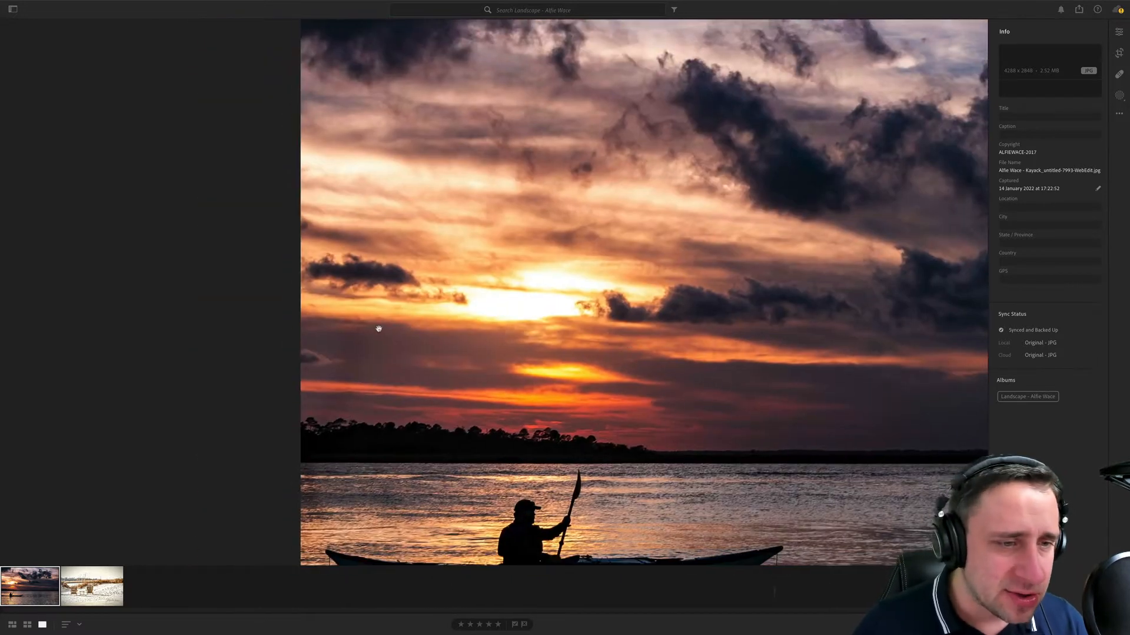
pyautogui.moveTo(592, 261); pyautogui.dragTo(641, 403)
pyautogui.moveTo(819, 496); pyautogui.dragTo(429, 279)
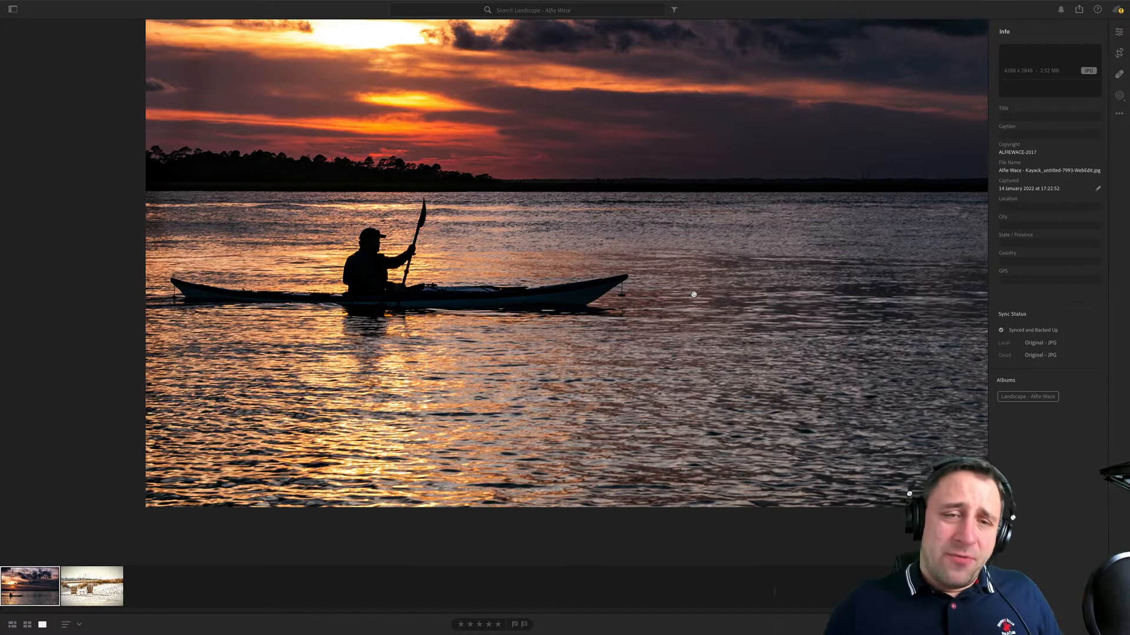
pyautogui.moveTo(693, 294); pyautogui.dragTo(609, 229)
pyautogui.click(610, 228)
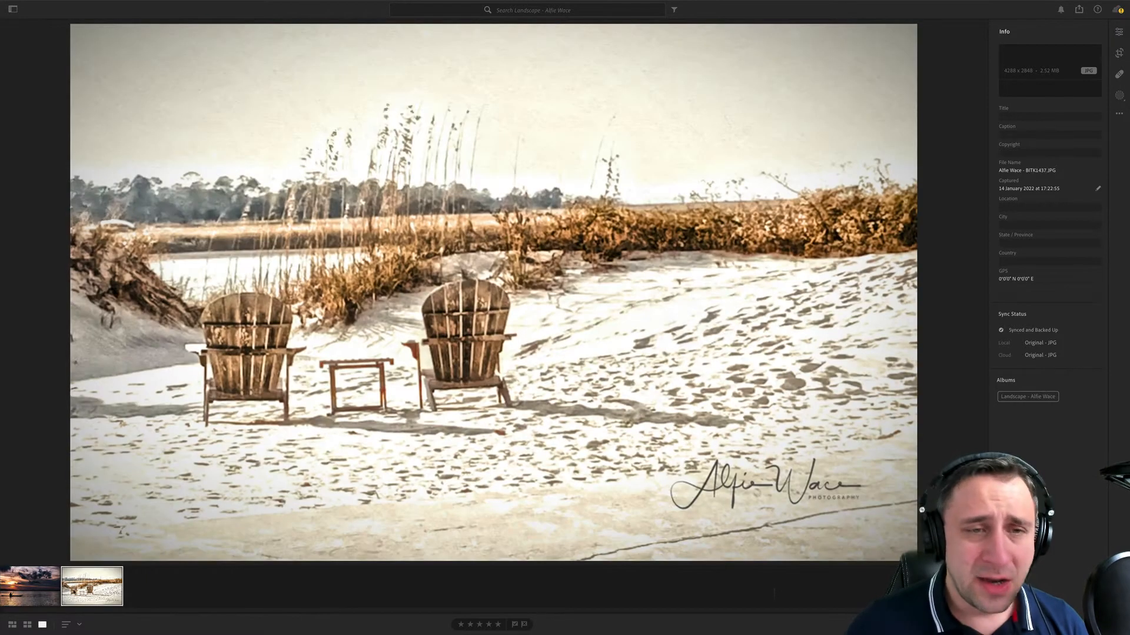
# - Straighten the beach-chairs photo by rotating its crop about 1 degree clockwise, and return to the editing controls
pyautogui.click(73, 604)
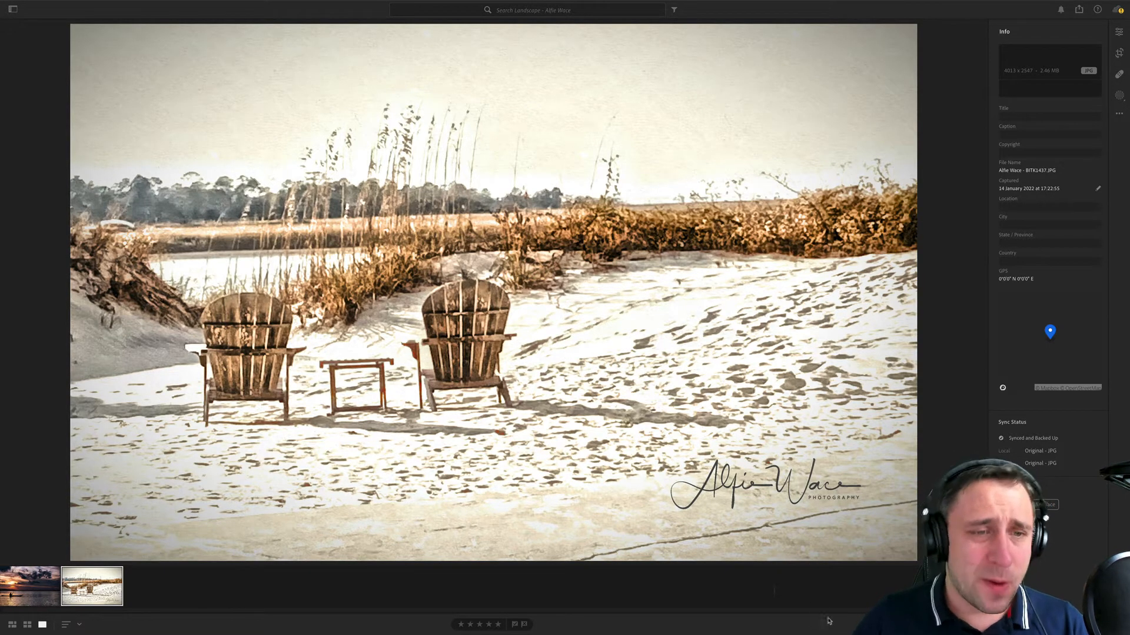
pyautogui.click(1117, 33)
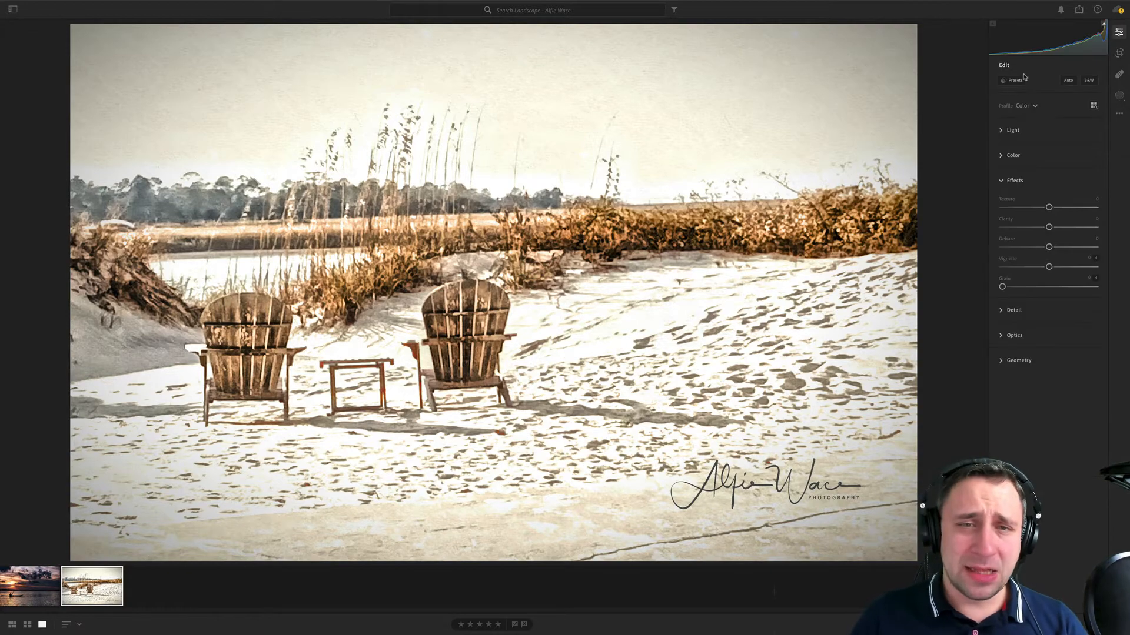
pyautogui.click(1098, 129)
pyautogui.click(1119, 53)
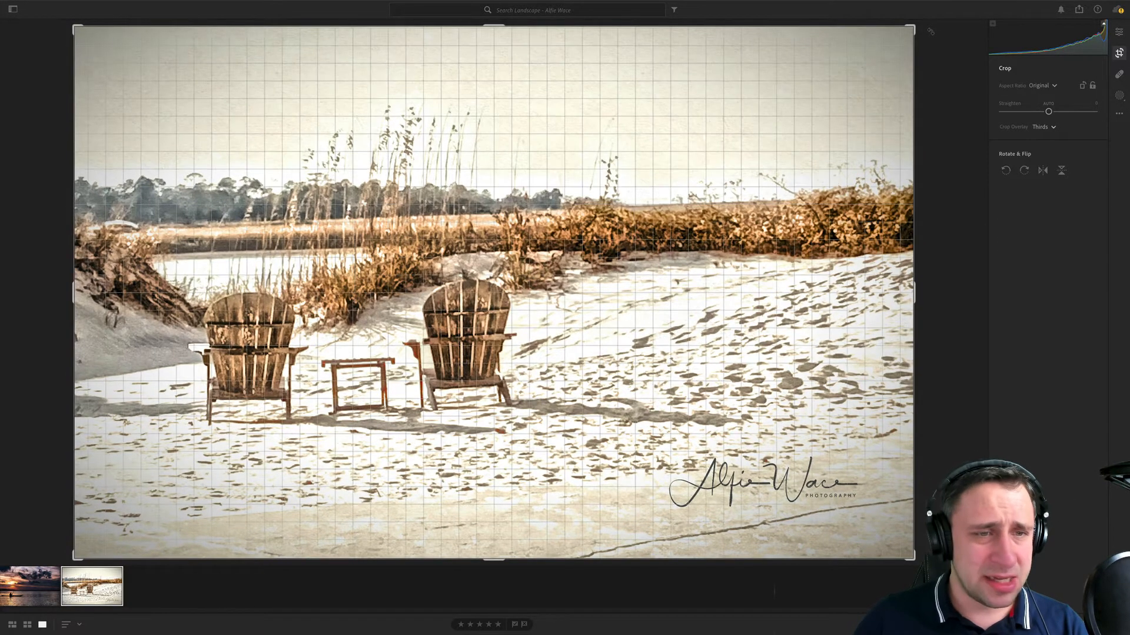
pyautogui.moveTo(931, 31); pyautogui.dragTo(933, 41)
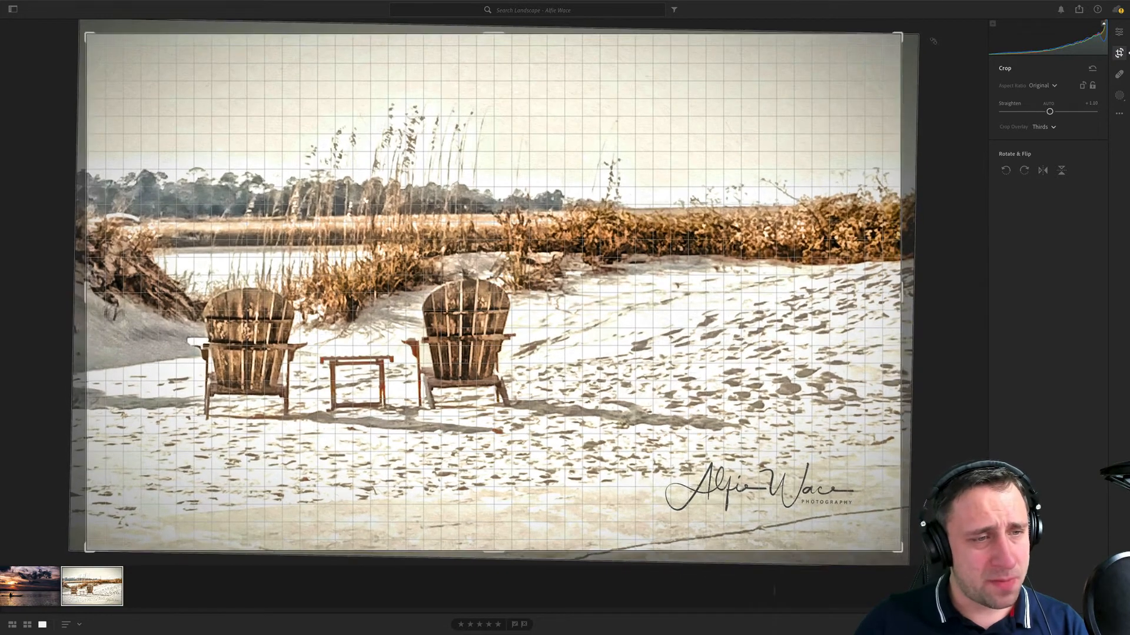
pyautogui.press('e')
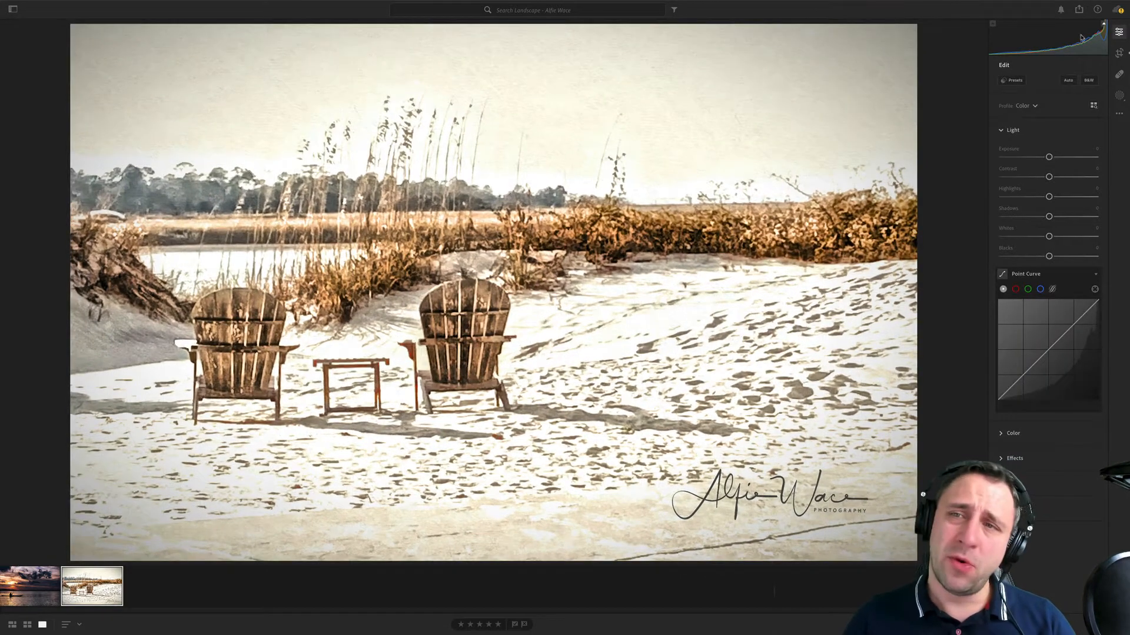
# - Rotate the beach-chairs photo's crop slightly further clockwise to level the distant horizon
pyautogui.press('c')
pyautogui.moveTo(984, 46); pyautogui.dragTo(945, 45)
pyautogui.press('e')
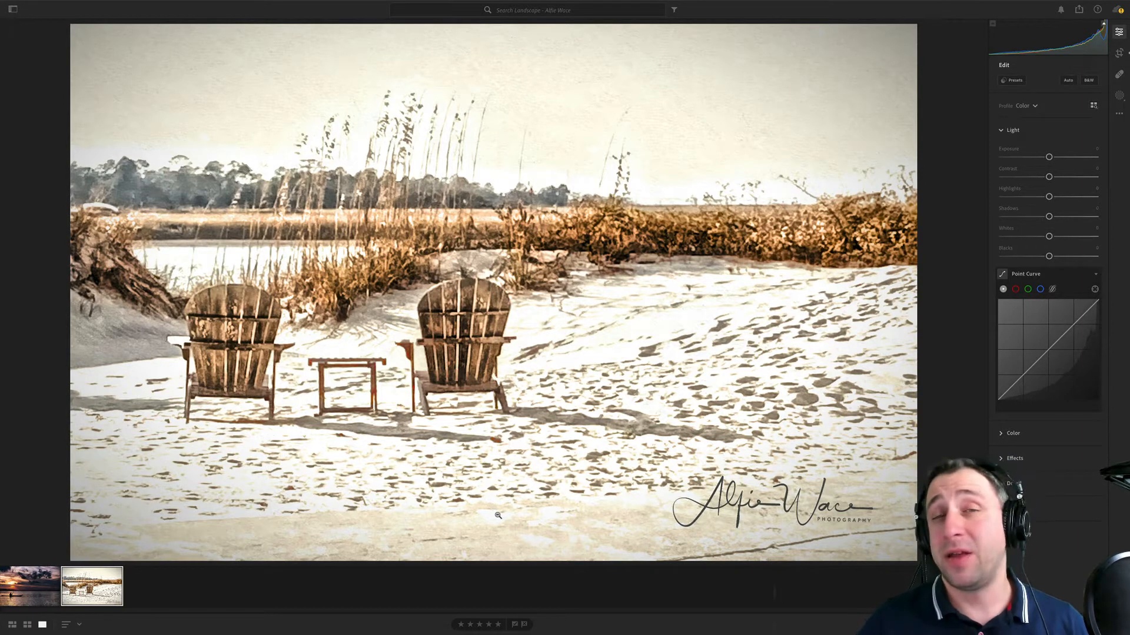
# - Raise the kayak sunset photo's exposure to about +0.24 and go back to the beach-chairs photo
pyautogui.press('Left')
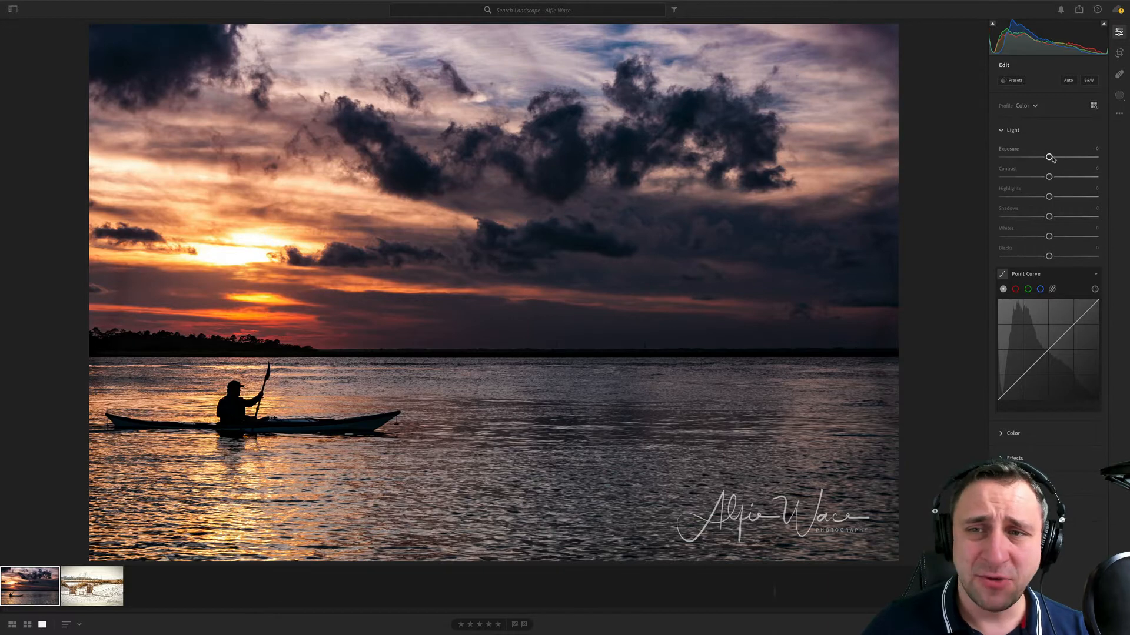
pyautogui.moveTo(1049, 157); pyautogui.dragTo(1052, 157)
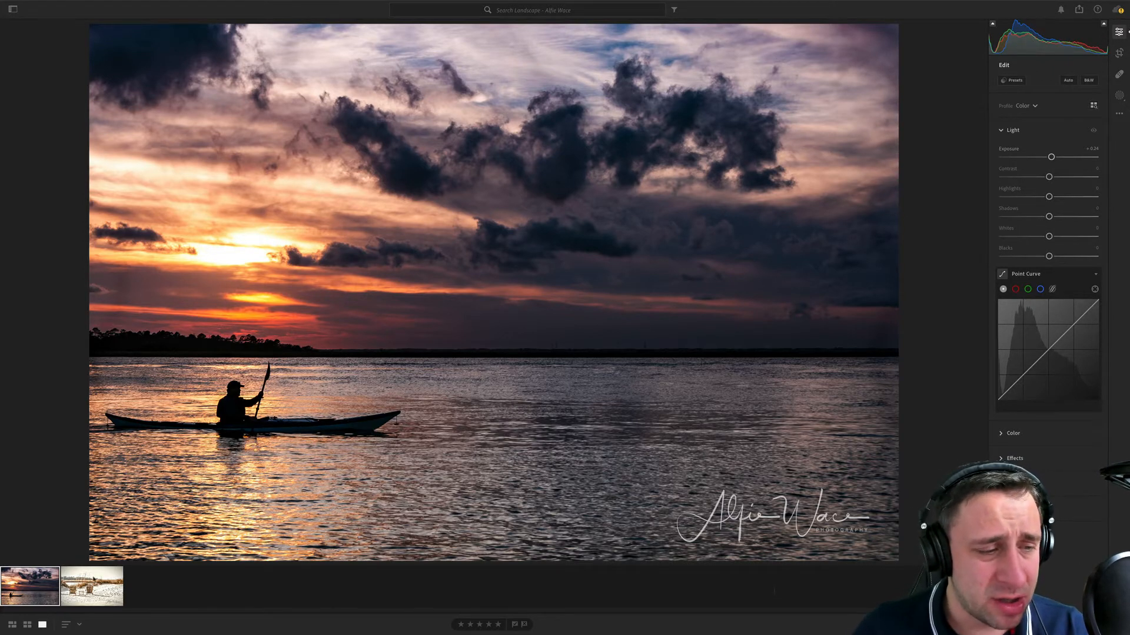
pyautogui.press('Right')
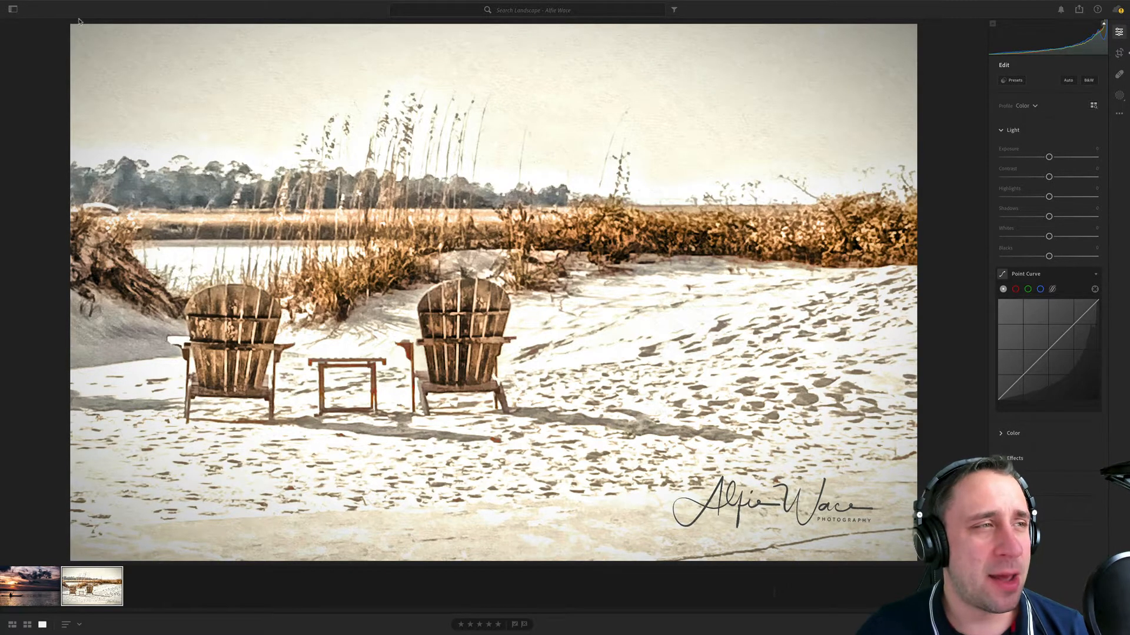
# - Open the next photographer's landscape album in the 22 01 17 folder and compare its two canyon photos
pyautogui.click(12, 9)
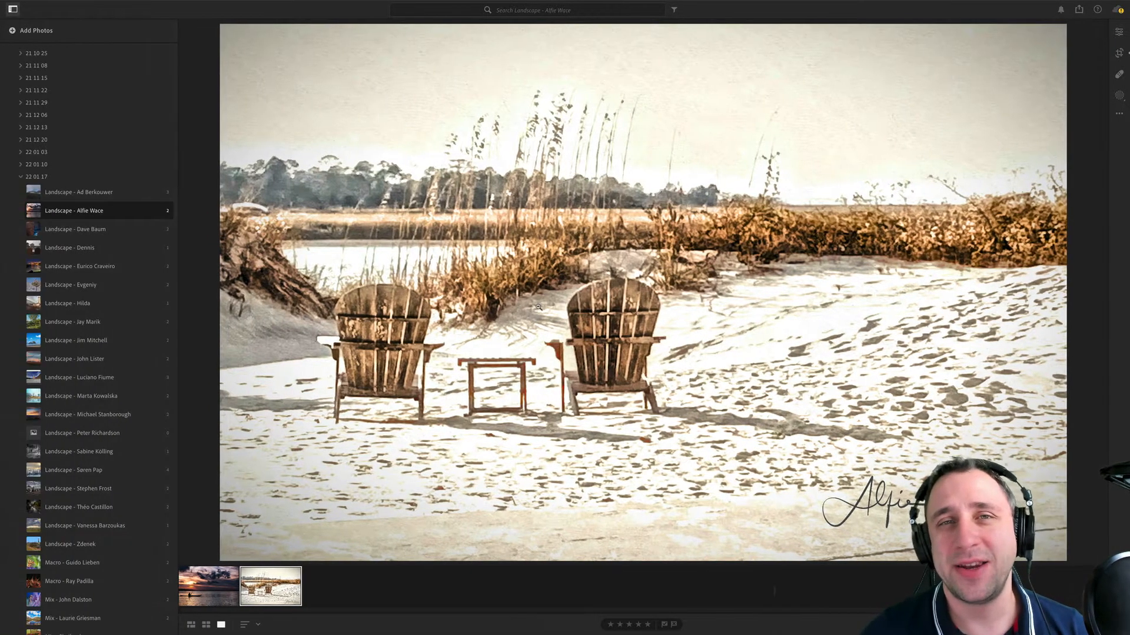
pyautogui.click(144, 233)
pyautogui.moveTo(575, 633)
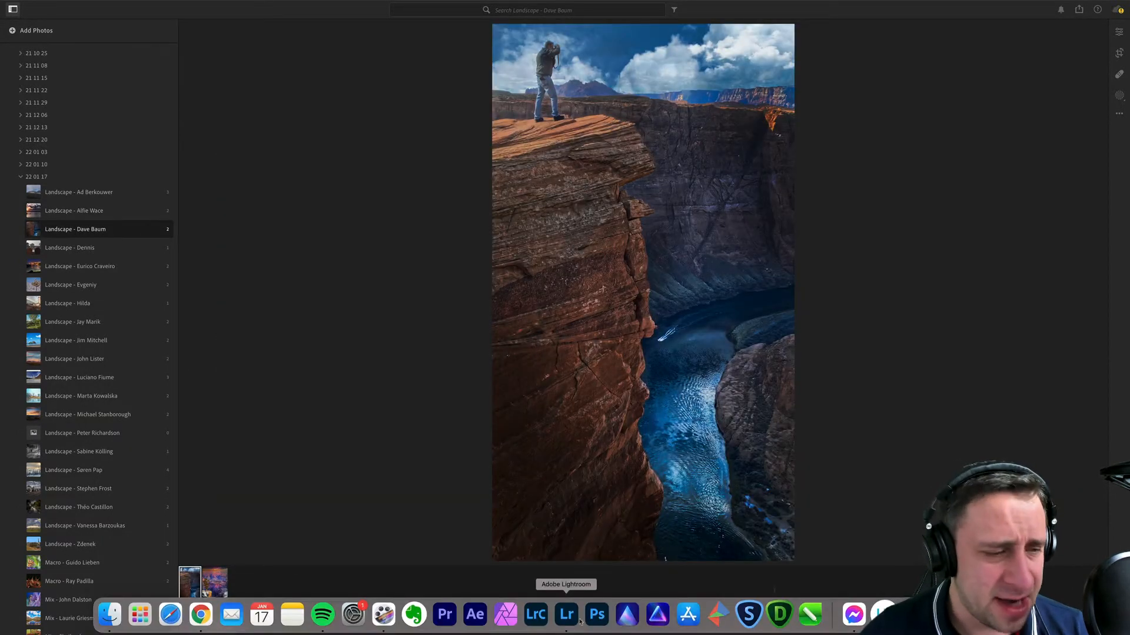
pyautogui.click(226, 590)
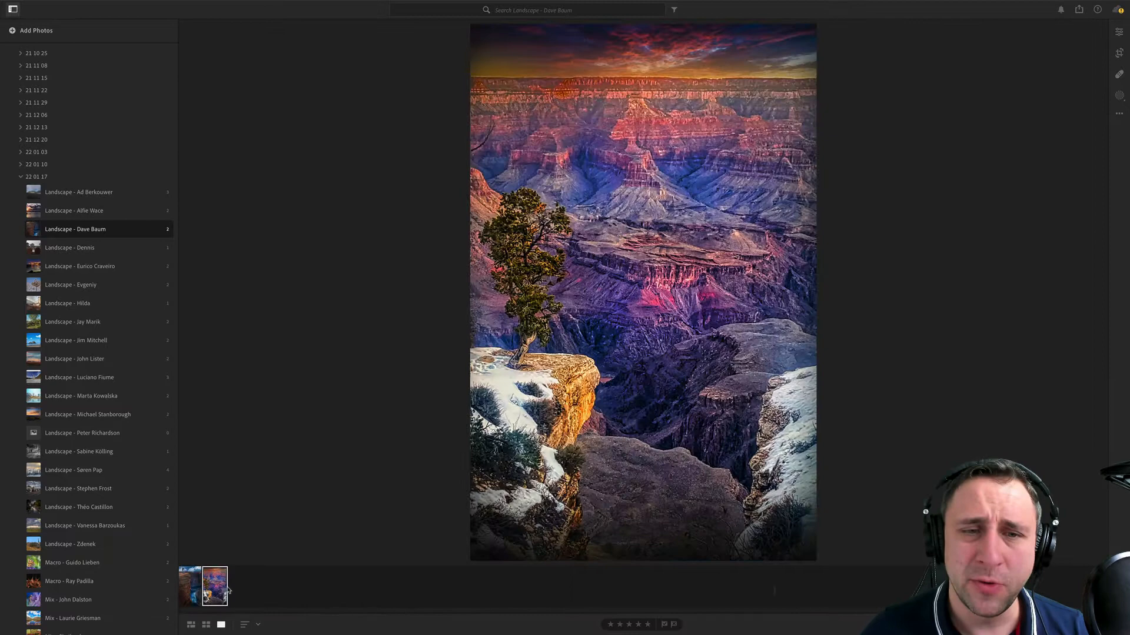
pyautogui.click(196, 582)
pyautogui.click(213, 582)
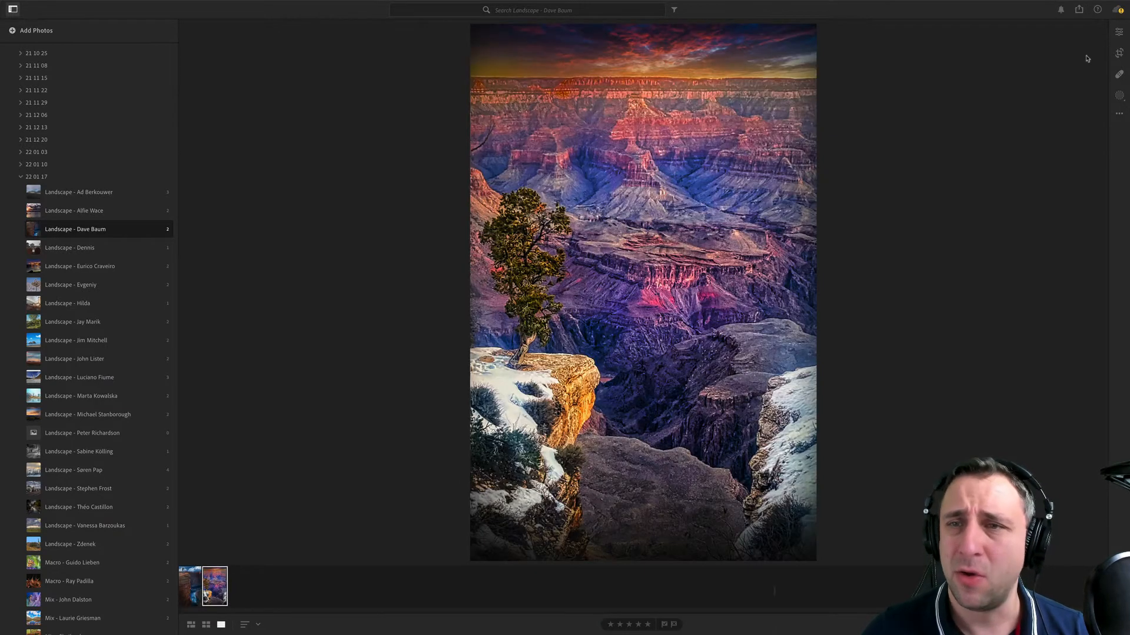
# - Show the editing controls, compare both canyon photos' histograms, and examine the river canyon photo close up before returning to full frame
pyautogui.click(1119, 32)
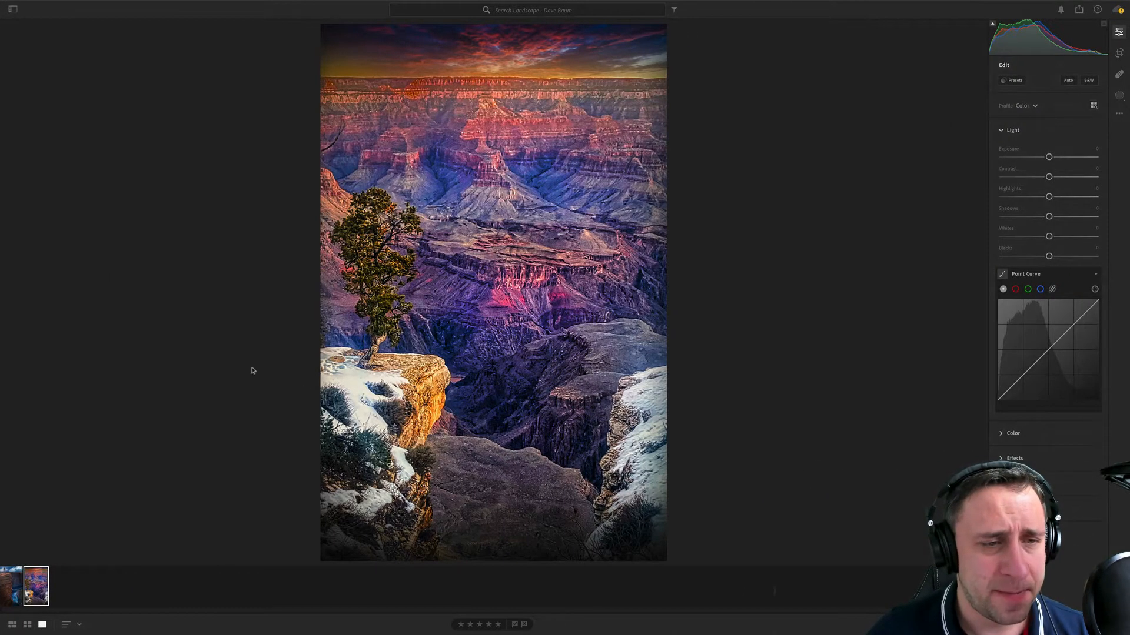
pyautogui.click(17, 586)
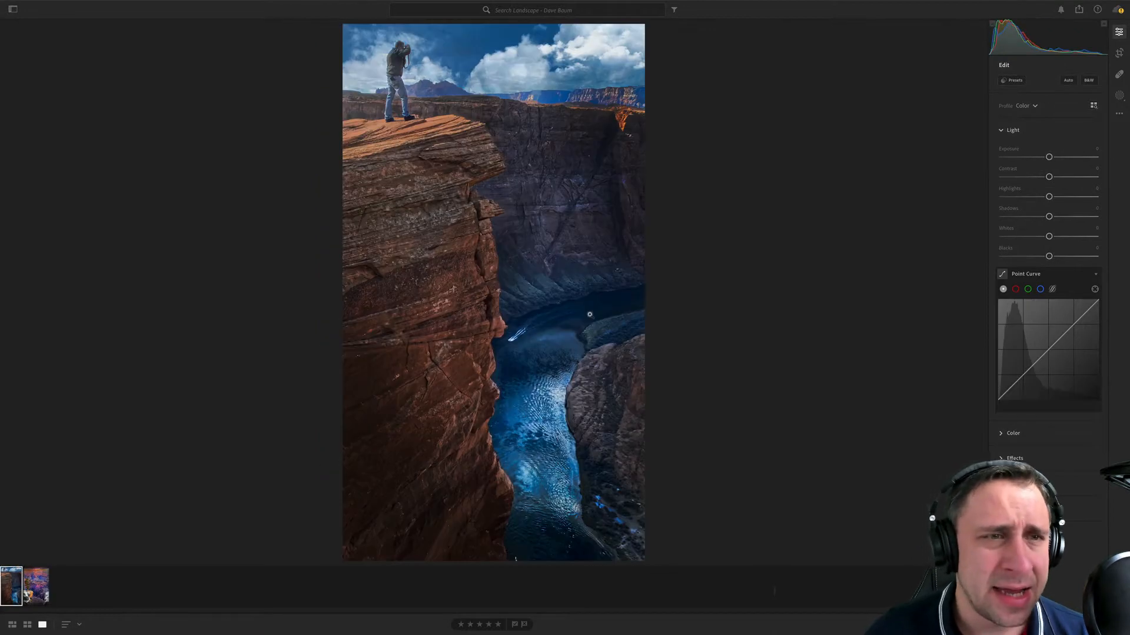
pyautogui.click(399, 71)
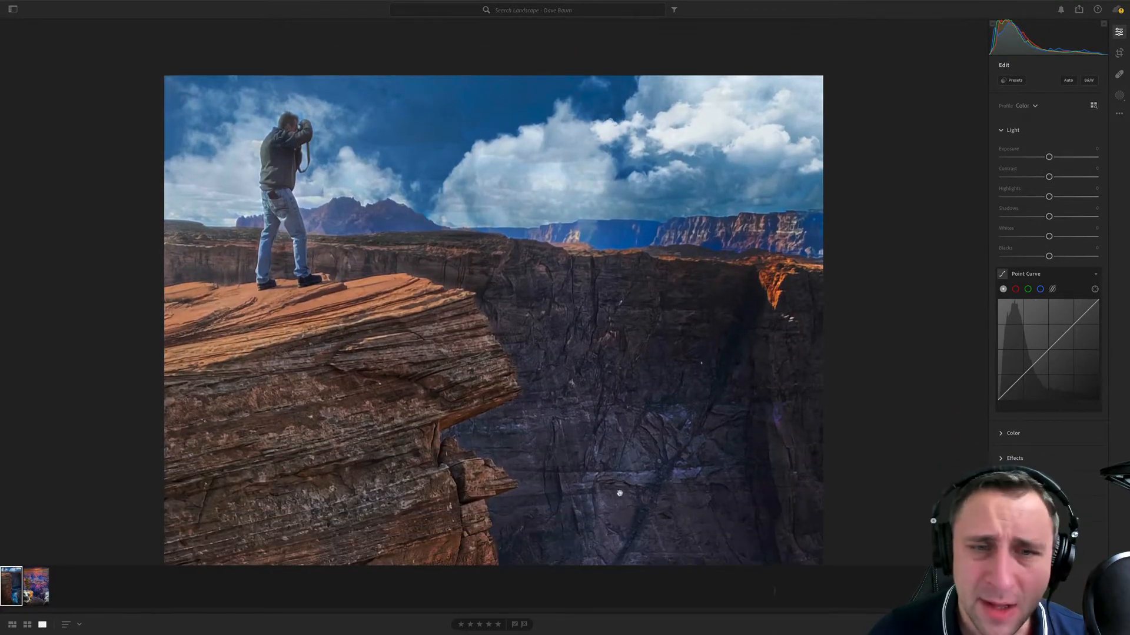
pyautogui.moveTo(618, 492); pyautogui.dragTo(584, 231)
pyautogui.moveTo(587, 394); pyautogui.dragTo(589, 238)
pyautogui.click(589, 257)
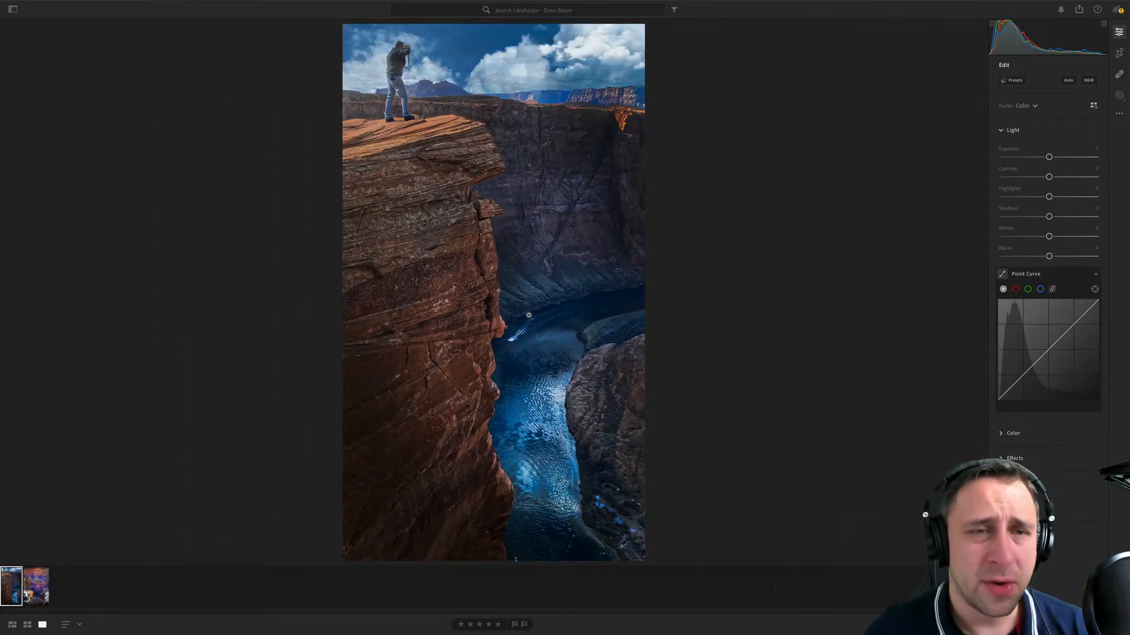
# - Show the photo information and check the file and camera details of both canyon photos
pyautogui.click(29, 584)
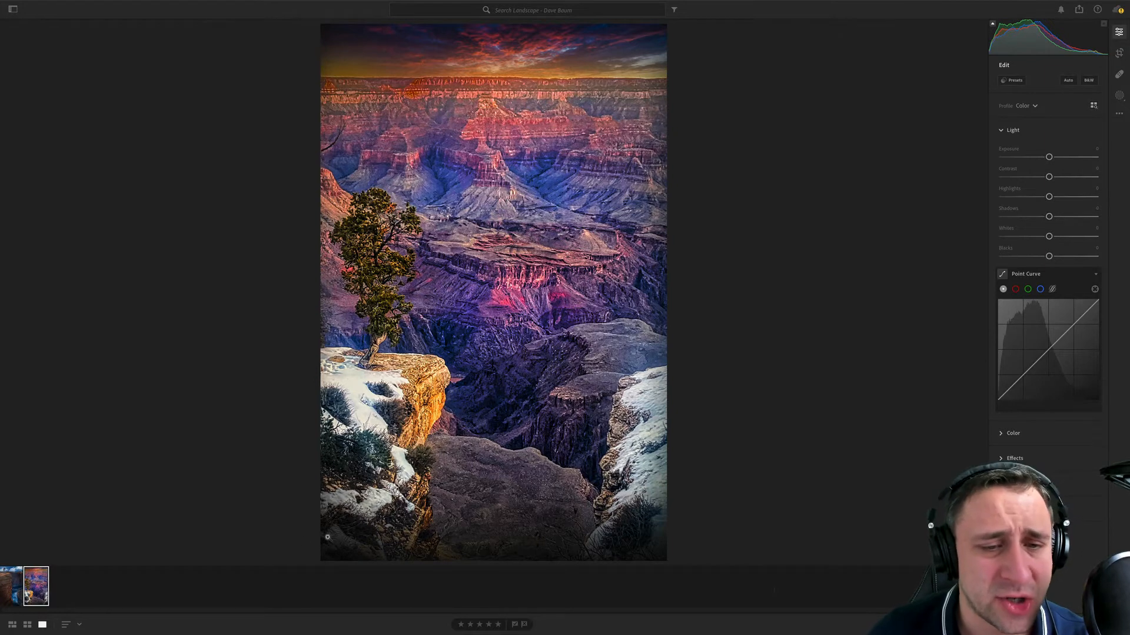
pyautogui.press('Left')
pyautogui.press('i')
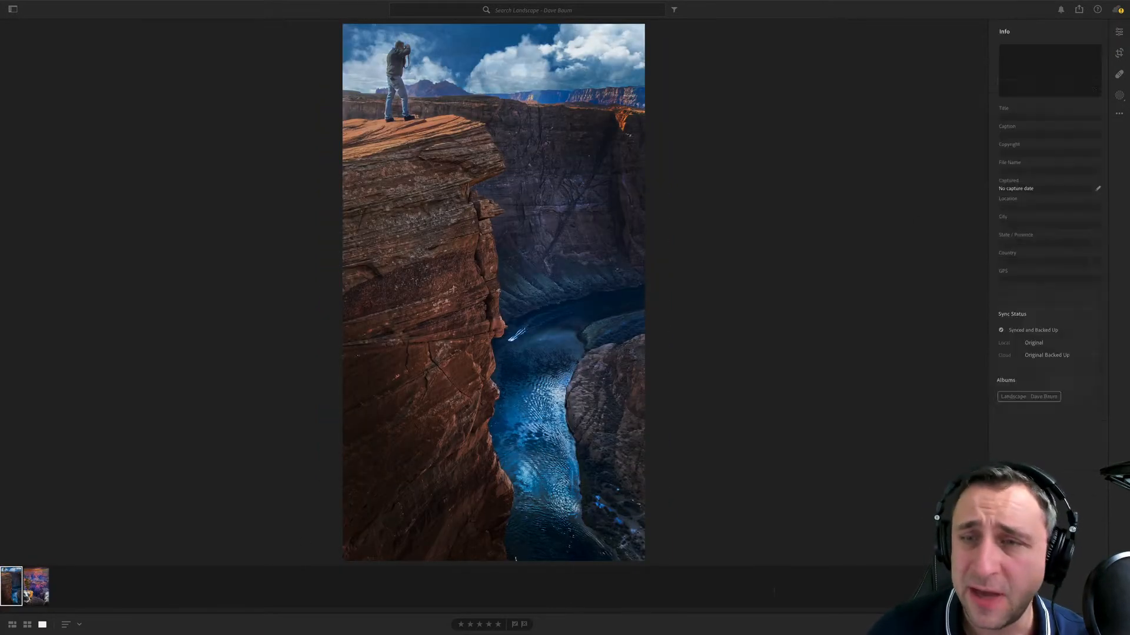
pyautogui.press('Right')
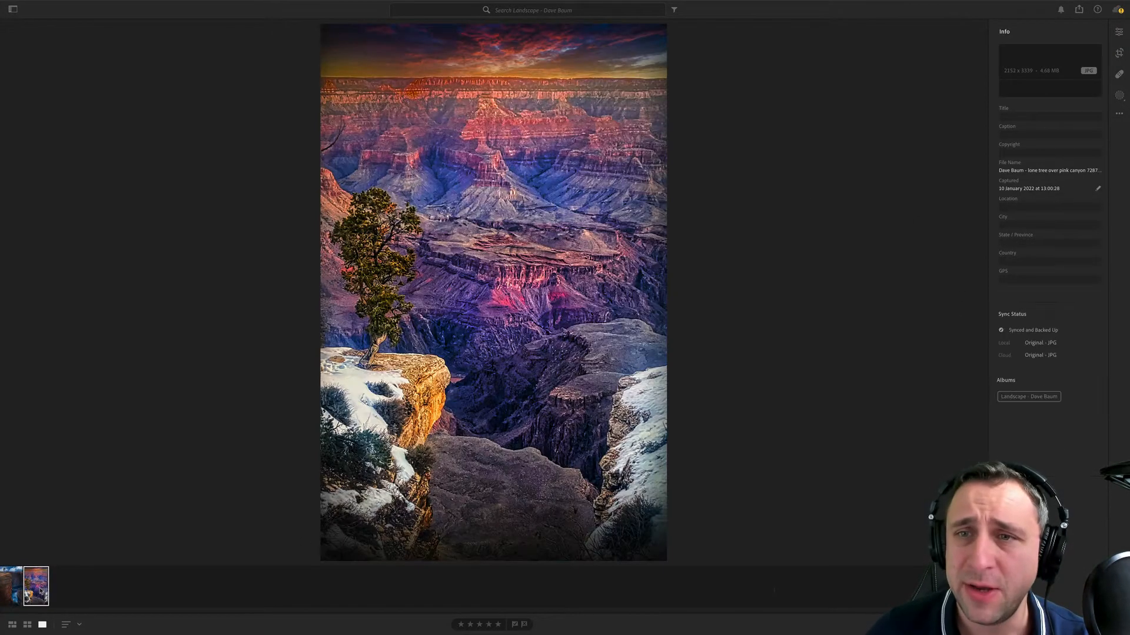
pyautogui.press('Left')
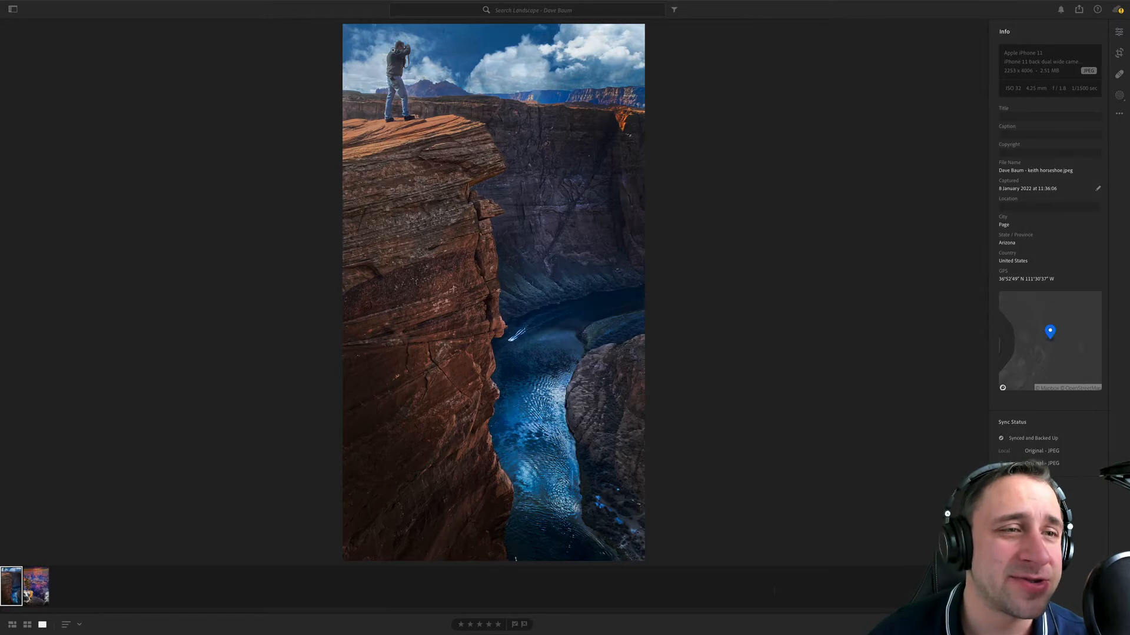
# - Zoom in on the cliff-top photographer, look over the gorge below, and return to full frame
pyautogui.click(393, 50)
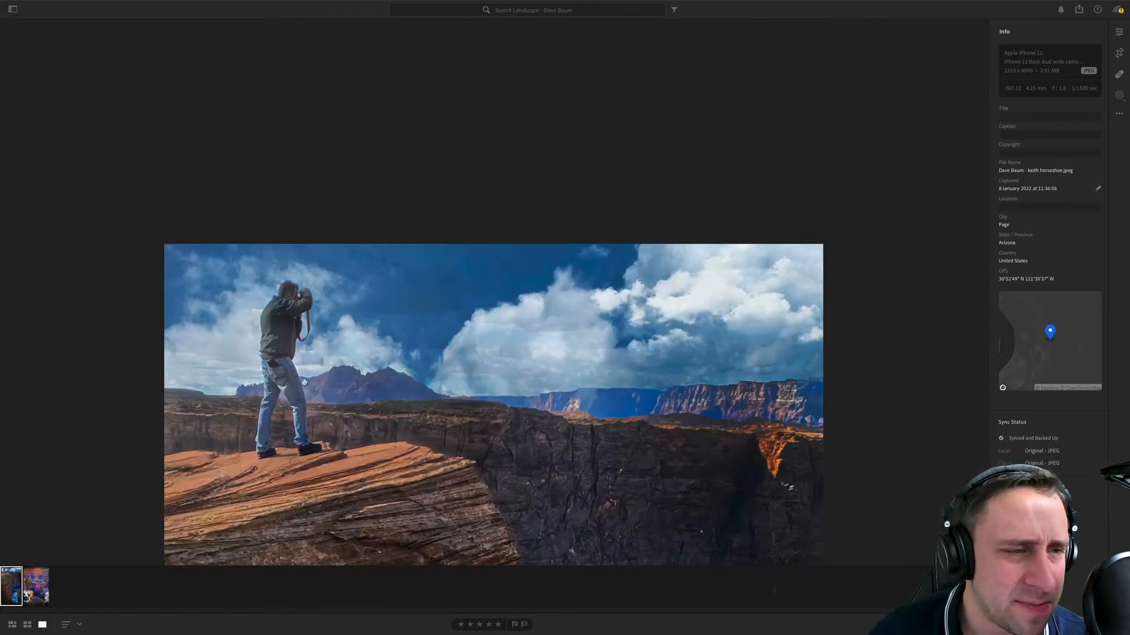
pyautogui.scroll(-10, 301, 278)
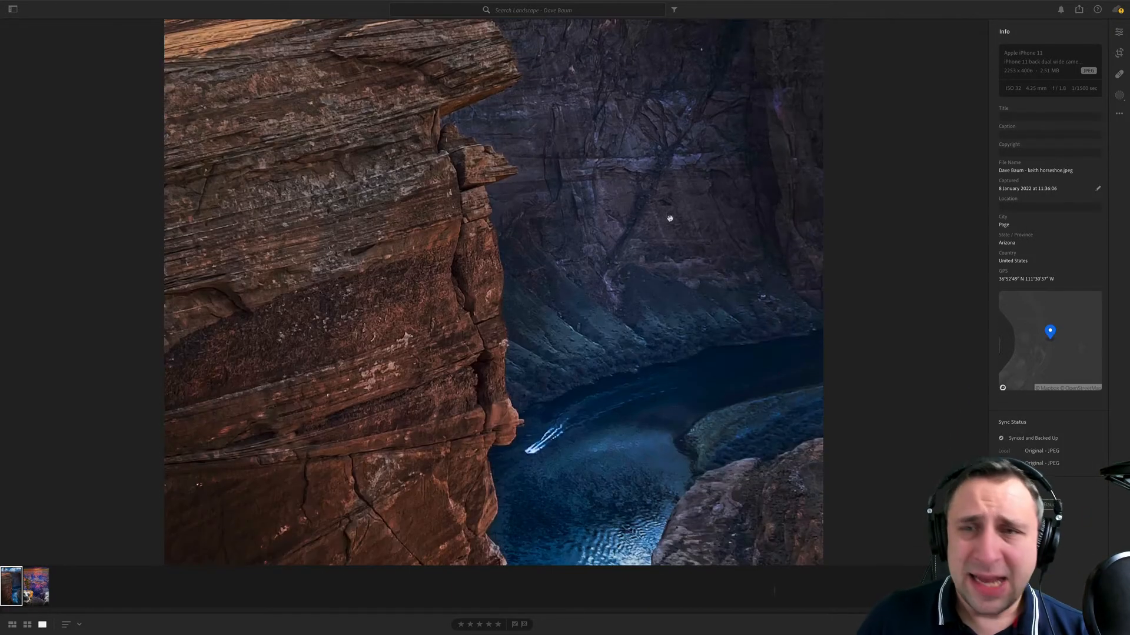
pyautogui.click(710, 189)
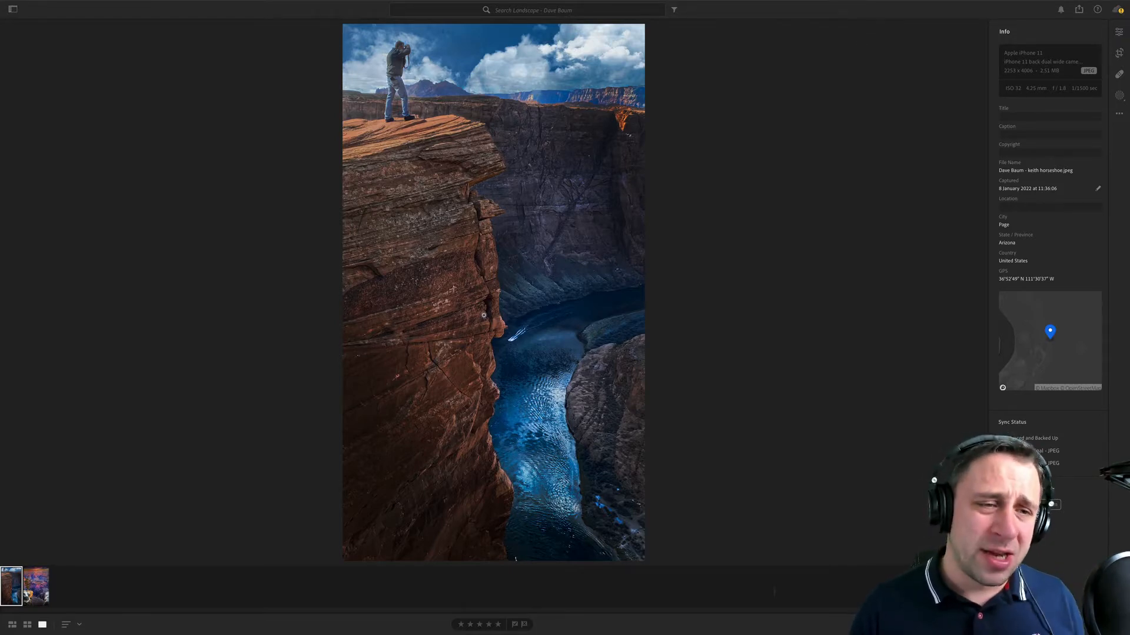
# - Examine the rock ledge, the shadowed canyon wall and the sky around the cliff-top photographer close up
pyautogui.click(381, 168)
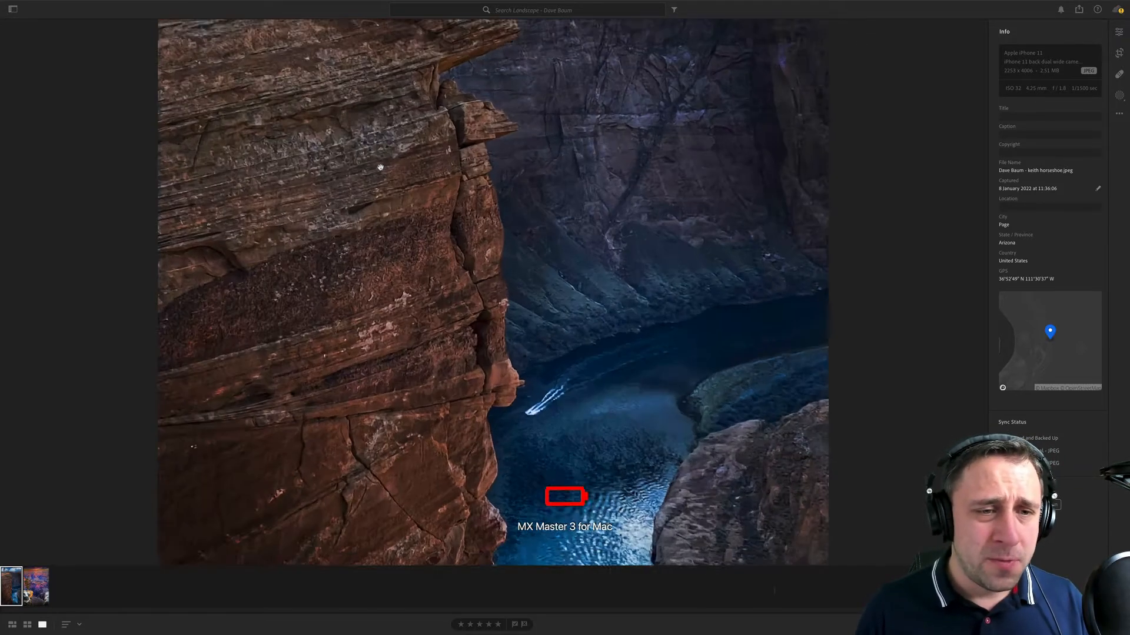
pyautogui.scroll(10, 574, 501)
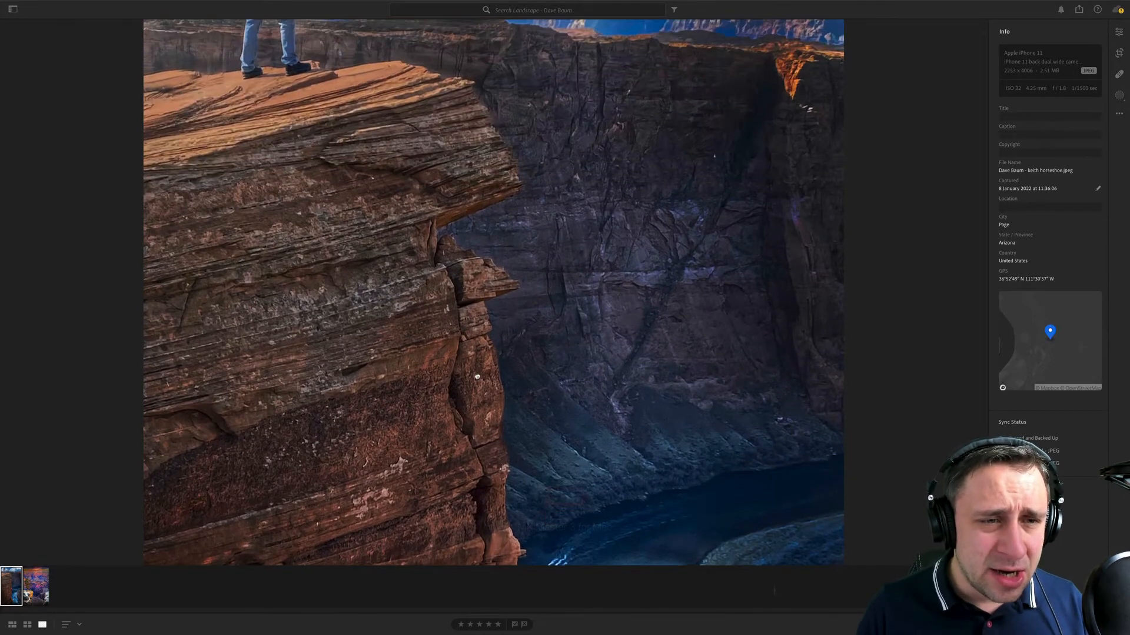
pyautogui.scroll(-6, 367, 357)
pyautogui.scroll(8, 334, 362)
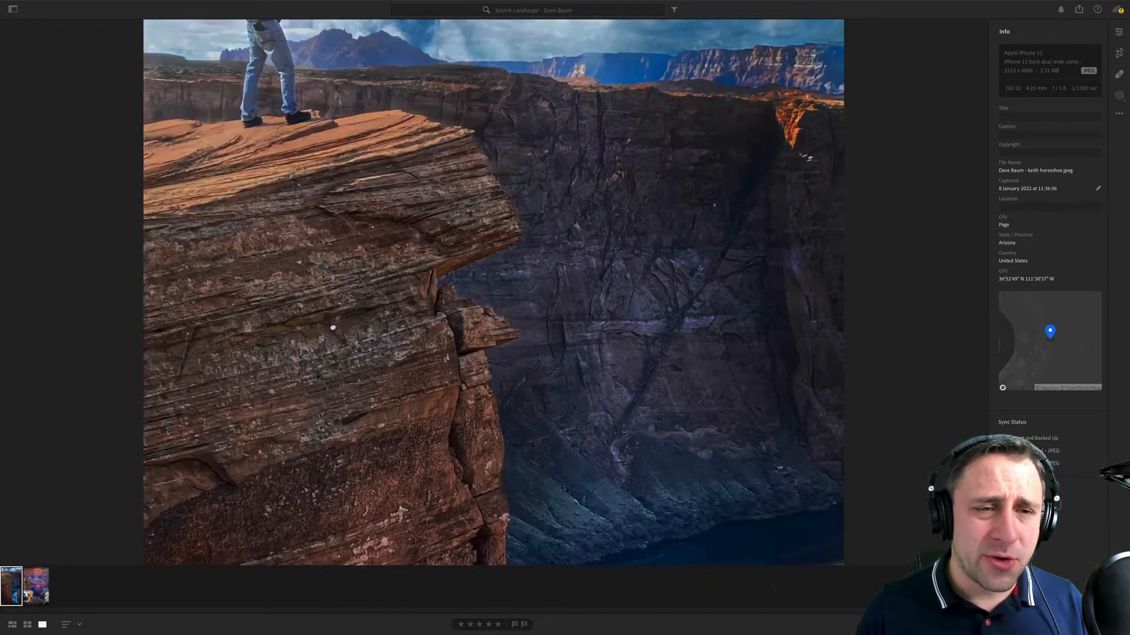
pyautogui.scroll(-2, 794, 340)
pyautogui.scroll(-2, 794, 341)
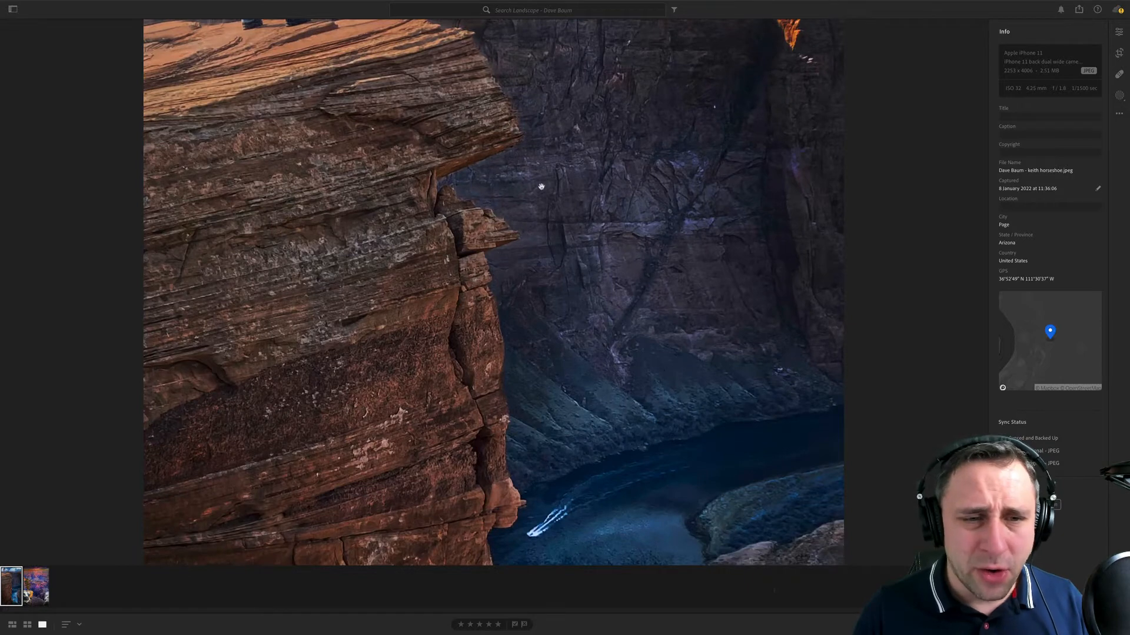
pyautogui.scroll(6, 540, 184)
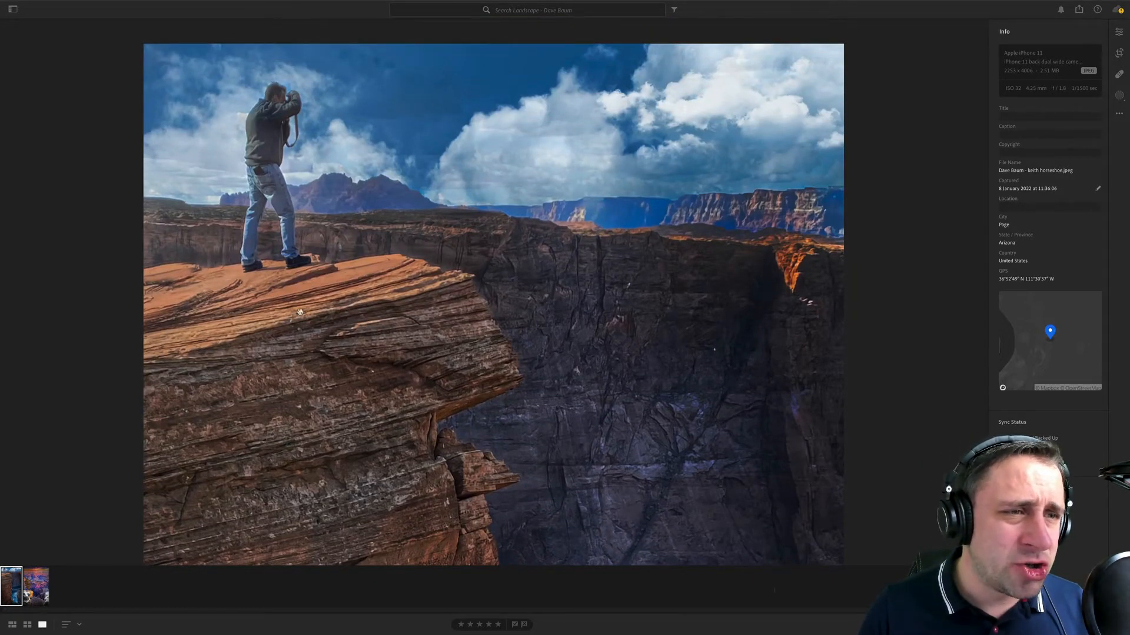
pyautogui.scroll(2, 299, 312)
# - Inspect the river, the boat and the lower canyon banks close up, and zoom back in on the cliff-top photographer
pyautogui.scroll(-10, 321, 486)
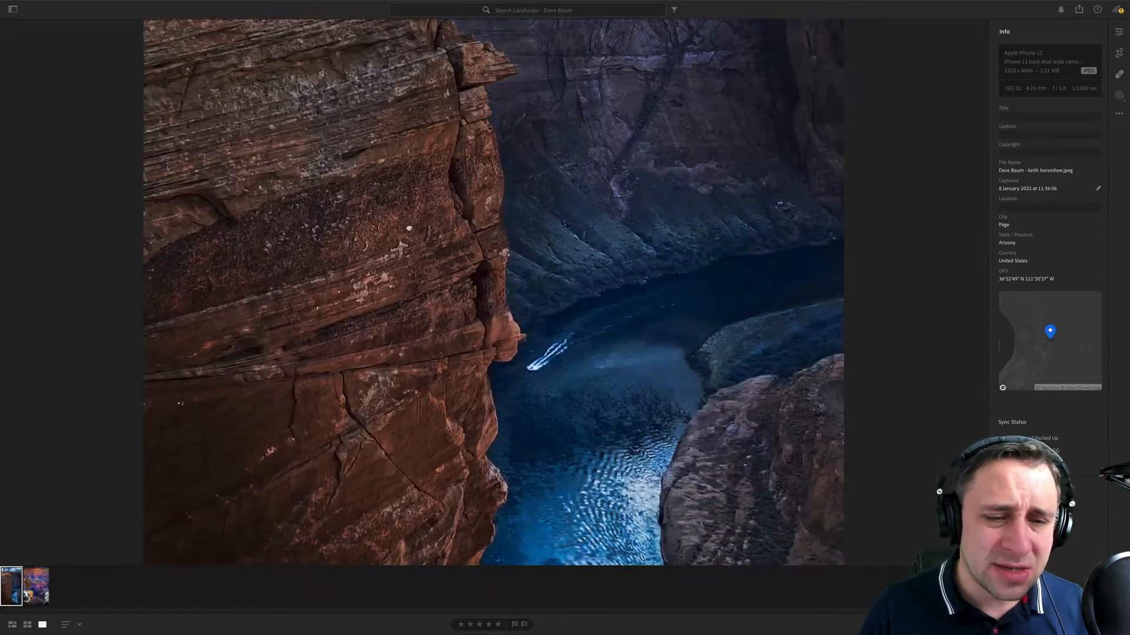
pyautogui.scroll(-5, 409, 228)
pyautogui.scroll(3, 567, 273)
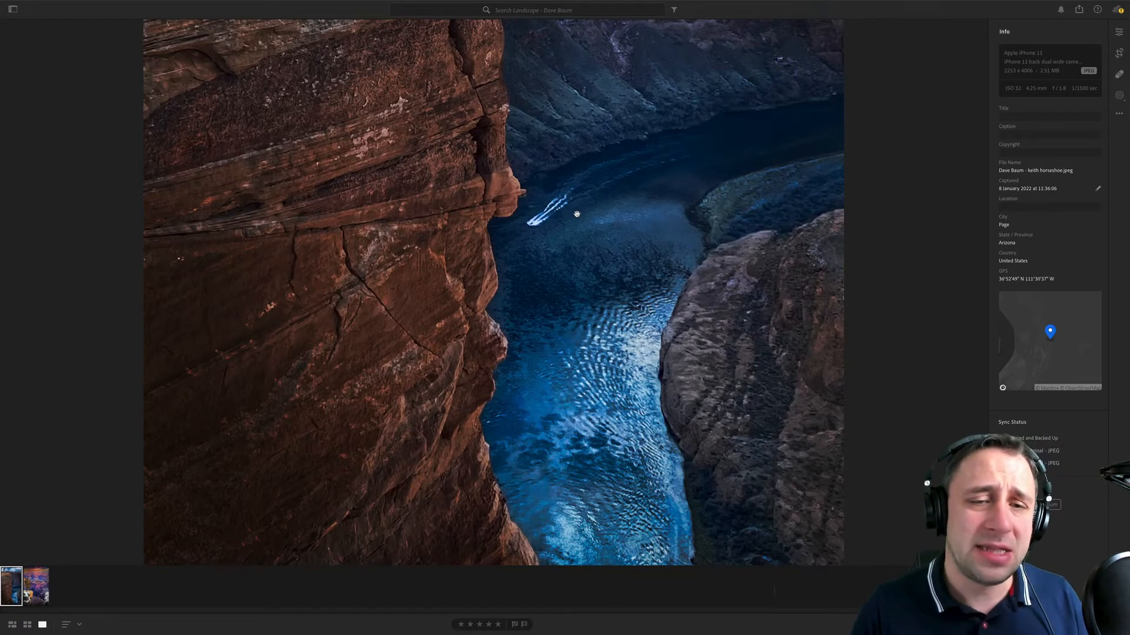
pyautogui.scroll(-7, 603, 260)
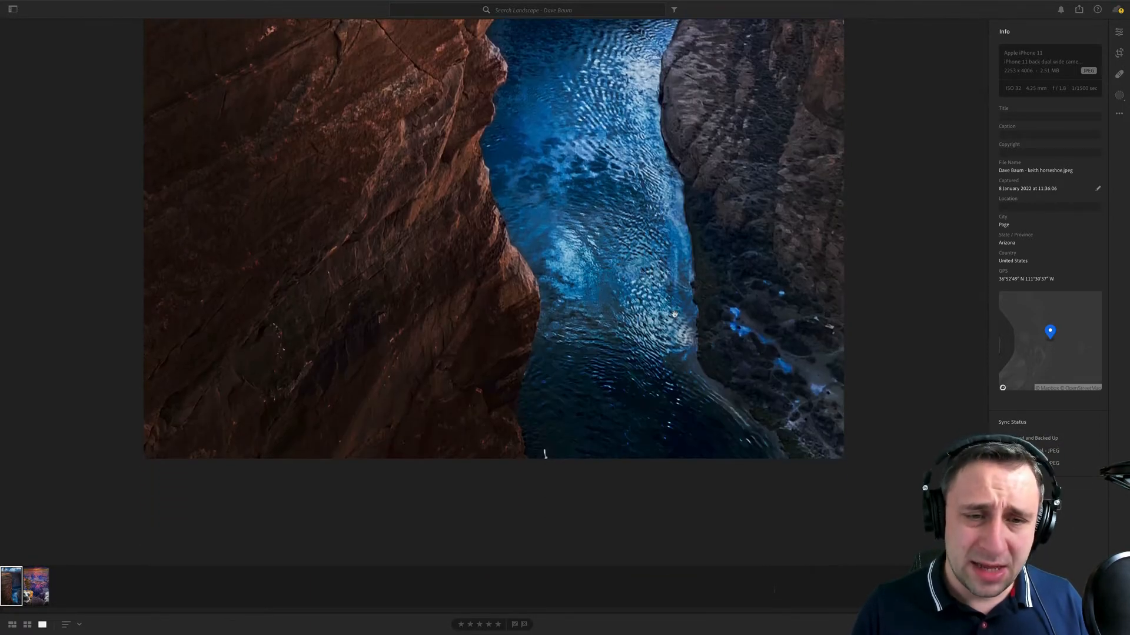
pyautogui.scroll(5, 675, 315)
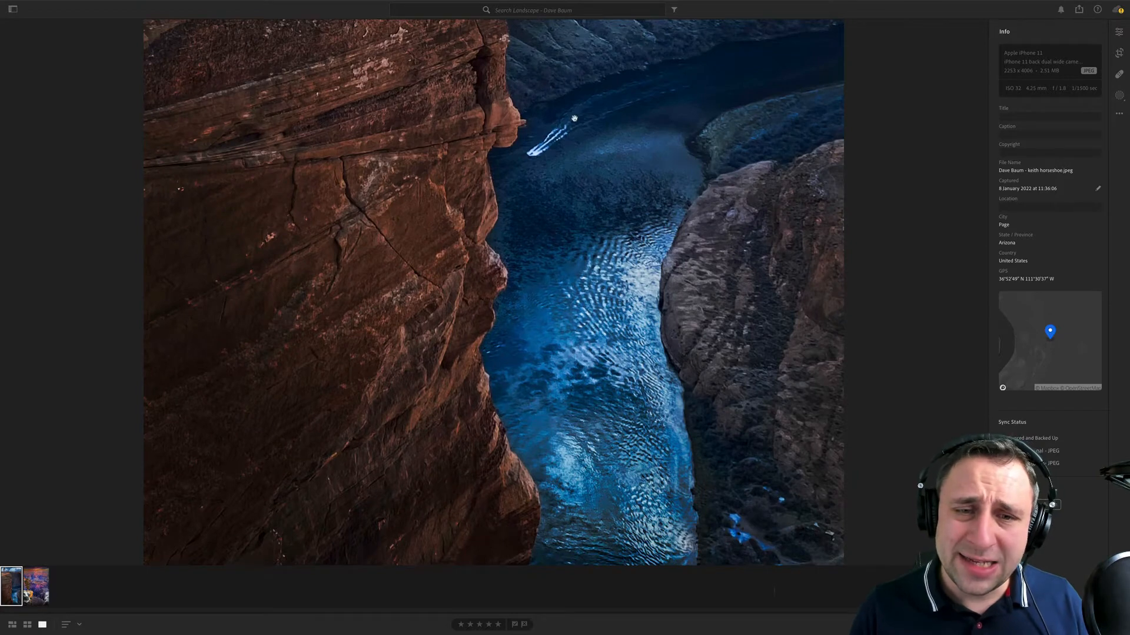
pyautogui.scroll(5, 622, 154)
pyautogui.click(609, 139)
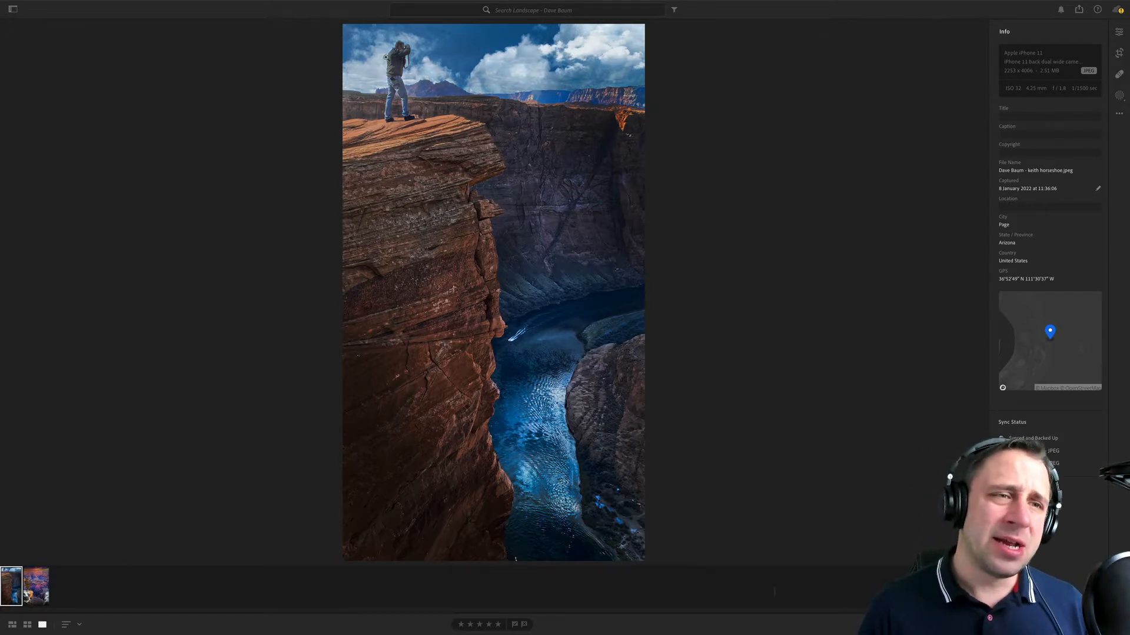
pyautogui.click(386, 58)
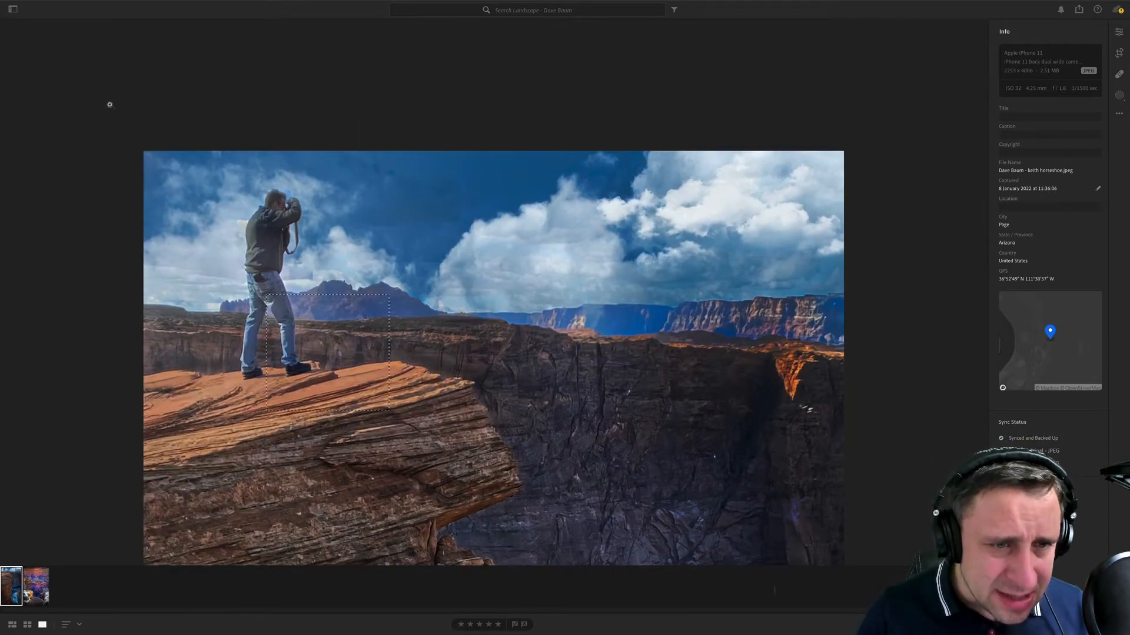
# - Inspect the cliff-top photographer, the rock ledge and the cloudy sky close up
pyautogui.click(89, 88)
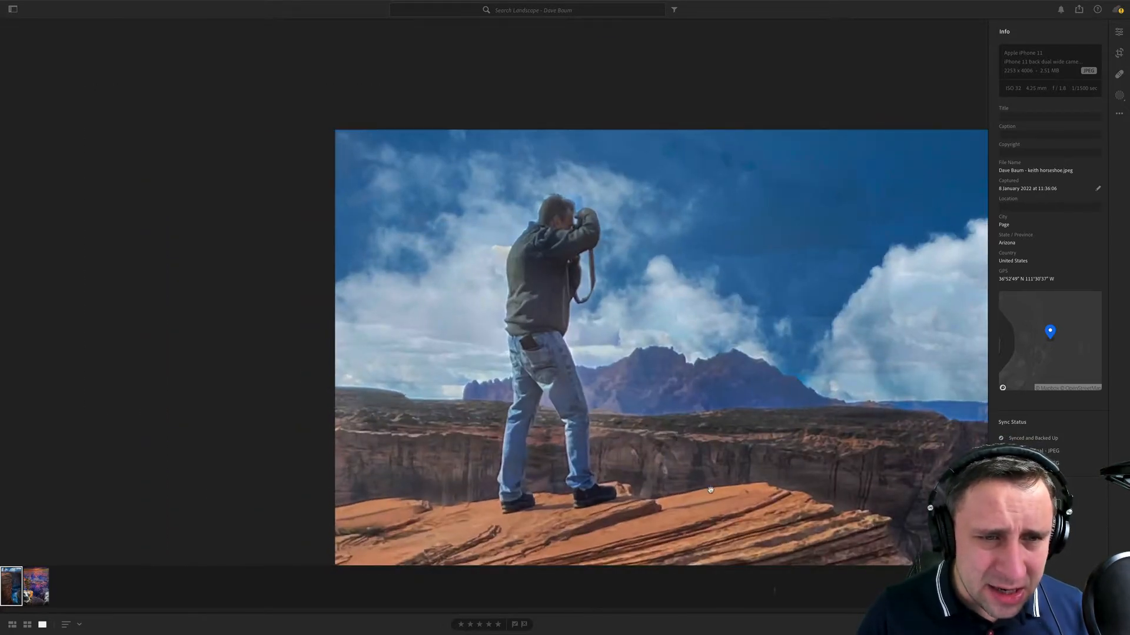
pyautogui.moveTo(711, 490); pyautogui.dragTo(683, 446)
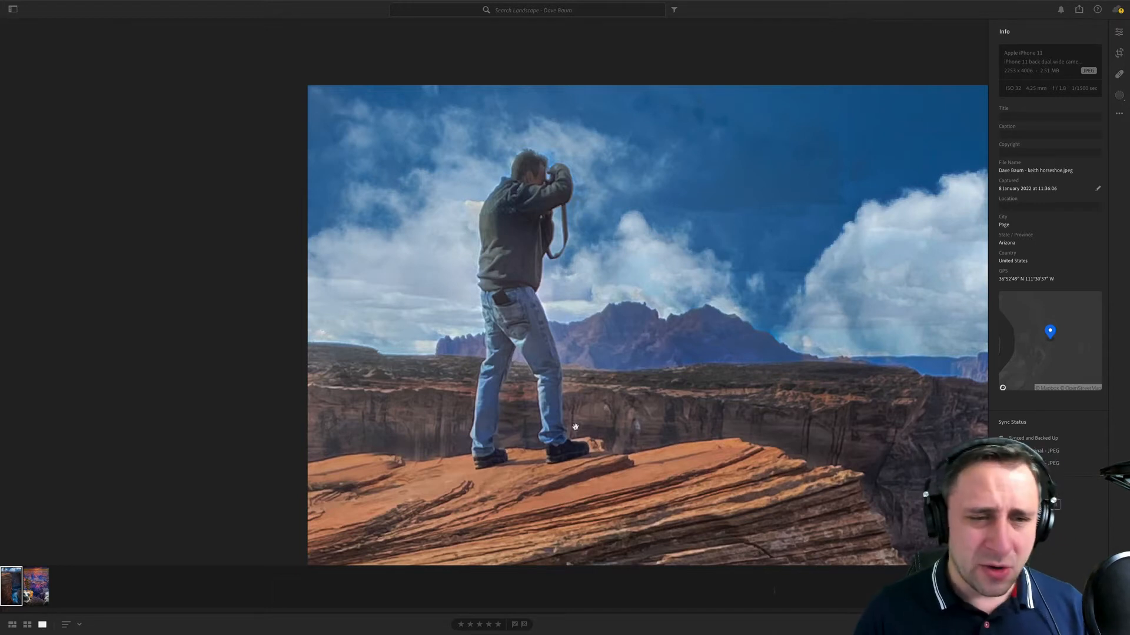
pyautogui.moveTo(574, 427); pyautogui.dragTo(543, 411)
pyautogui.moveTo(733, 489); pyautogui.dragTo(692, 481)
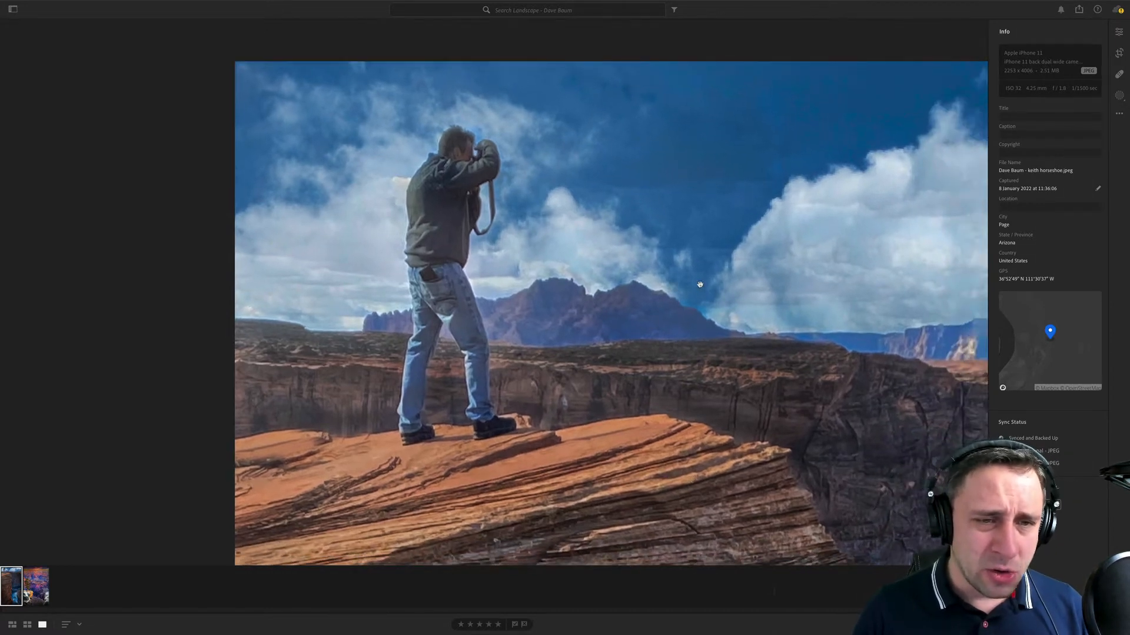
pyautogui.moveTo(699, 284); pyautogui.dragTo(365, 209)
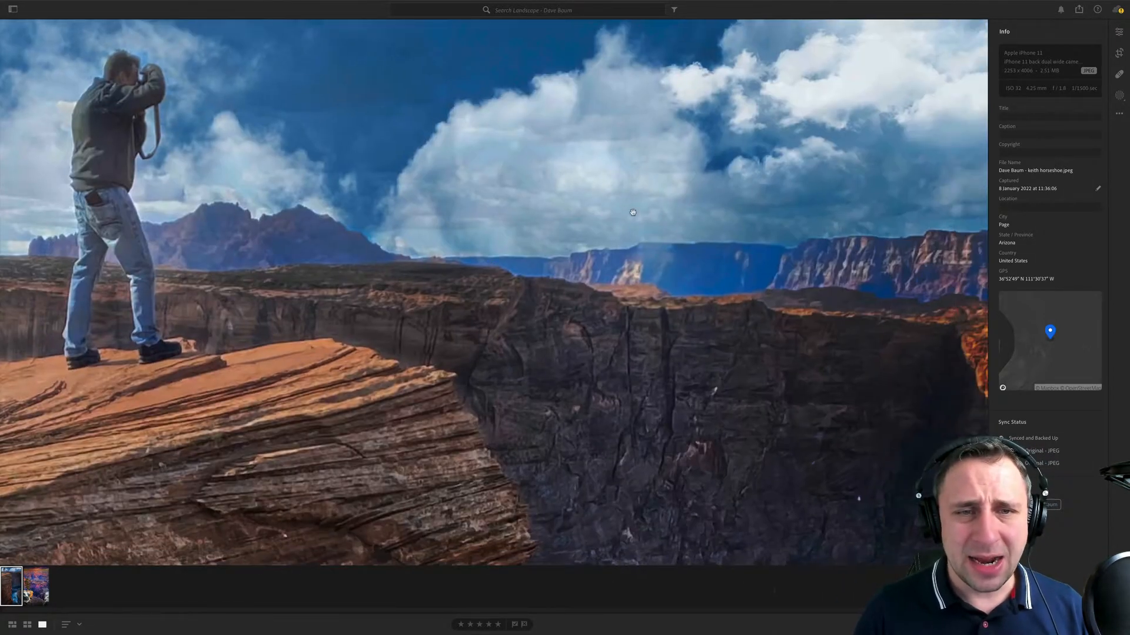
pyautogui.moveTo(698, 265); pyautogui.dragTo(524, 307)
pyautogui.moveTo(753, 228); pyautogui.dragTo(928, 273)
pyautogui.moveTo(295, 405); pyautogui.dragTo(274, 355)
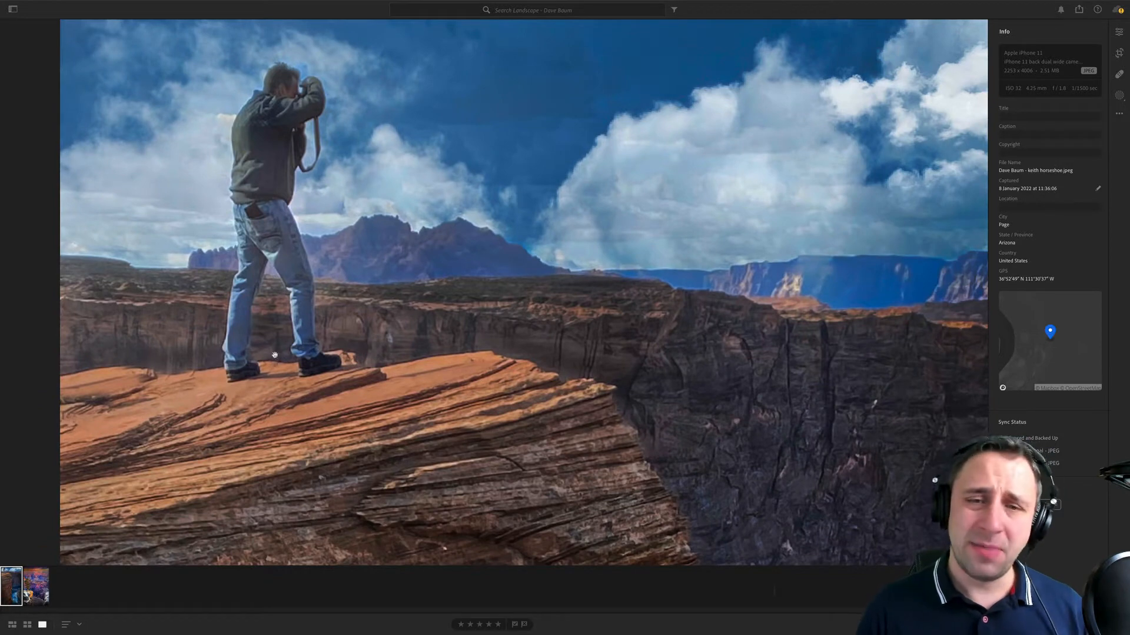
# - Look across the shadowed canyon wall and distant cliffs close up, and return to full frame
pyautogui.moveTo(808, 501); pyautogui.dragTo(435, 504)
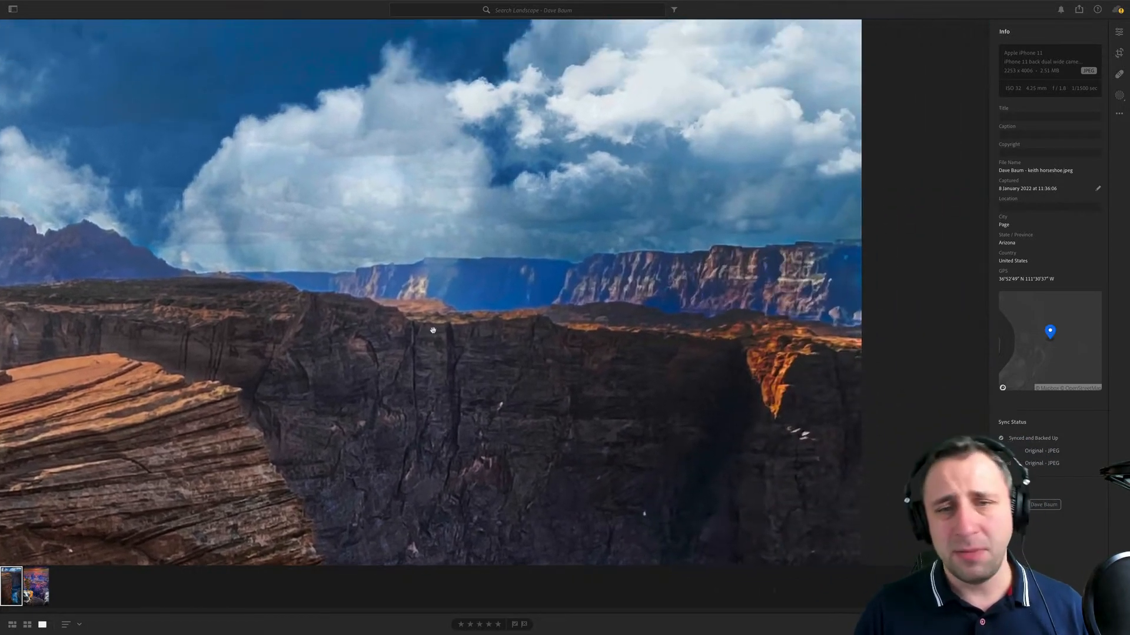
pyautogui.moveTo(432, 330); pyautogui.dragTo(481, 436)
pyautogui.moveTo(632, 454); pyautogui.dragTo(754, 459)
pyautogui.moveTo(406, 510); pyautogui.dragTo(307, 393)
pyautogui.moveTo(812, 436); pyautogui.dragTo(657, 407)
pyautogui.moveTo(841, 454); pyautogui.dragTo(523, 468)
pyautogui.click(571, 463)
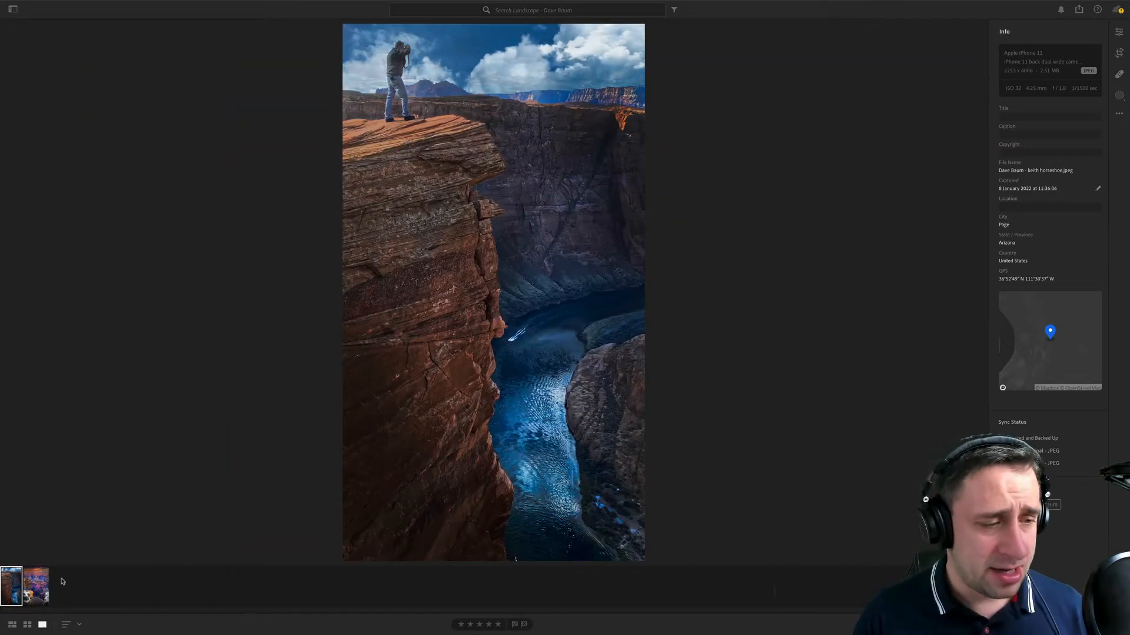
# - Open the lone-tree canyon photo, inspect the tree, snowy rocks, canyon and sunset sky close up, and return to full frame
pyautogui.click(36, 589)
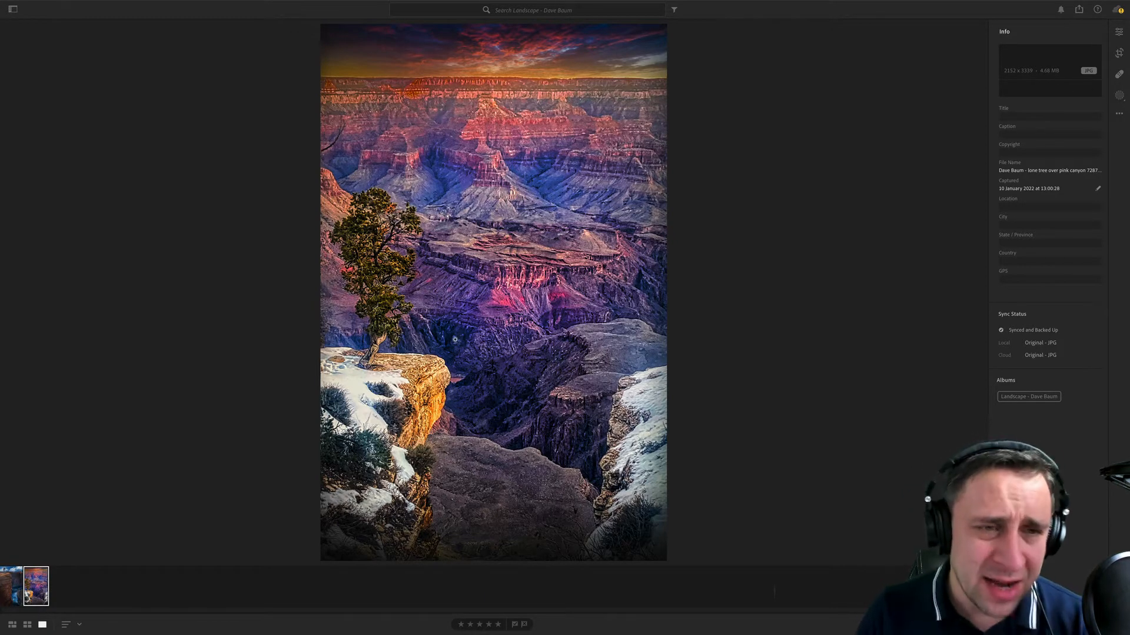
pyautogui.click(311, 240)
pyautogui.moveTo(383, 373); pyautogui.dragTo(498, 404)
pyautogui.moveTo(309, 229); pyautogui.dragTo(189, 108)
pyautogui.click(192, 105)
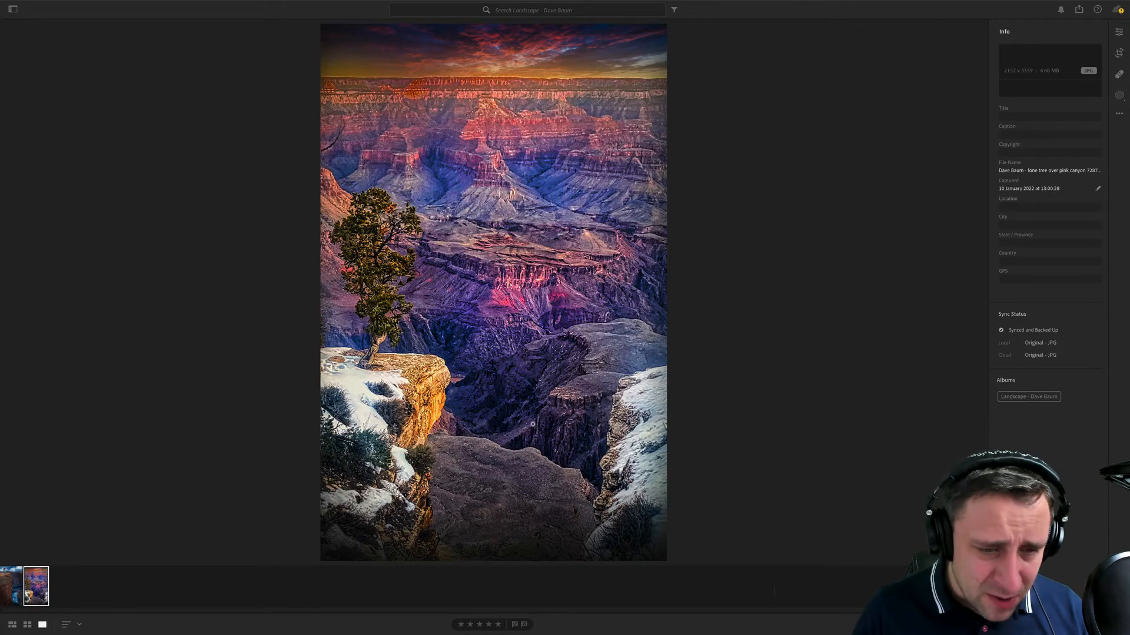
pyautogui.click(535, 333)
pyautogui.click(624, 248)
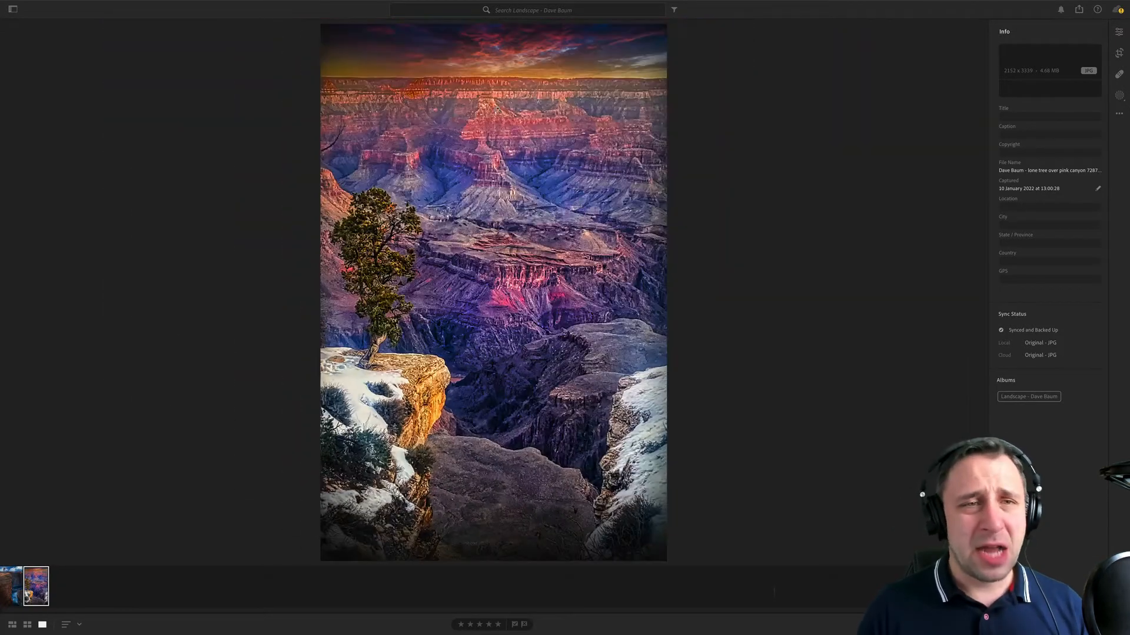
pyautogui.click(539, 24)
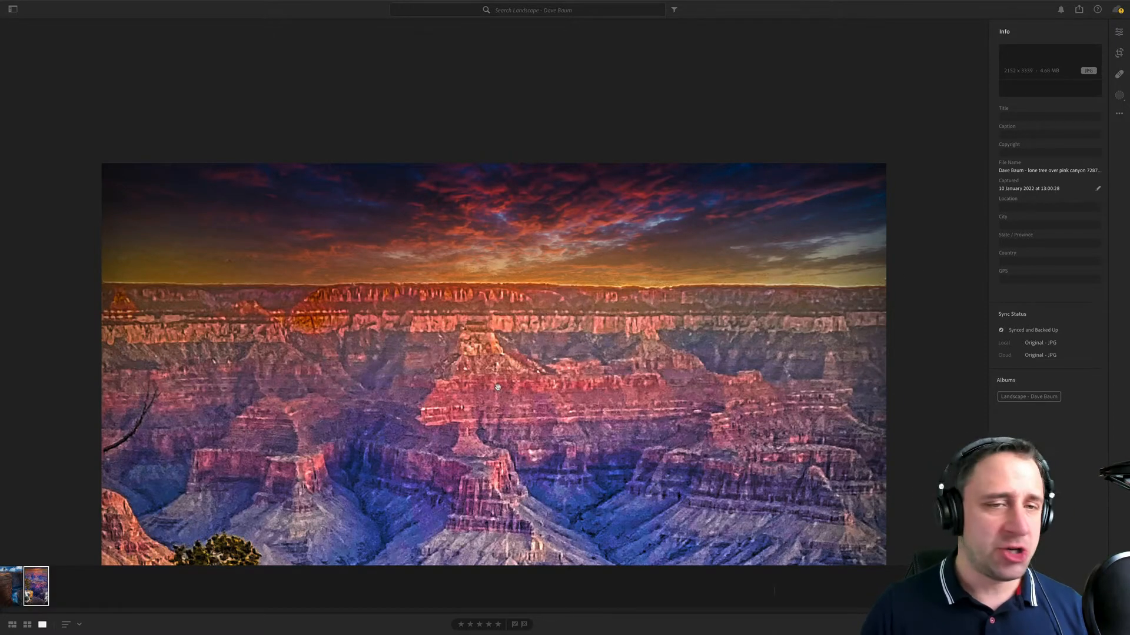
pyautogui.click(453, 383)
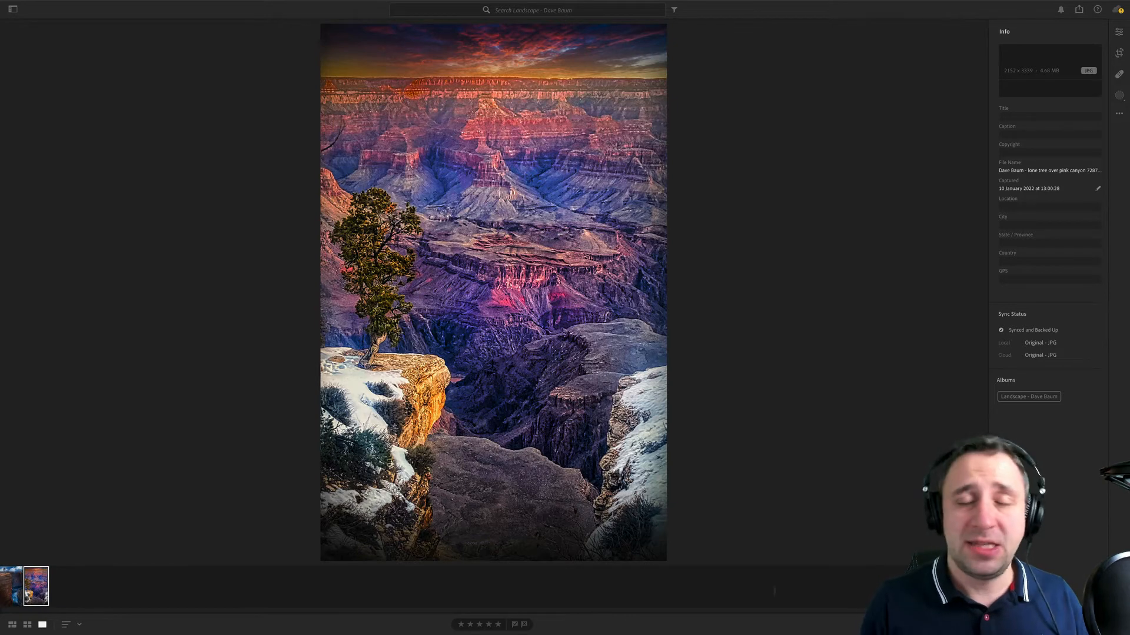
# - Apply the Auto white balance to the cliff-top photo and fine-tune its temperature slightly warmer and its tint towards green
pyautogui.click(6, 579)
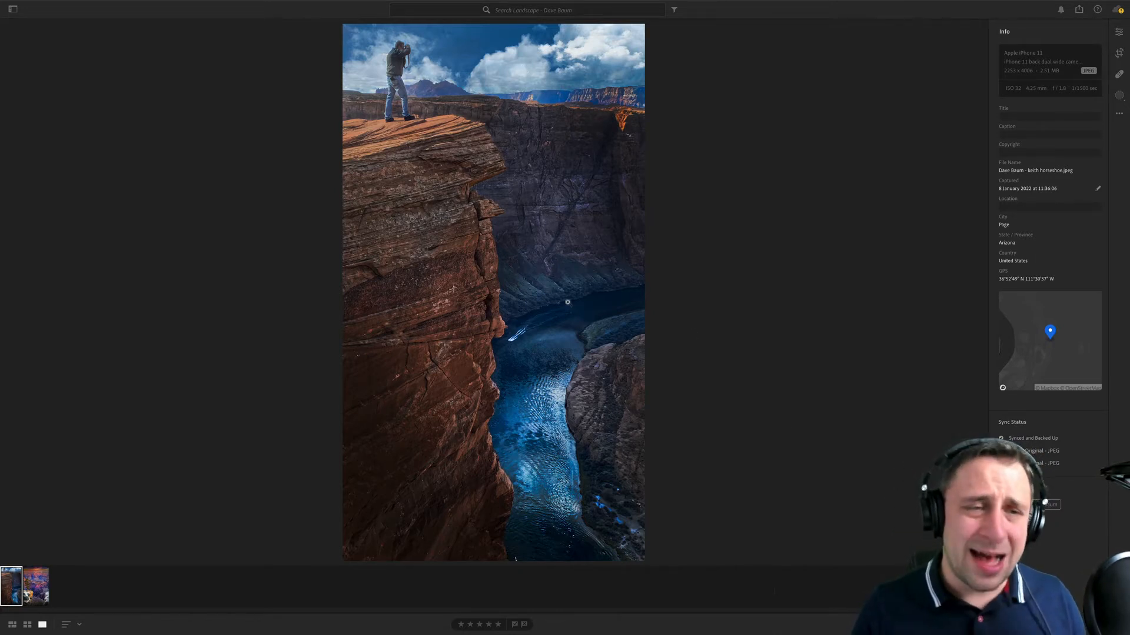
pyautogui.click(1119, 32)
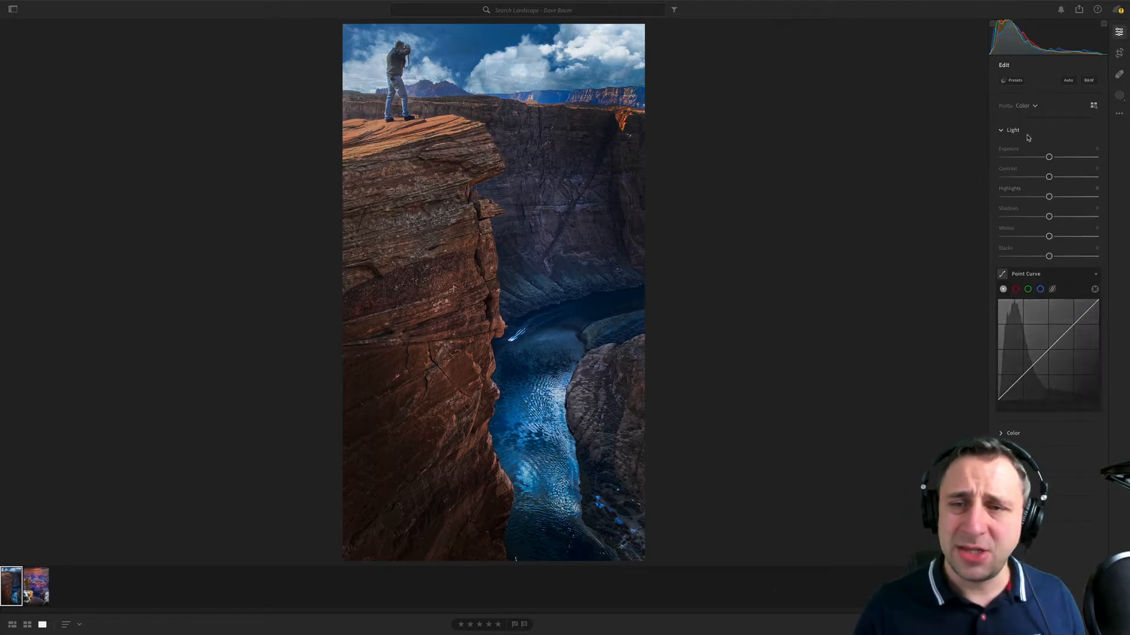
pyautogui.click(1010, 434)
pyautogui.click(1056, 109)
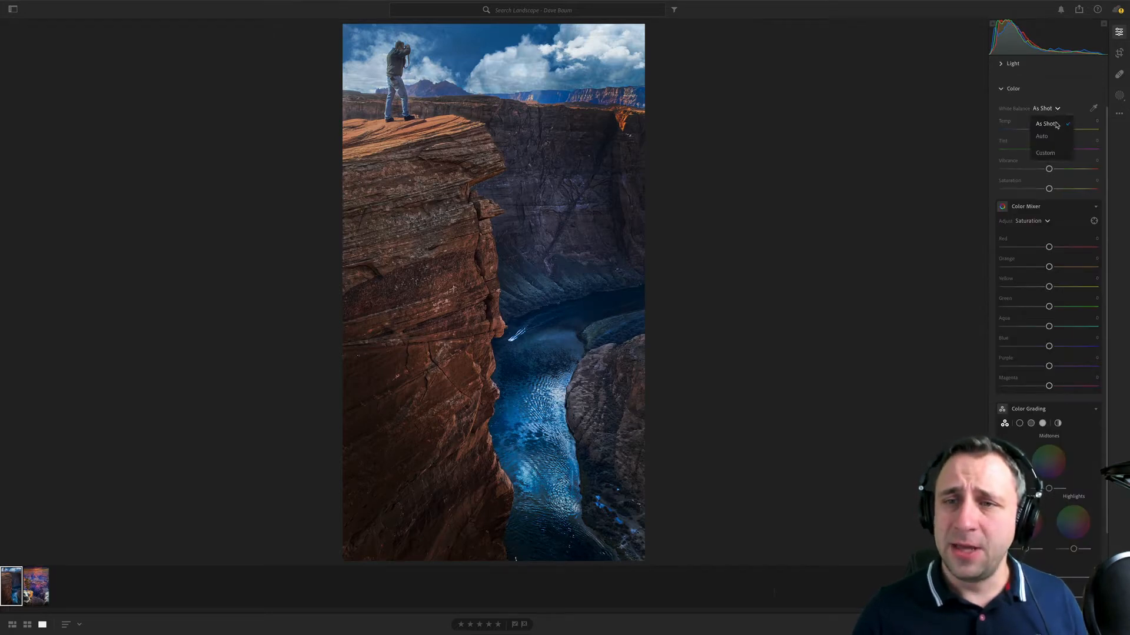
pyautogui.click(1042, 136)
pyautogui.moveTo(1059, 129); pyautogui.dragTo(1046, 150)
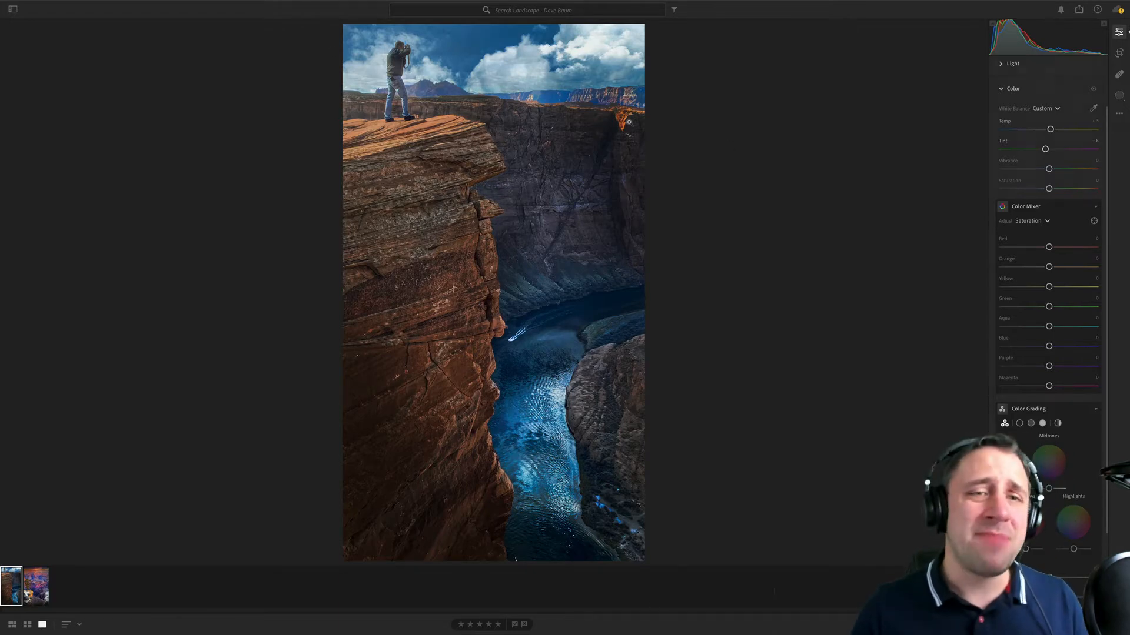
# - Inspect the cliff-top photographer and sky close up with the new white balance, and switch to the lone-tree canyon photo
pyautogui.press('space')
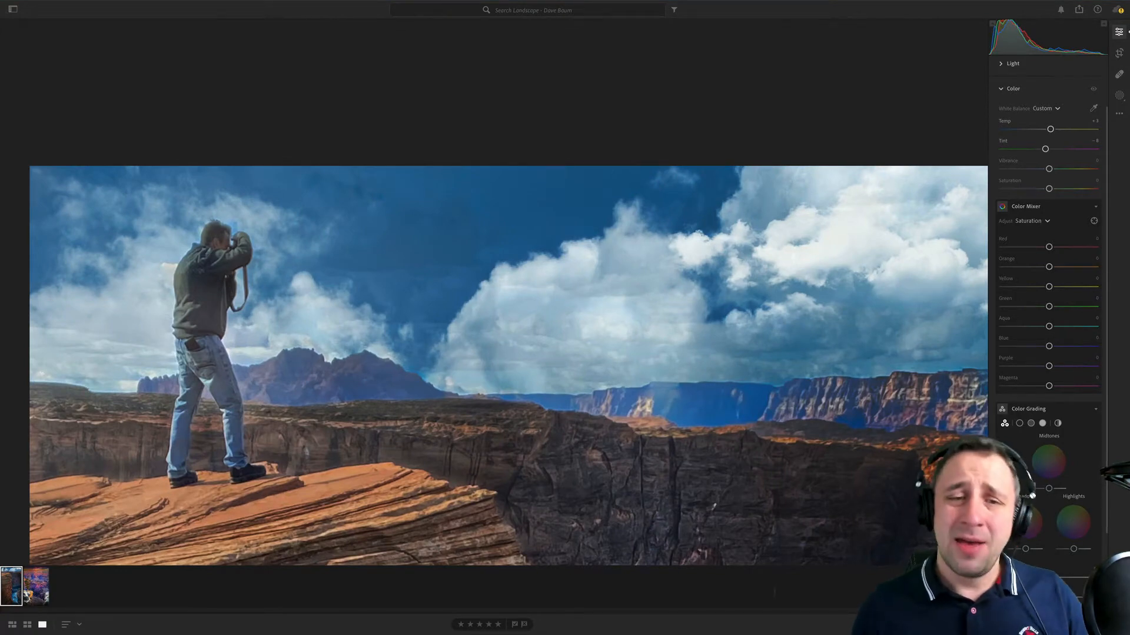
pyautogui.press('space')
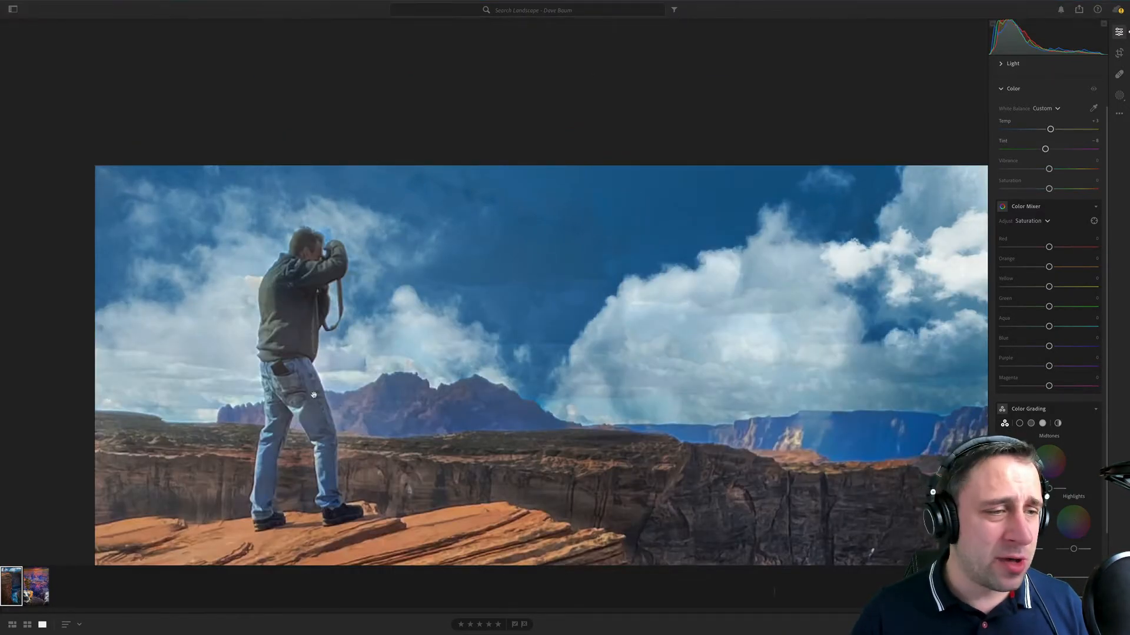
pyautogui.moveTo(268, 406); pyautogui.dragTo(357, 260)
pyautogui.moveTo(325, 132); pyautogui.dragTo(342, 193)
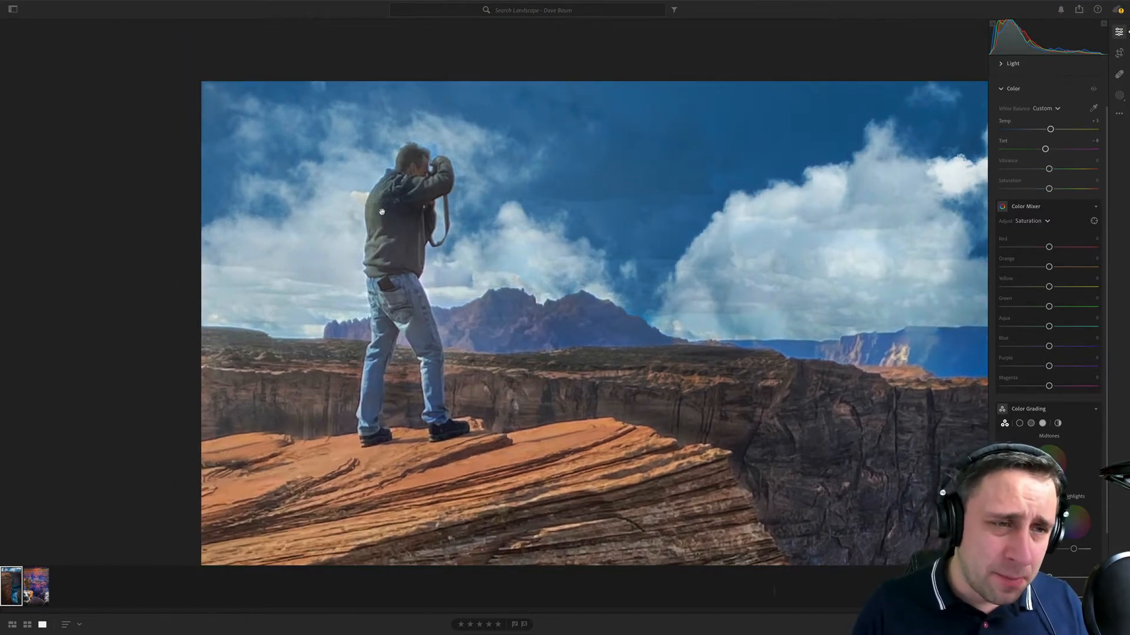
pyautogui.click(704, 366)
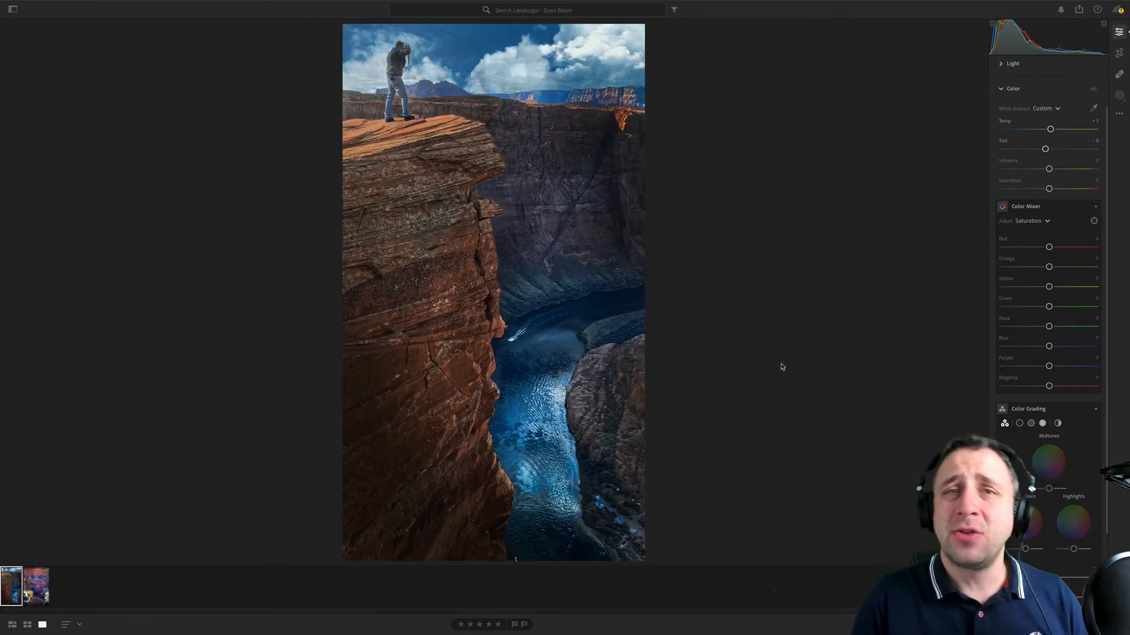
pyautogui.click(36, 586)
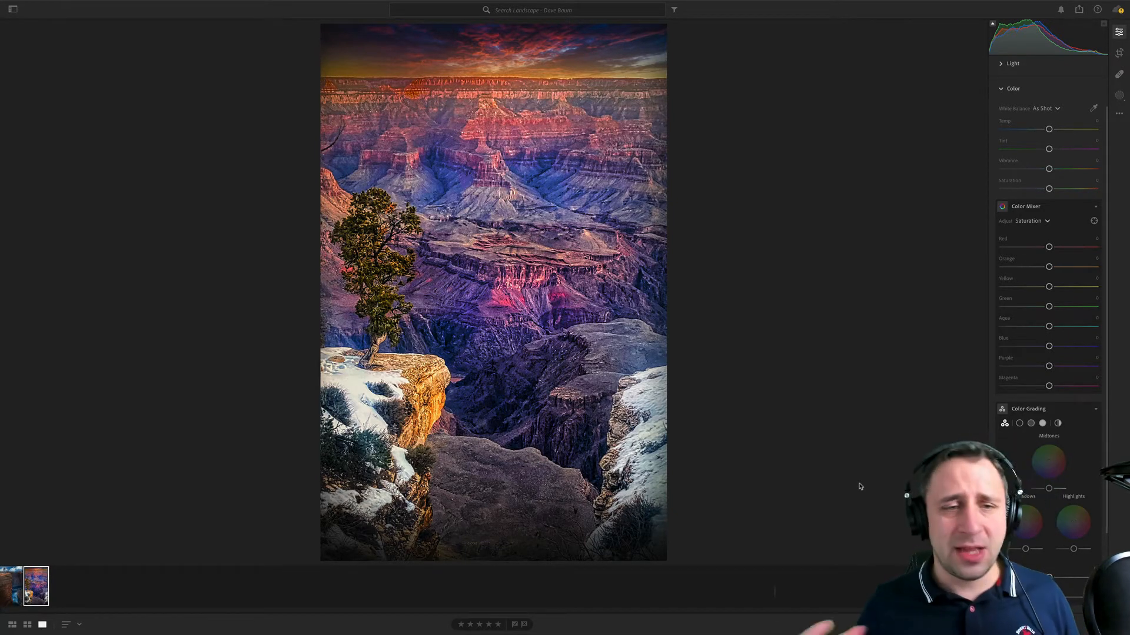
# - Try lowering the clarity of the lone-tree canyon photo to about -41, and reset it
pyautogui.click(1015, 88)
pyautogui.click(1016, 180)
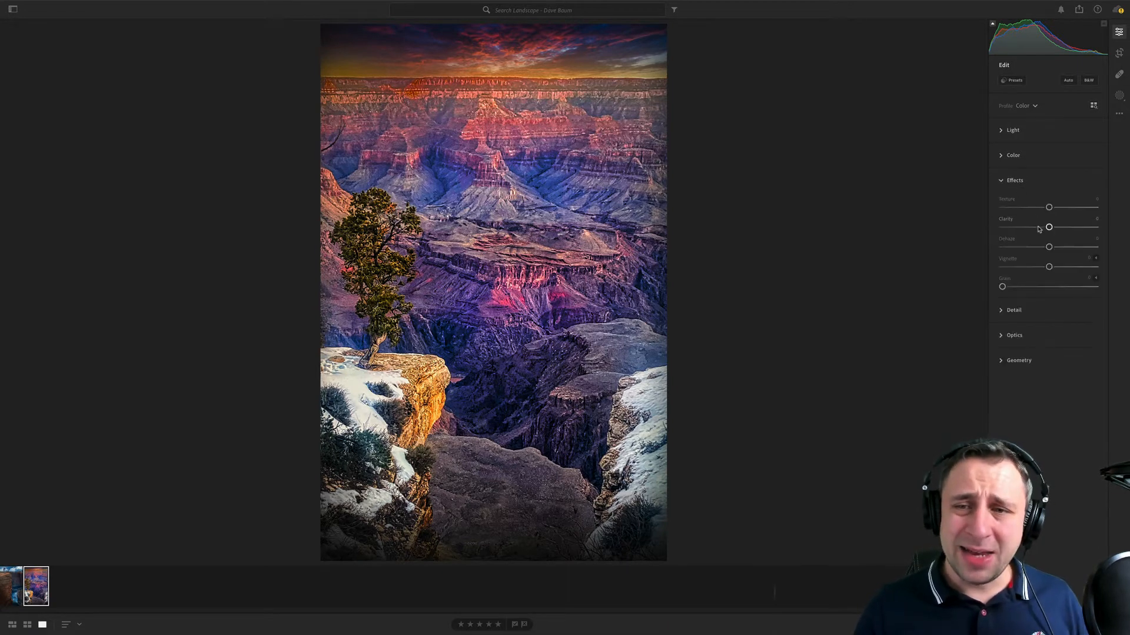
pyautogui.moveTo(1049, 228); pyautogui.dragTo(1031, 228)
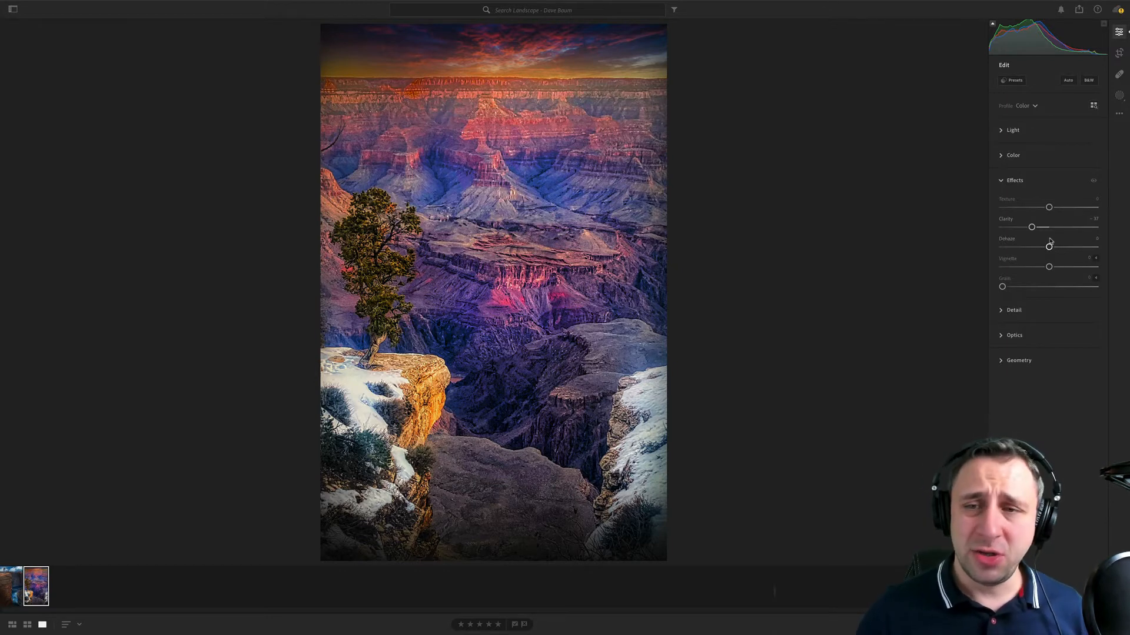
pyautogui.moveTo(1031, 228)
pyautogui.mouseDown()
pyautogui.moveTo(1044, 229)
pyautogui.moveTo(1029, 228)
pyautogui.mouseUp()
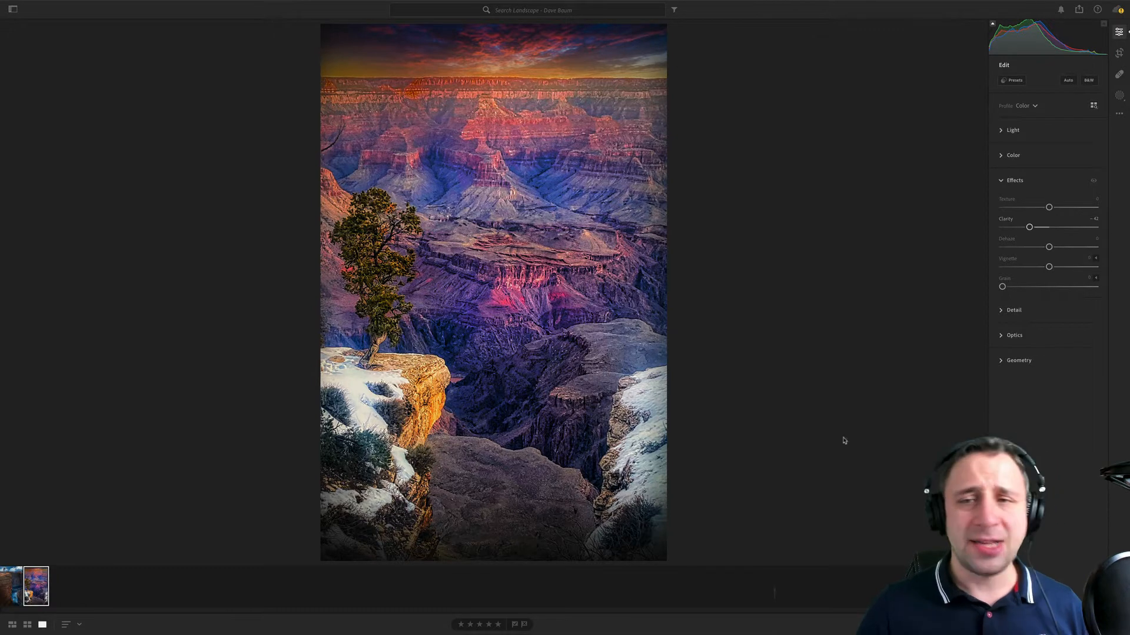
pyautogui.doubleClick(1006, 218)
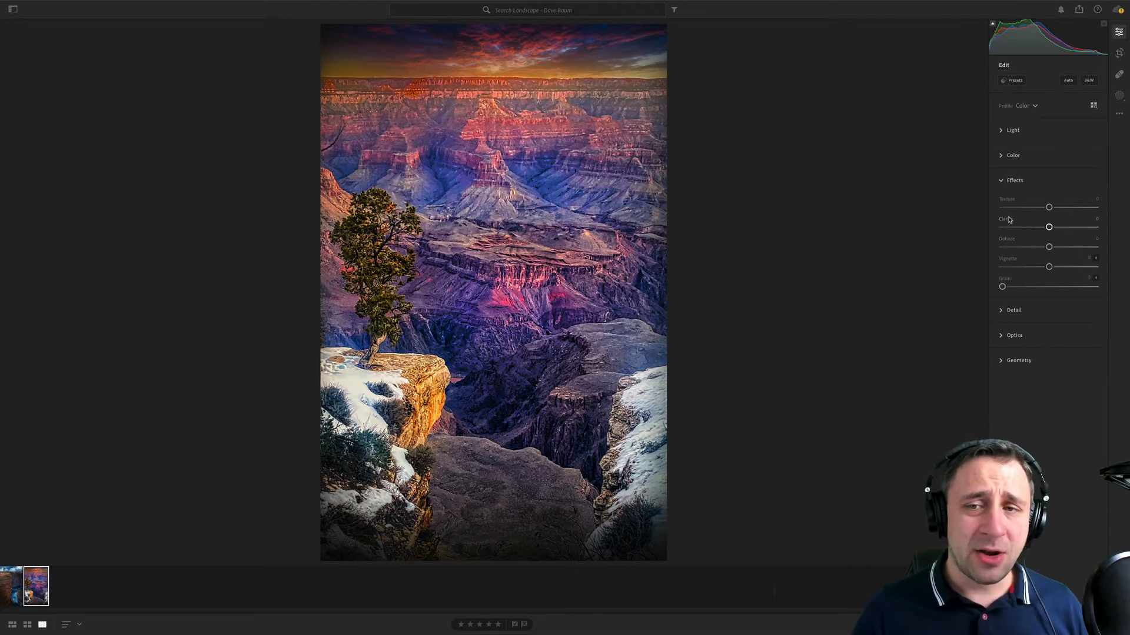
# - Brush a mask over the canyon behind the lone tree and lower its clarity to about -40
pyautogui.click(1119, 94)
pyautogui.click(1018, 121)
pyautogui.moveTo(592, 197); pyautogui.dragTo(500, 203)
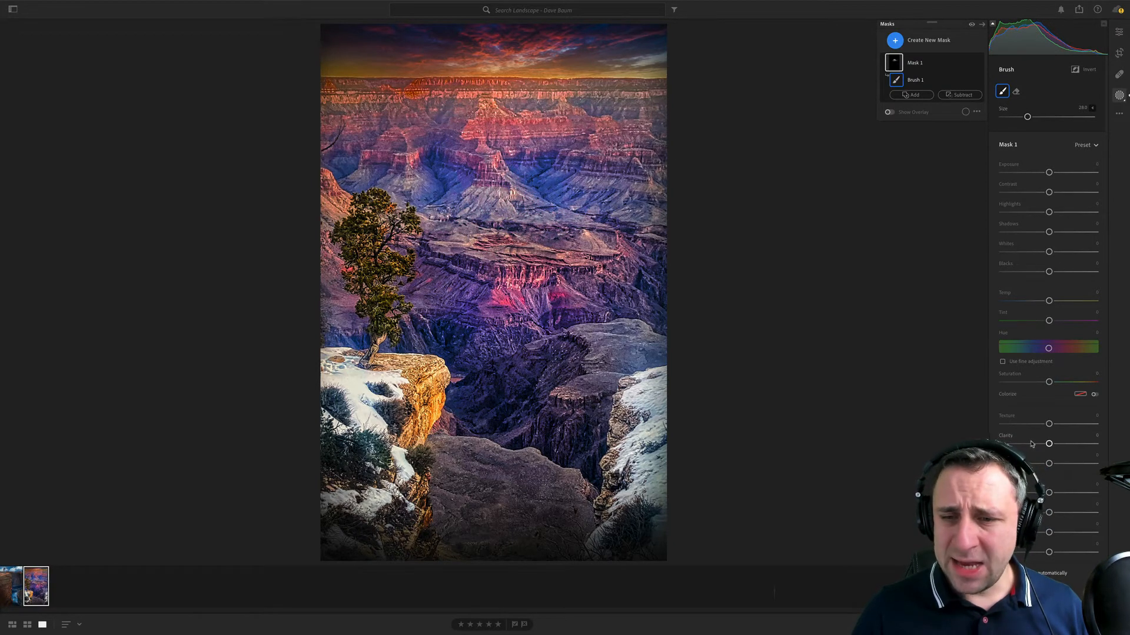
pyautogui.moveTo(1048, 444); pyautogui.dragTo(1030, 444)
pyautogui.moveTo(517, 211)
pyautogui.mouseDown()
pyautogui.moveTo(388, 133)
pyautogui.moveTo(567, 177)
pyautogui.mouseUp()
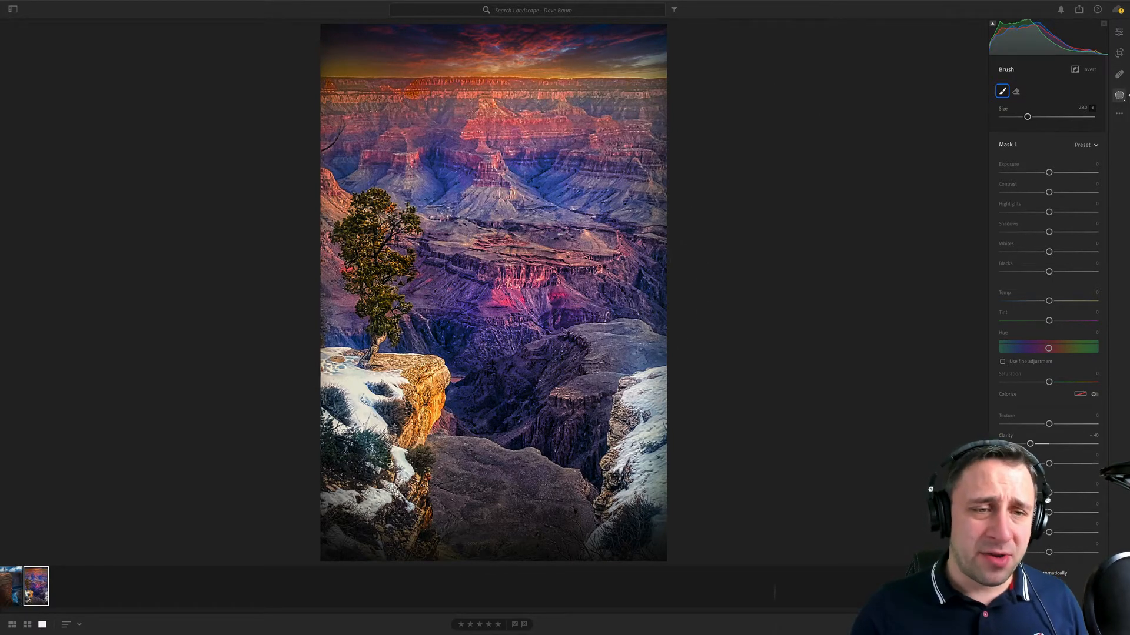
pyautogui.moveTo(505, 149)
pyautogui.mouseDown()
pyautogui.moveTo(480, 152)
pyautogui.moveTo(488, 158)
pyautogui.mouseUp()
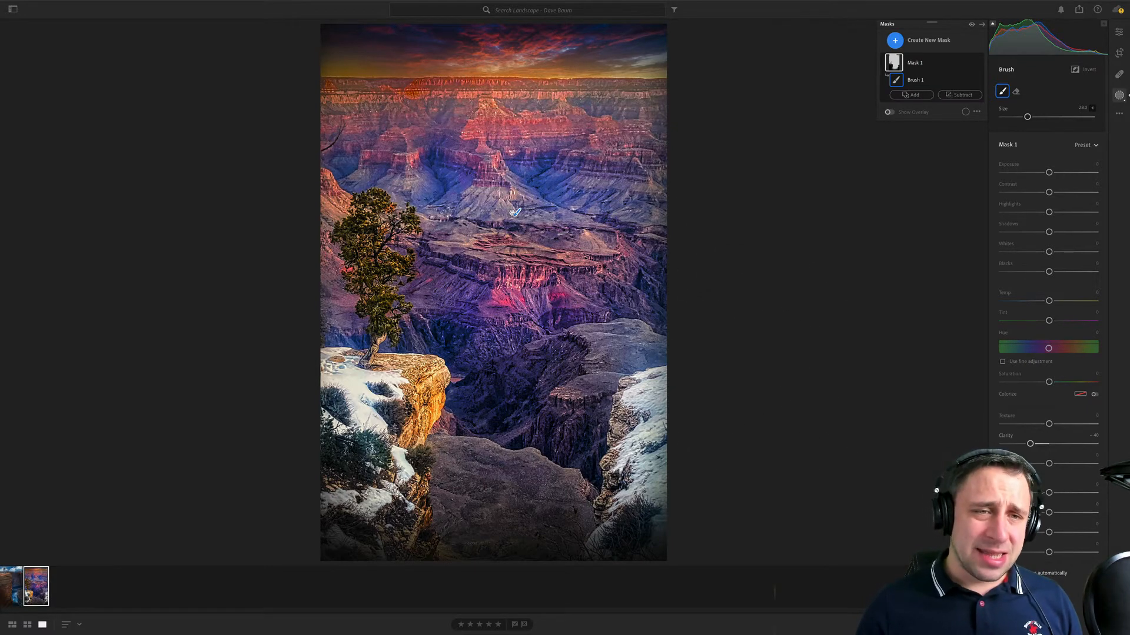
pyautogui.moveTo(567, 80)
pyautogui.mouseDown()
pyautogui.moveTo(525, 63)
pyautogui.moveTo(486, 197)
pyautogui.moveTo(501, 278)
pyautogui.mouseUp()
pyautogui.moveTo(459, 328); pyautogui.dragTo(700, 294)
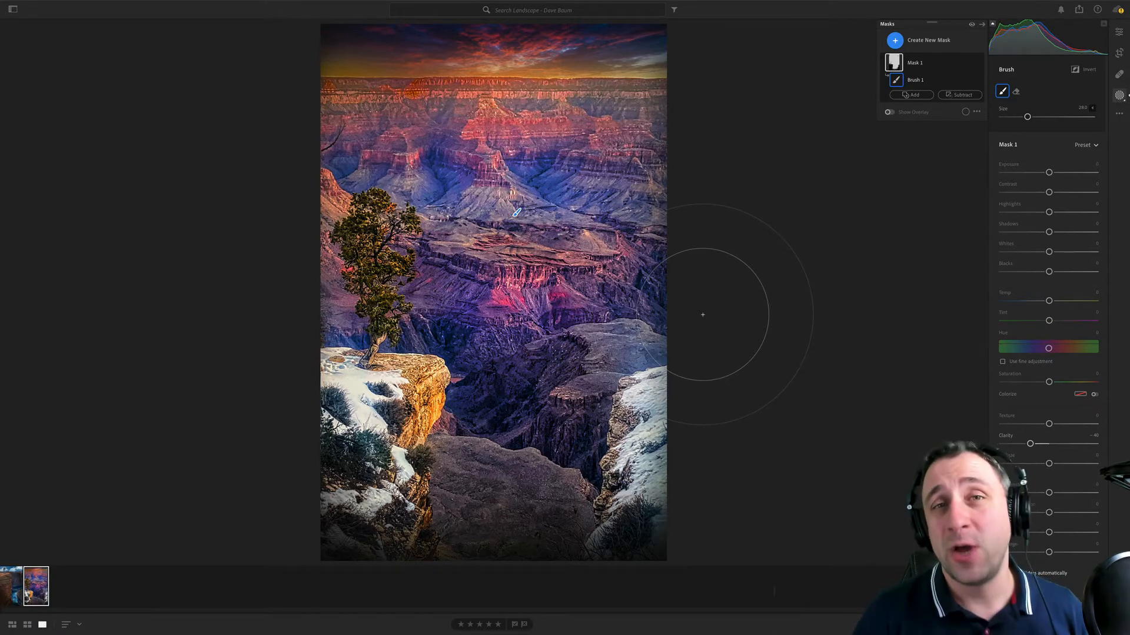
# - Open the next photographer's landscape album with the mailboxes and barn, and check the photo's histogram and camera information
pyautogui.click(12, 9)
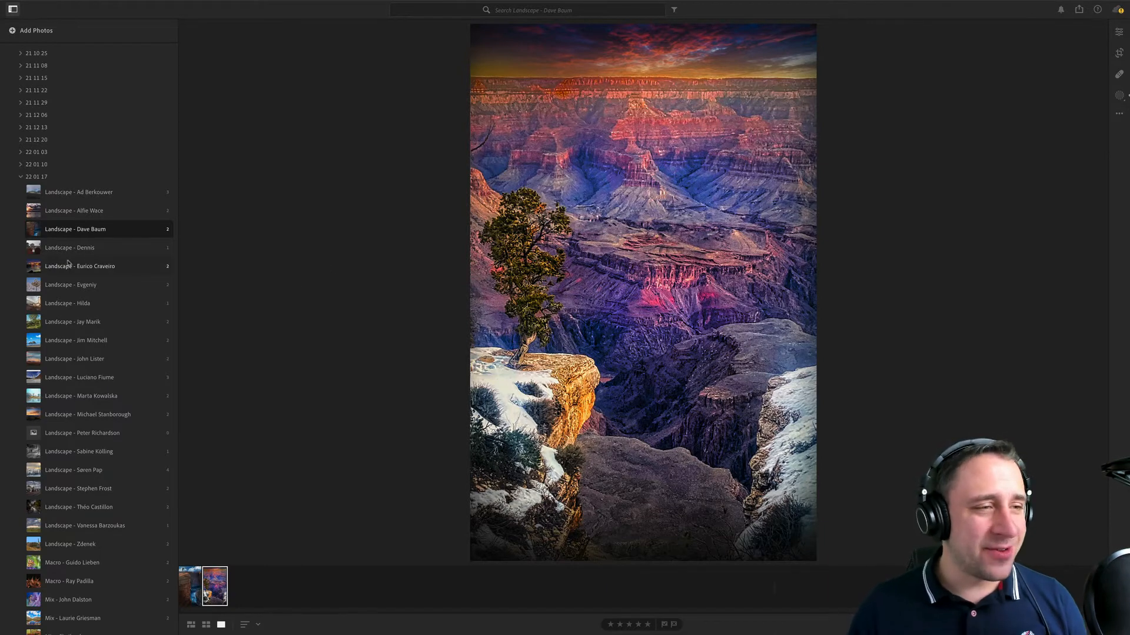
pyautogui.click(82, 247)
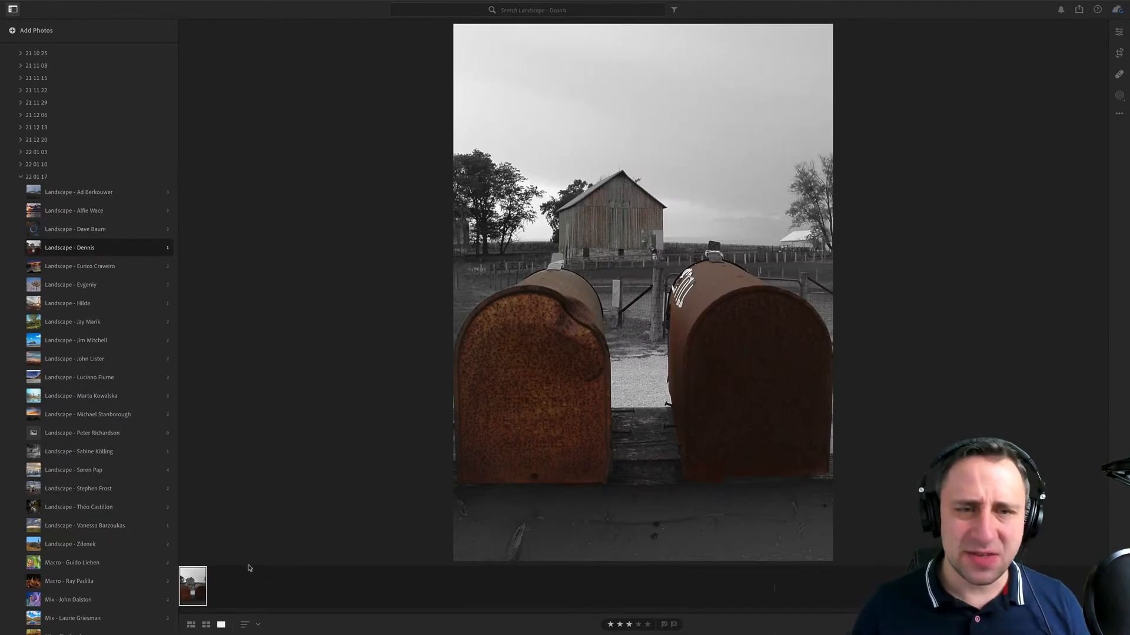
pyautogui.click(1119, 32)
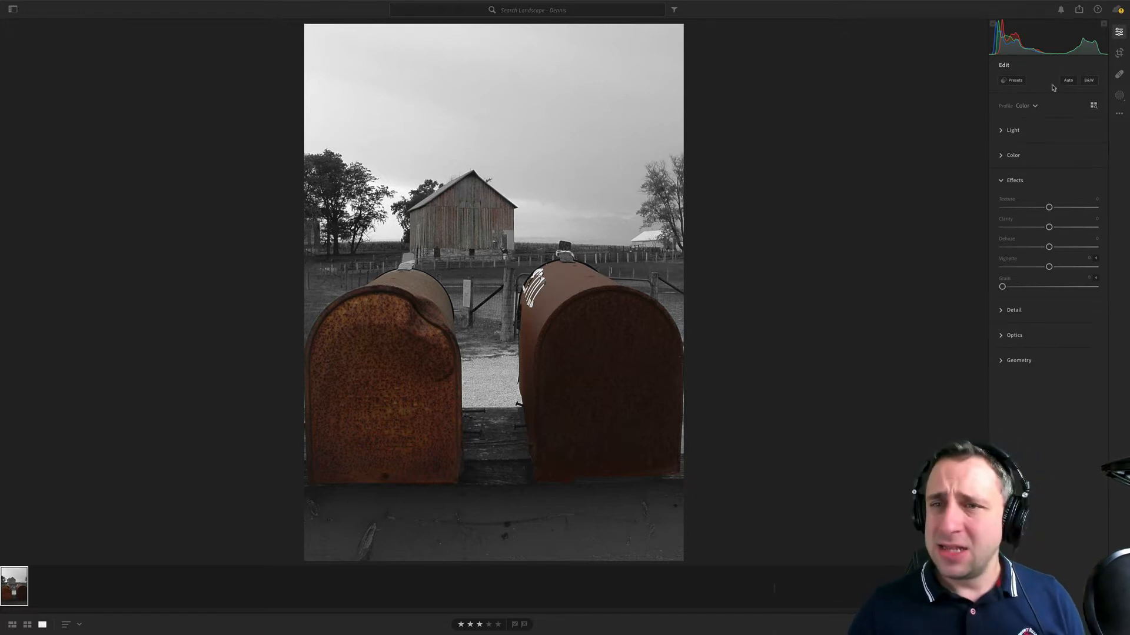
pyautogui.press('i')
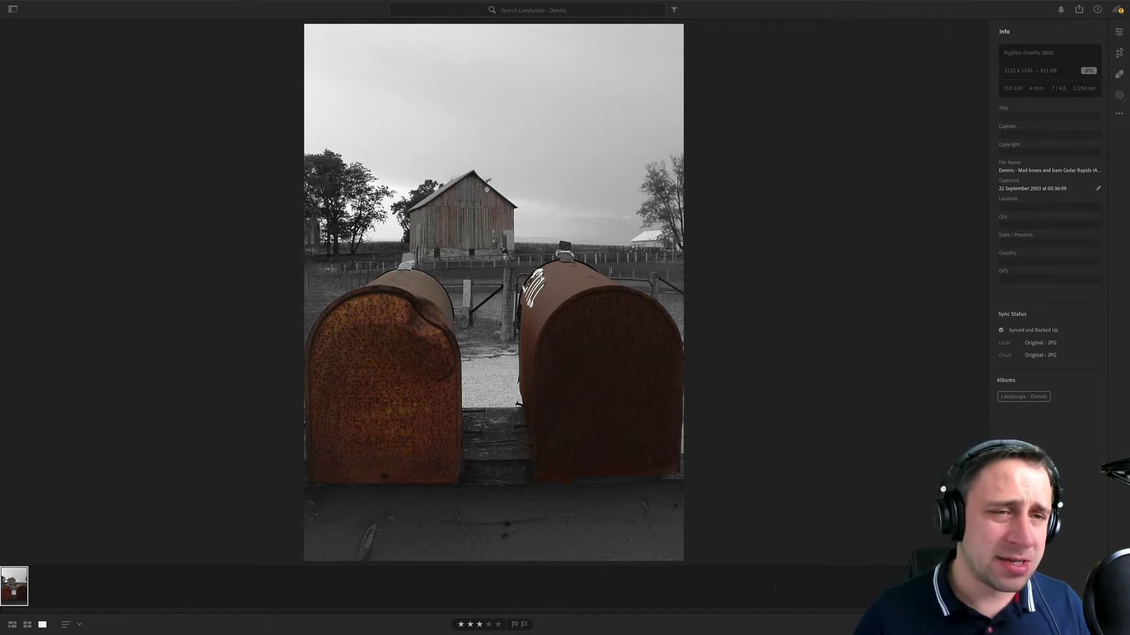
# - Zoom in on the barn behind the rusty mailboxes to examine its selective colour, and return to full frame
pyautogui.click(487, 189)
pyautogui.click(309, 178)
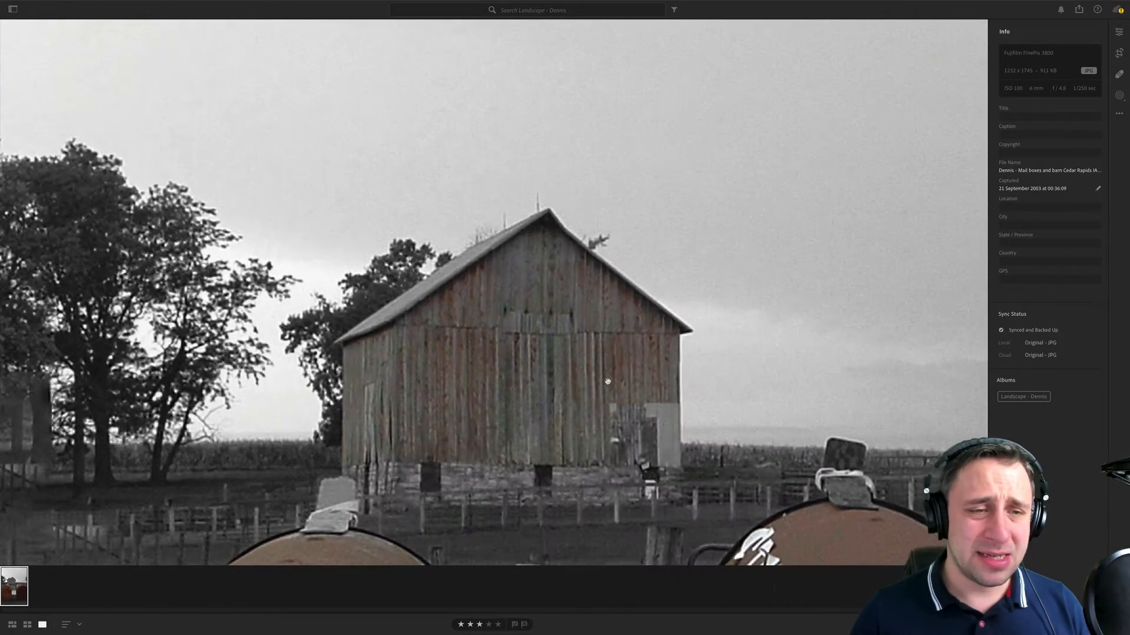
pyautogui.click(553, 351)
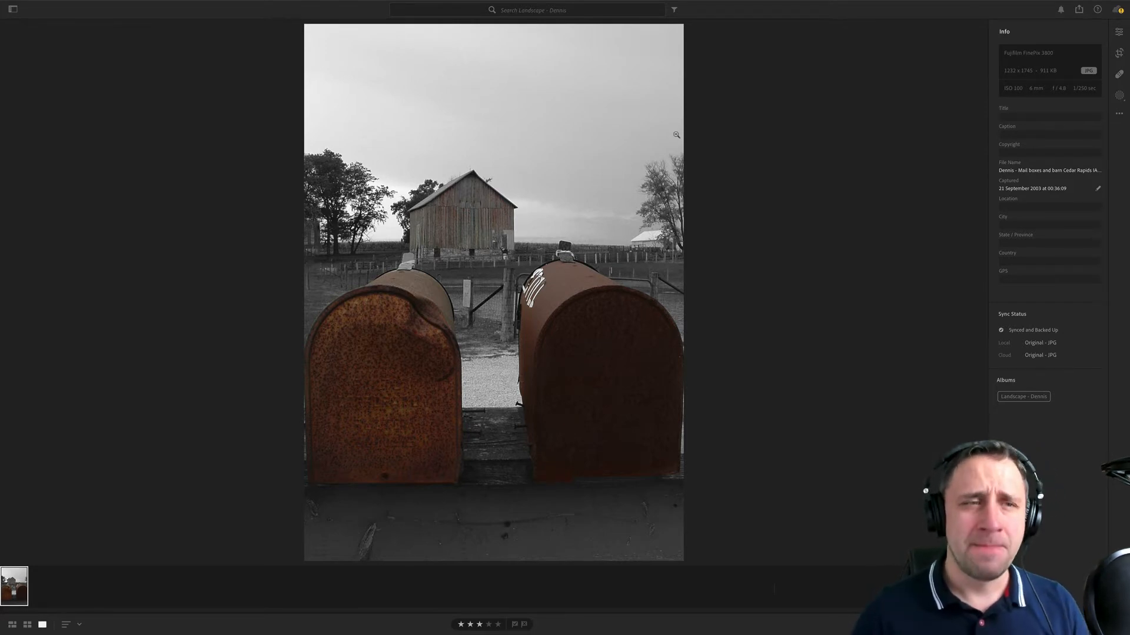
# - Examine the sky, trees and surroundings of the mailbox photo up close, and return to full frame
pyautogui.moveTo(667, 142); pyautogui.dragTo(409, 15)
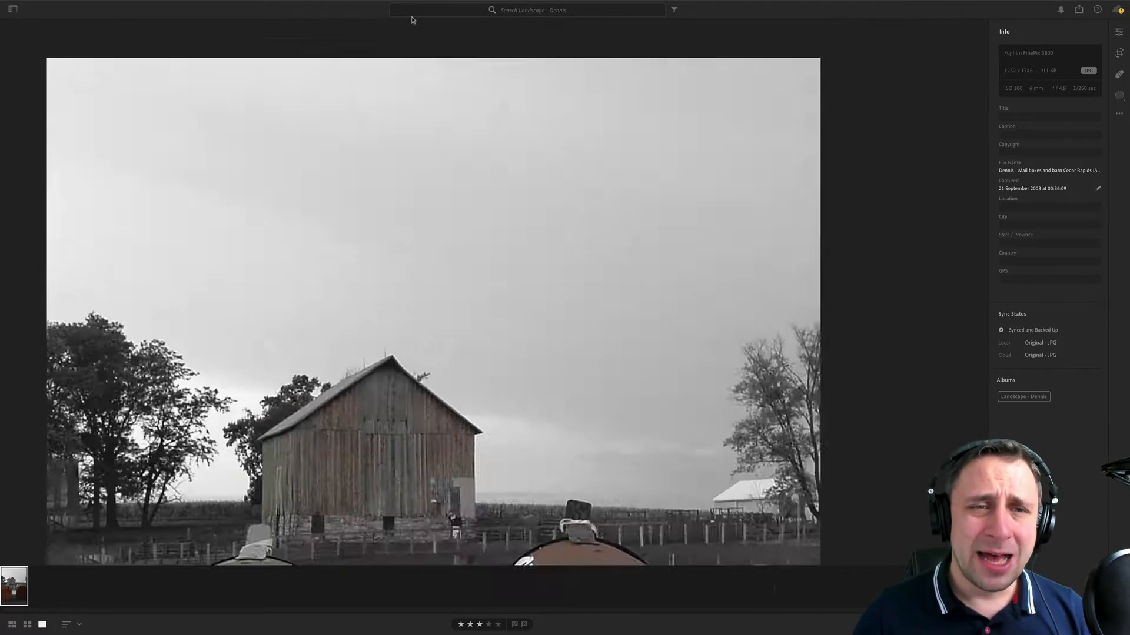
pyautogui.moveTo(486, 355); pyautogui.dragTo(650, 68)
pyautogui.moveTo(454, 215); pyautogui.dragTo(675, 120)
pyautogui.moveTo(434, 282); pyautogui.dragTo(688, 310)
pyautogui.moveTo(529, 98); pyautogui.dragTo(571, 246)
pyautogui.click(570, 246)
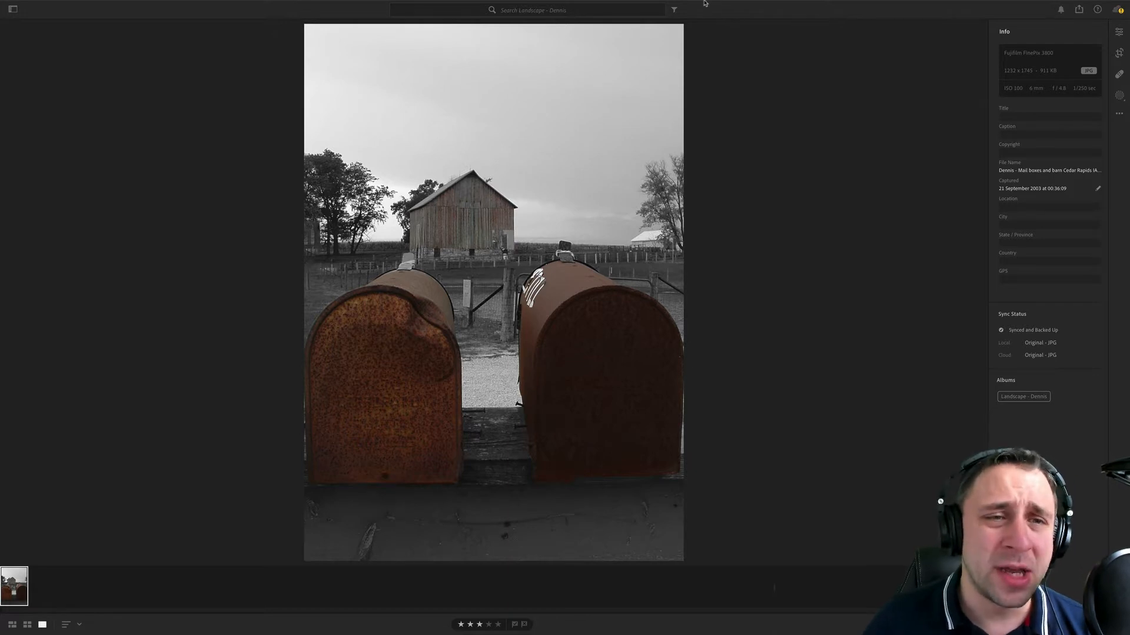
# - Crop the mailbox photo from its upper edge to remove part of the empty sky above the barn
pyautogui.click(1119, 53)
pyautogui.moveTo(572, 27); pyautogui.dragTo(574, 55)
pyautogui.press('Return')
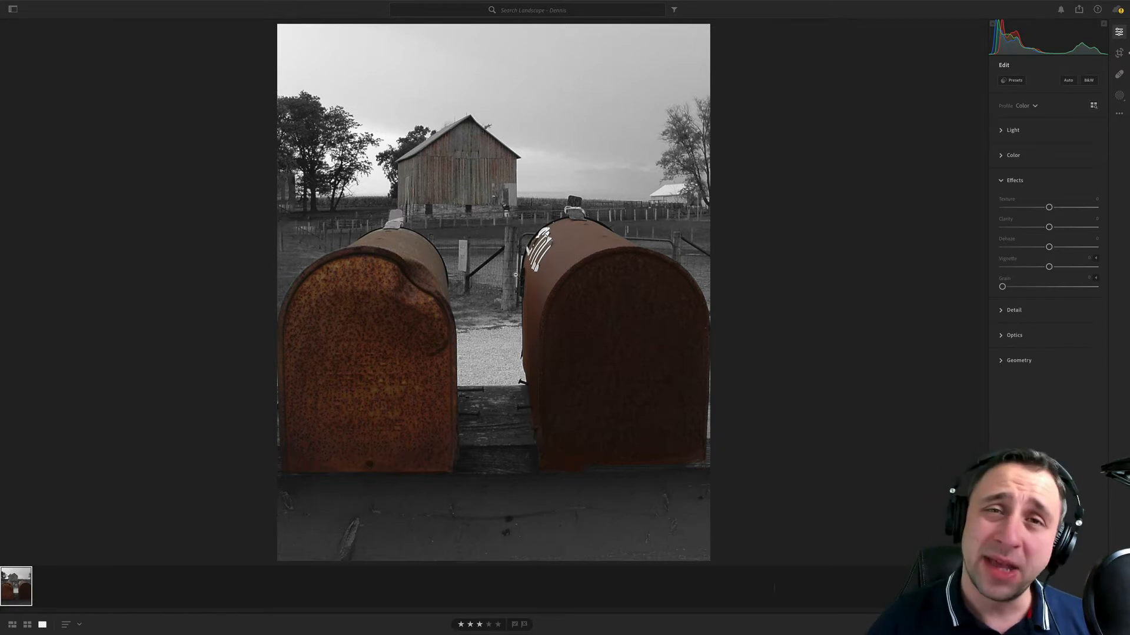
# - Raise the photo's contrast to about +36 and whites to about +17, and lower the blacks to about -13
pyautogui.click(1008, 130)
pyautogui.moveTo(1050, 178); pyautogui.dragTo(1067, 177)
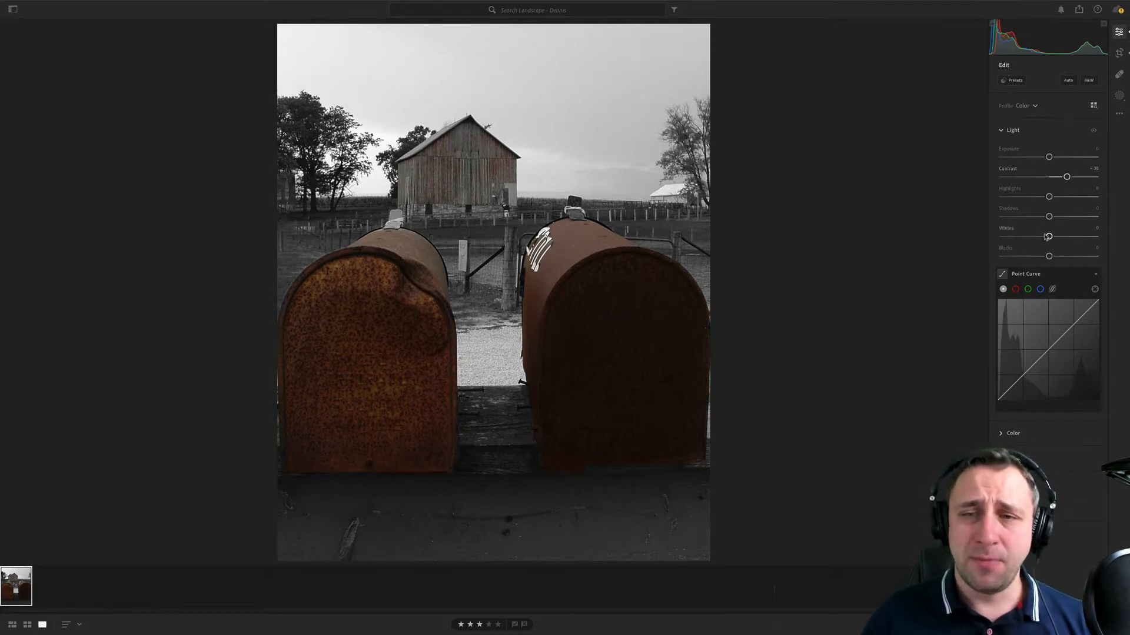
pyautogui.moveTo(1049, 236); pyautogui.dragTo(1038, 259)
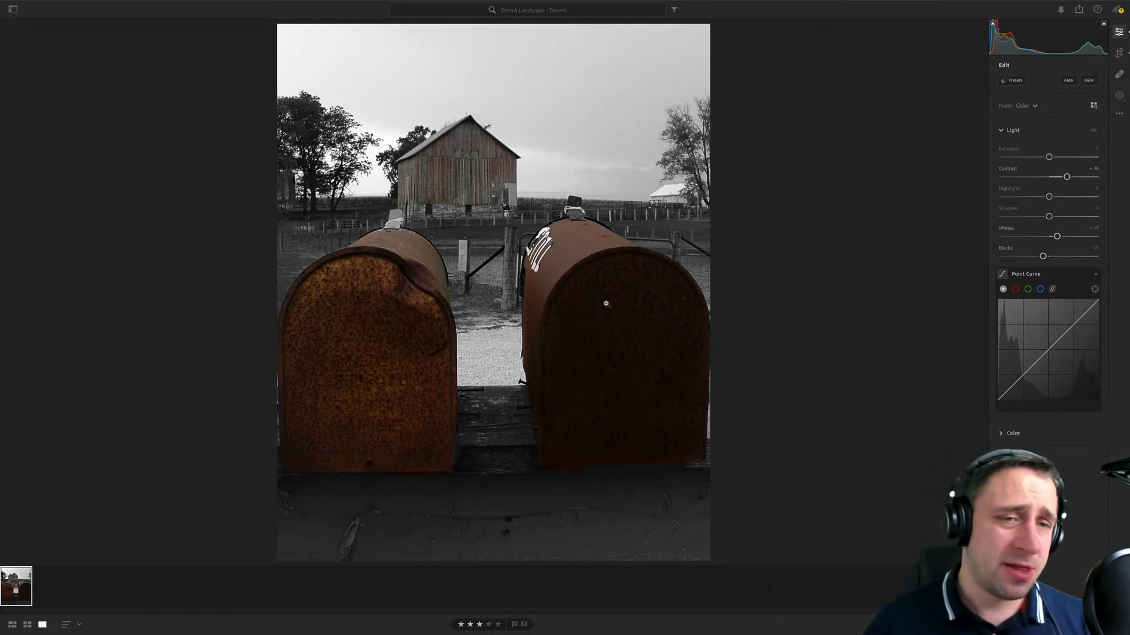
# - Add a radial gradient mask over the left mailbox and raise its exposure to about +0.88
pyautogui.click(1117, 95)
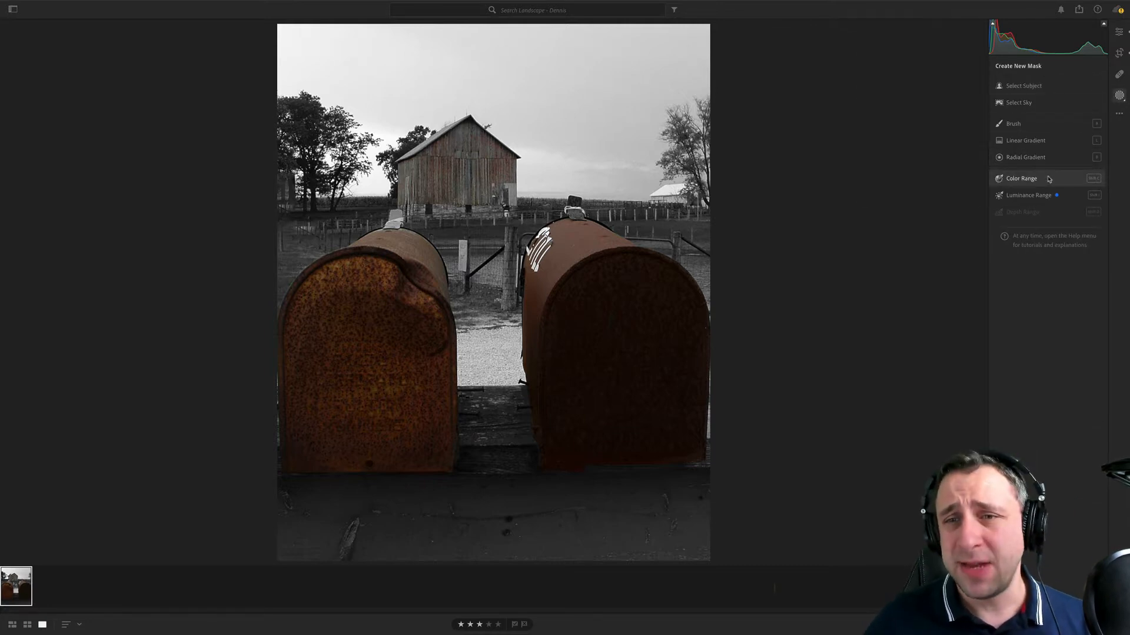
pyautogui.click(1048, 158)
pyautogui.moveTo(384, 305); pyautogui.dragTo(486, 416)
pyautogui.moveTo(1048, 149); pyautogui.dragTo(1059, 150)
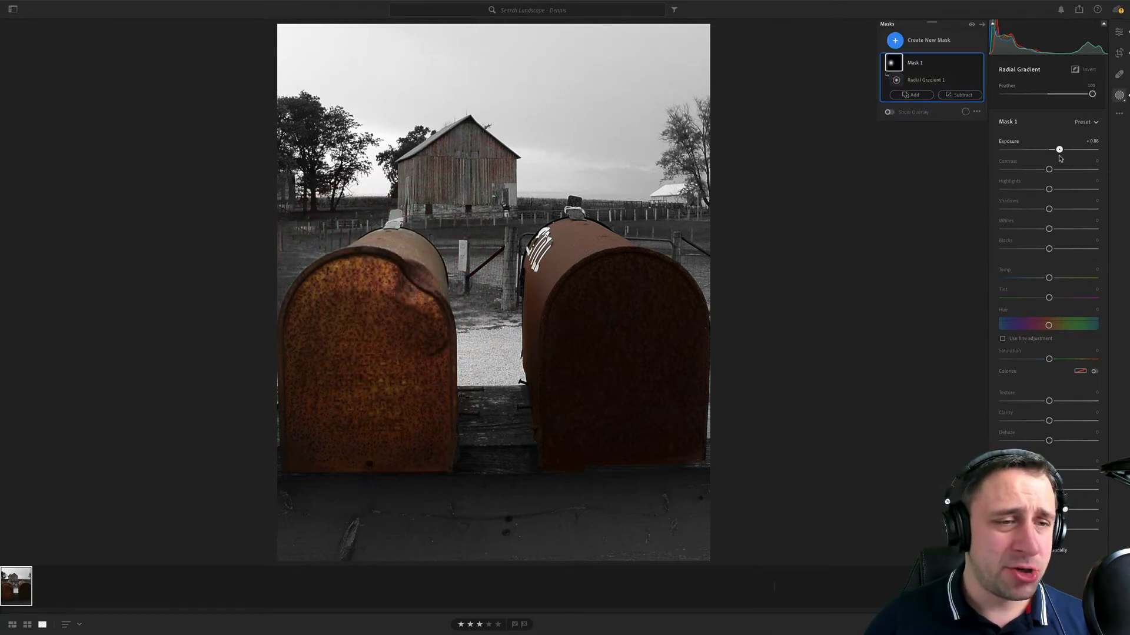
# - Duplicate the left mailbox's radial gradient mask and place the copy over the right mailbox
pyautogui.rightClick(403, 325)
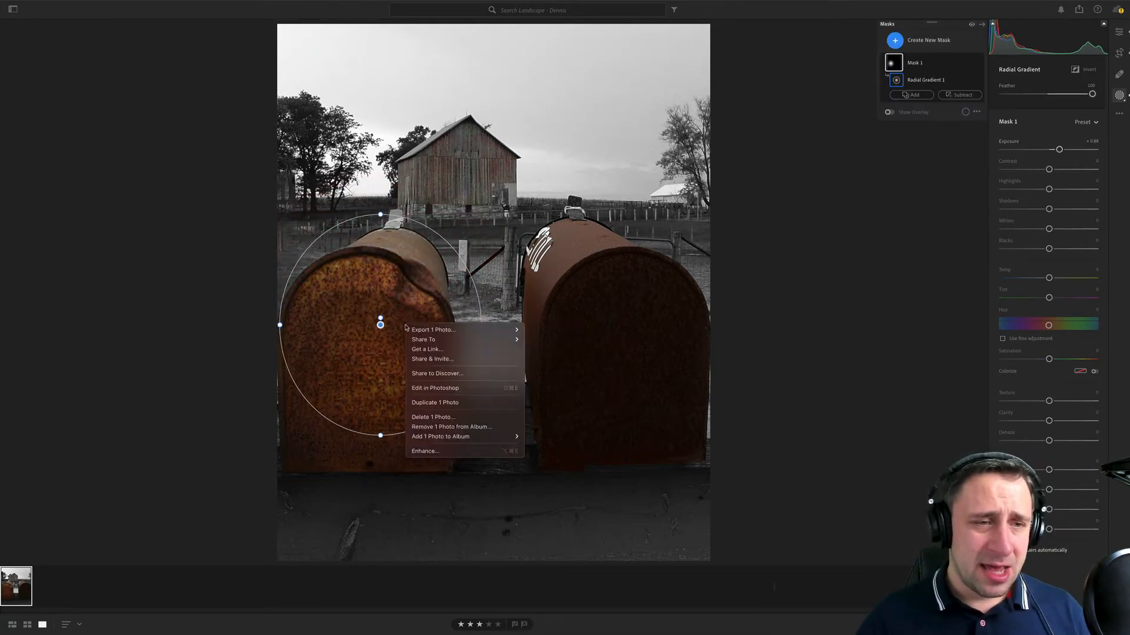
pyautogui.click(382, 328)
pyautogui.rightClick(380, 326)
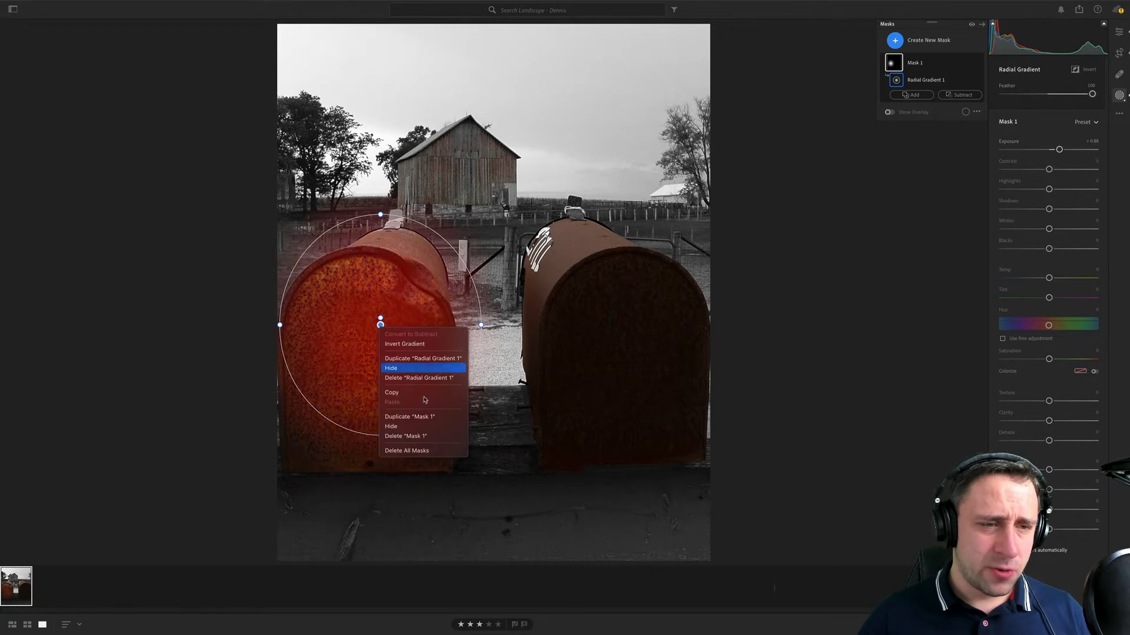
pyautogui.click(410, 417)
pyautogui.moveTo(380, 324); pyautogui.dragTo(594, 318)
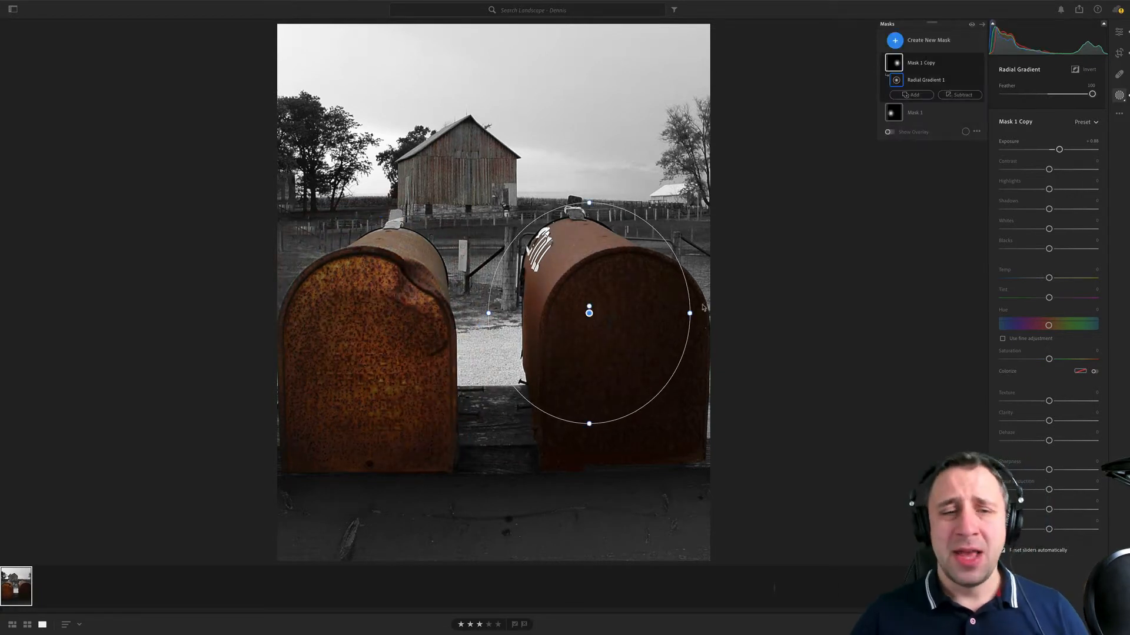
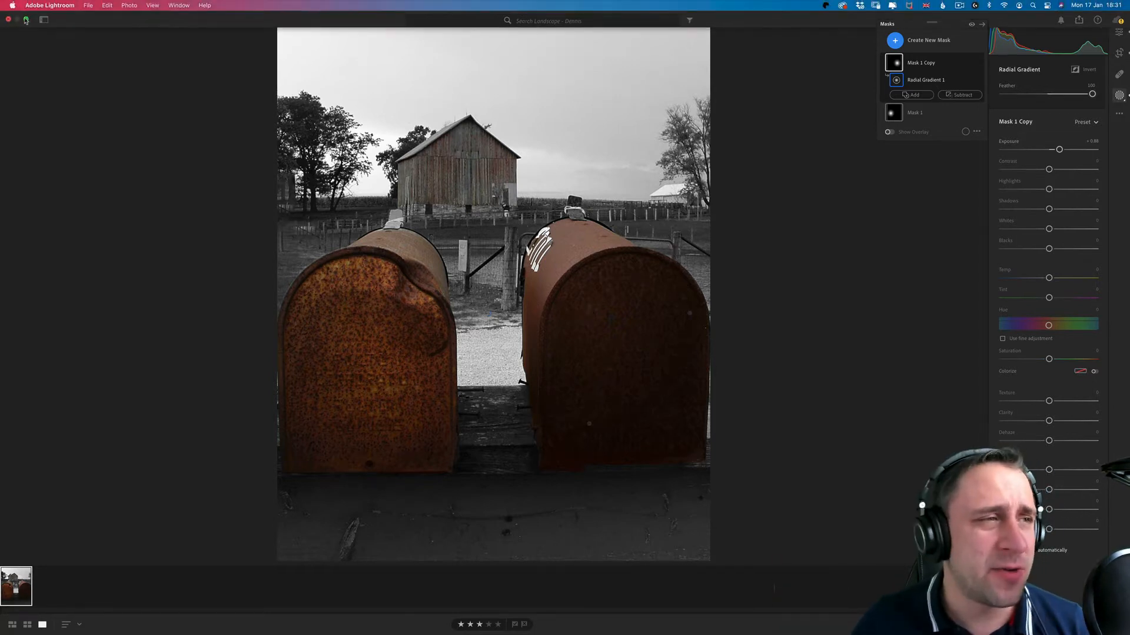
# - Open the landscape album that follows the current one, preview both its photos, and show the edit controls for the night coast photo
pyautogui.click(46, 22)
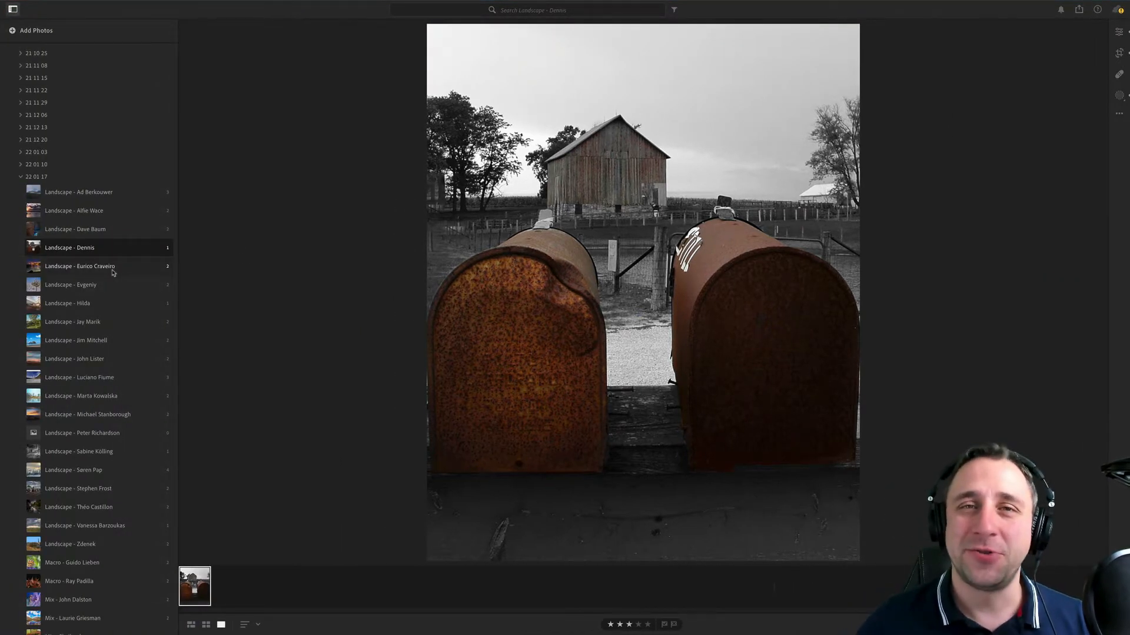
pyautogui.click(115, 267)
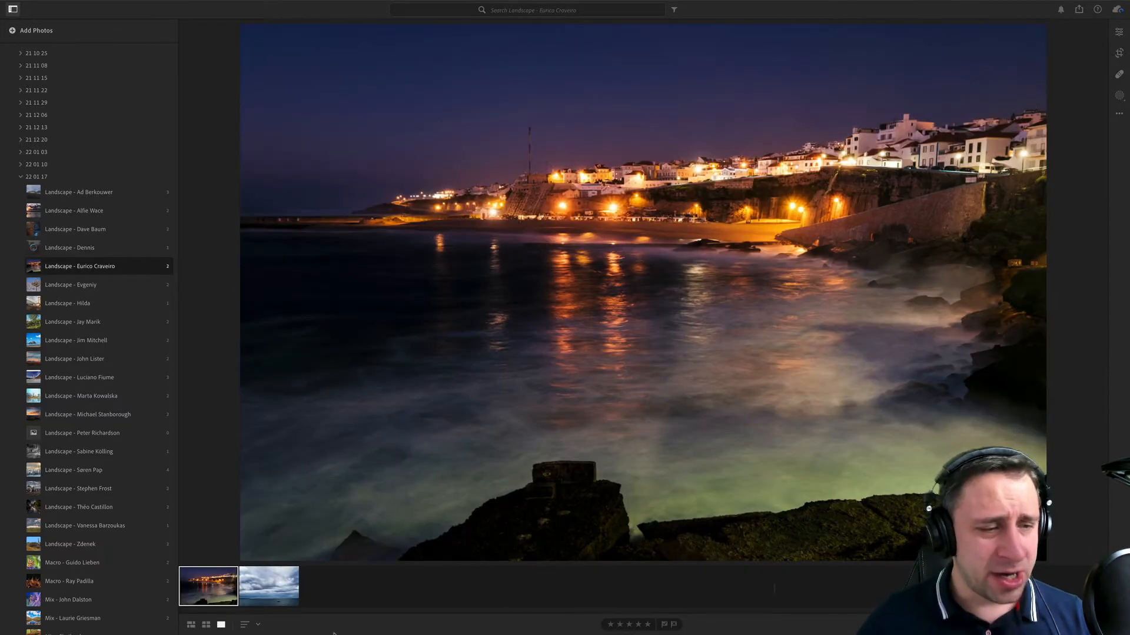
pyautogui.click(274, 585)
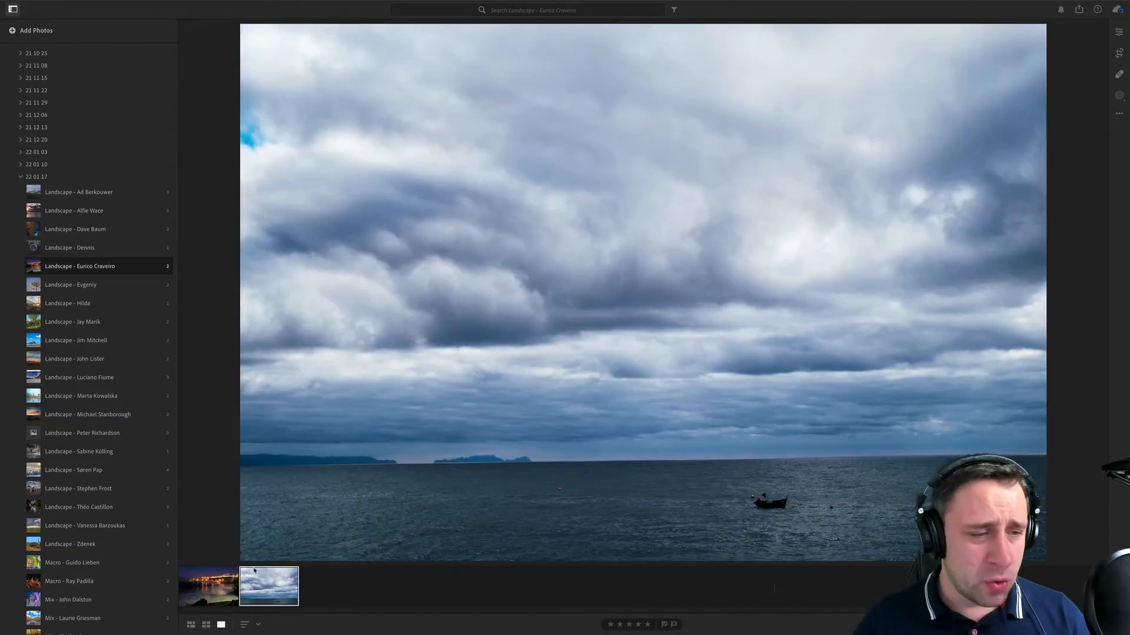
pyautogui.click(229, 577)
pyautogui.click(1118, 32)
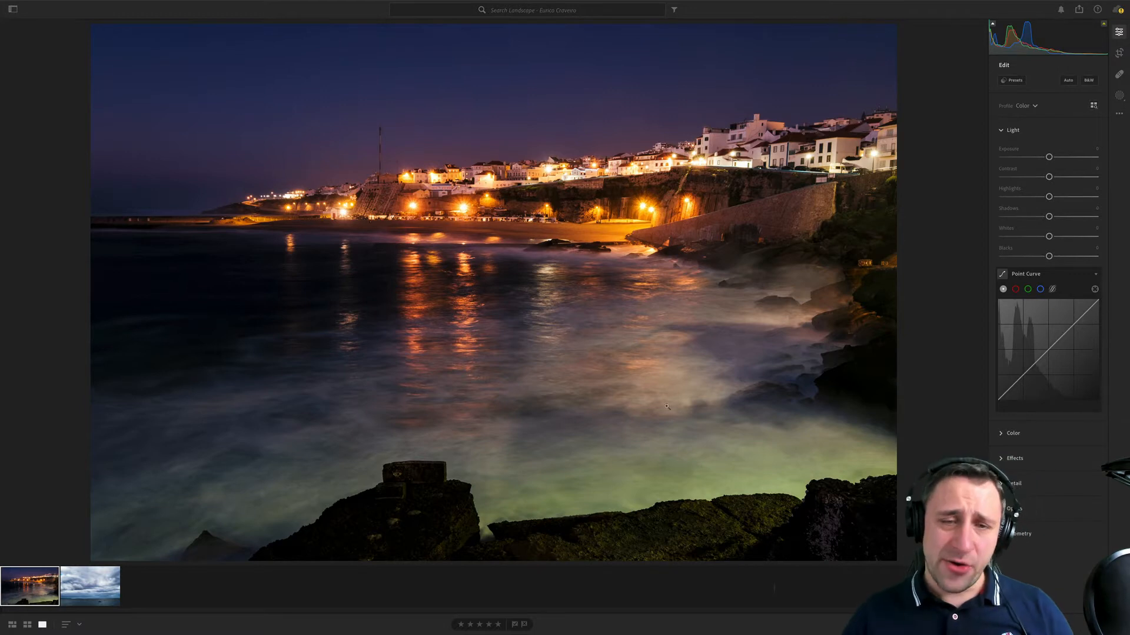
# - Compare the cloudy seascape with the night coast photo and read the file information of both
pyautogui.click(76, 592)
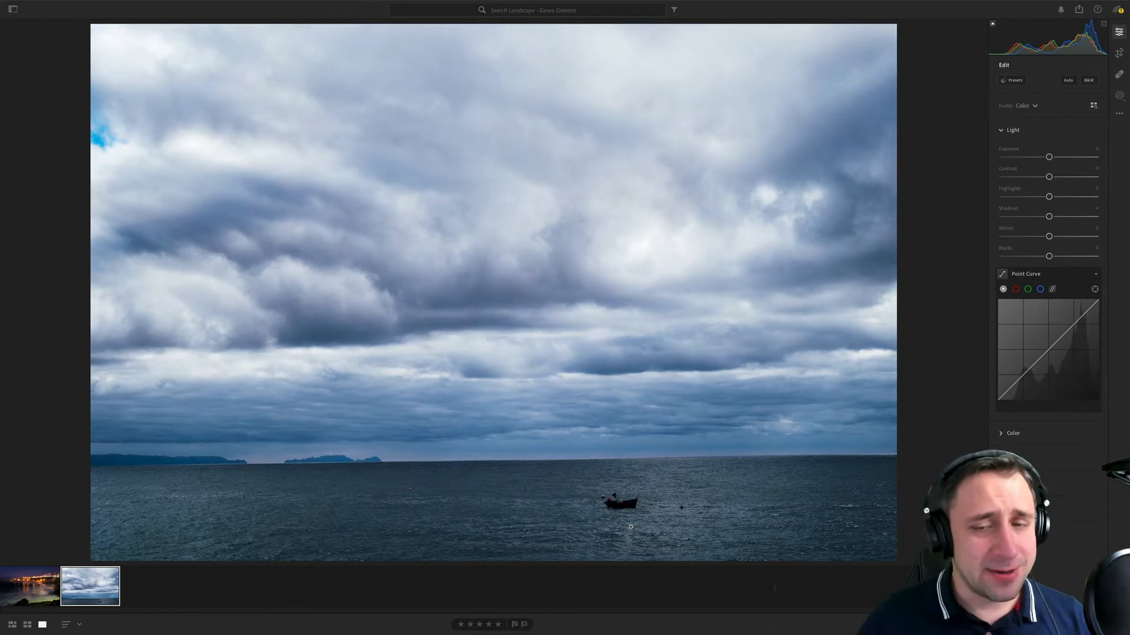
pyautogui.press('Left')
pyautogui.press('i')
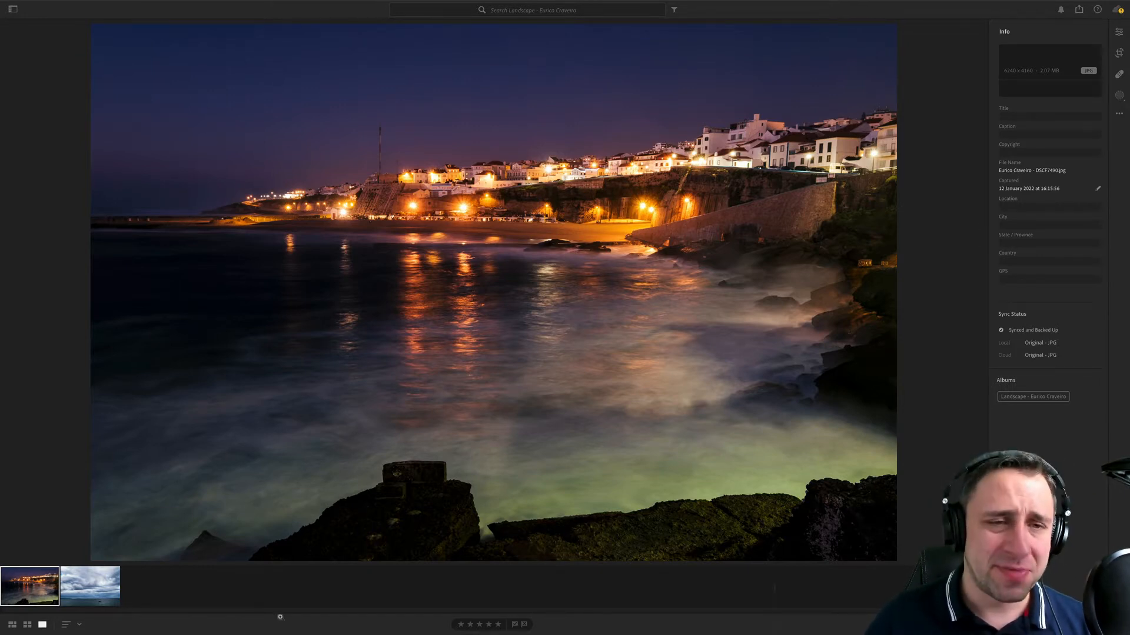
pyautogui.click(117, 598)
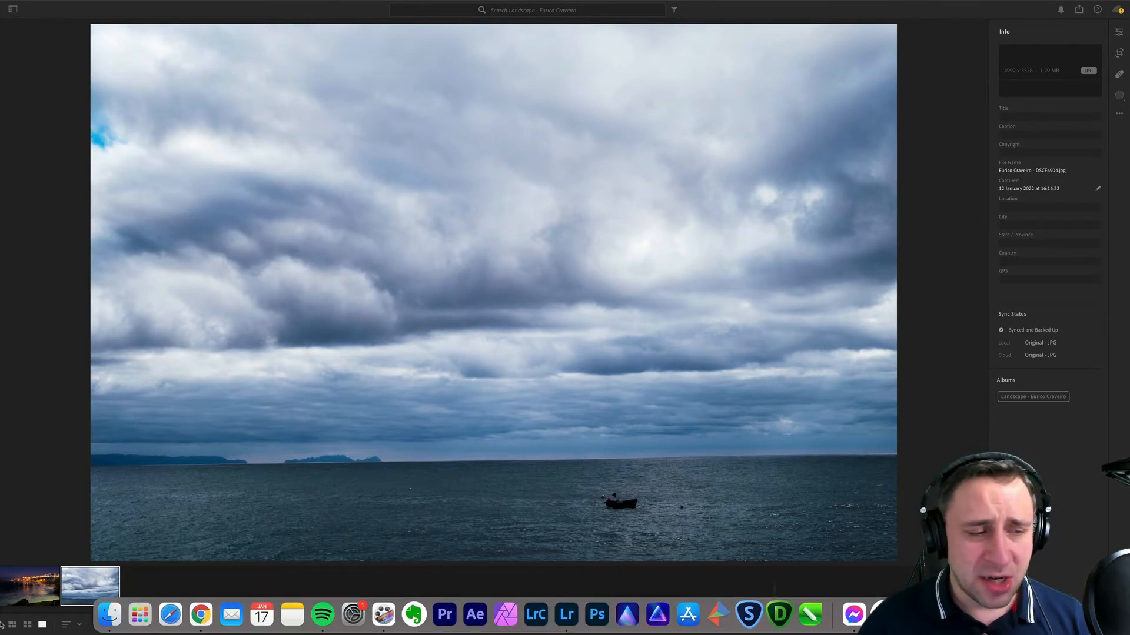
pyautogui.press('Left')
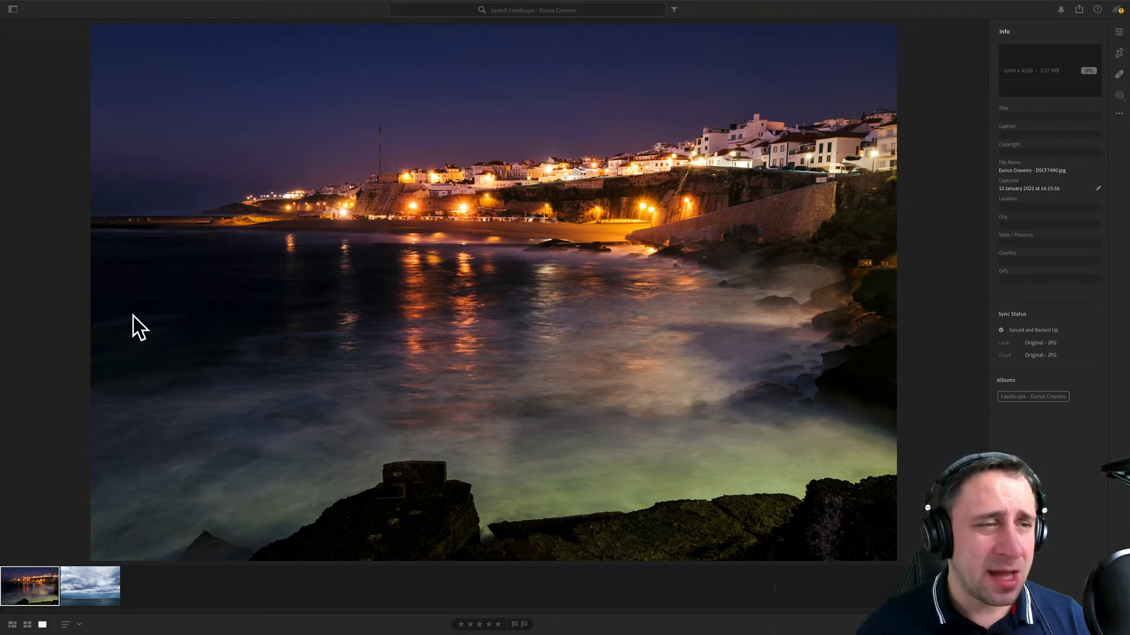
pyautogui.press('XF86MonBrightnessDown')
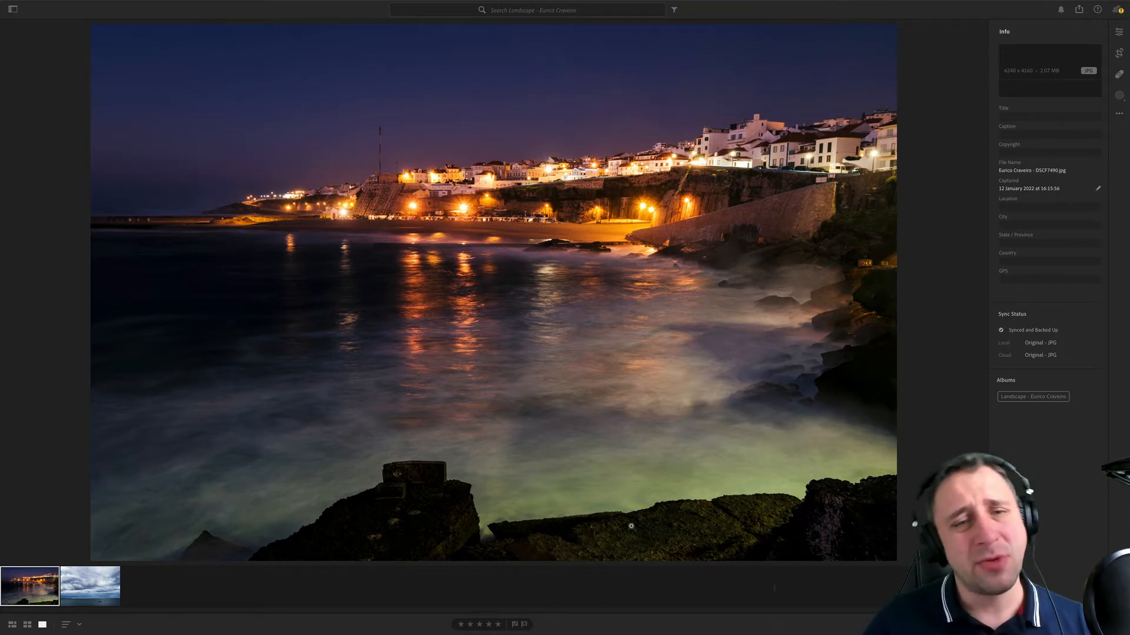
# - Examine the night coast photo up close, checking the sky, the mast and the lit town along the shore
pyautogui.click(679, 221)
pyautogui.moveTo(620, 147); pyautogui.dragTo(764, 388)
pyautogui.moveTo(525, 307); pyautogui.dragTo(831, 443)
pyautogui.moveTo(489, 379); pyautogui.dragTo(836, 484)
pyautogui.moveTo(575, 337); pyautogui.dragTo(986, 294)
pyautogui.moveTo(541, 256); pyautogui.dragTo(710, 482)
pyautogui.moveTo(623, 114); pyautogui.dragTo(723, 441)
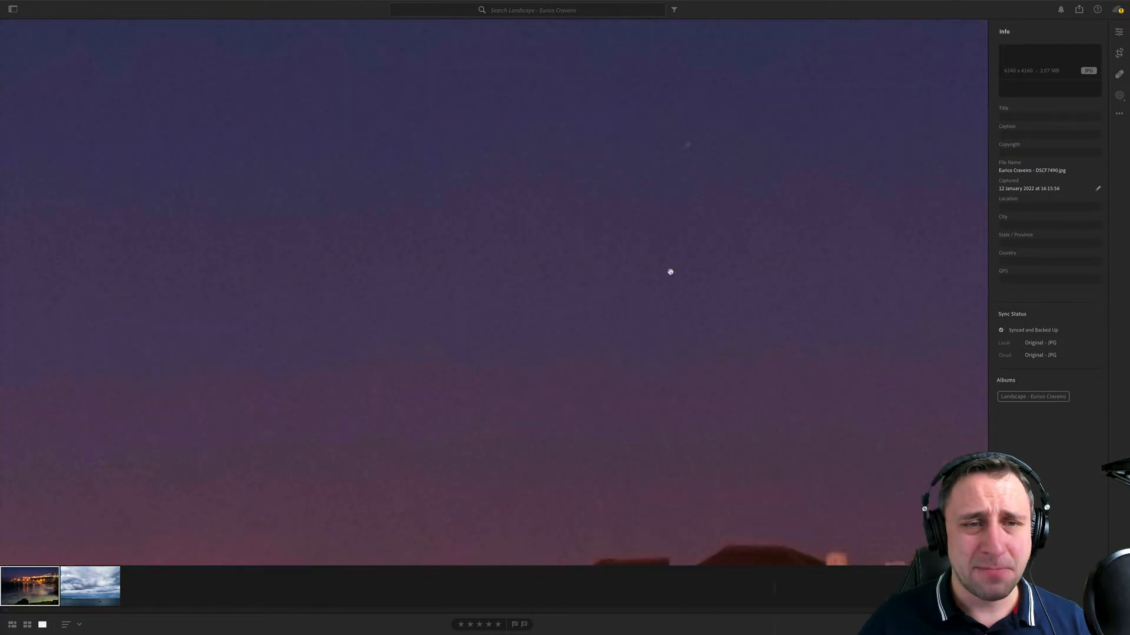
pyautogui.click(669, 270)
pyautogui.click(464, 102)
pyautogui.moveTo(341, 94); pyautogui.dragTo(866, 450)
pyautogui.moveTo(10, 3)
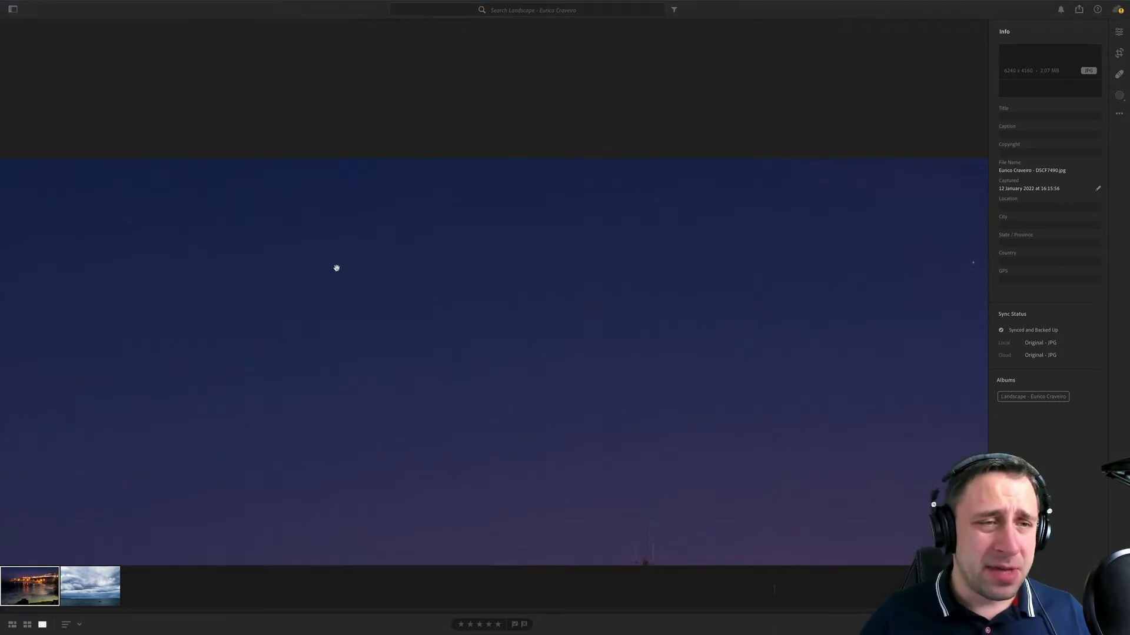
pyautogui.moveTo(409, 209); pyautogui.dragTo(882, 277)
pyautogui.moveTo(371, 423); pyautogui.dragTo(967, 138)
pyautogui.moveTo(877, 235); pyautogui.dragTo(432, 106)
pyautogui.moveTo(765, 255); pyautogui.dragTo(499, 184)
pyautogui.moveTo(683, 169); pyautogui.dragTo(607, 284)
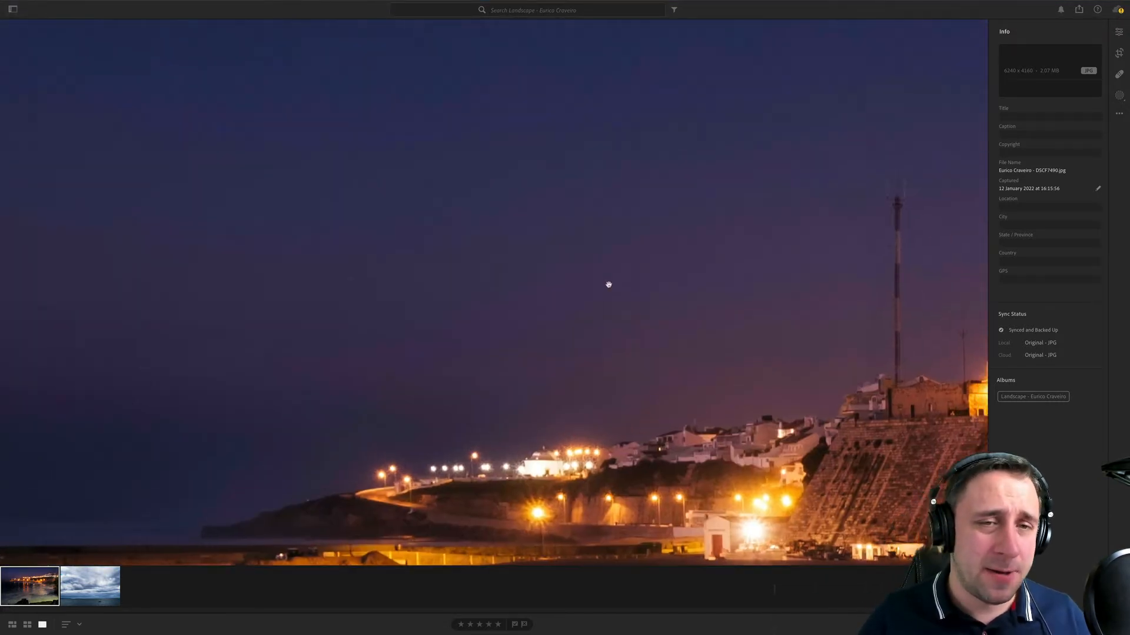
pyautogui.moveTo(796, 166); pyautogui.dragTo(737, 250)
pyautogui.moveTo(846, 215); pyautogui.dragTo(567, 65)
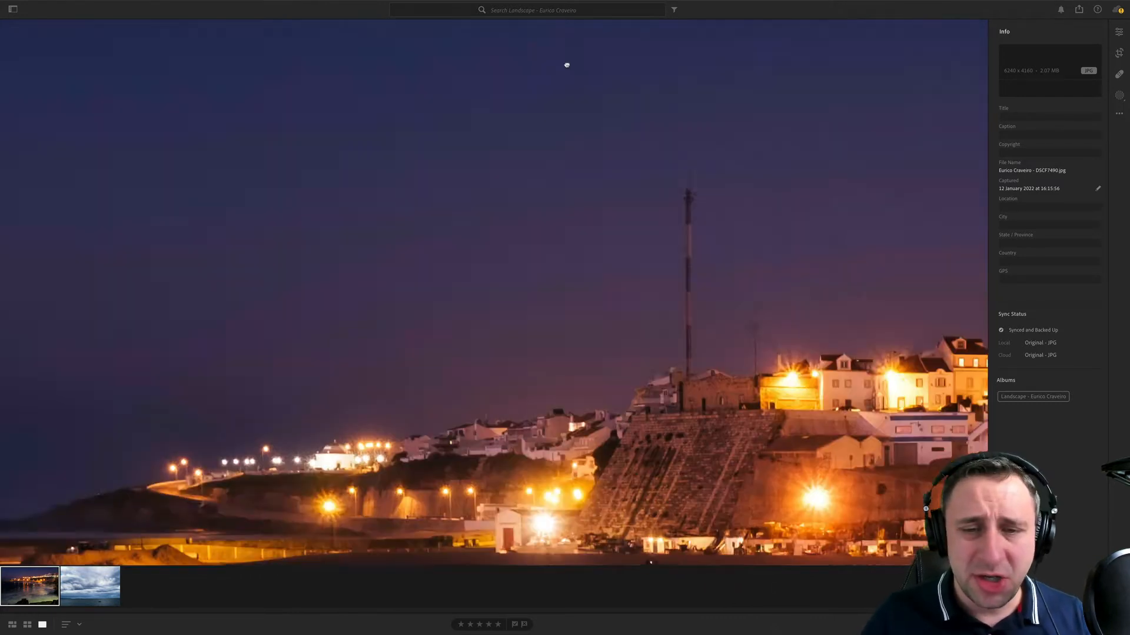
pyautogui.press('g')
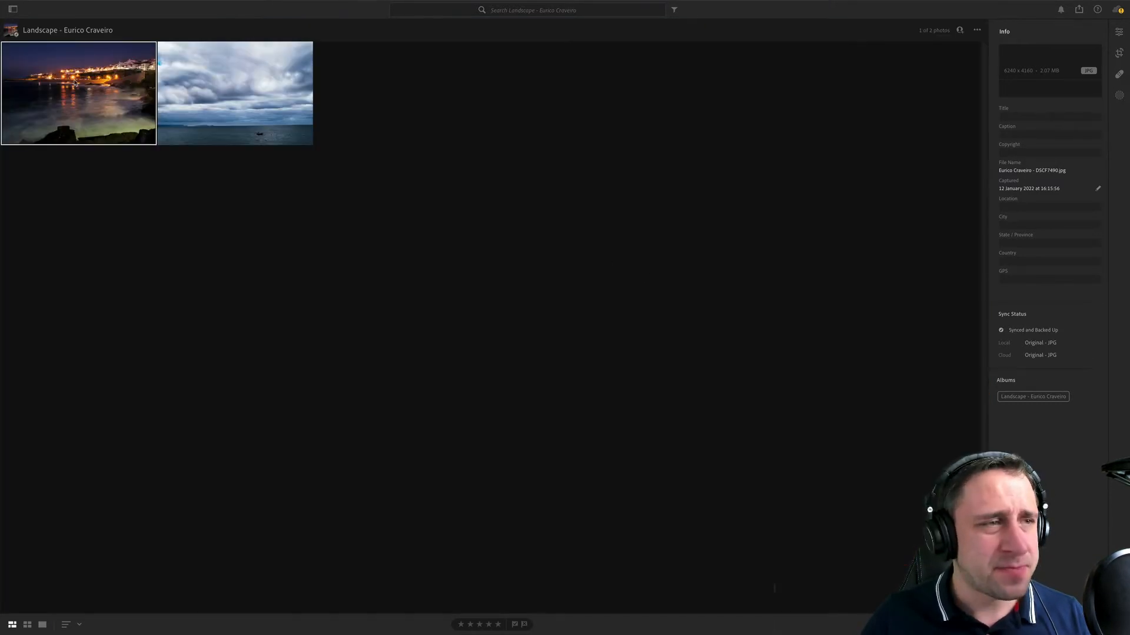
pyautogui.press('d')
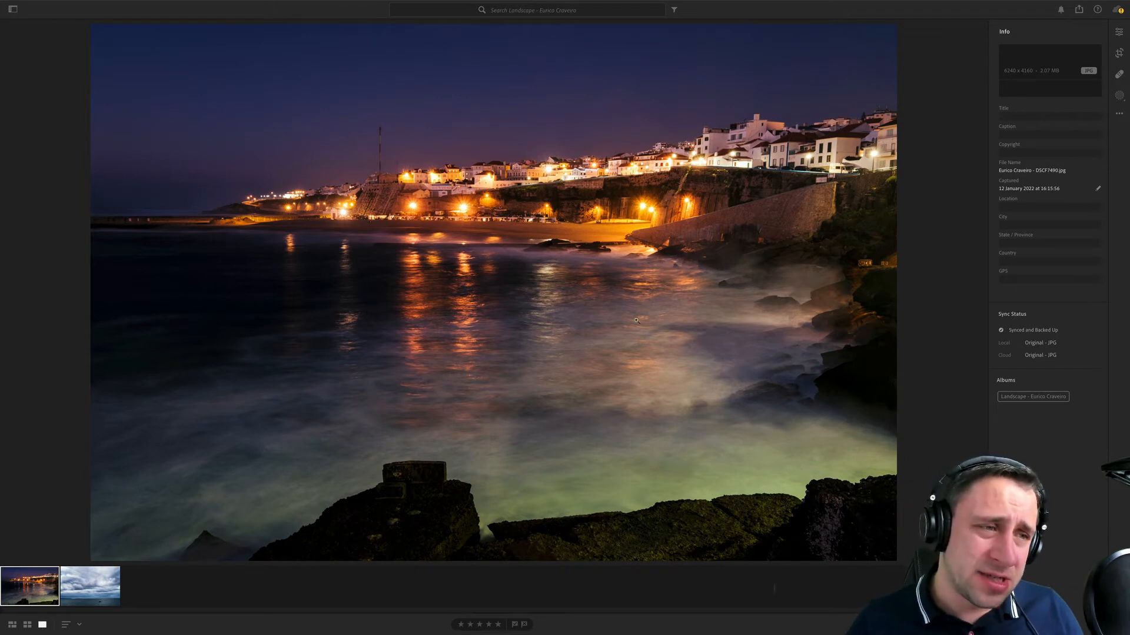
# - Examine the cloudy seascape up close, checking the boat, the horizon, the islands and the clouds
pyautogui.click(114, 587)
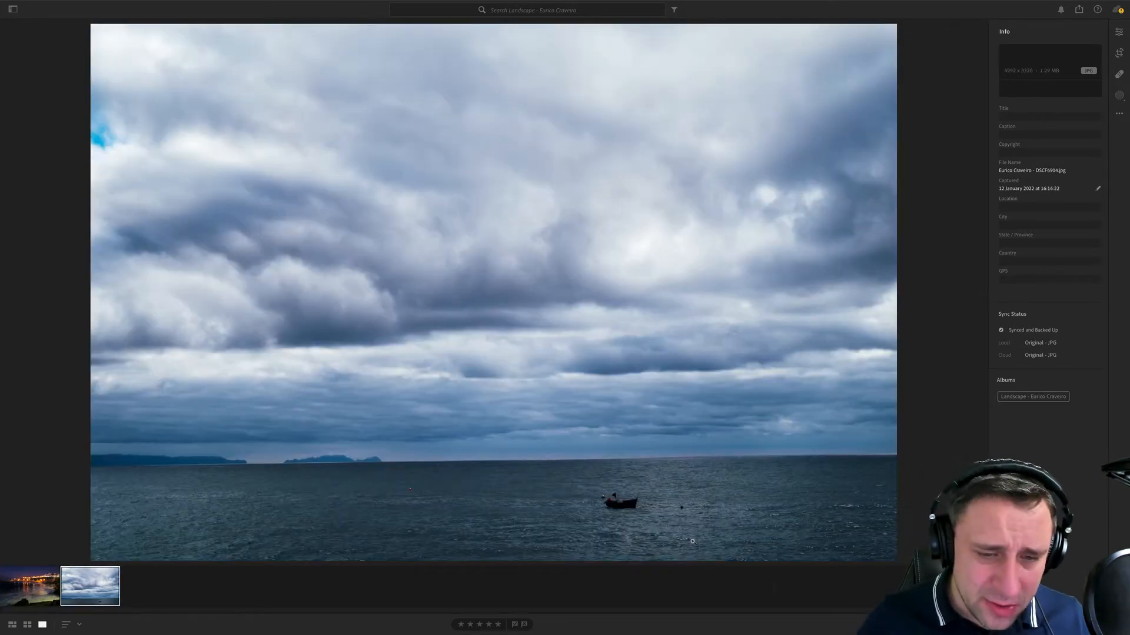
pyautogui.click(664, 531)
pyautogui.scroll(-5, 701, 514)
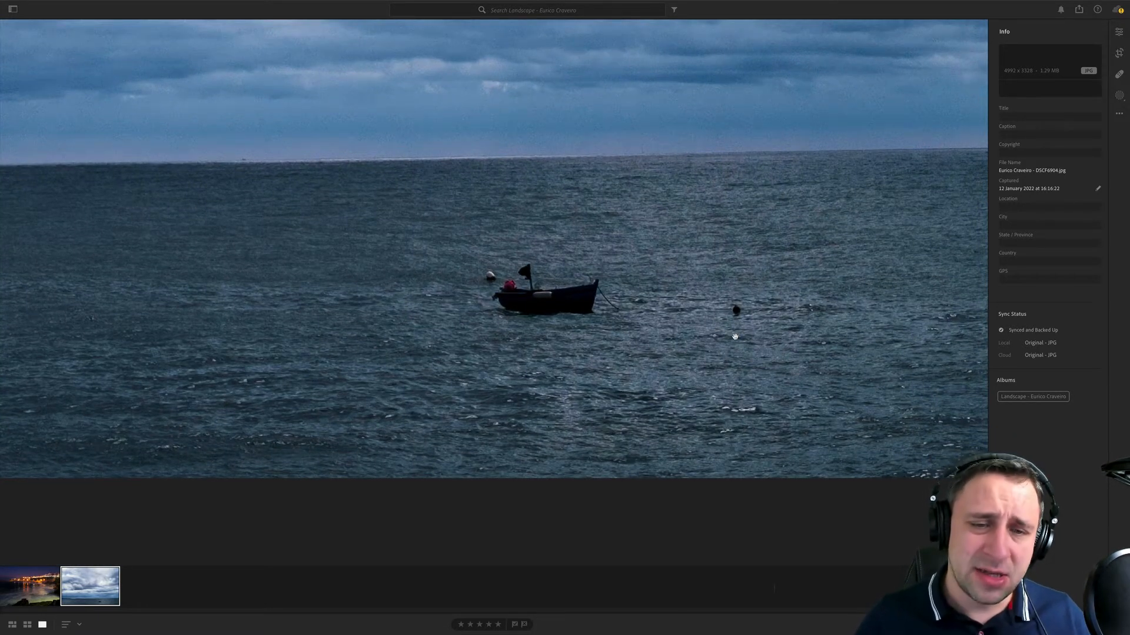
pyautogui.click(495, 238)
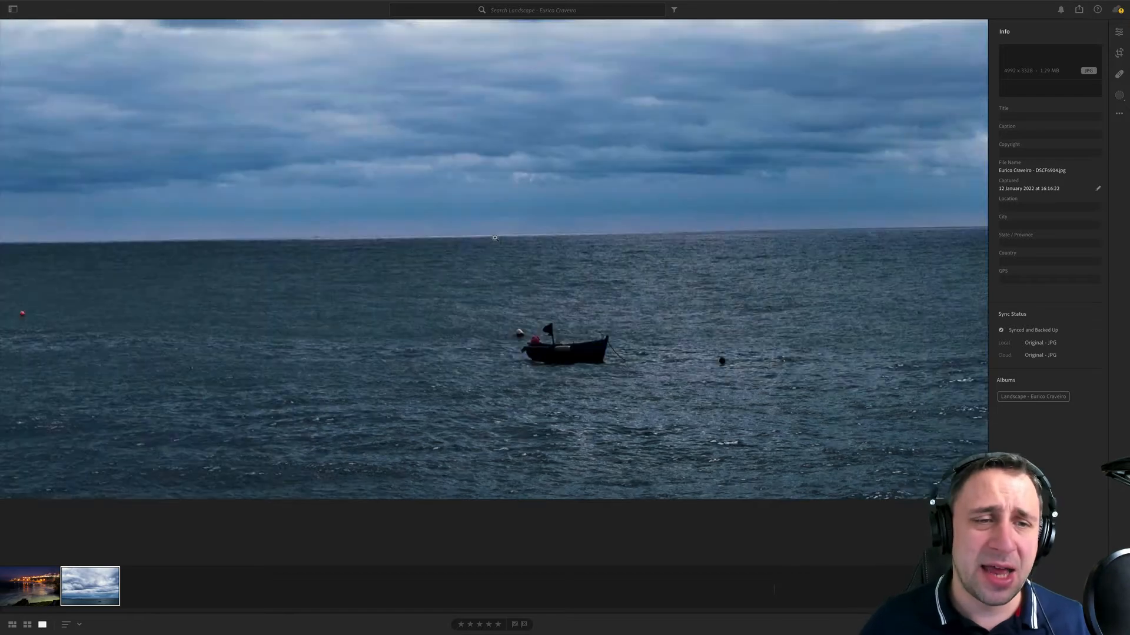
pyautogui.click(451, 546)
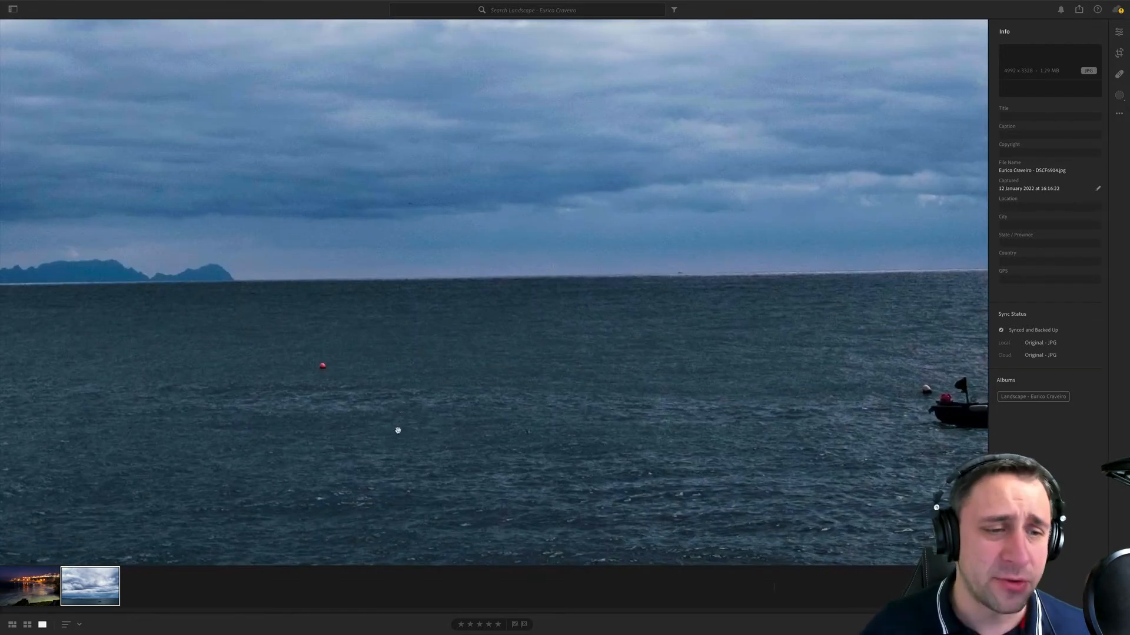
pyautogui.hscroll(-5, 329, 428)
pyautogui.hscroll(-10, 205, 424)
pyautogui.scroll(10, 783, 429)
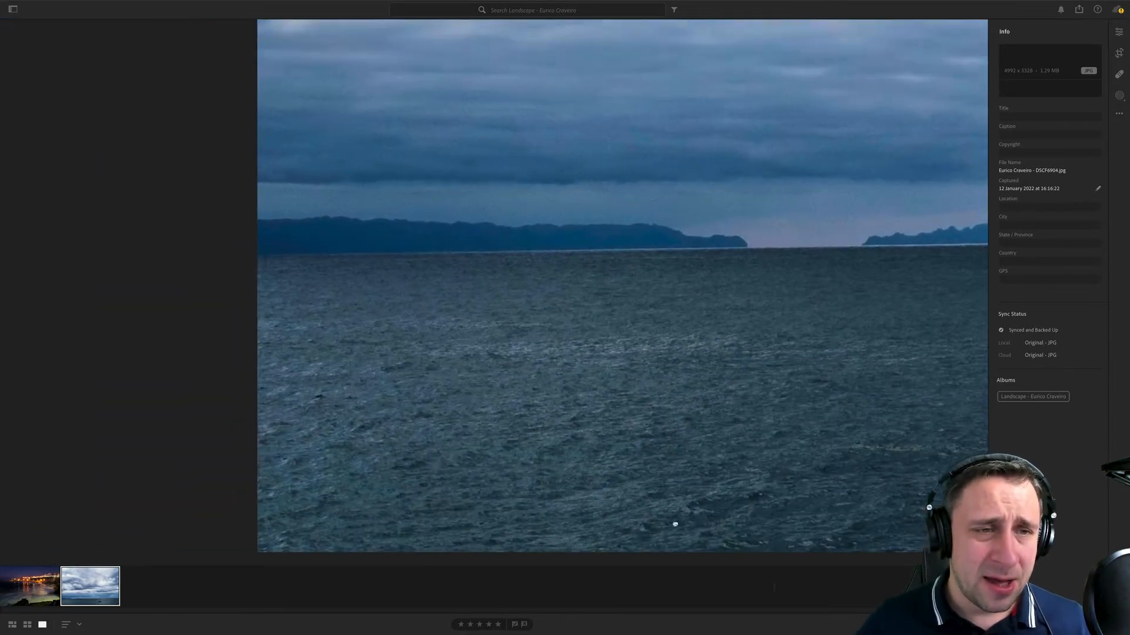
pyautogui.scroll(10, 633, 239)
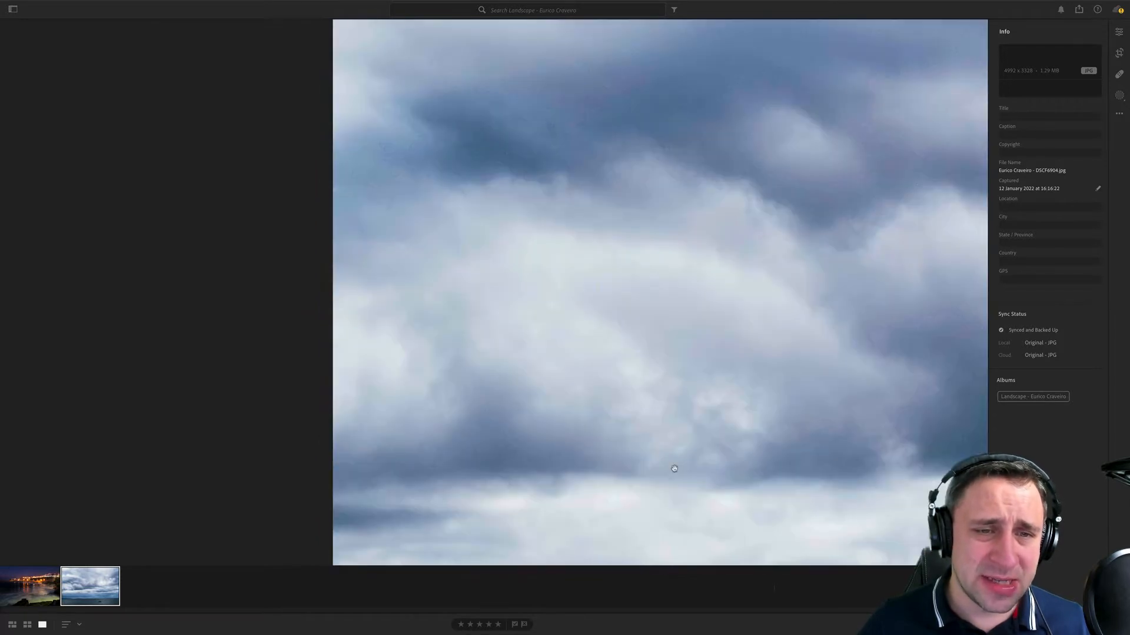
pyautogui.scroll(15, 697, 520)
pyautogui.hscroll(5, 697, 520)
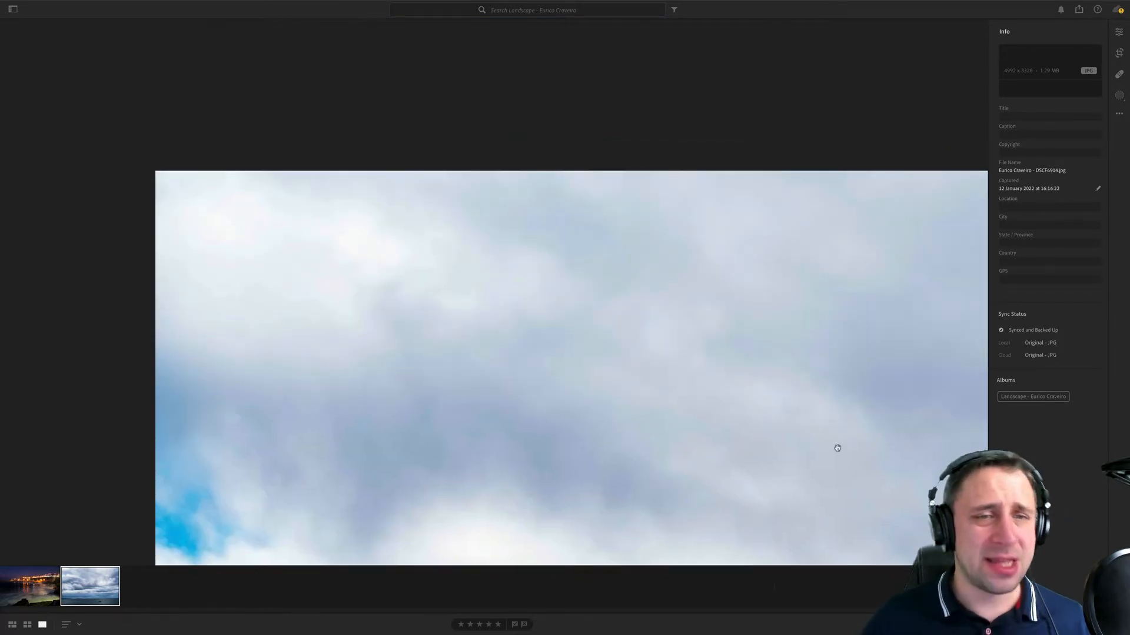
pyautogui.click(836, 425)
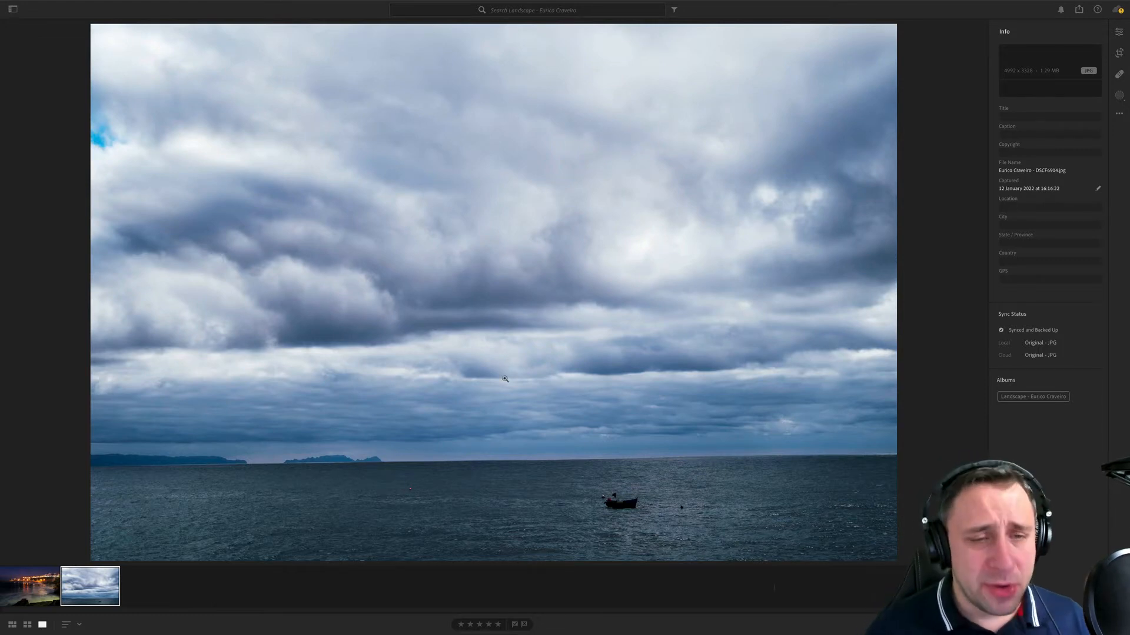
pyautogui.click(622, 403)
pyautogui.click(625, 404)
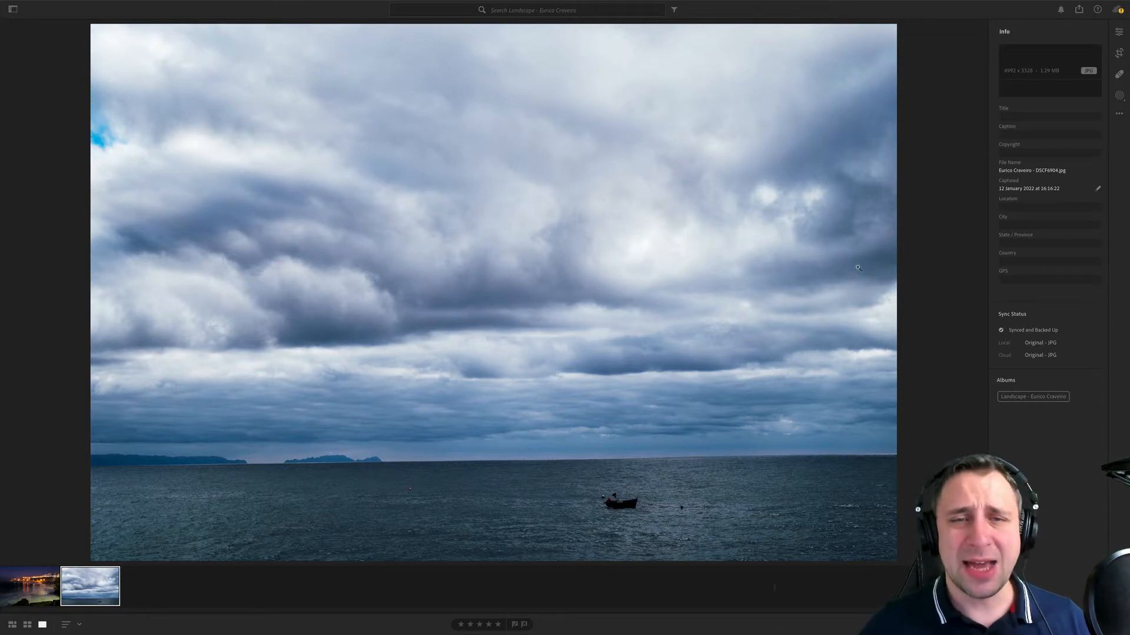
# - Try cropping part of the sky from the seascape's upper edge for a wider format, and undo the crop
pyautogui.click(1120, 54)
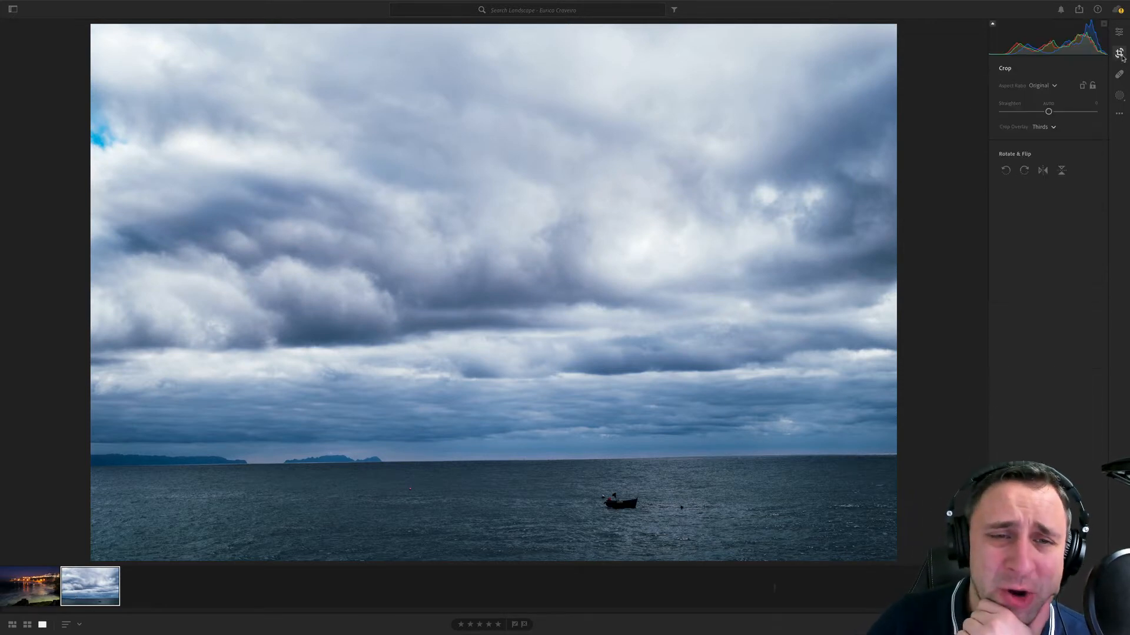
pyautogui.moveTo(748, 25); pyautogui.dragTo(766, 97)
pyautogui.press('Return')
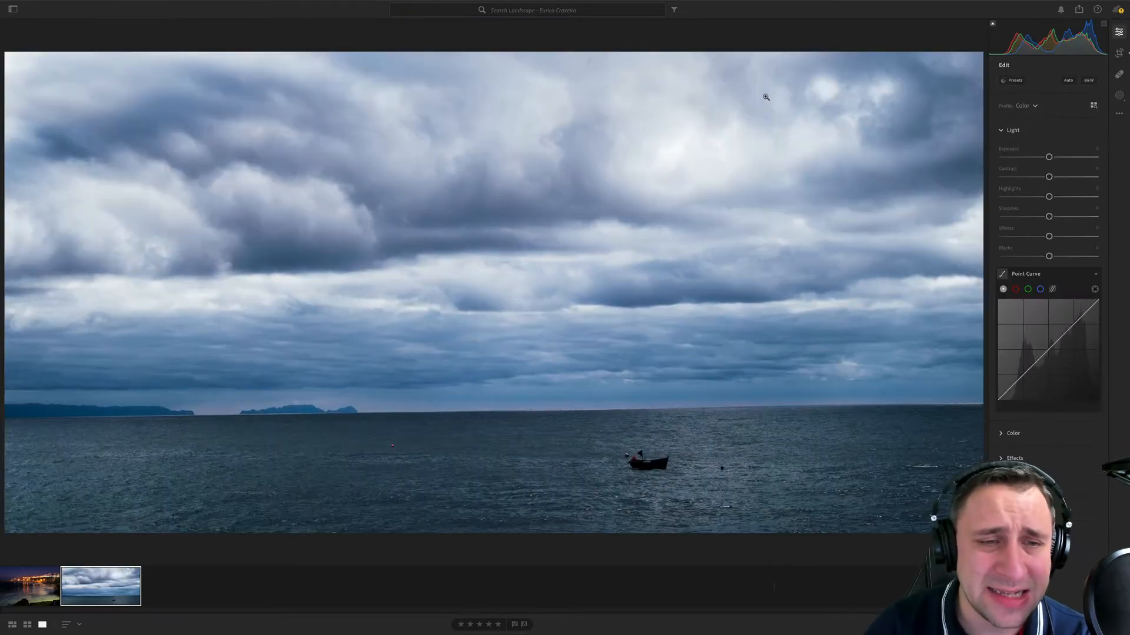
pyautogui.hotkey('ctrl', 'z')
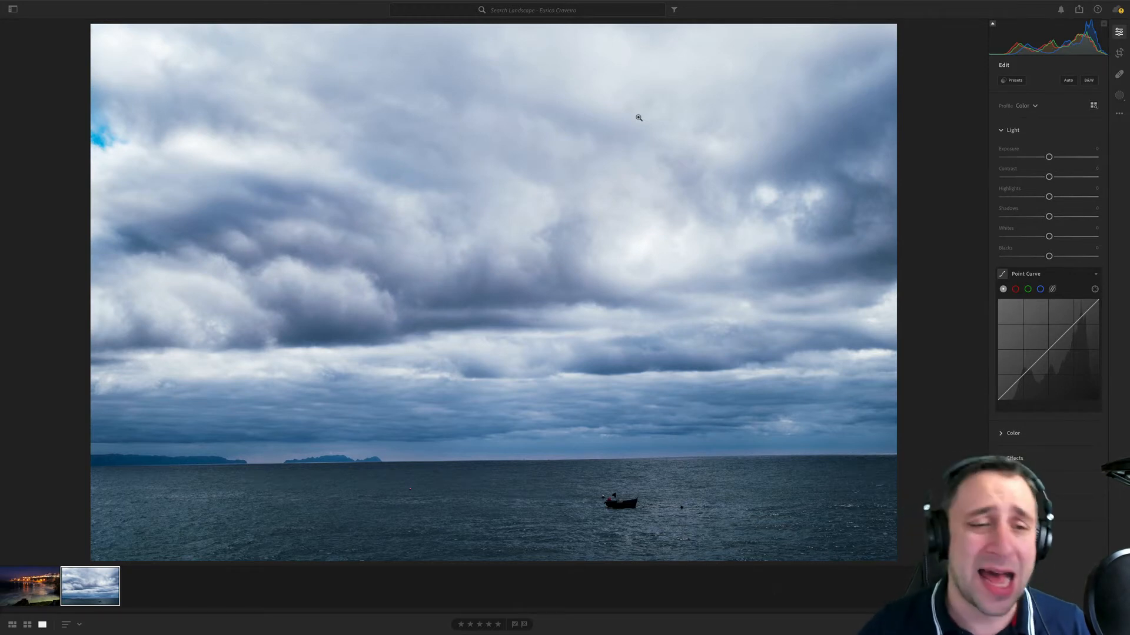
# - Crop the seascape tighter at its original aspect ratio, reframing it so the boat sits near the right vertical thirds line
pyautogui.click(1120, 53)
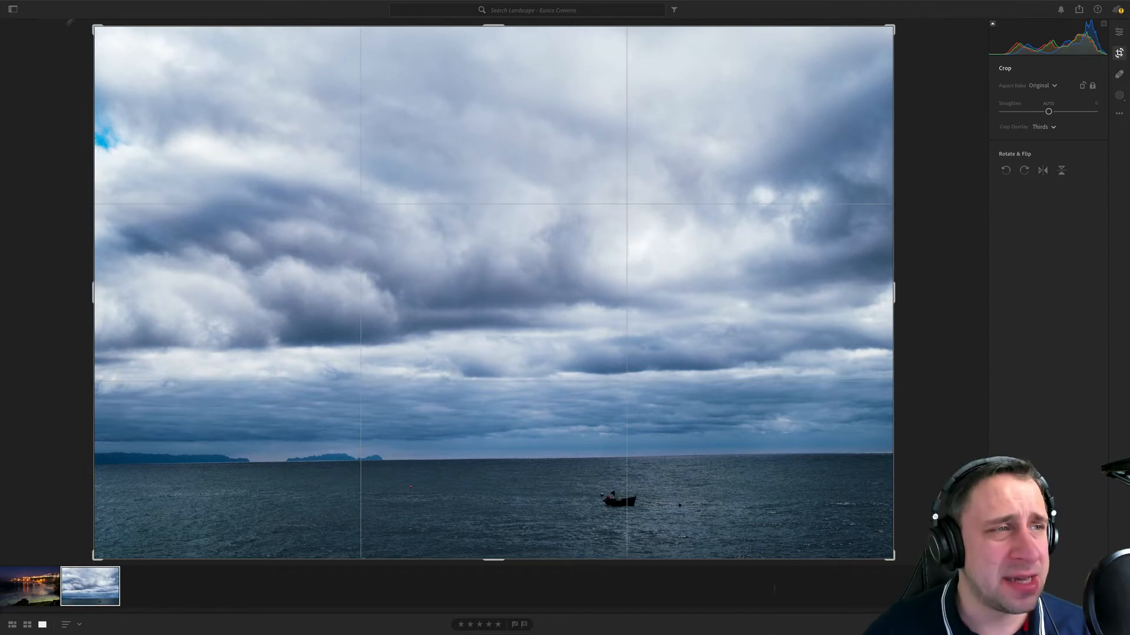
pyautogui.moveTo(95, 27); pyautogui.dragTo(161, 71)
pyautogui.moveTo(539, 184); pyautogui.dragTo(517, 152)
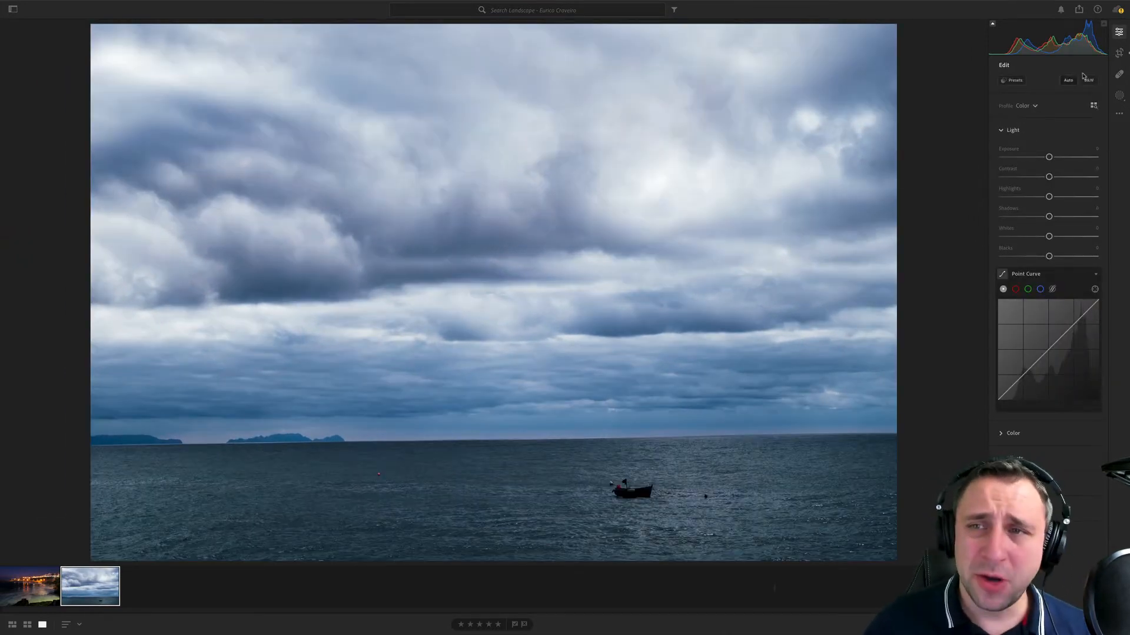
# - Rotate the seascape slightly within its crop to level the horizon, and apply the crop
pyautogui.click(1117, 57)
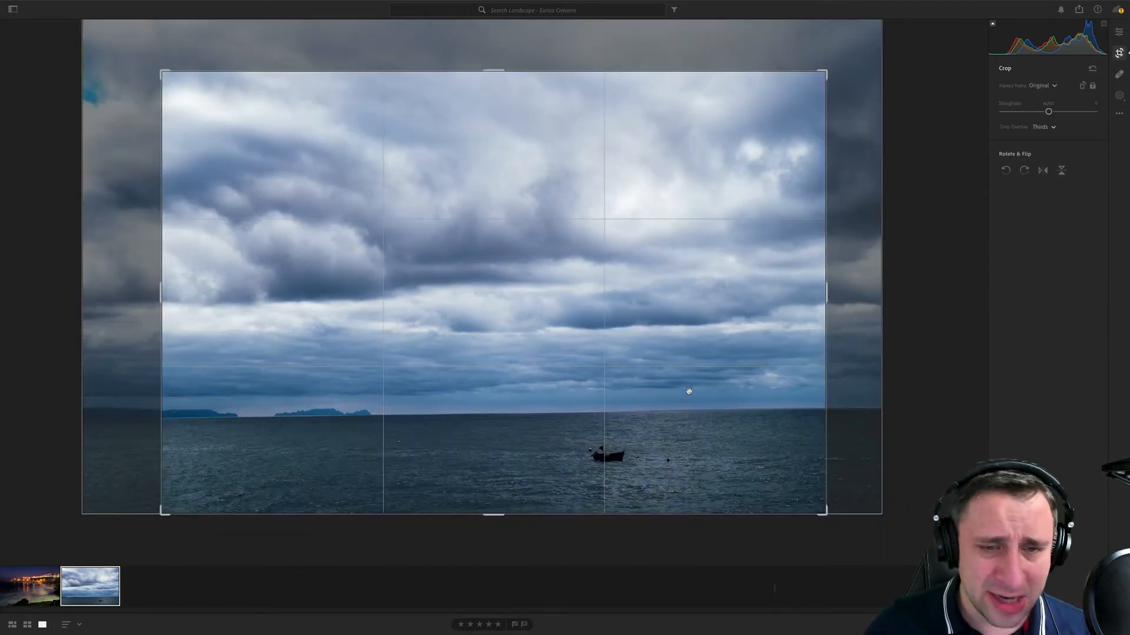
pyautogui.moveTo(859, 62); pyautogui.dragTo(863, 68)
pyautogui.press('Return')
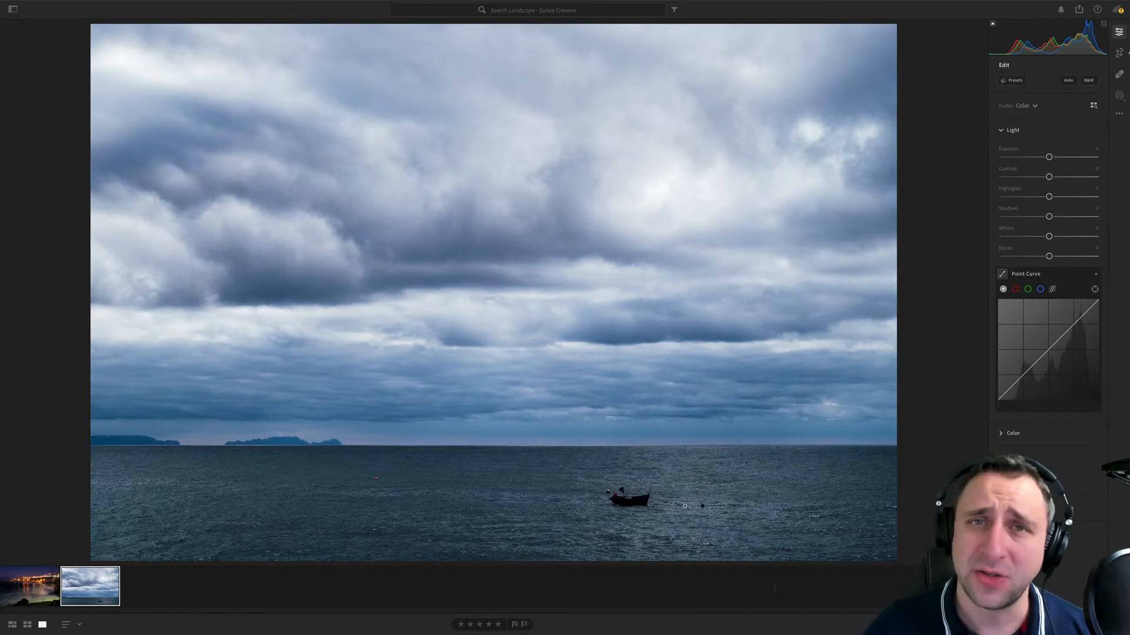
# - Open the night-time coastal town photo and set its Upright geometry correction to Auto
pyautogui.press('Left')
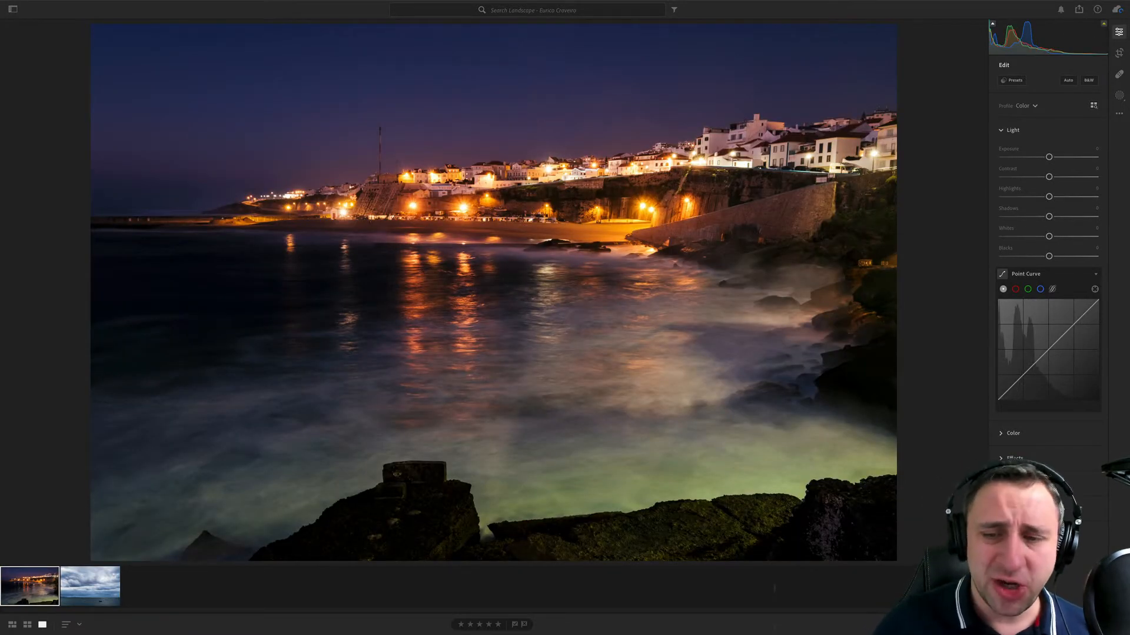
pyautogui.click(1001, 534)
pyautogui.click(1022, 277)
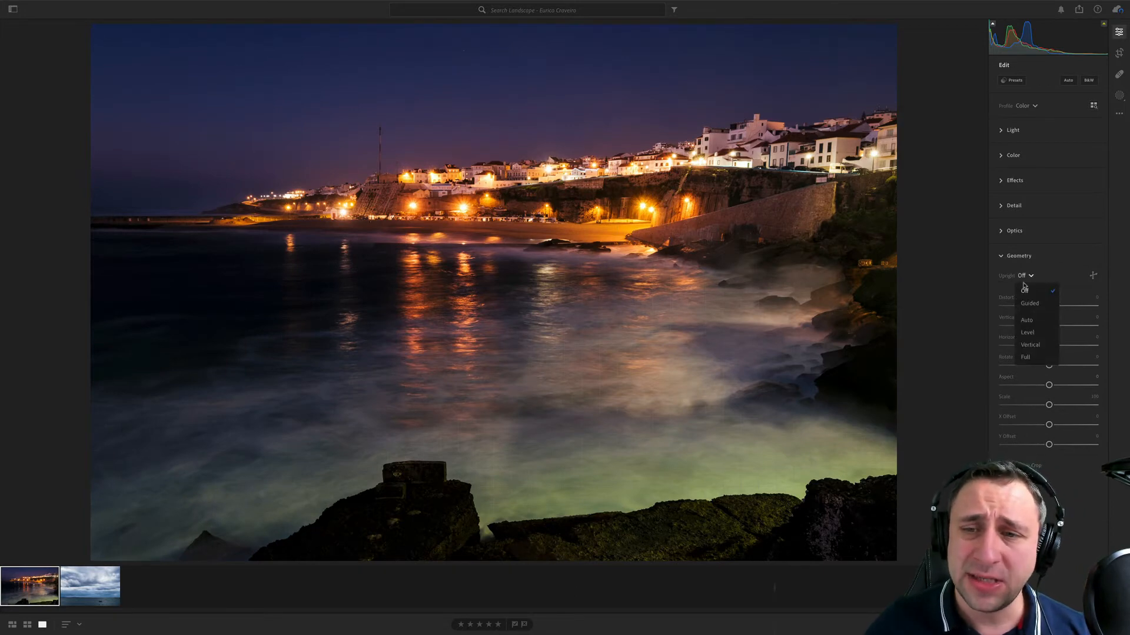
pyautogui.click(1027, 320)
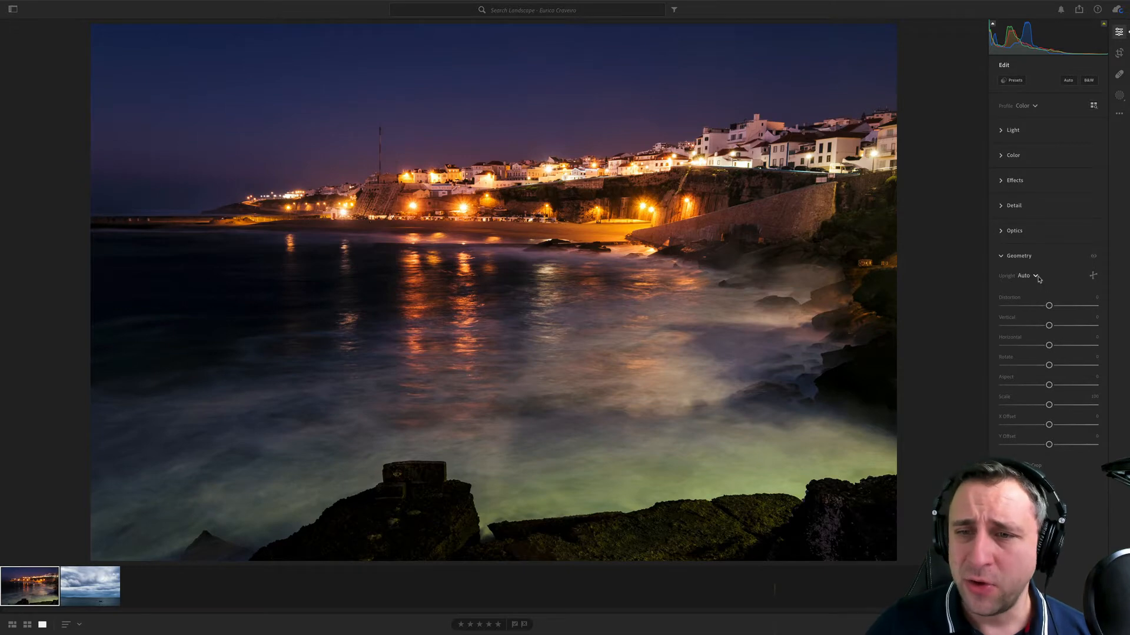
# - Try a Guided Upright correction with vertical guides along the white house's corner and the tall mast
pyautogui.click(1092, 275)
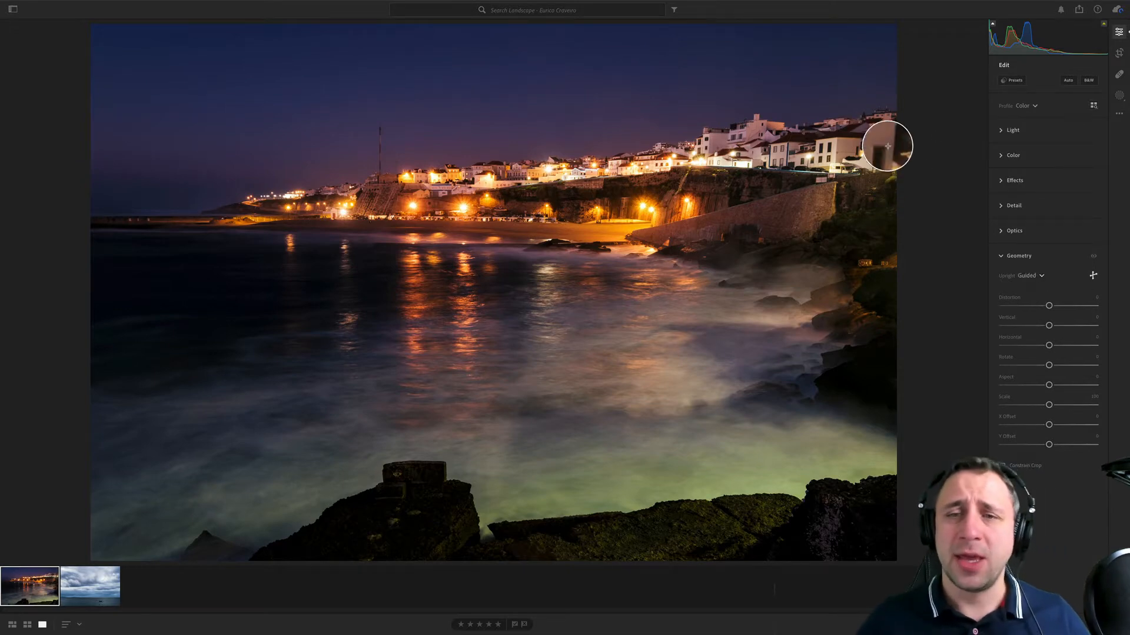
pyautogui.press('space')
pyautogui.click(867, 125)
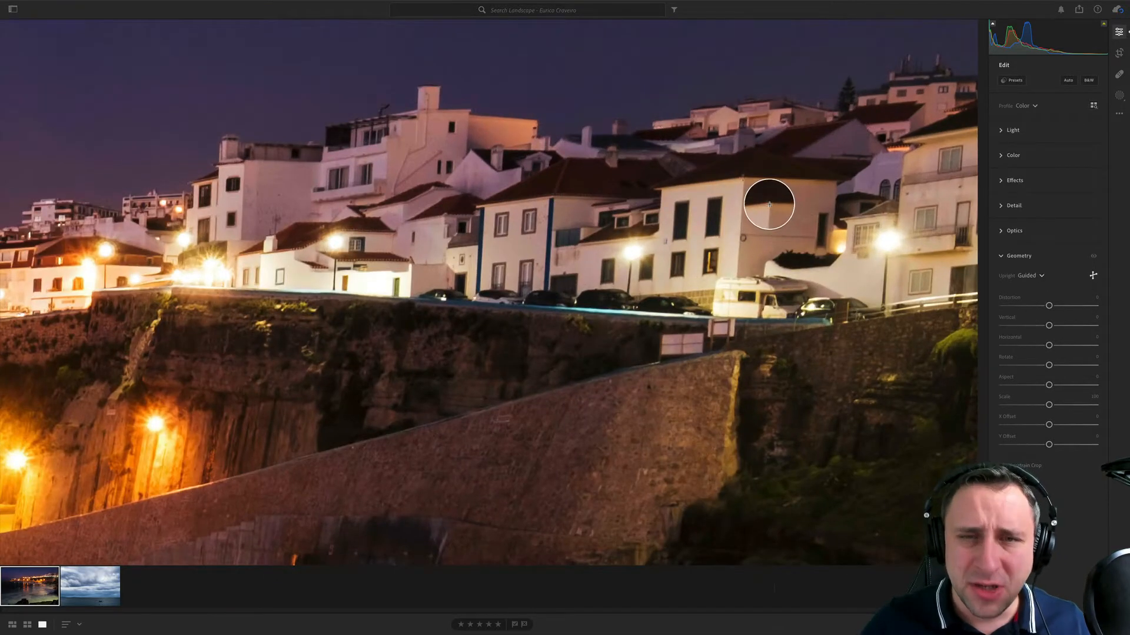
pyautogui.moveTo(743, 178); pyautogui.dragTo(738, 275)
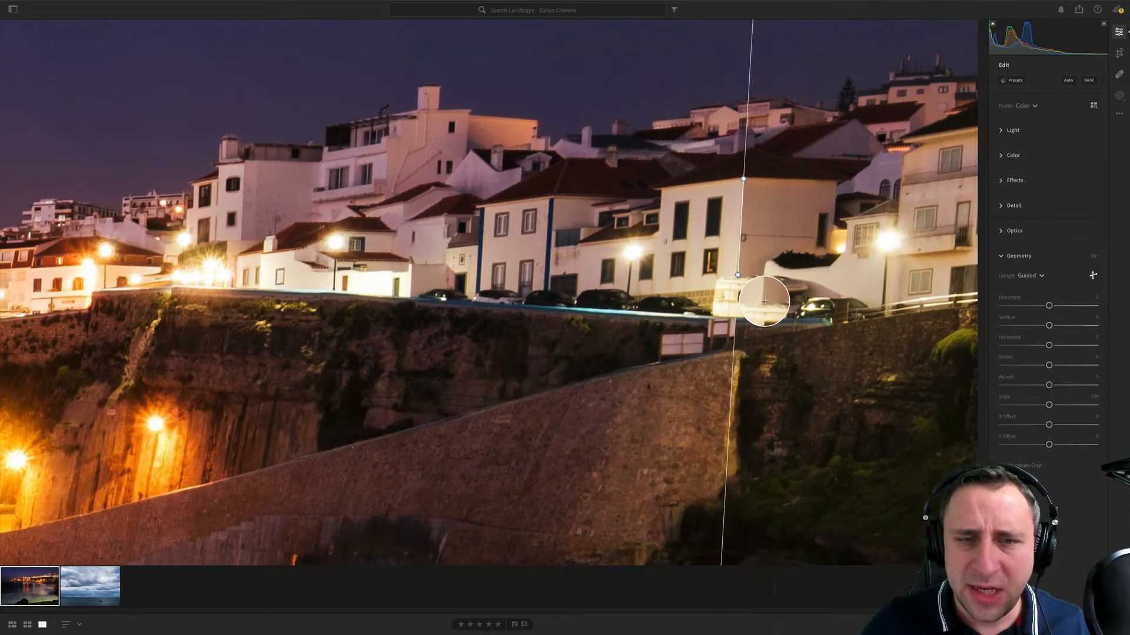
pyautogui.moveTo(341, 317); pyautogui.dragTo(965, 300)
pyautogui.moveTo(294, 259); pyautogui.dragTo(936, 209)
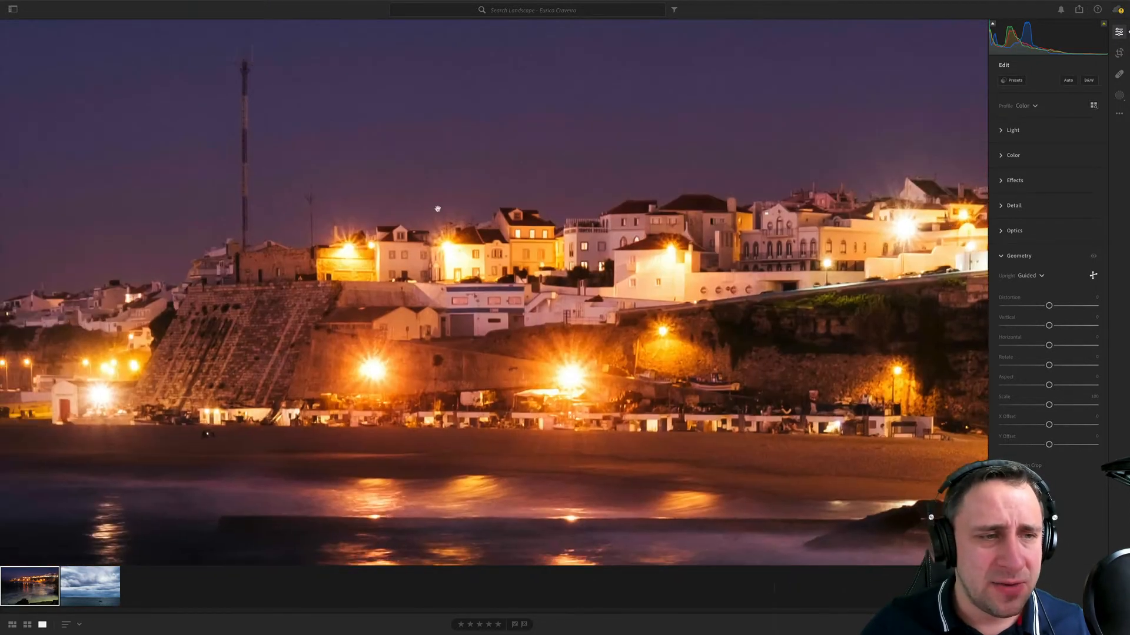
pyautogui.moveTo(437, 208); pyautogui.dragTo(528, 218)
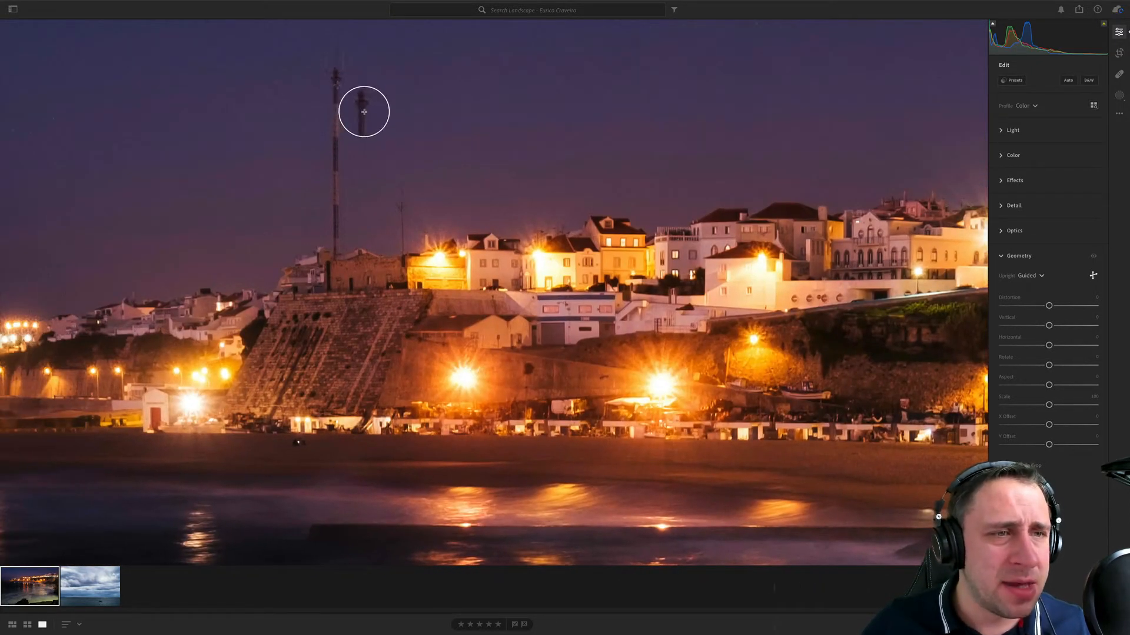
pyautogui.moveTo(364, 111); pyautogui.dragTo(366, 251)
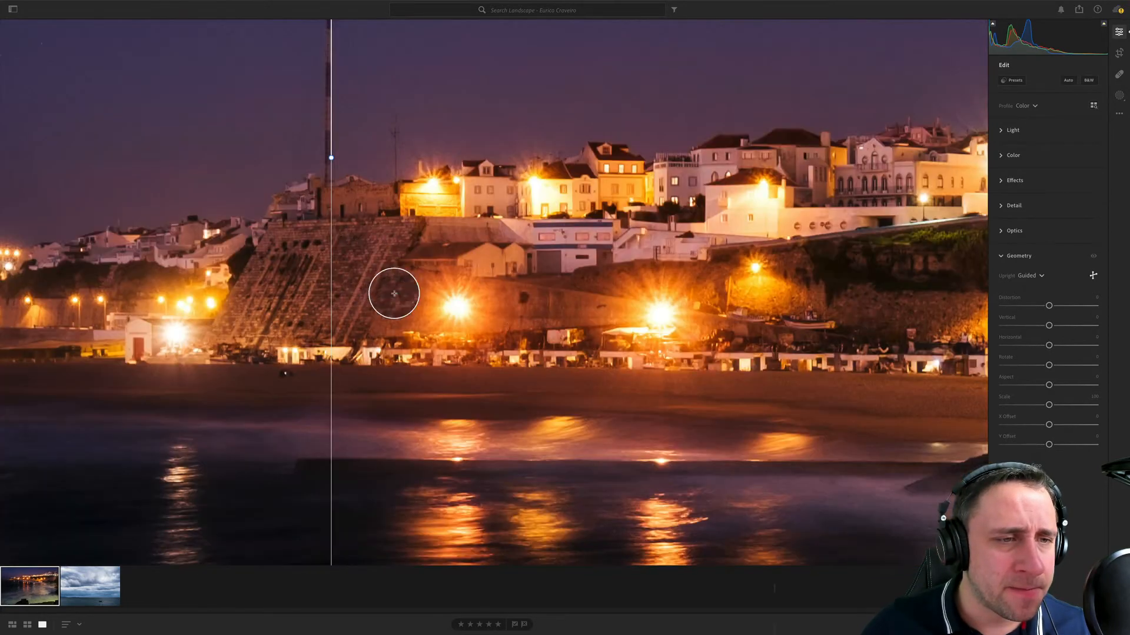
pyautogui.press('z')
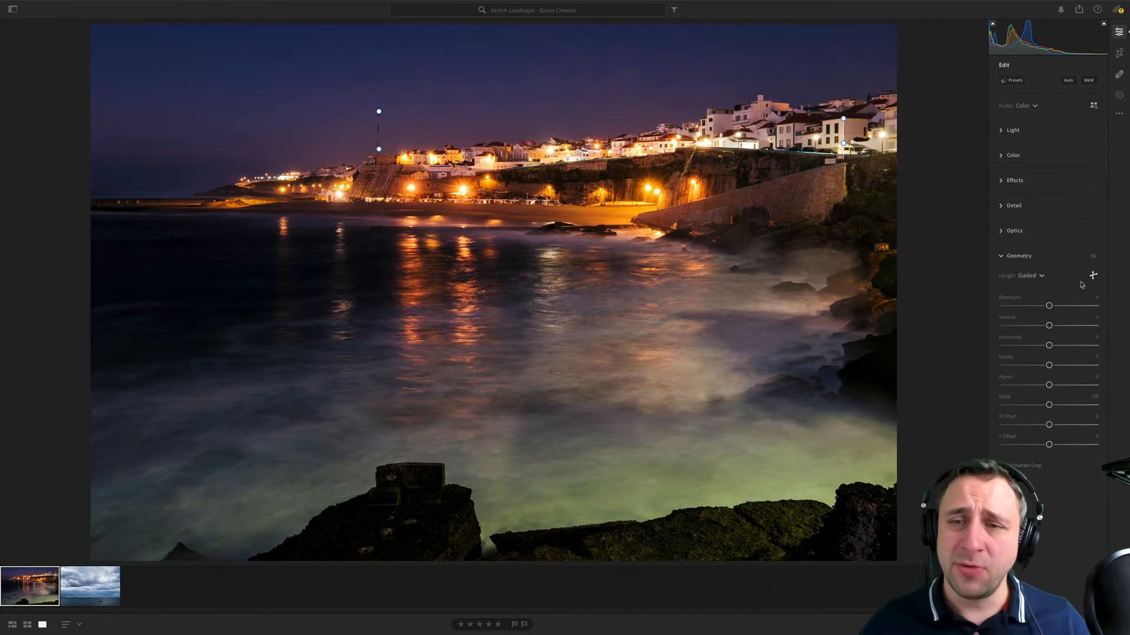
# - Try a tighter 16 x 9 crop of the night coast that excludes the foreground rocks, and apply it
pyautogui.click(1120, 54)
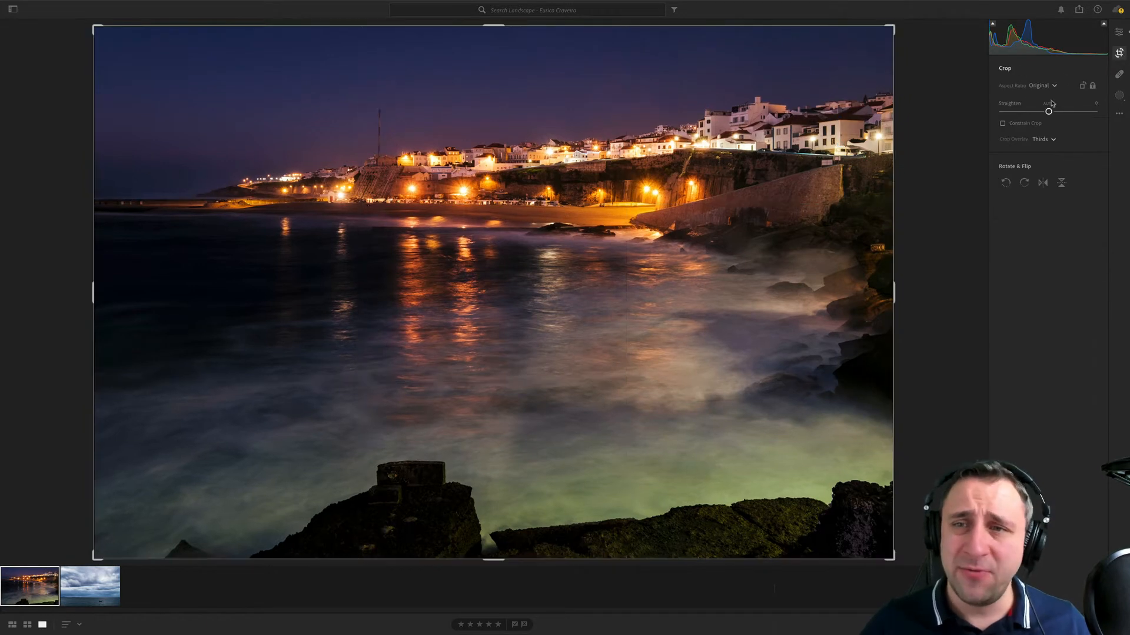
pyautogui.click(1042, 86)
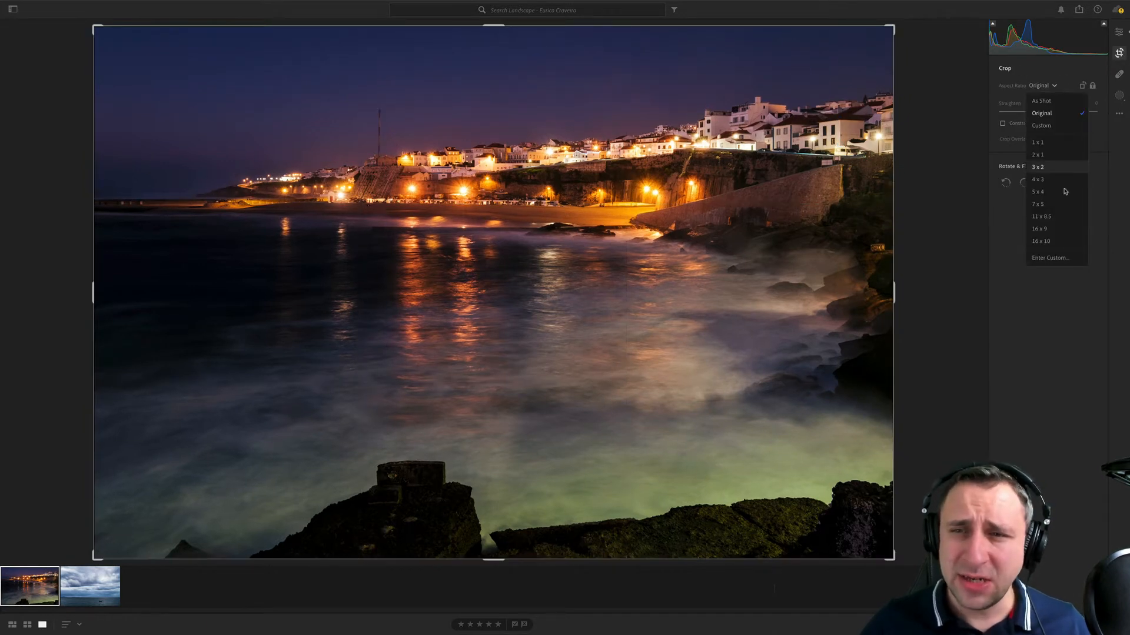
pyautogui.click(1039, 229)
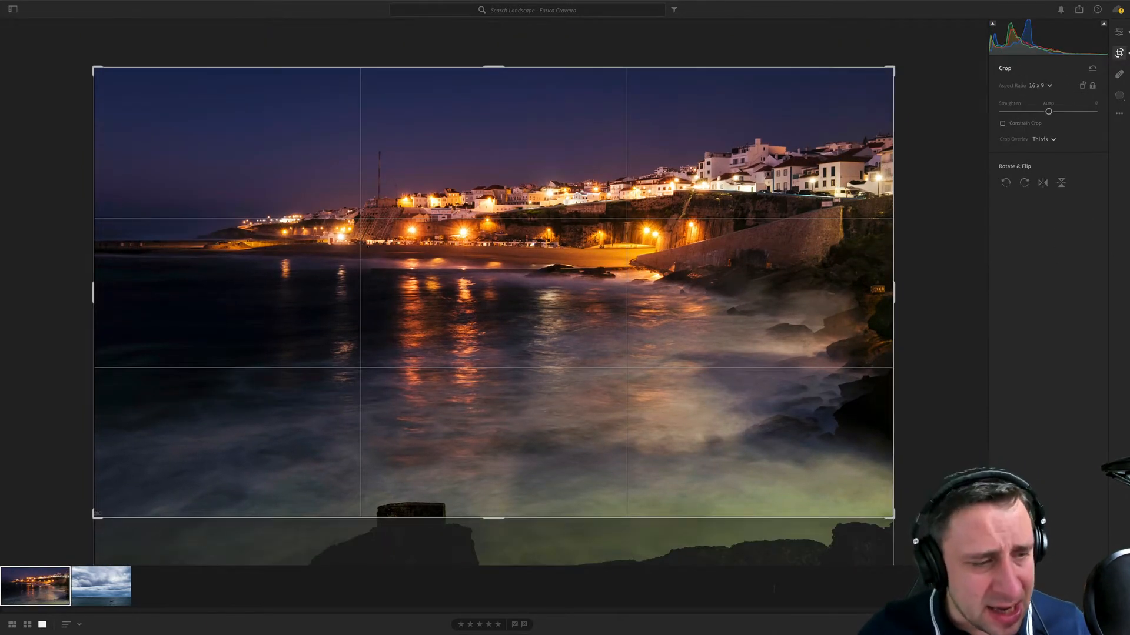
pyautogui.moveTo(95, 516); pyautogui.dragTo(117, 505)
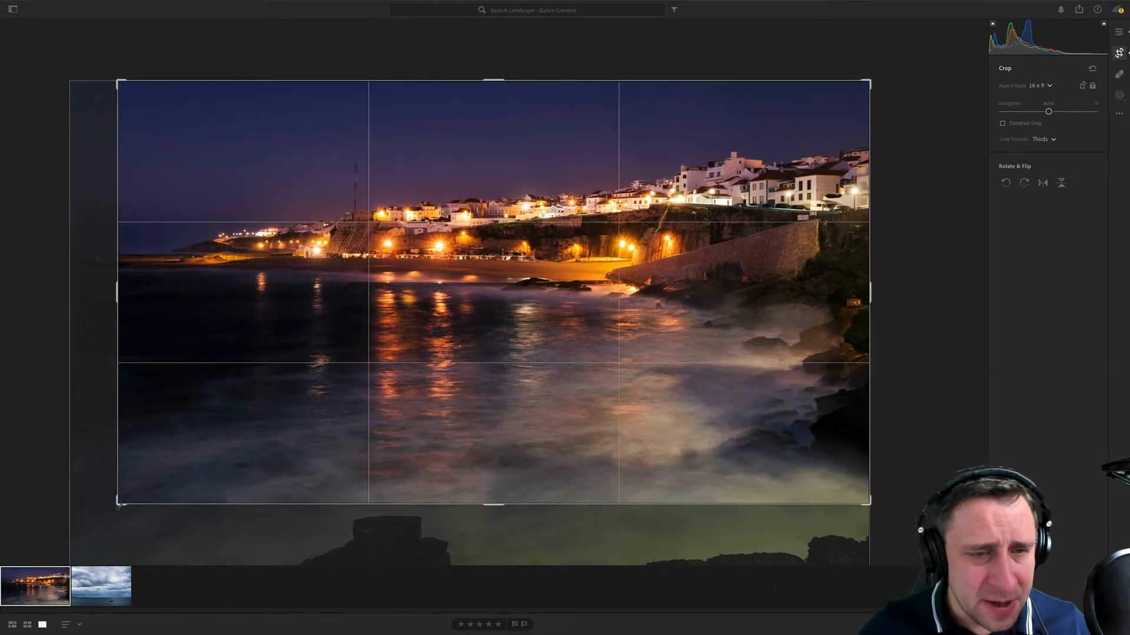
pyautogui.press('Return')
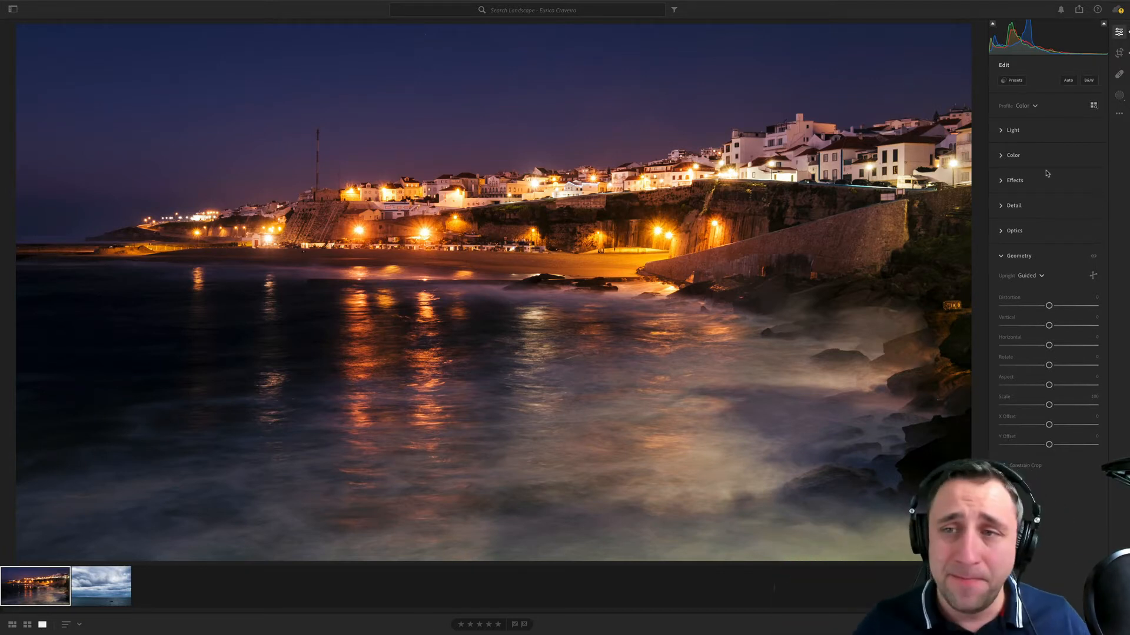
# - Revert the night photo's crop and guided correction, and set Upright to Auto
pyautogui.click(1028, 276)
pyautogui.click(1038, 189)
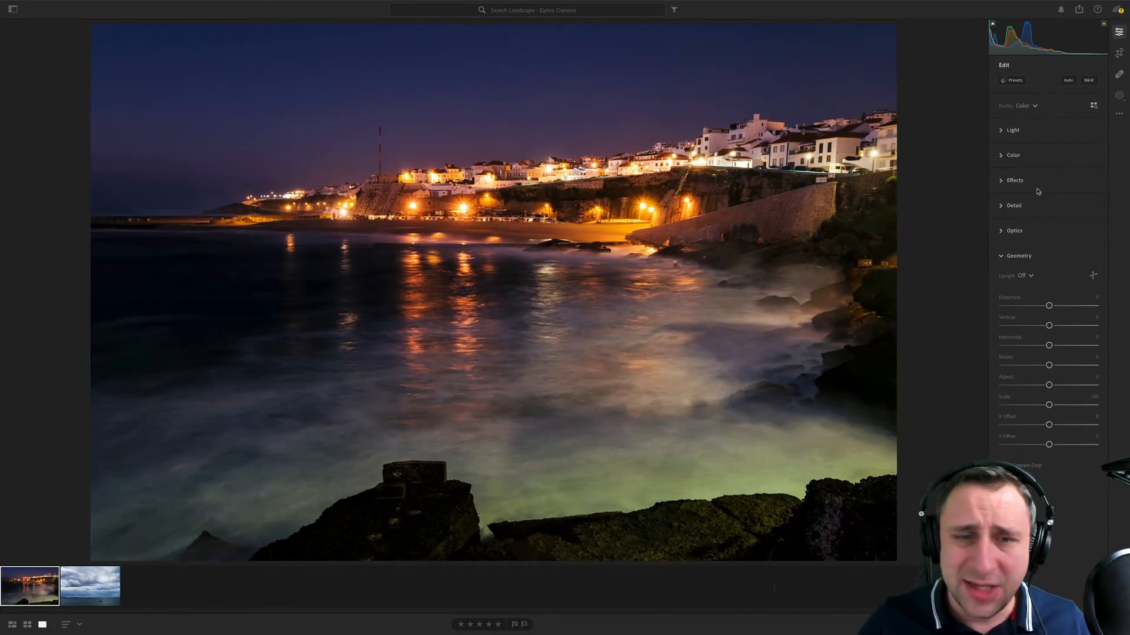
pyautogui.click(1024, 275)
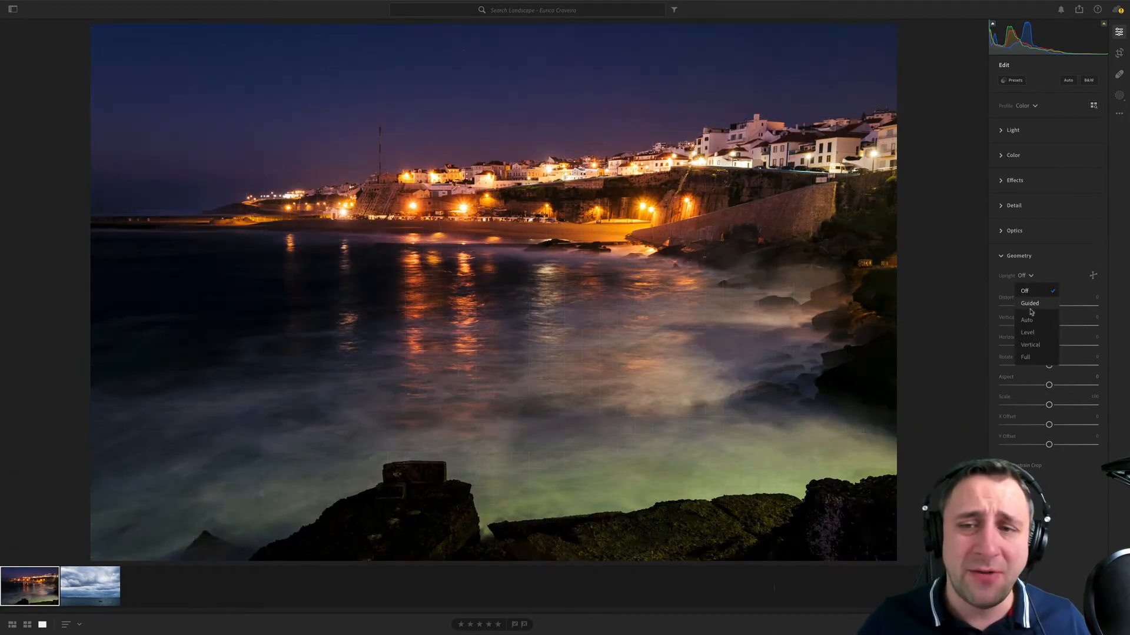
pyautogui.click(1027, 320)
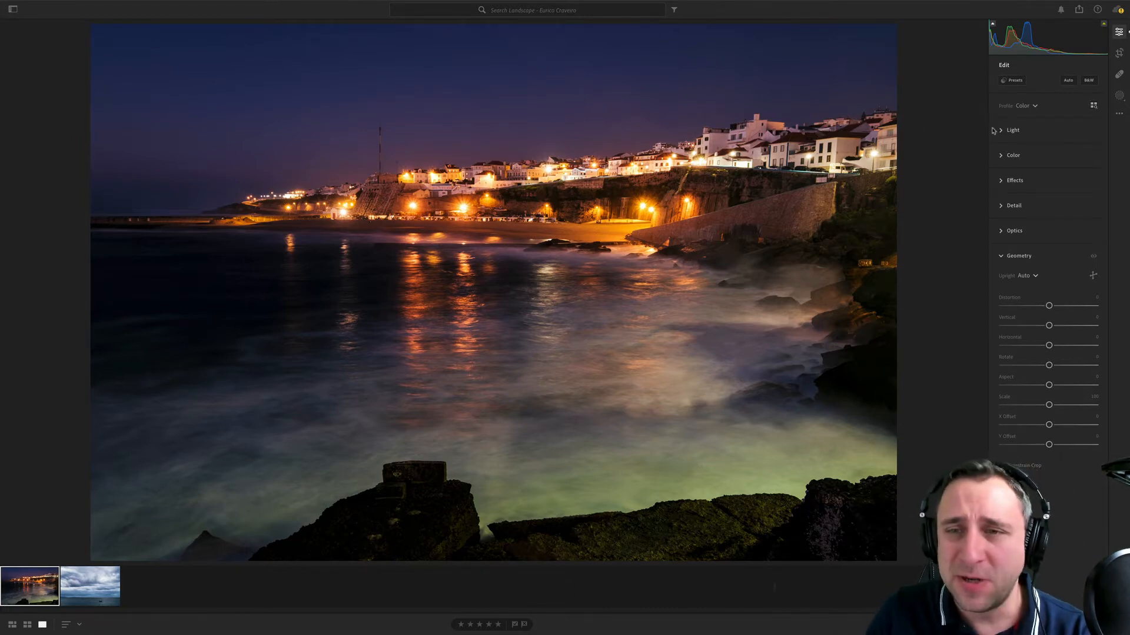
# - Raise the night photo's exposure slightly, to about +0.23
pyautogui.click(1013, 131)
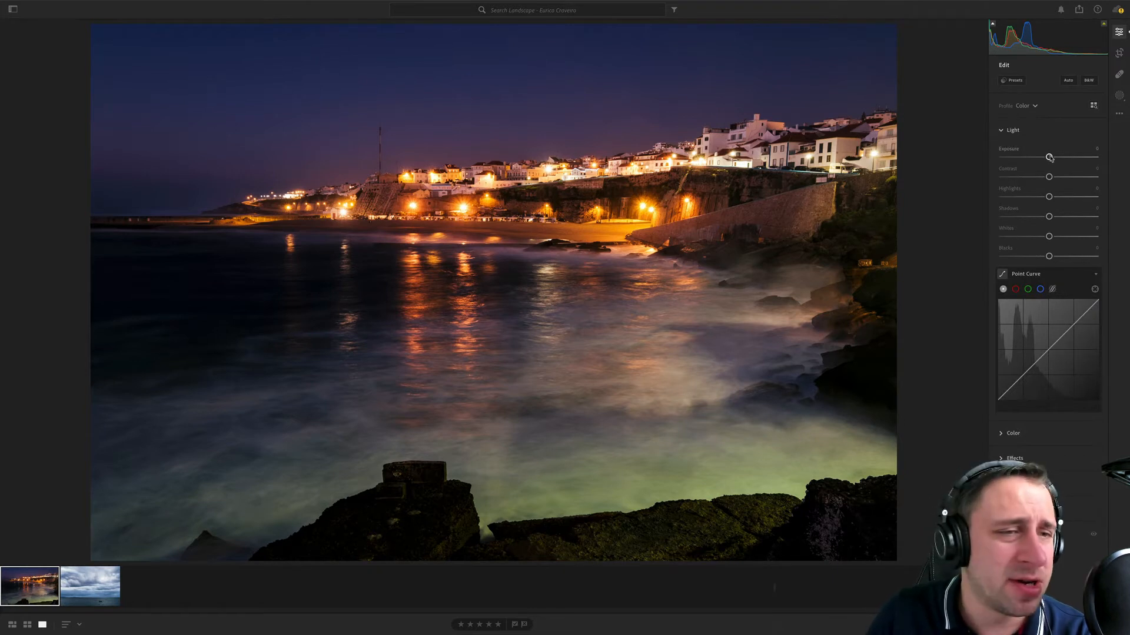
pyautogui.moveTo(1049, 157); pyautogui.dragTo(1051, 157)
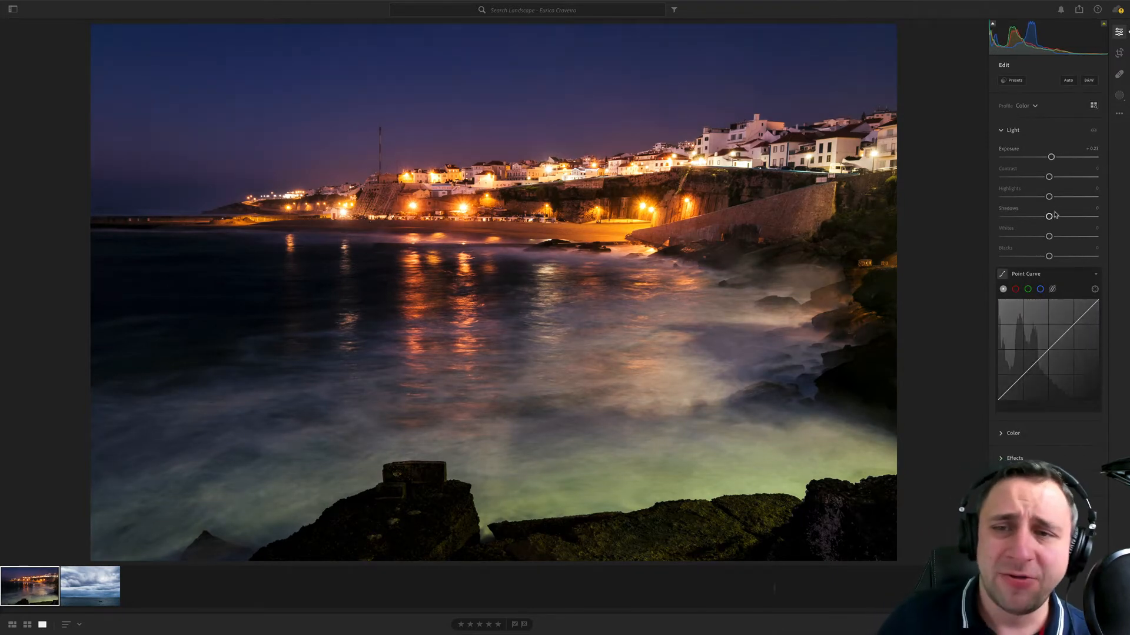
# - Try lifting the night photo's overall shadows to about +30 and reset them
pyautogui.moveTo(1051, 217); pyautogui.dragTo(1069, 223)
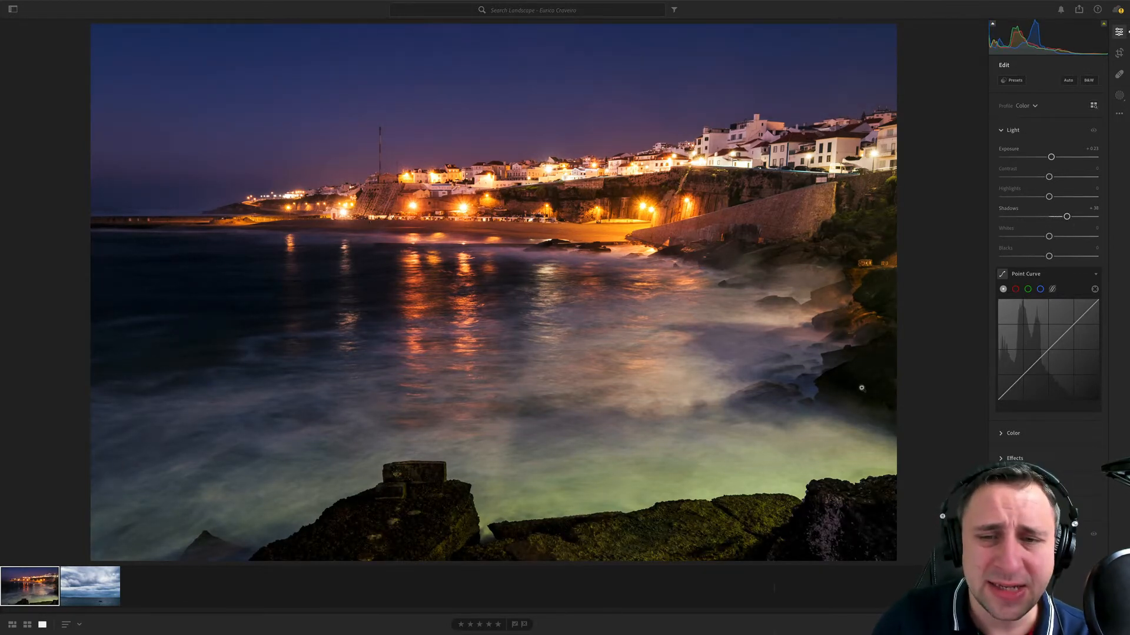
pyautogui.moveTo(1067, 217); pyautogui.dragTo(1063, 218)
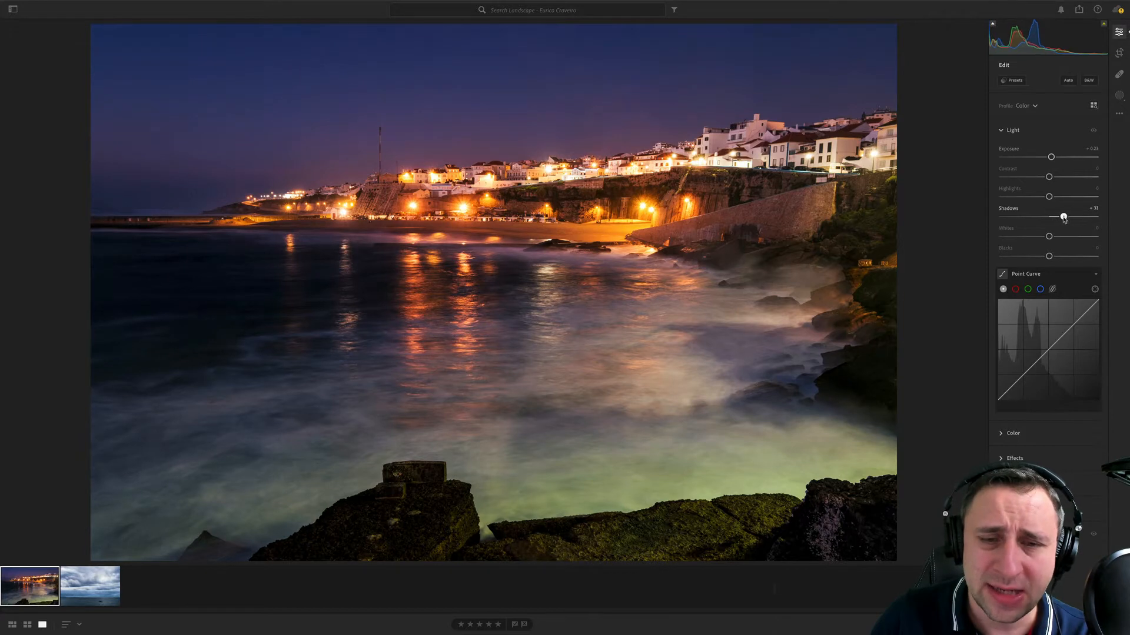
pyautogui.doubleClick(1014, 213)
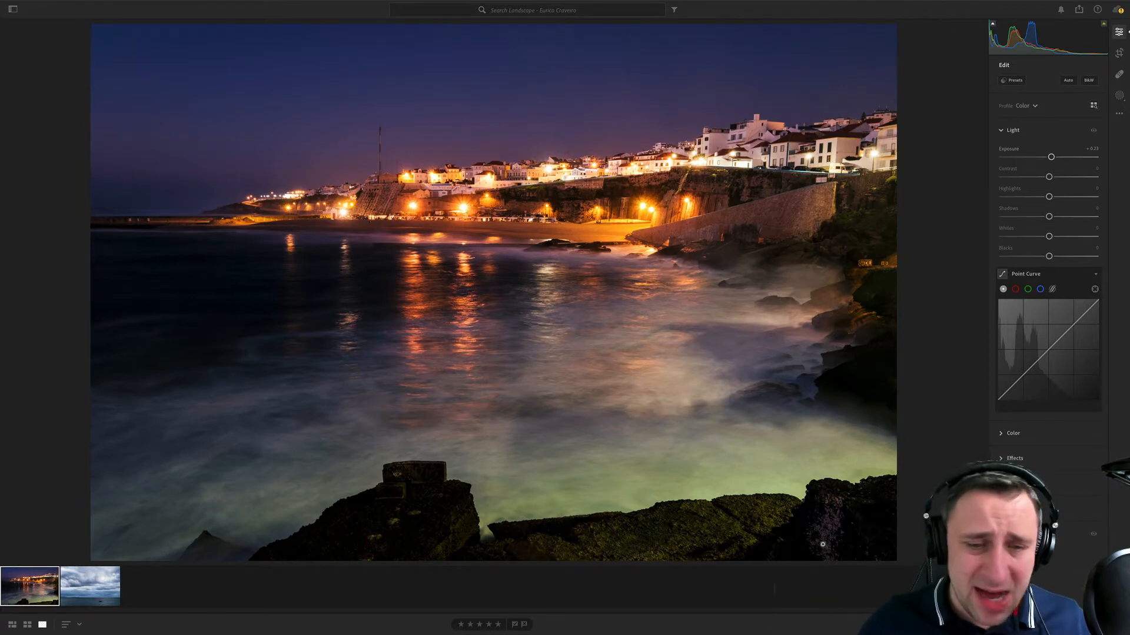
# - Preview the clipped blacks, try Blacks at about +7 and Shadows at about +45, and revert both adjustments
pyautogui.keyDown('alt'); pyautogui.click(1049, 256); pyautogui.keyUp('alt')
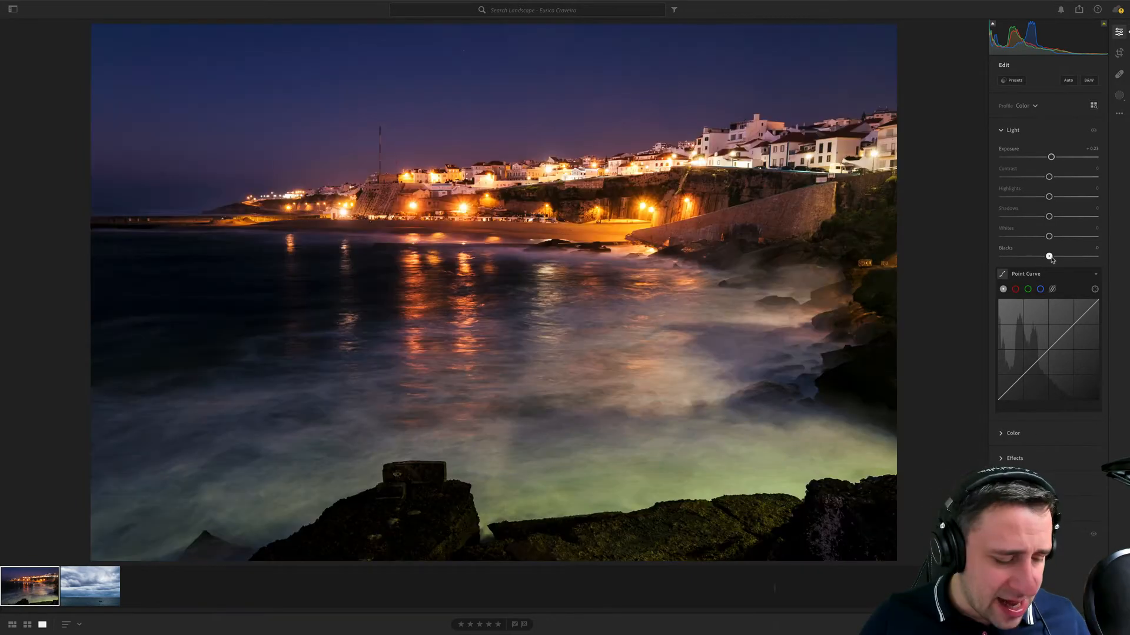
pyautogui.keyDown('alt'); pyautogui.click(1049, 256); pyautogui.keyUp('alt')
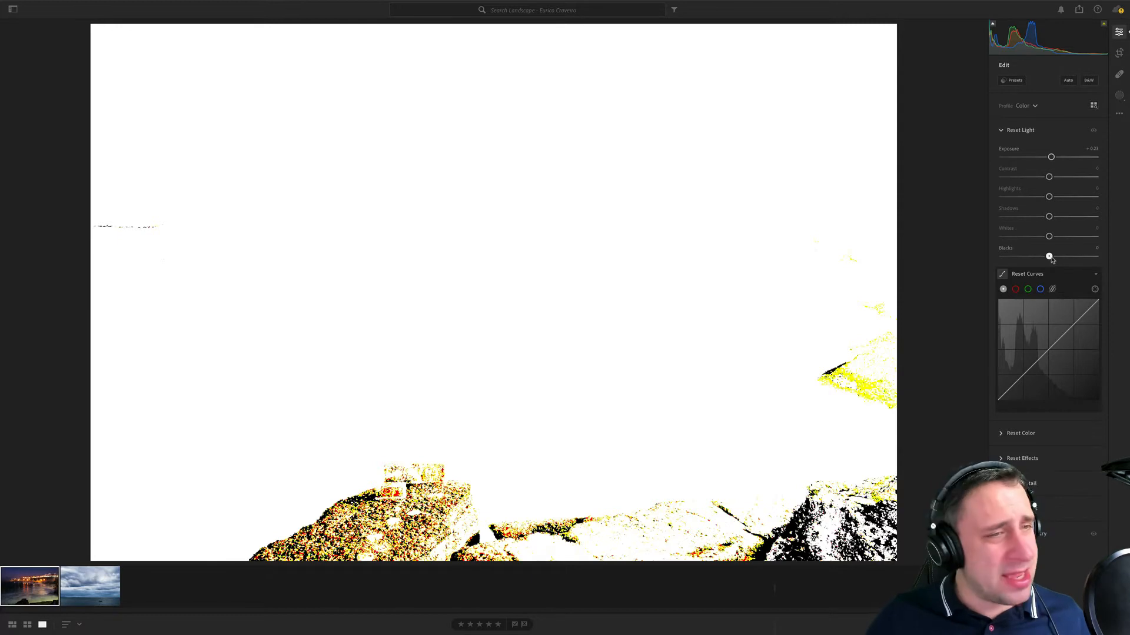
pyautogui.moveTo(1050, 258); pyautogui.dragTo(1052, 256)
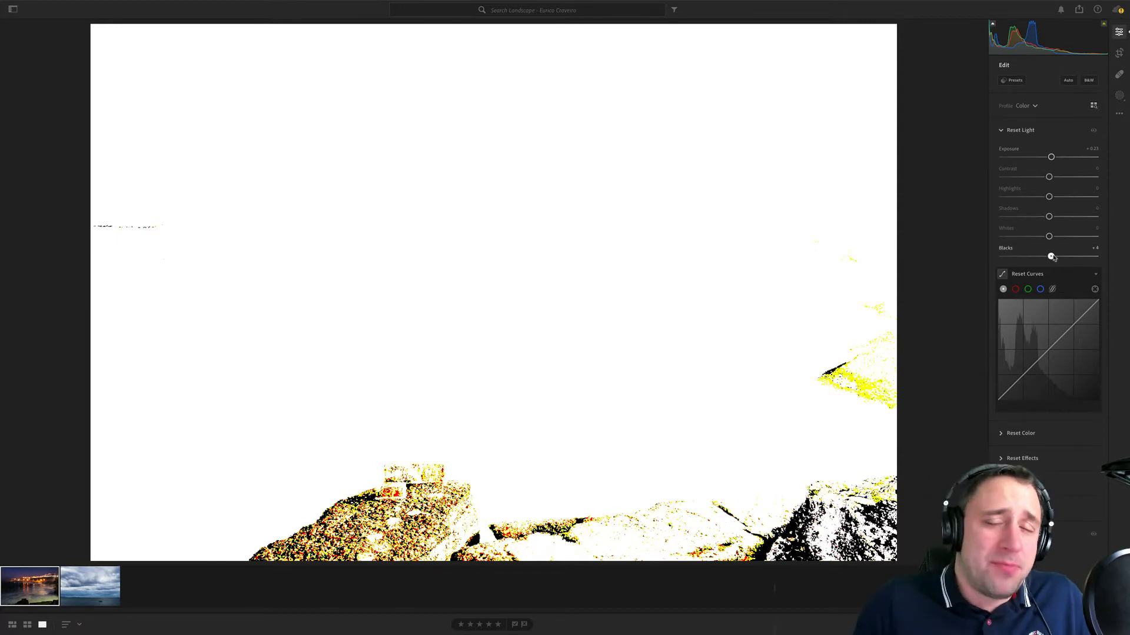
pyautogui.moveTo(1053, 257); pyautogui.dragTo(1052, 257)
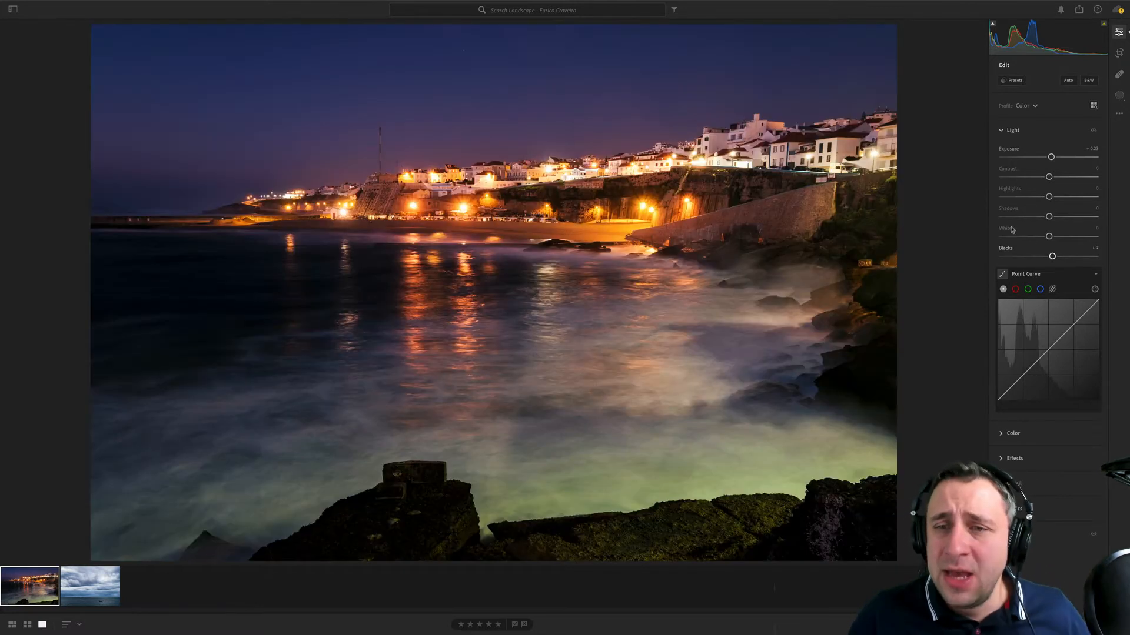
pyautogui.keyDown('alt'); pyautogui.click(1013, 248); pyautogui.keyUp('alt')
pyautogui.moveTo(1049, 216); pyautogui.dragTo(1074, 225)
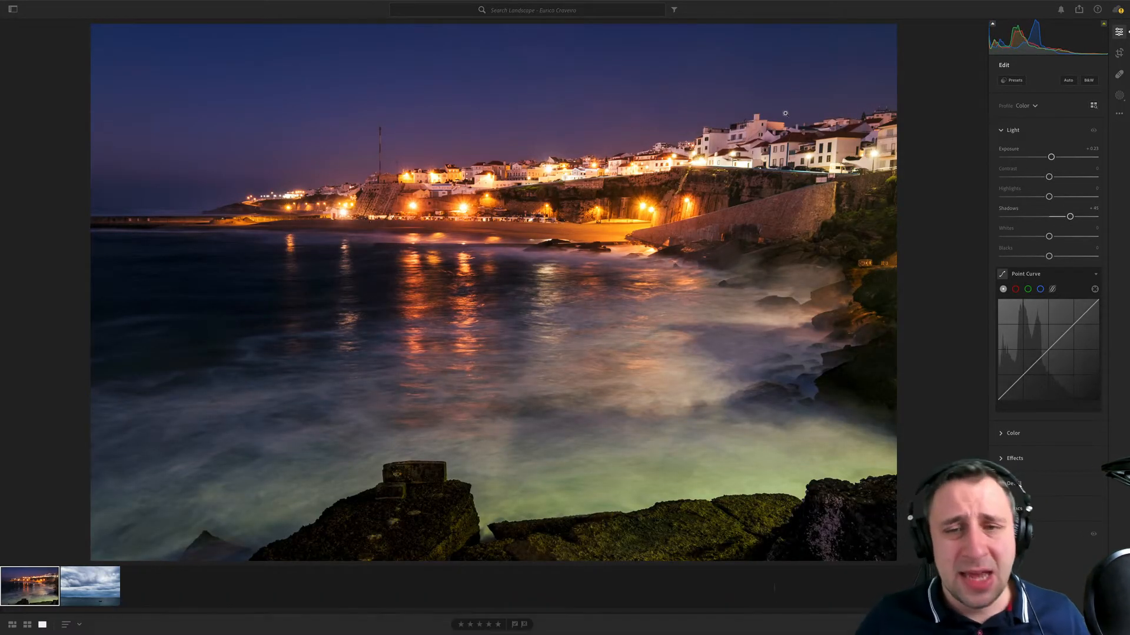
pyautogui.hotkey('ctrl', 'z')
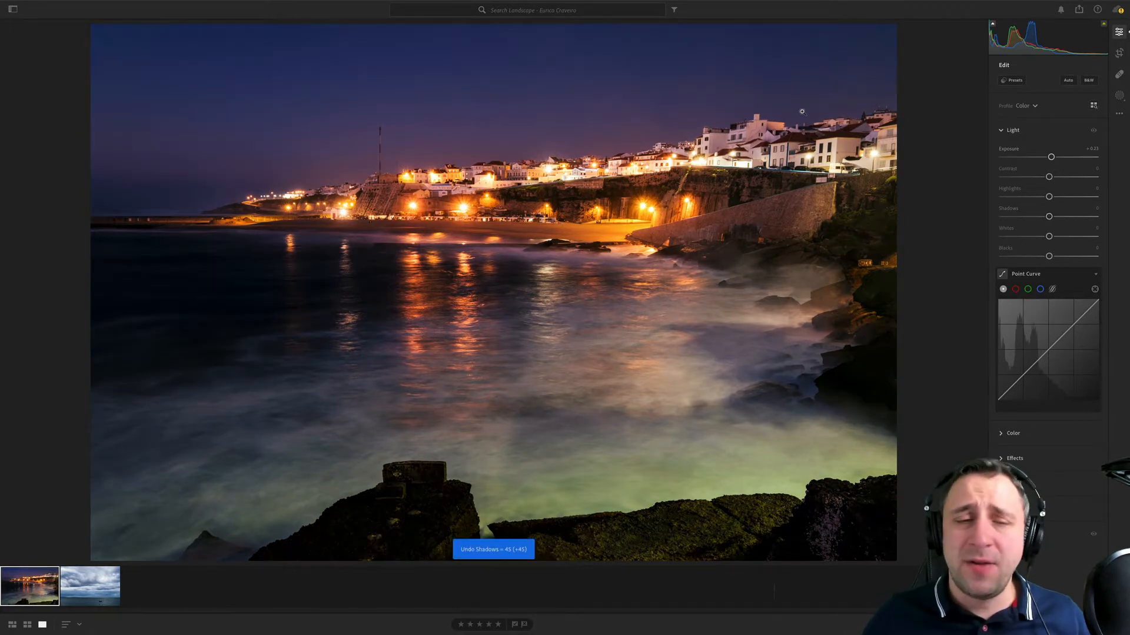
# - Create a brush mask with Shadows at about +54 and paint it over the foreground rocks and the dark water
pyautogui.click(1119, 95)
pyautogui.click(1035, 124)
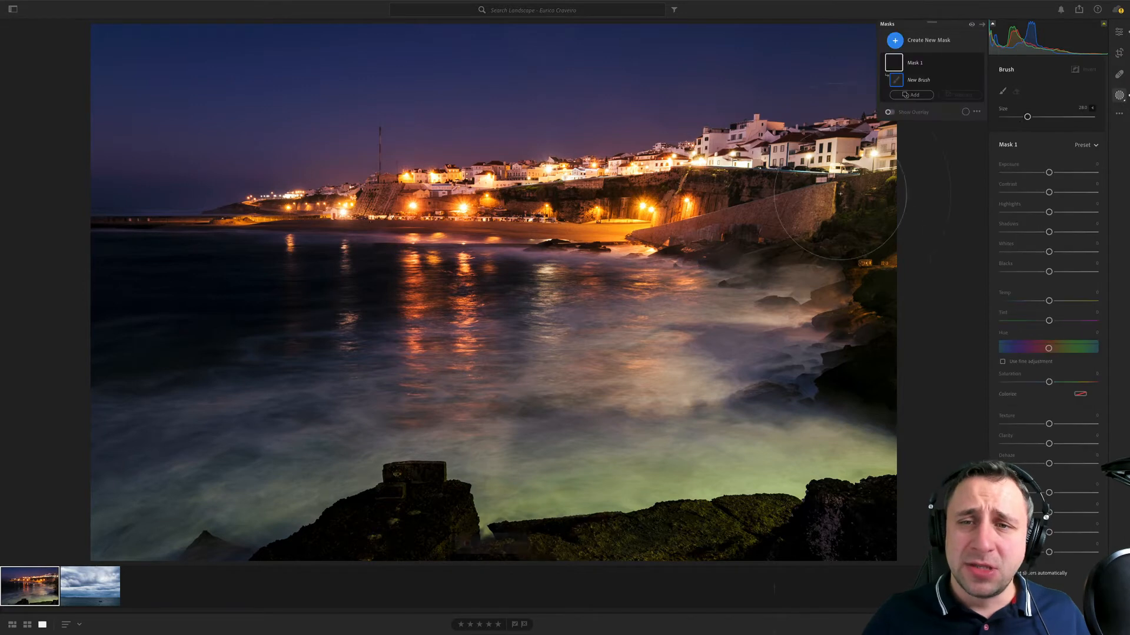
pyautogui.press('[')
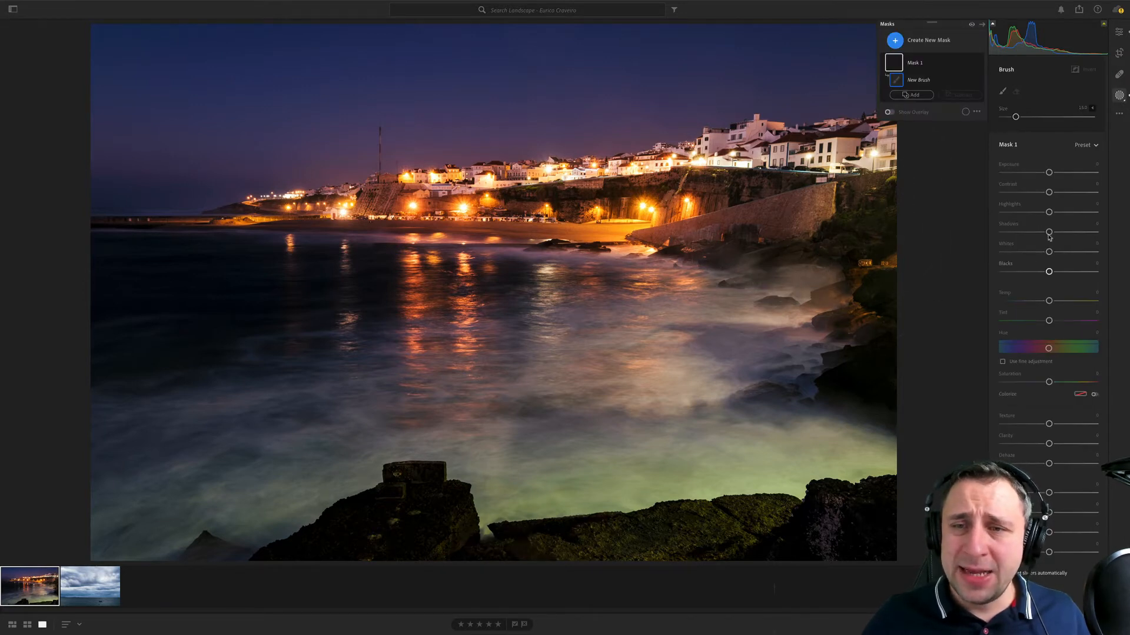
pyautogui.moveTo(1064, 232); pyautogui.dragTo(1075, 233)
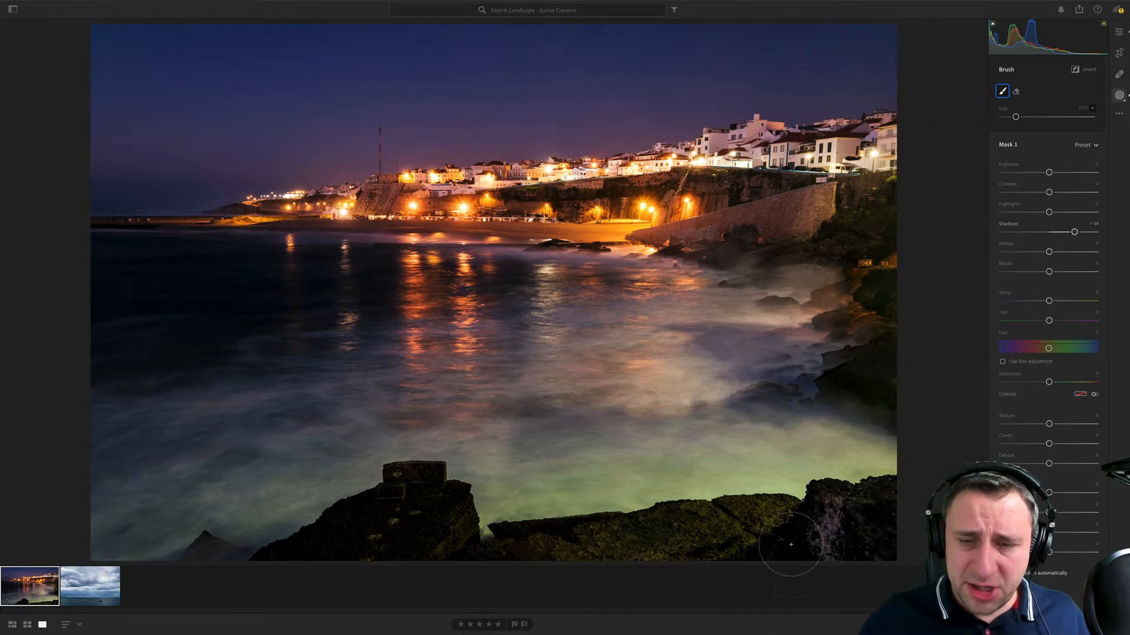
pyautogui.moveTo(325, 543)
pyautogui.mouseDown()
pyautogui.moveTo(337, 528)
pyautogui.moveTo(373, 522)
pyautogui.mouseUp()
pyautogui.press(']')
pyautogui.press(']')
pyautogui.press(']')
pyautogui.moveTo(490, 294)
pyautogui.mouseDown()
pyautogui.moveTo(143, 292)
pyautogui.moveTo(0, 365)
pyautogui.moveTo(262, 287)
pyautogui.moveTo(1, 300)
pyautogui.mouseUp()
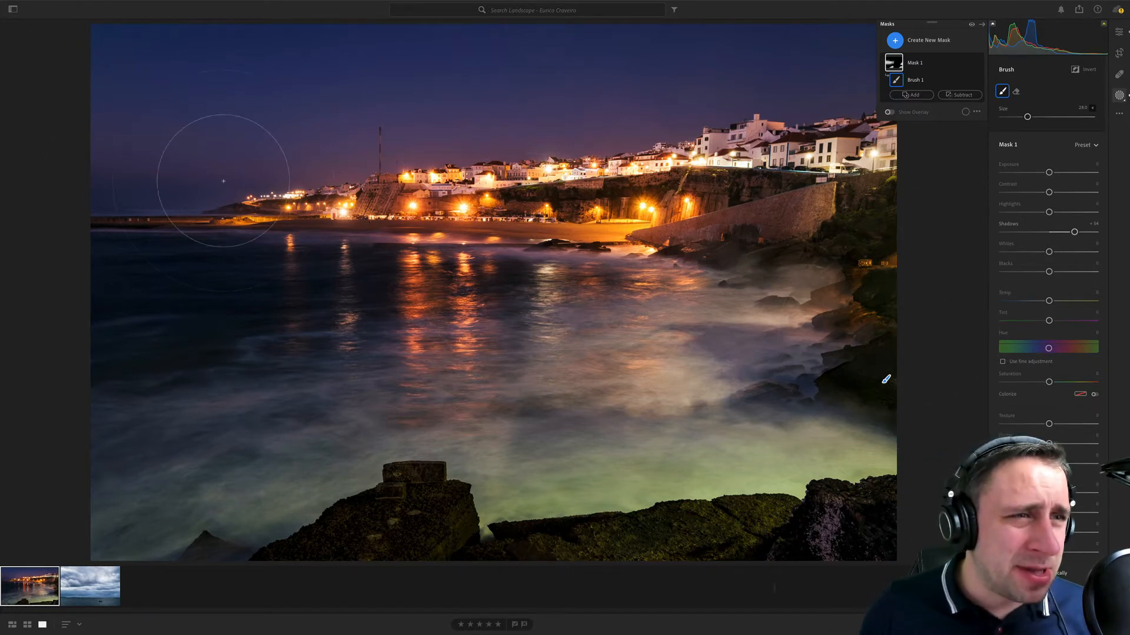
# - Inspect the sky for spots and turn on Visualize Spots for the Healing Brush
pyautogui.click(701, 53)
pyautogui.click(736, 56)
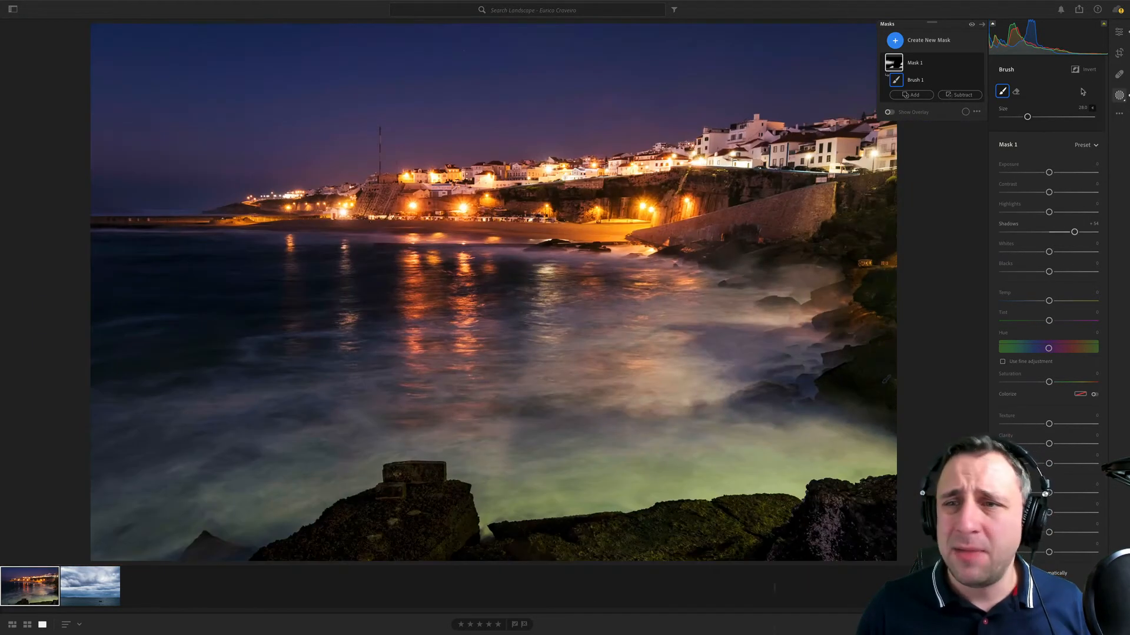
pyautogui.click(1119, 74)
pyautogui.click(1023, 164)
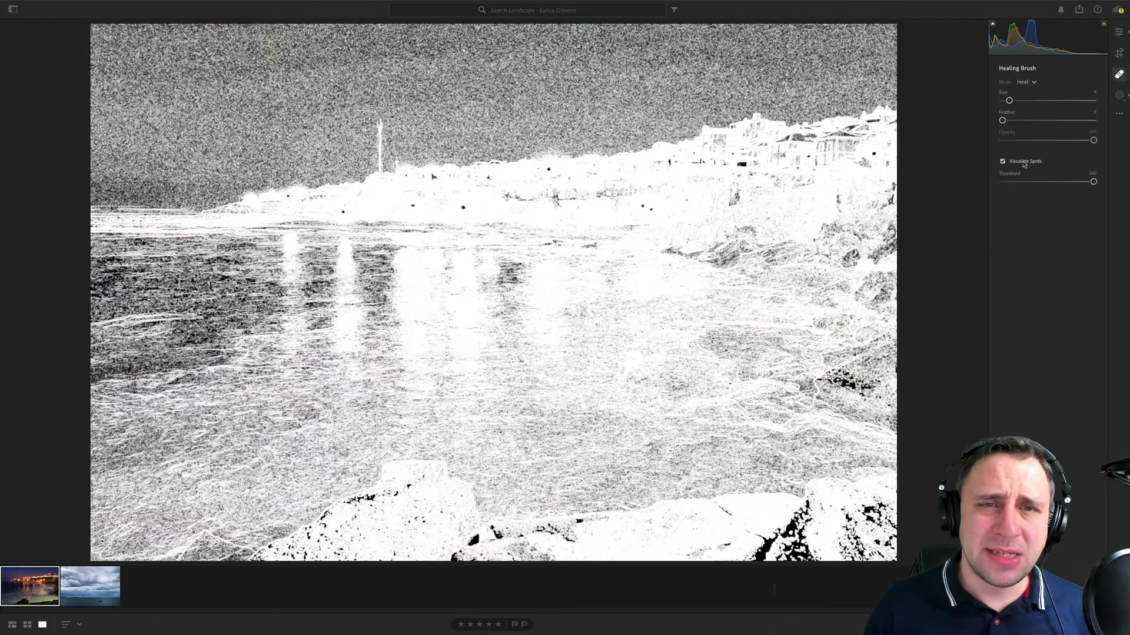
# - Check the night sky with a spot threshold of about 95, turn off Visualize Spots and heal a spot in the upper sky
pyautogui.click(1060, 182)
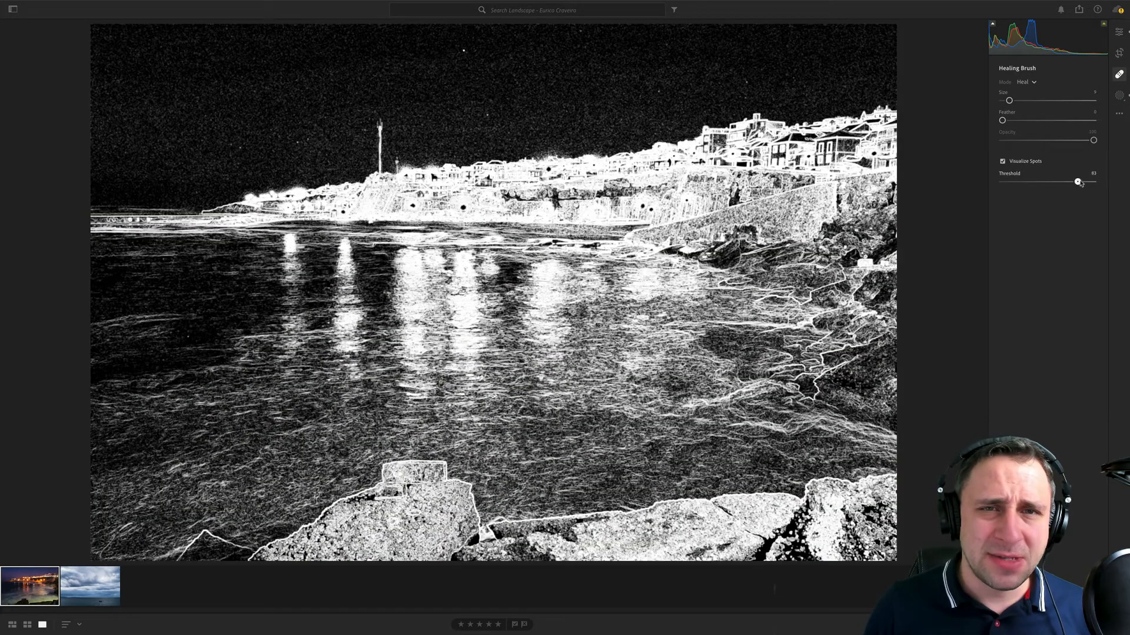
pyautogui.moveTo(1079, 184); pyautogui.dragTo(1088, 182)
pyautogui.click(1016, 164)
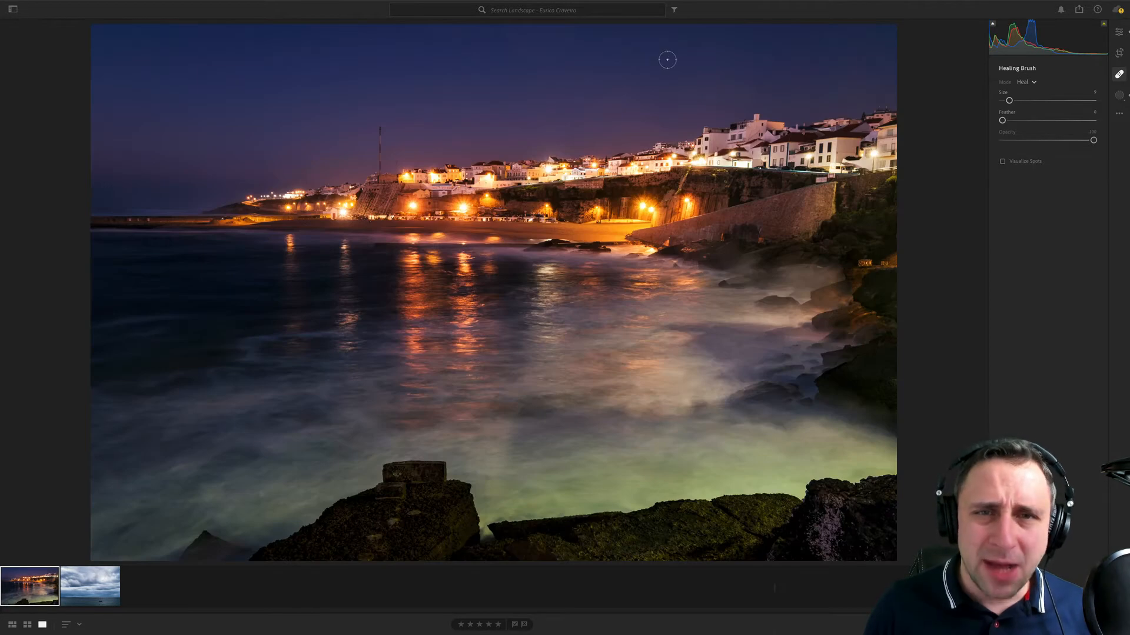
pyautogui.click(696, 46)
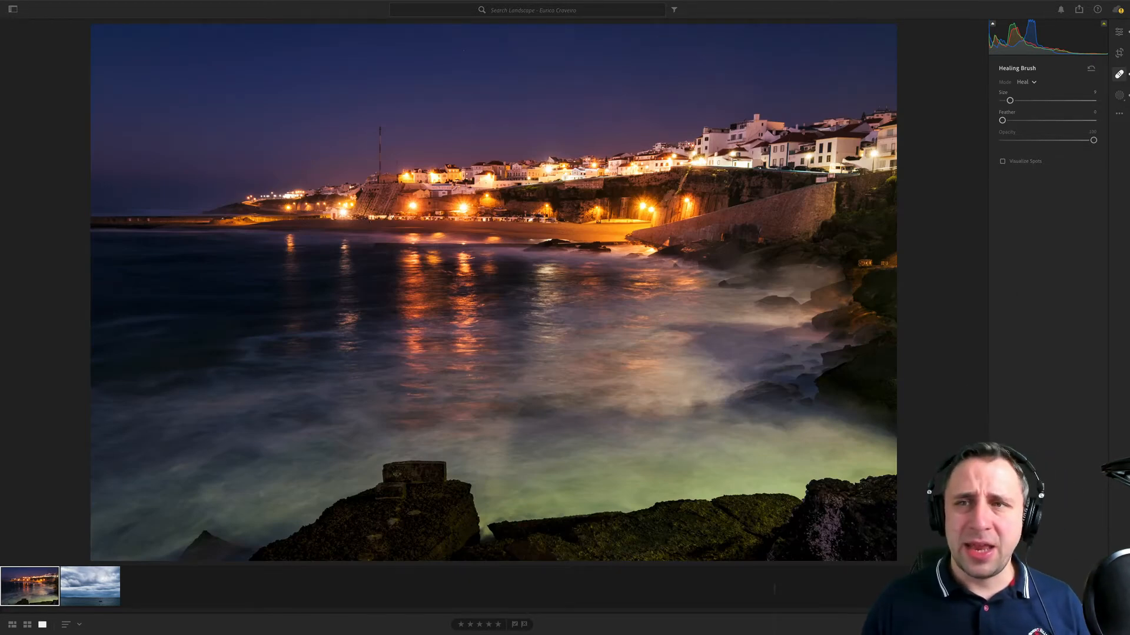
pyautogui.click(1118, 33)
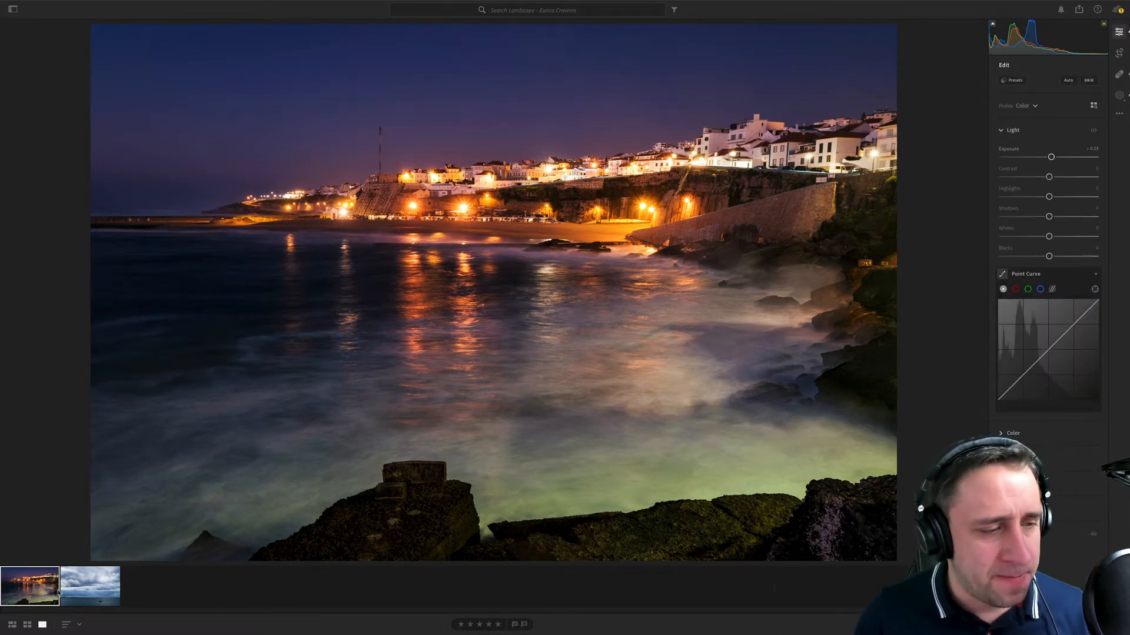
# - Set the cloudy seascape photo's Exposure to about +0.14 and Vignette to about -23
pyautogui.click(76, 591)
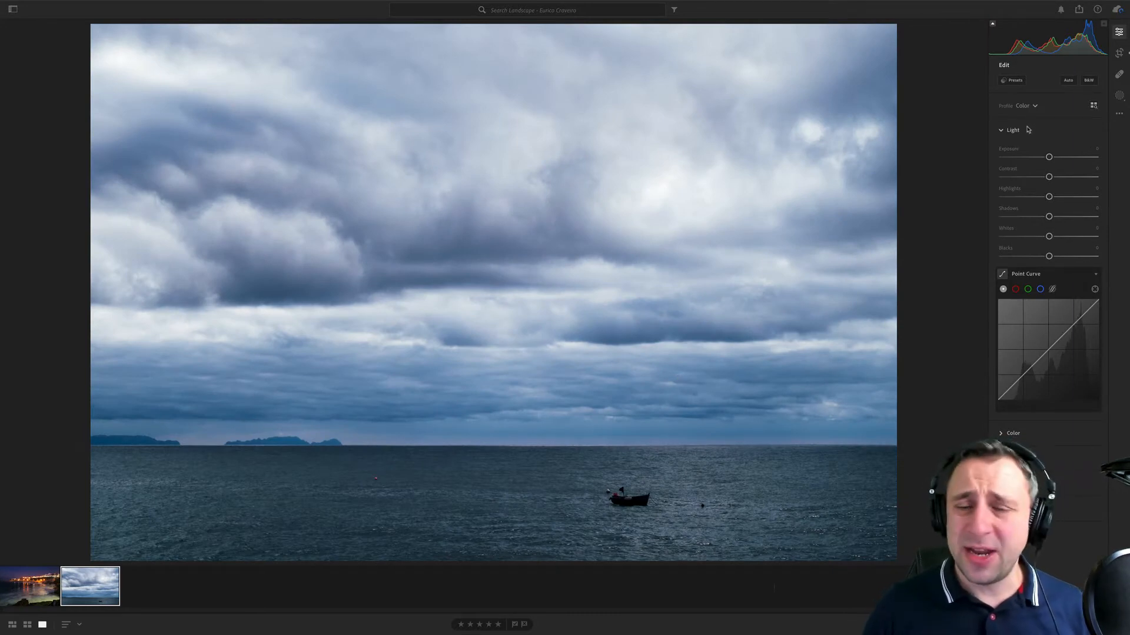
pyautogui.moveTo(1048, 157); pyautogui.dragTo(1050, 157)
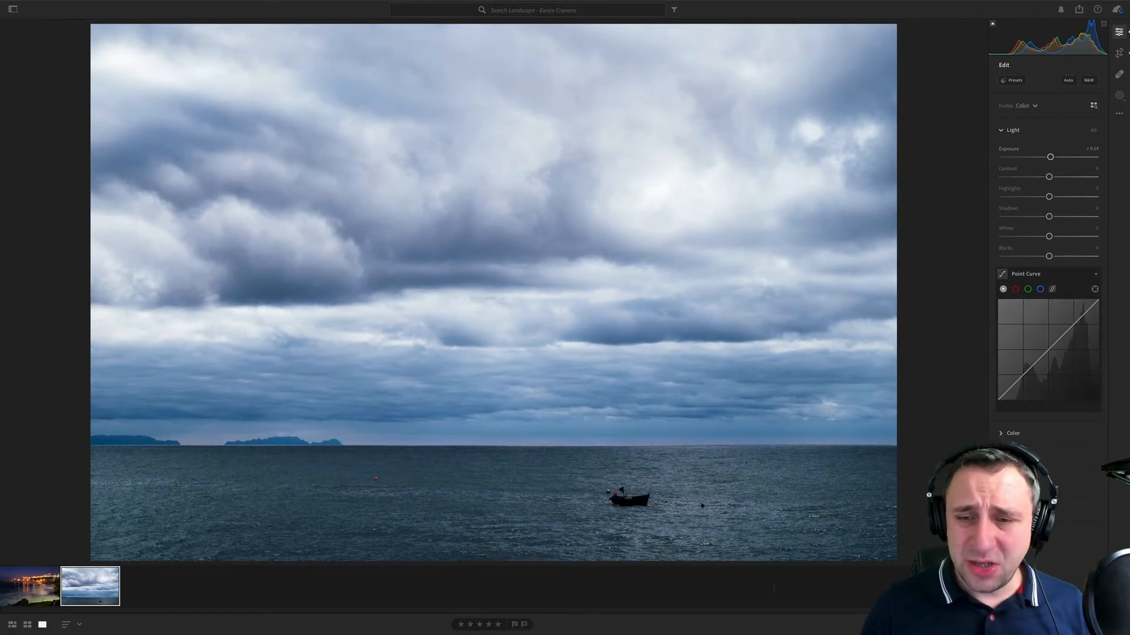
pyautogui.click(1012, 130)
pyautogui.click(1014, 180)
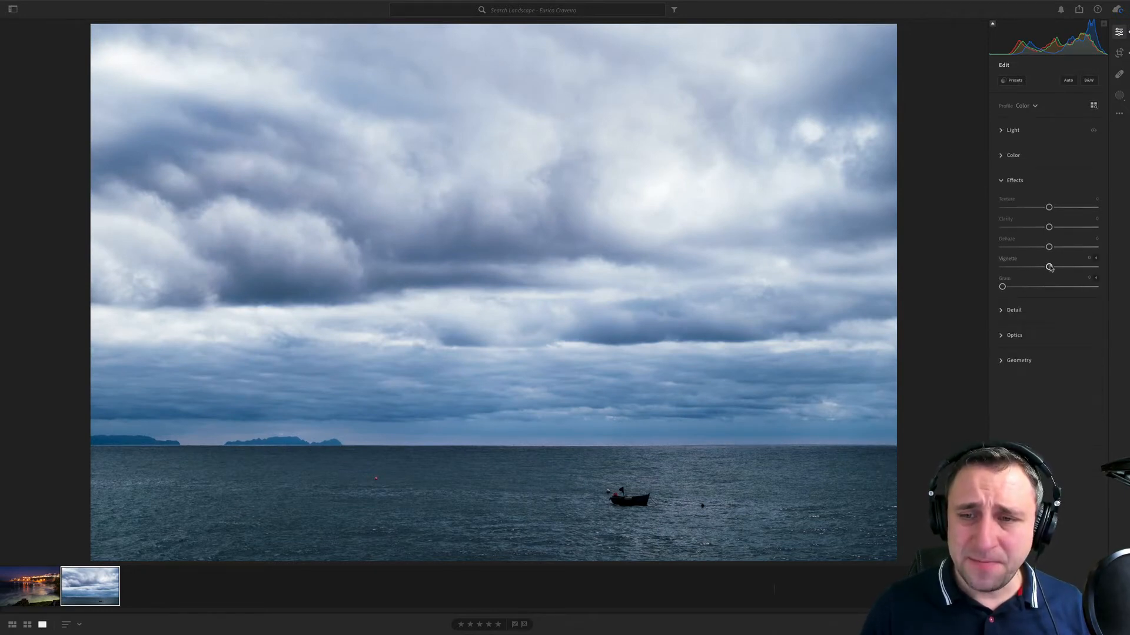
pyautogui.moveTo(1048, 267); pyautogui.dragTo(1036, 267)
pyautogui.moveTo(818, 632)
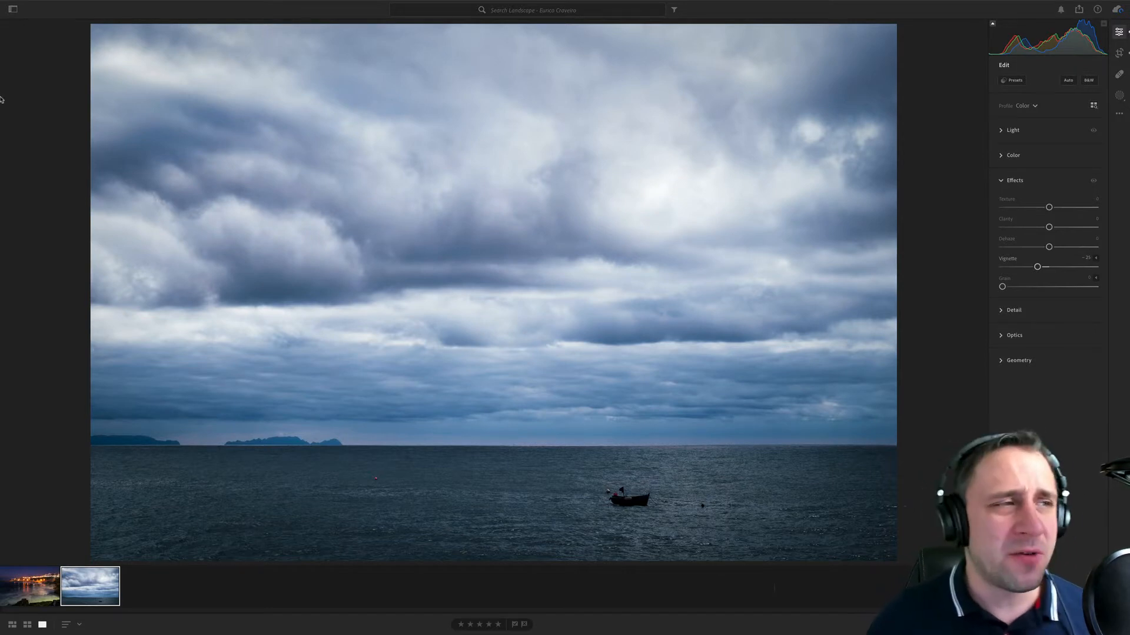
# - Open the next photographer's landscape album and compare its two frosty winter tree photos
pyautogui.click(19, 12)
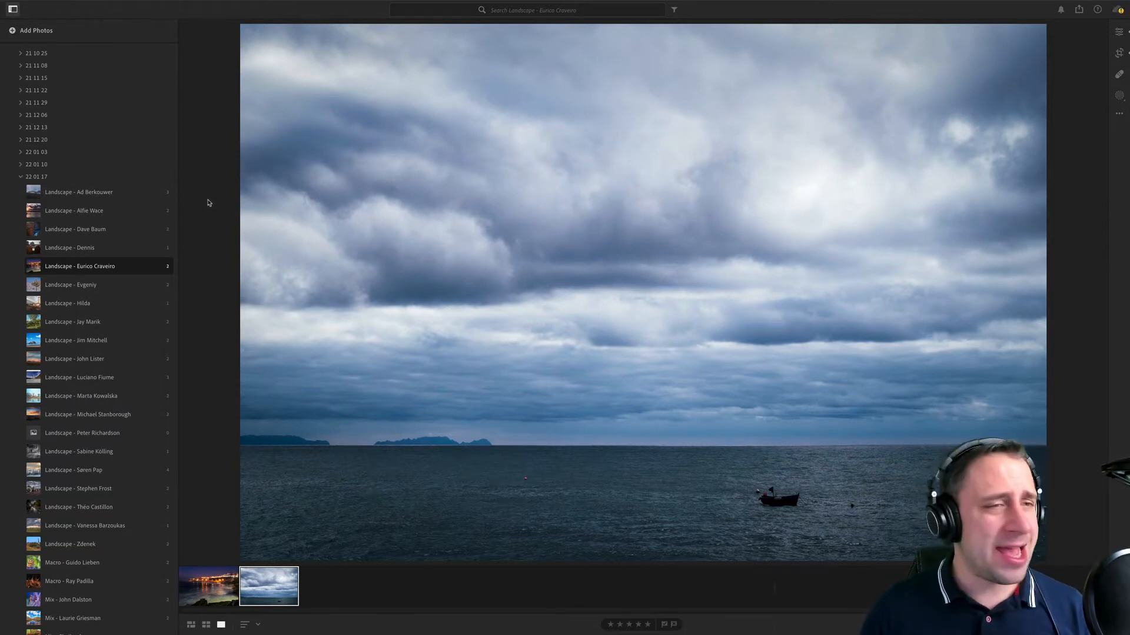
pyautogui.click(116, 286)
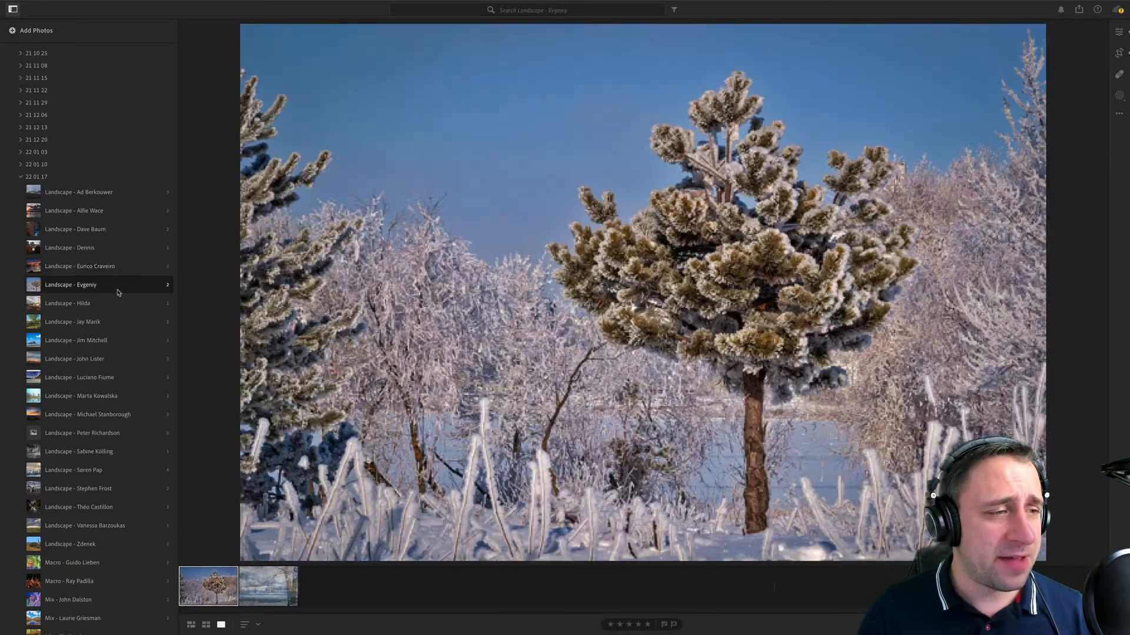
pyautogui.press('Right')
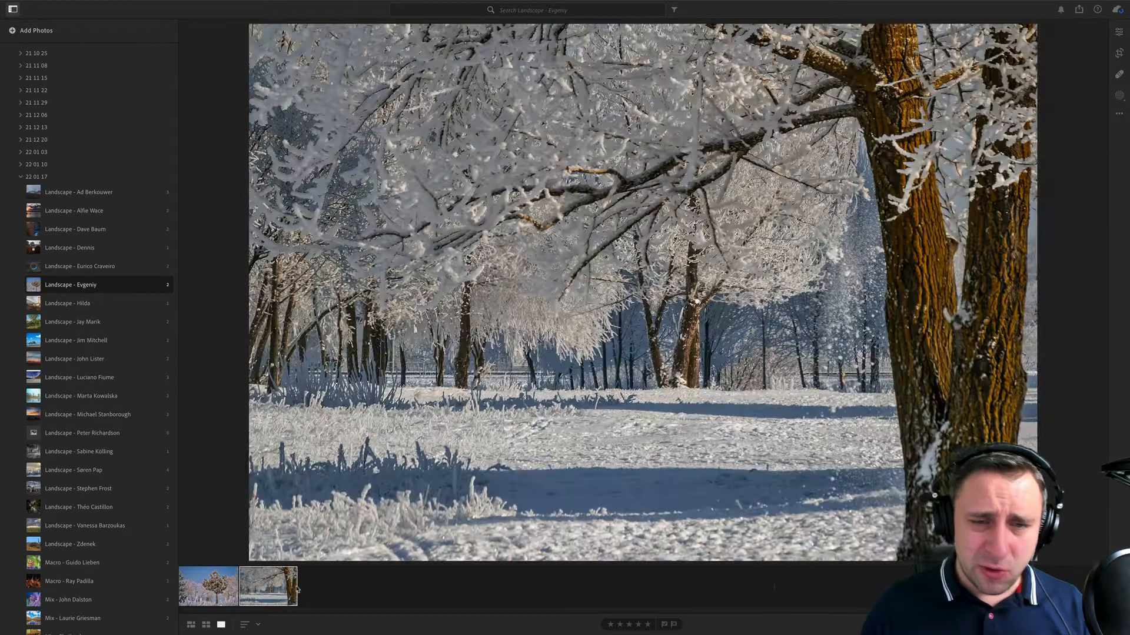
pyautogui.press('Left')
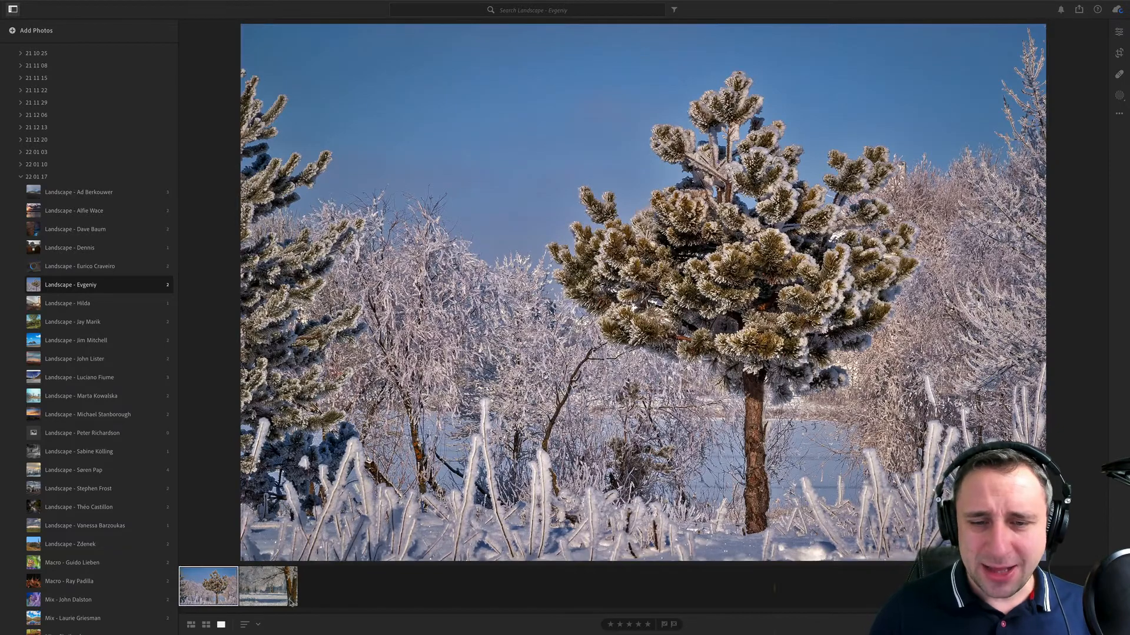
pyautogui.press('Right')
pyautogui.press('Left')
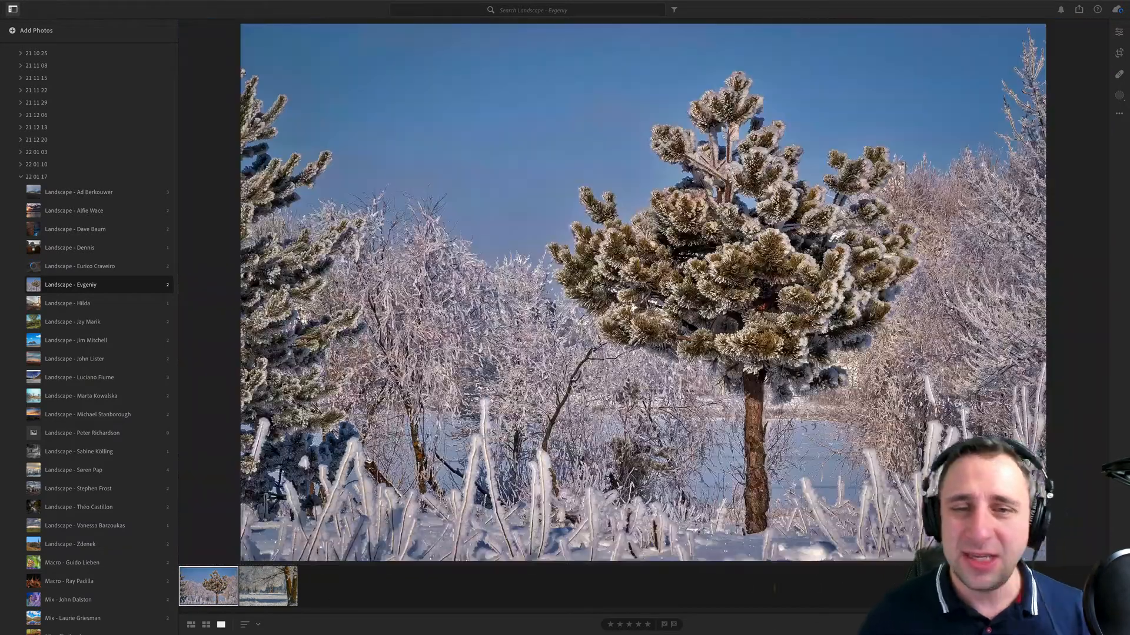
pyautogui.click(1119, 31)
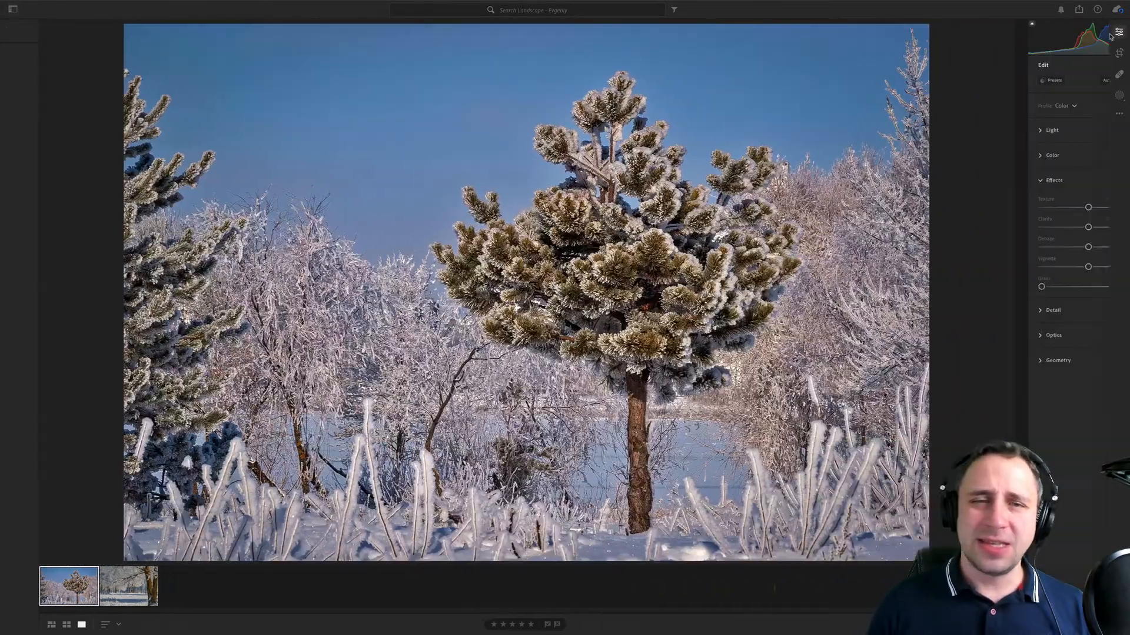
pyautogui.press('Right')
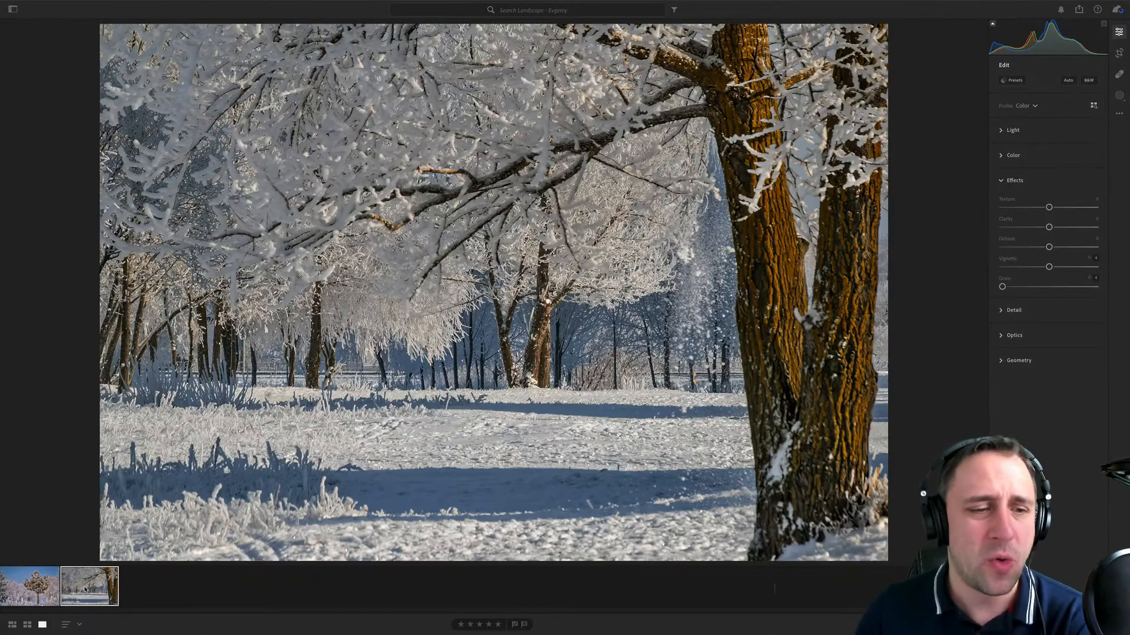
pyautogui.press('Left')
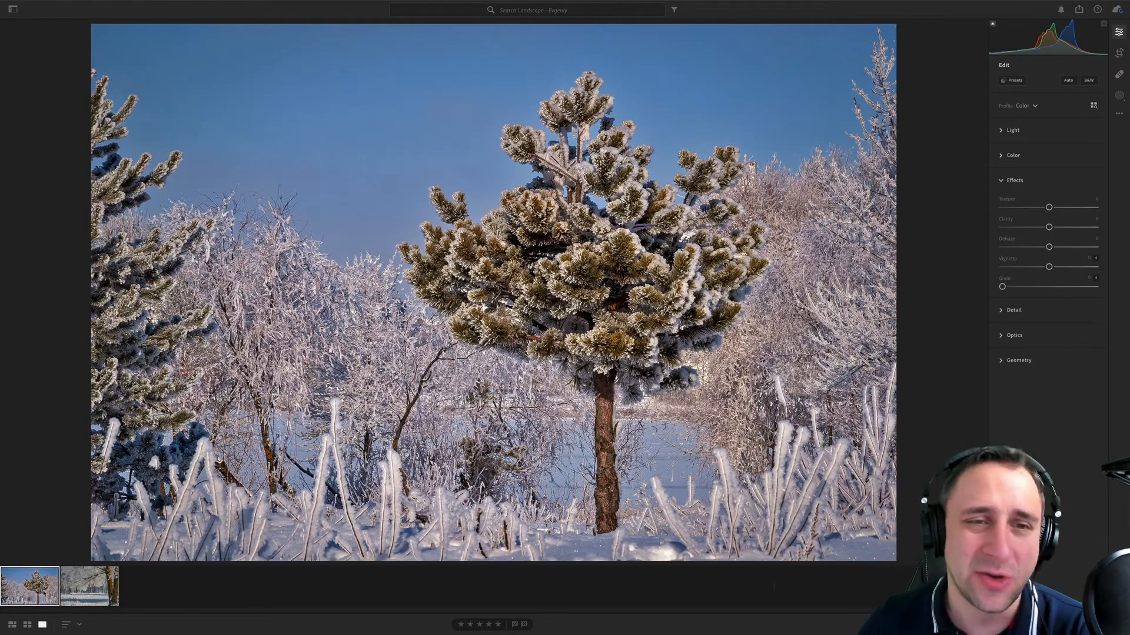
# - Show the photo information and compare the camera and exposure details of both winter photos
pyautogui.press('i')
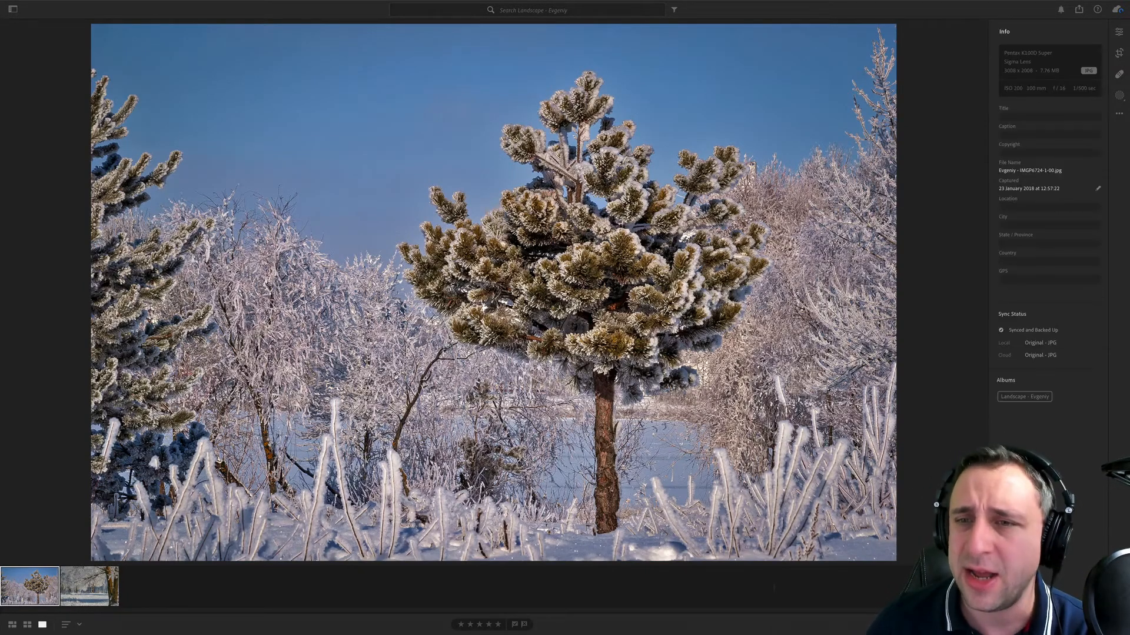
pyautogui.press('Right')
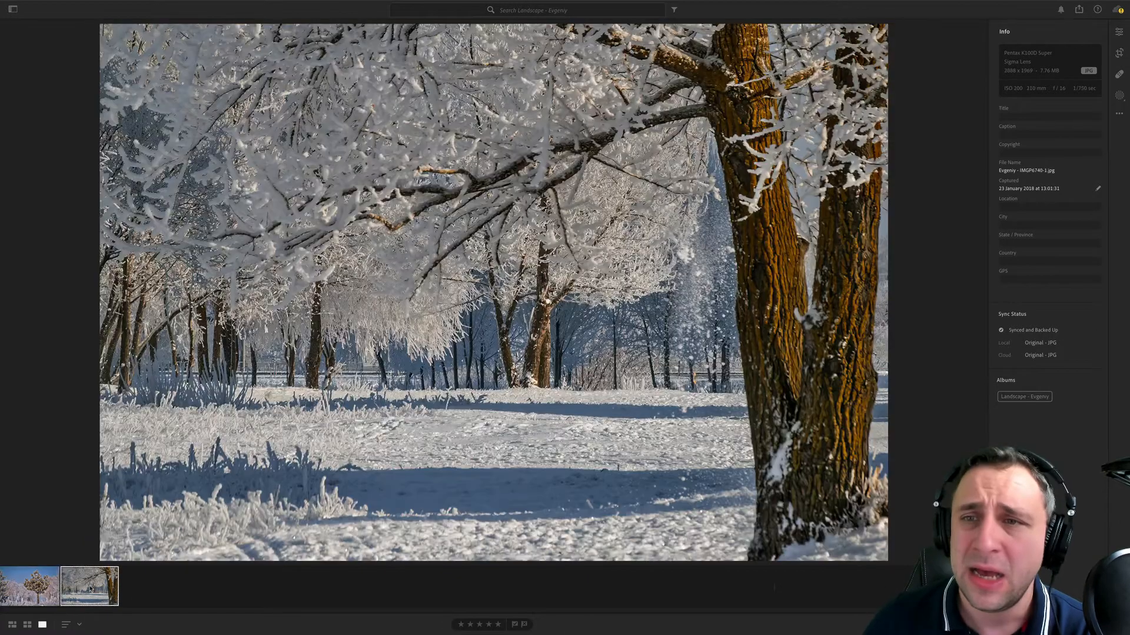
pyautogui.press('Left')
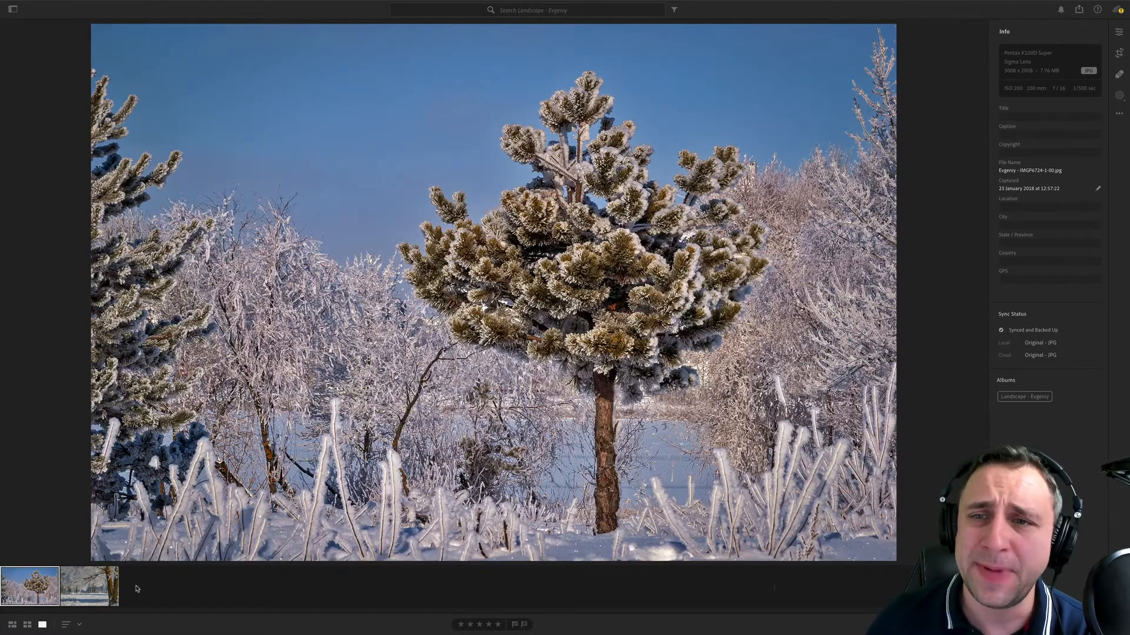
pyautogui.press('Right')
pyautogui.press('Left')
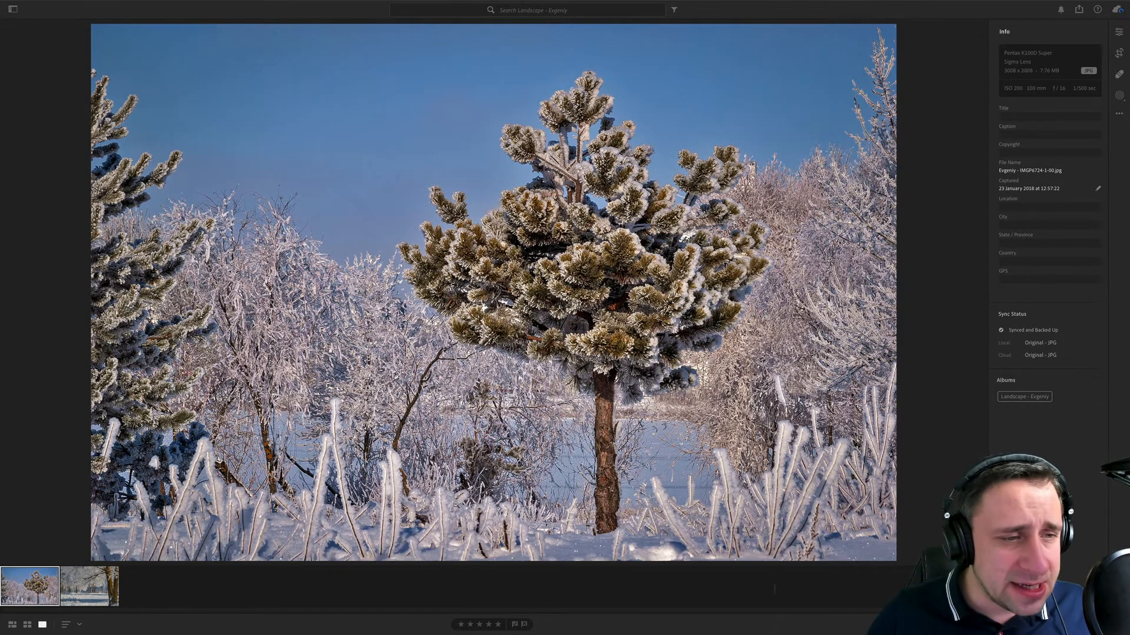
pyautogui.click(100, 594)
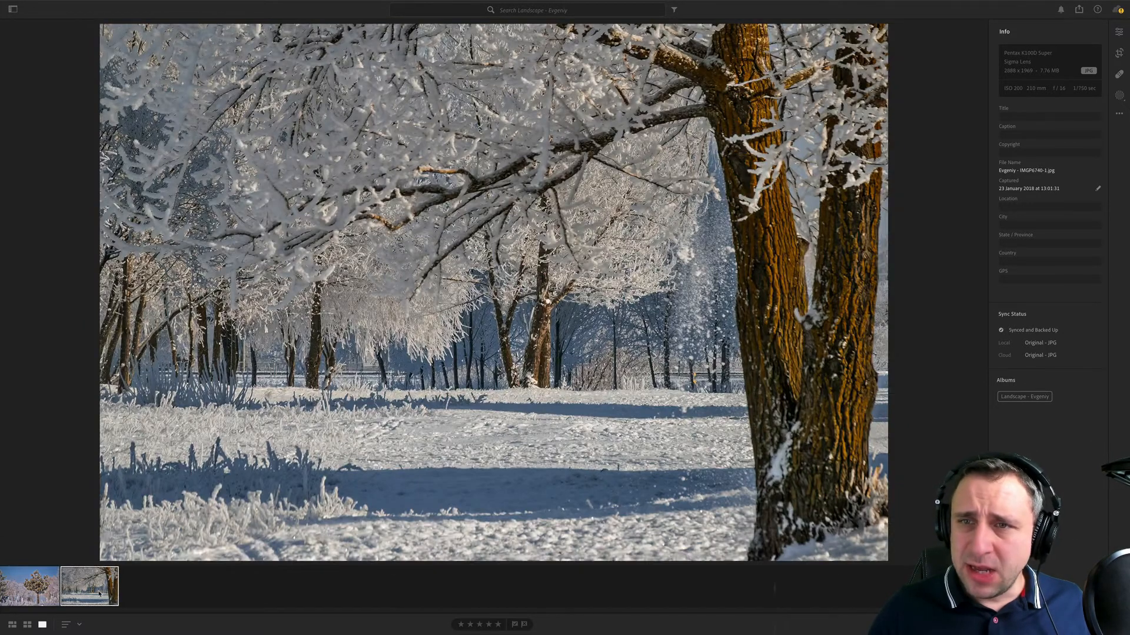
pyautogui.press('Left')
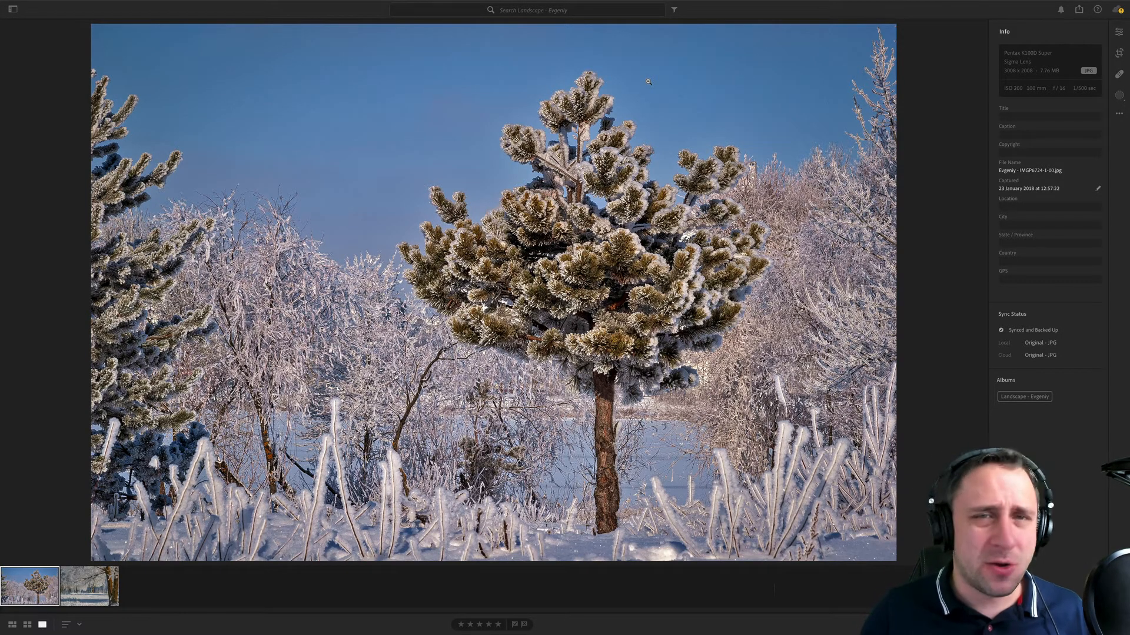
# - Zoom in on the sky around the pine's top and check it for spots with Visualize Spots at threshold 100
pyautogui.click(710, 86)
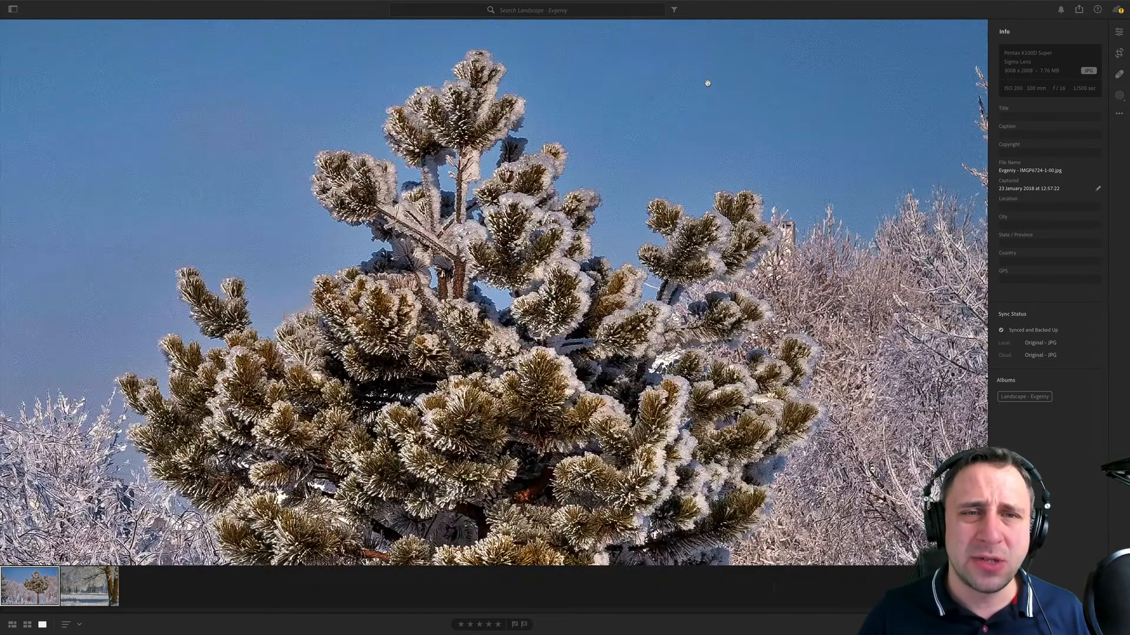
pyautogui.moveTo(708, 83); pyautogui.dragTo(605, 245)
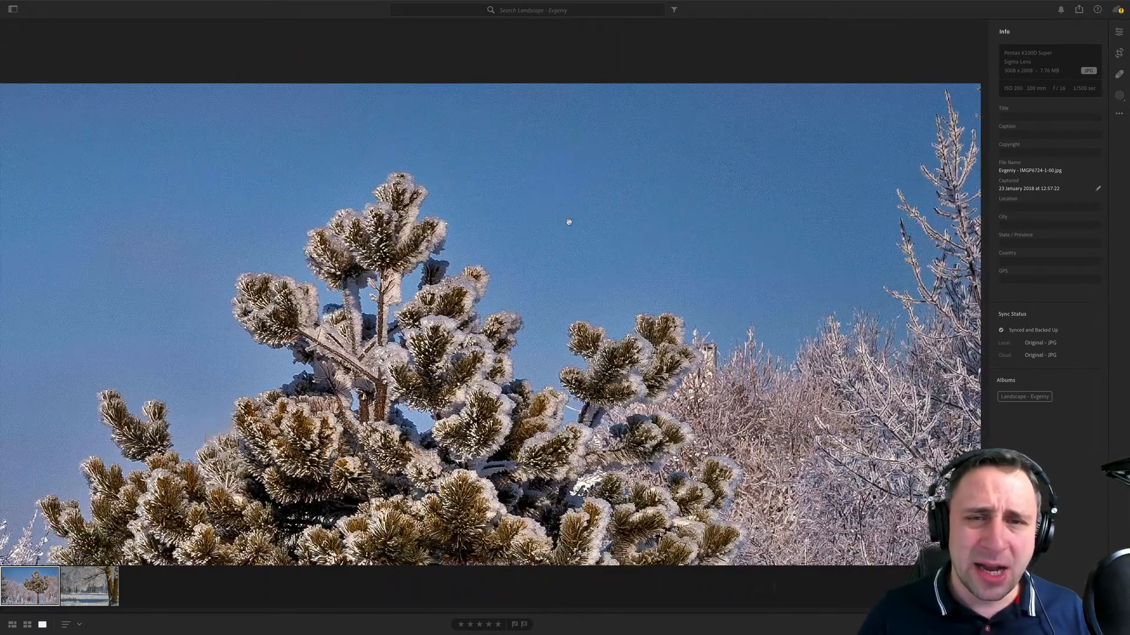
pyautogui.click(1119, 74)
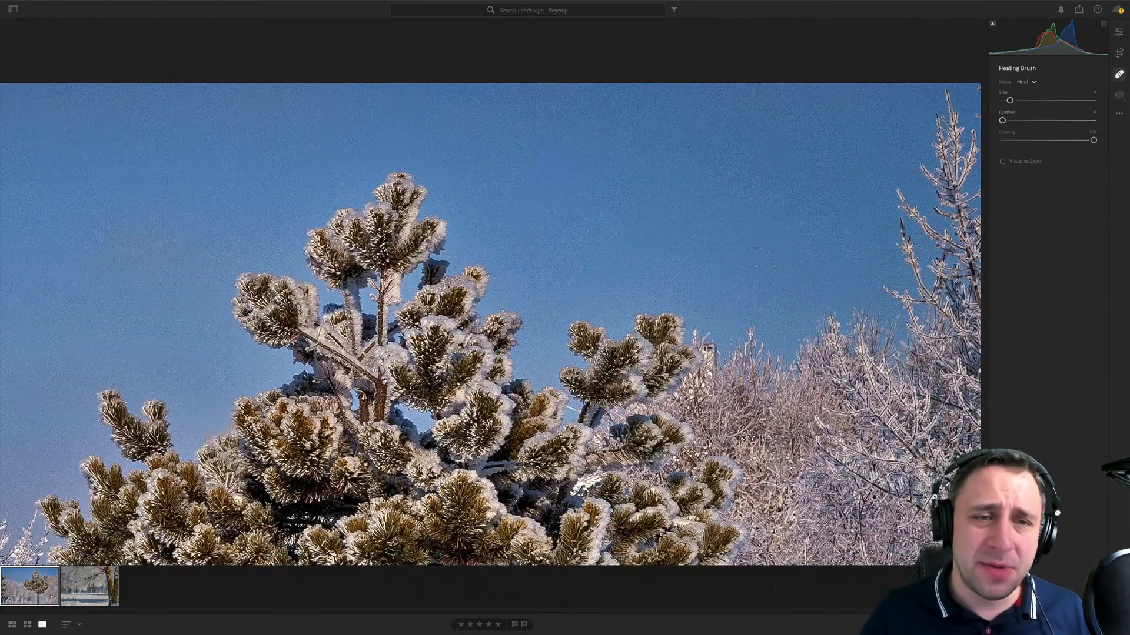
pyautogui.click(1023, 161)
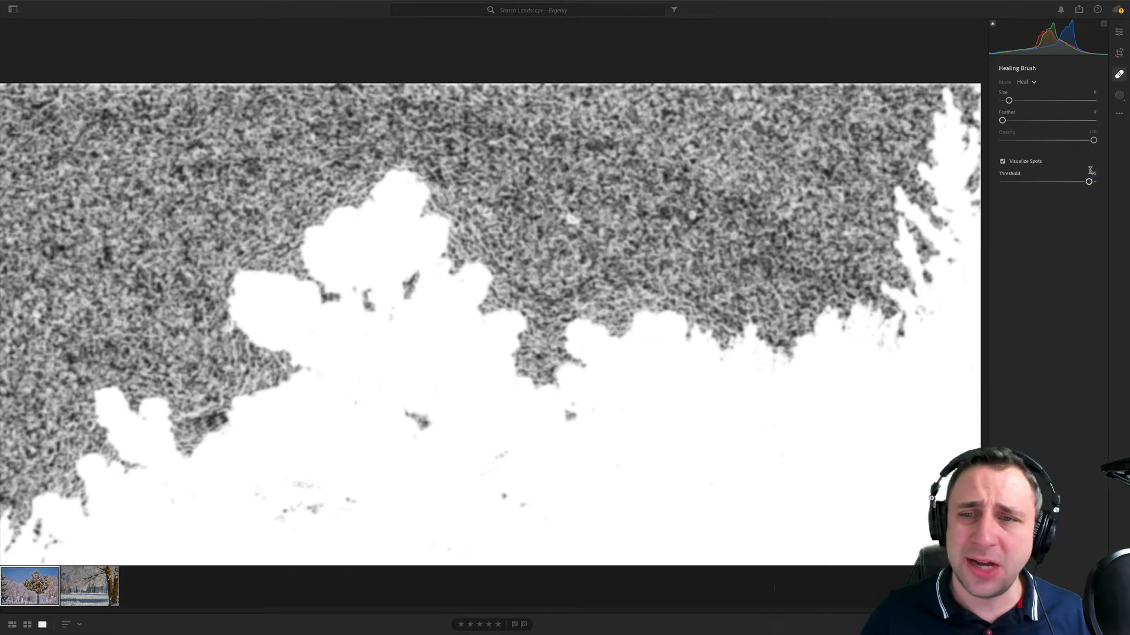
pyautogui.moveTo(1089, 181); pyautogui.dragTo(1094, 181)
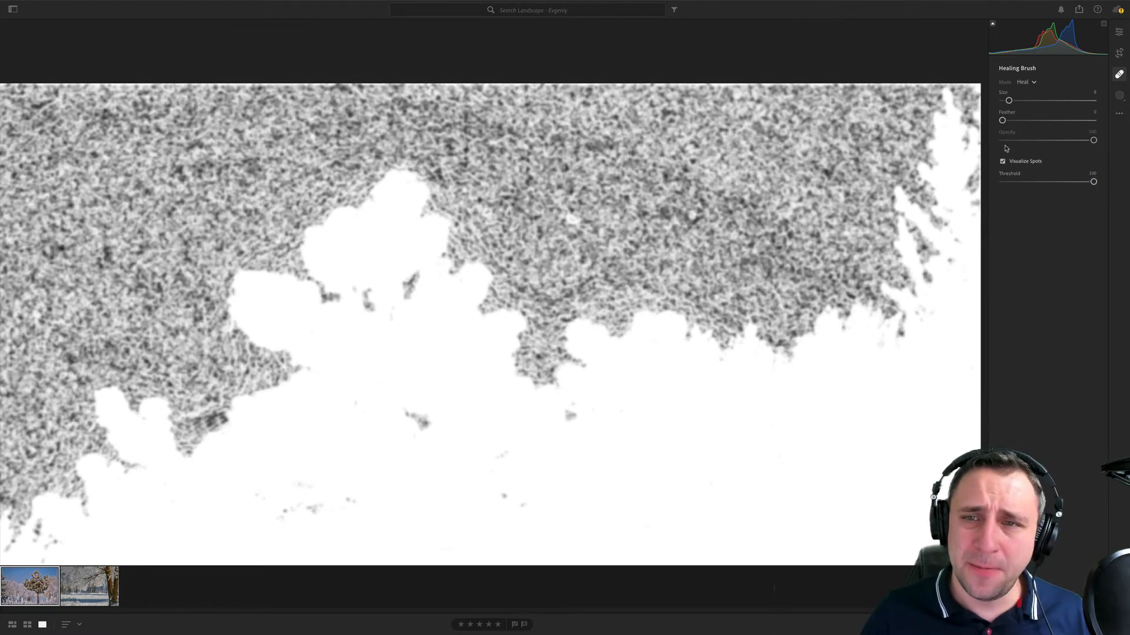
pyautogui.click(1020, 159)
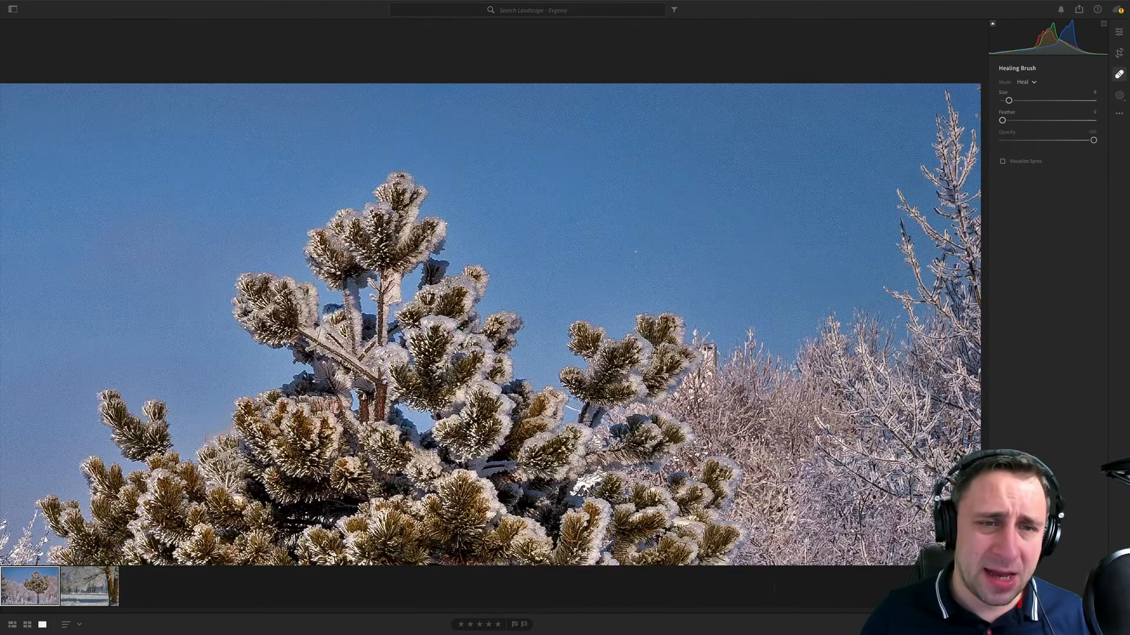
# - Heal the two spots in the blue sky beside the pine's top and return to the full photo with its information shown
pyautogui.click(573, 219)
pyautogui.click(683, 146)
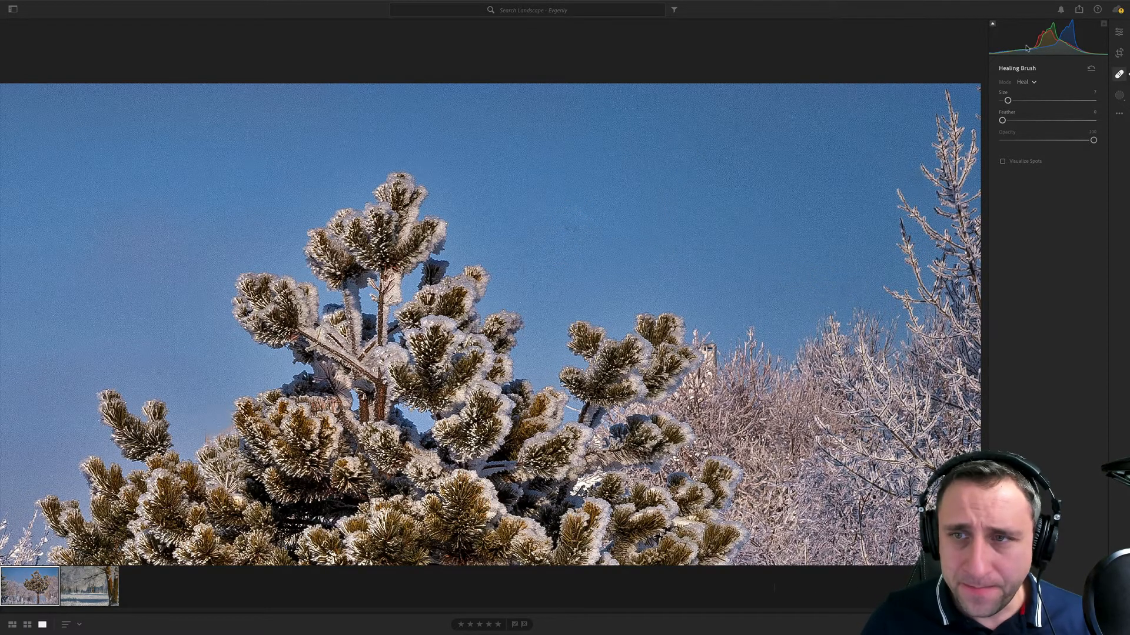
pyautogui.click(1119, 31)
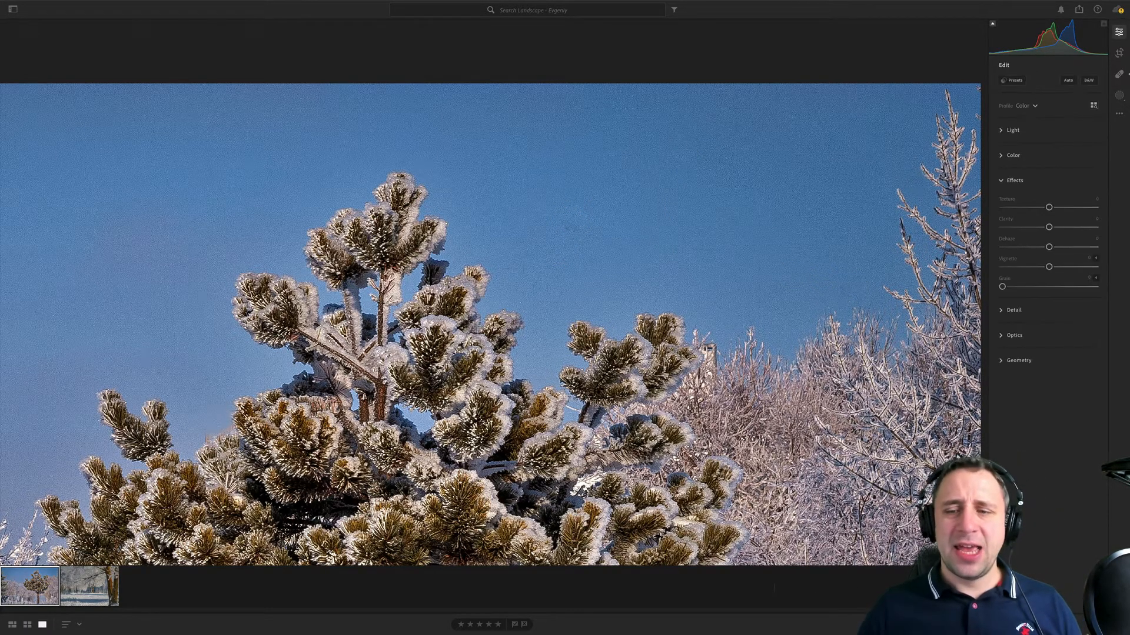
pyautogui.press('i')
pyautogui.click(769, 340)
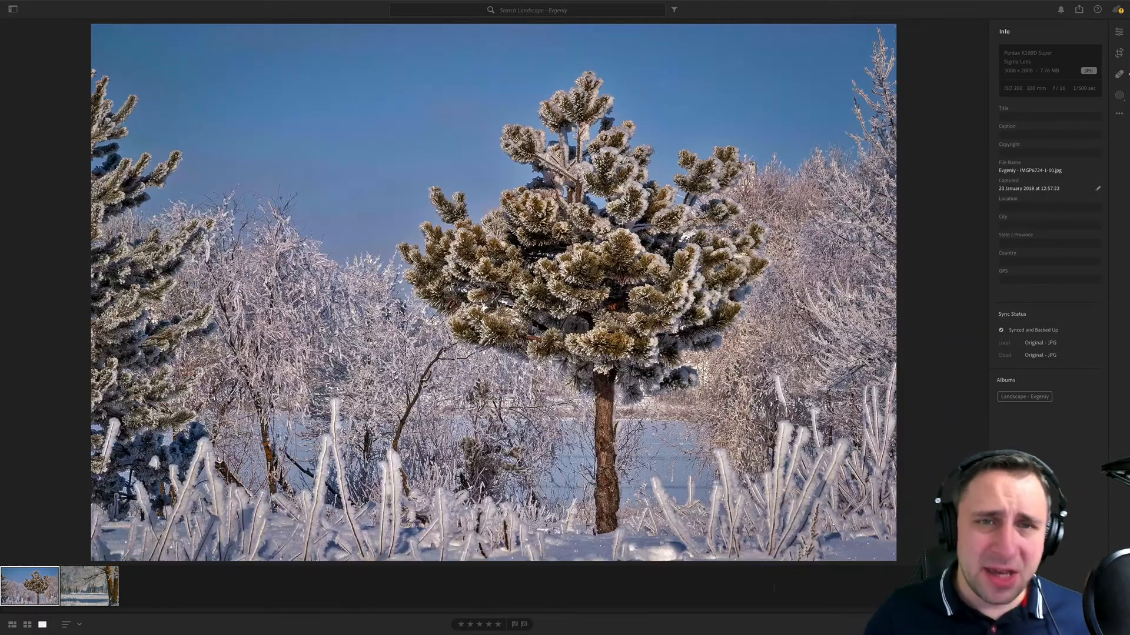
pyautogui.hotkey('ctrl', 'z')
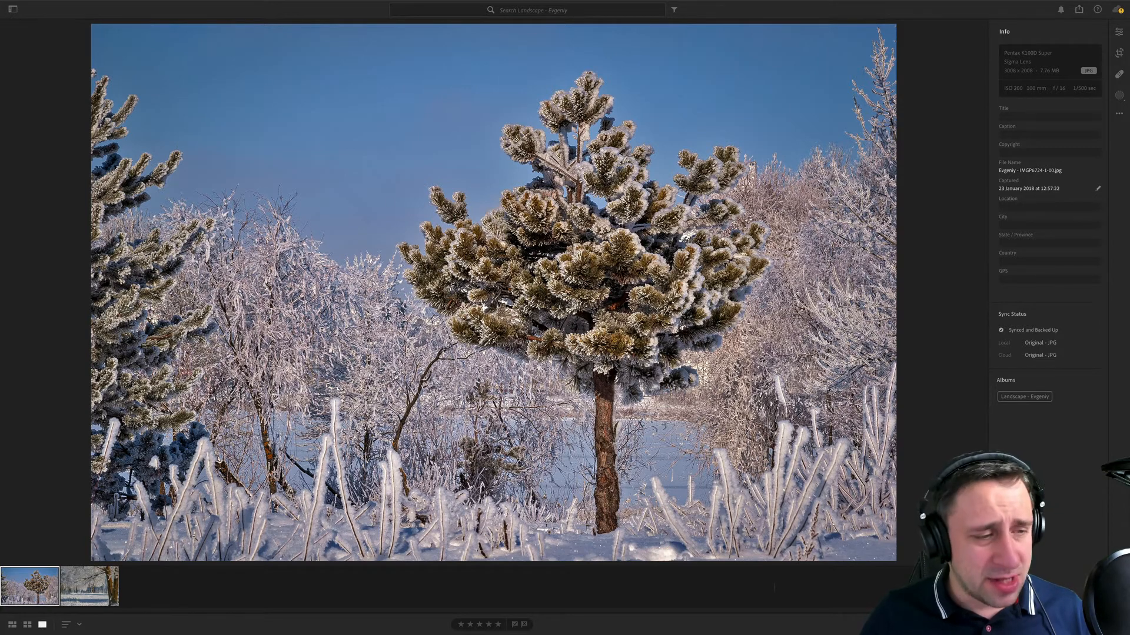
# - Open the second winter photo and examine the falling snow and tree trunks at close zoom
pyautogui.press('Right')
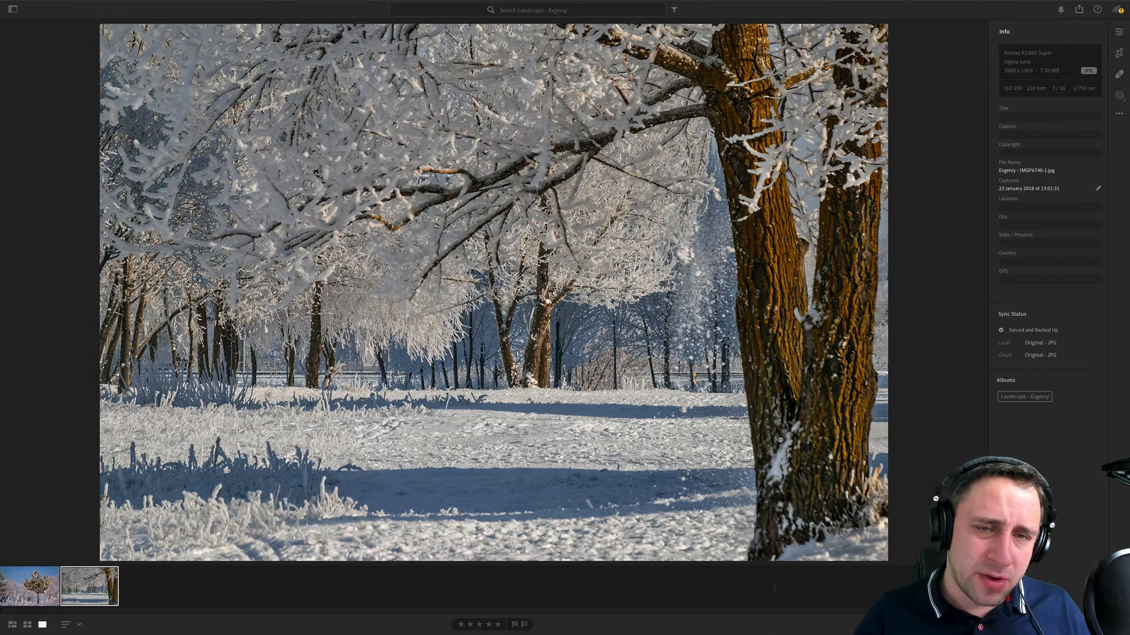
pyautogui.click(789, 299)
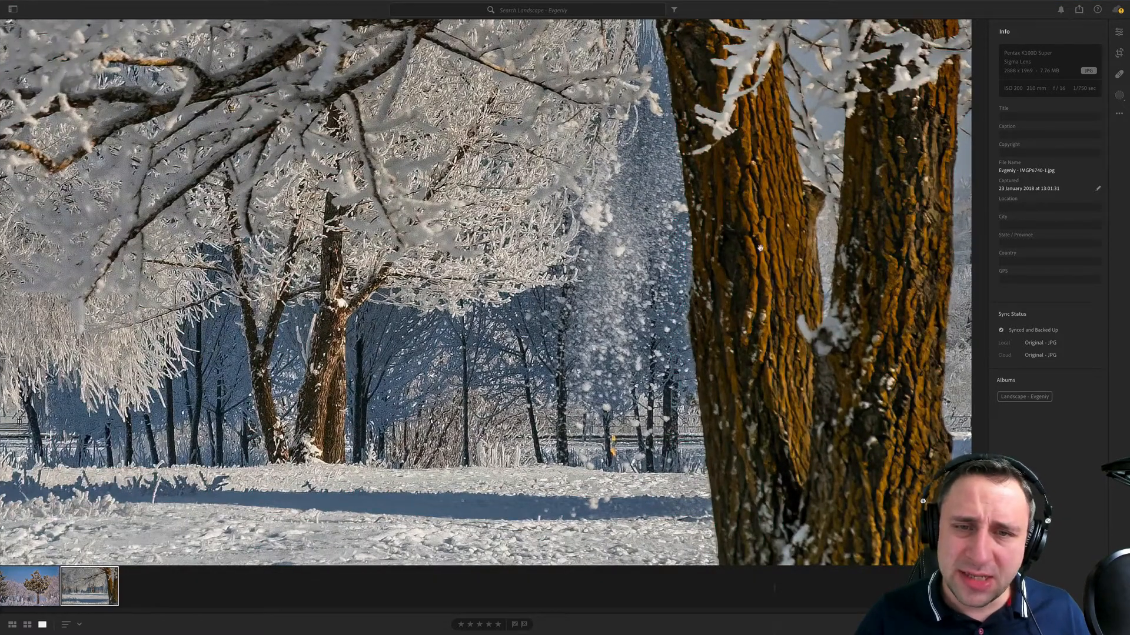
pyautogui.moveTo(724, 225); pyautogui.dragTo(709, 144)
pyautogui.click(708, 144)
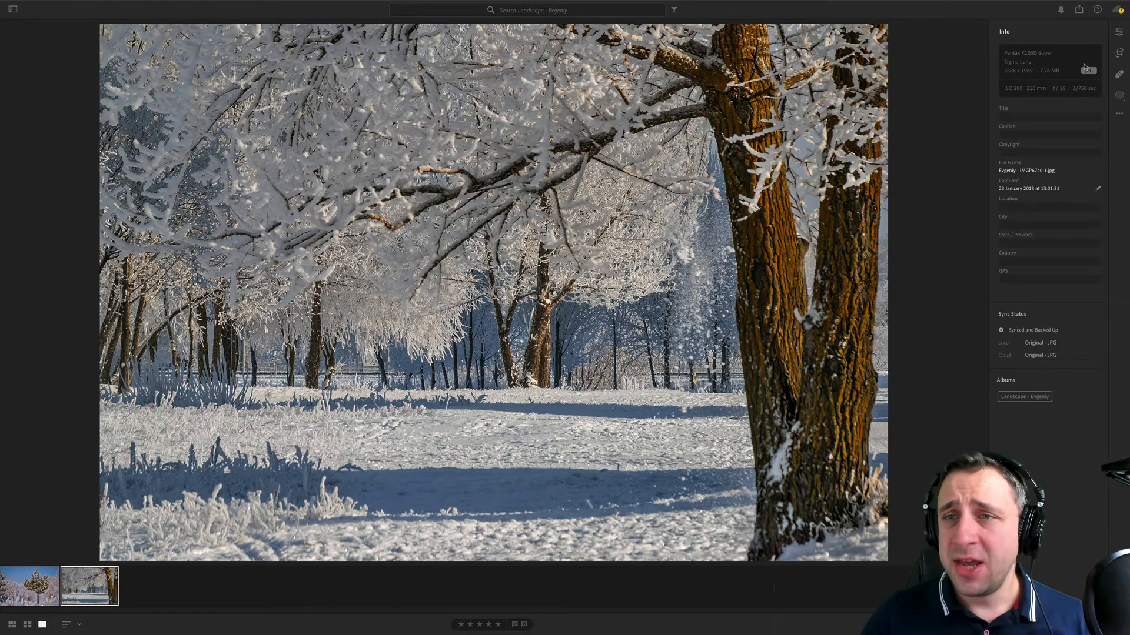
# - Crop the frosted-tree photo tighter, trimming its left and upper edges while keeping the original aspect ratio
pyautogui.click(1119, 53)
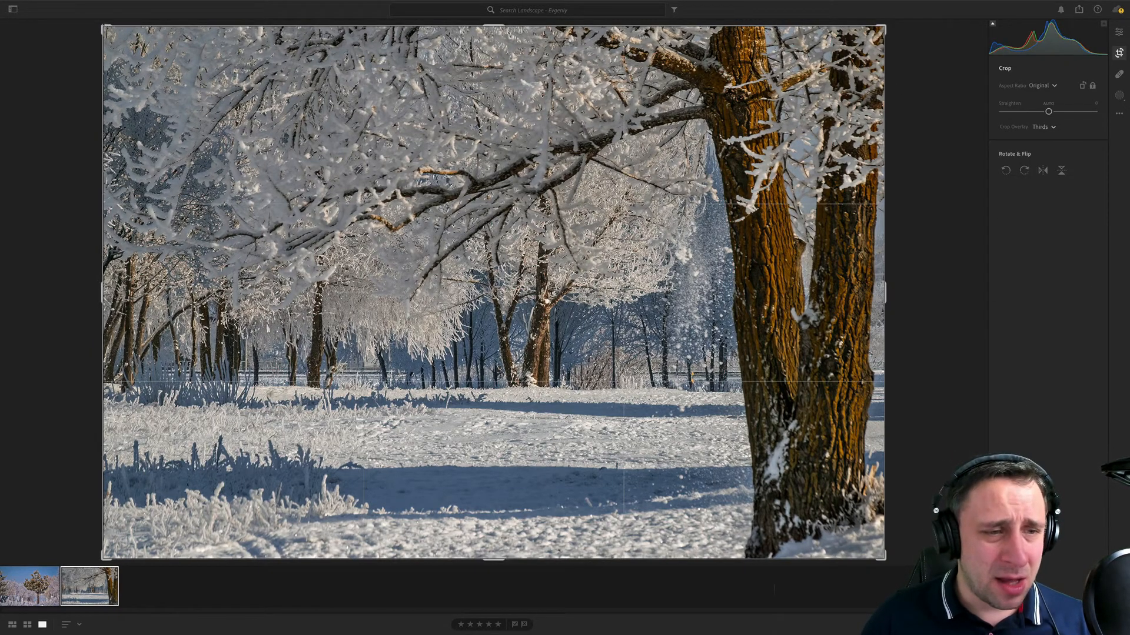
pyautogui.moveTo(103, 27); pyautogui.dragTo(137, 49)
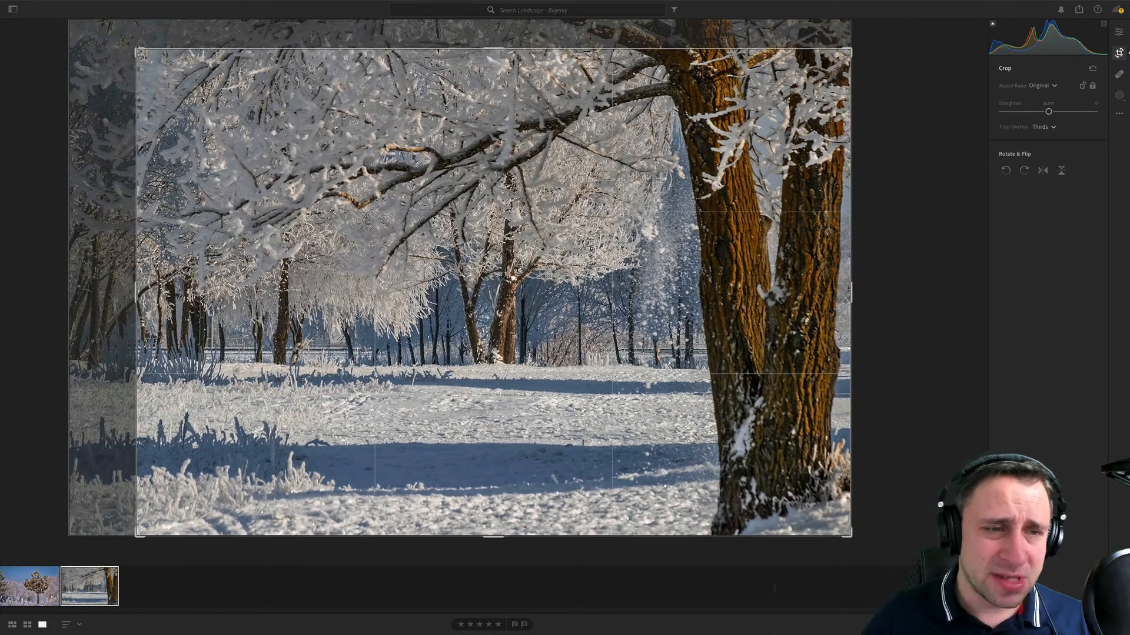
pyautogui.press('Return')
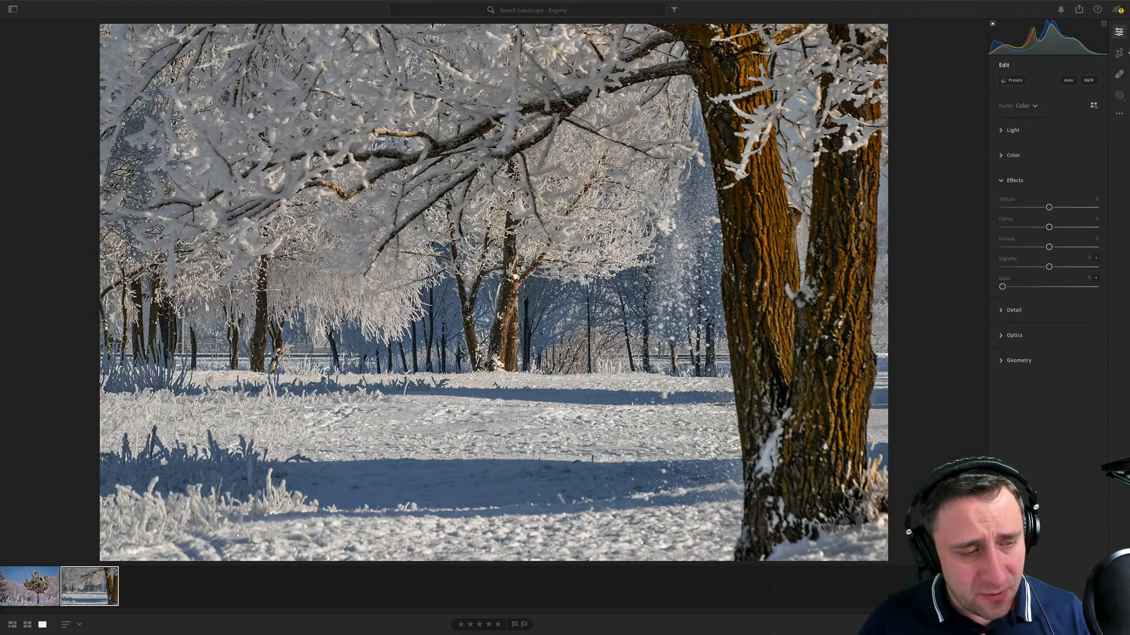
# - Open the pine tree photo and darken its edges with a vignette of about -17
pyautogui.click(32, 585)
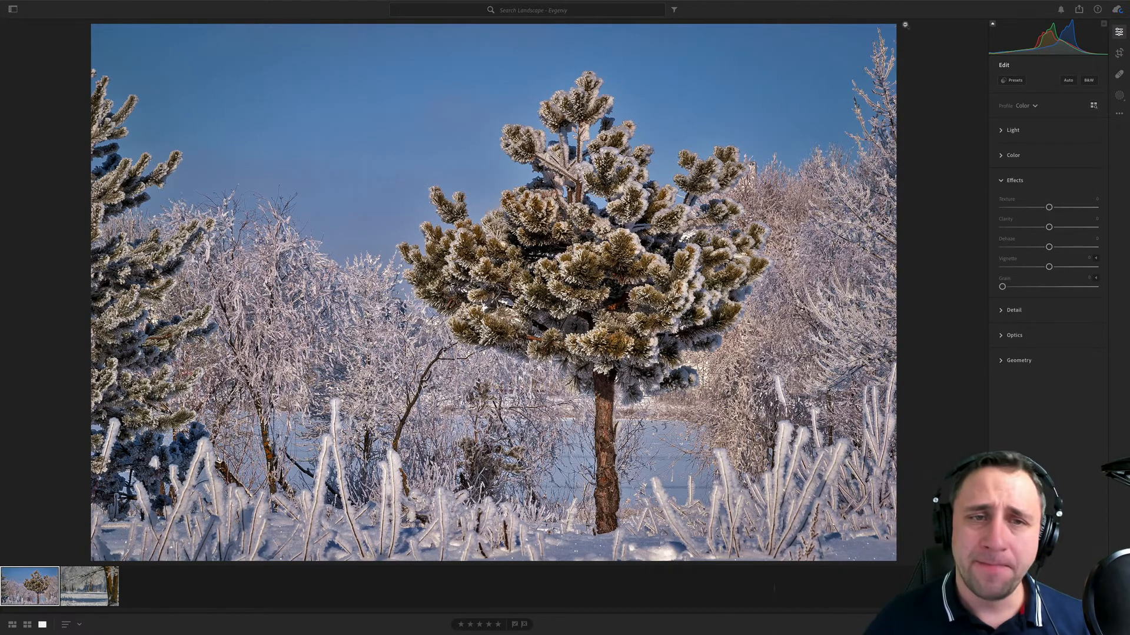
pyautogui.click(1119, 53)
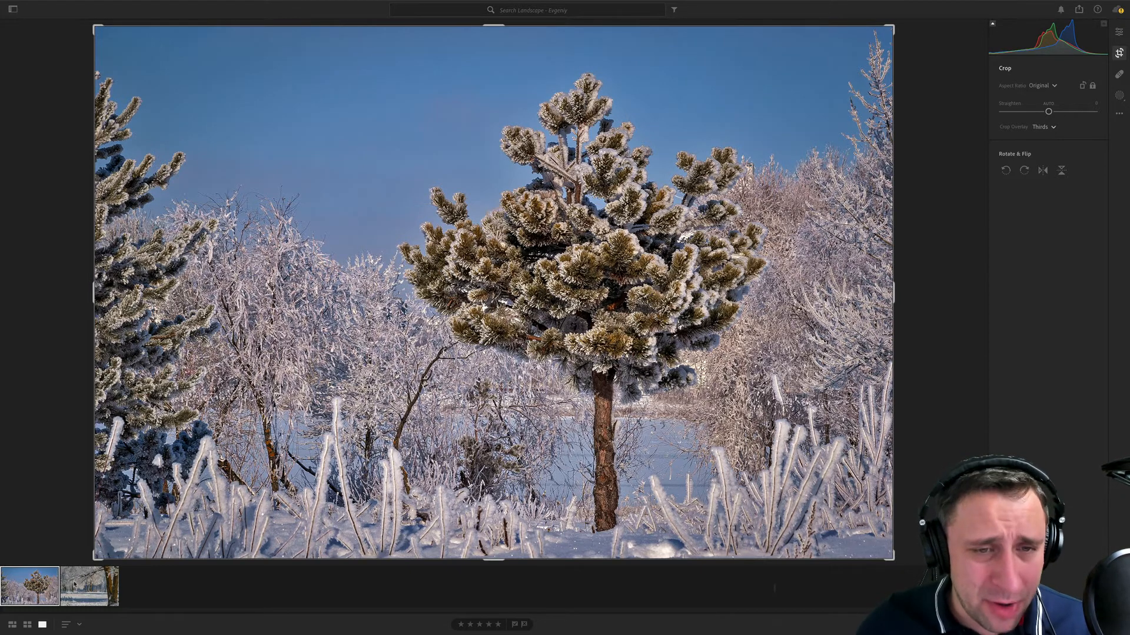
pyautogui.click(1119, 32)
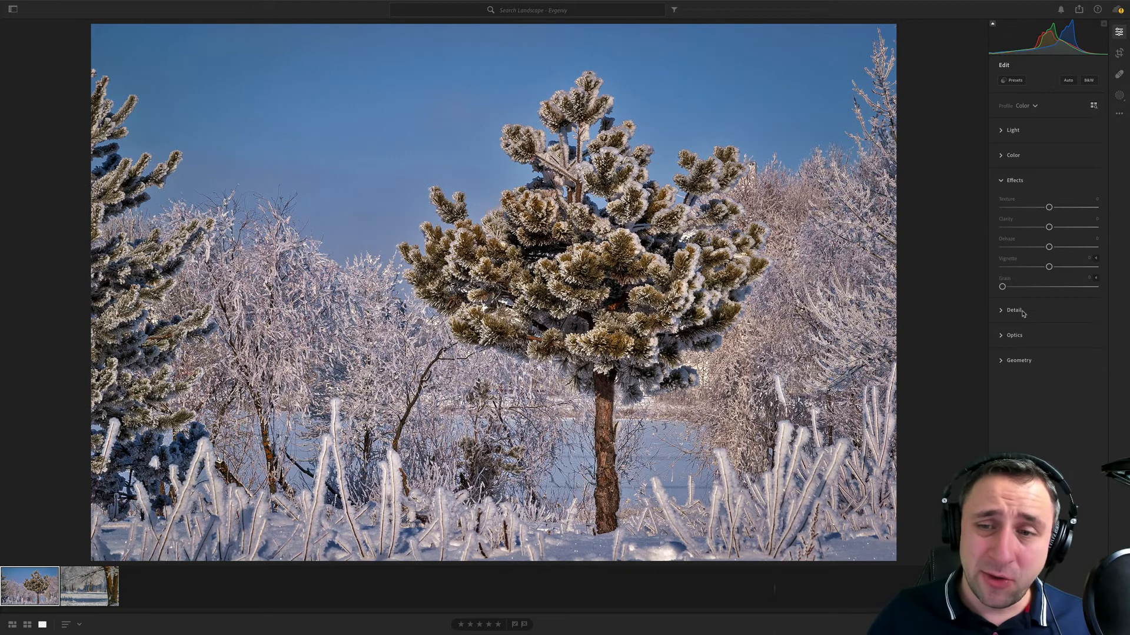
pyautogui.moveTo(1048, 267); pyautogui.dragTo(1041, 268)
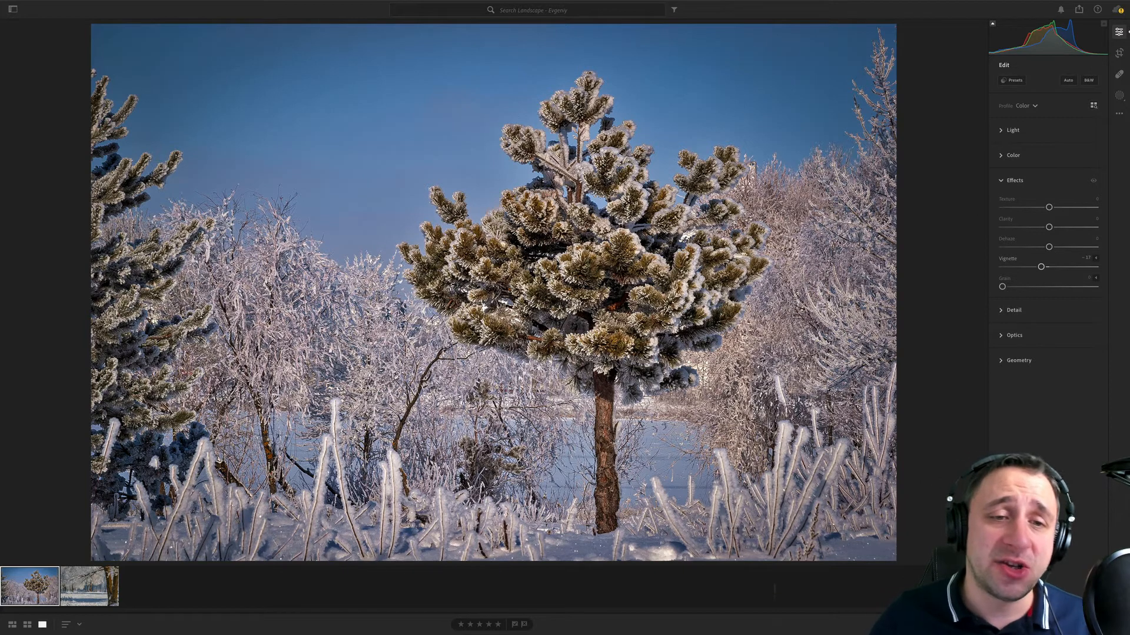
# - Brush a mask over the bright frosted areas around the pine and lower its exposure to about -0.68
pyautogui.click(1119, 96)
pyautogui.click(1018, 123)
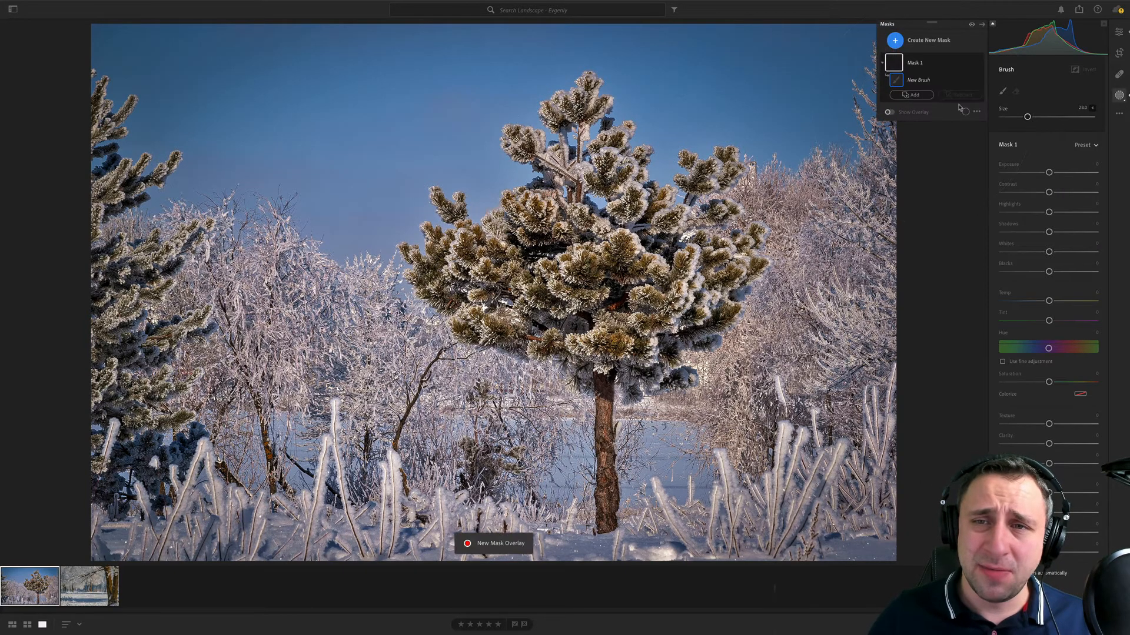
pyautogui.moveTo(1048, 170); pyautogui.dragTo(1041, 172)
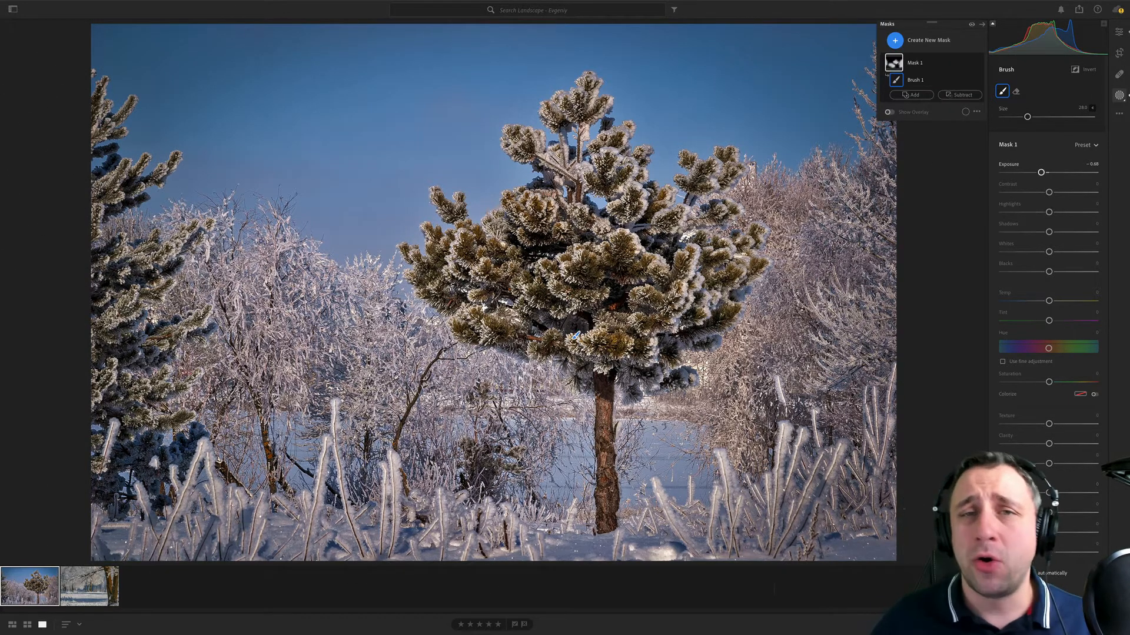
# - Add a Select Sky mask to the pine photo and lower its exposure to -0.24
pyautogui.click(915, 42)
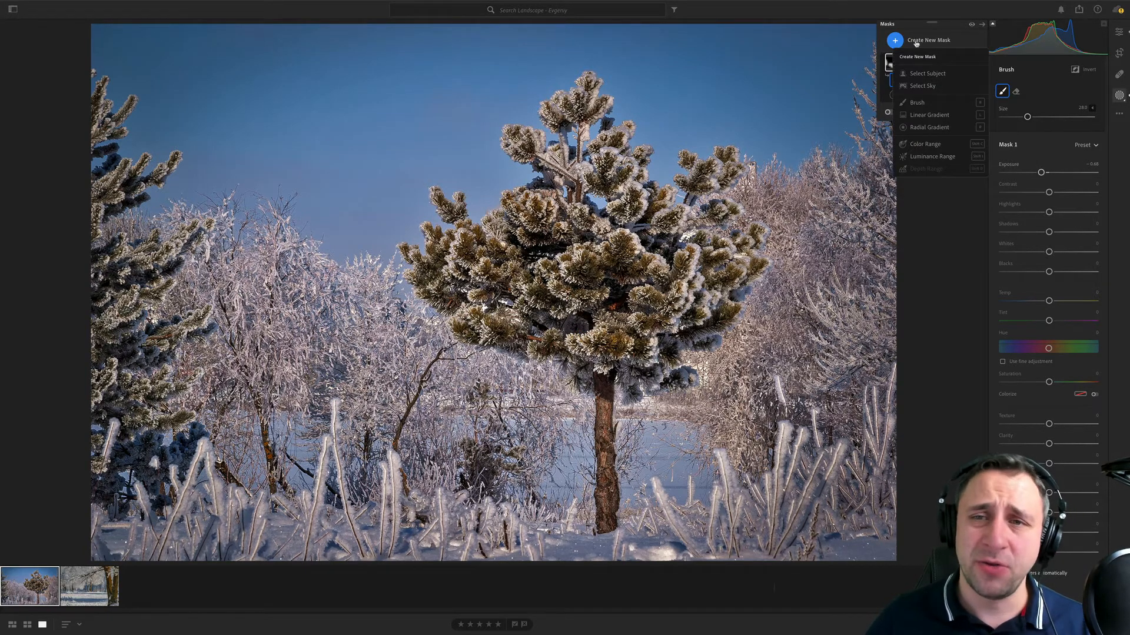
pyautogui.click(940, 88)
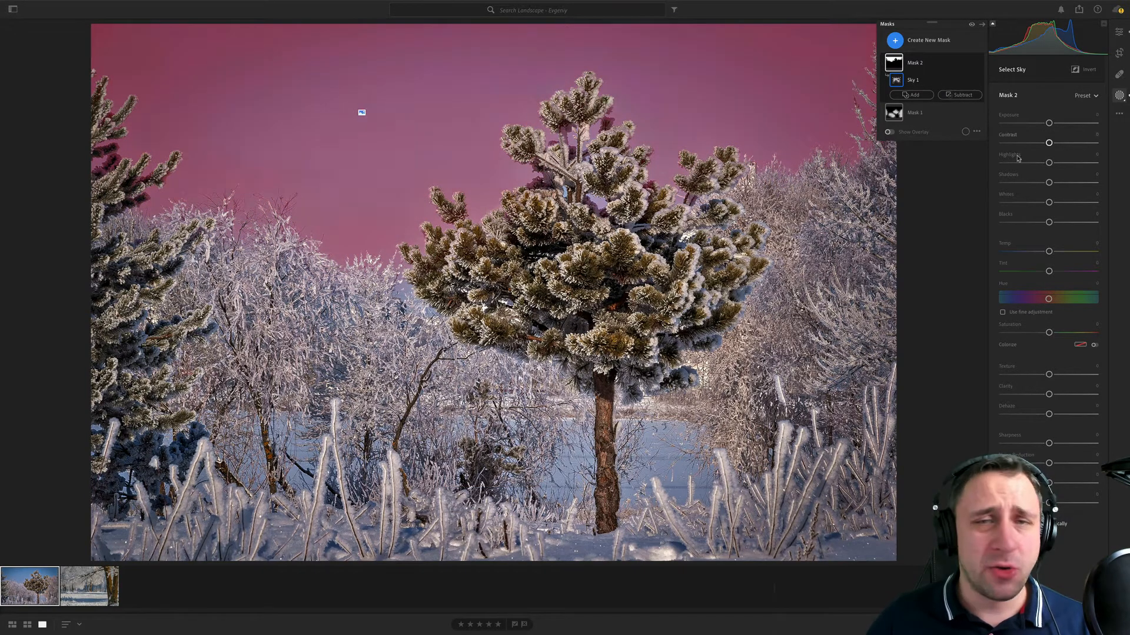
pyautogui.moveTo(1048, 123); pyautogui.dragTo(1046, 125)
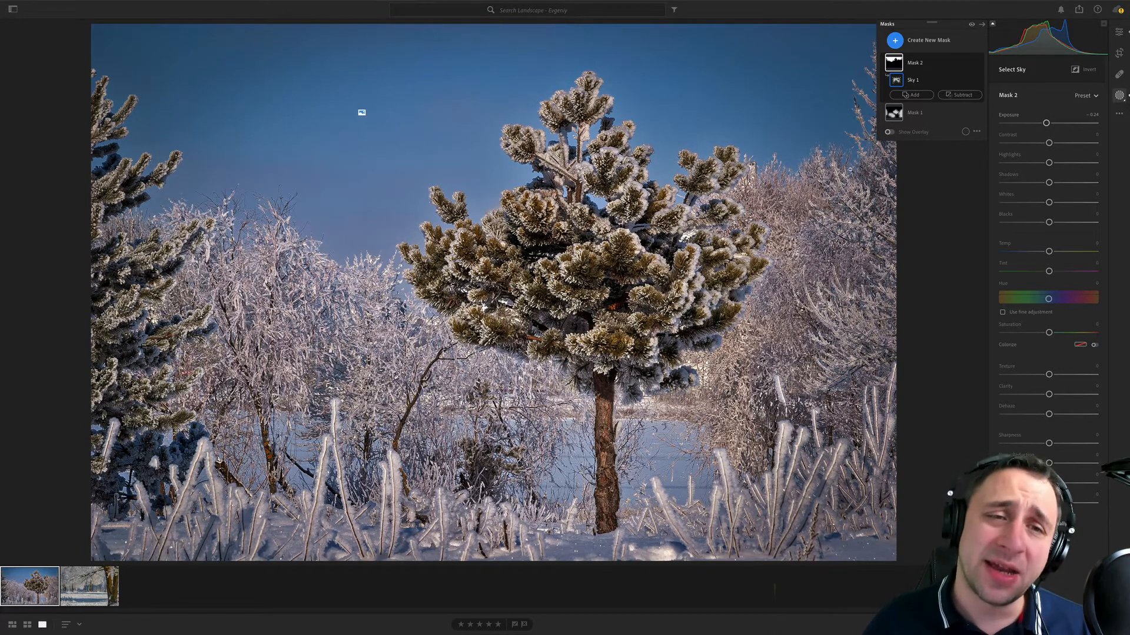
# - Sample the frosted-tree photo's white balance from the snow, then cool the temperature slightly and set Tint to -4
pyautogui.click(67, 605)
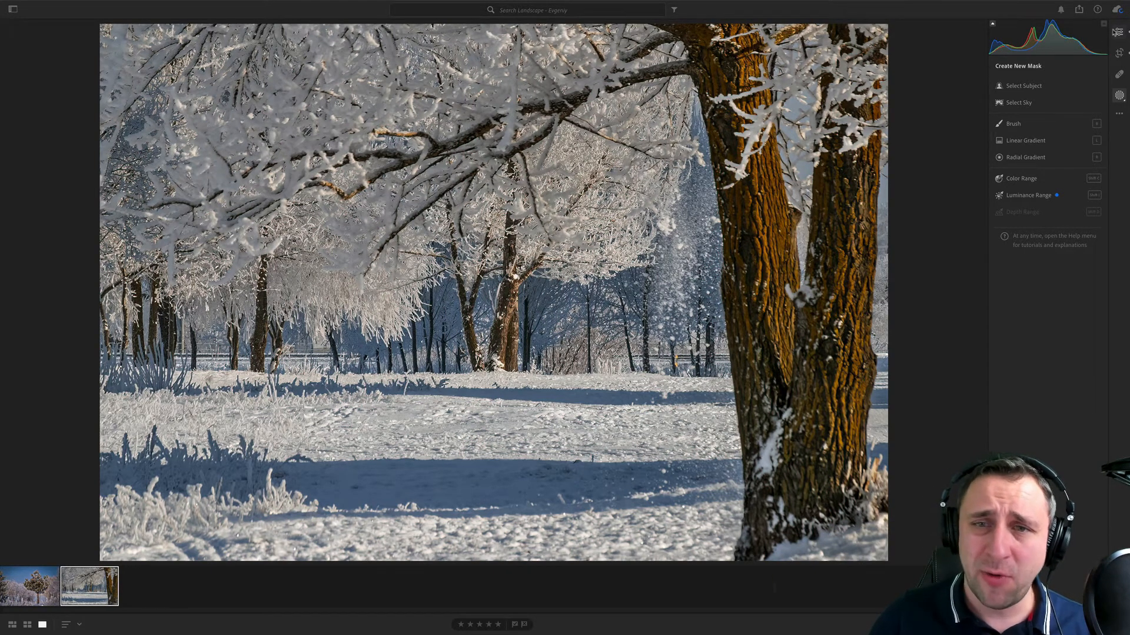
pyautogui.click(1119, 32)
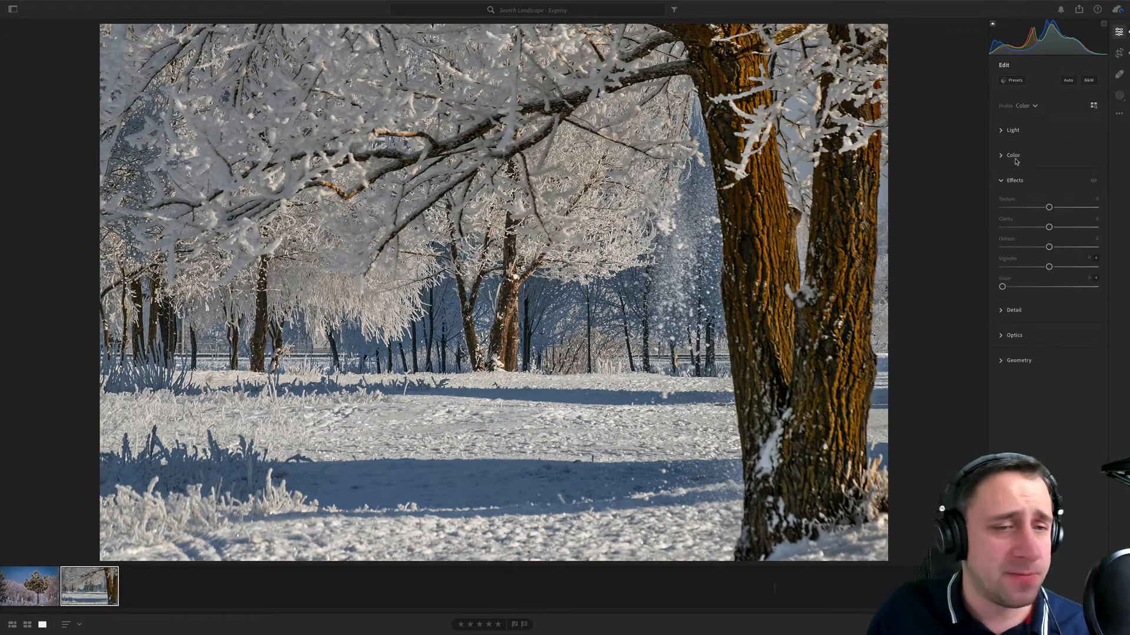
pyautogui.click(1012, 156)
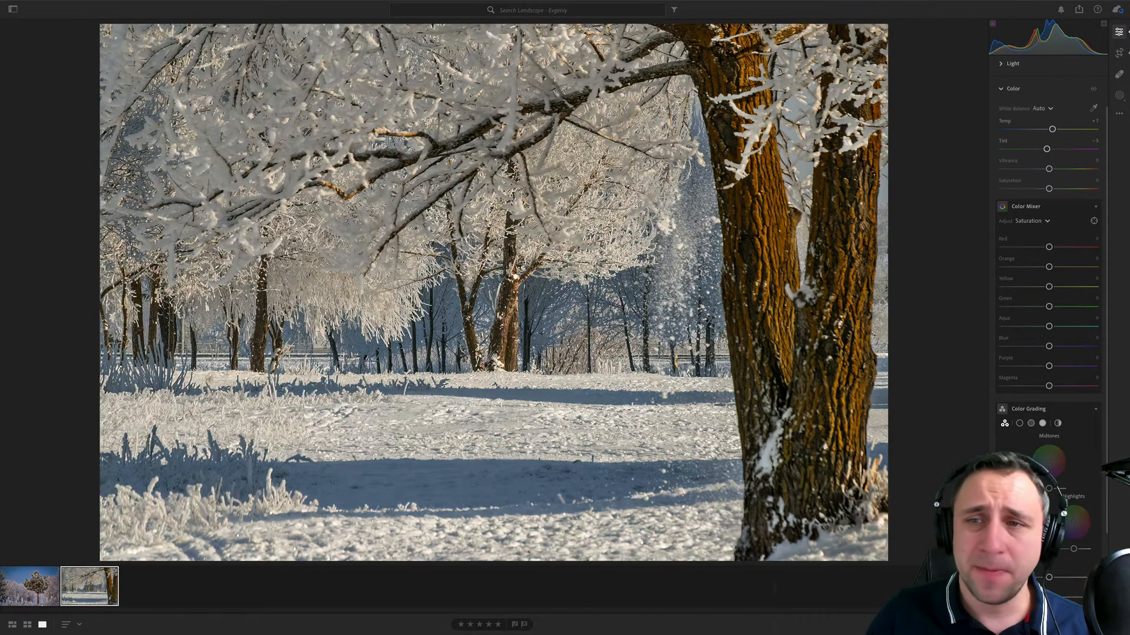
pyautogui.click(1093, 108)
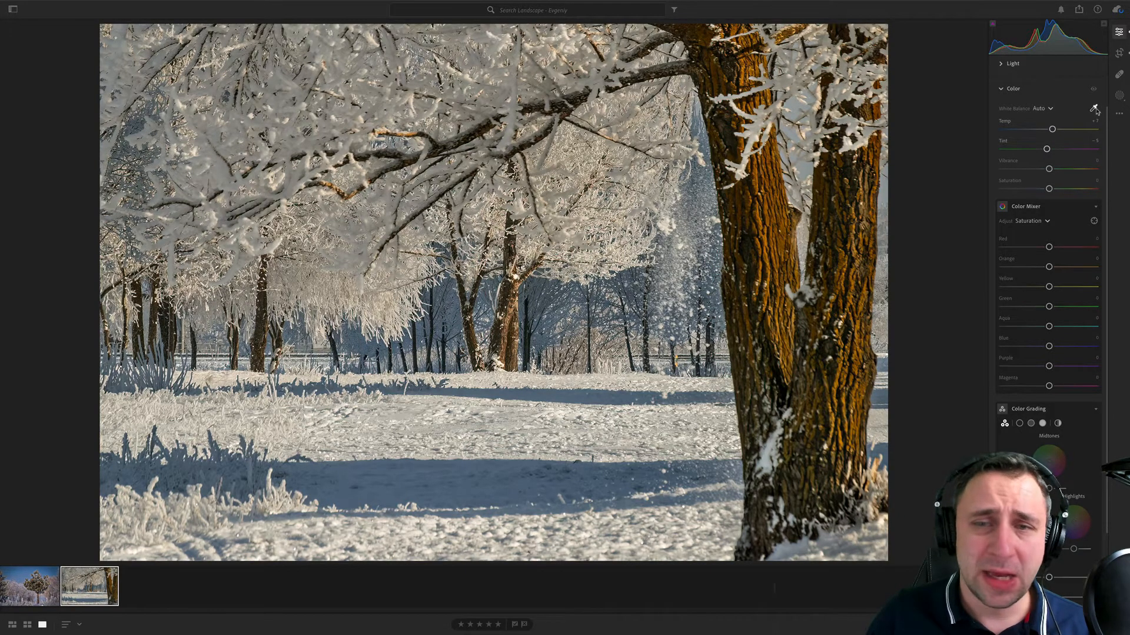
pyautogui.click(444, 449)
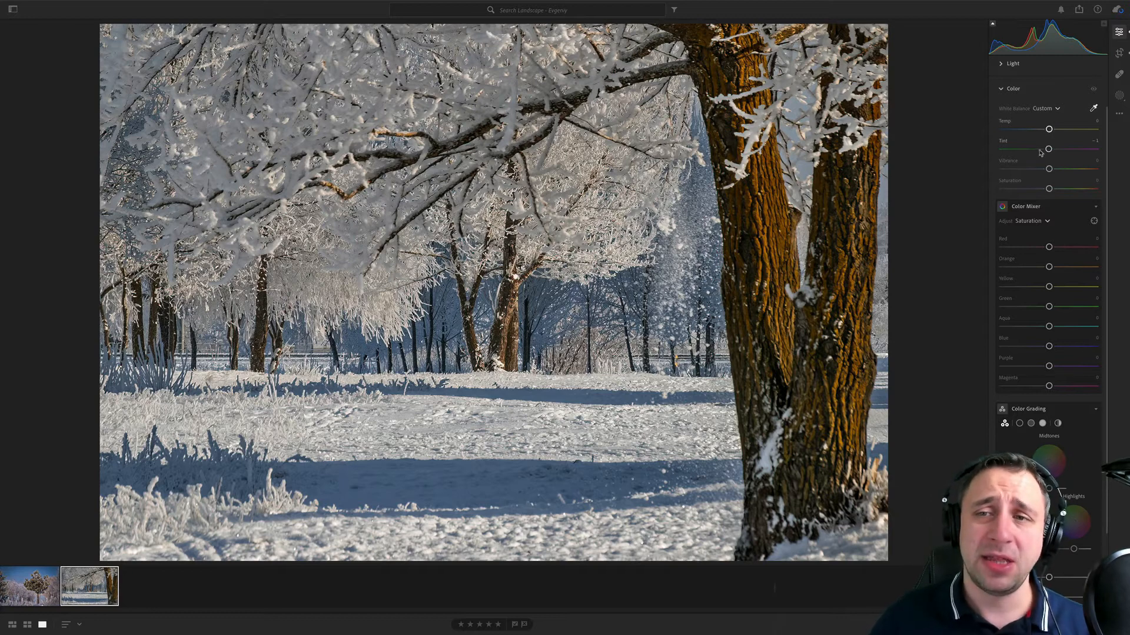
pyautogui.moveTo(1048, 150); pyautogui.dragTo(1048, 130)
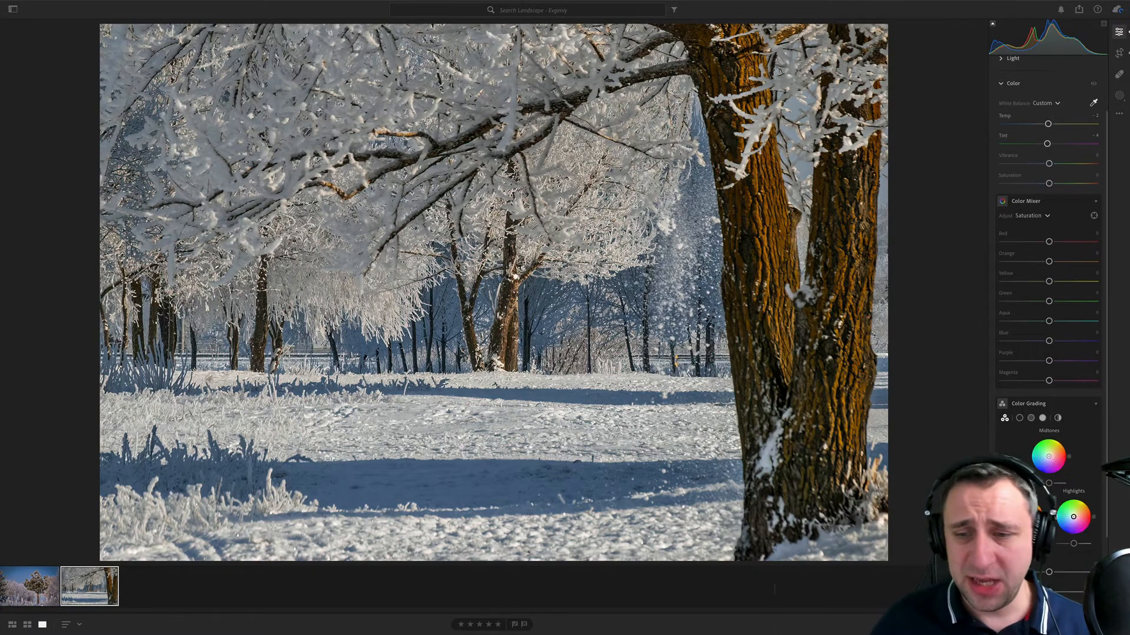
# - Add a vignette of about -28 to the frosted-tree photo and raise its contrast to about +19
pyautogui.scroll(-3, 1053, 382)
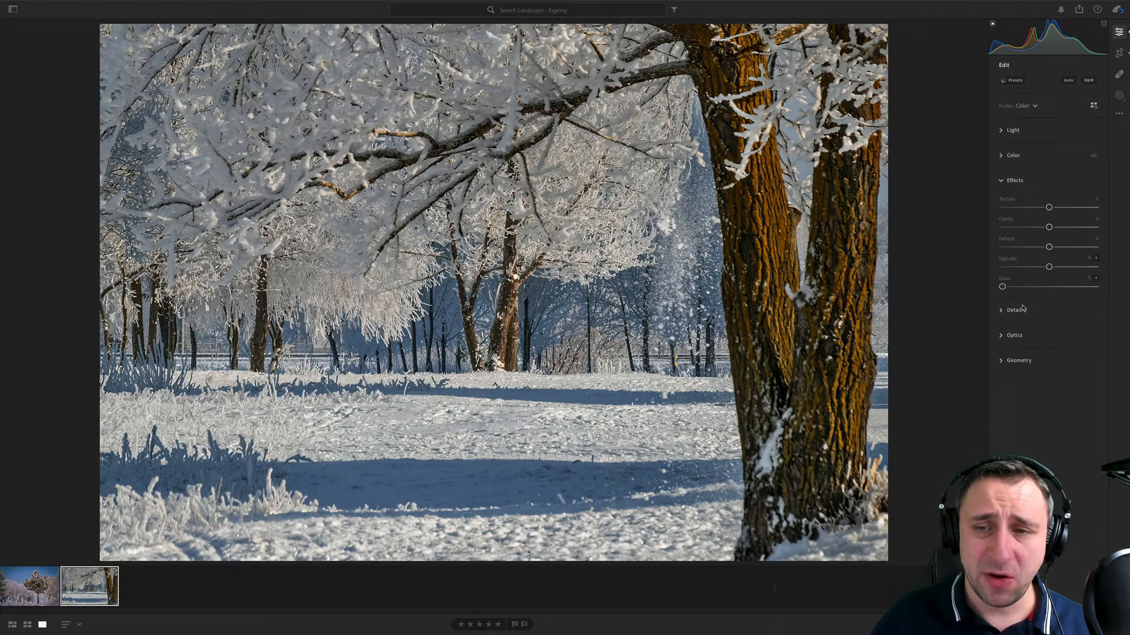
pyautogui.moveTo(1047, 272)
pyautogui.mouseDown()
pyautogui.moveTo(1023, 276)
pyautogui.moveTo(1036, 271)
pyautogui.mouseUp()
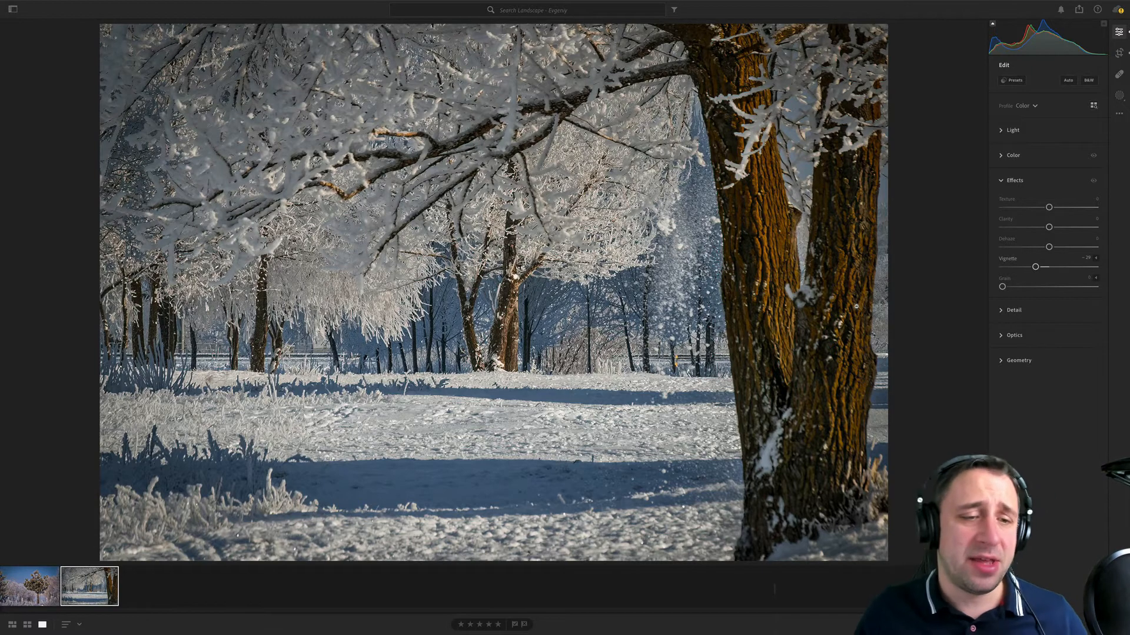
pyautogui.click(1013, 130)
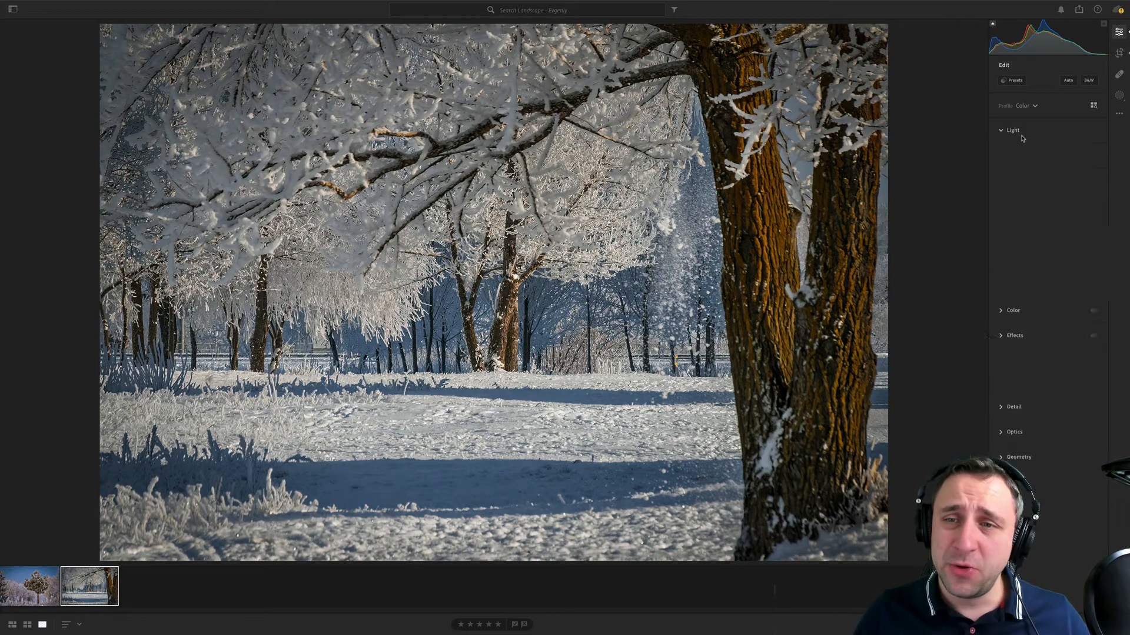
pyautogui.moveTo(1048, 177); pyautogui.dragTo(1058, 178)
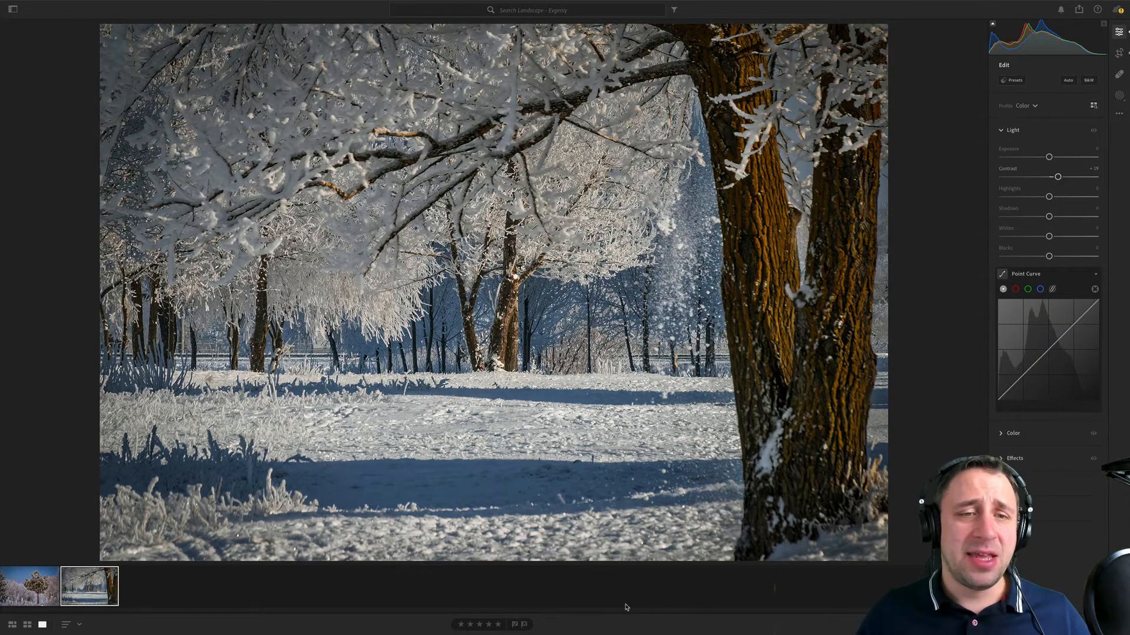
# - Readjust the frosted-tree photo's white balance by moving the temperature slightly to the cool side
pyautogui.click(1013, 433)
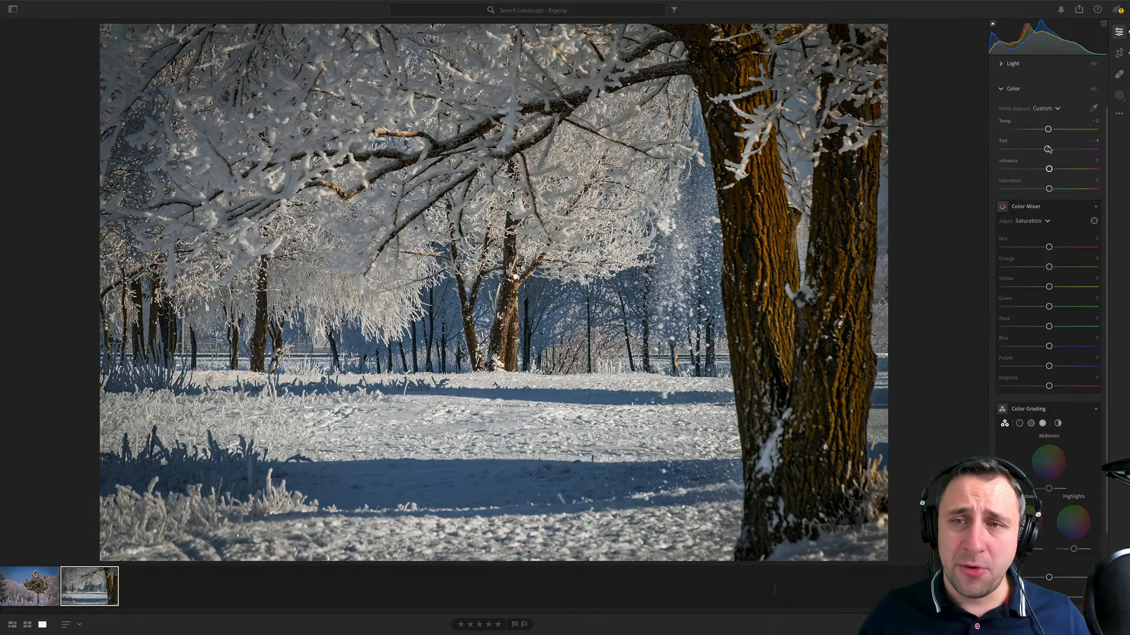
pyautogui.doubleClick(1007, 123)
pyautogui.moveTo(1051, 130); pyautogui.dragTo(1047, 129)
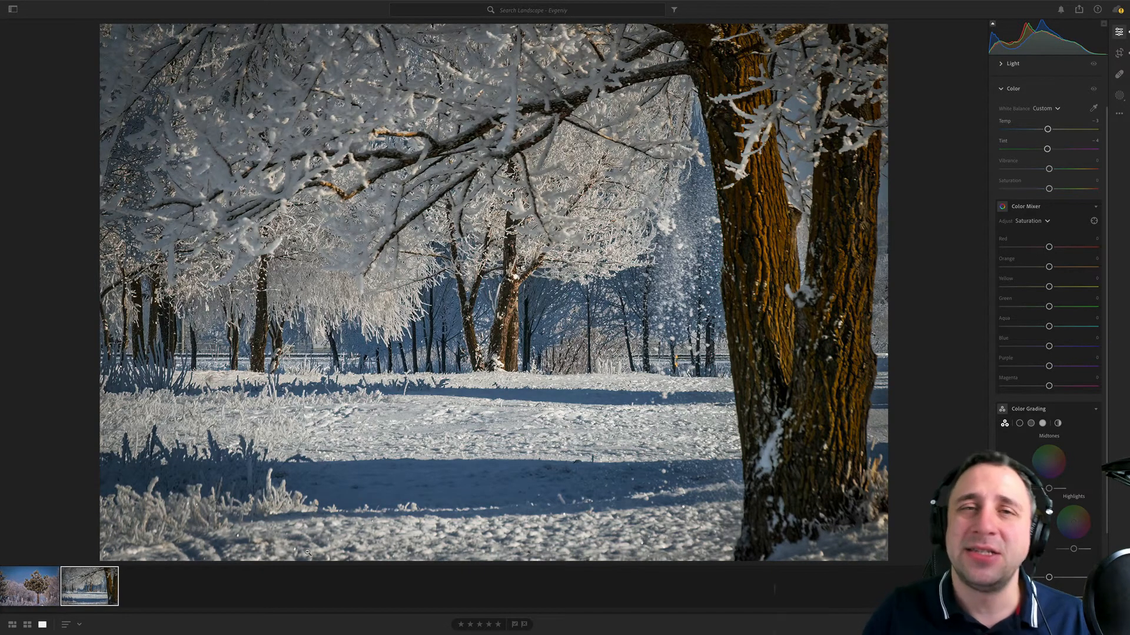
# - Open the next photographer's landscape album in the 22 01 17 folder
pyautogui.click(13, 9)
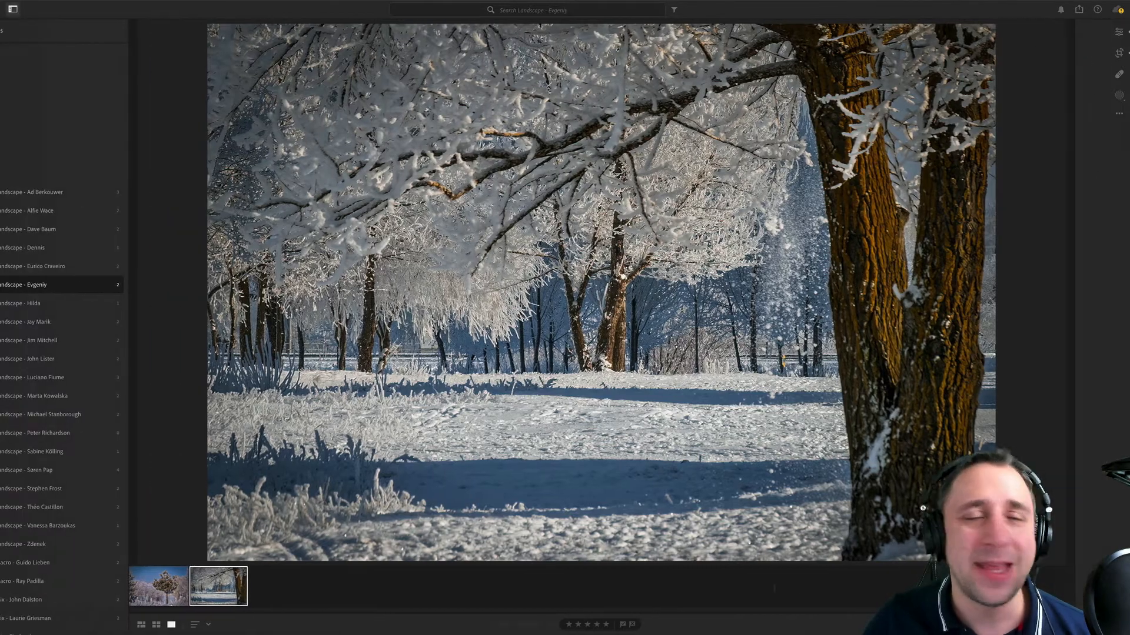
pyautogui.click(118, 304)
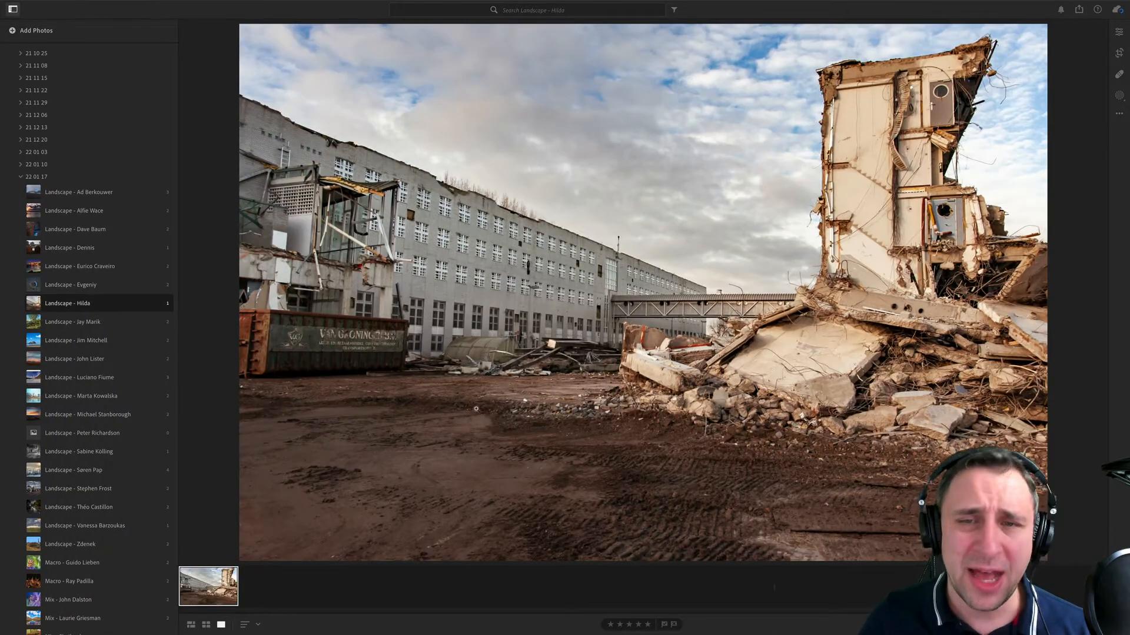
pyautogui.moveTo(860, 4)
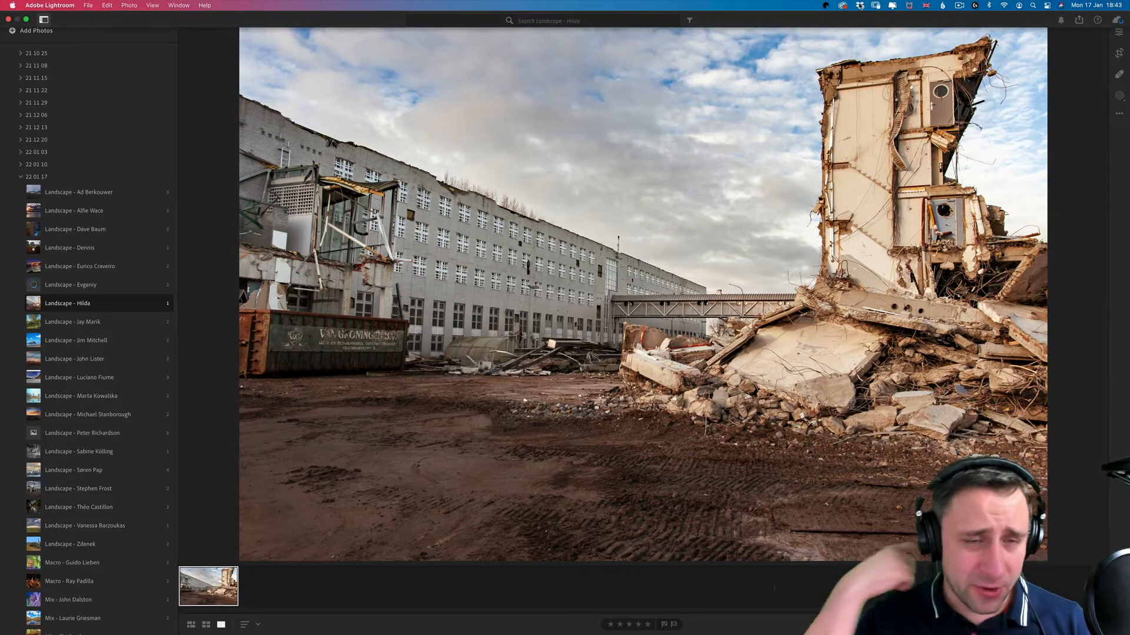
pyautogui.click(959, 5)
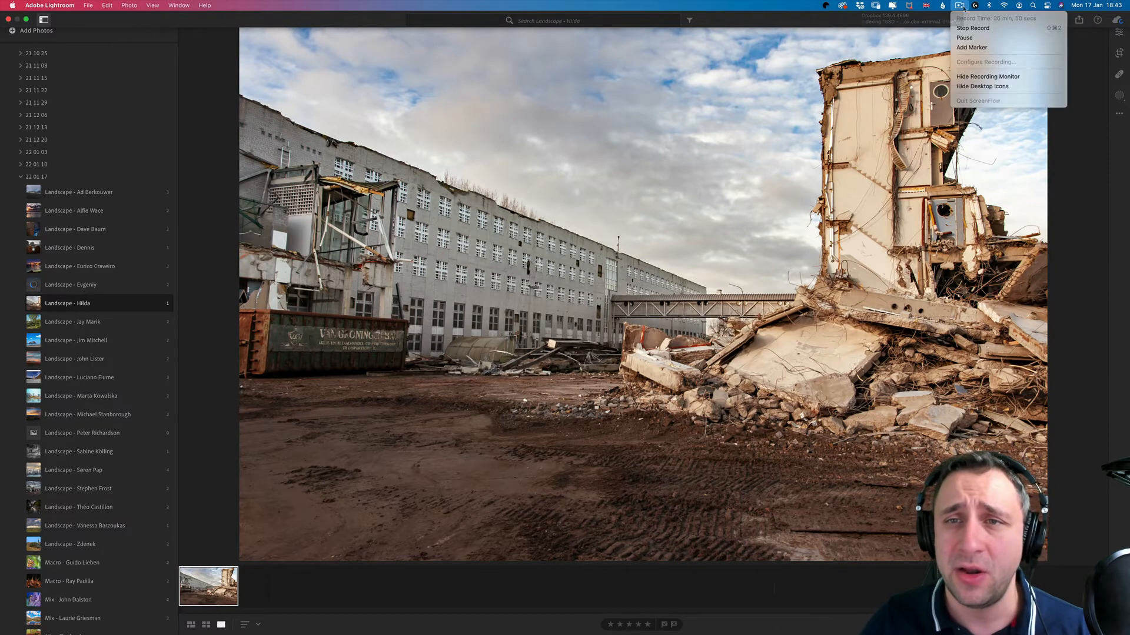
pyautogui.click(972, 37)
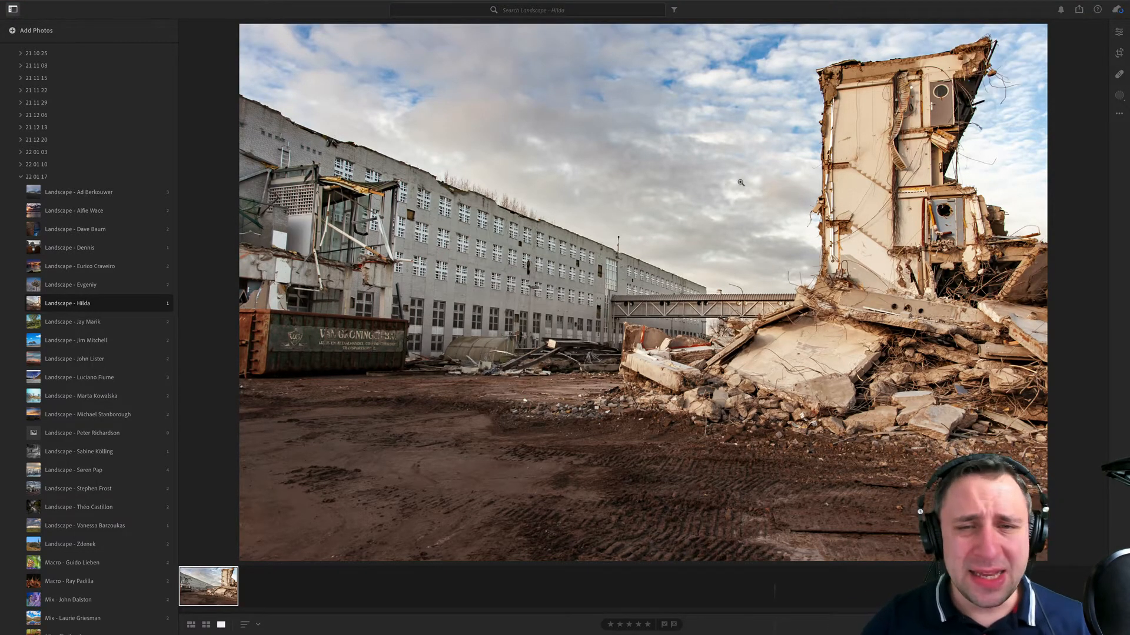
# - Show the demolition photo's information and examine the ruined tower, clouds and long building at close zoom
pyautogui.press('e')
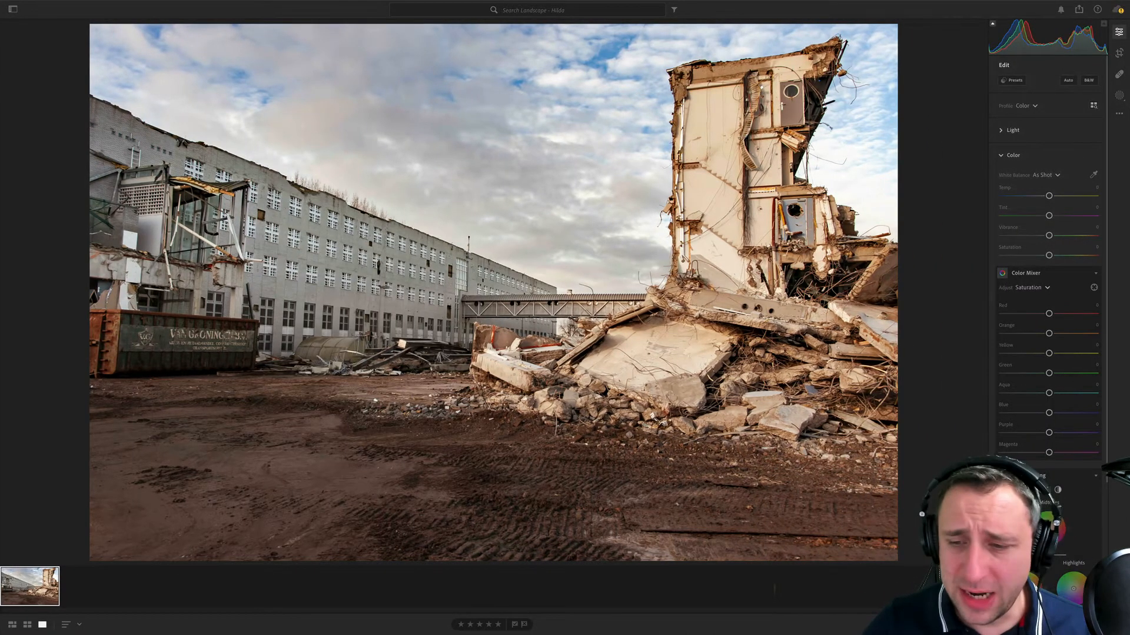
pyautogui.press('i')
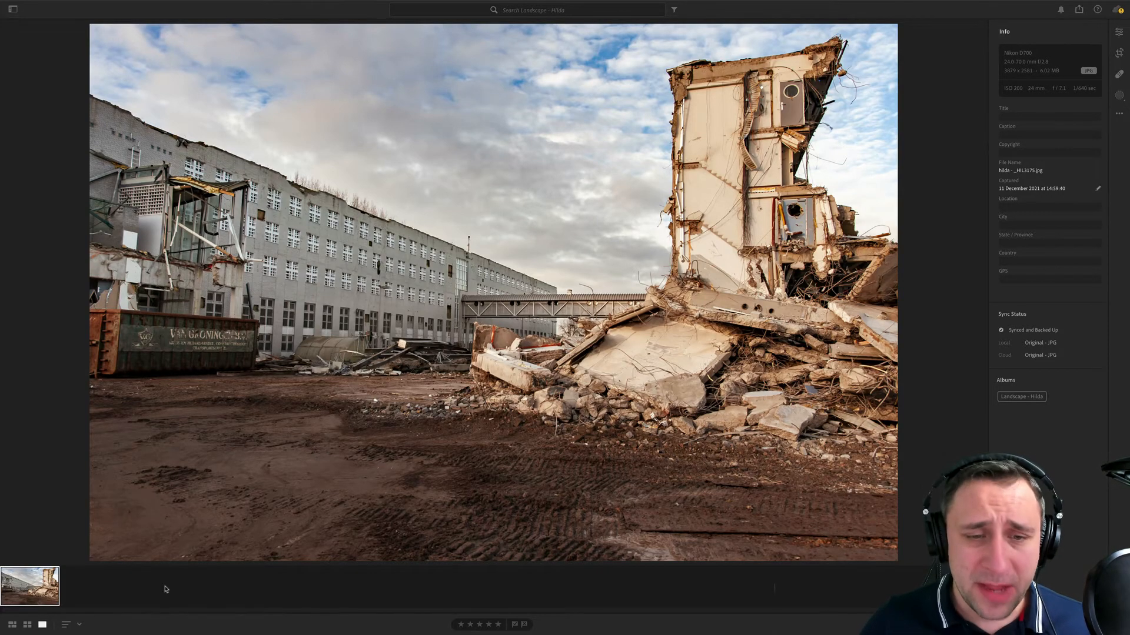
pyautogui.click(493, 436)
pyautogui.moveTo(676, 211); pyautogui.dragTo(588, 418)
pyautogui.moveTo(820, 148); pyautogui.dragTo(690, 290)
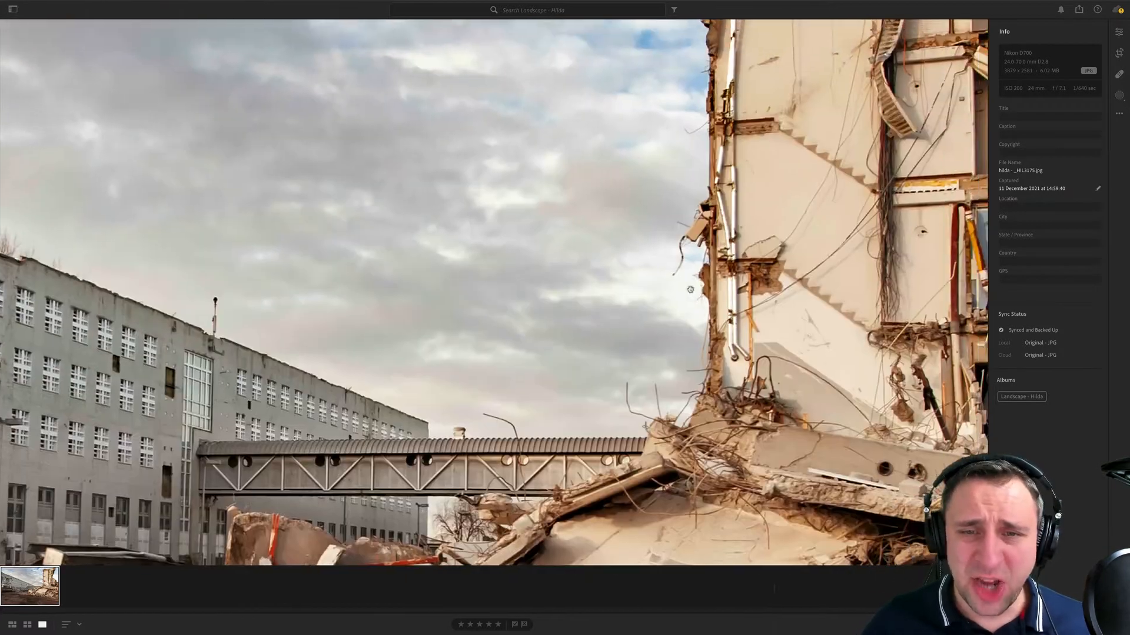
pyautogui.moveTo(818, 178); pyautogui.dragTo(702, 343)
pyautogui.moveTo(778, 180); pyautogui.dragTo(757, 303)
pyautogui.moveTo(423, 412); pyautogui.dragTo(829, 177)
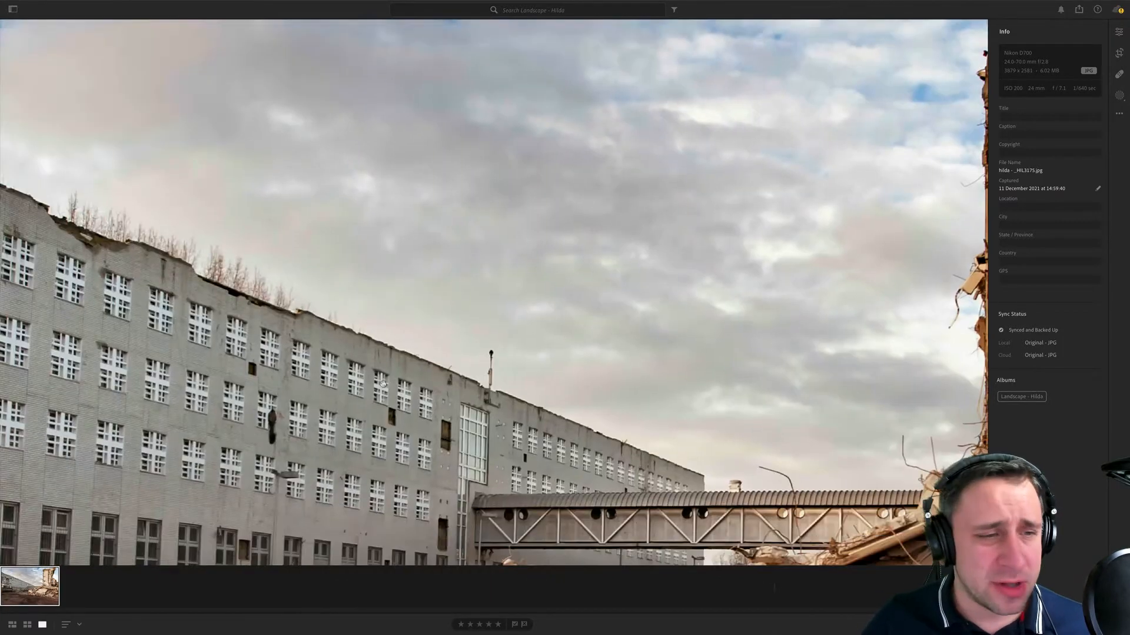
pyautogui.moveTo(216, 368); pyautogui.dragTo(484, 232)
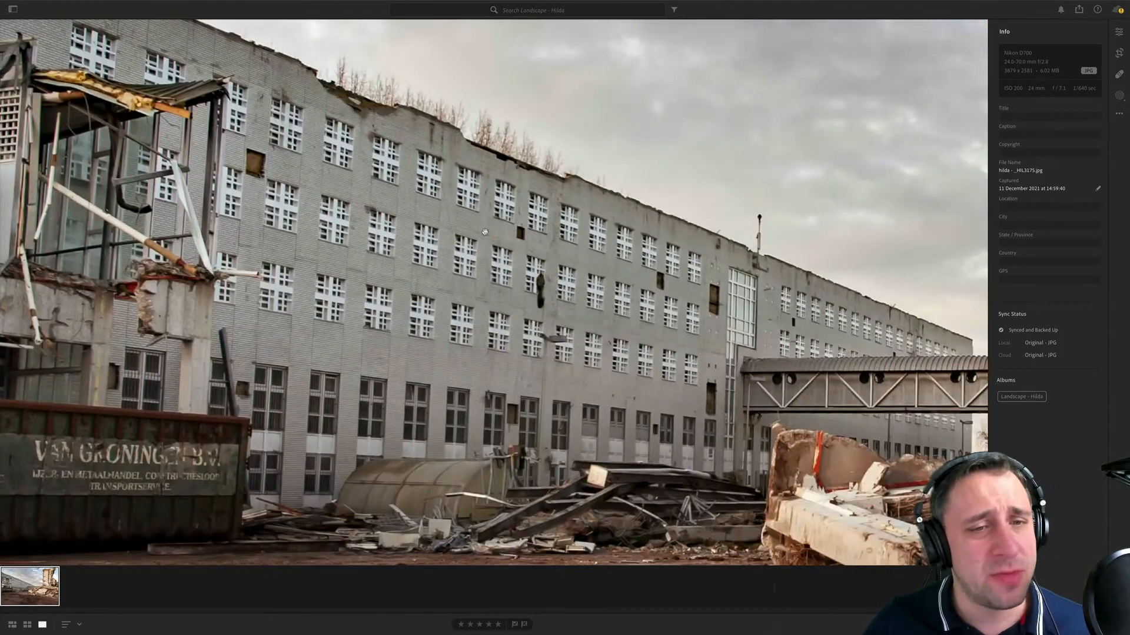
pyautogui.click(485, 232)
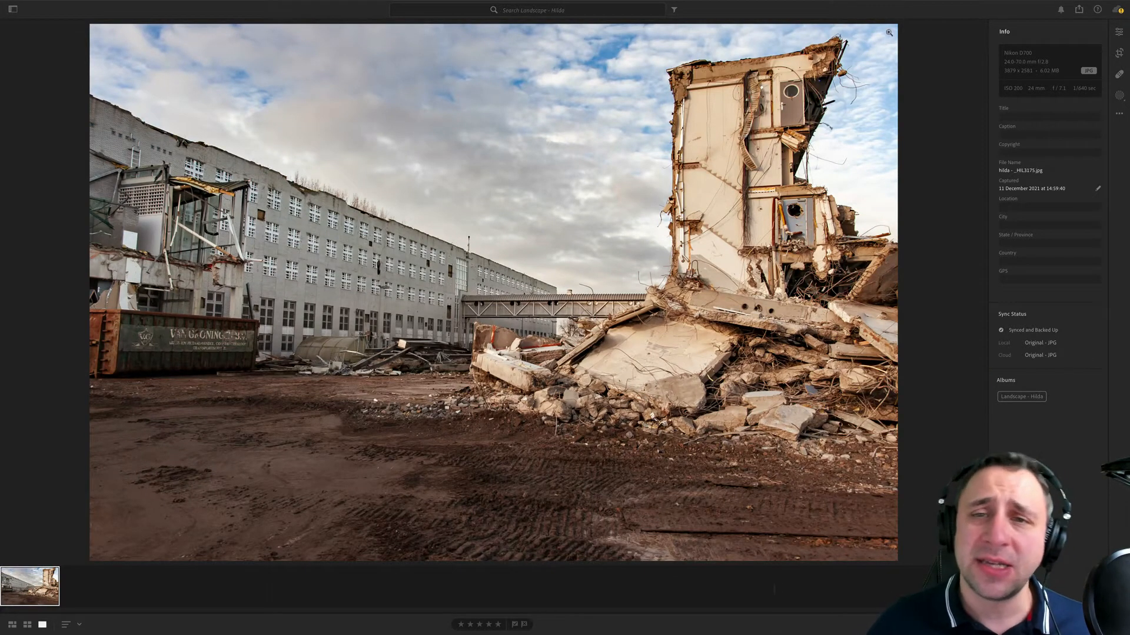
# - Inspect the ruined tower's stairwell and doors, the long facade and the container at close zoom, and return to the full demolition photo
pyautogui.click(740, 81)
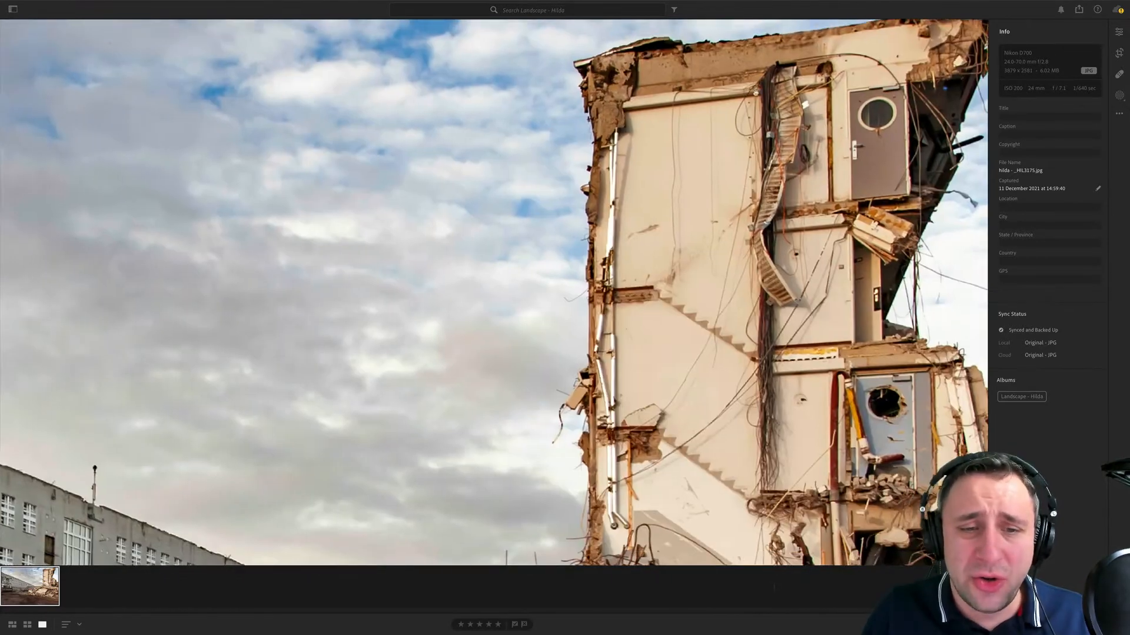
pyautogui.moveTo(530, 506); pyautogui.dragTo(733, 47)
pyautogui.moveTo(119, 276); pyautogui.dragTo(604, 295)
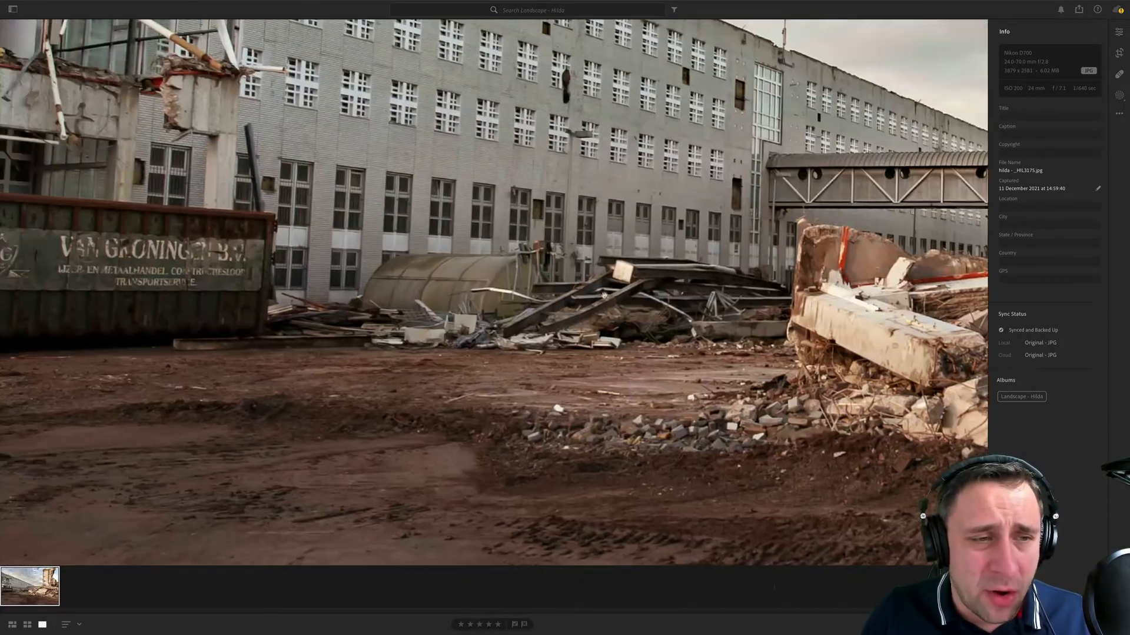
pyautogui.click(636, 287)
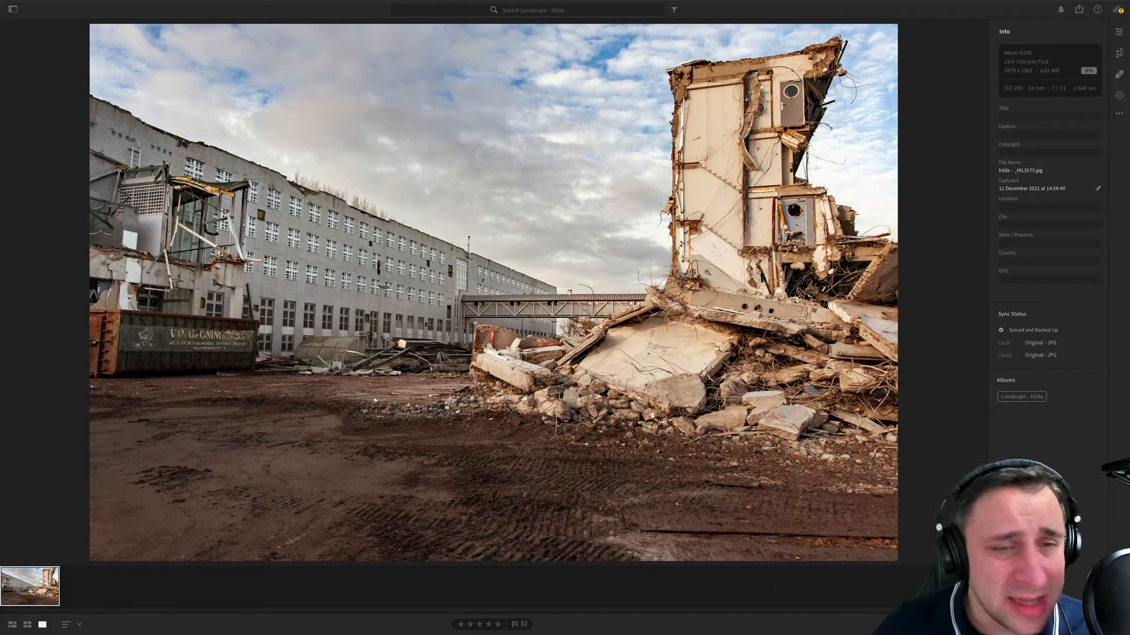
# - Correct the demolition photo's perspective by setting the Geometry Upright mode to Auto
pyautogui.click(1119, 33)
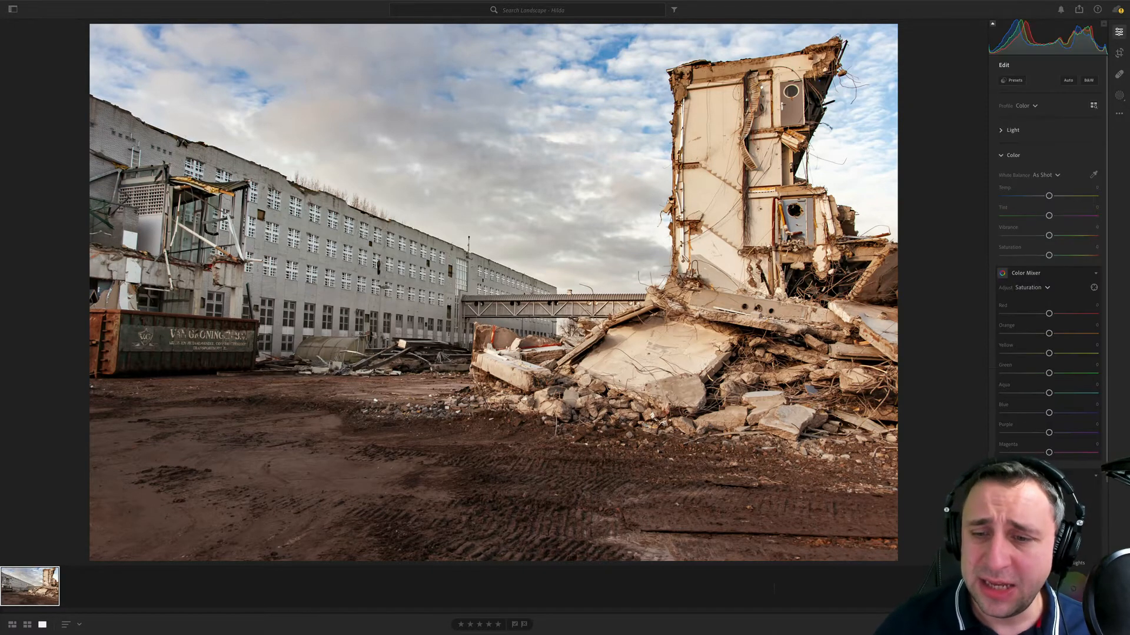
pyautogui.scroll(-3, 1047, 517)
pyautogui.click(1019, 594)
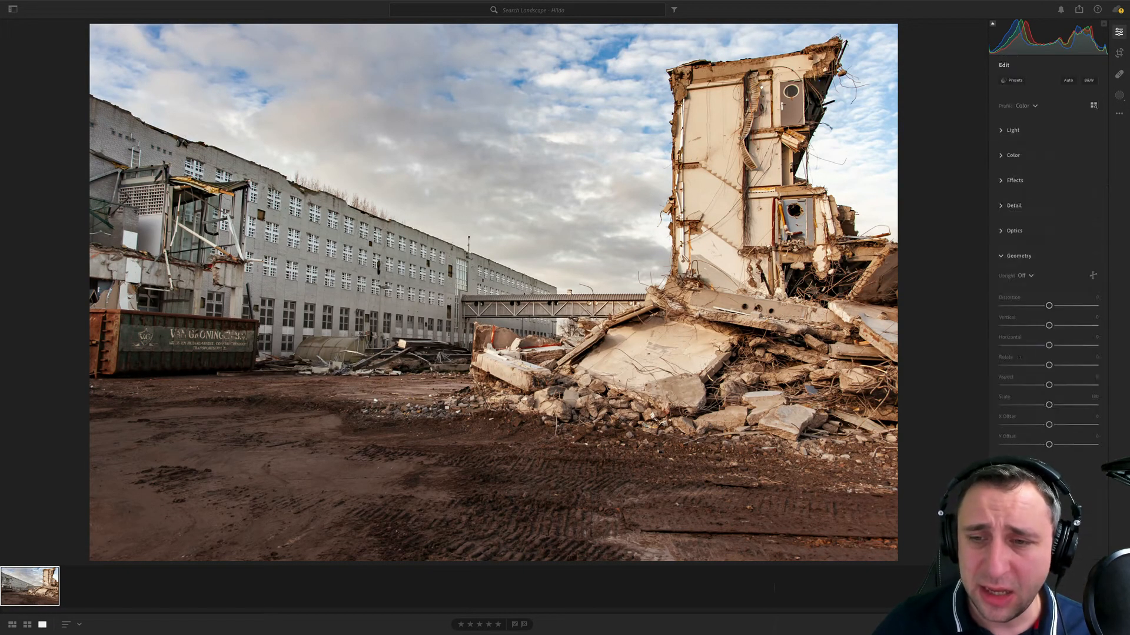
pyautogui.click(1027, 276)
pyautogui.click(1026, 309)
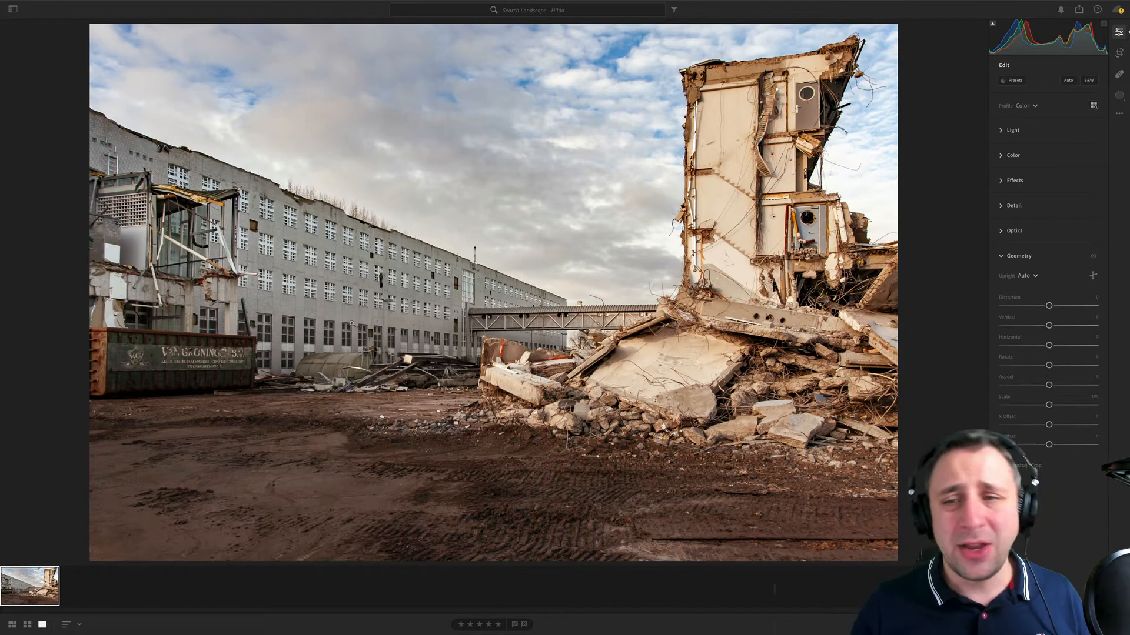
# - Raise the demolition photo's texture to about +10 and its clarity to about +20
pyautogui.click(1014, 182)
pyautogui.moveTo(1048, 226)
pyautogui.mouseDown()
pyautogui.moveTo(1057, 227)
pyautogui.moveTo(1053, 207)
pyautogui.mouseUp()
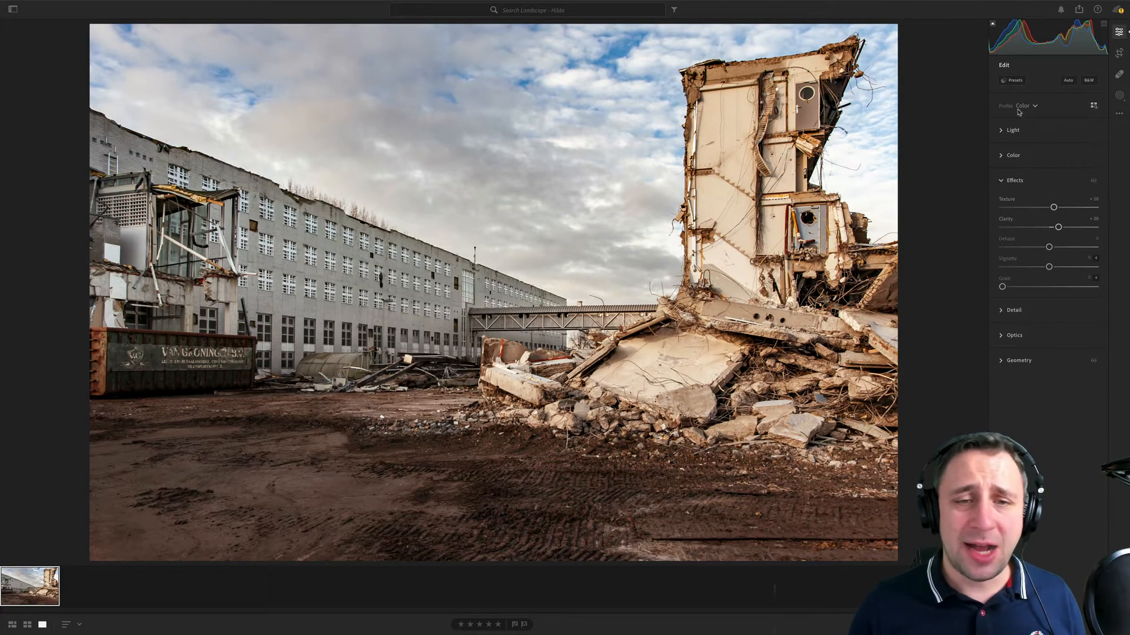
pyautogui.click(1022, 130)
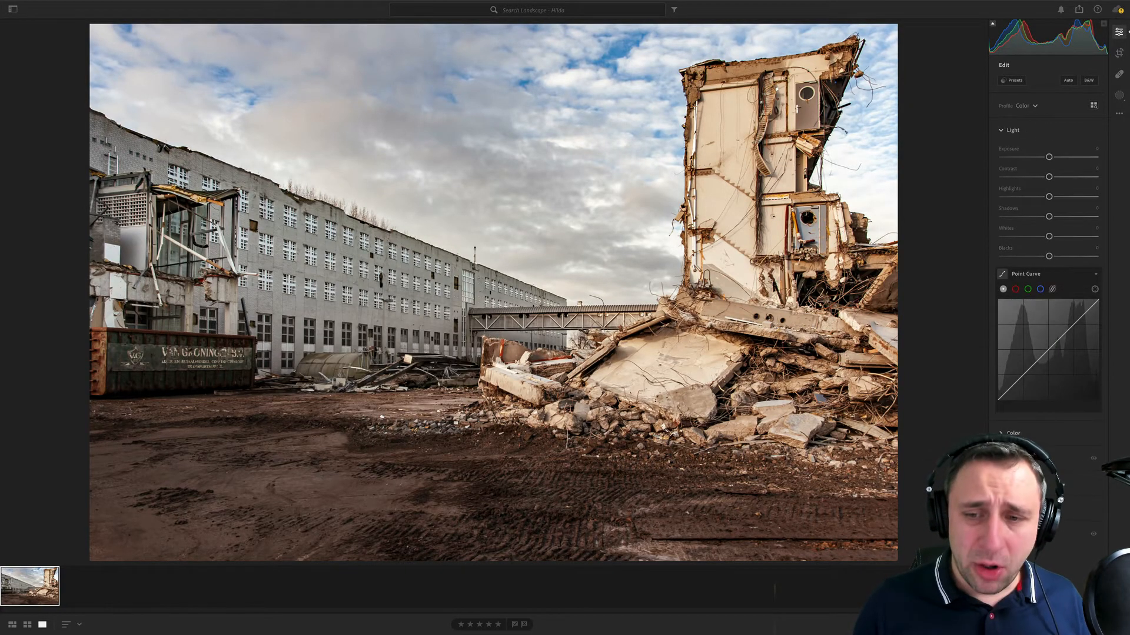
# - Fine-tune the color with saturation about -7, vibrance about +8 and temperature about -1
pyautogui.click(1013, 433)
pyautogui.moveTo(1045, 186)
pyautogui.mouseDown()
pyautogui.moveTo(1053, 169)
pyautogui.moveTo(1046, 188)
pyautogui.mouseUp()
pyautogui.moveTo(1048, 129); pyautogui.dragTo(1049, 130)
pyautogui.scroll(2, 1053, 194)
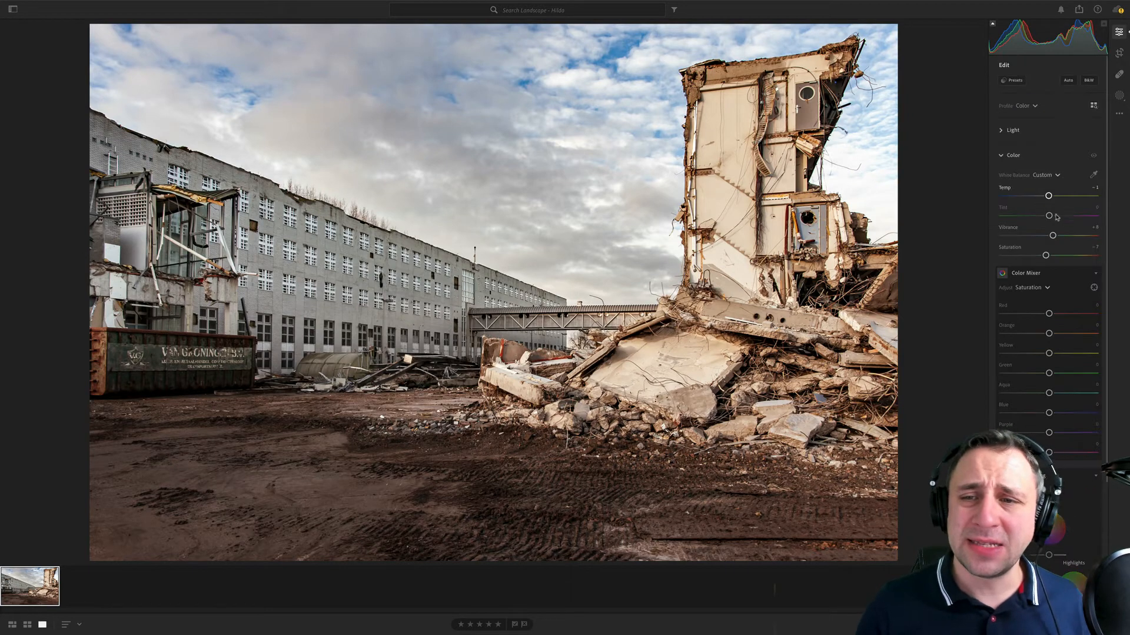
# - Increase the demolition photo's contrast to about +20
pyautogui.click(1013, 130)
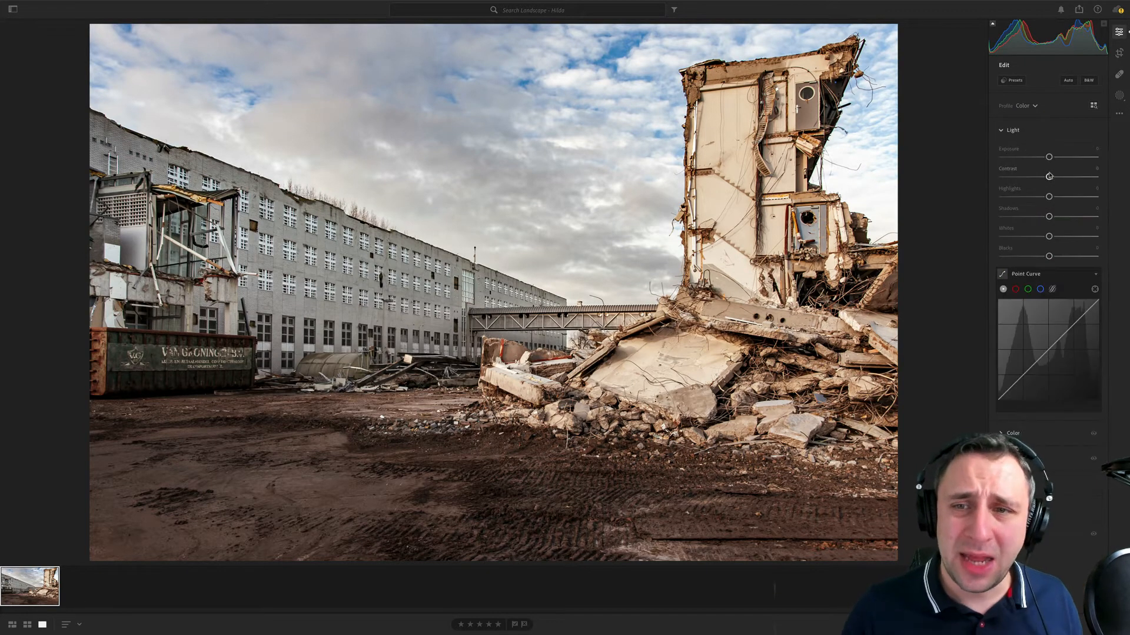
pyautogui.moveTo(1049, 176); pyautogui.dragTo(1061, 181)
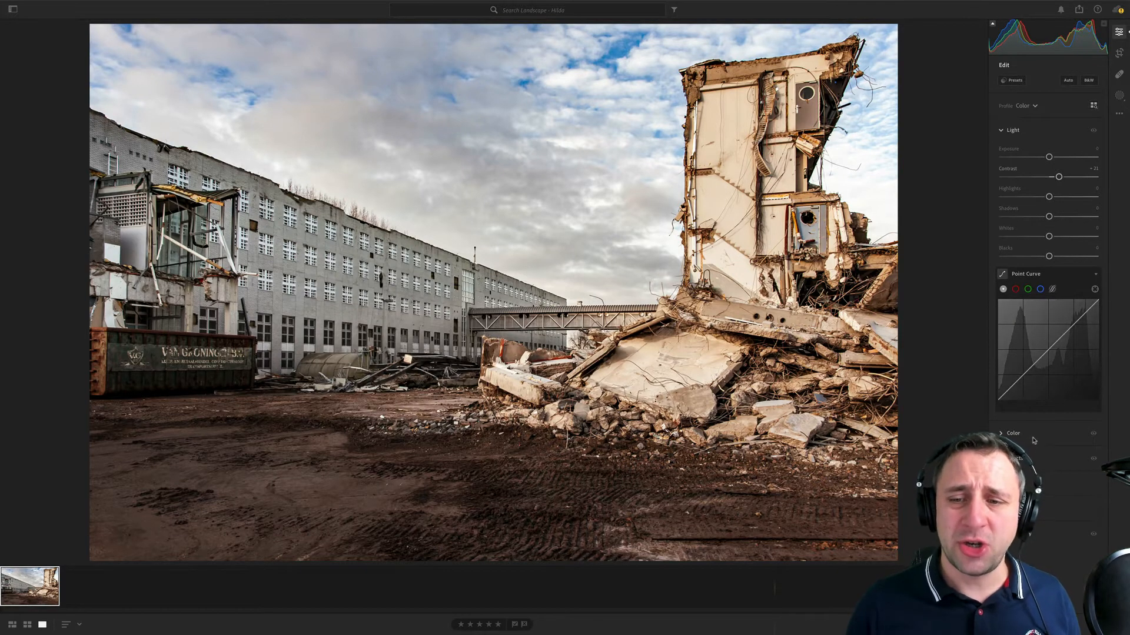
# - Raise the texture to about +17 and add a subtle vignette of about -5
pyautogui.click(1013, 433)
pyautogui.scroll(-3, 1033, 430)
pyautogui.click(1042, 522)
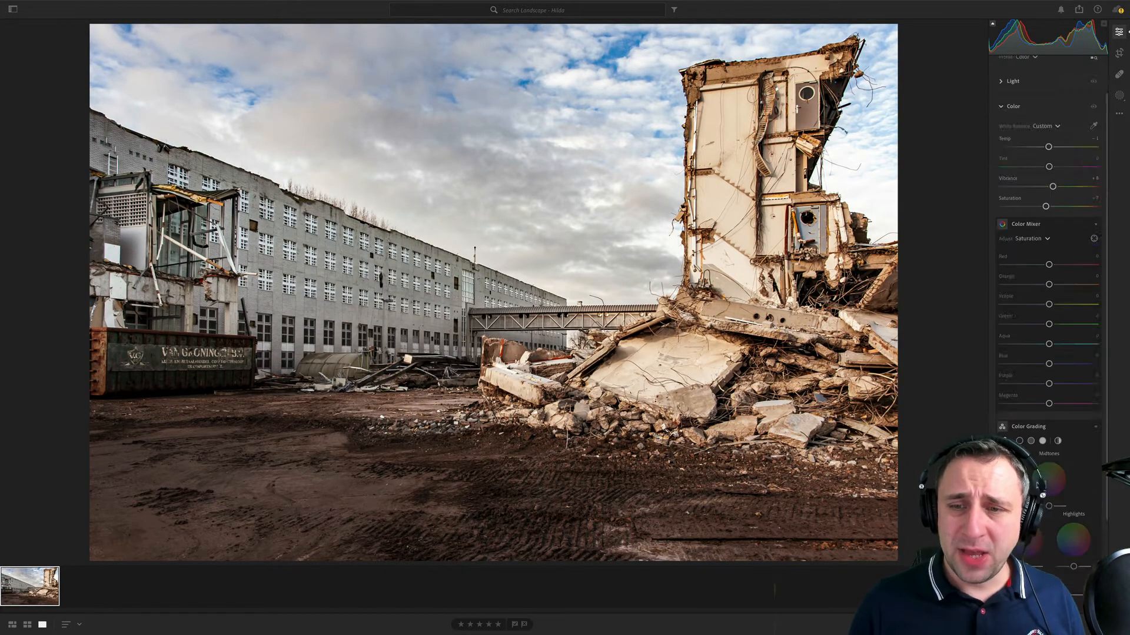
pyautogui.moveTo(1056, 209); pyautogui.dragTo(1057, 209)
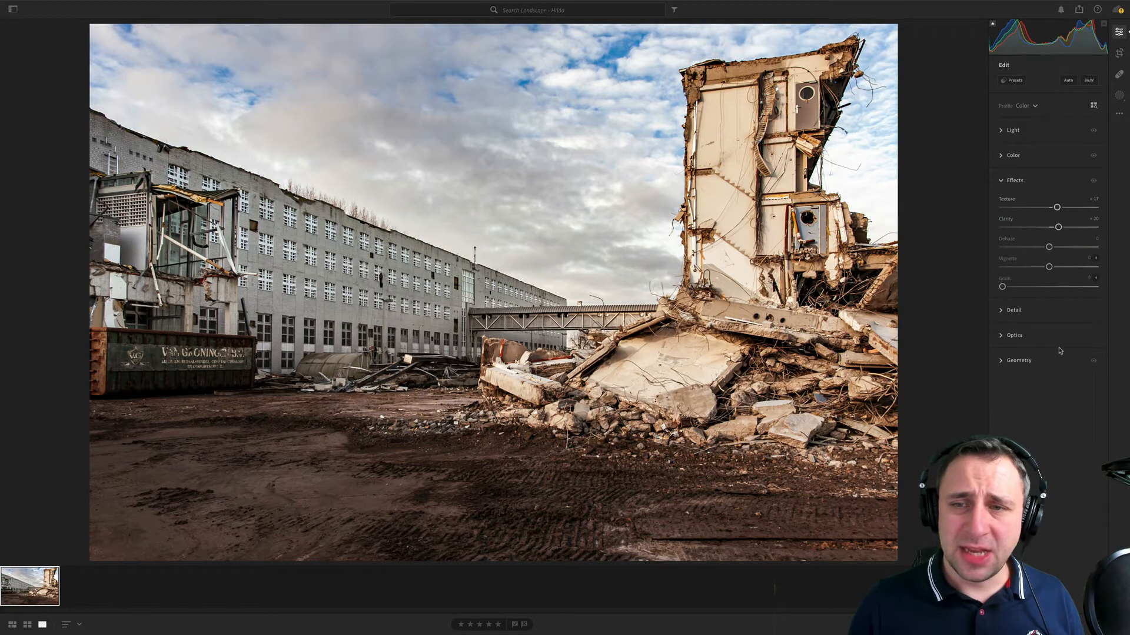
pyautogui.moveTo(1049, 268); pyautogui.dragTo(1046, 268)
# - Crop away a strip of the muddy foreground along the photo's lower edge
pyautogui.click(1123, 53)
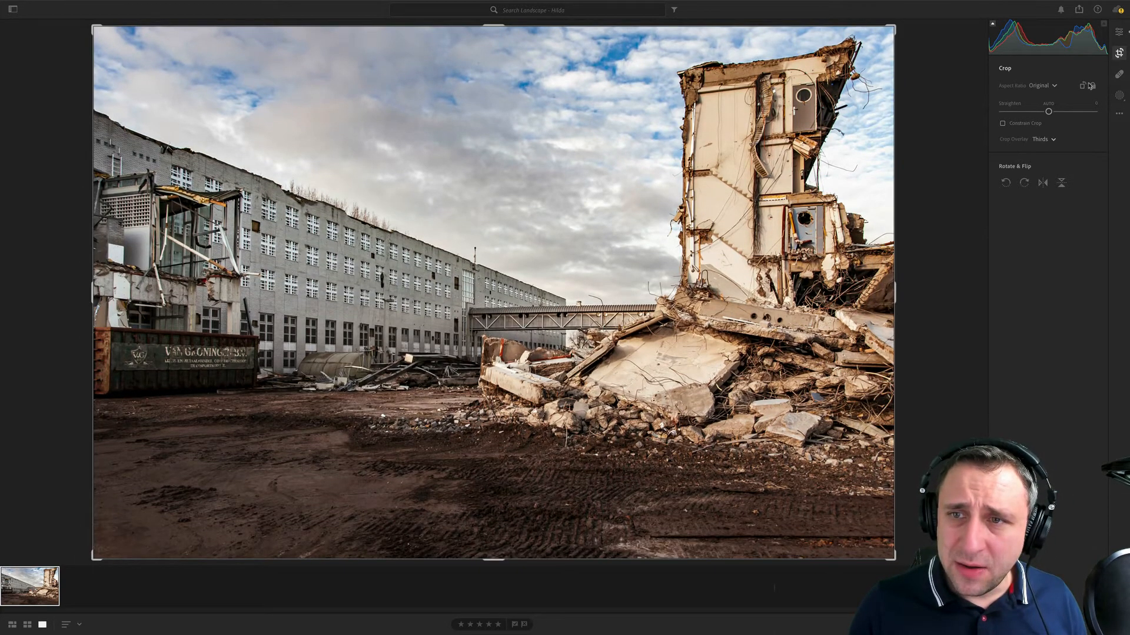
pyautogui.moveTo(622, 559); pyautogui.dragTo(627, 520)
pyautogui.press('Return')
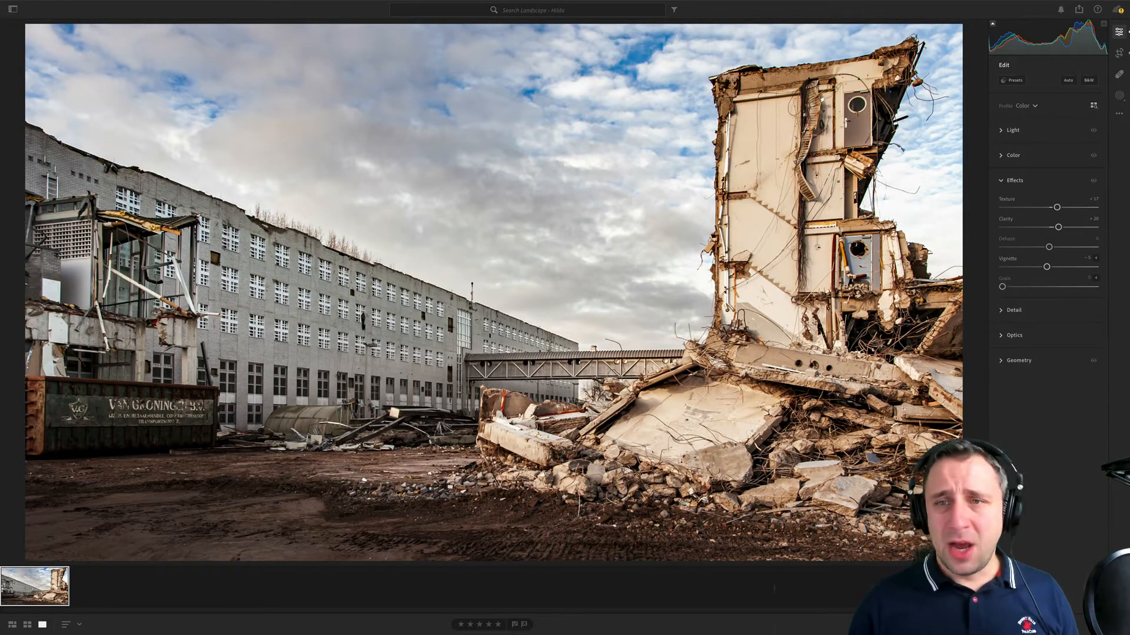
# - Crop in the photo's left side to exclude the container and the damaged building front
pyautogui.click(1119, 53)
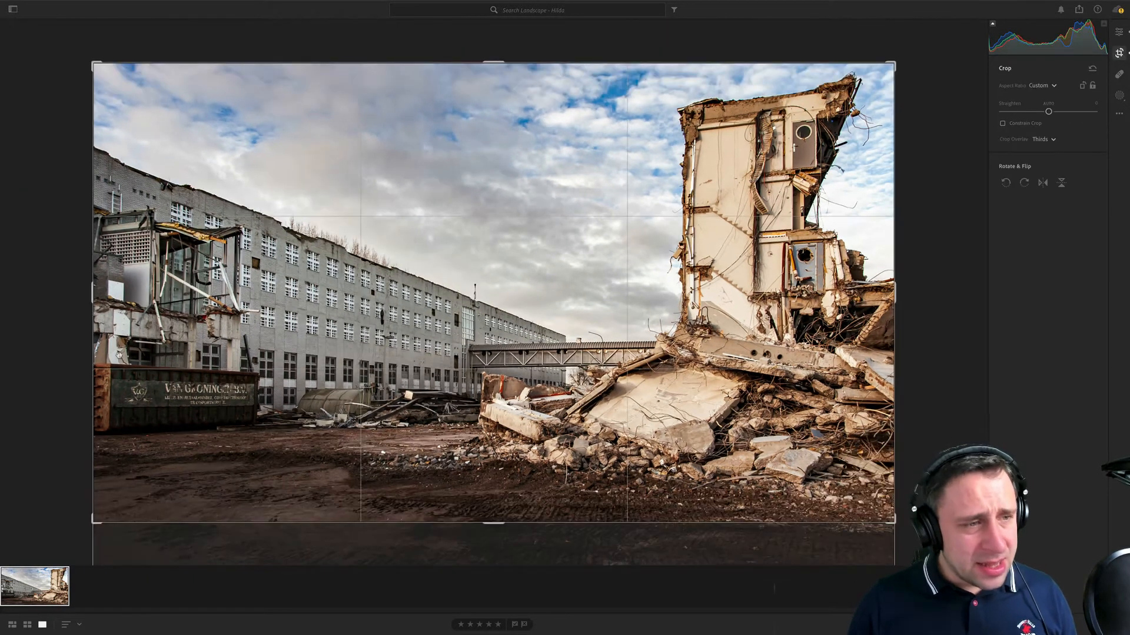
pyautogui.moveTo(90, 358); pyautogui.dragTo(188, 369)
pyautogui.press('e')
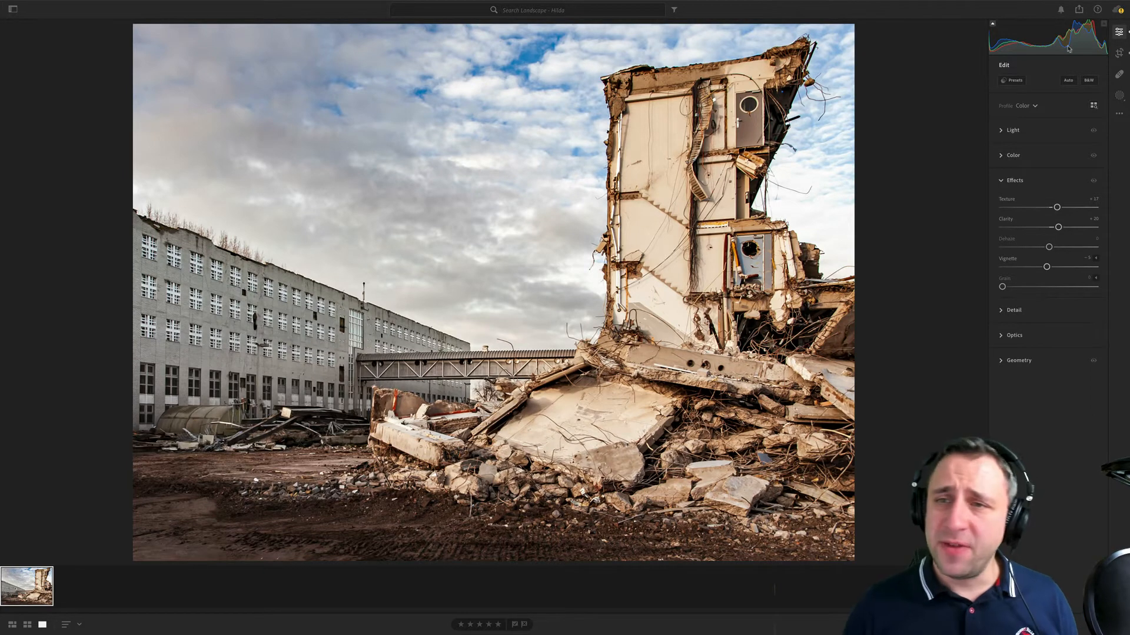
# - Switch Upright to Guided and draw vertical guides along the long building's left windows and the tower's central vertical edge
pyautogui.click(1017, 361)
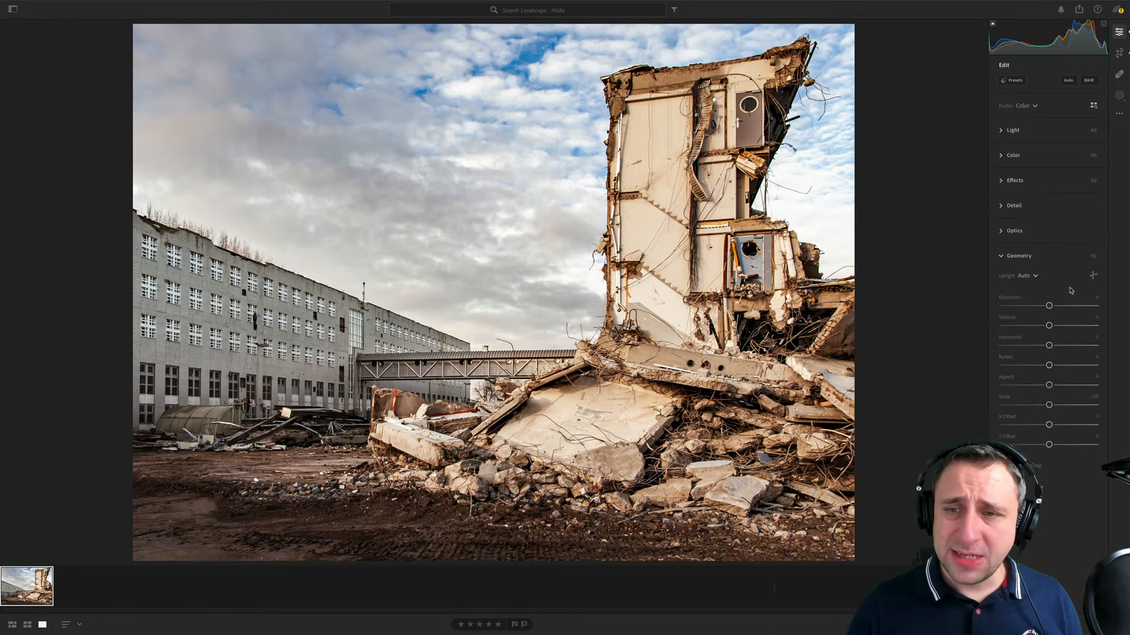
pyautogui.click(1031, 276)
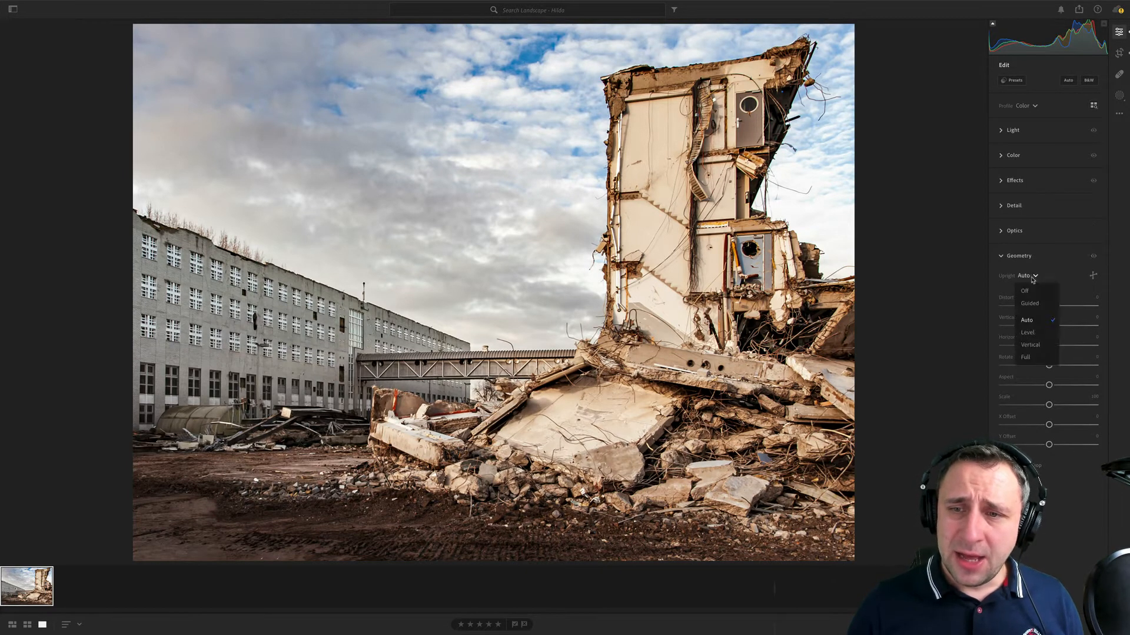
pyautogui.click(1038, 315)
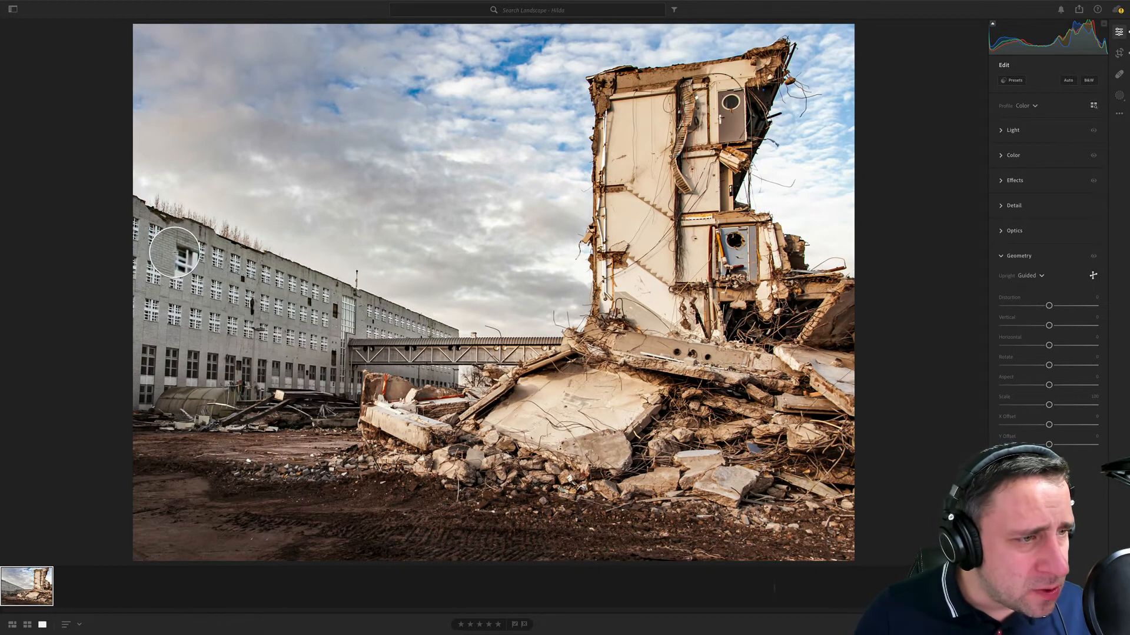
pyautogui.moveTo(149, 225); pyautogui.dragTo(147, 349)
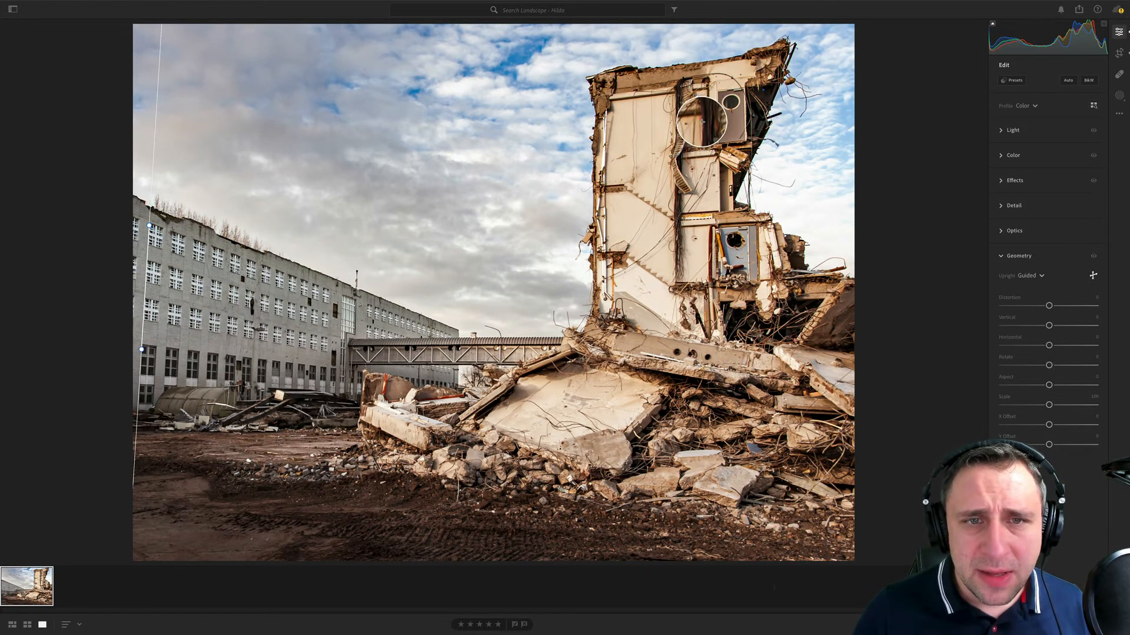
pyautogui.moveTo(676, 96); pyautogui.dragTo(681, 274)
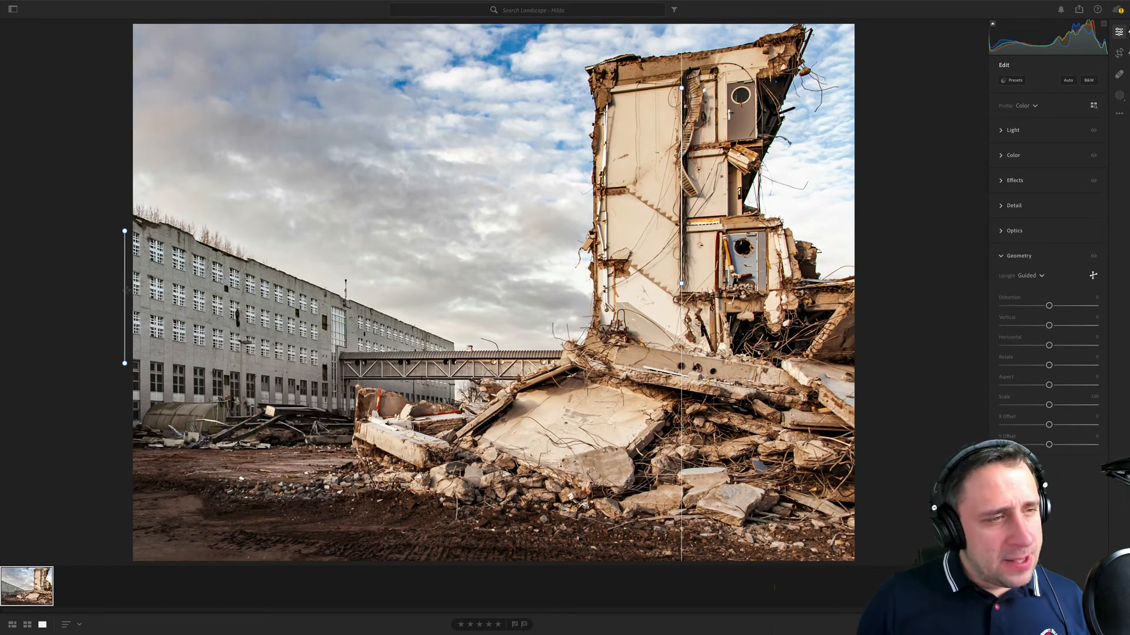
# - Reposition the guides, moving one inward along the long building's windows and the other onto the tower's left edge
pyautogui.moveTo(125, 289); pyautogui.dragTo(186, 317)
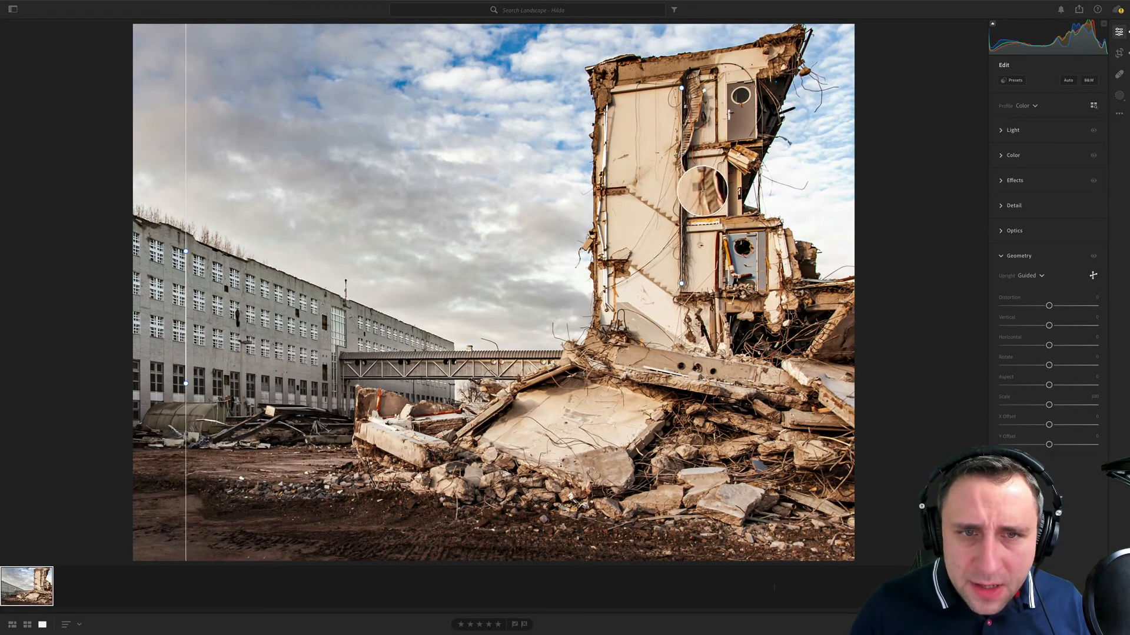
pyautogui.moveTo(703, 192); pyautogui.dragTo(593, 180)
pyautogui.moveTo(593, 103); pyautogui.dragTo(592, 103)
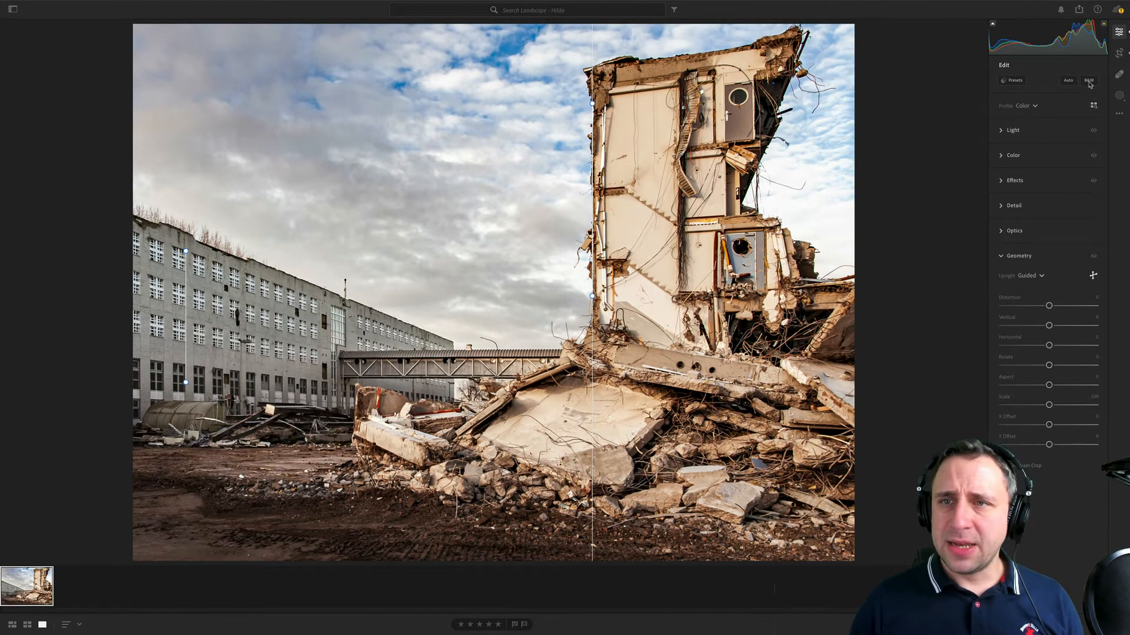
# - Recheck the crop of the perspective-corrected photo and readjust its frame slightly
pyautogui.click(1118, 53)
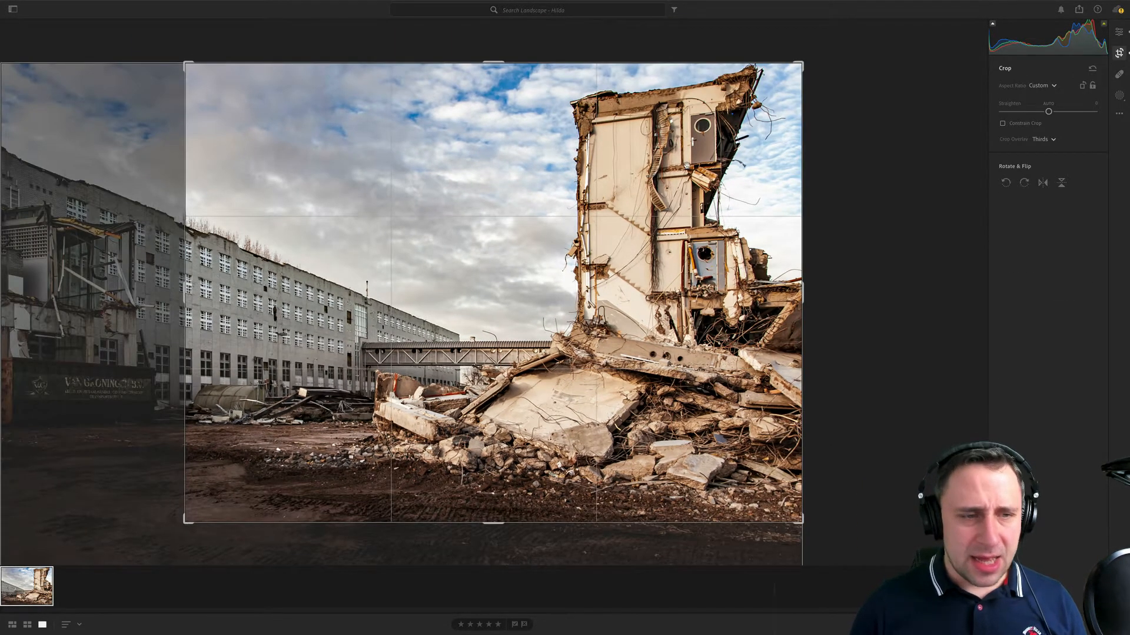
pyautogui.press('Return')
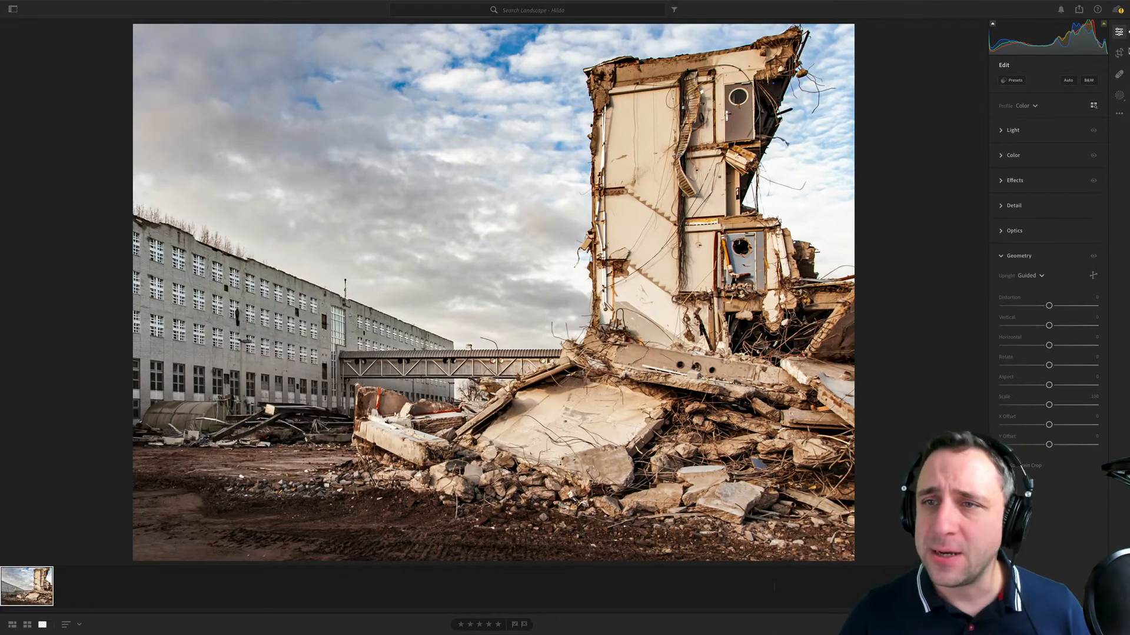
pyautogui.click(1119, 53)
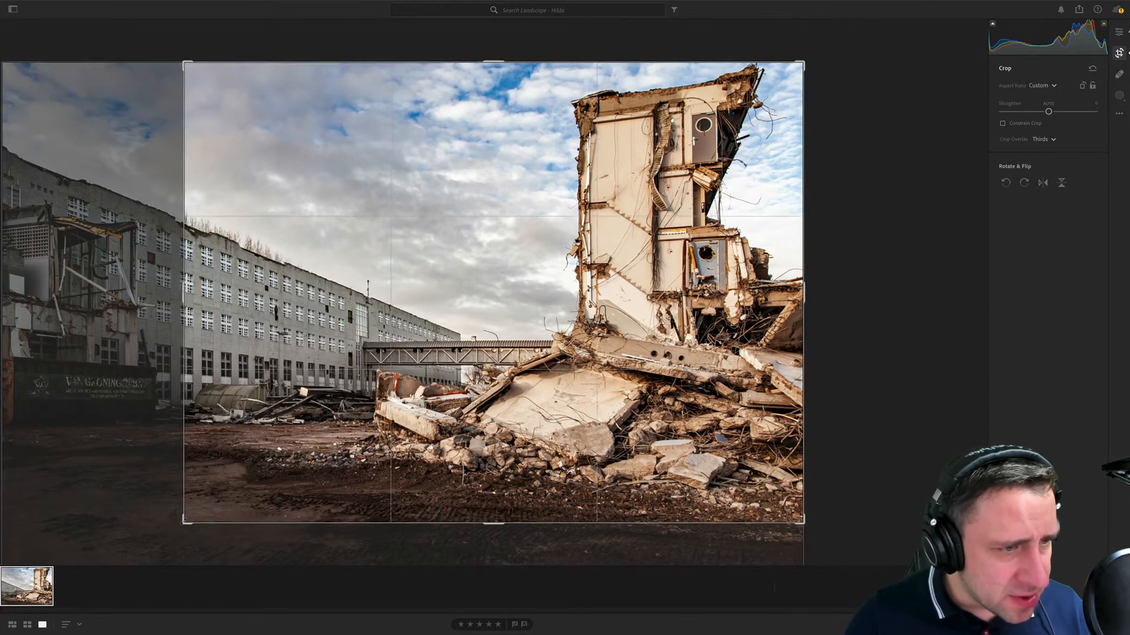
pyautogui.press('Return')
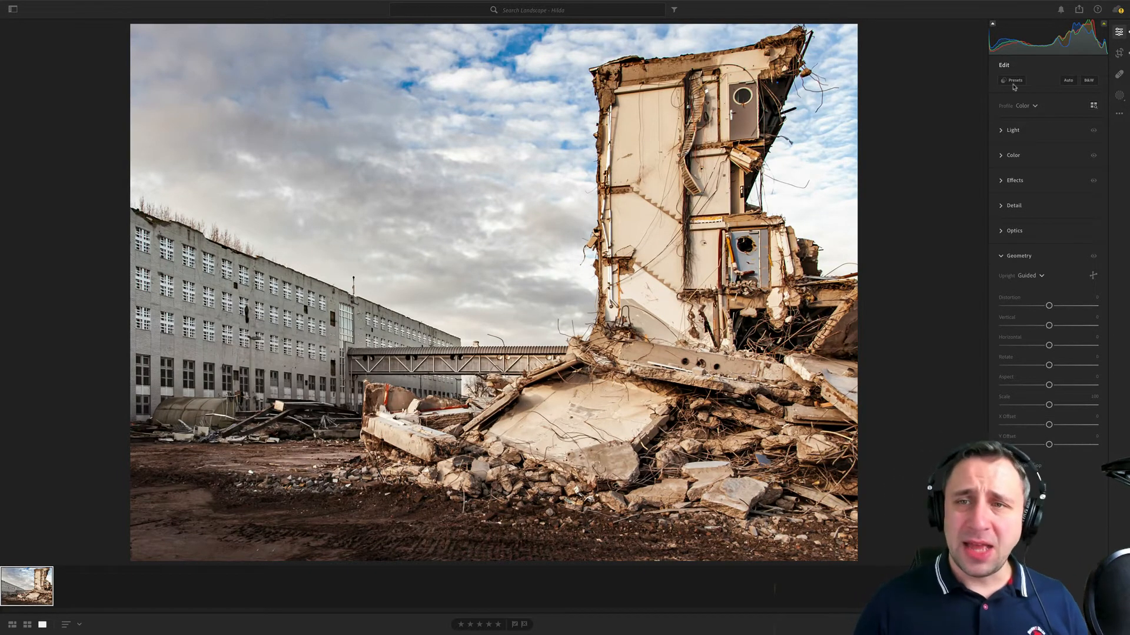
# - Darken the muddy foreground with a linear gradient mask rising from the lower edge, with exposure about -0.80, and shift it slightly down
pyautogui.click(1119, 95)
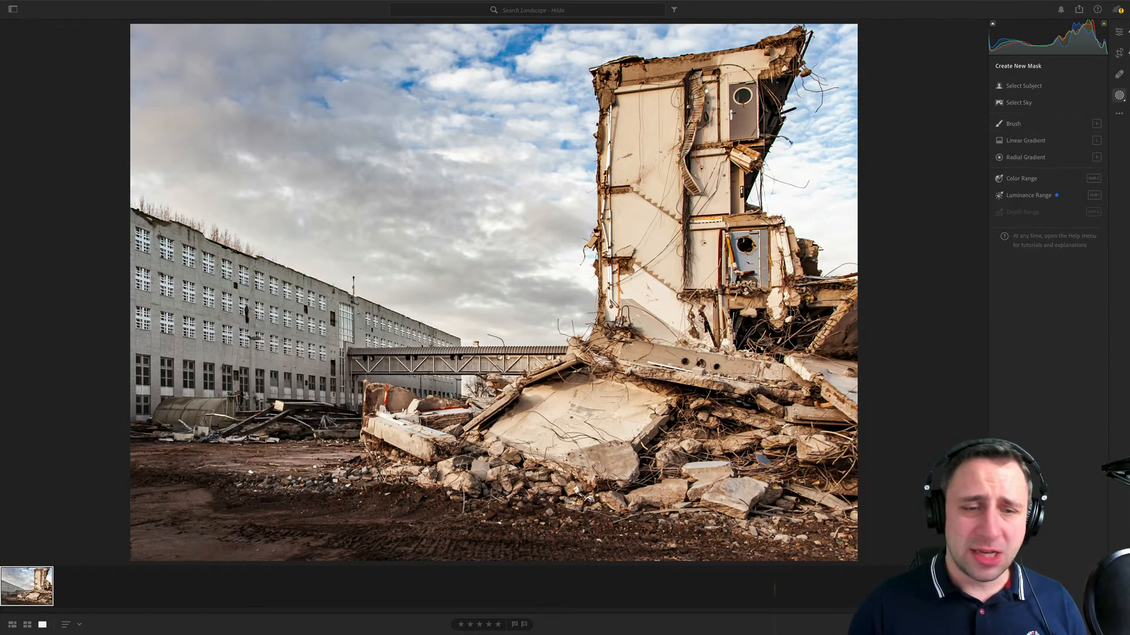
pyautogui.press('l')
pyautogui.moveTo(581, 550); pyautogui.dragTo(590, 303)
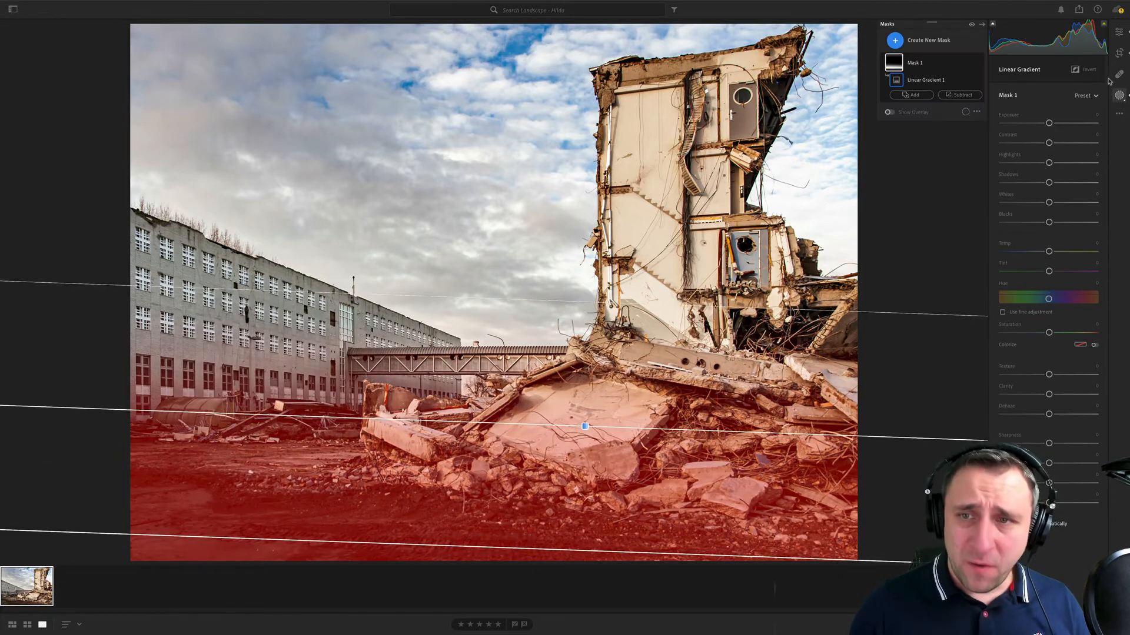
pyautogui.moveTo(1048, 123); pyautogui.dragTo(1039, 123)
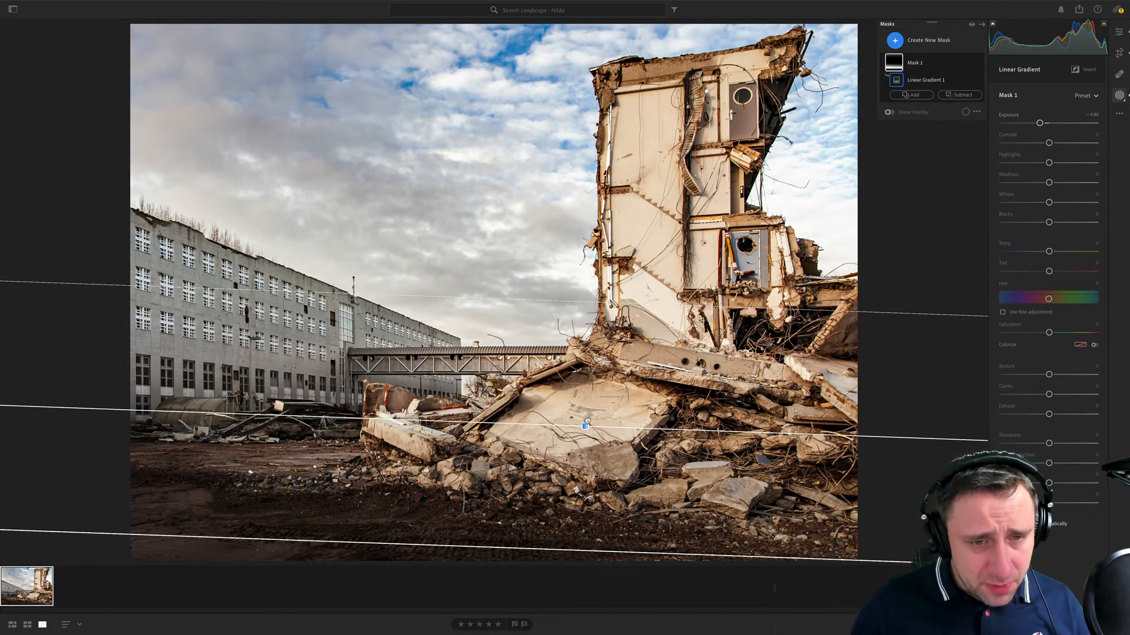
pyautogui.moveTo(587, 420); pyautogui.dragTo(585, 429)
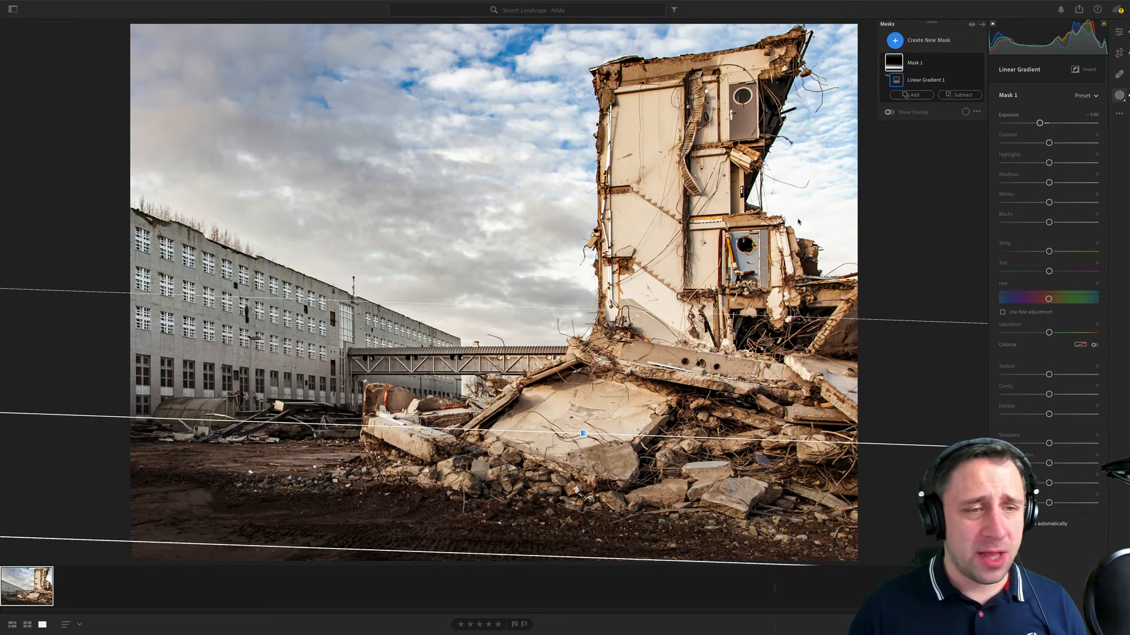
# - Add a second linear gradient mask from the photo's left side toward the tower and lower its exposure to about -0.44
pyautogui.click(895, 40)
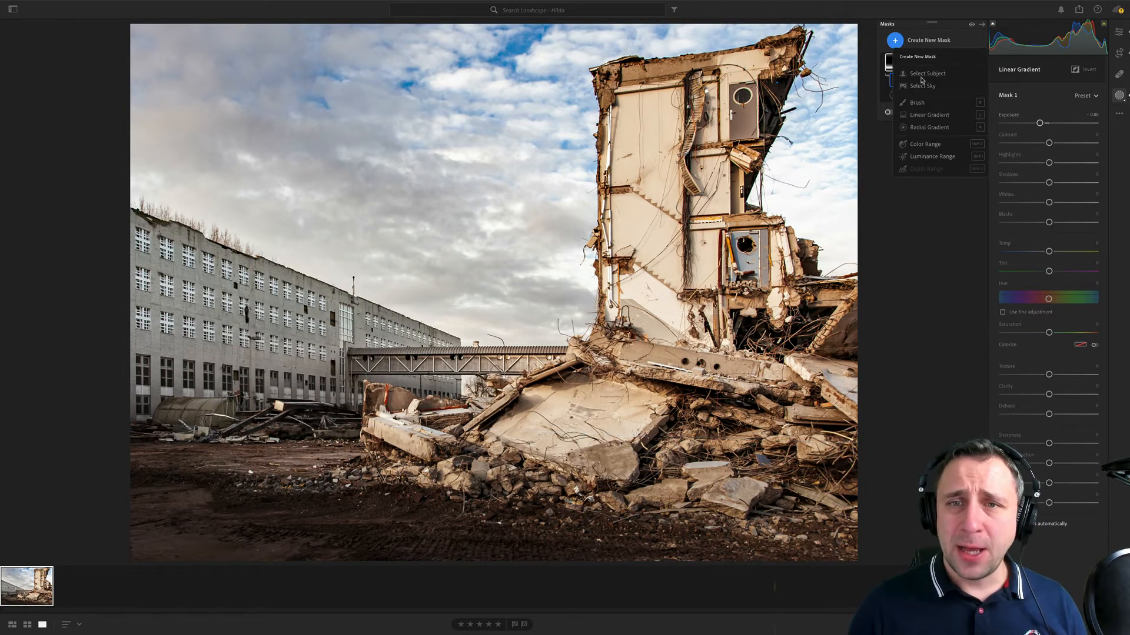
pyautogui.click(929, 115)
pyautogui.moveTo(237, 318); pyautogui.dragTo(614, 329)
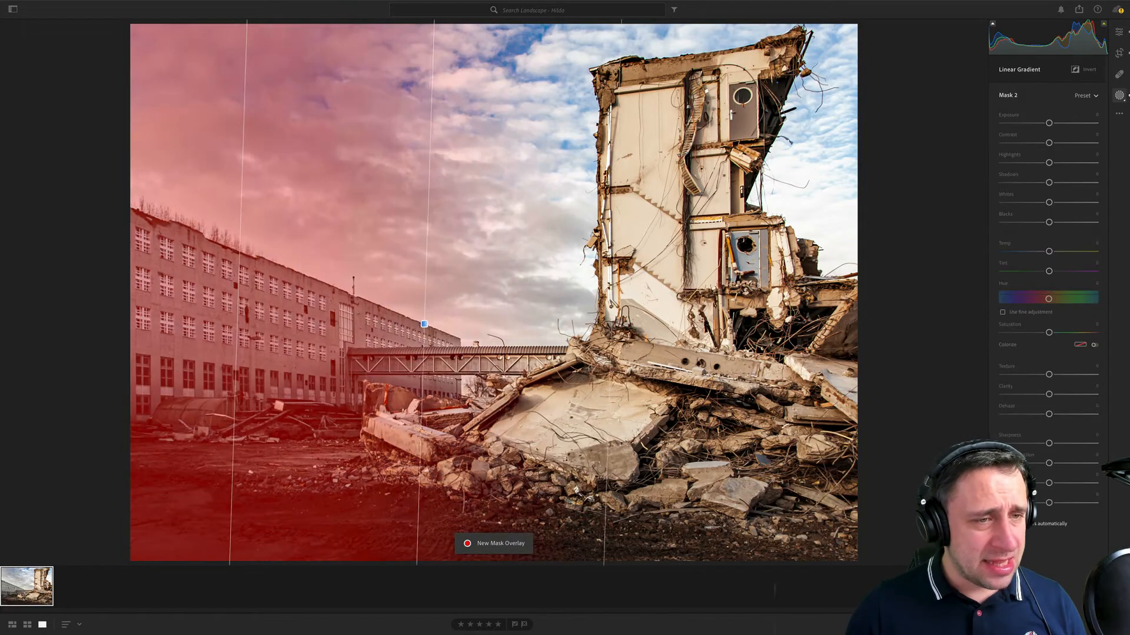
pyautogui.moveTo(1049, 123); pyautogui.dragTo(1045, 124)
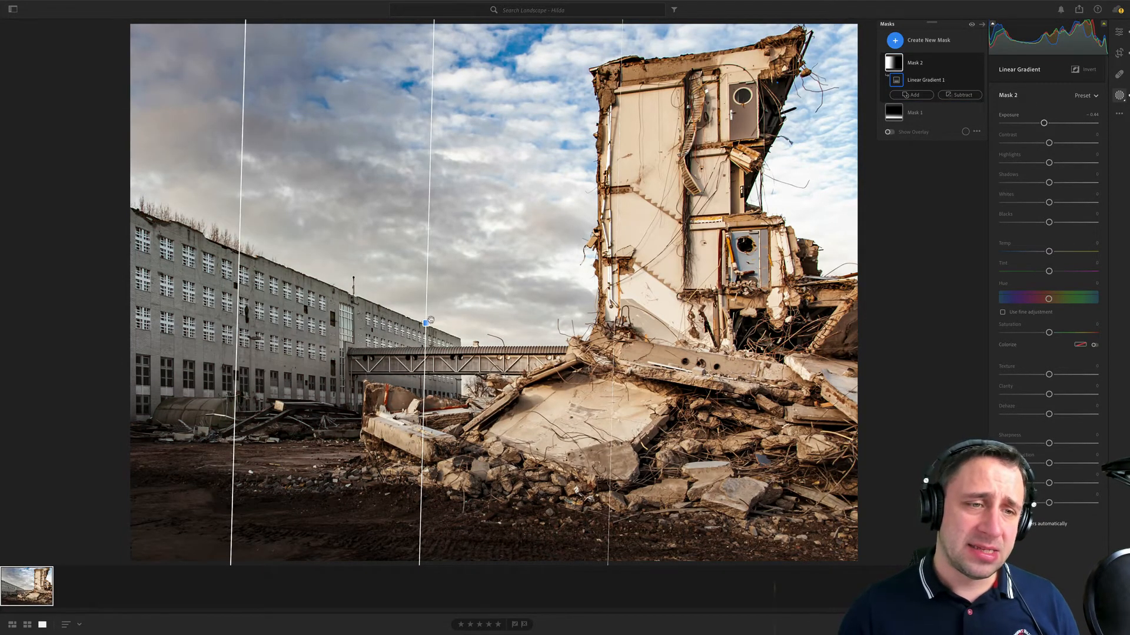
# - Shift the second linear gradient further left, and brighten the ruined tower with a new radial gradient mask at exposure about +0.44
pyautogui.moveTo(434, 325); pyautogui.dragTo(210, 320)
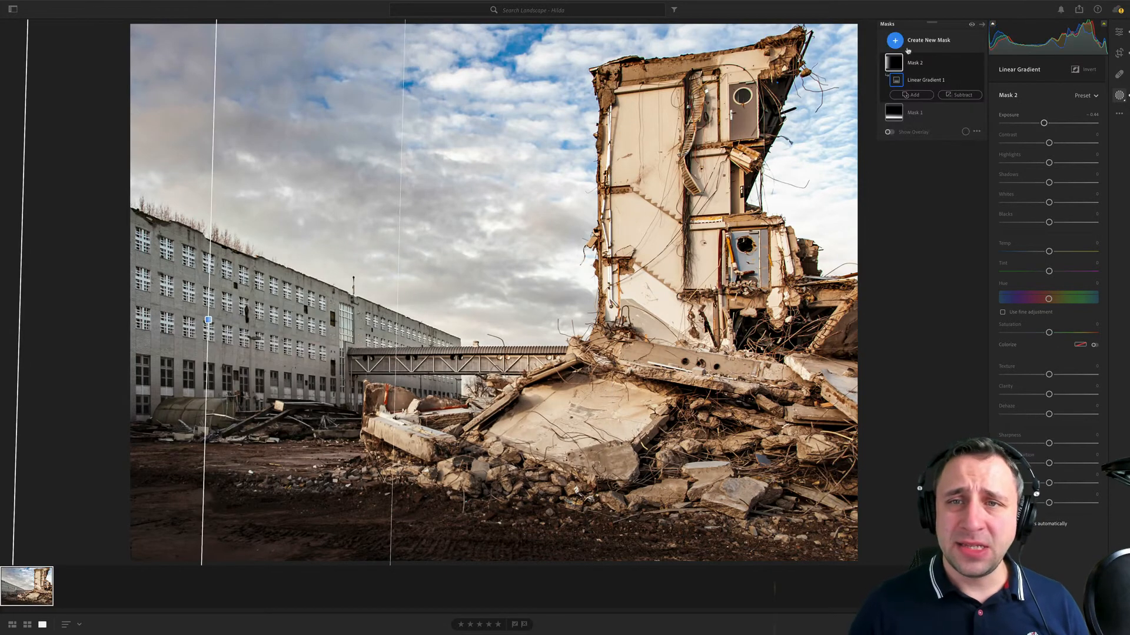
pyautogui.click(919, 47)
pyautogui.click(927, 128)
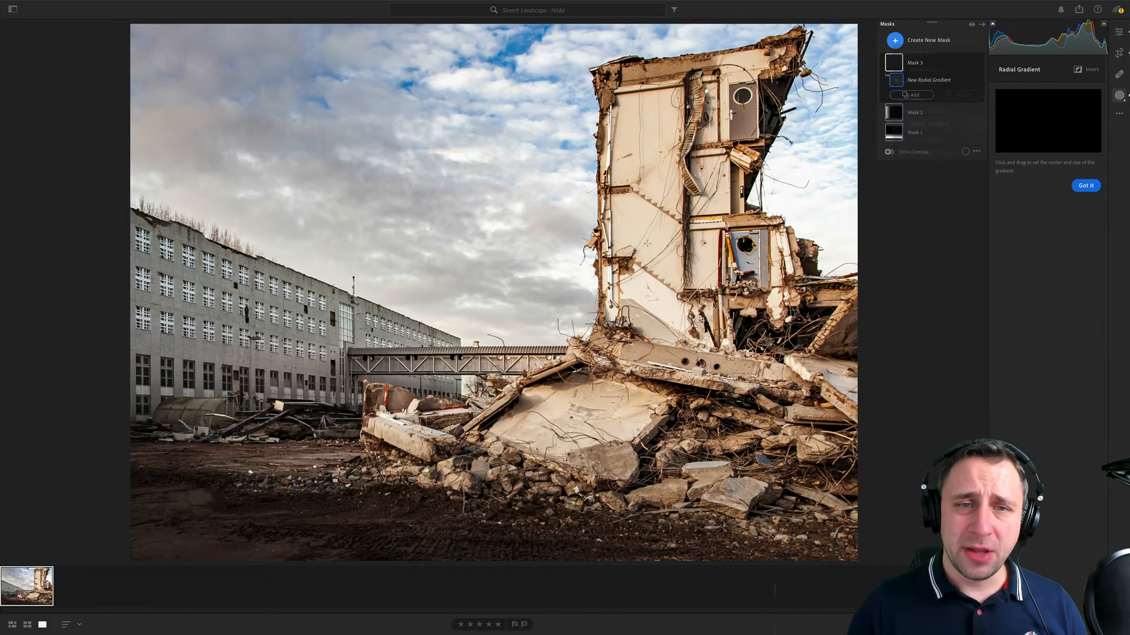
pyautogui.moveTo(634, 245); pyautogui.dragTo(731, 401)
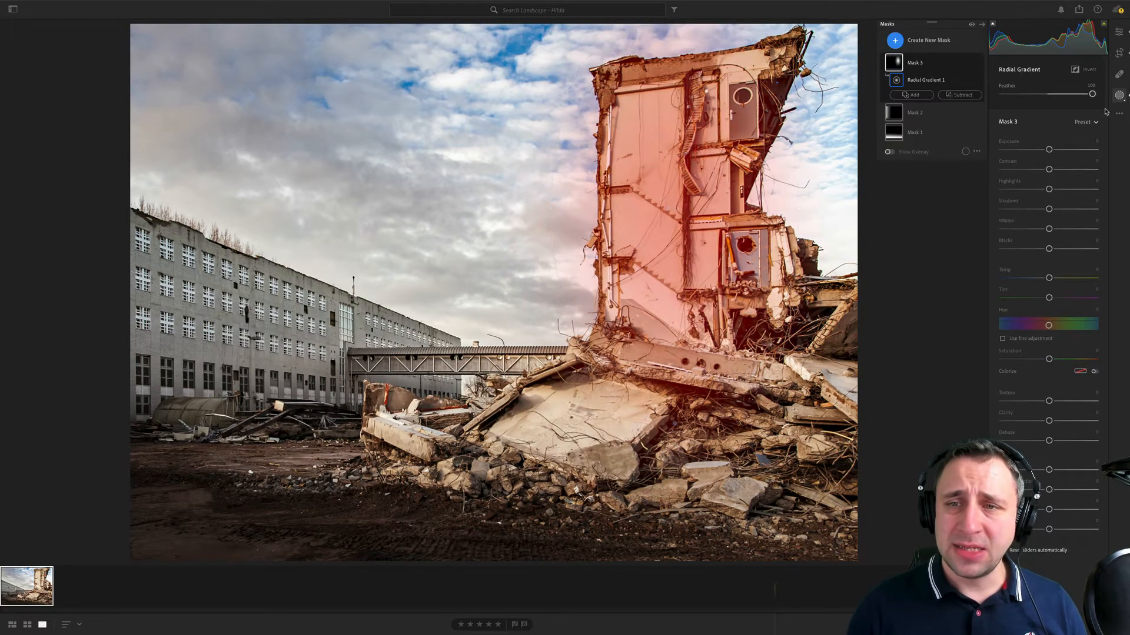
pyautogui.moveTo(1044, 150); pyautogui.dragTo(1054, 150)
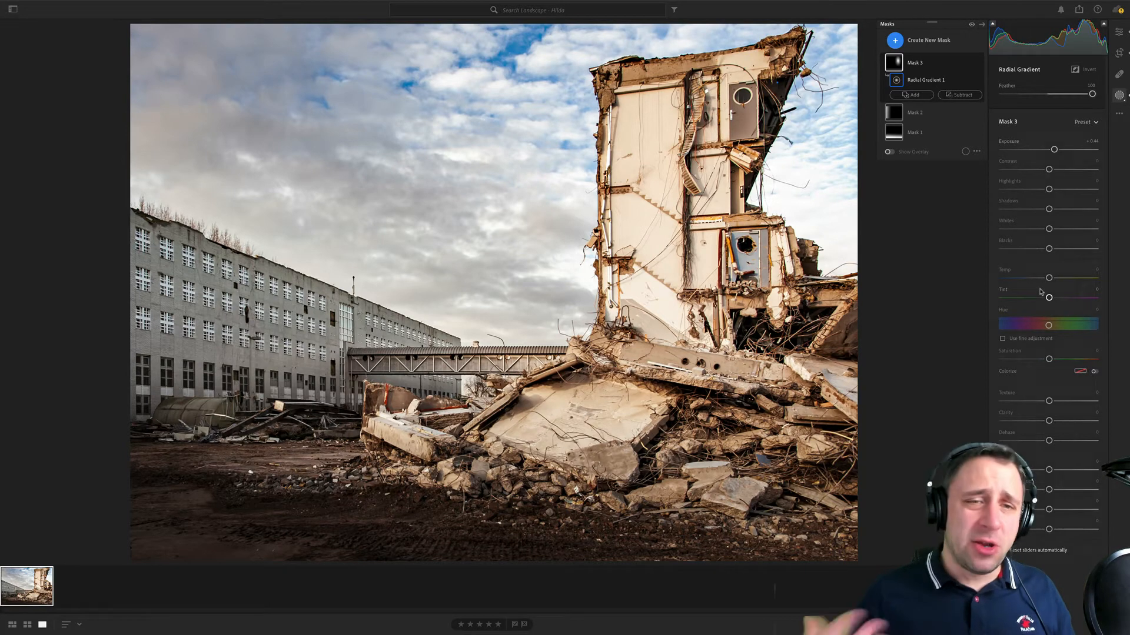
# - Compare the edited demolition photo with its original version, and return to the edited view
pyautogui.click(1119, 114)
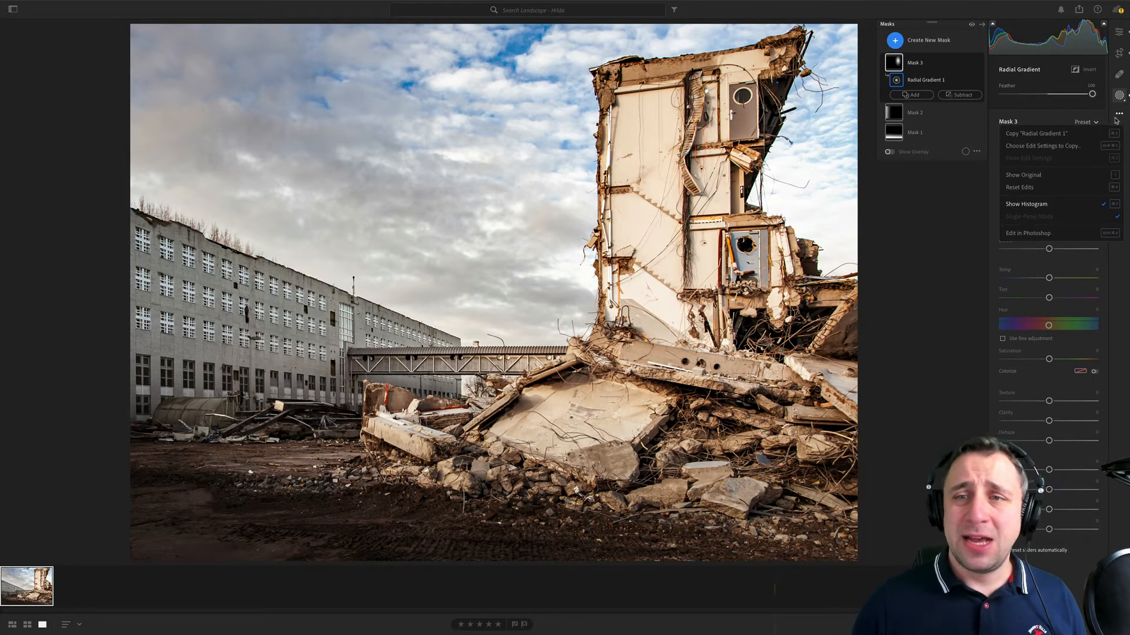
pyautogui.click(1066, 178)
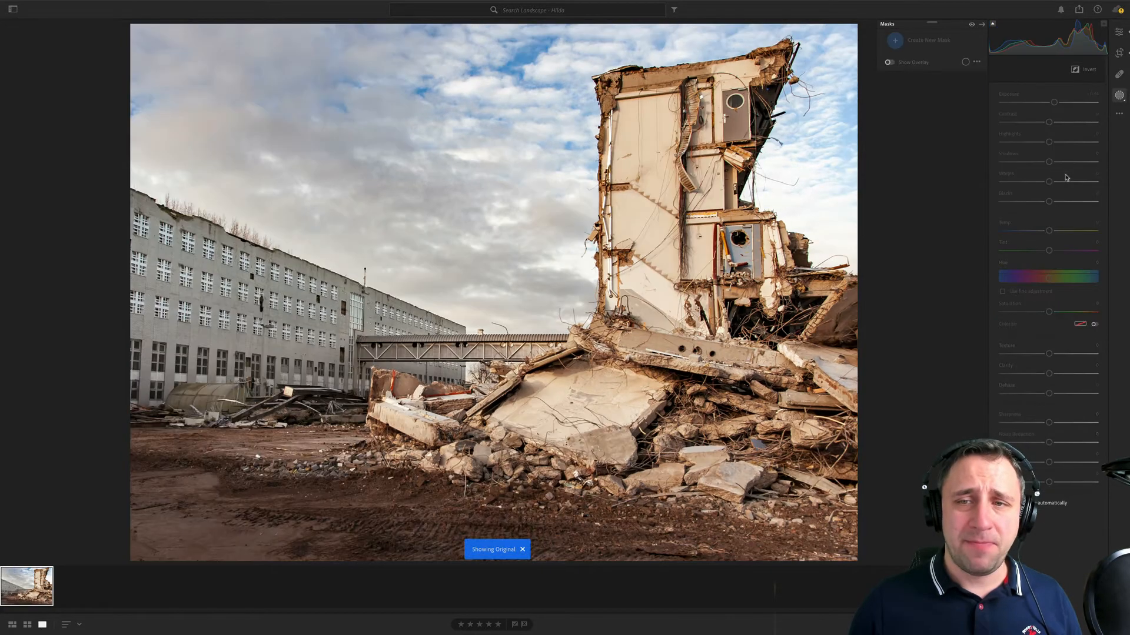
pyautogui.click(1121, 115)
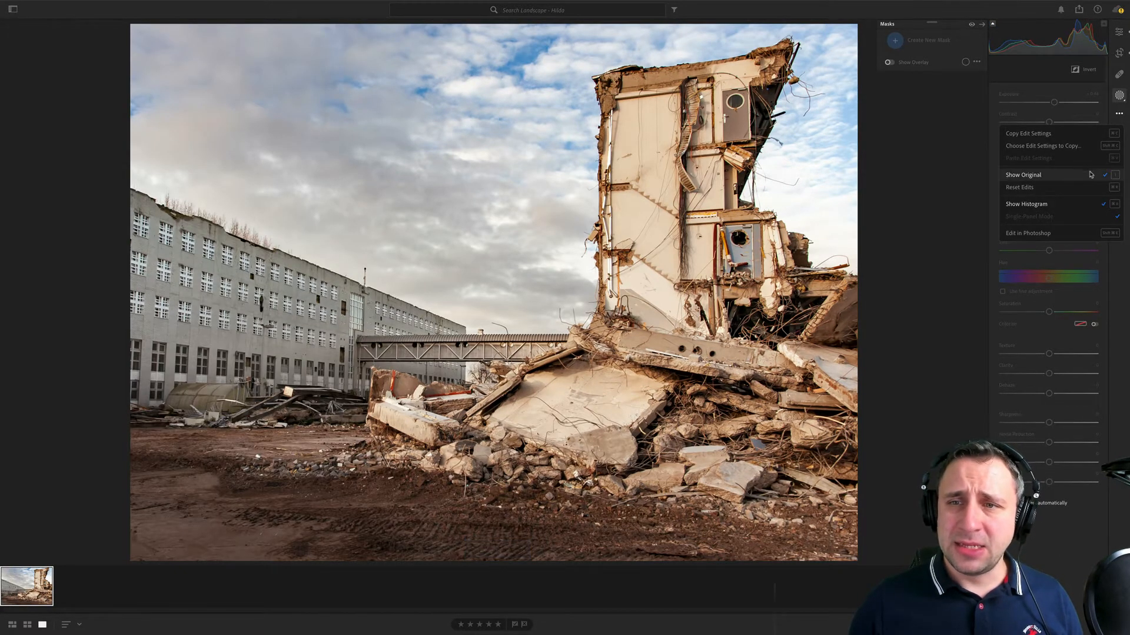
pyautogui.click(1093, 172)
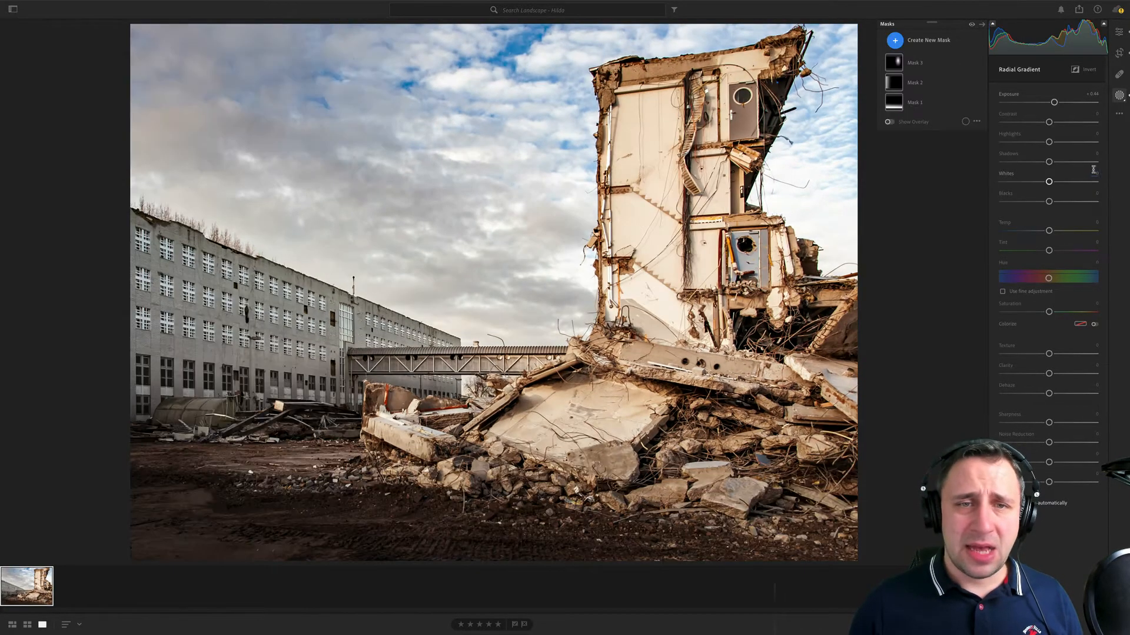
pyautogui.click(1121, 115)
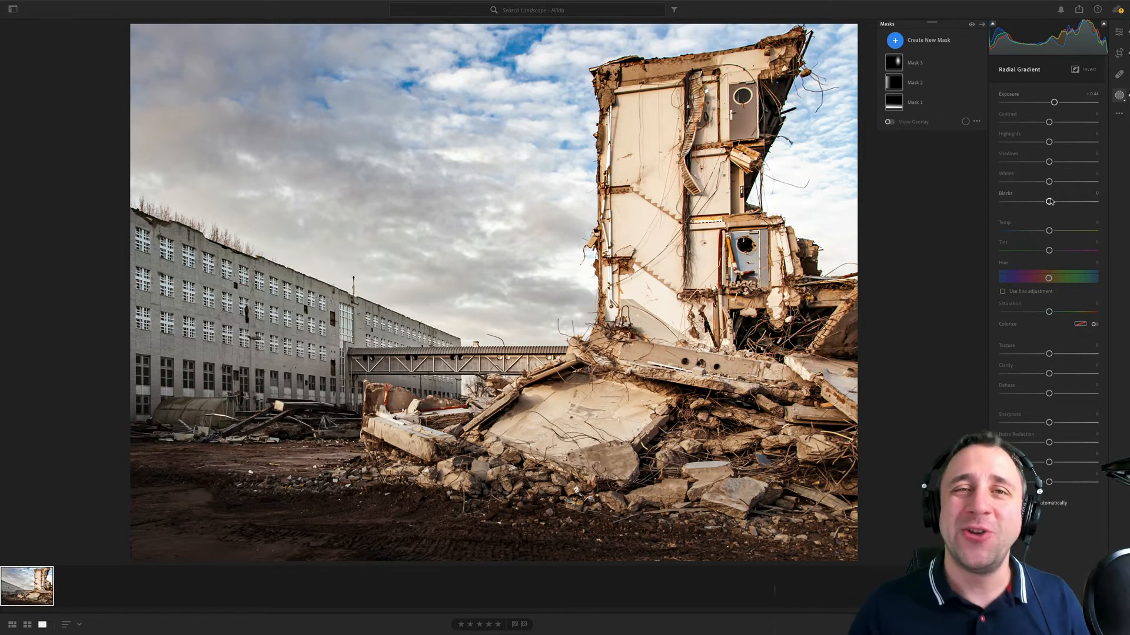
# - Open the next photographer's landscape album and compare its tree photo with its red rock photo, ending on the tree
pyautogui.click(14, 13)
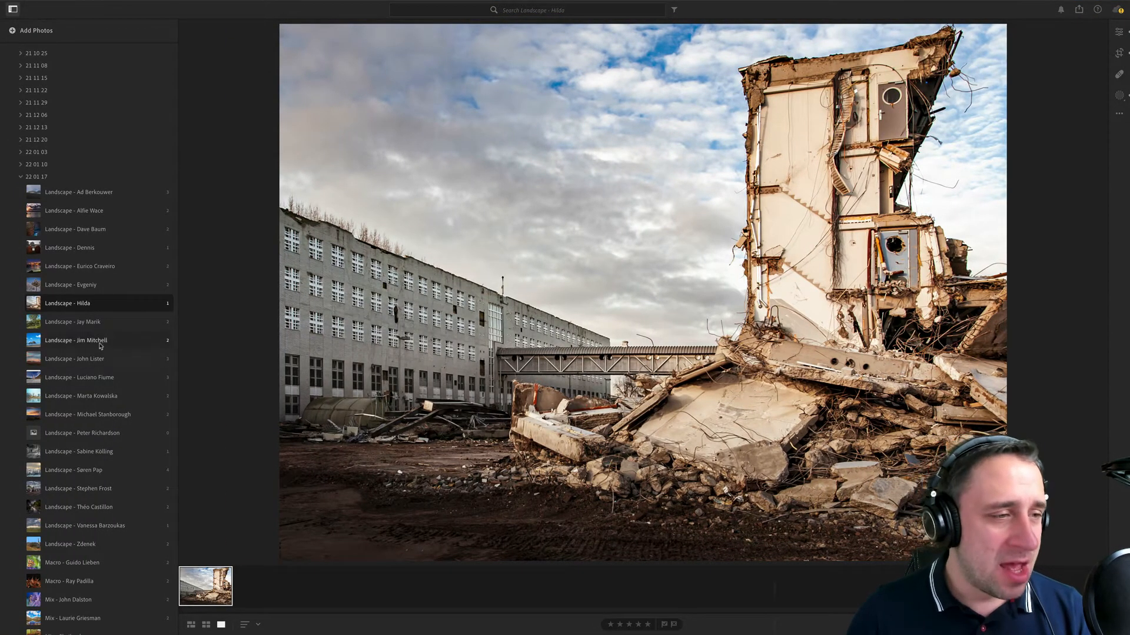
pyautogui.click(109, 324)
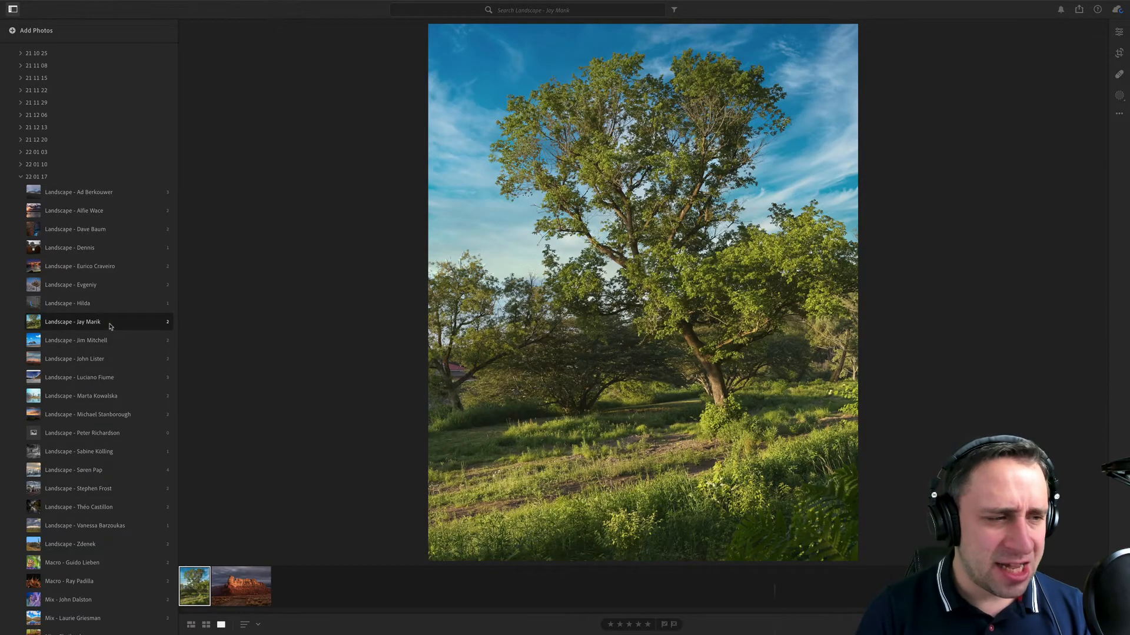
pyautogui.click(214, 588)
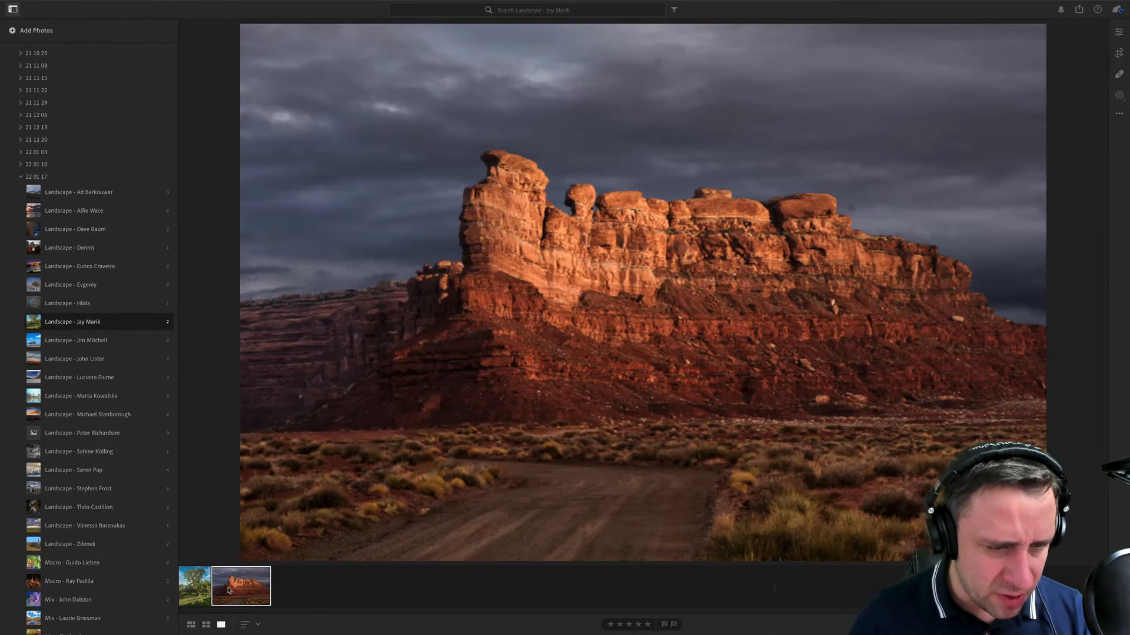
pyautogui.click(200, 584)
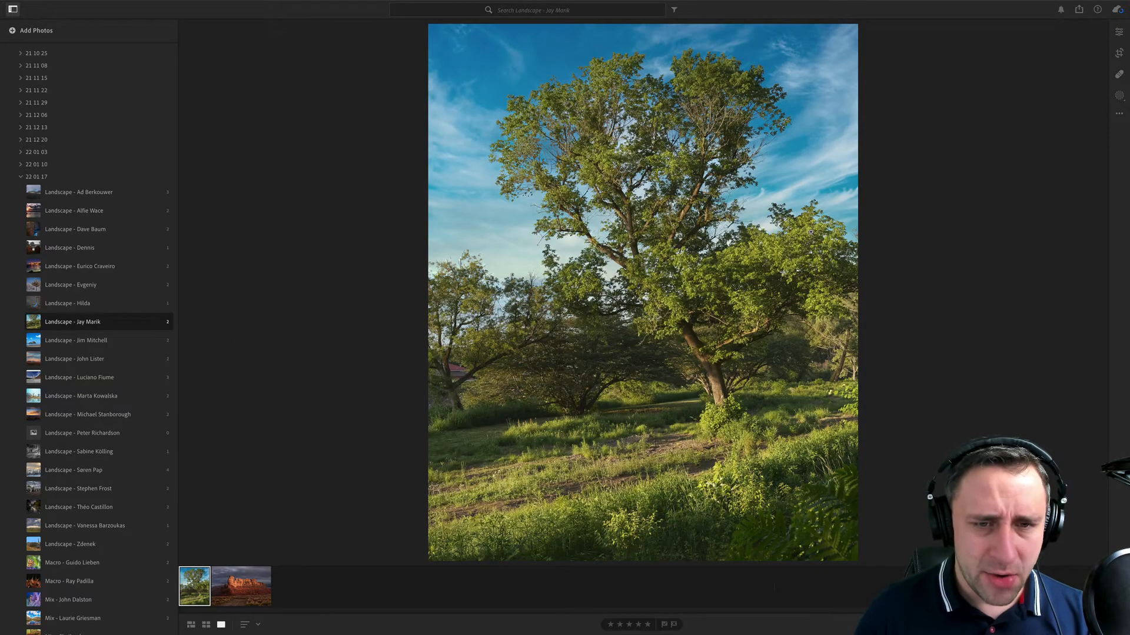
pyautogui.click(1118, 32)
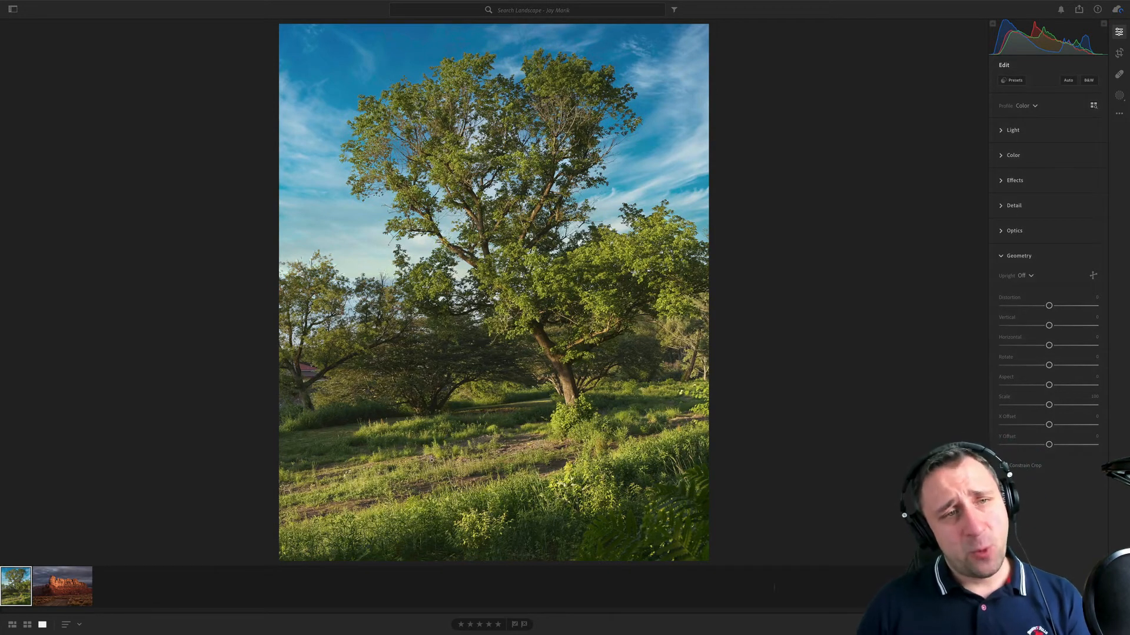
pyautogui.click(73, 584)
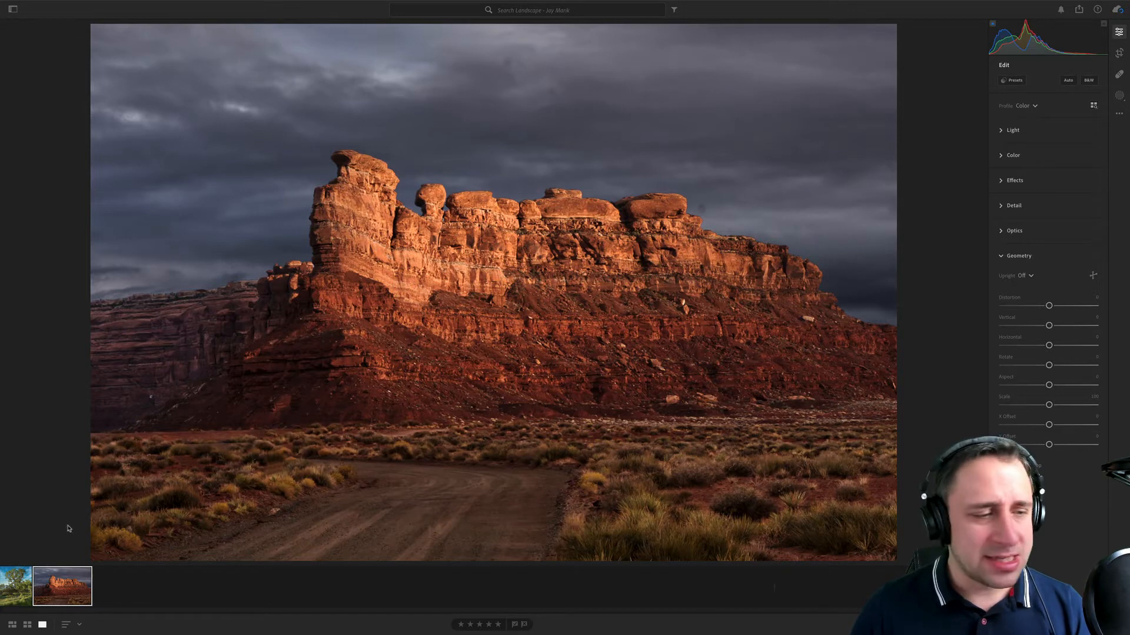
pyautogui.click(24, 583)
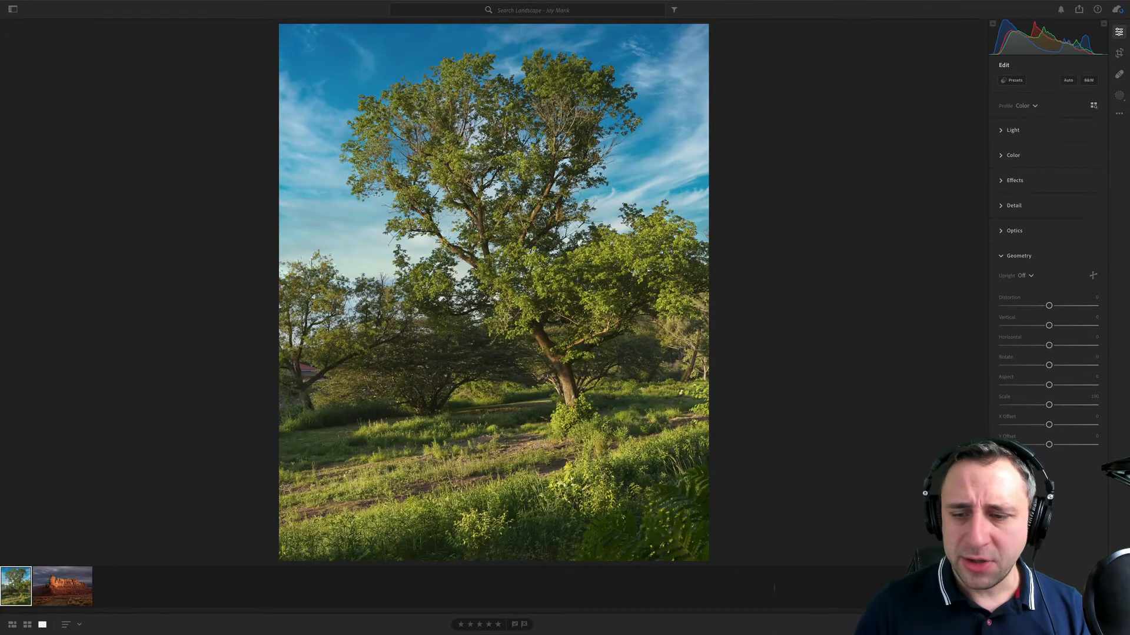
# - Show the photo information and check the camera metadata of both the tree and red rock photos
pyautogui.press('i')
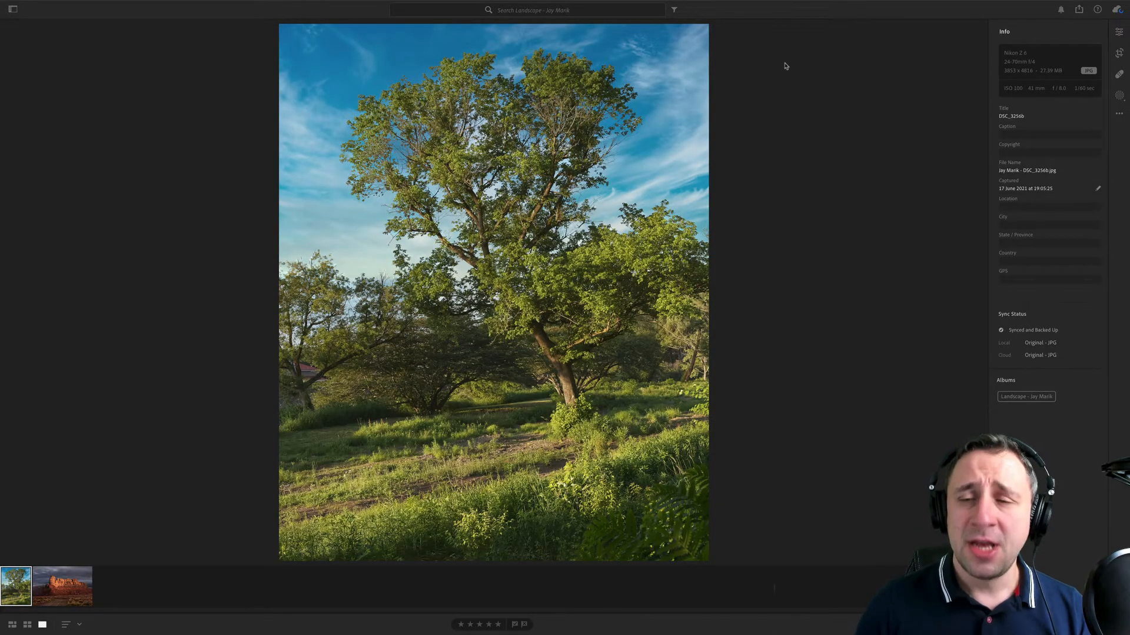
pyautogui.click(61, 585)
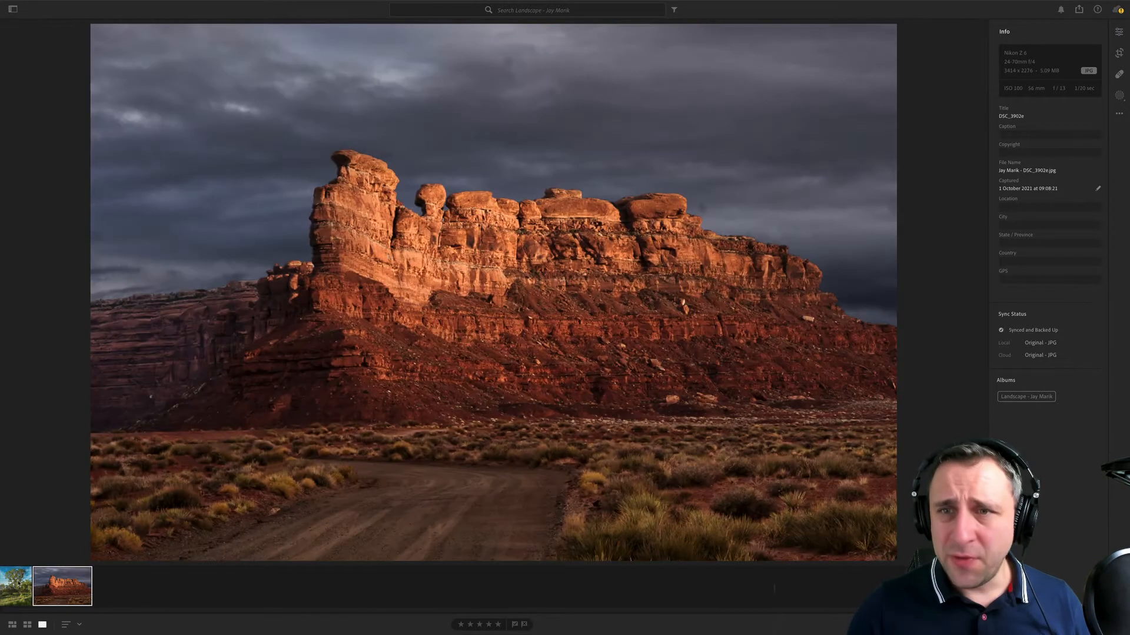
pyautogui.click(19, 583)
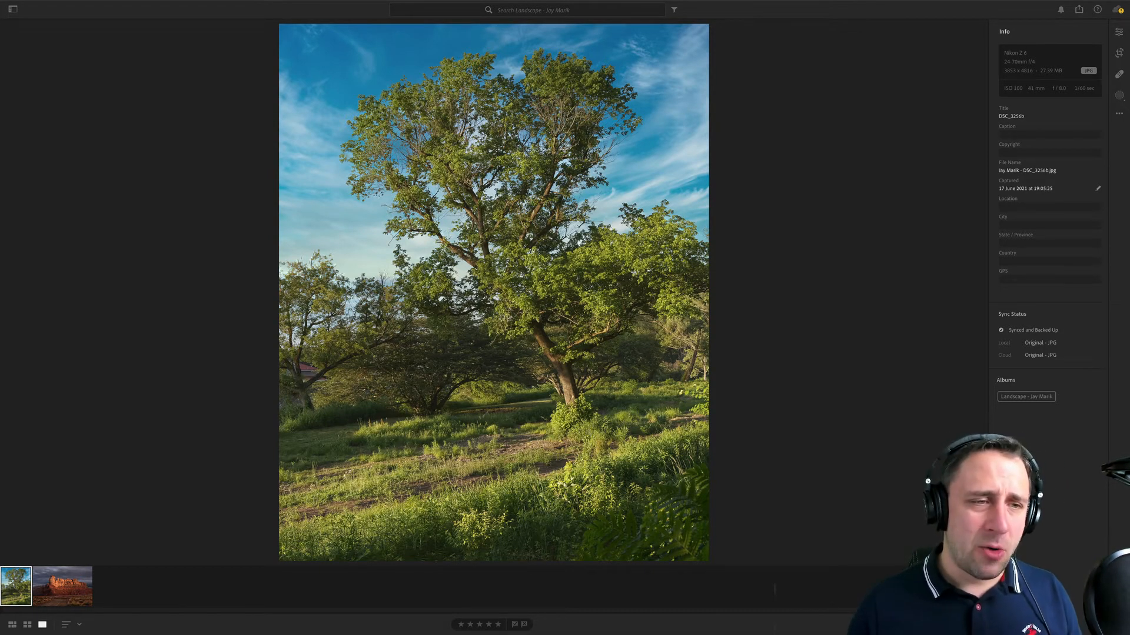
# - Examine the tree photo at close range, checking the branch and foliage edges against the sky and throughout the crown
pyautogui.click(421, 290)
pyautogui.moveTo(421, 290); pyautogui.dragTo(666, 298)
pyautogui.moveTo(352, 299); pyautogui.dragTo(582, 376)
pyautogui.moveTo(456, 344); pyautogui.dragTo(527, 442)
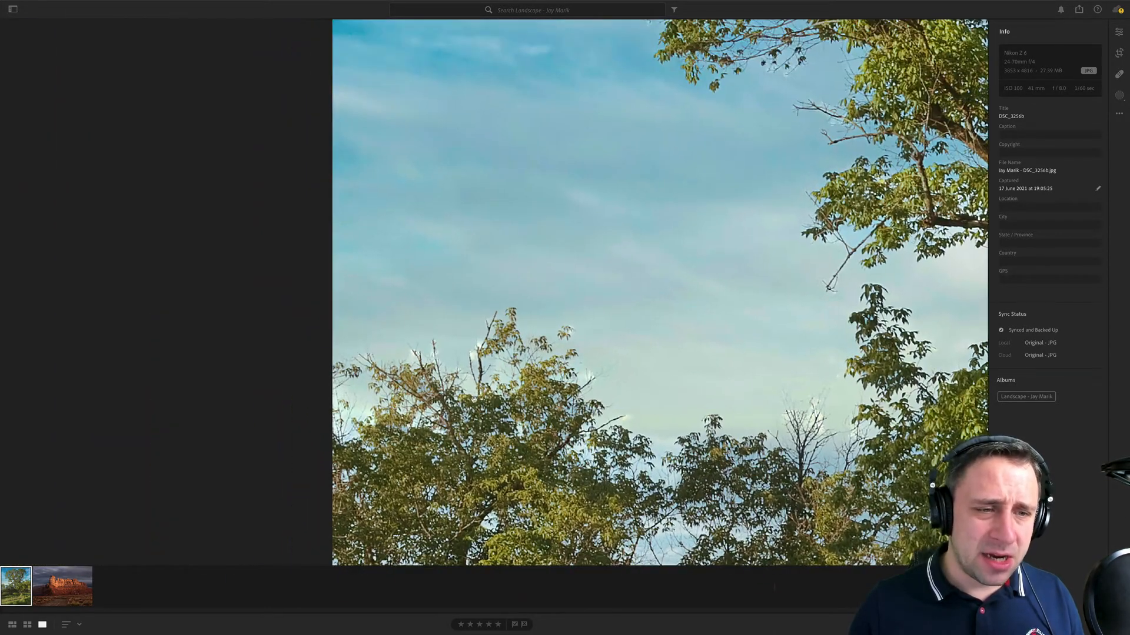
pyautogui.moveTo(474, 336); pyautogui.dragTo(443, 310)
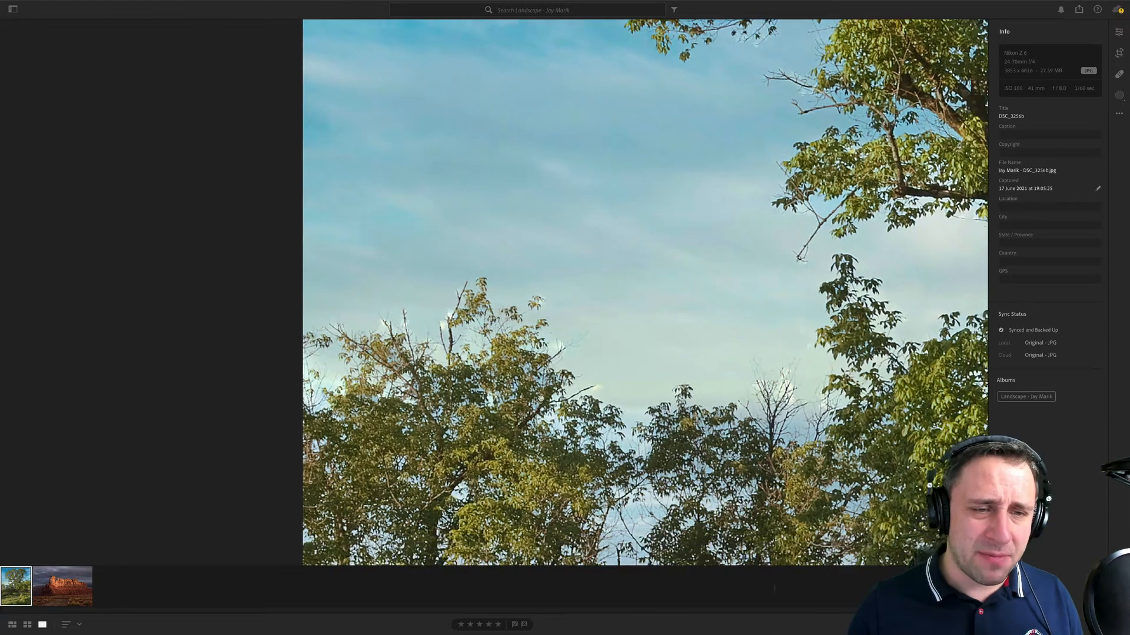
pyautogui.moveTo(791, 384); pyautogui.dragTo(647, 295)
pyautogui.moveTo(860, 28); pyautogui.dragTo(723, 397)
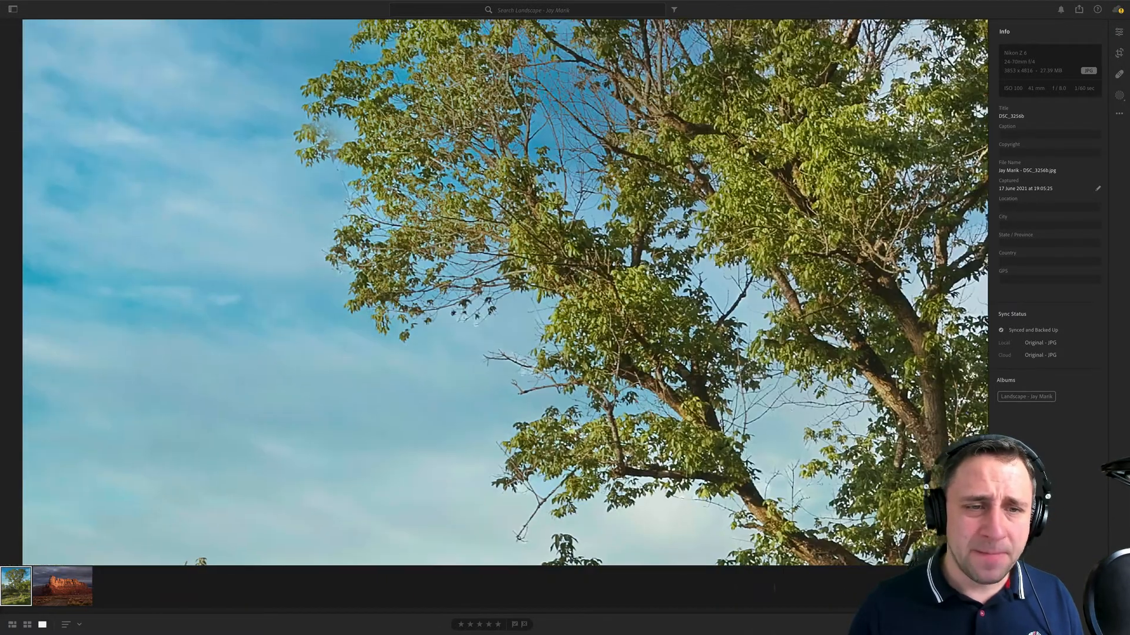
pyautogui.moveTo(611, 407); pyautogui.dragTo(564, 356)
pyautogui.moveTo(847, 248); pyautogui.dragTo(112, 412)
pyautogui.moveTo(817, 415); pyautogui.dragTo(777, 387)
pyautogui.click(715, 268)
pyautogui.click(666, 244)
pyautogui.moveTo(624, 375); pyautogui.dragTo(680, 342)
pyautogui.click(678, 339)
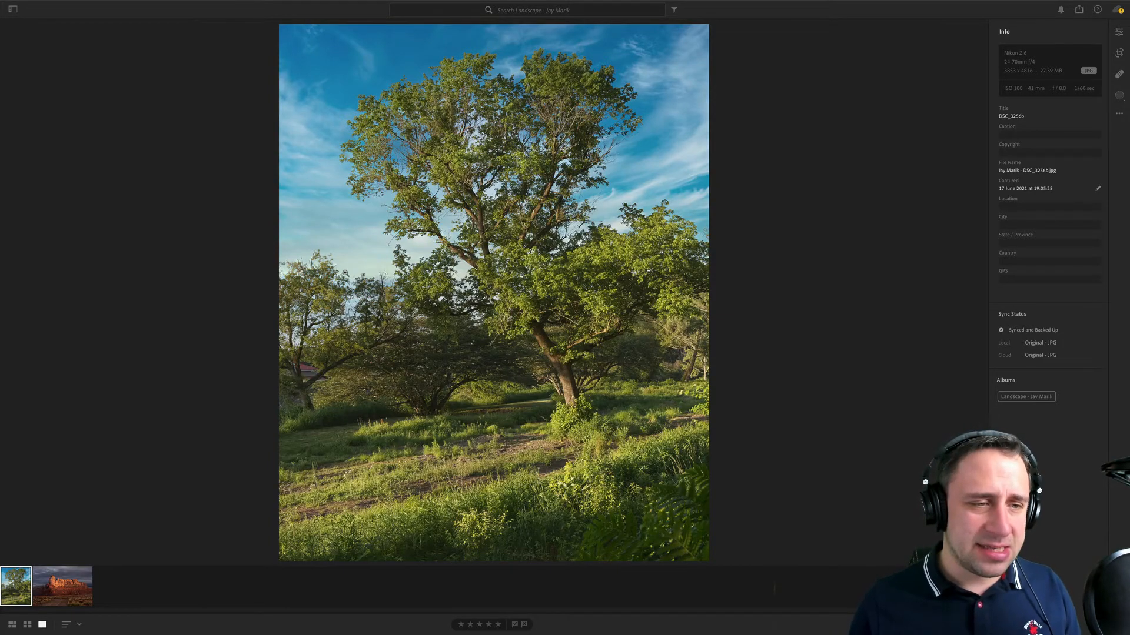
pyautogui.click(318, 288)
pyautogui.click(317, 288)
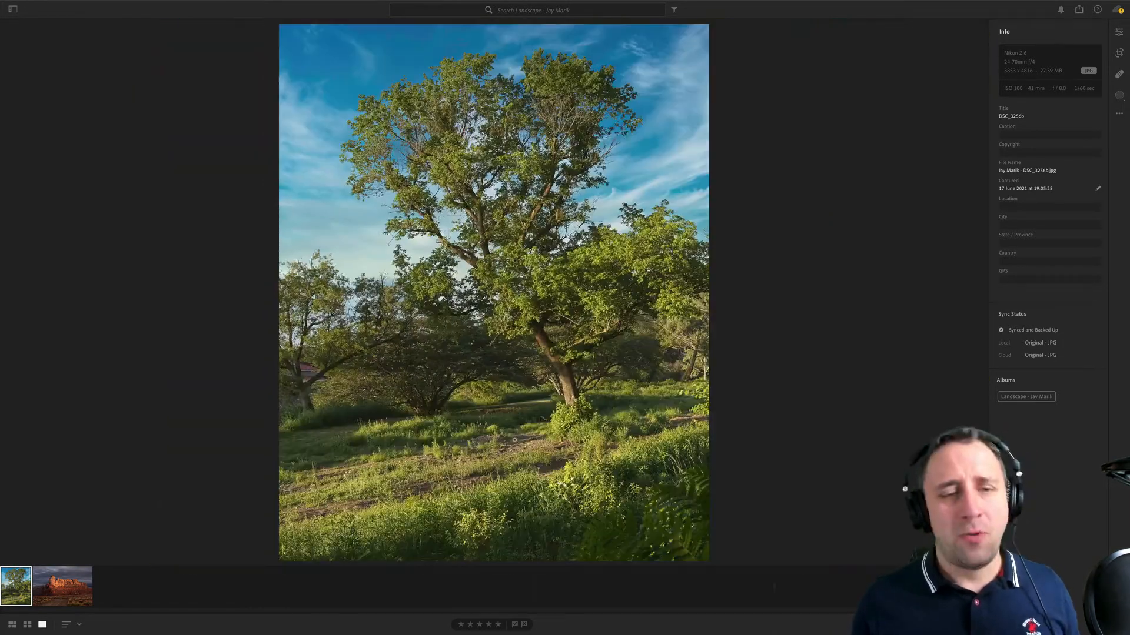
# - Inspect the tree photo's foreground, main trunk and surrounding branches up close, and return to the full image
pyautogui.click(584, 491)
pyautogui.moveTo(556, 117); pyautogui.dragTo(694, 556)
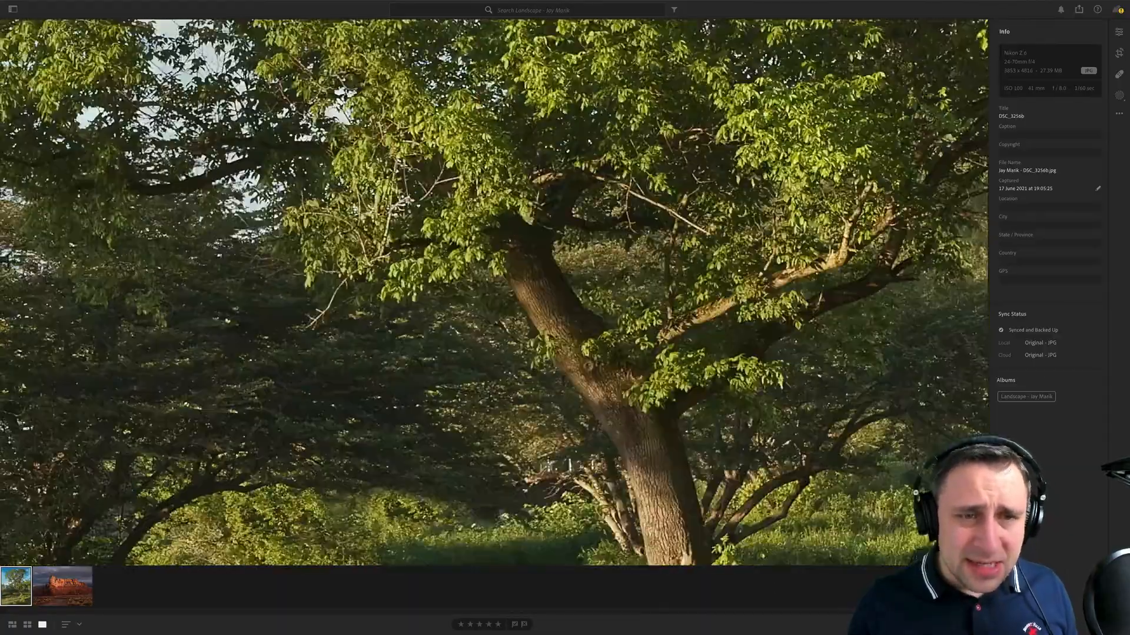
pyautogui.moveTo(544, 315); pyautogui.dragTo(644, 546)
pyautogui.moveTo(568, 346); pyautogui.dragTo(668, 520)
pyautogui.click(668, 518)
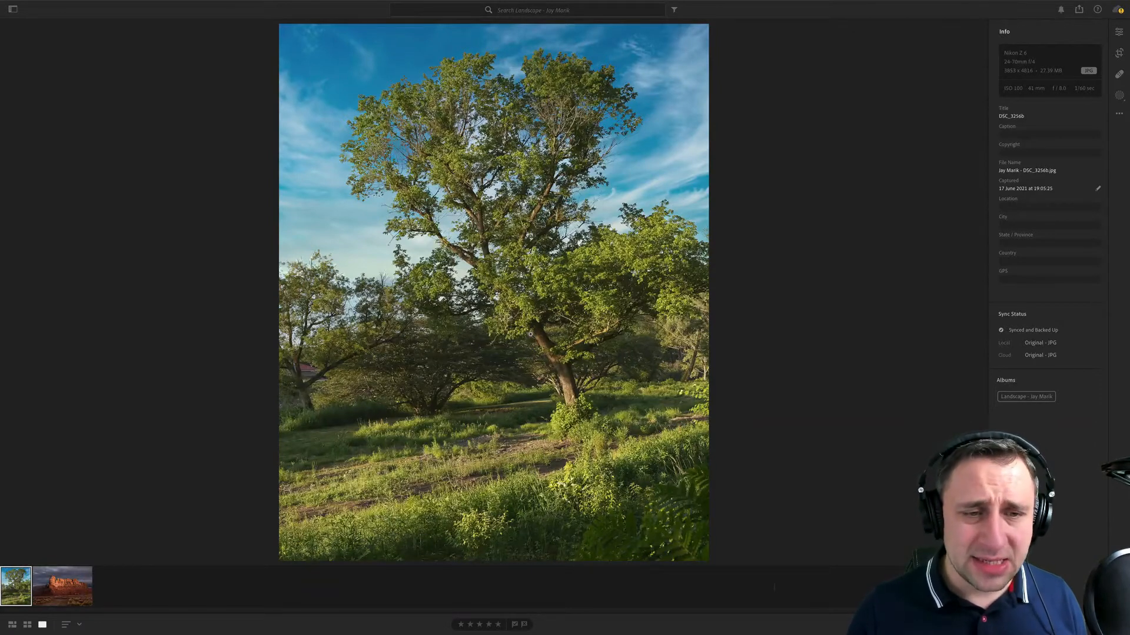
# - Examine the red rock photo up close, checking the cliff's detail, the sky around its ridge and the foreground road
pyautogui.click(71, 578)
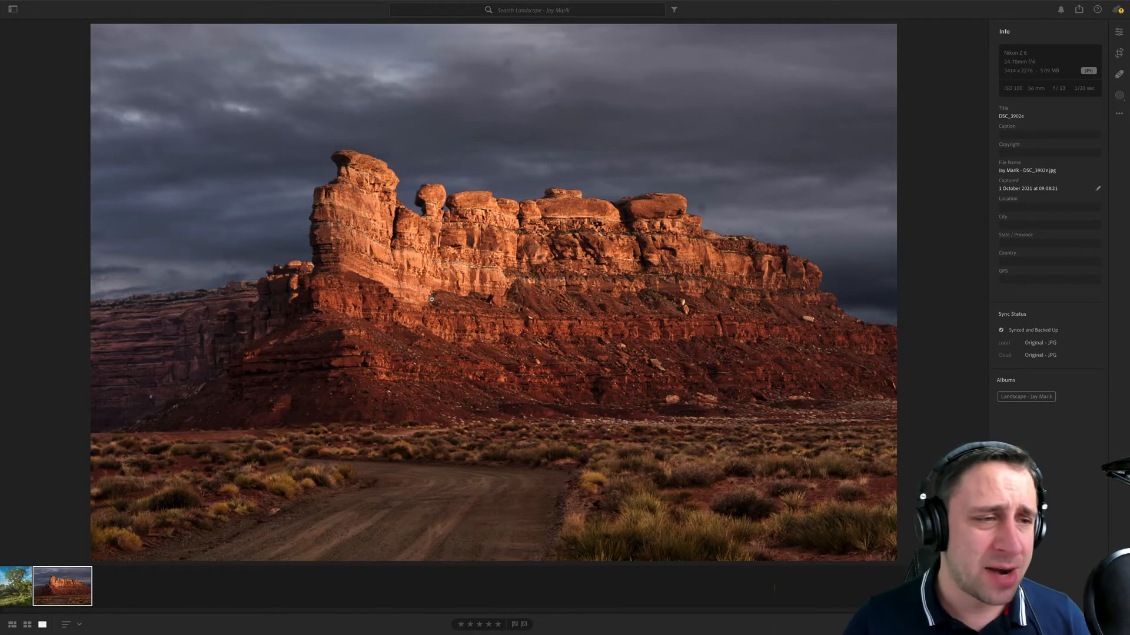
pyautogui.click(451, 349)
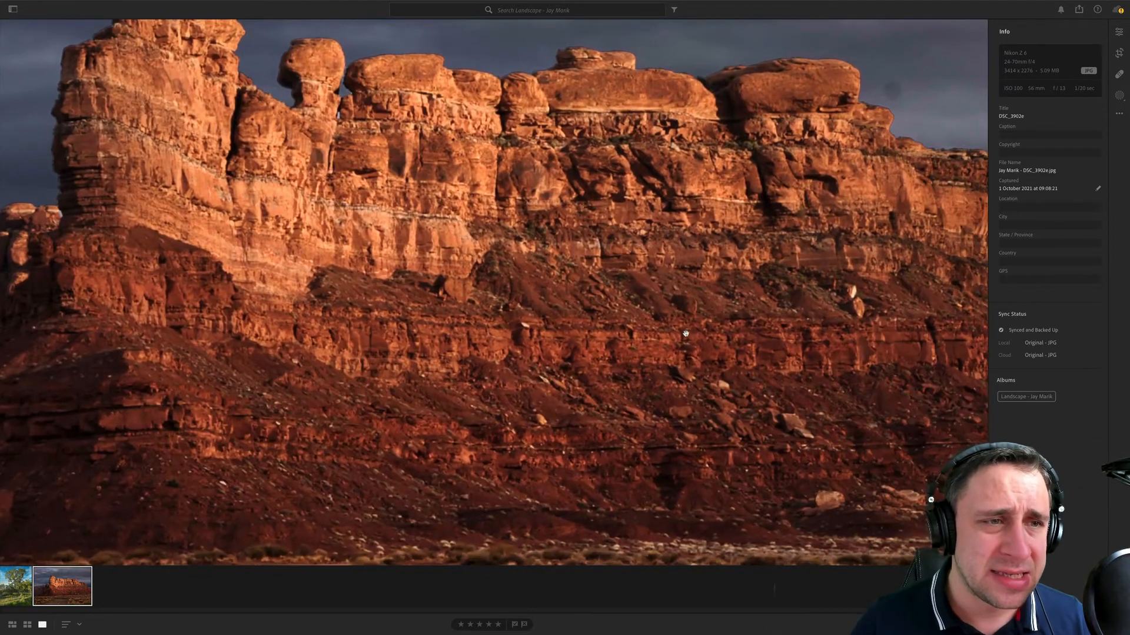
pyautogui.moveTo(739, 384); pyautogui.dragTo(594, 352)
pyautogui.moveTo(790, 189); pyautogui.dragTo(611, 221)
pyautogui.moveTo(743, 176); pyautogui.dragTo(599, 189)
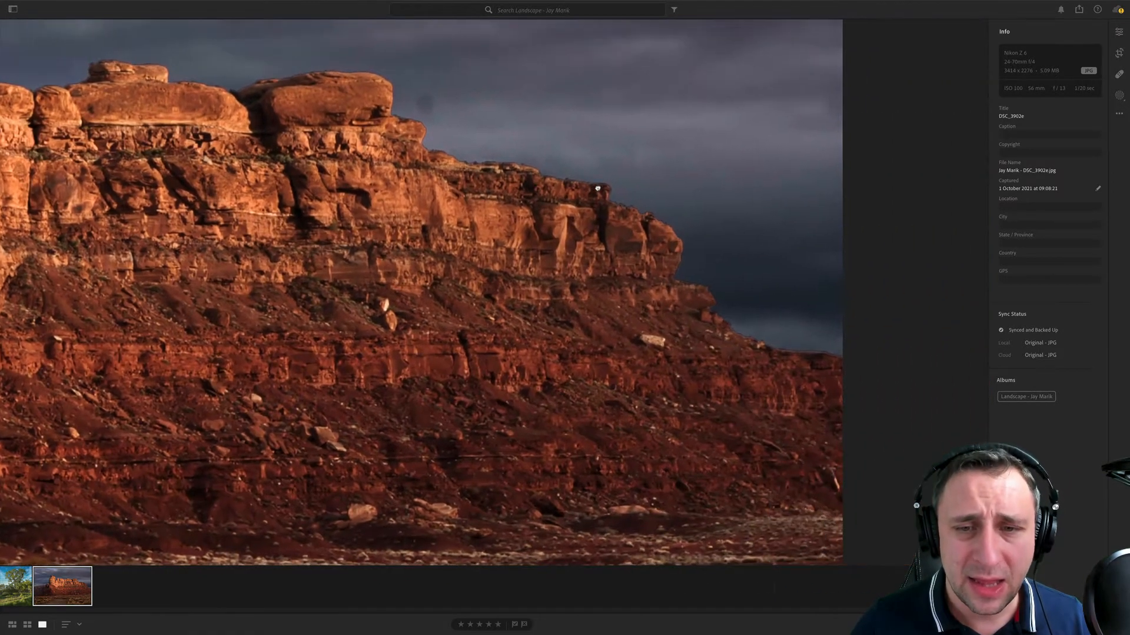
pyautogui.moveTo(544, 353); pyautogui.dragTo(425, 232)
pyautogui.moveTo(289, 256); pyautogui.dragTo(628, 348)
pyautogui.moveTo(409, 267); pyautogui.dragTo(782, 282)
pyautogui.moveTo(544, 182); pyautogui.dragTo(607, 301)
pyautogui.click(607, 301)
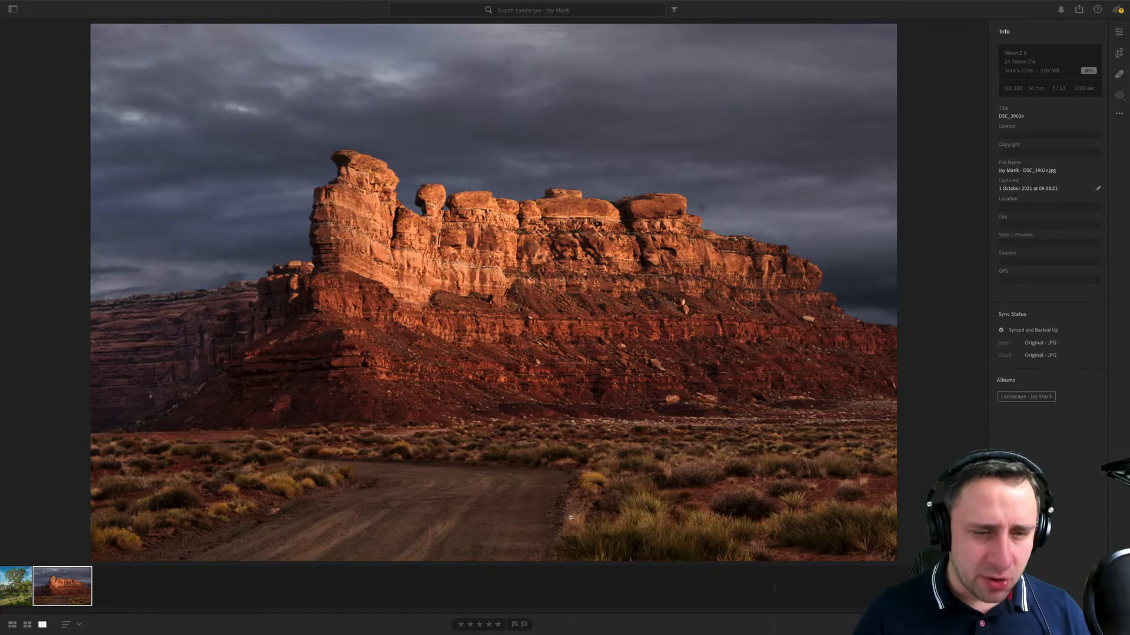
pyautogui.click(510, 540)
pyautogui.click(575, 408)
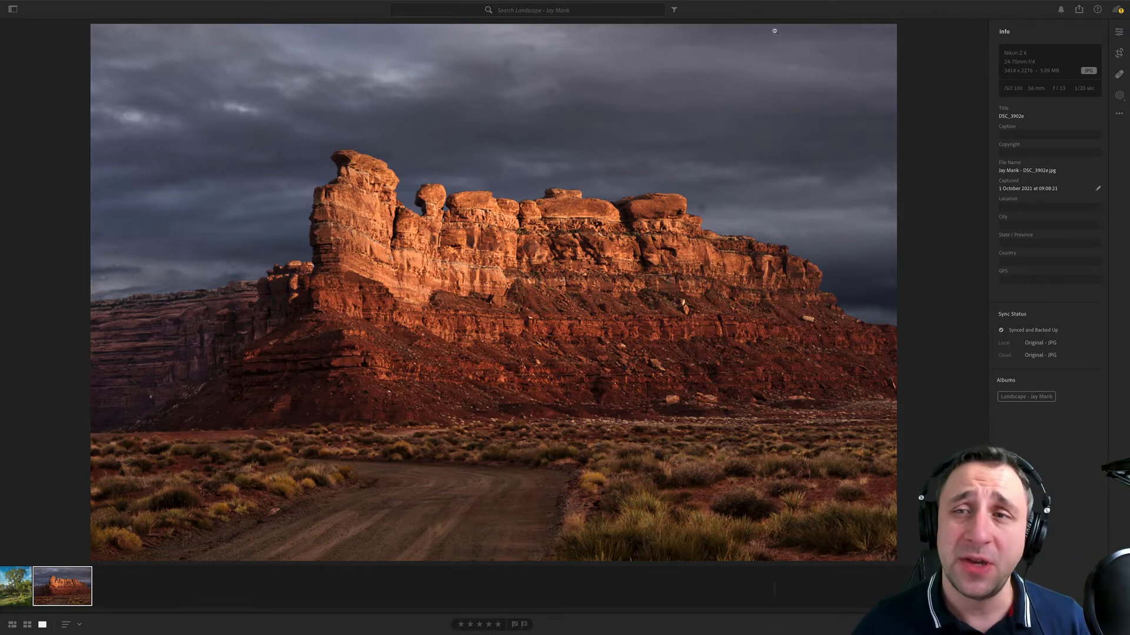
# - Remove four dark dust spots from the red rock photo's cloudy sky with the Healing Brush in Heal mode
pyautogui.click(1117, 76)
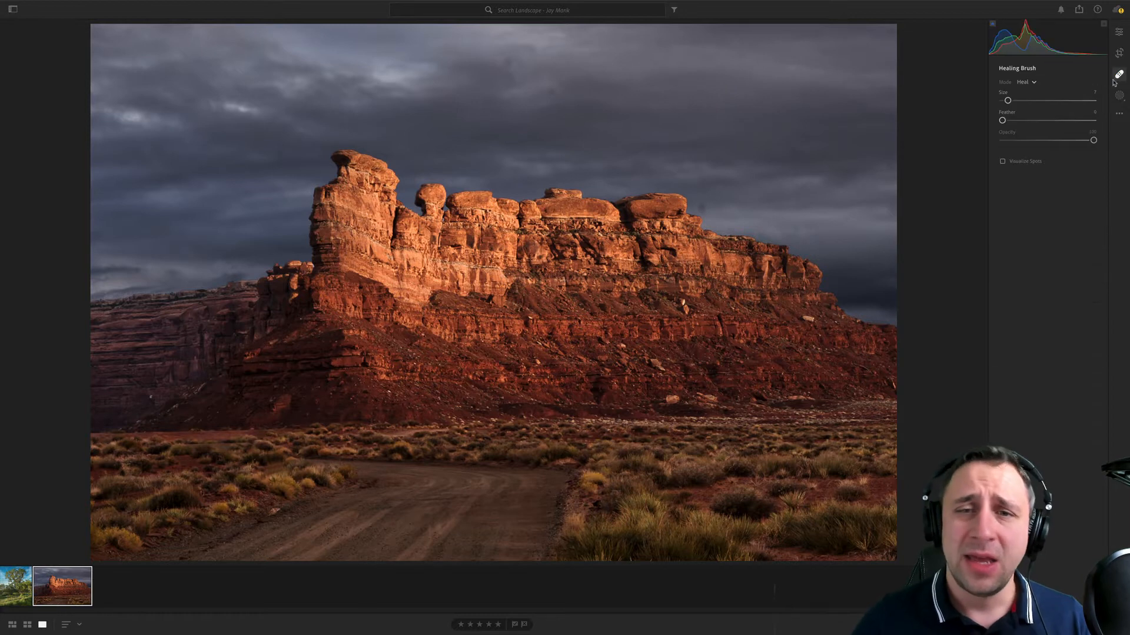
pyautogui.click(795, 150)
pyautogui.click(703, 207)
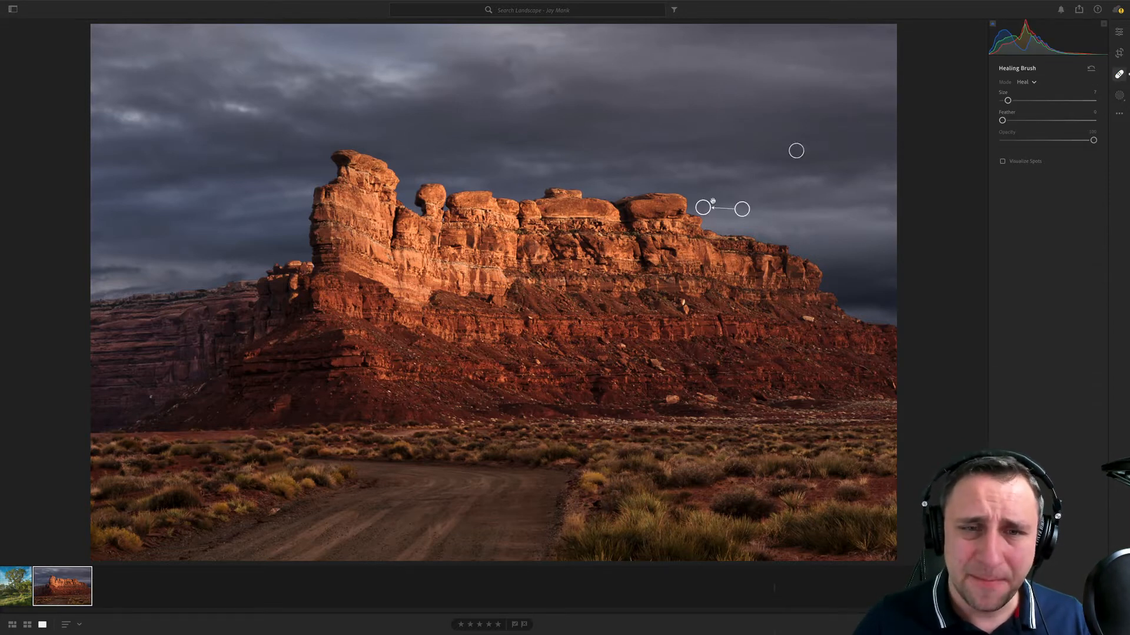
pyautogui.click(509, 59)
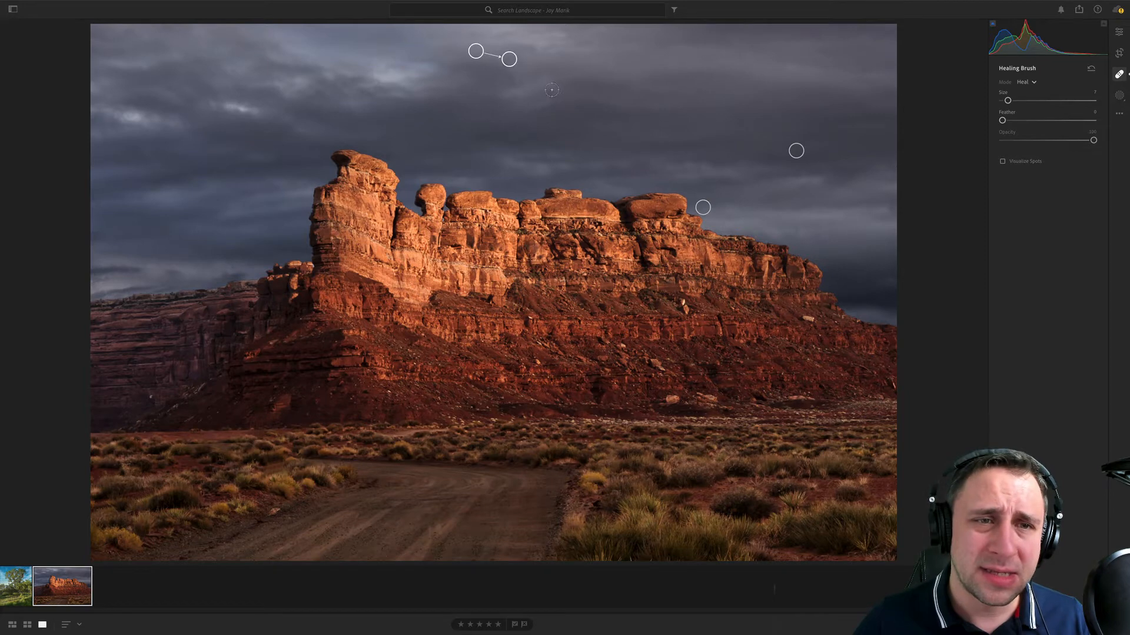
pyautogui.click(551, 89)
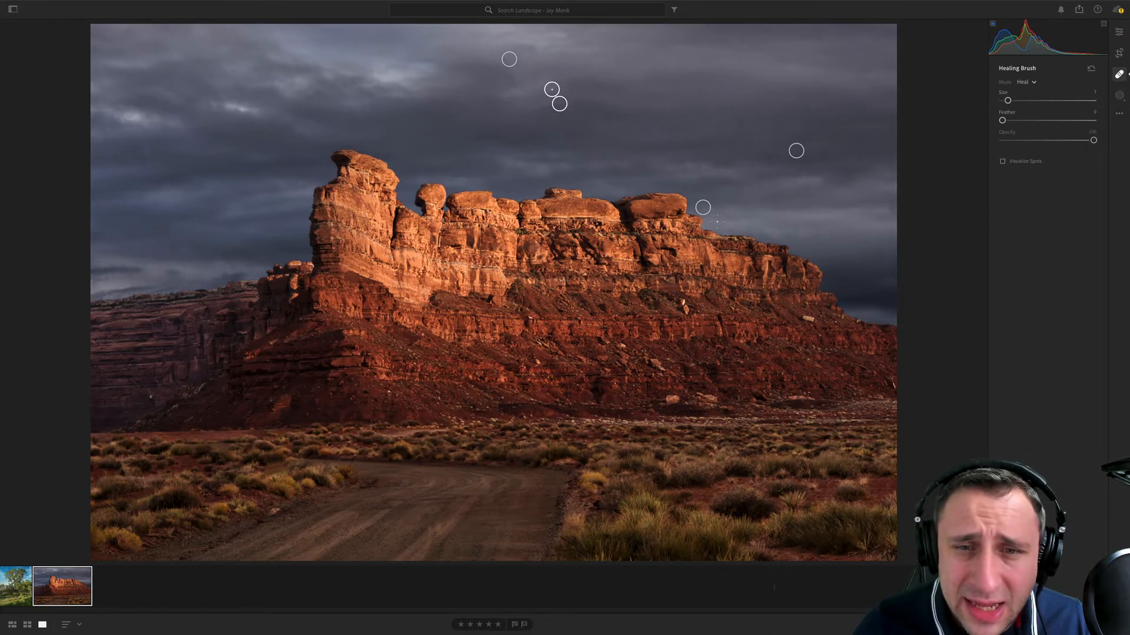
# - Heal one more dust spot in the sky beside the tall rock tower and check for others with Visualize Spots at a lower threshold
pyautogui.click(280, 154)
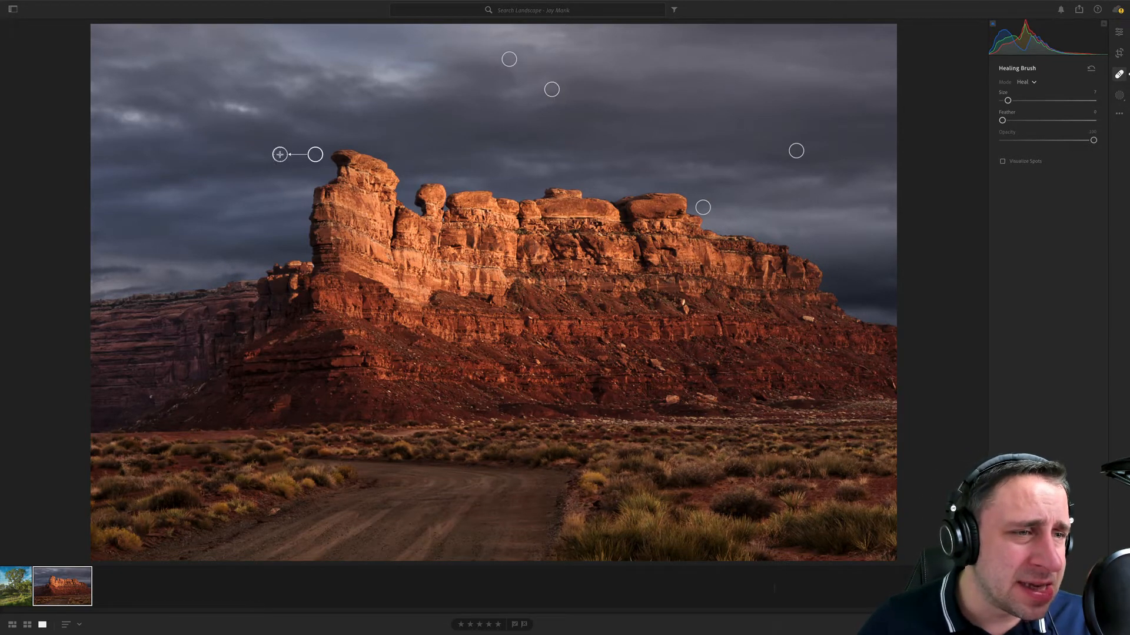
pyautogui.click(1032, 162)
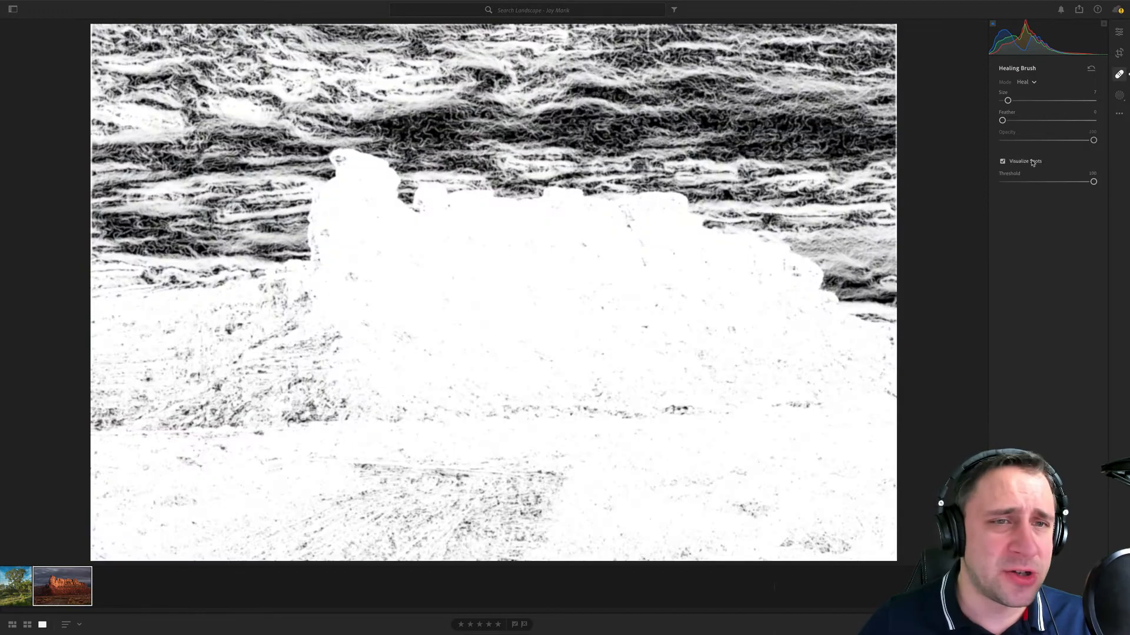
pyautogui.moveTo(1079, 183)
pyautogui.mouseDown()
pyautogui.moveTo(1067, 182)
pyautogui.moveTo(1077, 182)
pyautogui.mouseUp()
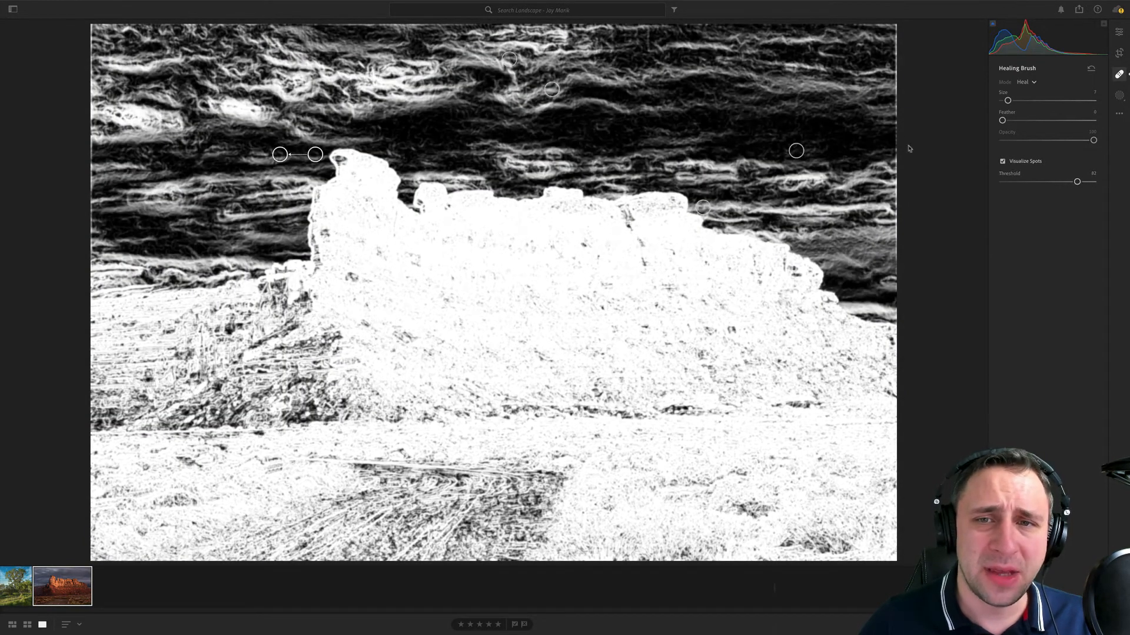
pyautogui.click(1118, 75)
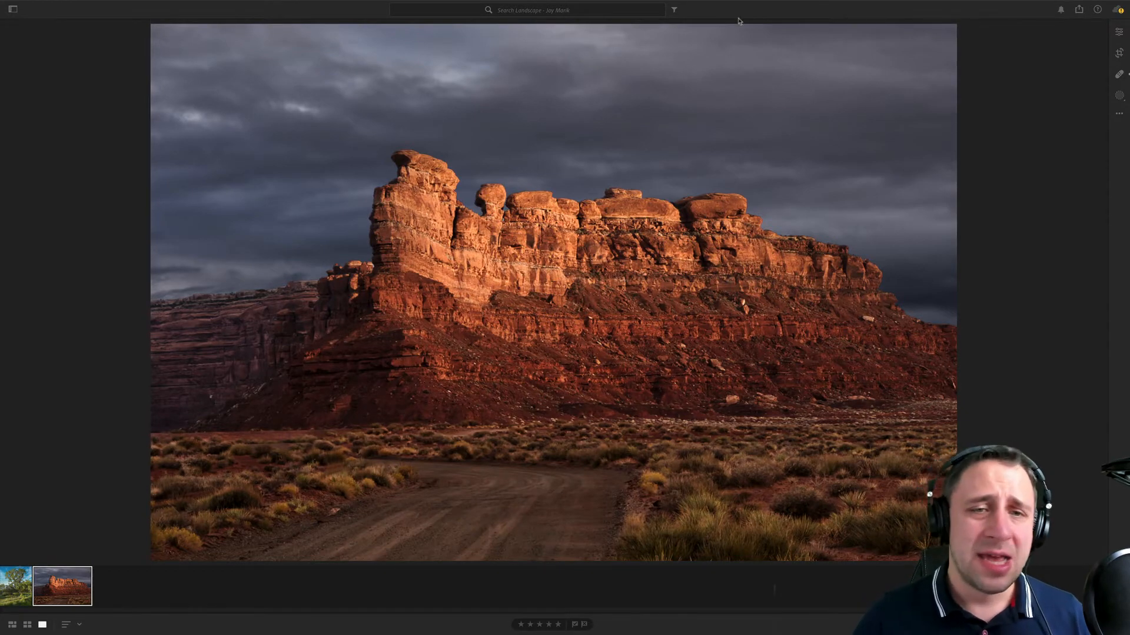
# - Examine the red rock photo's ridge, balanced rock and tall tower up close, checking their edges against the dark sky
pyautogui.click(779, 270)
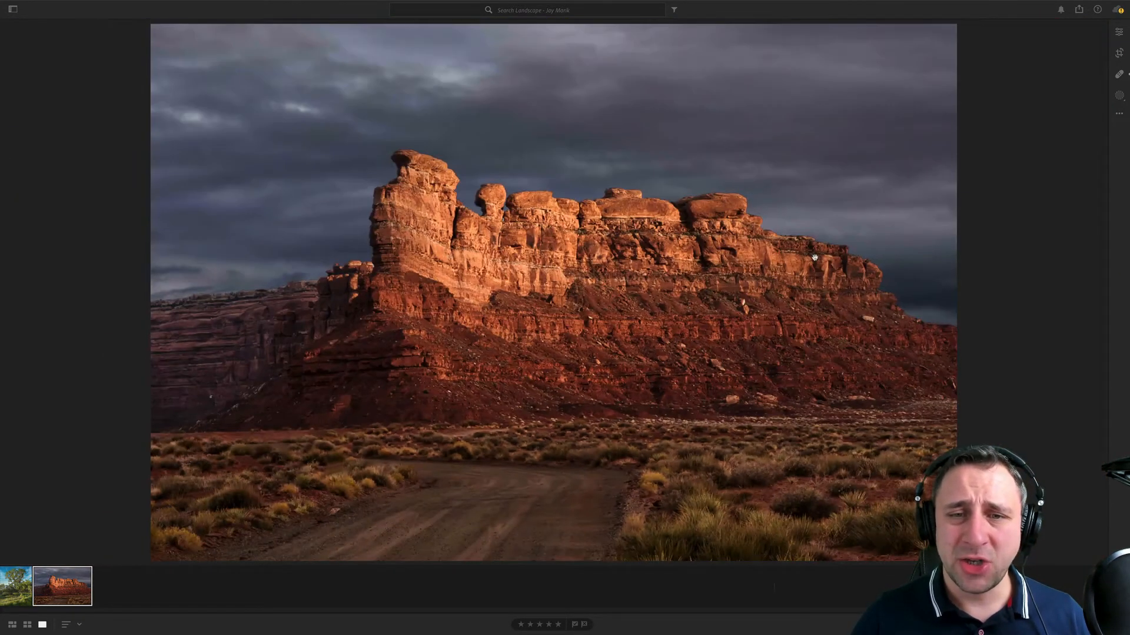
pyautogui.click(820, 257)
pyautogui.click(822, 258)
pyautogui.click(840, 270)
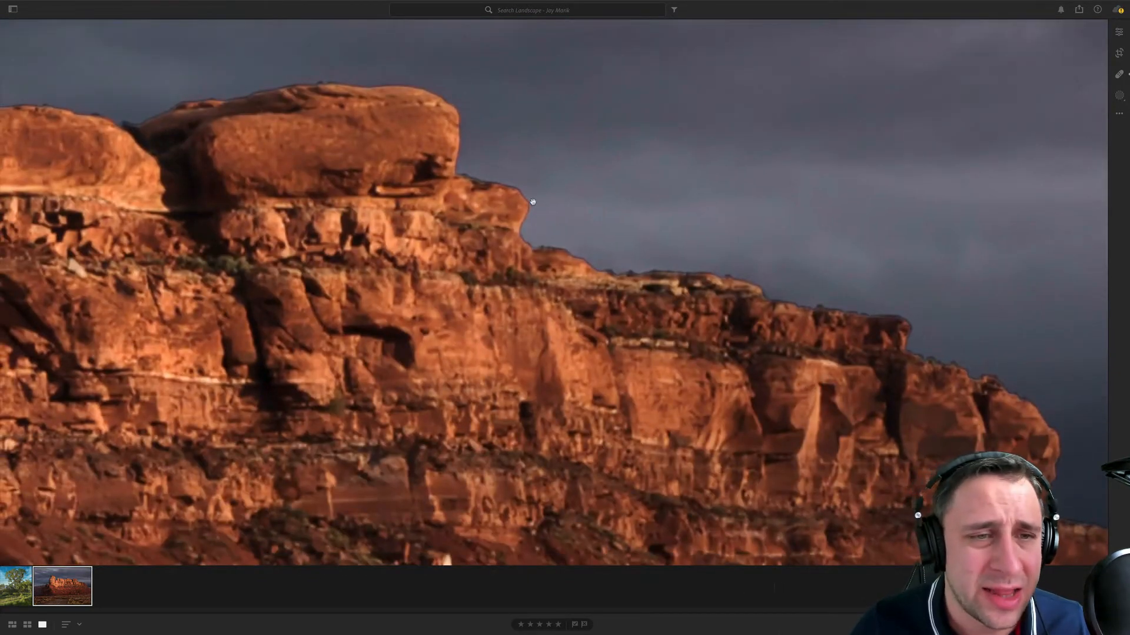
pyautogui.moveTo(450, 118); pyautogui.dragTo(542, 413)
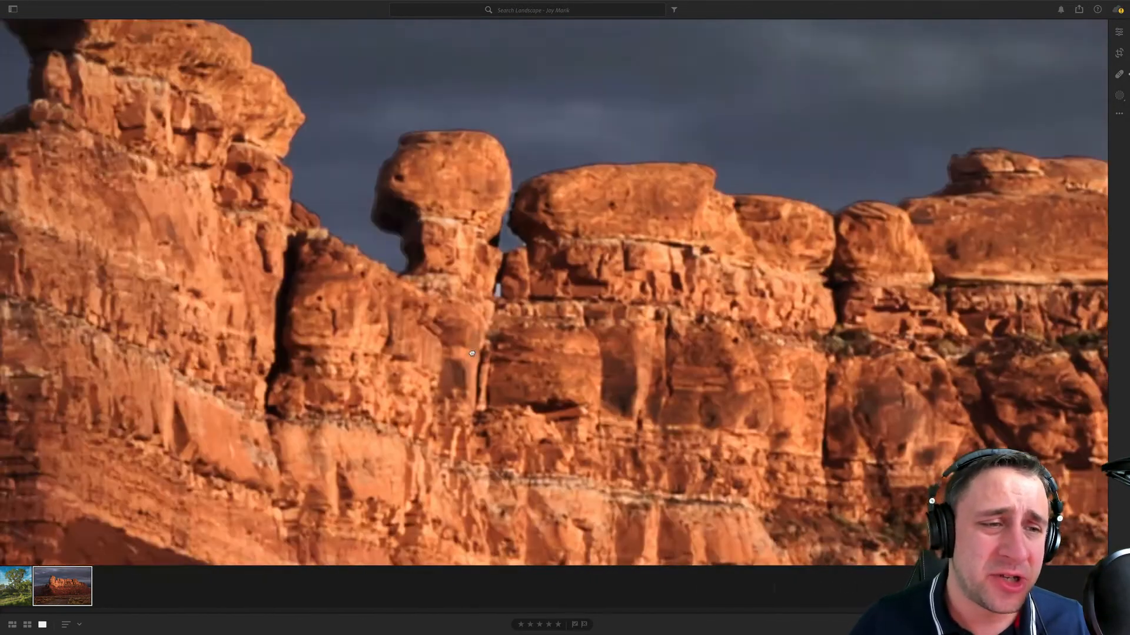
pyautogui.moveTo(262, 460); pyautogui.dragTo(778, 340)
pyautogui.moveTo(448, 473); pyautogui.dragTo(547, 275)
pyautogui.moveTo(623, 156); pyautogui.dragTo(518, 456)
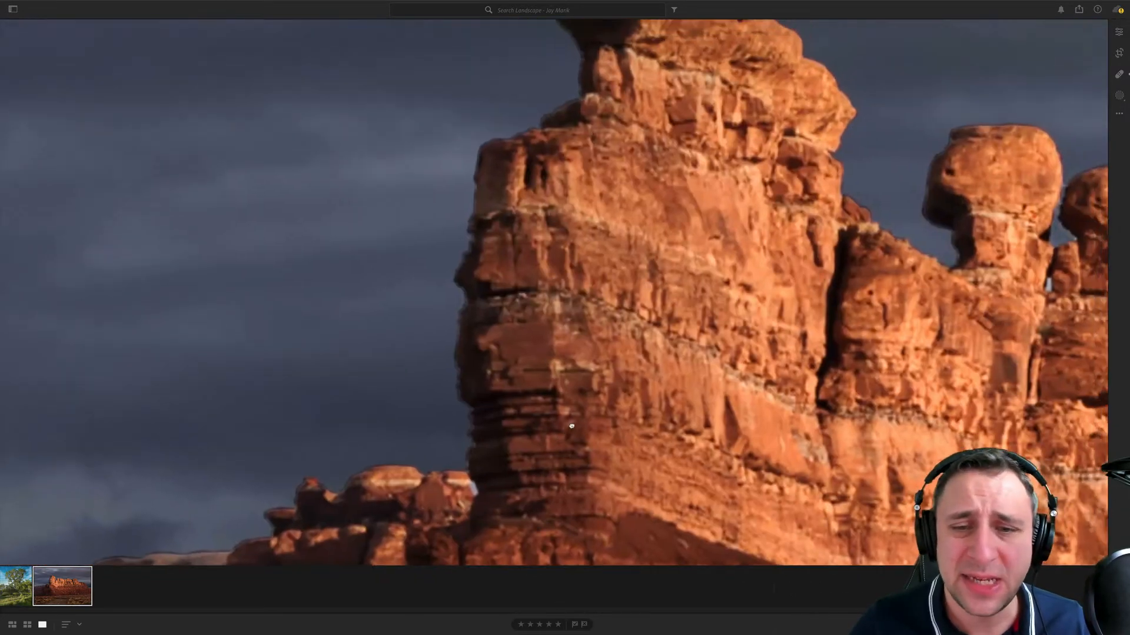
pyautogui.moveTo(910, 326); pyautogui.dragTo(626, 280)
pyautogui.moveTo(829, 266); pyautogui.dragTo(1024, 125)
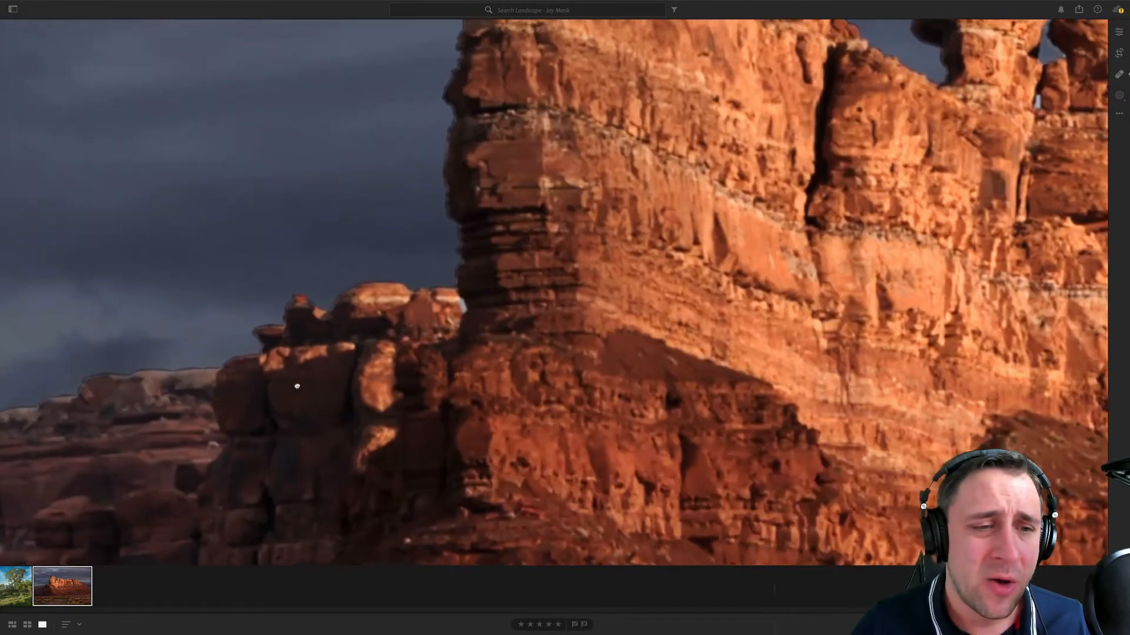
# - Inspect the shadowed cliffs, sunlit rock face and lower slopes at close range, and return to the full image
pyautogui.moveTo(298, 385); pyautogui.dragTo(694, 266)
pyautogui.moveTo(401, 410); pyautogui.dragTo(676, 294)
pyautogui.moveTo(1000, 265); pyautogui.dragTo(480, 312)
pyautogui.moveTo(853, 253); pyautogui.dragTo(529, 359)
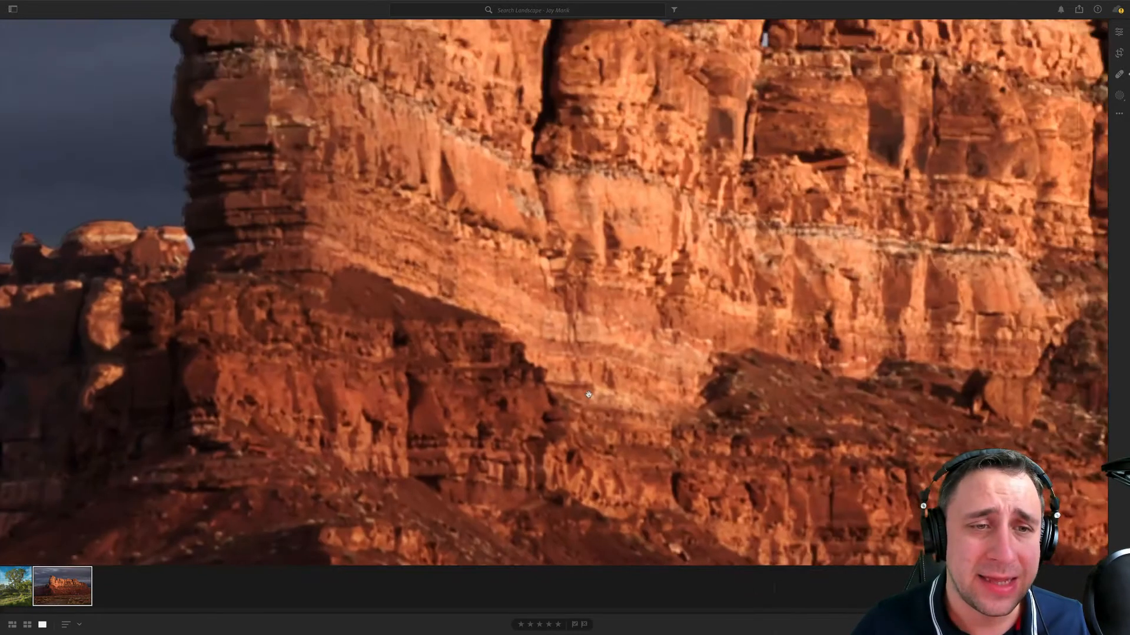
pyautogui.moveTo(1059, 406); pyautogui.dragTo(416, 273)
pyautogui.moveTo(1059, 353); pyautogui.dragTo(529, 247)
pyautogui.moveTo(1041, 240); pyautogui.dragTo(518, 253)
pyautogui.moveTo(879, 465); pyautogui.dragTo(800, 562)
pyautogui.moveTo(397, 316); pyautogui.dragTo(687, 417)
pyautogui.click(687, 417)
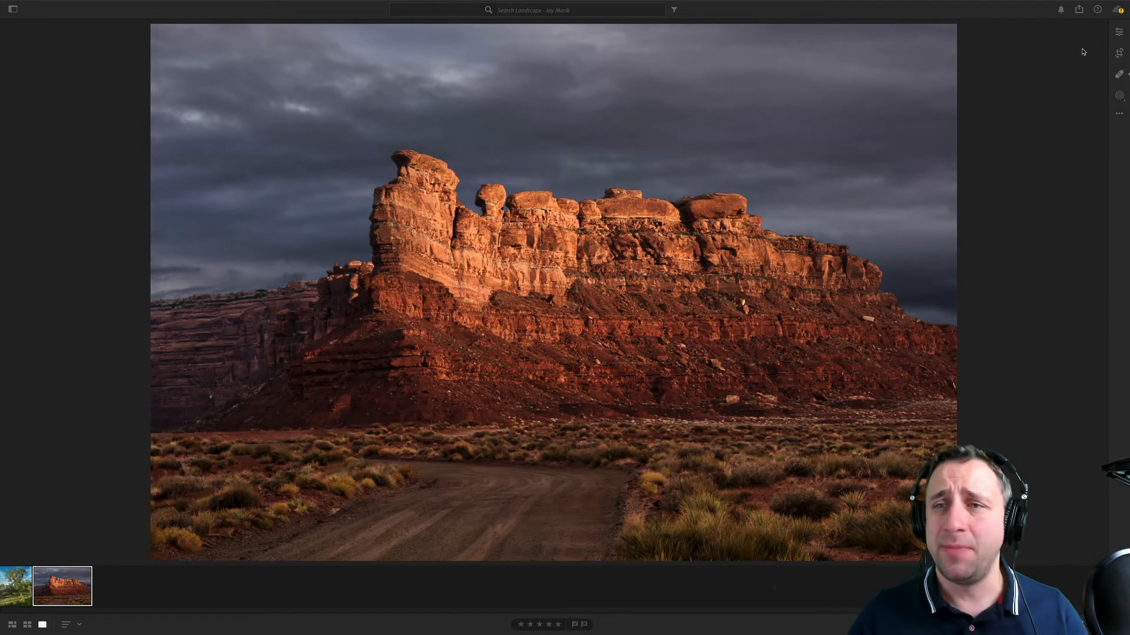
# - Crop the red rock photo to 16 x 9, straighten it by about 1.4 degrees clockwise and reposition the frame to keep more foreground road
pyautogui.click(1118, 54)
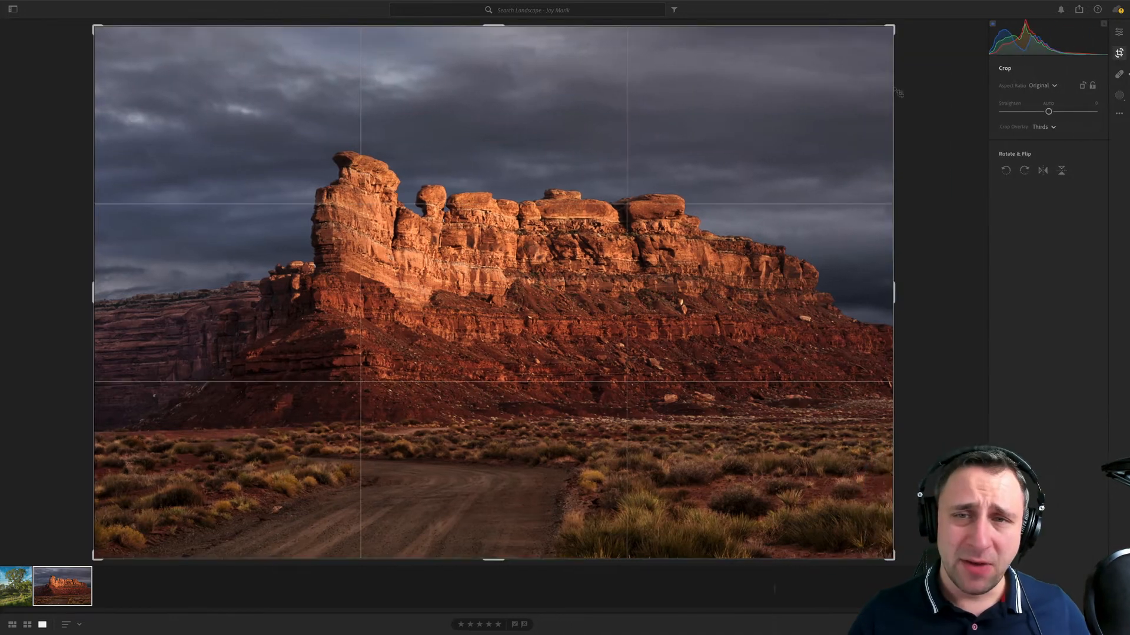
pyautogui.click(1042, 85)
pyautogui.click(1053, 230)
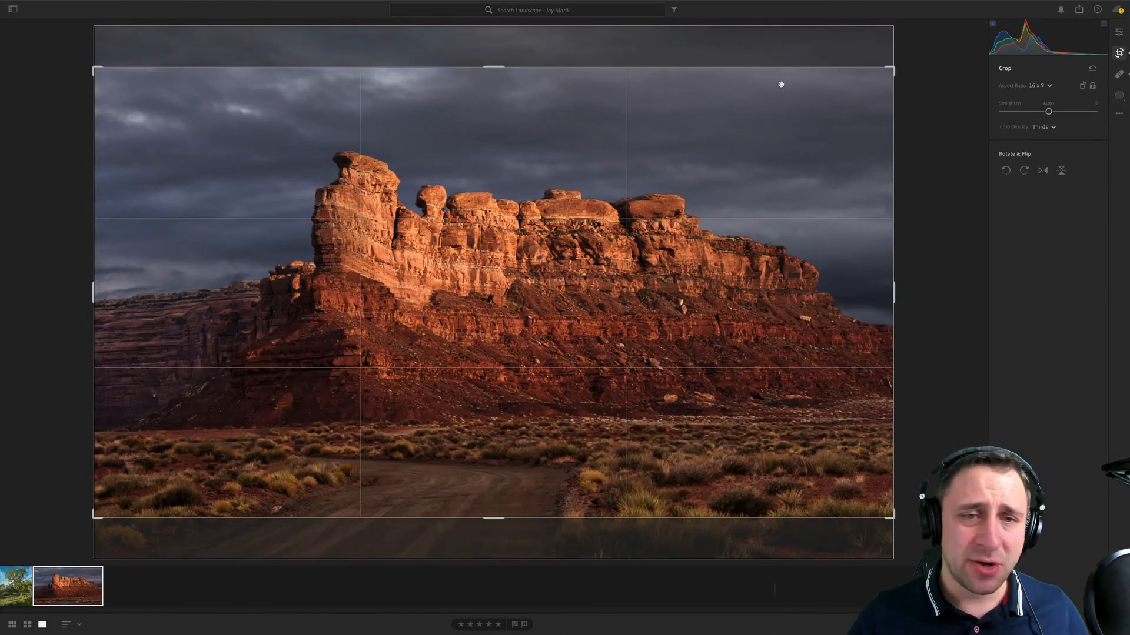
pyautogui.moveTo(912, 67); pyautogui.dragTo(916, 76)
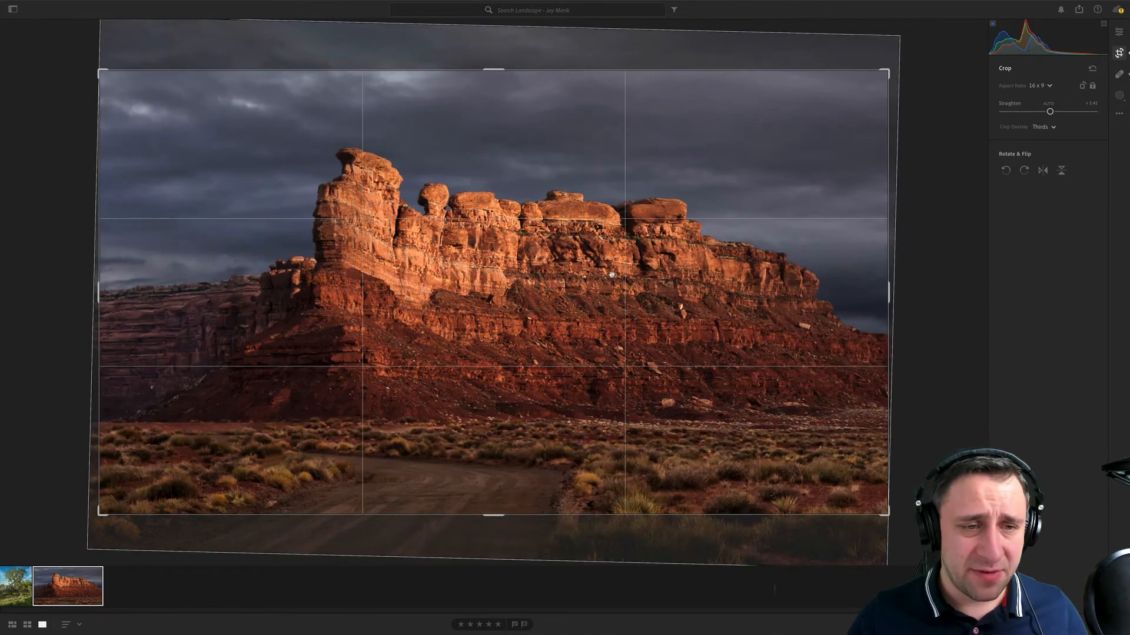
pyautogui.moveTo(618, 274); pyautogui.dragTo(618, 239)
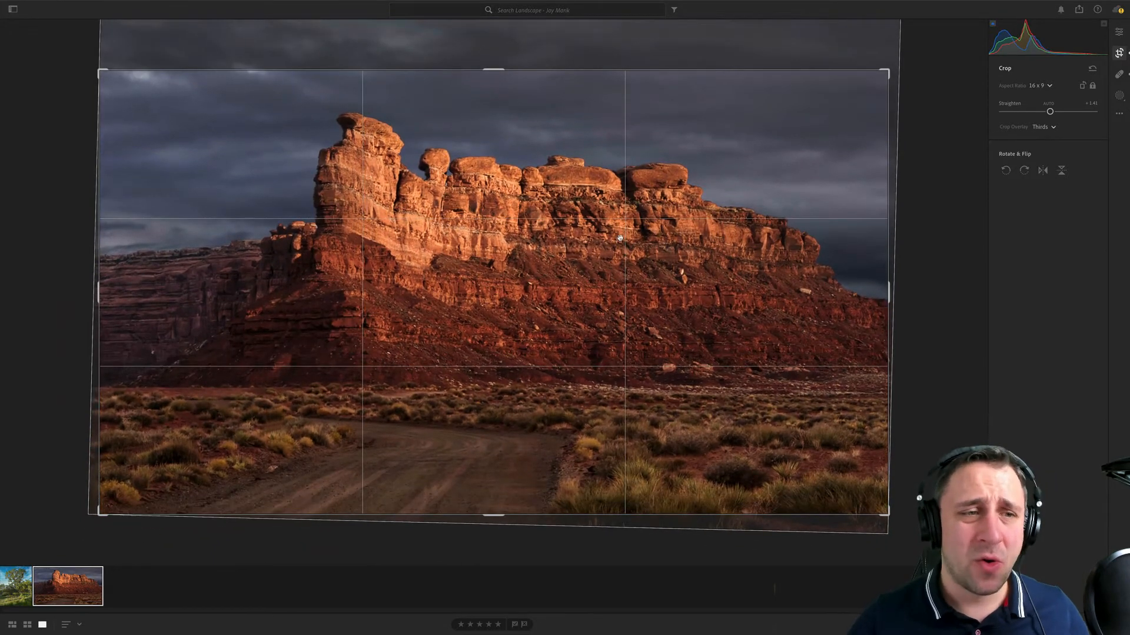
pyautogui.press('Return')
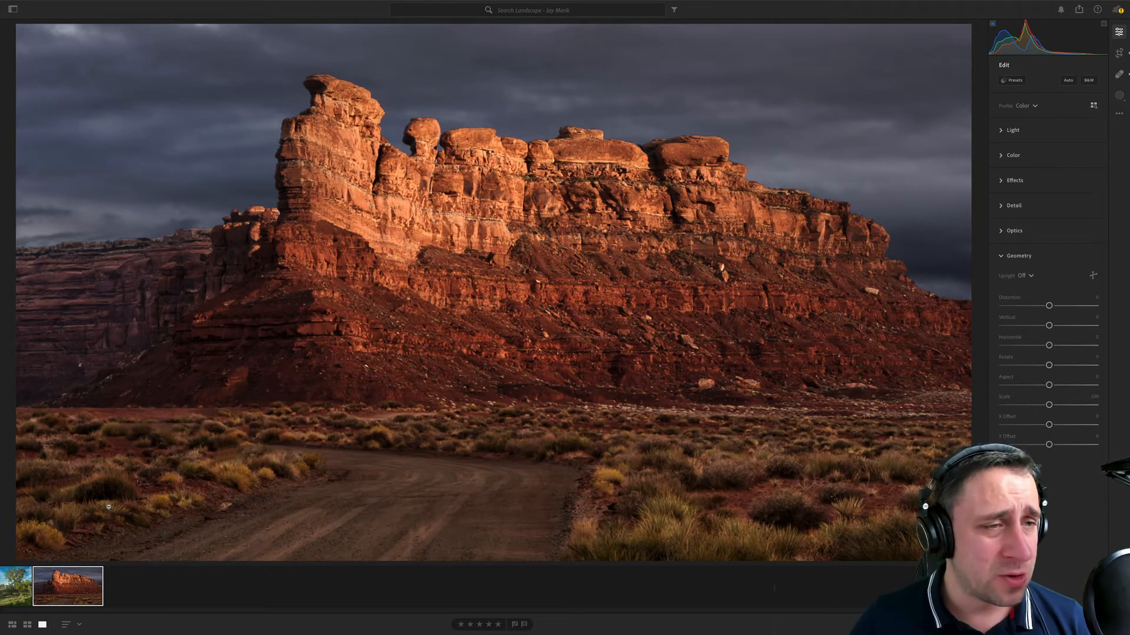
# - Compare the tree photo with the cropped red rock photo, ending on the red rock photo
pyautogui.click(12, 573)
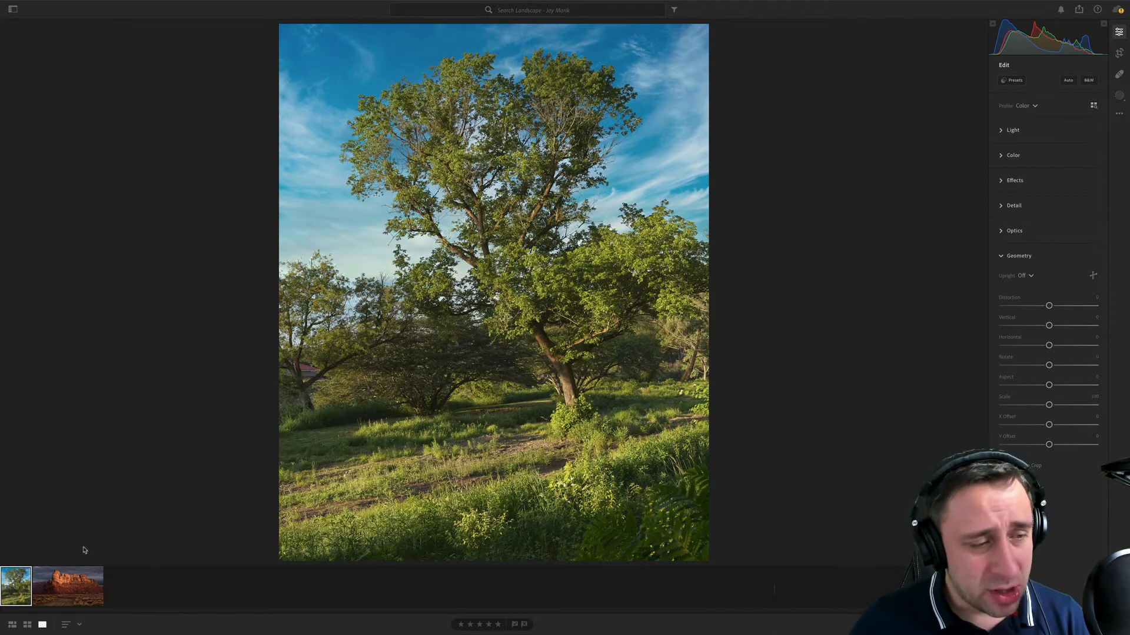
pyautogui.click(99, 593)
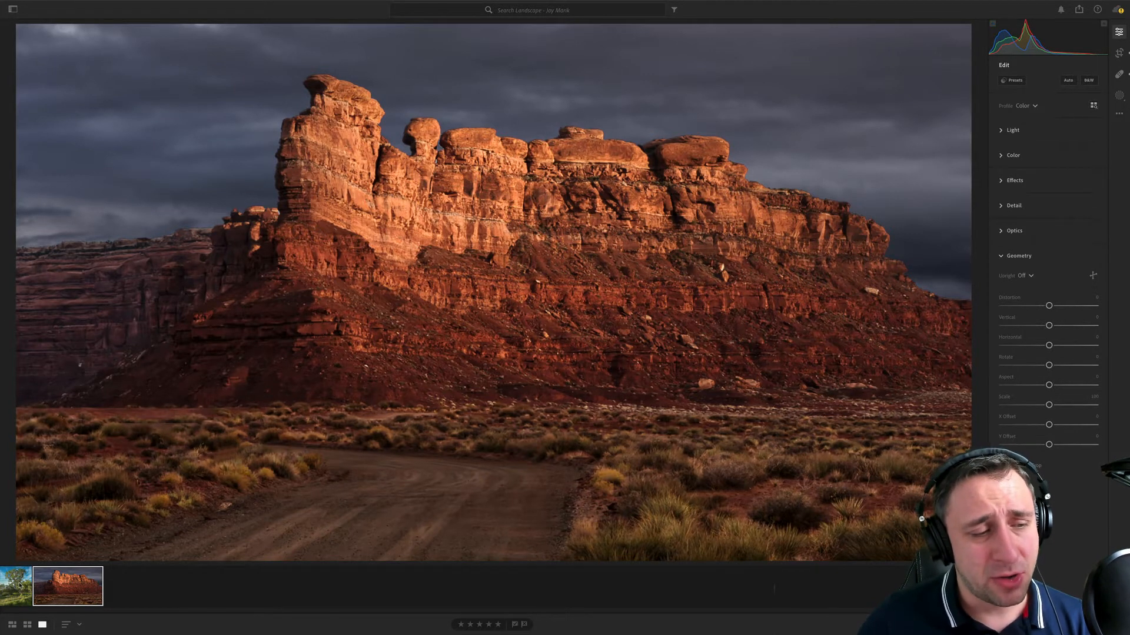
pyautogui.click(17, 586)
pyautogui.click(71, 581)
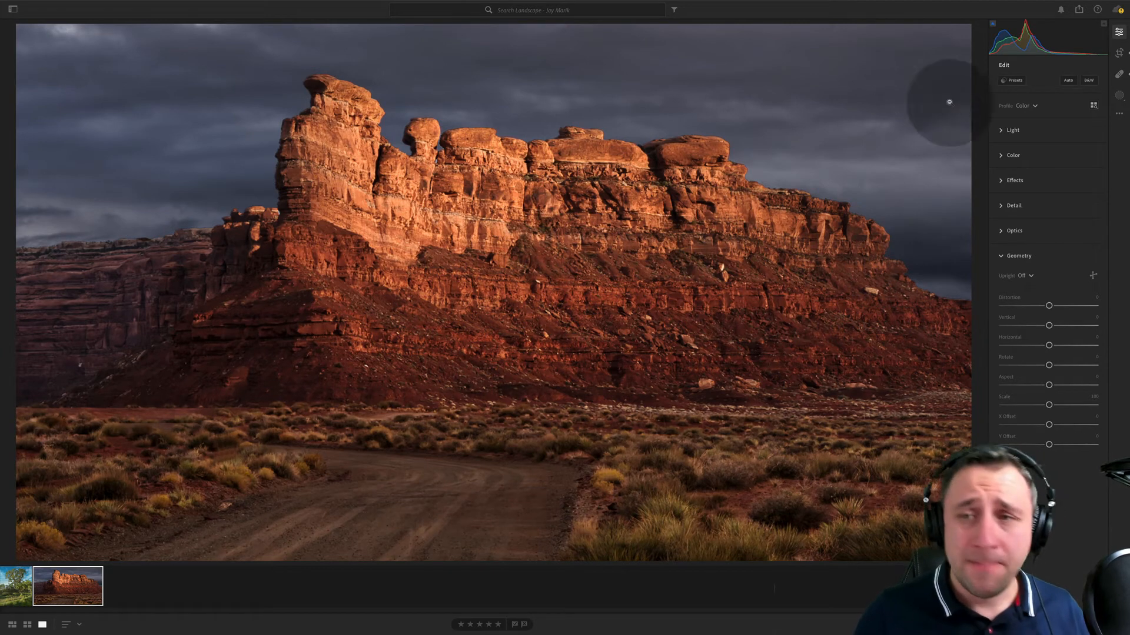
# - Create a brush mask with slightly raised exposure and paint it over the road, the desert foreground and the cliff's lower slopes
pyautogui.click(1119, 95)
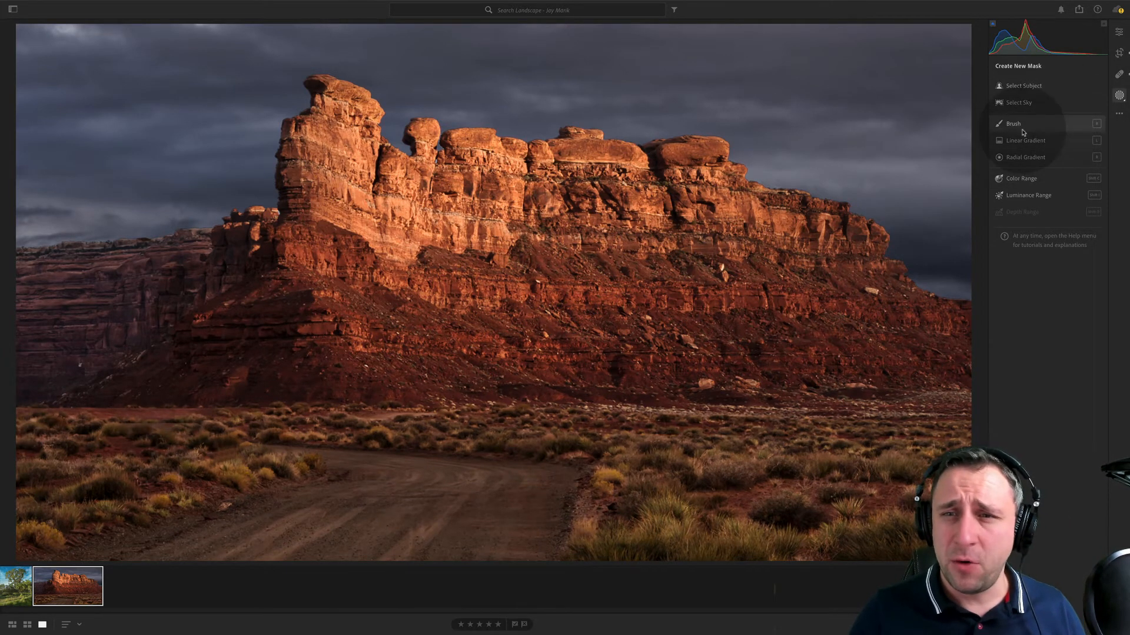
pyautogui.click(1014, 123)
pyautogui.moveTo(434, 559); pyautogui.dragTo(410, 516)
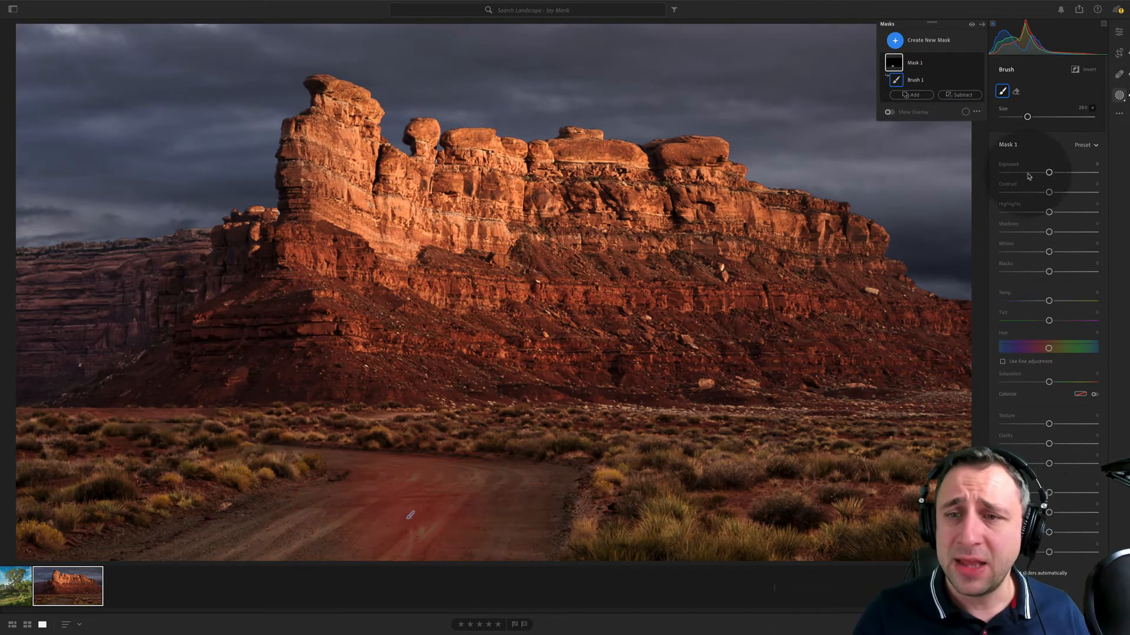
pyautogui.moveTo(1048, 172); pyautogui.dragTo(1055, 173)
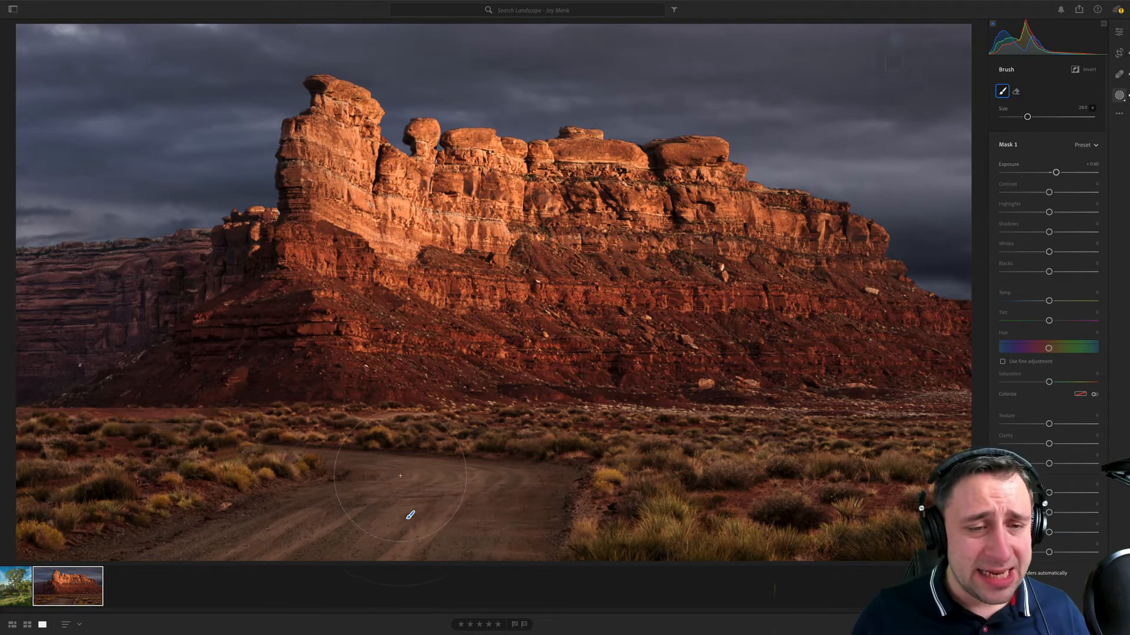
pyautogui.moveTo(448, 469)
pyautogui.mouseDown()
pyautogui.moveTo(435, 440)
pyautogui.moveTo(589, 431)
pyautogui.mouseUp()
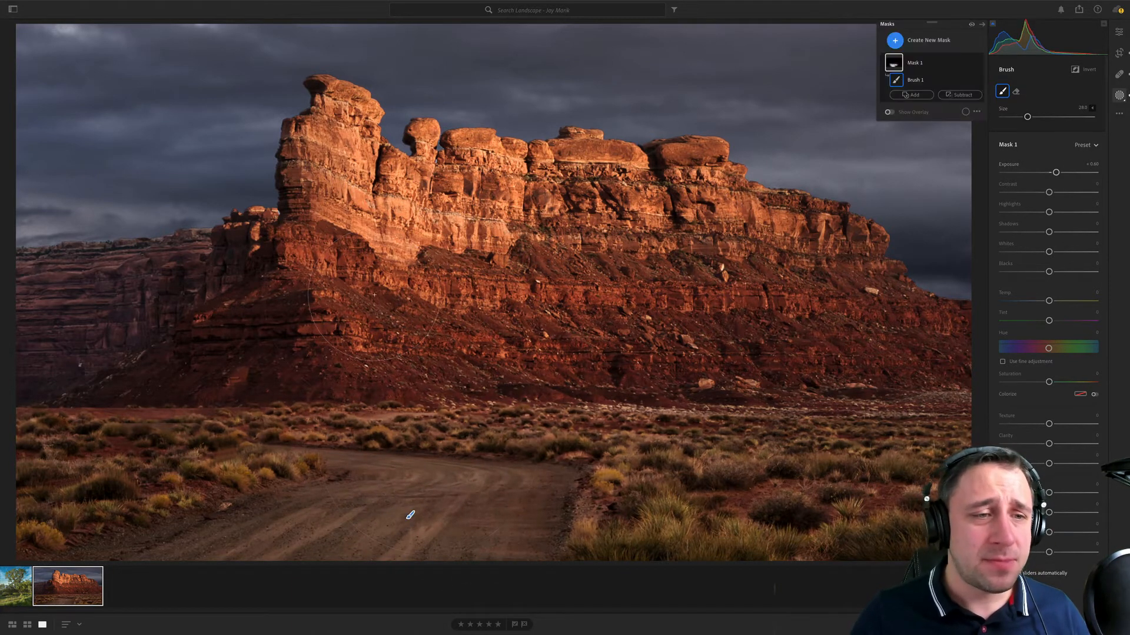
pyautogui.moveTo(379, 376)
pyautogui.mouseDown()
pyautogui.moveTo(343, 314)
pyautogui.moveTo(255, 318)
pyautogui.mouseUp()
pyautogui.moveTo(176, 343); pyautogui.dragTo(809, 338)
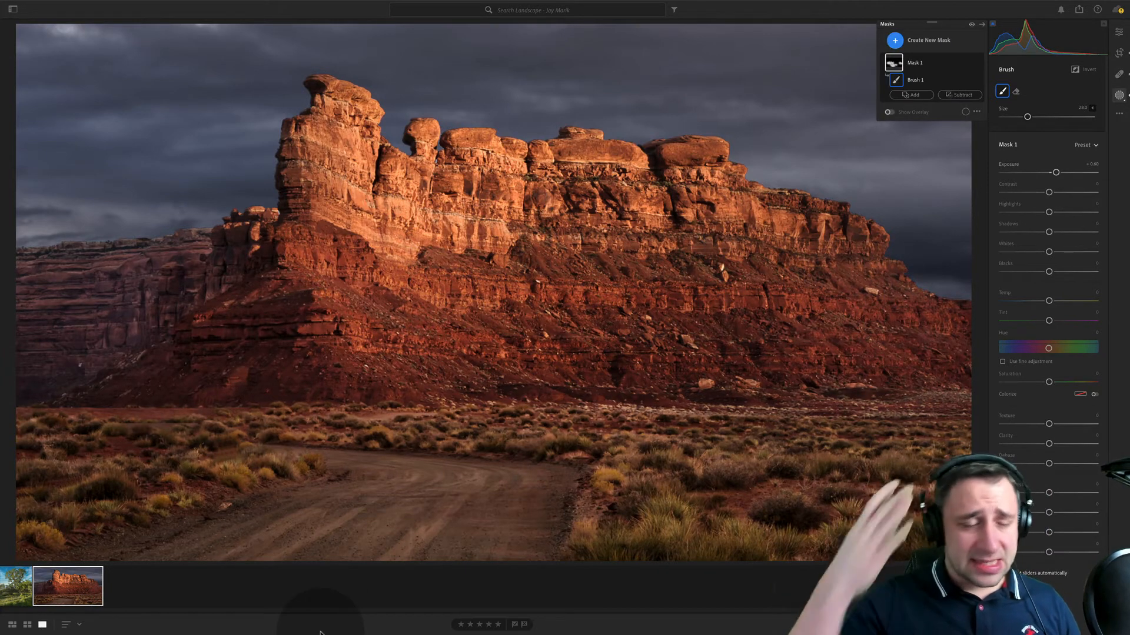
# - Open the tree photo for color editing and set its white balance to Auto
pyautogui.click(16, 586)
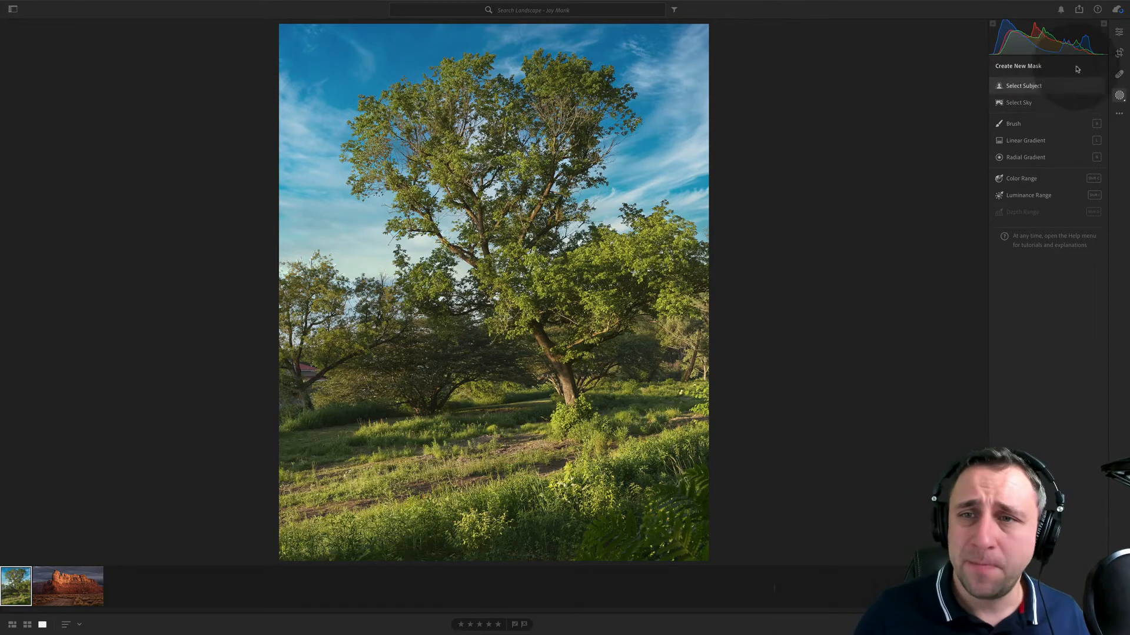
pyautogui.click(1119, 32)
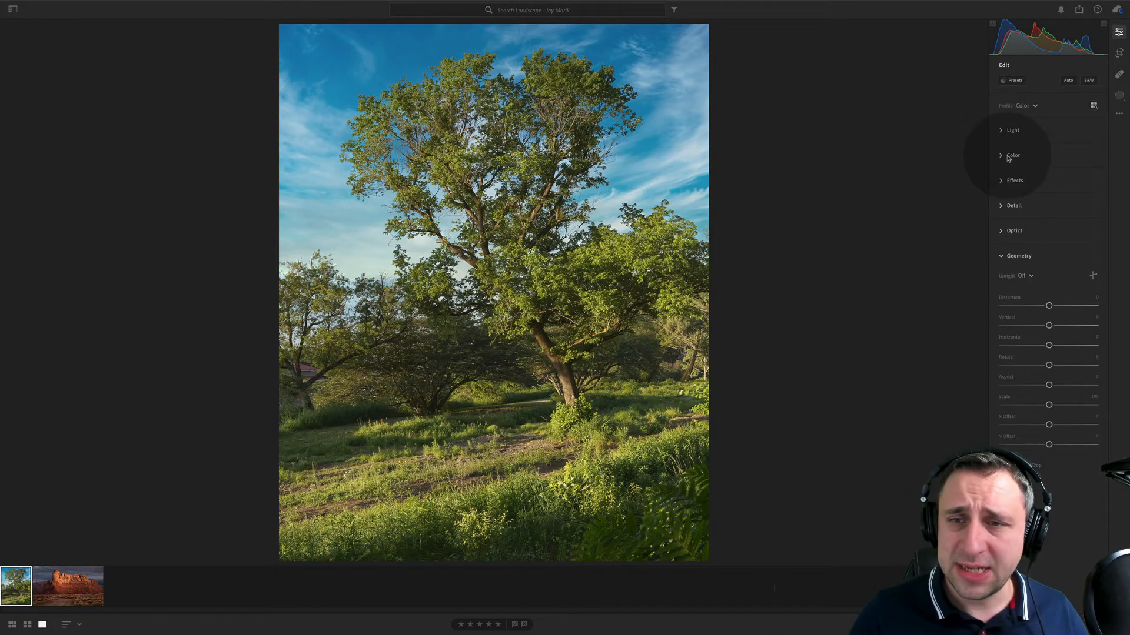
pyautogui.scroll(-1, 1010, 157)
pyautogui.click(1045, 108)
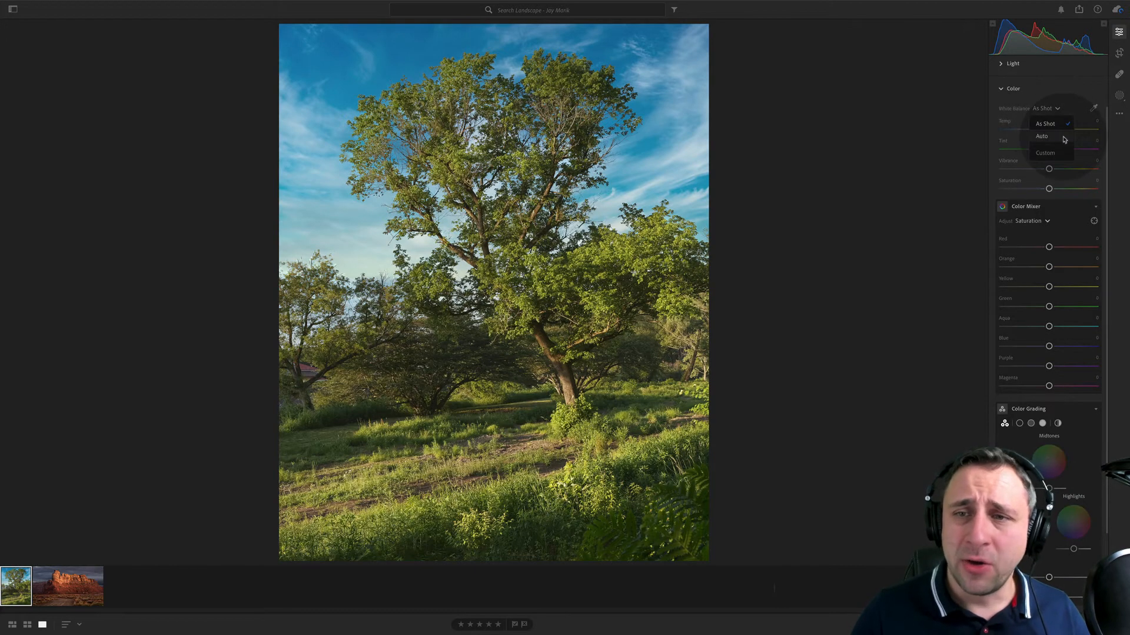
pyautogui.click(1043, 123)
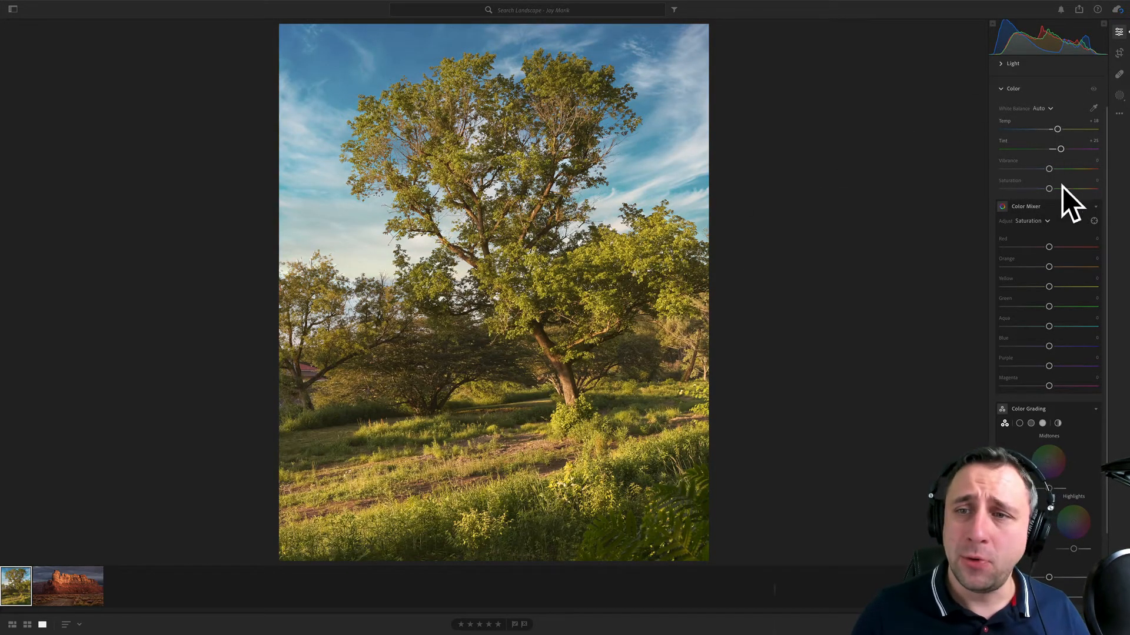
# - Bring the tree photo's white balance temperature back to 0 and compare the color adjustments with the unadjusted version
pyautogui.click(1006, 121)
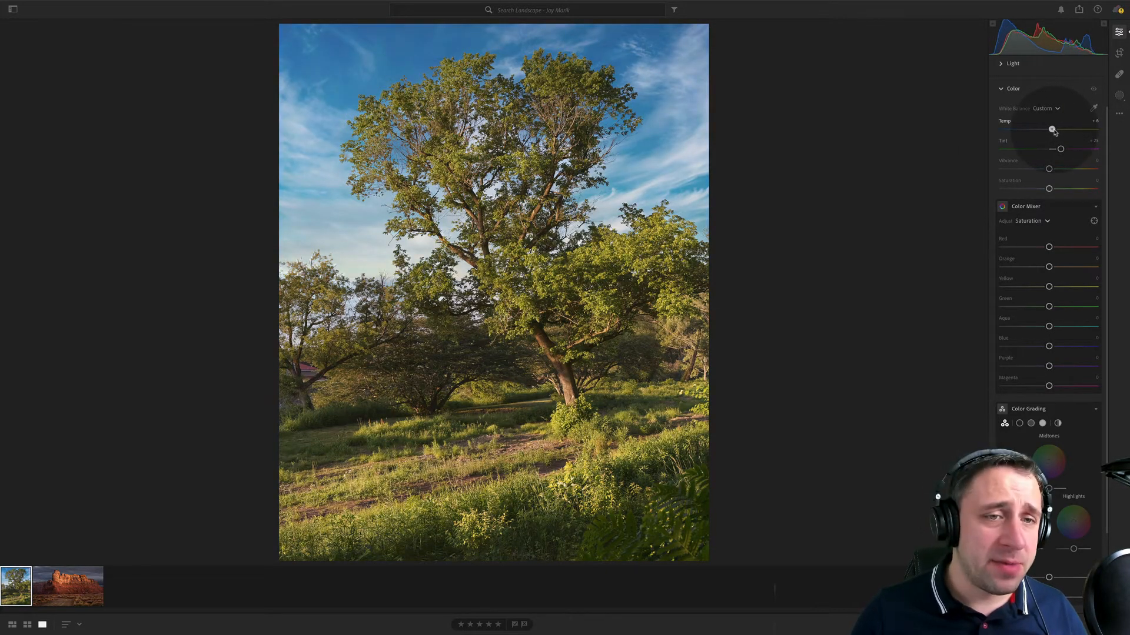
pyautogui.click(1095, 89)
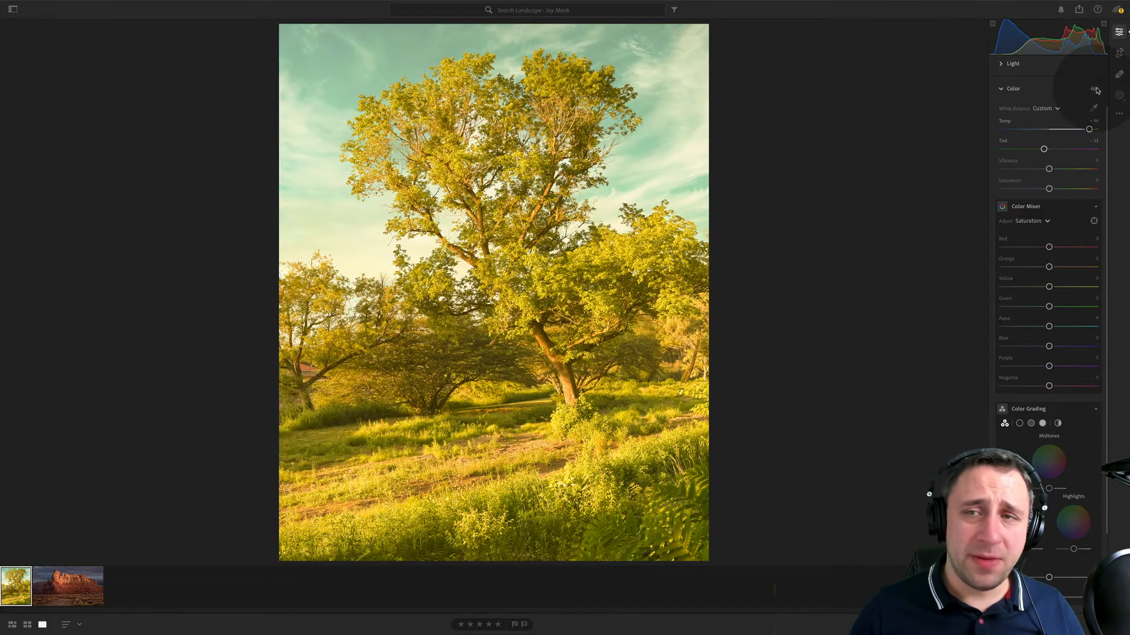
pyautogui.click(1095, 90)
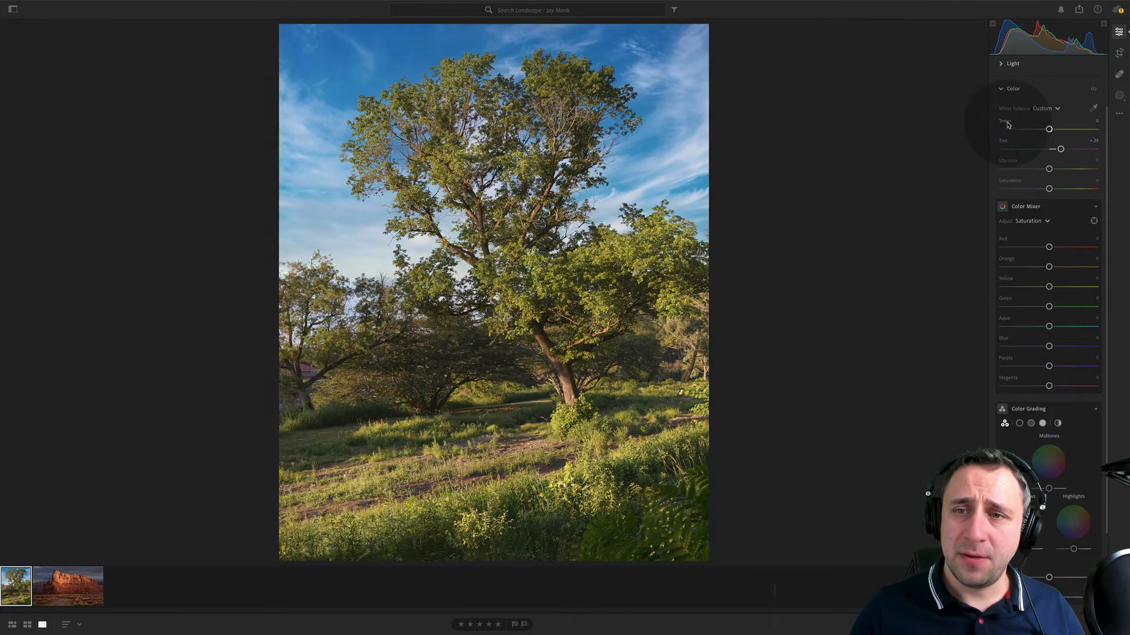
pyautogui.click(1093, 90)
pyautogui.click(1093, 90)
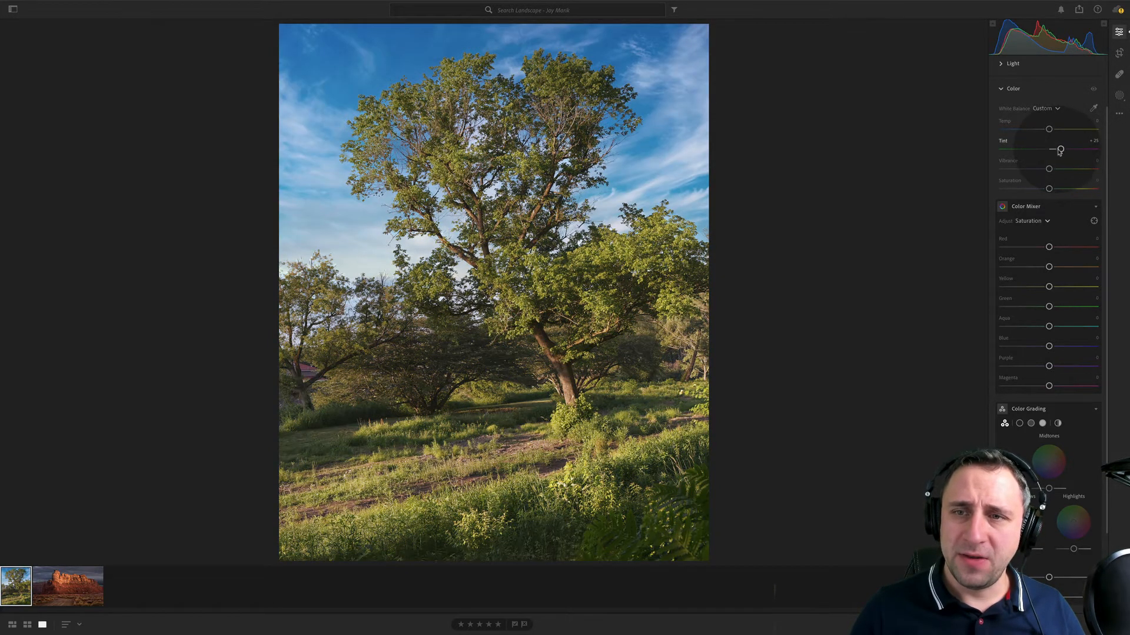
# - Set the tree photo's tint to +20 and return to the red rock photo
pyautogui.moveTo(1051, 150)
pyautogui.mouseDown()
pyautogui.moveTo(1071, 155)
pyautogui.moveTo(1055, 153)
pyautogui.mouseUp()
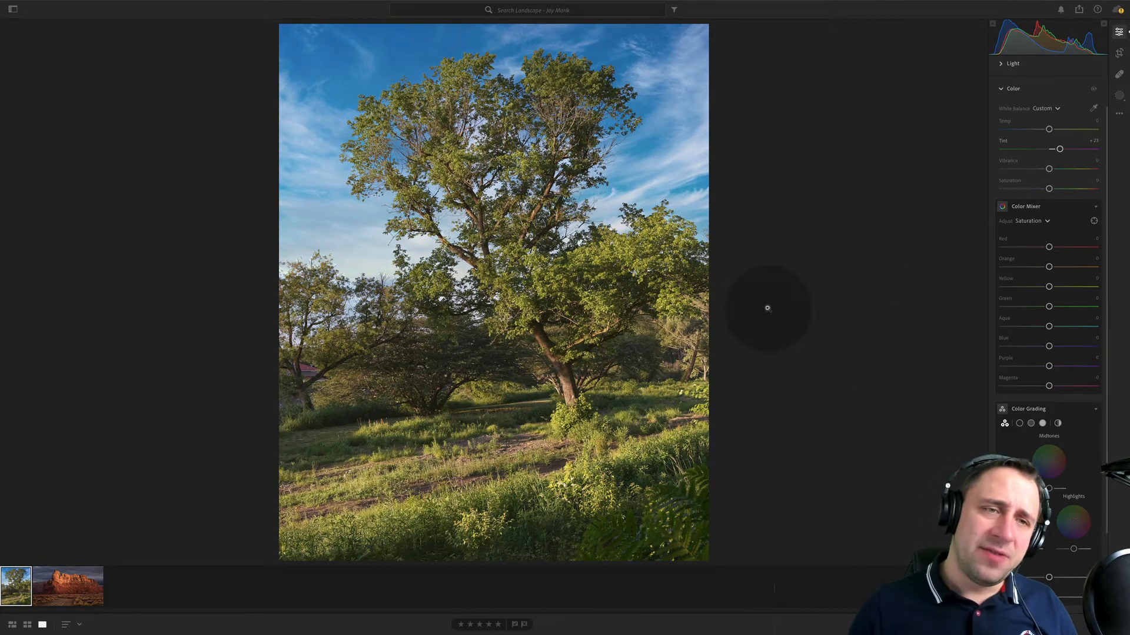
pyautogui.moveTo(1056, 152); pyautogui.dragTo(1055, 153)
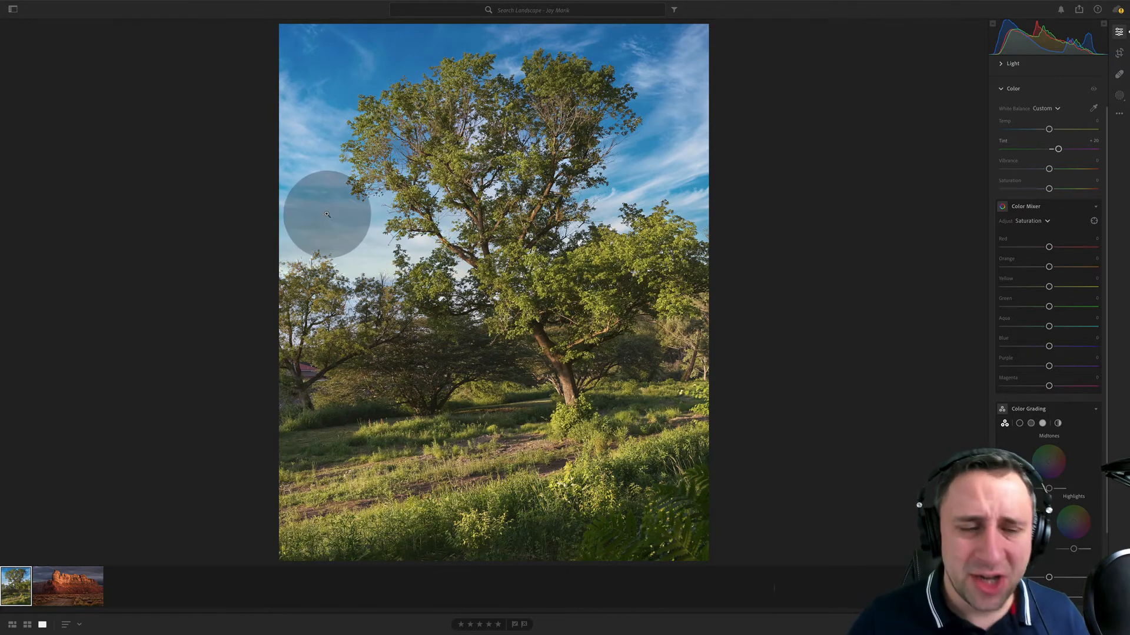
pyautogui.click(62, 589)
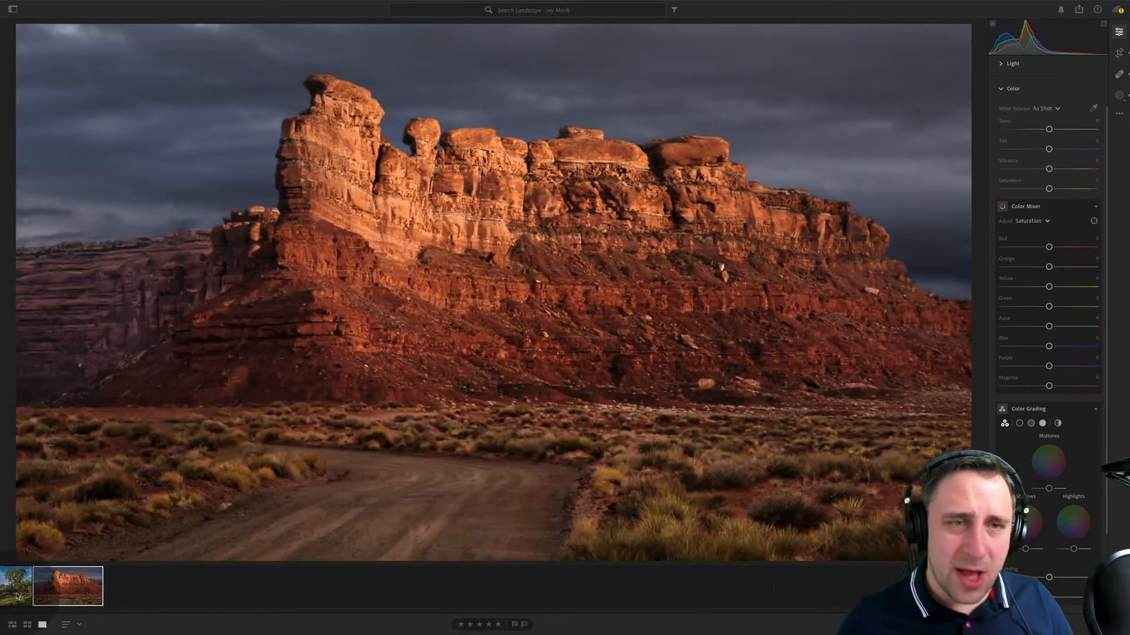
# - Open the next photographer's landscape album, look at the watermill photo and open the paraglider beach photo for editing
pyautogui.click(19, 590)
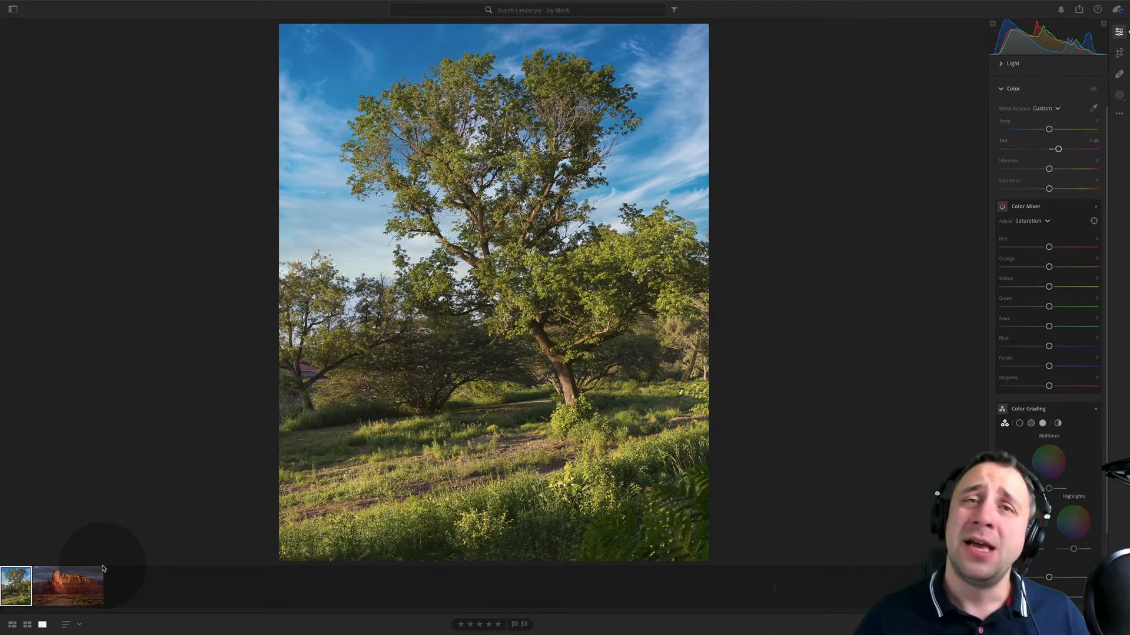
pyautogui.moveTo(40, 634)
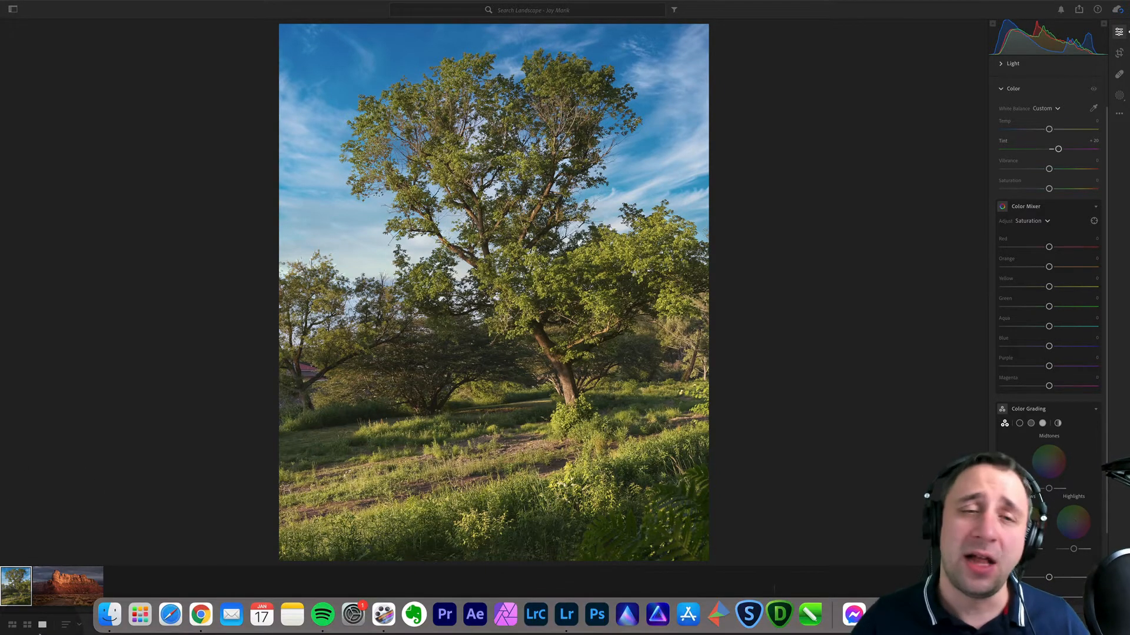
pyautogui.click(12, 10)
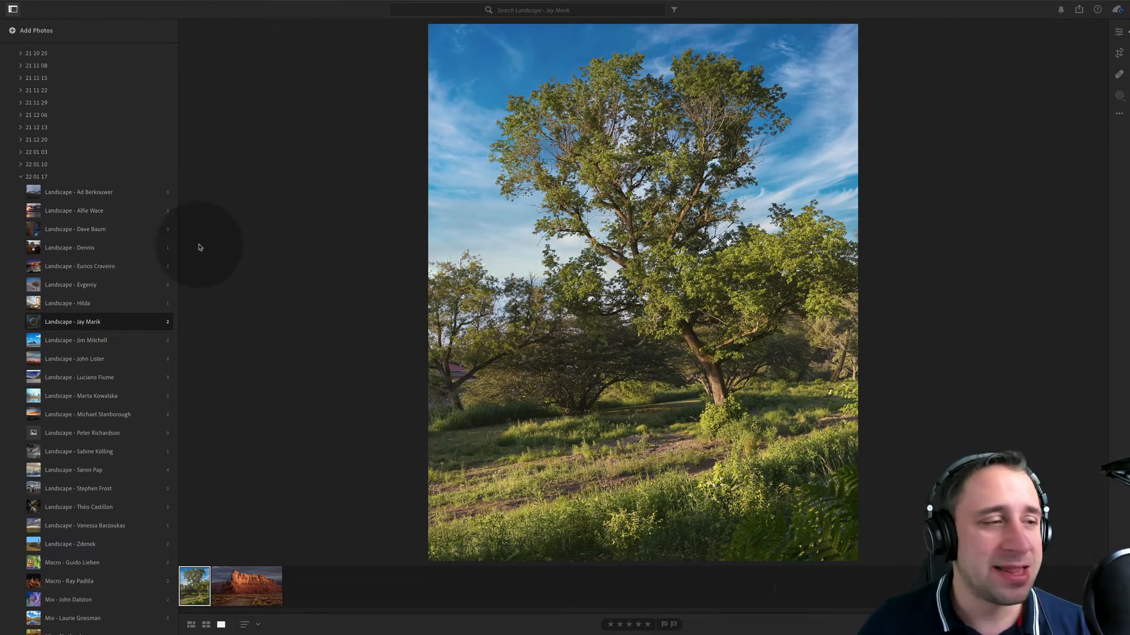
pyautogui.click(137, 342)
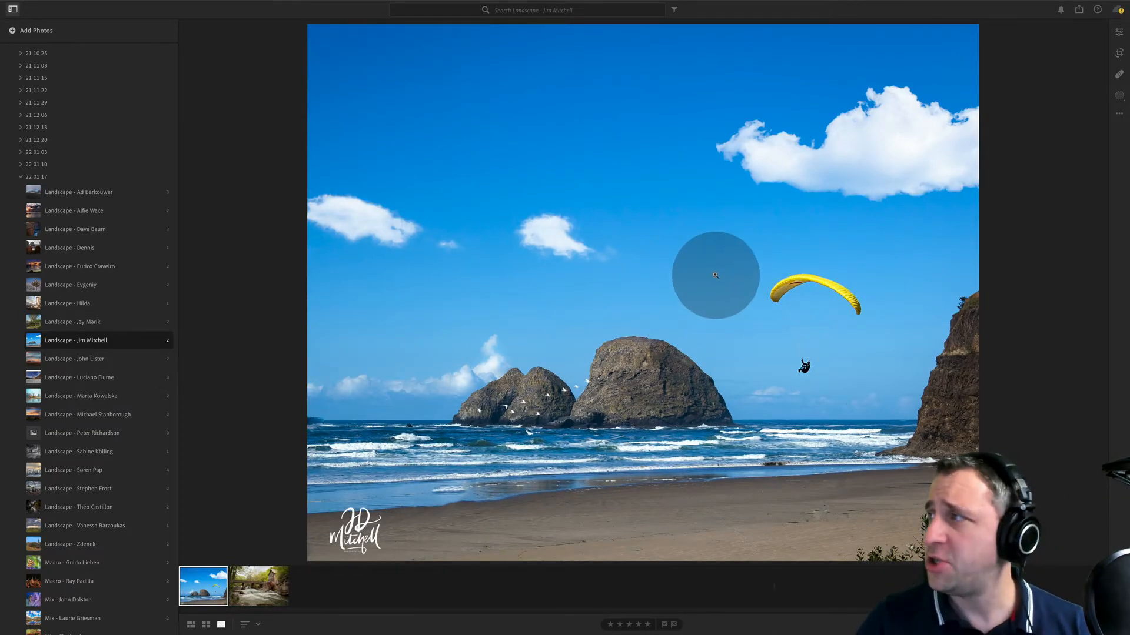
pyautogui.click(258, 586)
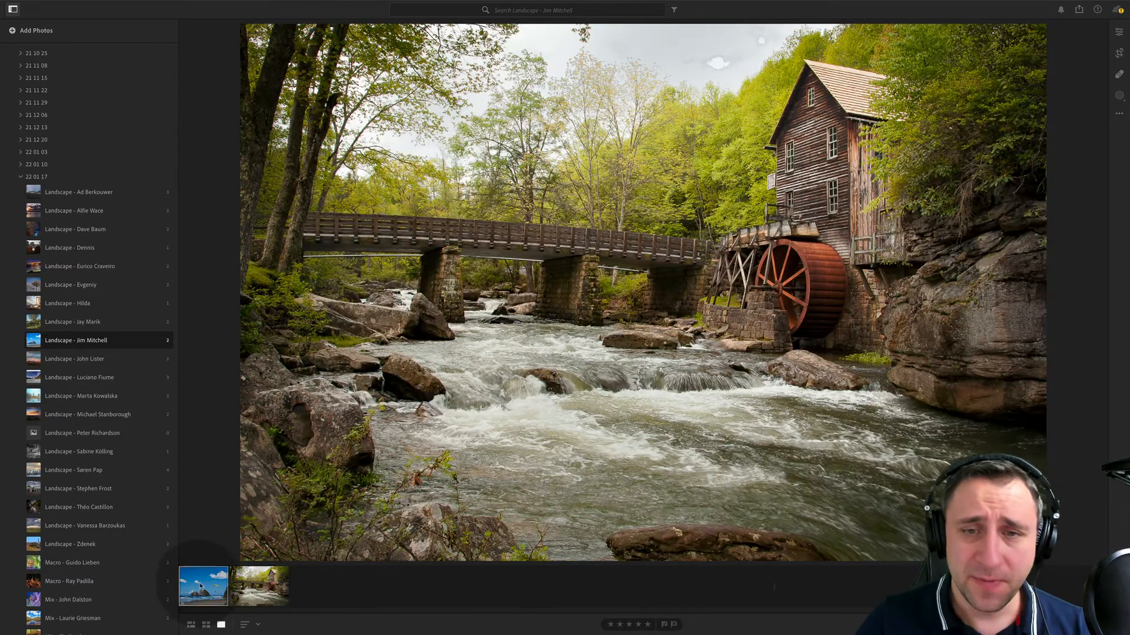
pyautogui.click(203, 586)
pyautogui.click(1118, 32)
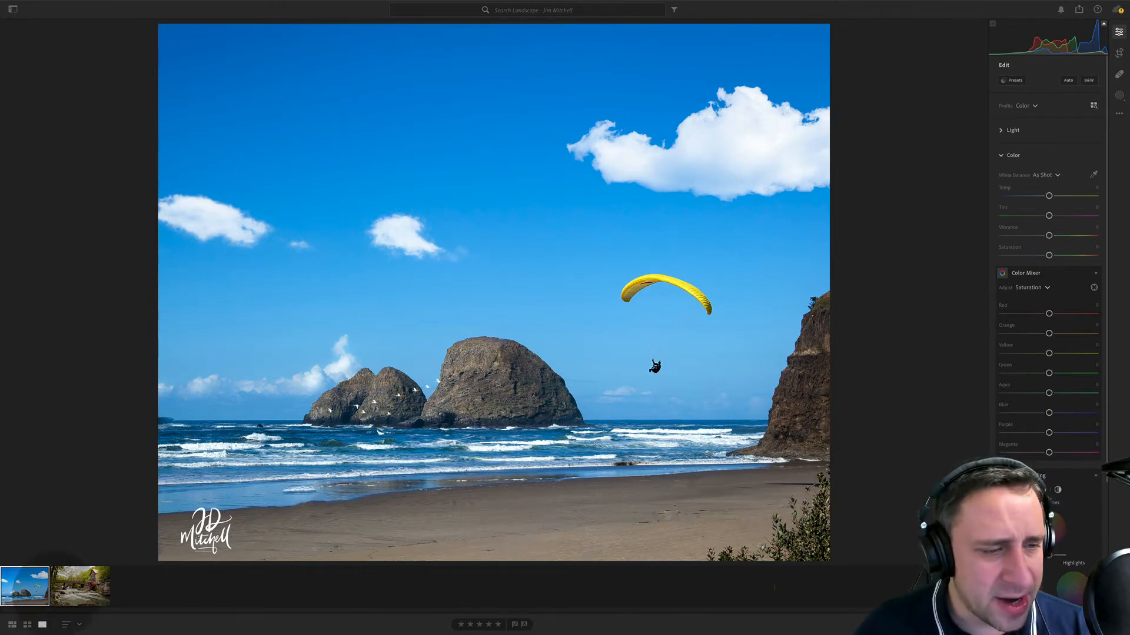
# - Show the photo information for the watermill photo and compare it with the beach photo
pyautogui.click(80, 586)
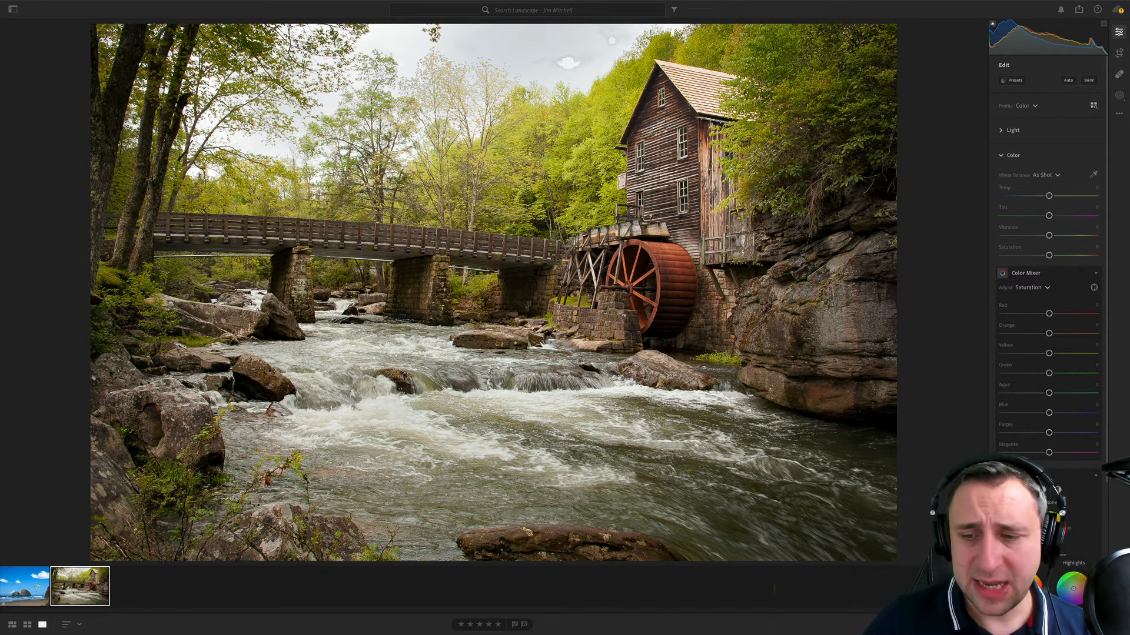
pyautogui.press('i')
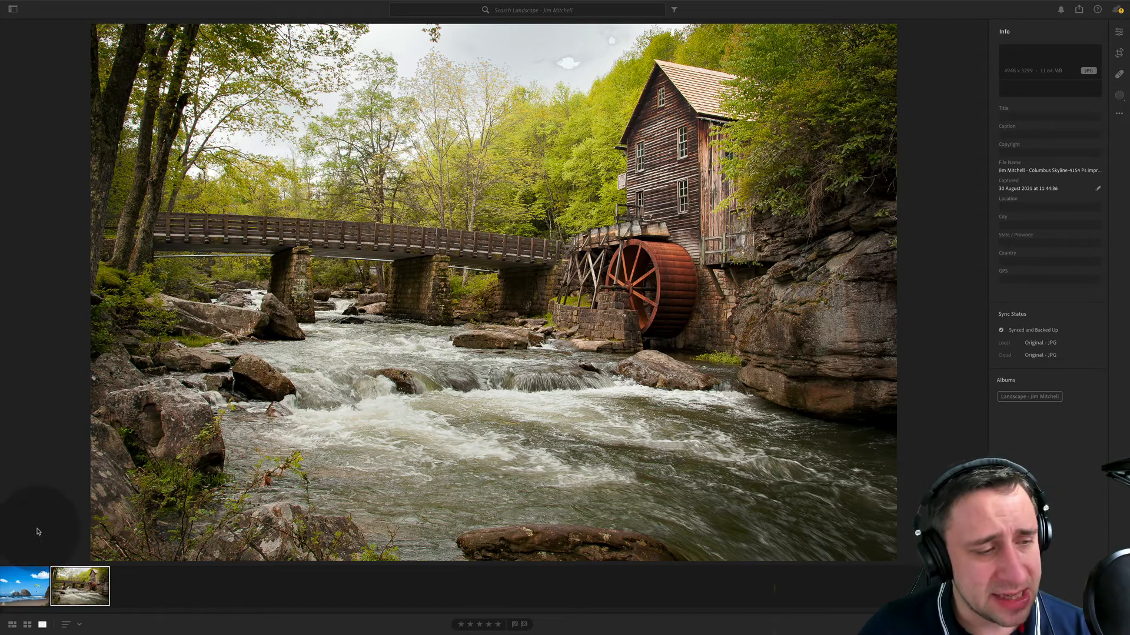
pyautogui.click(33, 590)
pyautogui.click(79, 590)
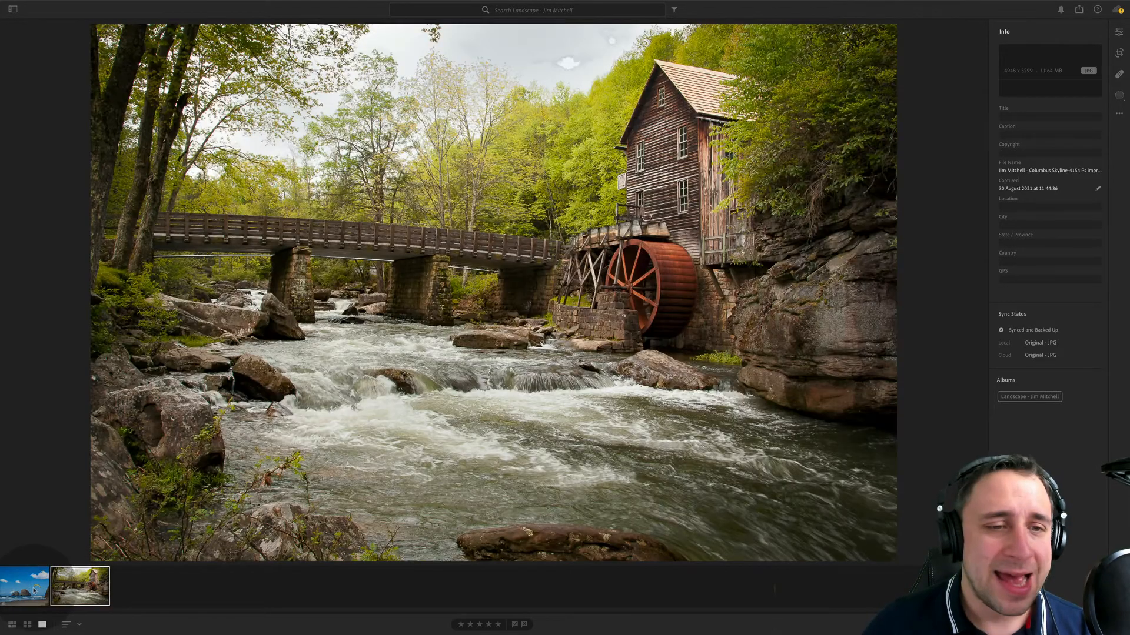
pyautogui.click(33, 591)
pyautogui.click(79, 590)
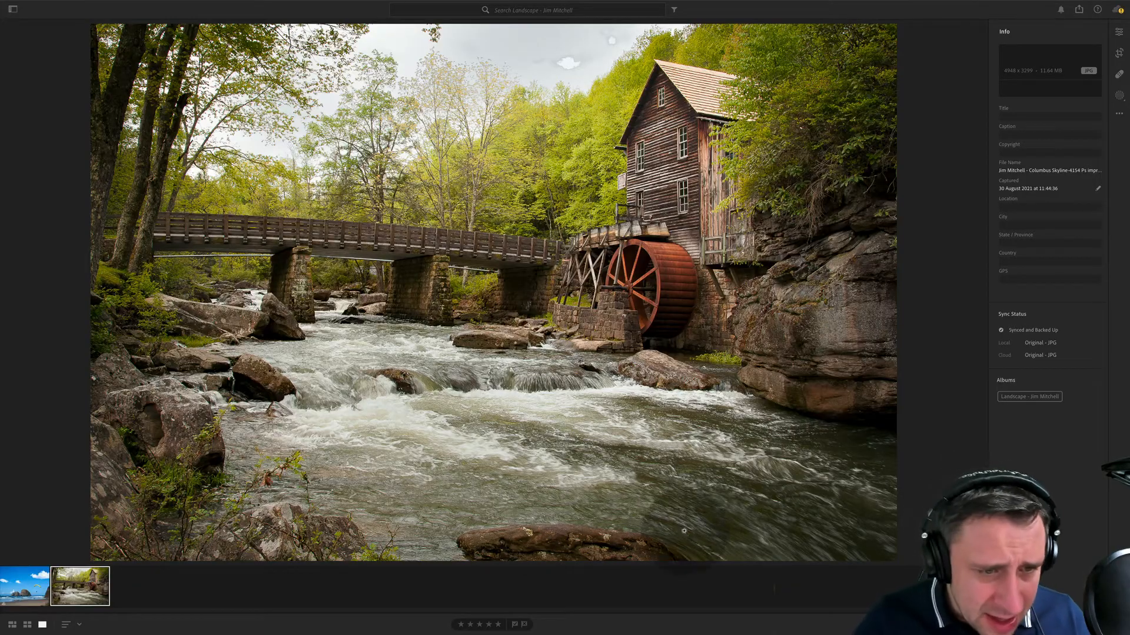
# - Examine the watermill photo at full size, covering the mill wheel, trees, bridge, rocks and river
pyautogui.click(728, 242)
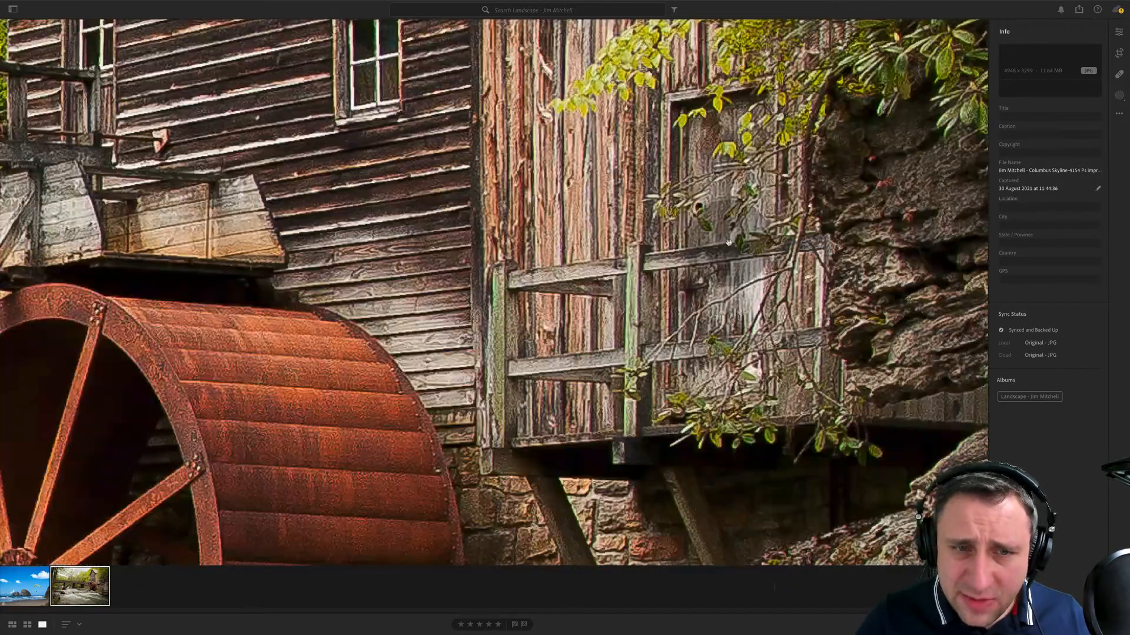
pyautogui.moveTo(553, 181); pyautogui.dragTo(809, 347)
pyautogui.press('super+space')
pyautogui.moveTo(669, 293); pyautogui.dragTo(520, 147)
pyautogui.moveTo(241, 459); pyautogui.dragTo(814, 441)
pyautogui.moveTo(502, 519); pyautogui.dragTo(936, 263)
pyautogui.moveTo(207, 230); pyautogui.dragTo(568, 549)
pyautogui.moveTo(352, 492); pyautogui.dragTo(698, 387)
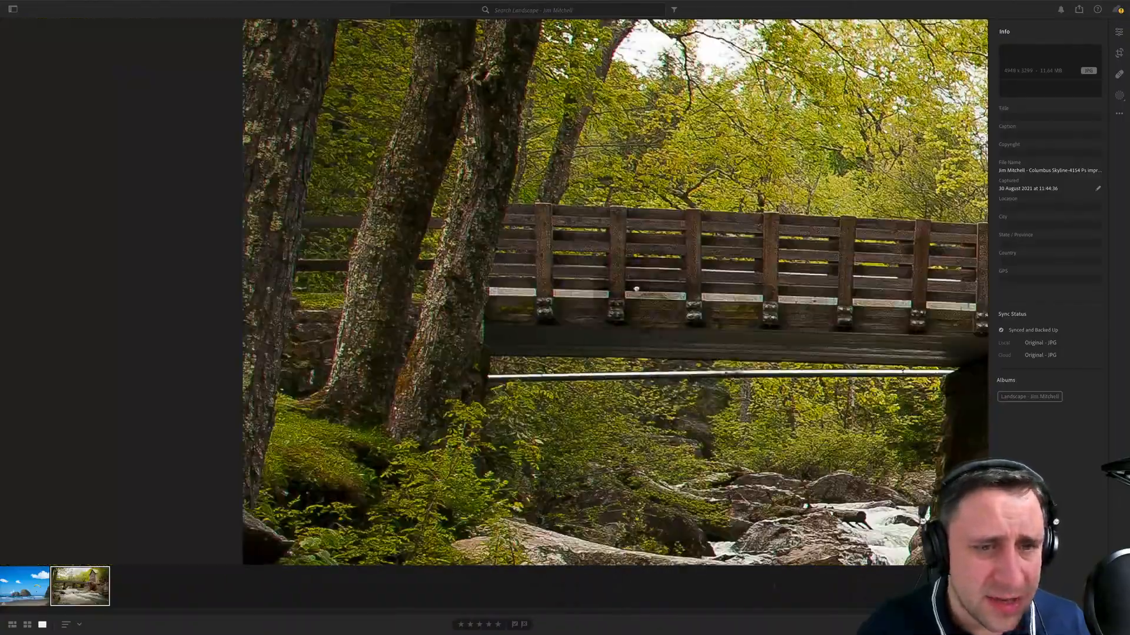
pyautogui.moveTo(847, 306); pyautogui.dragTo(553, 269)
pyautogui.moveTo(618, 518); pyautogui.dragTo(492, 122)
pyautogui.moveTo(724, 553); pyautogui.dragTo(464, 295)
pyautogui.moveTo(829, 312); pyautogui.dragTo(535, 297)
pyautogui.click(812, 268)
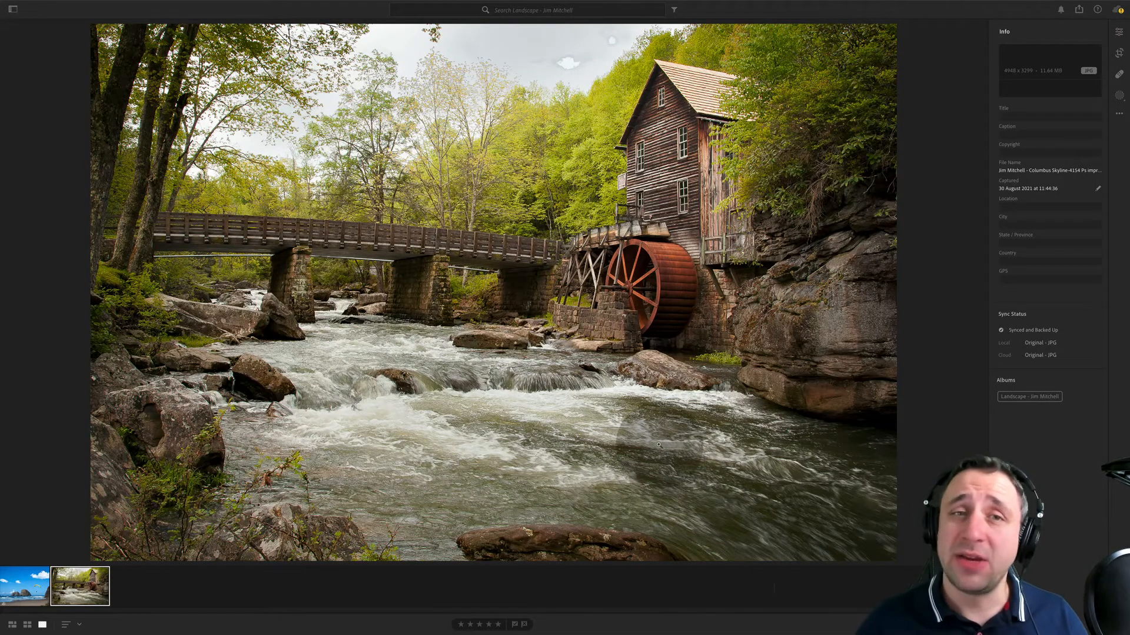
# - Examine the watermill photo's sky up close, including the bright cloud patches and the treetops
pyautogui.click(563, 44)
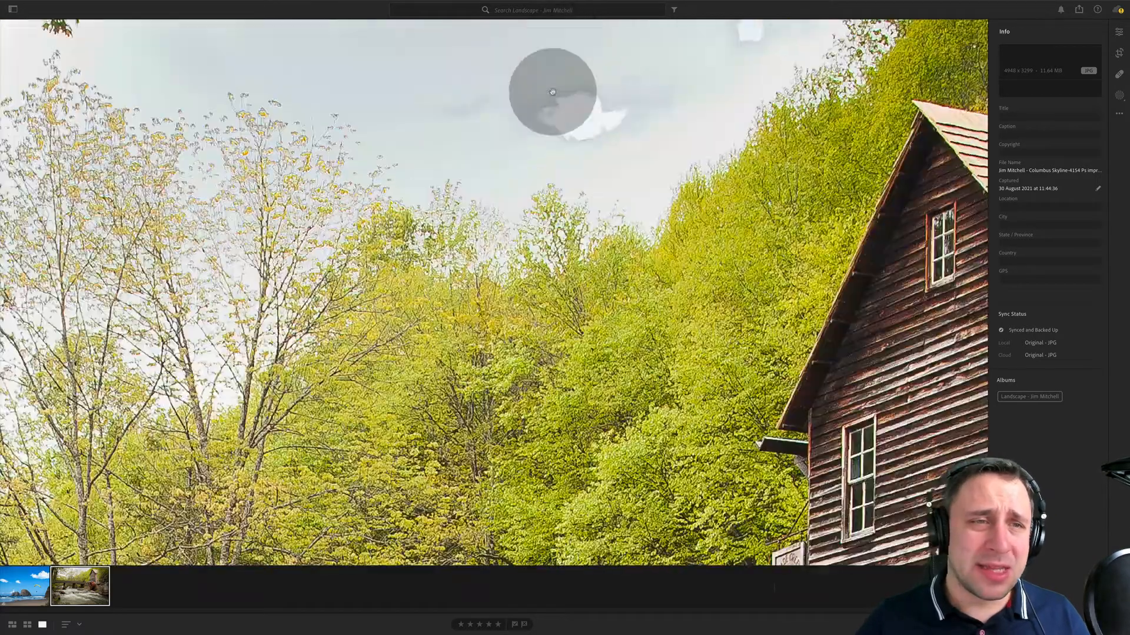
pyautogui.moveTo(550, 91); pyautogui.dragTo(576, 247)
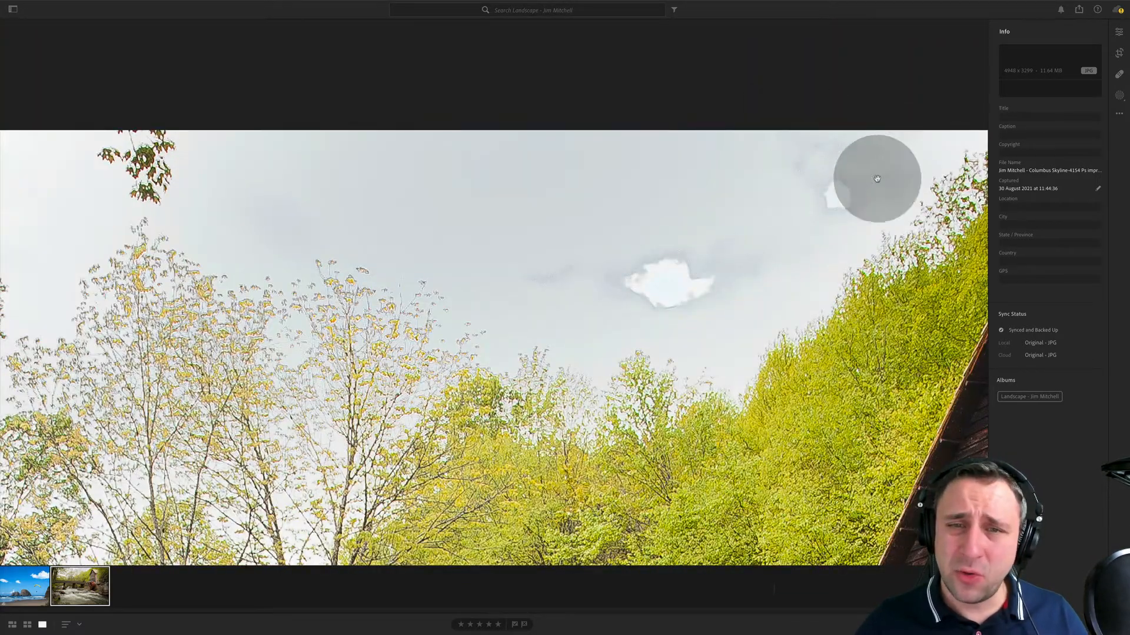
pyautogui.moveTo(497, 239); pyautogui.dragTo(799, 375)
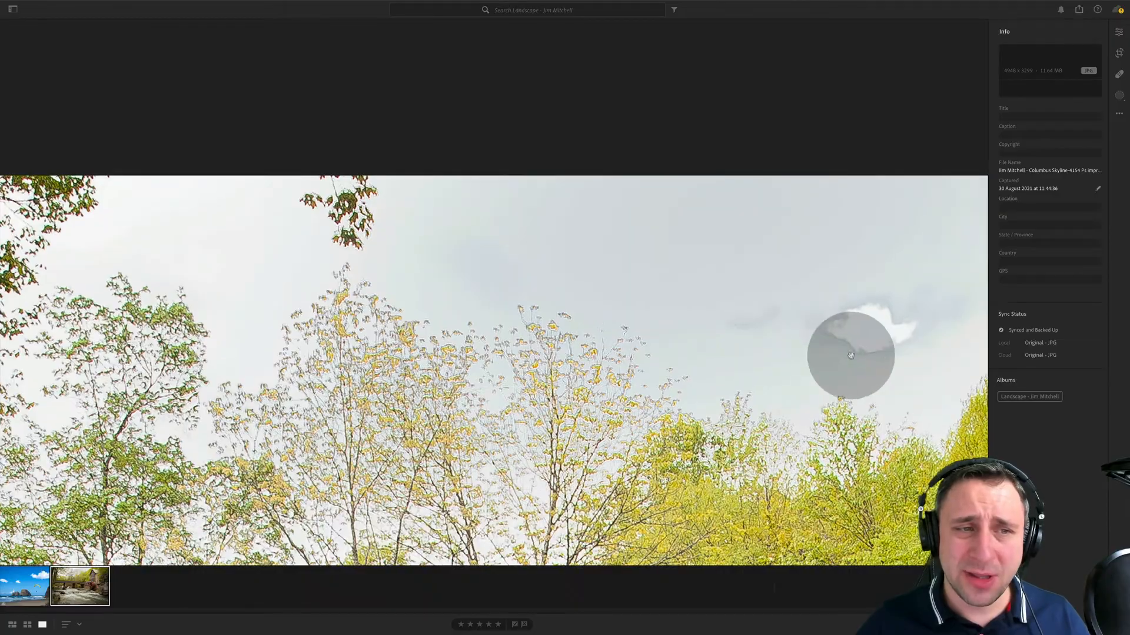
pyautogui.click(848, 353)
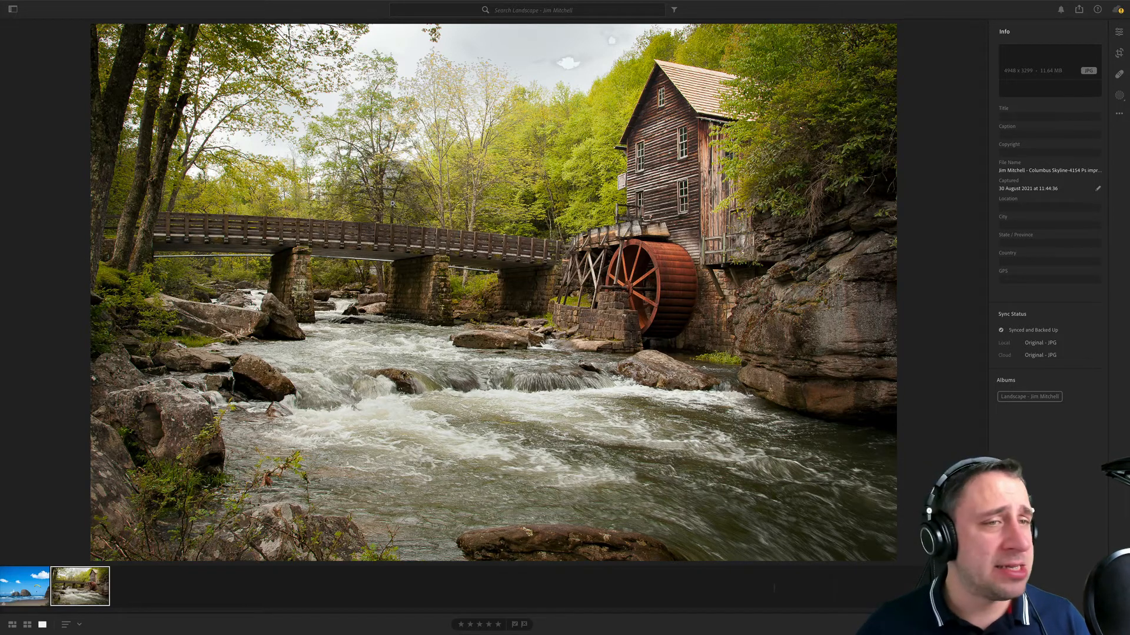
# - Examine the beach photo at full size, covering the paraglider, sea stacks, birds, waves and shoreline
pyautogui.click(40, 599)
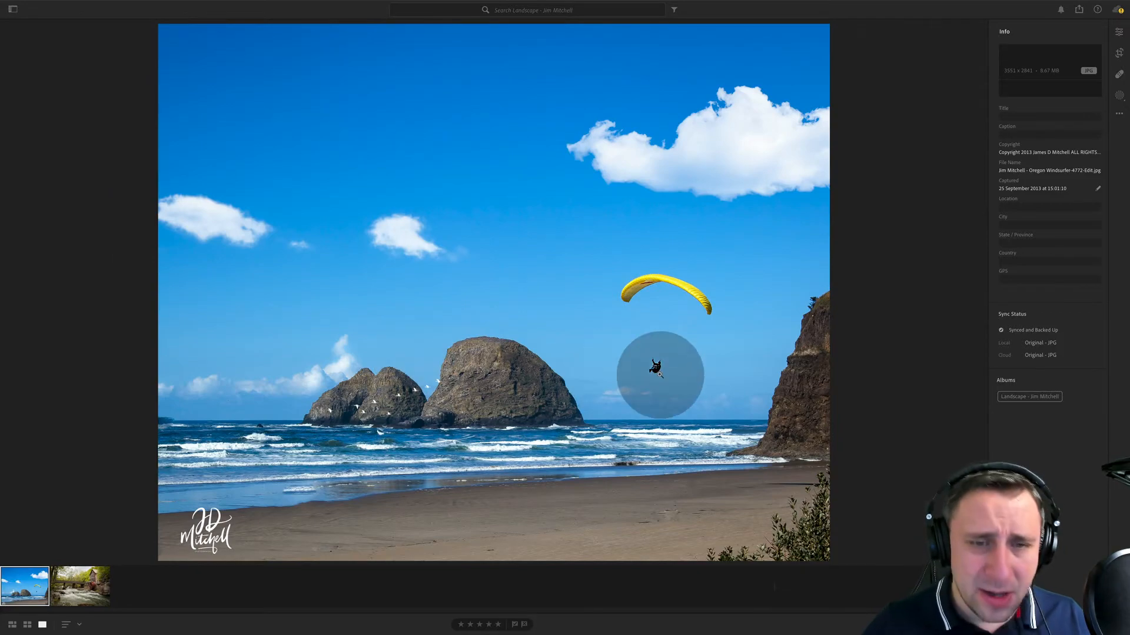
pyautogui.click(657, 372)
pyautogui.moveTo(744, 213); pyautogui.dragTo(693, 351)
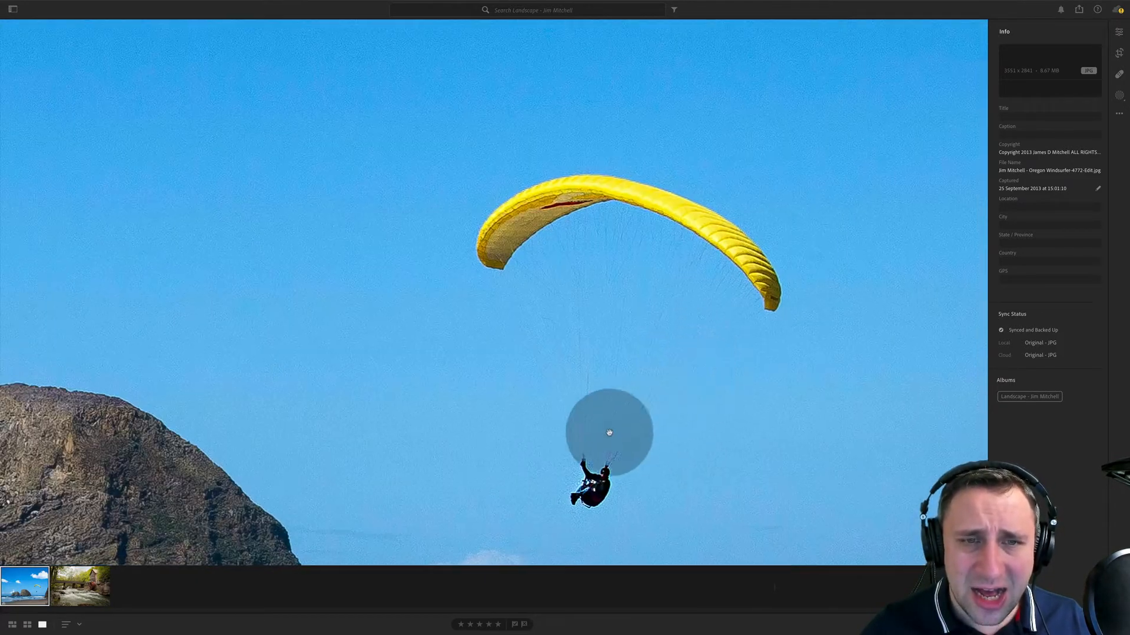
pyautogui.moveTo(495, 454); pyautogui.dragTo(623, 308)
pyautogui.moveTo(495, 391); pyautogui.dragTo(522, 164)
pyautogui.moveTo(612, 321); pyautogui.dragTo(570, 214)
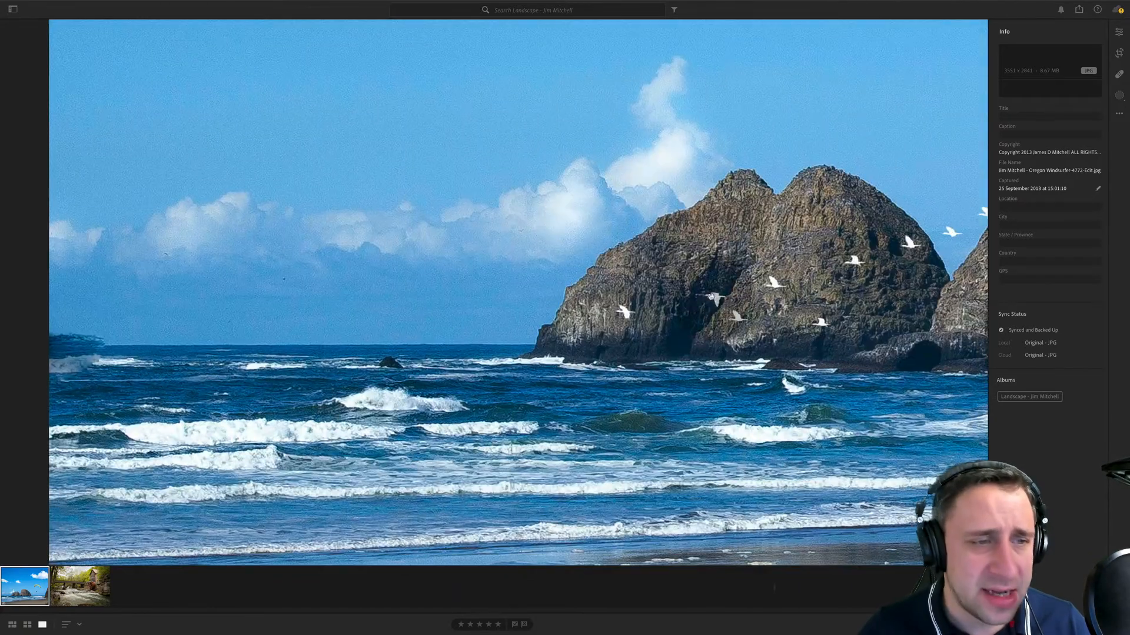
pyautogui.moveTo(807, 507); pyautogui.dragTo(626, 448)
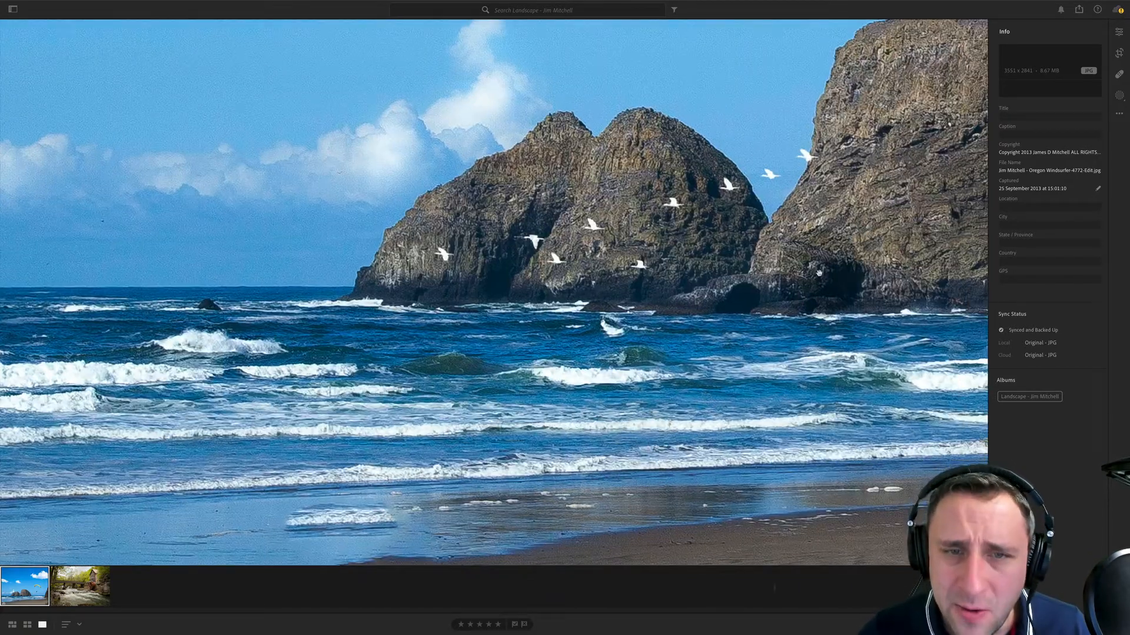
pyautogui.moveTo(852, 530); pyautogui.dragTo(704, 350)
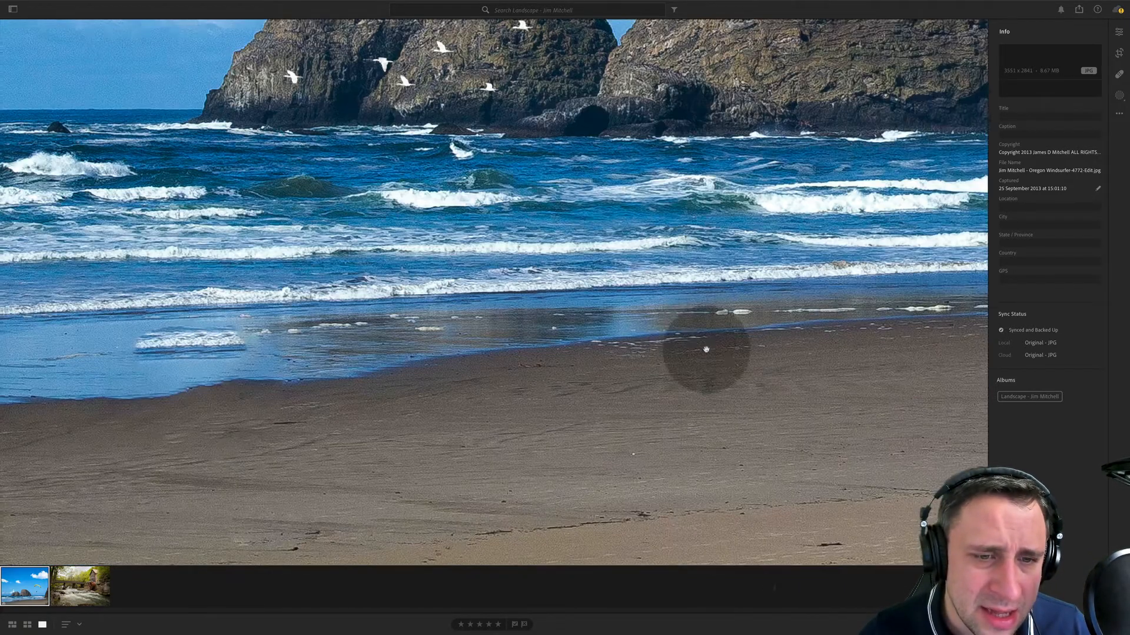
pyautogui.moveTo(822, 430); pyautogui.dragTo(744, 333)
pyautogui.click(756, 337)
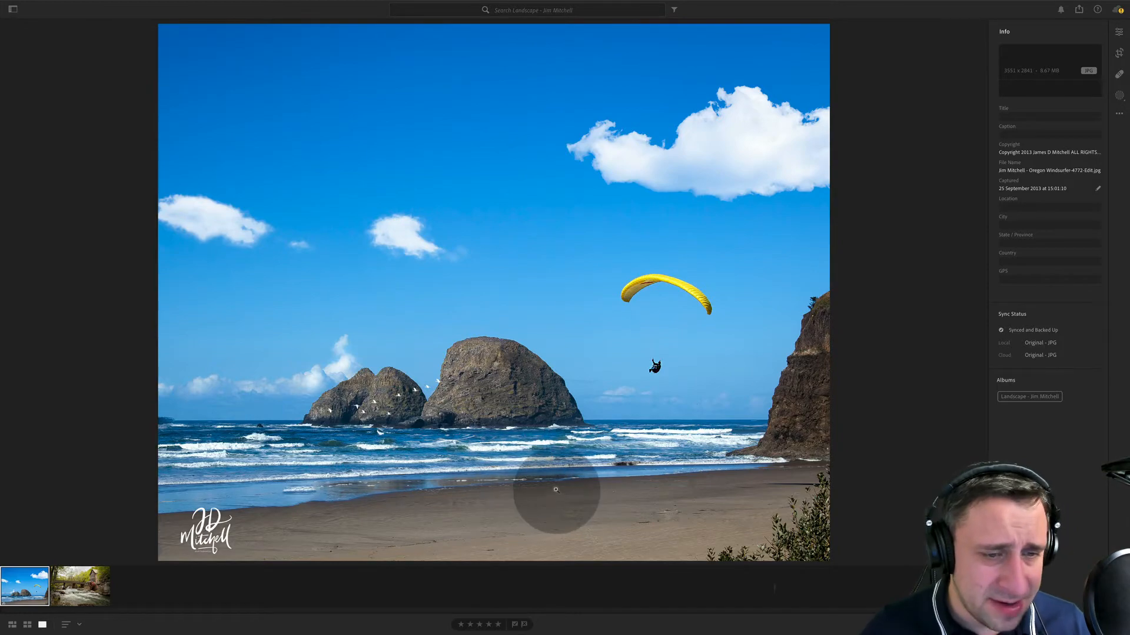
pyautogui.click(446, 497)
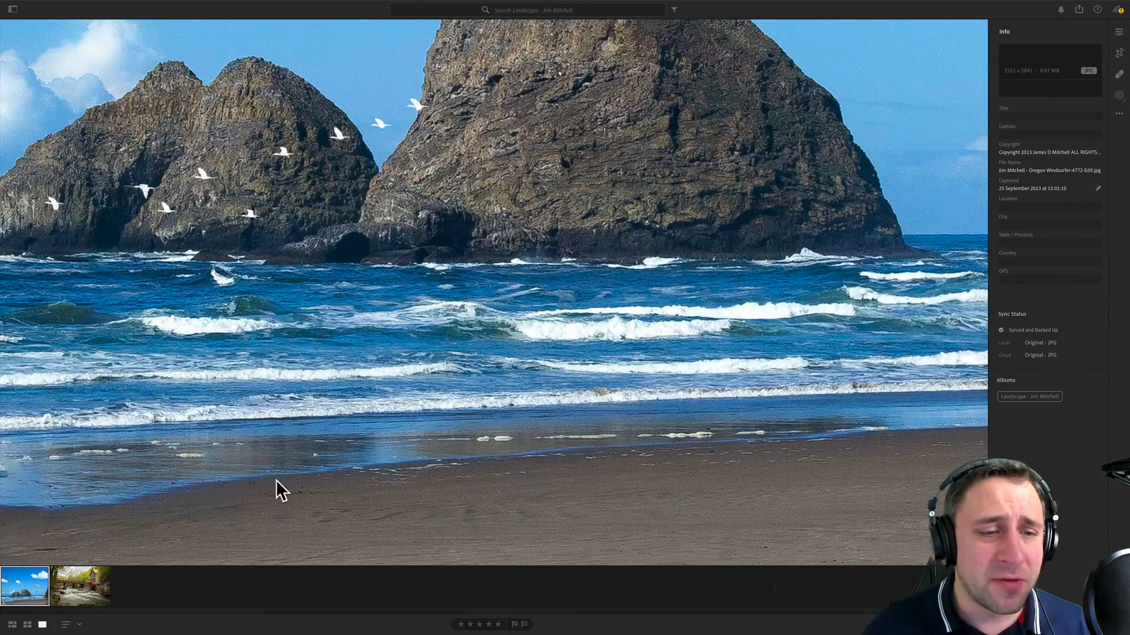
pyautogui.click(407, 494)
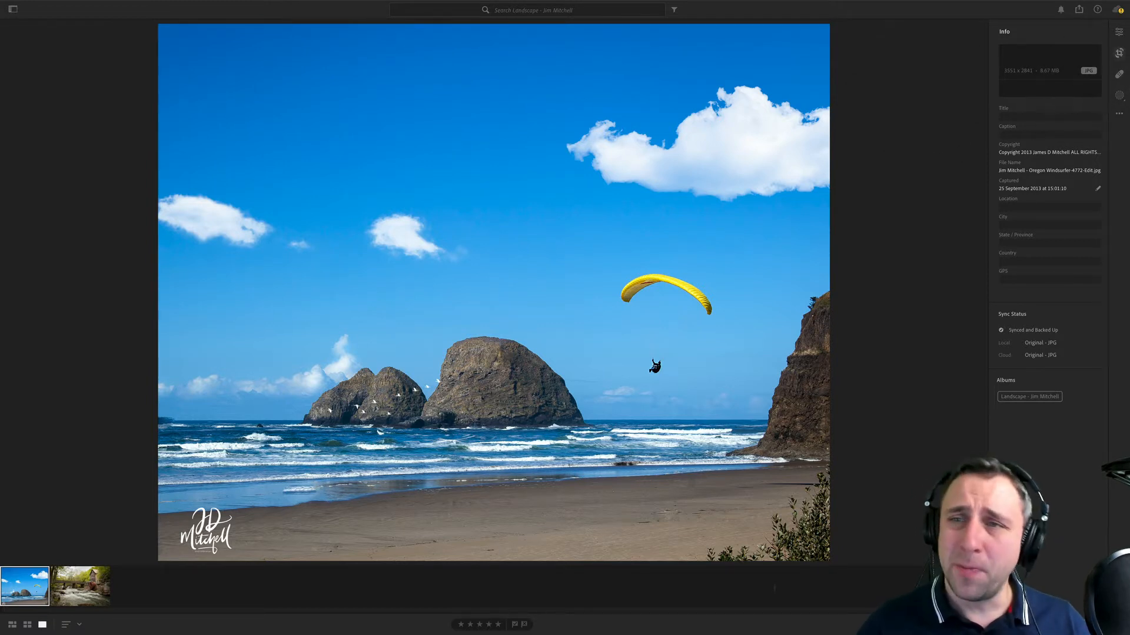
# - Crop the beach photo to a 16 x 9 ratio, removing the upper sky and keeping the whole beach
pyautogui.click(1119, 53)
pyautogui.click(1054, 87)
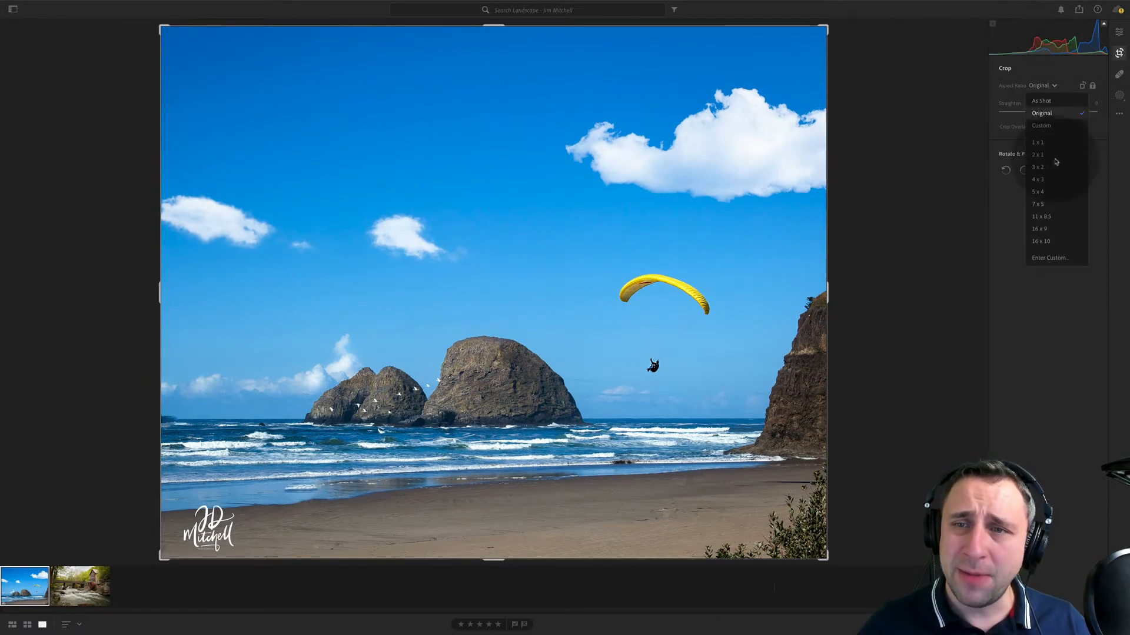
pyautogui.click(1063, 230)
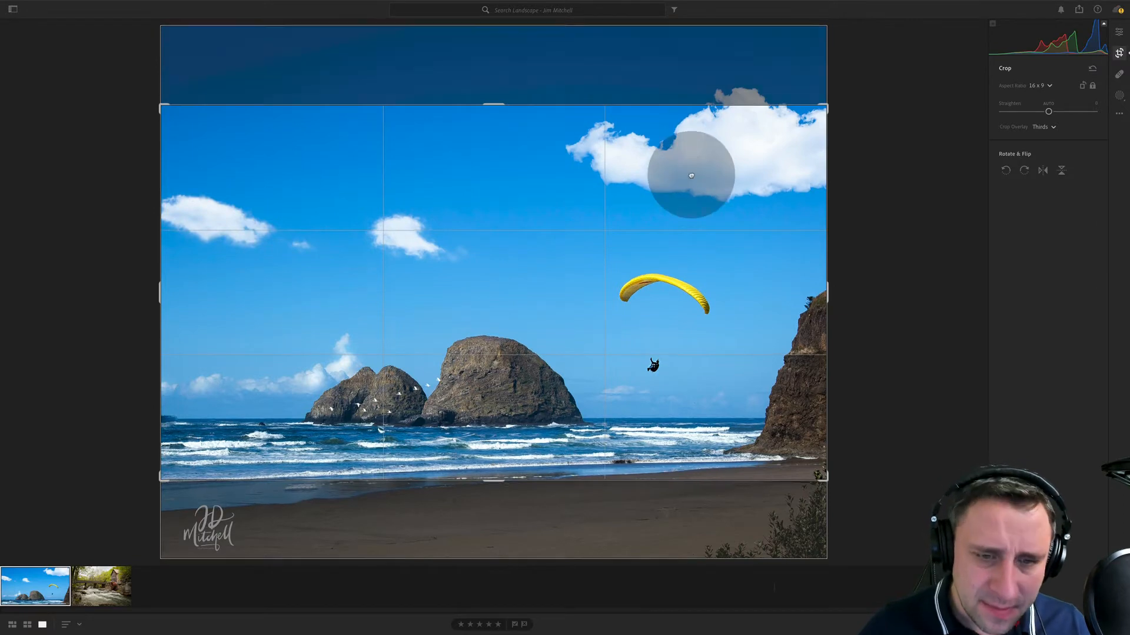
pyautogui.moveTo(688, 171); pyautogui.dragTo(692, 98)
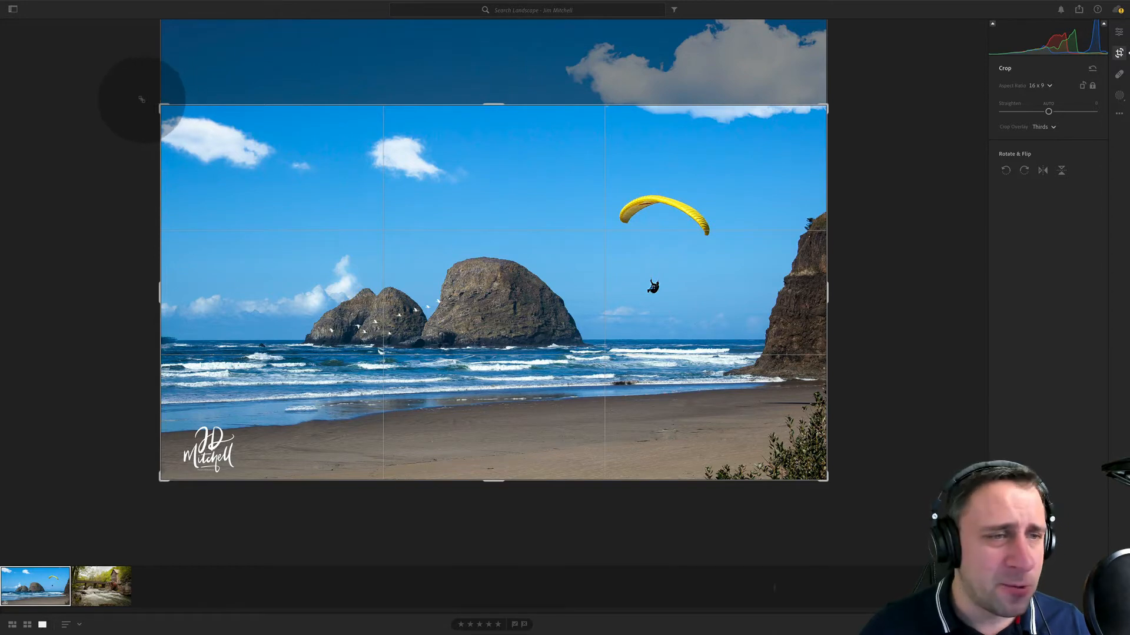
pyautogui.press('Return')
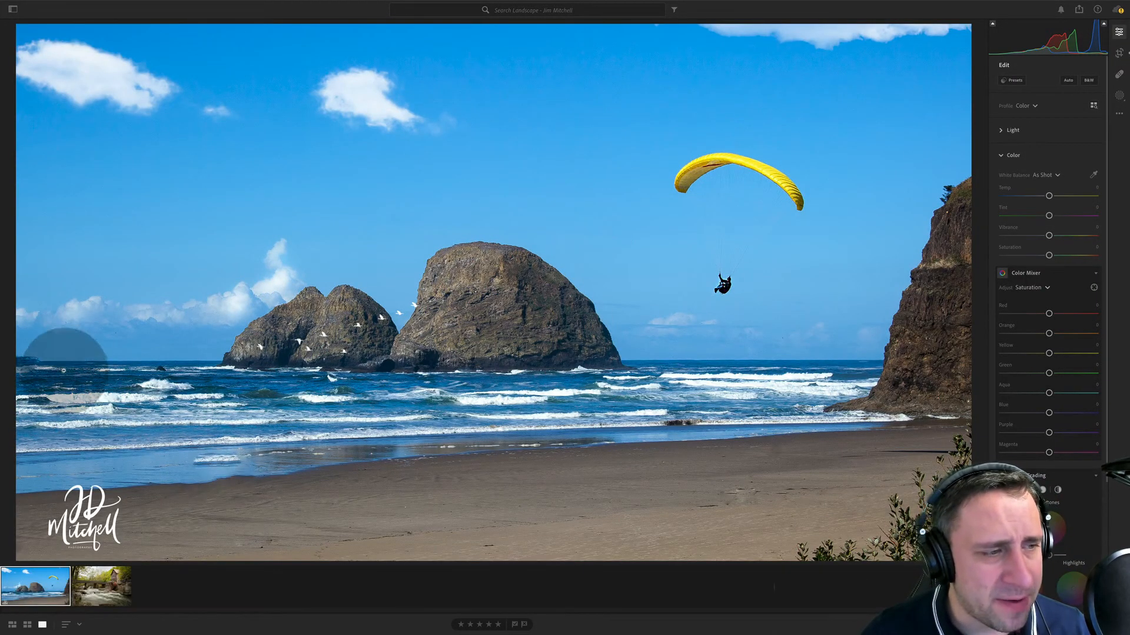
# - Examine the dark patch at the left end of the beach photo's horizon up close
pyautogui.click(33, 367)
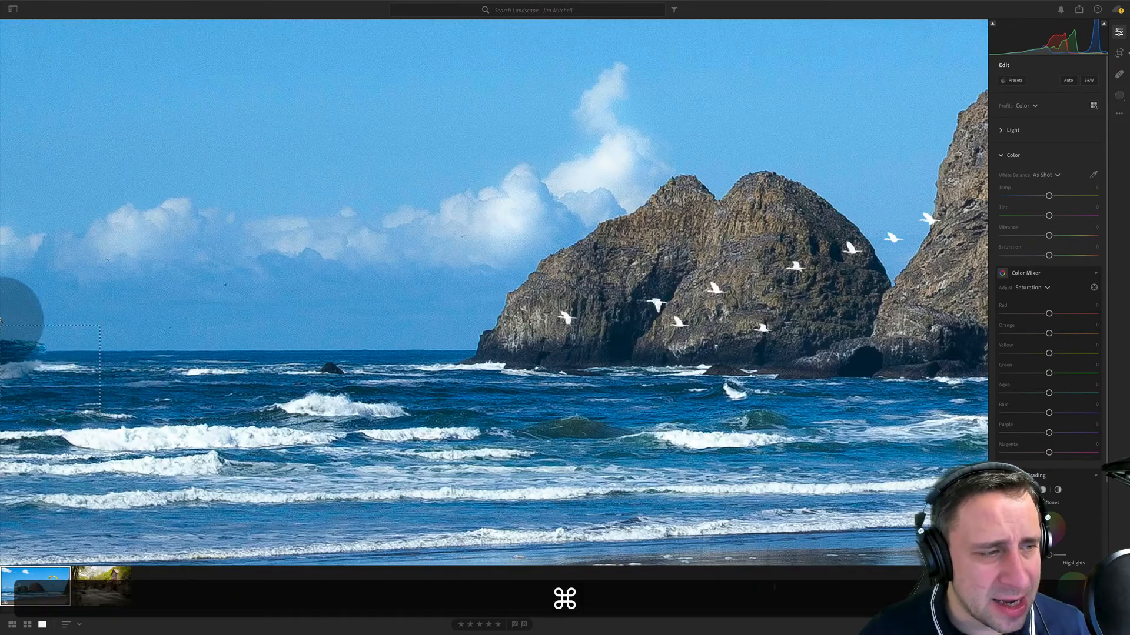
pyautogui.moveTo(1, 320); pyautogui.dragTo(128, 412)
pyautogui.click(374, 313)
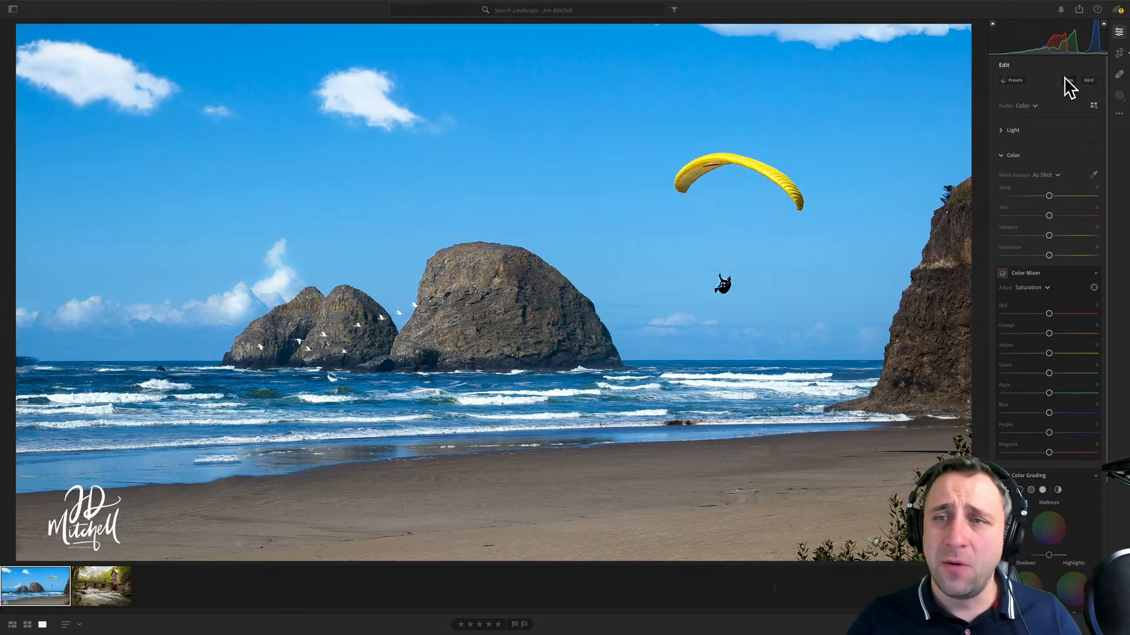
# - Tighten the beach photo's 16 x 9 crop from its upper-left corner, cutting off the left edge and most of the watermark
pyautogui.click(1120, 53)
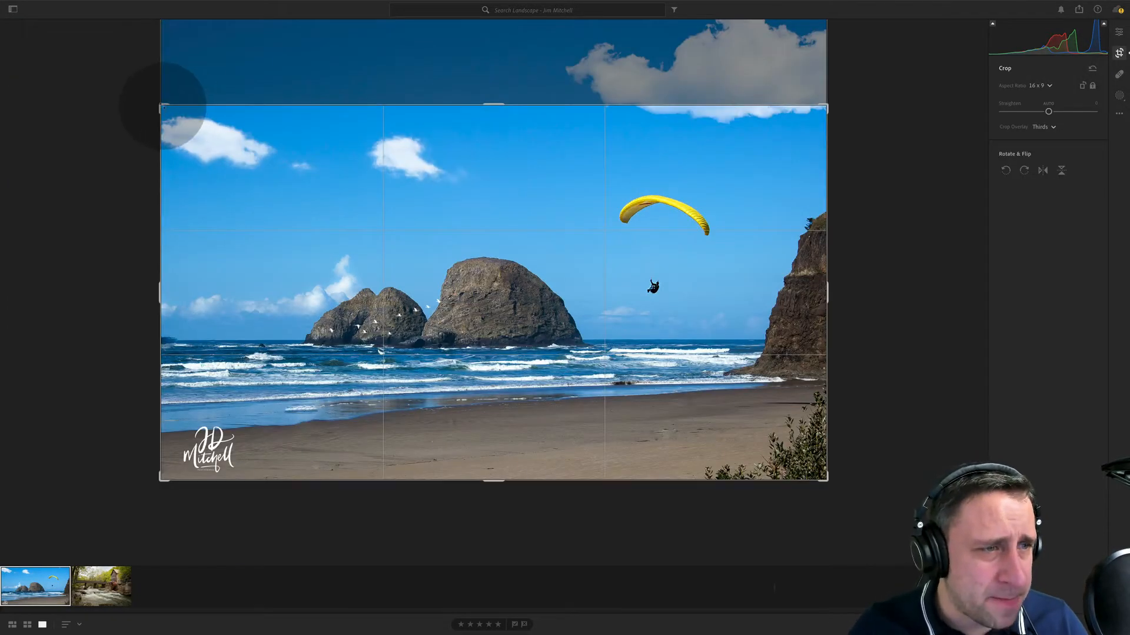
pyautogui.moveTo(166, 112); pyautogui.dragTo(175, 107)
pyautogui.press('Return')
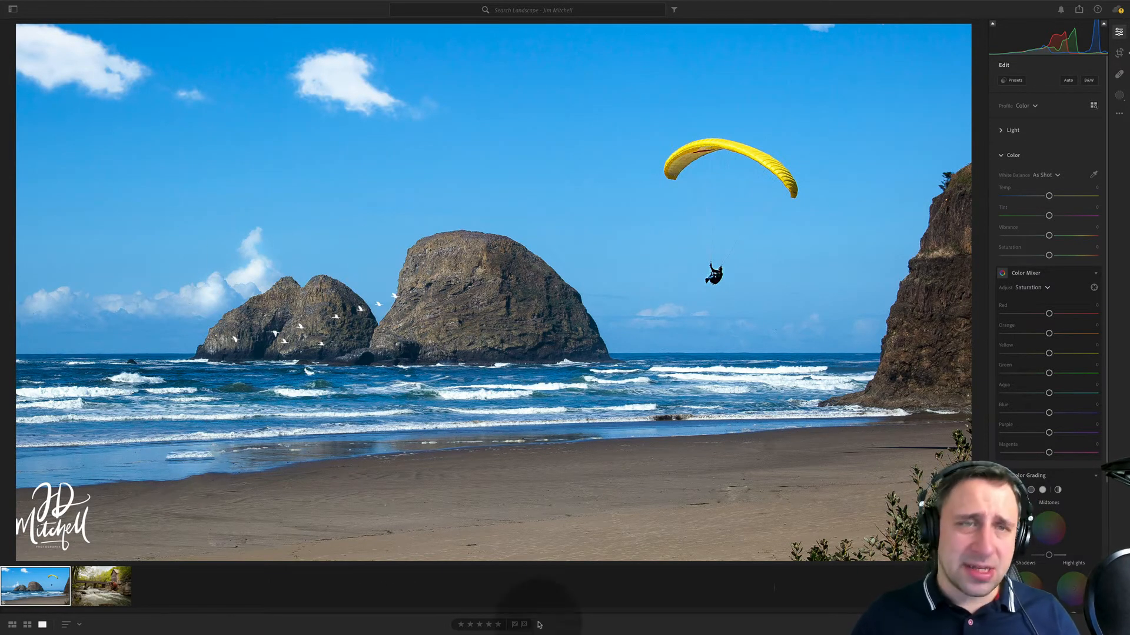
pyautogui.click(1119, 53)
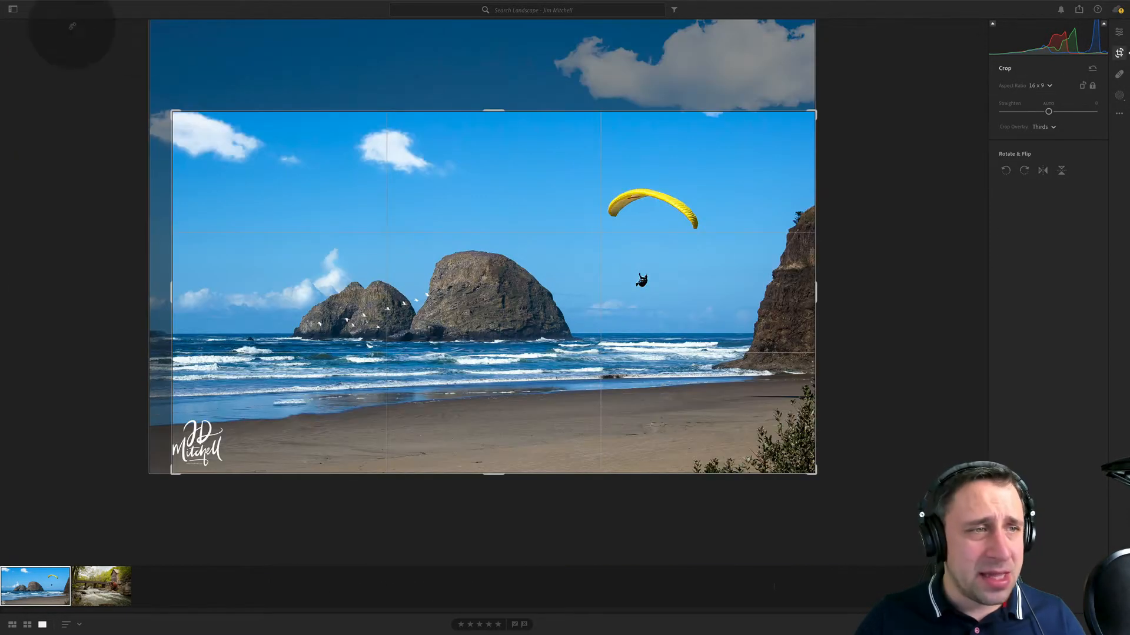
pyautogui.moveTo(175, 111); pyautogui.dragTo(206, 126)
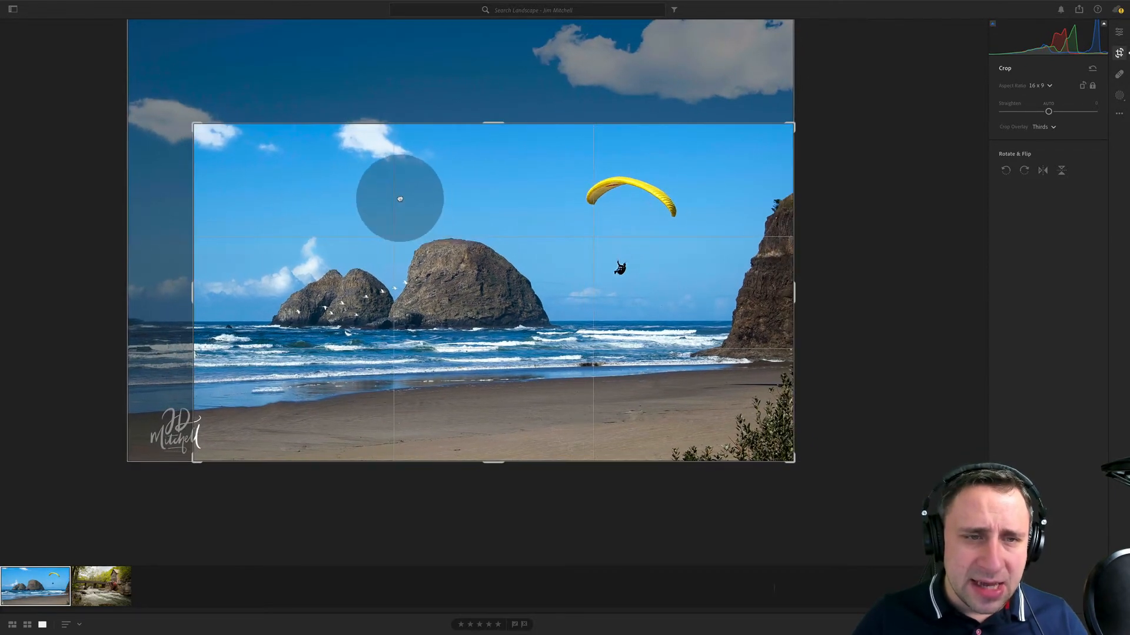
pyautogui.press('Return')
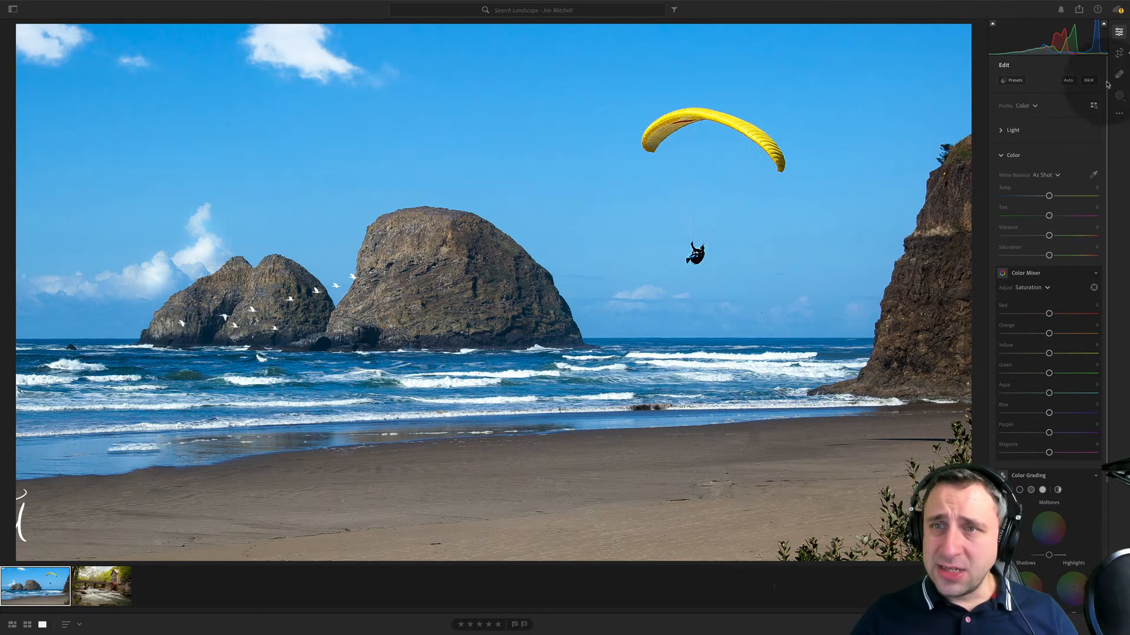
pyautogui.click(1118, 53)
pyautogui.moveTo(815, 160); pyautogui.dragTo(848, 143)
pyautogui.press('Return')
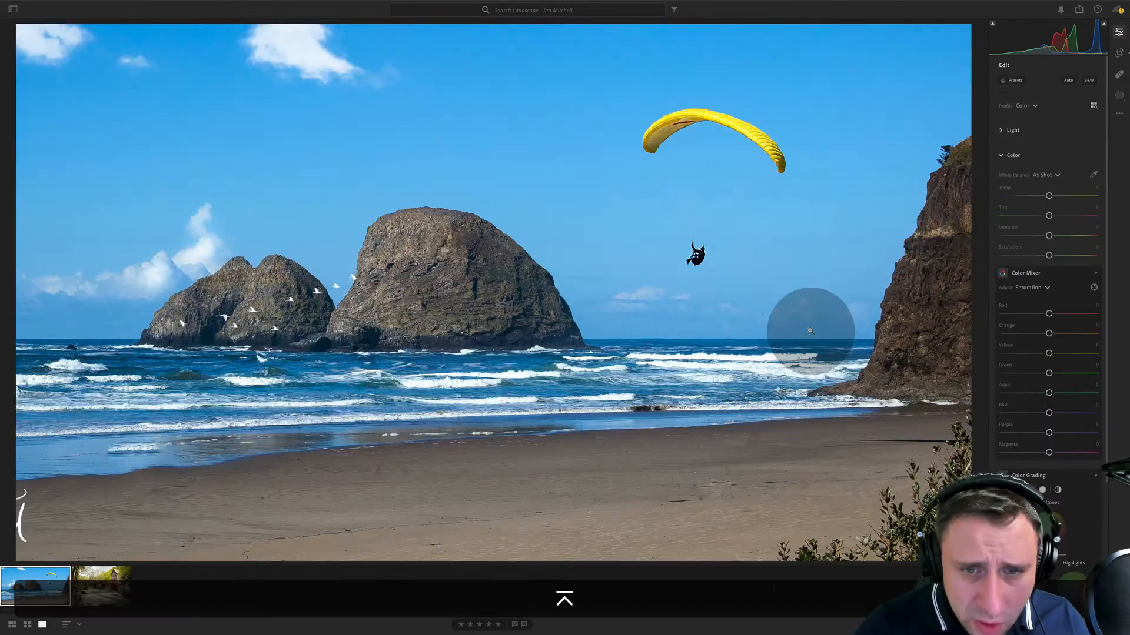
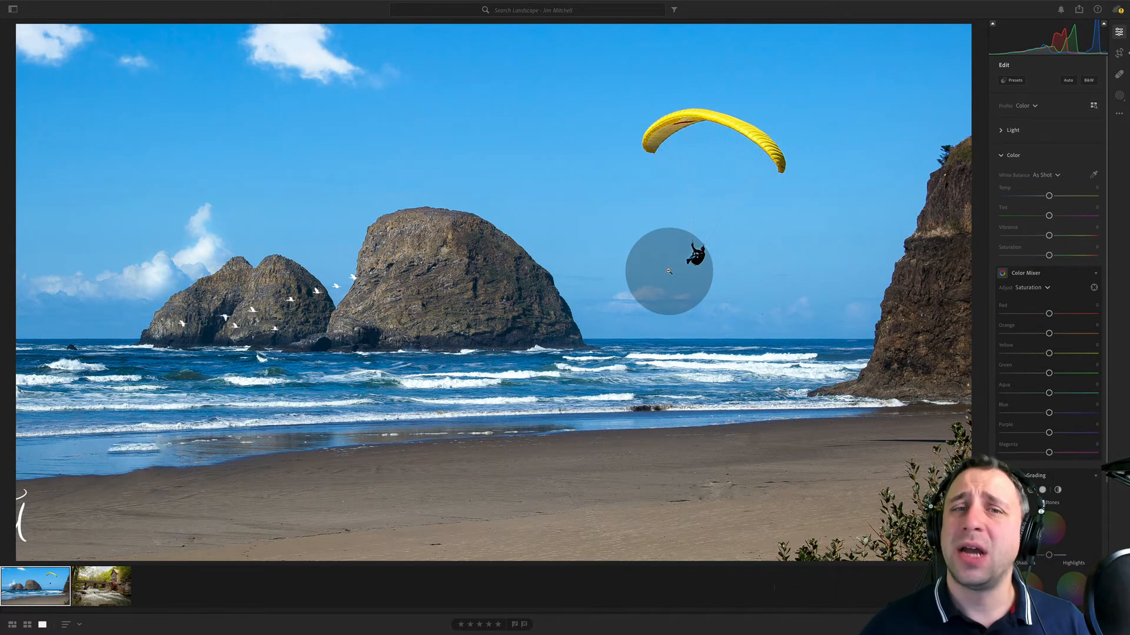
# - Open the watermill photo and correct its perspective with Upright set to Auto
pyautogui.click(101, 586)
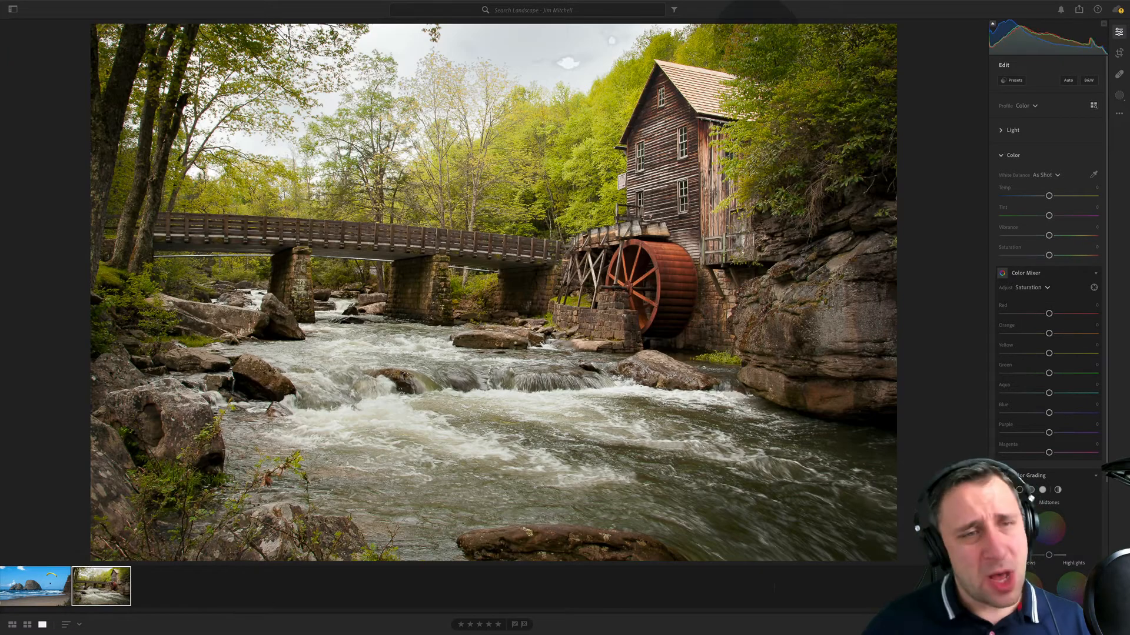
pyautogui.scroll(-5, 1057, 406)
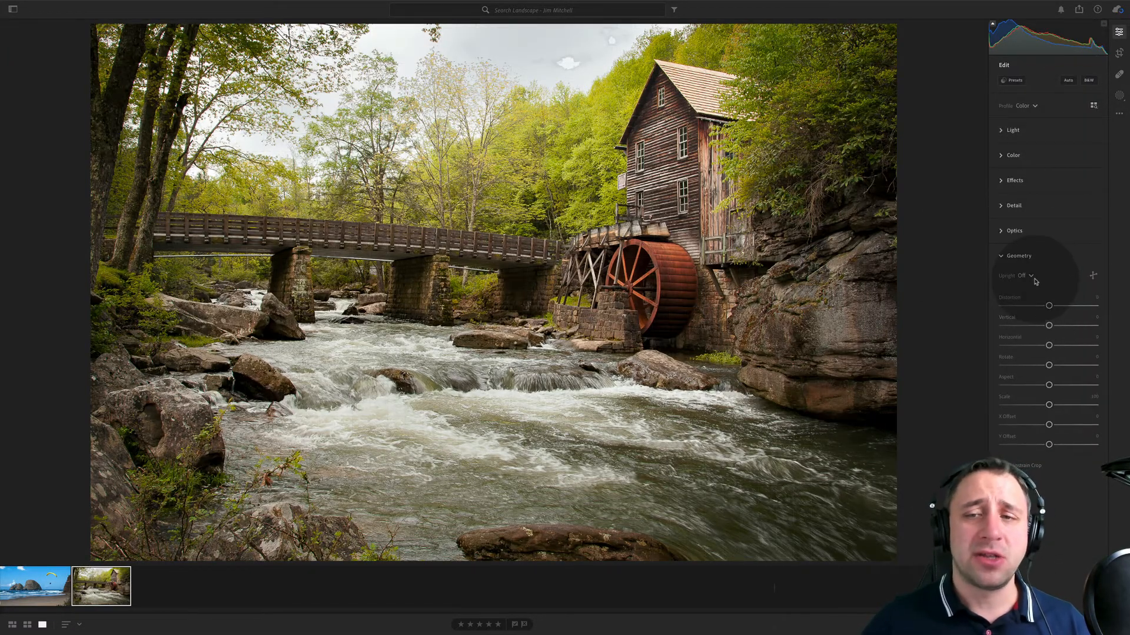
pyautogui.click(1034, 279)
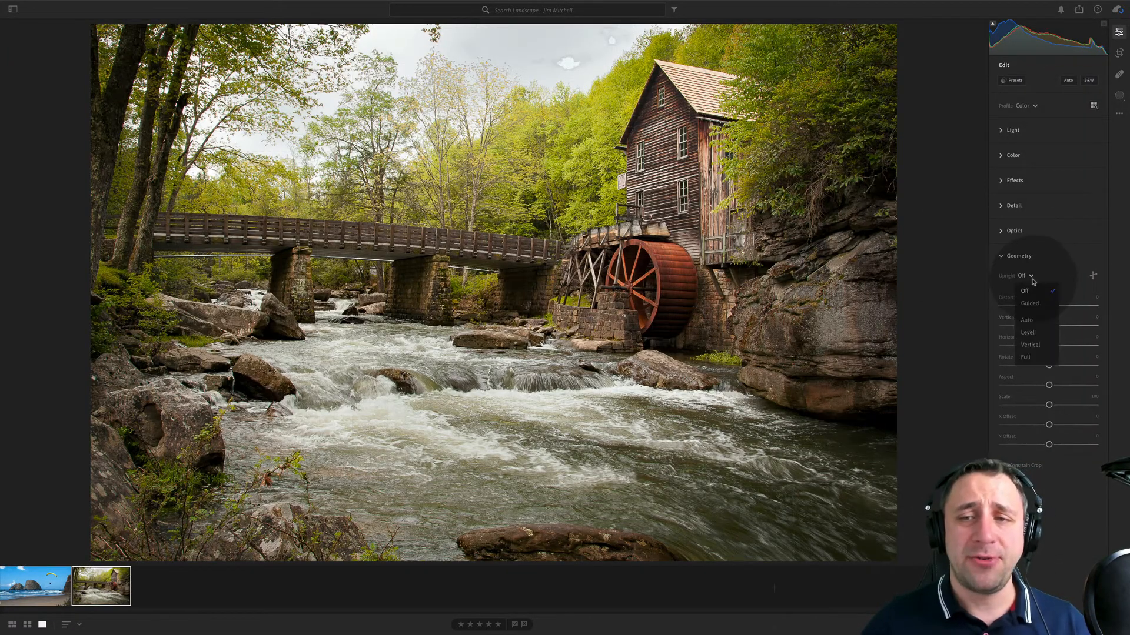
pyautogui.click(1045, 320)
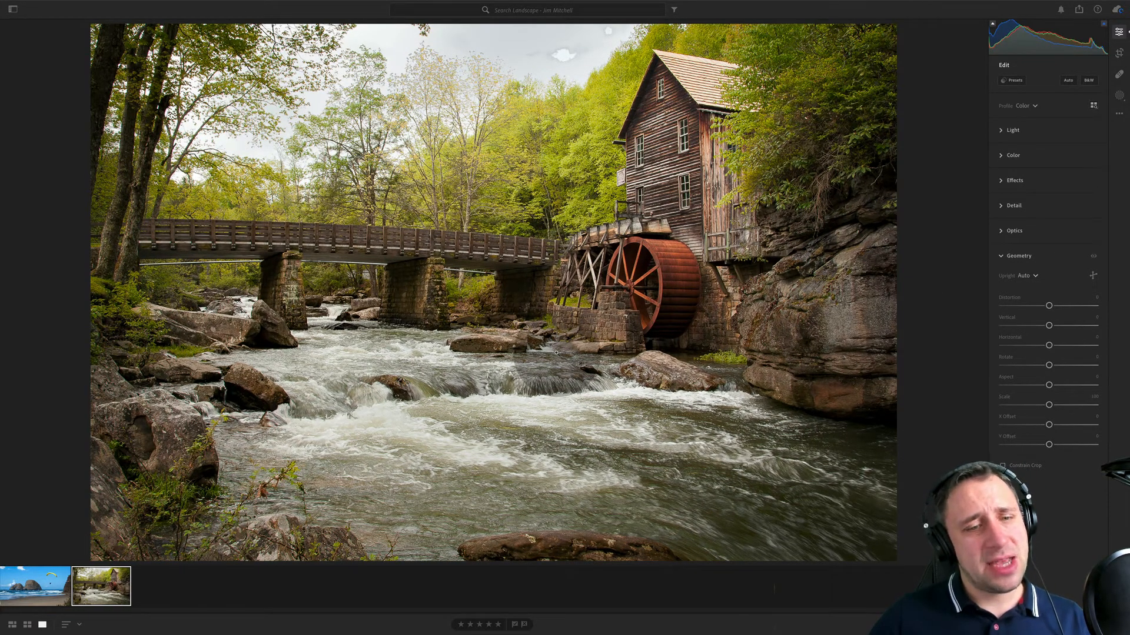
# - Crop the watermill photo to 16 x 9, keeping the sky, cutting off the lower foreground and slightly tightening the lower-left corner
pyautogui.click(1119, 53)
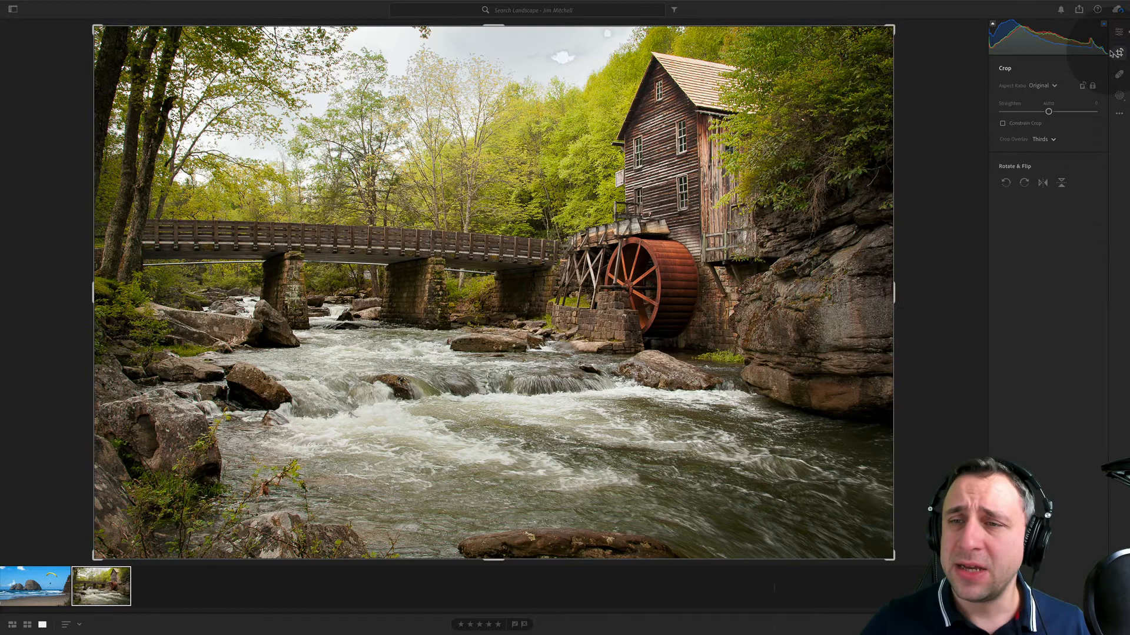
pyautogui.click(1037, 86)
pyautogui.click(1047, 222)
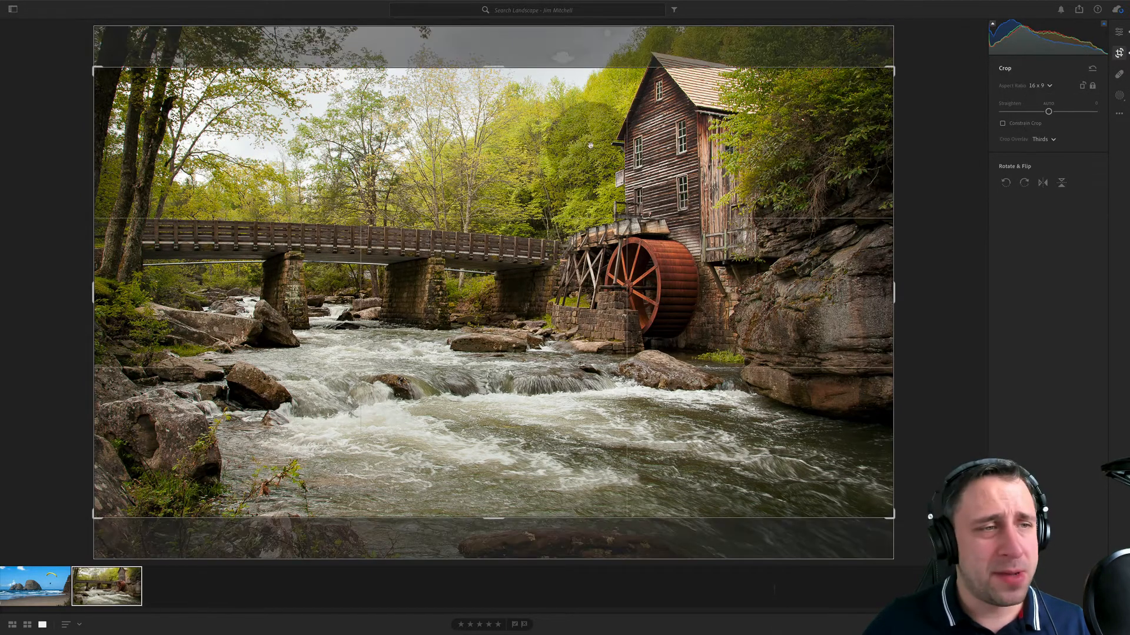
pyautogui.moveTo(590, 145); pyautogui.dragTo(590, 186)
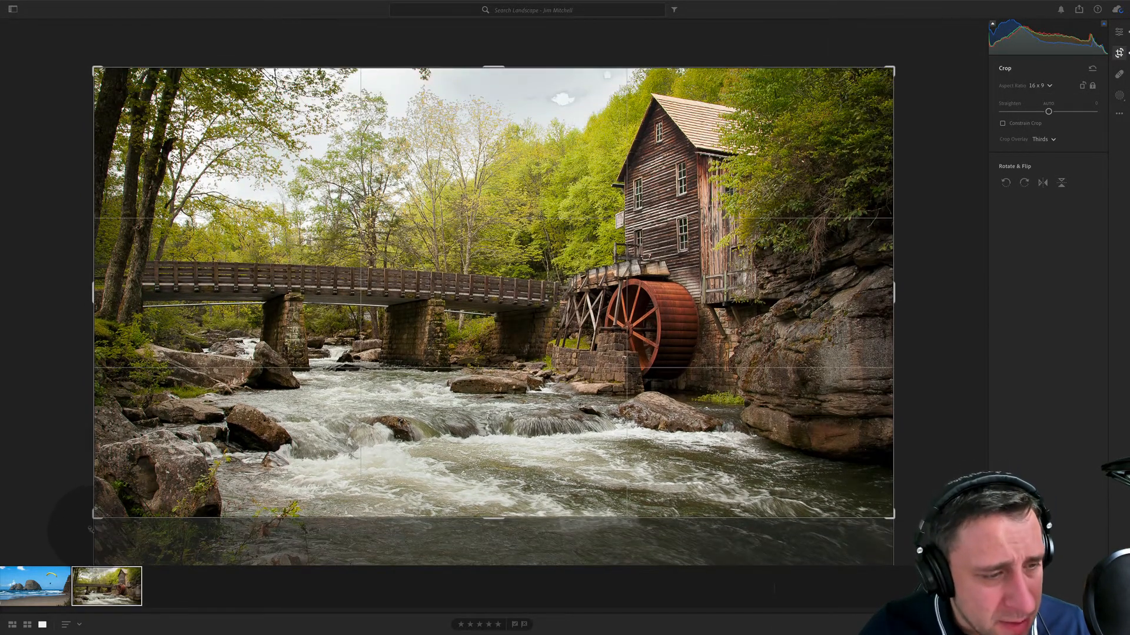
pyautogui.moveTo(92, 528); pyautogui.dragTo(88, 519)
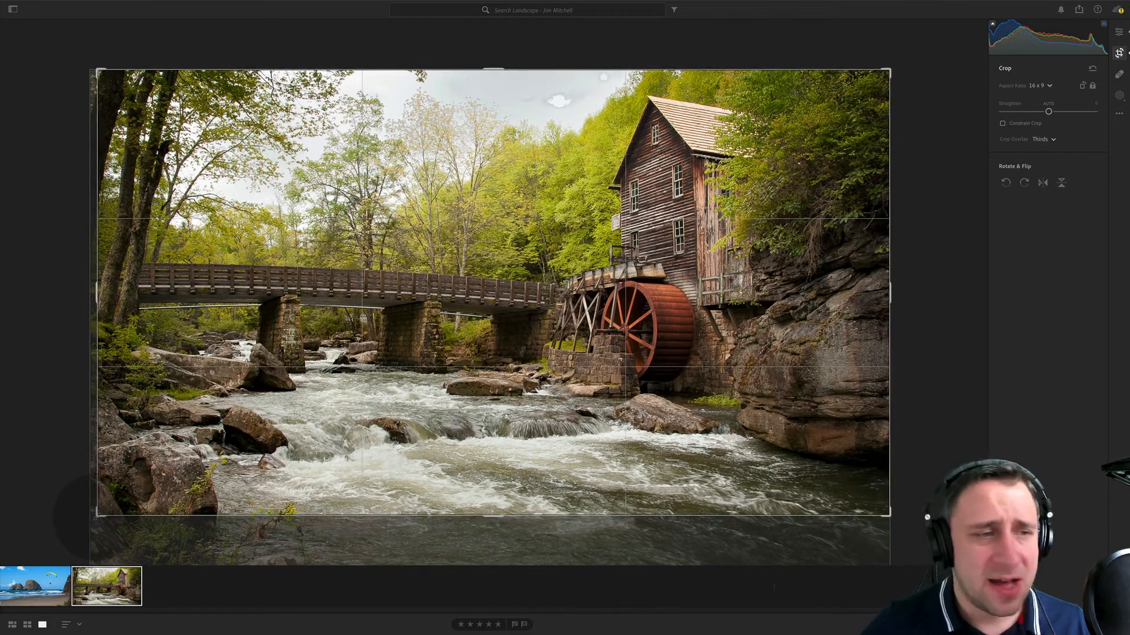
pyautogui.press('Return')
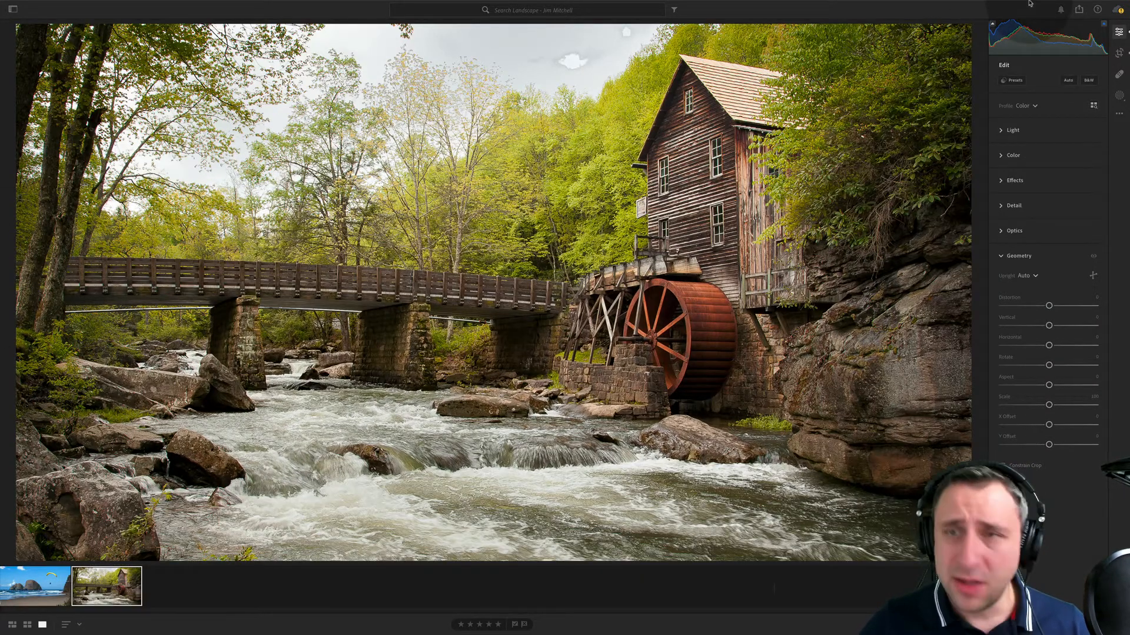
# - Unlock the crop's aspect ratio and trim a little more river from the lower edge of the watermill photo
pyautogui.press('c')
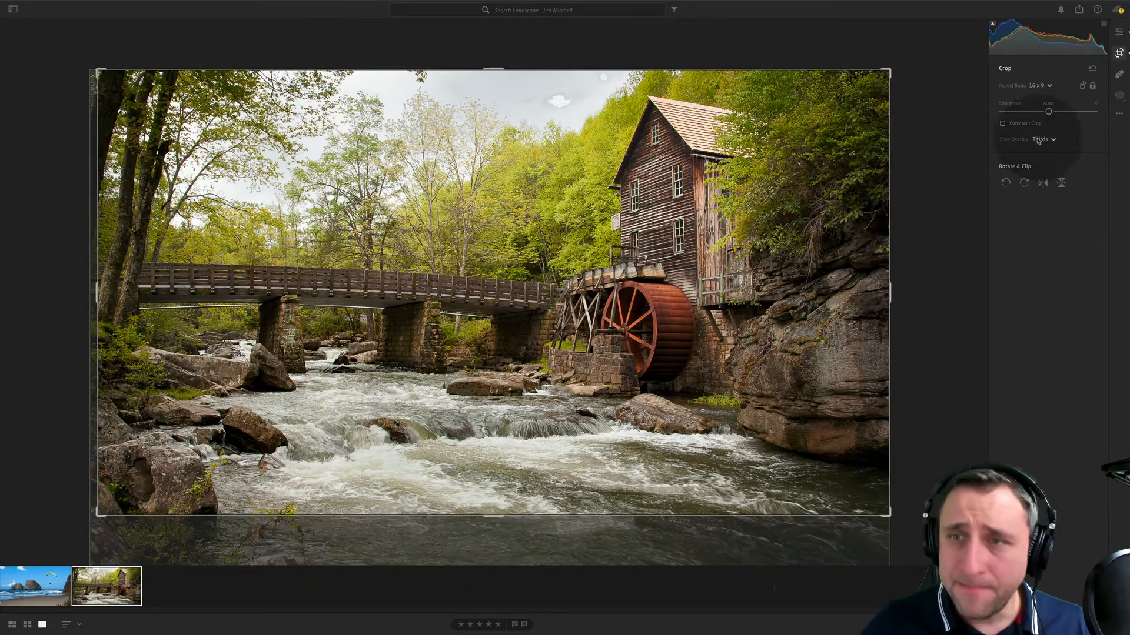
pyautogui.click(1091, 87)
pyautogui.moveTo(366, 516); pyautogui.dragTo(380, 503)
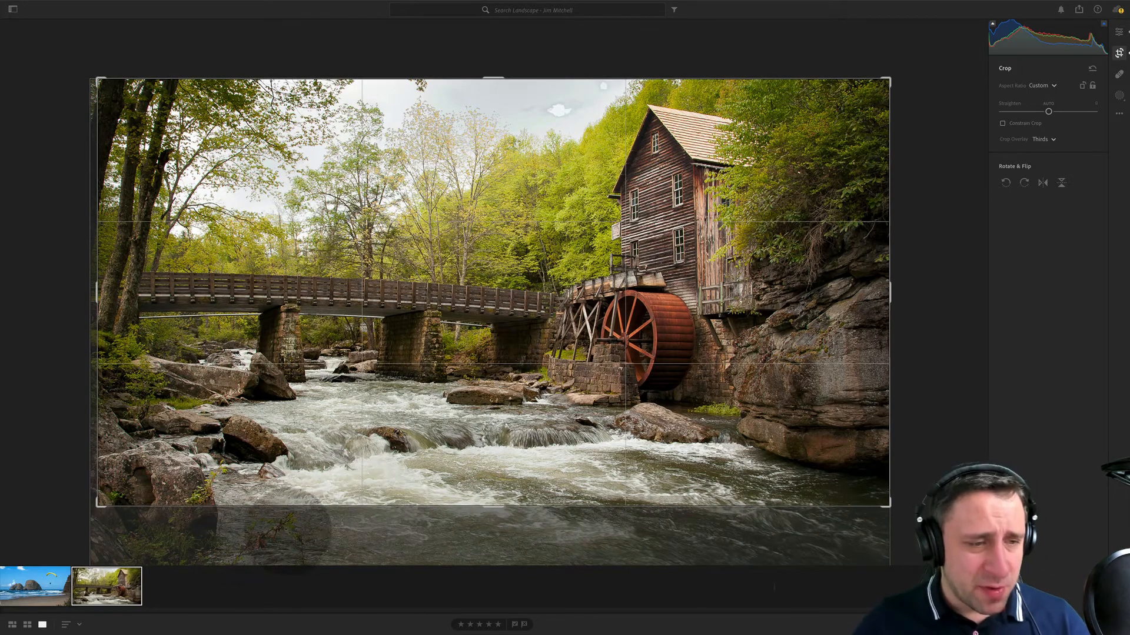
pyautogui.press('e')
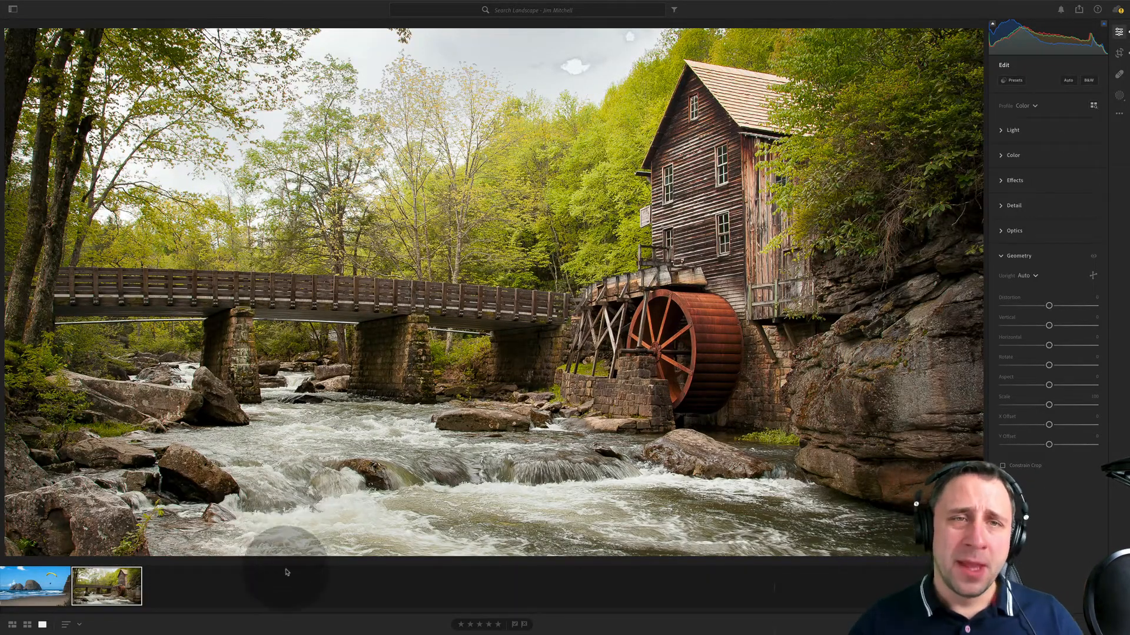
# - Heal the small bright spot and the larger bright cloud patch in the sky near the mill roof
pyautogui.click(1119, 74)
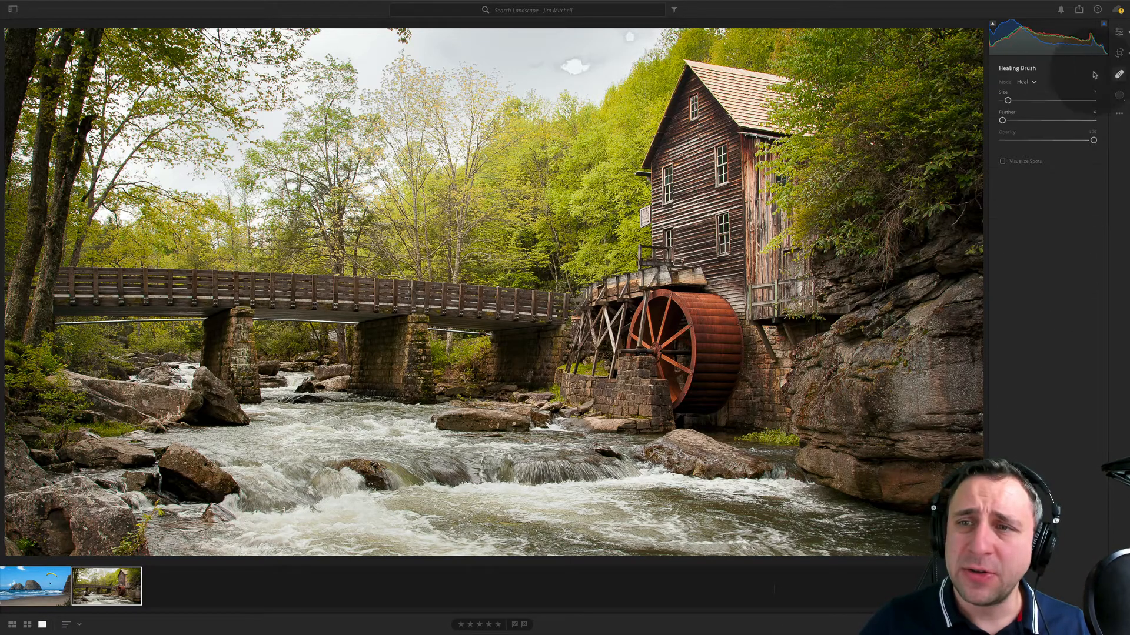
pyautogui.click(630, 44)
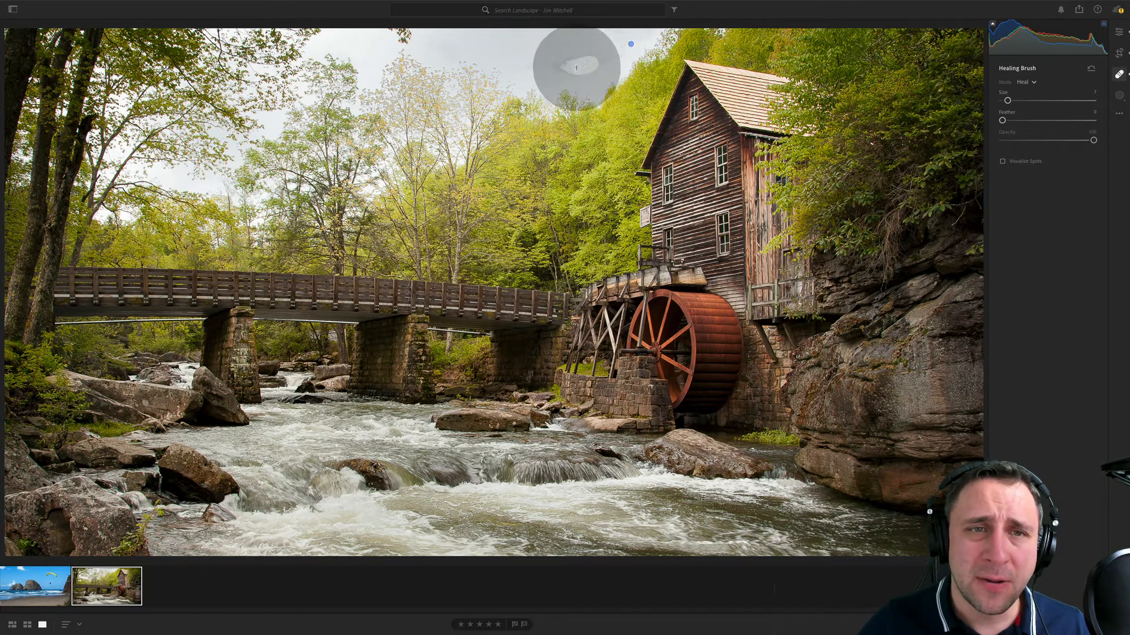
pyautogui.moveTo(574, 59)
pyautogui.mouseDown()
pyautogui.moveTo(542, 65)
pyautogui.moveTo(551, 61)
pyautogui.mouseUp()
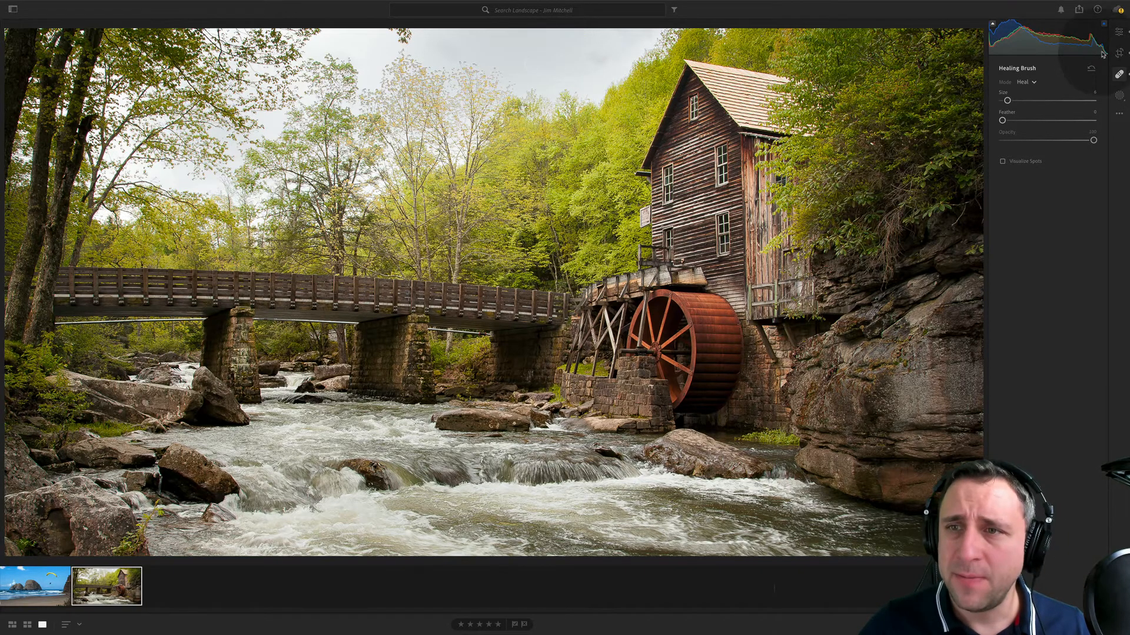
pyautogui.click(1117, 34)
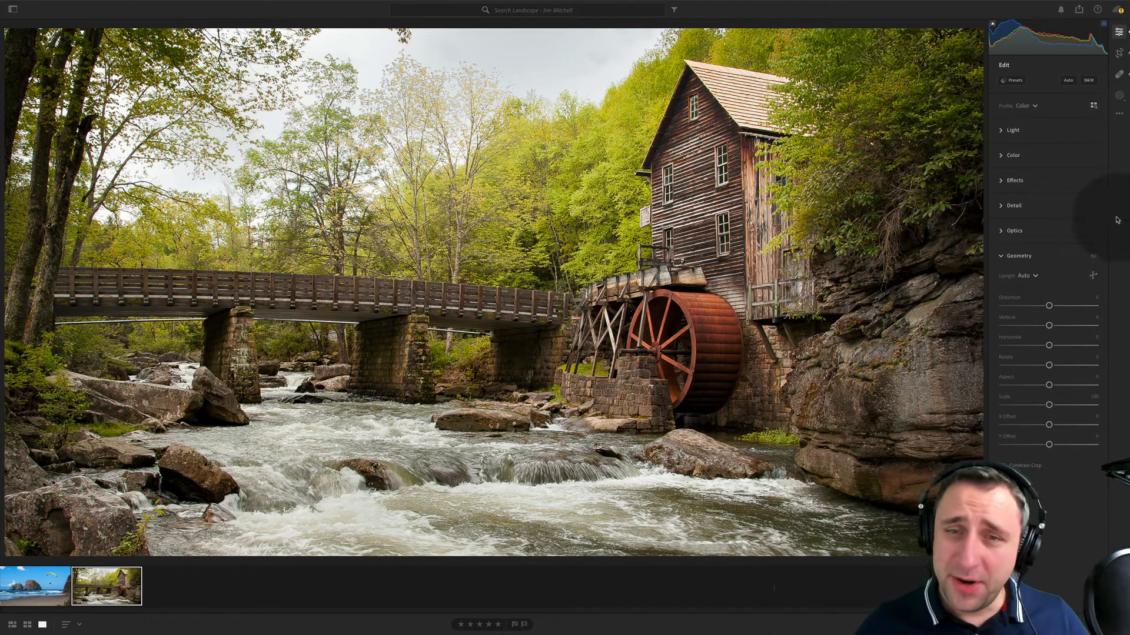
# - Cool the watermill photo's white balance slightly and shift its tint toward magenta
pyautogui.click(1049, 305)
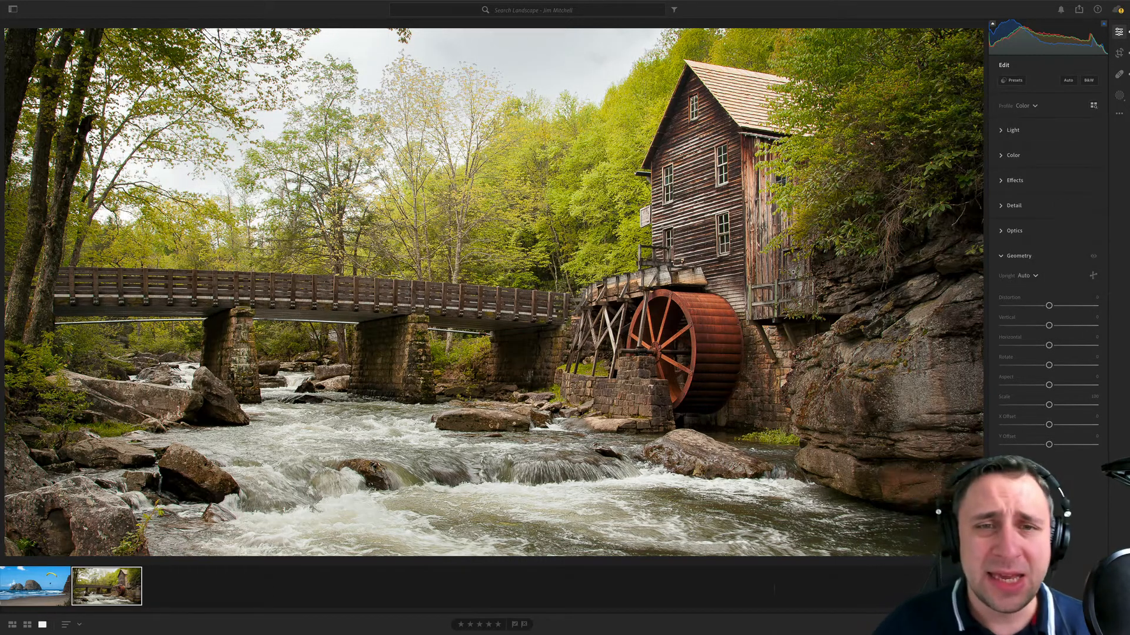
pyautogui.click(1013, 155)
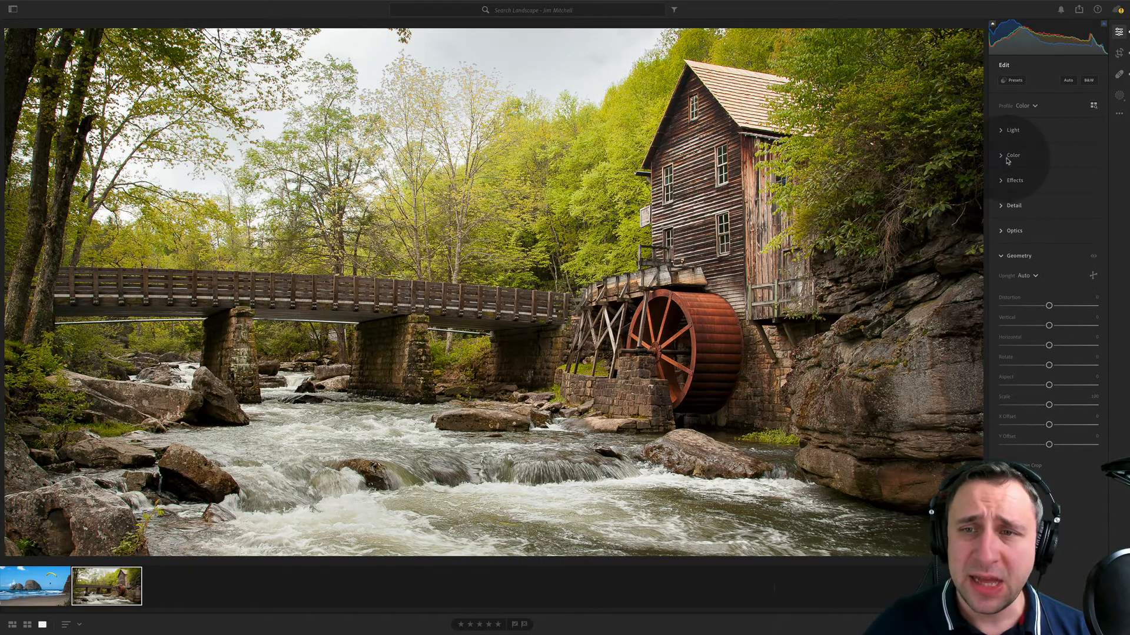
pyautogui.click(1055, 110)
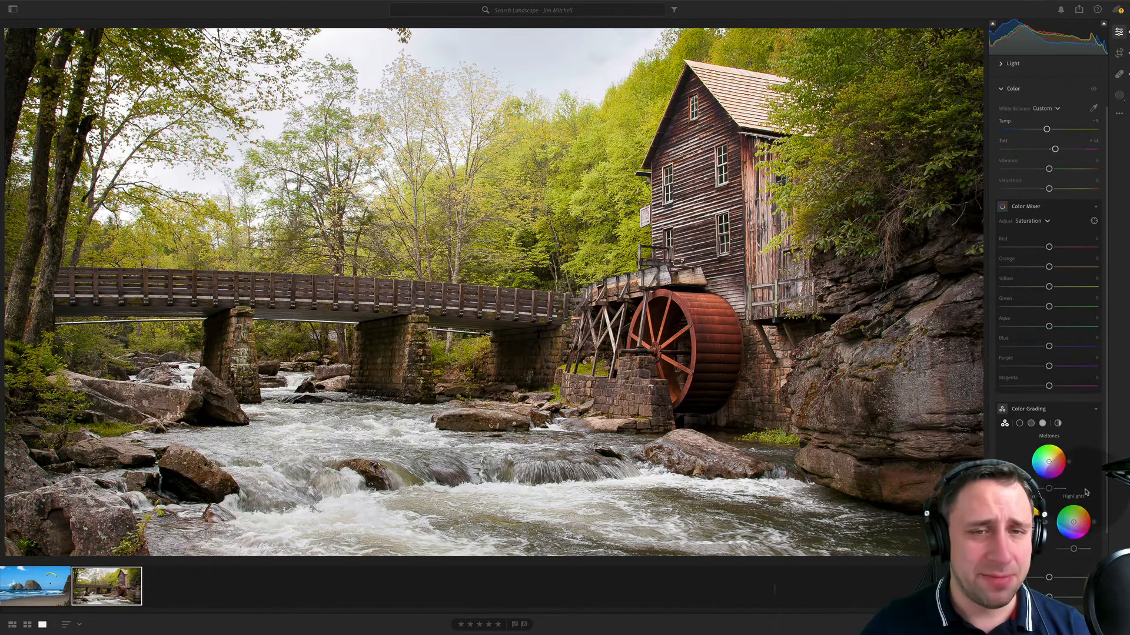
# - Set the photo's exposure to -0.27 and contrast to +7, and darken the edges with a vignette of about -20
pyautogui.click(1018, 89)
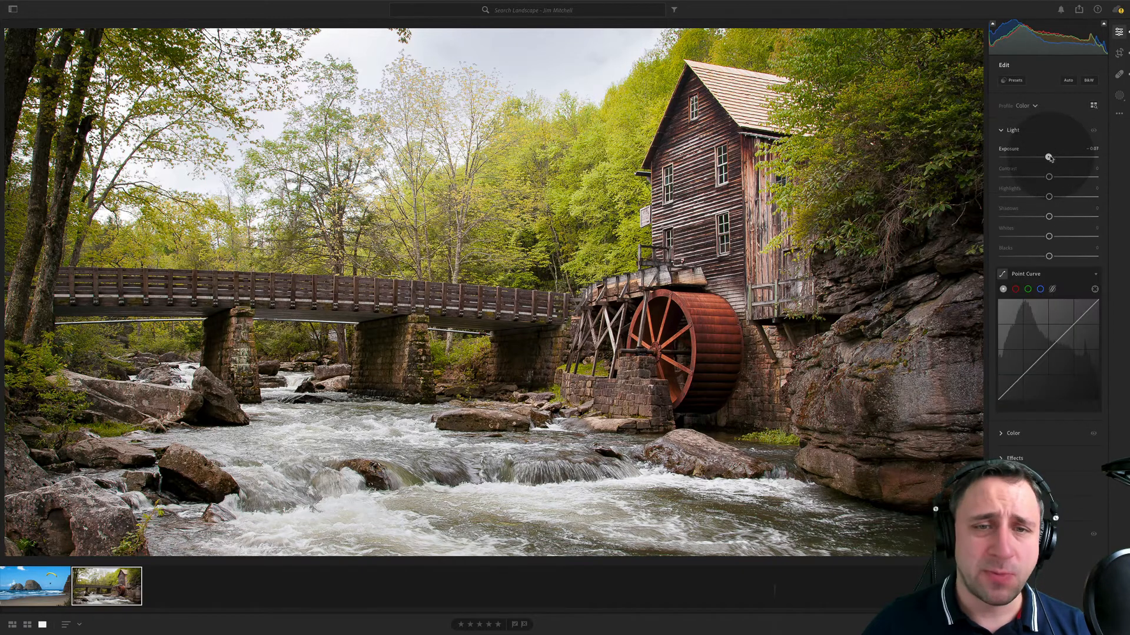
pyautogui.moveTo(1049, 158); pyautogui.dragTo(1045, 157)
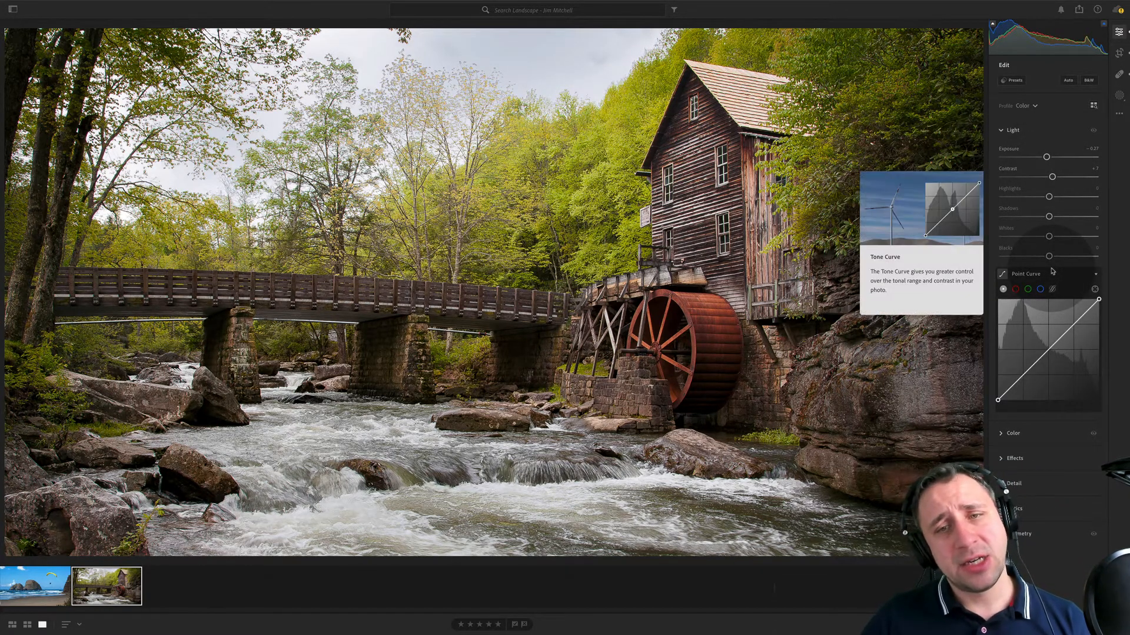
pyautogui.click(1015, 458)
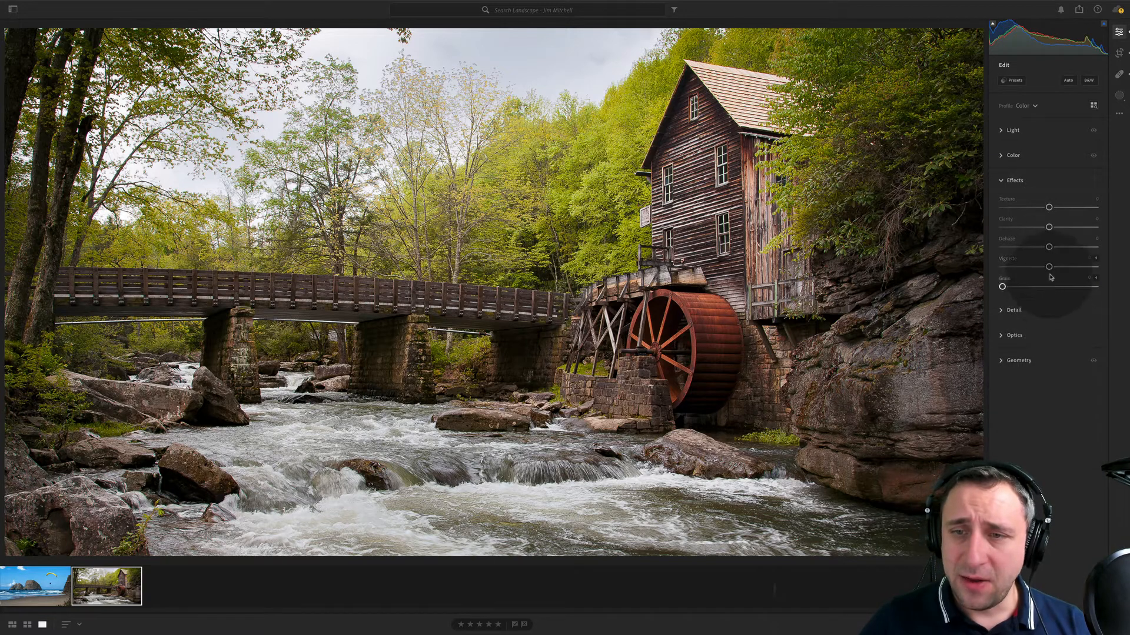
pyautogui.moveTo(1047, 268); pyautogui.dragTo(1039, 267)
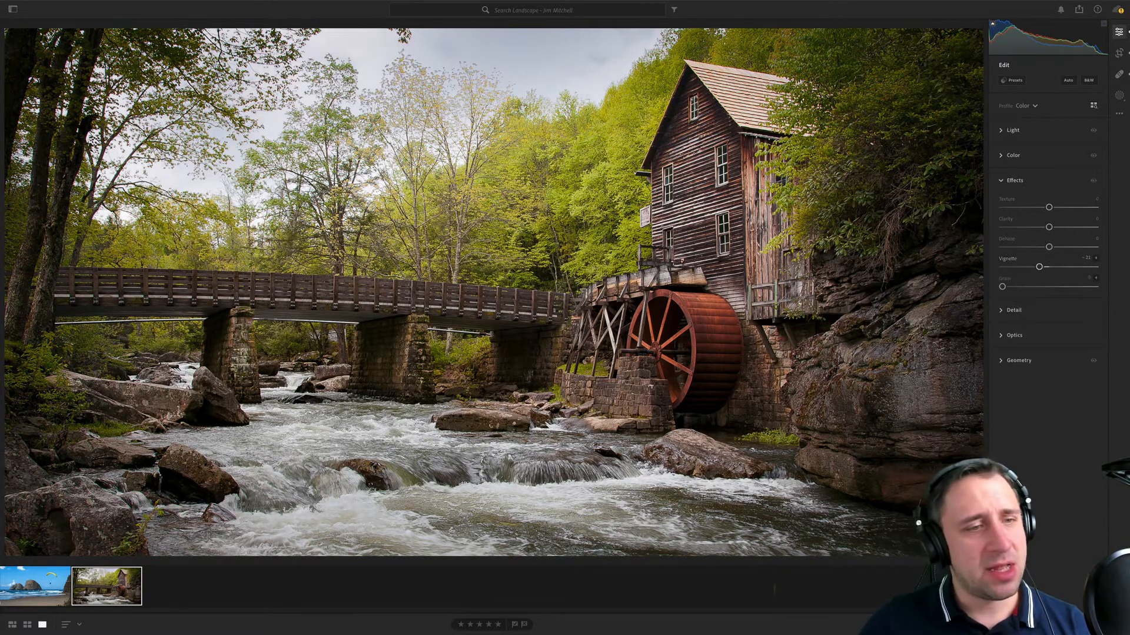
# - Create a brush mask with exposure -0.44 and paint it over the stonework by the mill wheel and the surrounding rocks and foliage
pyautogui.click(1119, 95)
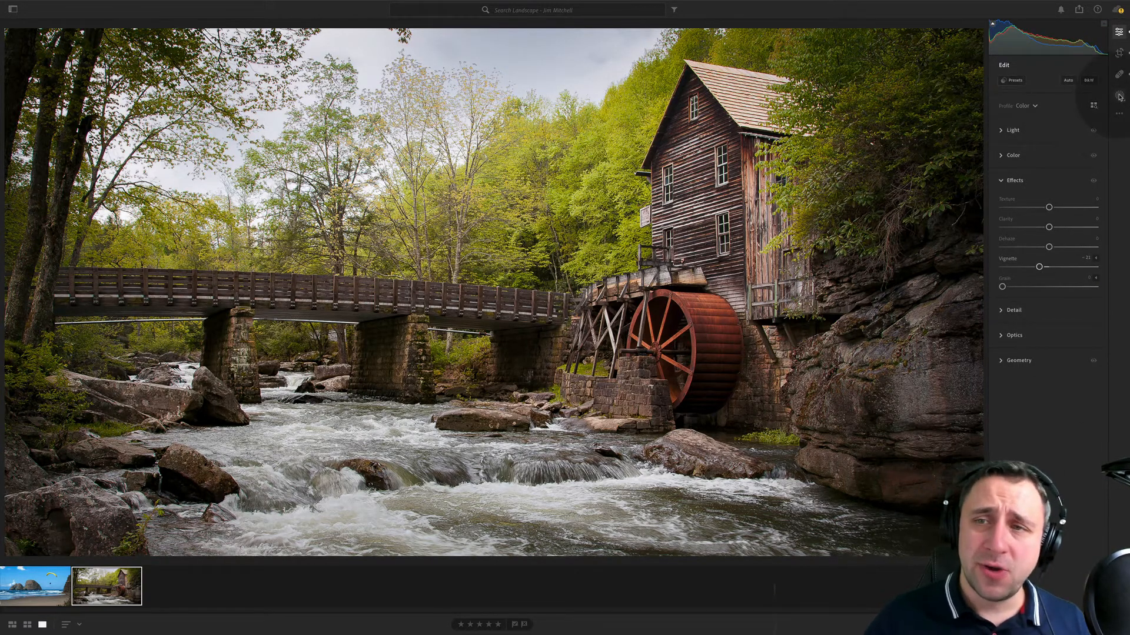
pyautogui.click(1049, 125)
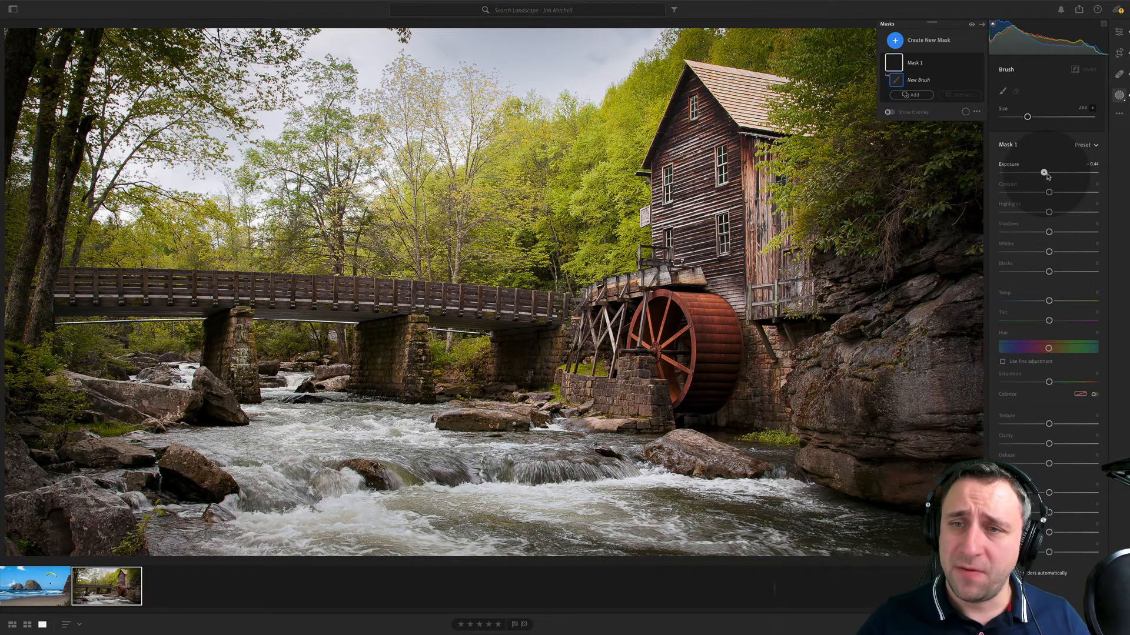
pyautogui.moveTo(620, 360)
pyautogui.mouseDown()
pyautogui.moveTo(680, 358)
pyautogui.moveTo(633, 330)
pyautogui.mouseUp()
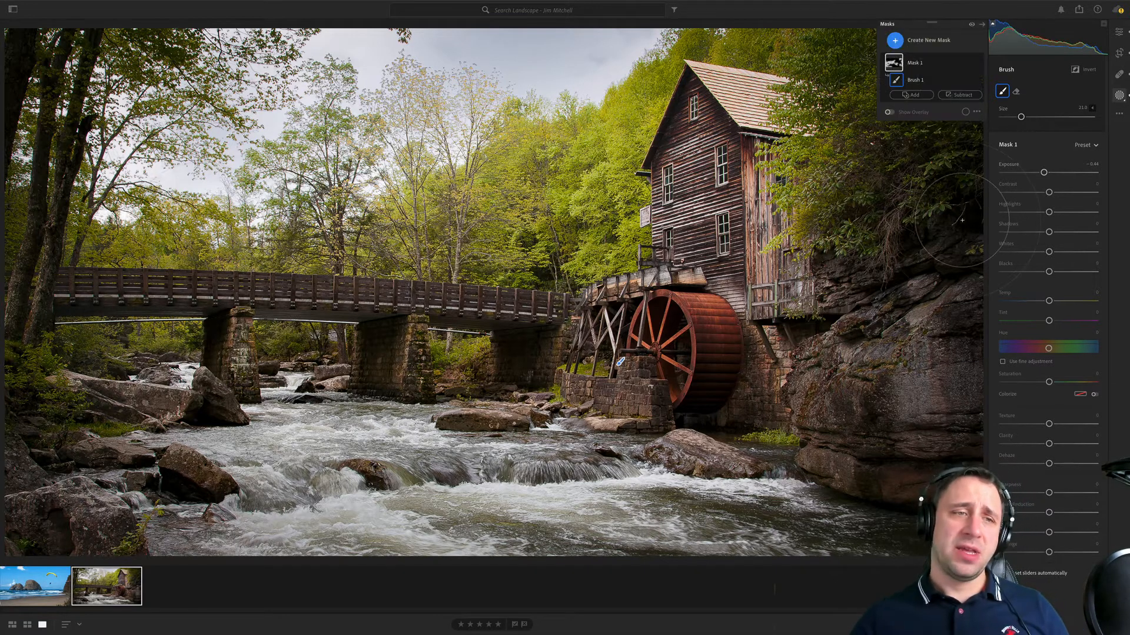
# - Create a second brush mask with exposure +0.64 and paint it over the mill wheel and building with Auto Mask on
pyautogui.click(894, 40)
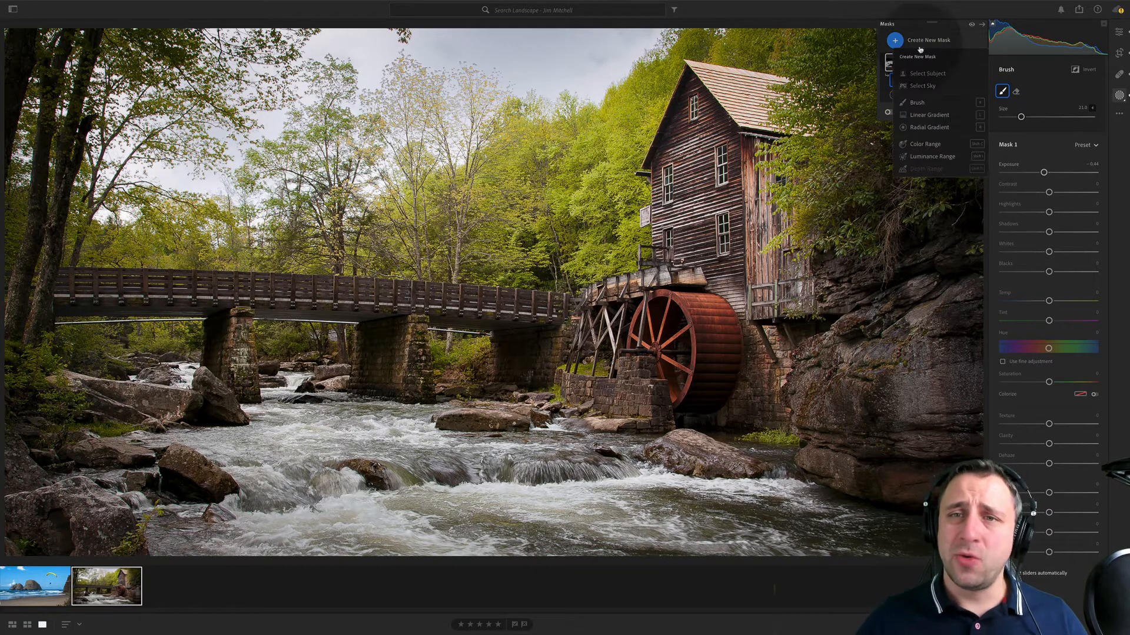
pyautogui.click(944, 105)
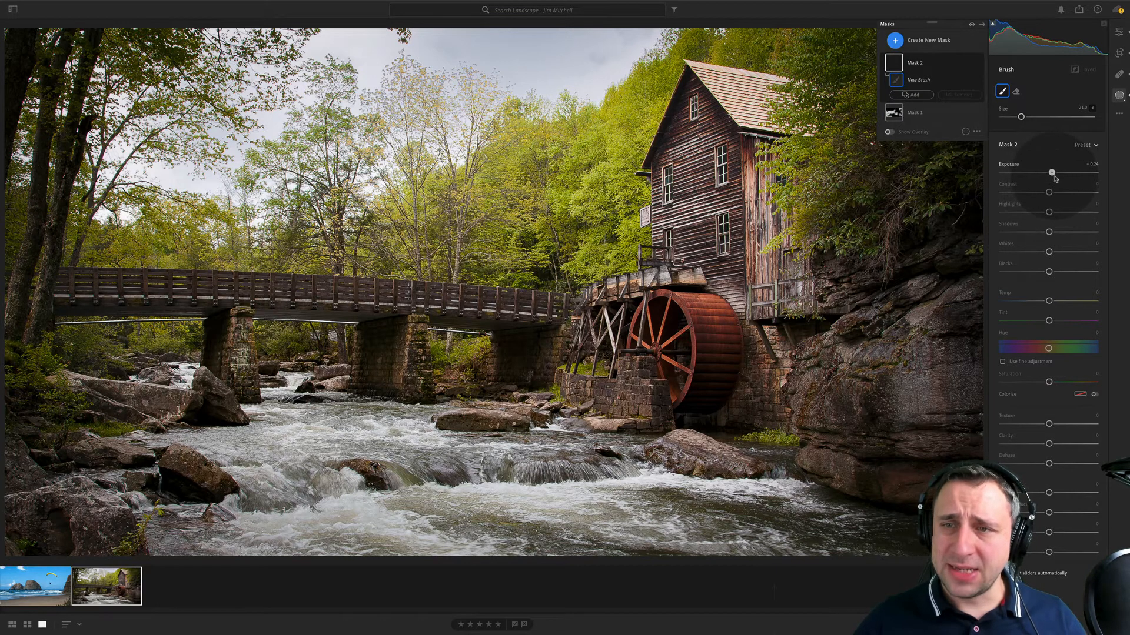
pyautogui.moveTo(1054, 176); pyautogui.dragTo(1055, 177)
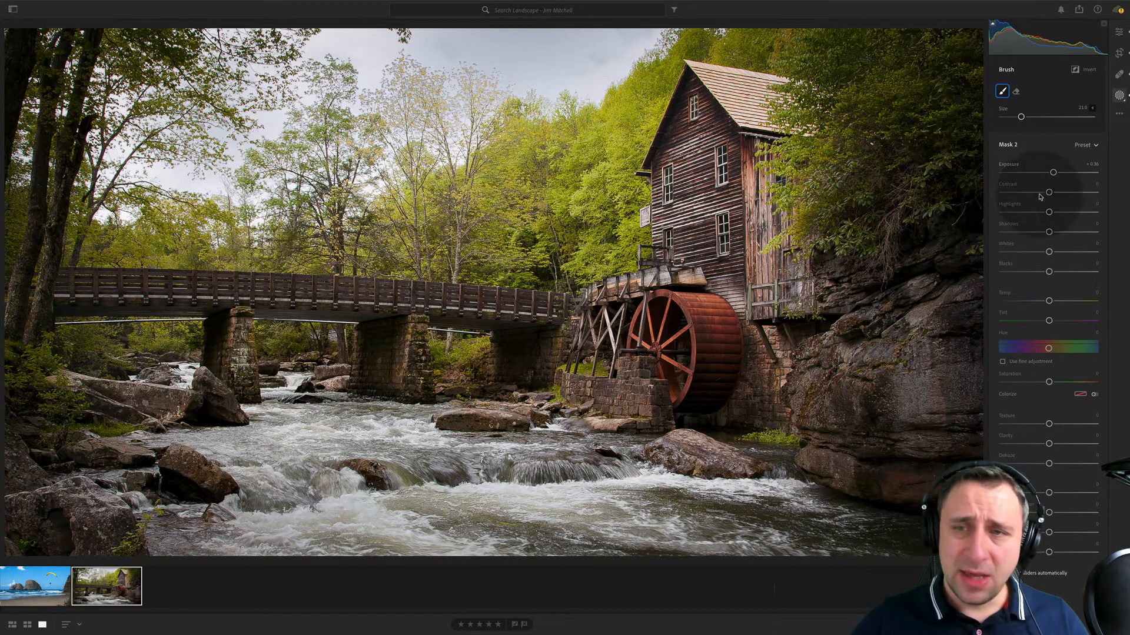
pyautogui.moveTo(1053, 172); pyautogui.dragTo(1056, 173)
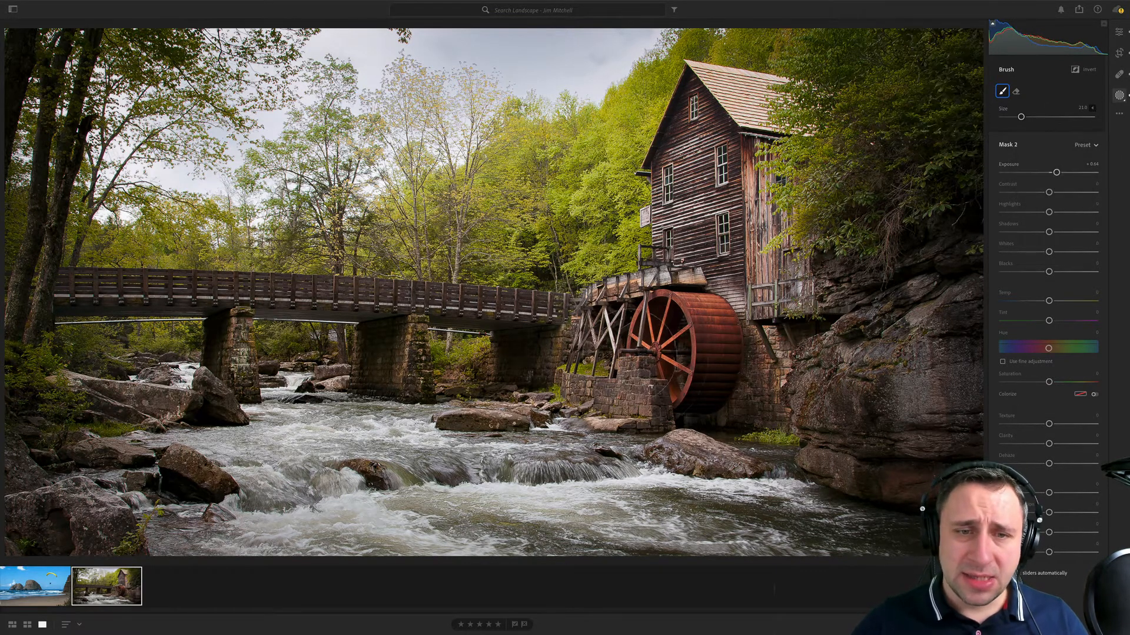
pyautogui.click(1092, 108)
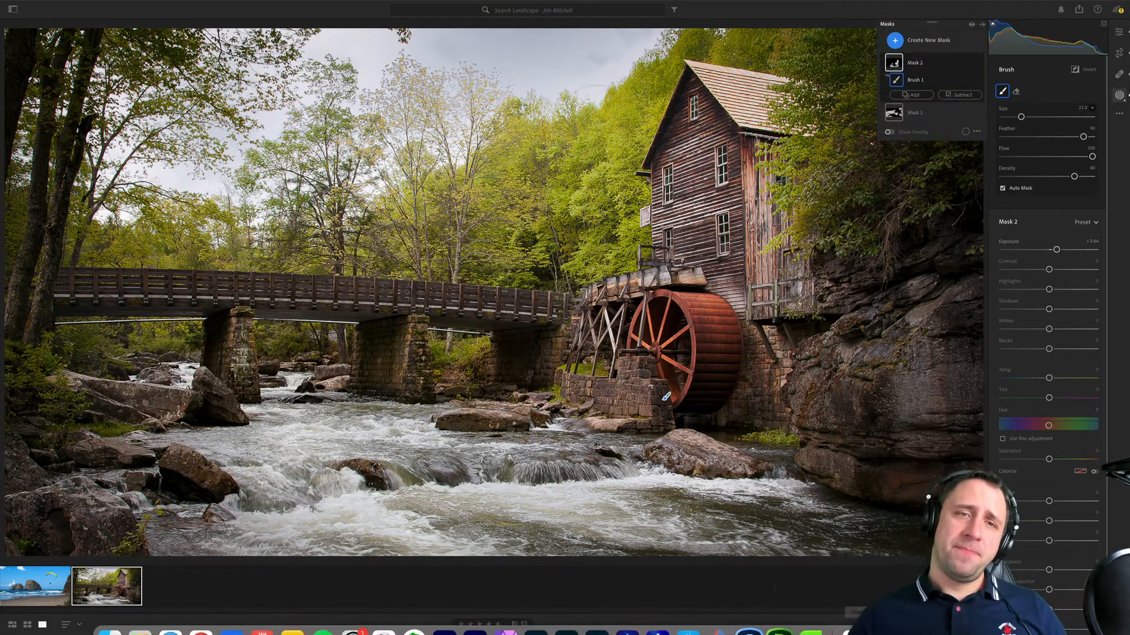
pyautogui.scroll(-4, 703, 132)
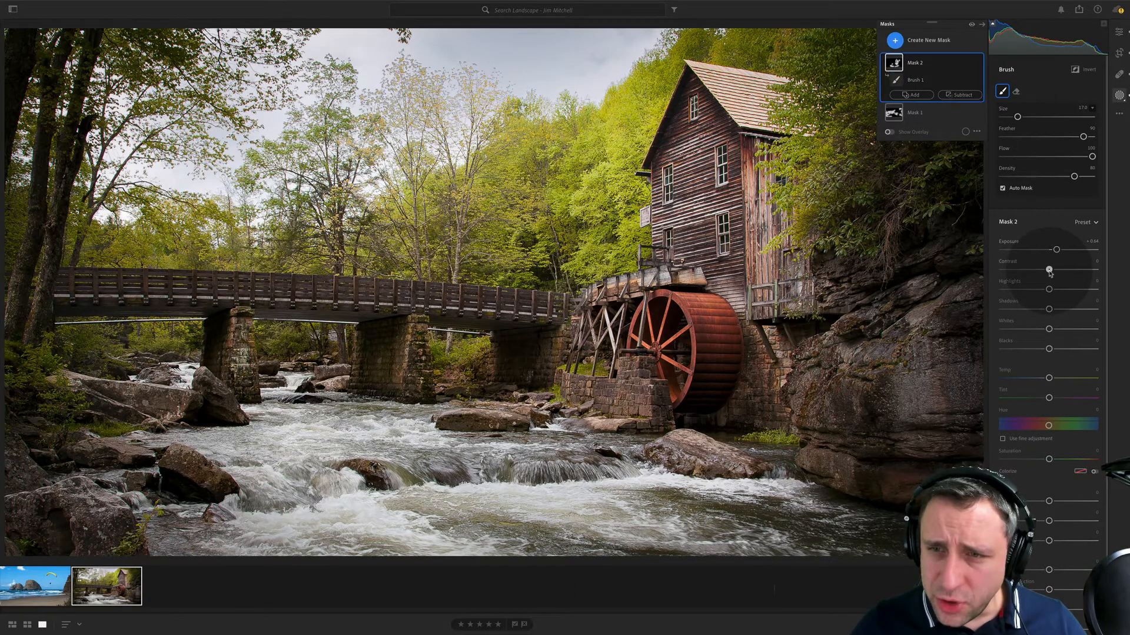
# - Set the whole watermill photo's contrast to +14, then lower its blacks to -5 and whites to -3
pyautogui.click(1119, 32)
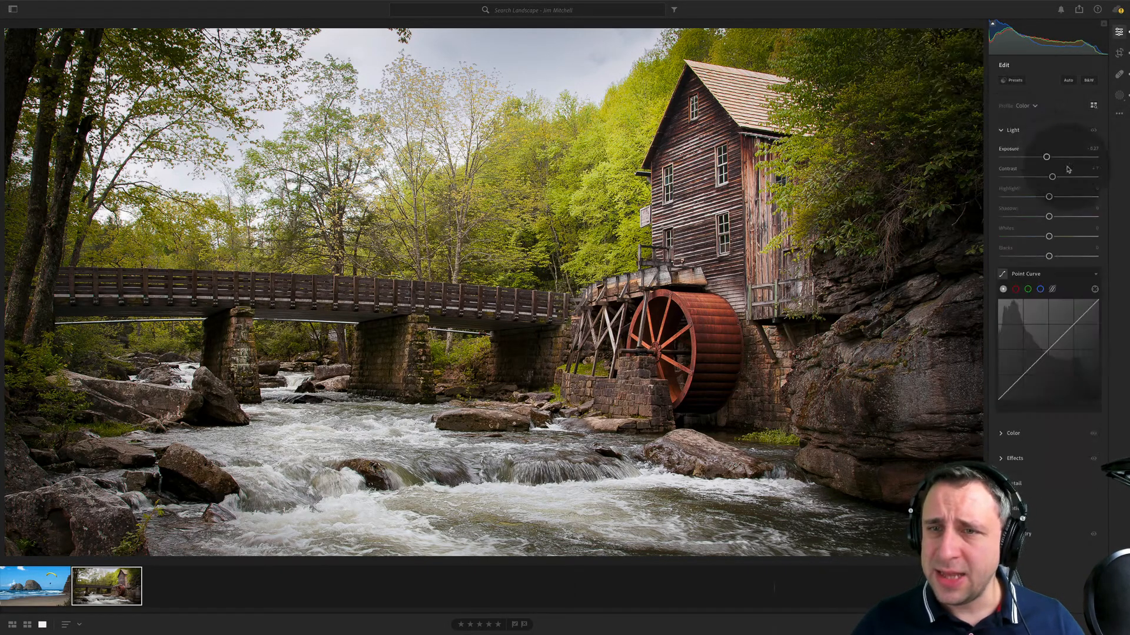
pyautogui.moveTo(1053, 177); pyautogui.dragTo(1056, 177)
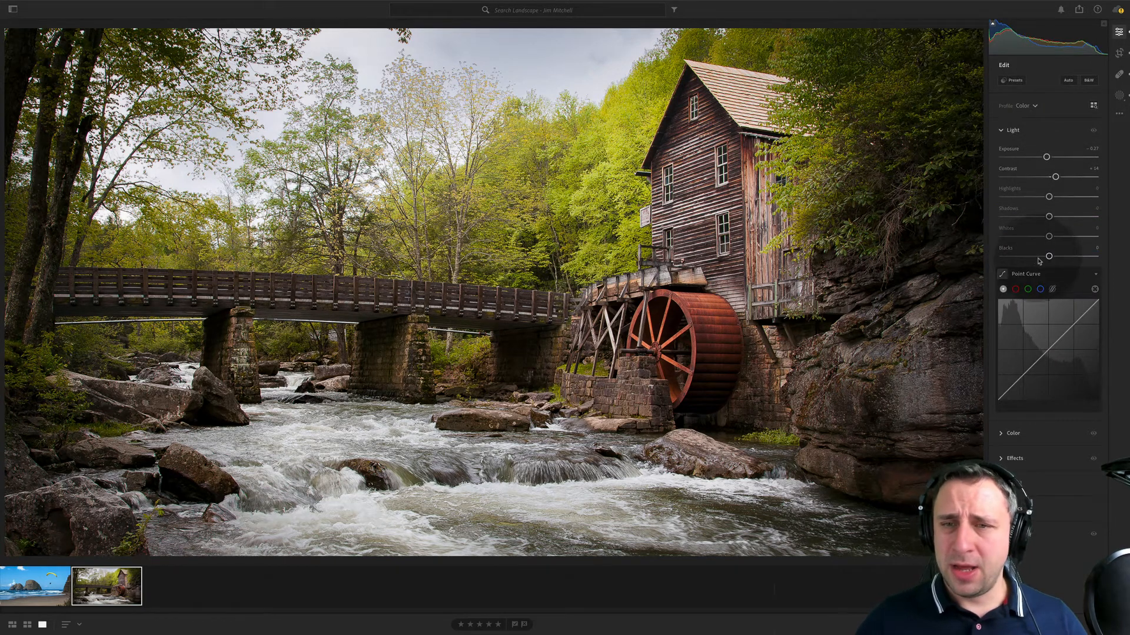
pyautogui.press('alt')
pyautogui.moveTo(1048, 257); pyautogui.dragTo(1048, 237)
pyautogui.press('alt')
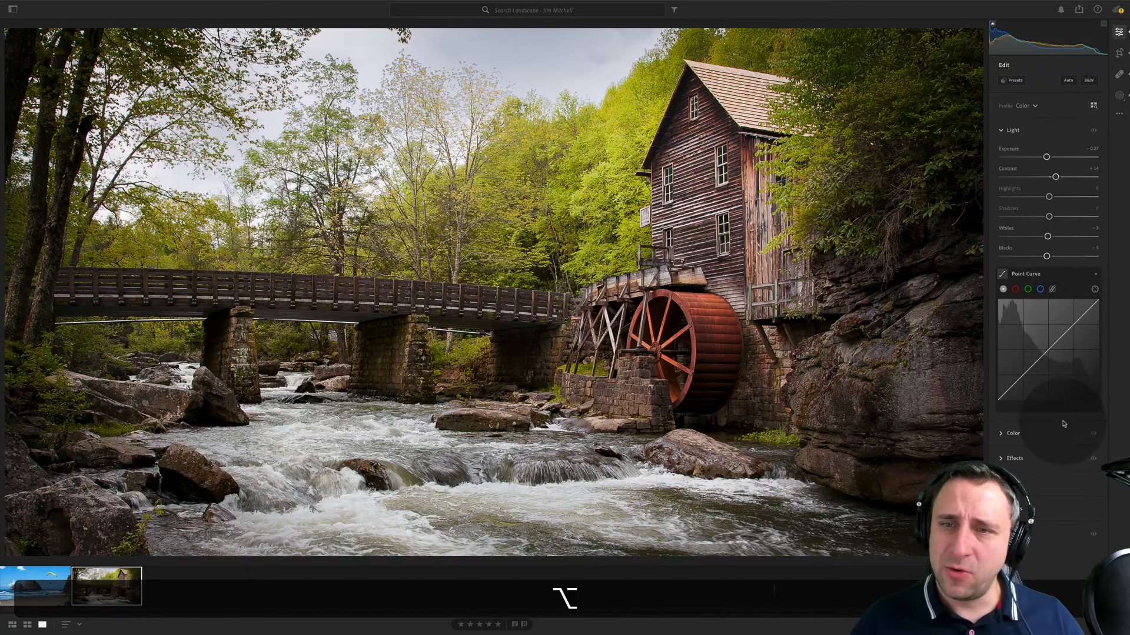
# - Raise the watermill photo's vibrance to about +11
pyautogui.keyDown('alt'); pyautogui.click(1020, 433); pyautogui.keyUp('alt')
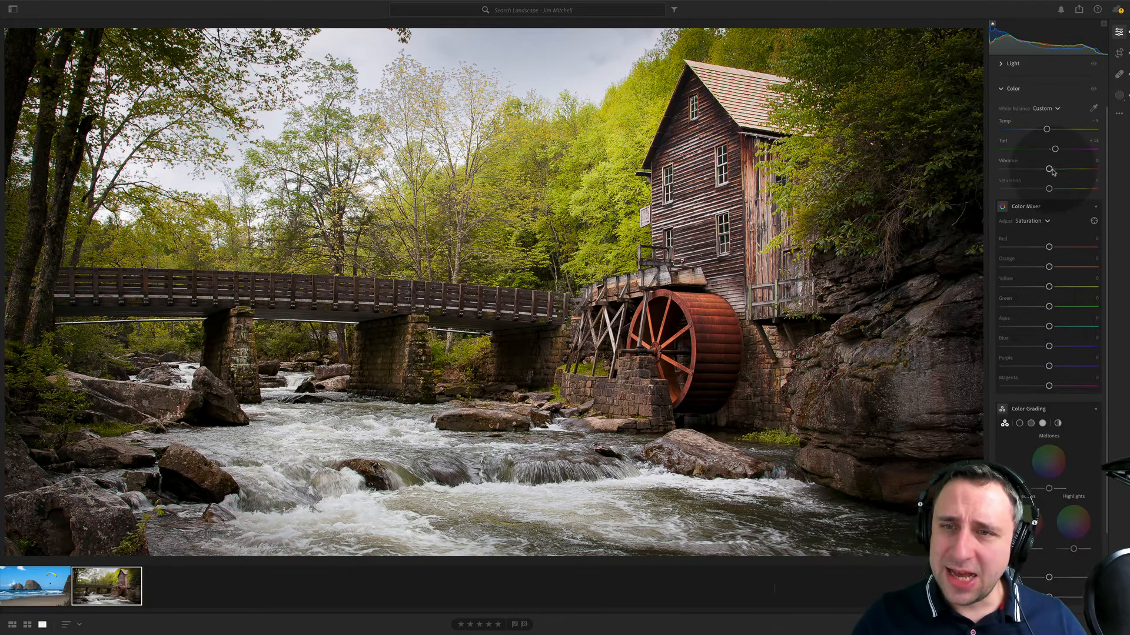
pyautogui.moveTo(1056, 172); pyautogui.dragTo(1057, 173)
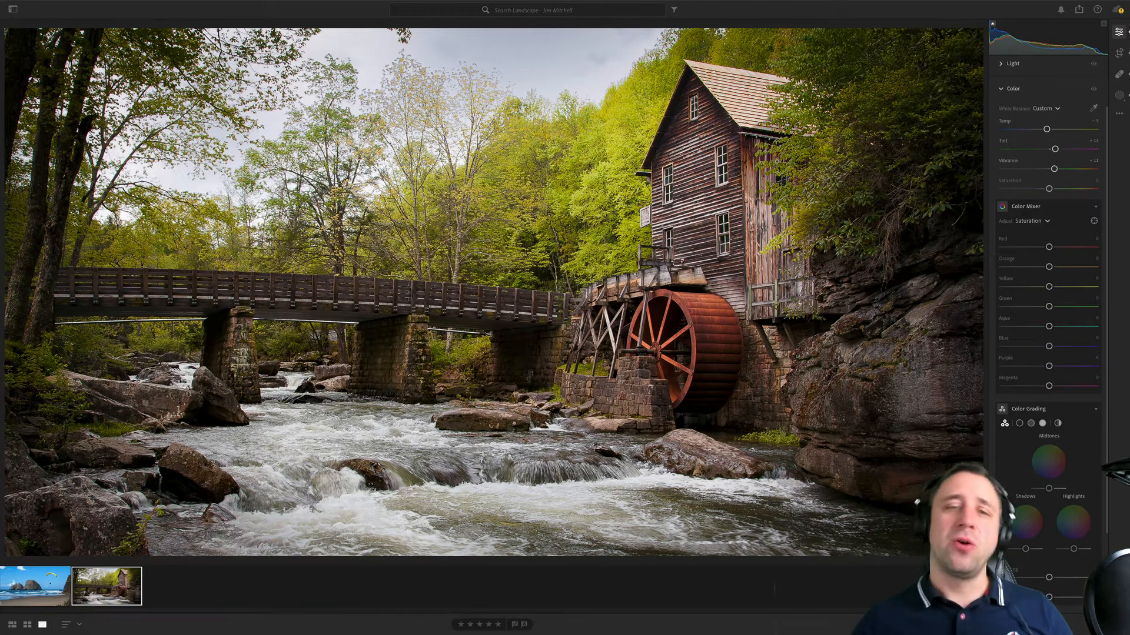
# - Apply Auto white balance to the paraglider beach photo, then reduce its temperature to about +14 with tint at +21
pyautogui.press('Left')
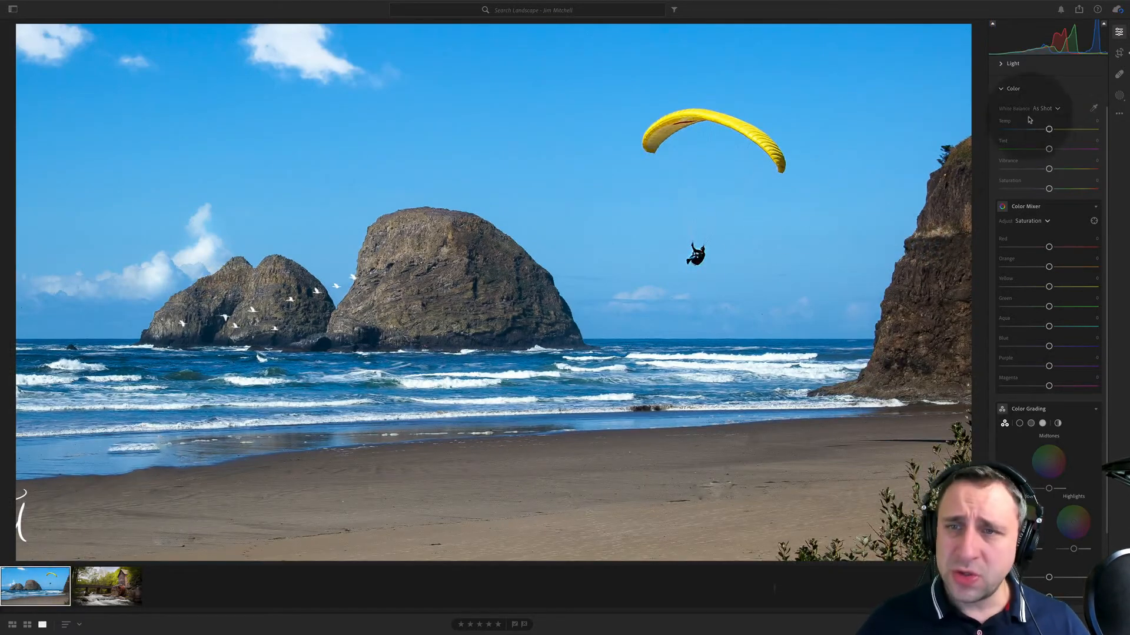
pyautogui.click(1054, 109)
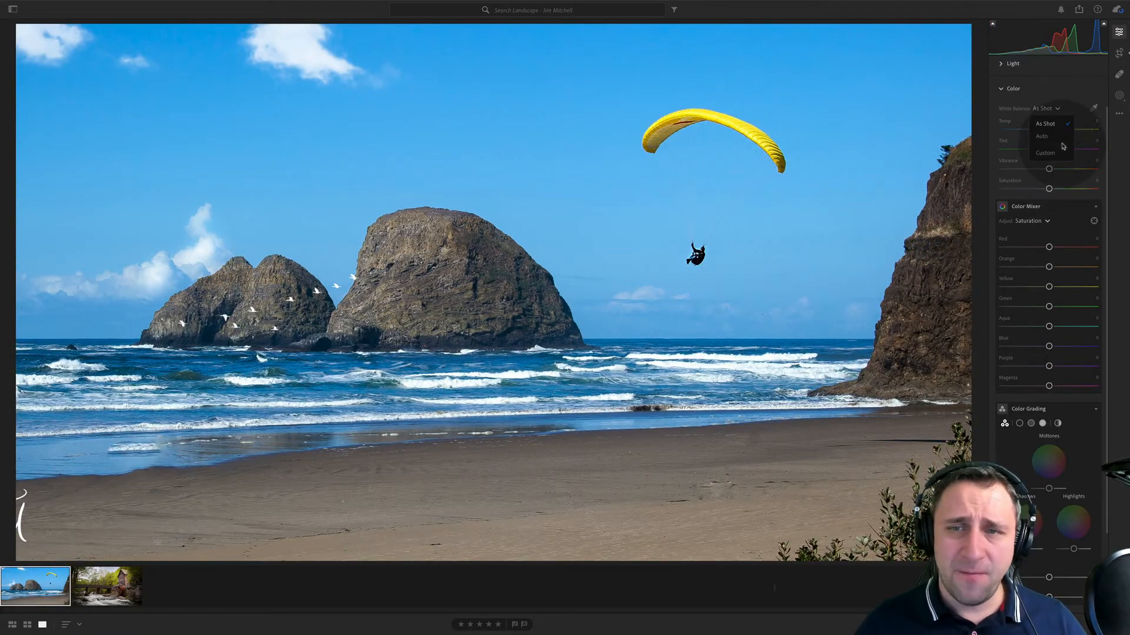
pyautogui.click(1061, 138)
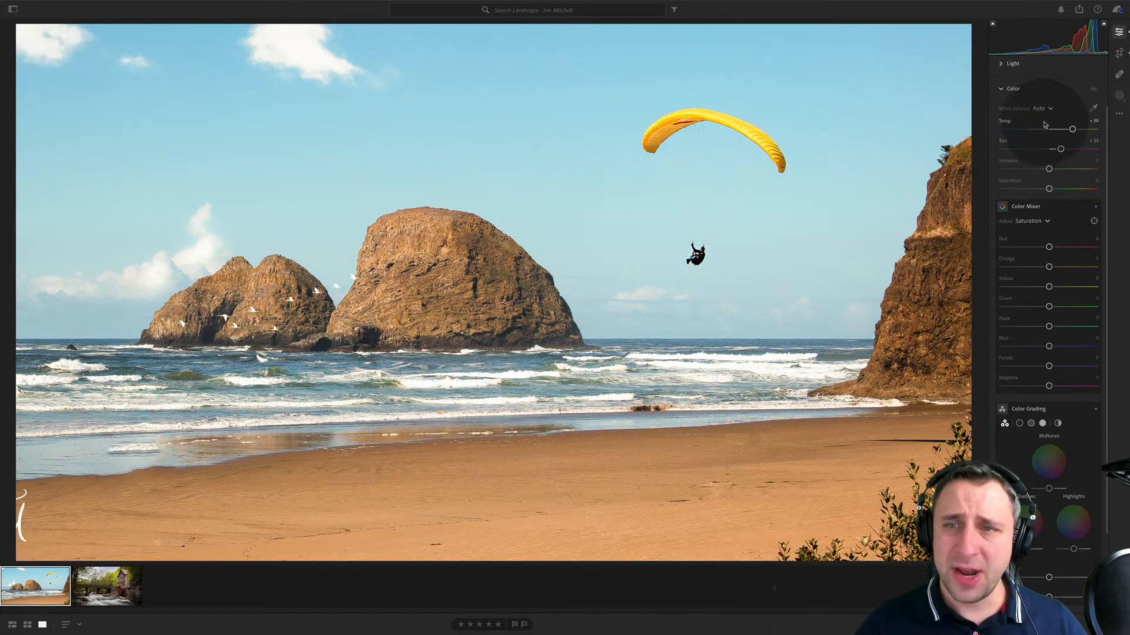
pyautogui.moveTo(1073, 129); pyautogui.dragTo(1058, 129)
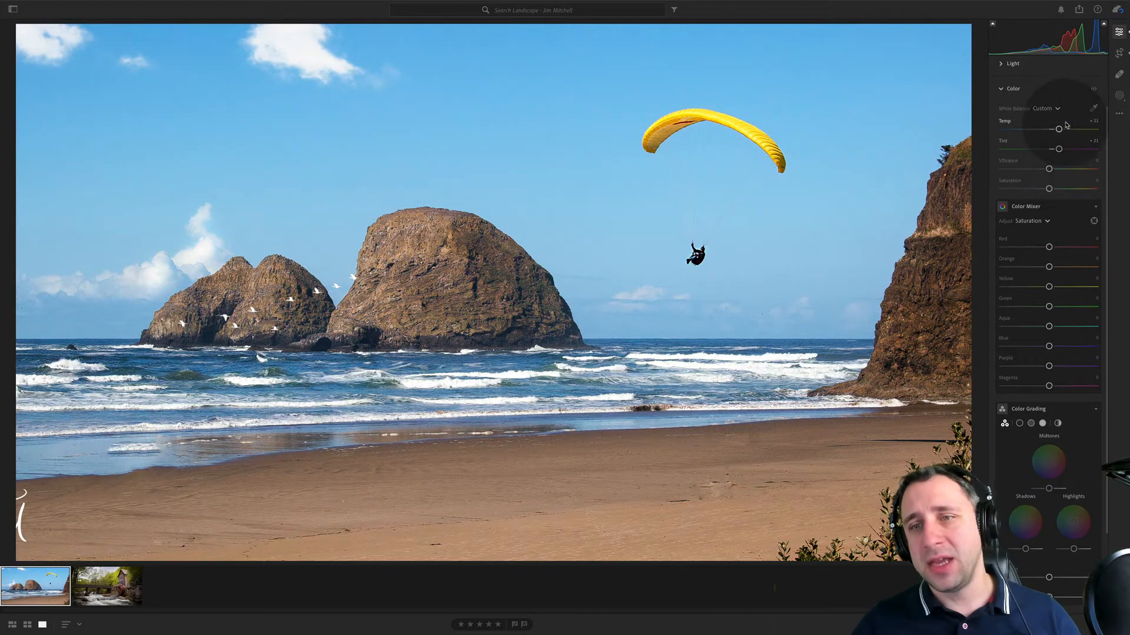
pyautogui.moveTo(1058, 130); pyautogui.dragTo(1056, 130)
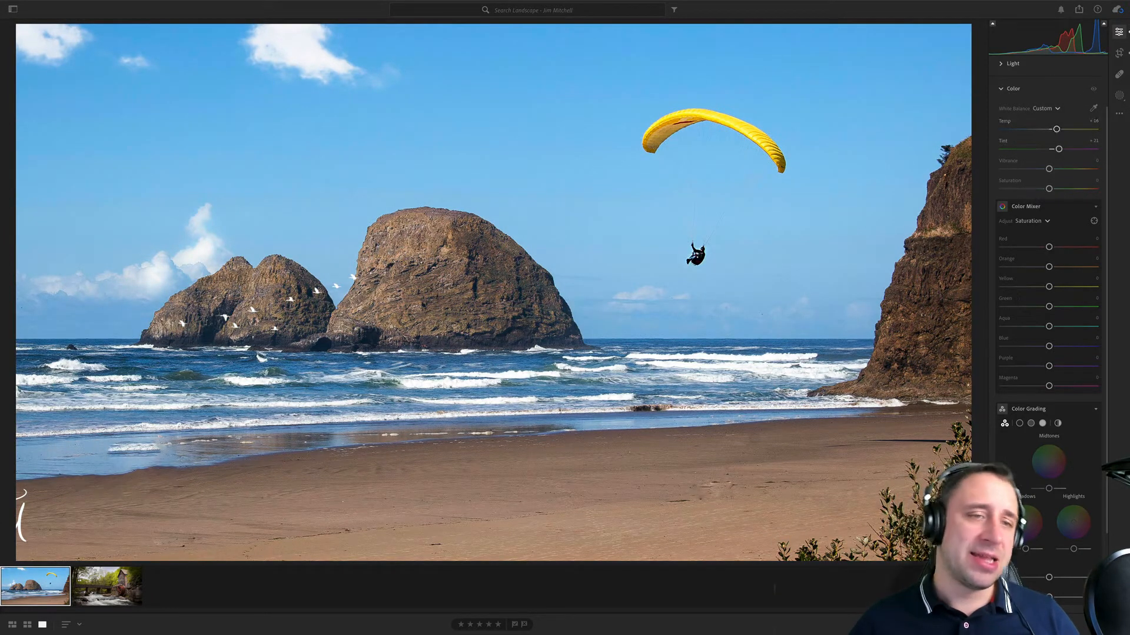
# - Compare the beach photo with and without its color adjustments and against the original
pyautogui.click(1093, 89)
pyautogui.click(1093, 89)
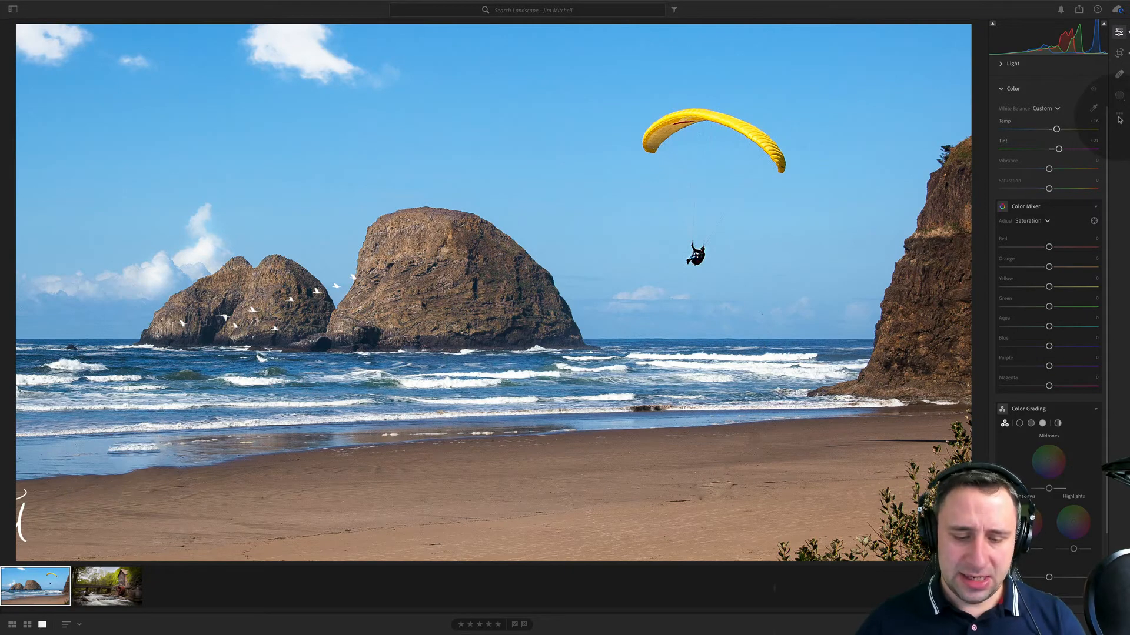
pyautogui.press('\\')
pyautogui.press('\\')
pyautogui.press('\\')
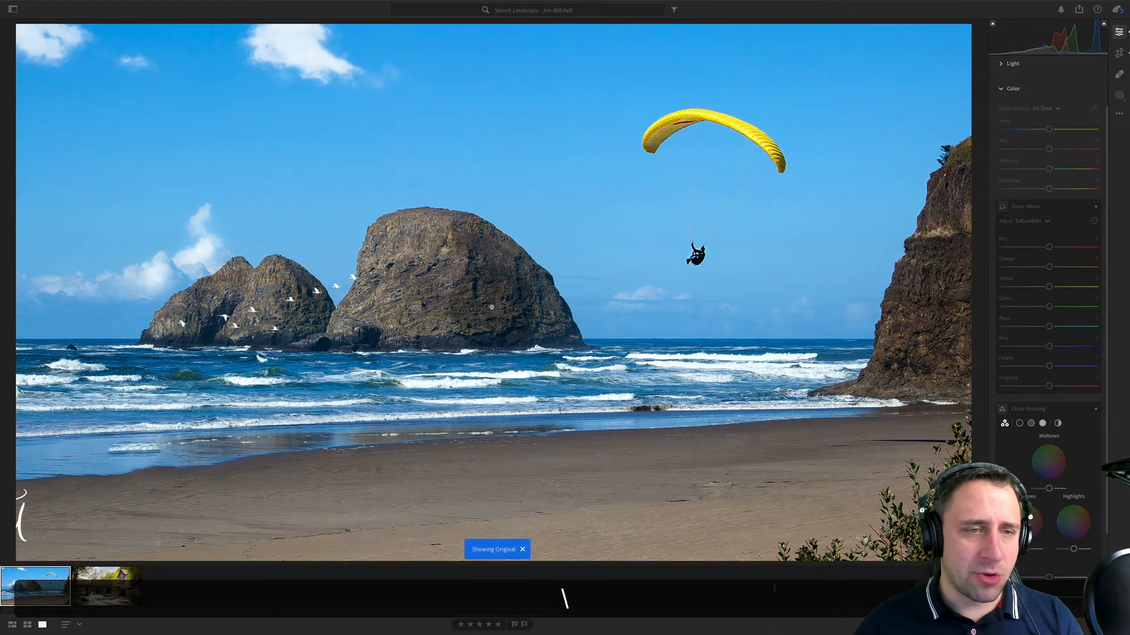
pyautogui.press('\\')
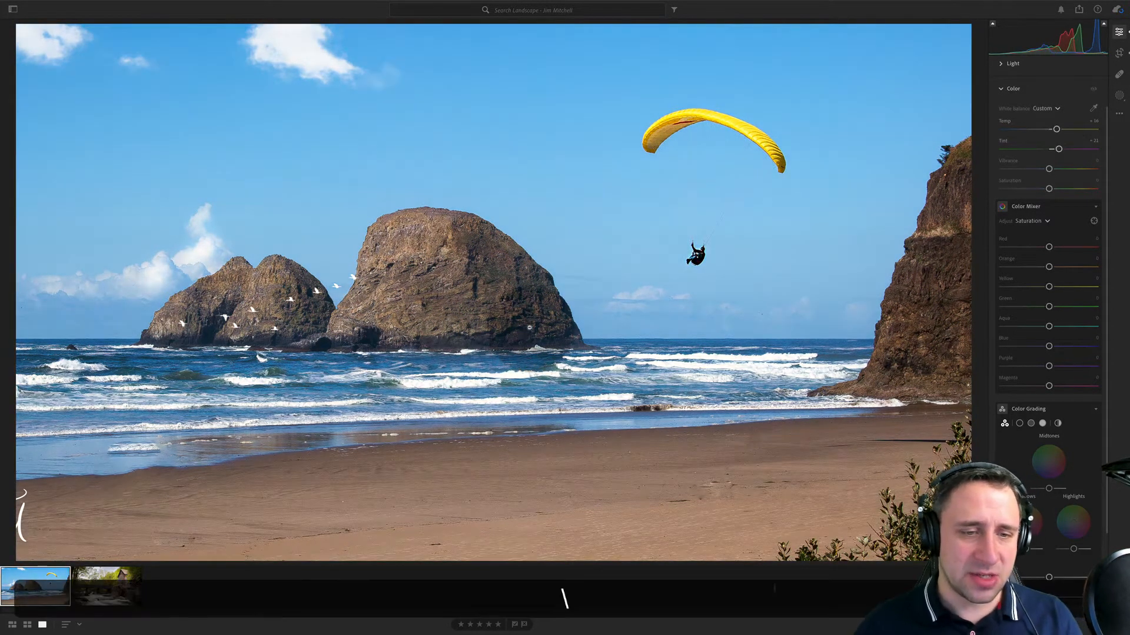
pyautogui.press('\\')
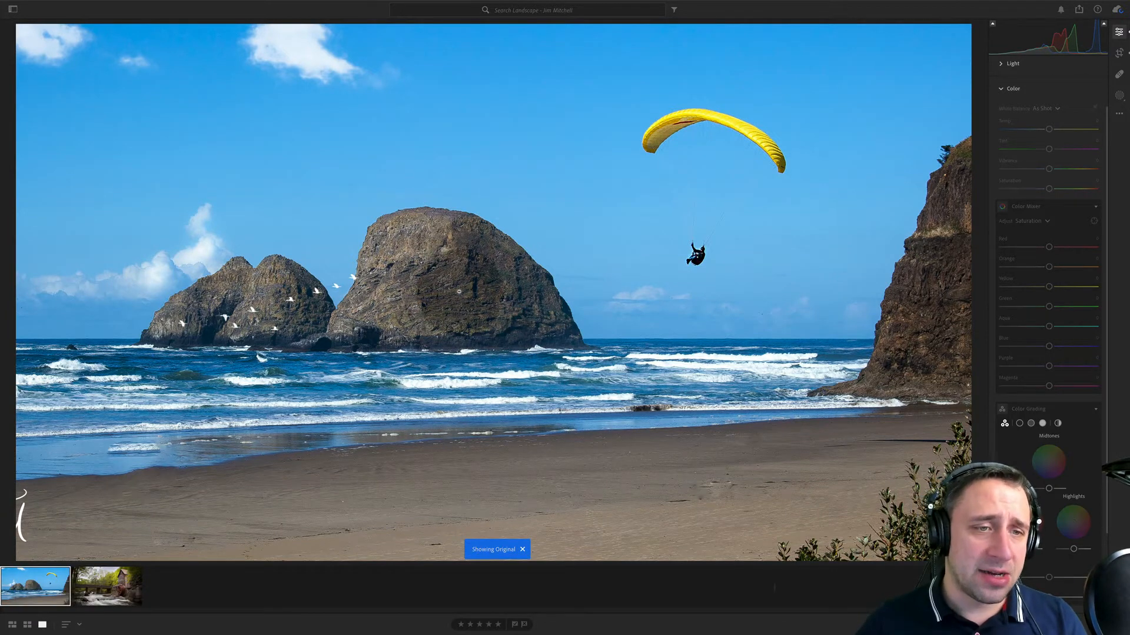
pyautogui.press('\\')
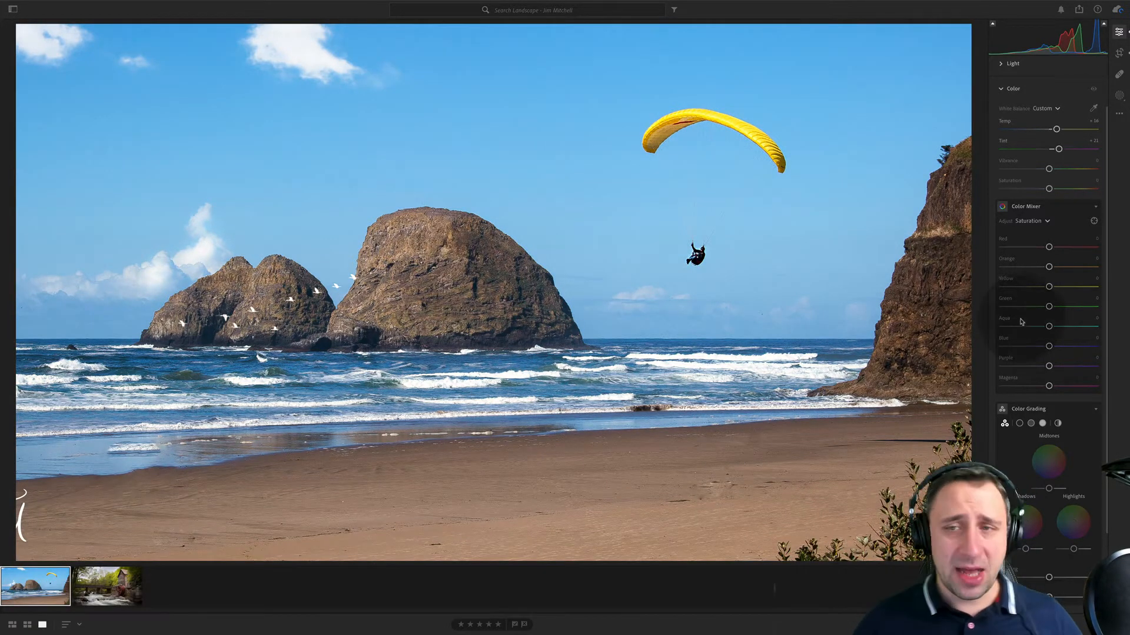
# - Darken the beach photo's edges with a vignette of about -21
pyautogui.scroll(-1, 1055, 481)
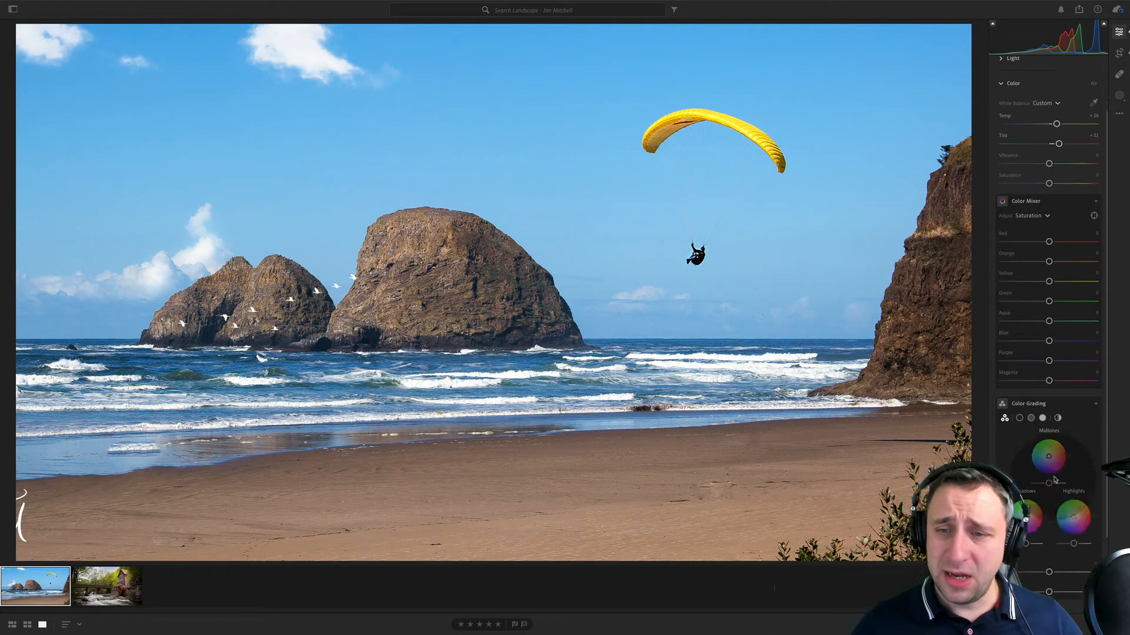
pyautogui.scroll(-5, 1054, 480)
pyautogui.click(1013, 522)
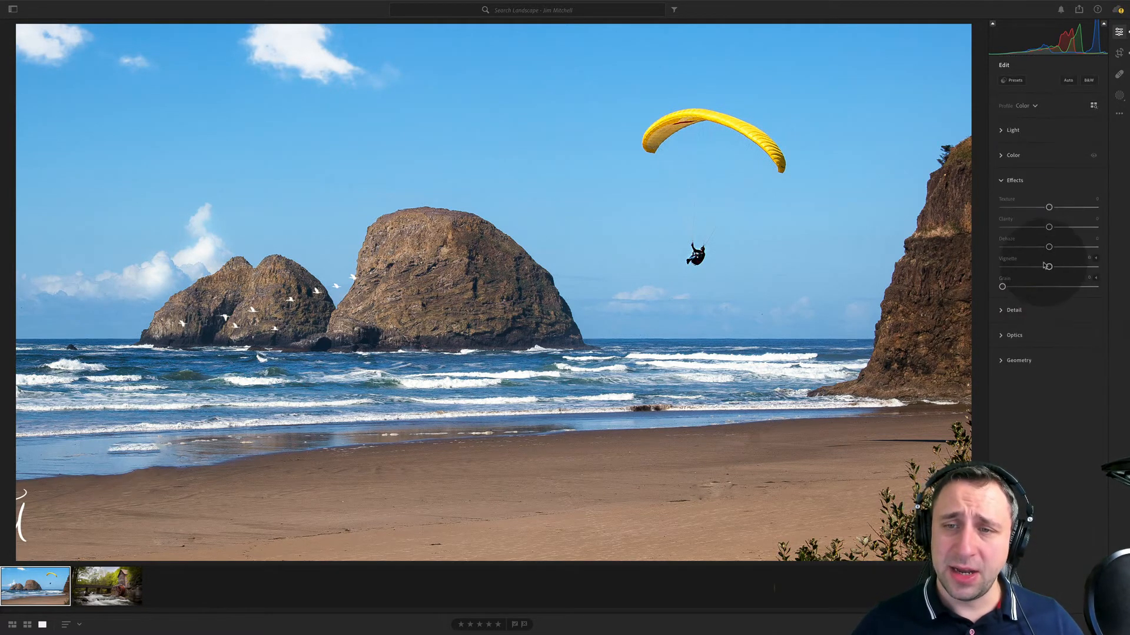
pyautogui.moveTo(1047, 267); pyautogui.dragTo(1038, 267)
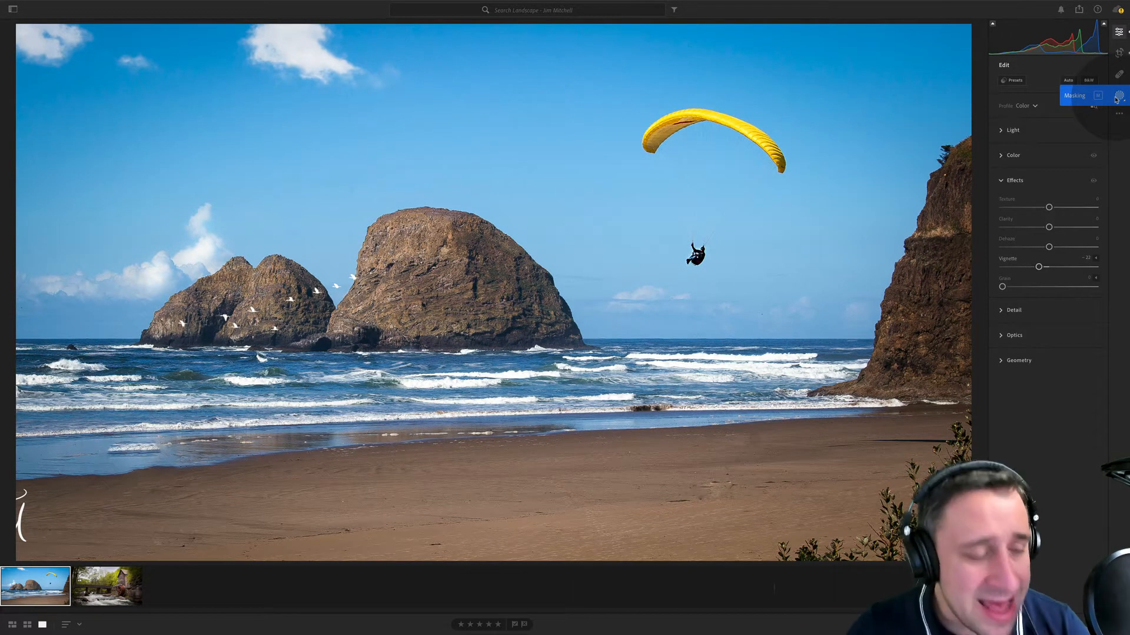
# - Open the next photographer's landscape album, display its snowy mountain sunset photo and bring up the edit controls
pyautogui.click(105, 584)
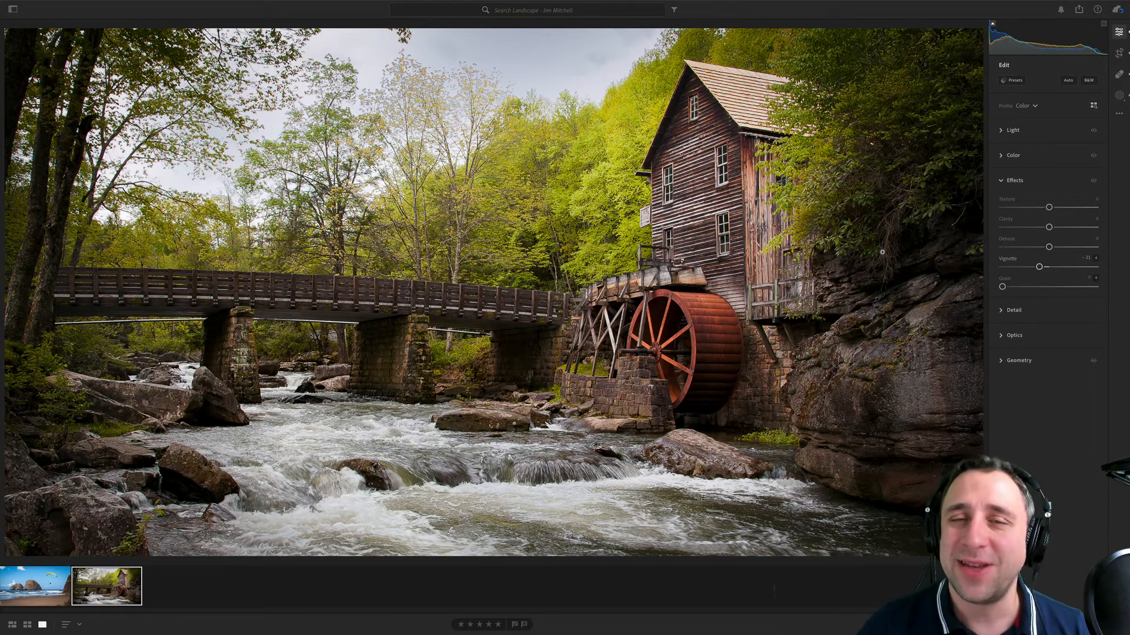
pyautogui.click(13, 10)
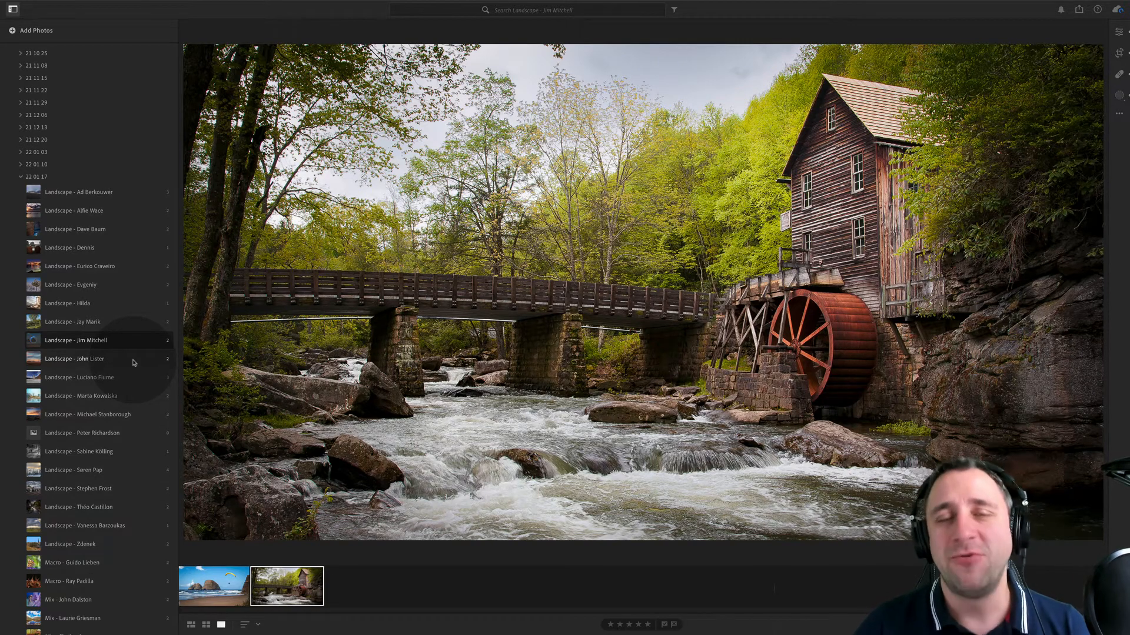
pyautogui.scroll(-2, 134, 363)
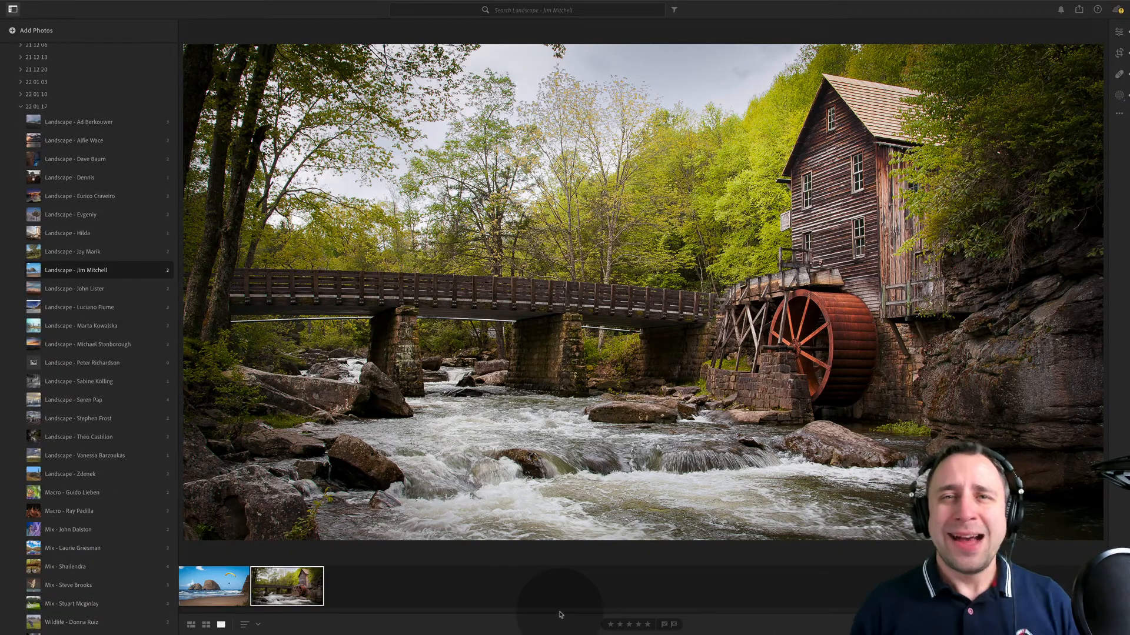
pyautogui.click(126, 289)
pyautogui.click(252, 587)
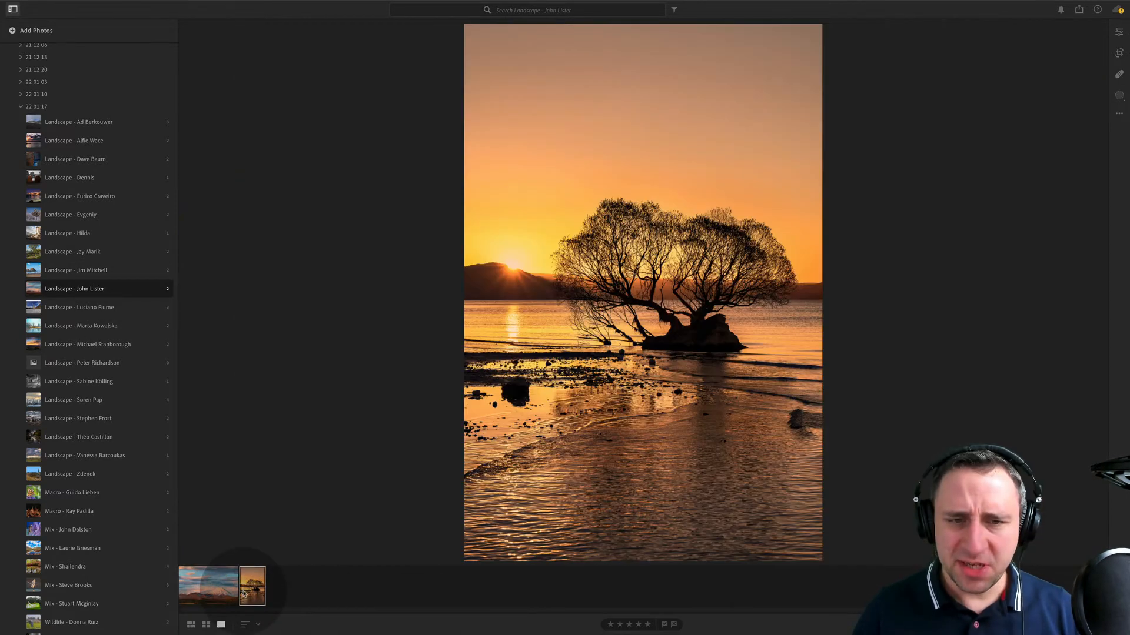
pyautogui.click(212, 591)
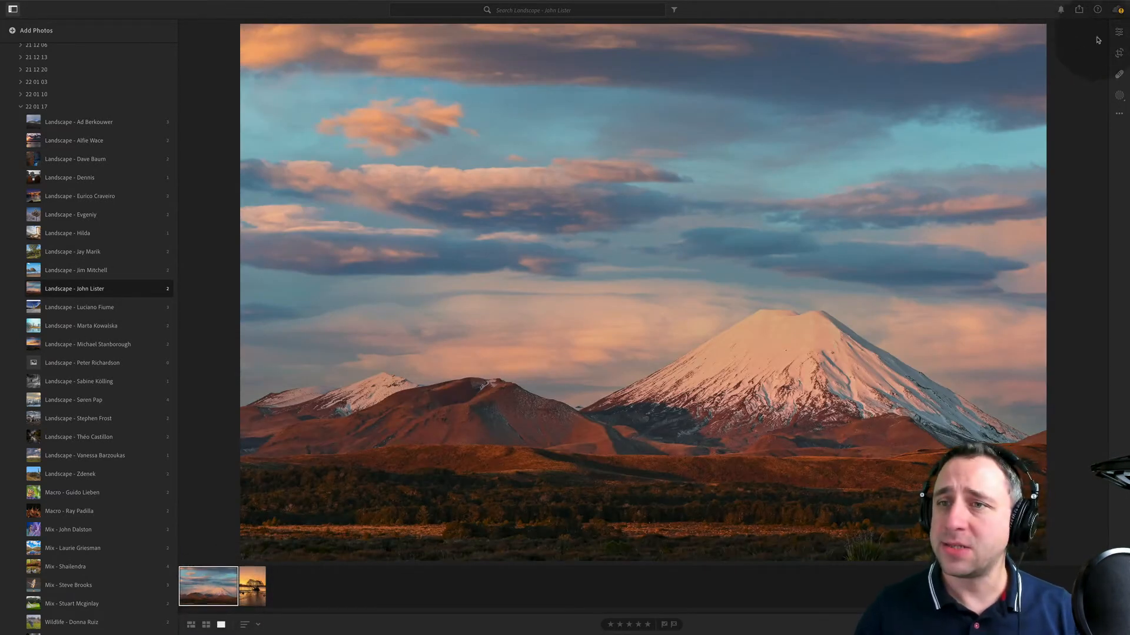
pyautogui.click(1119, 33)
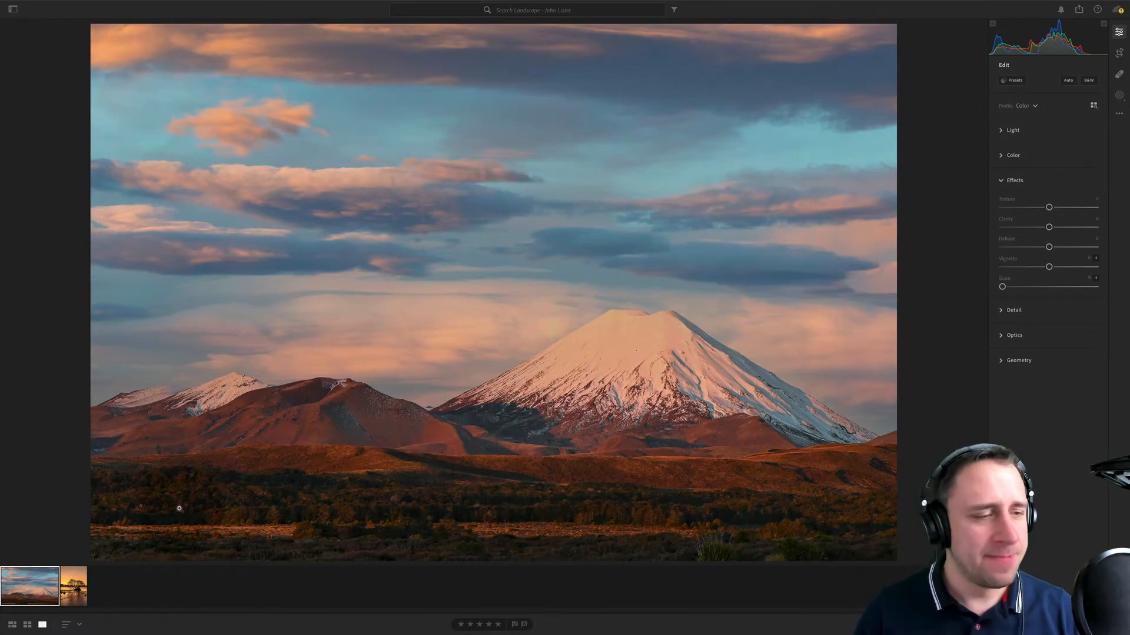
# - View the mountain and lone-tree sunset photos in turn and show the tree photo's camera information
pyautogui.click(74, 586)
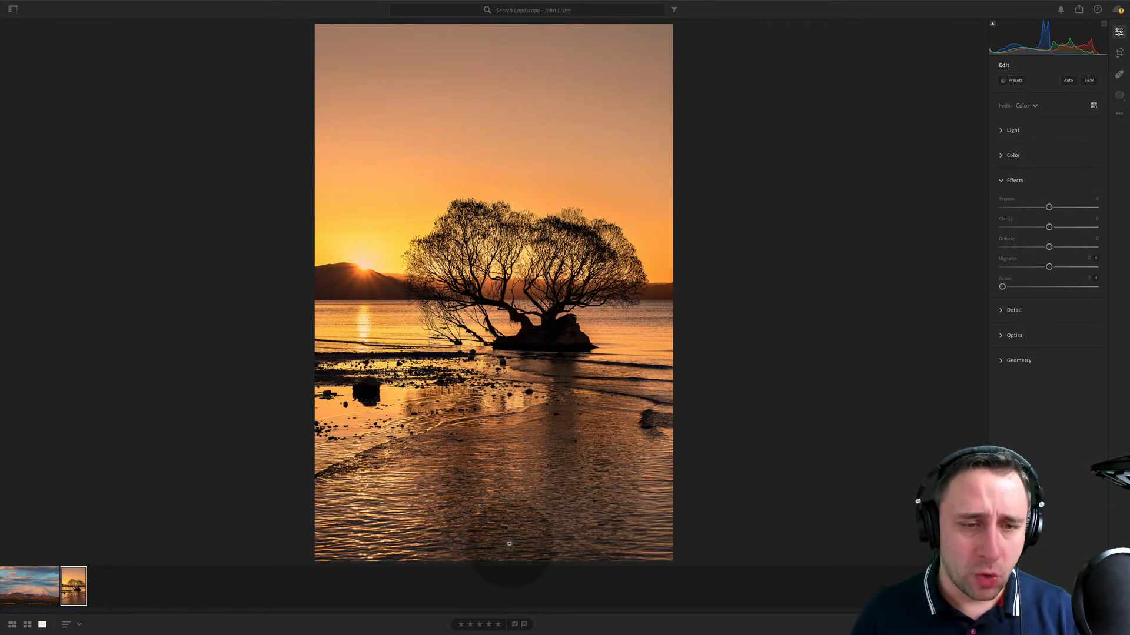
pyautogui.click(22, 590)
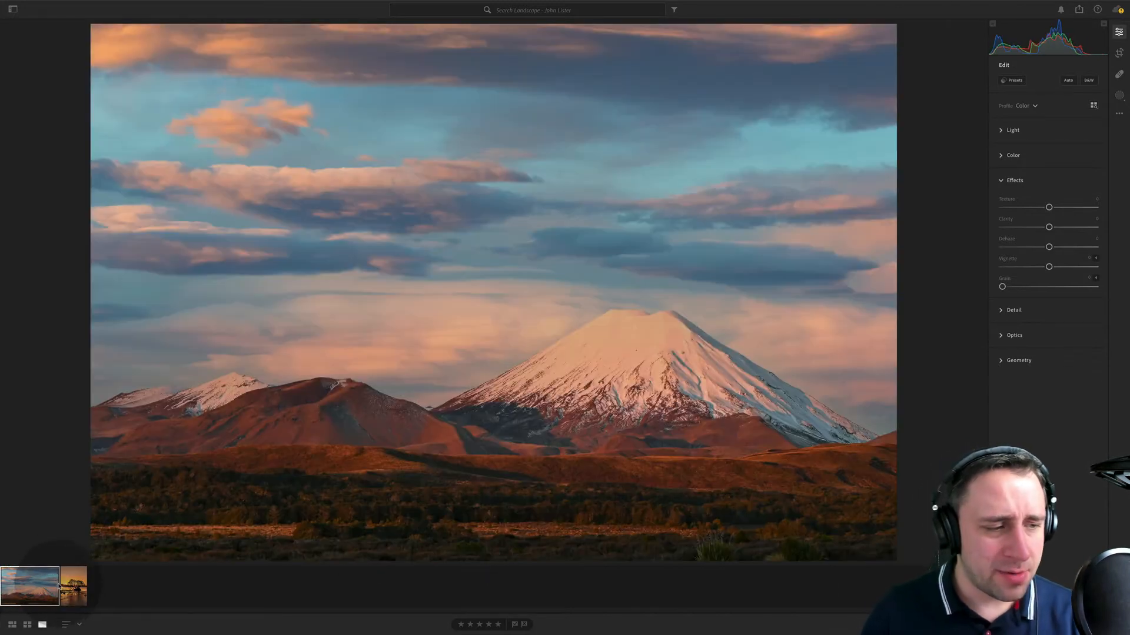
pyautogui.click(71, 589)
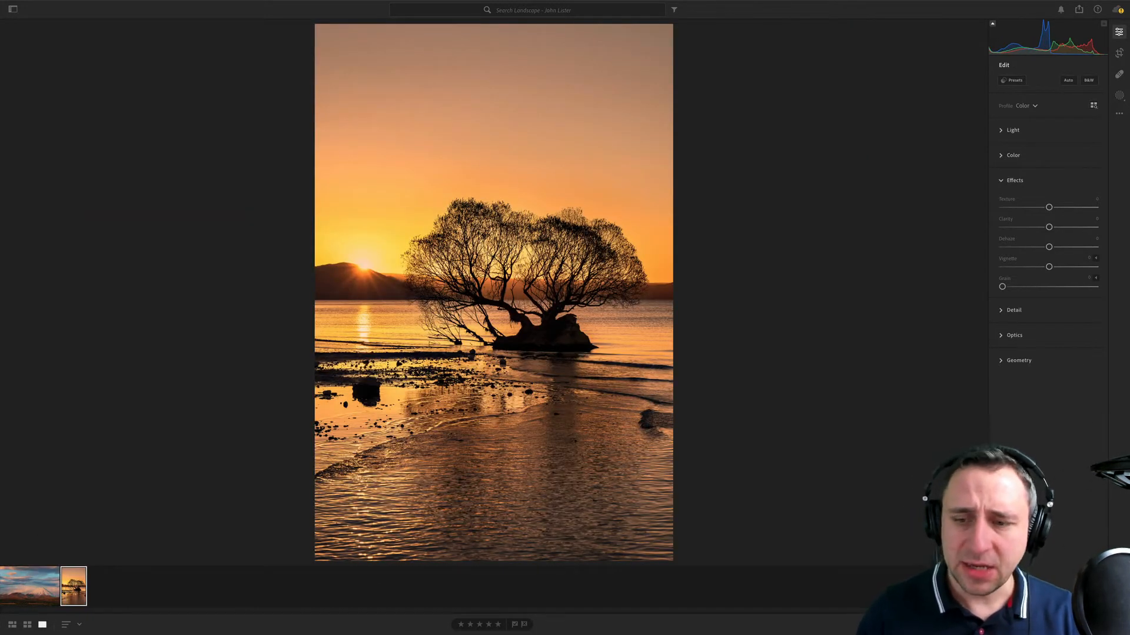
pyautogui.press('i')
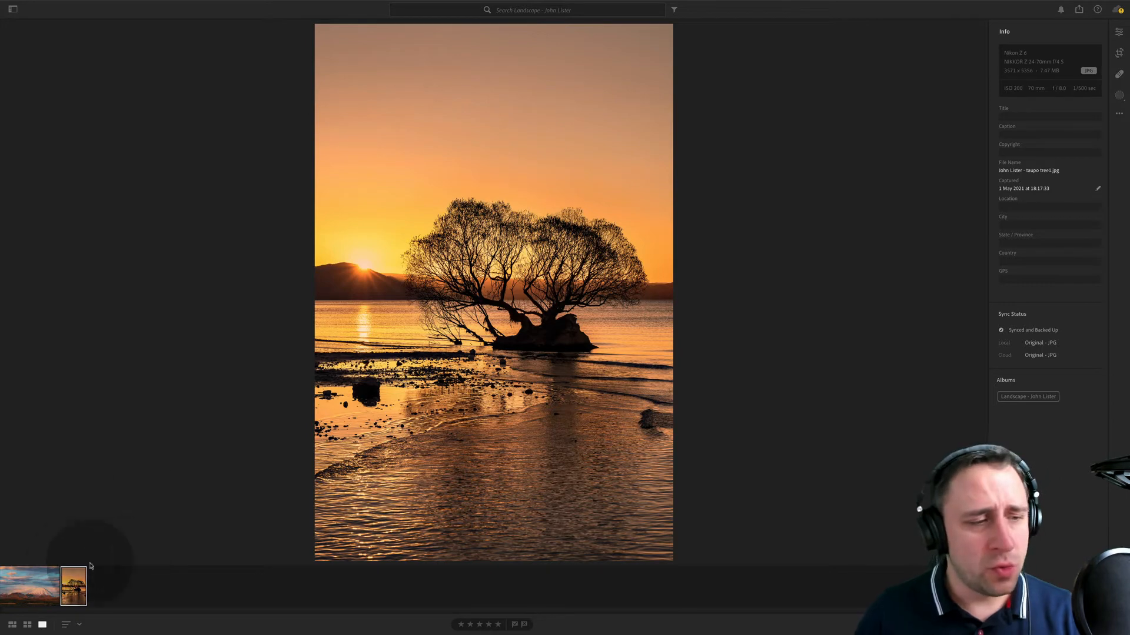
# - Examine the mountain photo up close, covering the foreground scrubland, the slopes, the snowy peak and the clouds
pyautogui.click(33, 587)
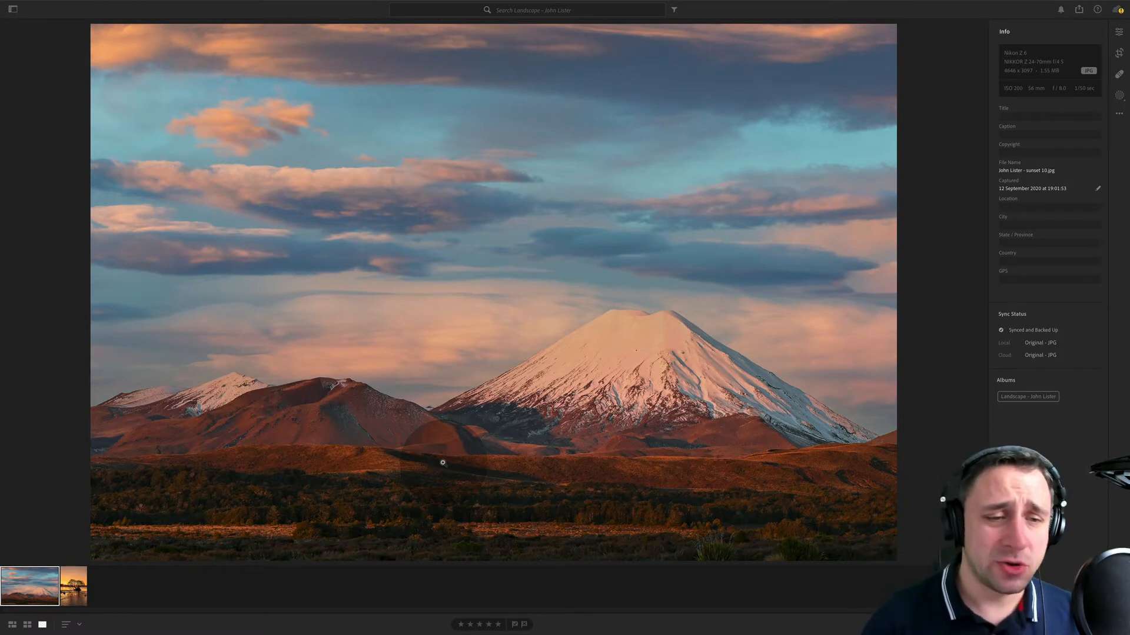
pyautogui.keyDown('super'); pyautogui.moveTo(714, 504); pyautogui.dragTo(299, 354); pyautogui.keyUp('super')
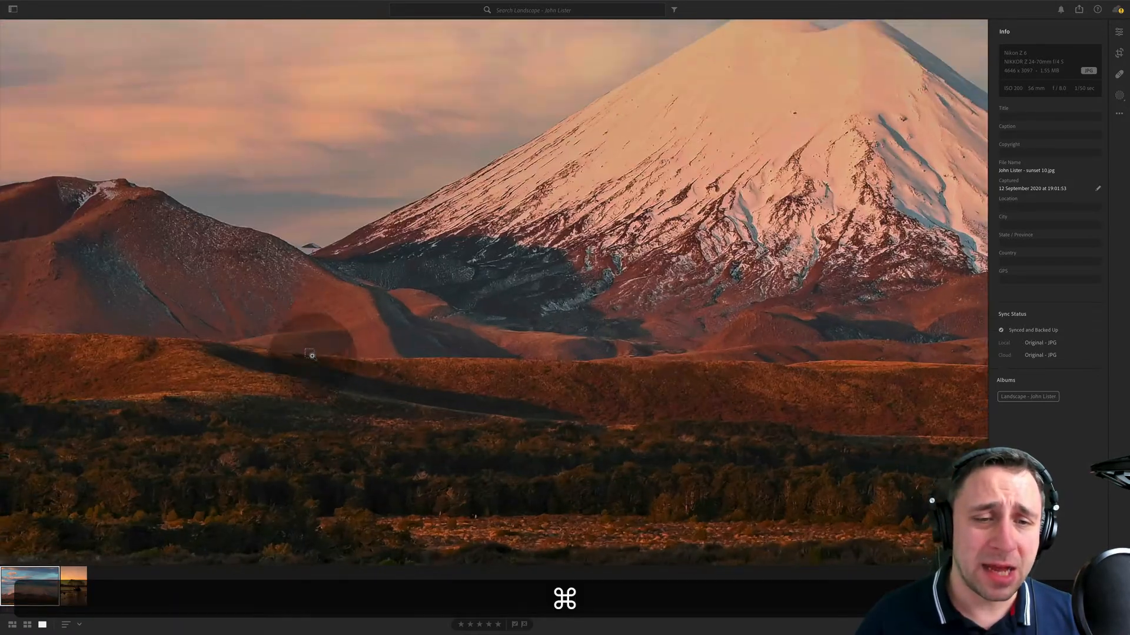
pyautogui.moveTo(331, 244); pyautogui.dragTo(648, 183)
pyautogui.moveTo(515, 285); pyautogui.dragTo(358, 194)
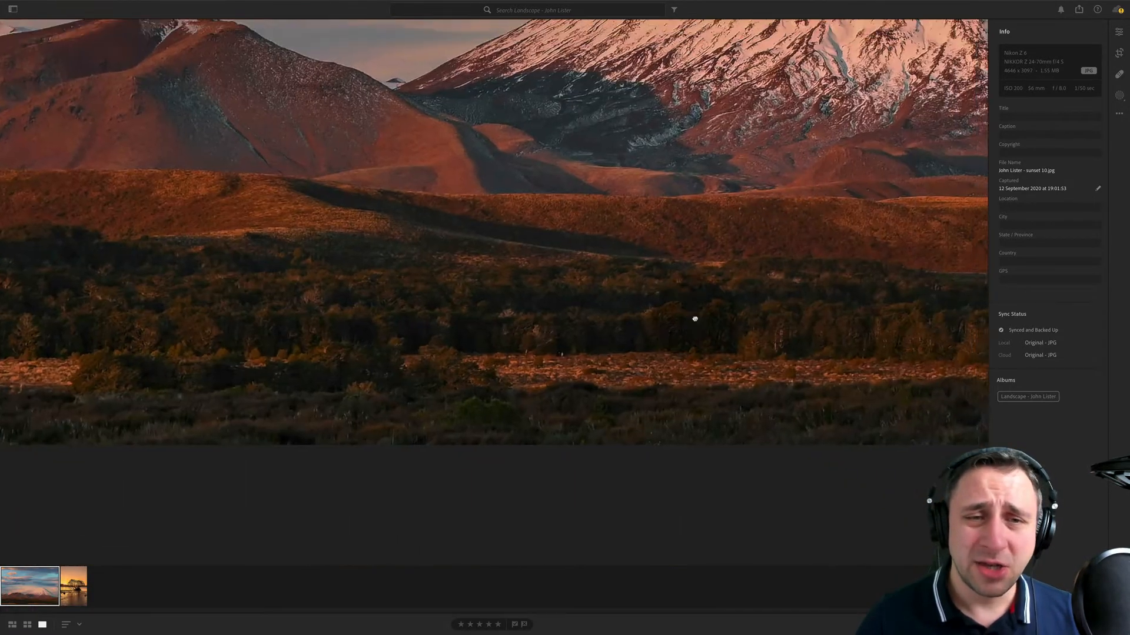
pyautogui.moveTo(842, 177); pyautogui.dragTo(166, 275)
pyautogui.moveTo(553, 311); pyautogui.dragTo(94, 212)
pyautogui.moveTo(714, 302); pyautogui.dragTo(678, 383)
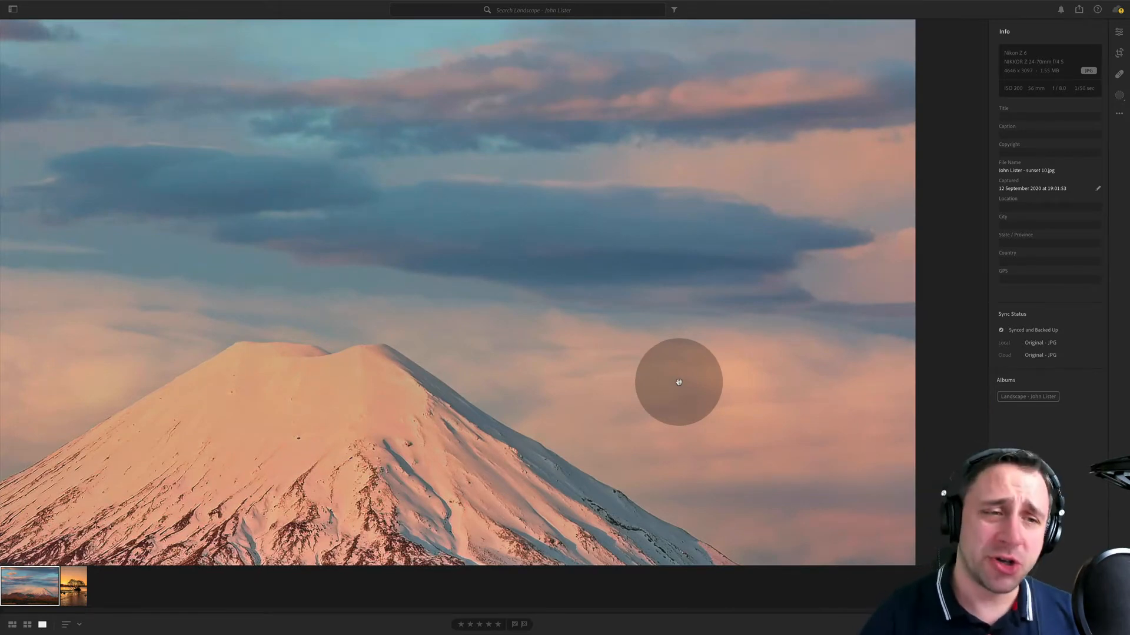
pyautogui.moveTo(678, 383); pyautogui.dragTo(787, 323)
pyautogui.click(787, 323)
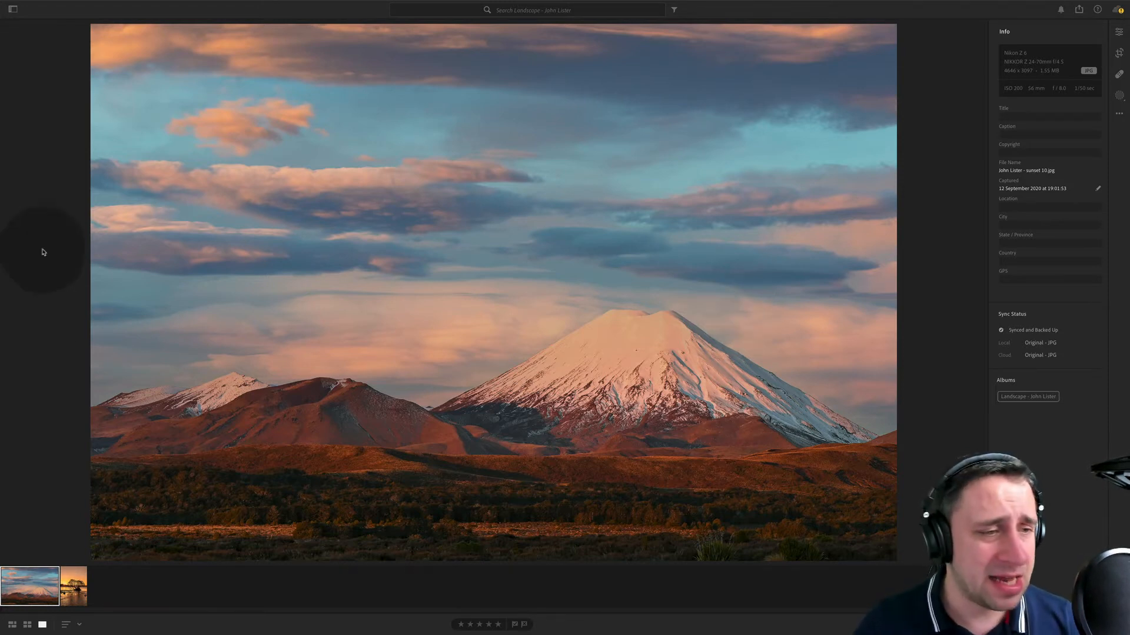
# - Examine the tree sunset photo up close around the sun, the branches and the rippled foreground water
pyautogui.click(72, 586)
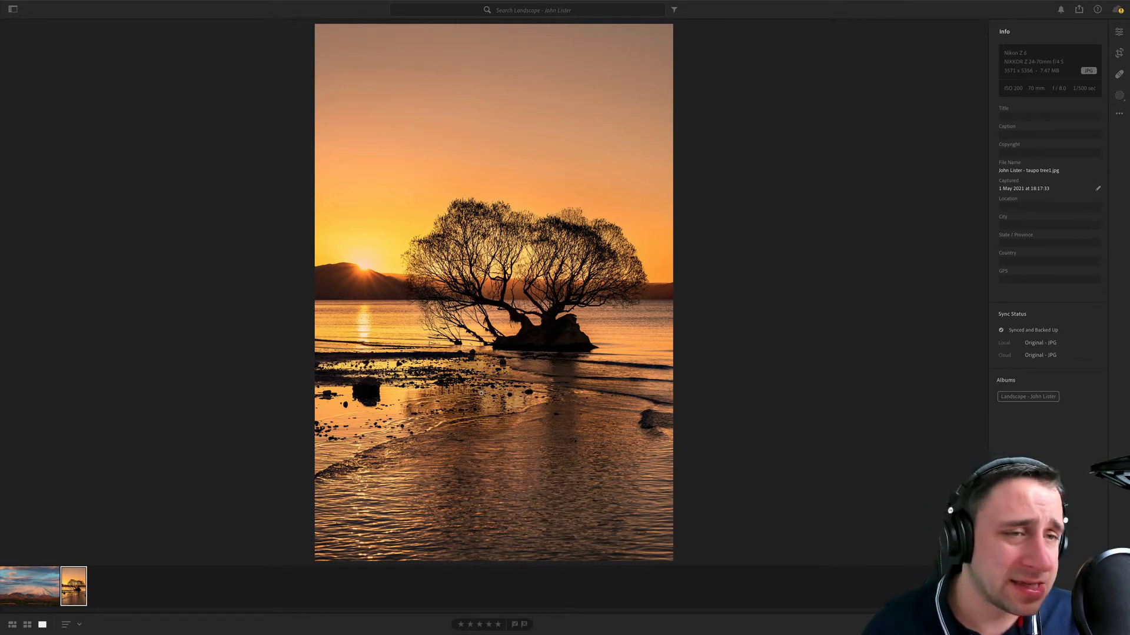
pyautogui.click(374, 288)
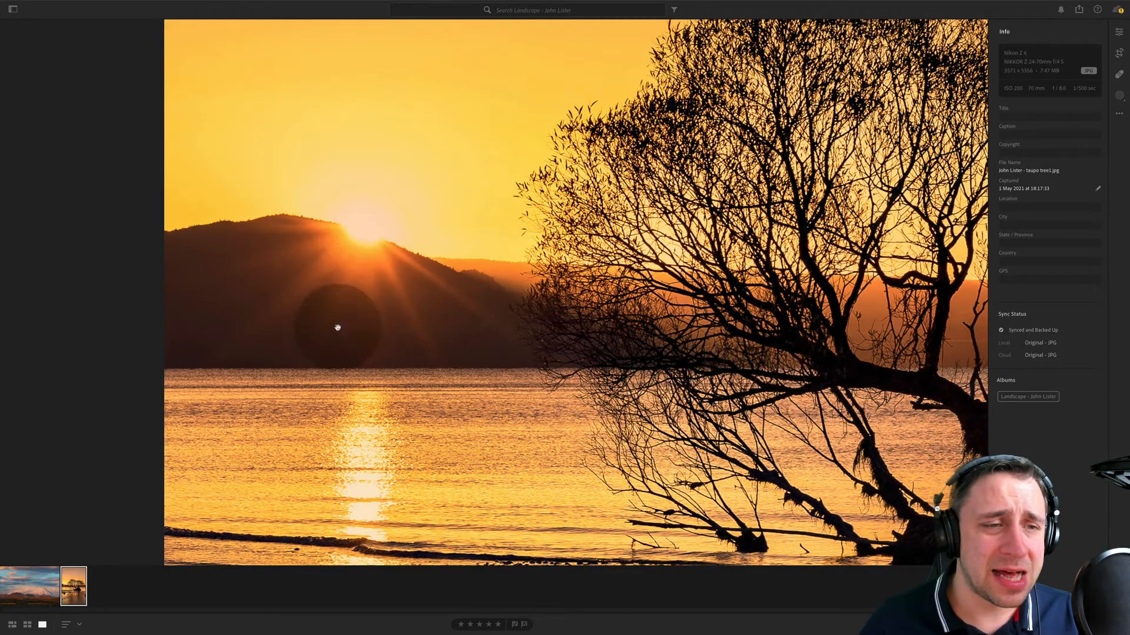
pyautogui.click(522, 459)
pyautogui.moveTo(818, 437); pyautogui.dragTo(592, 289)
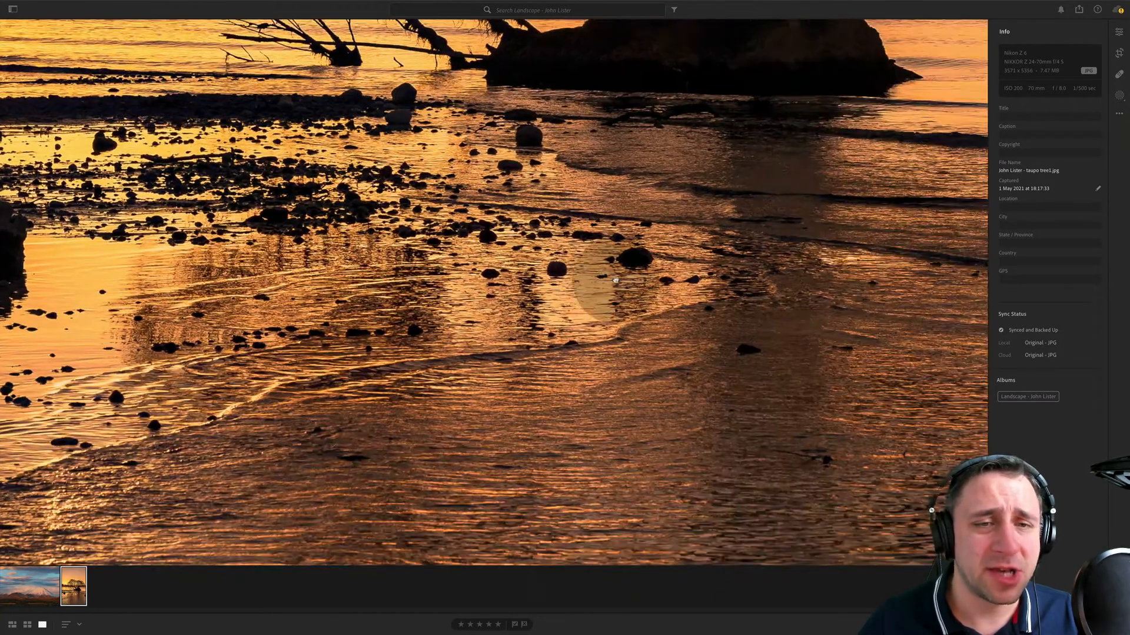
pyautogui.click(616, 281)
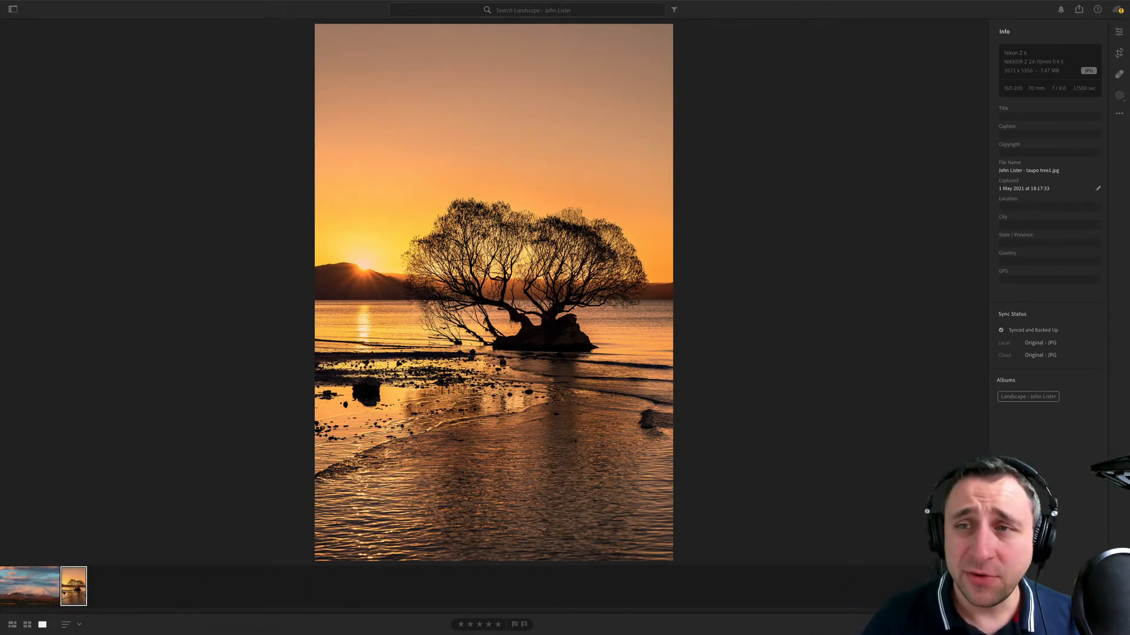
# - Crop away a strip of empty sky from the upper edge of the tree sunset photo
pyautogui.click(1121, 53)
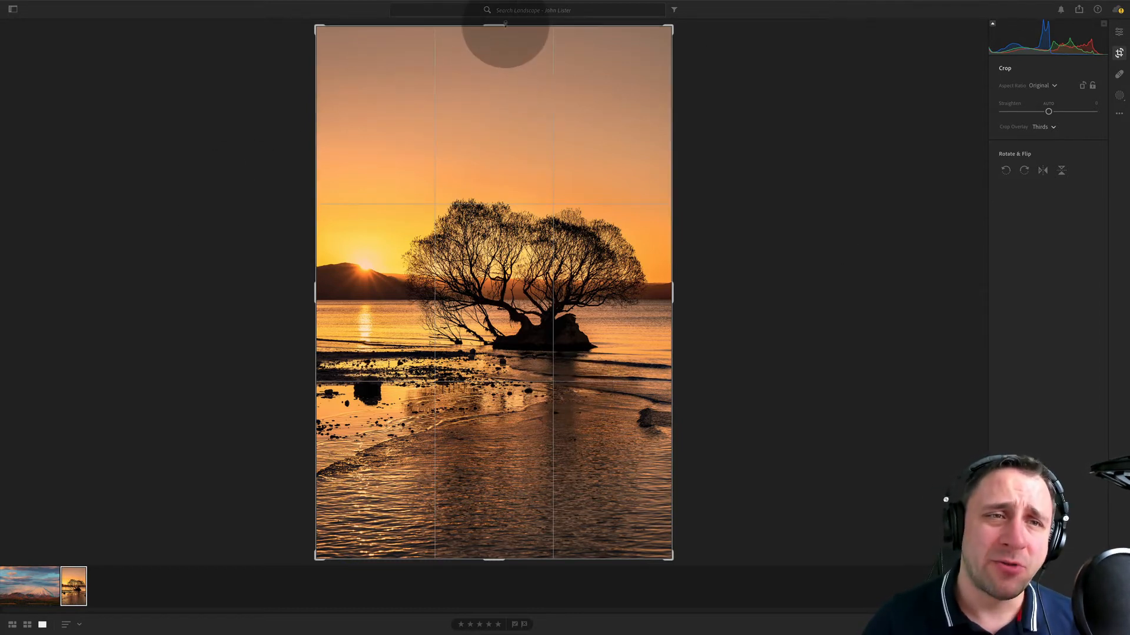
pyautogui.moveTo(505, 25); pyautogui.dragTo(506, 71)
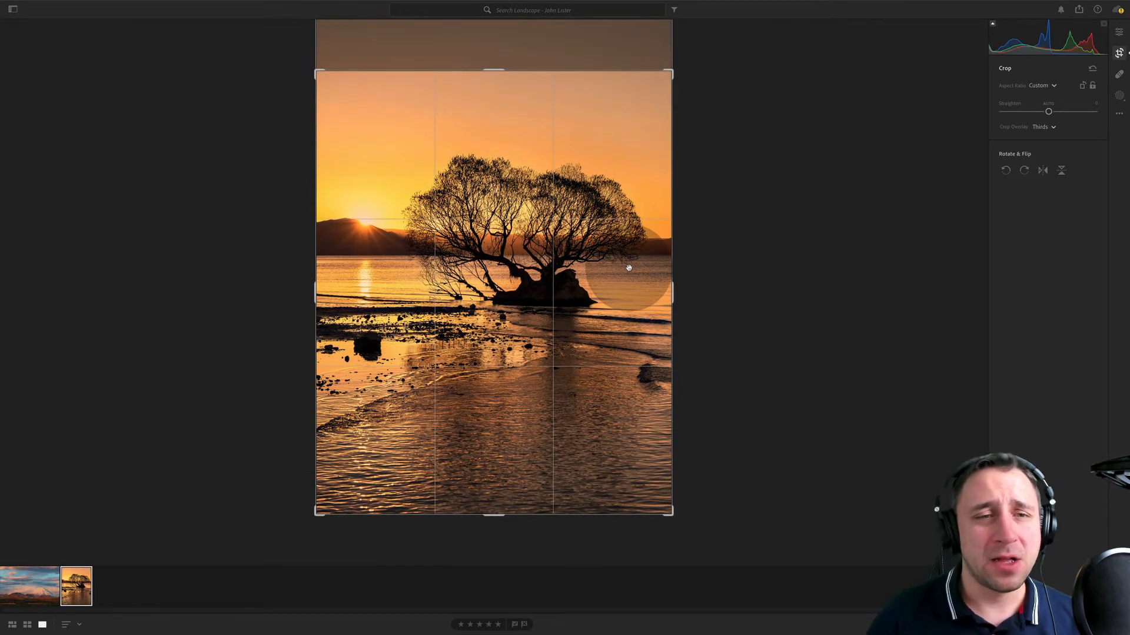
pyautogui.press('Return')
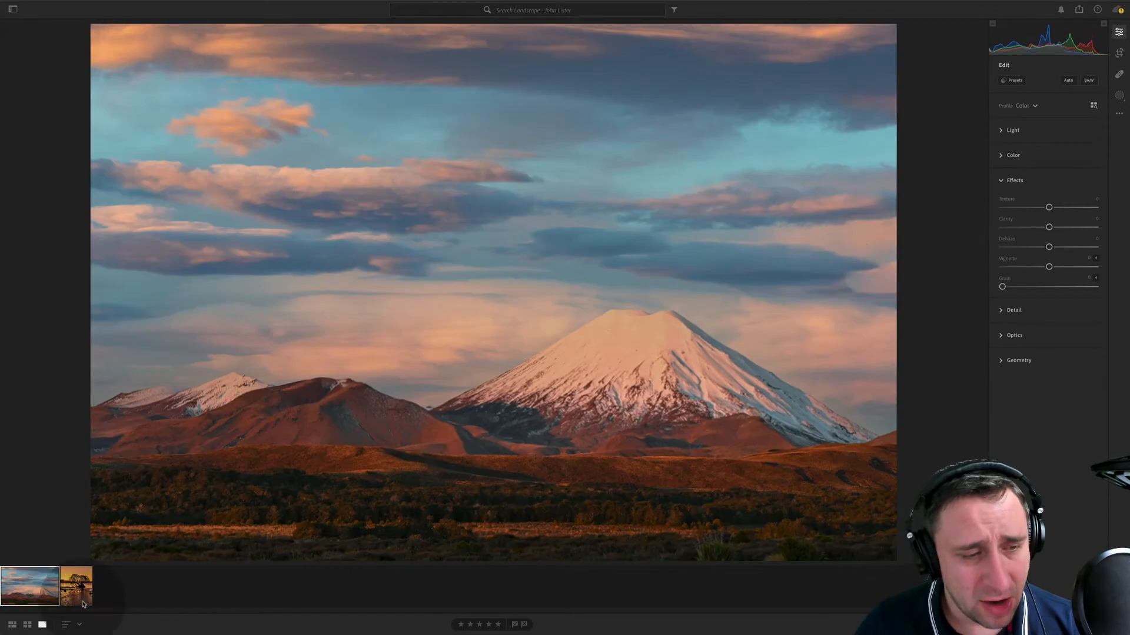
# - Display the snowy mountain photo and check its crop frame without altering it
pyautogui.click(30, 585)
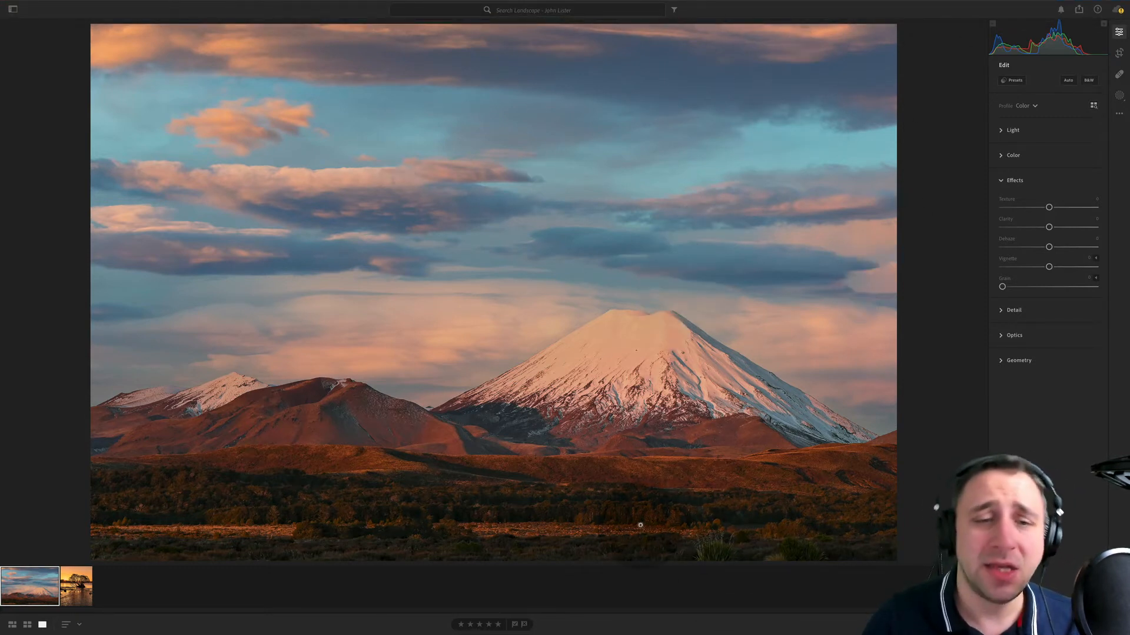
pyautogui.click(1116, 53)
pyautogui.press('Return')
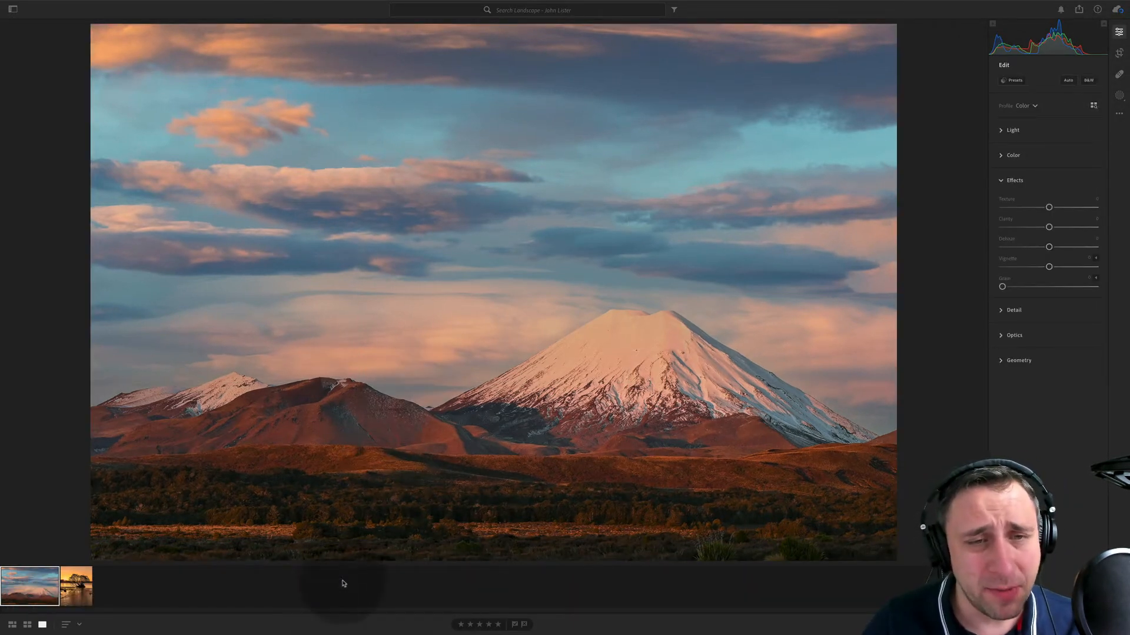
# - Try a wider crop of the mountain photo that trims the upper clouds, and undo that crop
pyautogui.click(1118, 53)
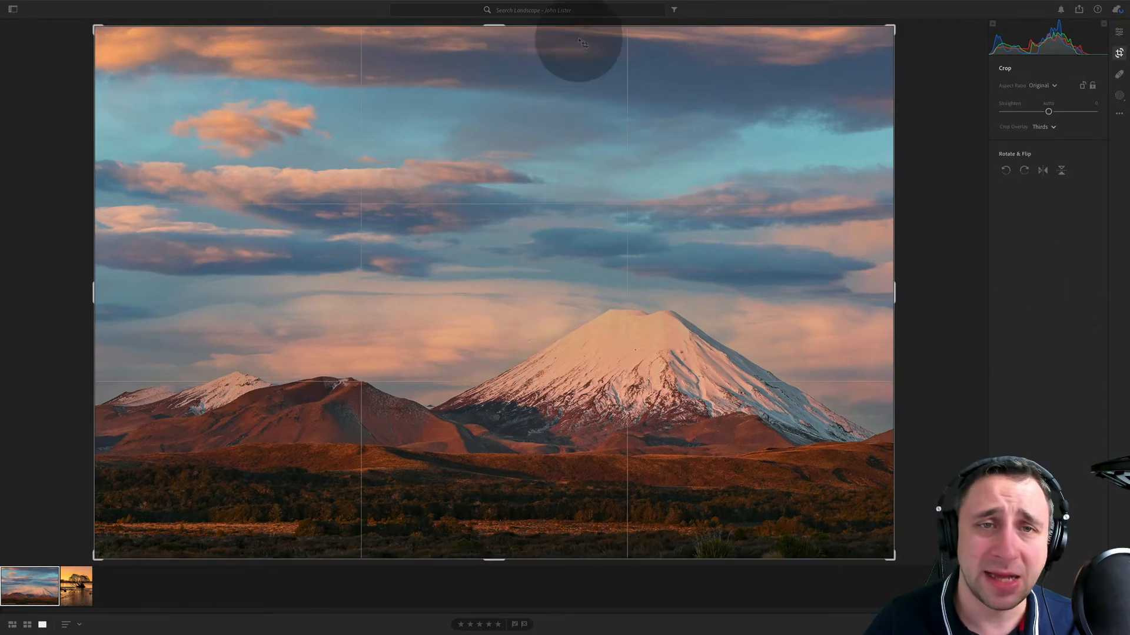
pyautogui.moveTo(641, 27); pyautogui.dragTo(670, 87)
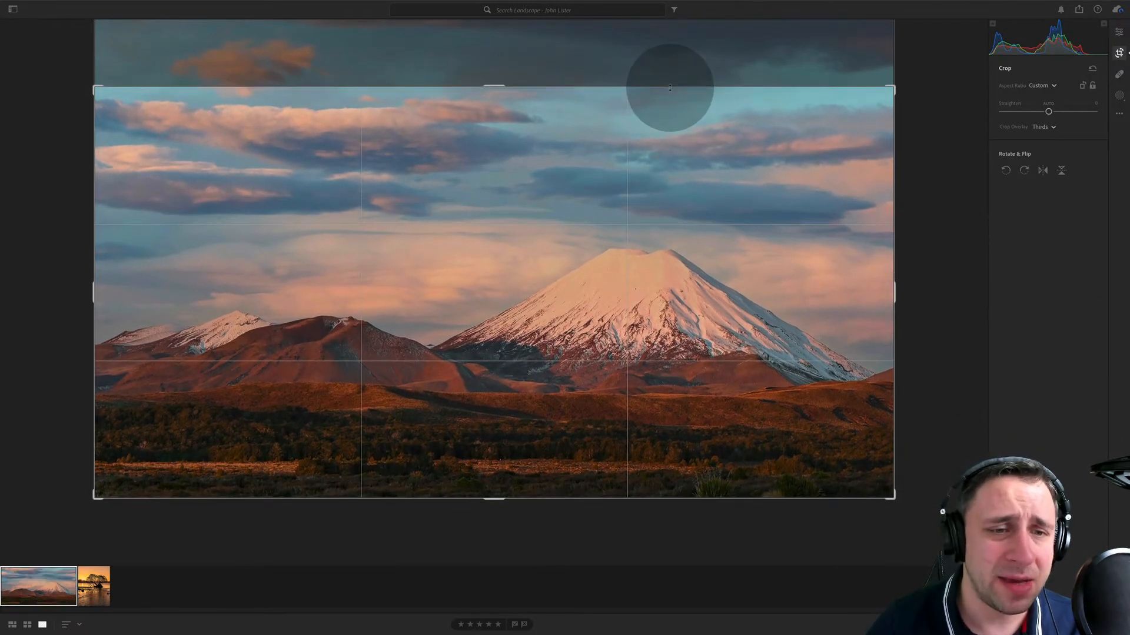
pyautogui.press('Return')
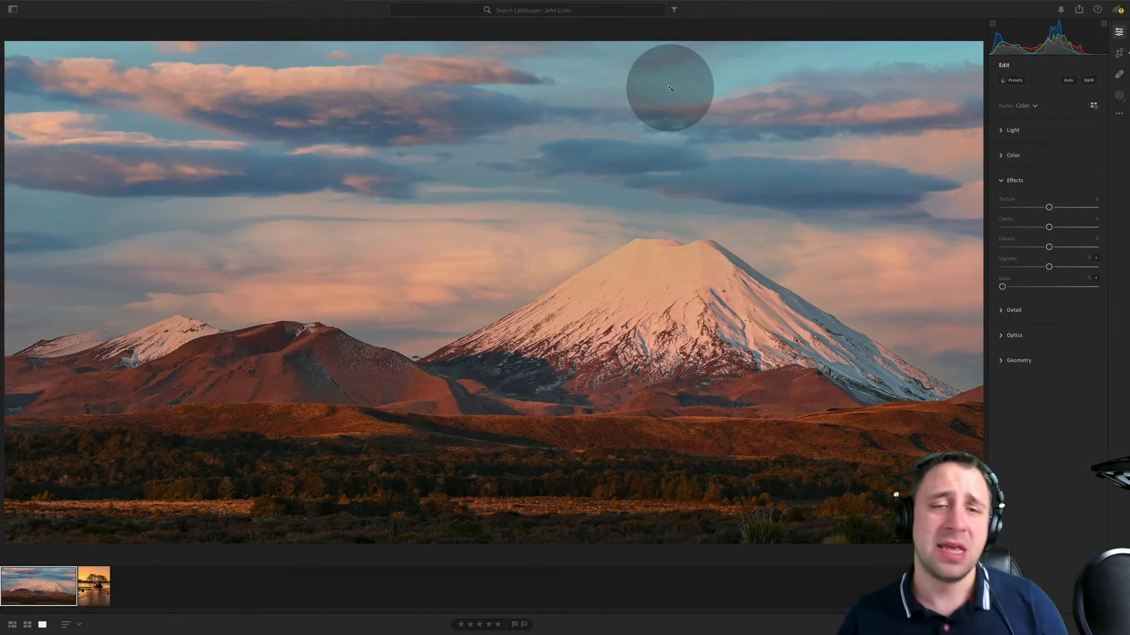
pyautogui.hotkey('ctrl', 'z')
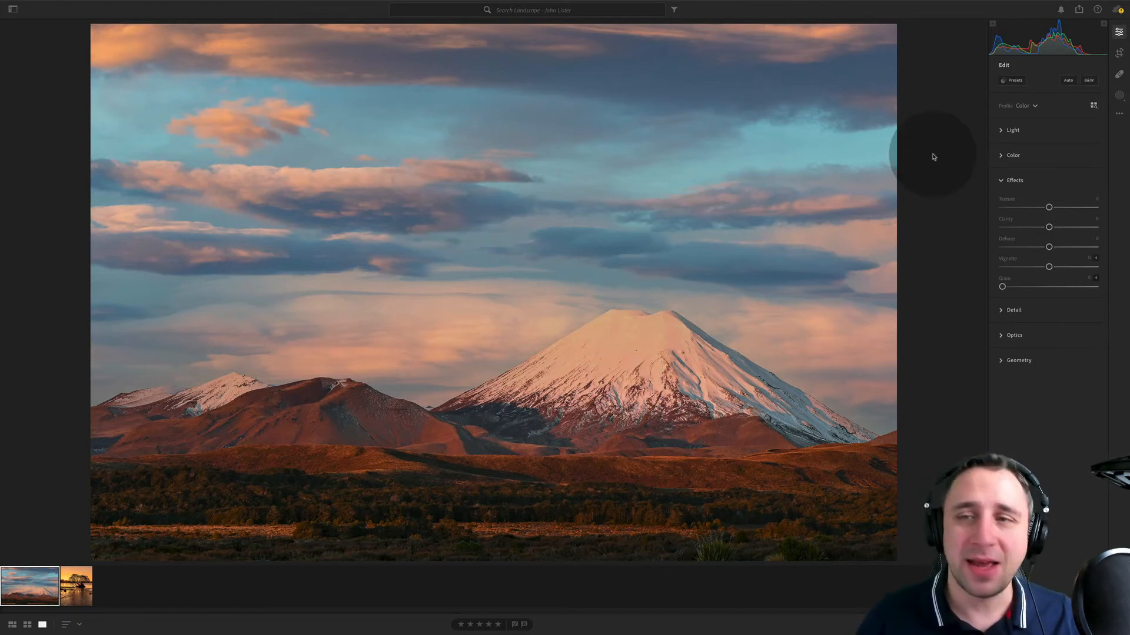
# - Try cropping the foreground strip off the mountain photo's lower edge, and undo that crop
pyautogui.click(1119, 54)
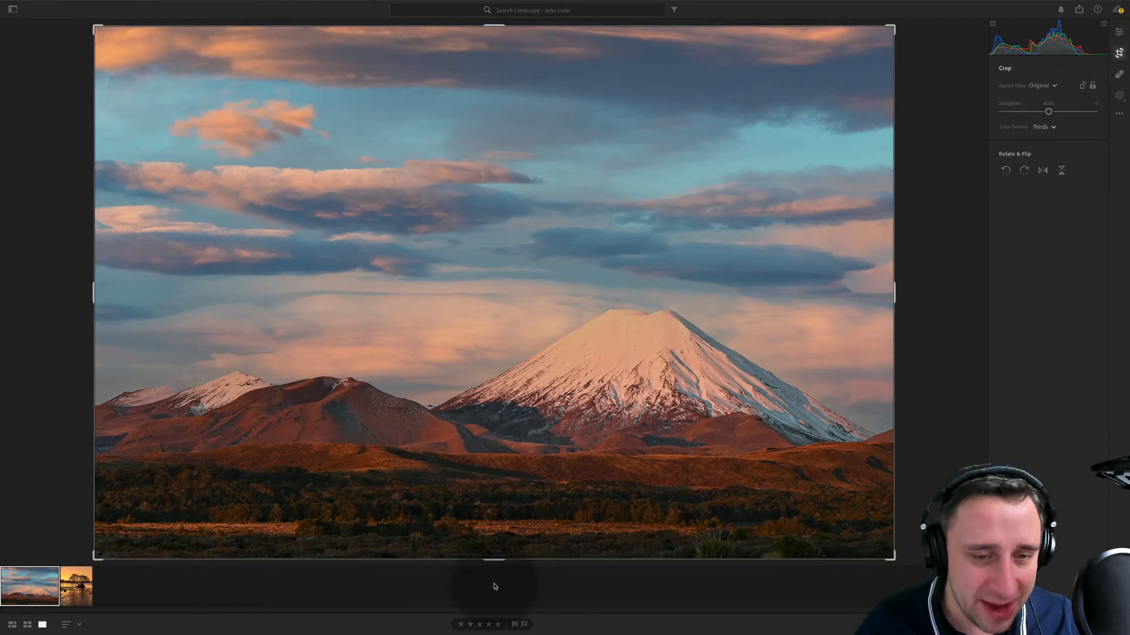
pyautogui.moveTo(495, 558); pyautogui.dragTo(514, 539)
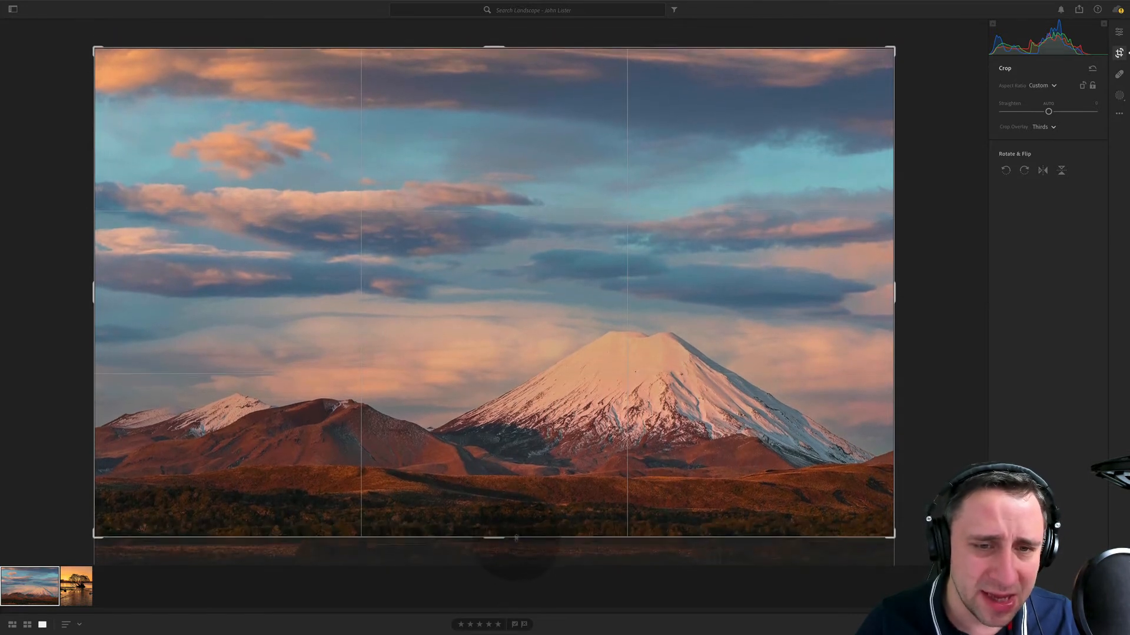
pyautogui.press('Return')
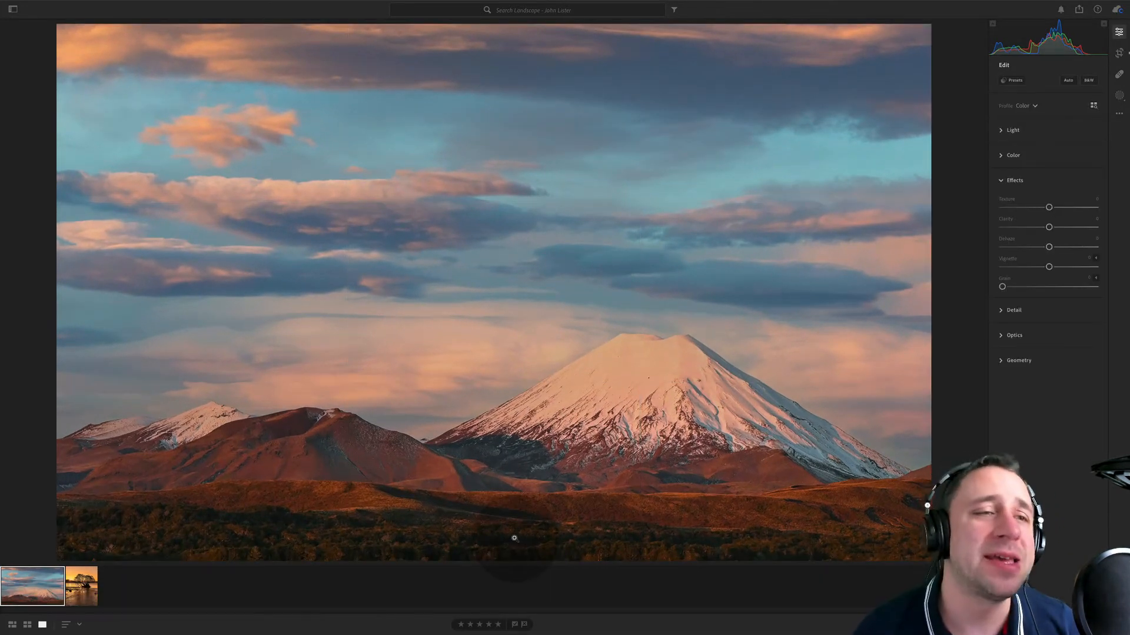
pyautogui.press('super+z')
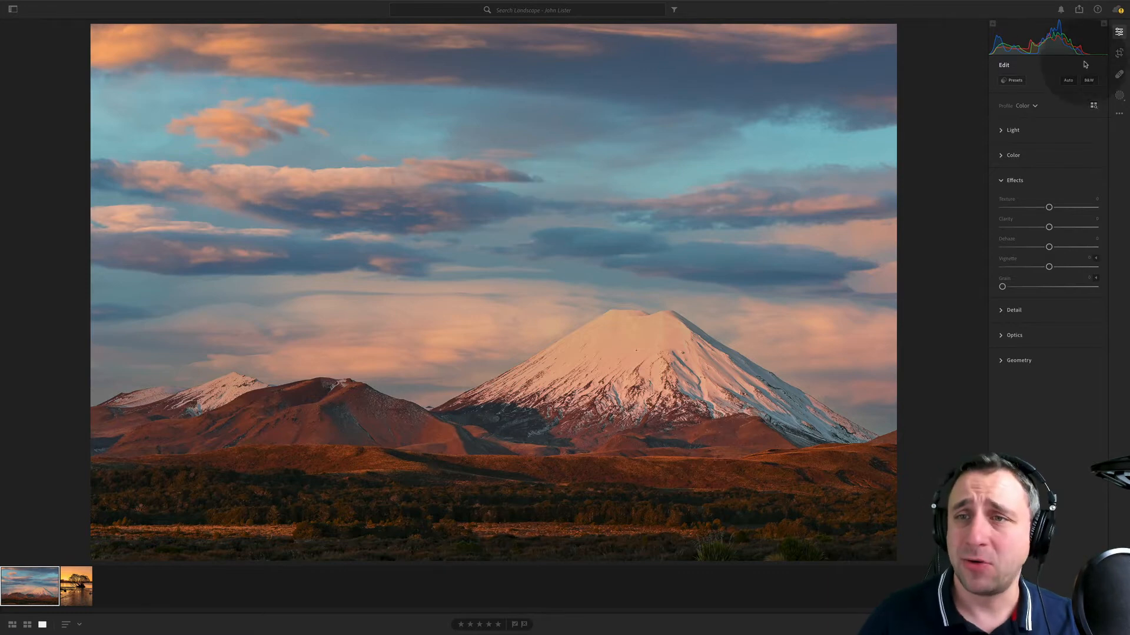
# - Try a 16 x 9 crop of the mountain photo repositioned to trim mainly the upper sky, and undo it
pyautogui.click(1119, 52)
pyautogui.click(1057, 83)
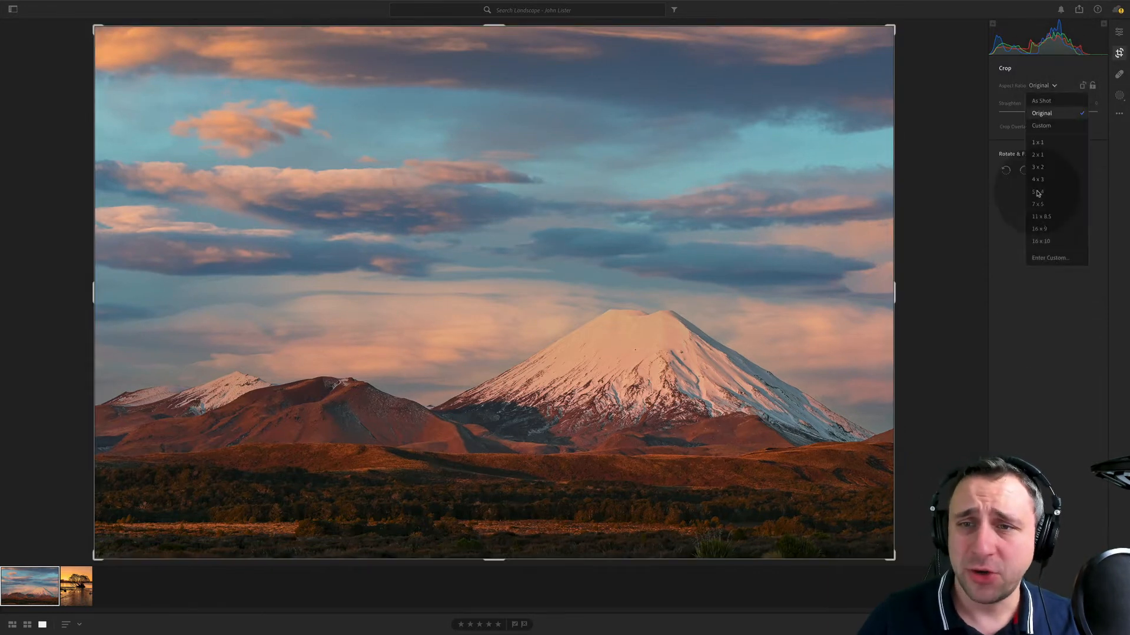
pyautogui.click(1050, 231)
pyautogui.moveTo(681, 253); pyautogui.dragTo(666, 94)
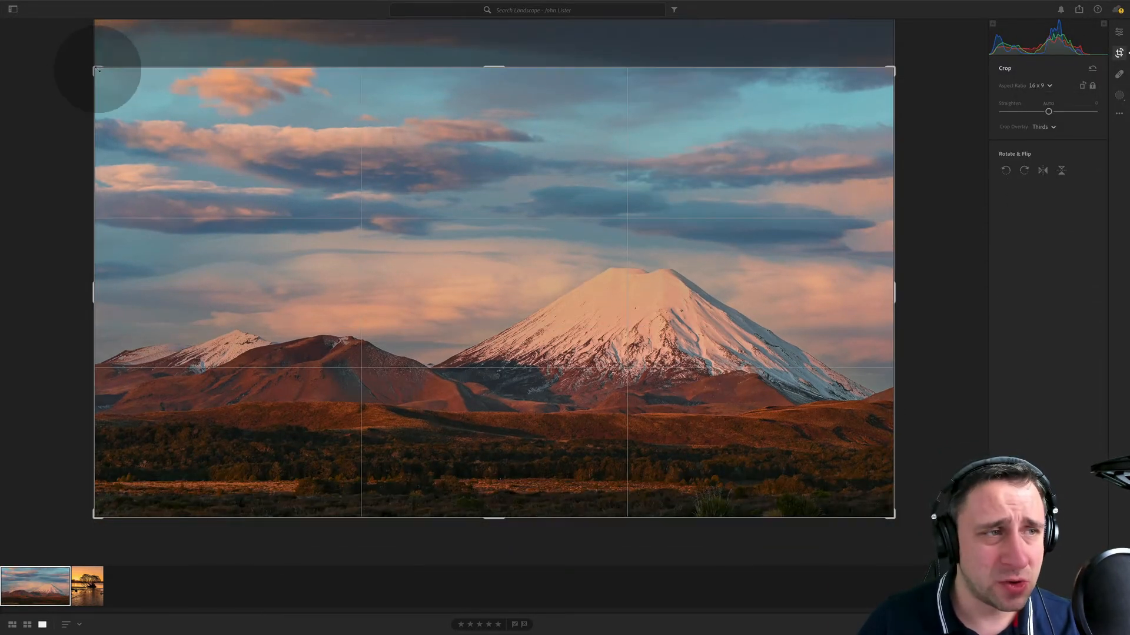
pyautogui.moveTo(96, 65); pyautogui.dragTo(55, 72)
pyautogui.press('Return')
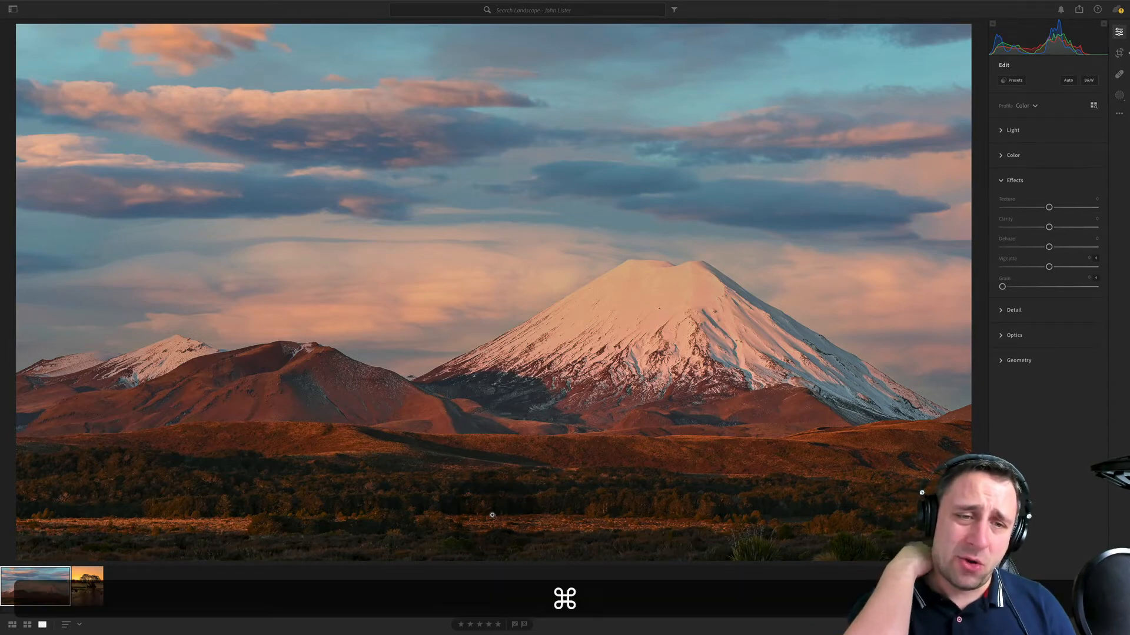
pyautogui.press('super+z')
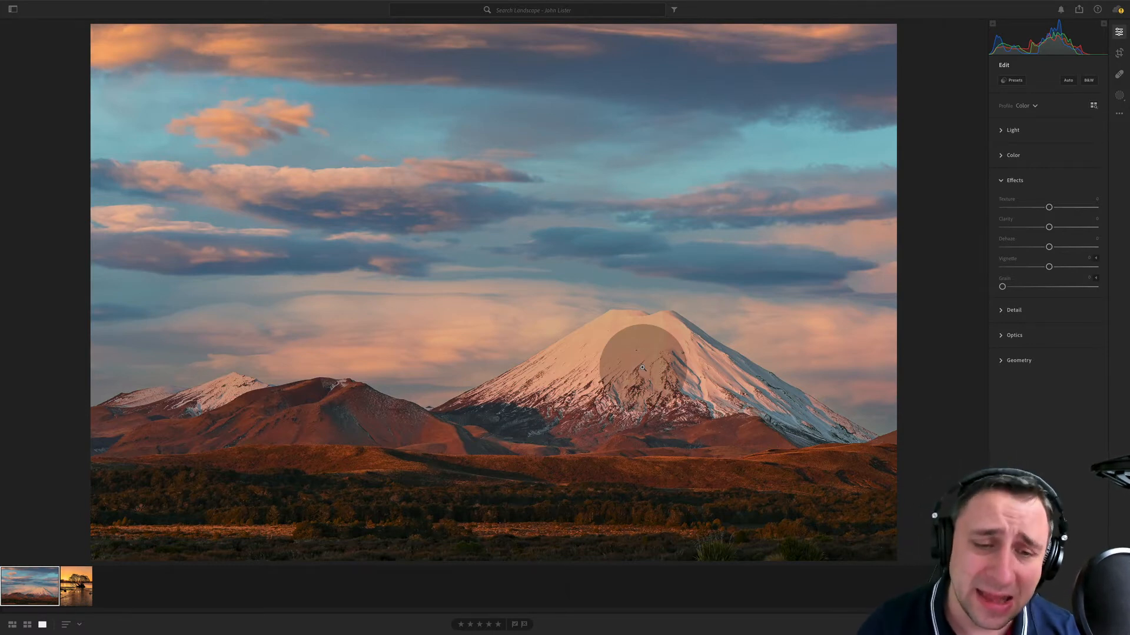
# - Set the mountain photo's white balance to temperature 0 and tint -2
pyautogui.click(622, 548)
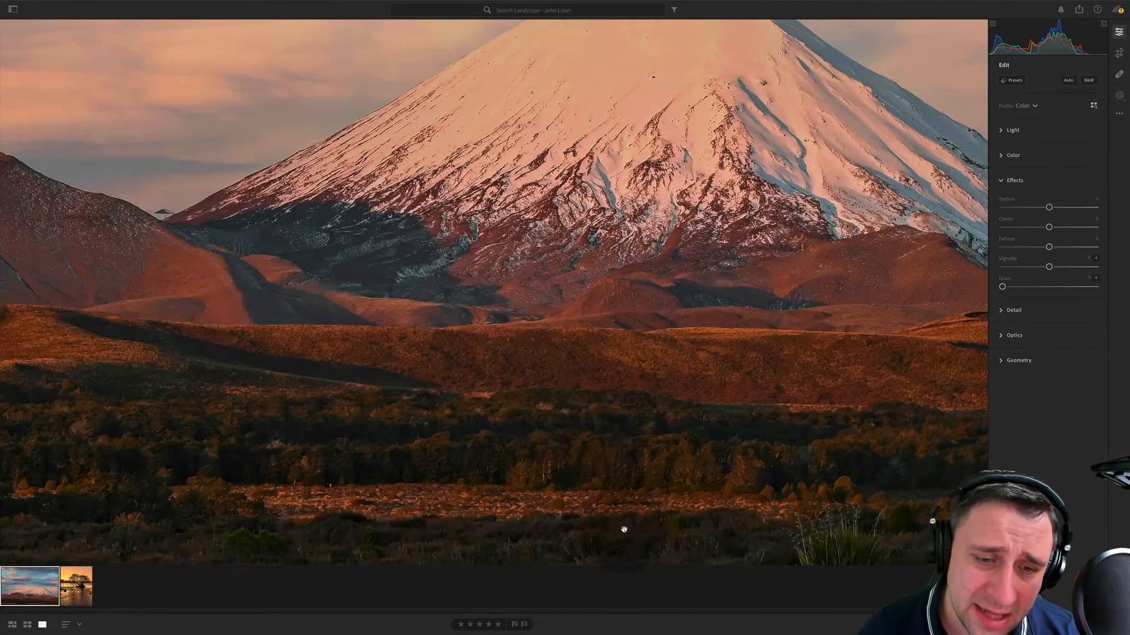
pyautogui.click(586, 488)
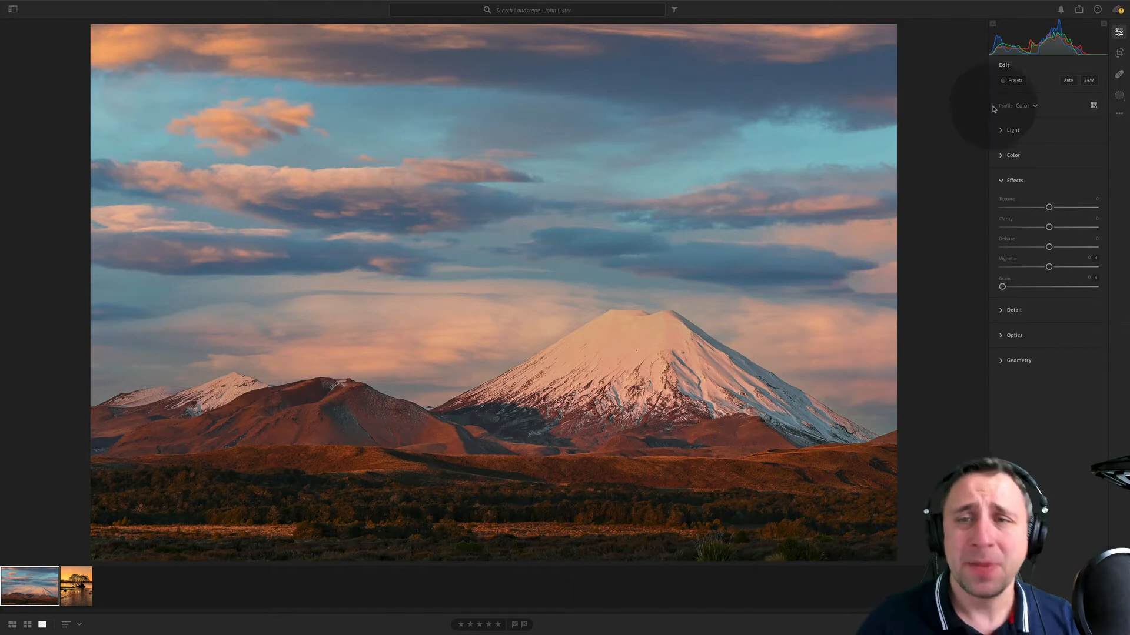
pyautogui.click(1012, 156)
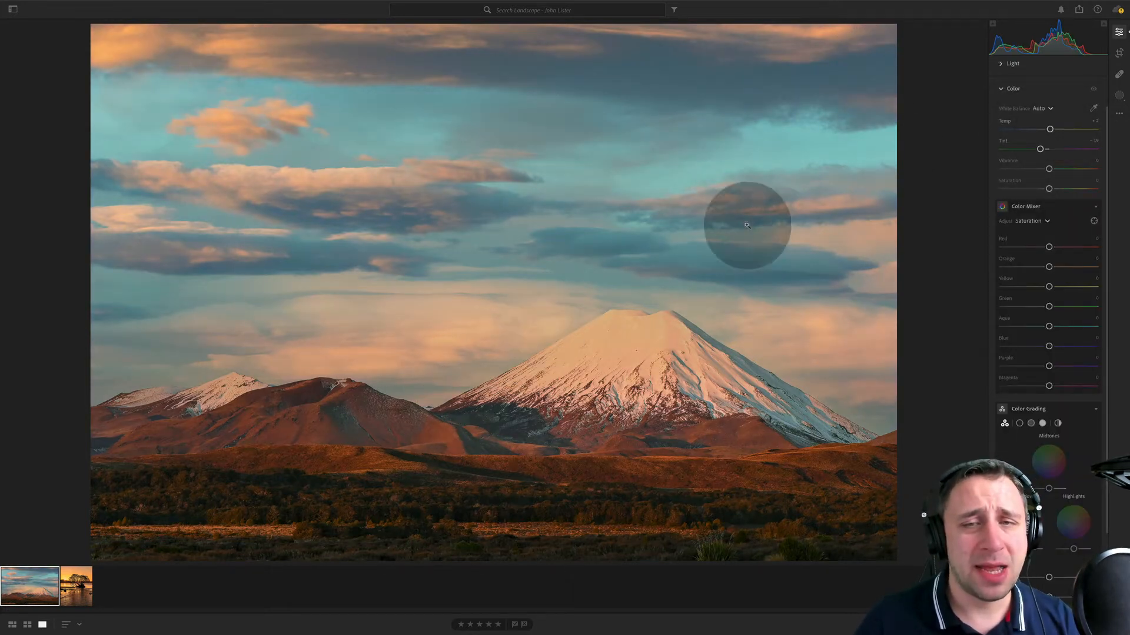
pyautogui.click(1005, 121)
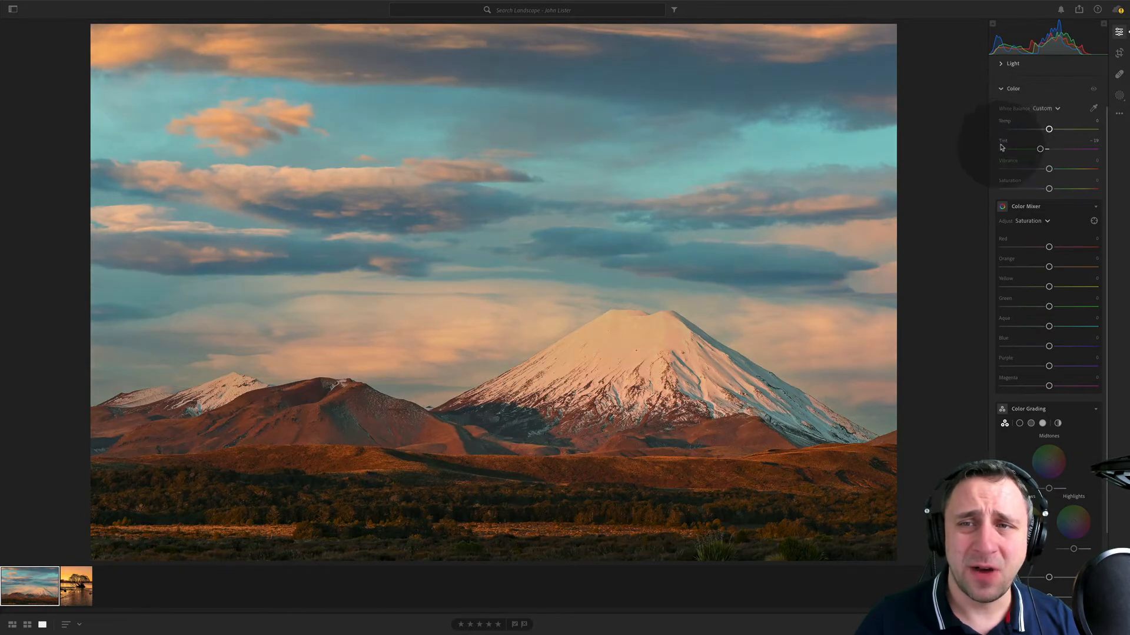
pyautogui.click(1003, 142)
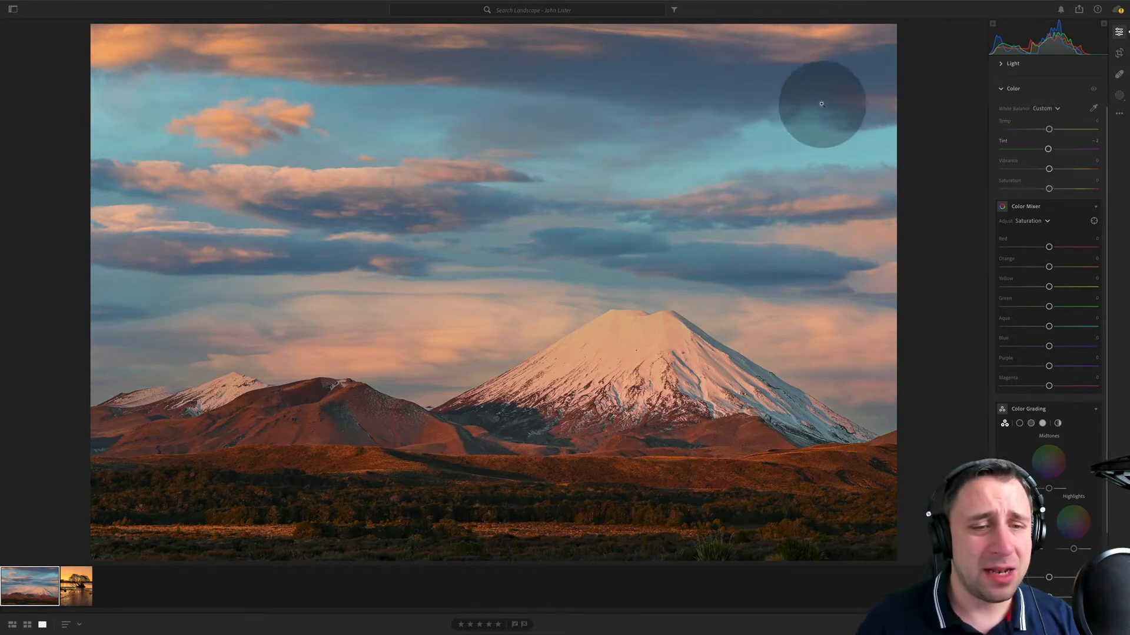
# - Add a linear gradient mask over the mountain photo's upper sky with exposure -0.48 and temperature +11
pyautogui.click(1119, 96)
pyautogui.click(1038, 140)
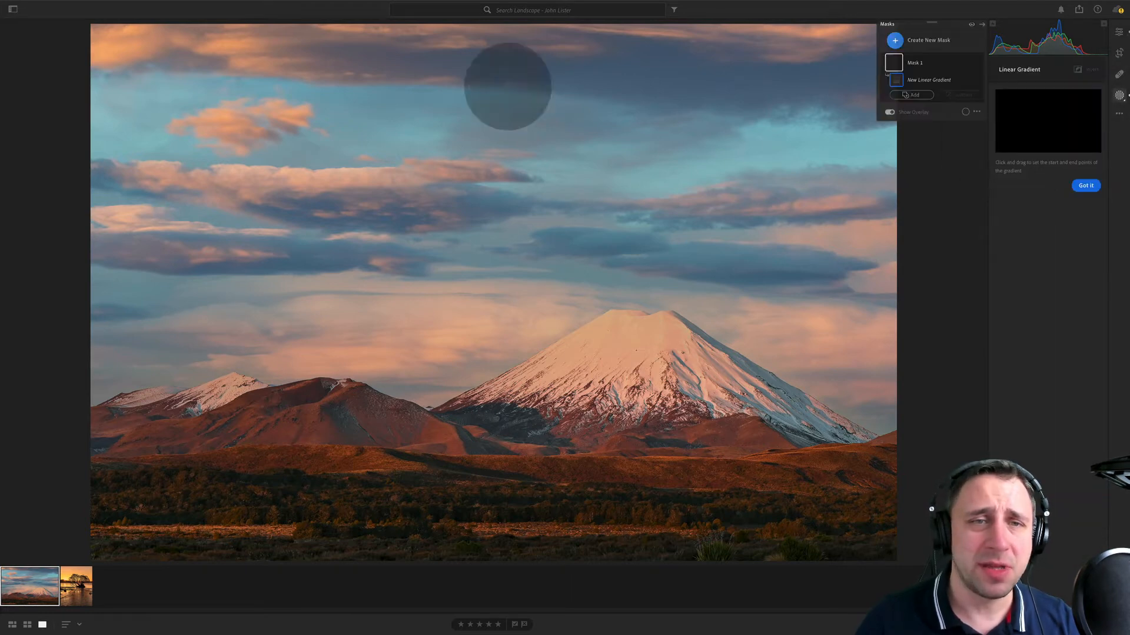
pyautogui.moveTo(445, 188); pyautogui.dragTo(431, 302)
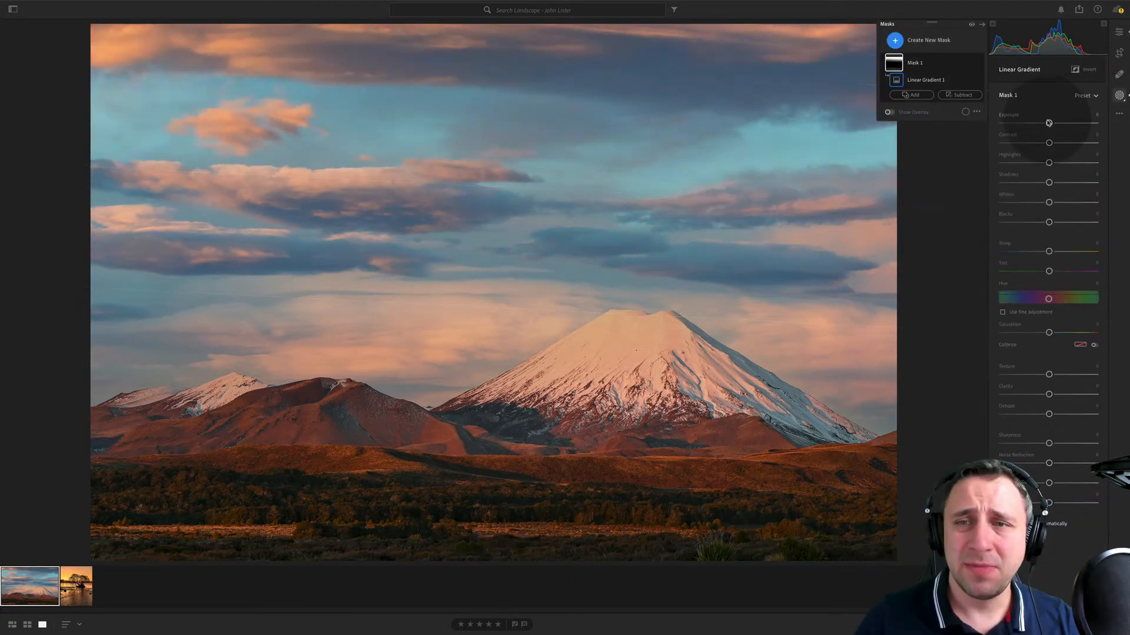
pyautogui.moveTo(1048, 124); pyautogui.dragTo(1042, 123)
pyautogui.moveTo(429, 184); pyautogui.dragTo(452, 113)
pyautogui.moveTo(1049, 251); pyautogui.dragTo(1055, 251)
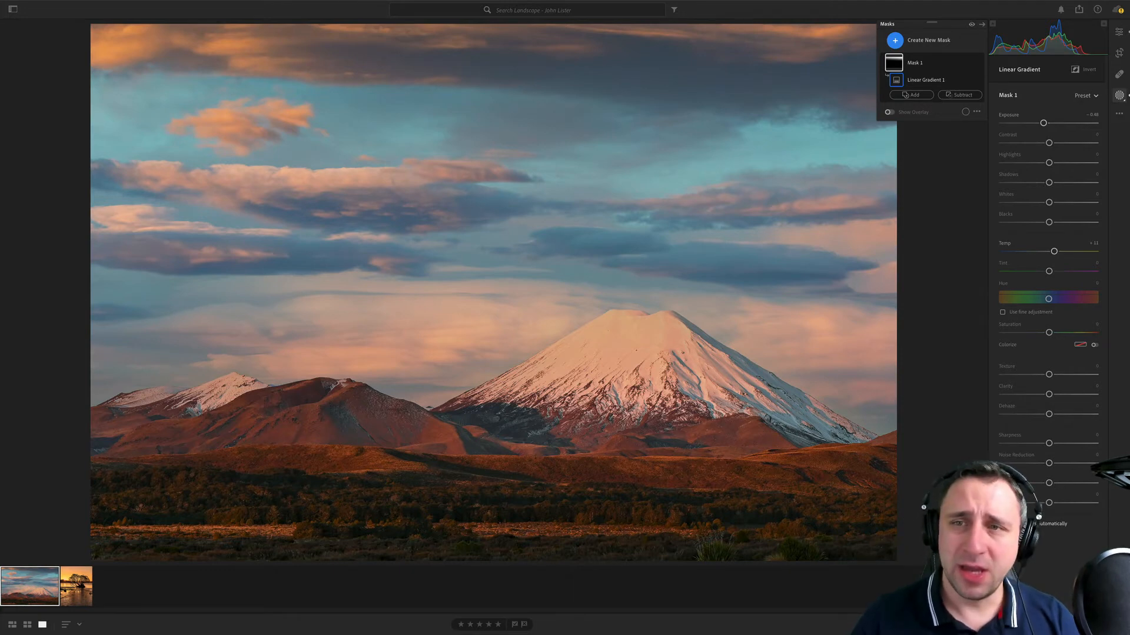
# - Add a brush mask with exposure +0.32 and paint it over the snowy mountain, the smaller peaks and the lower slopes
pyautogui.click(895, 40)
pyautogui.click(923, 91)
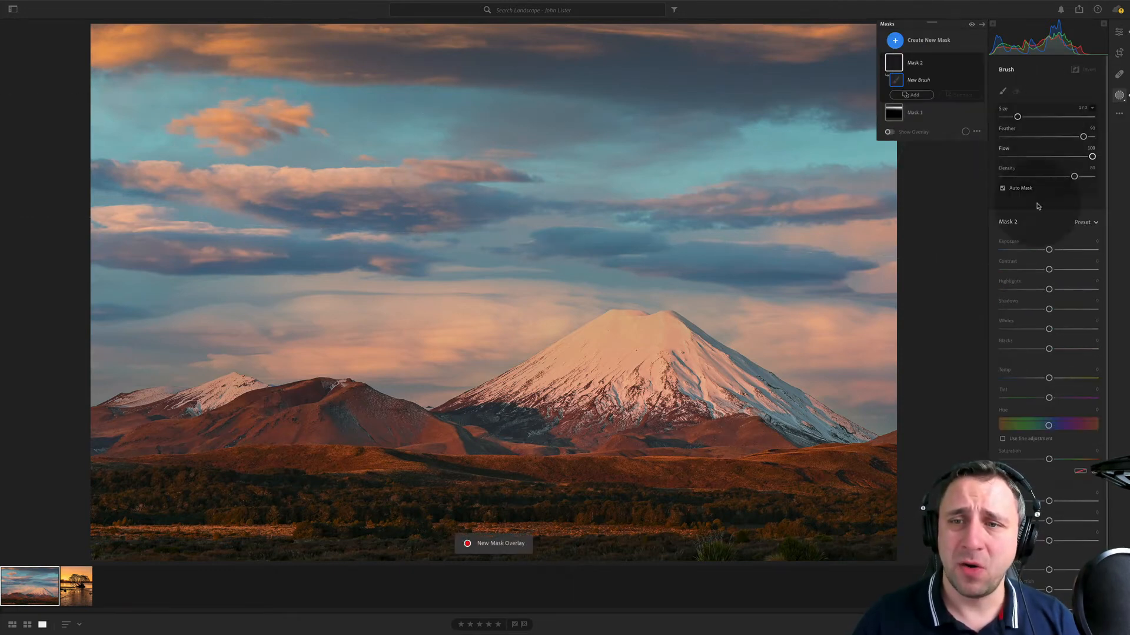
pyautogui.moveTo(1048, 250); pyautogui.dragTo(1044, 249)
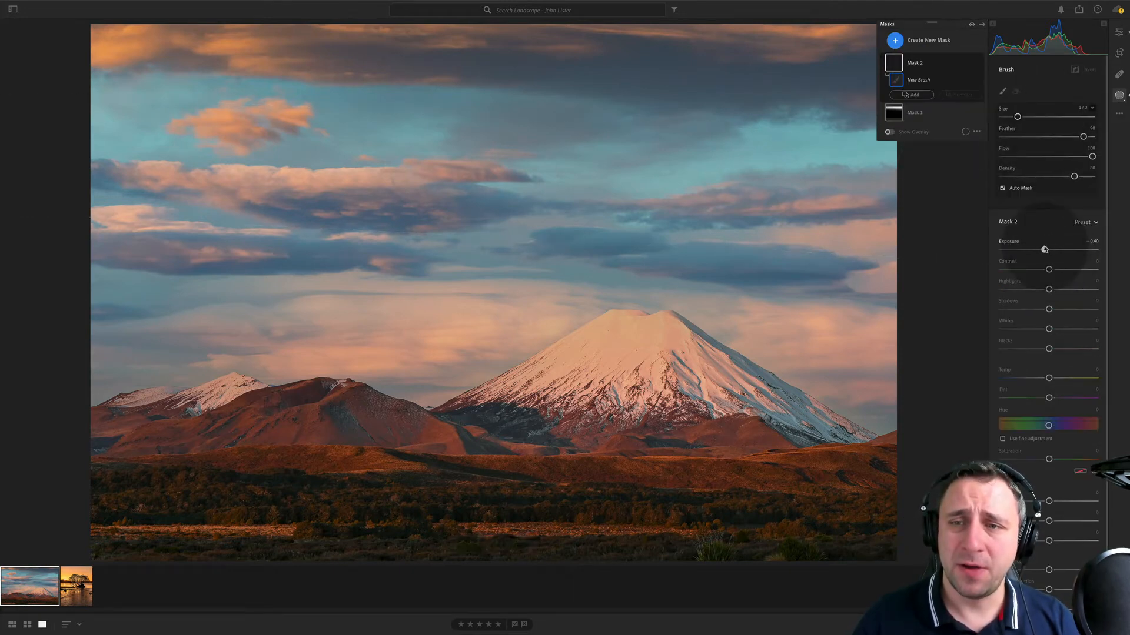
pyautogui.click(678, 446)
pyautogui.moveTo(579, 369)
pyautogui.mouseDown()
pyautogui.moveTo(612, 352)
pyautogui.moveTo(713, 393)
pyautogui.mouseUp()
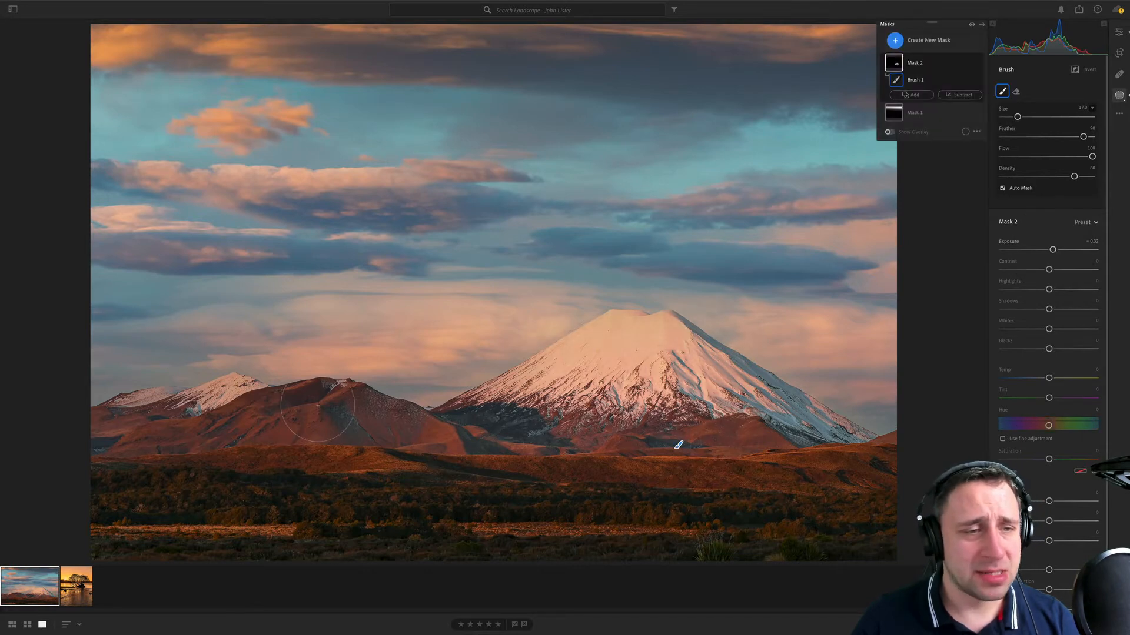
pyautogui.moveTo(230, 393); pyautogui.dragTo(193, 408)
pyautogui.moveTo(446, 424); pyautogui.dragTo(759, 459)
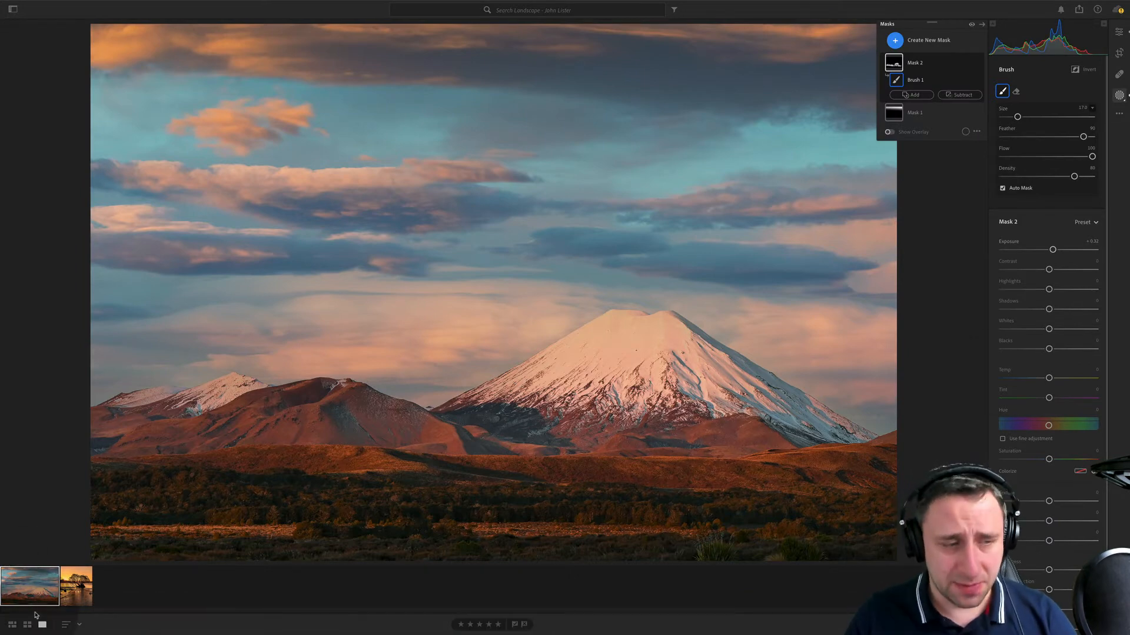
# - Set the tree sunset photo's temperature to +15 and its vignette to -28
pyautogui.click(76, 586)
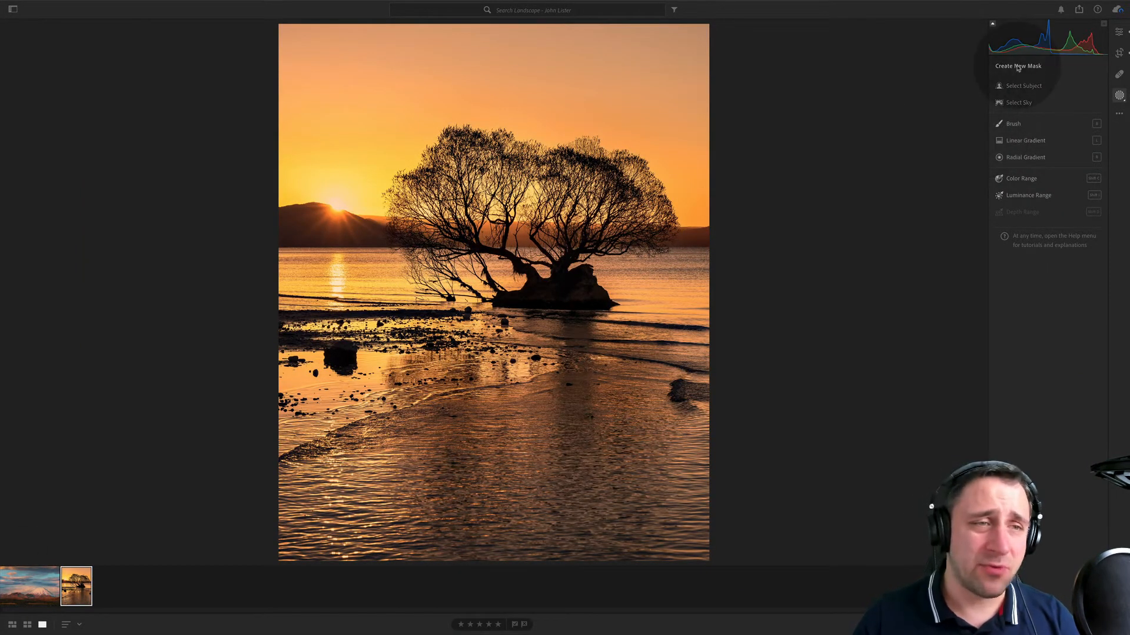
pyautogui.click(1119, 32)
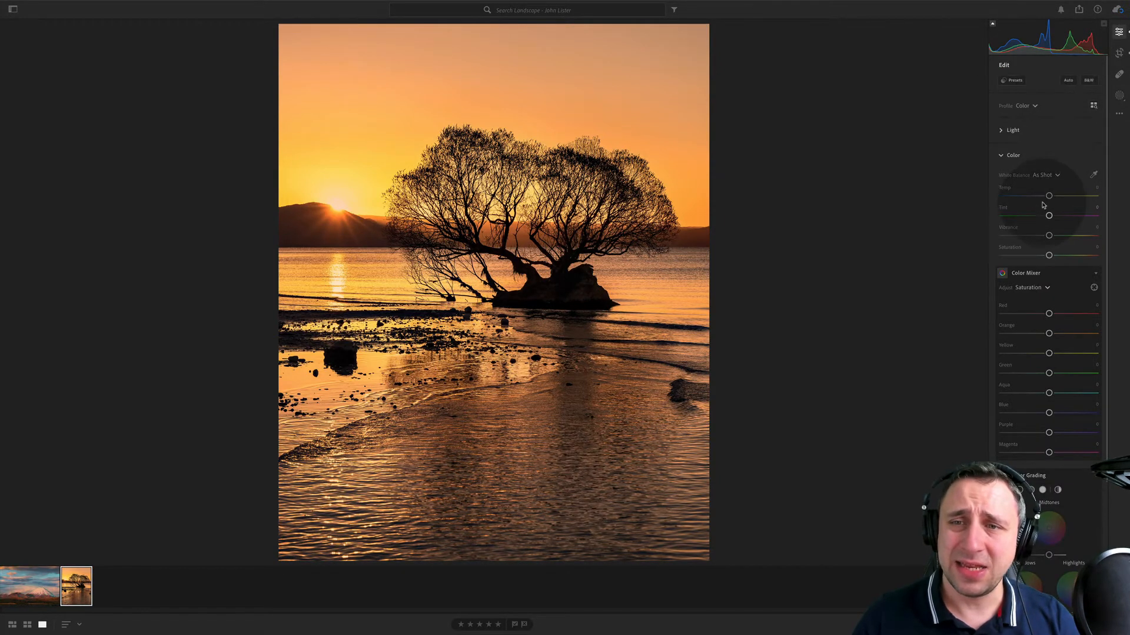
pyautogui.moveTo(1050, 196); pyautogui.dragTo(1056, 195)
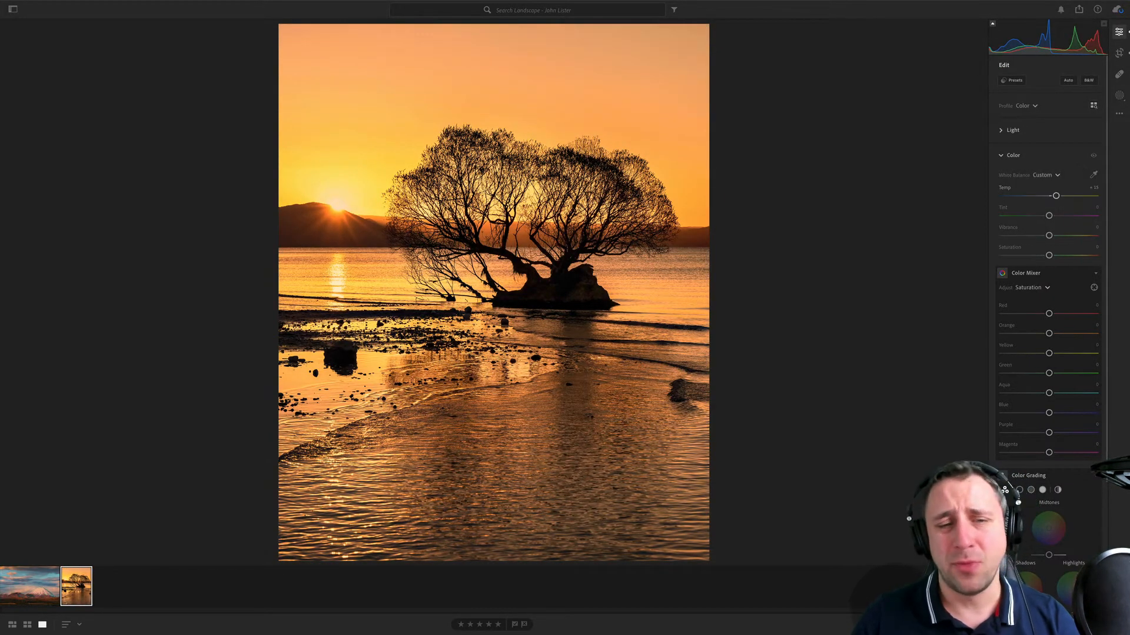
pyautogui.scroll(-3, 1048, 264)
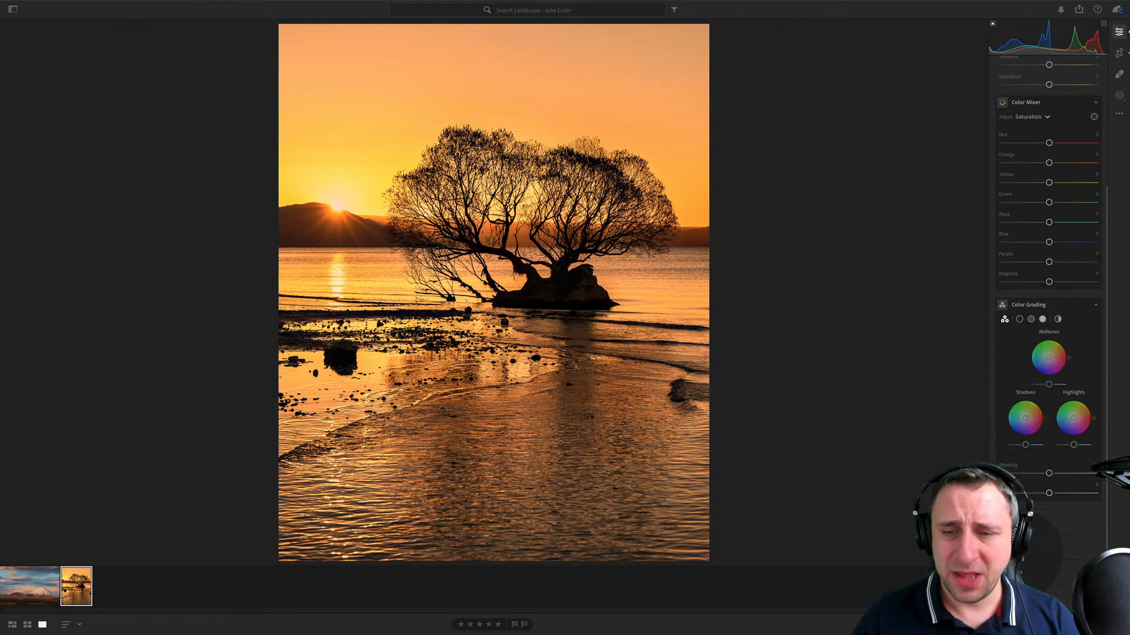
pyautogui.click(1016, 522)
pyautogui.moveTo(1049, 268); pyautogui.dragTo(1036, 271)
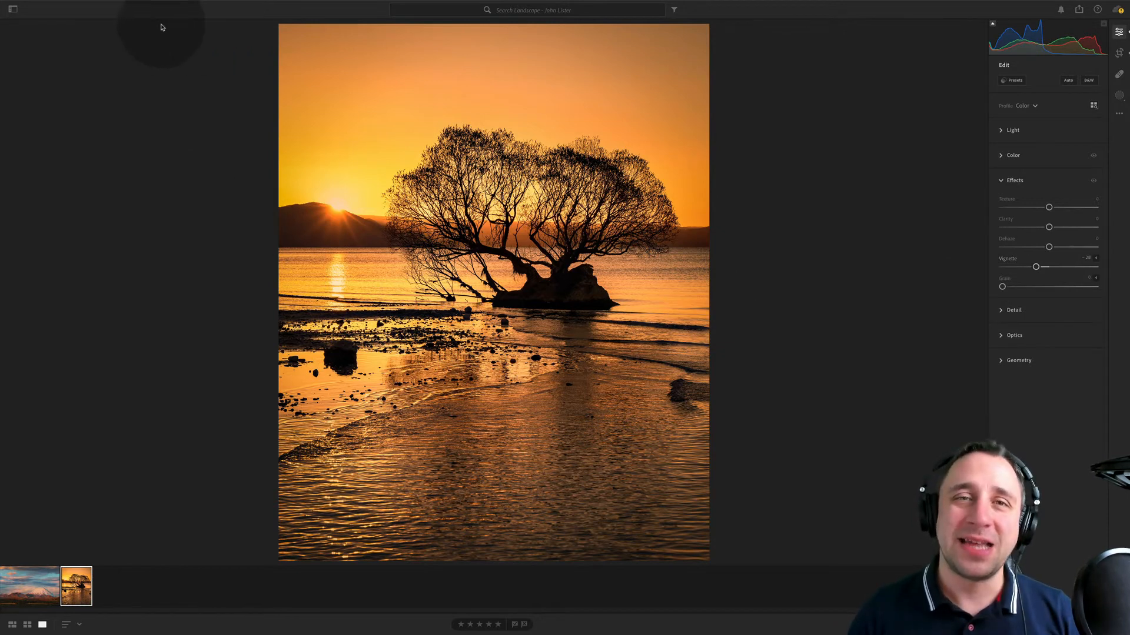
# - Open the landscape album listed directly below the current photographer's and look through its three bordered photos
pyautogui.click(12, 9)
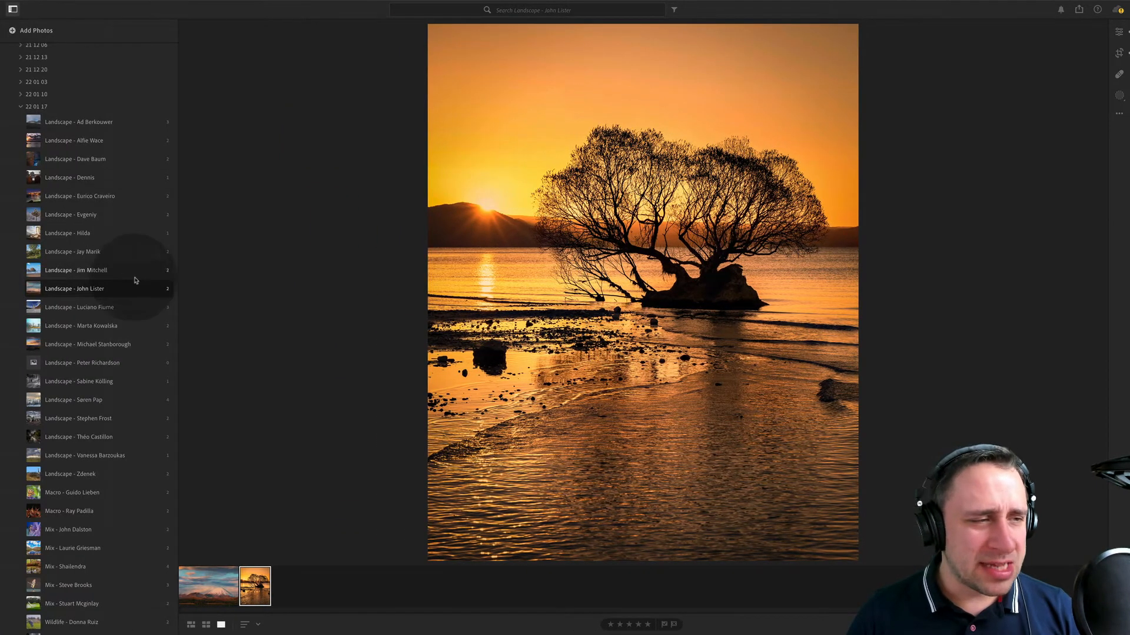
pyautogui.click(139, 309)
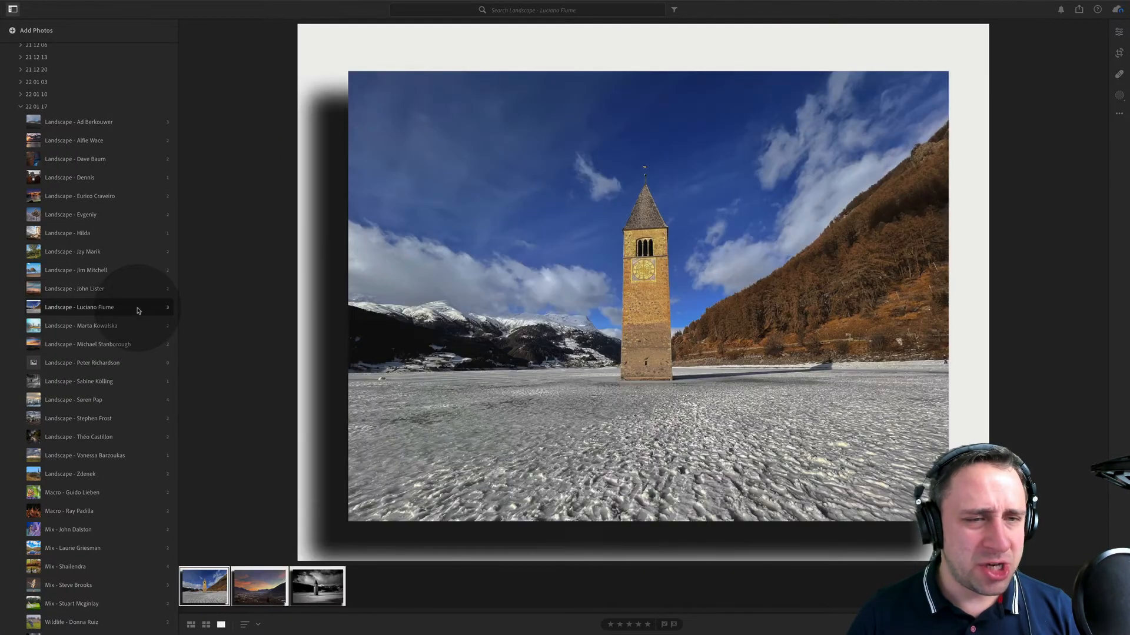
pyautogui.click(281, 600)
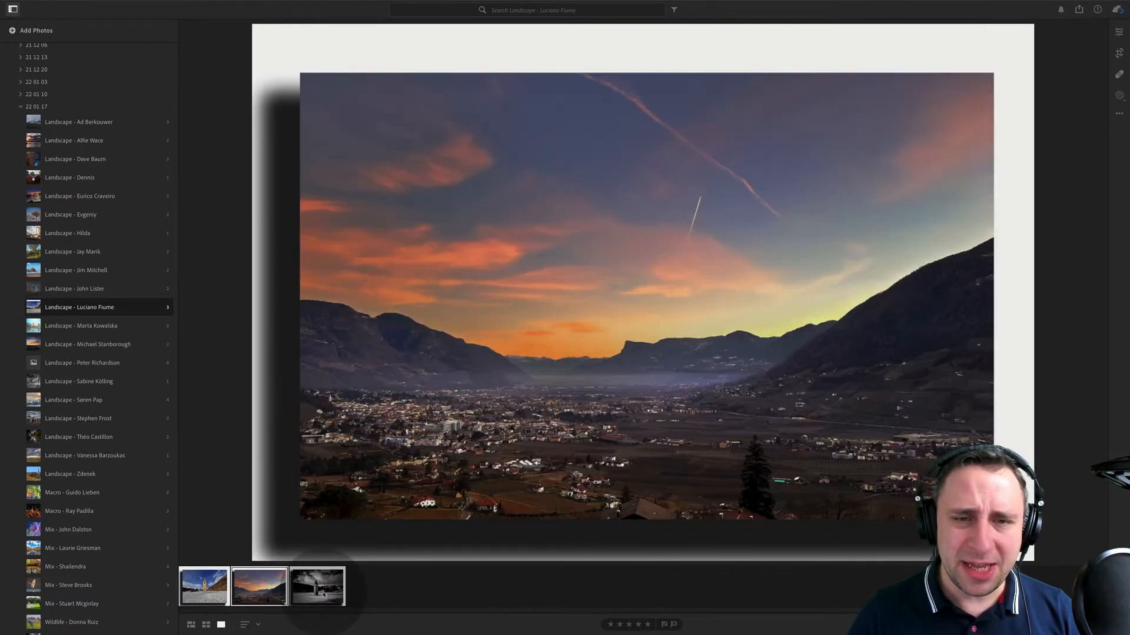
pyautogui.click(323, 594)
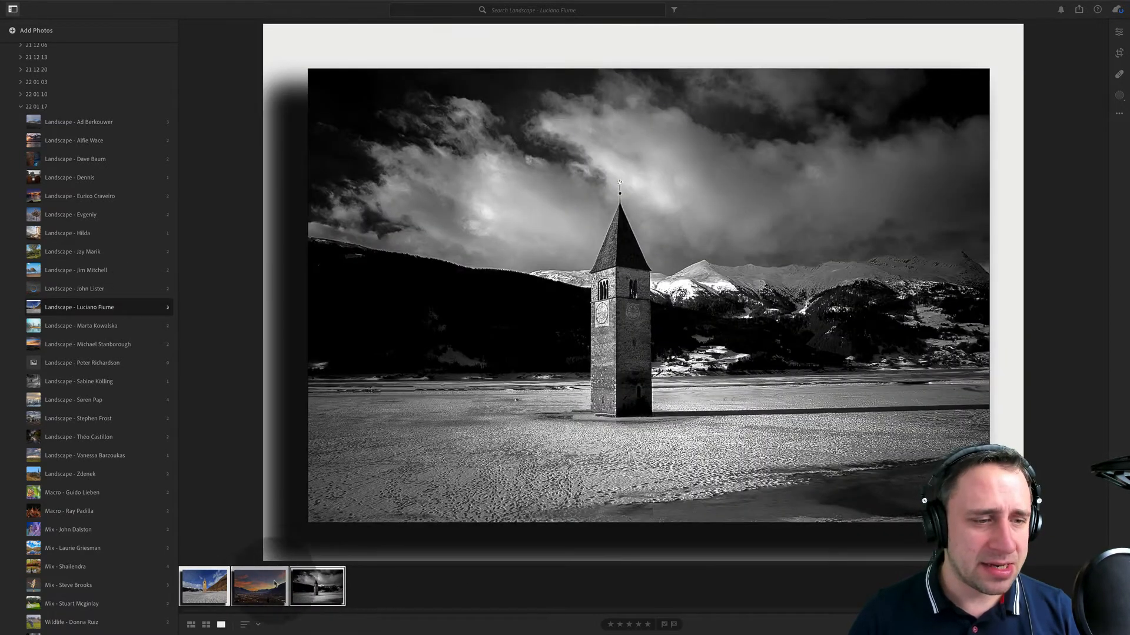
pyautogui.click(203, 588)
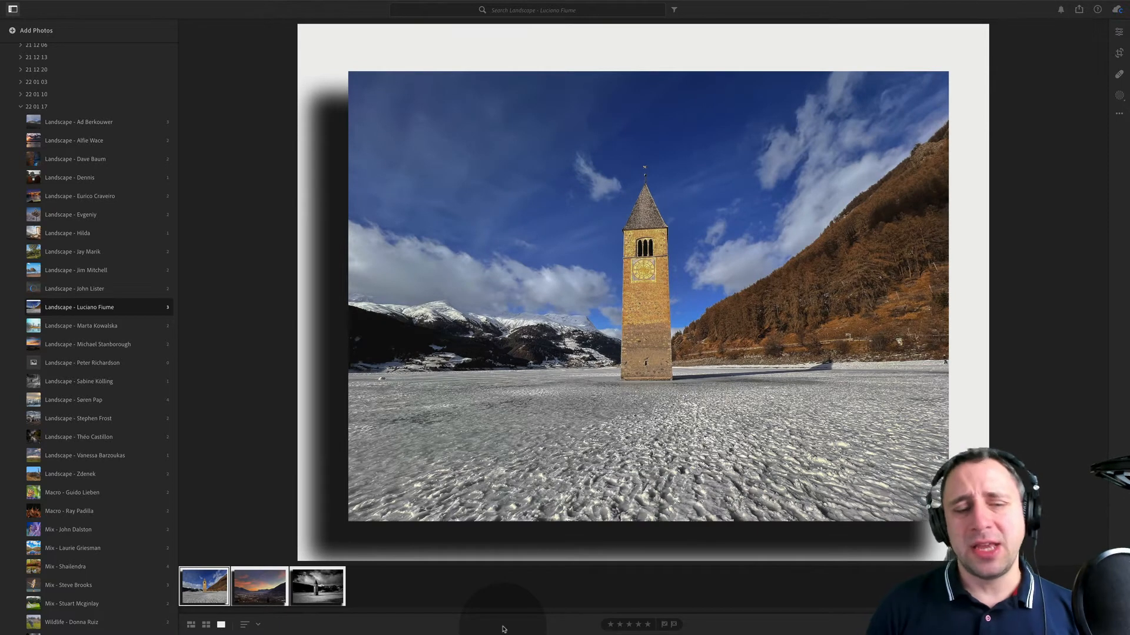
pyautogui.press('Right')
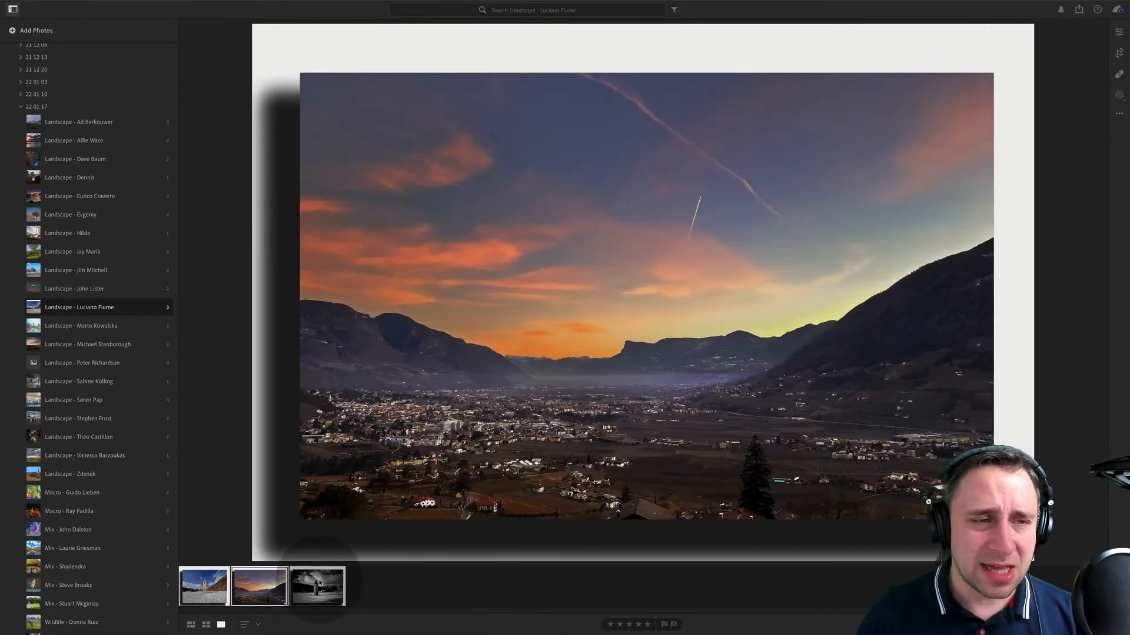
pyautogui.press('Right')
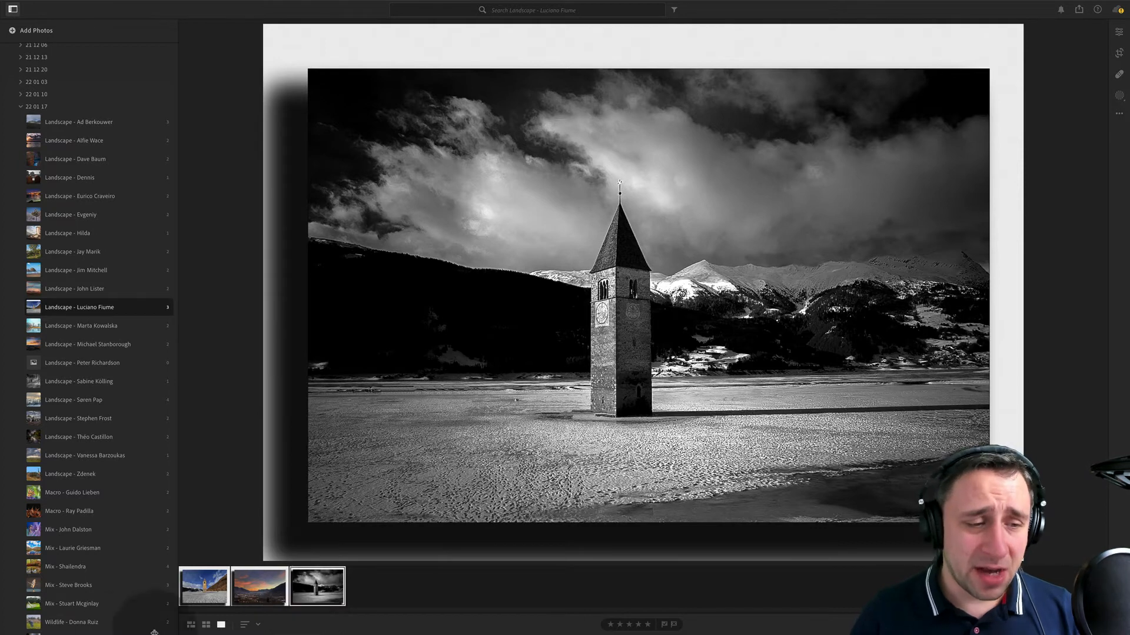
# - Crop the colour tower photo with an unlocked aspect ratio to cut away its white border and black drop shadow
pyautogui.click(204, 586)
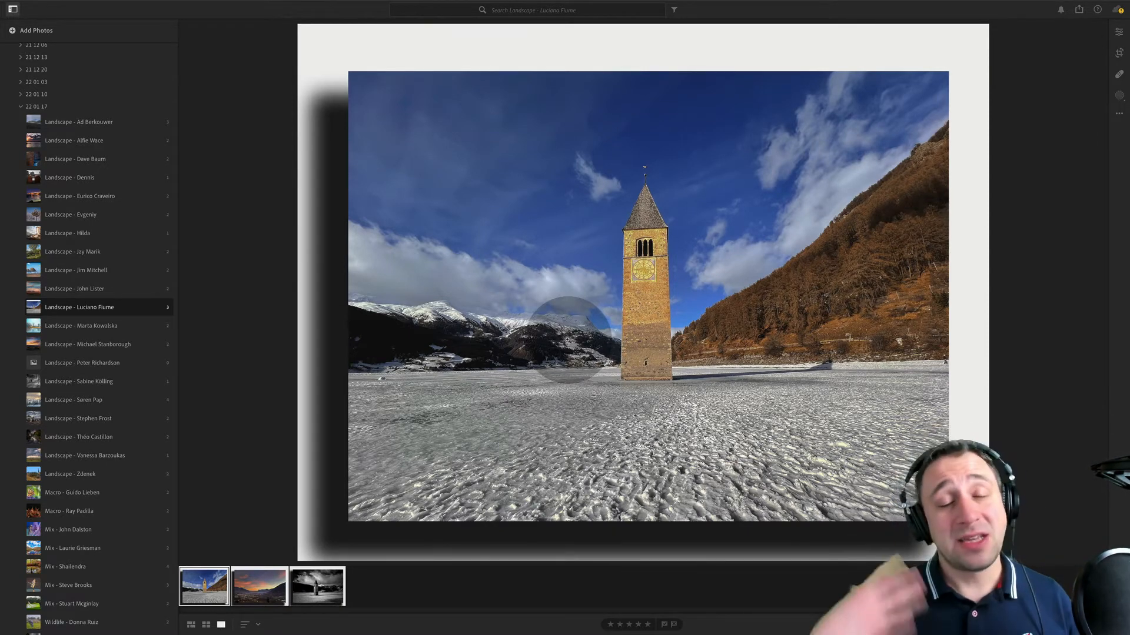
pyautogui.click(1119, 53)
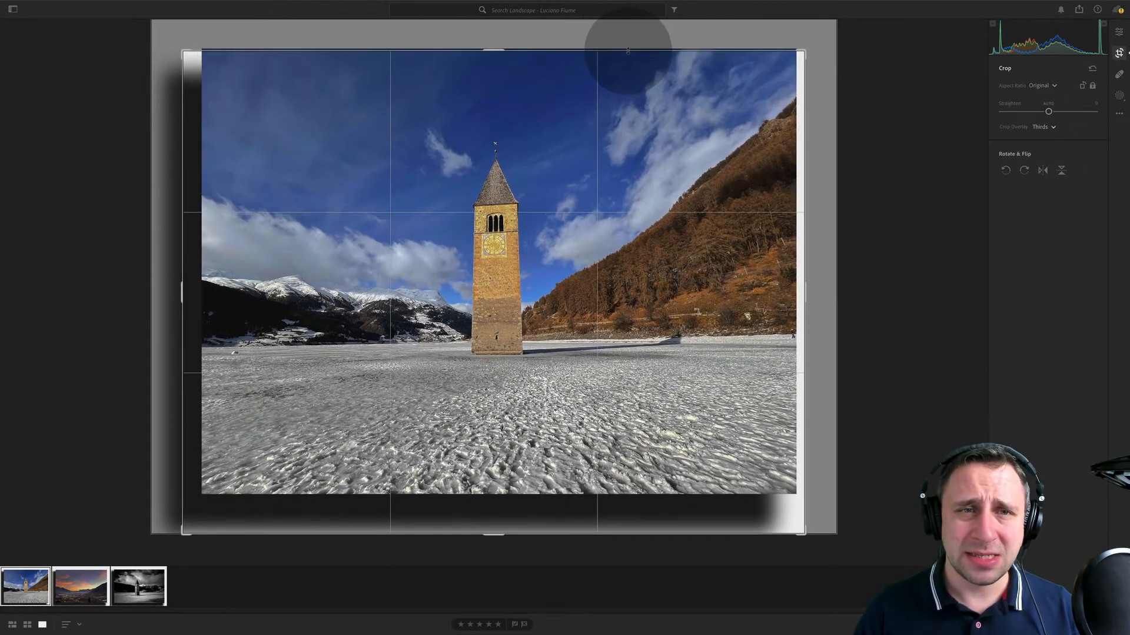
pyautogui.click(1093, 87)
pyautogui.moveTo(182, 285); pyautogui.dragTo(194, 289)
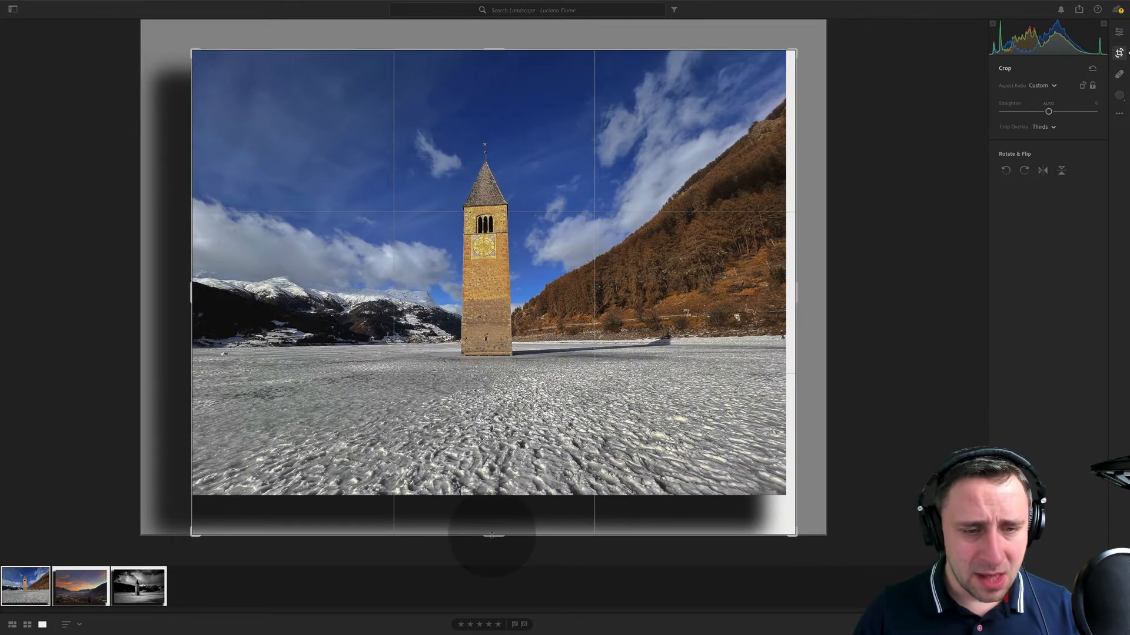
pyautogui.moveTo(492, 535); pyautogui.dragTo(491, 514)
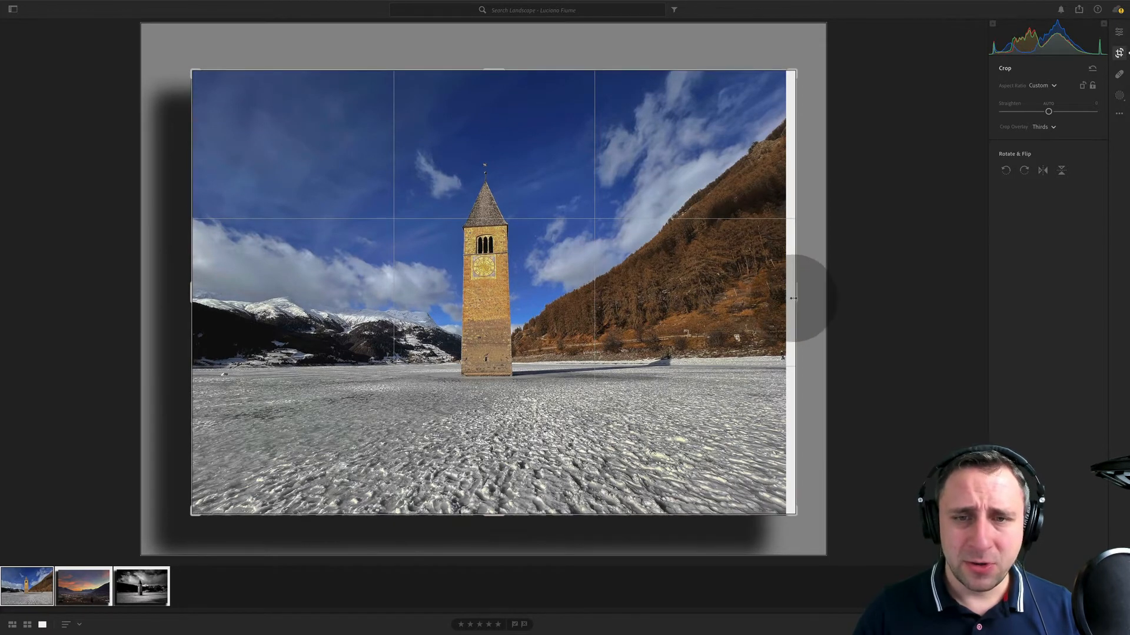
pyautogui.moveTo(793, 299); pyautogui.dragTo(787, 297)
pyautogui.press('Return')
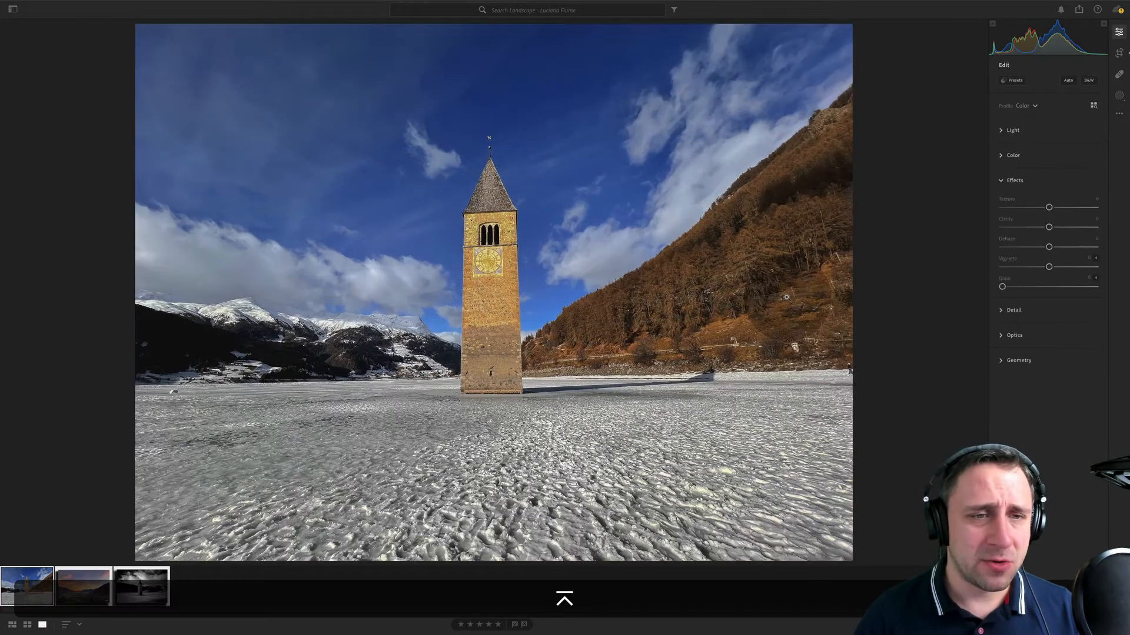
# - Crop the valley sunset photo on all four sides to remove its white frame and drop shadow
pyautogui.click(88, 599)
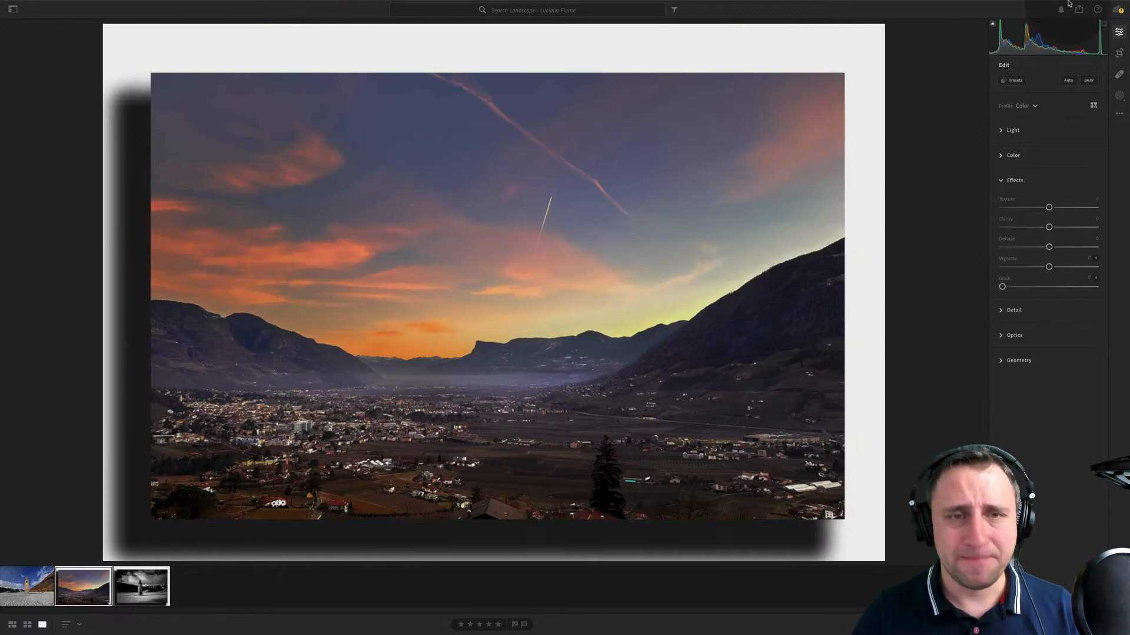
pyautogui.click(1119, 53)
pyautogui.moveTo(106, 238); pyautogui.dragTo(131, 236)
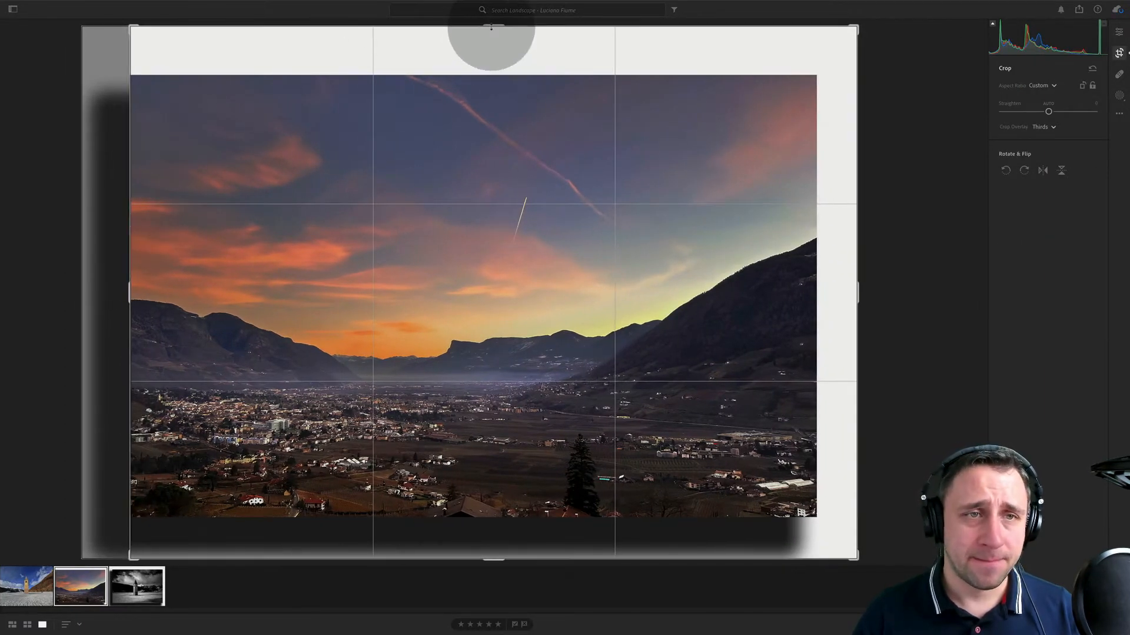
pyautogui.moveTo(491, 26); pyautogui.dragTo(492, 75)
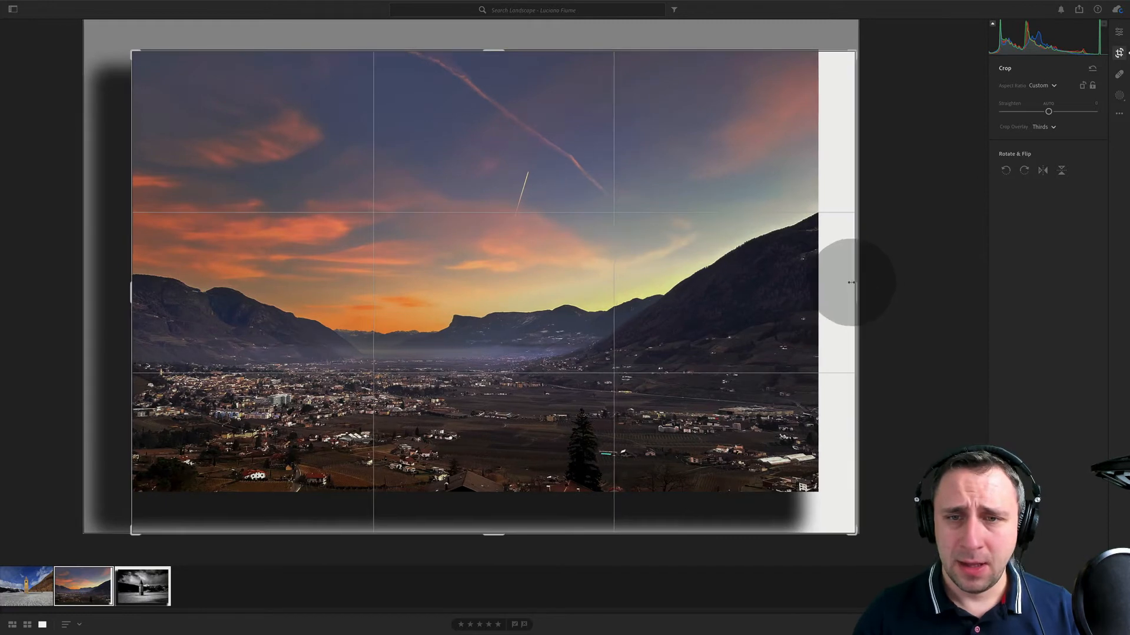
pyautogui.moveTo(851, 282); pyautogui.dragTo(817, 282)
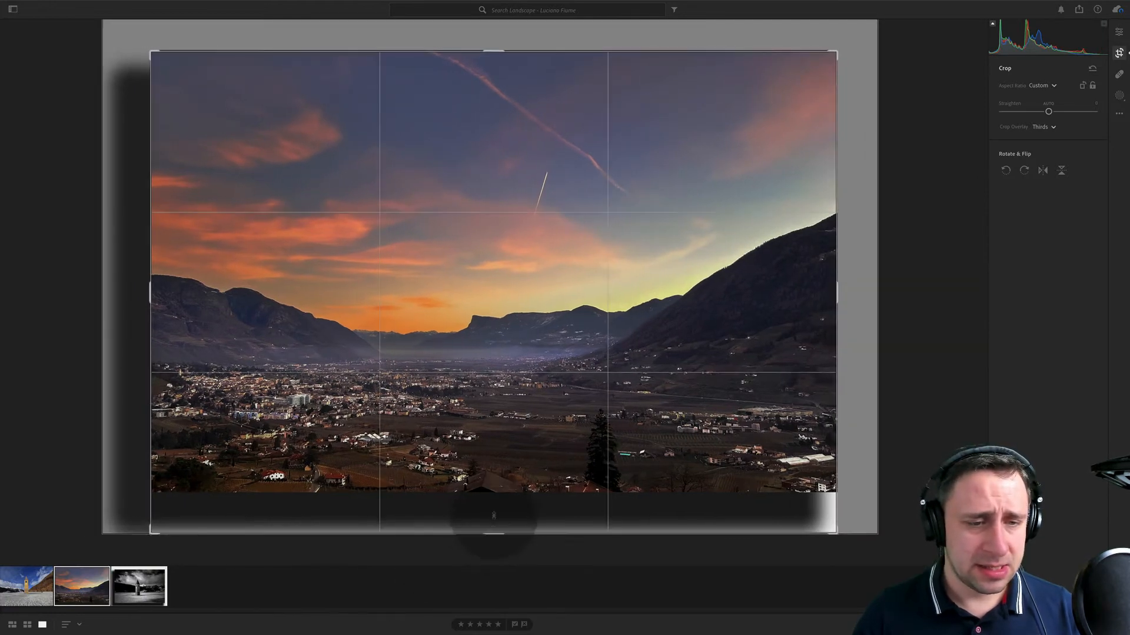
pyautogui.moveTo(494, 516); pyautogui.dragTo(494, 493)
pyautogui.press('Return')
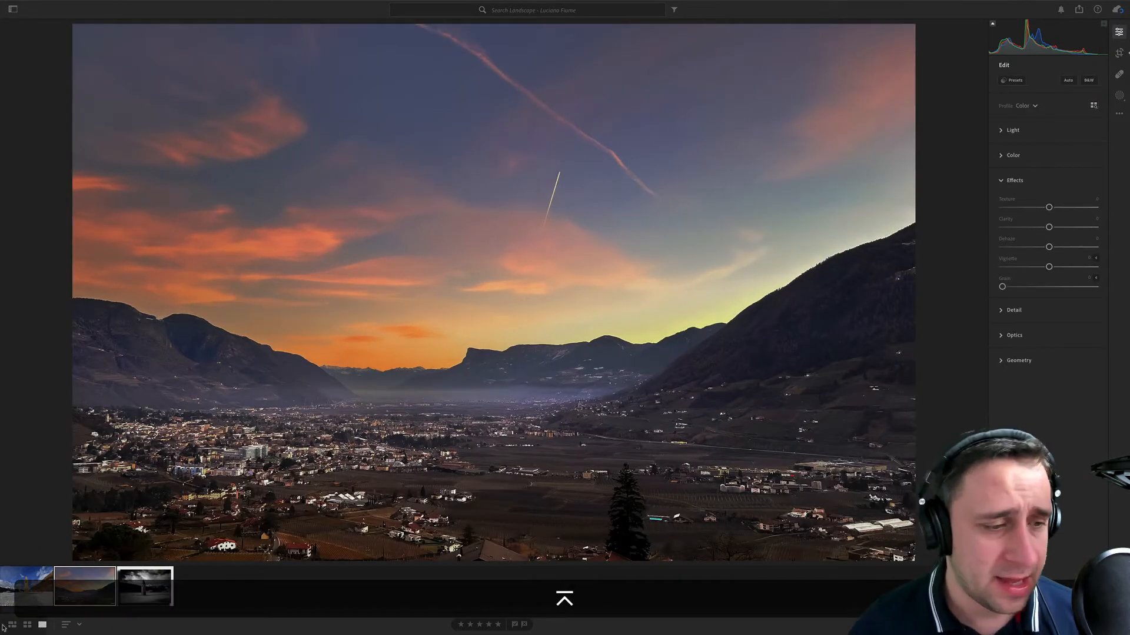
# - Crop the black-and-white tower photo to its image edges, removing the white frame and drop shadow
pyautogui.click(153, 593)
pyautogui.click(1118, 53)
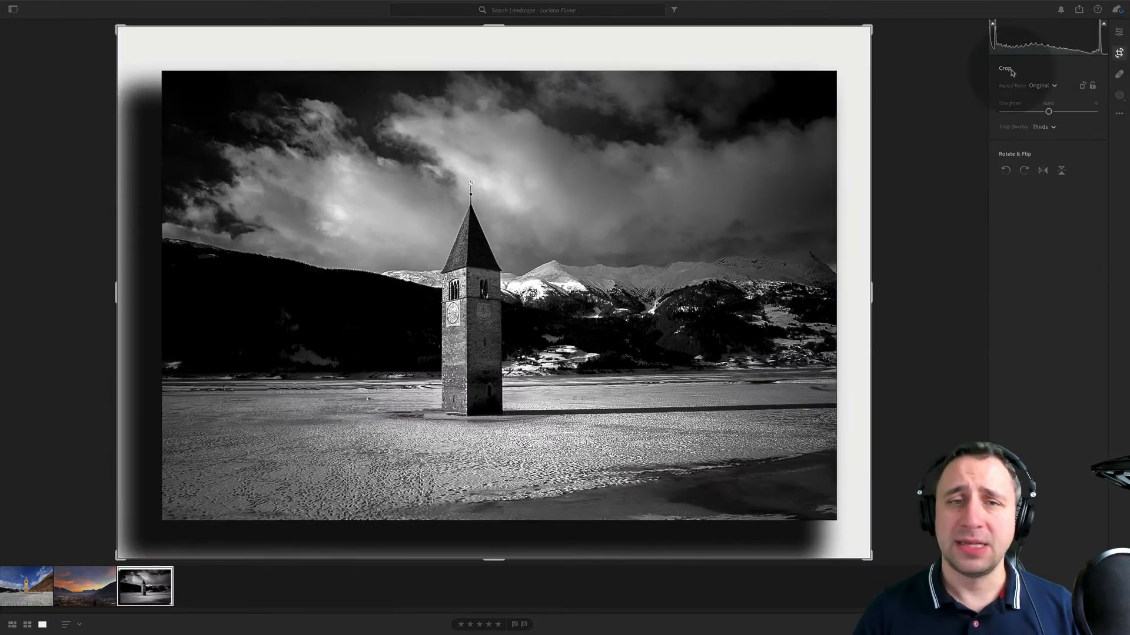
pyautogui.moveTo(668, 25); pyautogui.dragTo(669, 71)
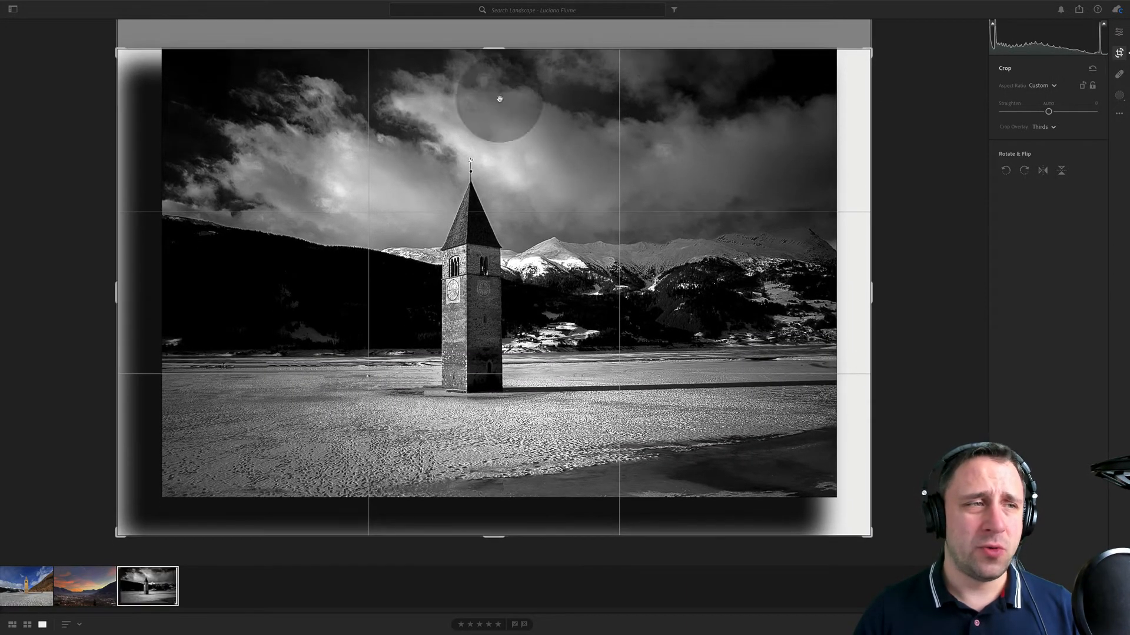
pyautogui.moveTo(117, 289); pyautogui.dragTo(162, 288)
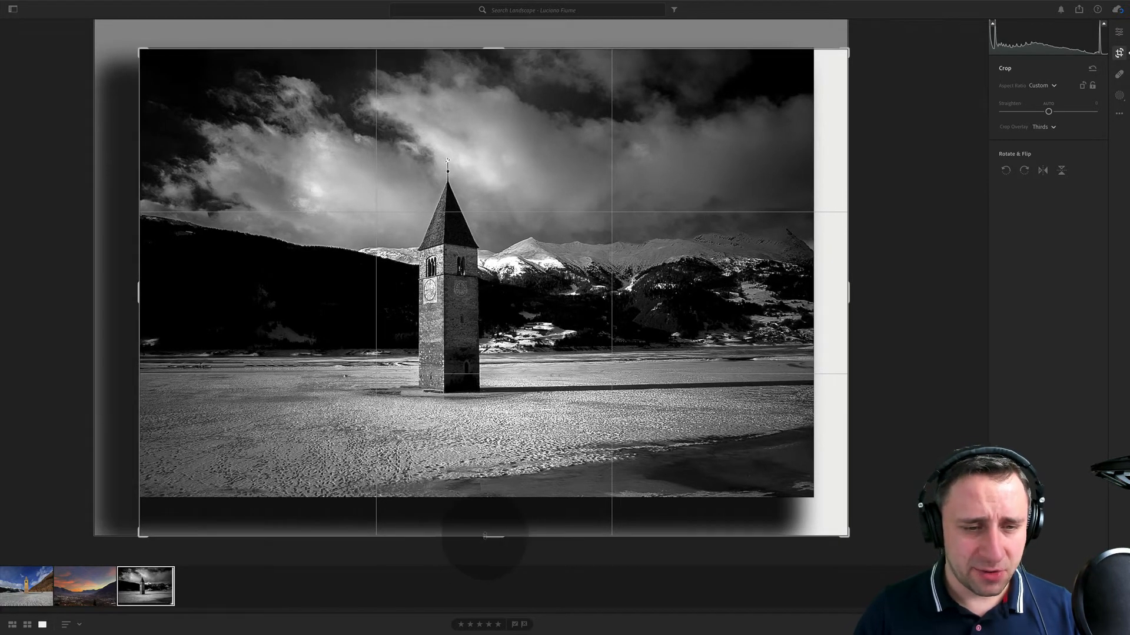
pyautogui.moveTo(484, 535); pyautogui.dragTo(484, 498)
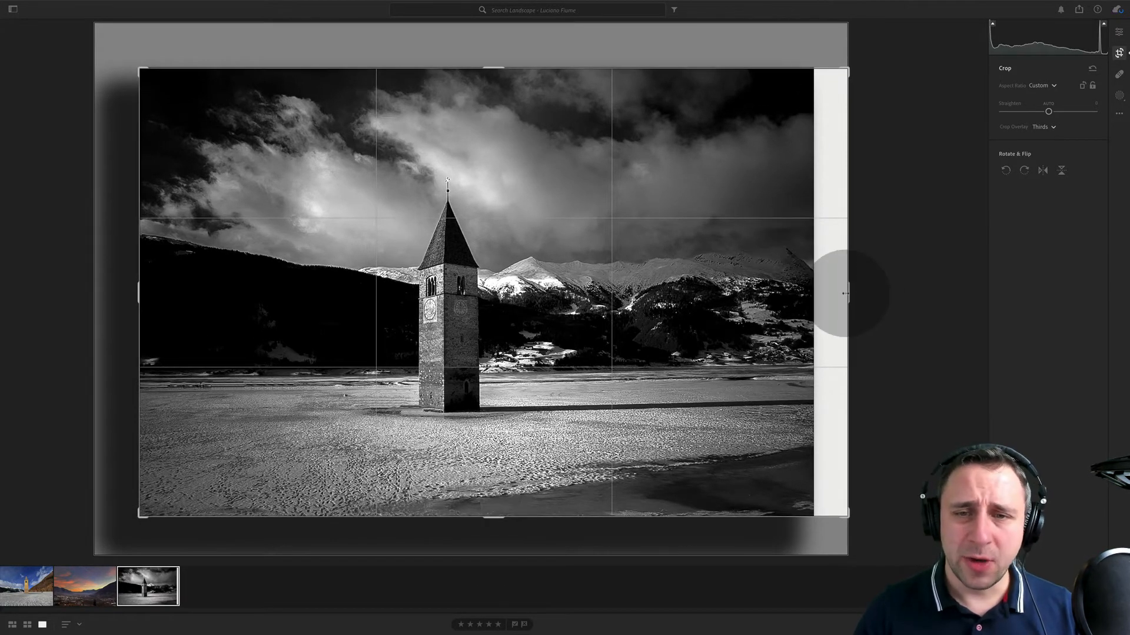
pyautogui.moveTo(845, 293); pyautogui.dragTo(814, 293)
pyautogui.press('e')
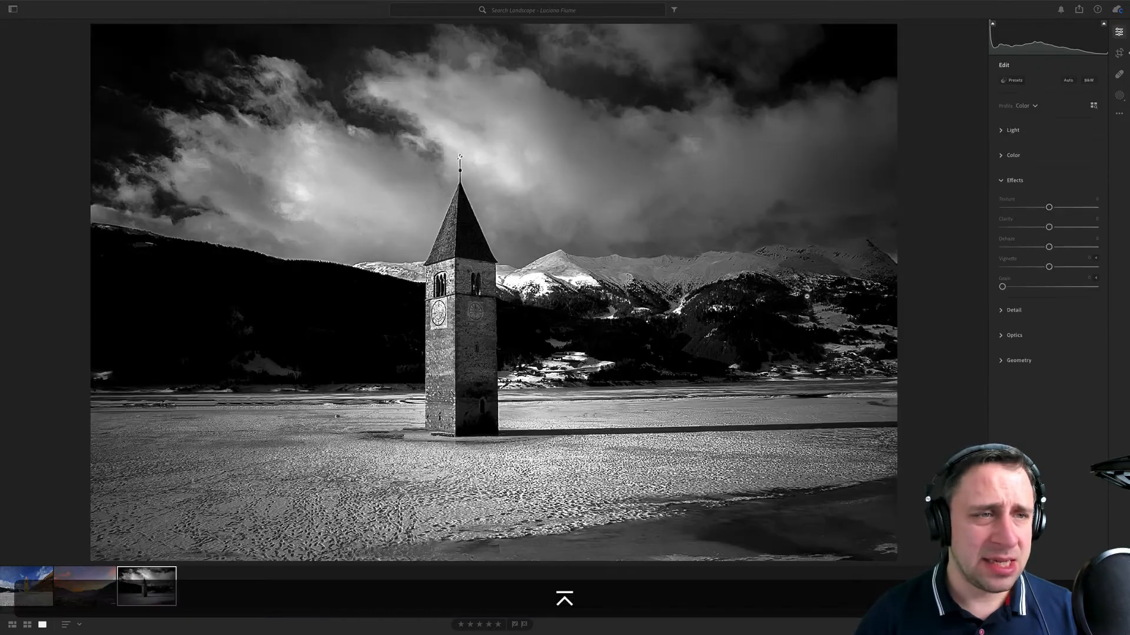
# - Compare the three cropped photos and remove the black-and-white tower photo from the album
pyautogui.click(49, 579)
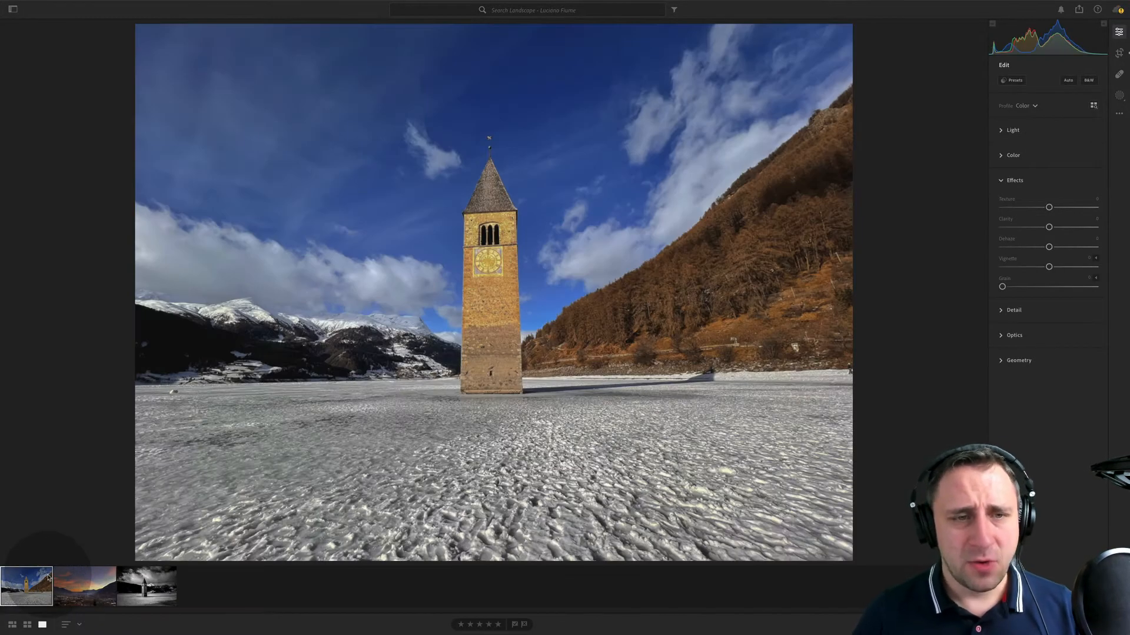
pyautogui.click(68, 586)
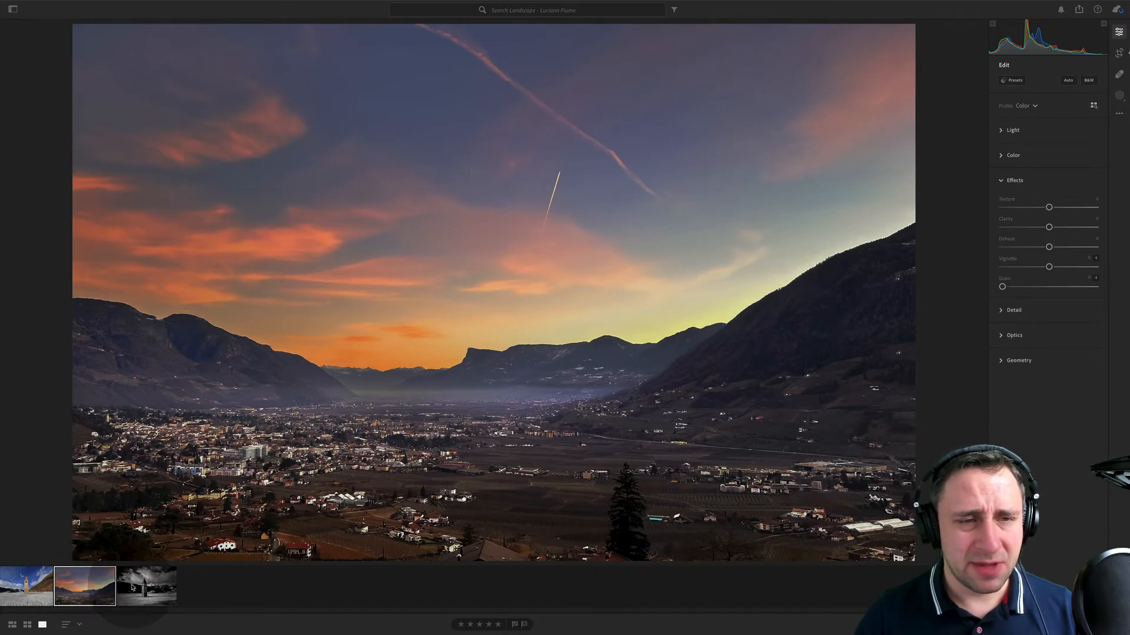
pyautogui.click(133, 587)
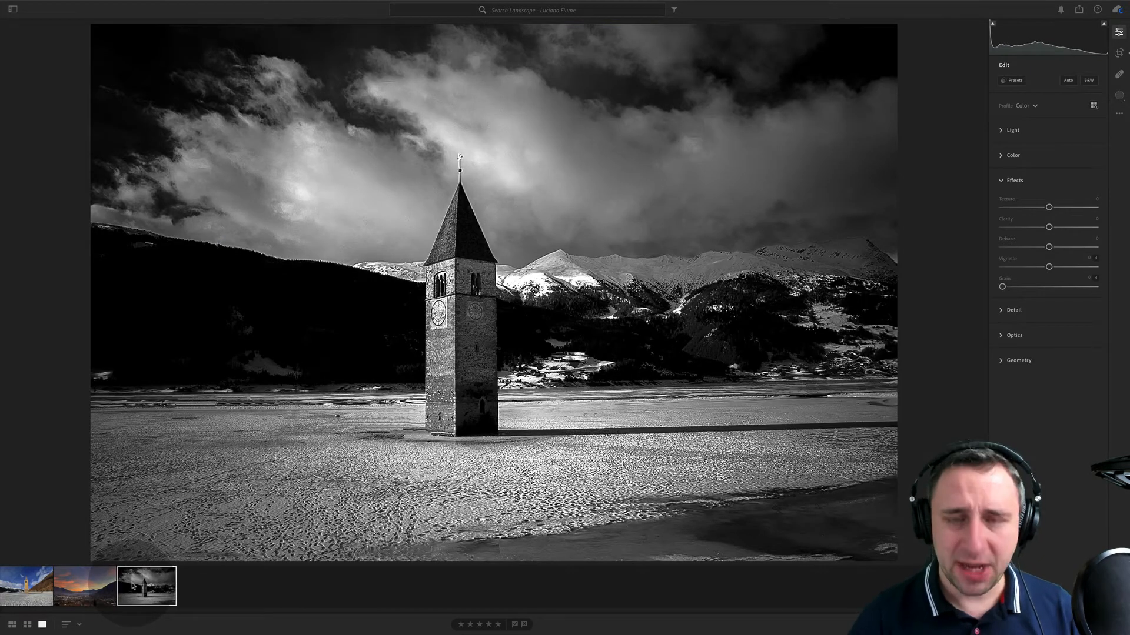
pyautogui.press('Delete')
pyautogui.press('Return')
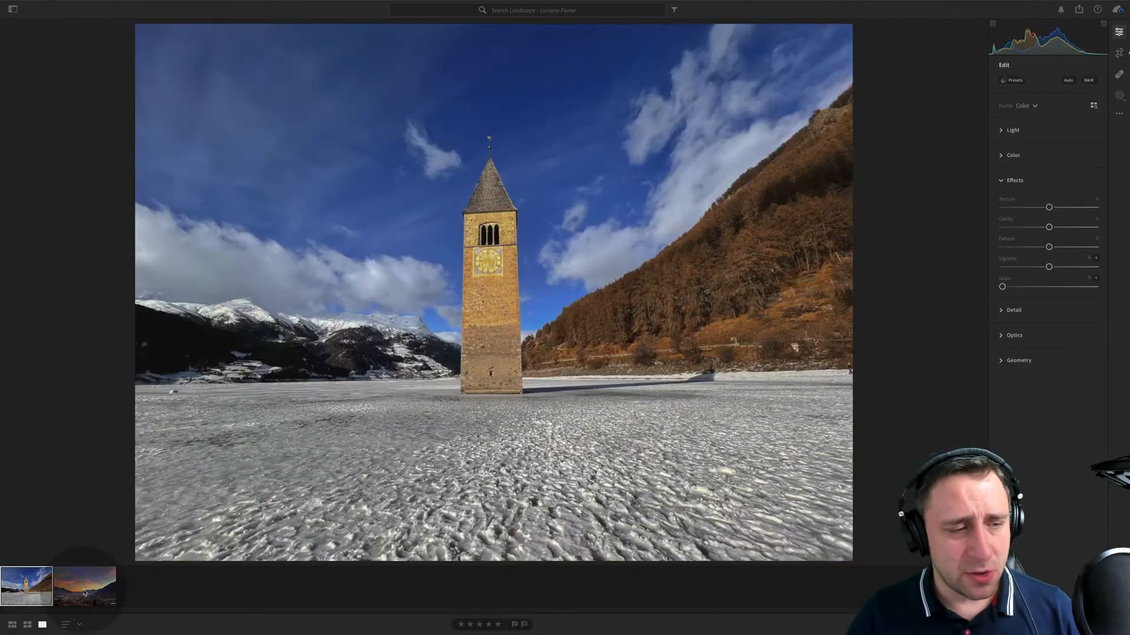
# - Show the photo info and check the metadata of the colour tower and valley sunset photos
pyautogui.press('i')
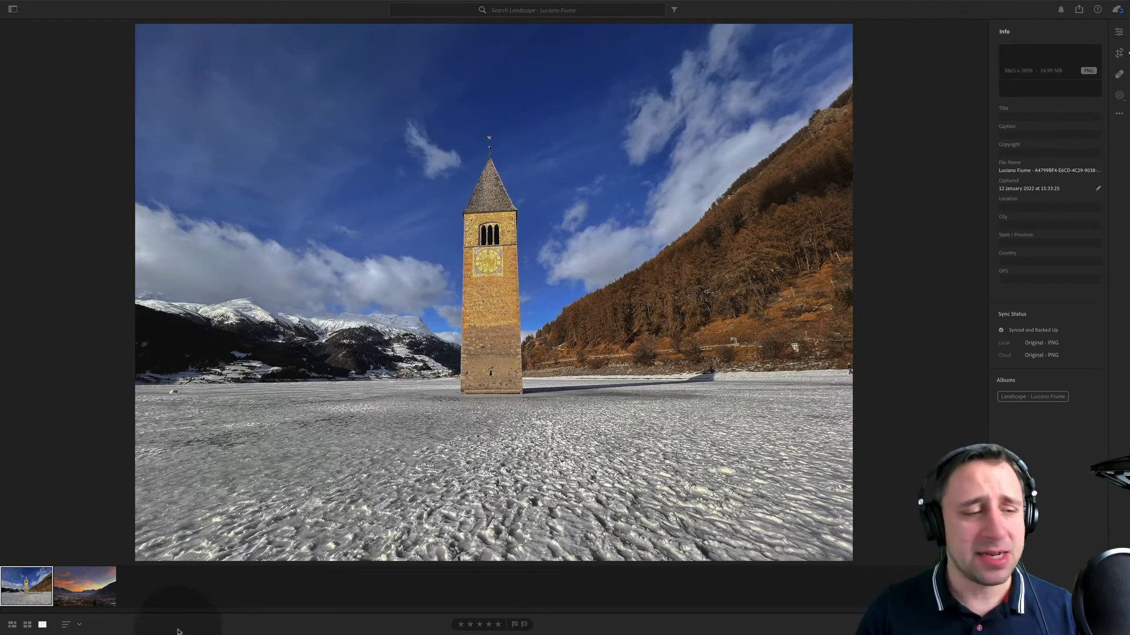
pyautogui.click(85, 585)
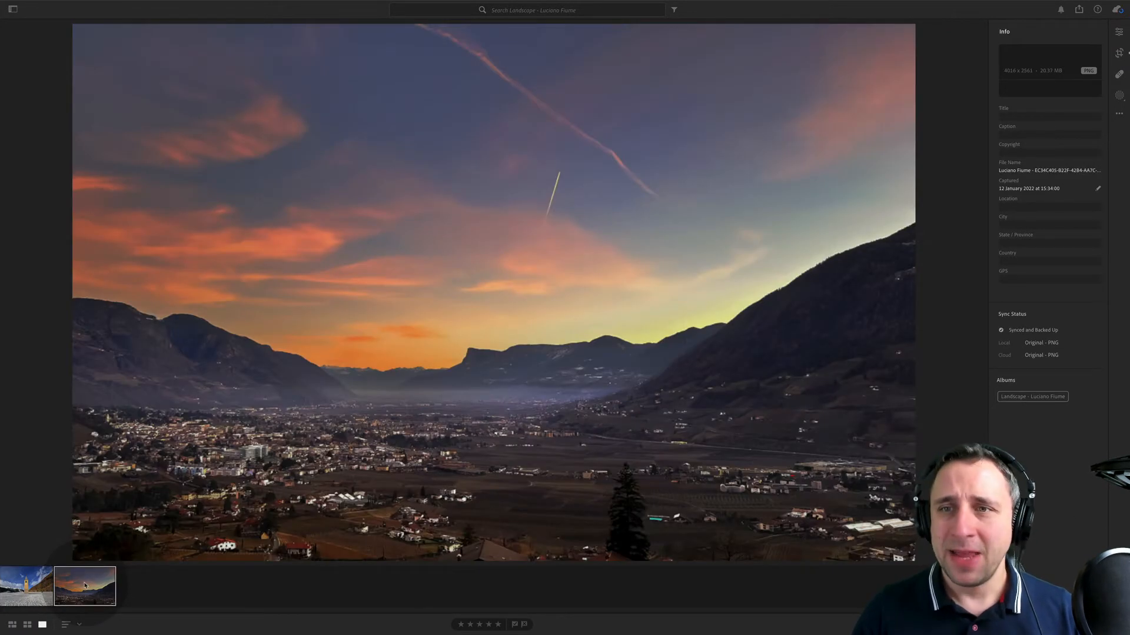
pyautogui.click(30, 596)
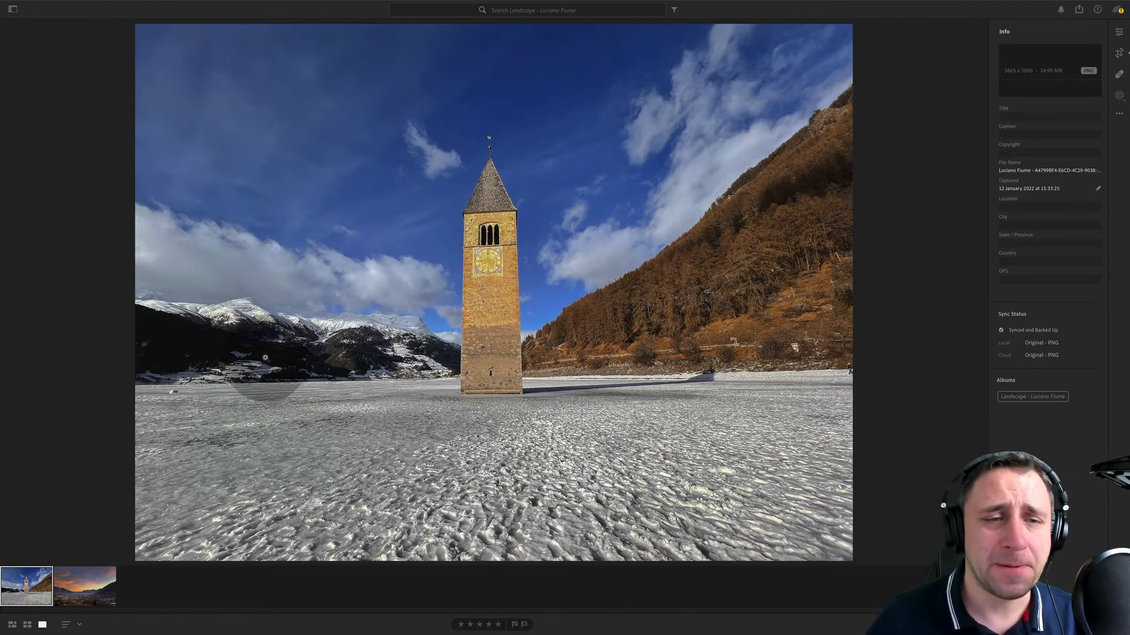
# - Examine the tower photo's sky, mountains, icy foreground and brickwork at close zoom, and return to the valley sunset photo
pyautogui.click(679, 346)
pyautogui.moveTo(346, 213); pyautogui.dragTo(521, 439)
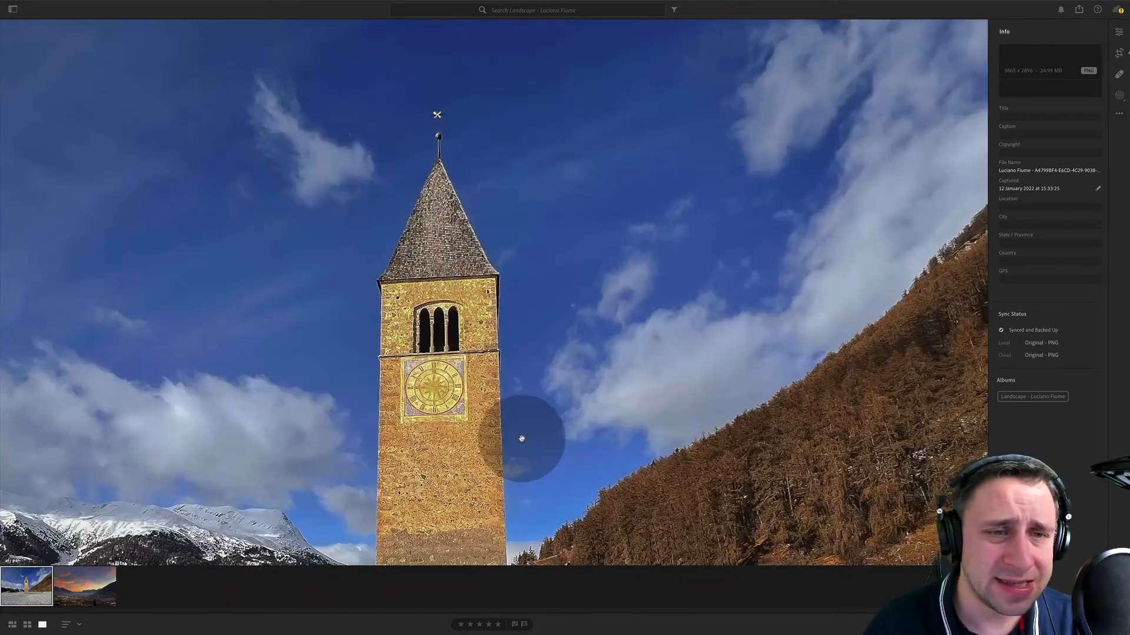
pyautogui.moveTo(601, 134); pyautogui.dragTo(696, 449)
pyautogui.moveTo(346, 446); pyautogui.dragTo(814, 56)
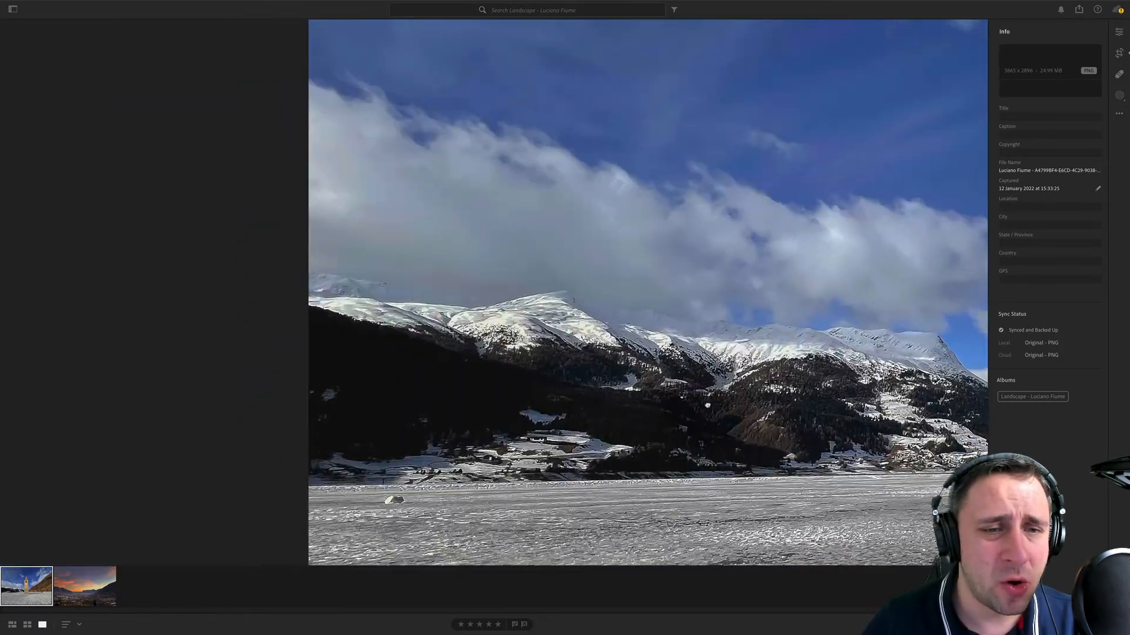
pyautogui.moveTo(707, 405); pyautogui.dragTo(621, 191)
pyautogui.moveTo(982, 431); pyautogui.dragTo(539, 355)
pyautogui.moveTo(819, 330); pyautogui.dragTo(723, 350)
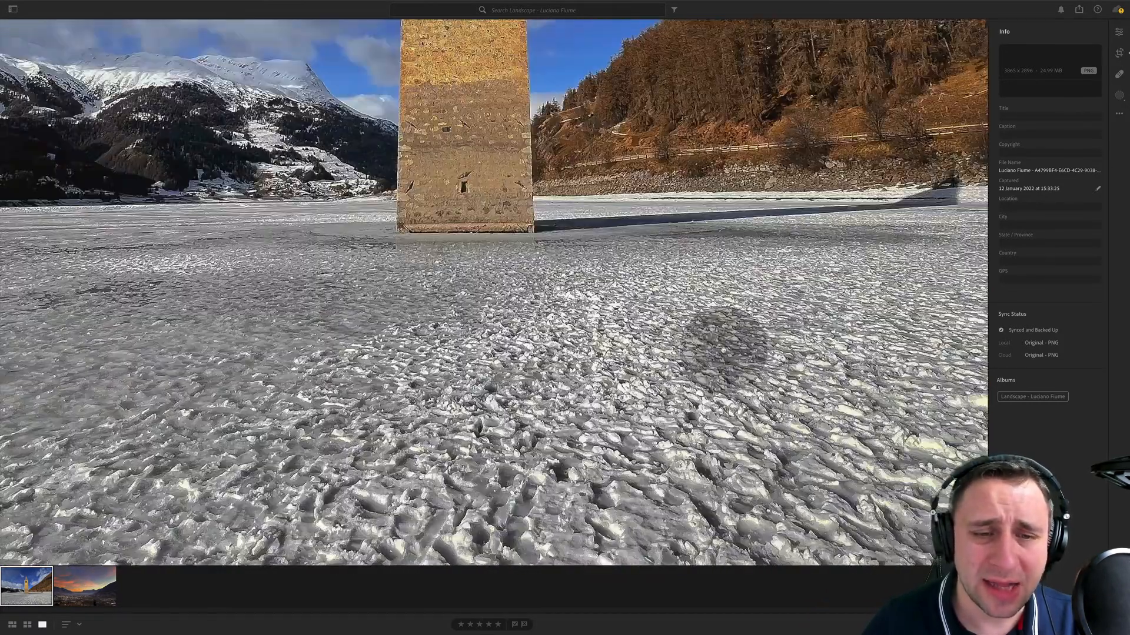
pyautogui.click(823, 270)
pyautogui.click(503, 289)
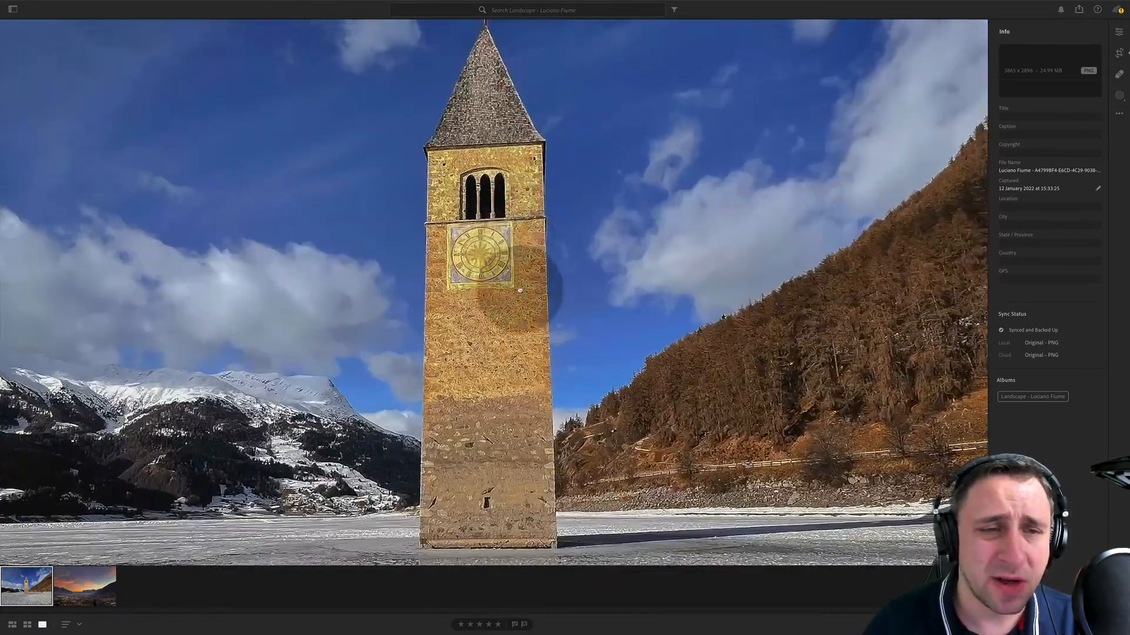
pyautogui.moveTo(520, 290); pyautogui.dragTo(506, 345)
pyautogui.moveTo(520, 484); pyautogui.dragTo(503, 198)
pyautogui.click(685, 329)
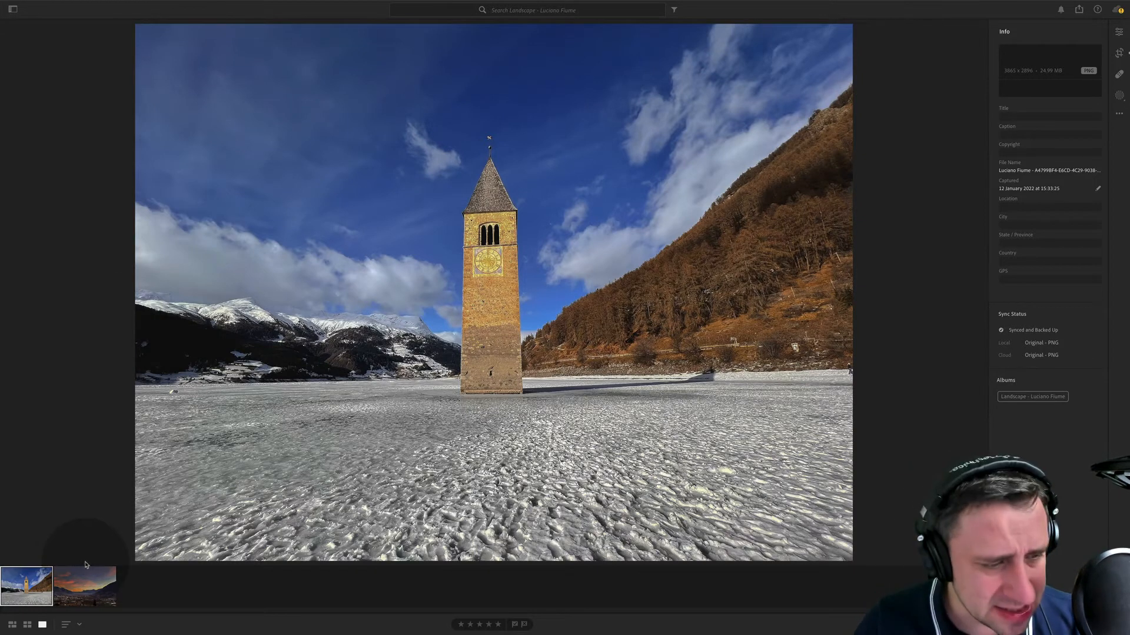
pyautogui.click(82, 585)
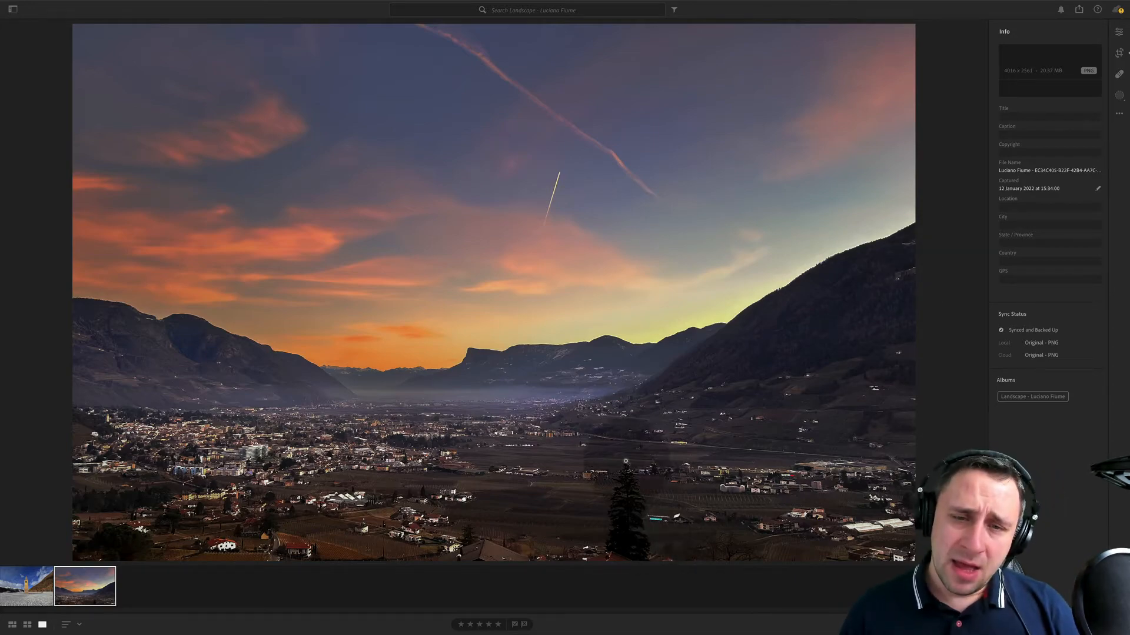
# - Examine the valley sunset photo's foreground tree, hillside houses, town and mountains at close zoom, and return to the full view
pyautogui.click(665, 412)
pyautogui.moveTo(665, 312); pyautogui.dragTo(580, 121)
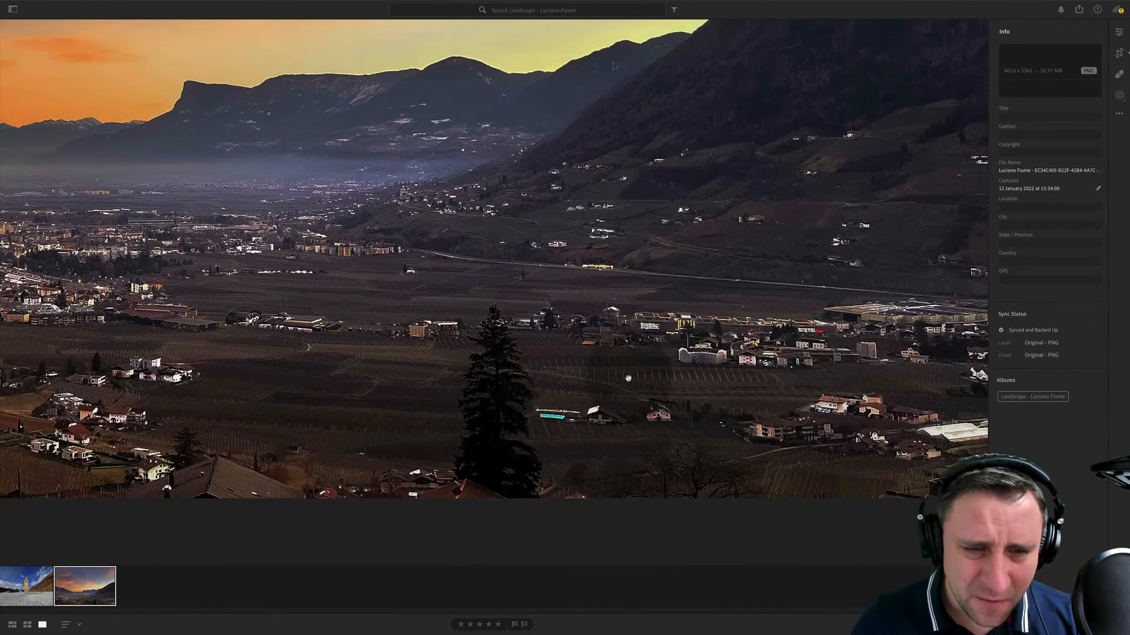
pyautogui.moveTo(621, 393); pyautogui.dragTo(674, 331)
pyautogui.moveTo(348, 327); pyautogui.dragTo(694, 356)
pyautogui.moveTo(447, 317); pyautogui.dragTo(532, 315)
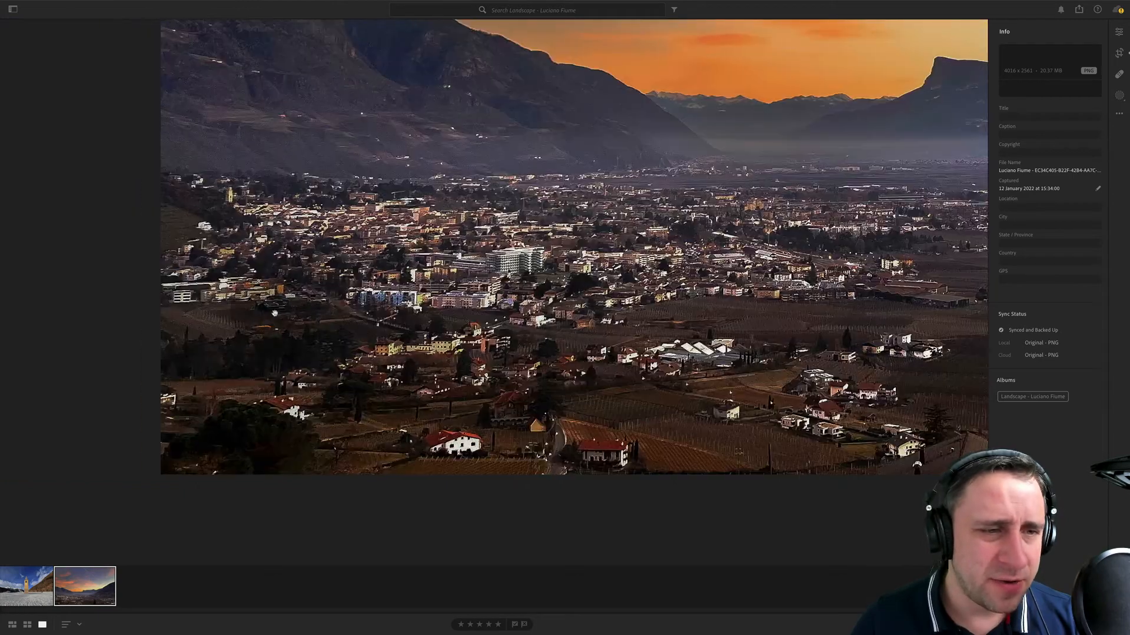
pyautogui.moveTo(275, 312); pyautogui.dragTo(45, 388)
pyautogui.moveTo(965, 230); pyautogui.dragTo(526, 266)
pyautogui.click(526, 266)
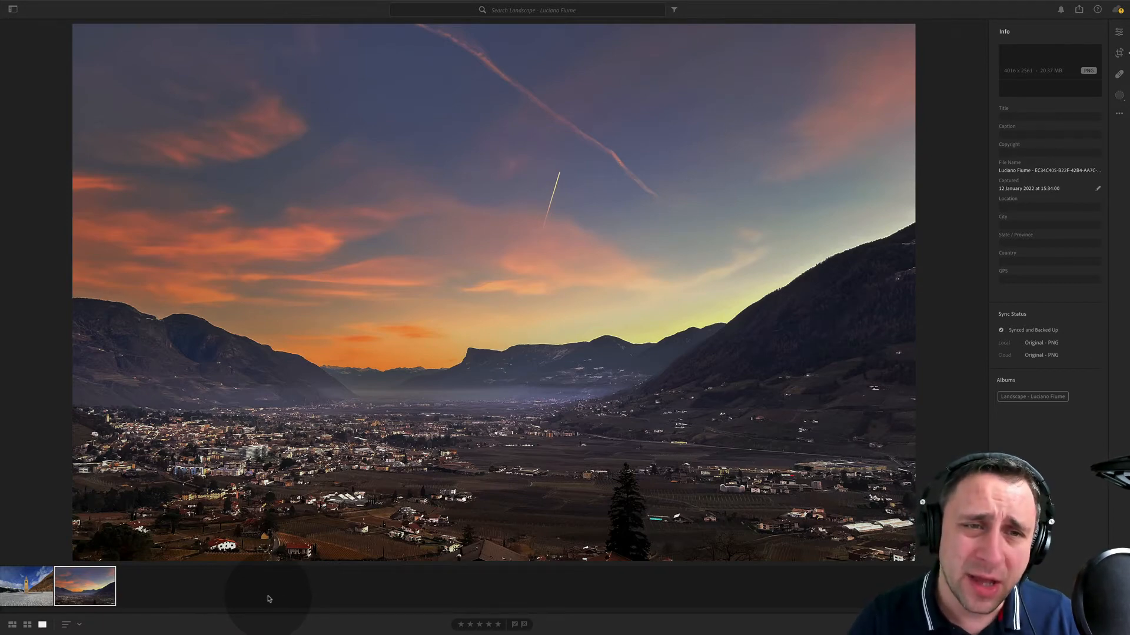
pyautogui.click(835, 364)
pyautogui.click(613, 352)
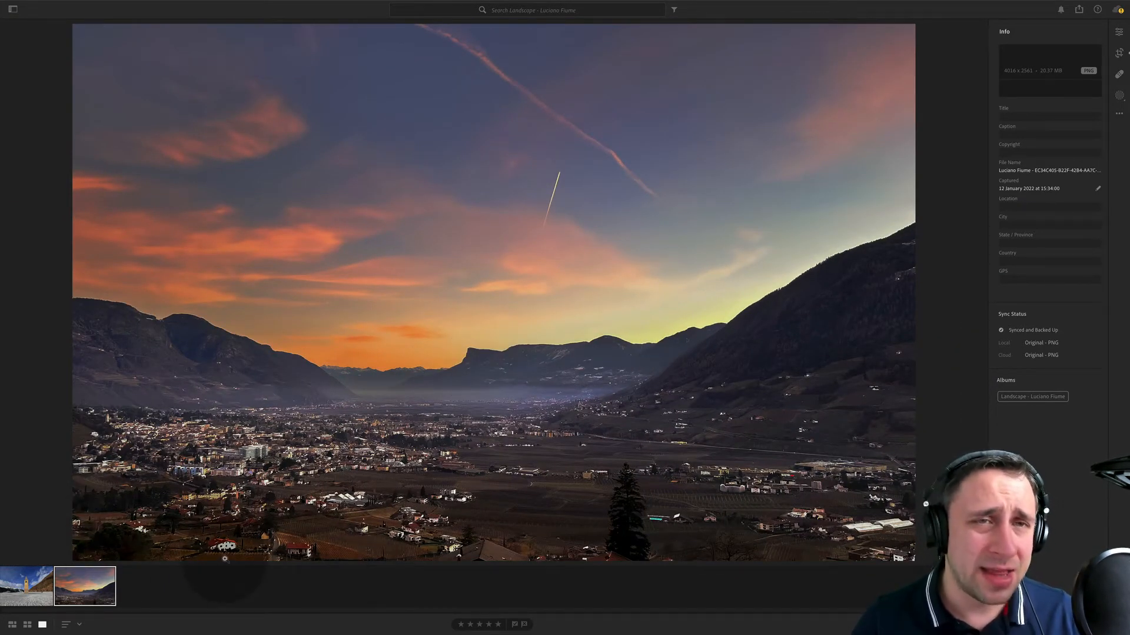
# - Correct the colour tower photo's perspective with Guided Upright, drawing vertical guides along both edges of the tower
pyautogui.click(27, 585)
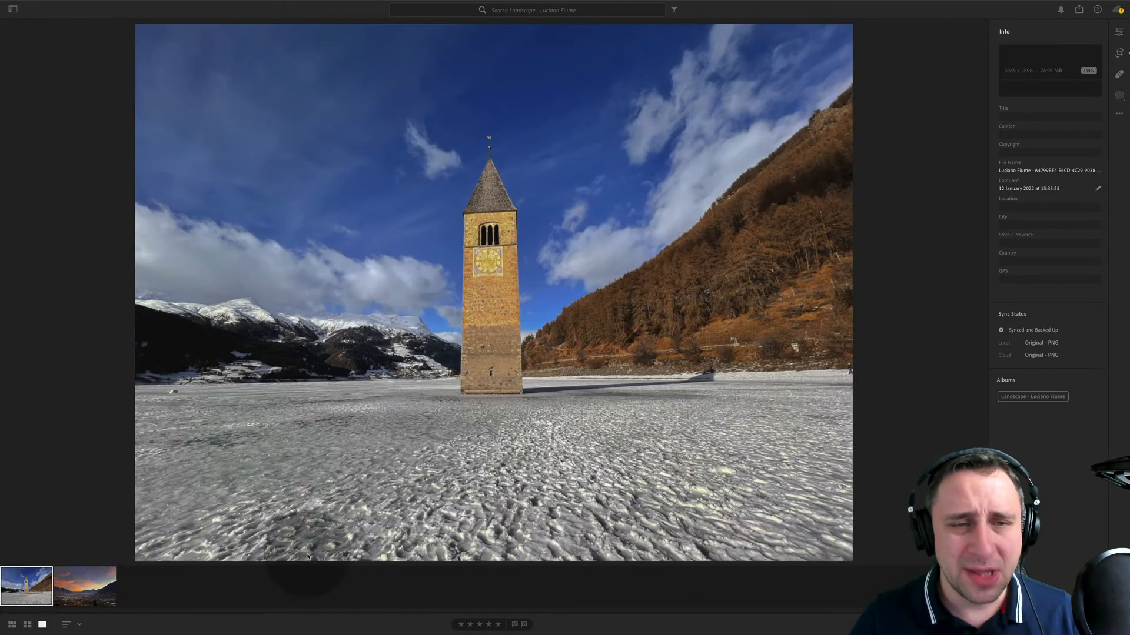
pyautogui.click(1119, 32)
pyautogui.click(1012, 358)
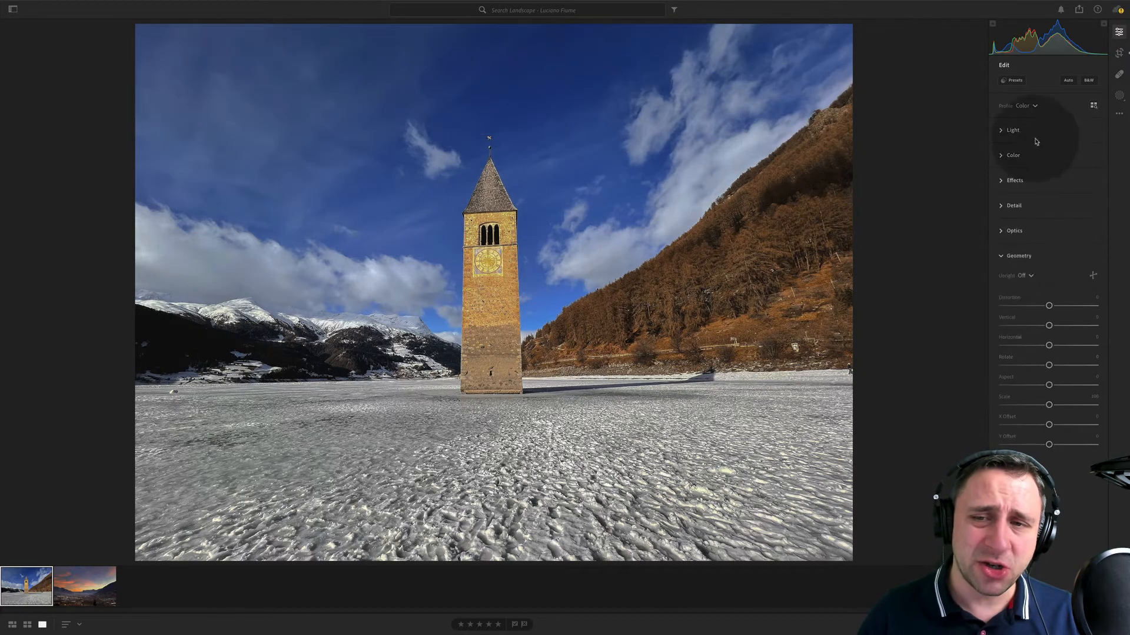
pyautogui.click(1031, 275)
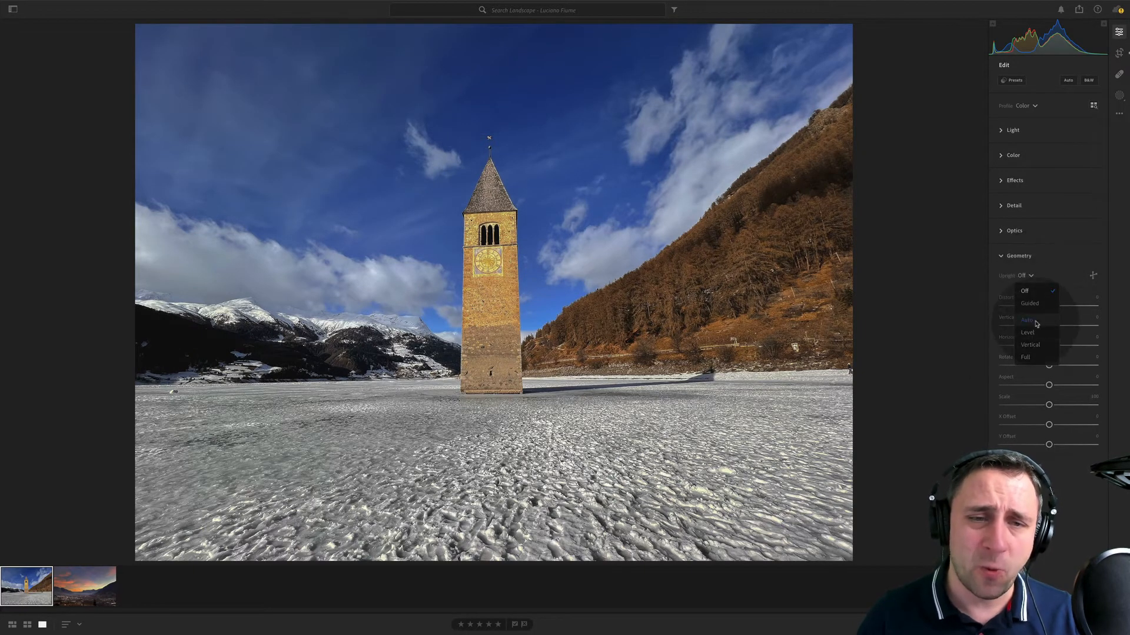
pyautogui.click(1030, 288)
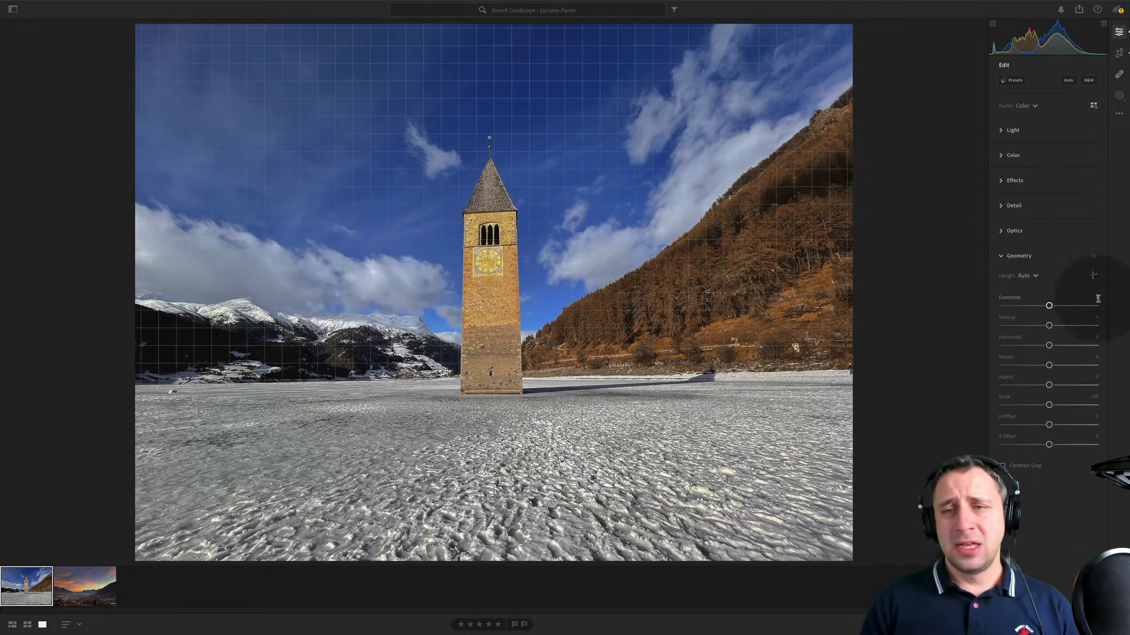
pyautogui.click(1093, 275)
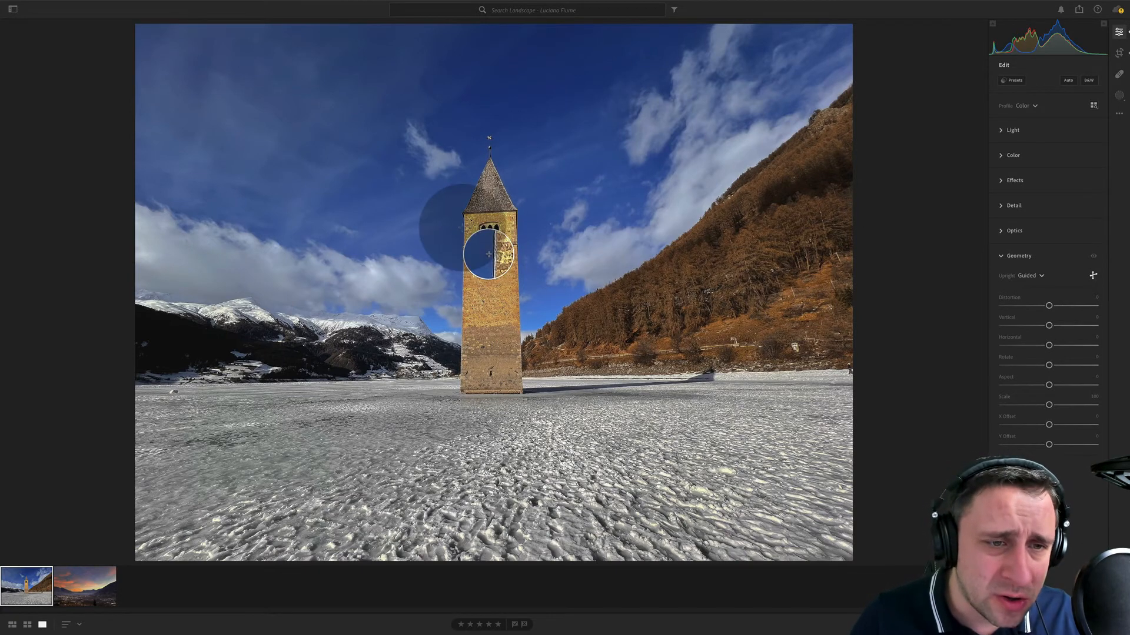
pyautogui.moveTo(463, 228); pyautogui.dragTo(460, 373)
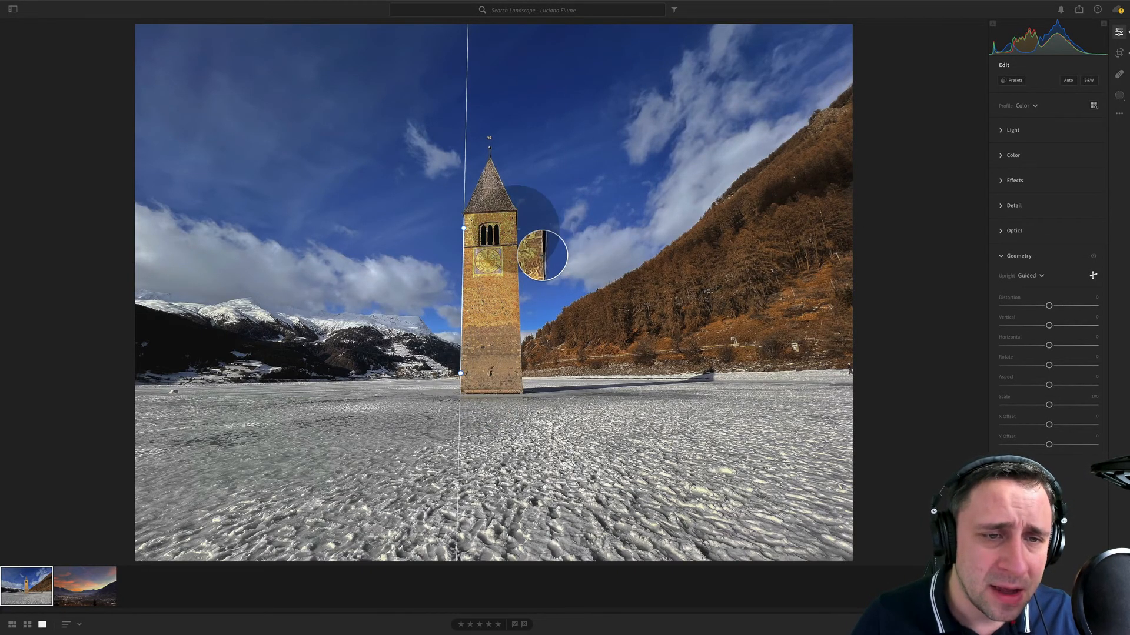
pyautogui.moveTo(515, 230); pyautogui.dragTo(522, 367)
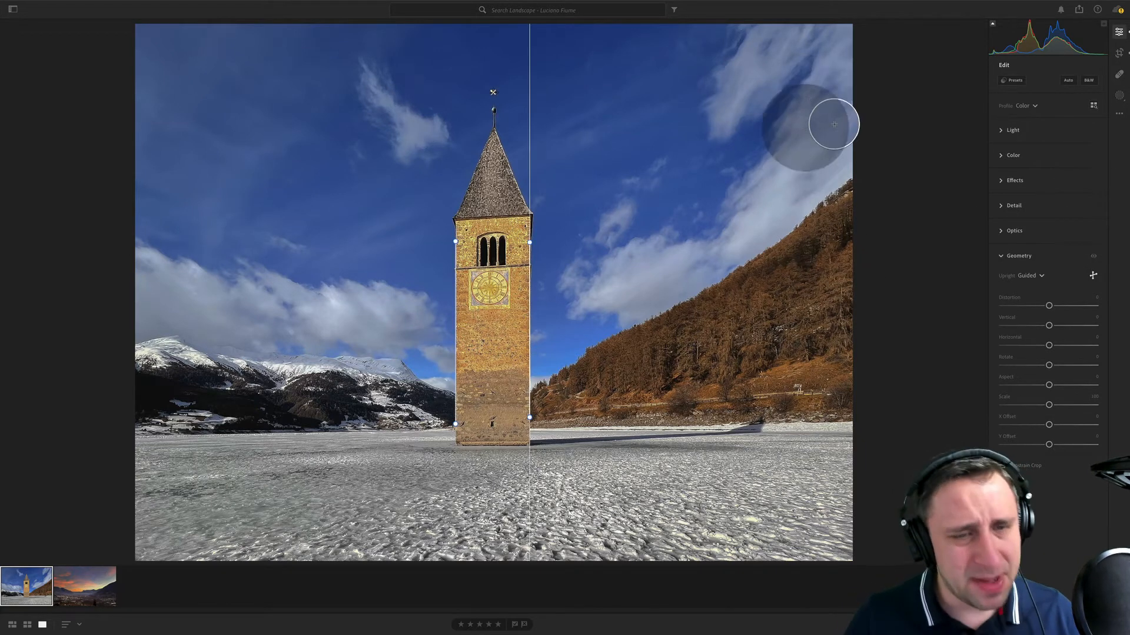
pyautogui.press('Return')
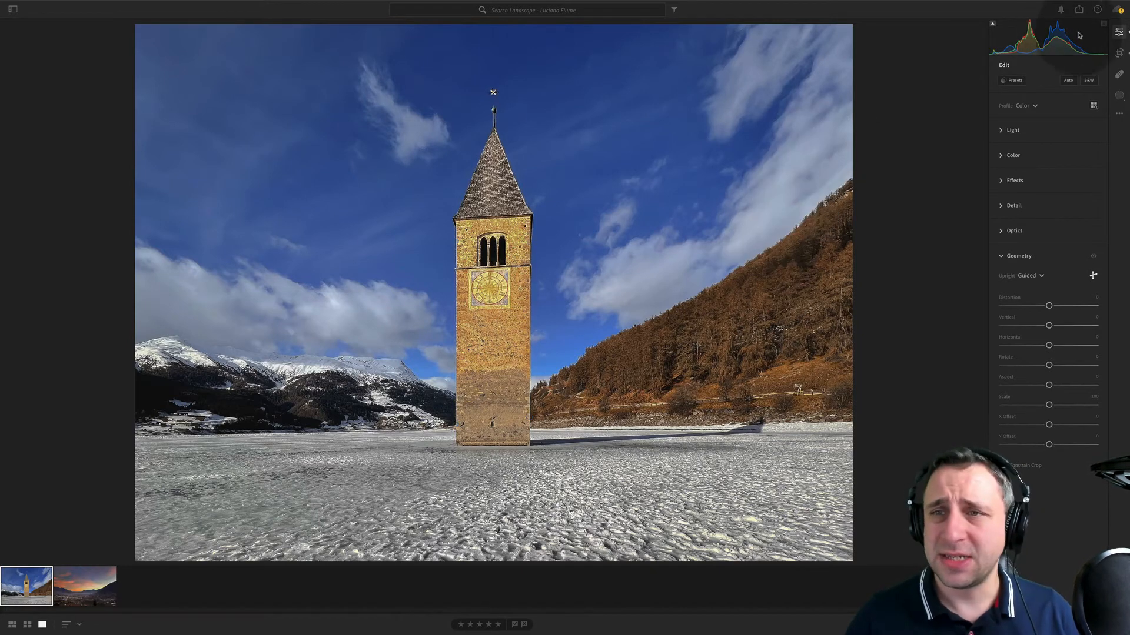
# - Crop the straightened tower photo tighter around the tower, trimming sky and hillside
pyautogui.click(1118, 51)
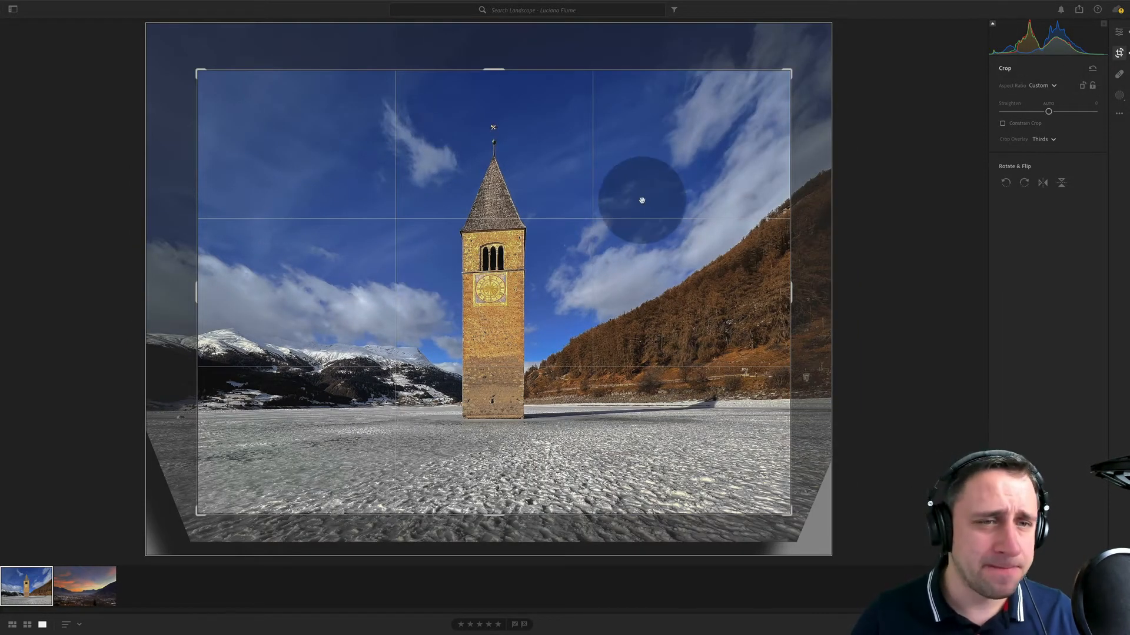
pyautogui.moveTo(787, 71); pyautogui.dragTo(689, 136)
pyautogui.press('e')
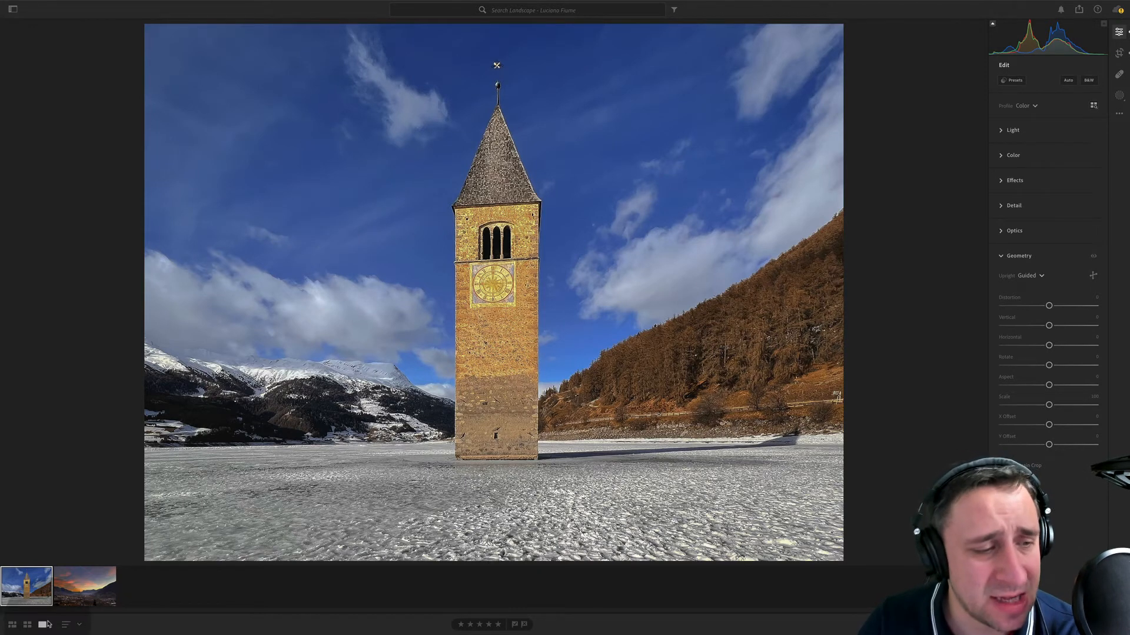
# - Crop the valley sunset photo to a 16 x 9 aspect ratio, cutting off the upper sky and keeping nearly the full width
pyautogui.click(83, 585)
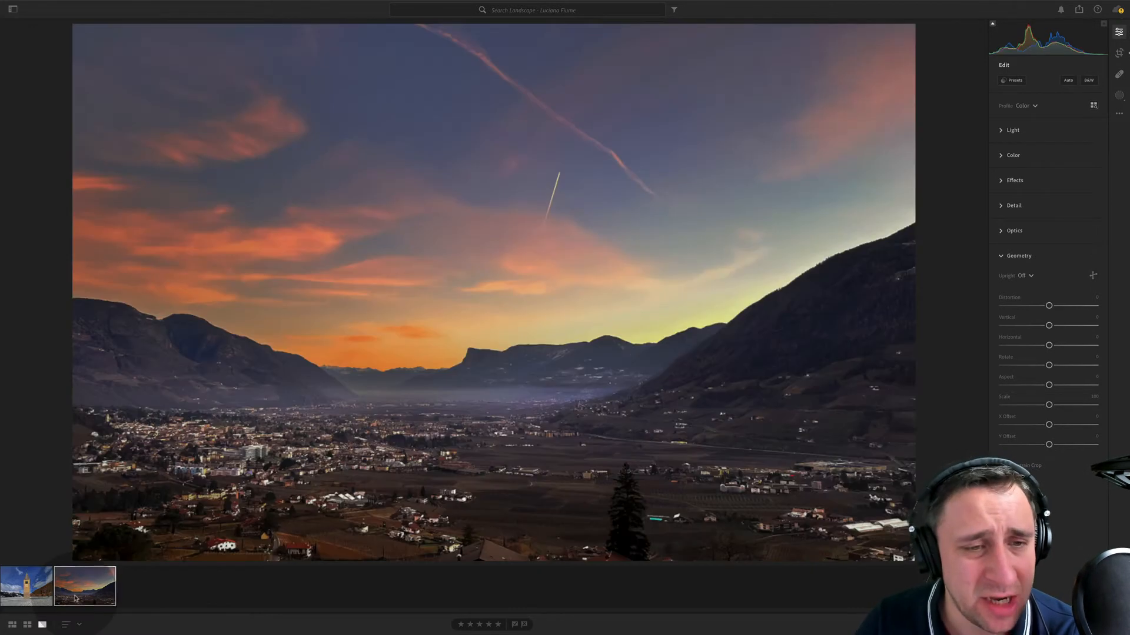
pyautogui.click(1118, 54)
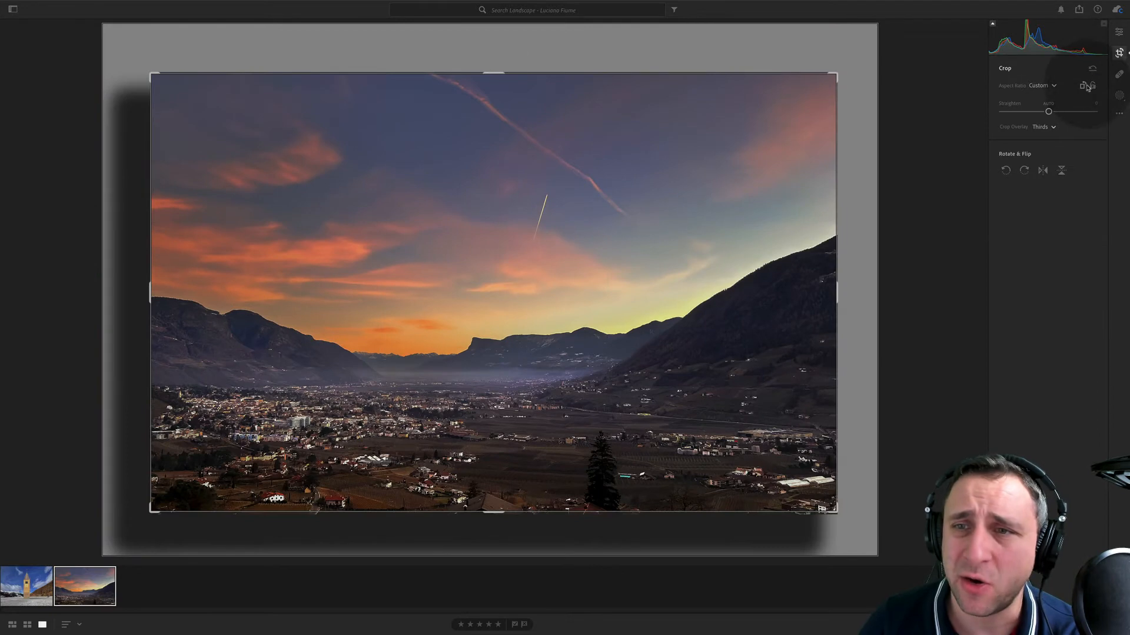
pyautogui.click(1052, 88)
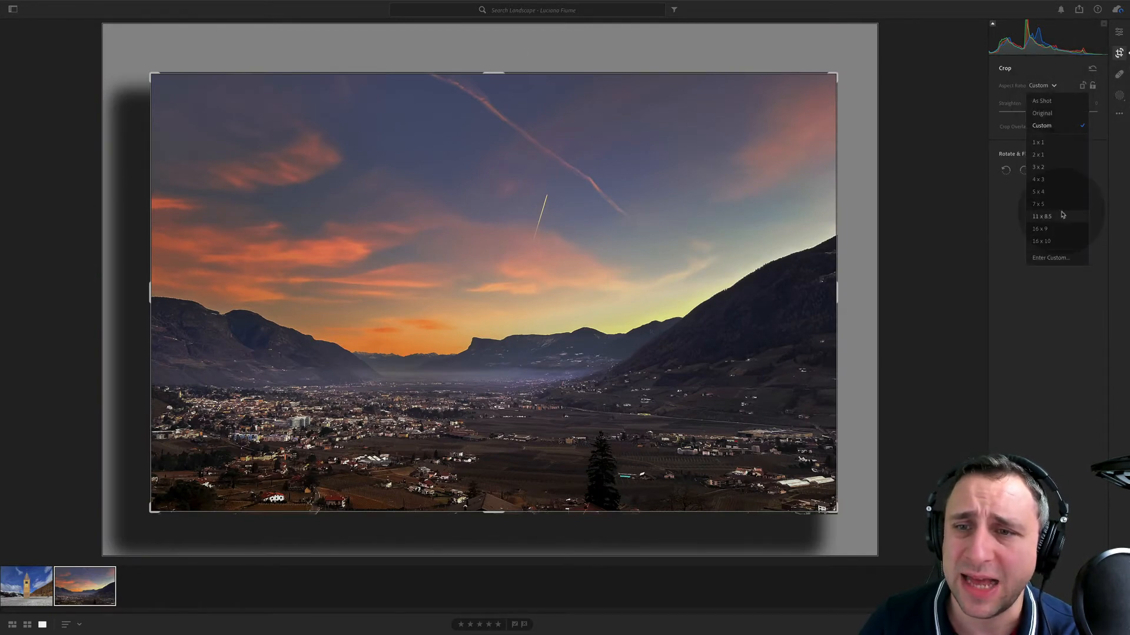
pyautogui.click(1044, 221)
pyautogui.moveTo(598, 83); pyautogui.dragTo(661, 166)
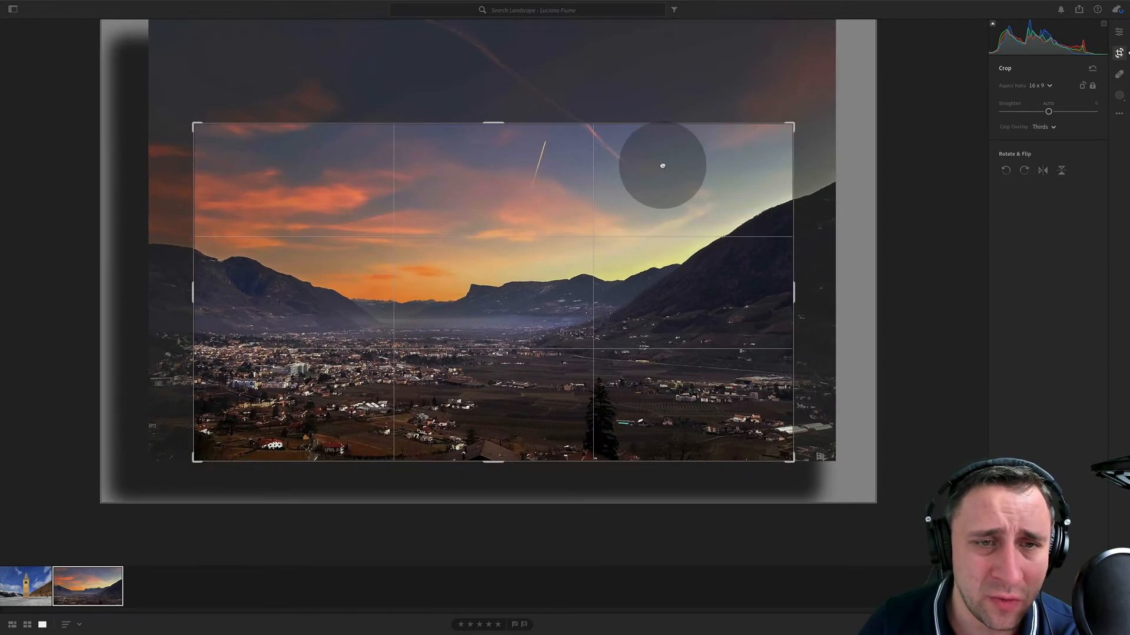
pyautogui.moveTo(195, 126); pyautogui.dragTo(175, 110)
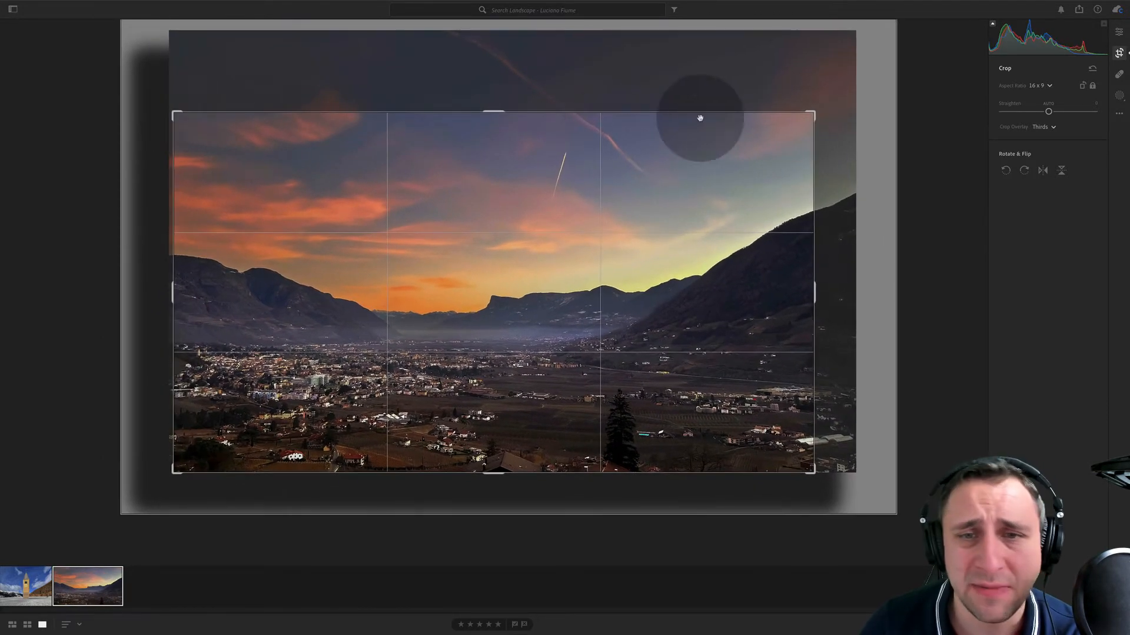
pyautogui.moveTo(812, 111); pyautogui.dragTo(843, 106)
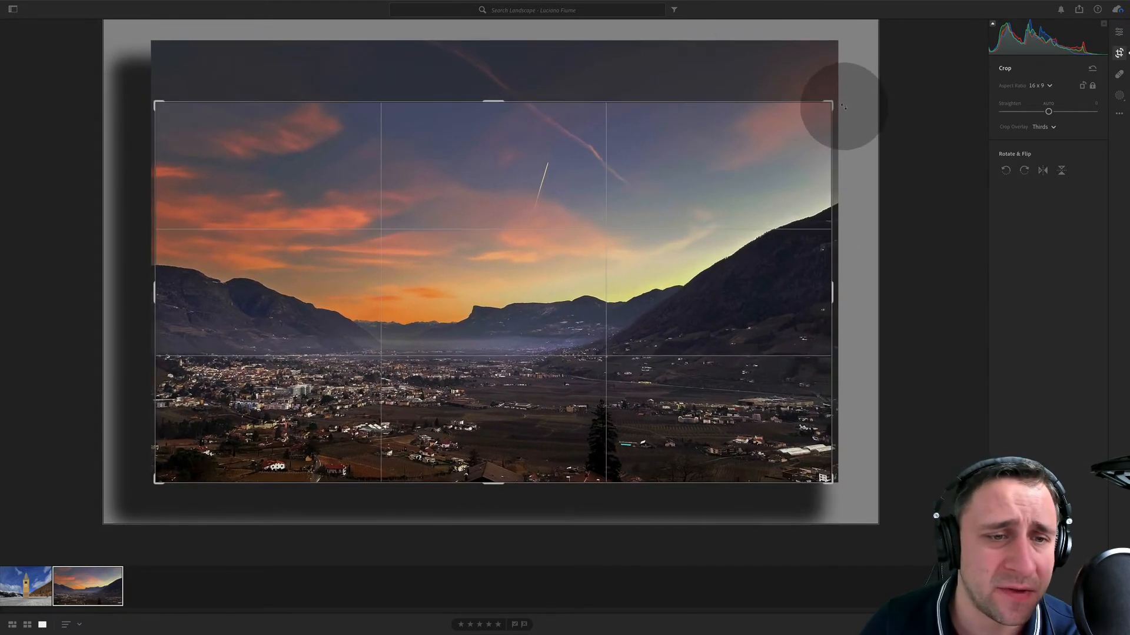
pyautogui.press('Return')
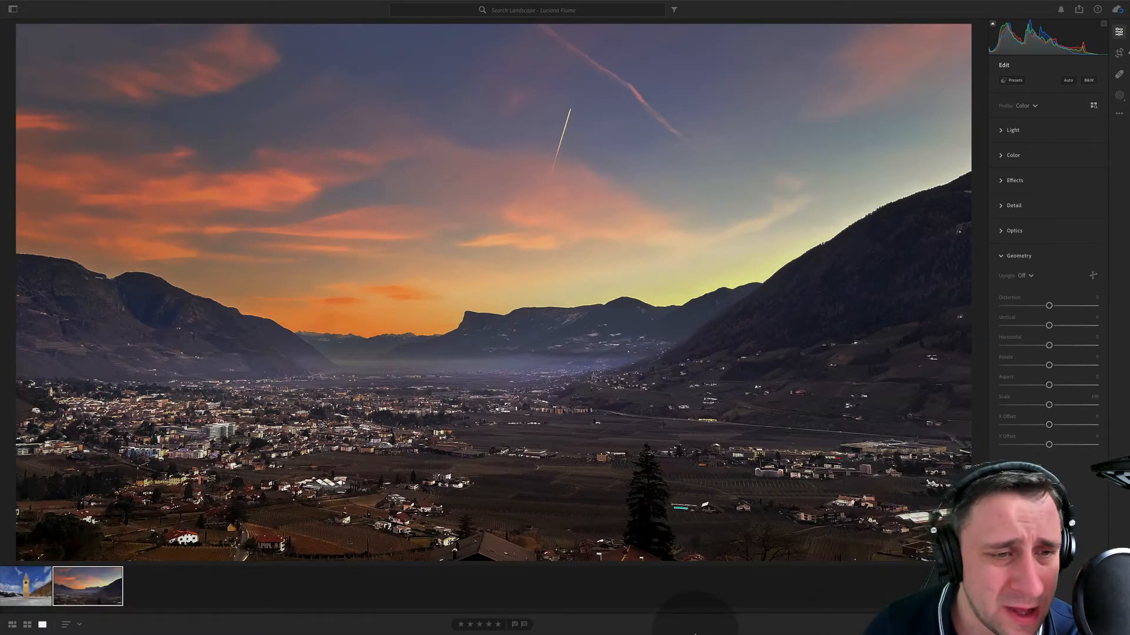
pyautogui.moveTo(700, 630)
pyautogui.click(891, 50)
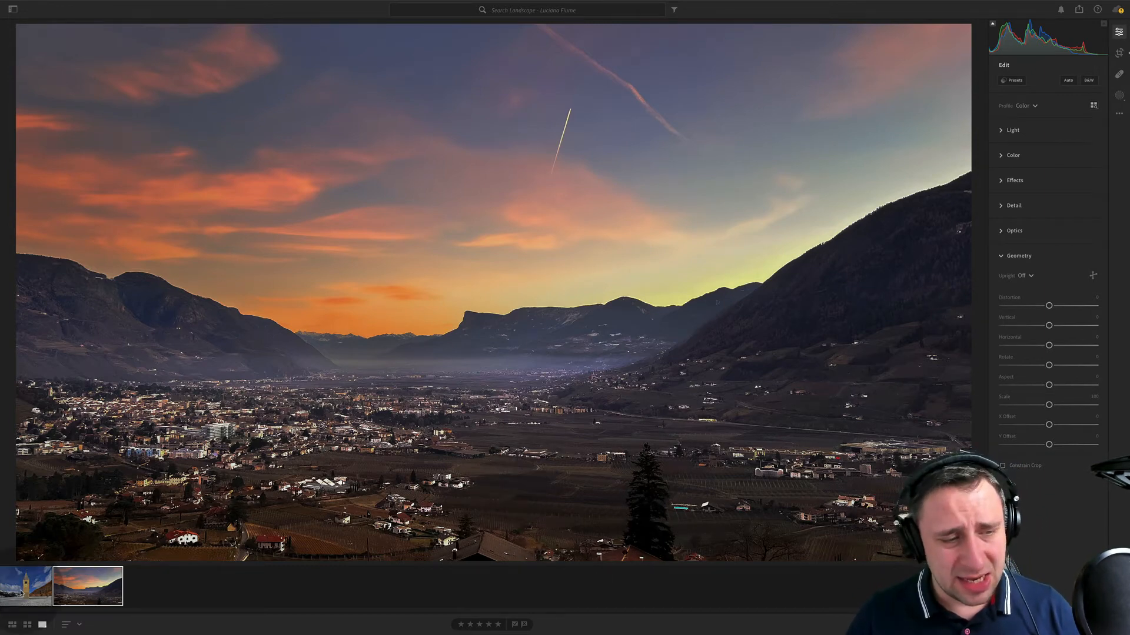
# - Warm the tower photo's white balance slightly with Temp and add a dark vignette around its edges
pyautogui.click(26, 586)
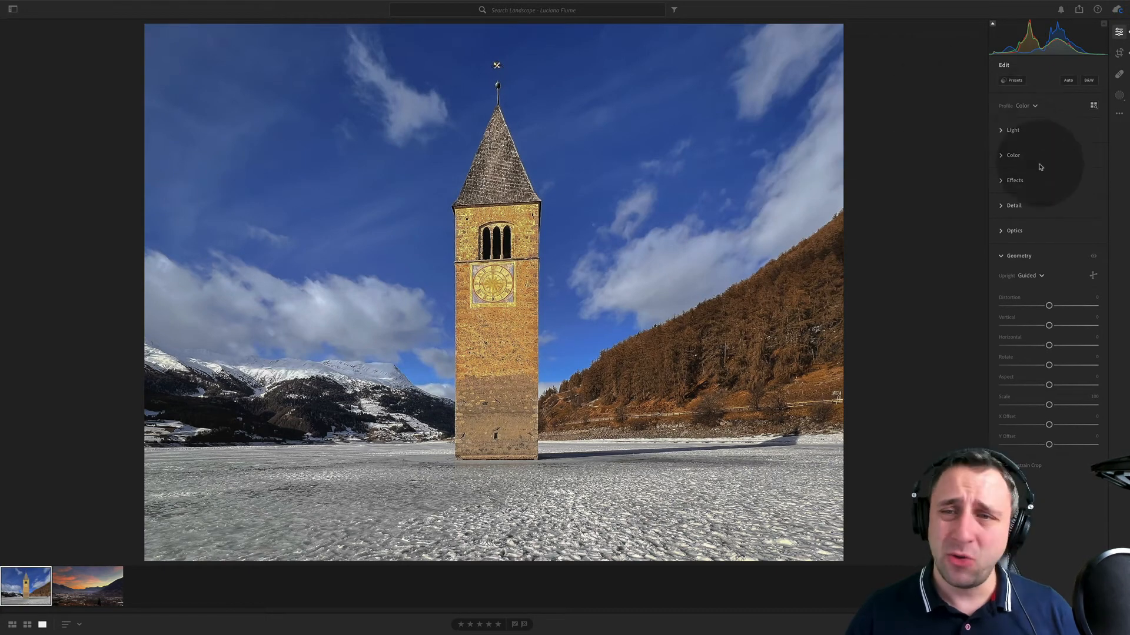
pyautogui.click(1026, 130)
pyautogui.click(1027, 433)
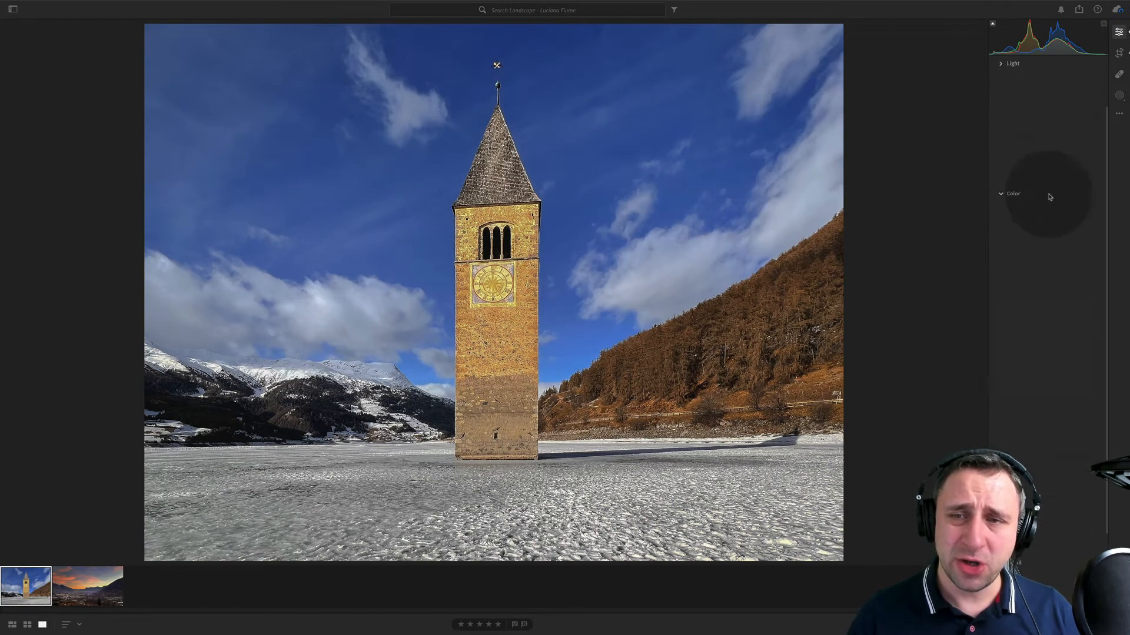
pyautogui.click(1055, 131)
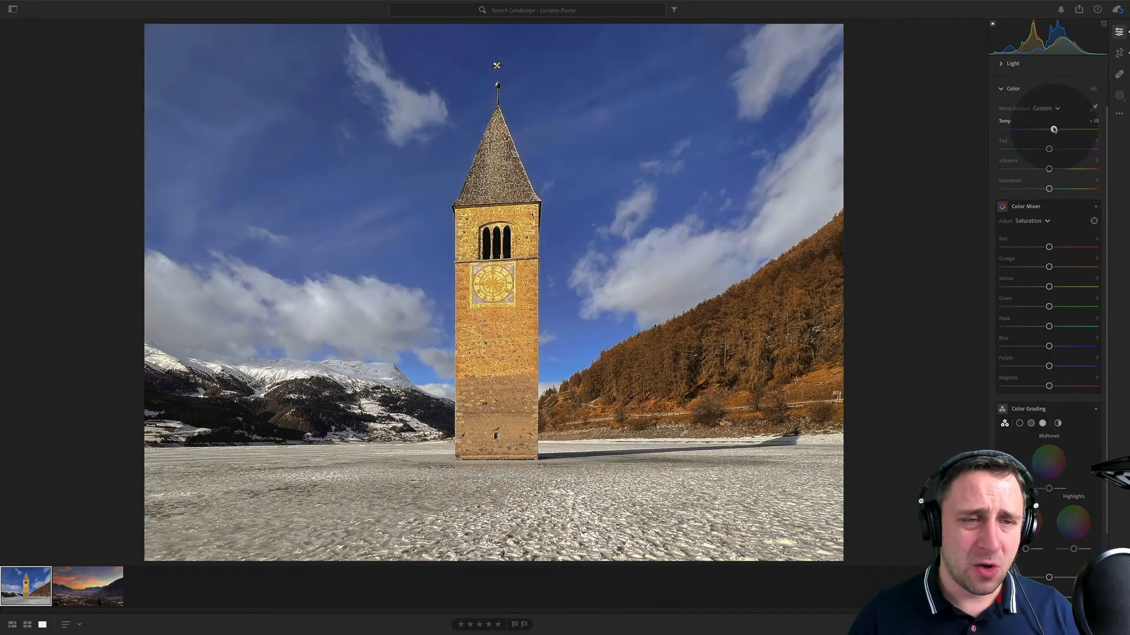
pyautogui.moveTo(1053, 129); pyautogui.dragTo(1053, 129)
pyautogui.scroll(-2, 1030, 479)
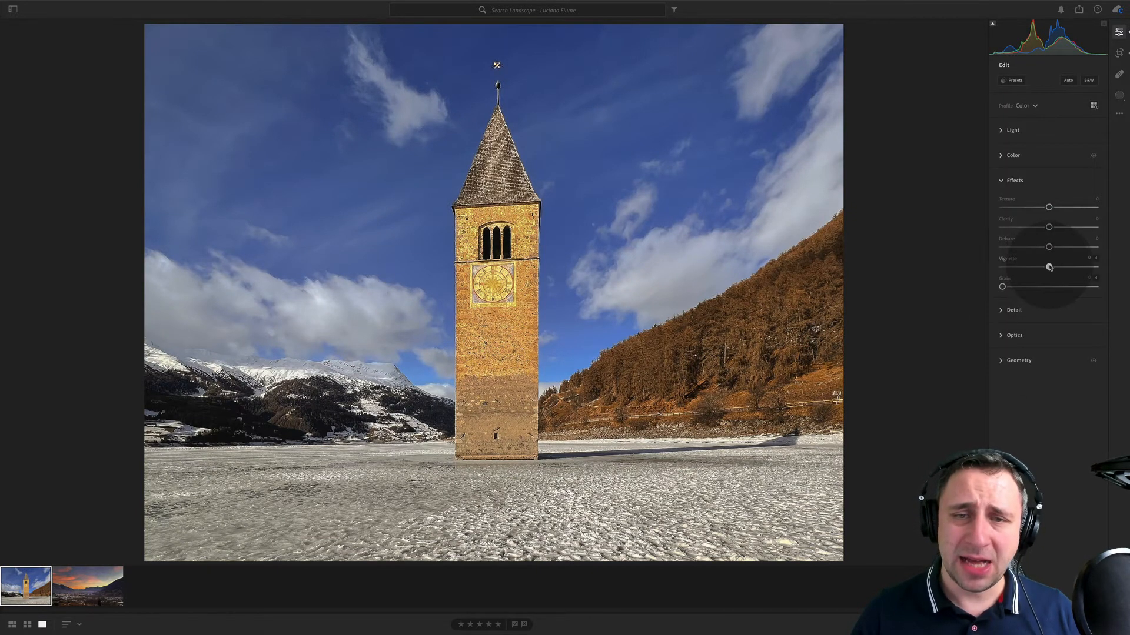
pyautogui.moveTo(1049, 267); pyautogui.dragTo(1031, 267)
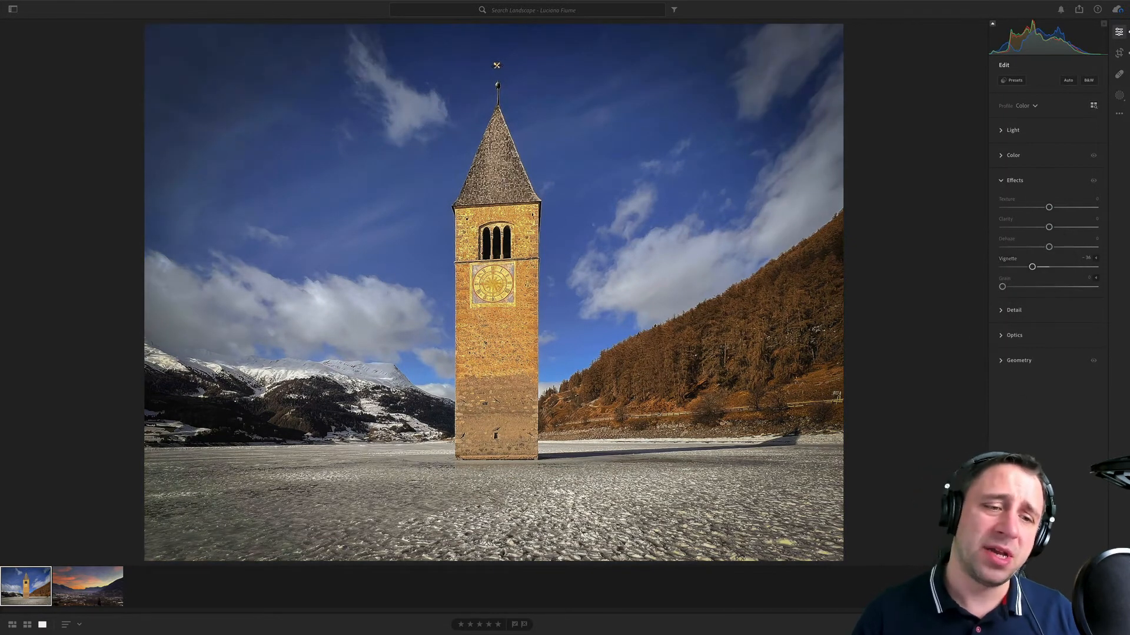
# - Add a linear gradient mask over the tower photo's icy foreground and lower its exposure to about -0.6
pyautogui.click(1119, 96)
pyautogui.click(1021, 177)
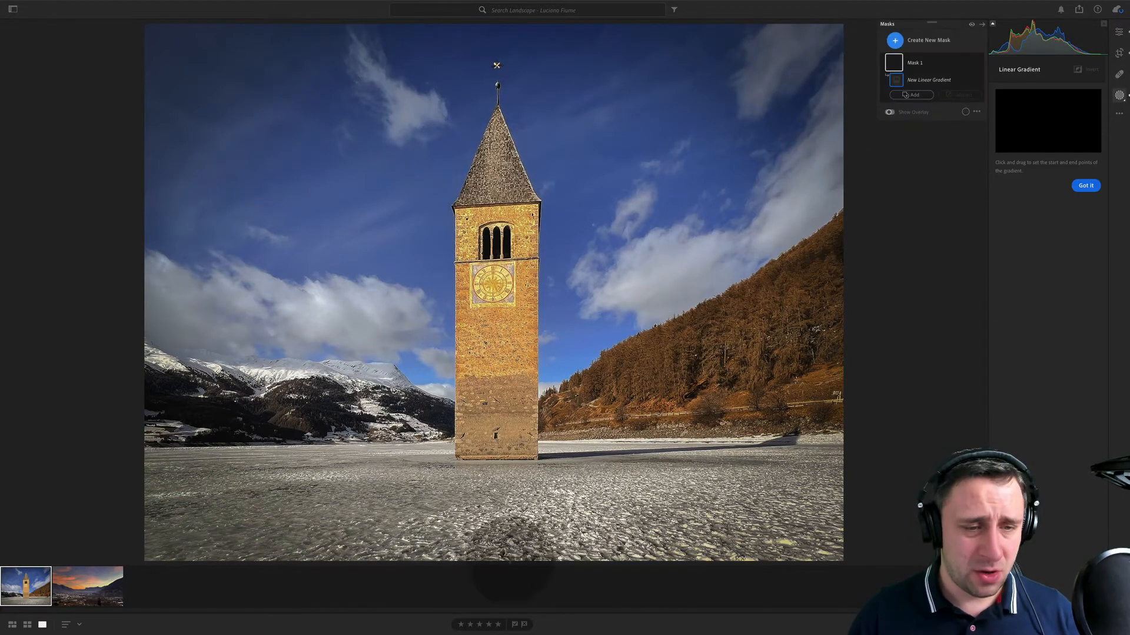
pyautogui.moveTo(497, 524); pyautogui.dragTo(502, 310)
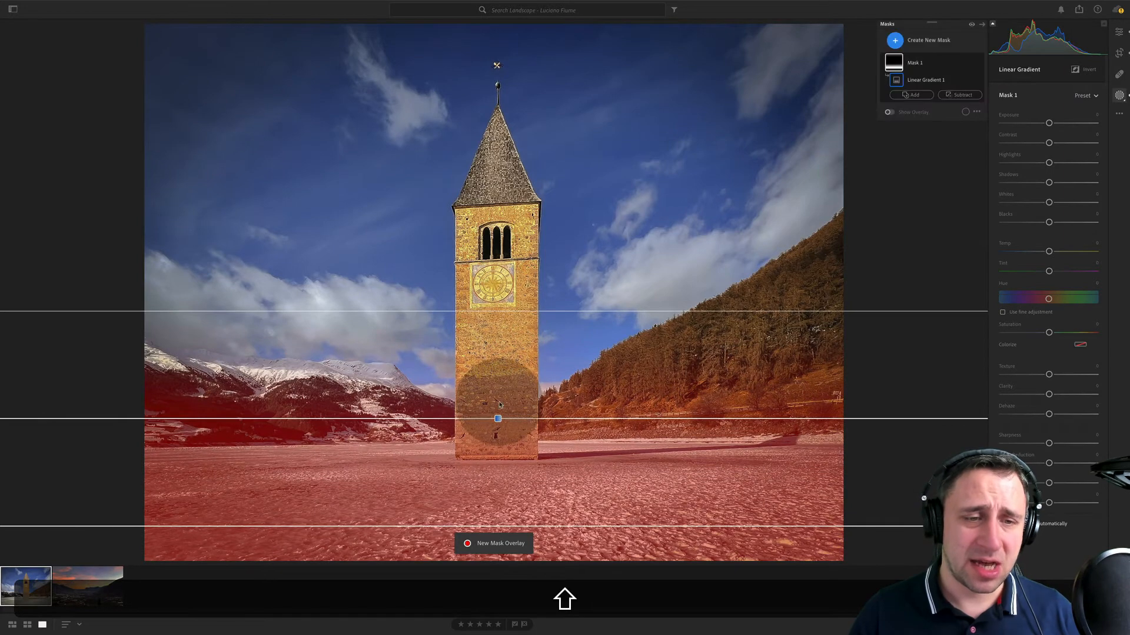
pyautogui.moveTo(499, 418); pyautogui.dragTo(504, 512)
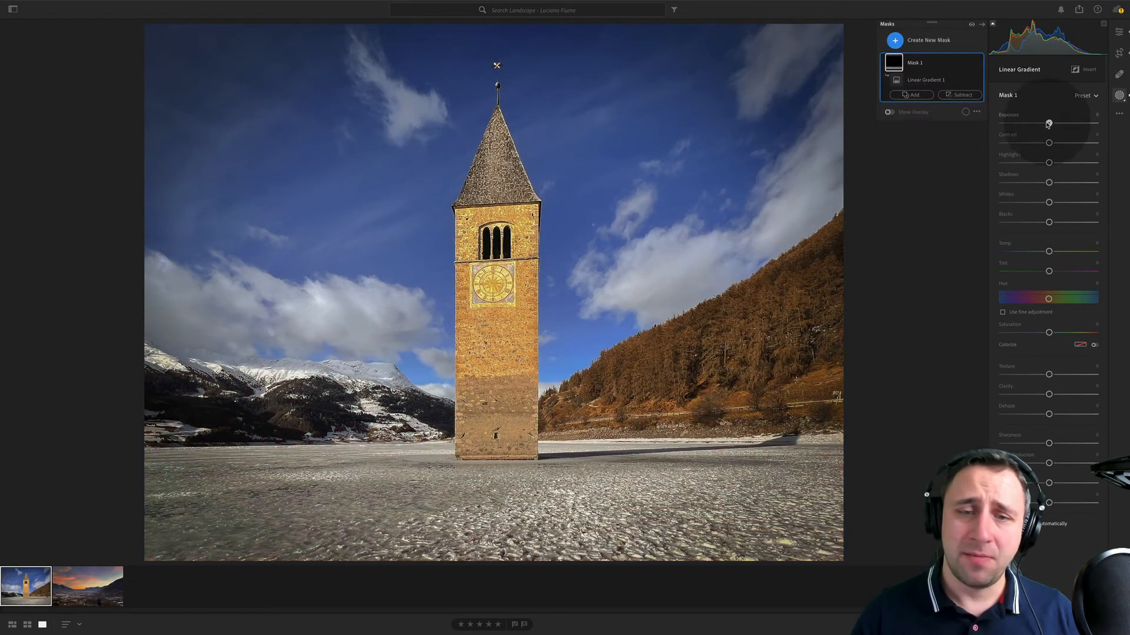
pyautogui.moveTo(1049, 122); pyautogui.dragTo(1039, 125)
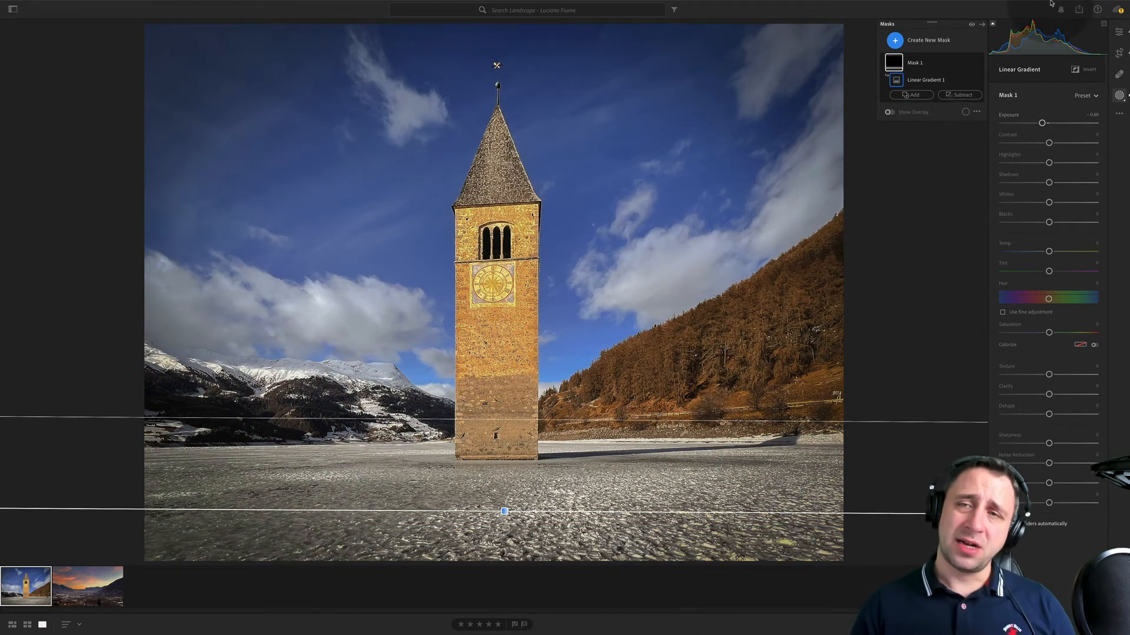
# - Add a brush mask to the tower photo with Auto Mask on and exposure at about -0.6
pyautogui.click(916, 38)
pyautogui.click(917, 102)
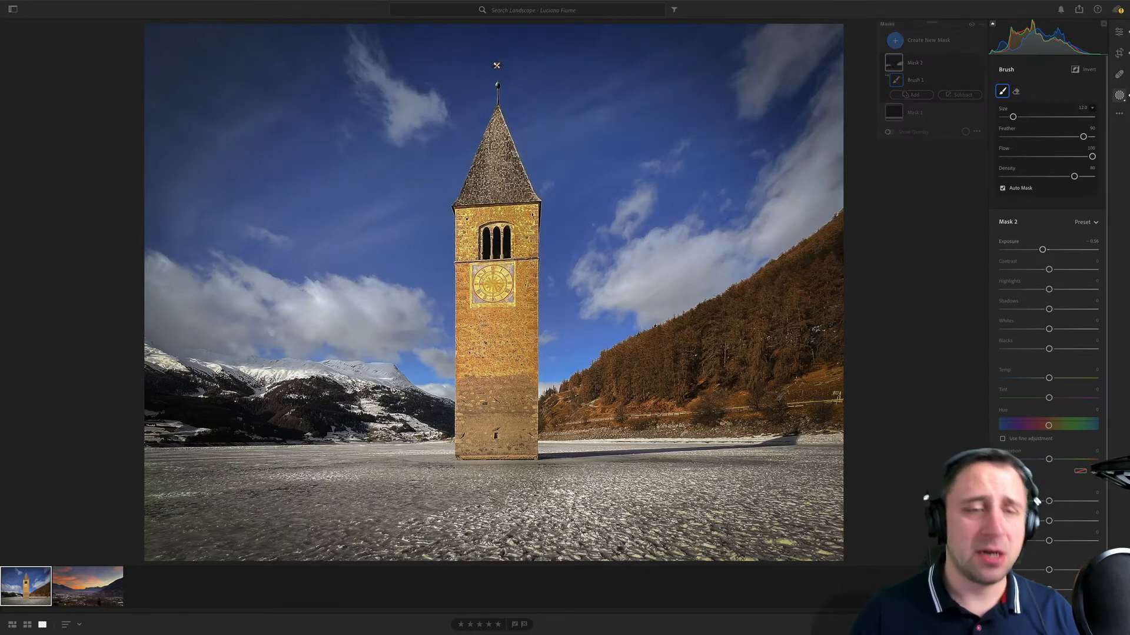
pyautogui.press('alt')
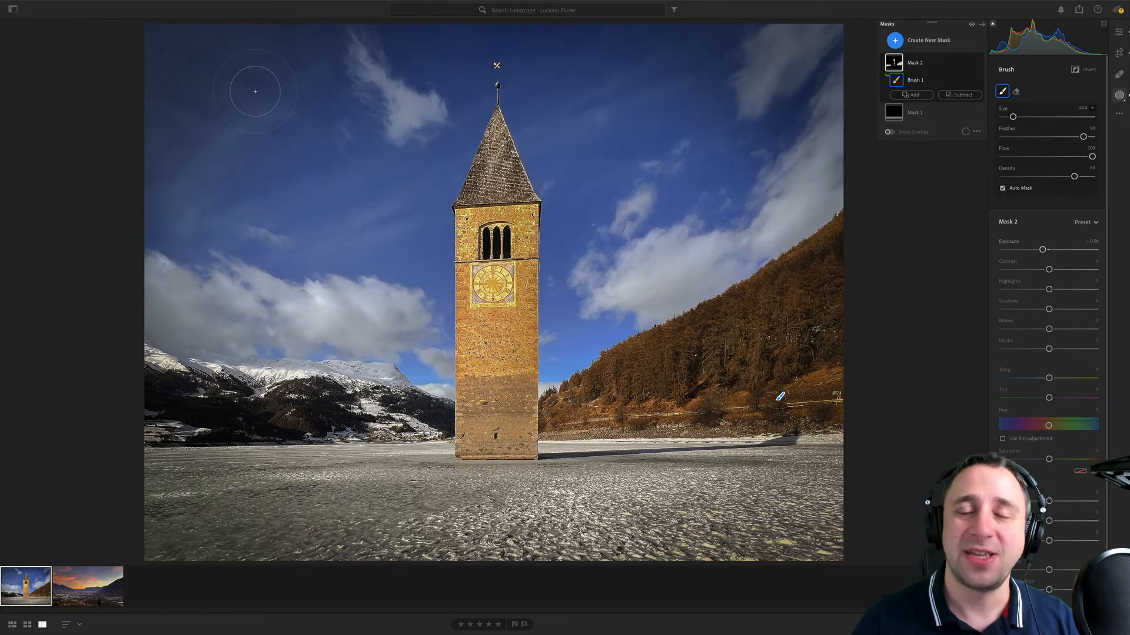
# - Show the album list and open the next photographer's landscape album
pyautogui.click(13, 10)
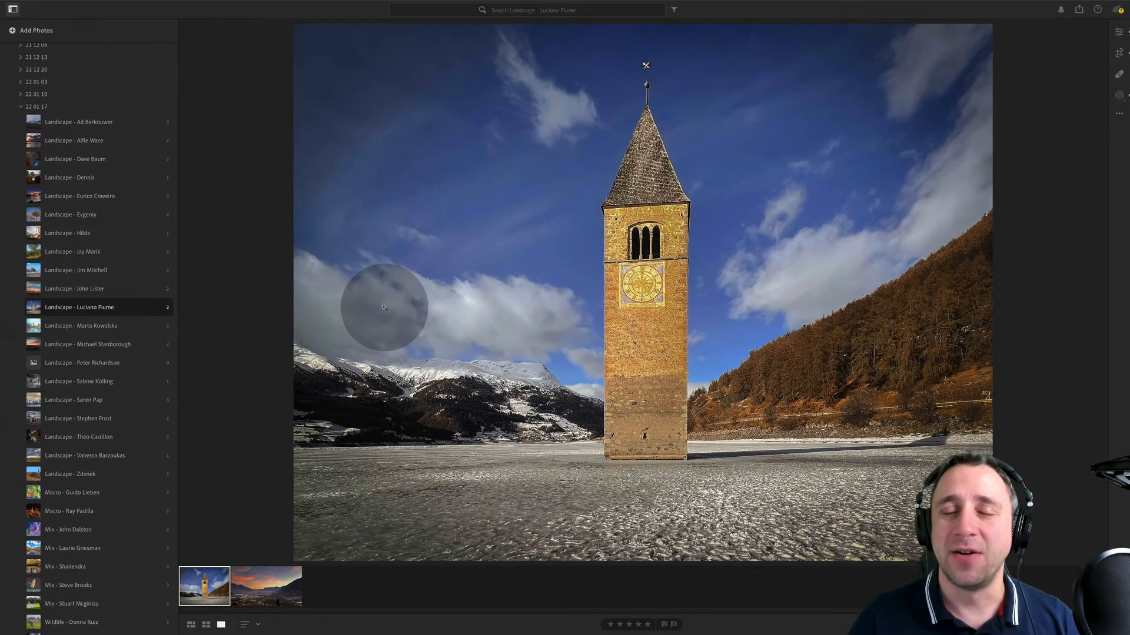
pyautogui.click(151, 325)
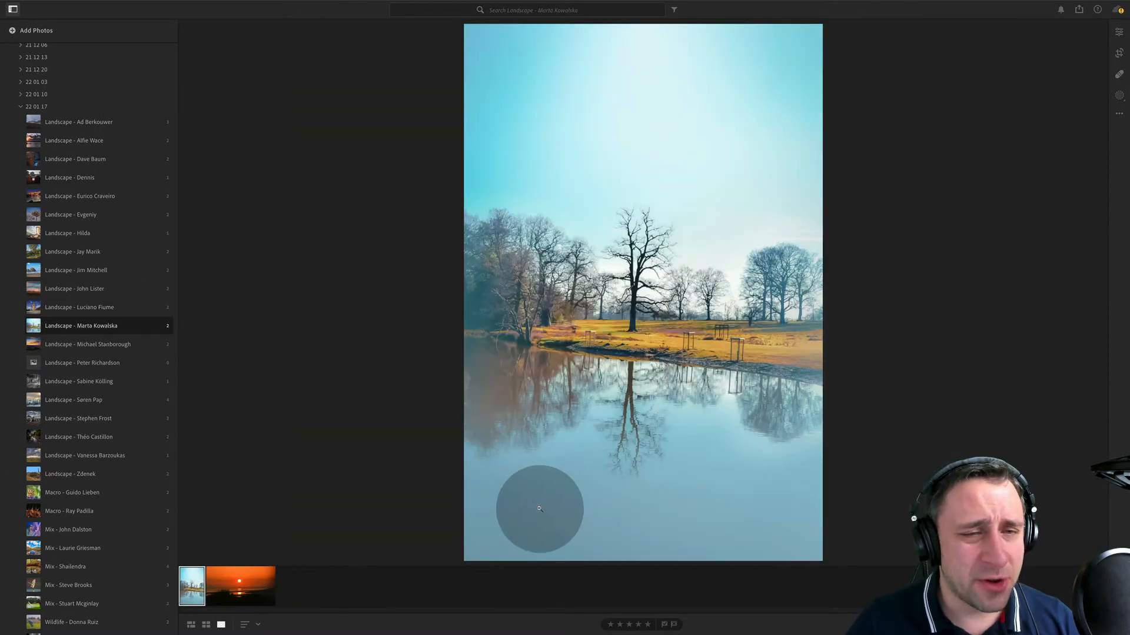
# - Compare the album's sunset and lake reflection photos, finishing on the lake photo
pyautogui.click(250, 583)
pyautogui.press('Left')
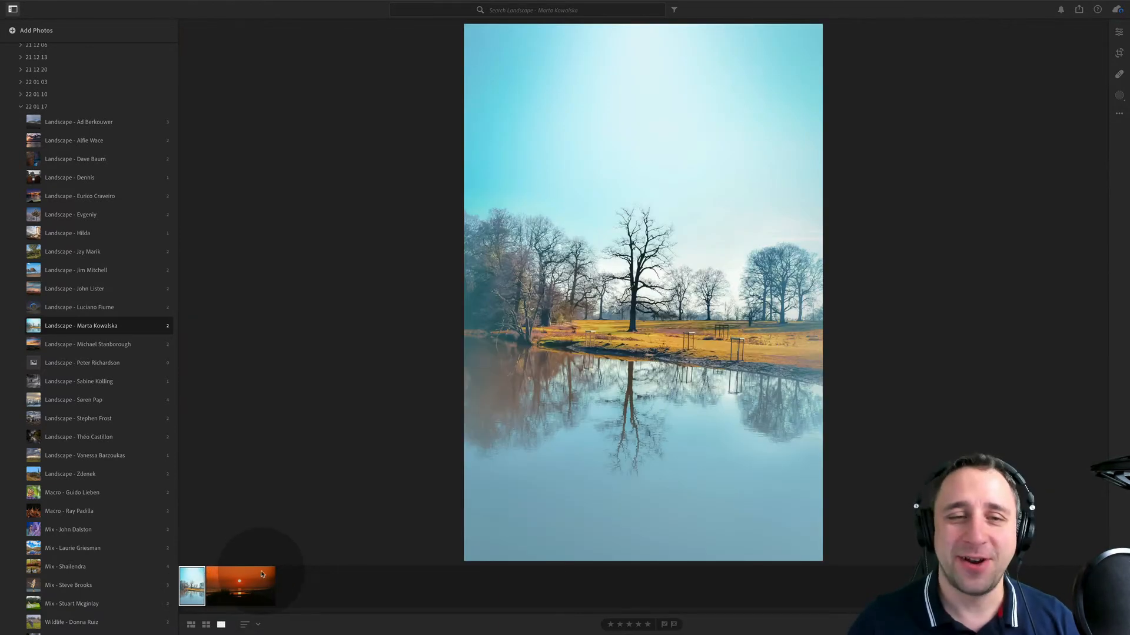
pyautogui.click(263, 595)
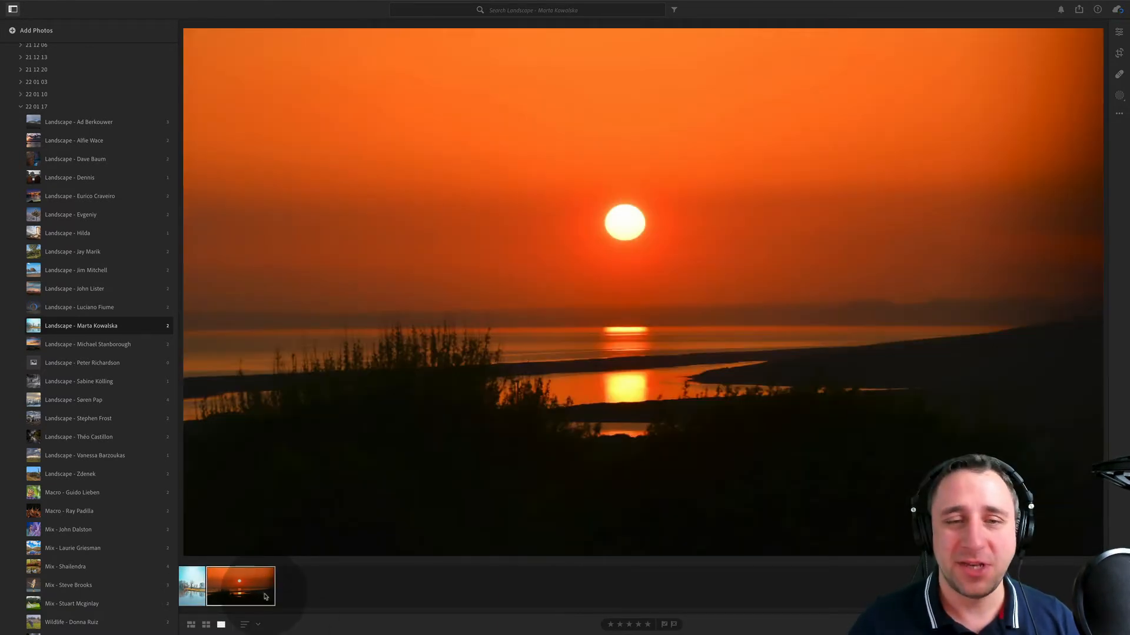
pyautogui.click(189, 588)
pyautogui.click(225, 587)
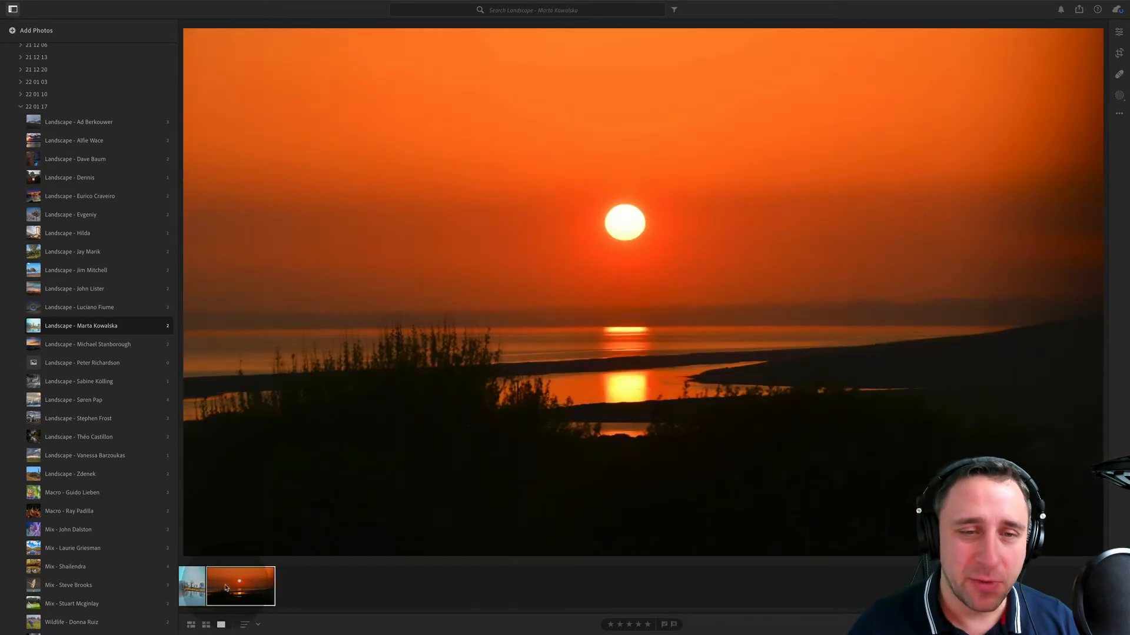
pyautogui.click(192, 588)
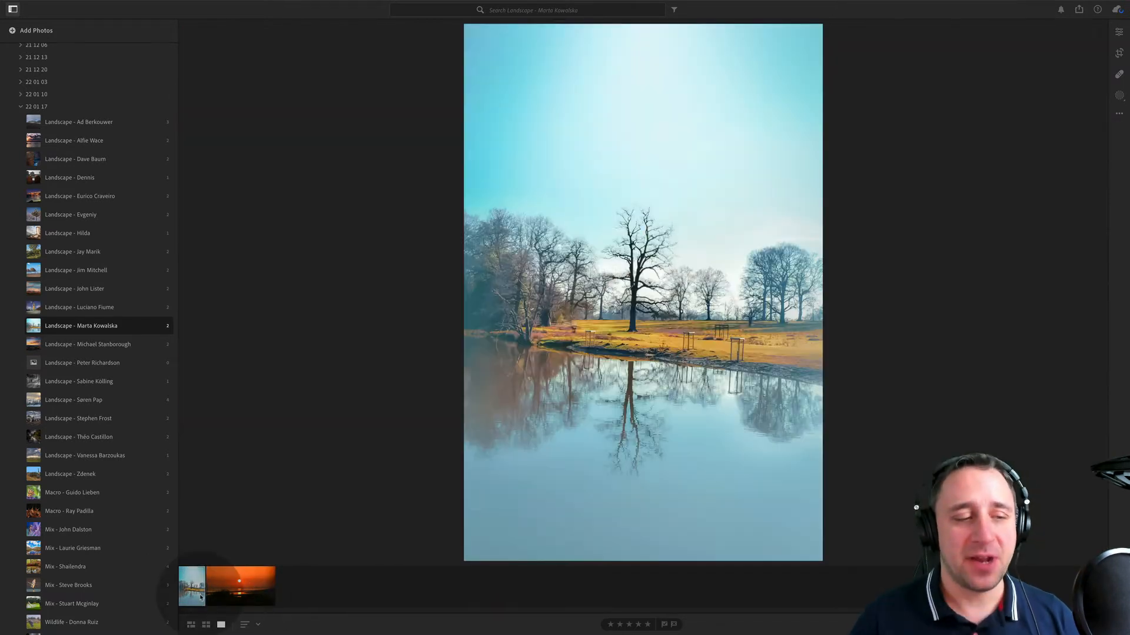
# - Show the photo info and check the capture details of the sunset and lake photos
pyautogui.click(1120, 32)
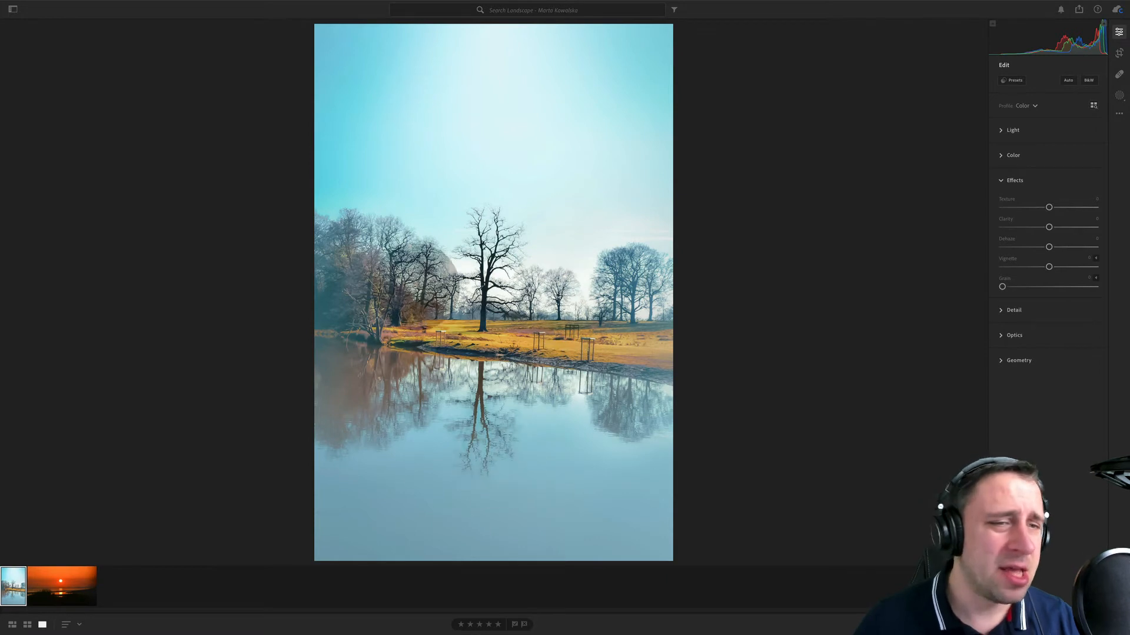
pyautogui.rightClick(79, 598)
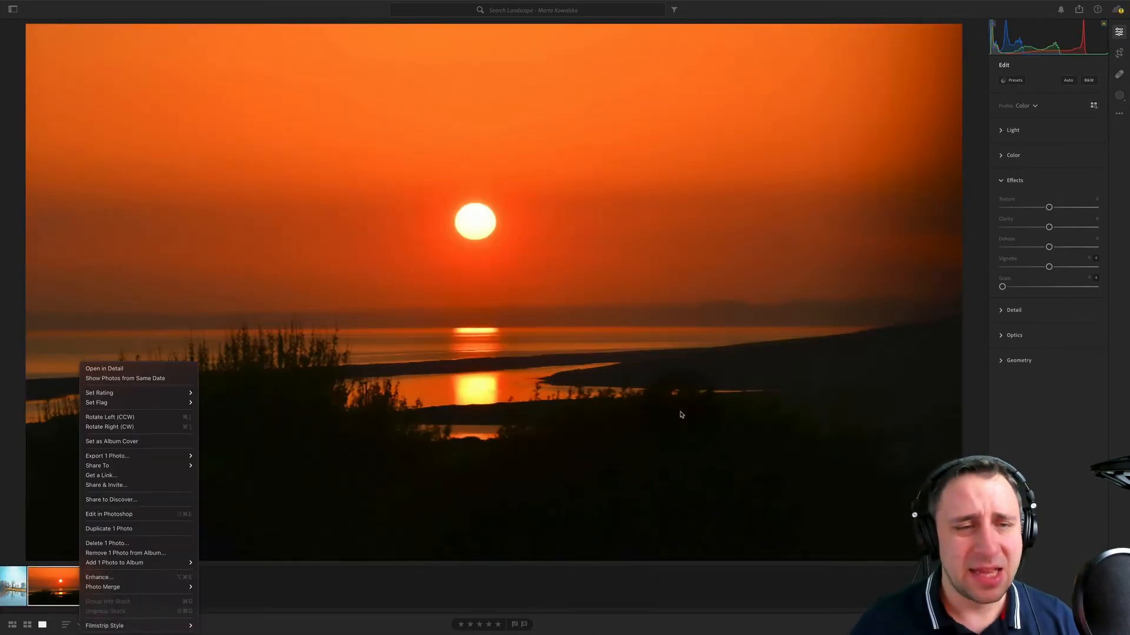
pyautogui.click(934, 353)
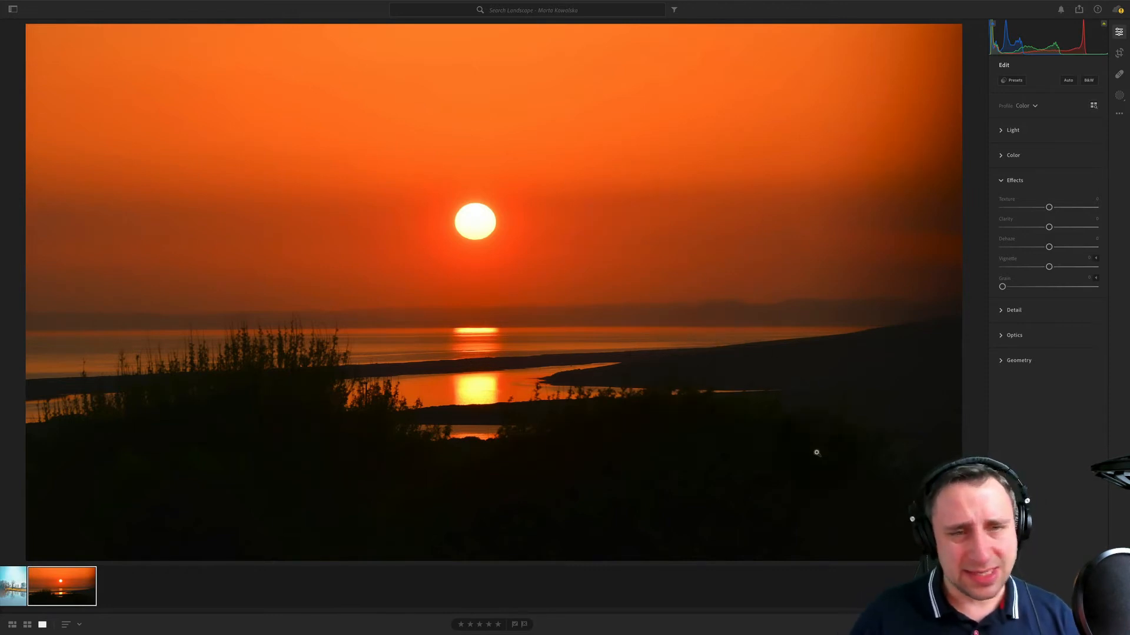
pyautogui.press('i')
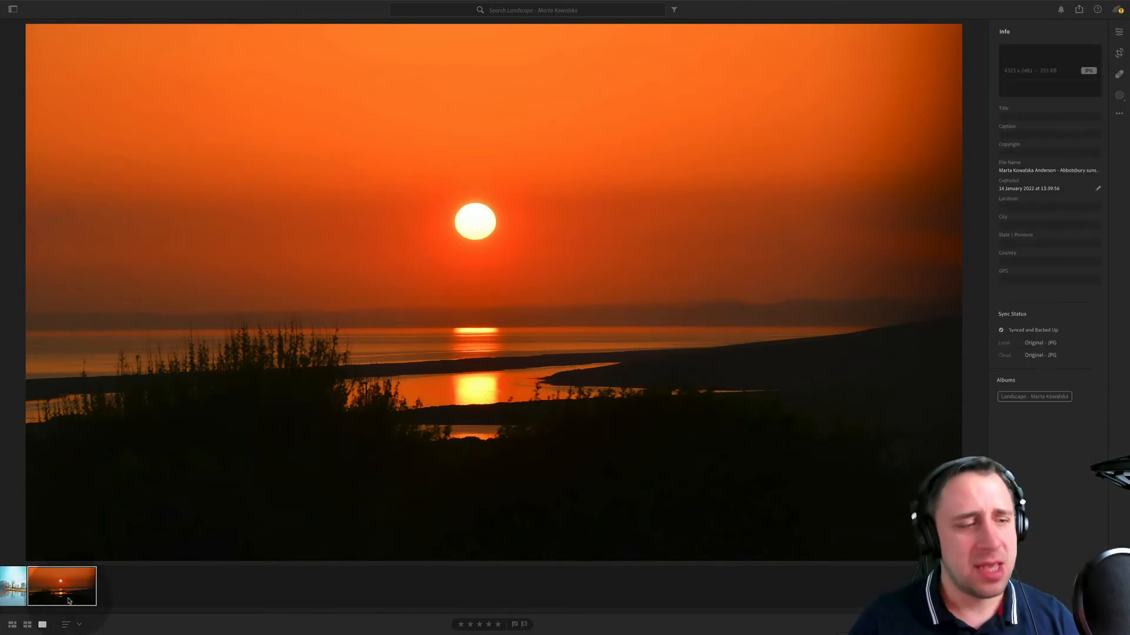
pyautogui.click(15, 585)
pyautogui.click(56, 585)
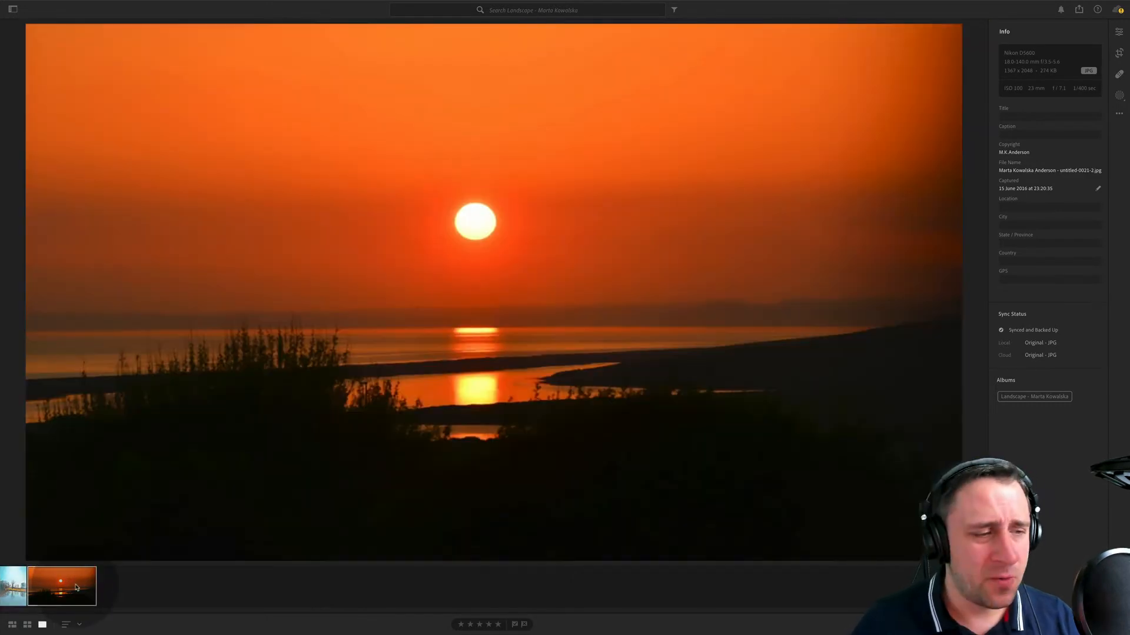
pyautogui.click(10, 583)
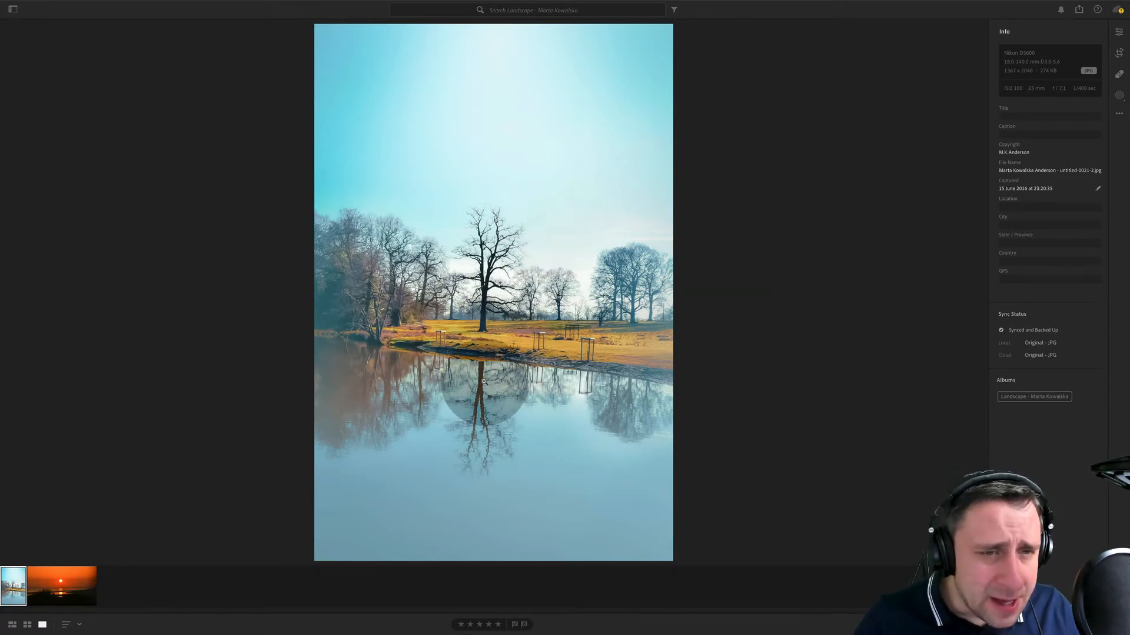
# - Examine the sunset photo up close around the shoreline, foreground plants and the sun's reflection
pyautogui.click(62, 584)
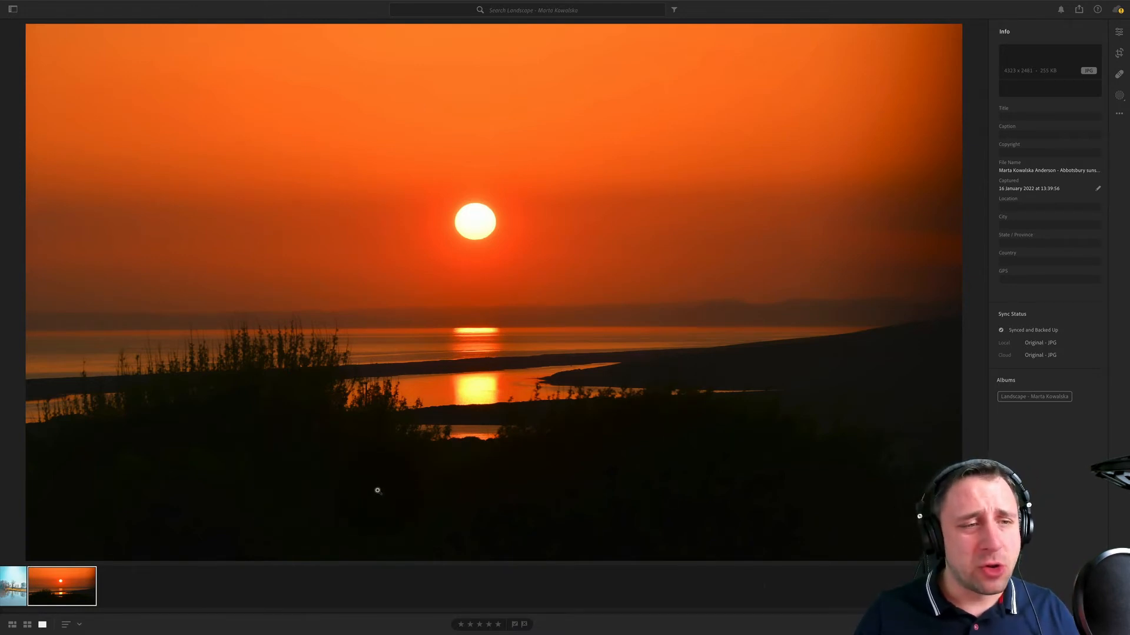
pyautogui.click(317, 341)
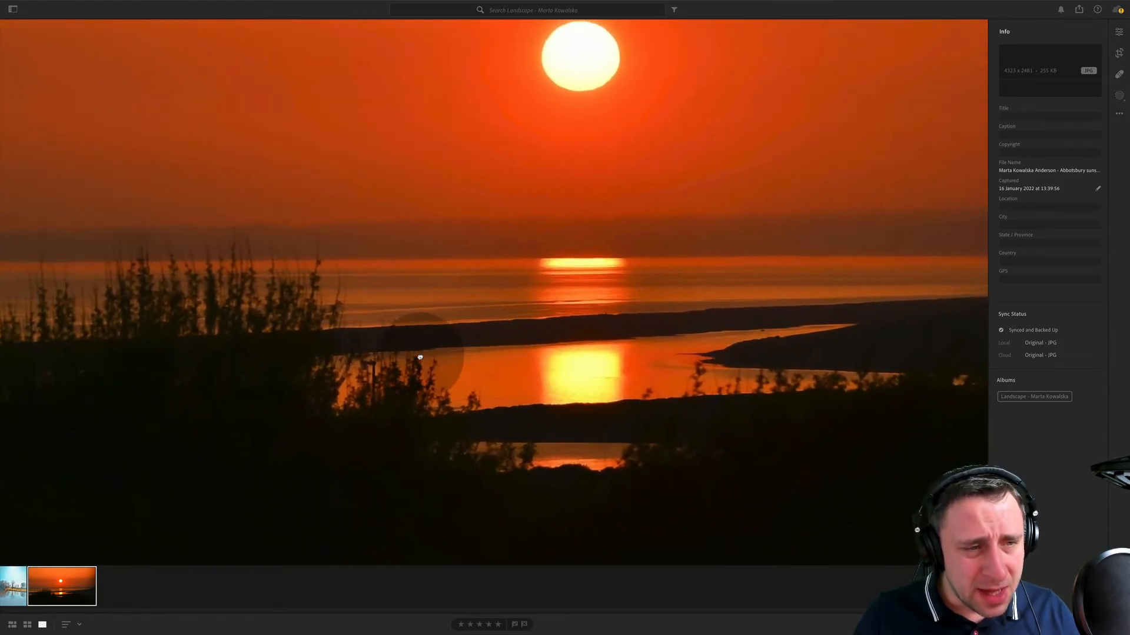
pyautogui.moveTo(420, 357); pyautogui.dragTo(154, 241)
pyautogui.moveTo(394, 252); pyautogui.dragTo(489, 370)
pyautogui.click(484, 368)
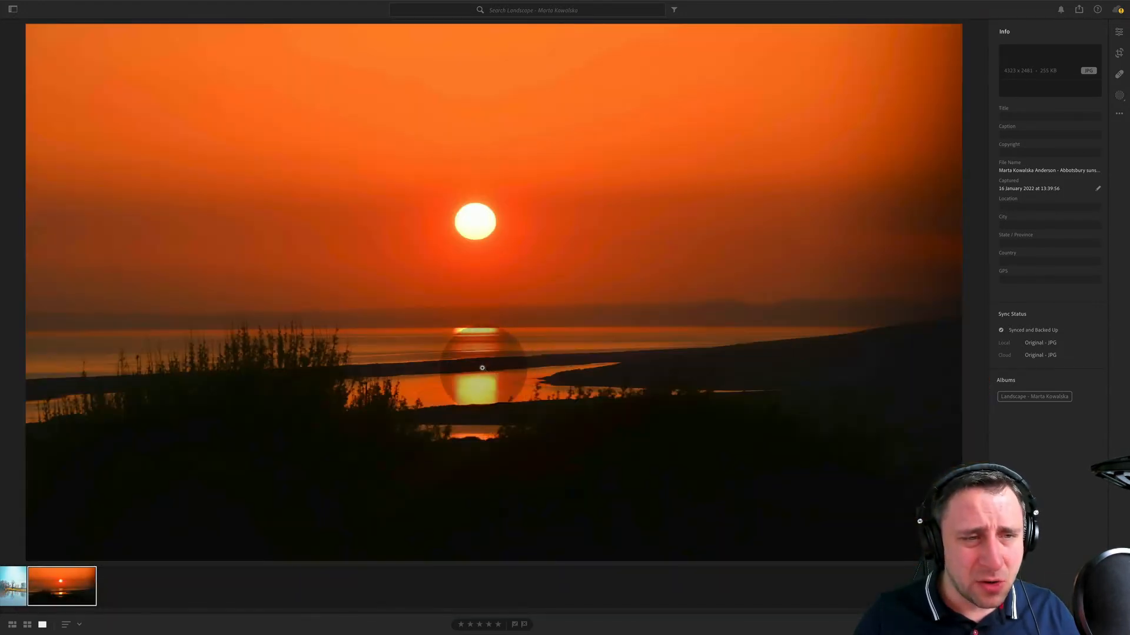
pyautogui.click(221, 273)
pyautogui.click(681, 344)
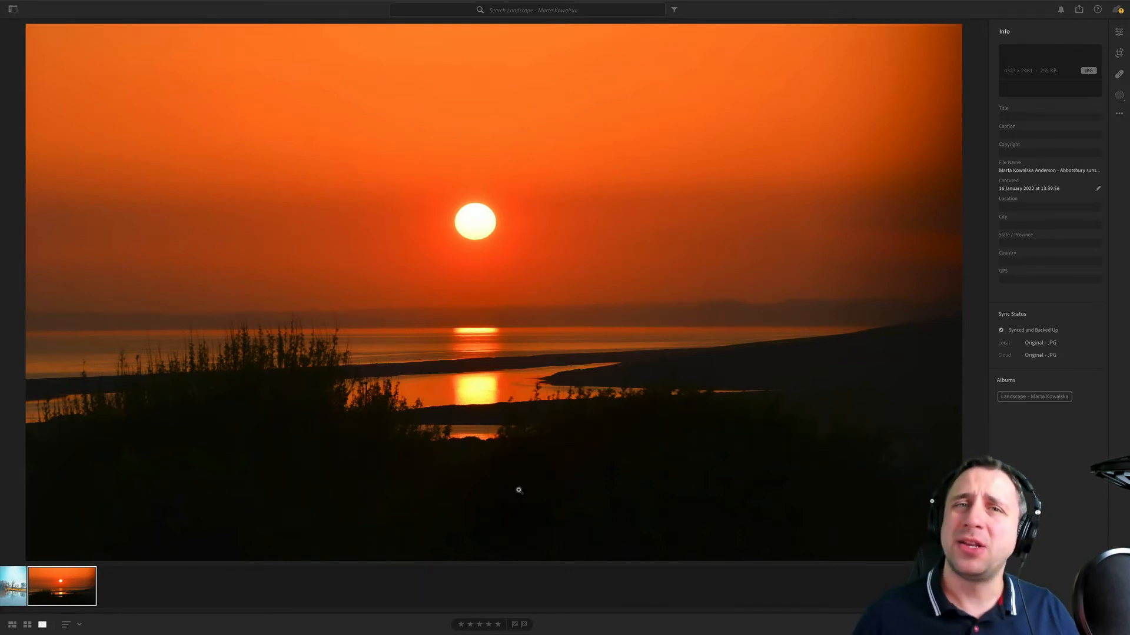
# - Rotate the lake photo slightly counterclockwise to straighten it and tighten its crop from the upper-right corner
pyautogui.click(11, 588)
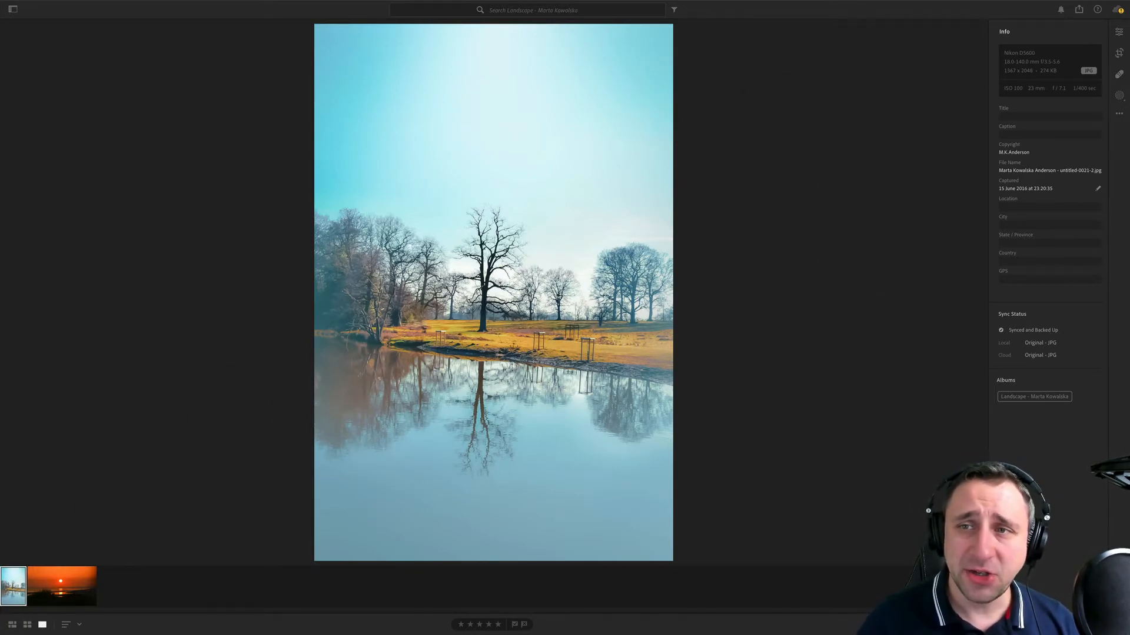
pyautogui.click(1119, 52)
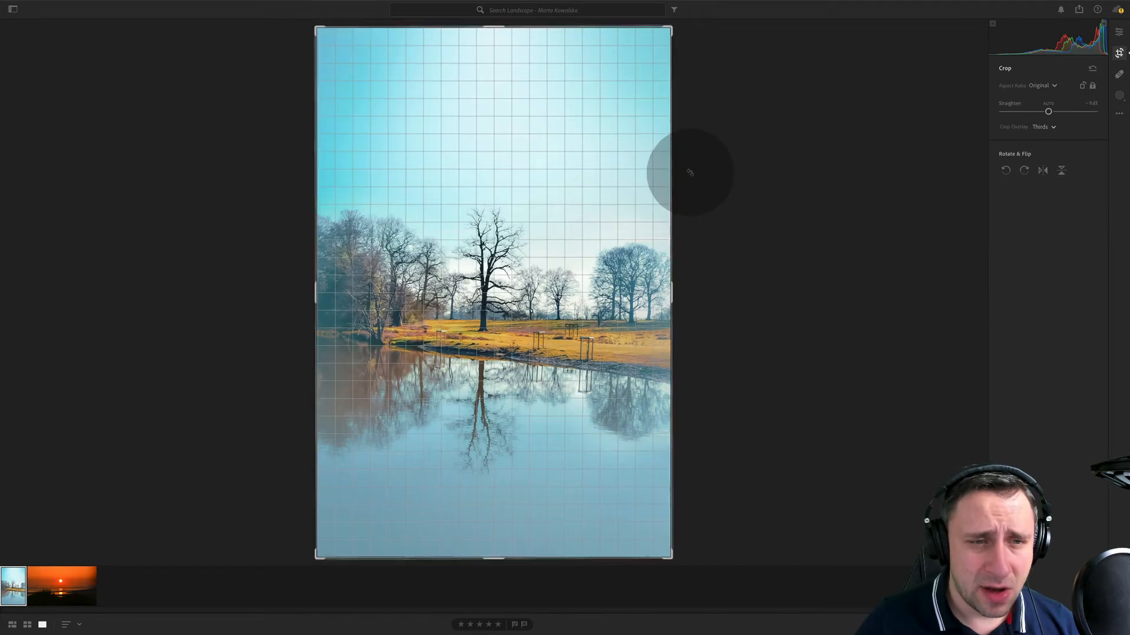
pyautogui.moveTo(689, 172); pyautogui.dragTo(687, 168)
pyautogui.press('Return')
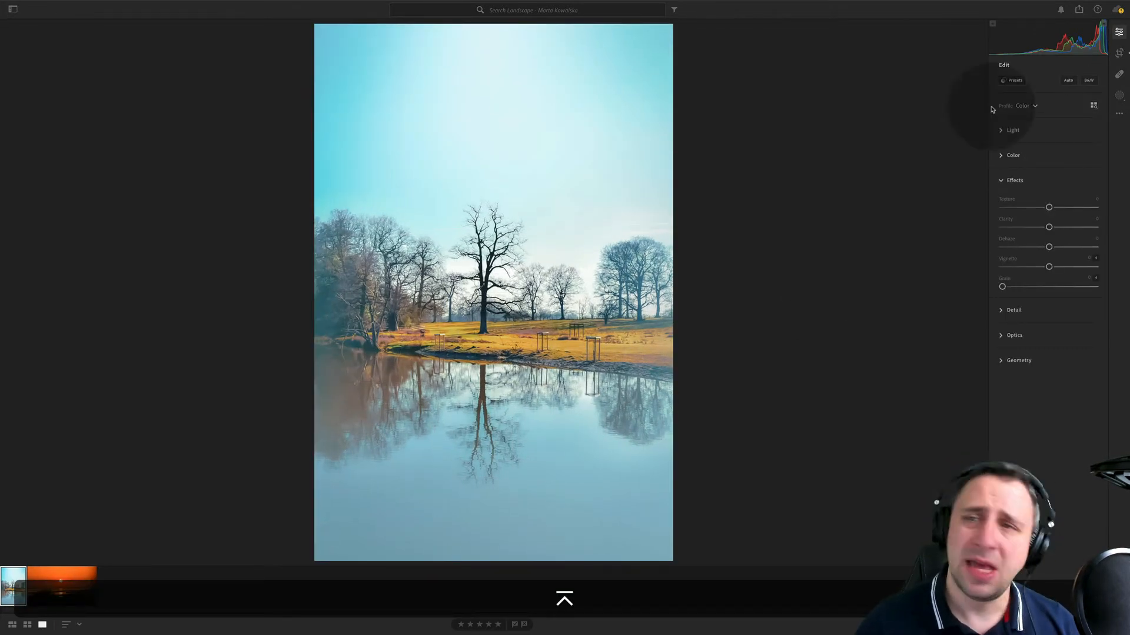
pyautogui.click(1119, 53)
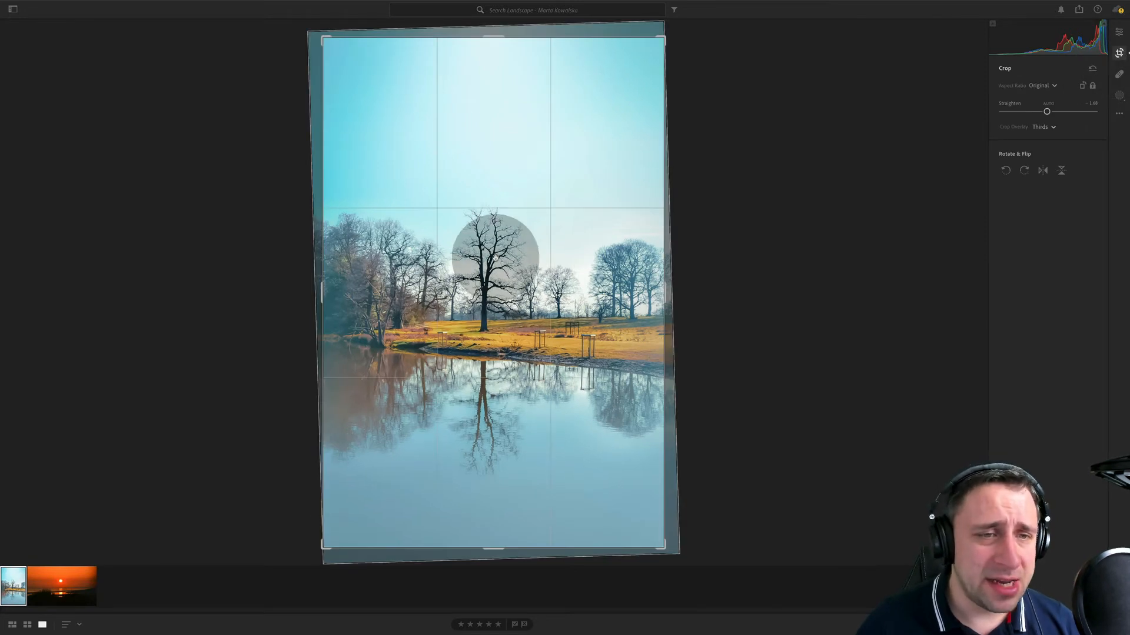
pyautogui.moveTo(664, 39); pyautogui.dragTo(653, 45)
pyautogui.press('Return')
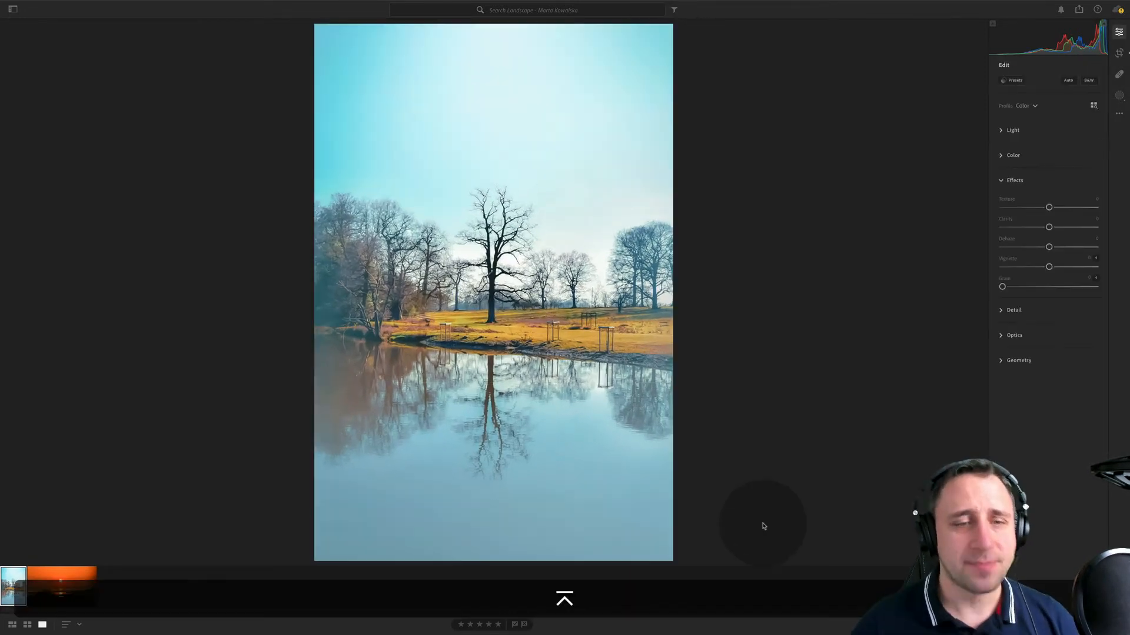
# - Unlock the lake photo's crop aspect ratio, trim the empty sky from its upper edge and refine its right edge
pyautogui.click(1119, 53)
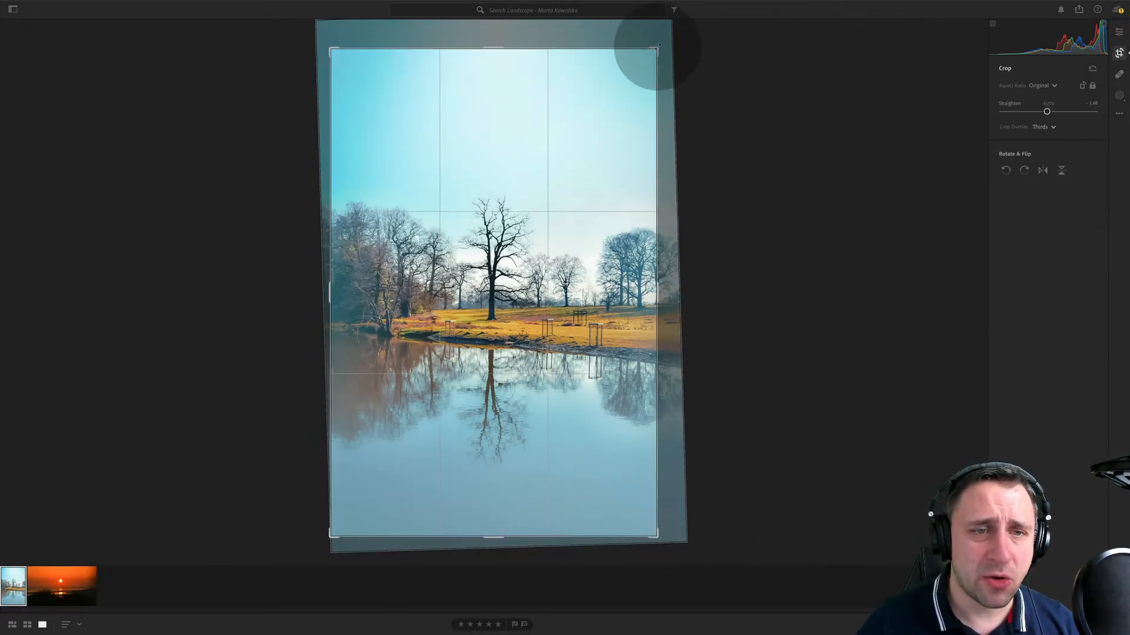
pyautogui.moveTo(656, 48); pyautogui.dragTo(657, 46)
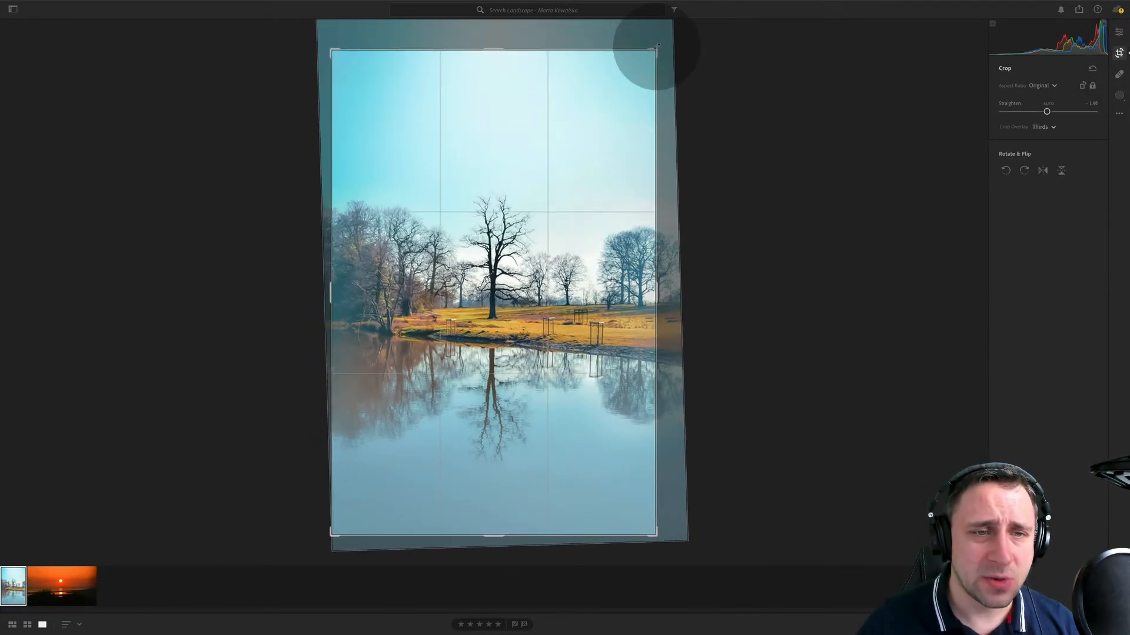
pyautogui.click(1093, 86)
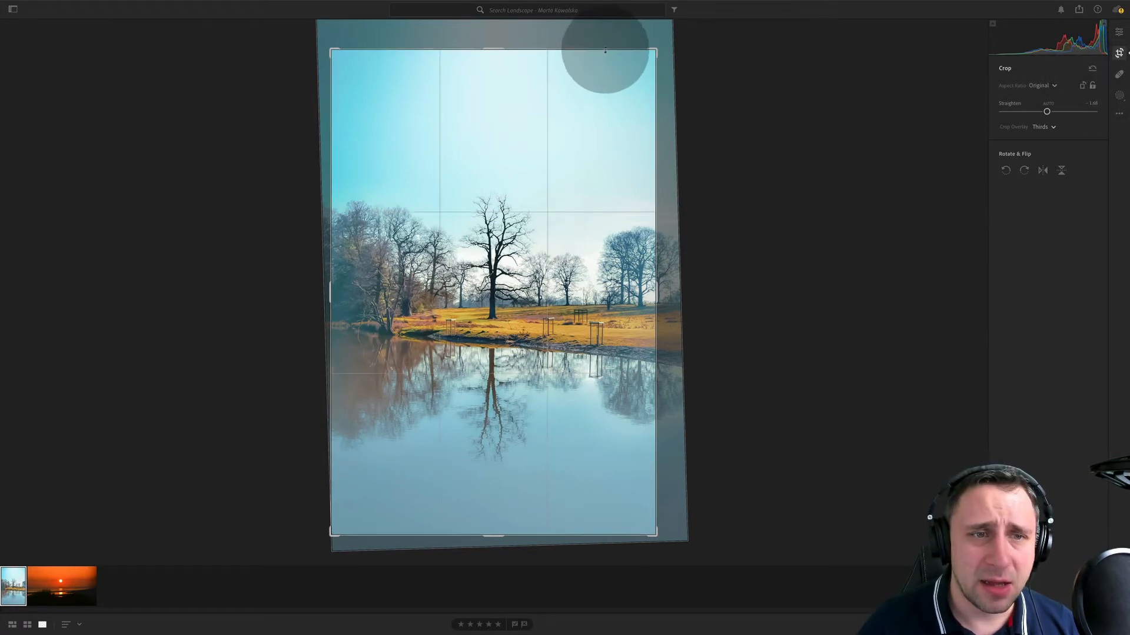
pyautogui.moveTo(605, 49); pyautogui.dragTo(605, 78)
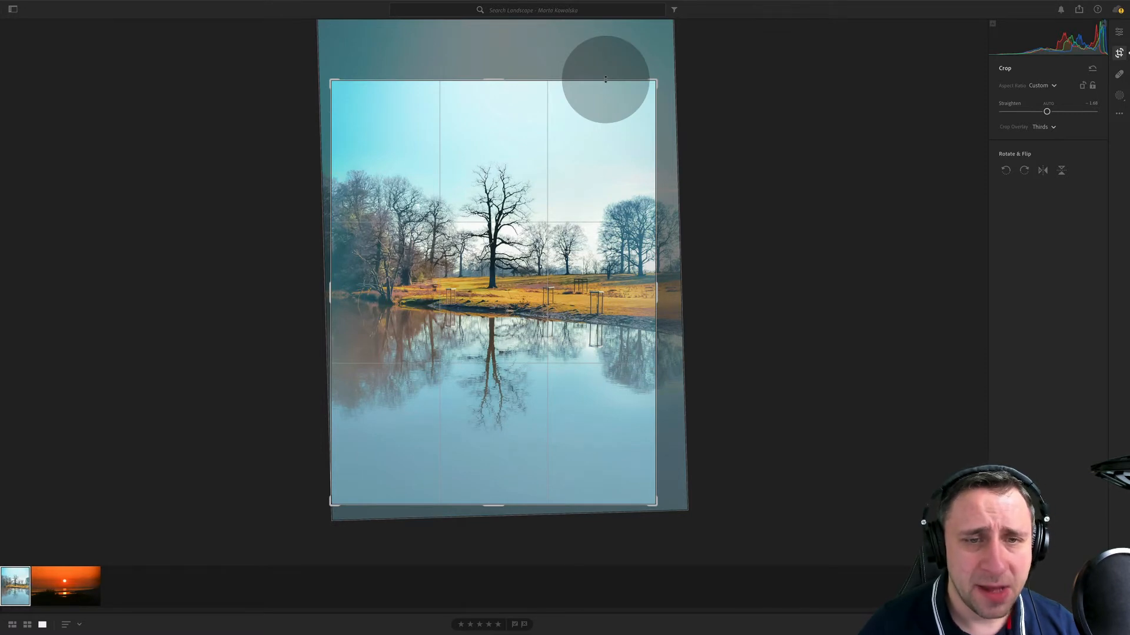
pyautogui.press('Return')
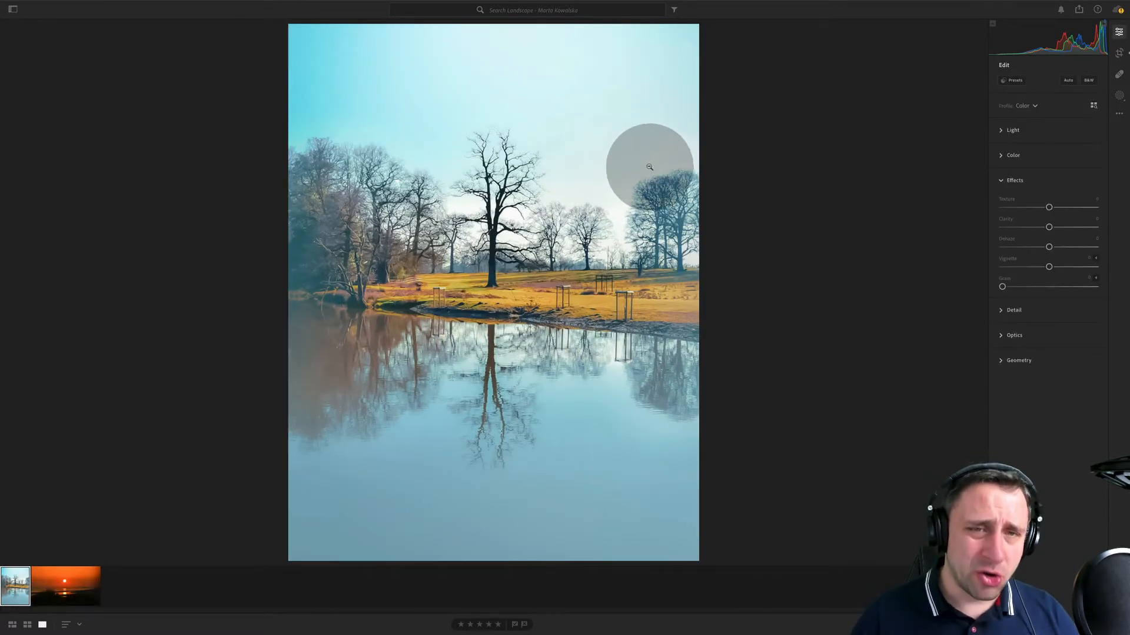
pyautogui.press('c')
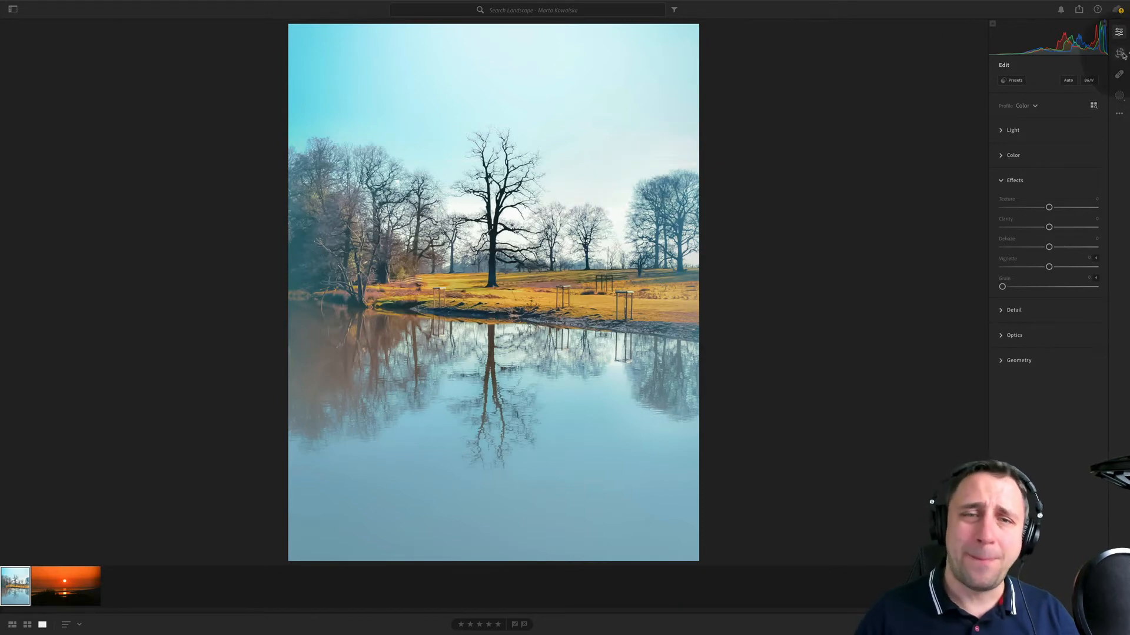
pyautogui.moveTo(656, 245); pyautogui.dragTo(654, 246)
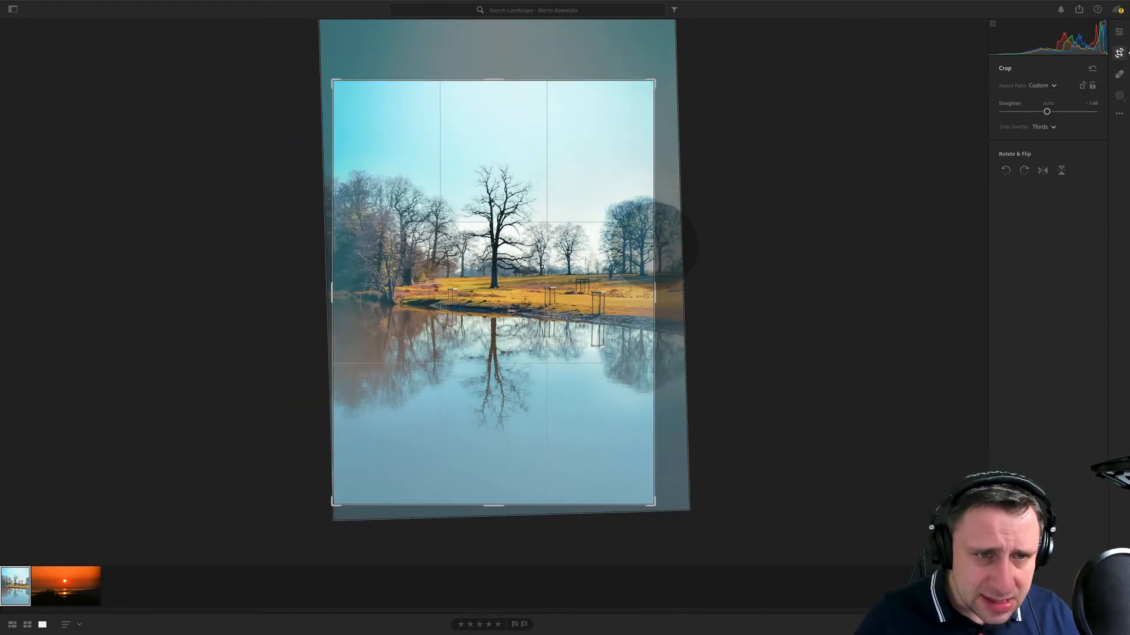
pyautogui.press('Return')
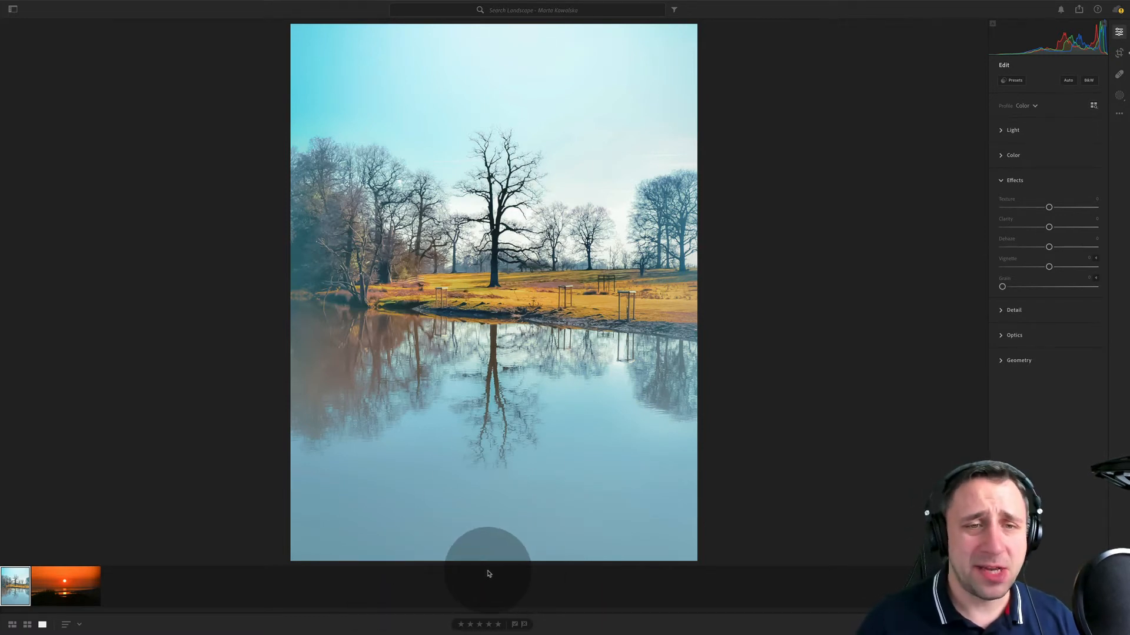
# - Try raising the sunset photo's Shadows to +100 to inspect the dark foreground, and reset the slider
pyautogui.click(98, 580)
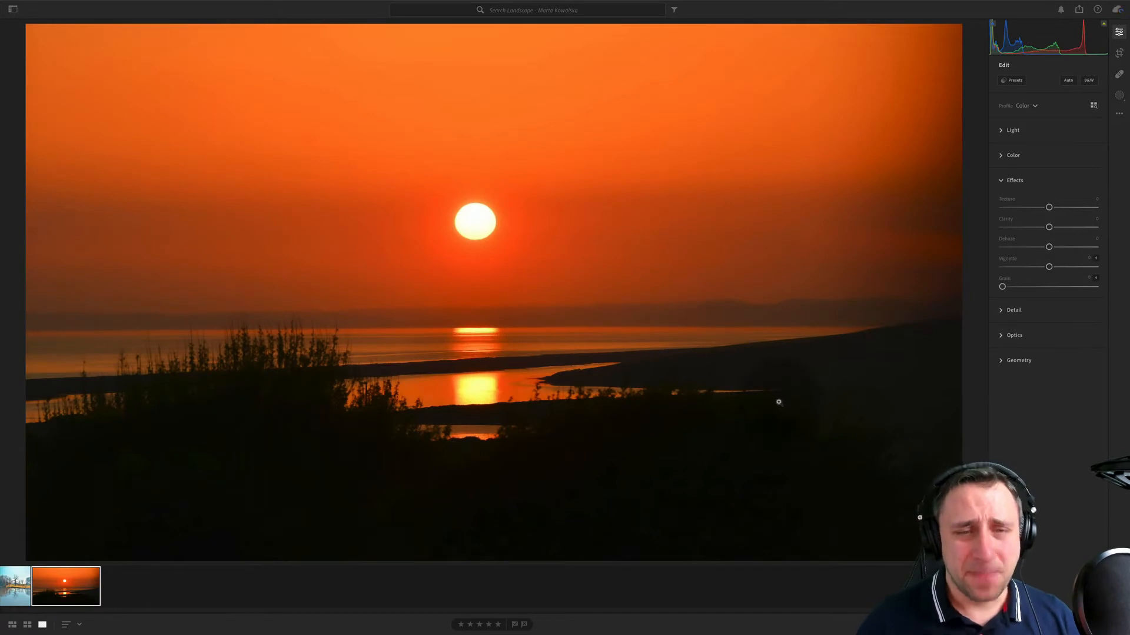
pyautogui.click(1013, 130)
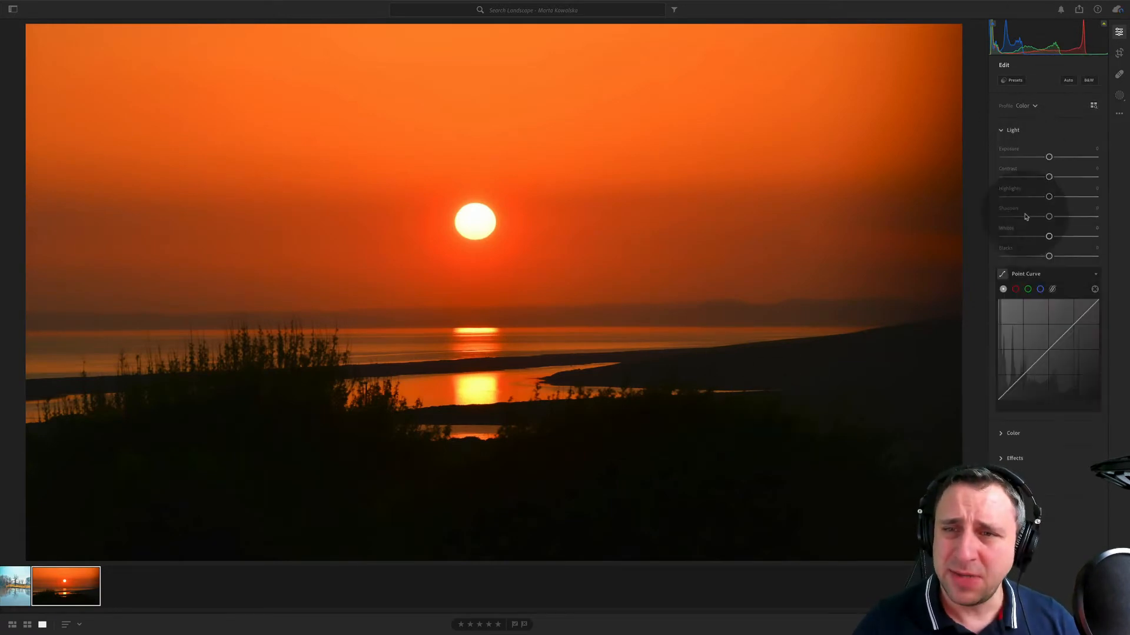
pyautogui.moveTo(1048, 216); pyautogui.dragTo(1096, 217)
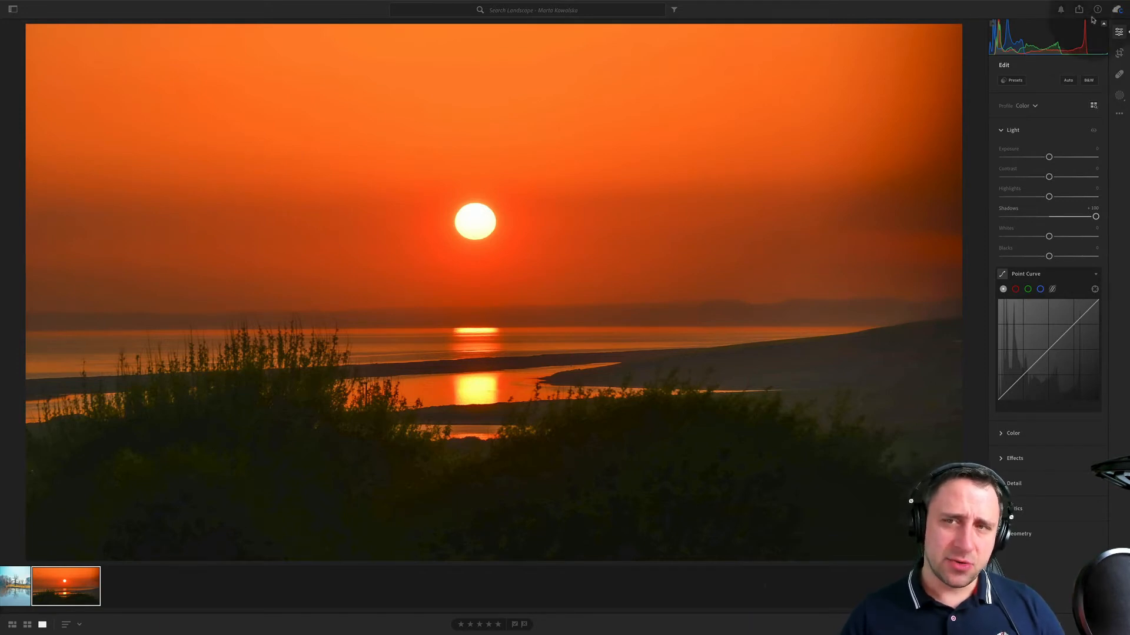
pyautogui.doubleClick(1011, 212)
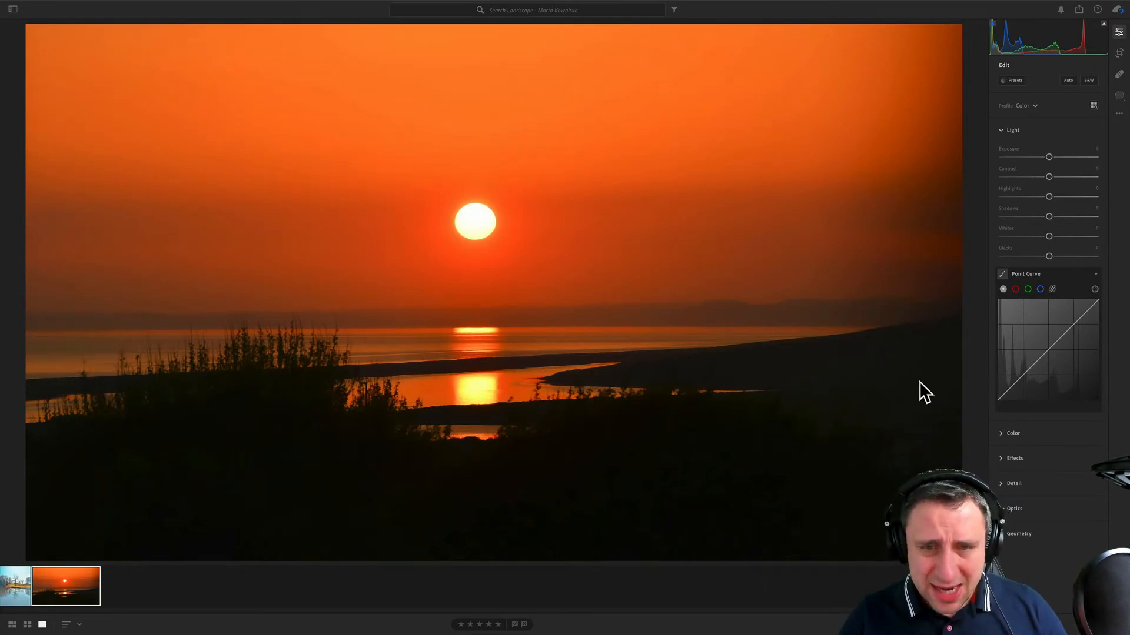
# - Crop the sunset photo in from all sides with a custom aspect ratio, centring the sun horizontally
pyautogui.click(1119, 53)
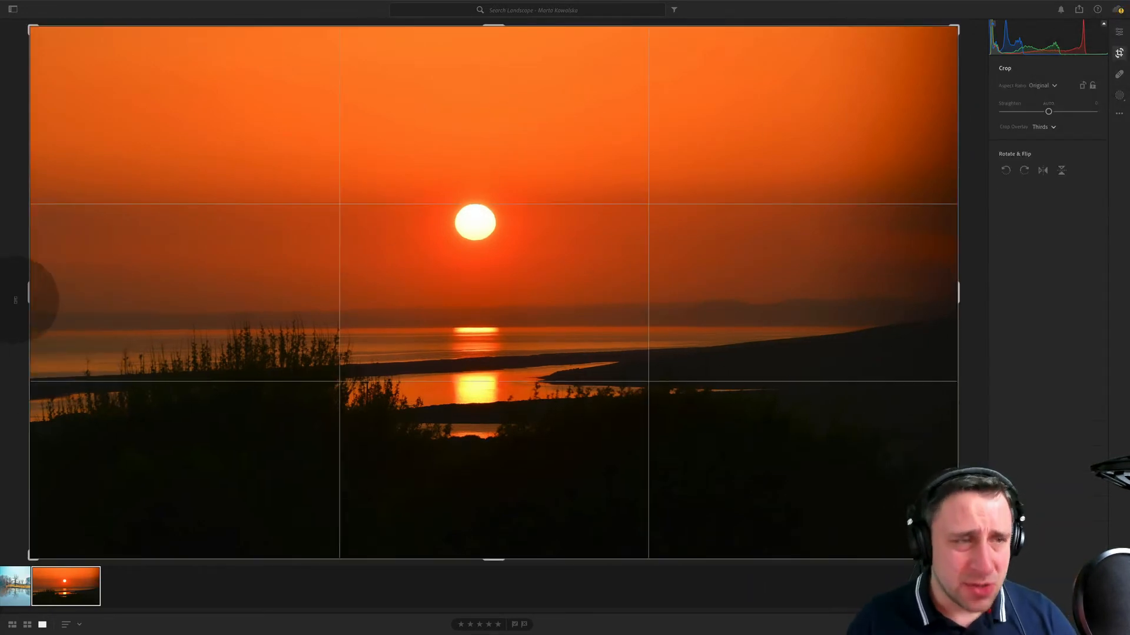
pyautogui.moveTo(27, 289); pyautogui.dragTo(79, 290)
pyautogui.moveTo(906, 297); pyautogui.dragTo(841, 294)
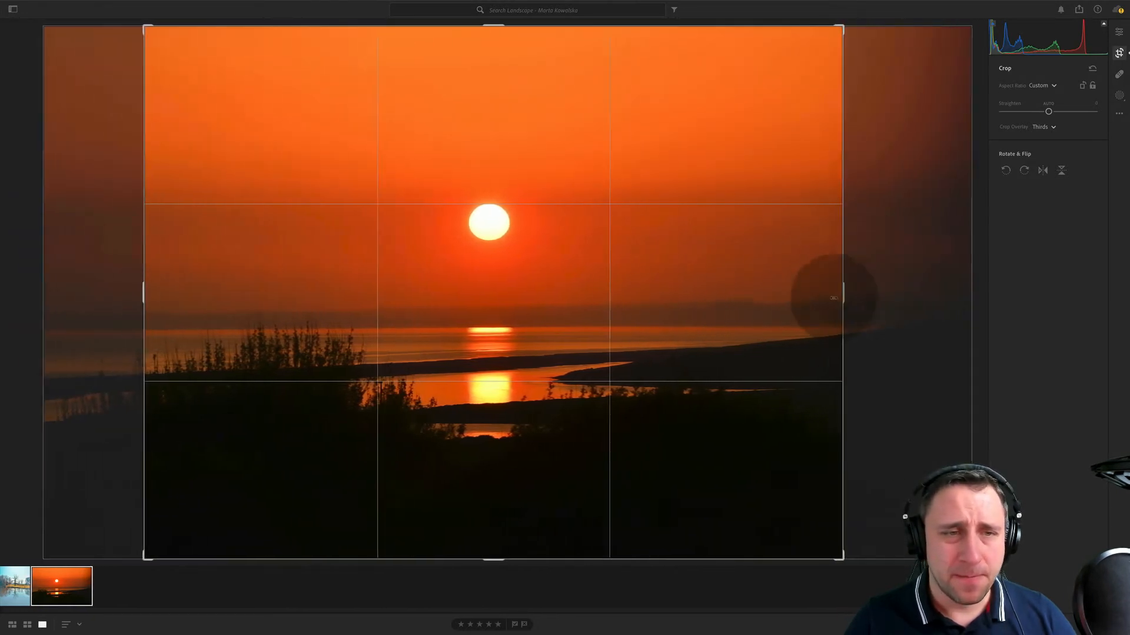
pyautogui.moveTo(658, 30); pyautogui.dragTo(663, 52)
pyautogui.moveTo(651, 193); pyautogui.dragTo(651, 191)
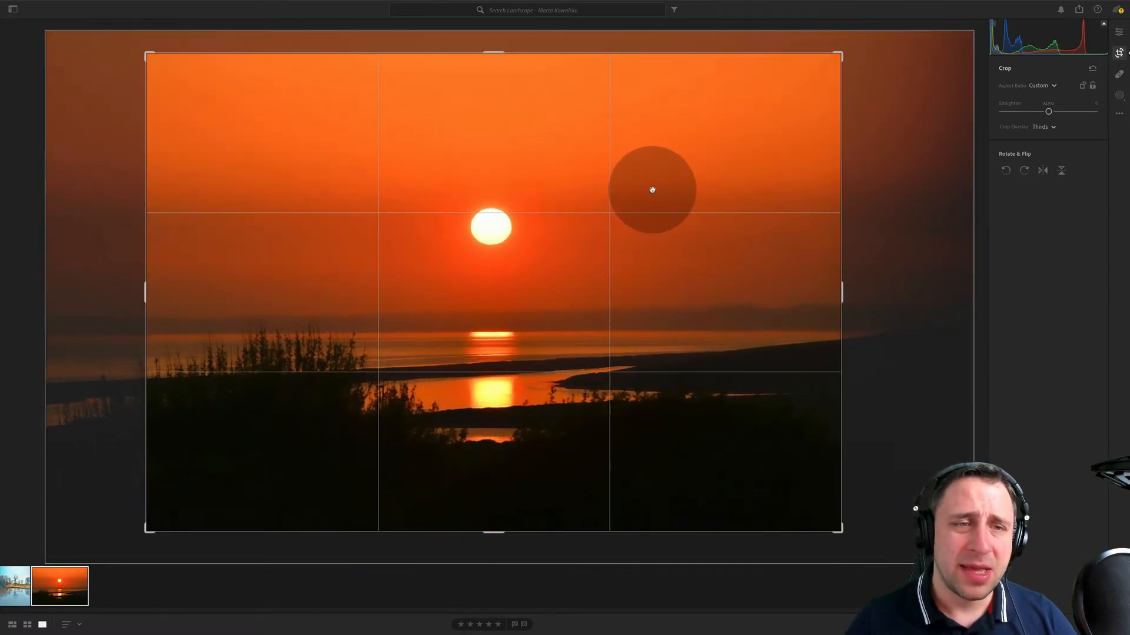
pyautogui.press('Return')
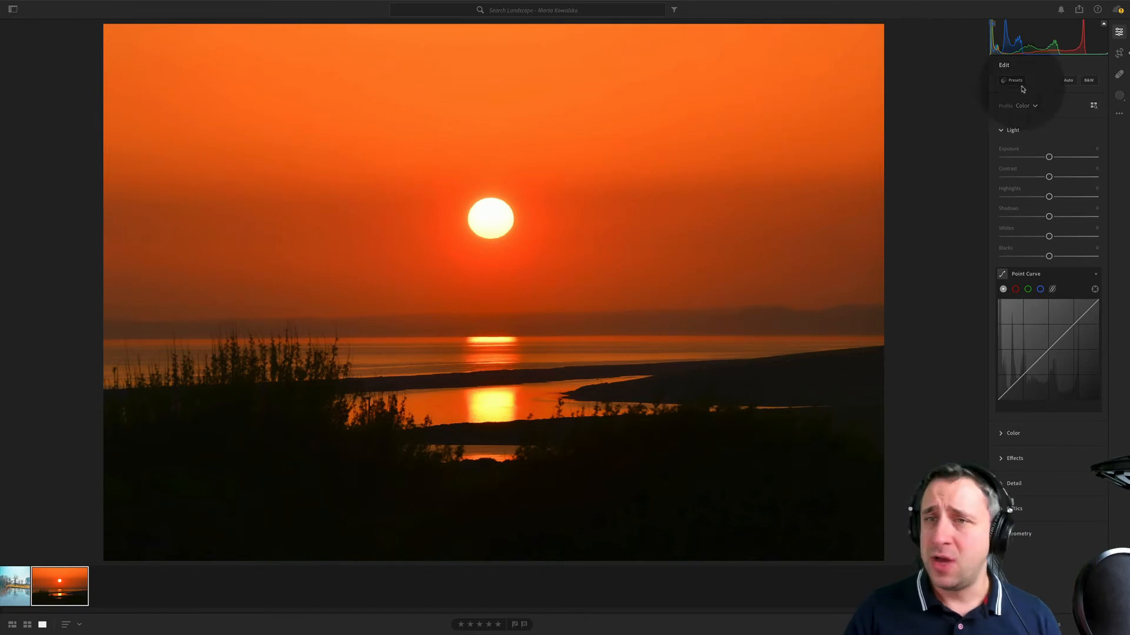
# - Trim more sky from the upper edge of the sunset photo's crop
pyautogui.click(1118, 53)
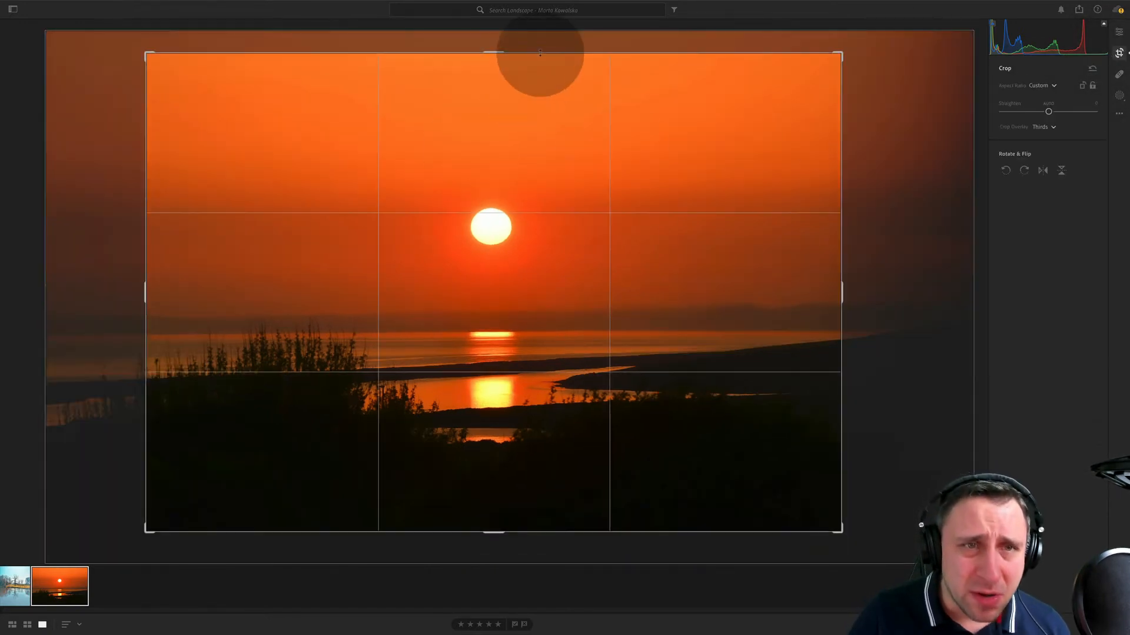
pyautogui.moveTo(537, 51); pyautogui.dragTo(542, 74)
pyautogui.press('Return')
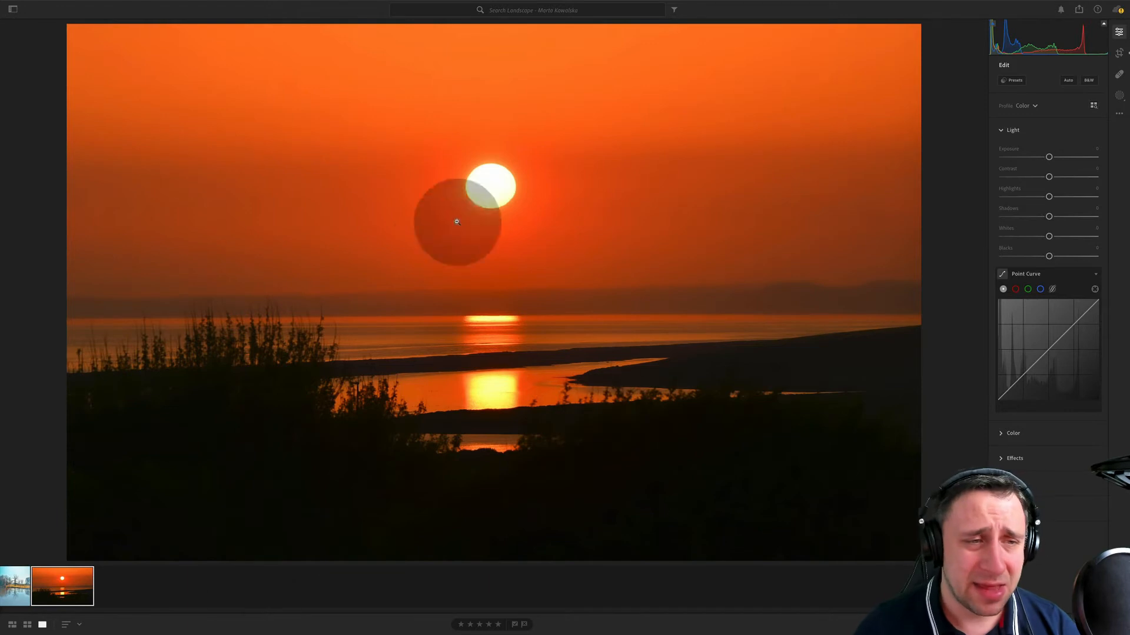
# - Reset all edits on the sunset photo
pyautogui.click(1120, 117)
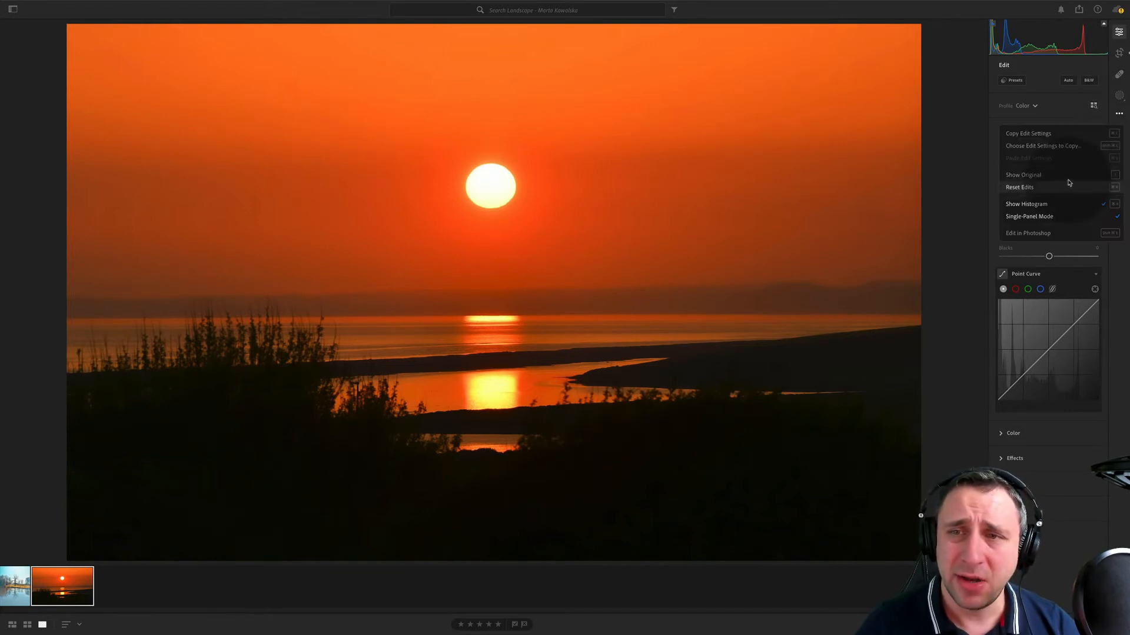
pyautogui.click(1067, 185)
pyautogui.moveTo(397, 634)
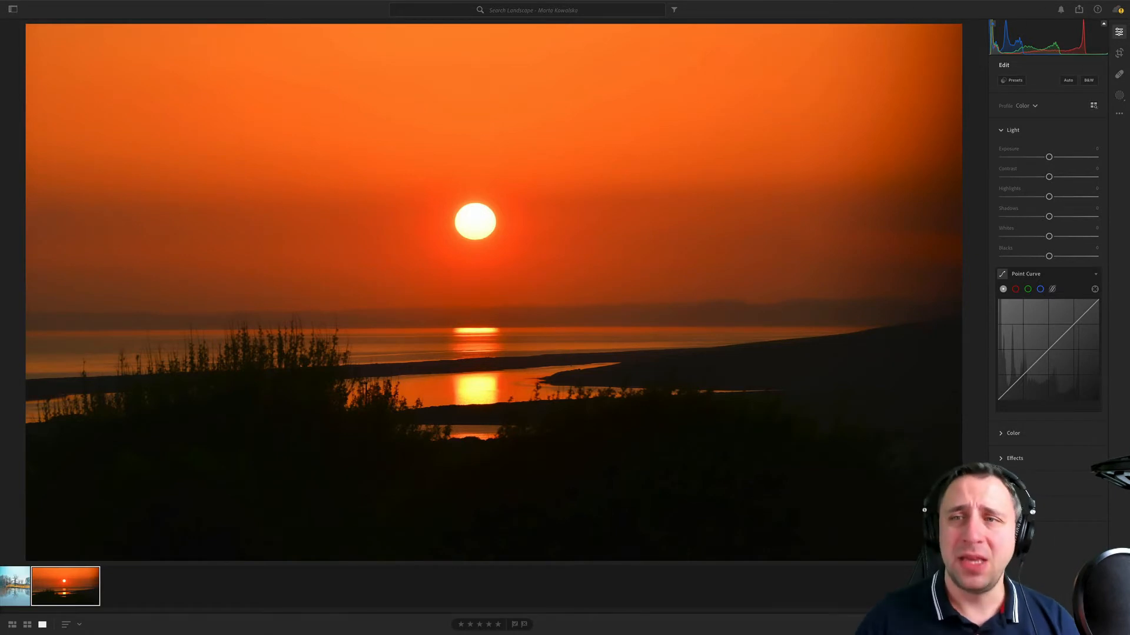
# - Try a portrait-orientation crop on the sunset photo, repositioning the image around the sun and widening the frame slightly
pyautogui.click(1119, 54)
pyautogui.click(1081, 86)
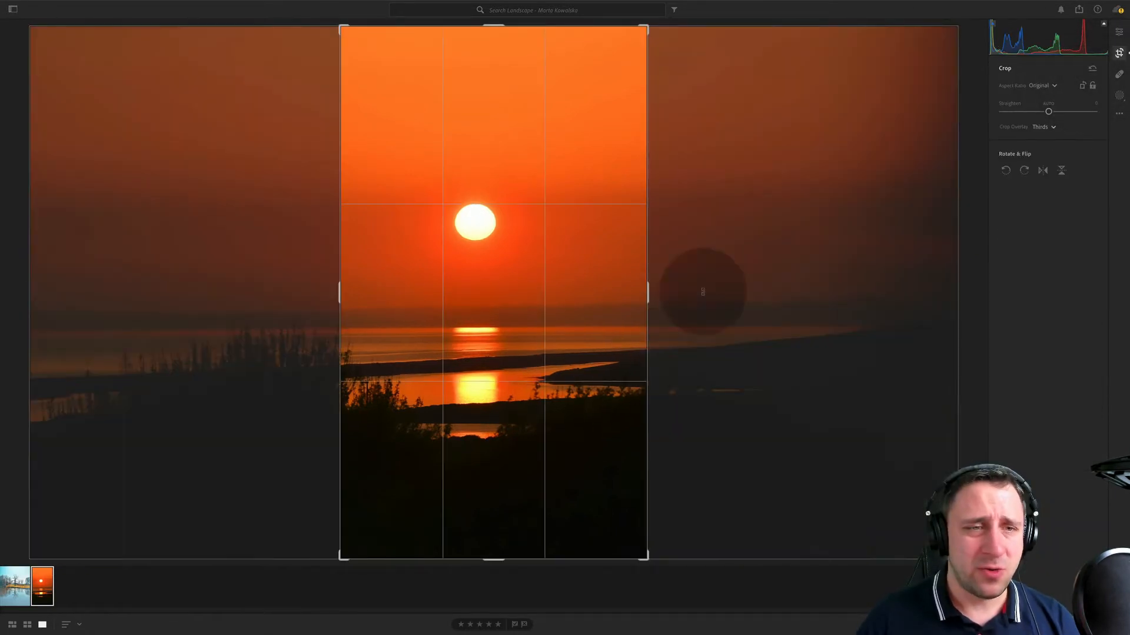
pyautogui.moveTo(577, 278); pyautogui.dragTo(592, 278)
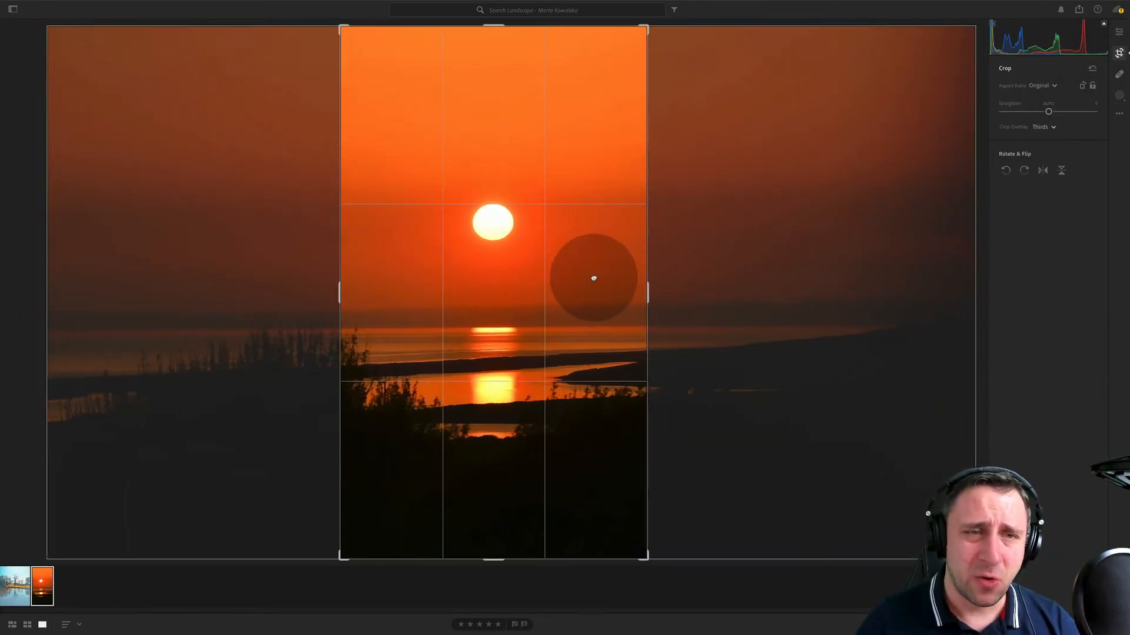
pyautogui.moveTo(648, 43); pyautogui.dragTo(650, 38)
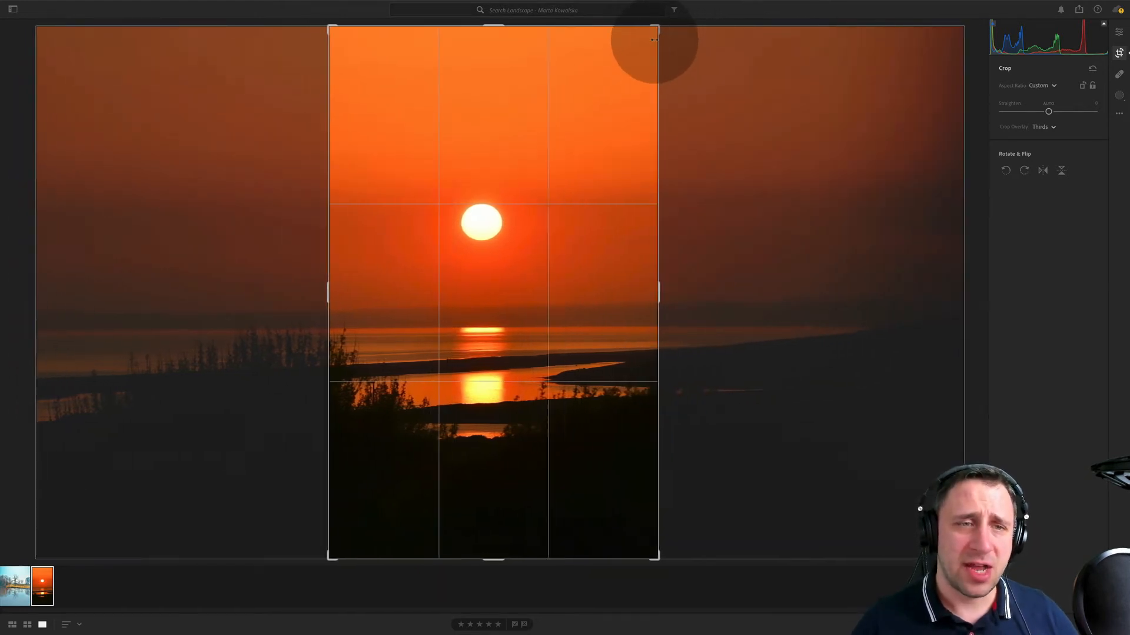
# - Try a tighter 16 x 9 portrait crop centred on the sun, and undo the portrait crop
pyautogui.click(1041, 85)
pyautogui.click(1039, 229)
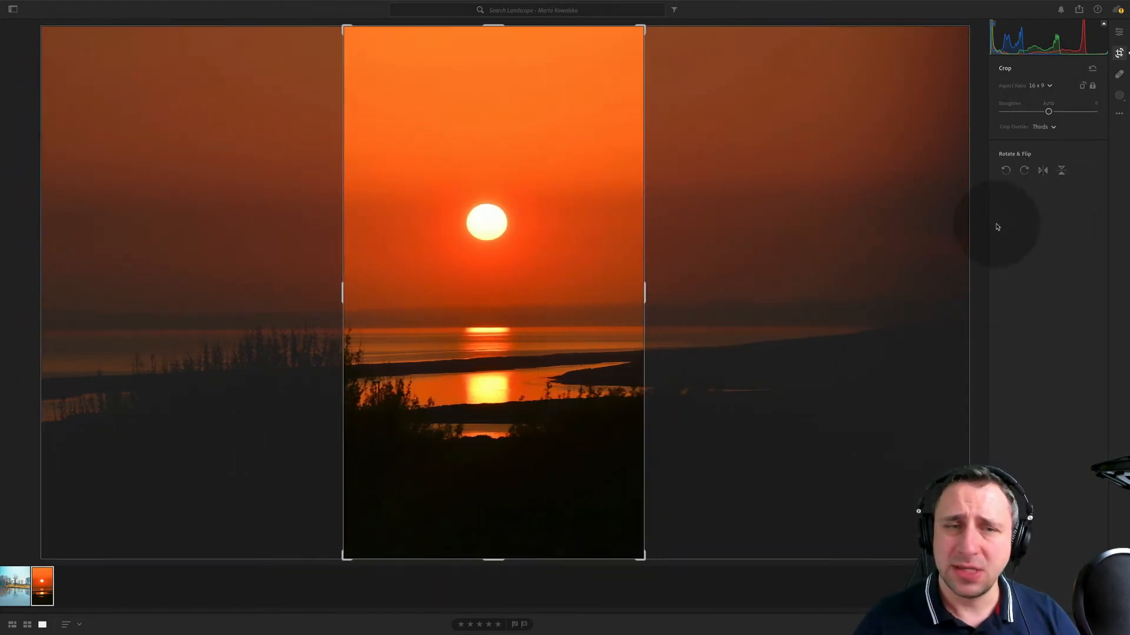
pyautogui.moveTo(643, 35)
pyautogui.mouseDown()
pyautogui.moveTo(625, 63)
pyautogui.moveTo(635, 44)
pyautogui.mouseUp()
pyautogui.moveTo(524, 45); pyautogui.dragTo(573, 196)
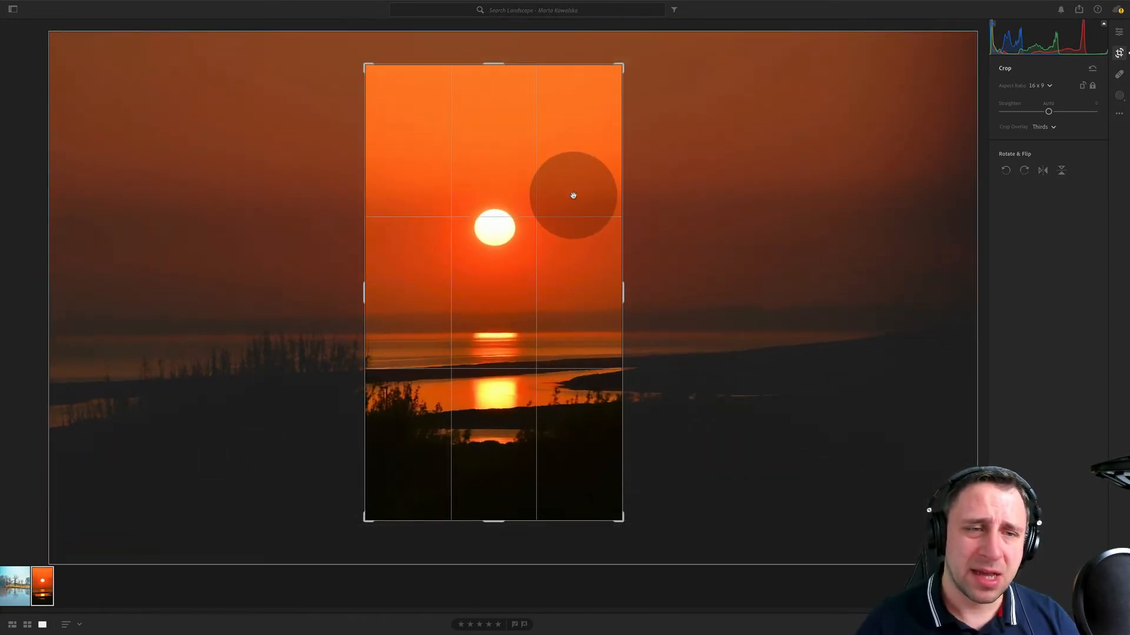
pyautogui.press('e')
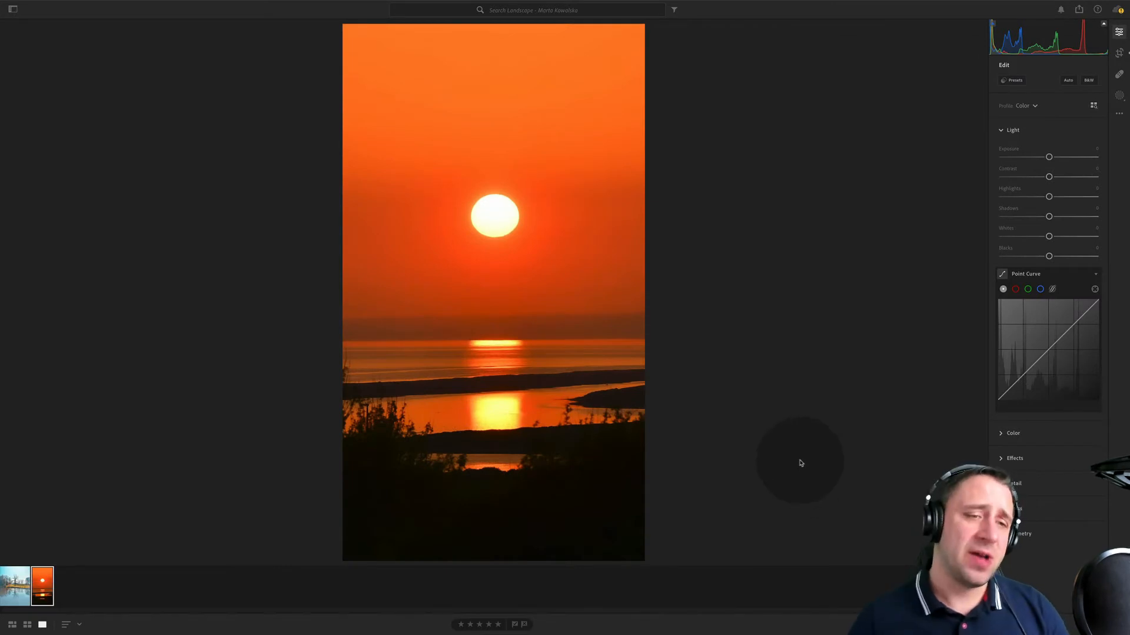
pyautogui.press('super+z')
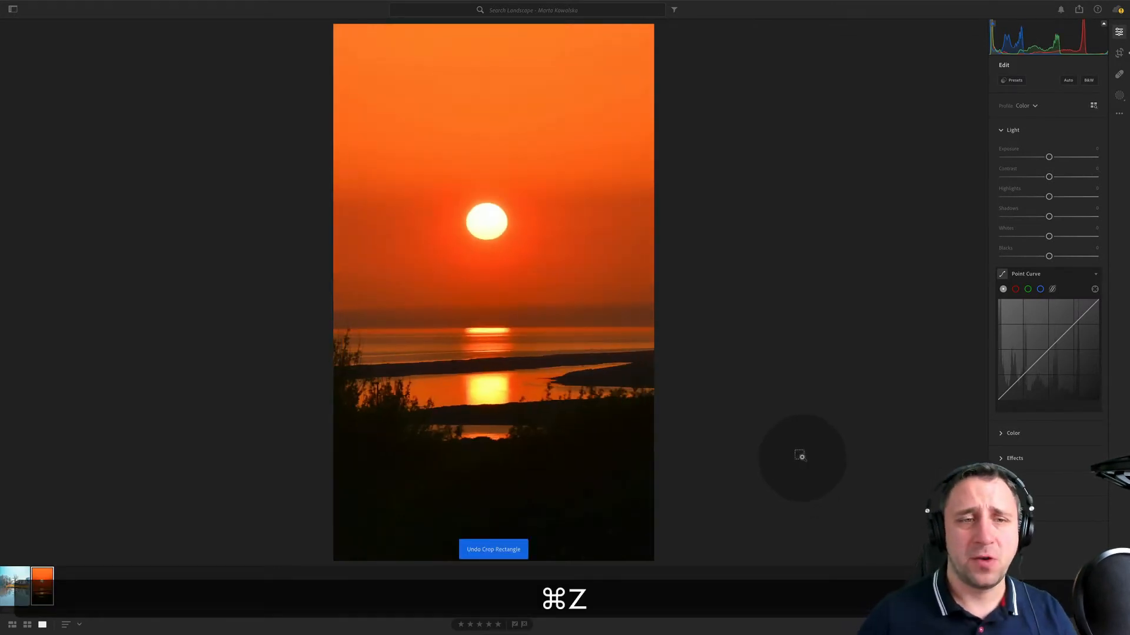
pyautogui.press('super+z')
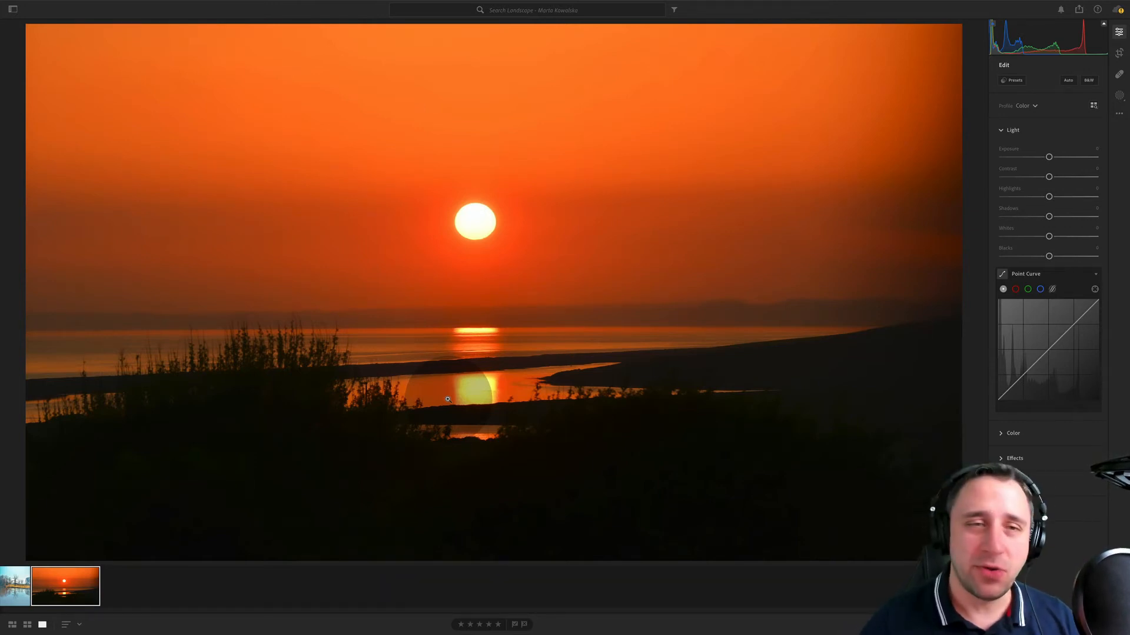
# - Switch to the lake photo, try warming its white balance Temp to about +10, and reset the slider
pyautogui.press('Left')
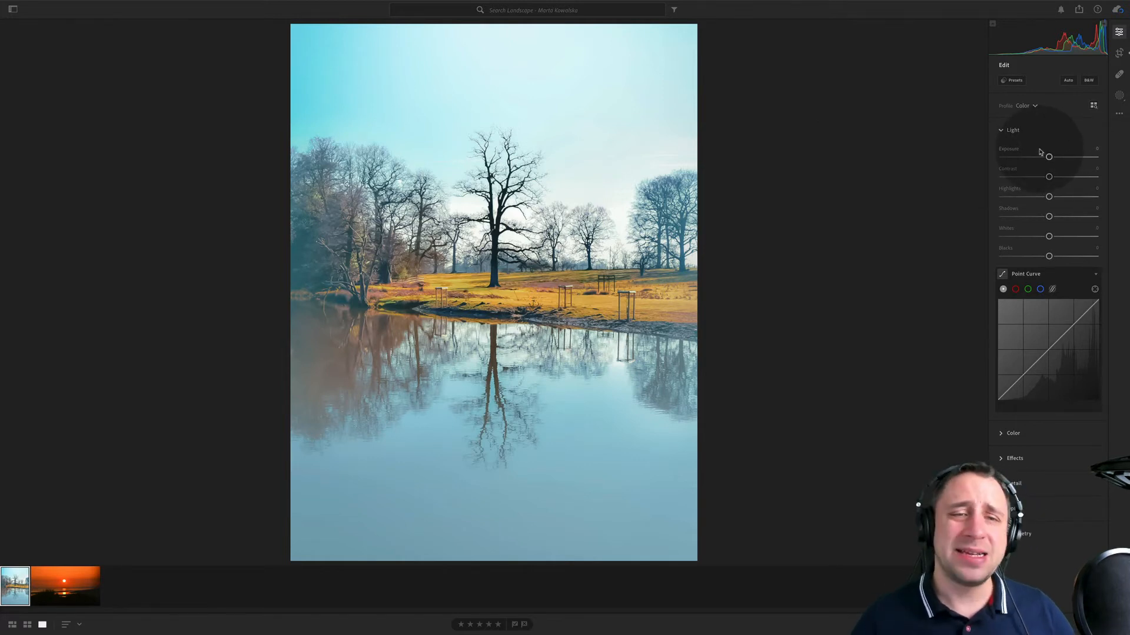
pyautogui.click(1024, 434)
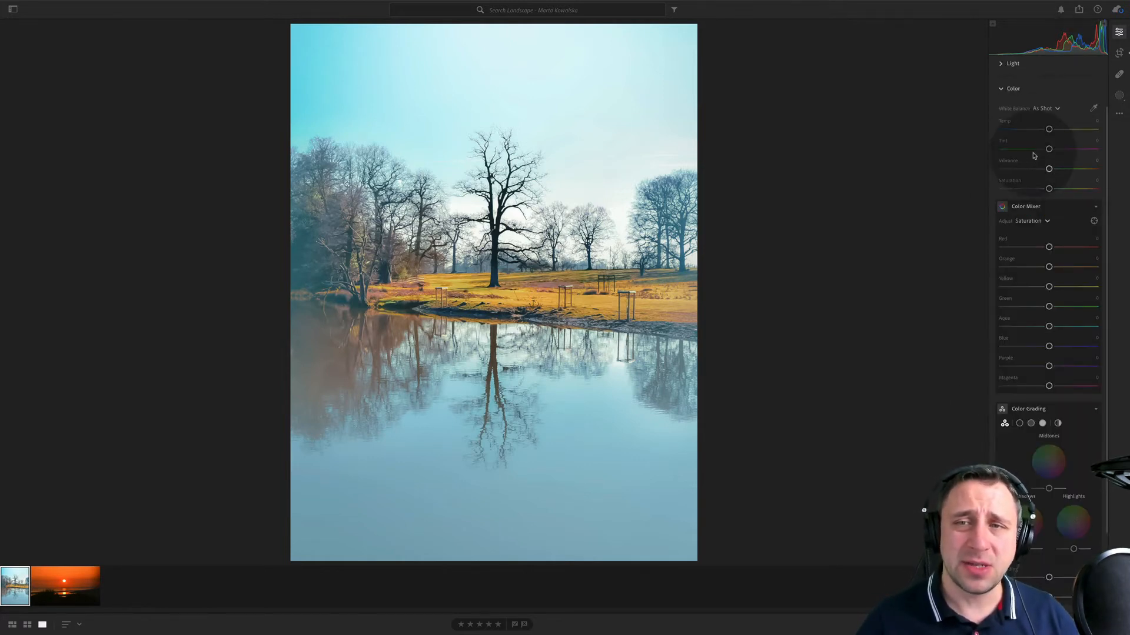
pyautogui.moveTo(1048, 129); pyautogui.dragTo(1052, 129)
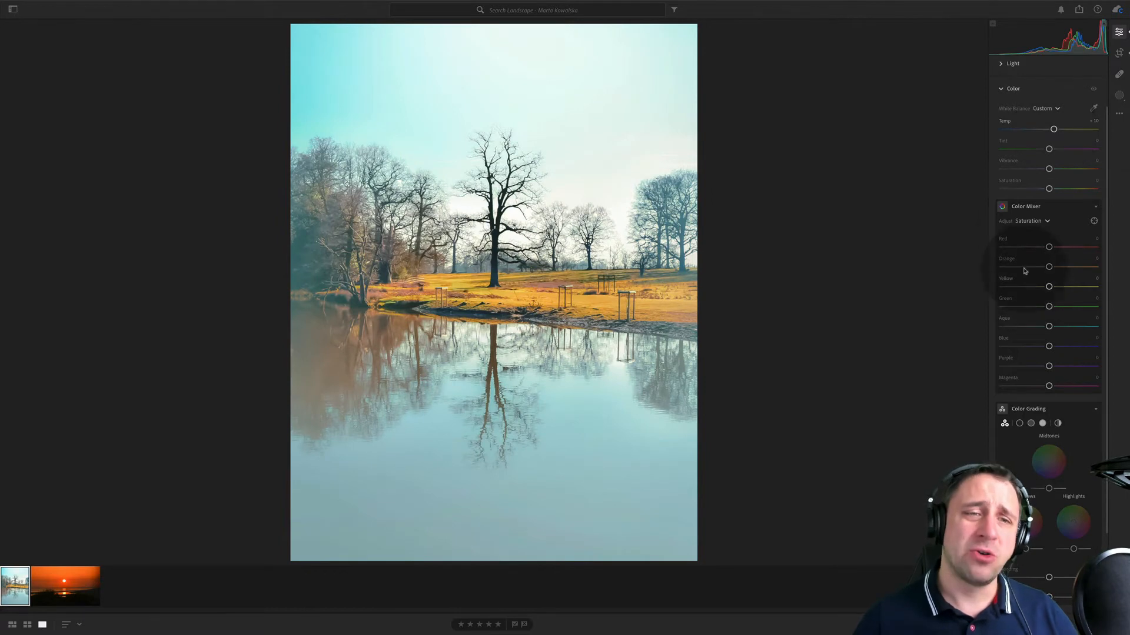
pyautogui.doubleClick(1009, 124)
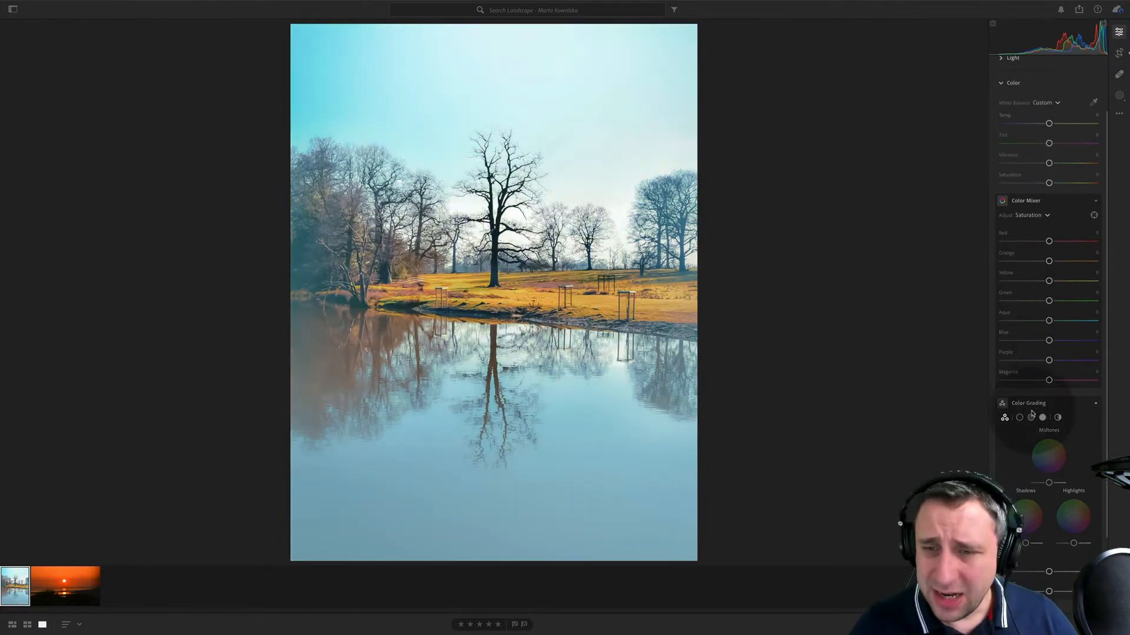
# - Try lowering the lake photo's Aqua saturation to about -55 and Blue to -21 in the Color Mixer, and reset them
pyautogui.scroll(-3, 1069, 326)
pyautogui.scroll(3, 1070, 326)
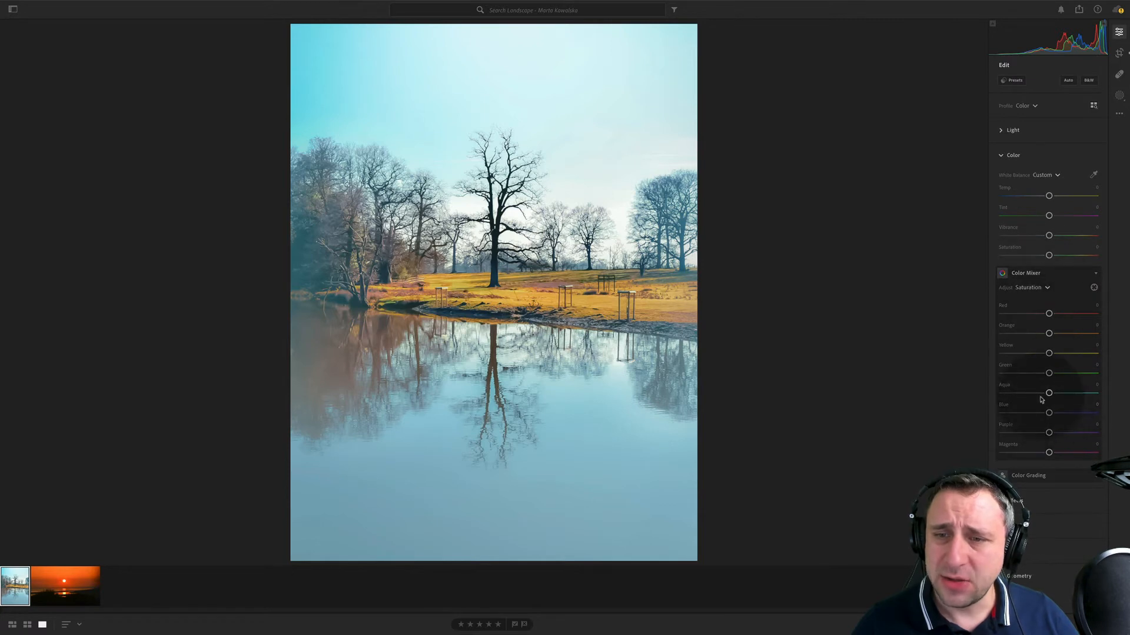
pyautogui.moveTo(1022, 396); pyautogui.dragTo(1009, 413)
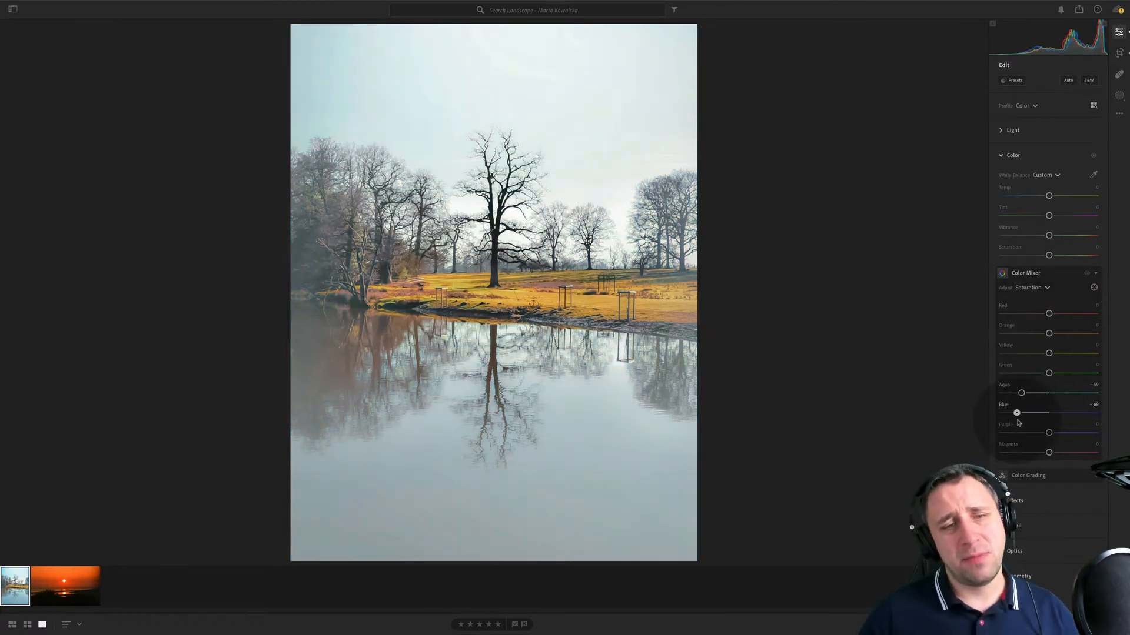
pyautogui.click(1039, 416)
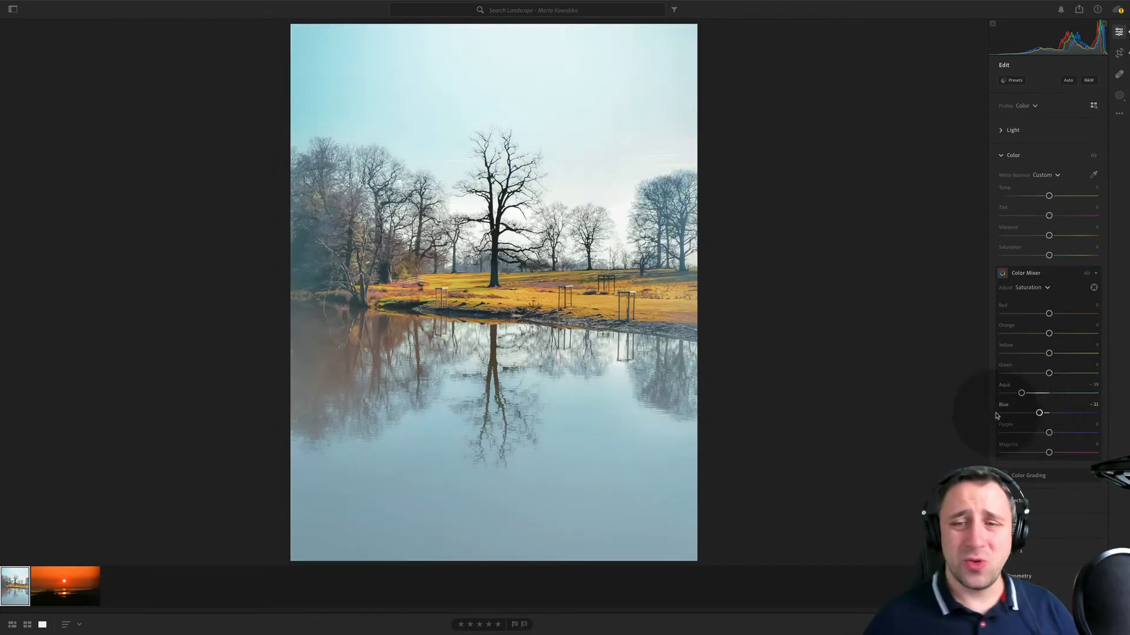
pyautogui.doubleClick(1010, 387)
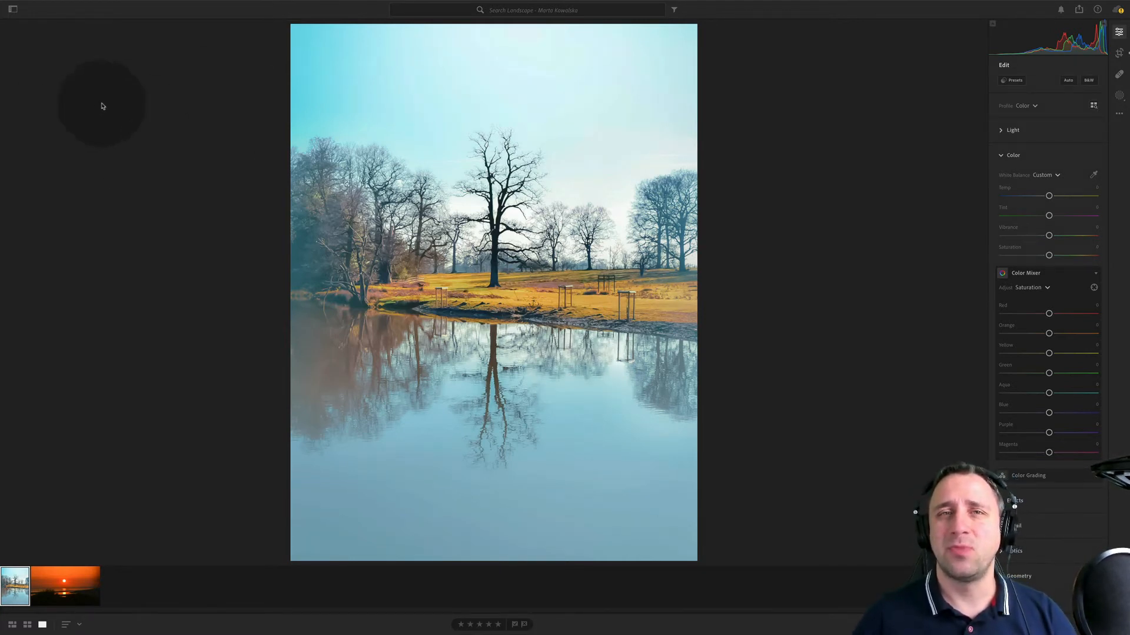
# - Open the next photographer's landscape album in the 22 01 17 folder and view its crescent-moon and sunset valley photos
pyautogui.click(15, 9)
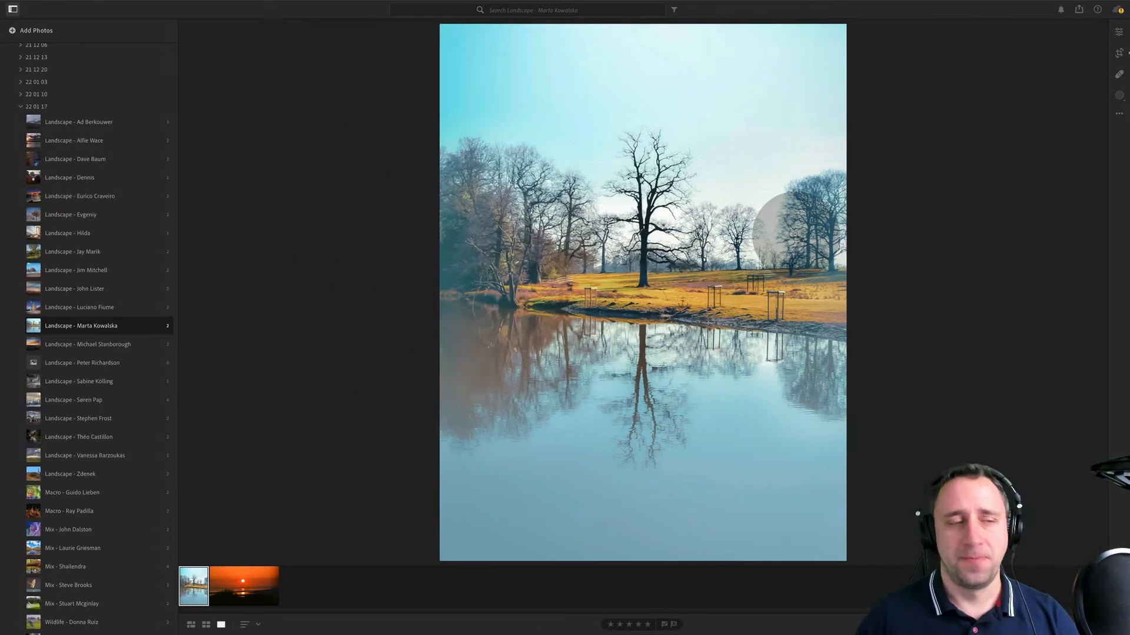
pyautogui.click(147, 345)
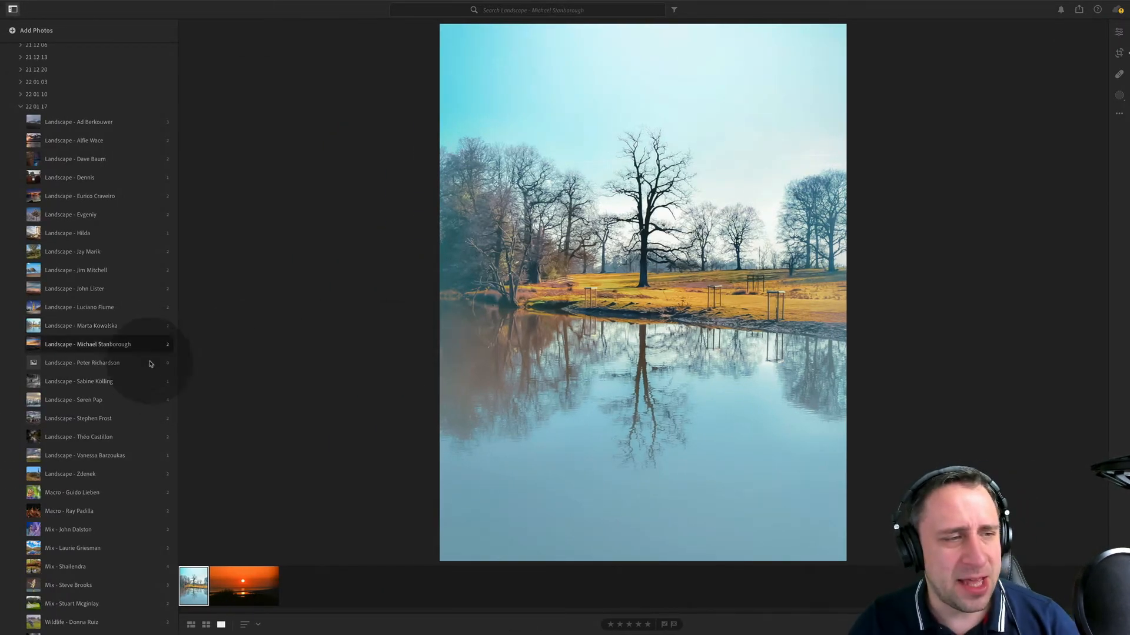
pyautogui.click(270, 587)
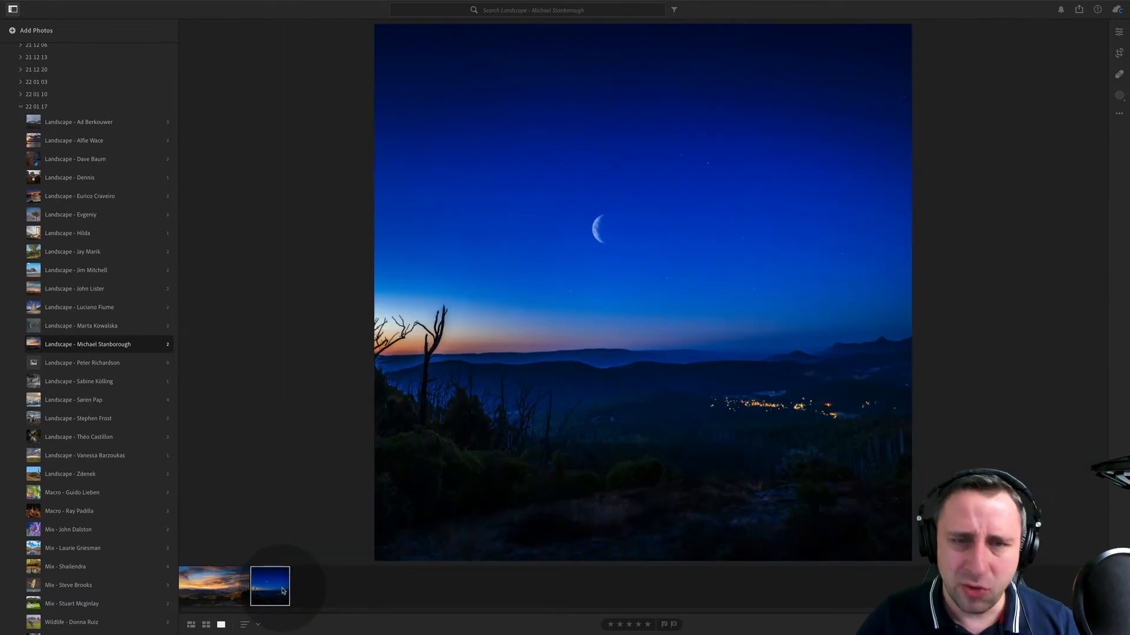
pyautogui.click(215, 585)
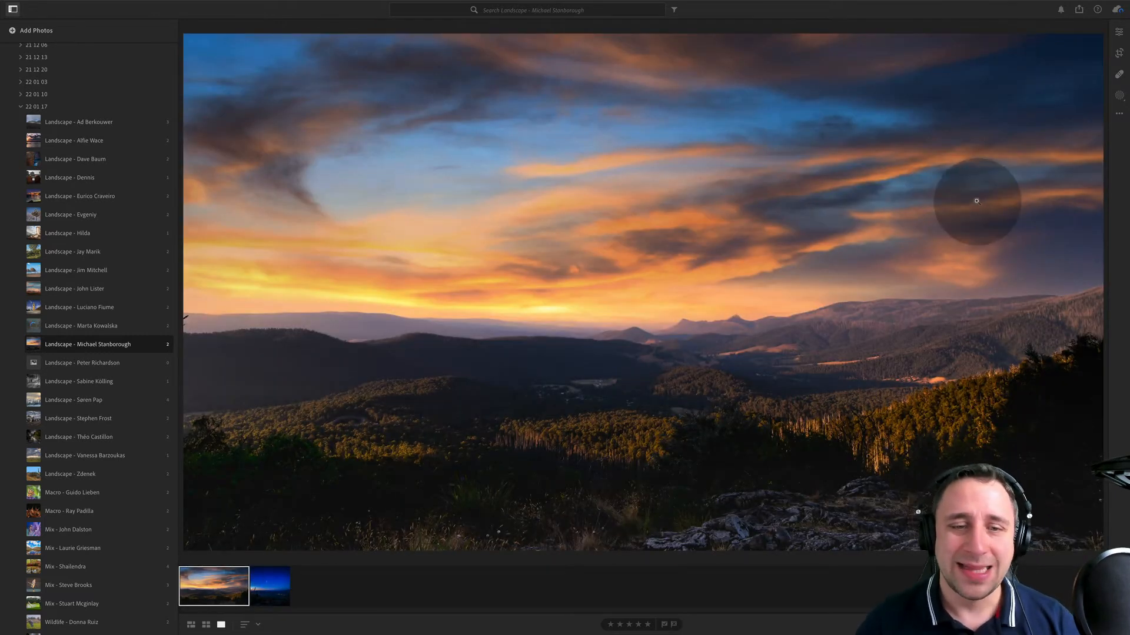
# - Compare the crescent-moon photo with the sunset valley photo, and display the sunset valley photo's metadata
pyautogui.click(1119, 33)
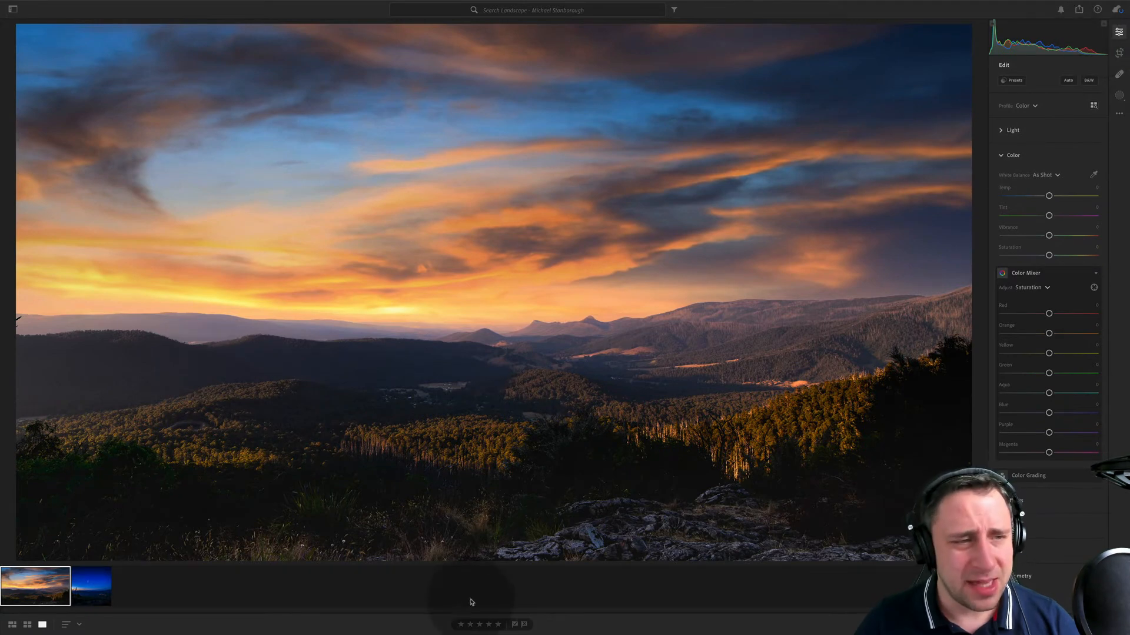
pyautogui.click(89, 586)
pyautogui.click(35, 585)
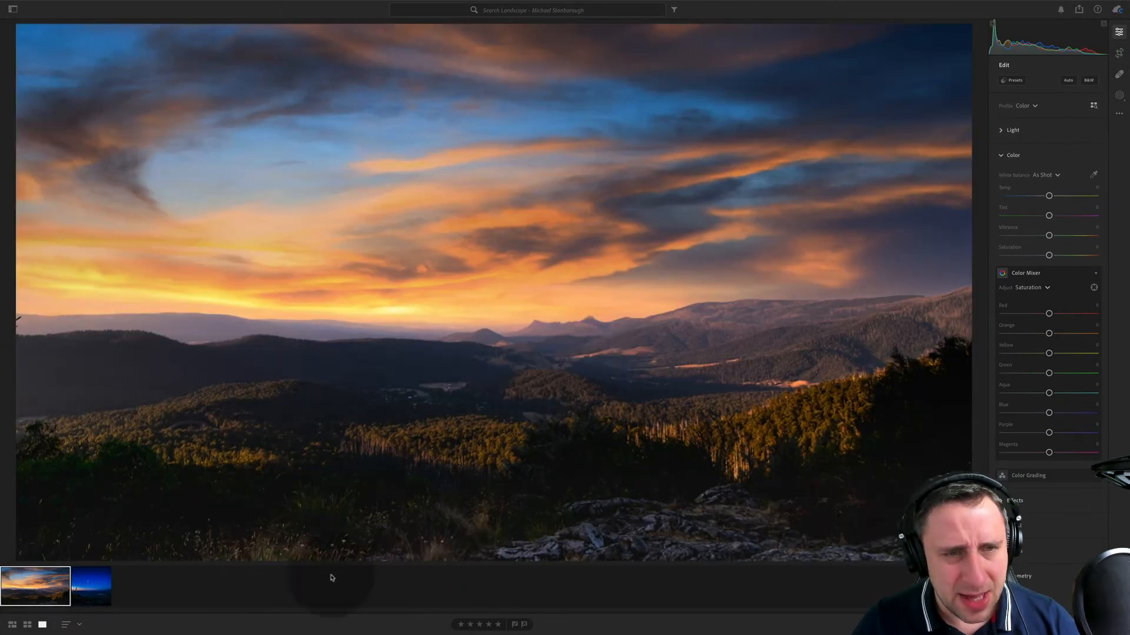
pyautogui.press('i')
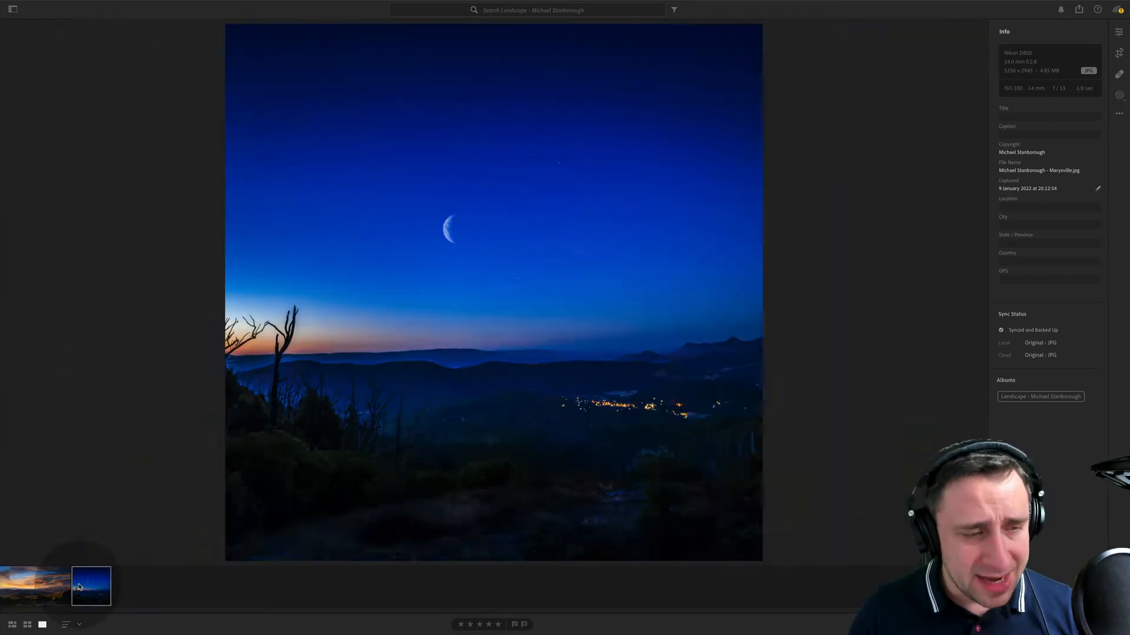
# - Switch to the crescent-moon night photo and inspect the moon and surrounding sky up close
pyautogui.click(91, 586)
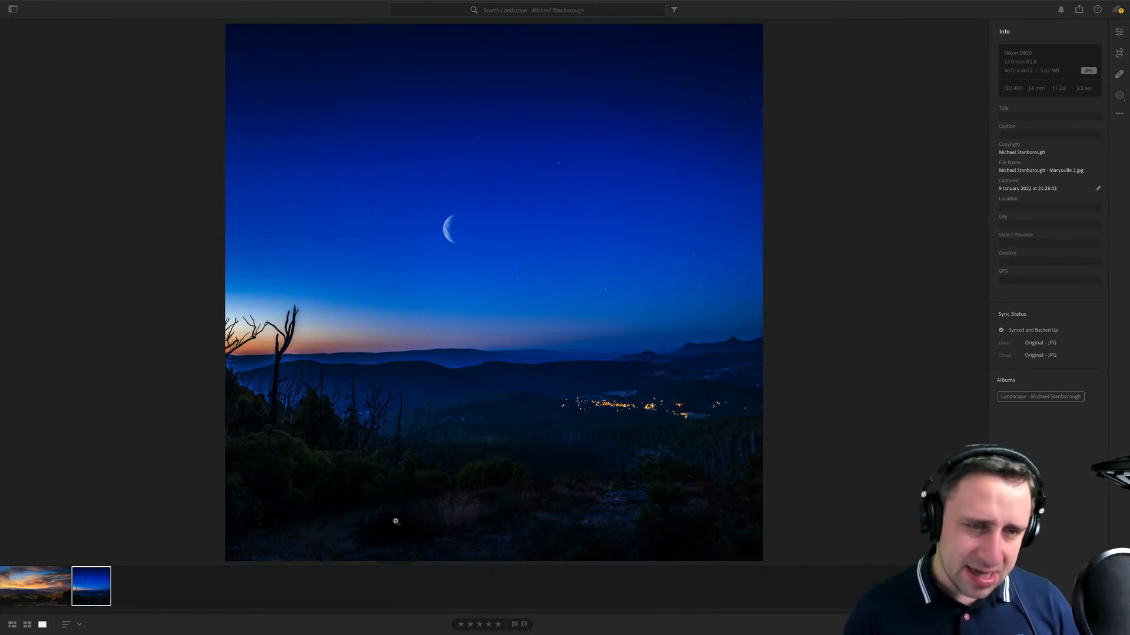
pyautogui.click(458, 247)
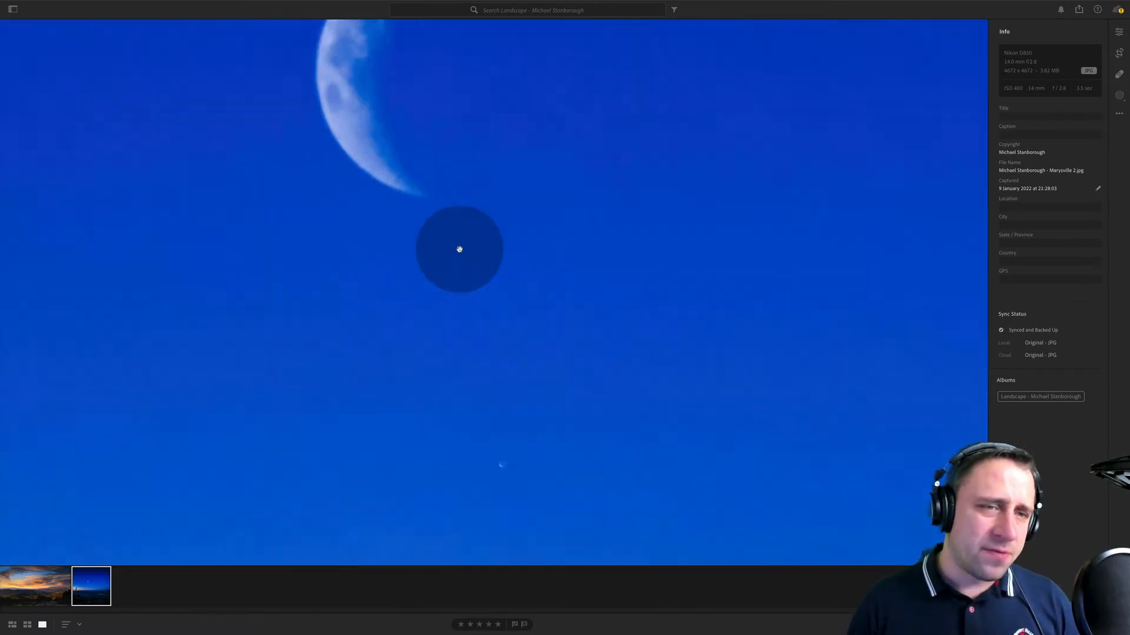
pyautogui.moveTo(489, 298); pyautogui.dragTo(587, 378)
pyautogui.click(517, 248)
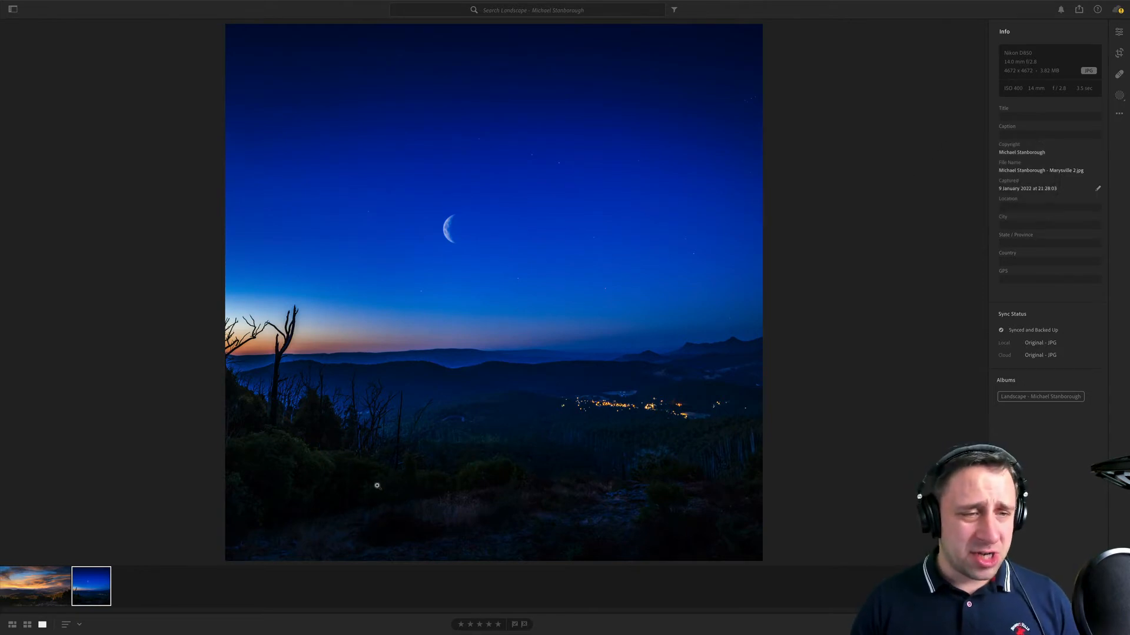
# - Examine the night photo's stars, moon, village lights and dark foreground at closer magnifications
pyautogui.click(404, 335)
pyautogui.moveTo(710, 179); pyautogui.dragTo(665, 476)
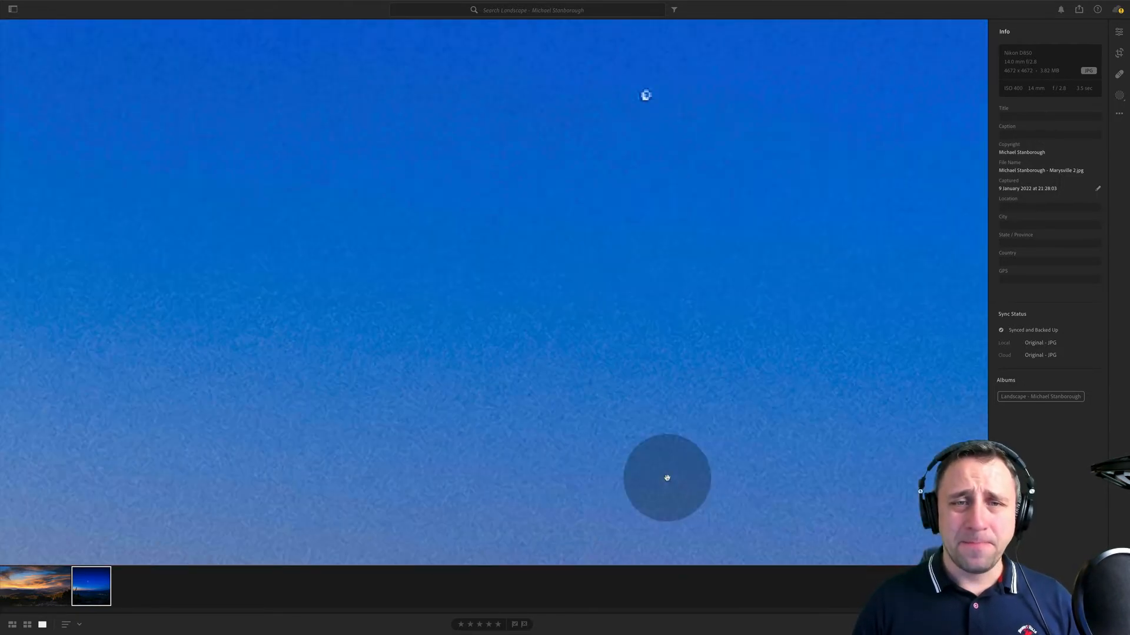
pyautogui.click(646, 265)
pyautogui.moveTo(660, 215); pyautogui.dragTo(214, 5)
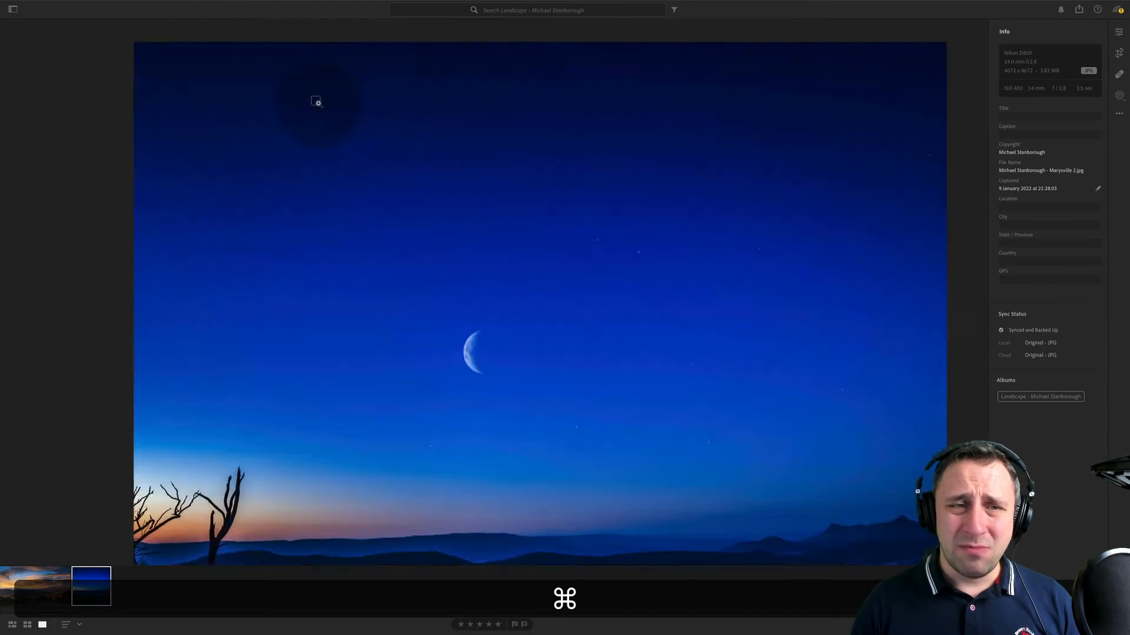
pyautogui.moveTo(579, 398); pyautogui.dragTo(527, 236)
pyautogui.moveTo(544, 373); pyautogui.dragTo(477, 143)
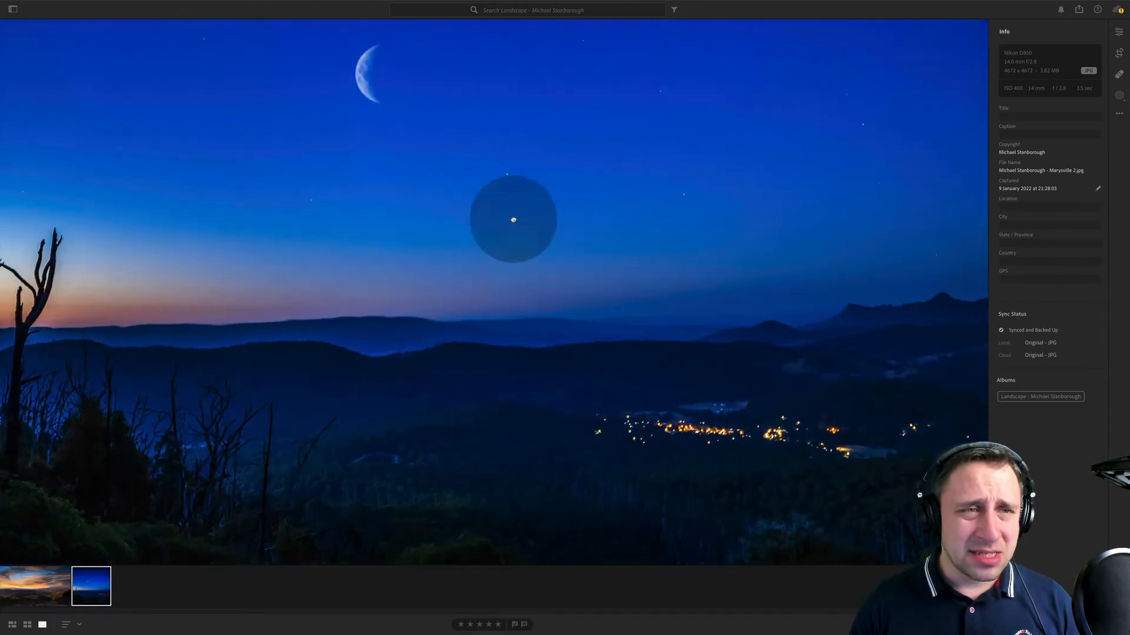
pyautogui.moveTo(512, 220); pyautogui.dragTo(365, 141)
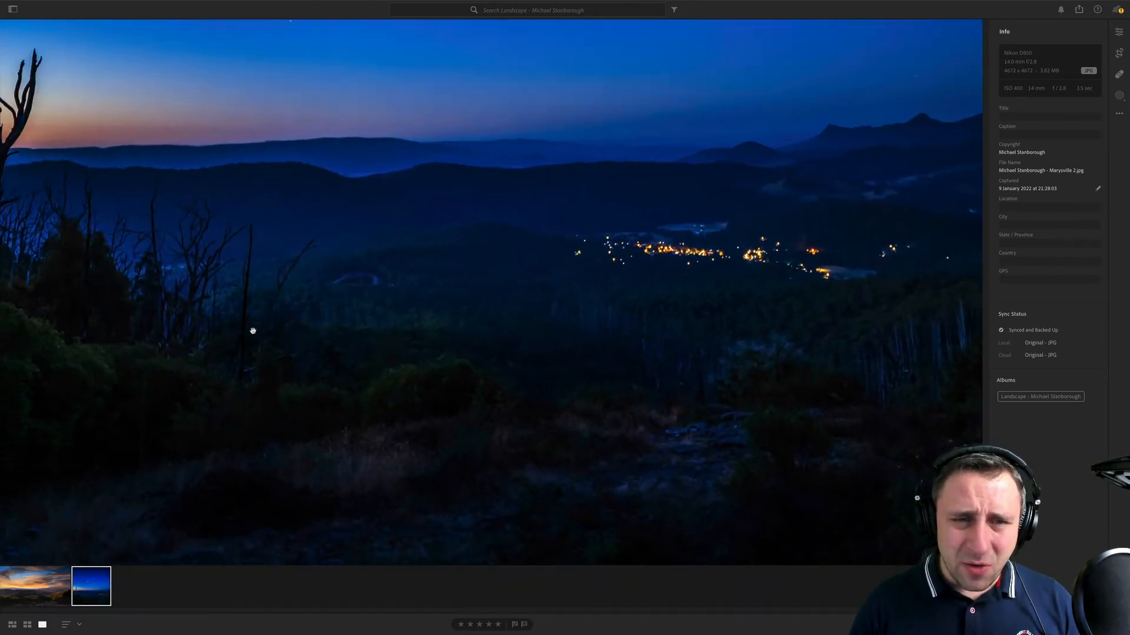
pyautogui.moveTo(521, 456); pyautogui.dragTo(343, 417)
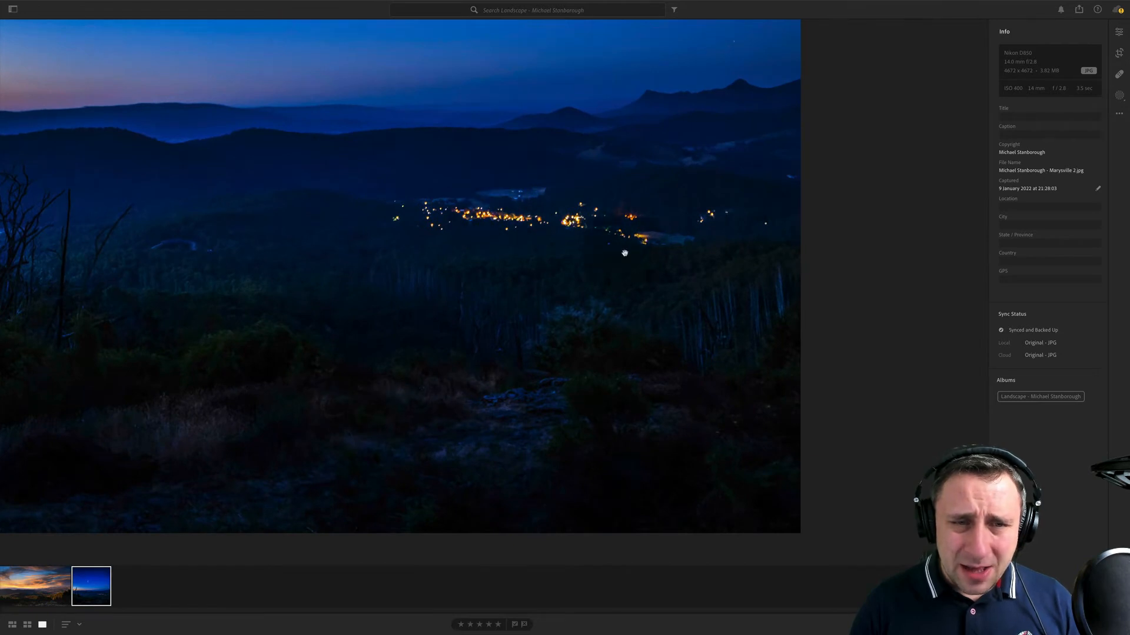
# - Brighten the night photo's dark areas by raising Shadows to +100
pyautogui.moveTo(665, 391); pyautogui.dragTo(271, 176)
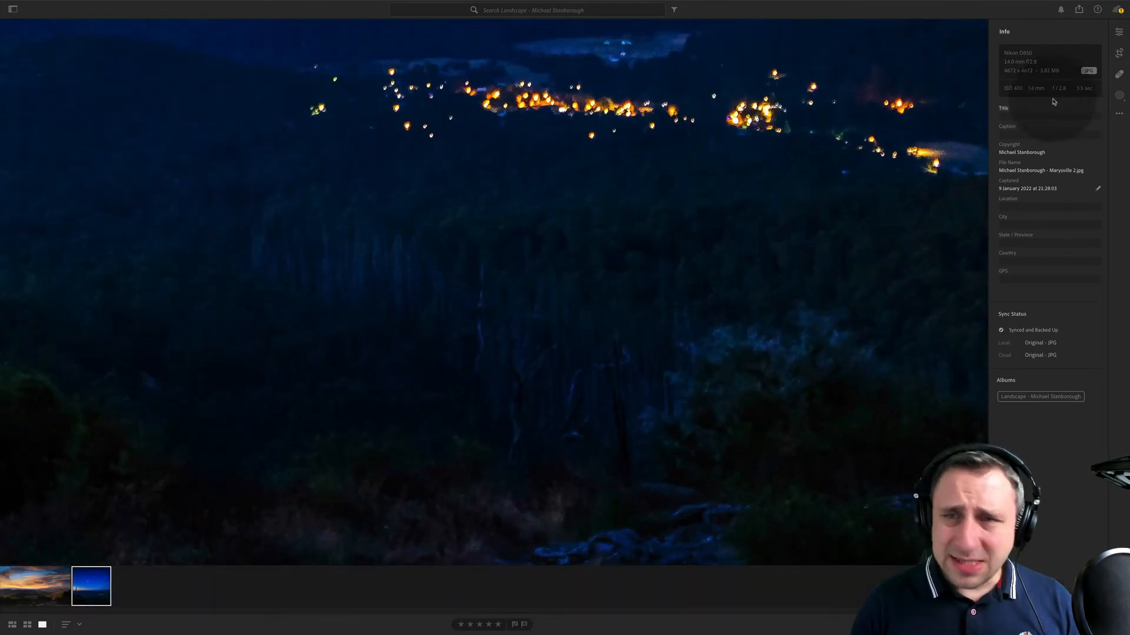
pyautogui.click(1119, 33)
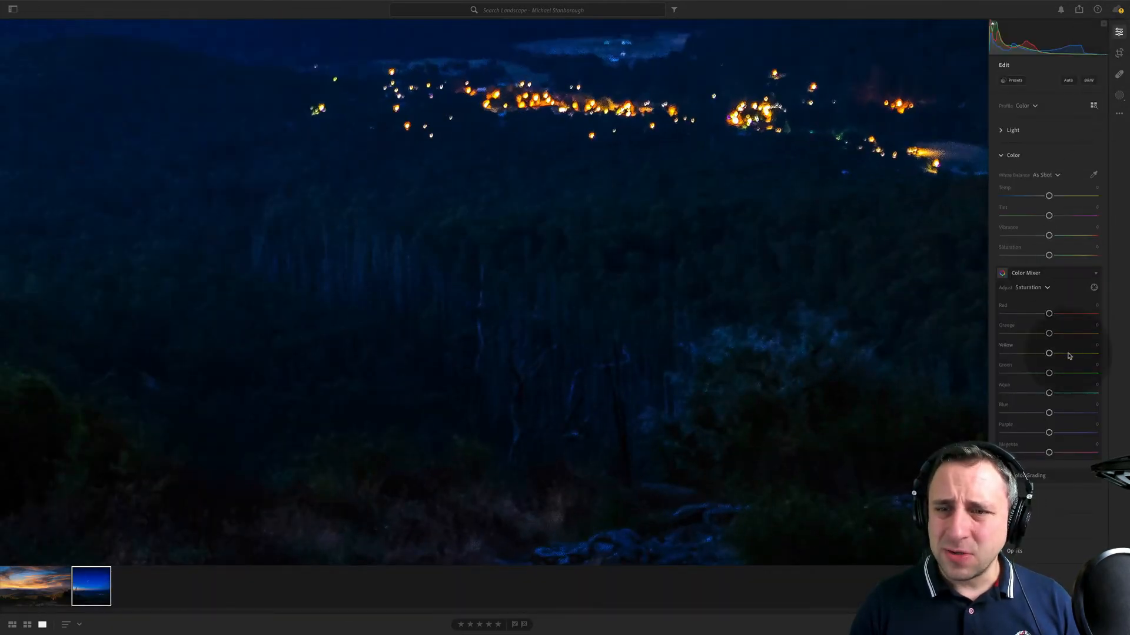
pyautogui.click(1039, 128)
pyautogui.click(1039, 128)
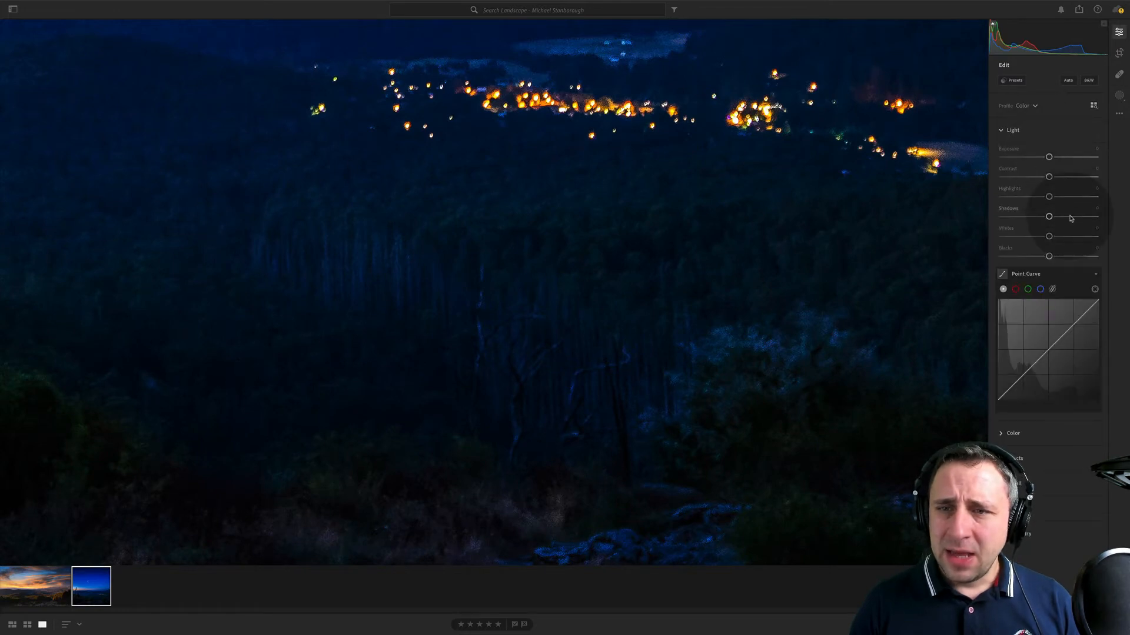
pyautogui.moveTo(1070, 219); pyautogui.dragTo(1093, 217)
# - Examine the night photo's hills, village lights, trees, foreground scrub and moon up close with the shadows lifted
pyautogui.moveTo(340, 189); pyautogui.dragTo(566, 347)
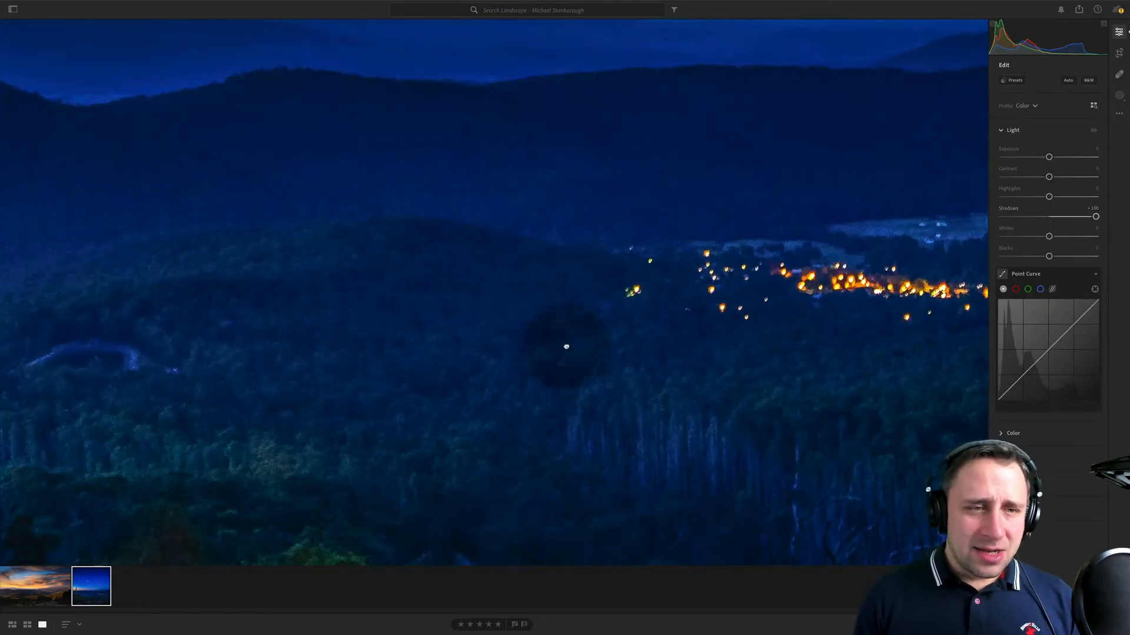
pyautogui.moveTo(231, 463); pyautogui.dragTo(423, 303)
pyautogui.moveTo(215, 254); pyautogui.dragTo(743, 204)
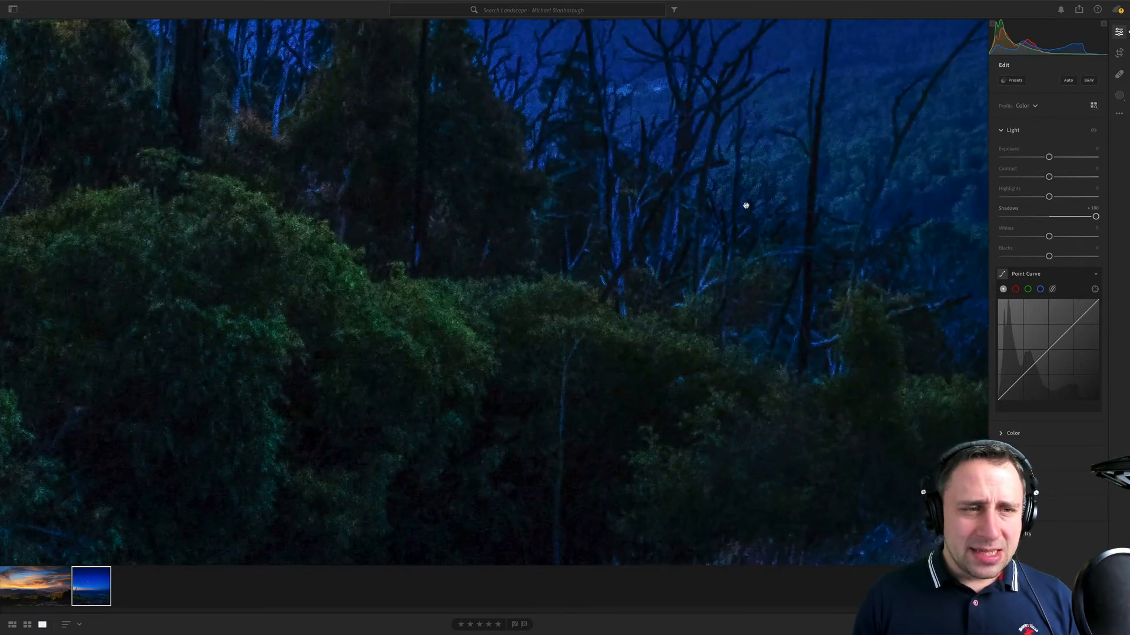
pyautogui.moveTo(481, 209); pyautogui.dragTo(613, 359)
pyautogui.moveTo(672, 535); pyautogui.dragTo(956, 242)
pyautogui.moveTo(948, 394); pyautogui.dragTo(552, 269)
pyautogui.moveTo(947, 294); pyautogui.dragTo(590, 214)
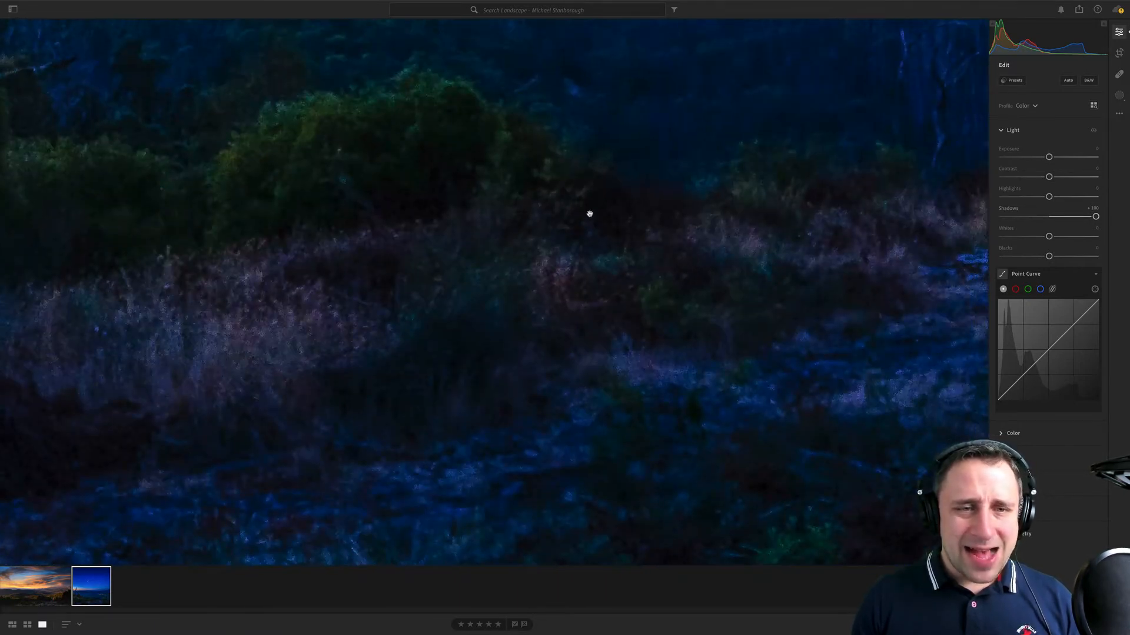
pyautogui.moveTo(941, 117); pyautogui.dragTo(562, 182)
pyautogui.click(595, 161)
pyautogui.click(430, 227)
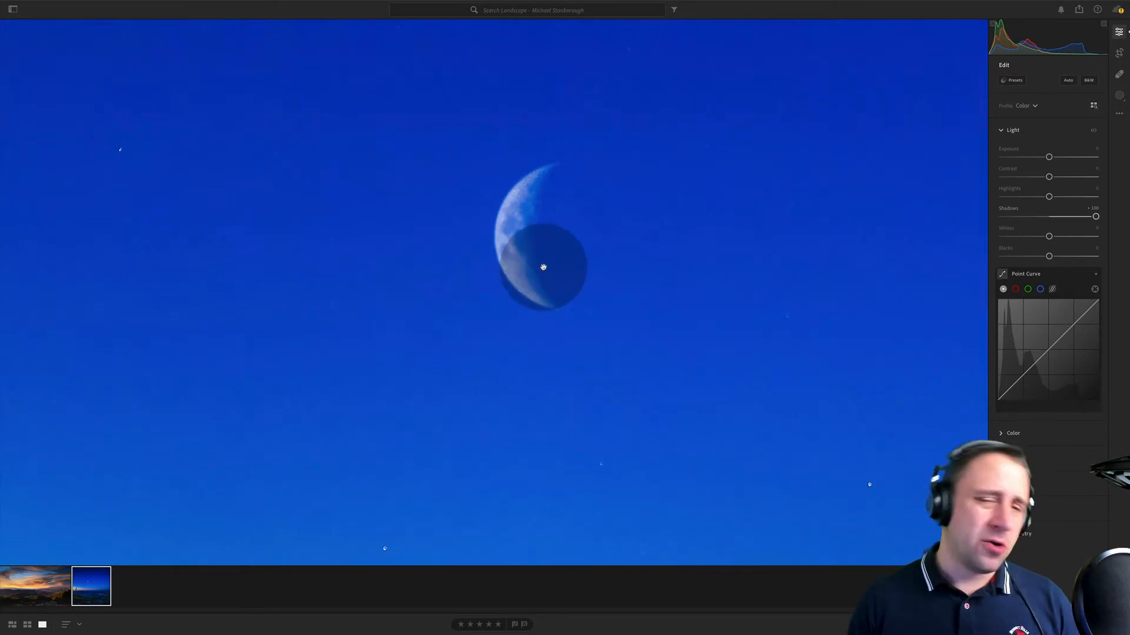
# - Return to the full view of the night photo and reset its Shadows adjustment
pyautogui.click(562, 258)
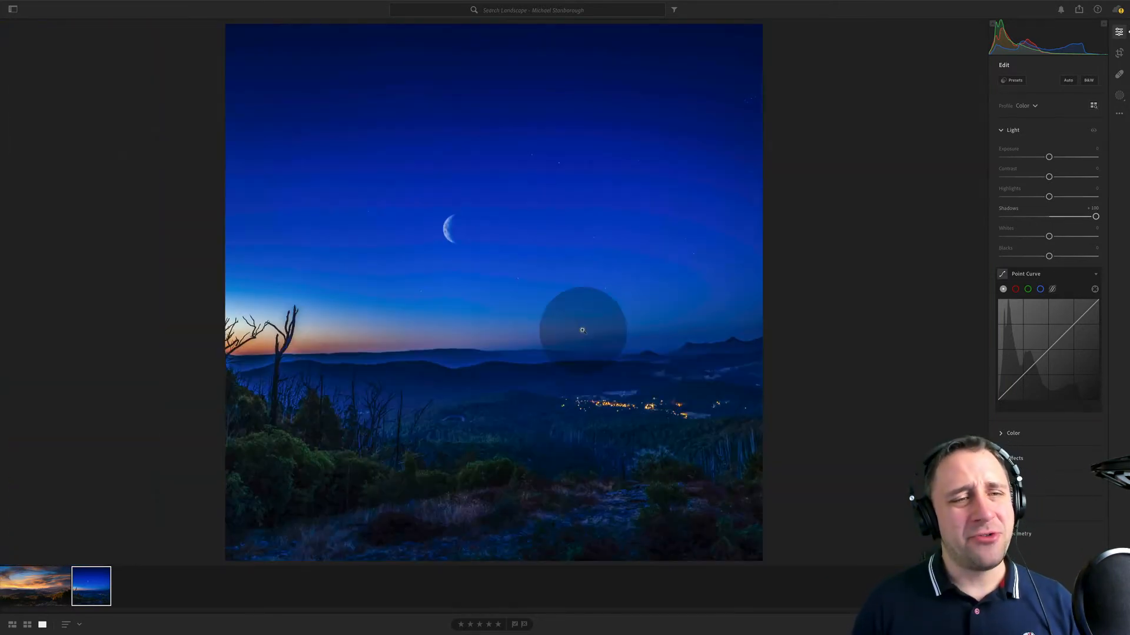
pyautogui.doubleClick(1002, 208)
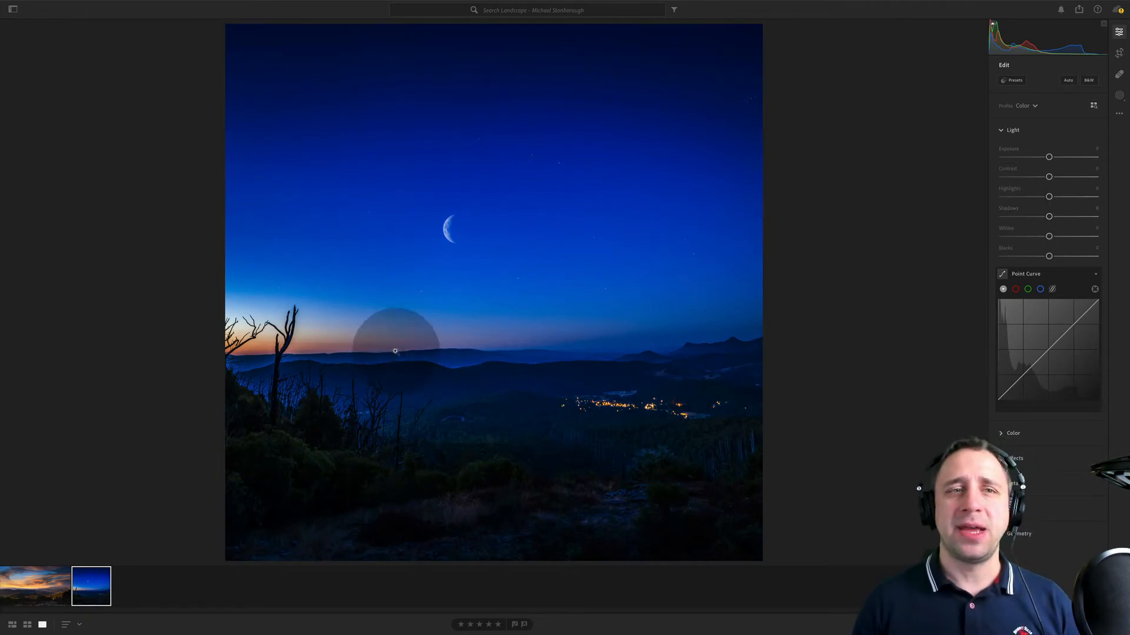
# - Open the sunset valley photo and inspect the stray branch at its left edge up close
pyautogui.click(59, 598)
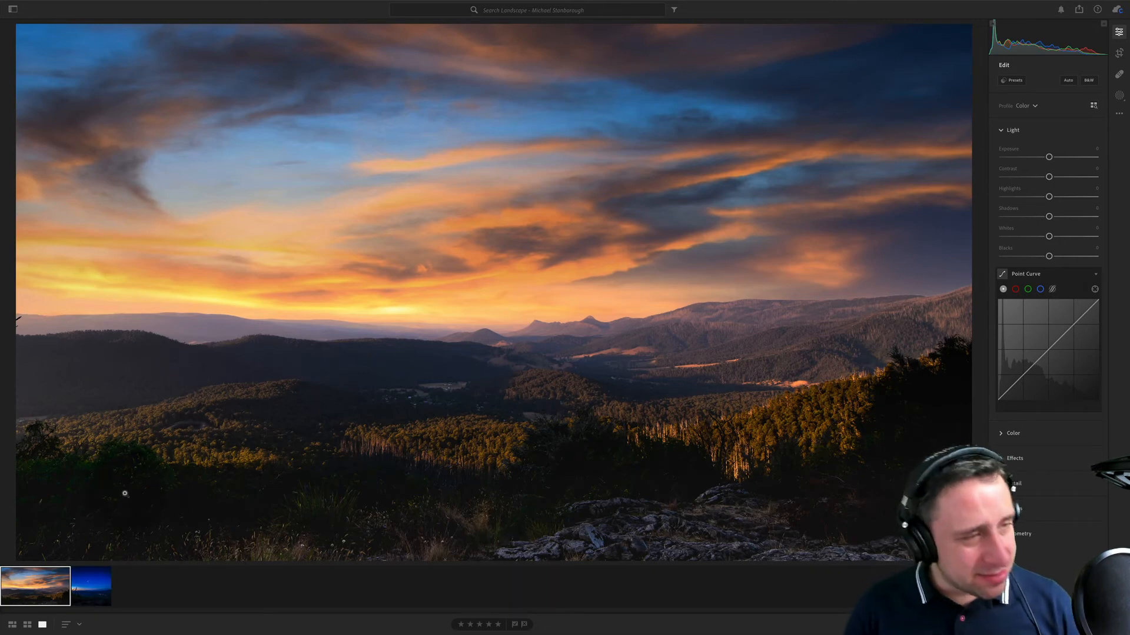
pyautogui.click(22, 321)
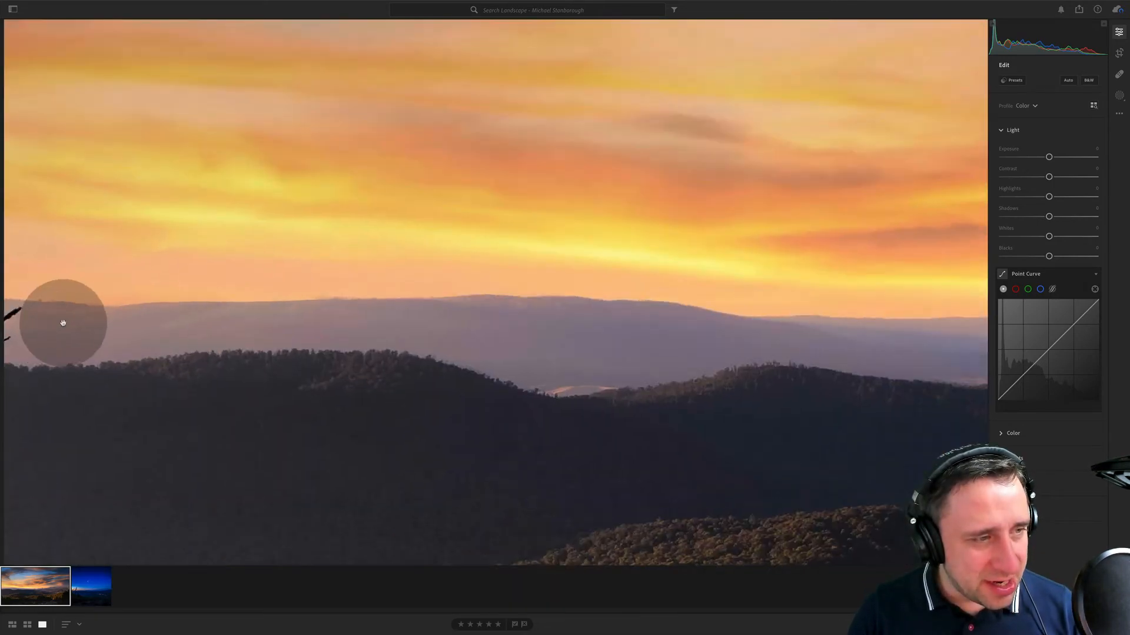
# - Try cropping the stray branch out of the sunset photo's left edge while keeping the Original aspect ratio
pyautogui.press('c')
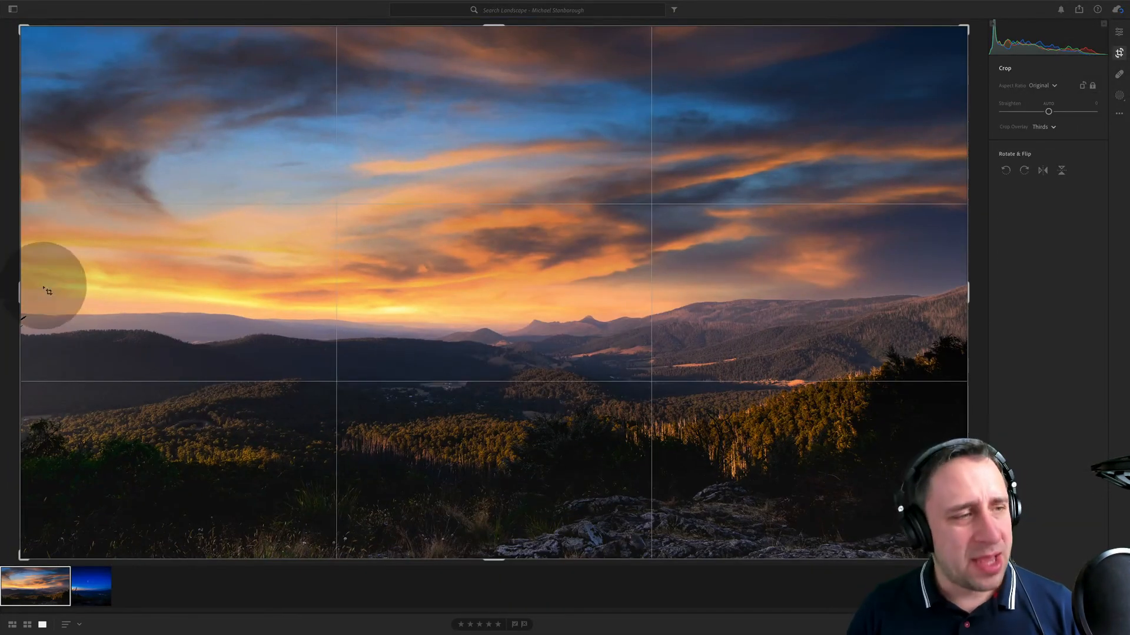
pyautogui.moveTo(20, 292); pyautogui.dragTo(39, 293)
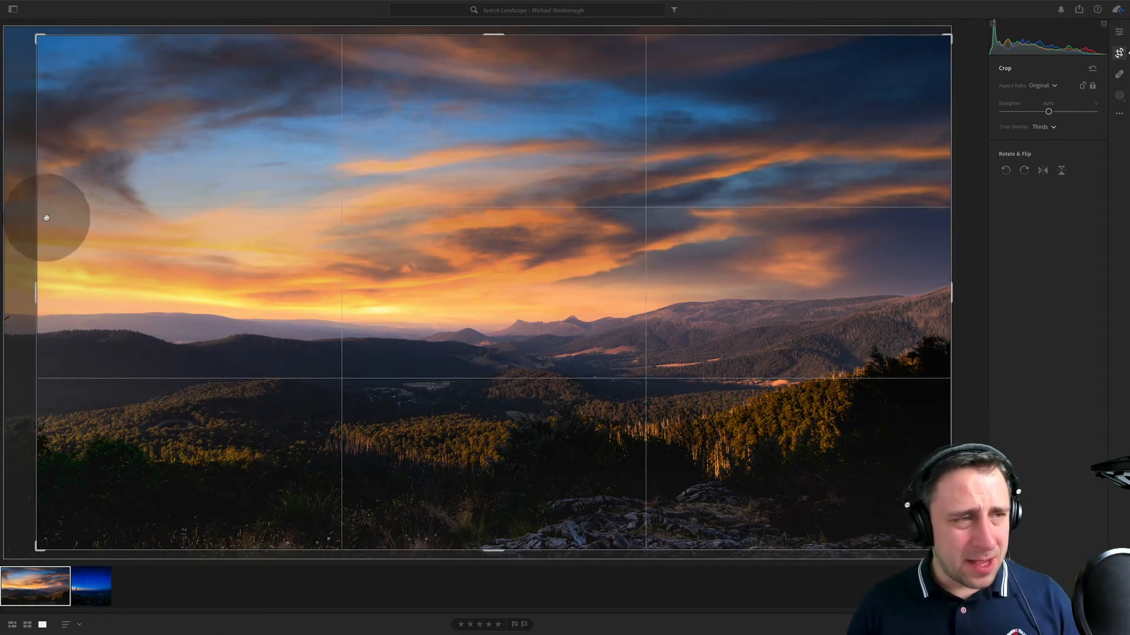
pyautogui.moveTo(34, 309)
pyautogui.mouseDown()
pyautogui.moveTo(70, 302)
pyautogui.moveTo(17, 316)
pyautogui.moveTo(69, 322)
pyautogui.moveTo(21, 318)
pyautogui.mouseUp()
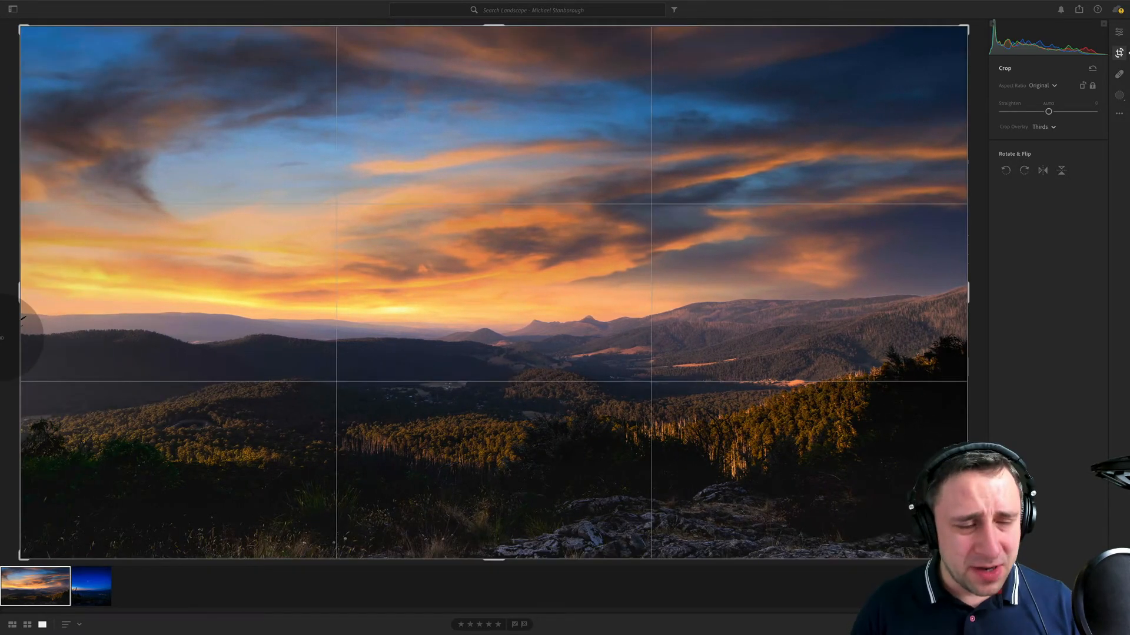
# - Unlock the crop's aspect ratio and trim a wide strip off the sunset photo's left side
pyautogui.click(1092, 86)
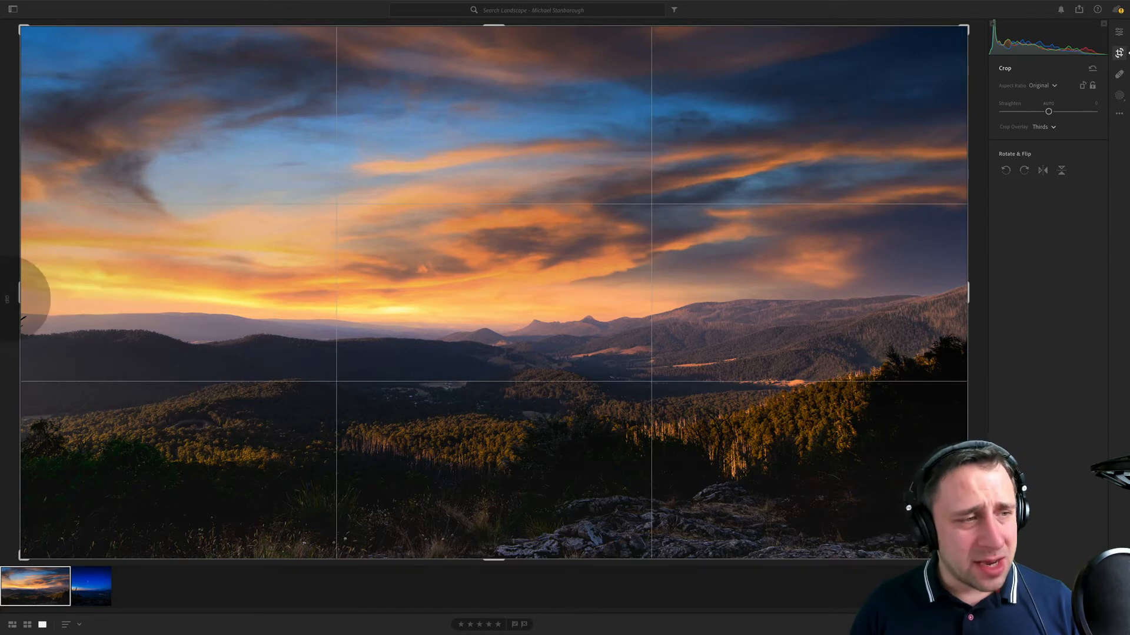
pyautogui.moveTo(17, 297); pyautogui.dragTo(105, 290)
pyautogui.press('Return')
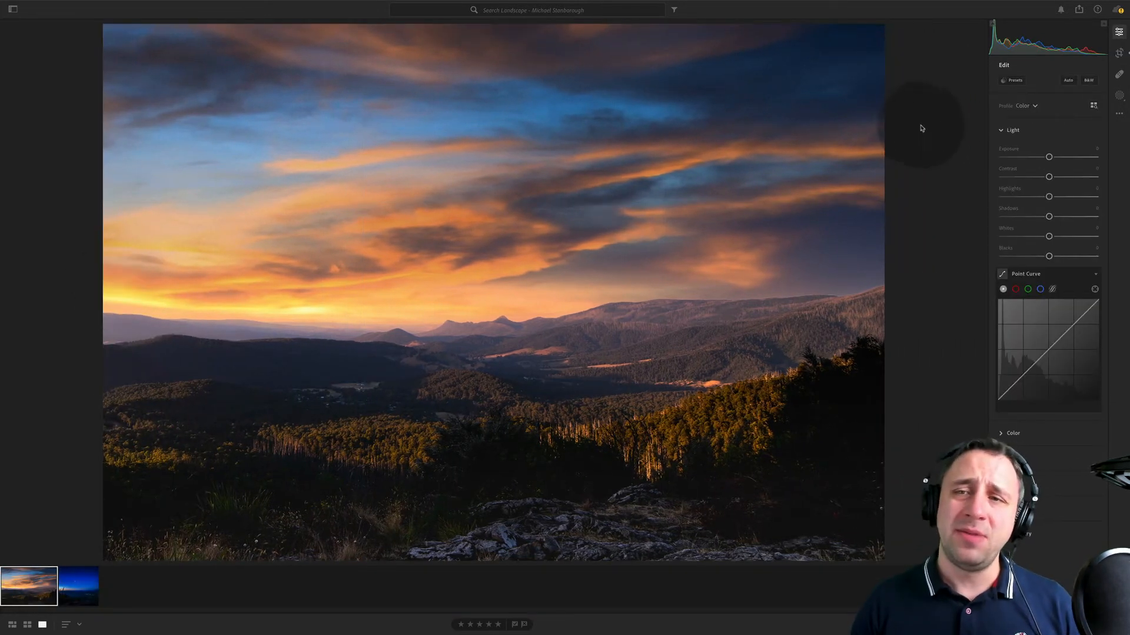
# - Widen the sunset photo's crop back to the left, cutting off only the narrow strip containing the stray branch
pyautogui.click(1117, 54)
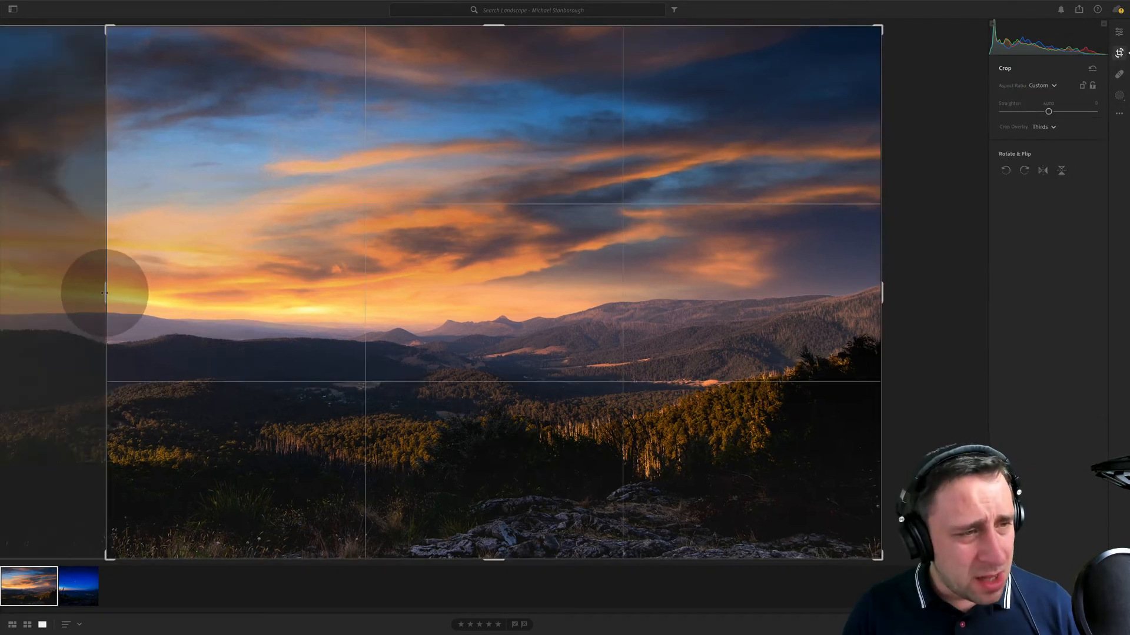
pyautogui.moveTo(100, 292); pyautogui.dragTo(10, 302)
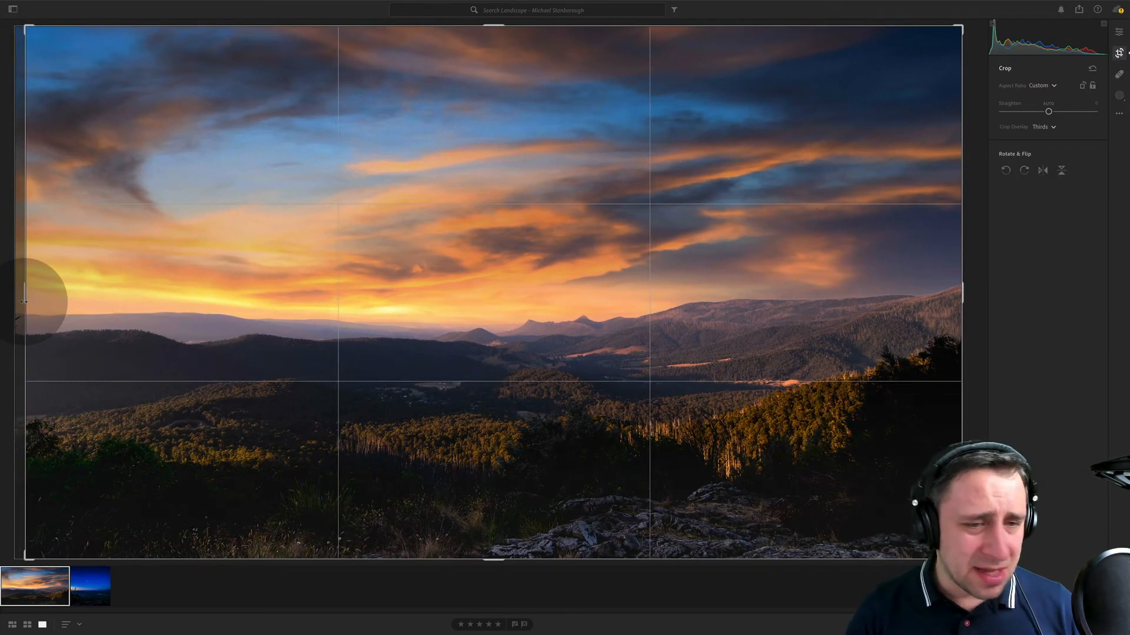
pyautogui.press('Return')
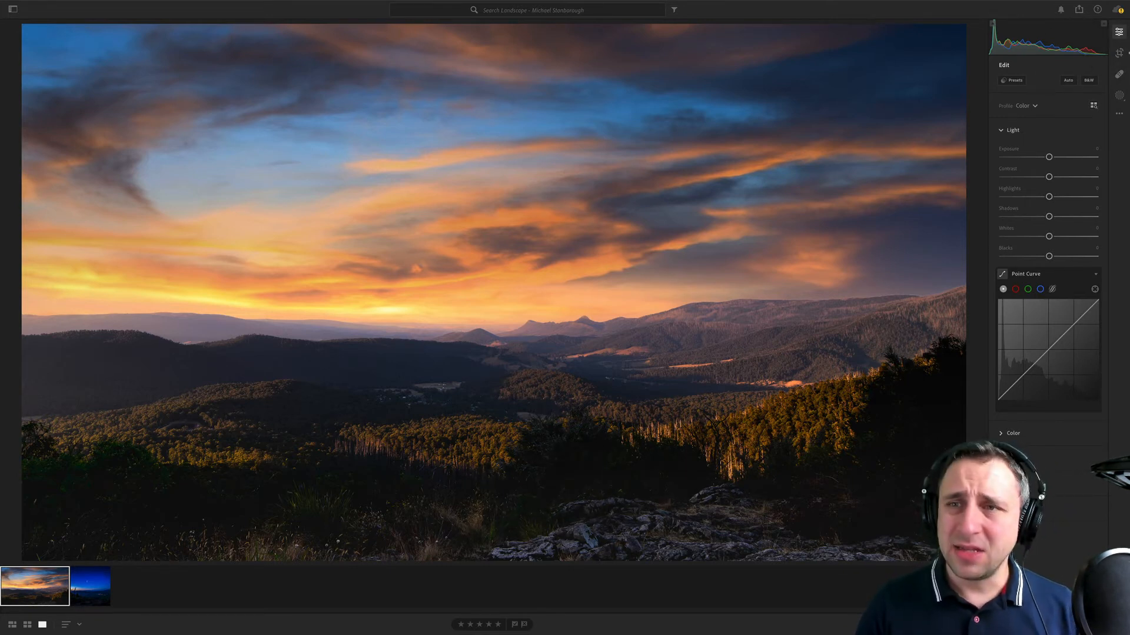
# - Try to extend the sunset photo's crop upward beyond its upper edge to include more sky
pyautogui.click(1119, 52)
pyautogui.moveTo(602, 26)
pyautogui.mouseDown()
pyautogui.moveTo(603, 42)
pyautogui.moveTo(608, 5)
pyautogui.mouseUp()
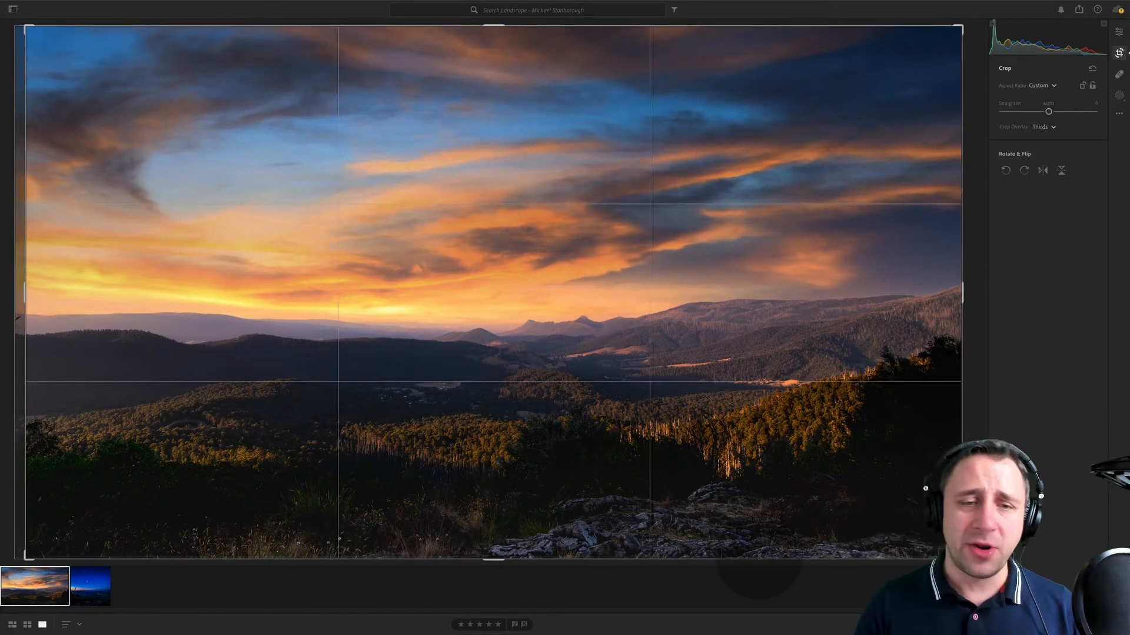
pyautogui.press('Return')
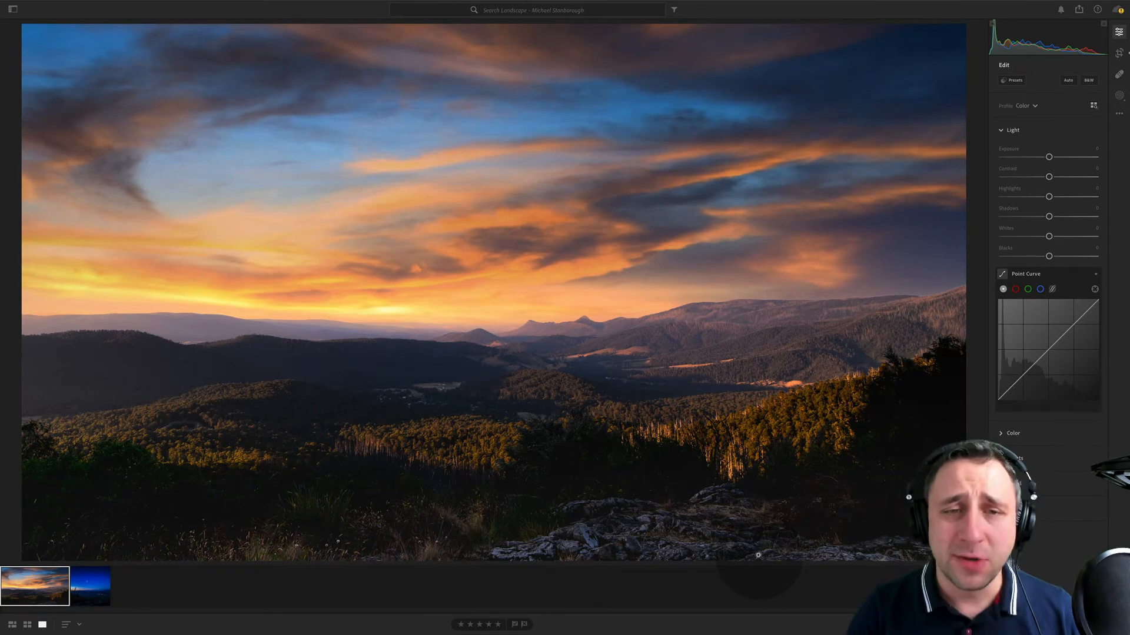
# - Crop the night photo tighter at the top, bottom and left, excluding the tall bare tree from the frame
pyautogui.press('Right')
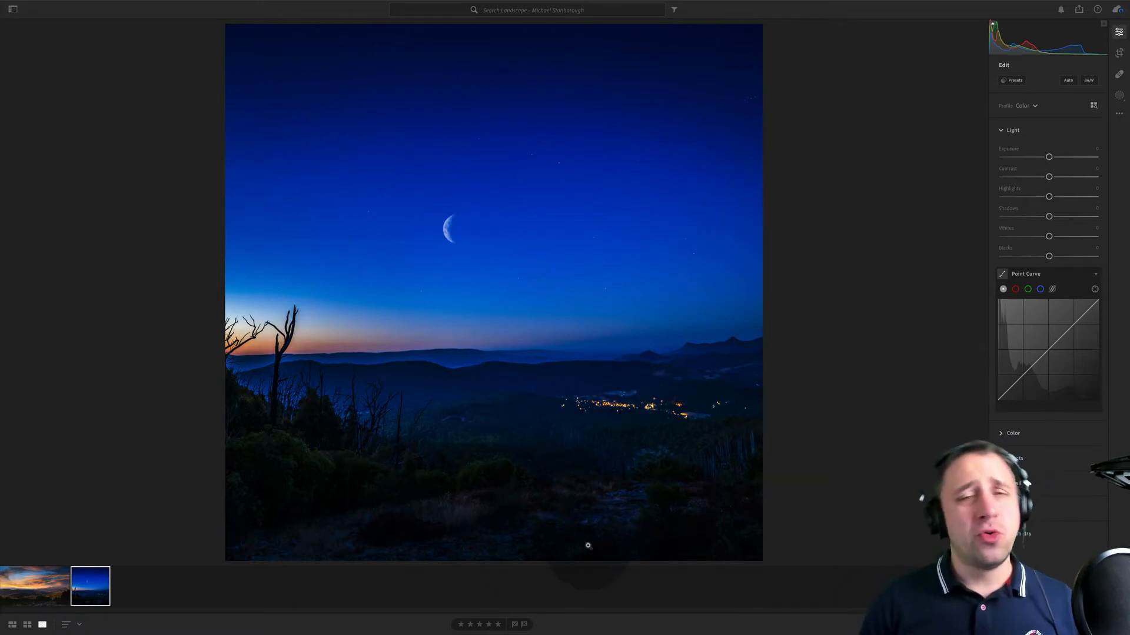
pyautogui.click(1119, 53)
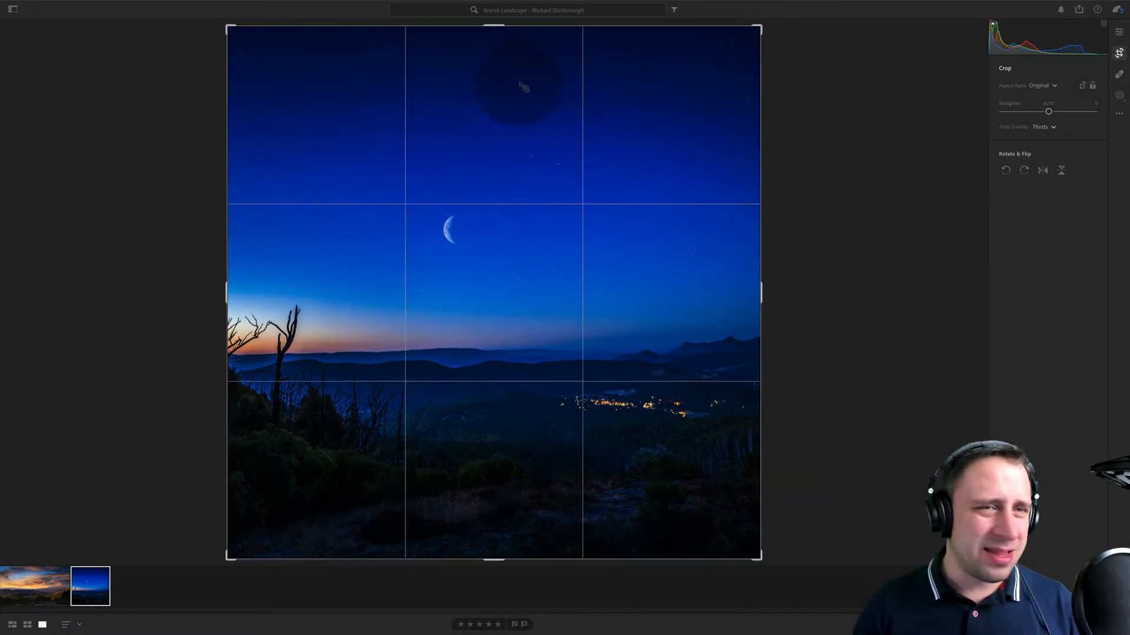
pyautogui.moveTo(526, 24); pyautogui.dragTo(570, 69)
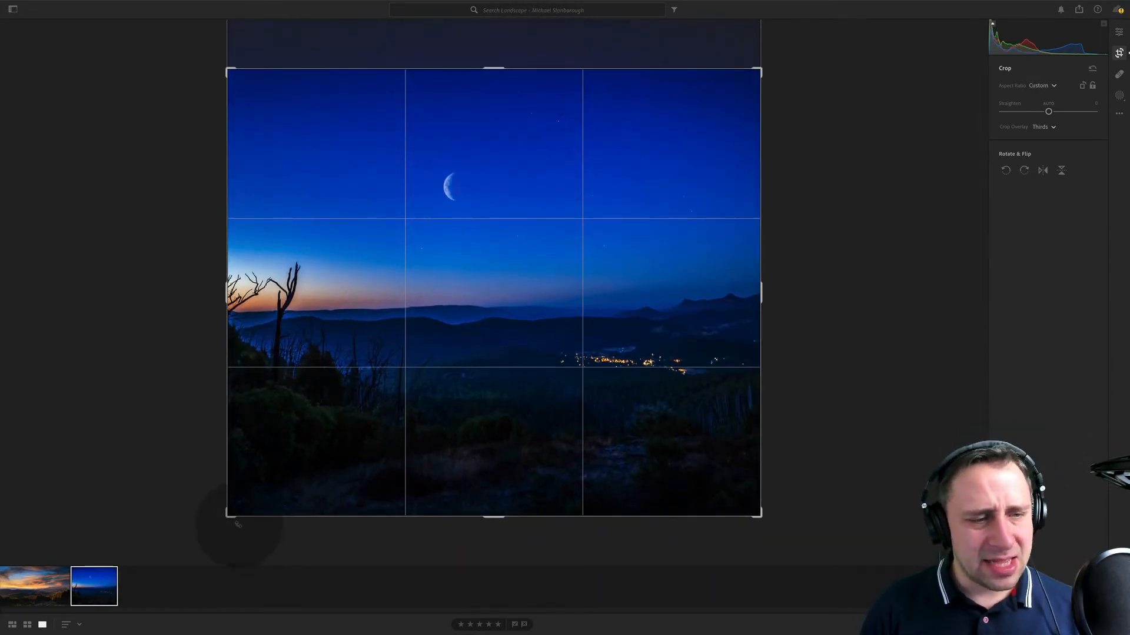
pyautogui.moveTo(234, 516); pyautogui.dragTo(266, 511)
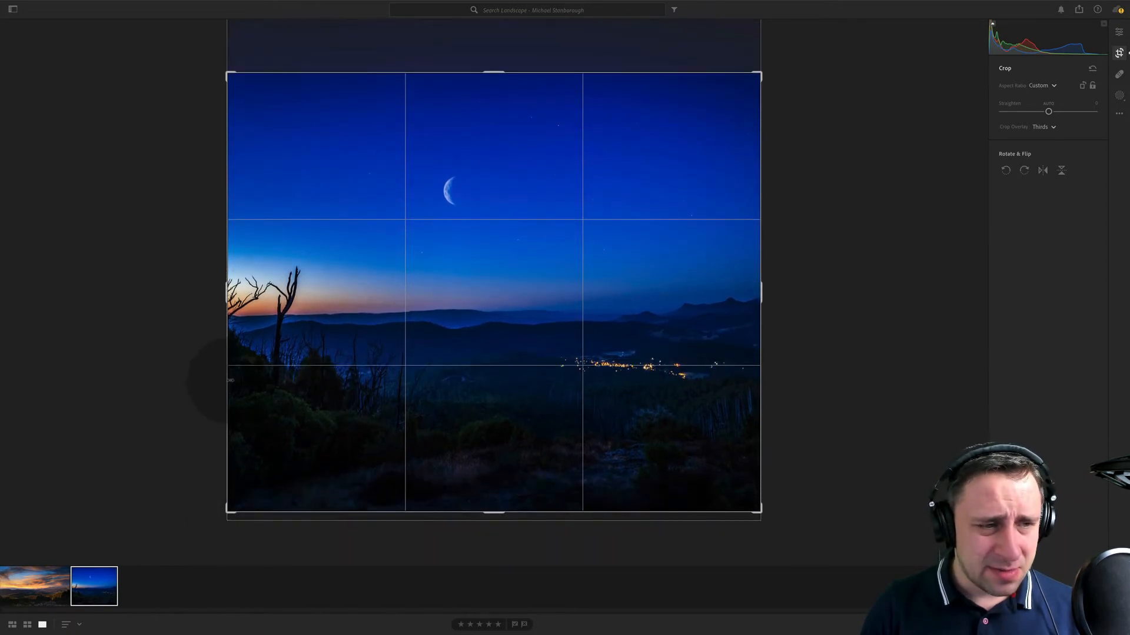
pyautogui.moveTo(230, 381); pyautogui.dragTo(295, 383)
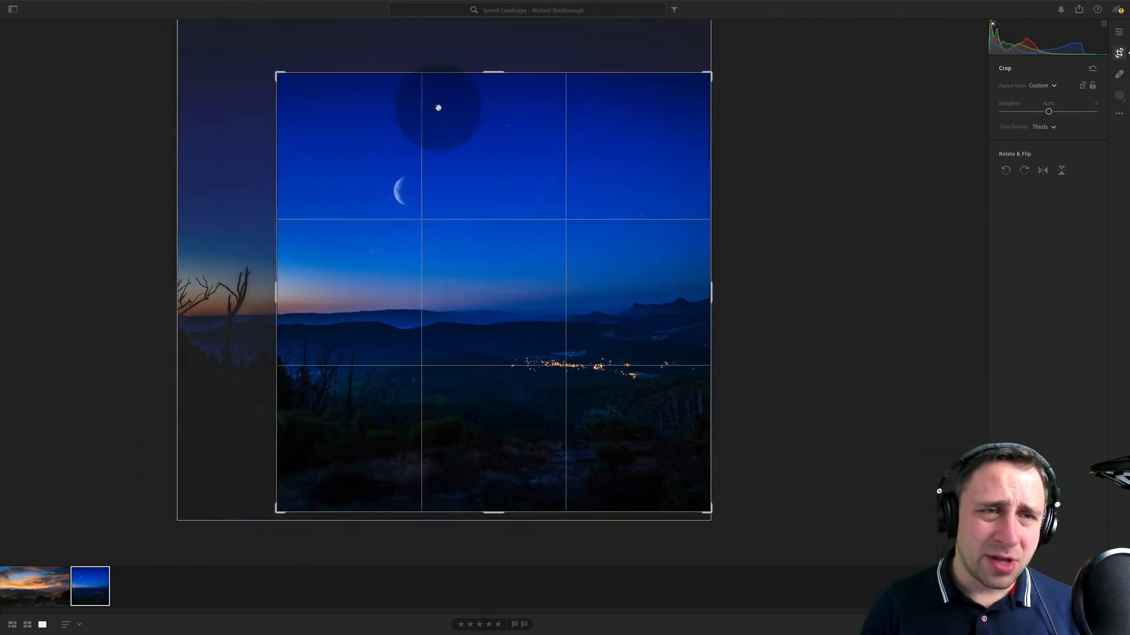
pyautogui.moveTo(445, 72); pyautogui.dragTo(448, 64)
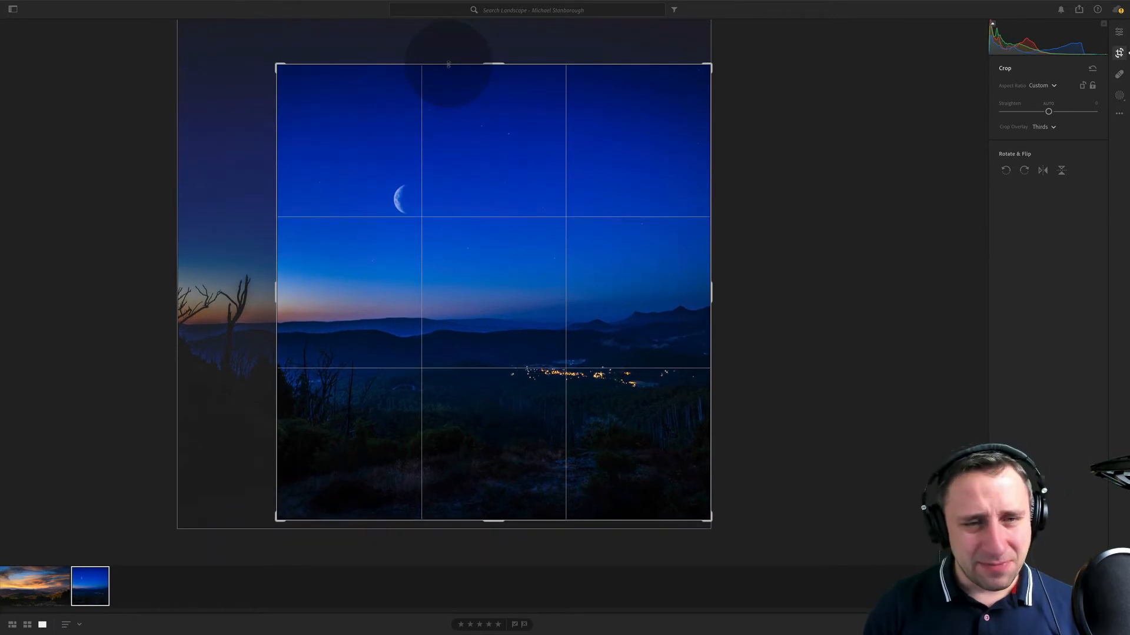
pyautogui.press('Return')
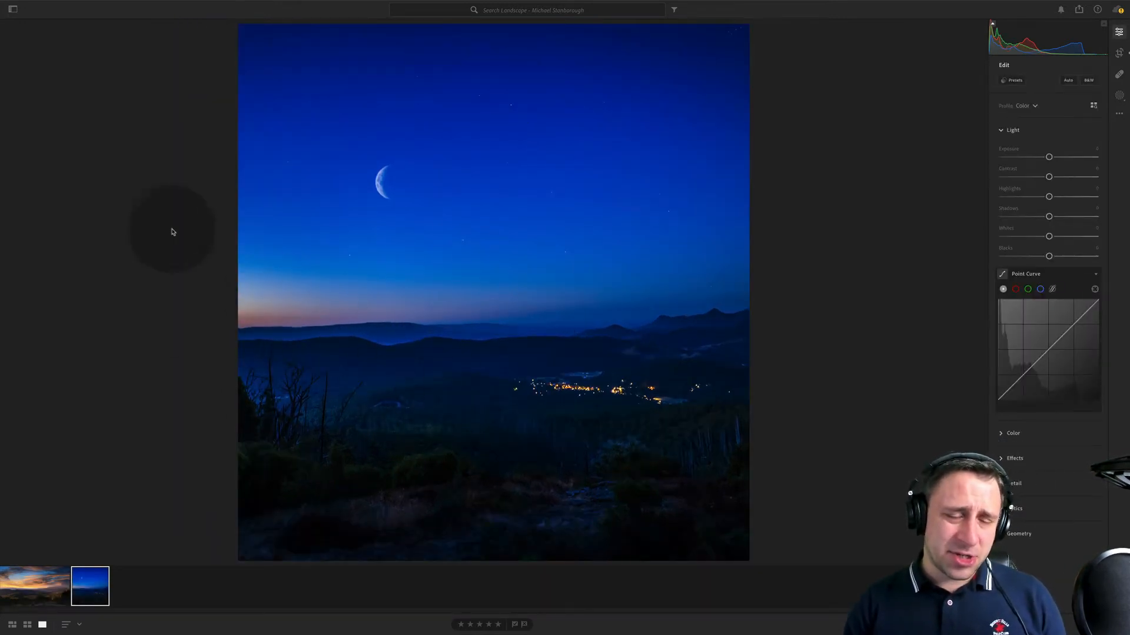
# - Trim a little more empty sky from the top of the night photo's crop
pyautogui.click(1118, 53)
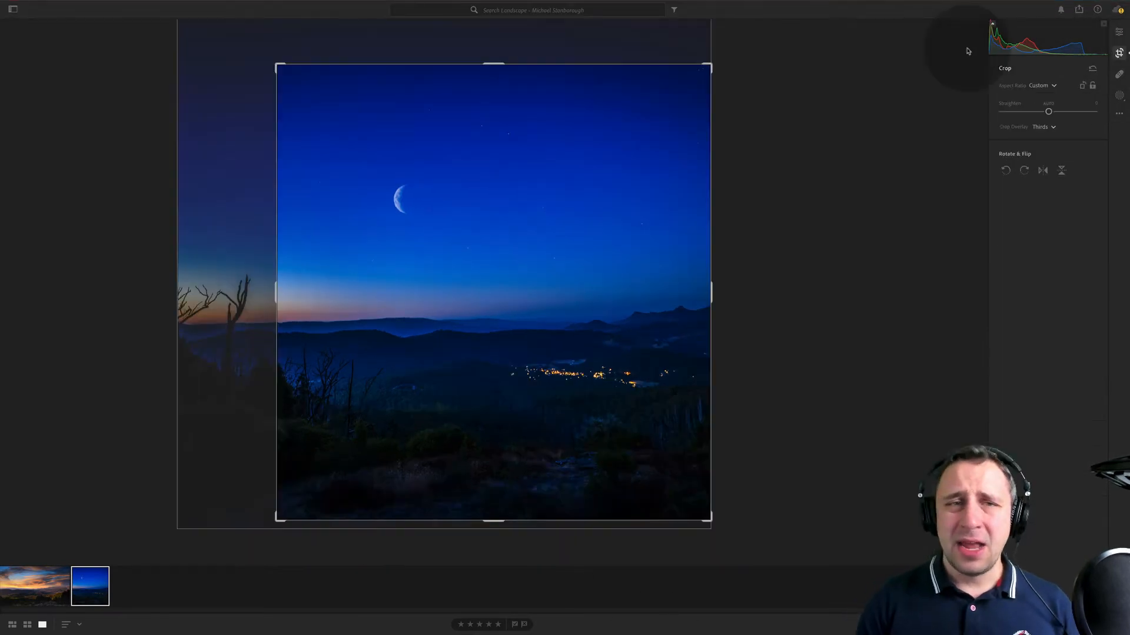
pyautogui.moveTo(533, 64); pyautogui.dragTo(537, 81)
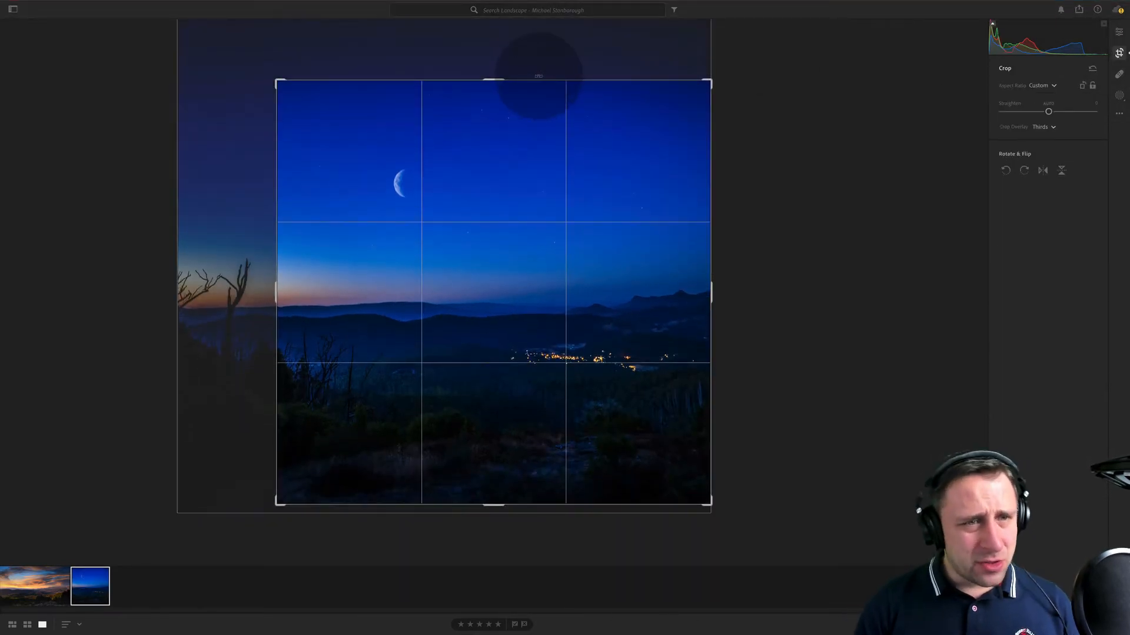
pyautogui.press('Return')
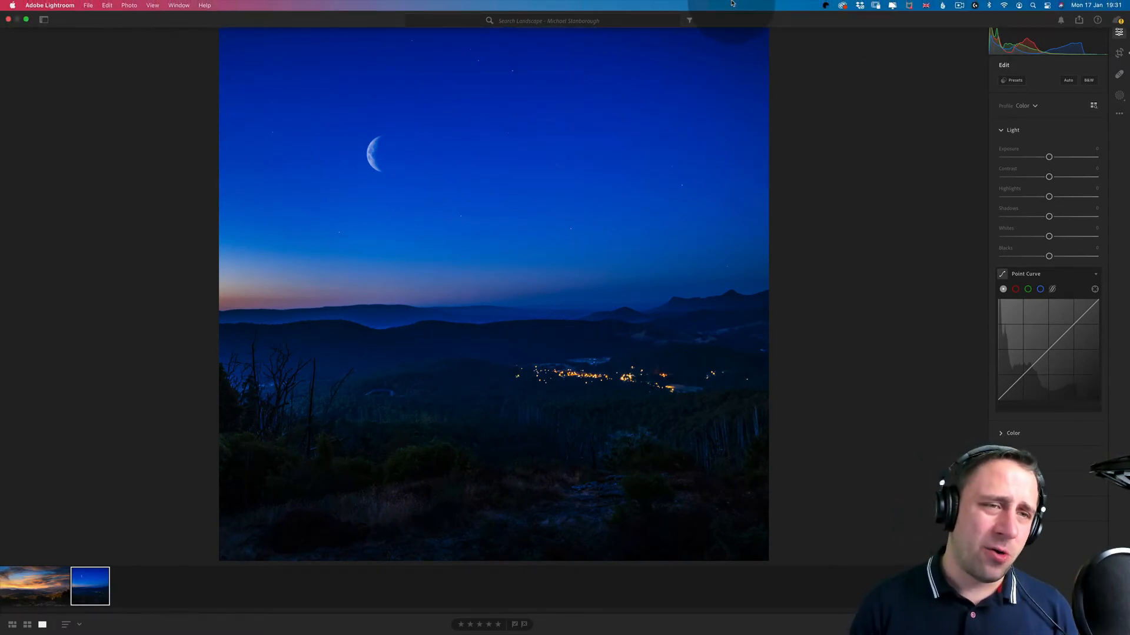
# - Undo the crop changes on the night photo to restore its full frame
pyautogui.press('super+z')
pyautogui.press('super+z')
pyautogui.press('super+z')
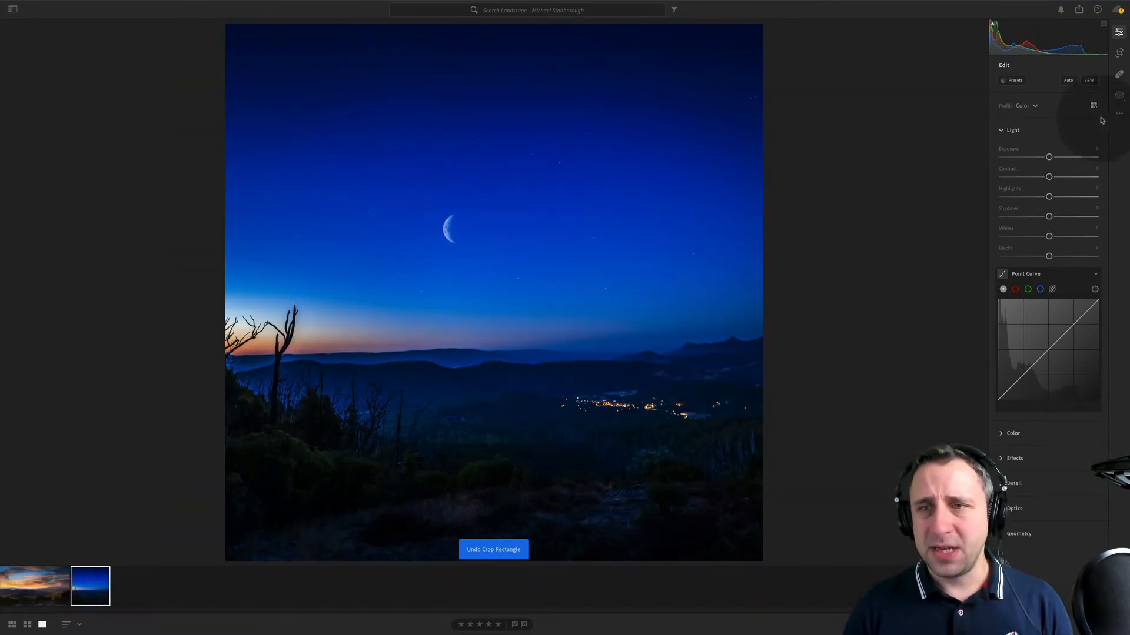
# - Compare the night photo with its original version, then return to the edited view
pyautogui.click(1119, 113)
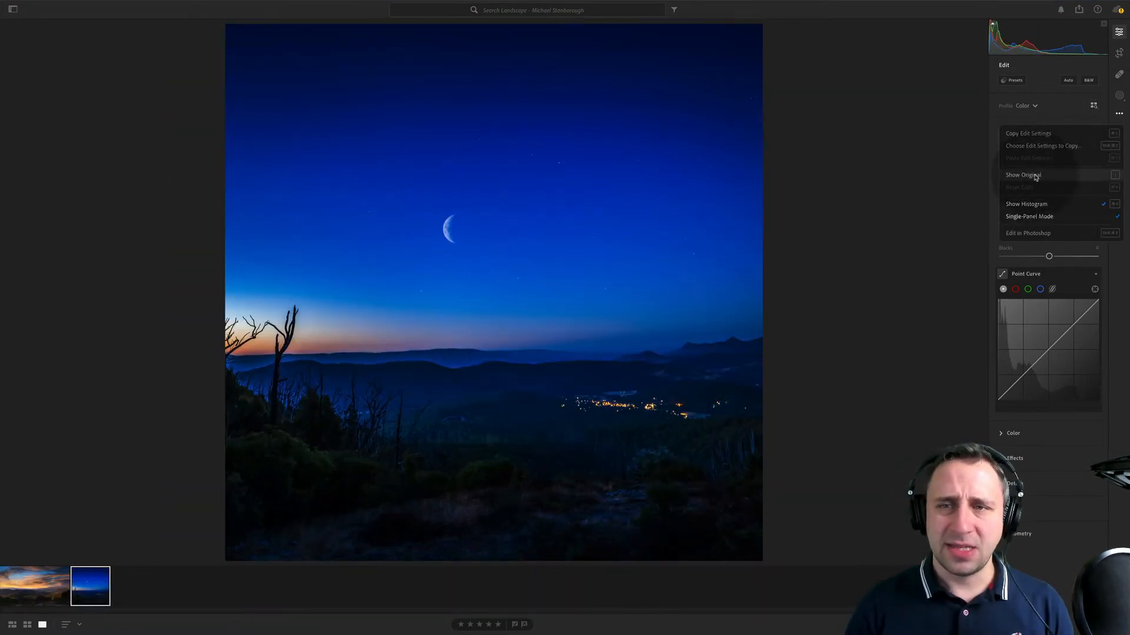
pyautogui.click(1035, 176)
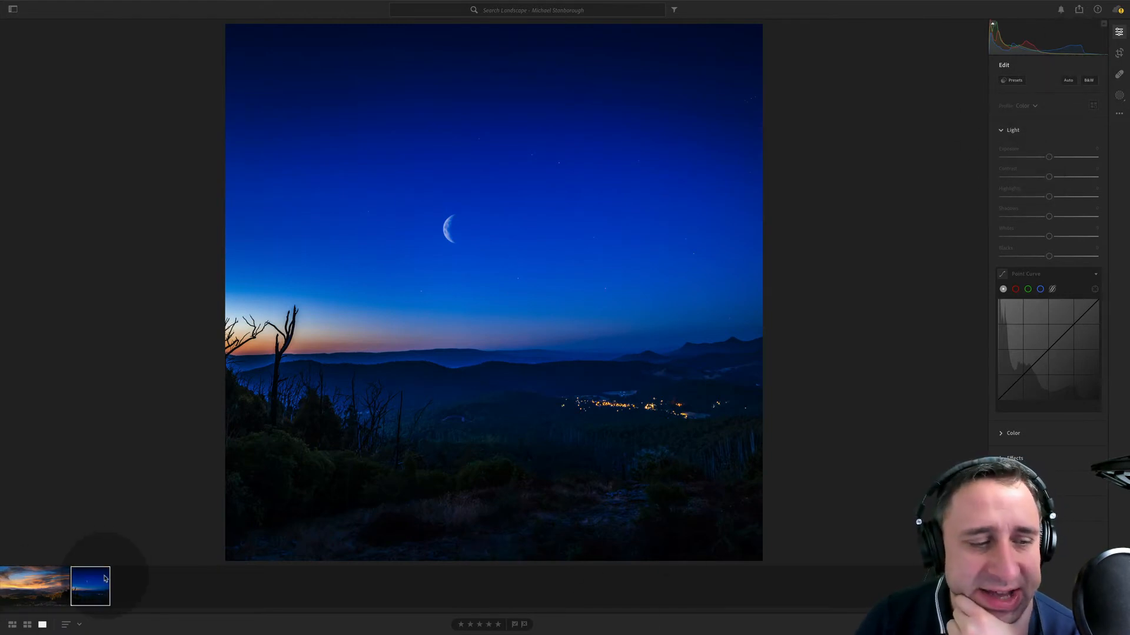
pyautogui.click(1119, 113)
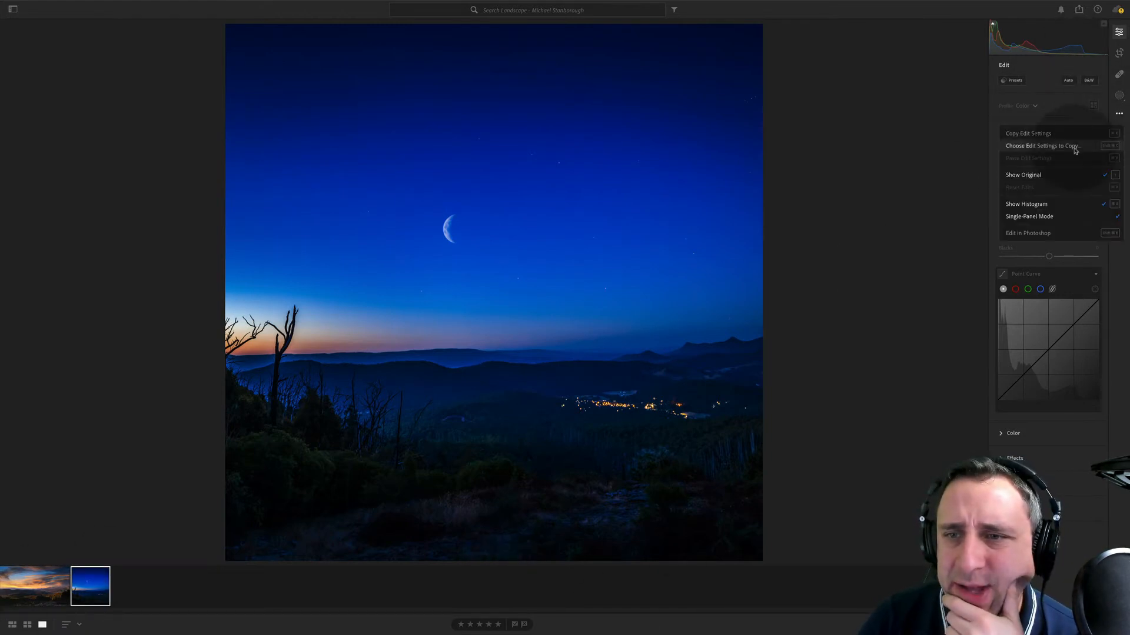
pyautogui.click(1054, 178)
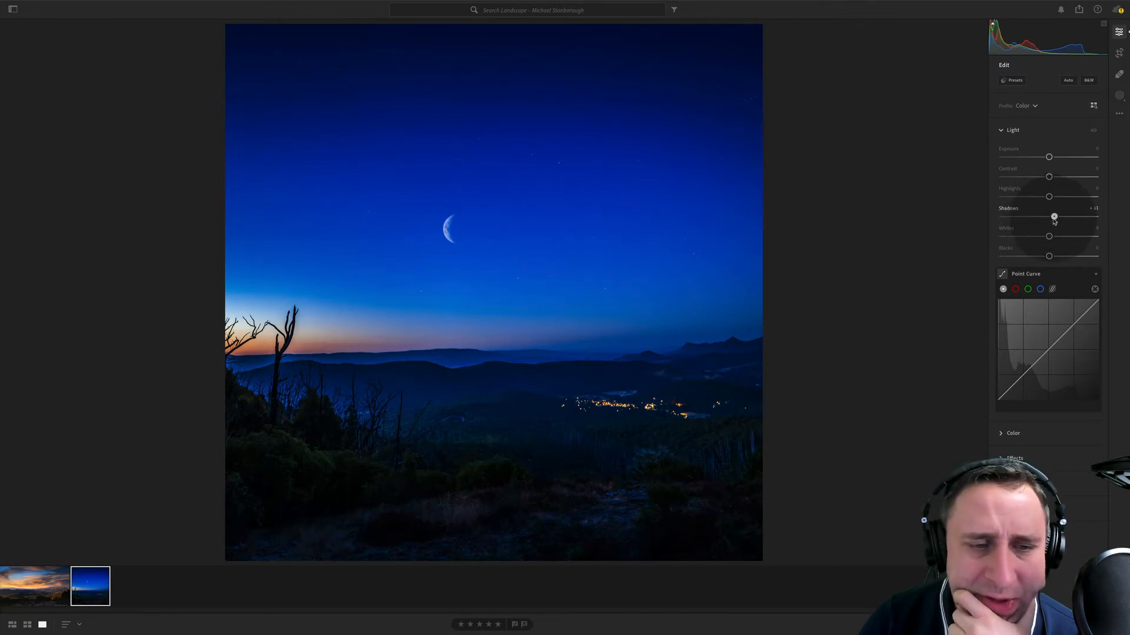
# - Lift the night photo's shadows slightly and warm its white balance temperature
pyautogui.moveTo(1053, 220); pyautogui.dragTo(1054, 218)
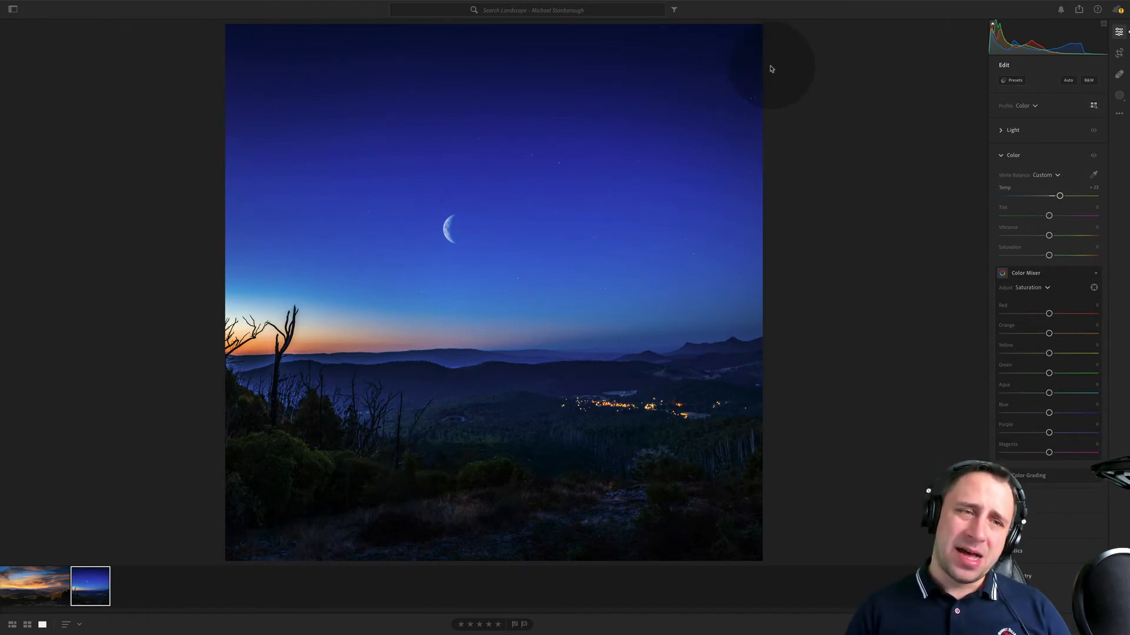
# - Crop a strip of empty sky off the top of the night photo, keeping the bare tree in the frame
pyautogui.press('c')
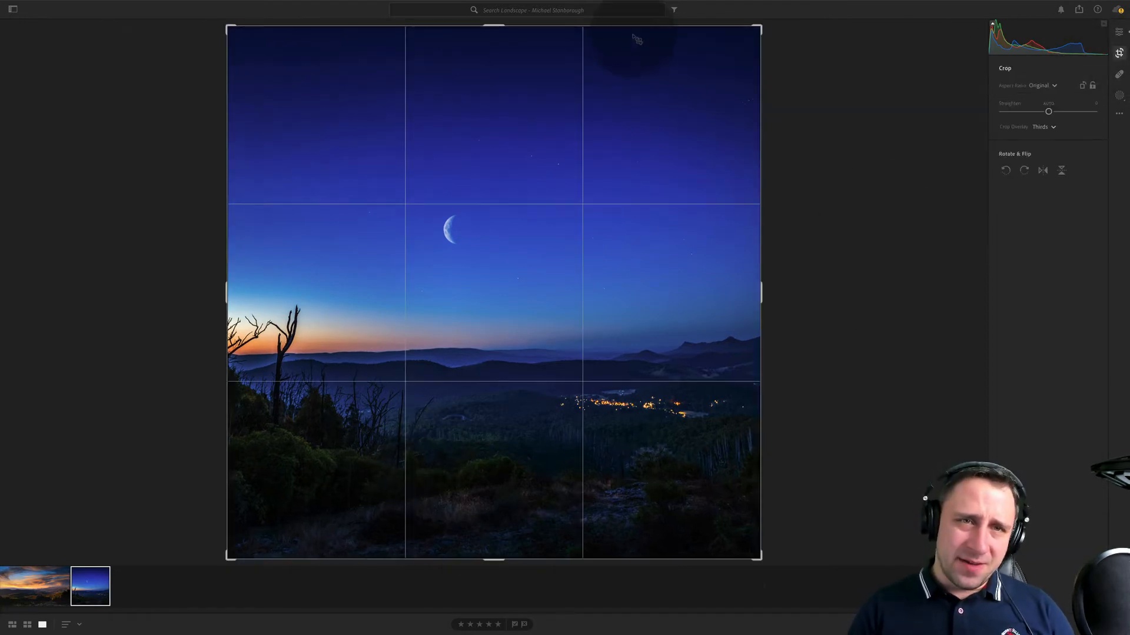
pyautogui.moveTo(636, 27); pyautogui.dragTo(635, 63)
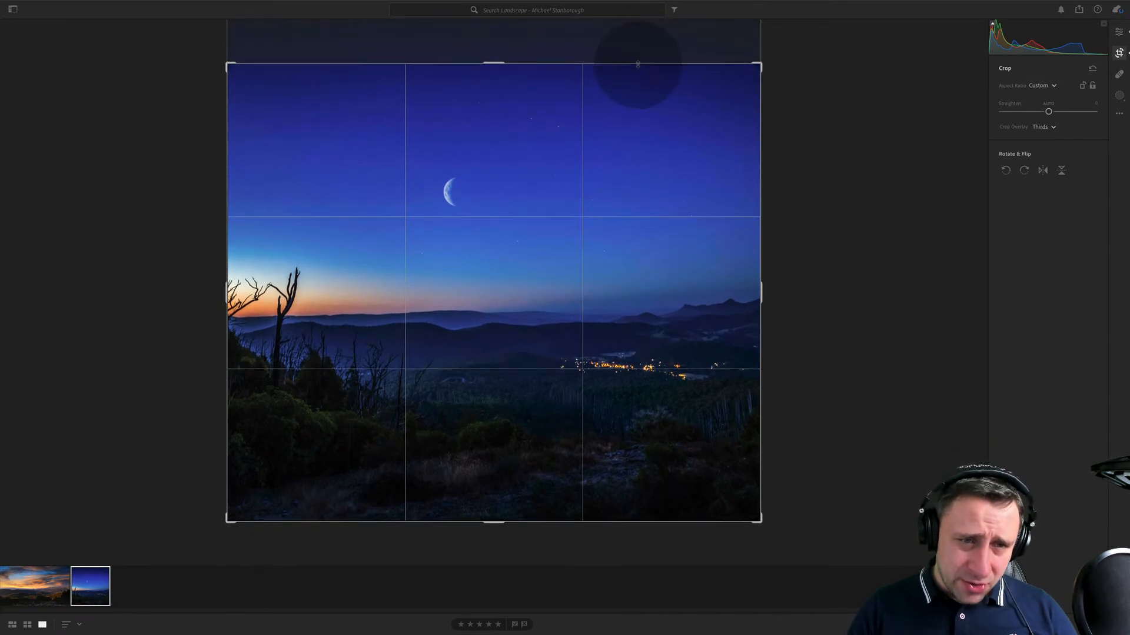
pyautogui.press('e')
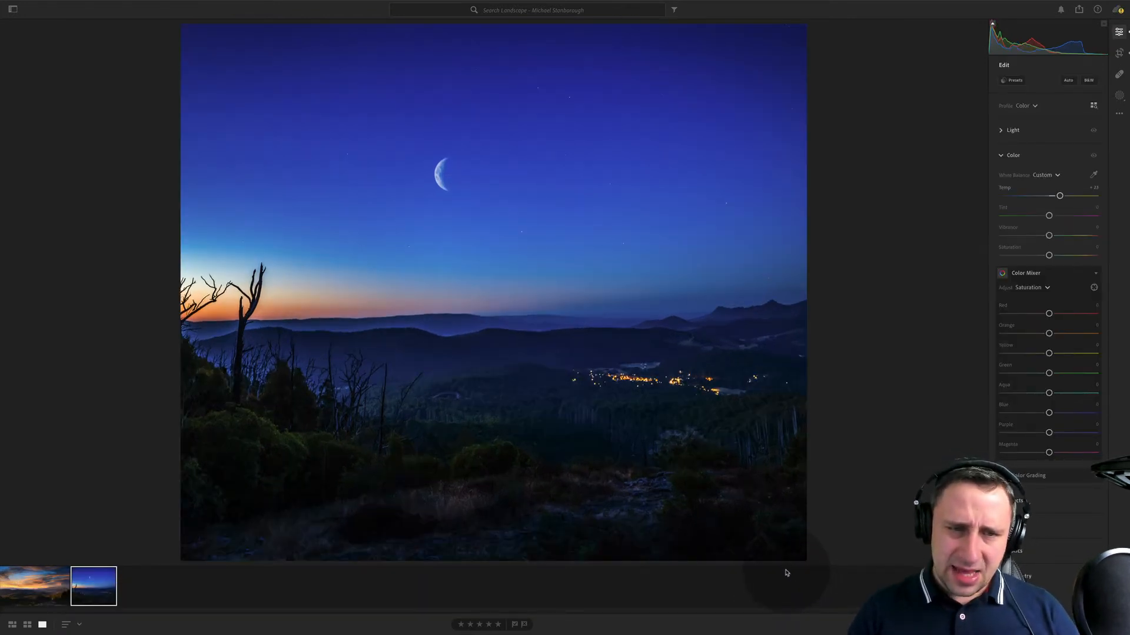
# - Lift the shadows of the sunset photo and slightly adjust its white balance temperature
pyautogui.click(19, 593)
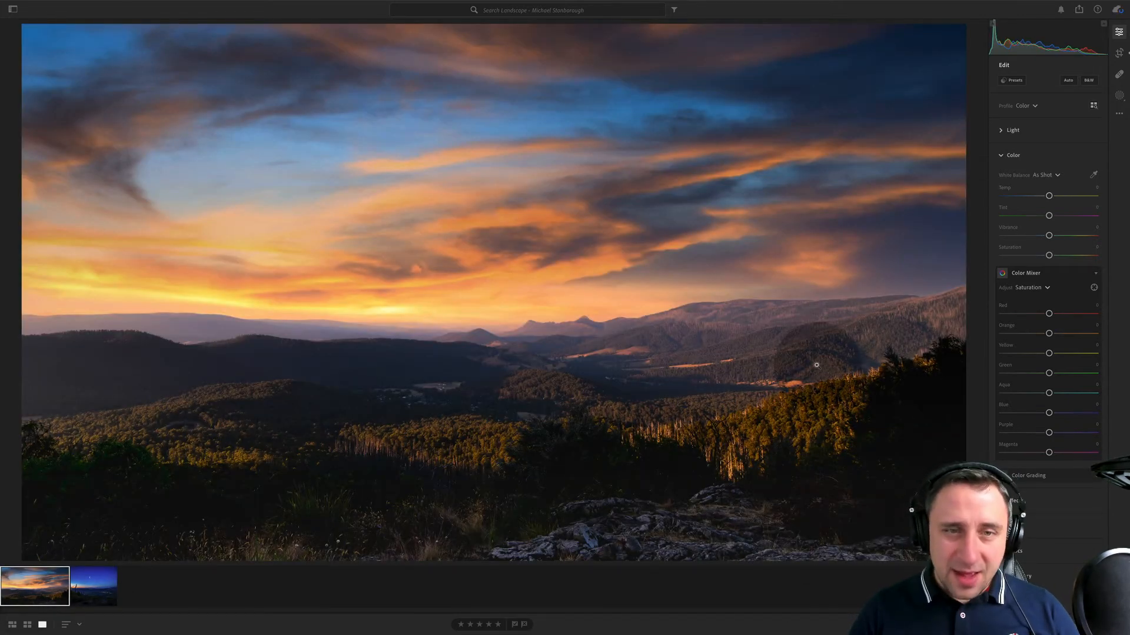
pyautogui.click(1027, 137)
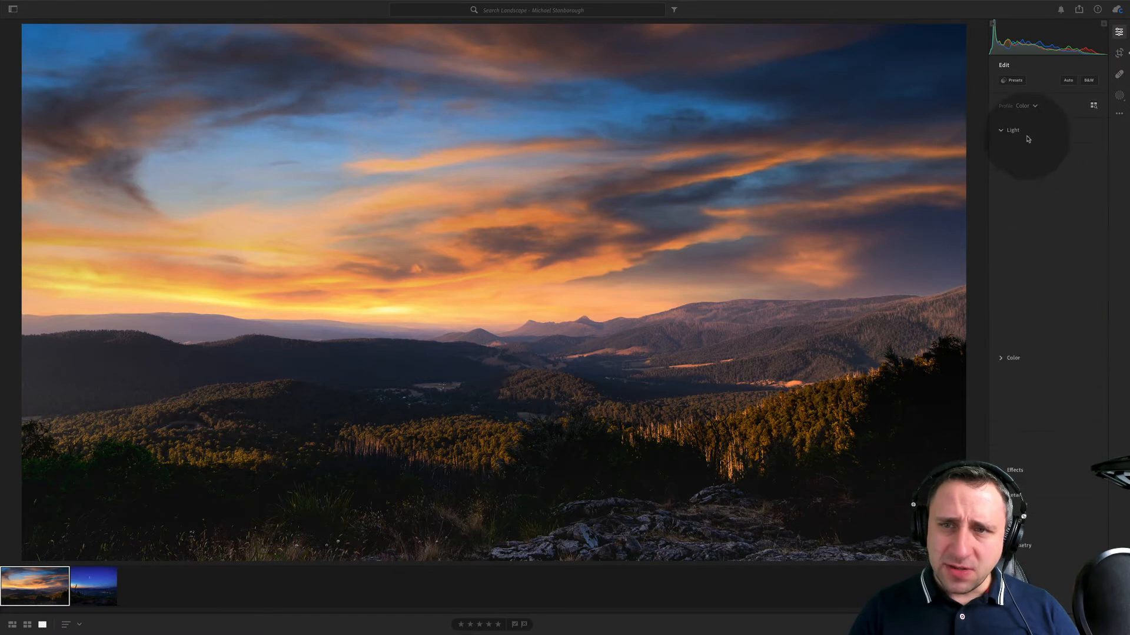
pyautogui.moveTo(1061, 222); pyautogui.dragTo(1065, 222)
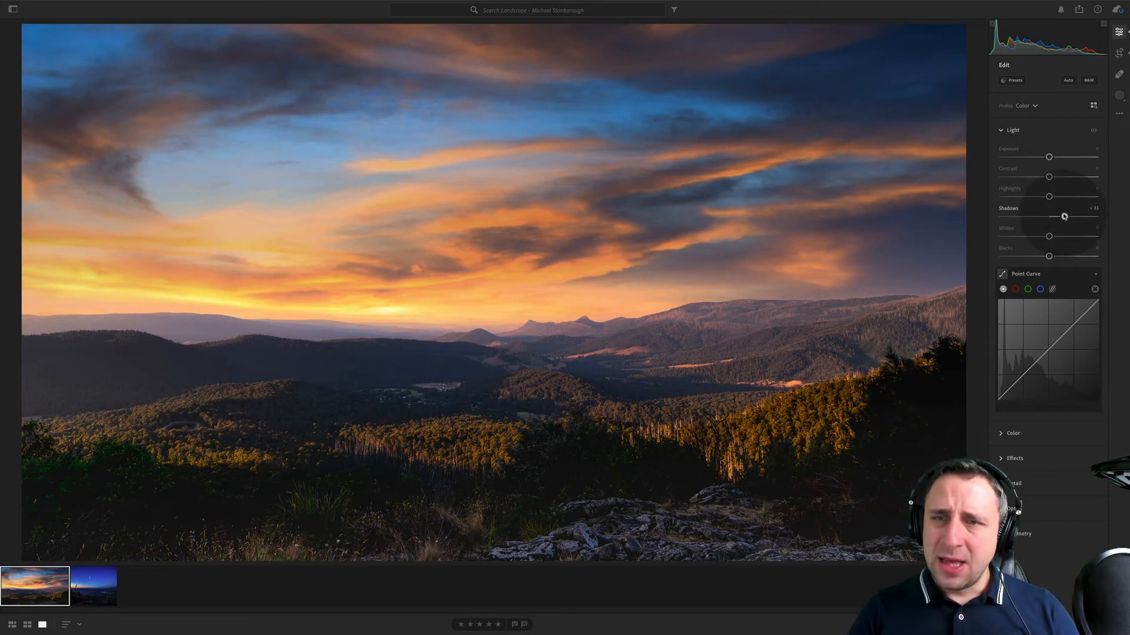
pyautogui.click(1013, 433)
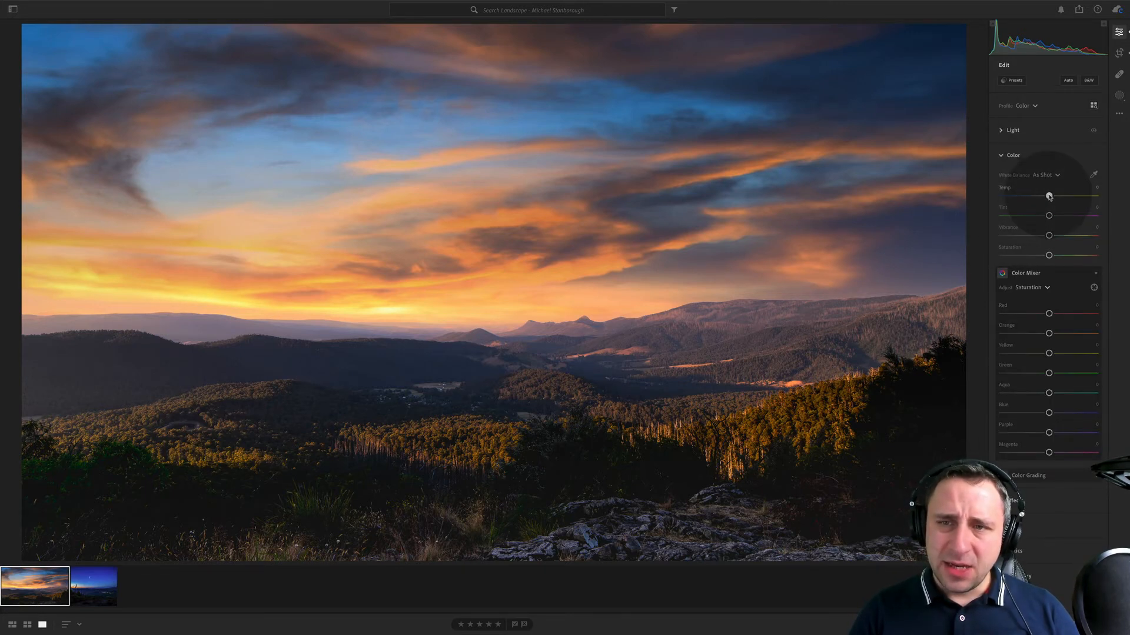
pyautogui.moveTo(1051, 196); pyautogui.dragTo(1053, 216)
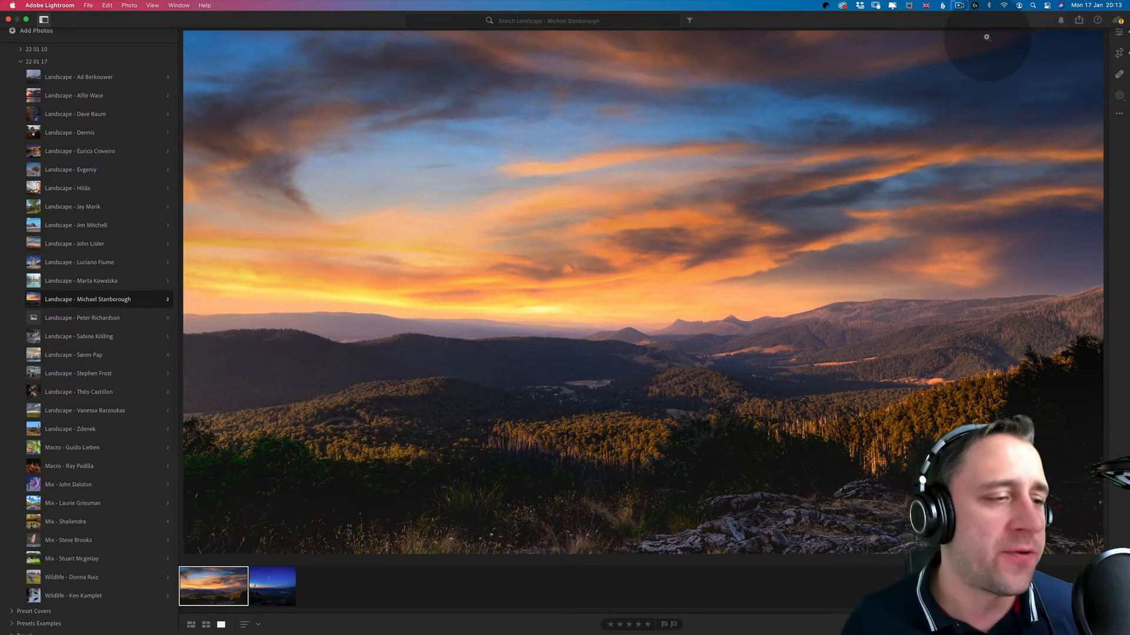
# - Move on past the empty album to the black-and-white graffiti building photo and display its metadata
pyautogui.click(130, 318)
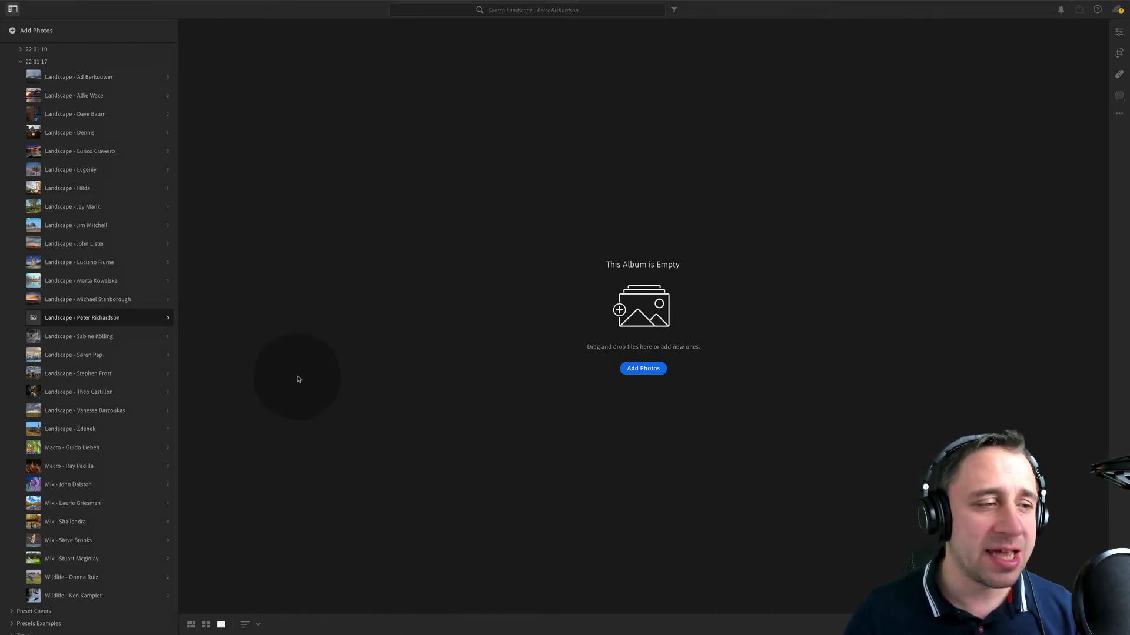
pyautogui.click(90, 335)
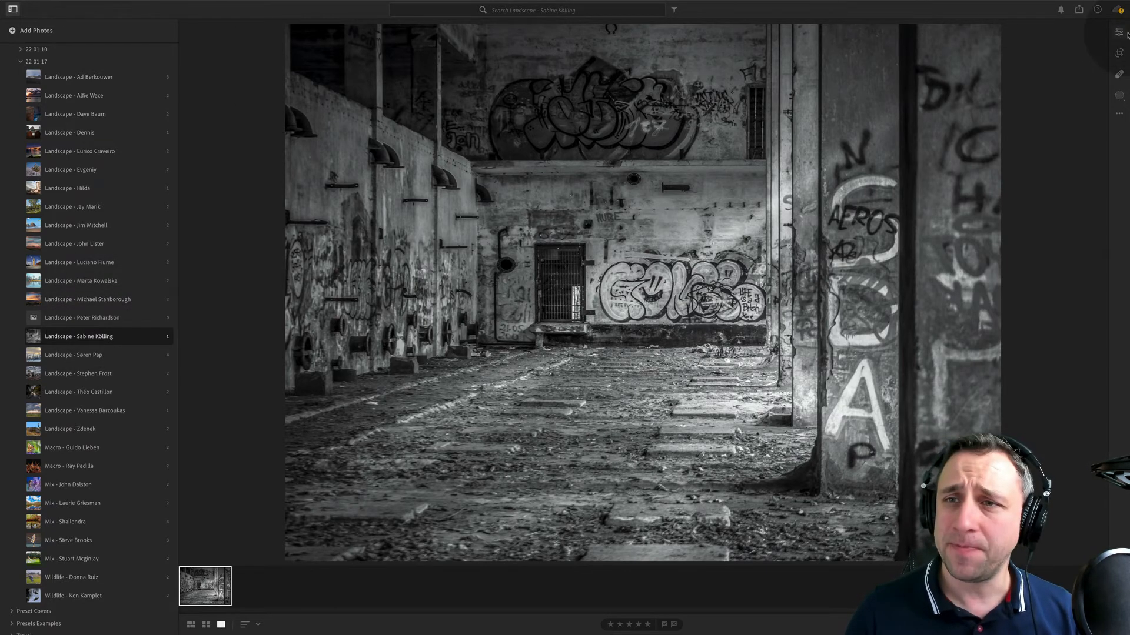
pyautogui.click(1119, 32)
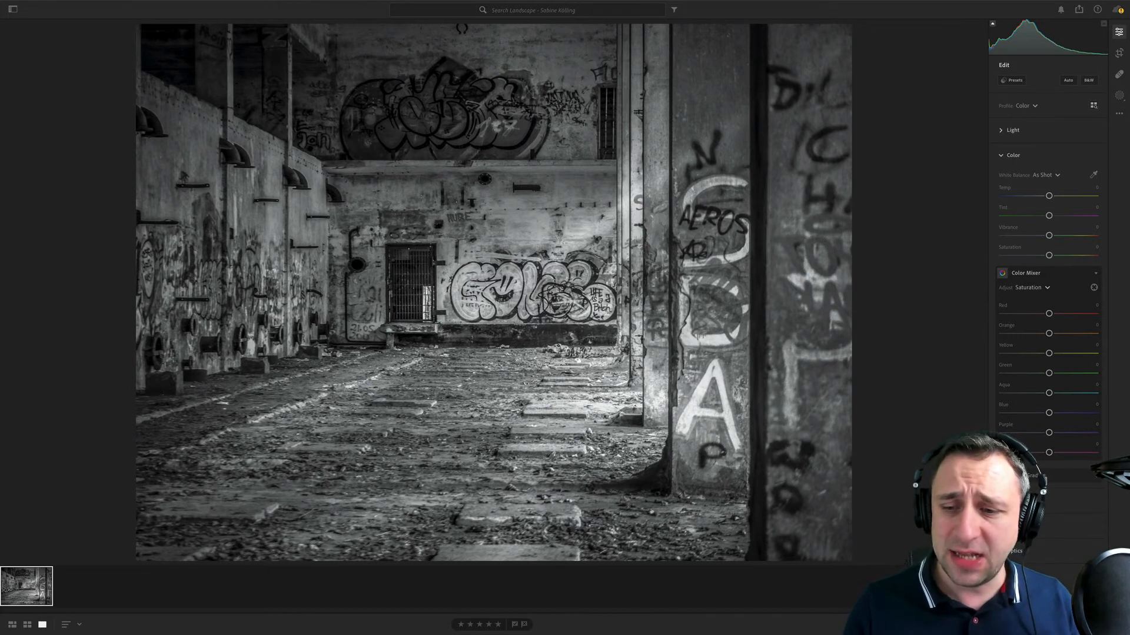
pyautogui.click(1119, 625)
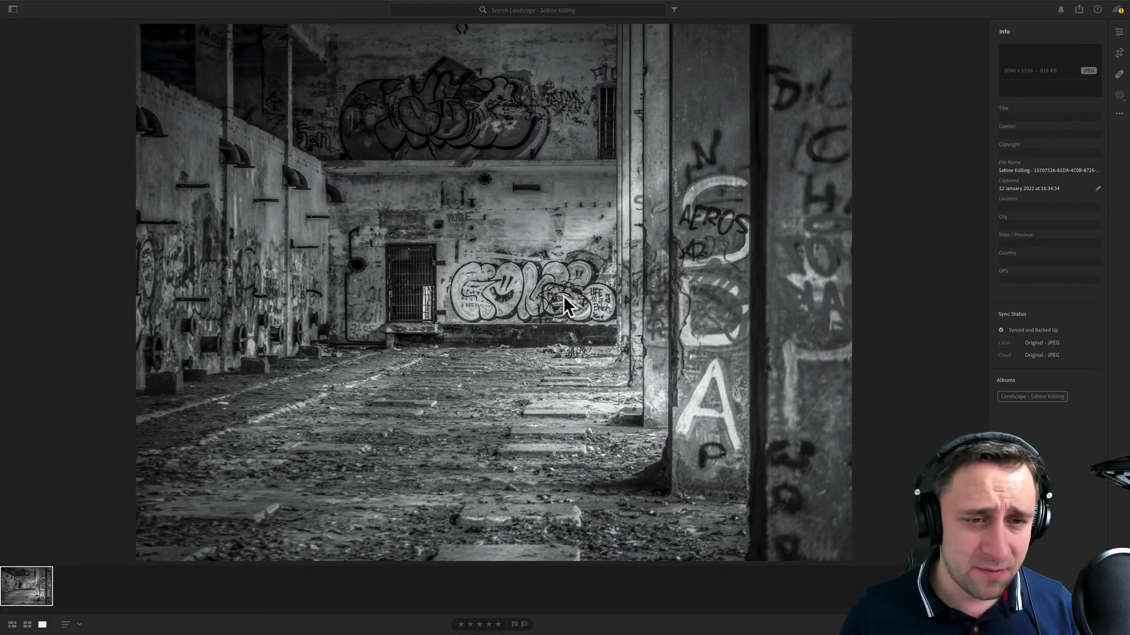
# - Examine the graffiti building photo up close, checking the barred door, back wall, pillars and debris-covered floor, and return to the full view
pyautogui.click(470, 255)
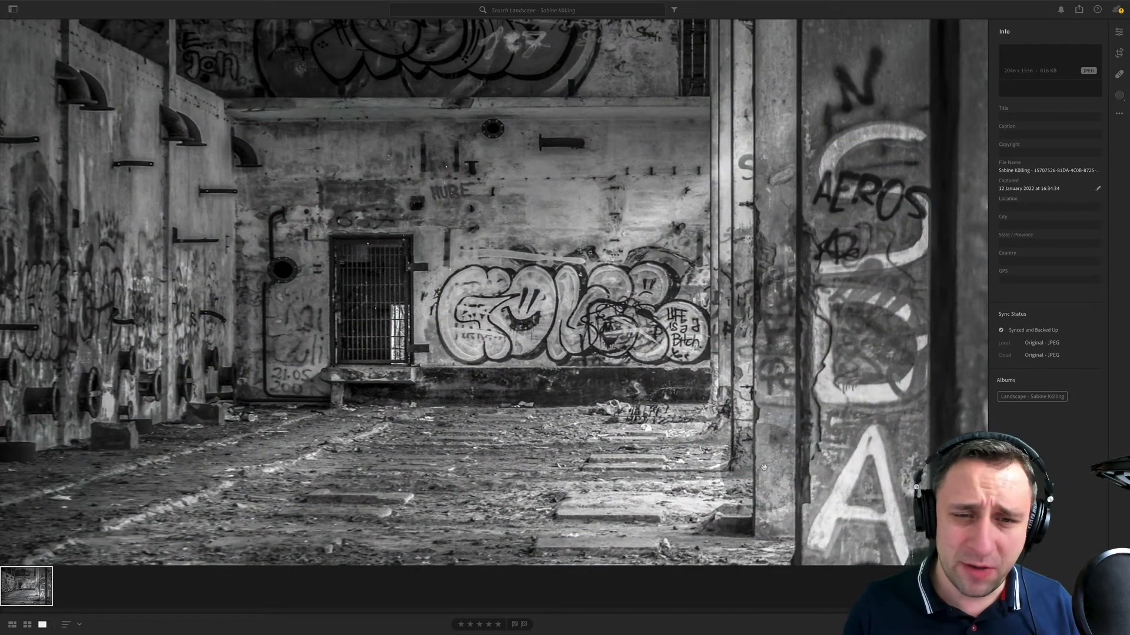
pyautogui.click(547, 309)
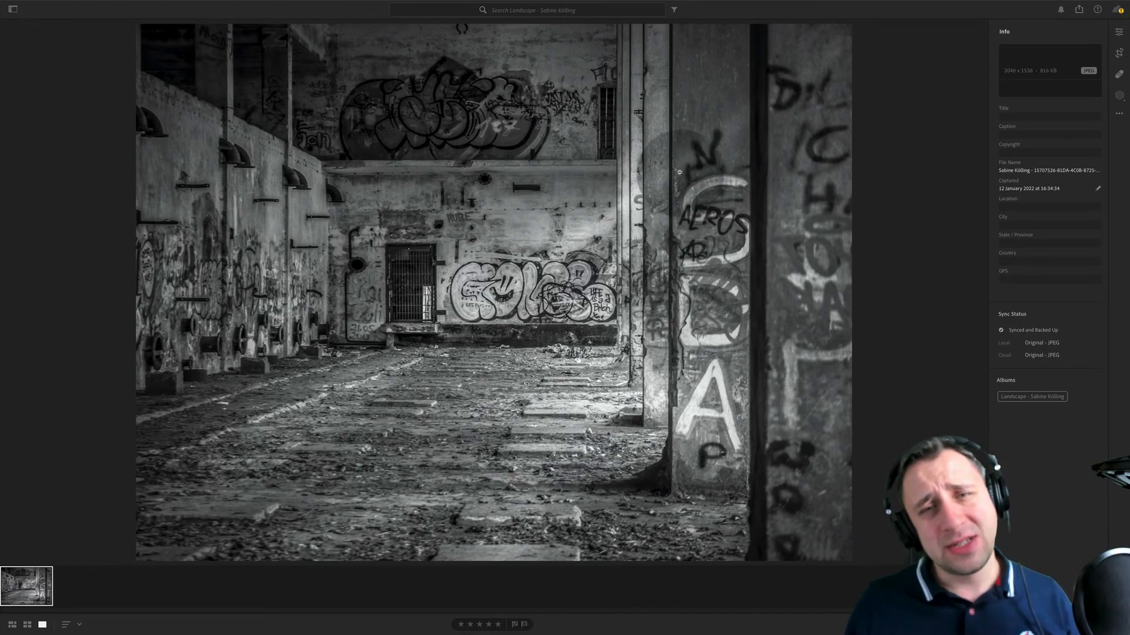
pyautogui.click(710, 79)
pyautogui.moveTo(565, 101); pyautogui.dragTo(687, 225)
pyautogui.moveTo(334, 375); pyautogui.dragTo(598, 276)
pyautogui.moveTo(530, 416); pyautogui.dragTo(628, 358)
pyautogui.moveTo(701, 450); pyautogui.dragTo(621, 373)
pyautogui.moveTo(716, 472); pyautogui.dragTo(527, 300)
pyautogui.moveTo(680, 423); pyautogui.dragTo(552, 339)
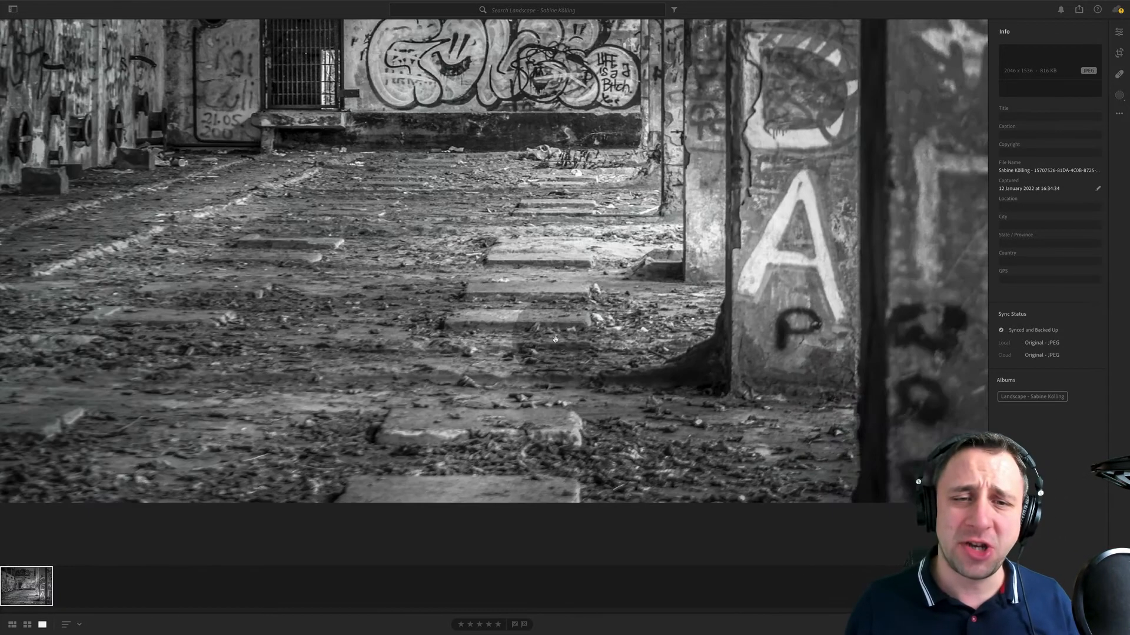
pyautogui.click(594, 364)
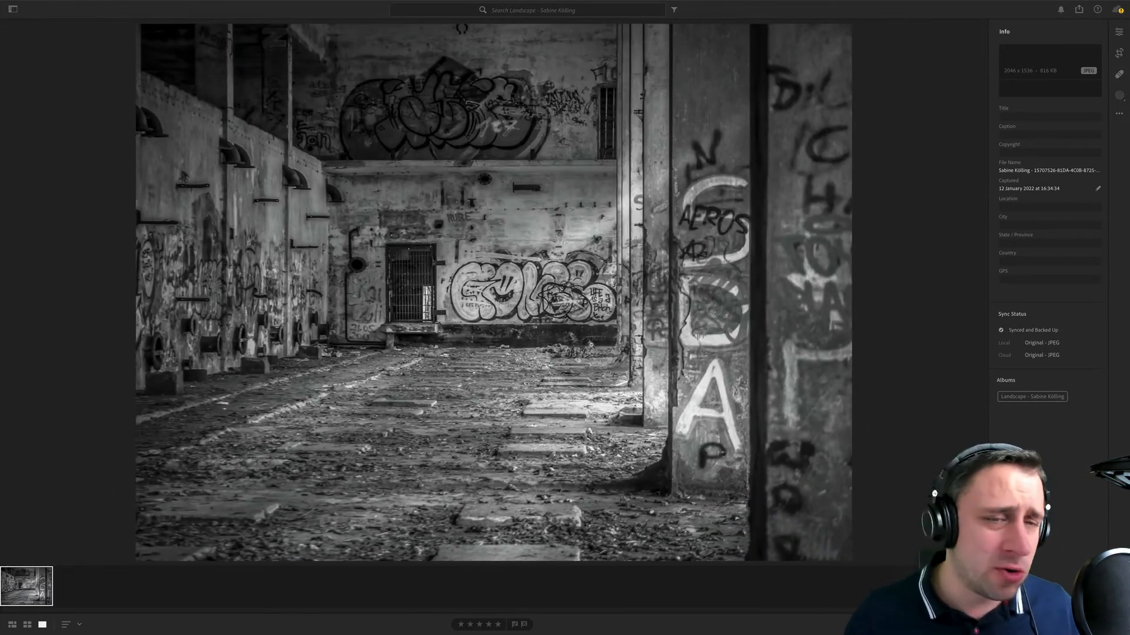
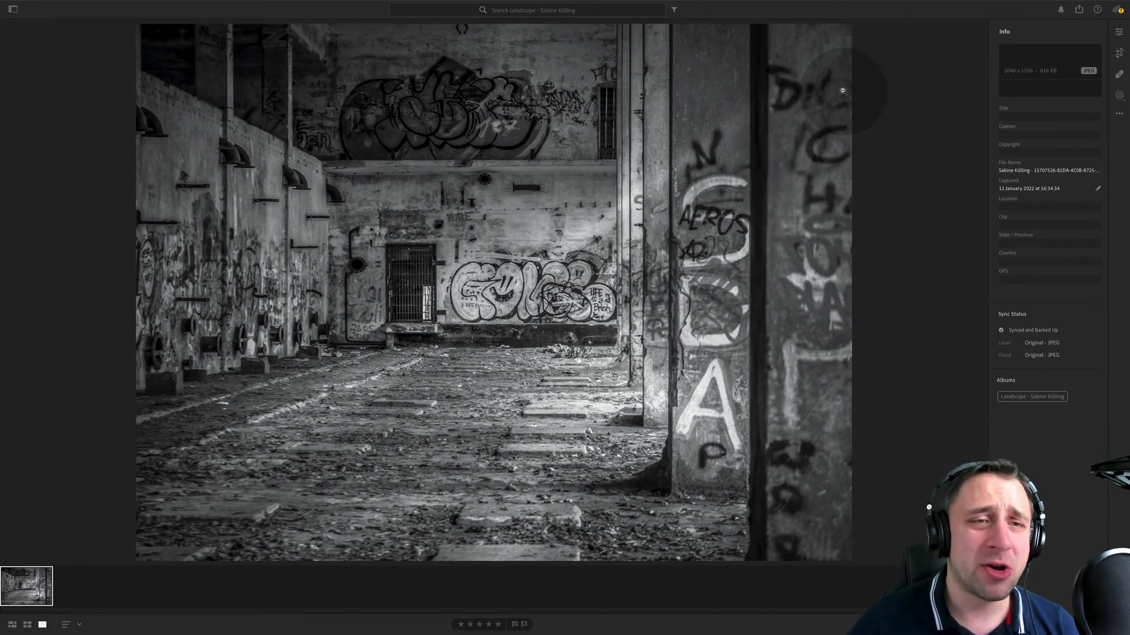
# - Crop a strip off the upper and lower edges of the black-and-white graffiti building photo
pyautogui.click(1119, 53)
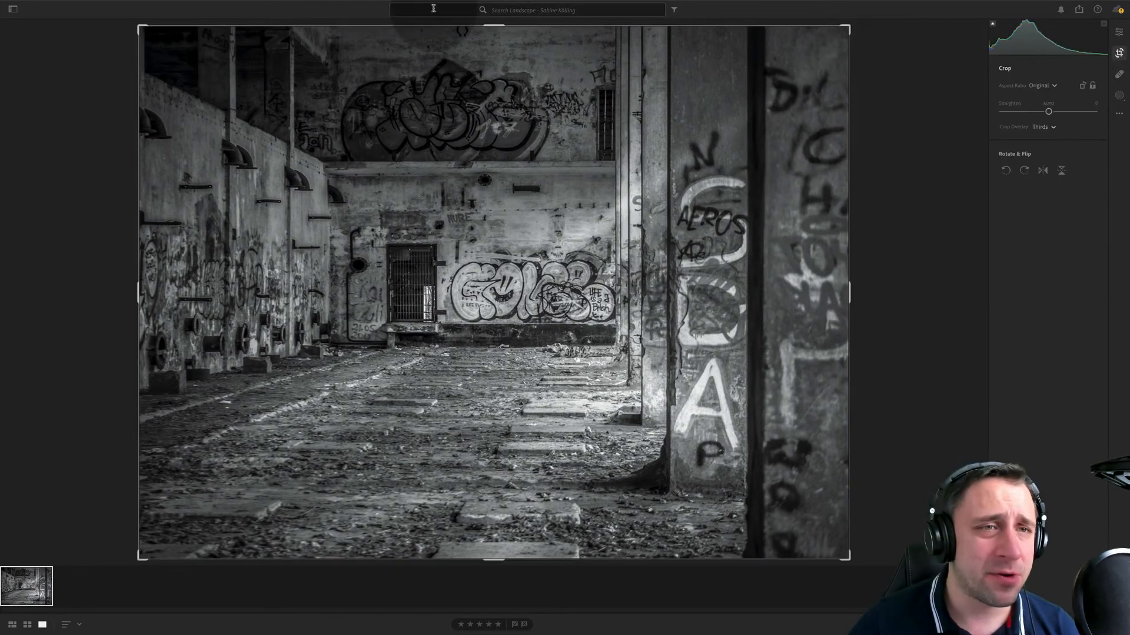
pyautogui.moveTo(491, 33); pyautogui.dragTo(491, 40)
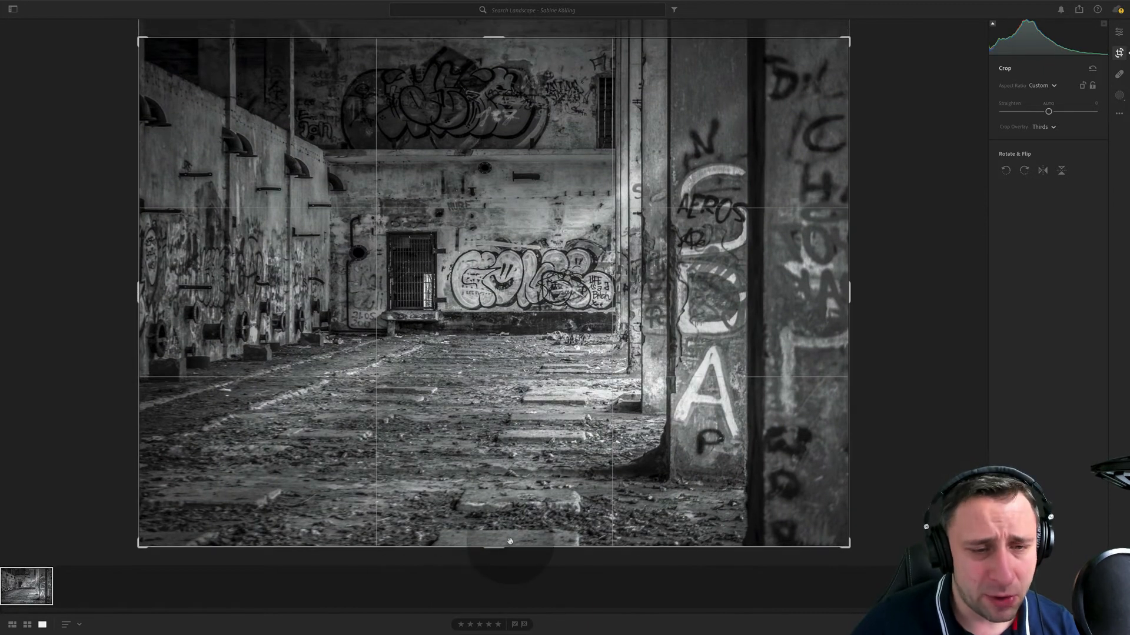
pyautogui.moveTo(508, 546); pyautogui.dragTo(518, 518)
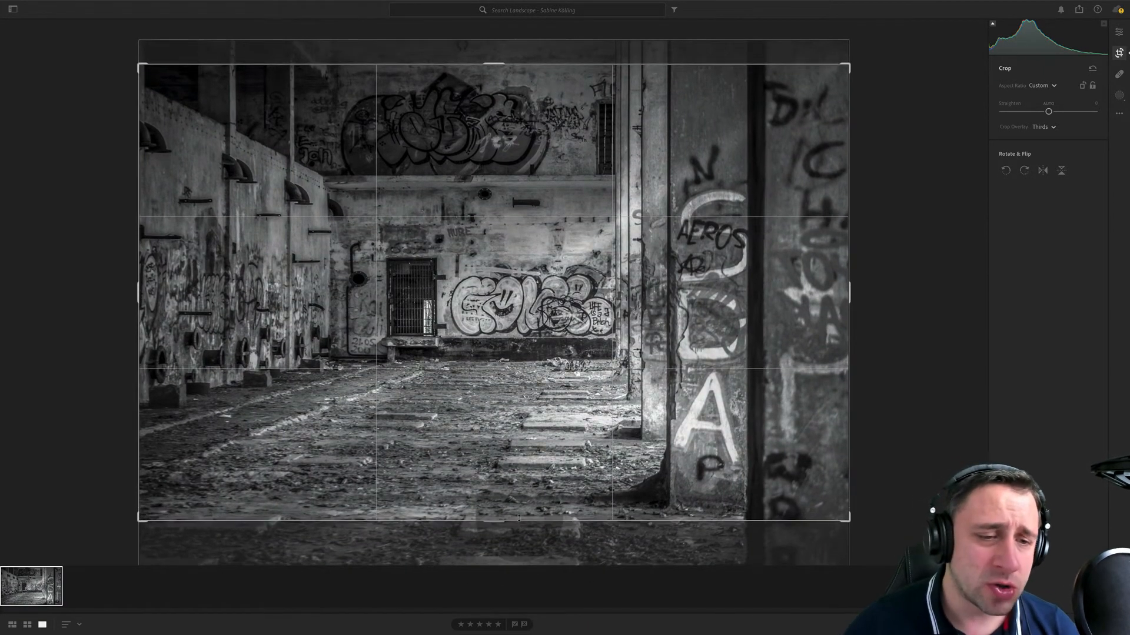
pyautogui.press('Return')
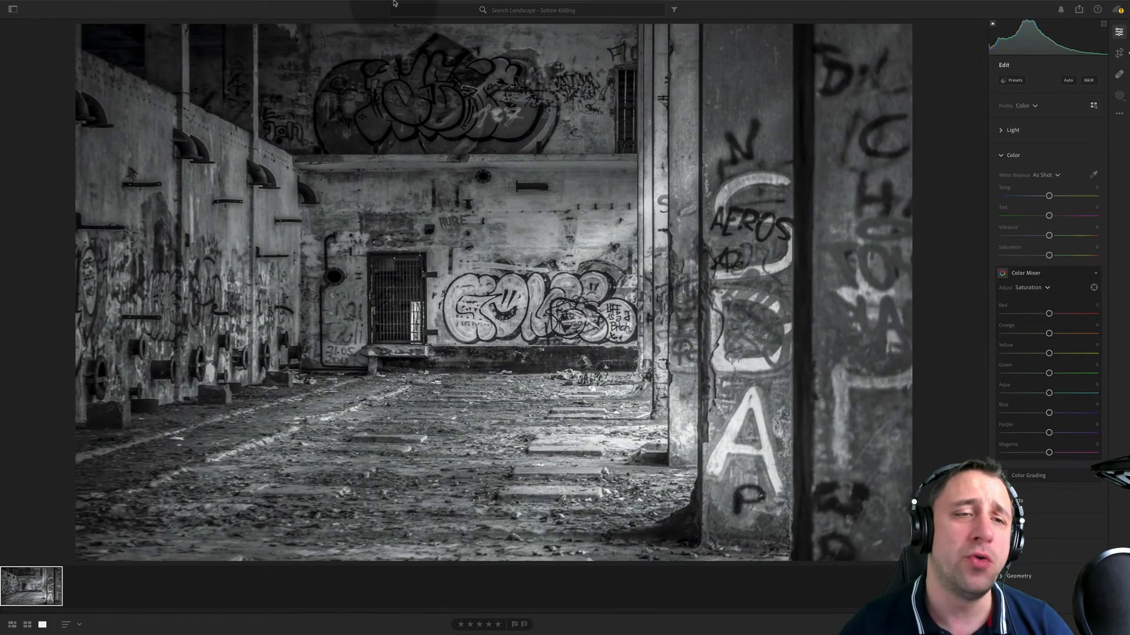
# - Change the crop's aspect ratio to 16 x 9 and shift the photo inside the frame to keep the upper graffiti
pyautogui.click(1119, 53)
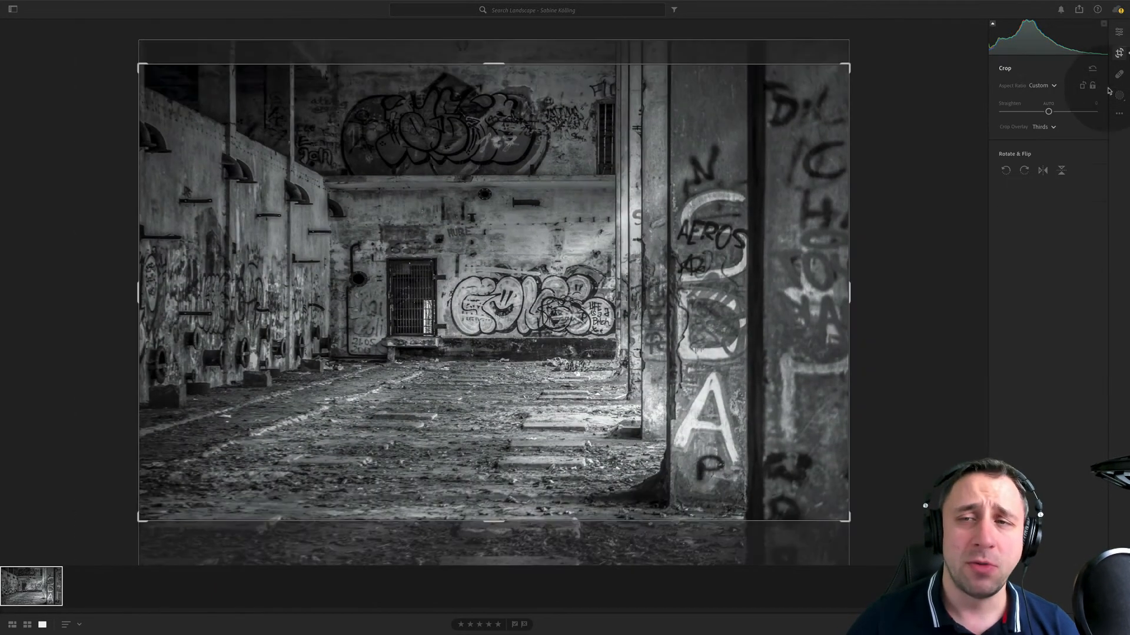
pyautogui.click(1068, 89)
pyautogui.click(1059, 232)
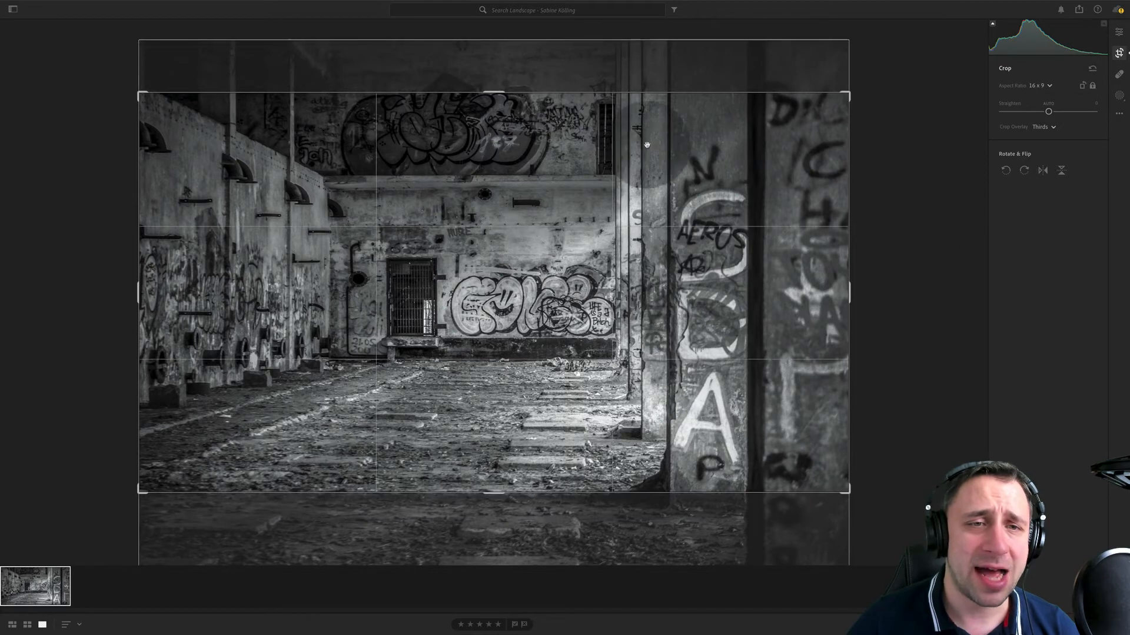
pyautogui.moveTo(639, 202); pyautogui.dragTo(645, 230)
pyautogui.press('Return')
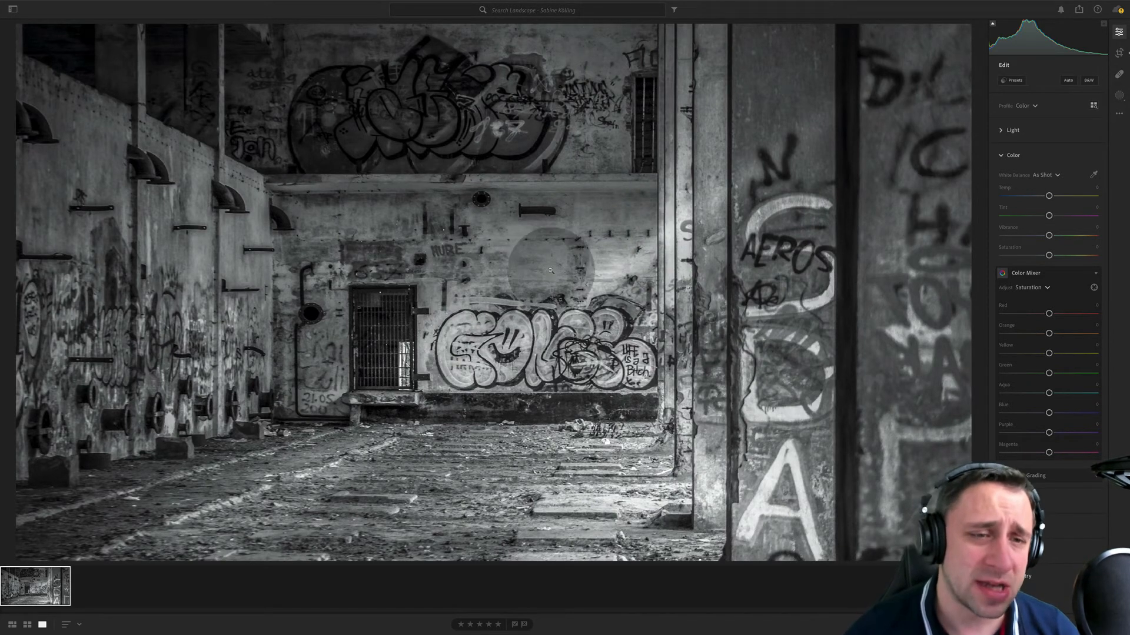
# - Unlock the crop's aspect ratio and extend its lower edge to include more of the debris-covered floor
pyautogui.click(1119, 53)
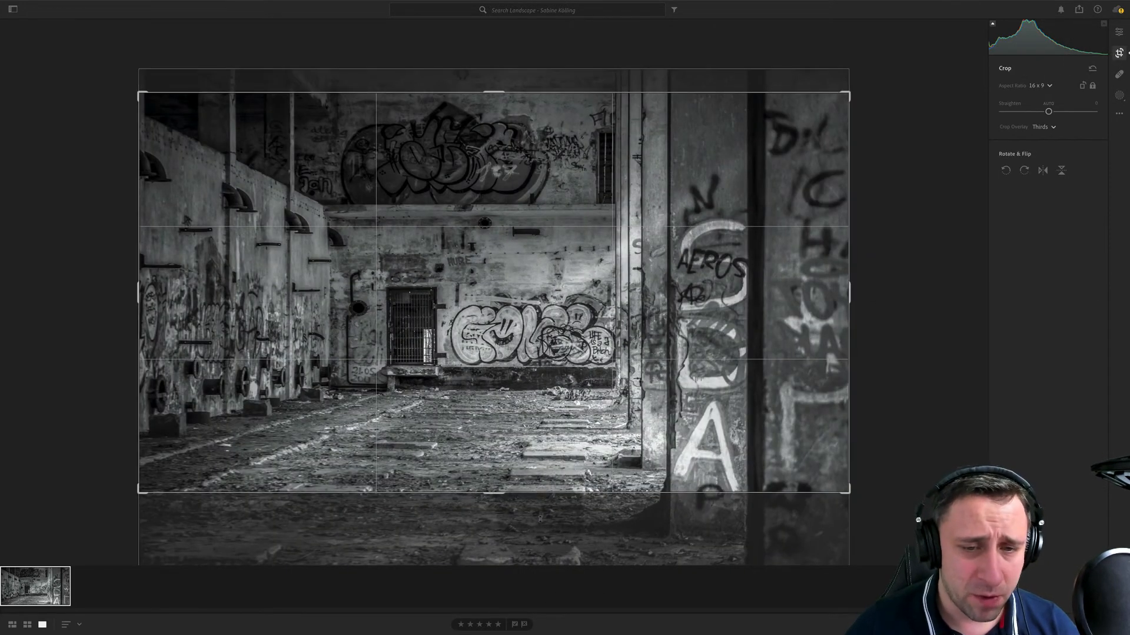
pyautogui.click(1092, 86)
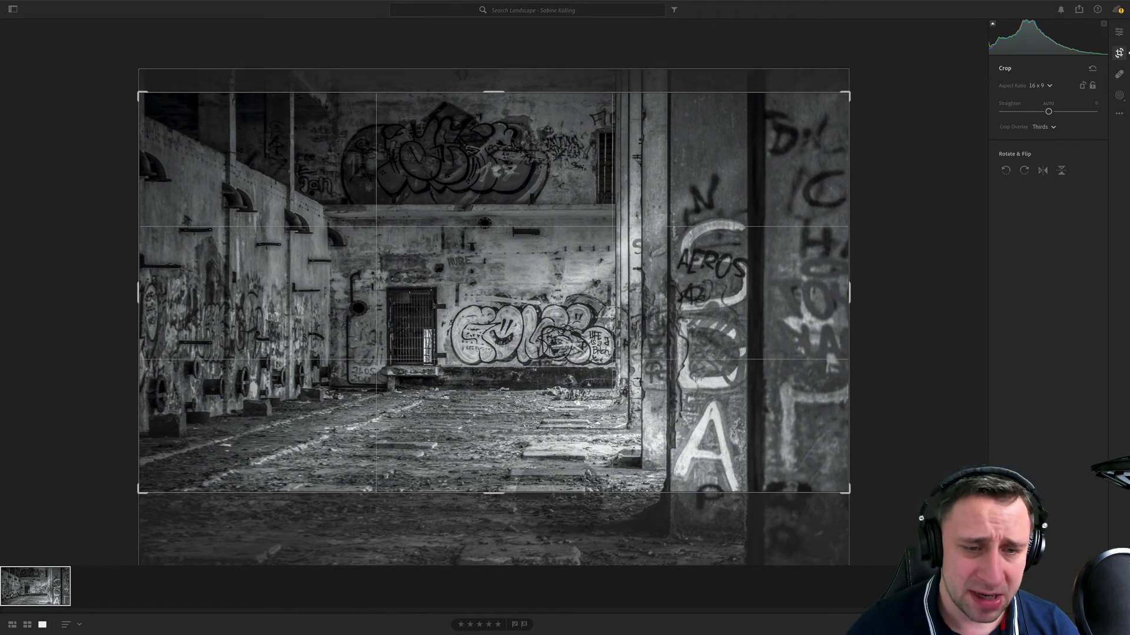
pyautogui.moveTo(566, 498); pyautogui.dragTo(566, 522)
pyautogui.press('Return')
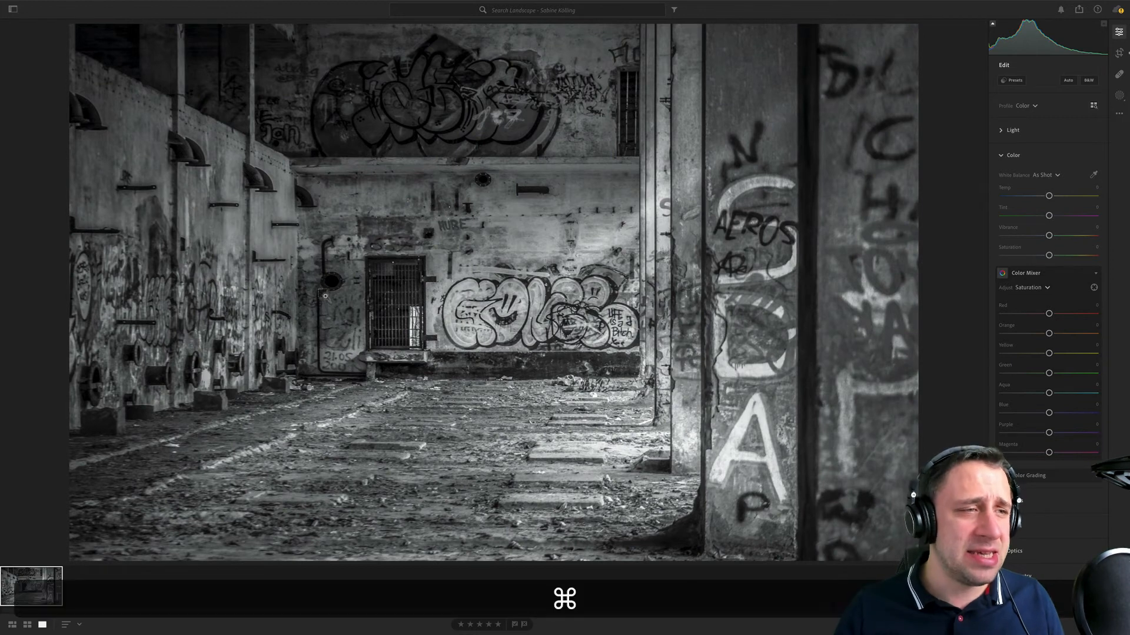
# - Examine the pipes, brackets and wall edges on the building's side wall up close, and return to the full view
pyautogui.moveTo(327, 292); pyautogui.dragTo(30, 122)
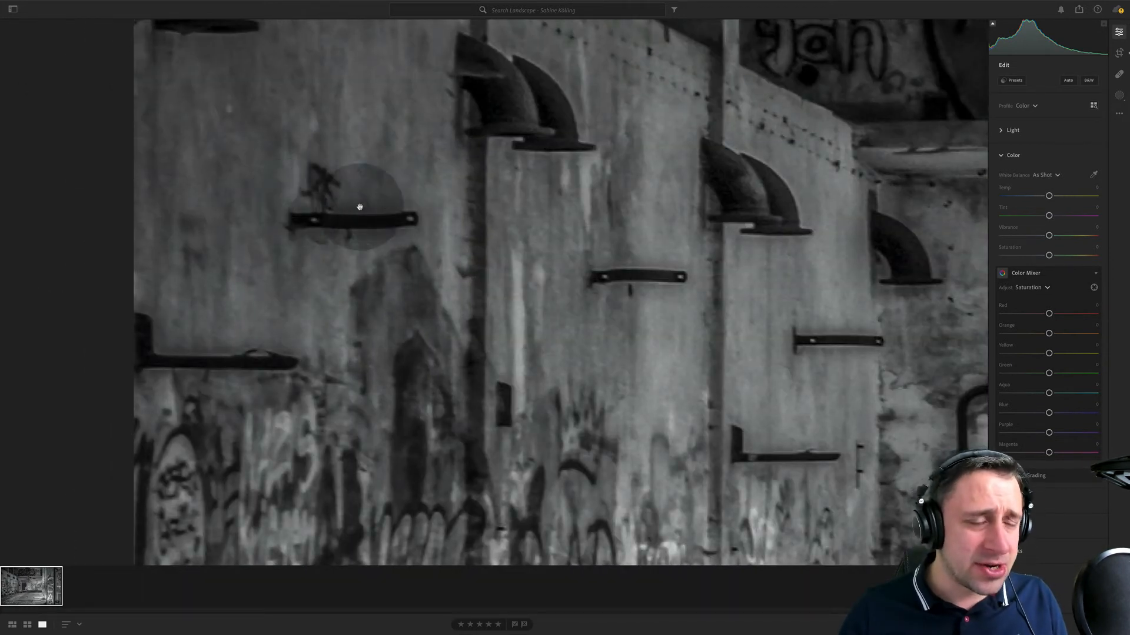
pyautogui.moveTo(652, 314); pyautogui.dragTo(521, 279)
pyautogui.moveTo(678, 347); pyautogui.dragTo(567, 239)
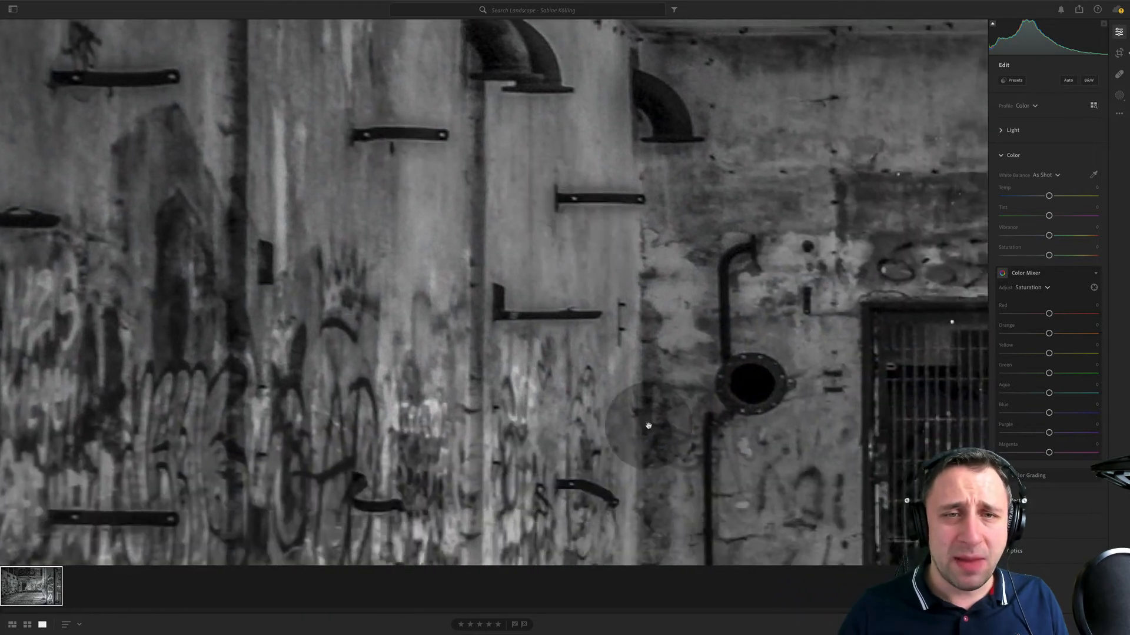
pyautogui.moveTo(643, 457); pyautogui.dragTo(649, 230)
pyautogui.moveTo(594, 405); pyautogui.dragTo(687, 221)
pyautogui.moveTo(435, 229); pyautogui.dragTo(517, 453)
pyautogui.moveTo(447, 335); pyautogui.dragTo(515, 439)
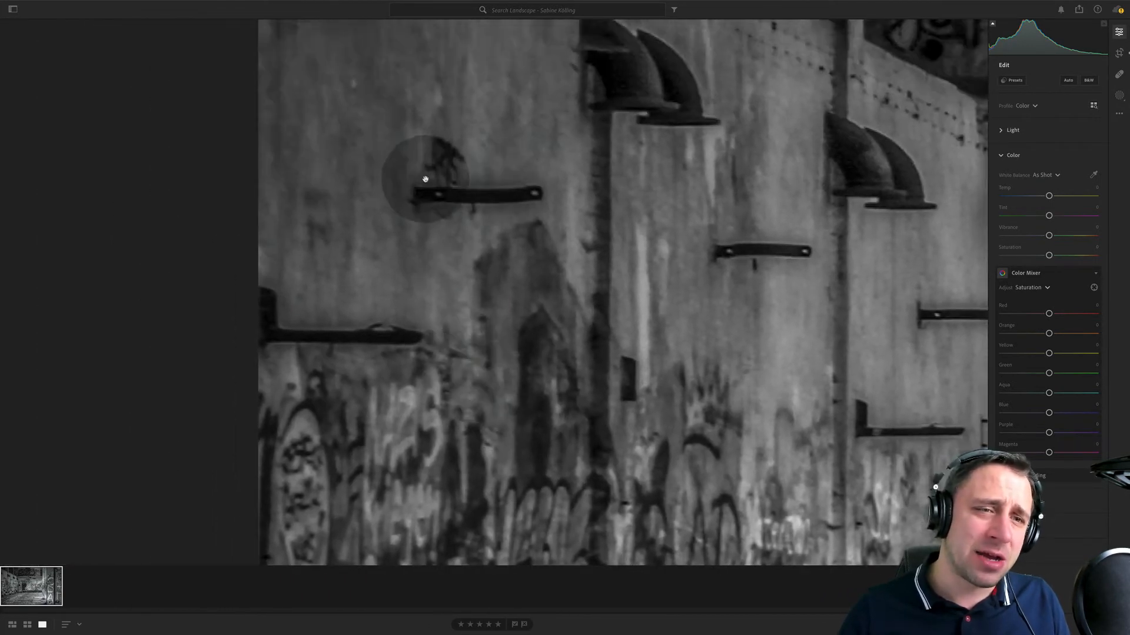
pyautogui.moveTo(731, 277); pyautogui.dragTo(482, 322)
pyautogui.moveTo(725, 321); pyautogui.dragTo(719, 330)
pyautogui.click(719, 330)
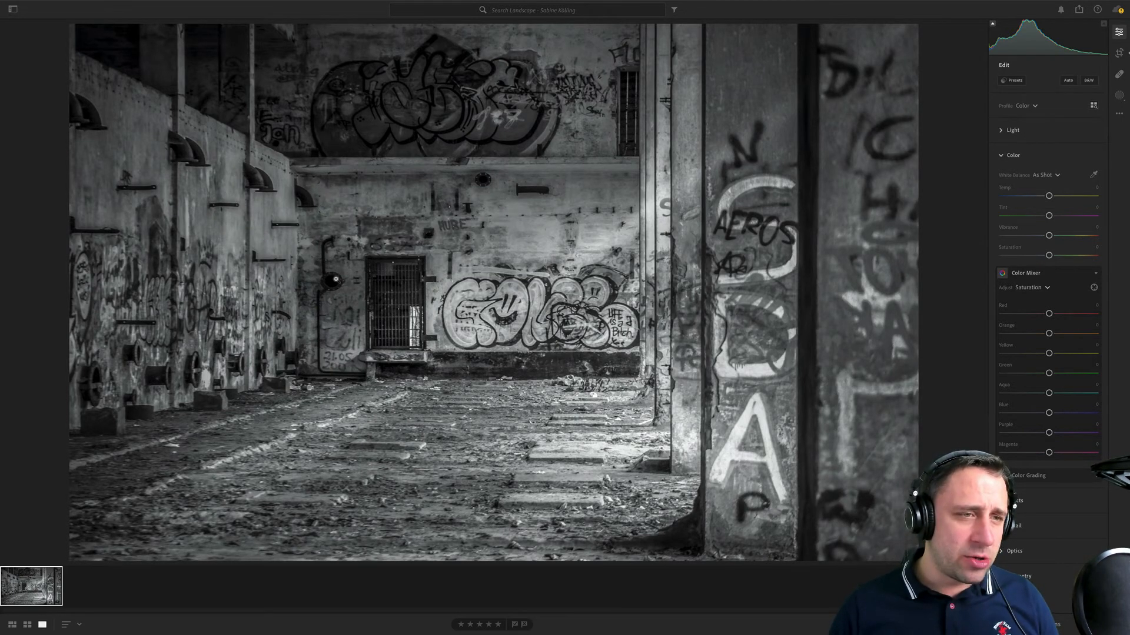
# - Inspect the back wall up close from the barred door across to the pillars, and return to the full view
pyautogui.click(290, 235)
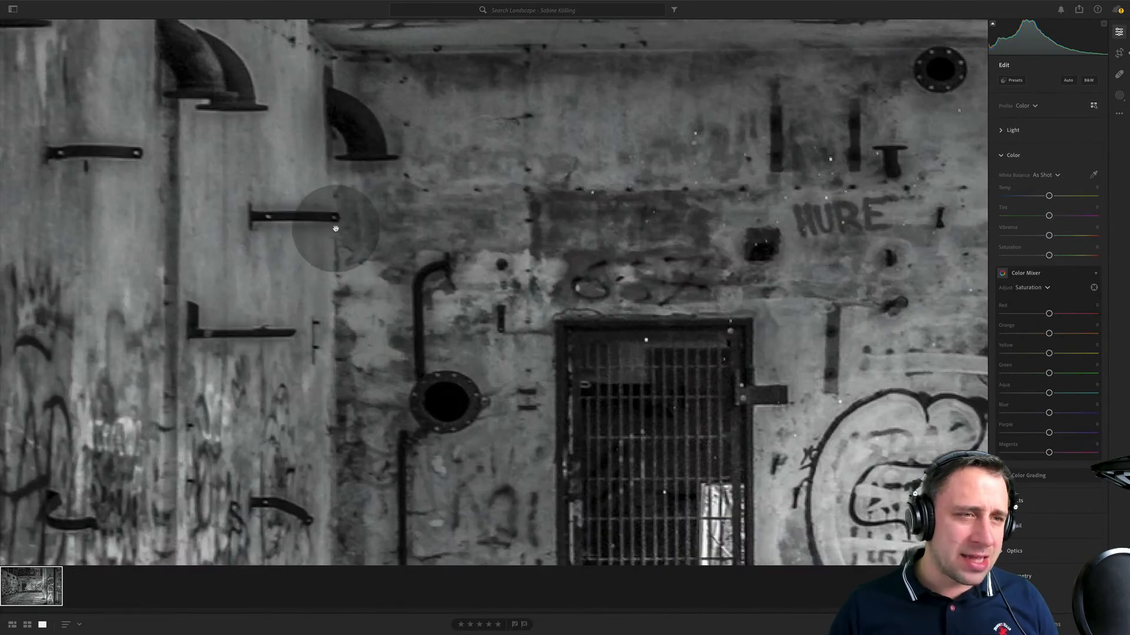
pyautogui.hscroll(10, 476, 440)
pyautogui.scroll(-4, 477, 439)
pyautogui.scroll(6, 476, 439)
pyautogui.hscroll(3, 476, 440)
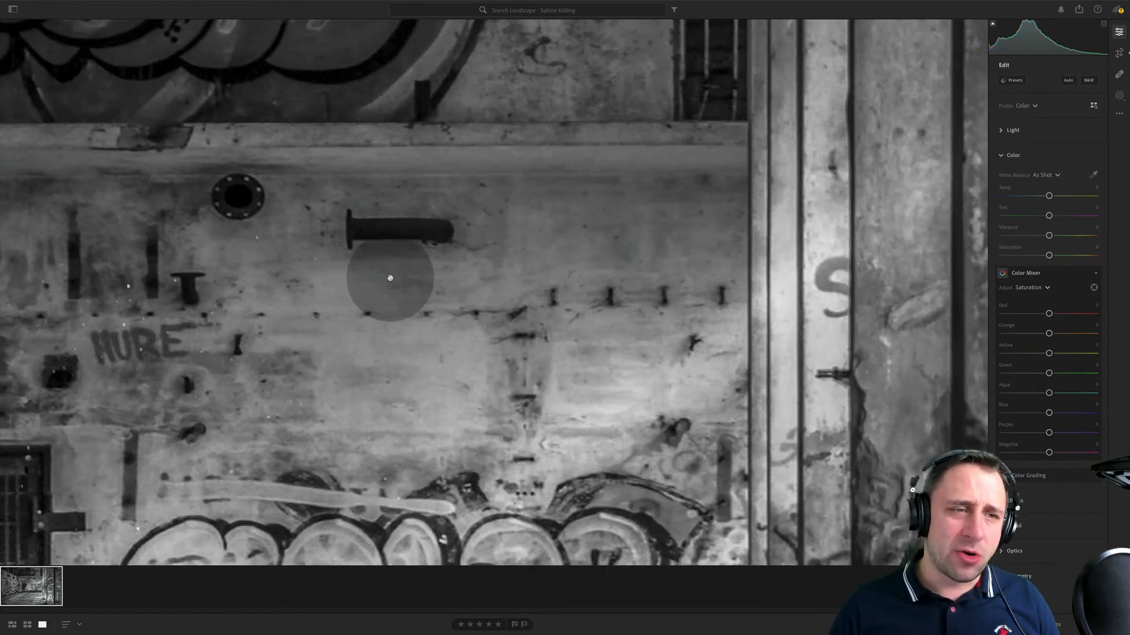
pyautogui.click(456, 334)
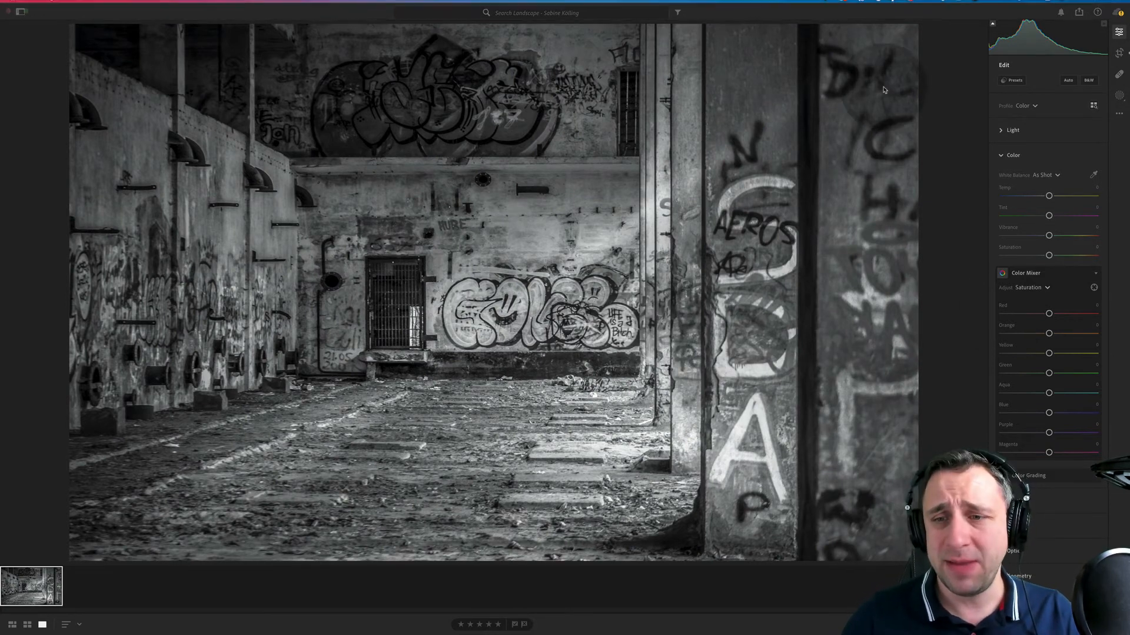
# - Slightly reduce the clarity of the graffiti building photo
pyautogui.click(1016, 501)
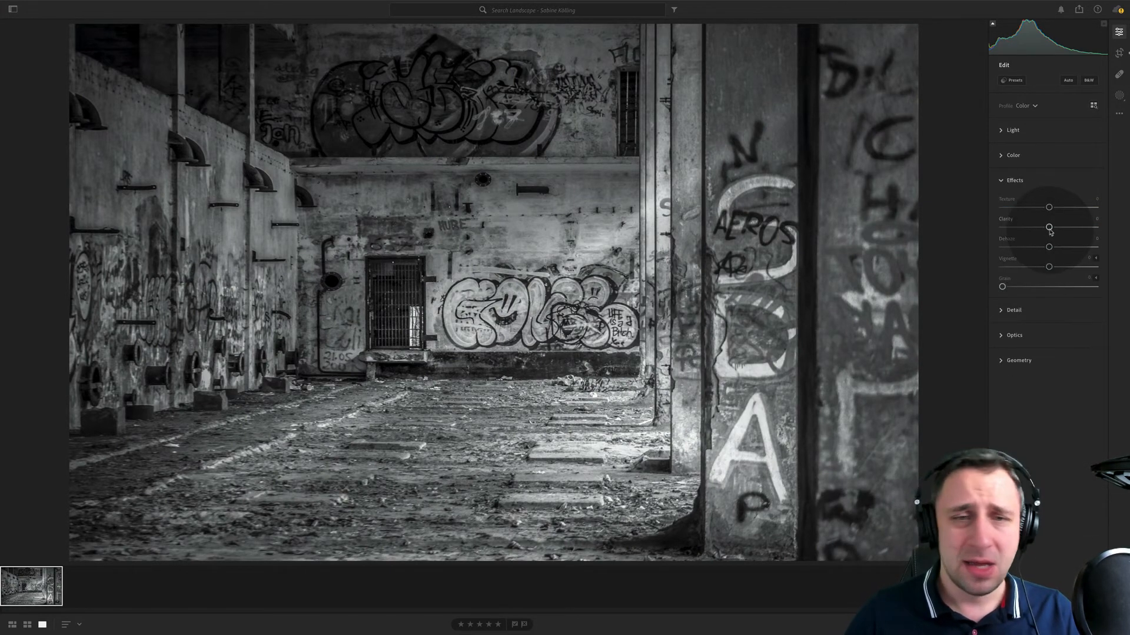
pyautogui.moveTo(1042, 227); pyautogui.dragTo(1041, 227)
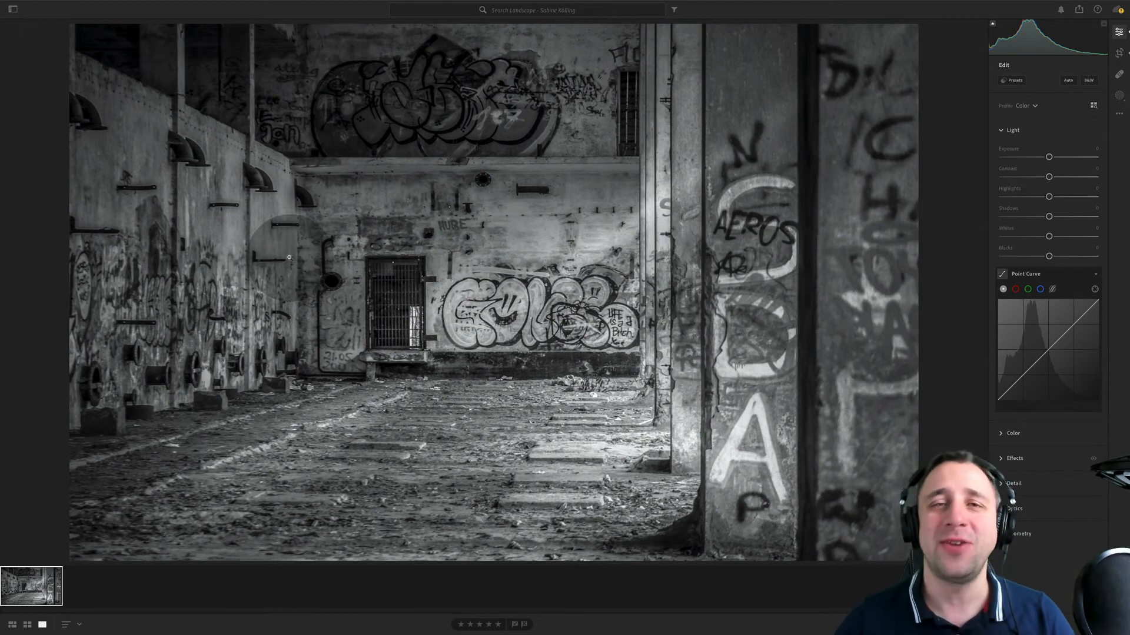
# - Open the next photographer's winter landscape album and compare the edited frosty gate photo with its unedited version
pyautogui.click(13, 9)
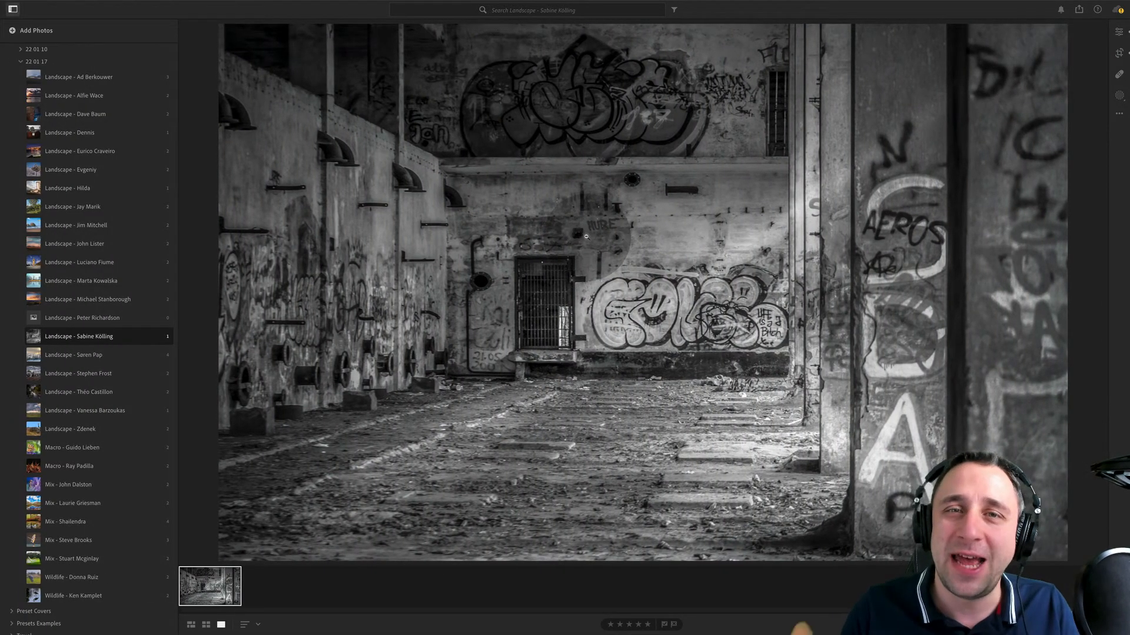
pyautogui.click(135, 356)
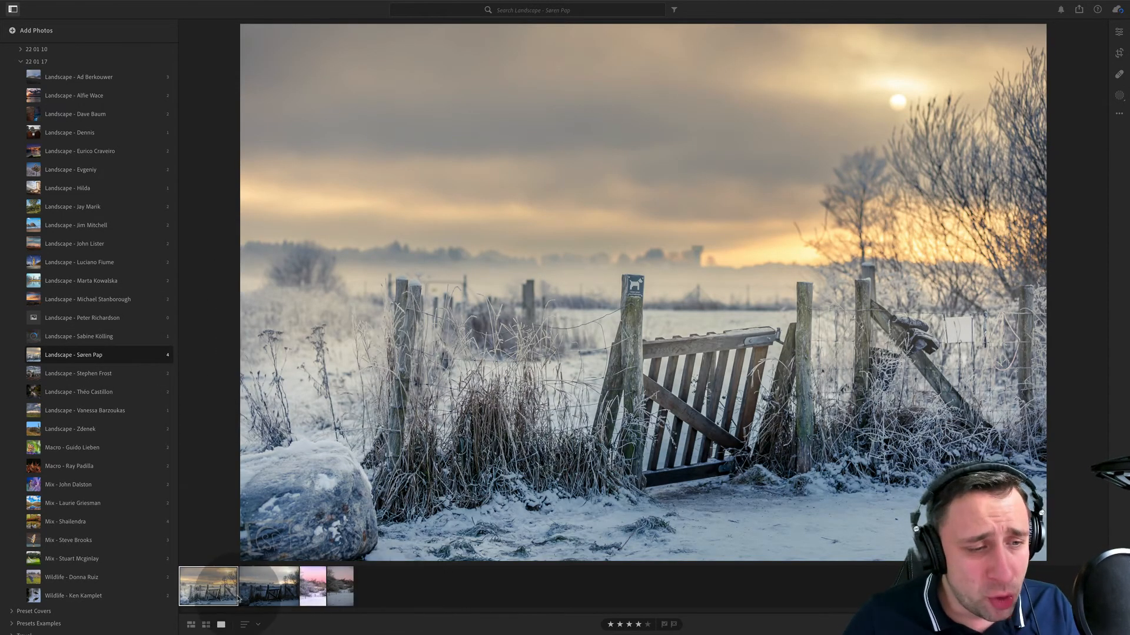
pyautogui.click(261, 589)
pyautogui.click(208, 589)
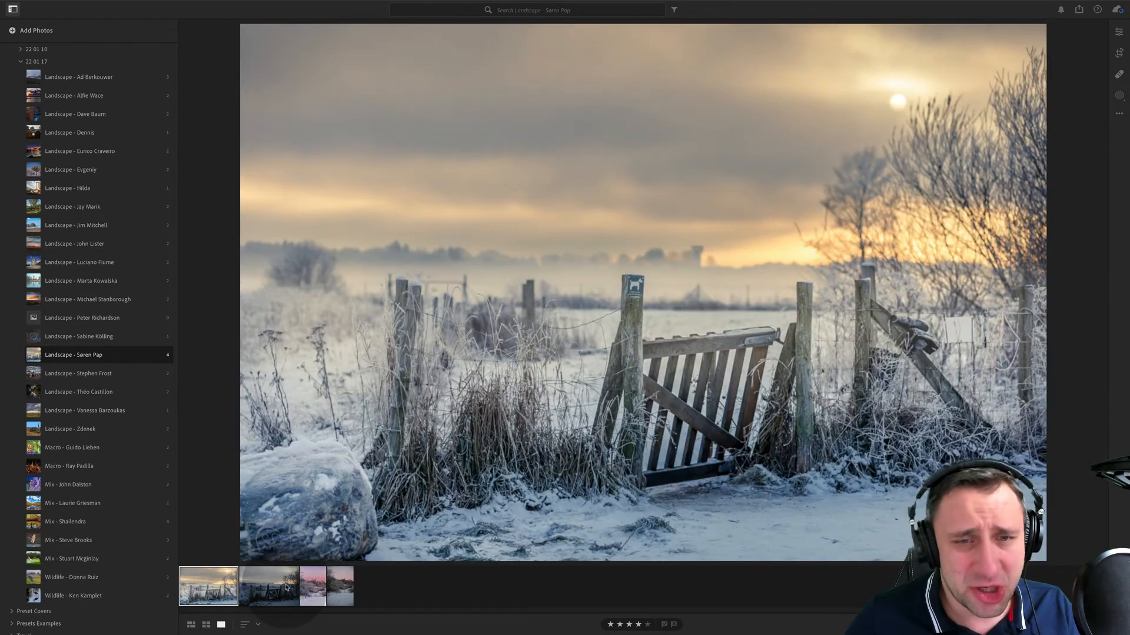
pyautogui.click(283, 587)
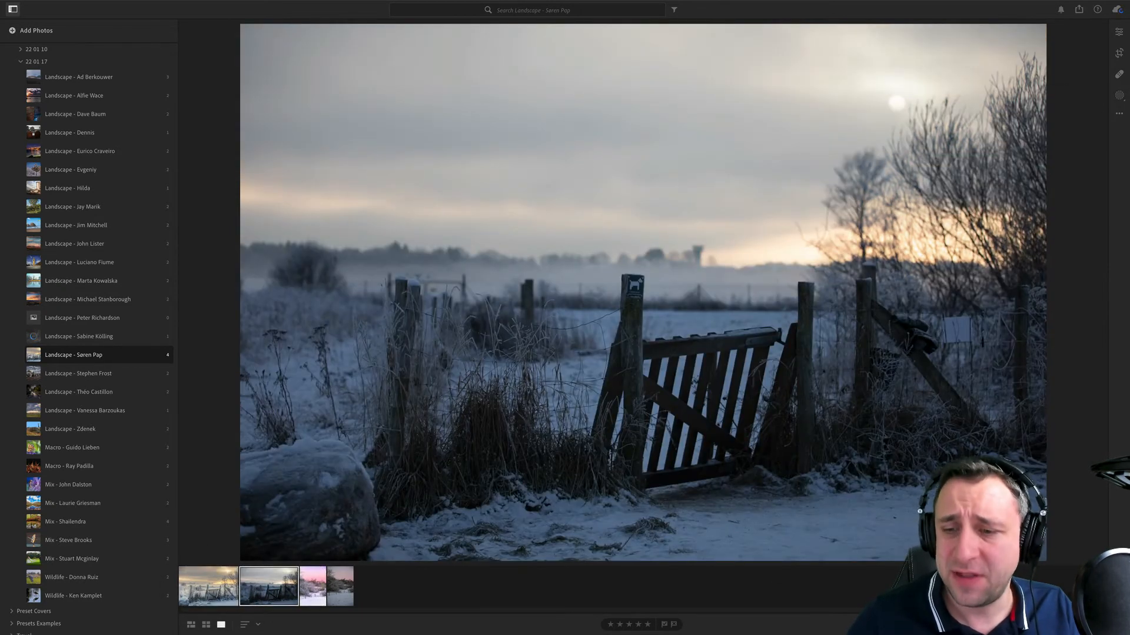
# - Display the metadata of the gate photos and compare the CR2 original with the edited JPG again
pyautogui.press('i')
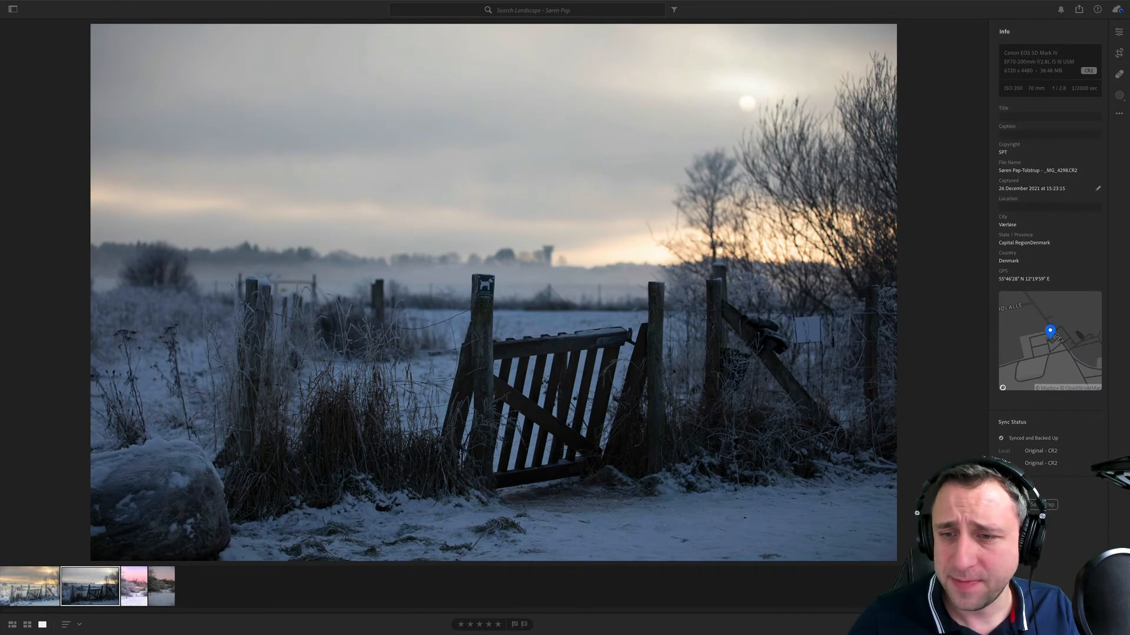
pyautogui.click(46, 585)
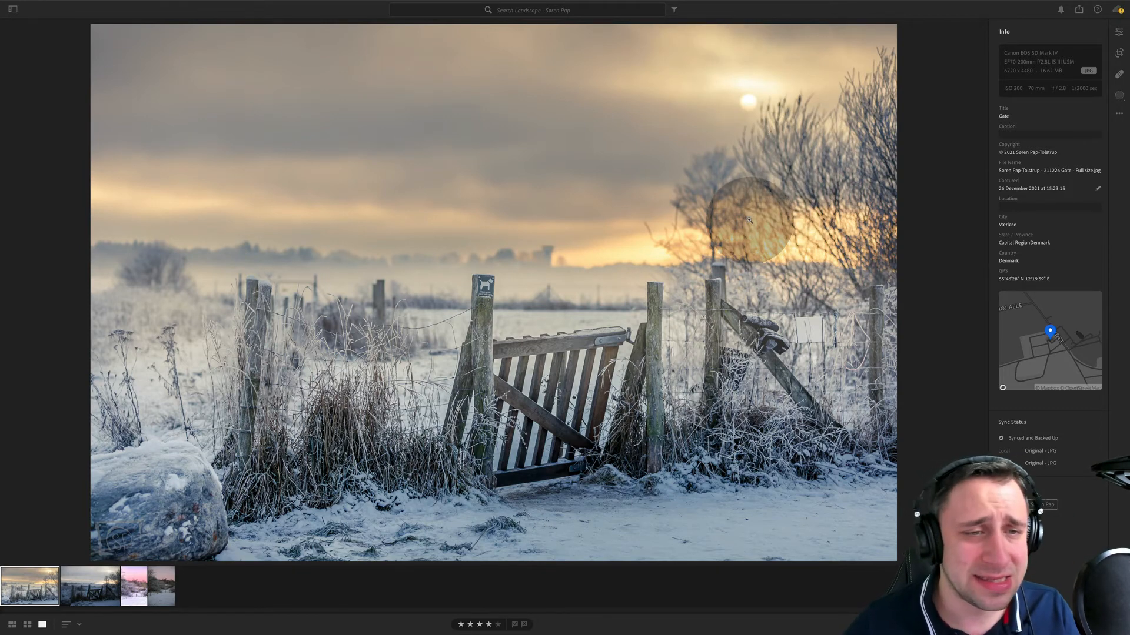
pyautogui.click(94, 597)
pyautogui.click(29, 588)
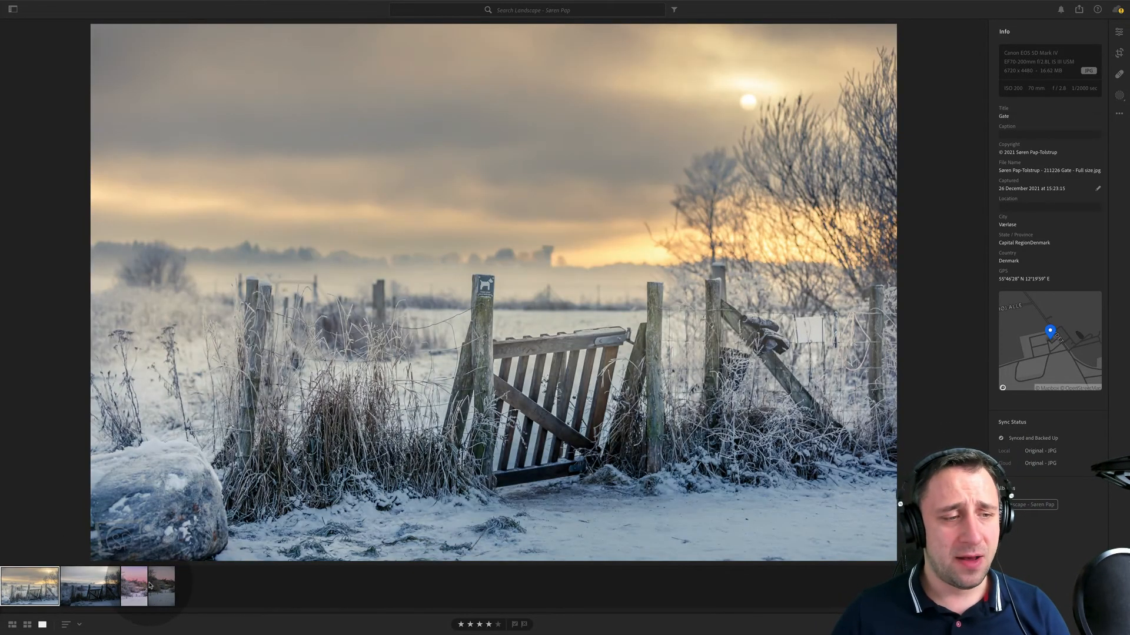
# - Move on to the pink-sky winter daybreak photo and compare it with its unedited original
pyautogui.click(134, 588)
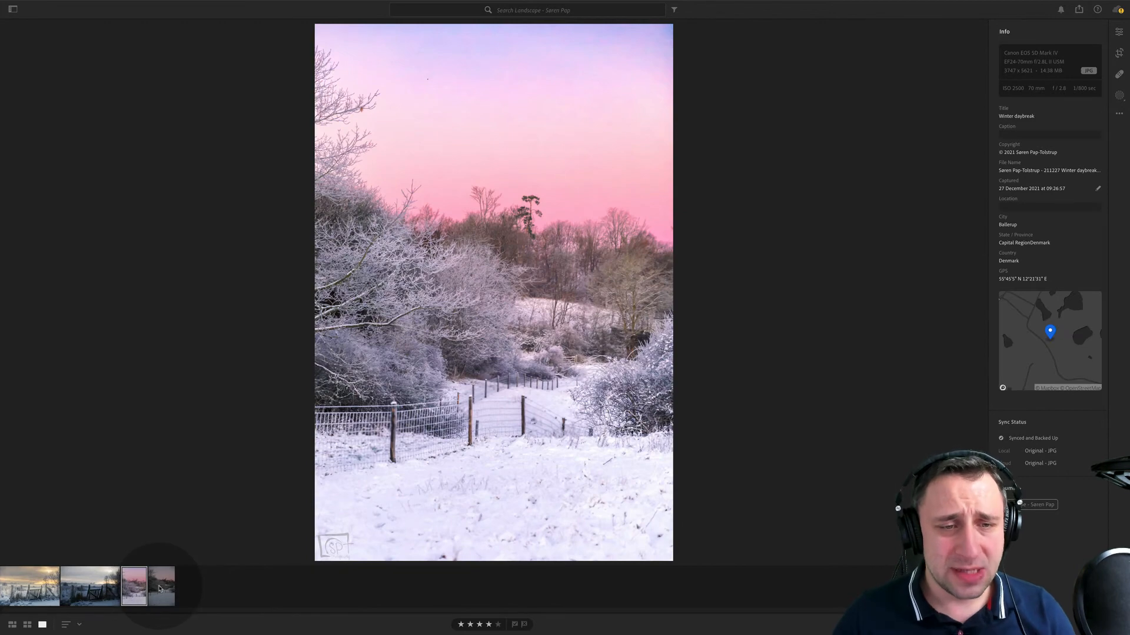
pyautogui.click(160, 585)
pyautogui.click(141, 600)
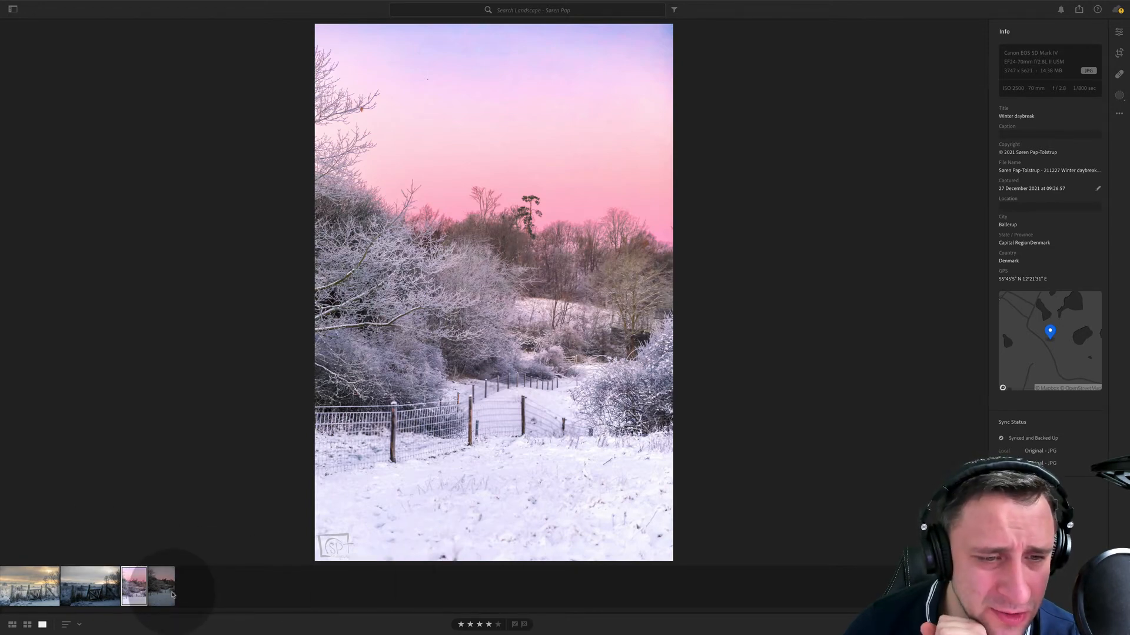
pyautogui.click(170, 593)
pyautogui.click(141, 589)
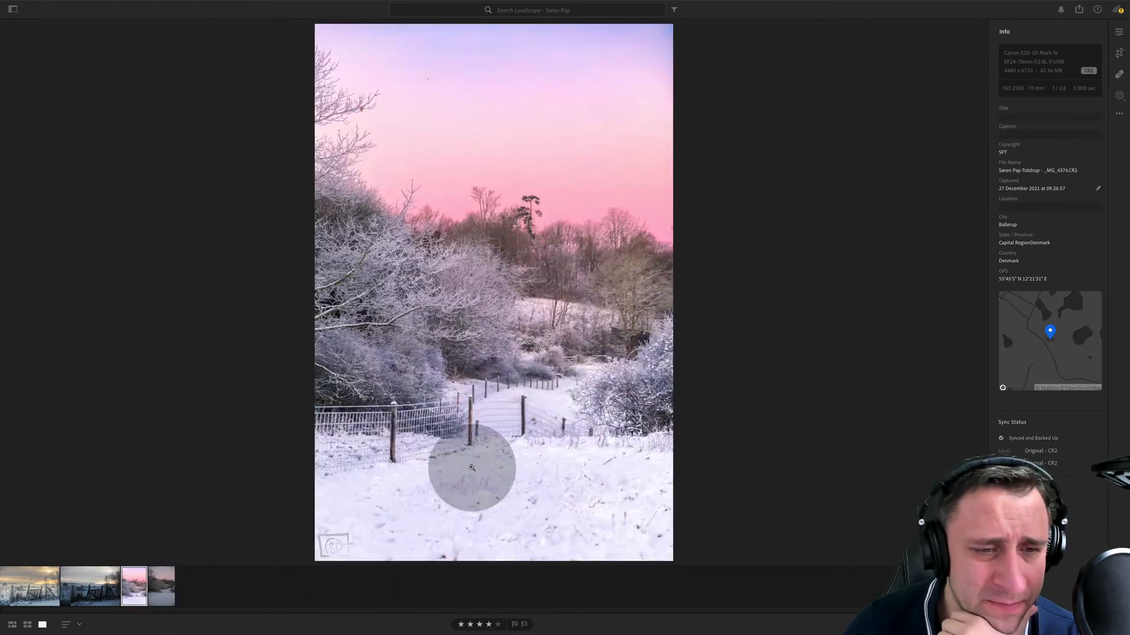
# - Examine the wire fence and snow up close in the edited daybreak photo and in its unedited original
pyautogui.moveTo(590, 498); pyautogui.dragTo(366, 335)
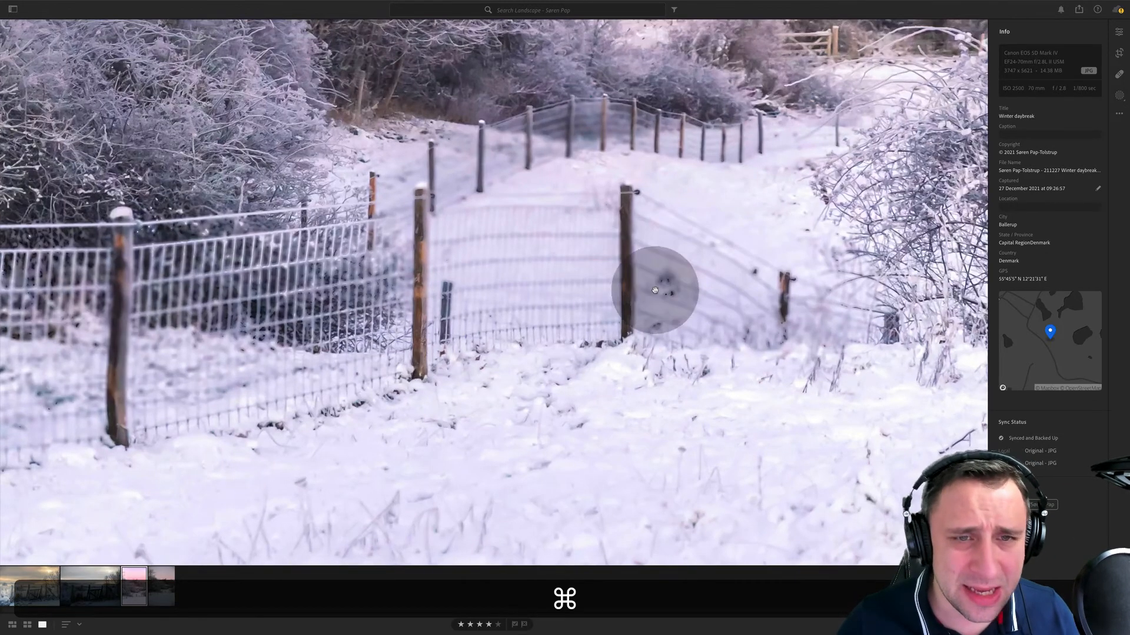
pyautogui.moveTo(670, 274); pyautogui.dragTo(665, 292)
pyautogui.moveTo(558, 295); pyautogui.dragTo(560, 320)
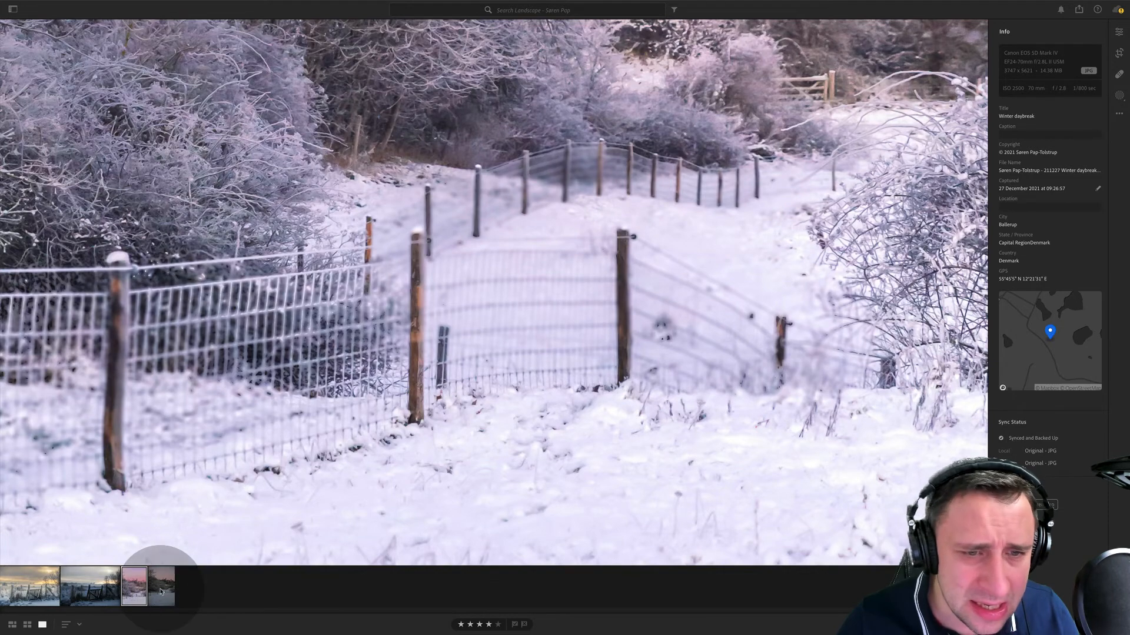
pyautogui.click(158, 590)
pyautogui.moveTo(651, 154); pyautogui.dragTo(671, 423)
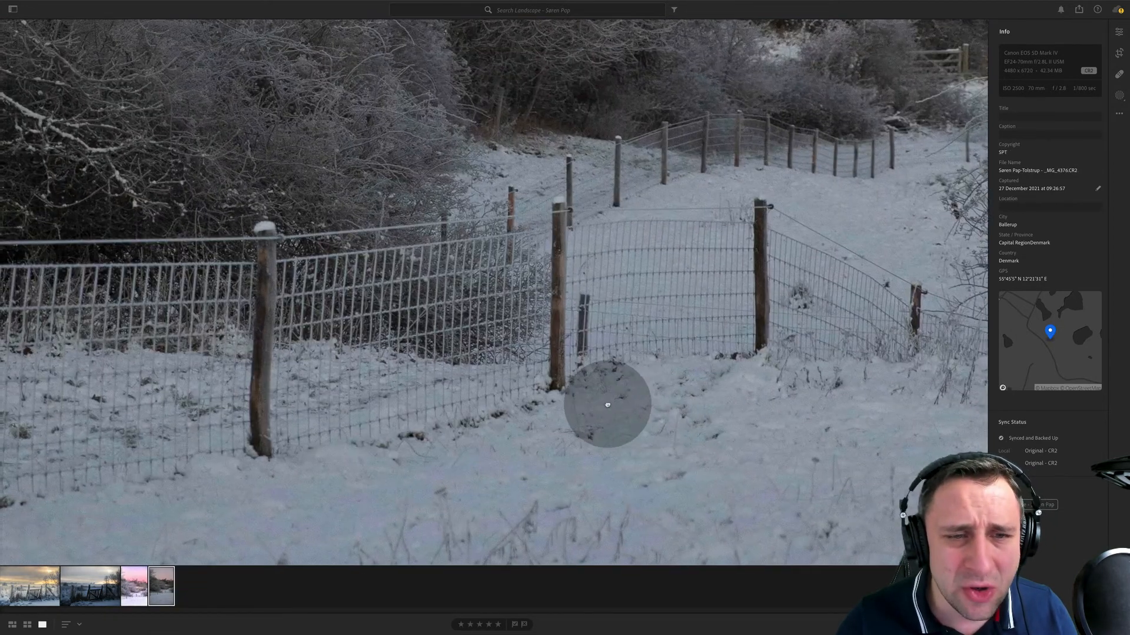
pyautogui.moveTo(716, 327); pyautogui.dragTo(742, 414)
pyautogui.moveTo(673, 441); pyautogui.dragTo(736, 409)
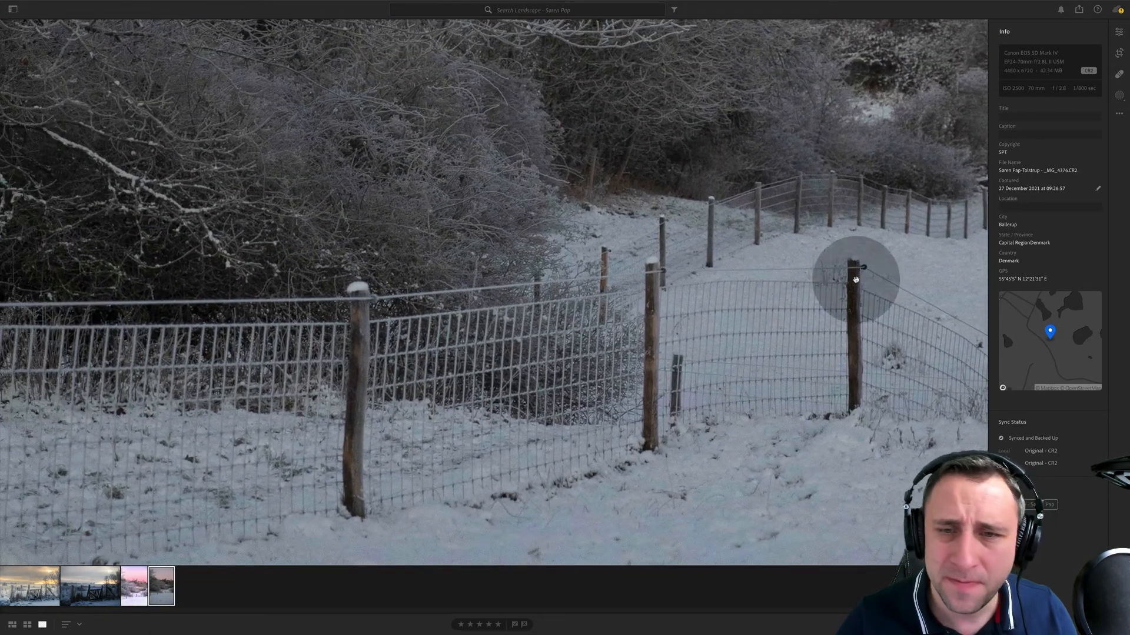
pyautogui.moveTo(825, 292); pyautogui.dragTo(619, 280)
# - Return to the edited daybreak photo and recheck the fence wires, posts and foreground snow up close
pyautogui.click(599, 293)
pyautogui.click(132, 580)
pyautogui.click(620, 288)
pyautogui.moveTo(511, 432); pyautogui.dragTo(630, 318)
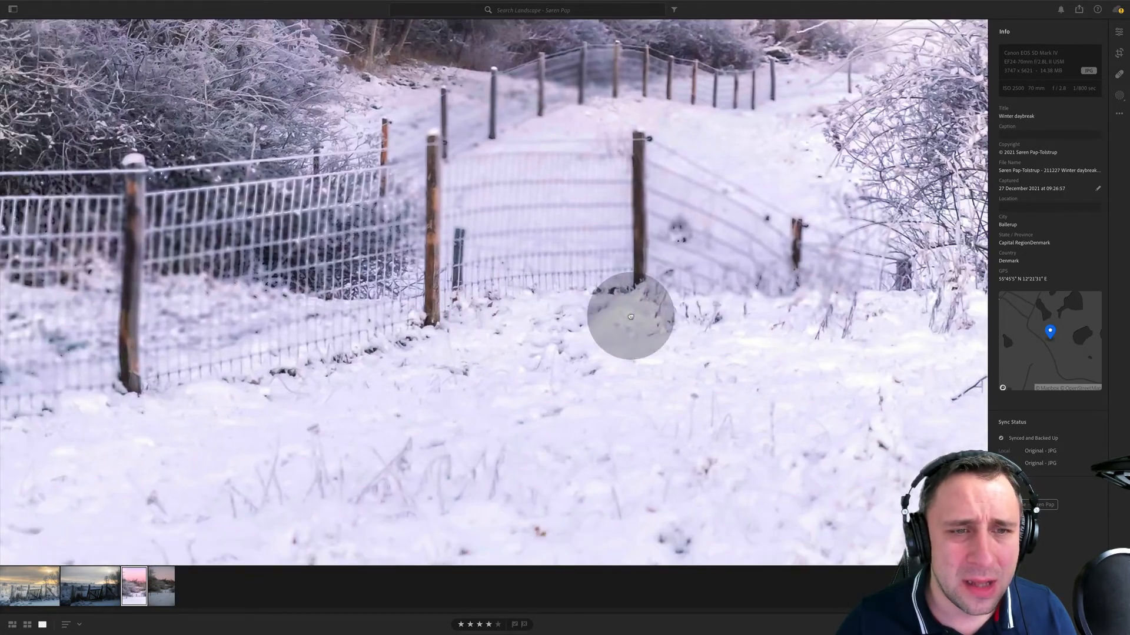
pyautogui.moveTo(461, 207); pyautogui.dragTo(492, 247)
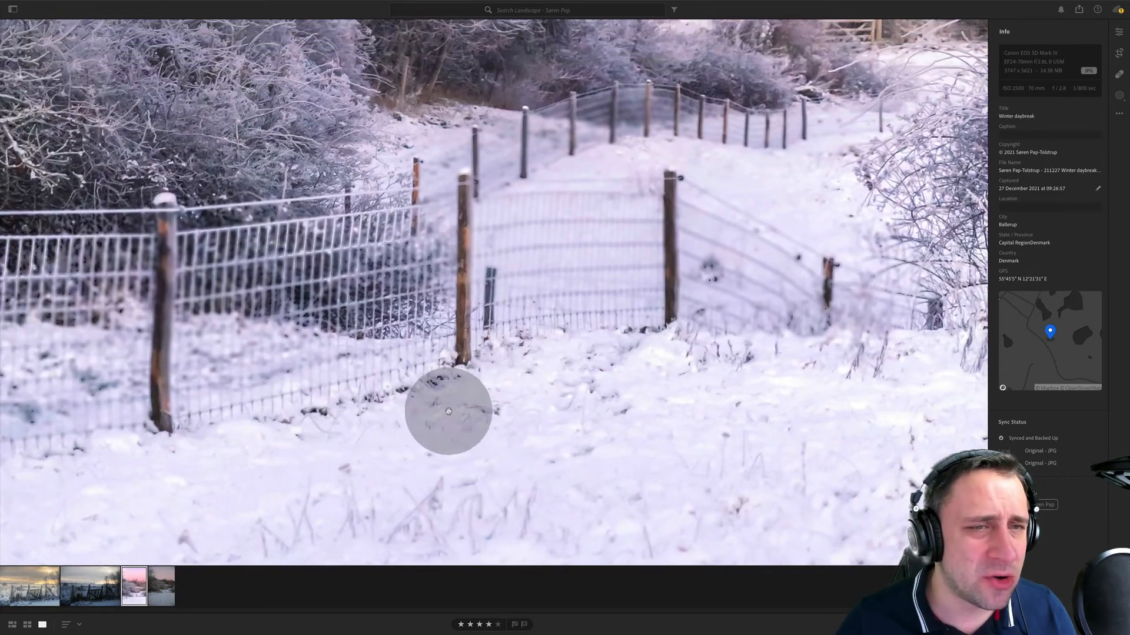
# - Examine the fence, frosted trees and foreground snow of the edited daybreak photo up close, ending on the whole image
pyautogui.moveTo(449, 411); pyautogui.dragTo(406, 497)
pyautogui.moveTo(605, 125); pyautogui.dragTo(368, 348)
pyautogui.moveTo(762, 153); pyautogui.dragTo(681, 326)
pyautogui.moveTo(559, 43); pyautogui.dragTo(659, 279)
pyautogui.moveTo(471, 382); pyautogui.dragTo(832, 176)
pyautogui.moveTo(485, 359); pyautogui.dragTo(315, 1)
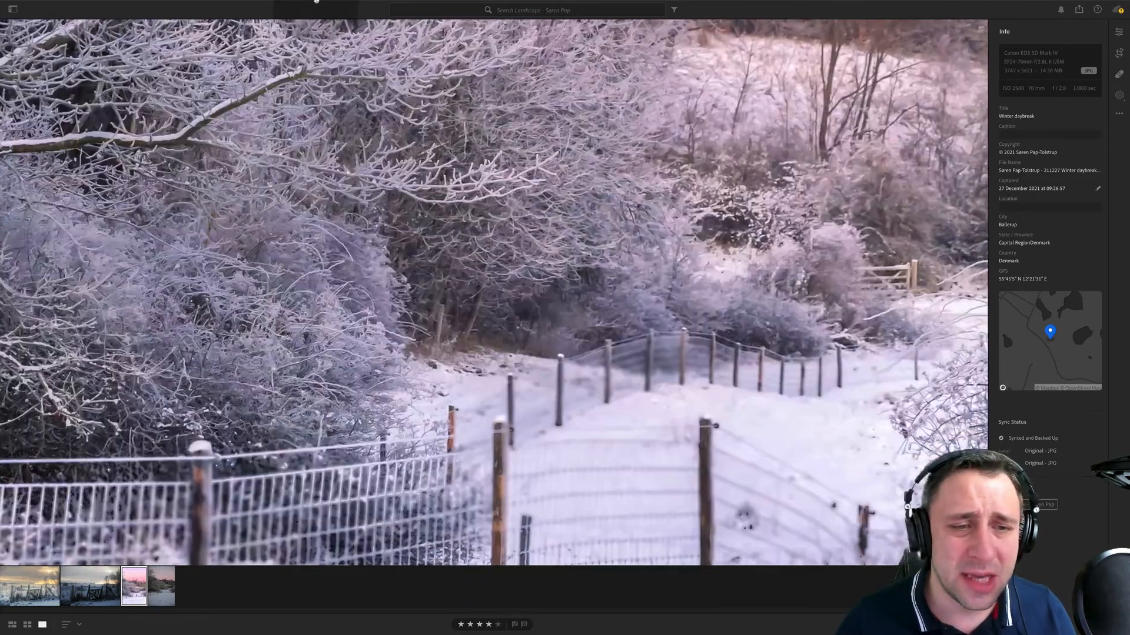
pyautogui.moveTo(730, 530); pyautogui.dragTo(469, 294)
pyautogui.moveTo(421, 351); pyautogui.dragTo(585, 154)
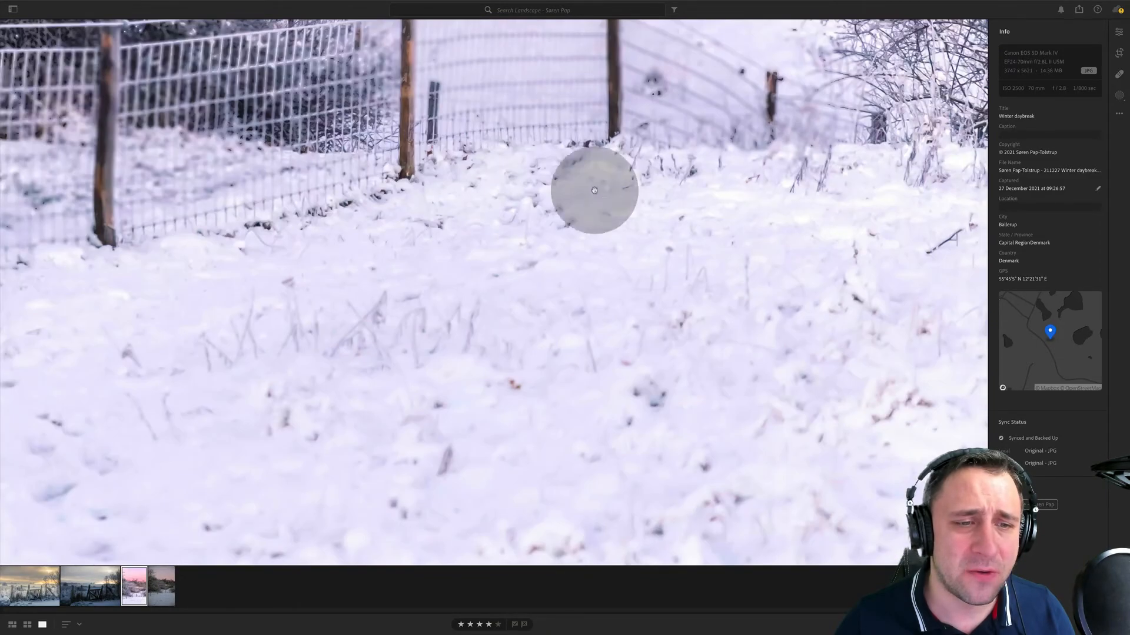
pyautogui.moveTo(677, 197); pyautogui.dragTo(305, 201)
pyautogui.click(305, 202)
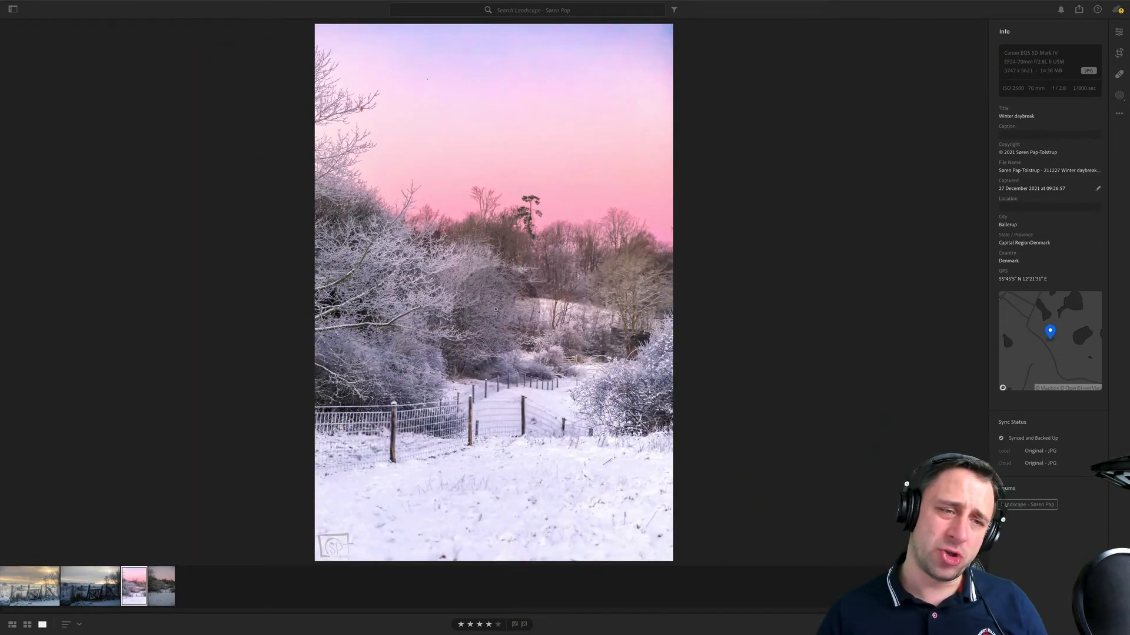
# - Compare the fence area up close between the edited daybreak JPG and its unedited CR2 original
pyautogui.click(514, 433)
pyautogui.click(161, 586)
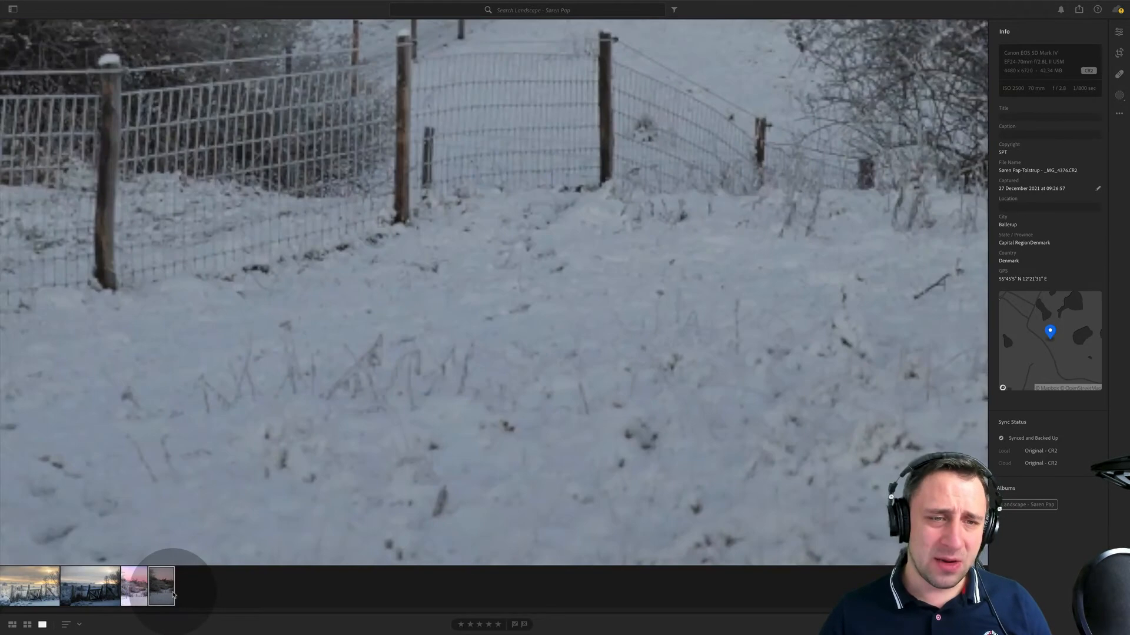
pyautogui.click(330, 222)
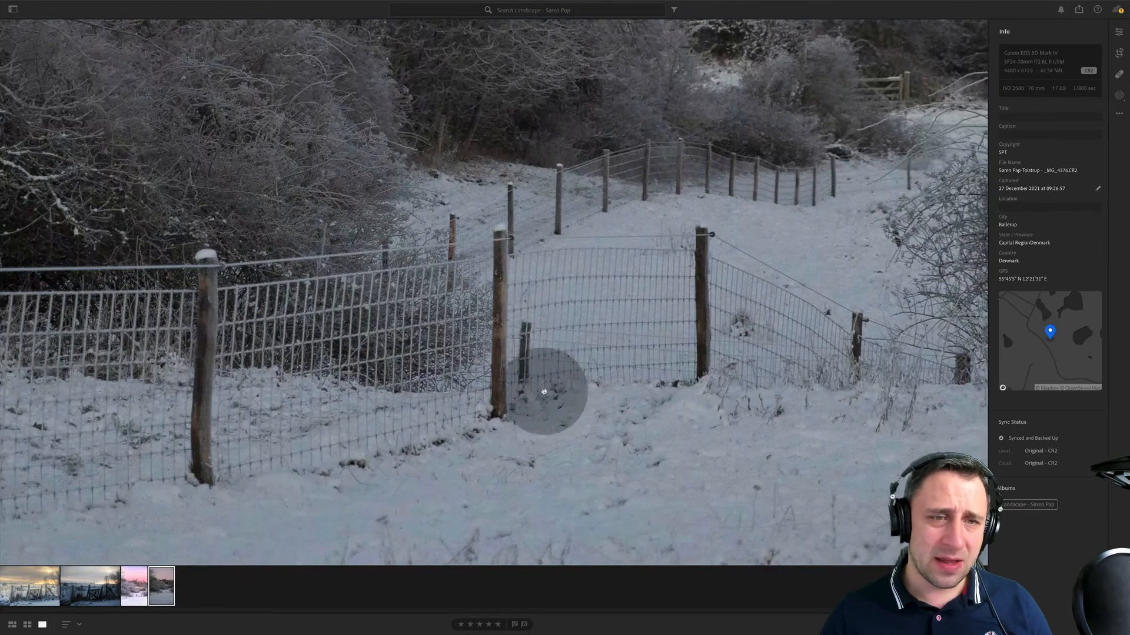
pyautogui.click(135, 586)
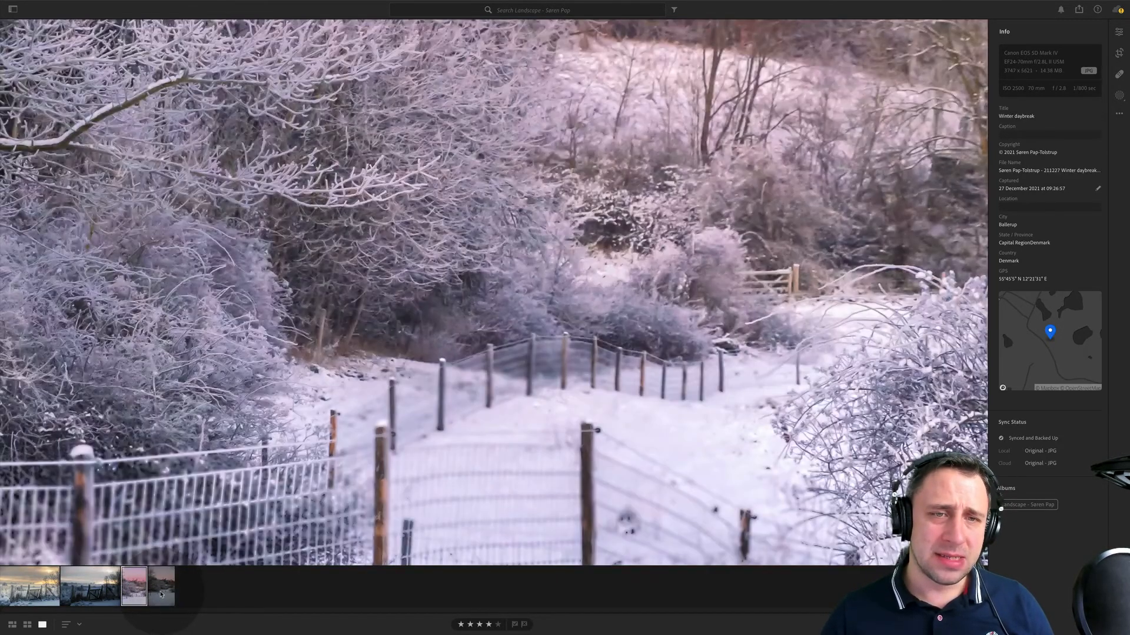
pyautogui.press('Right')
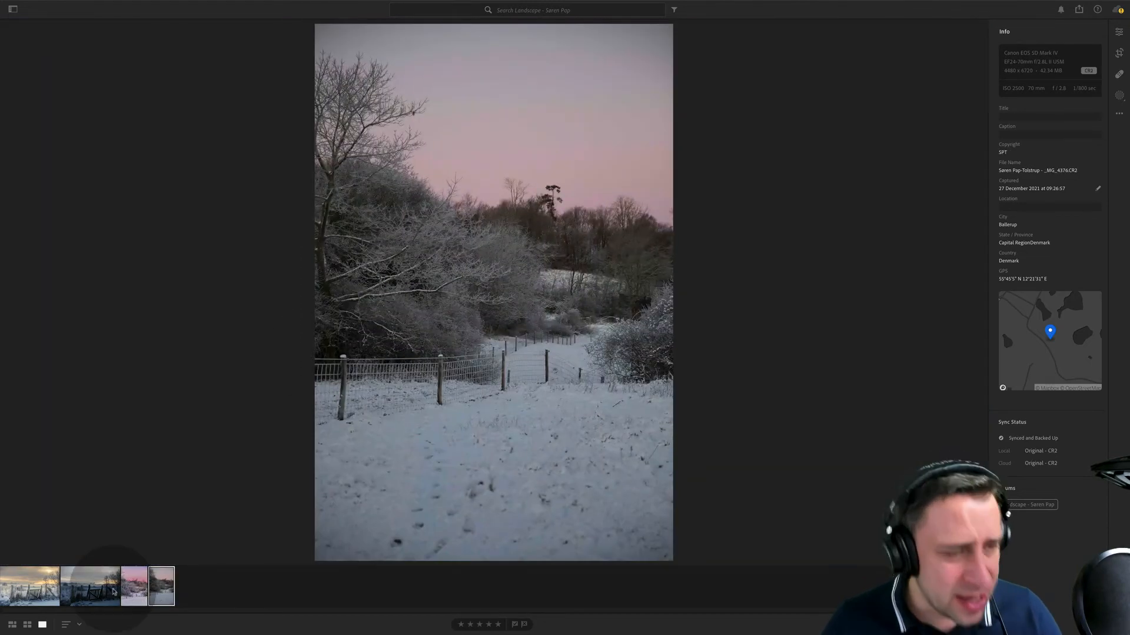
# - View the edited gate photo, then examine the sky, branches and snow in the unedited daybreak original up close
pyautogui.click(30, 586)
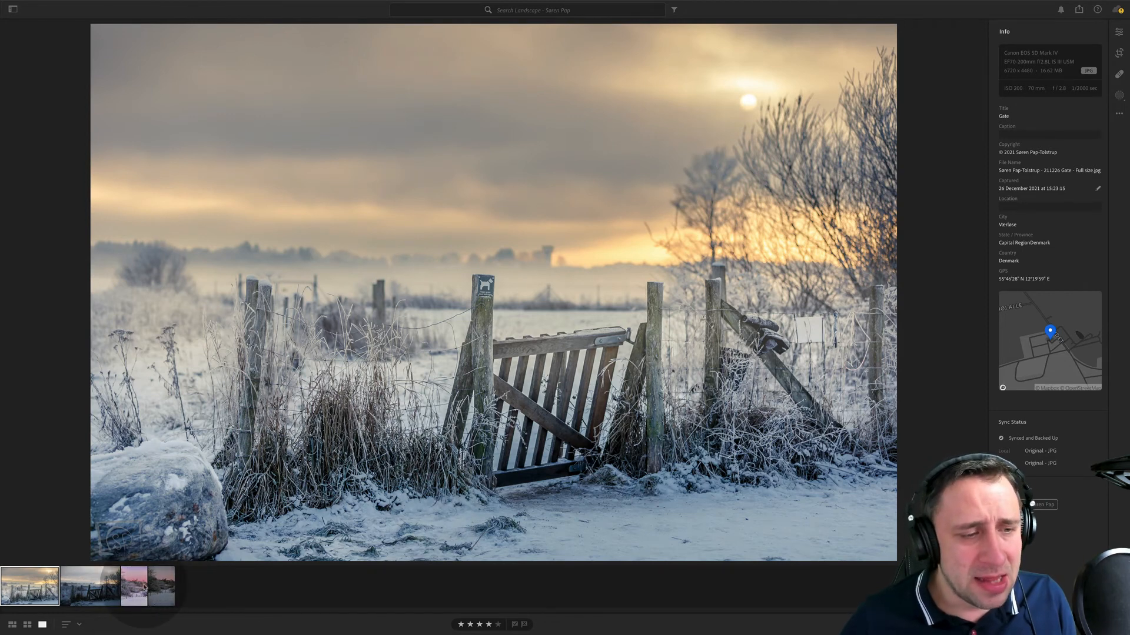
pyautogui.click(157, 587)
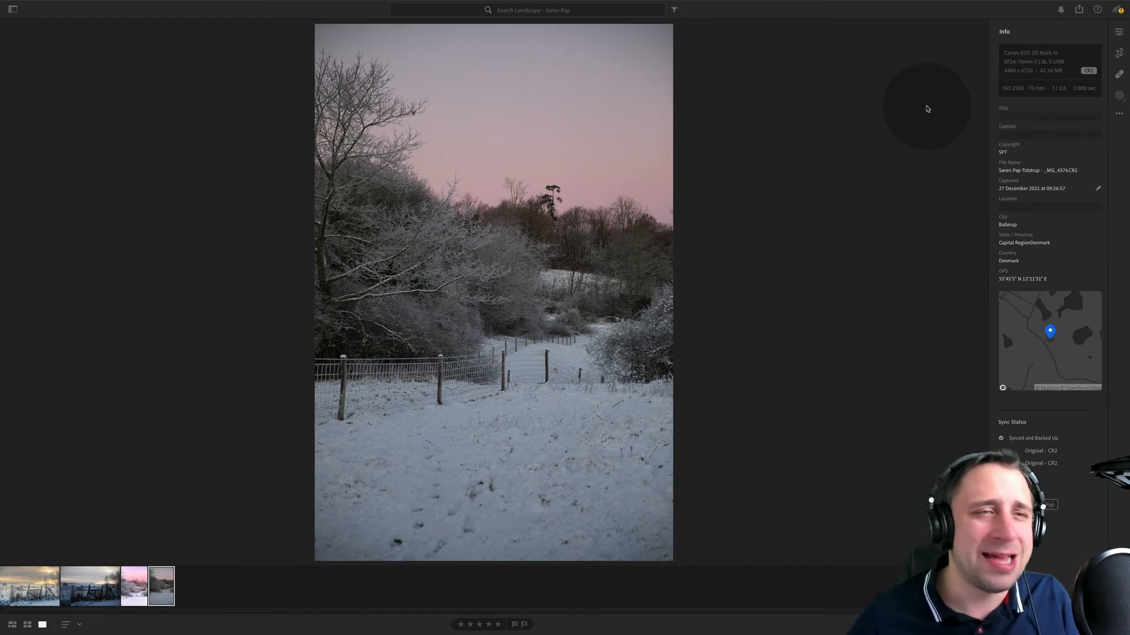
pyautogui.click(426, 63)
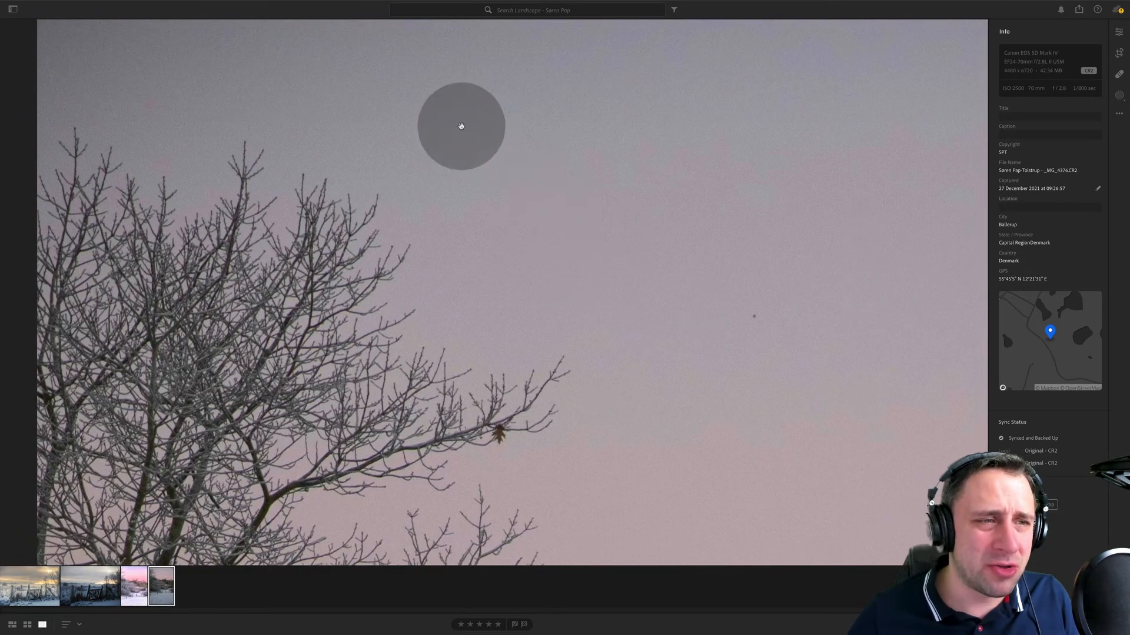
pyautogui.moveTo(461, 126); pyautogui.dragTo(522, 335)
pyautogui.moveTo(623, 250); pyautogui.dragTo(534, 1)
pyautogui.moveTo(648, 342); pyautogui.dragTo(635, 1)
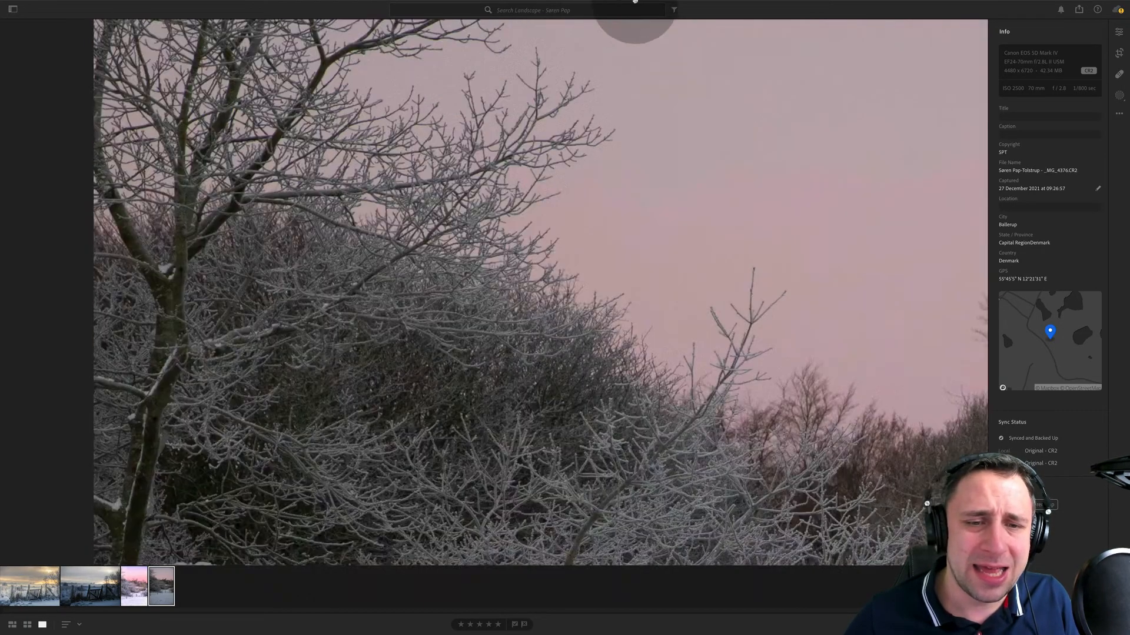
pyautogui.moveTo(706, 353); pyautogui.dragTo(592, 1)
pyautogui.moveTo(625, 404); pyautogui.dragTo(580, 293)
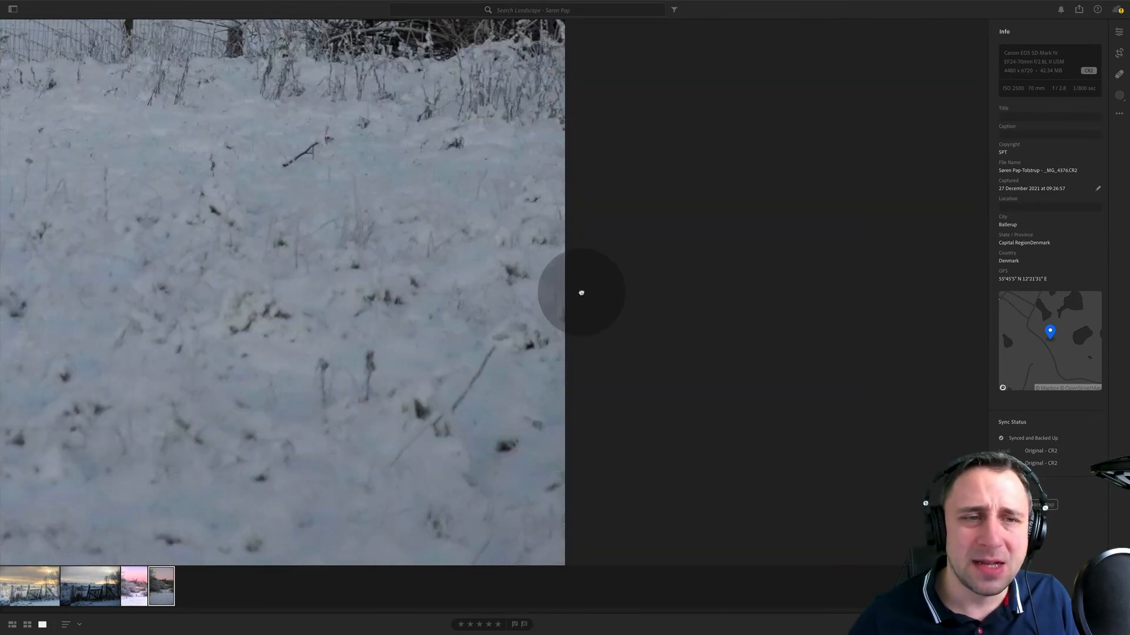
pyautogui.click(578, 292)
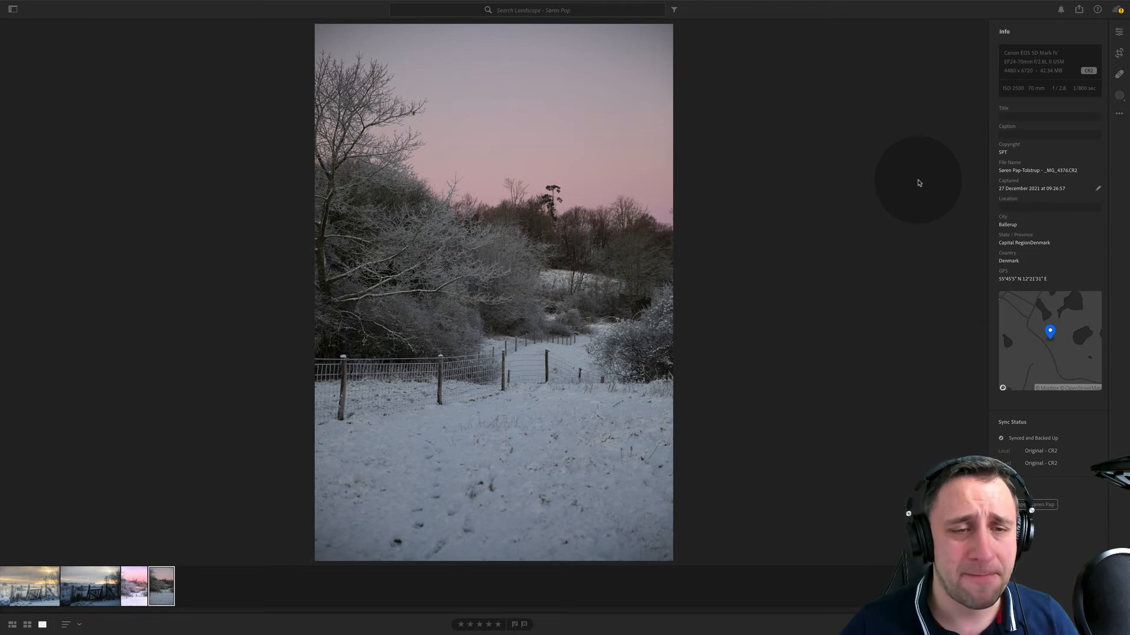
# - Inspect the blurred fence wires once more in the edited daybreak JPG
pyautogui.click(134, 586)
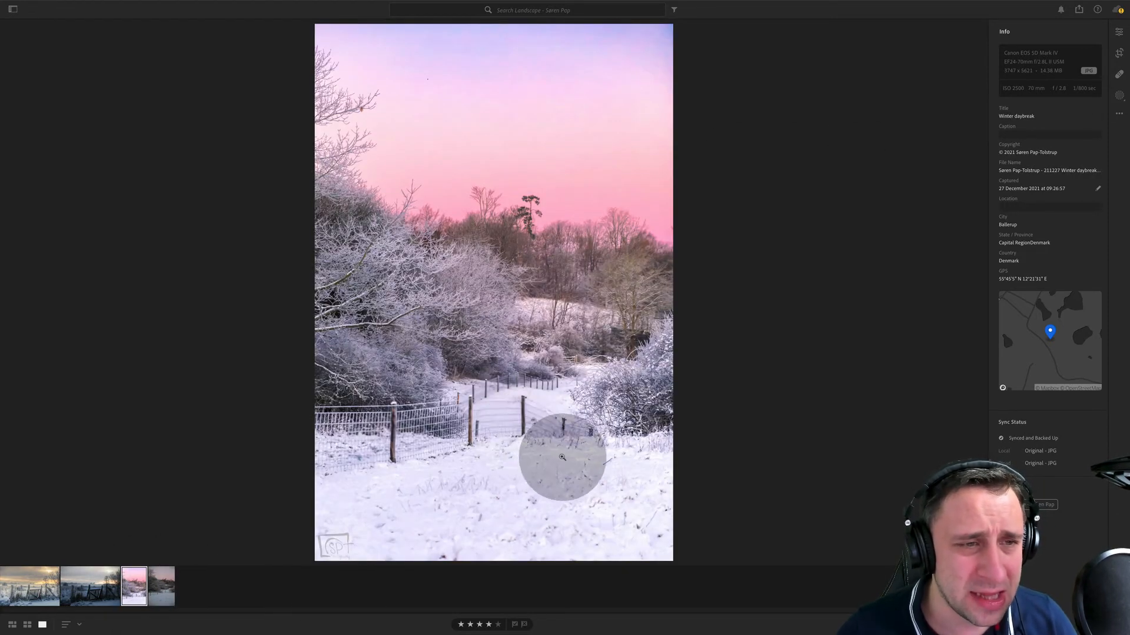
pyautogui.moveTo(565, 457); pyautogui.dragTo(435, 364)
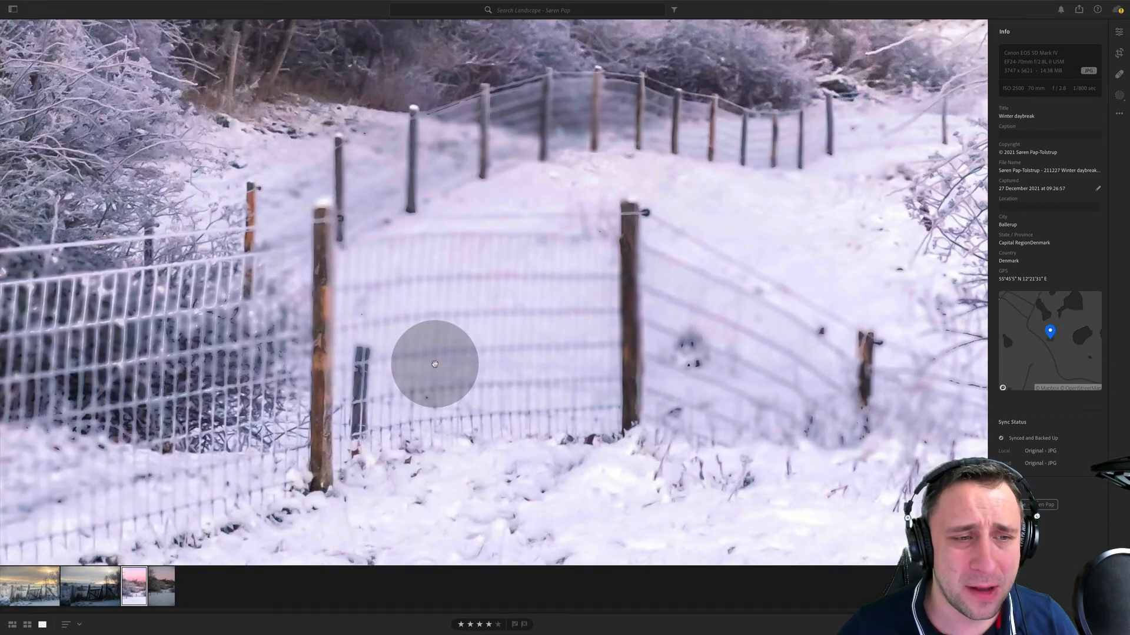
pyautogui.click(435, 365)
# - Crop the unedited daybreak CR2 from below to cut away much of the empty foreground snow
pyautogui.click(171, 578)
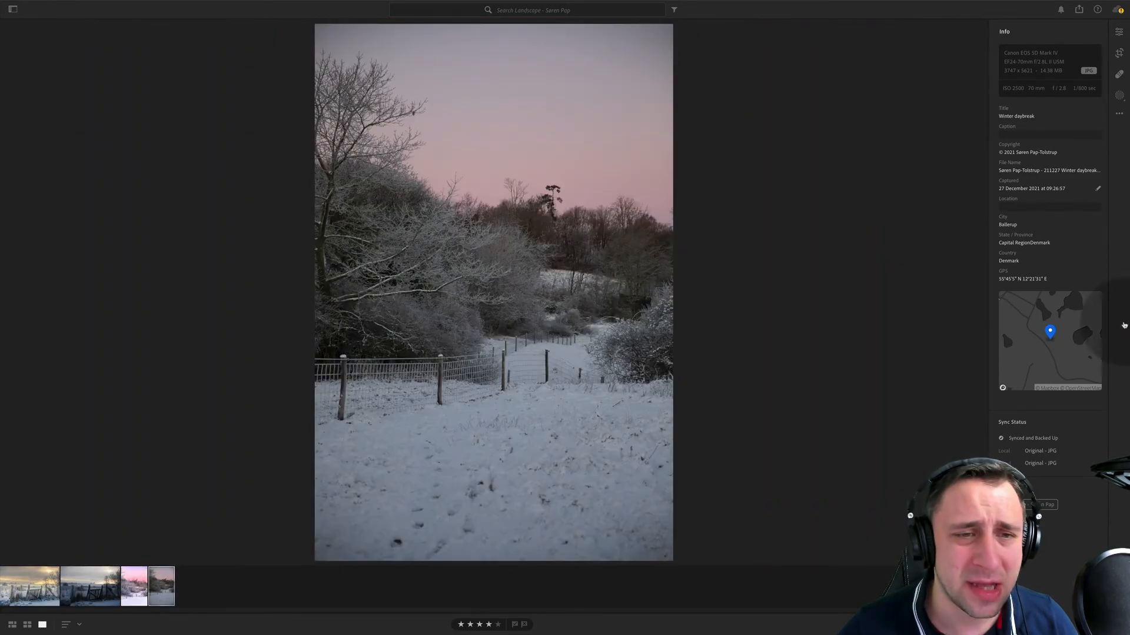
pyautogui.click(1120, 53)
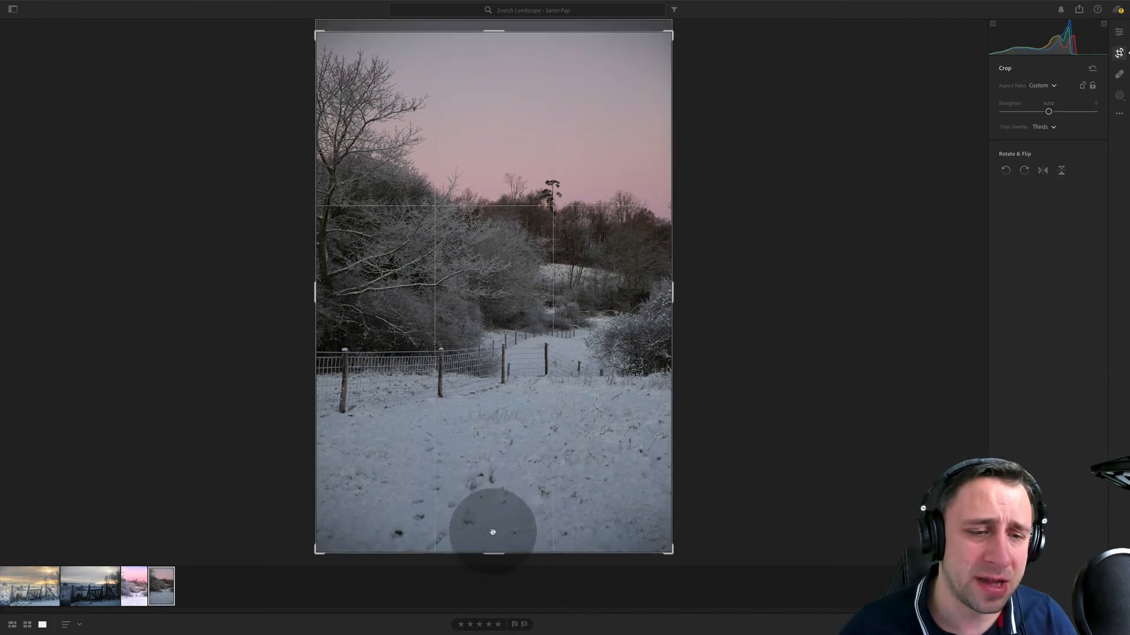
pyautogui.moveTo(494, 551); pyautogui.dragTo(503, 499)
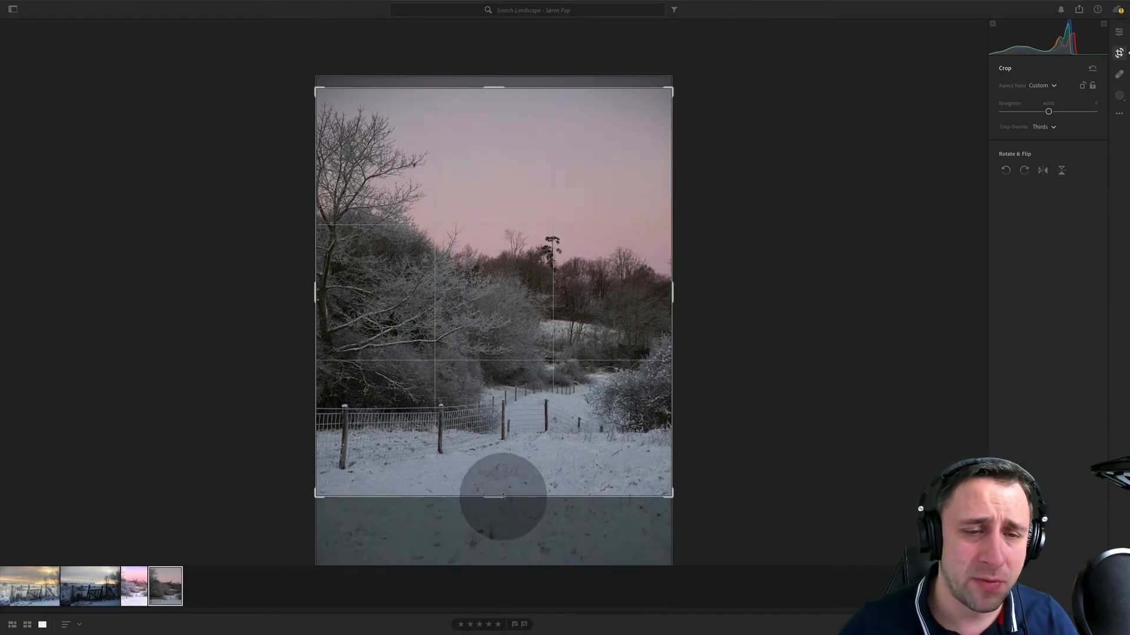
# - Reduce the highlights, raise shadows to +77, raise the whites, lower blacks to -29 and set contrast to +23
pyautogui.press('e')
pyautogui.moveTo(1025, 193); pyautogui.dragTo(1023, 198)
pyautogui.moveTo(1048, 217); pyautogui.dragTo(1075, 238)
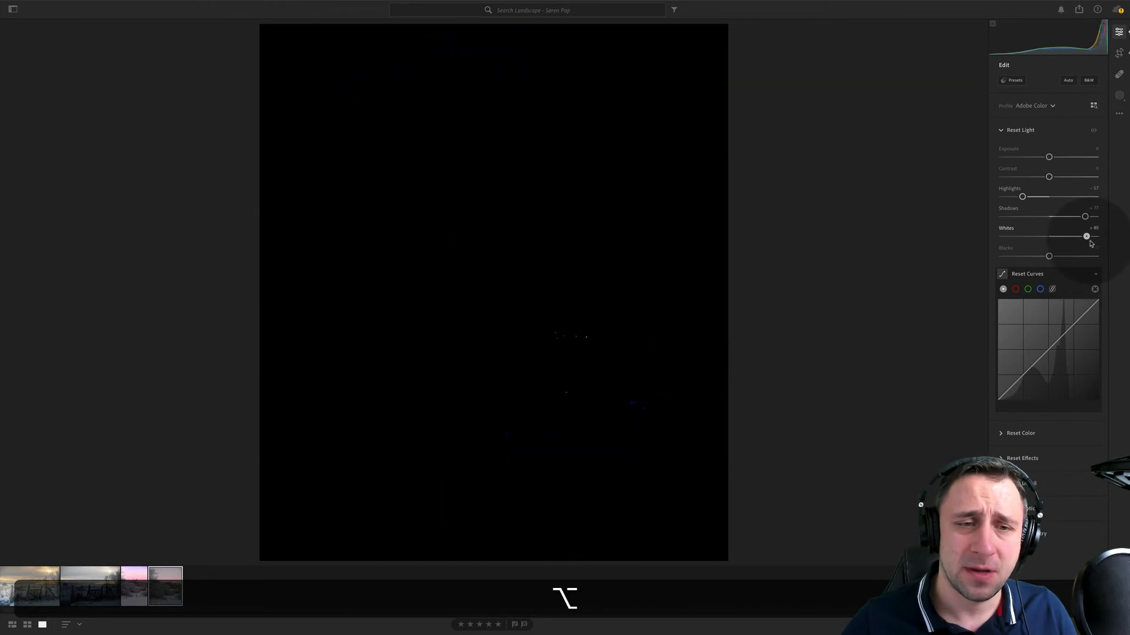
pyautogui.moveTo(1086, 243); pyautogui.dragTo(1037, 257)
pyautogui.moveTo(1049, 177); pyautogui.dragTo(1060, 177)
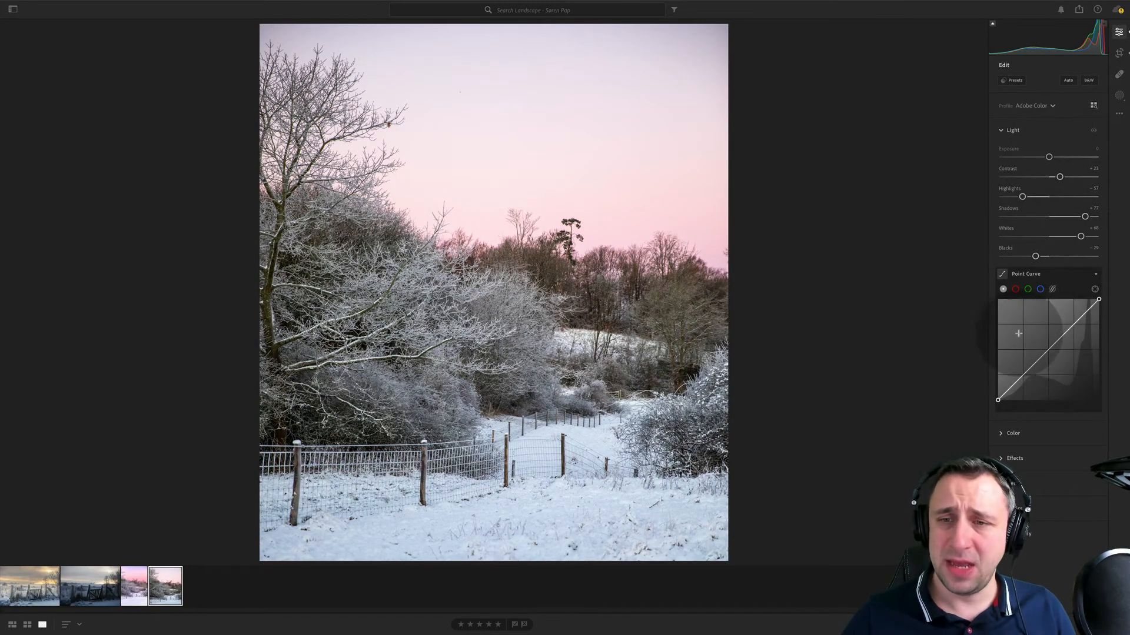
# - Try the Auto and As Shot white balances, custom temperature and tint values, and a white balance sampled from the snow
pyautogui.click(1029, 433)
pyautogui.click(1041, 176)
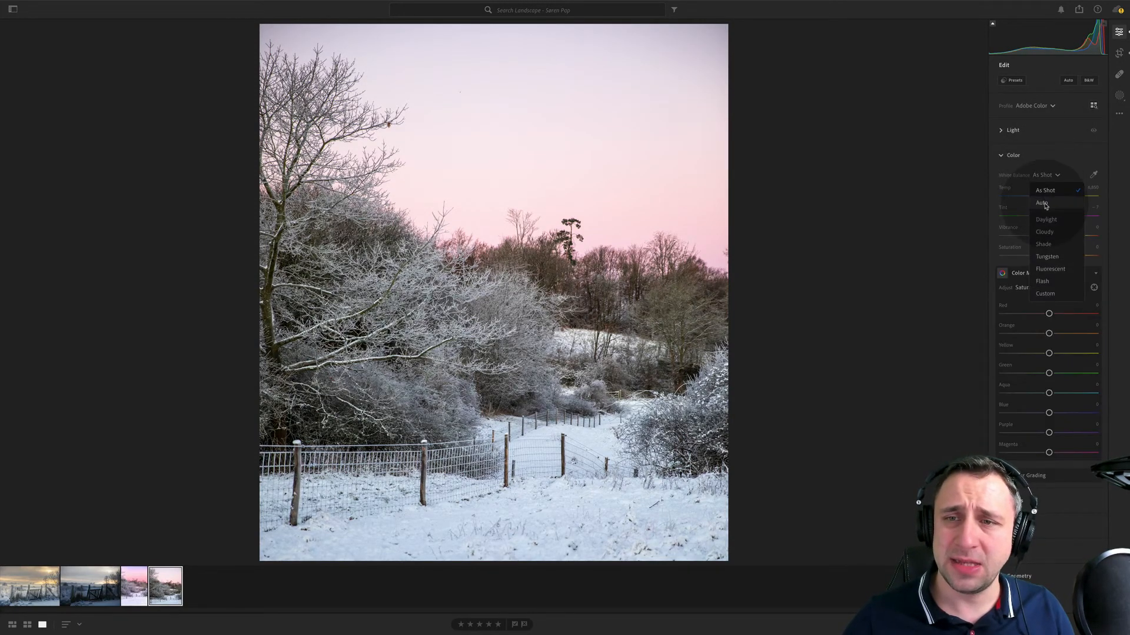
pyautogui.click(1045, 200)
pyautogui.click(1042, 176)
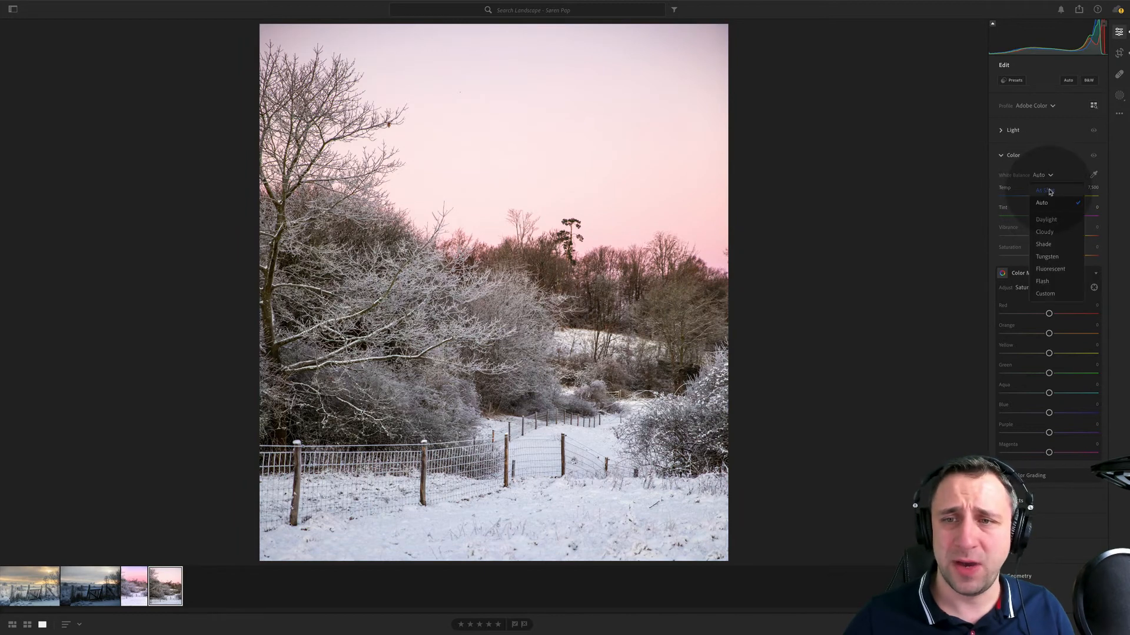
pyautogui.click(1042, 188)
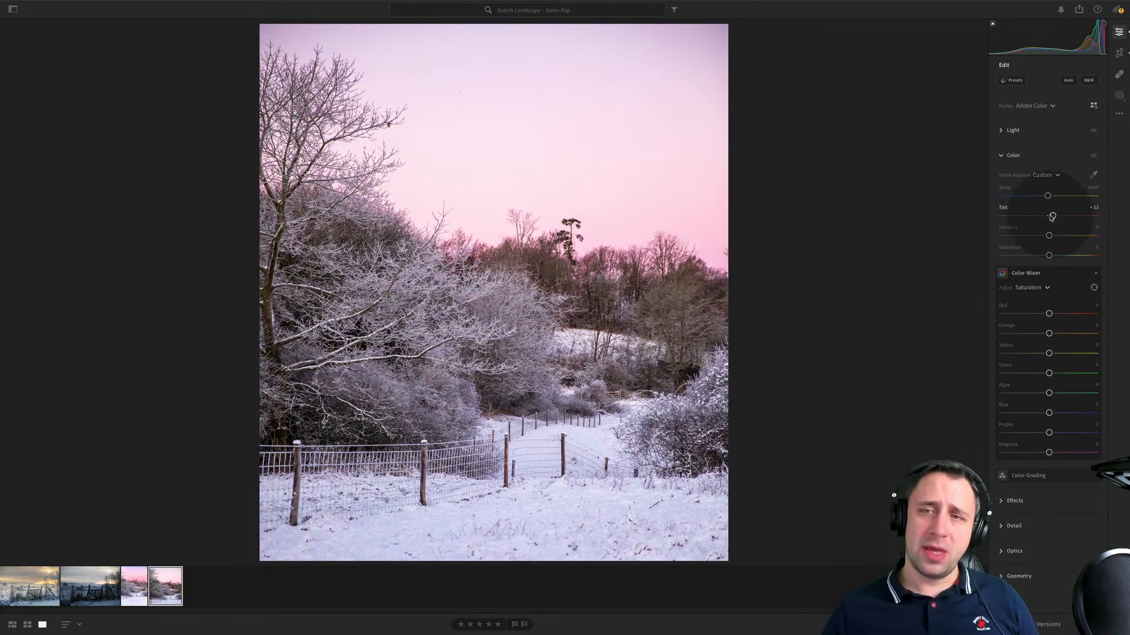
pyautogui.moveTo(1052, 216); pyautogui.dragTo(1050, 216)
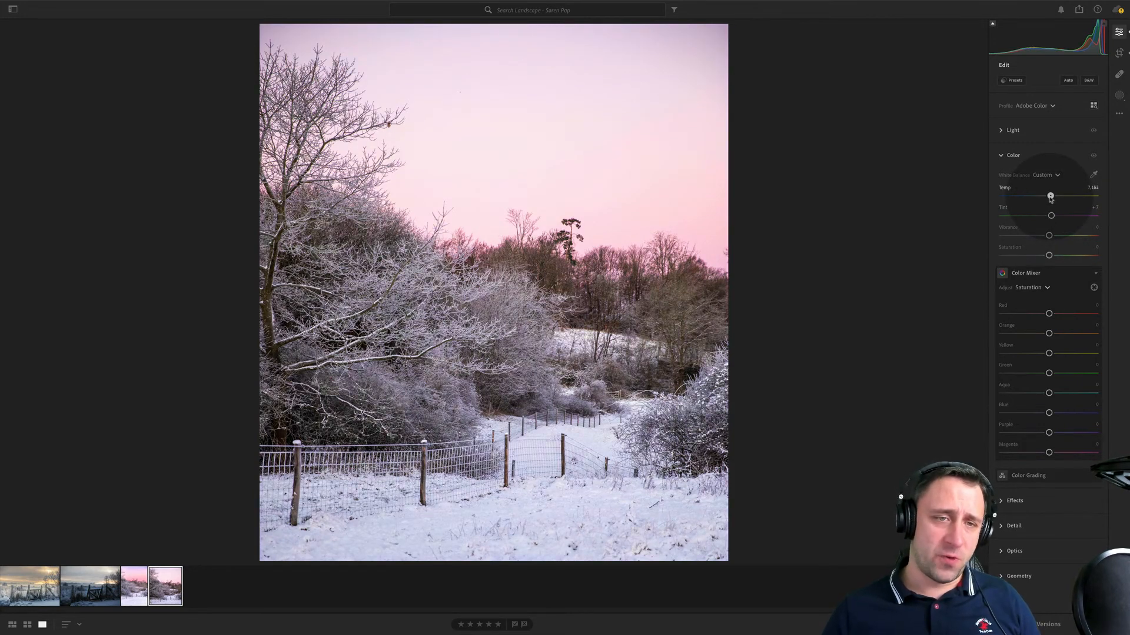
pyautogui.click(1093, 174)
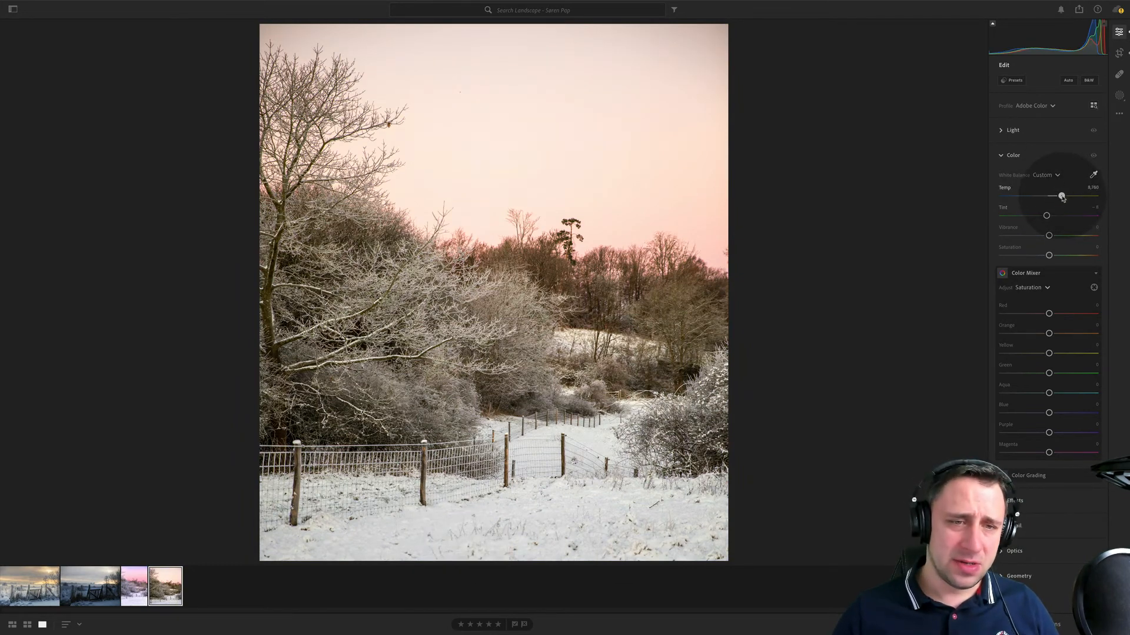
pyautogui.click(582, 438)
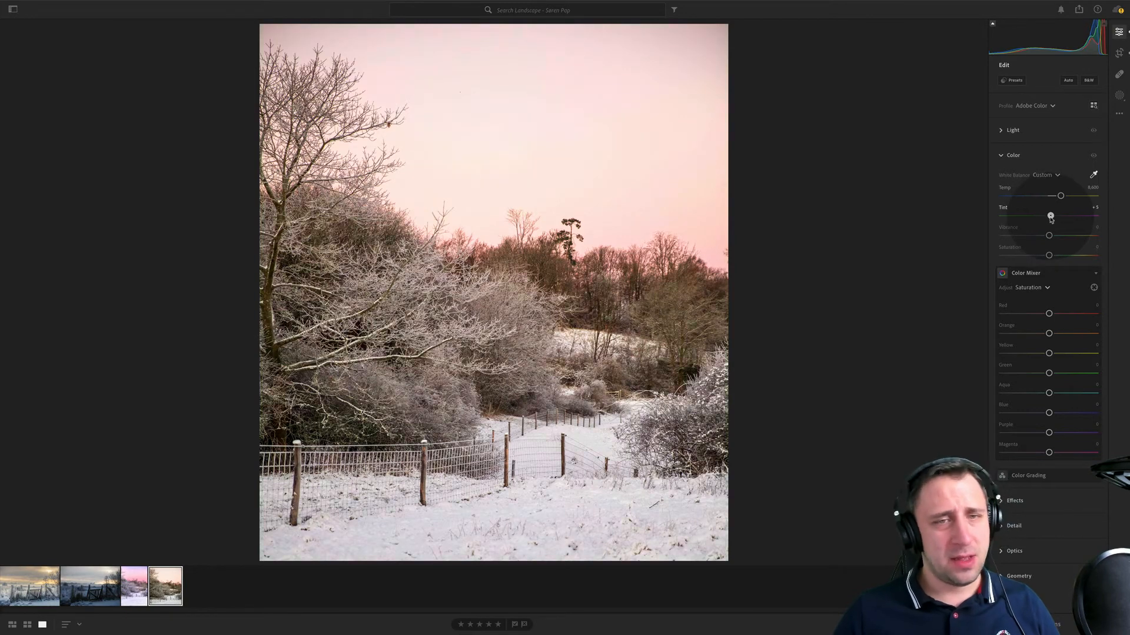
# - Set the white balance to Auto and compare the result with the photographer's edited daybreak JPG
pyautogui.click(1045, 174)
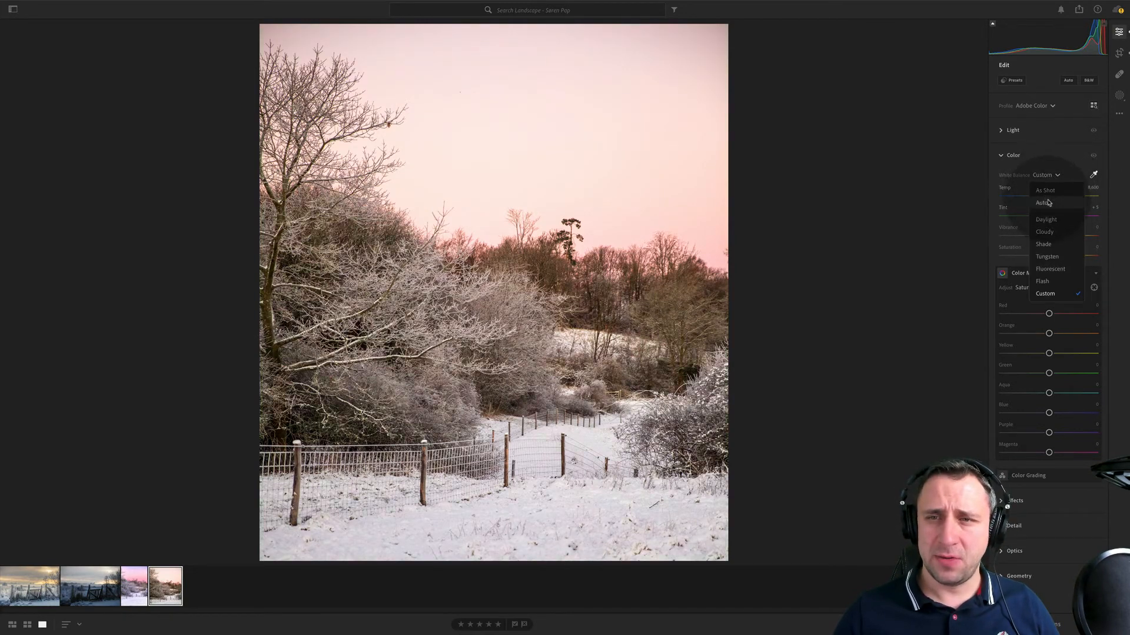
pyautogui.click(1044, 202)
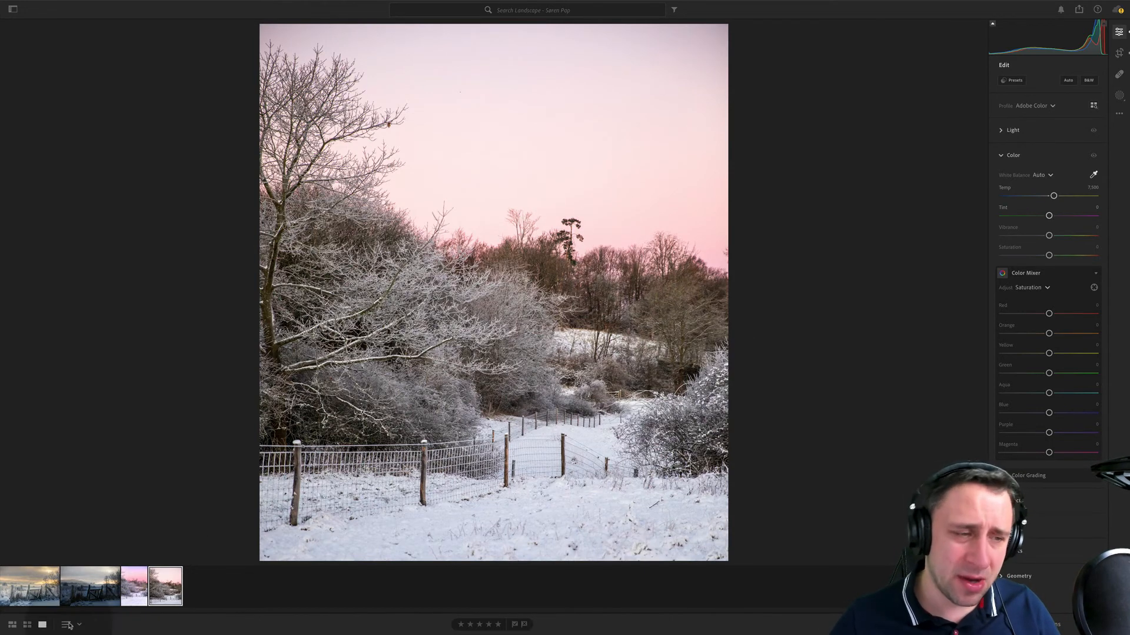
pyautogui.click(134, 585)
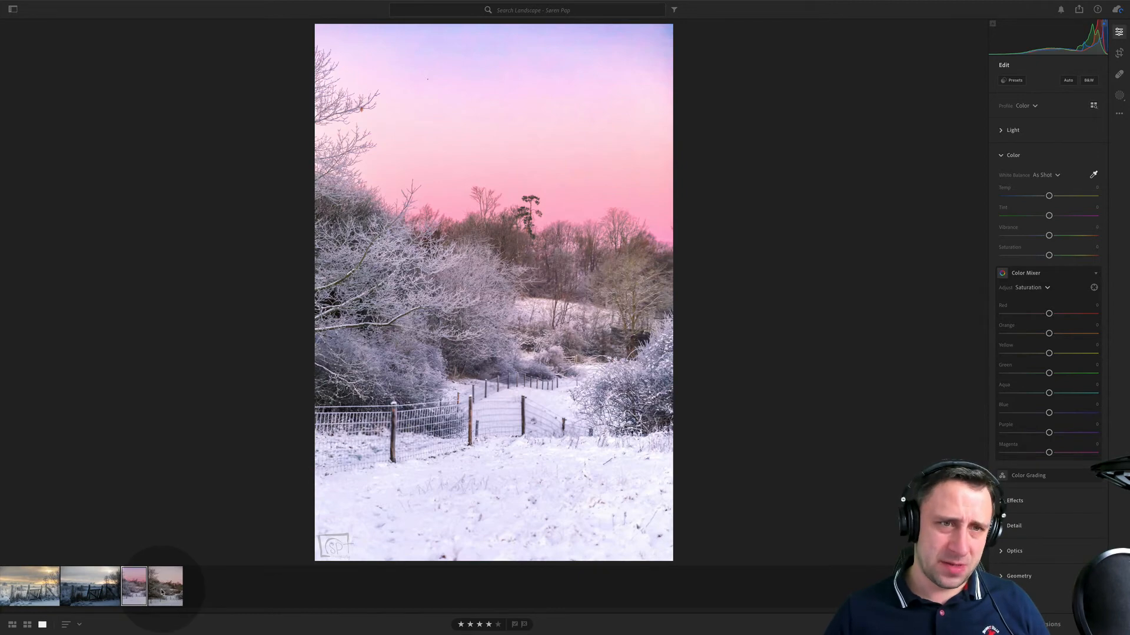
pyautogui.click(162, 591)
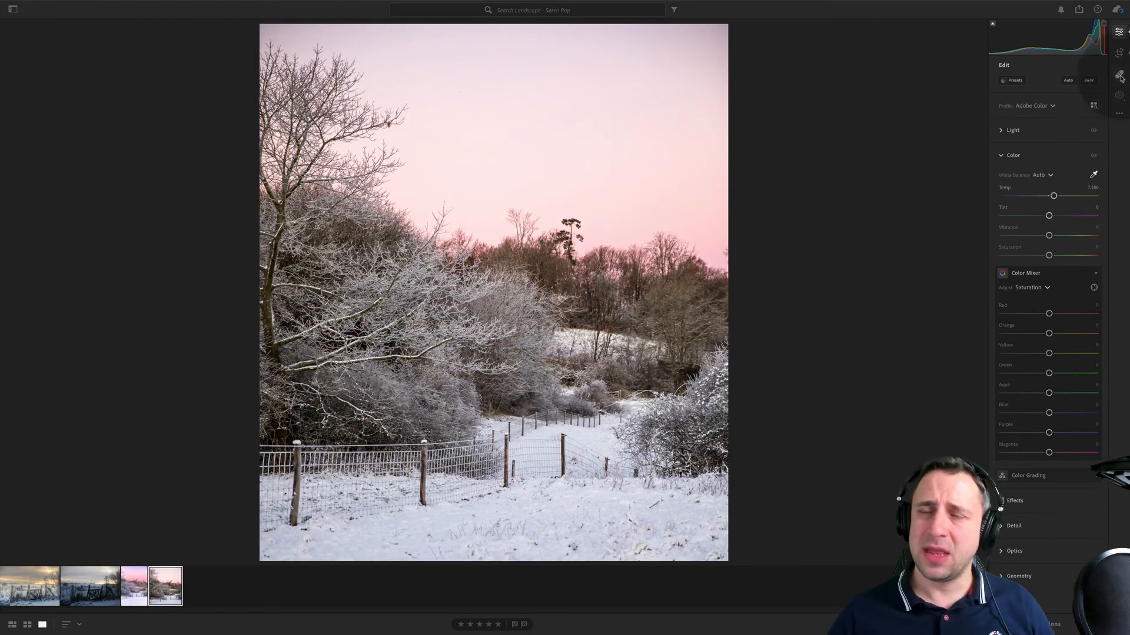
# - Mask the sky with Select Sky, try a cooler temperature and reset it, and raise the mask's tint to about +39
pyautogui.click(1120, 96)
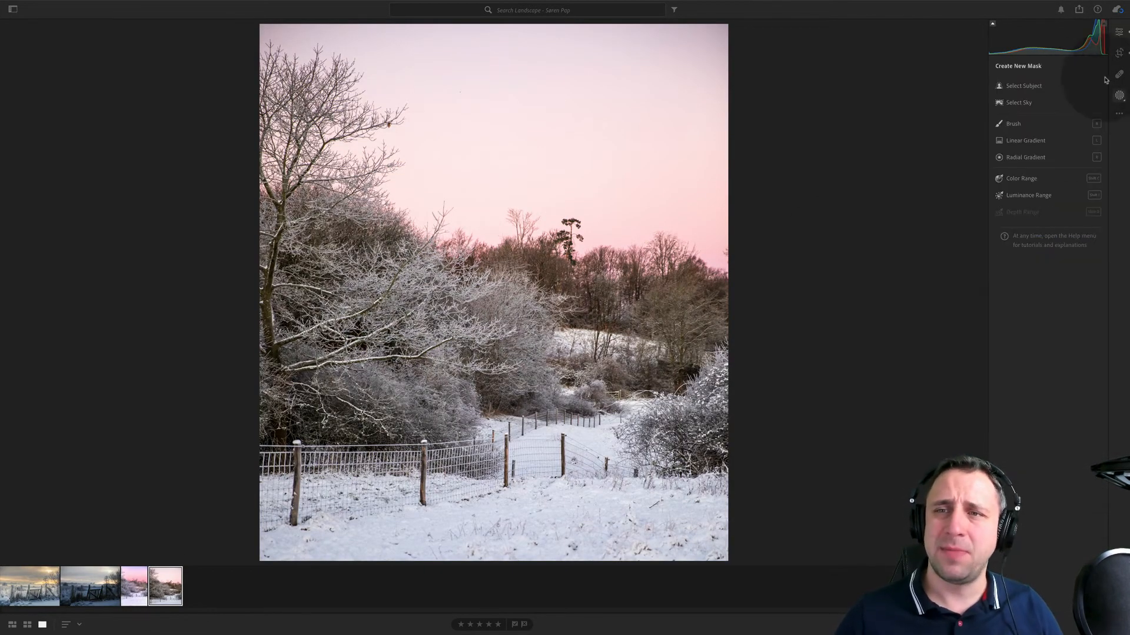
pyautogui.click(1016, 103)
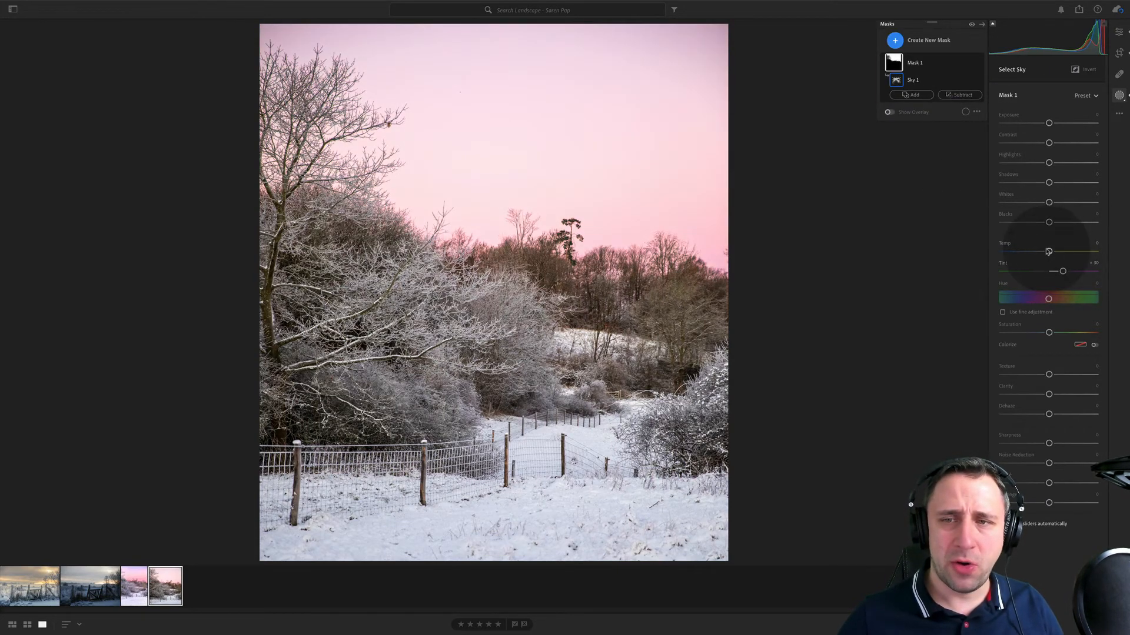
pyautogui.moveTo(1043, 253); pyautogui.dragTo(1045, 252)
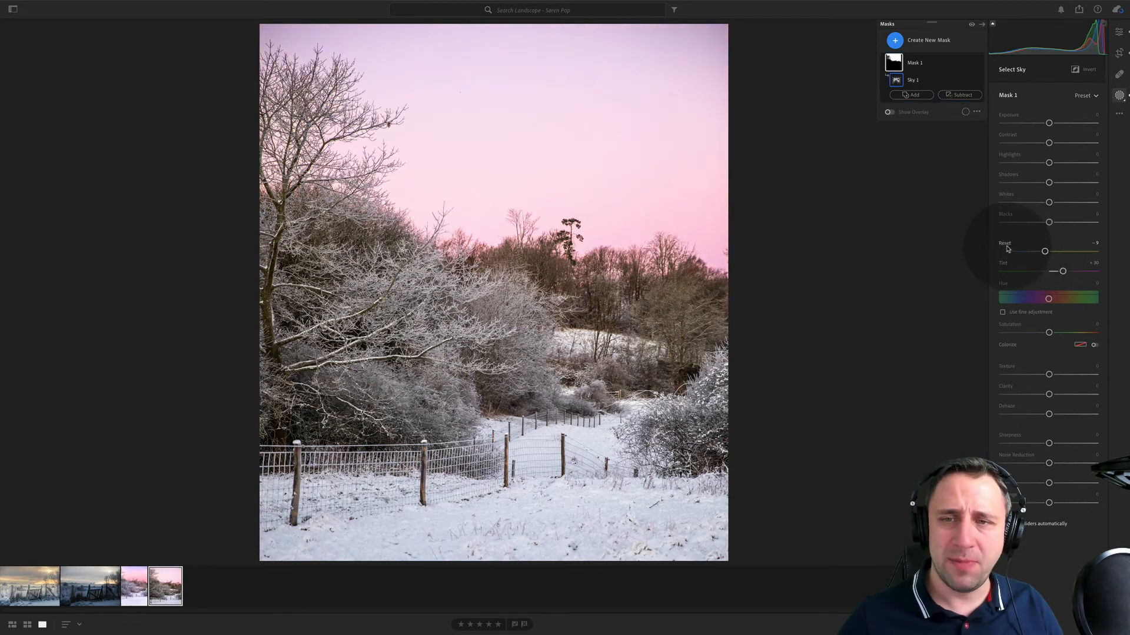
pyautogui.doubleClick(1005, 243)
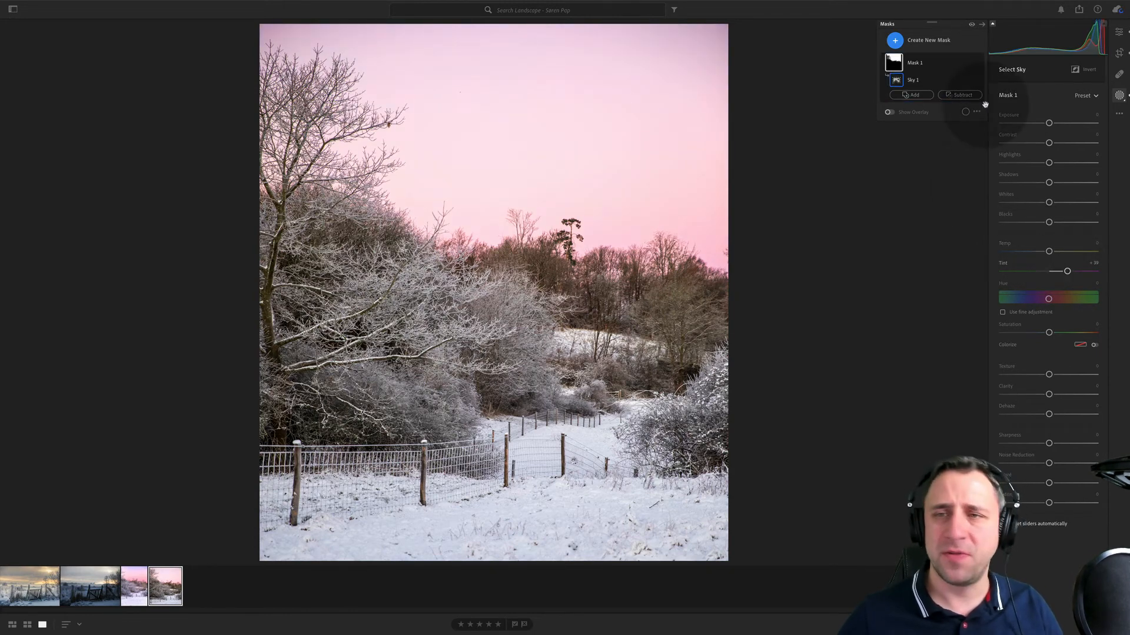
# - Add a slightly tilted linear gradient mask fading from the upper sky down to the treeline
pyautogui.click(895, 40)
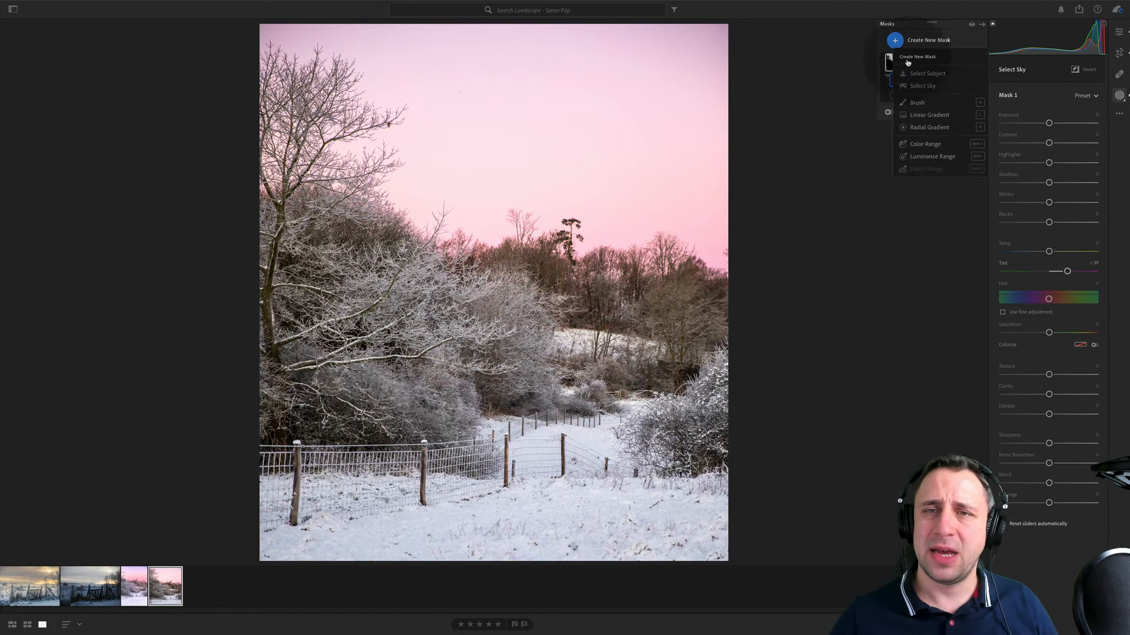
pyautogui.click(929, 115)
pyautogui.moveTo(519, 64); pyautogui.dragTo(510, 252)
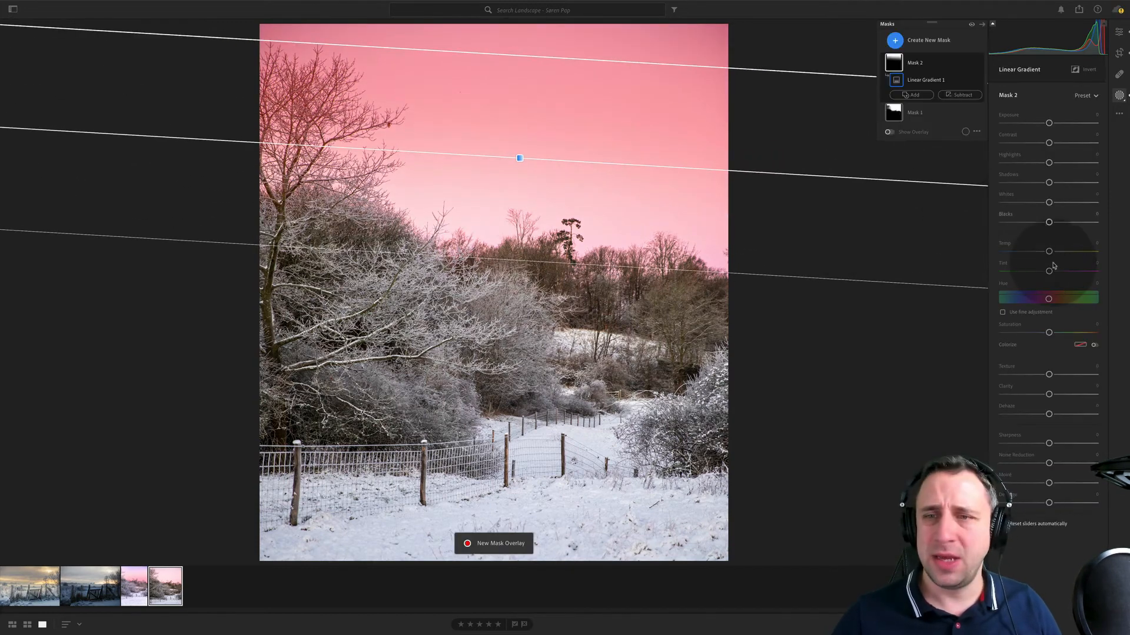
# - Cool the sky gradient's temperature to about −33, and set the photo's vignette and clarity to about −13 and texture to about +7
pyautogui.moveTo(1049, 251); pyautogui.dragTo(1040, 251)
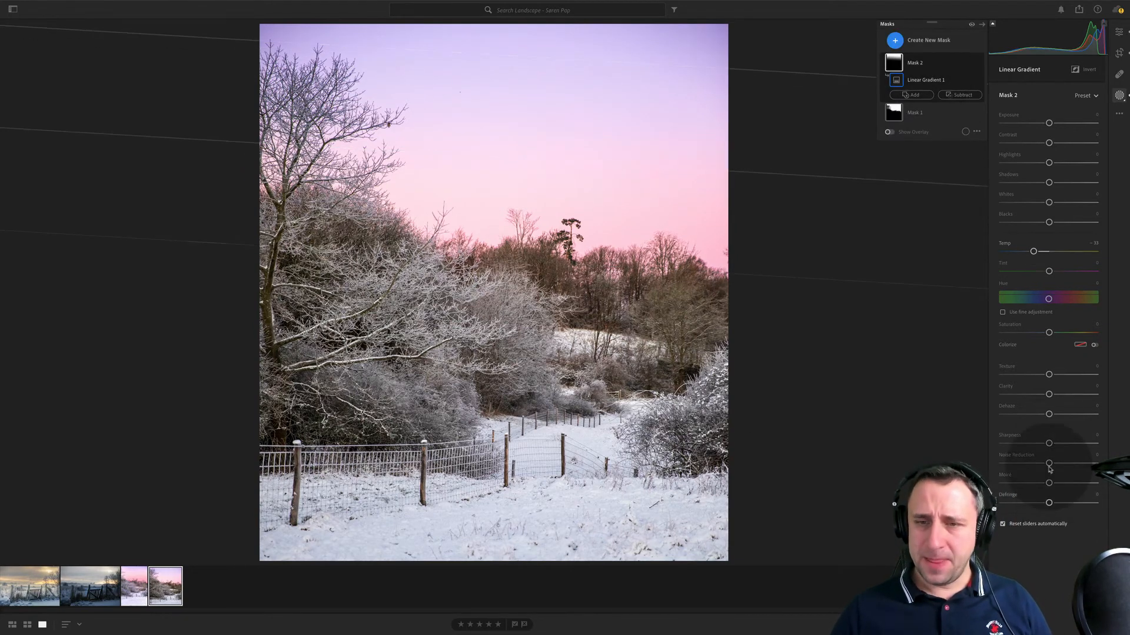
pyautogui.click(1120, 33)
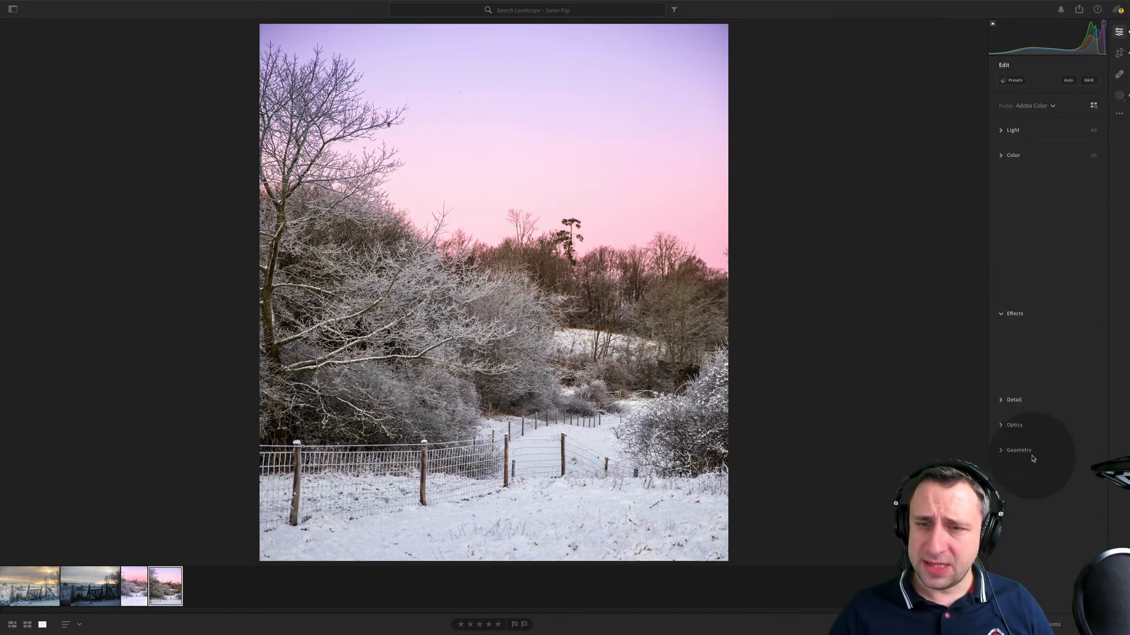
pyautogui.moveTo(1047, 266); pyautogui.dragTo(1043, 268)
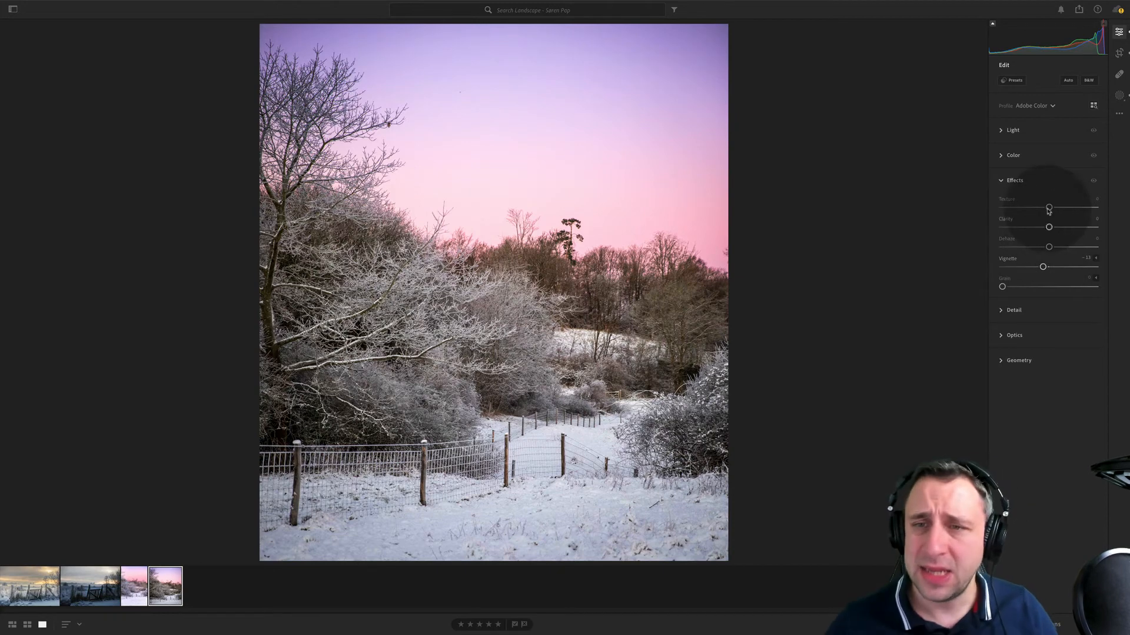
pyautogui.moveTo(1045, 229); pyautogui.dragTo(1042, 228)
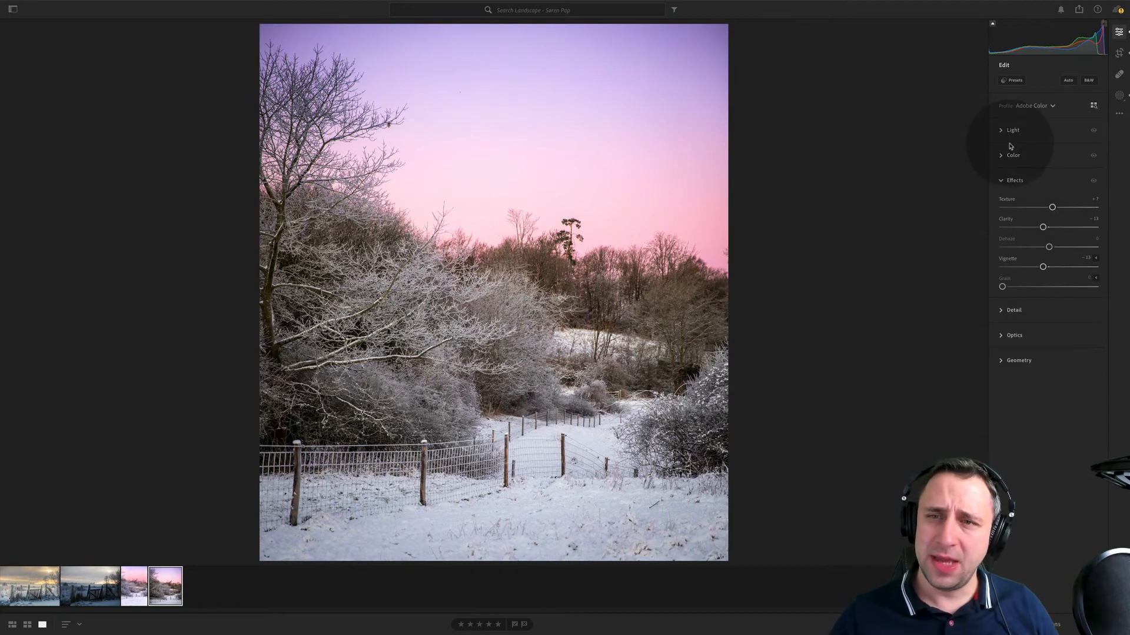
# - Review the light settings and set the photo's vibrance to about +5 and saturation to about −3
pyautogui.click(1037, 134)
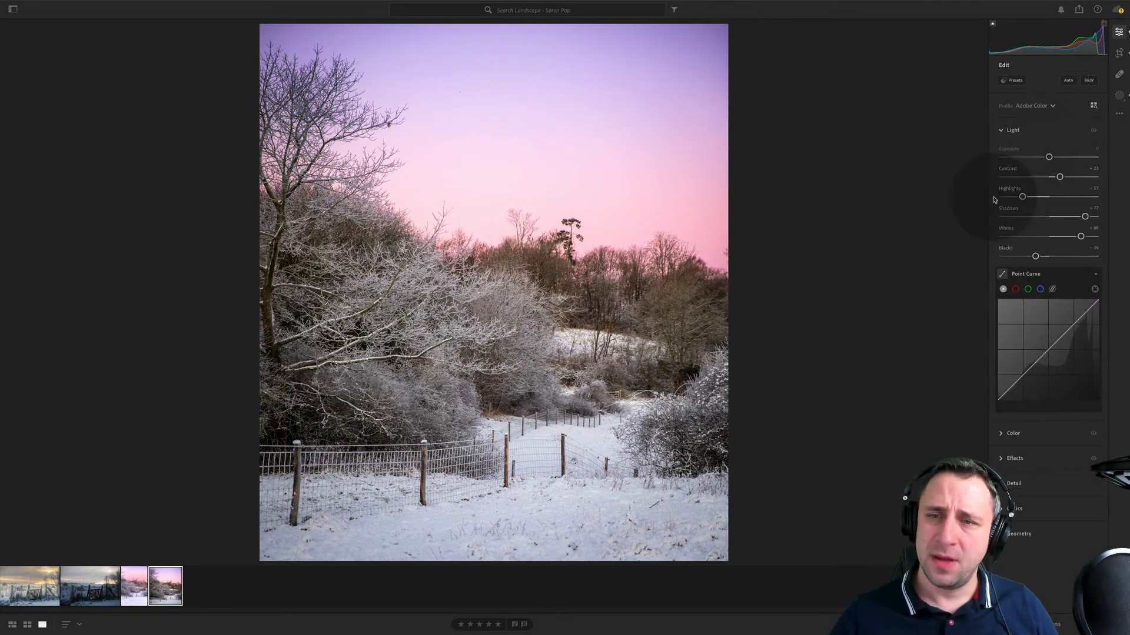
pyautogui.click(1013, 433)
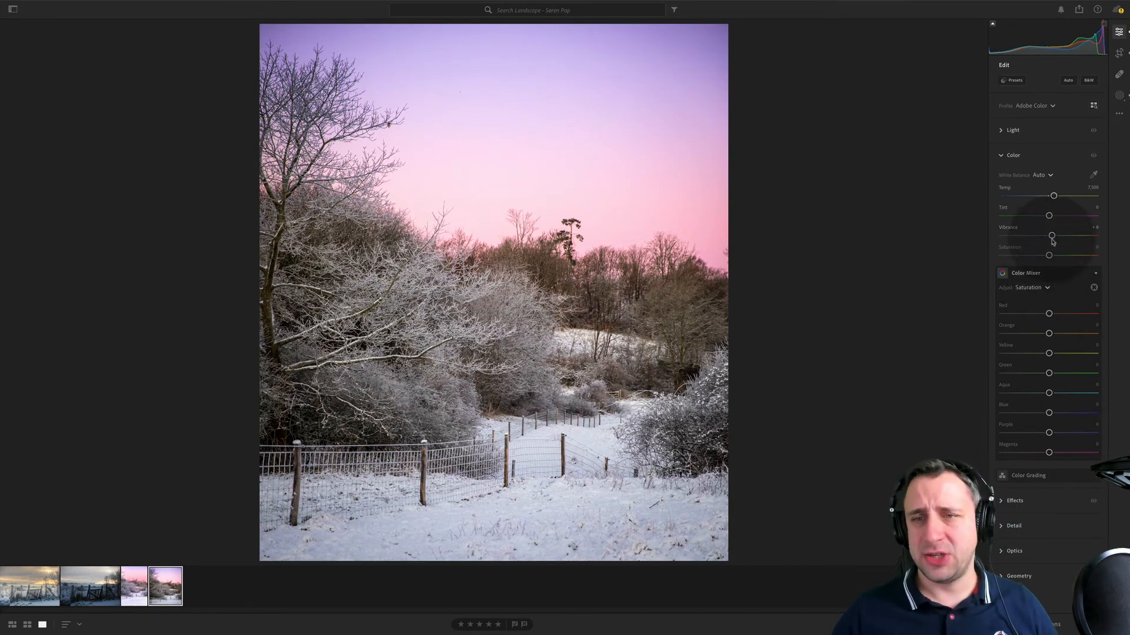
pyautogui.moveTo(1051, 237); pyautogui.dragTo(1051, 237)
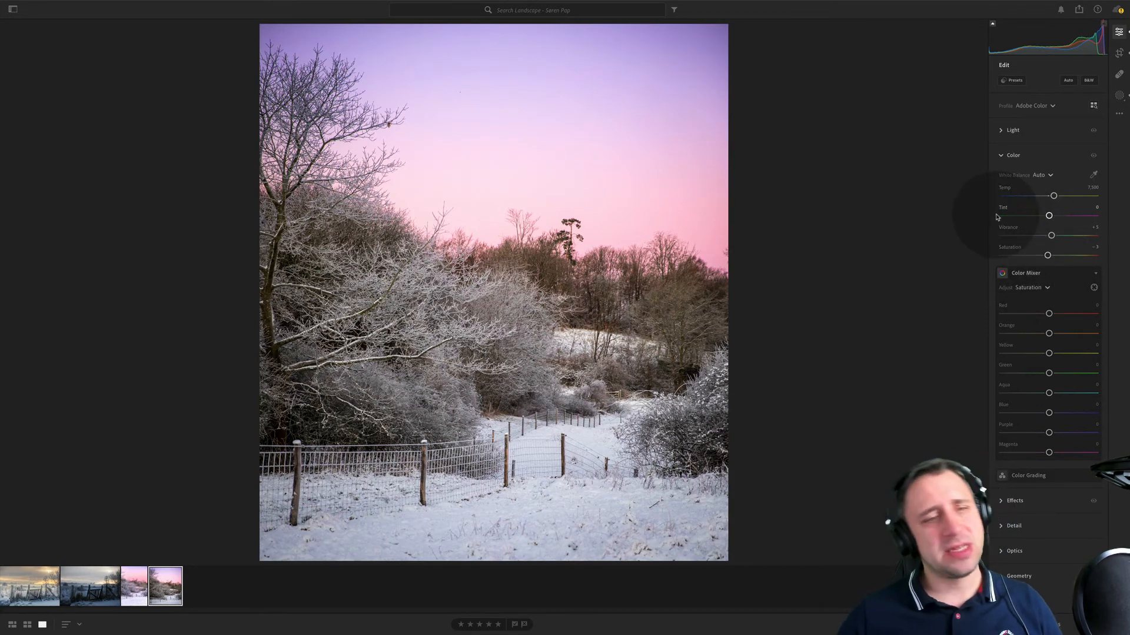
pyautogui.click(1119, 95)
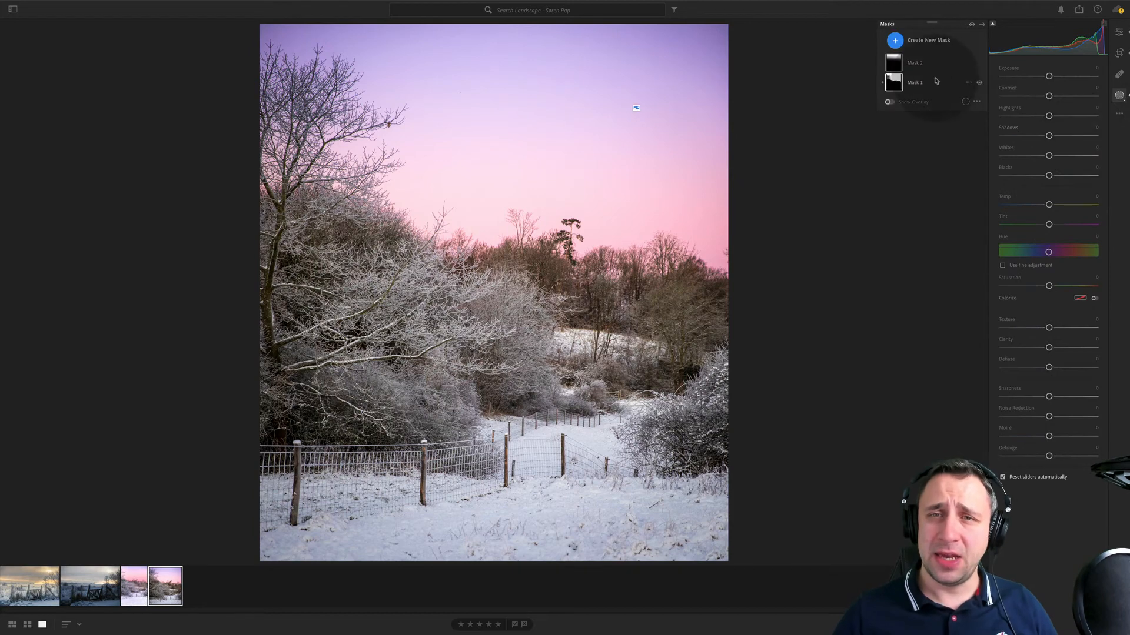
pyautogui.click(909, 40)
pyautogui.click(934, 127)
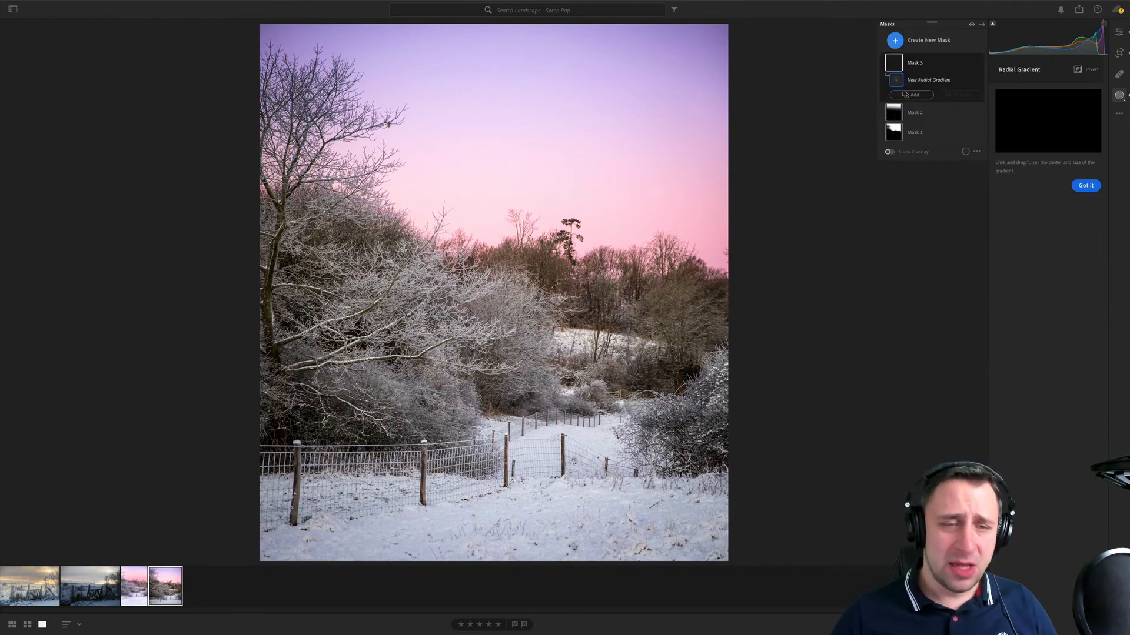
pyautogui.moveTo(629, 522); pyautogui.dragTo(629, 371)
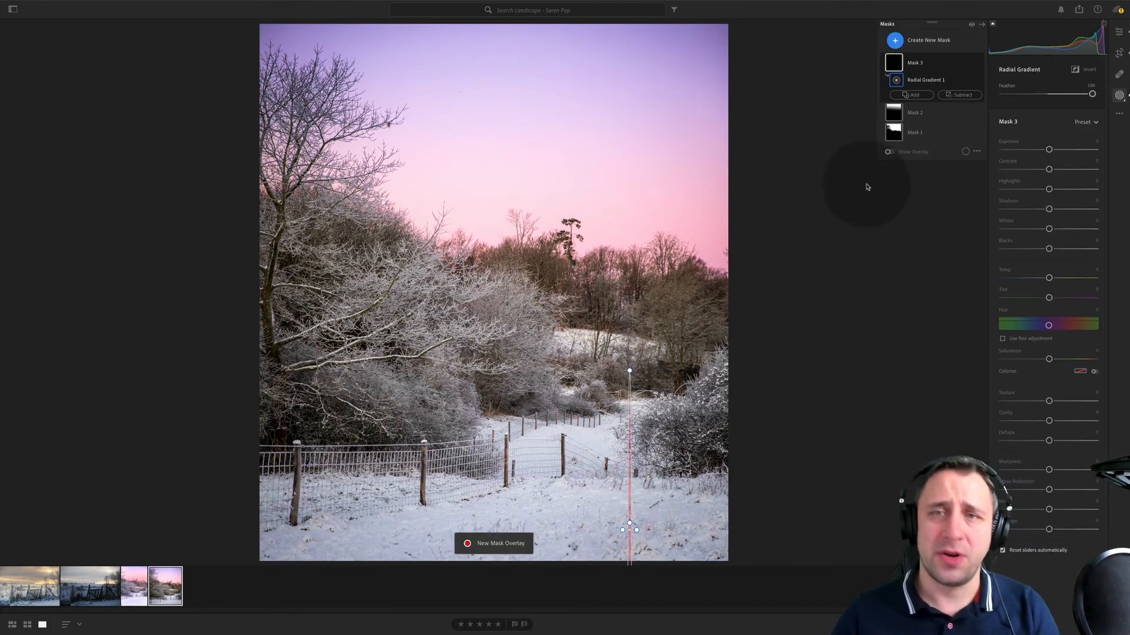
pyautogui.press('Delete')
# - Try a foreground linear gradient inside the sky gradient's mask, reset that mask's temperature, and delete the added gradient
pyautogui.click(921, 41)
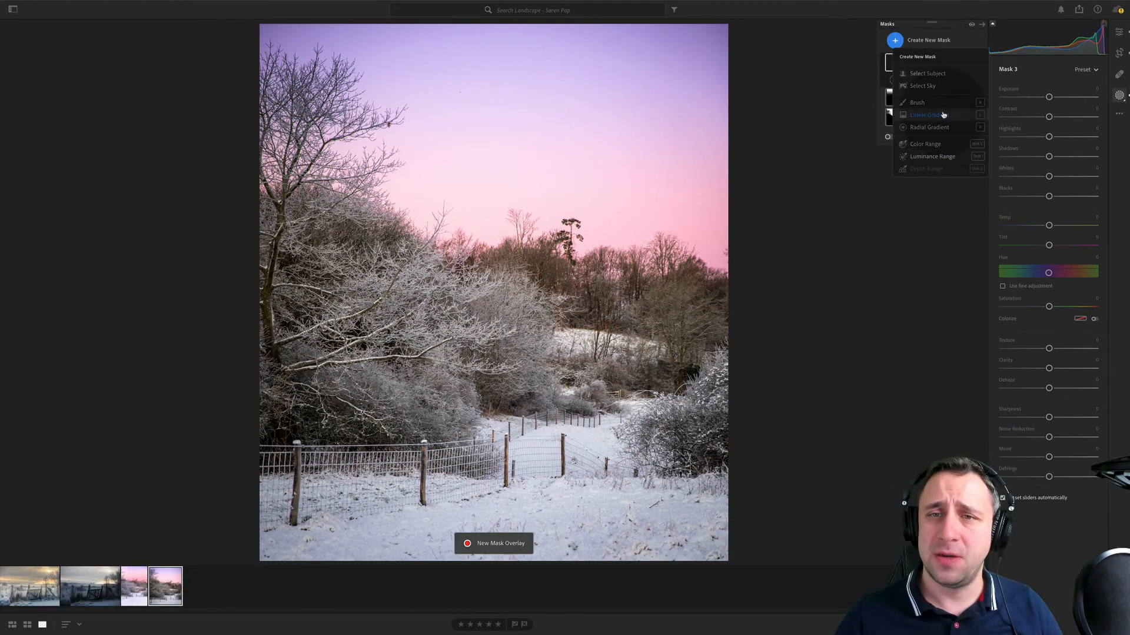
pyautogui.click(943, 115)
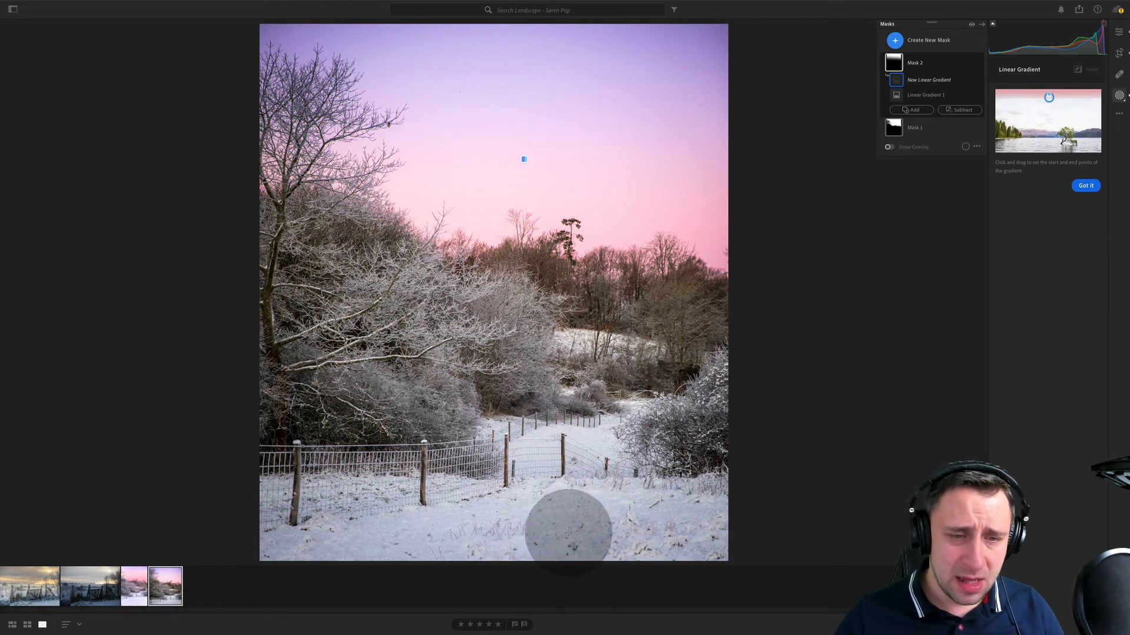
pyautogui.moveTo(569, 532); pyautogui.dragTo(569, 318)
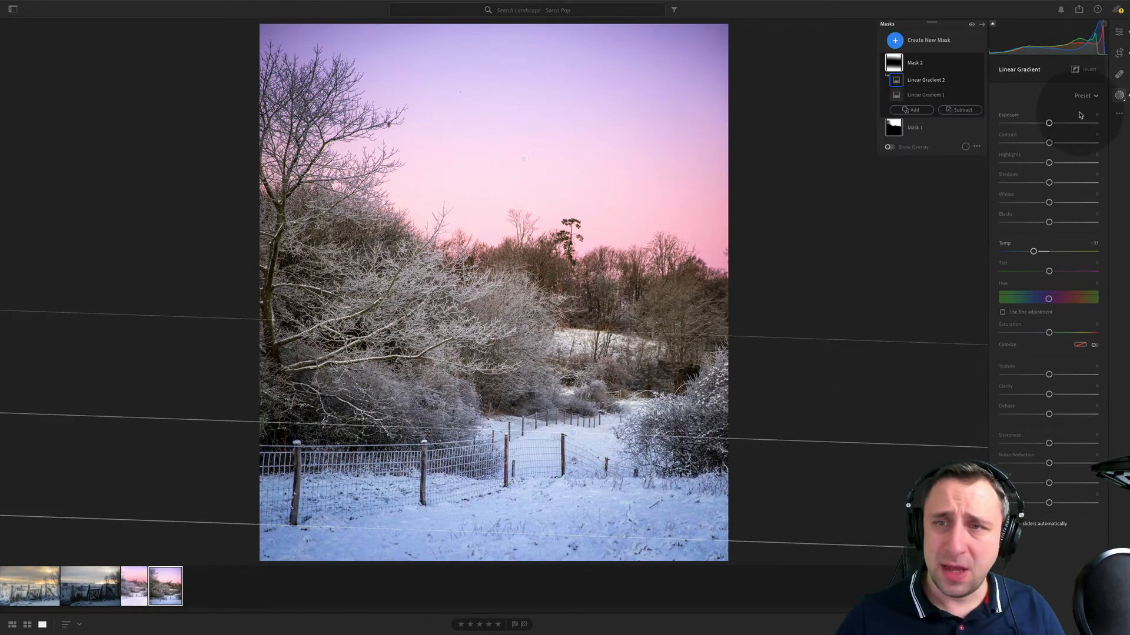
pyautogui.doubleClick(1006, 243)
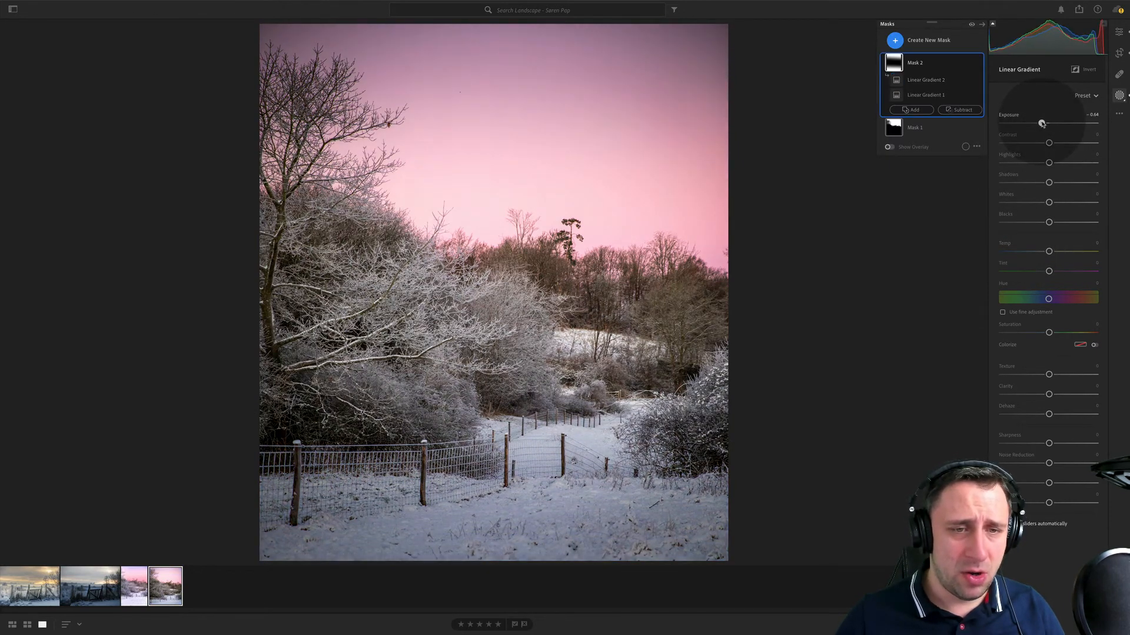
pyautogui.press('super+z')
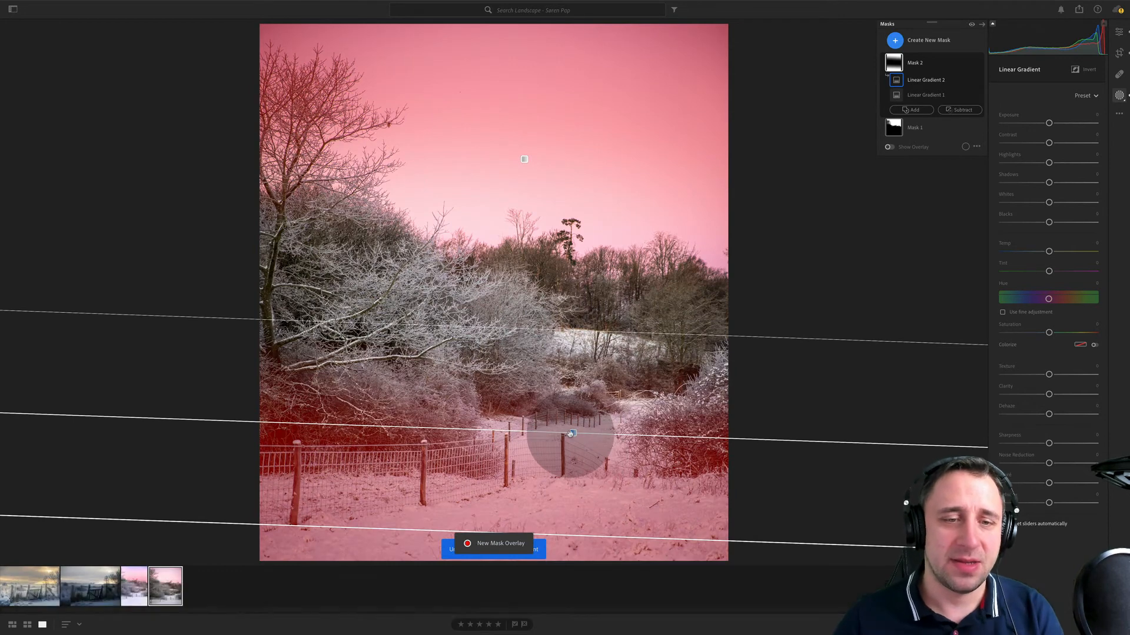
pyautogui.press('Delete')
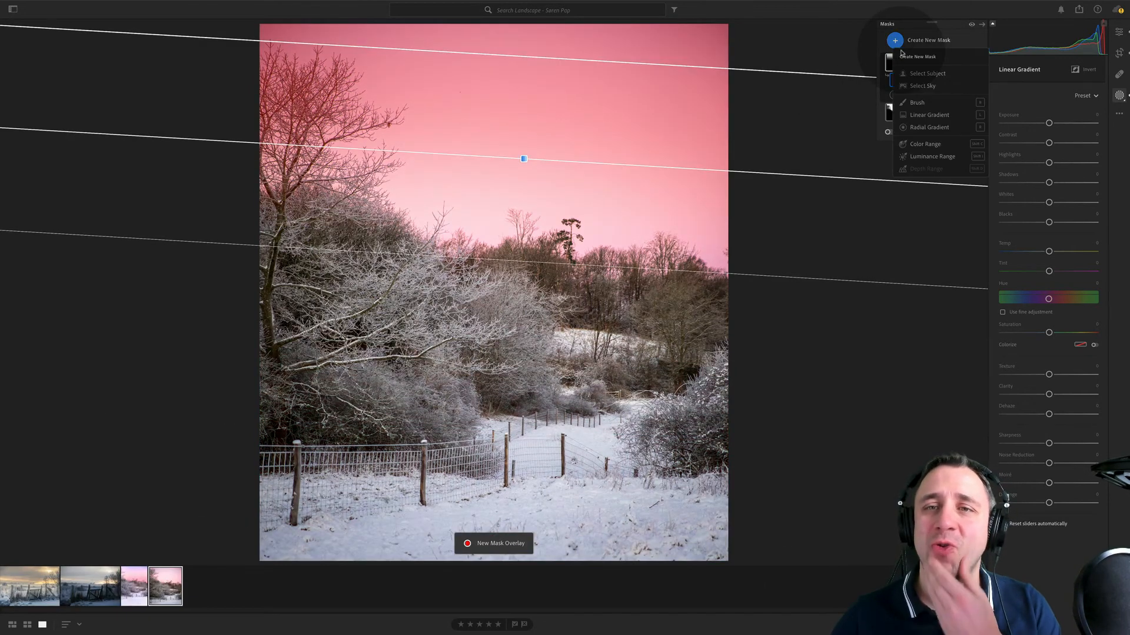
# - Add a separate linear gradient mask over the snowy foreground, darken its exposure to about −0.60, and shift it slightly lower
pyautogui.click(903, 42)
pyautogui.click(937, 116)
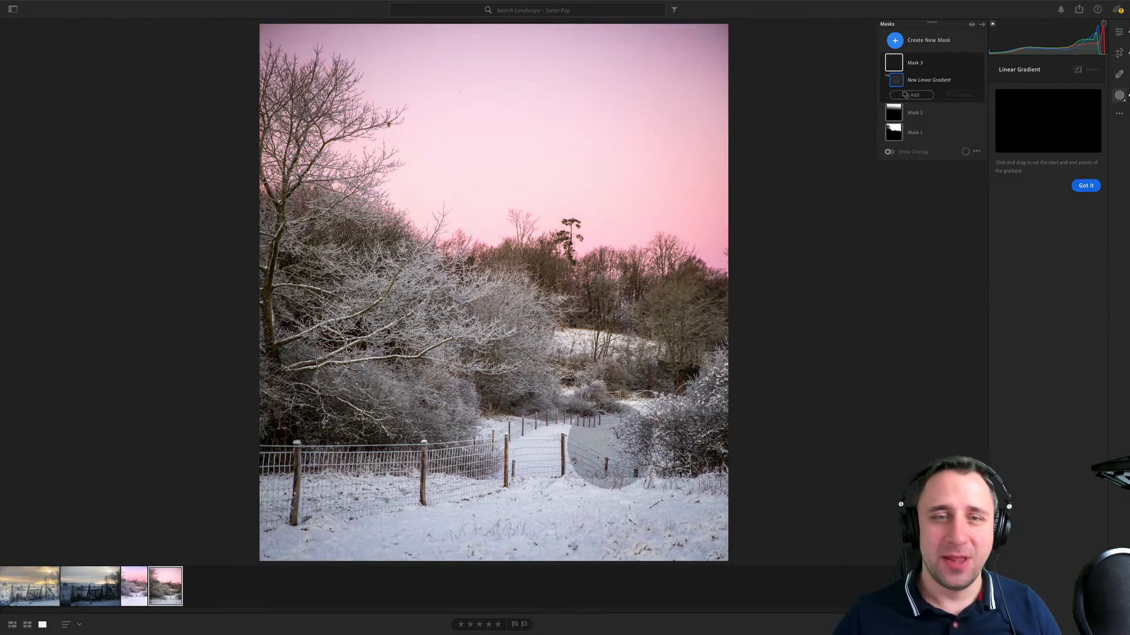
pyautogui.moveTo(552, 552); pyautogui.dragTo(545, 377)
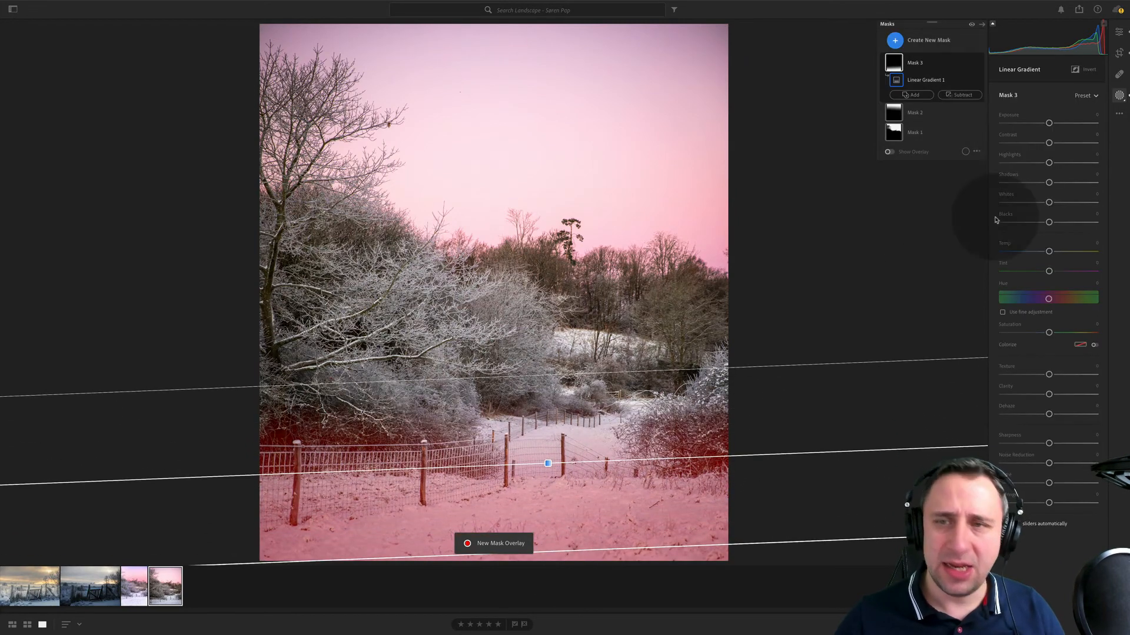
pyautogui.moveTo(1045, 124); pyautogui.dragTo(1041, 125)
pyautogui.moveTo(1039, 127); pyautogui.dragTo(1038, 126)
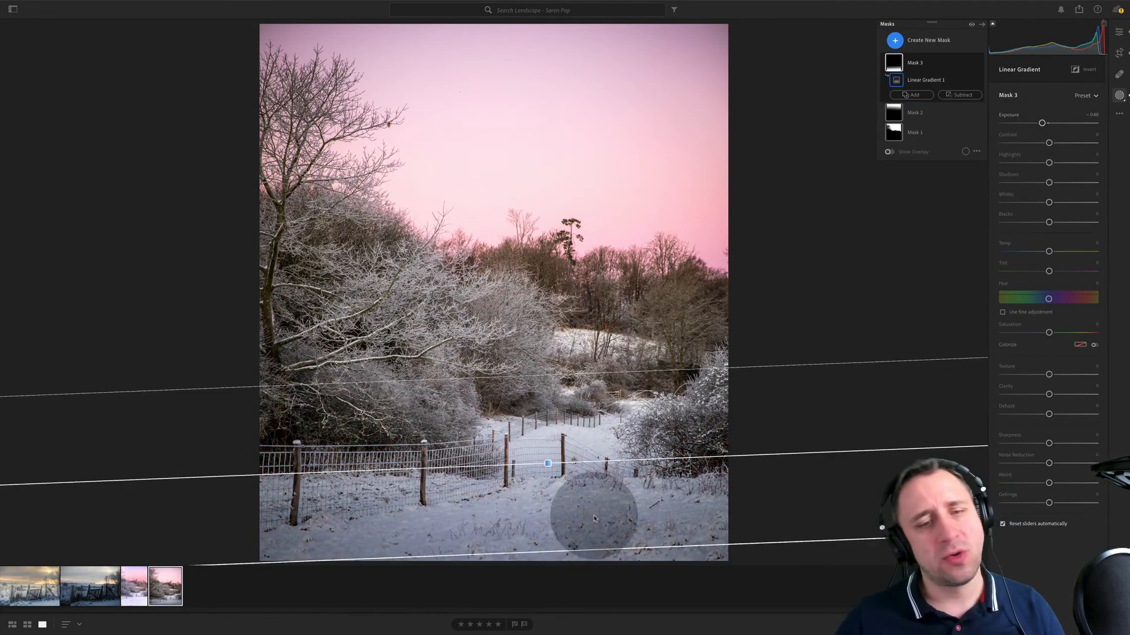
pyautogui.moveTo(547, 463); pyautogui.dragTo(553, 506)
# - Create a brush mask with exposure raised to about +0.20 and paint it over the frosted bushes and the snowy path
pyautogui.click(920, 40)
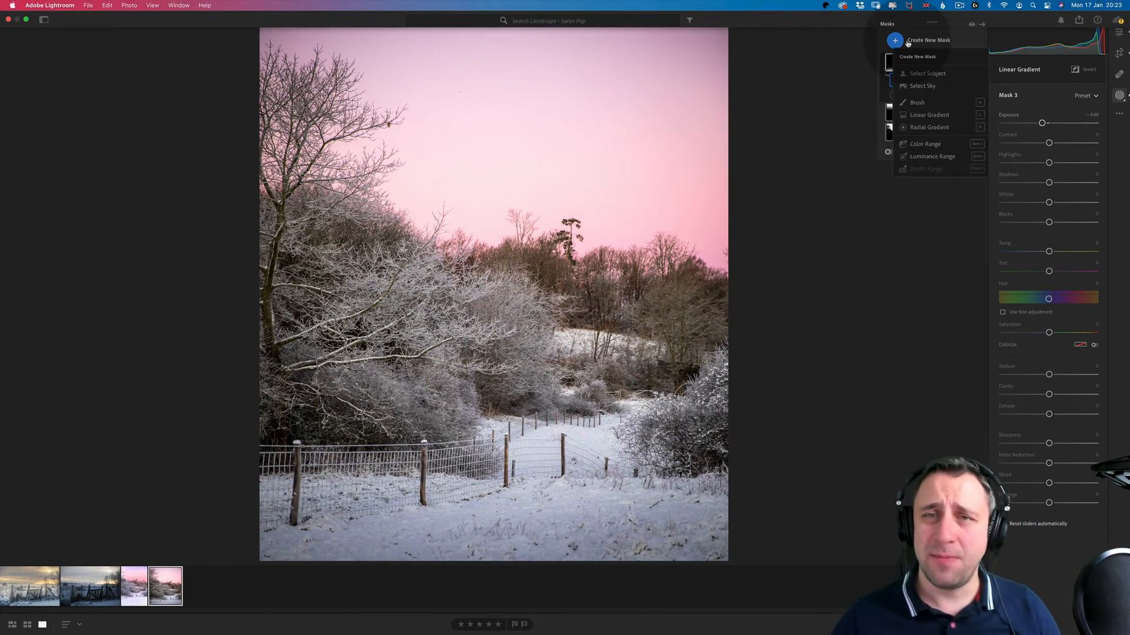
pyautogui.click(930, 104)
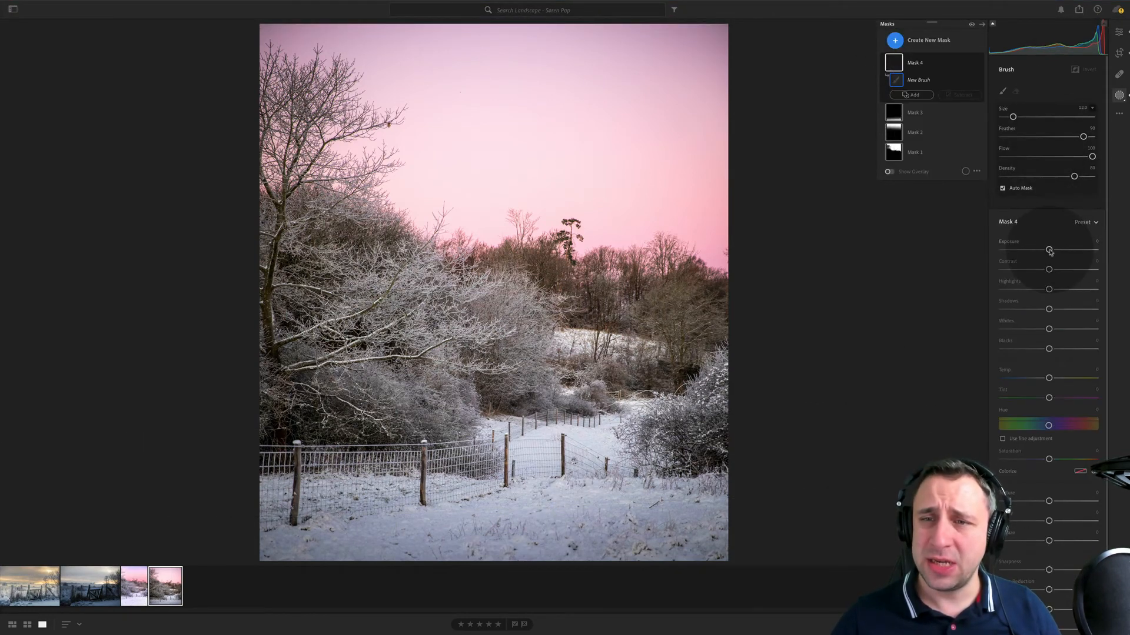
pyautogui.click(416, 373)
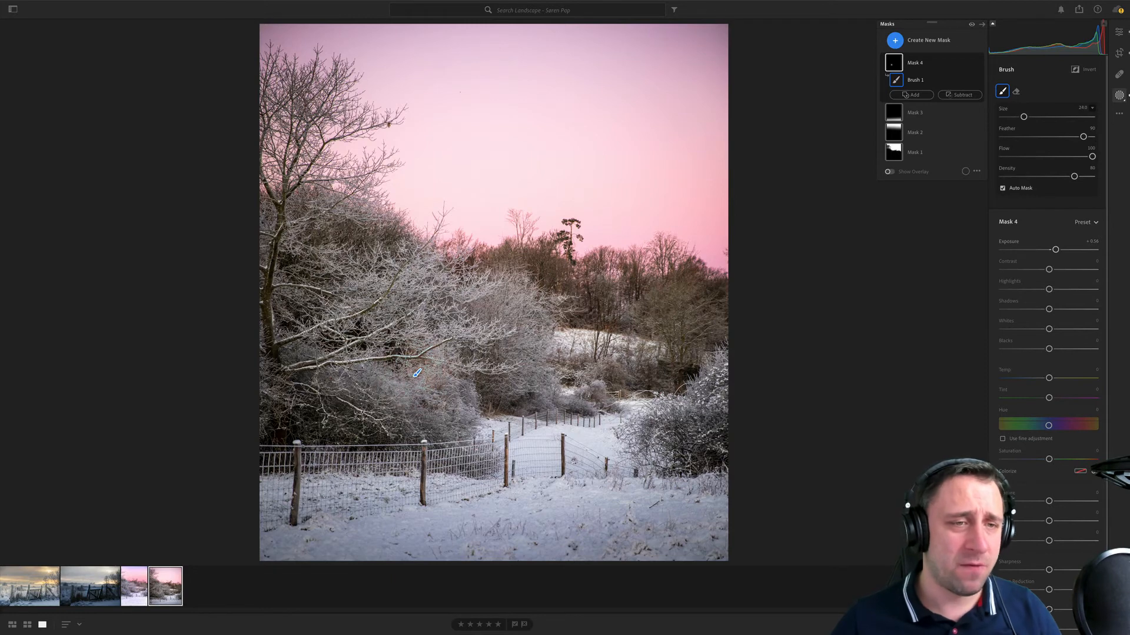
pyautogui.moveTo(441, 309)
pyautogui.mouseDown()
pyautogui.moveTo(432, 317)
pyautogui.moveTo(459, 388)
pyautogui.mouseUp()
pyautogui.scroll(1, 656, 412)
pyautogui.moveTo(674, 412)
pyautogui.mouseDown()
pyautogui.moveTo(684, 411)
pyautogui.moveTo(557, 465)
pyautogui.moveTo(339, 474)
pyautogui.mouseUp()
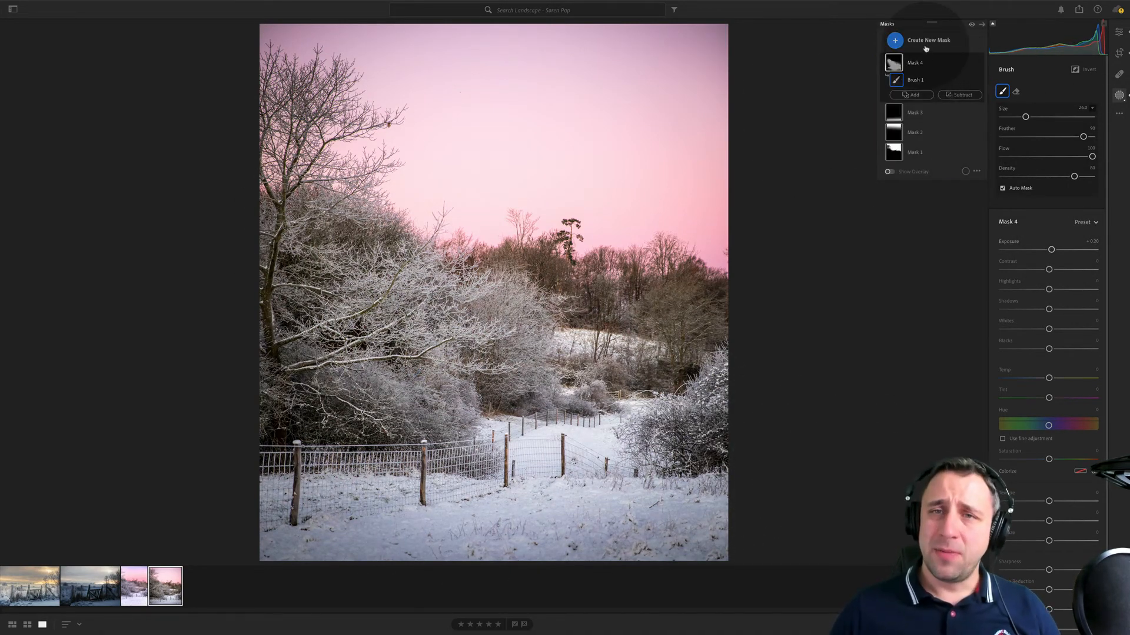
# - Create another brush mask with exposure about −0.24 and paint it over the darker woodland, bushes and lower snow edges
pyautogui.click(926, 49)
pyautogui.click(933, 106)
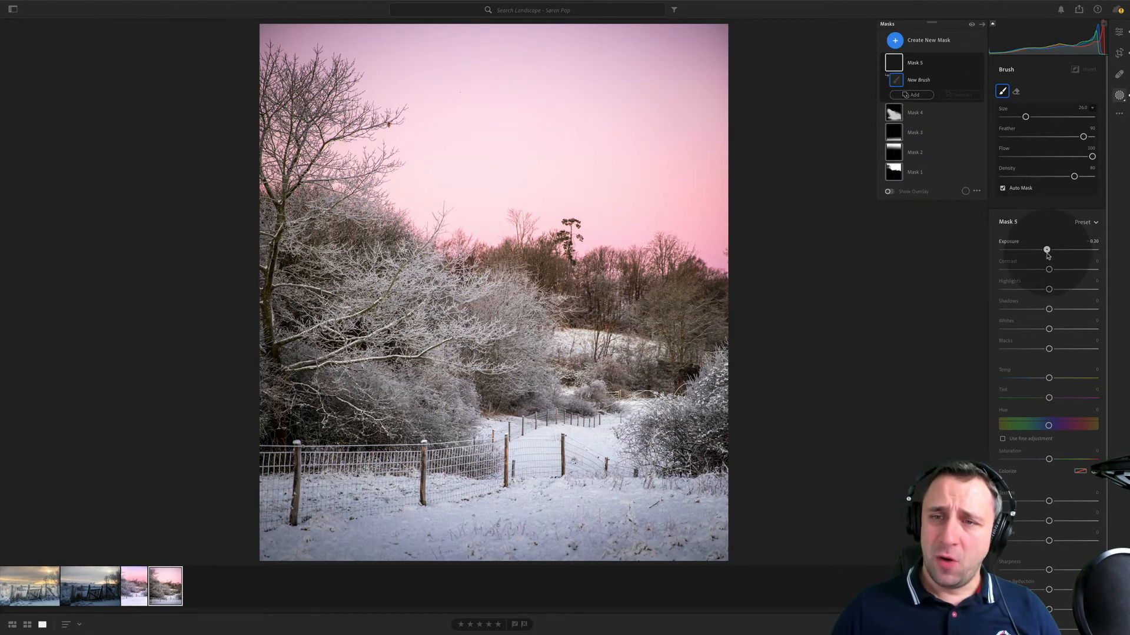
pyautogui.moveTo(1047, 253); pyautogui.dragTo(1046, 253)
pyautogui.moveTo(682, 325)
pyautogui.mouseDown()
pyautogui.moveTo(443, 277)
pyautogui.moveTo(305, 342)
pyautogui.moveTo(284, 261)
pyautogui.moveTo(288, 390)
pyautogui.moveTo(271, 420)
pyautogui.mouseUp()
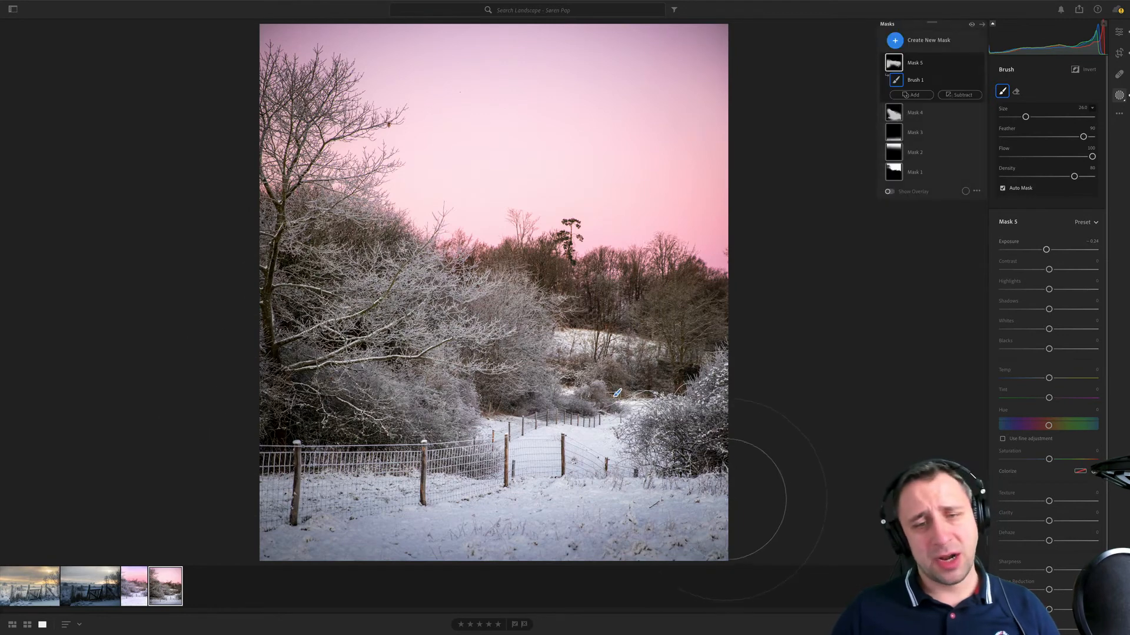
pyautogui.moveTo(726, 491)
pyautogui.mouseDown()
pyautogui.moveTo(661, 551)
pyautogui.moveTo(641, 553)
pyautogui.mouseUp()
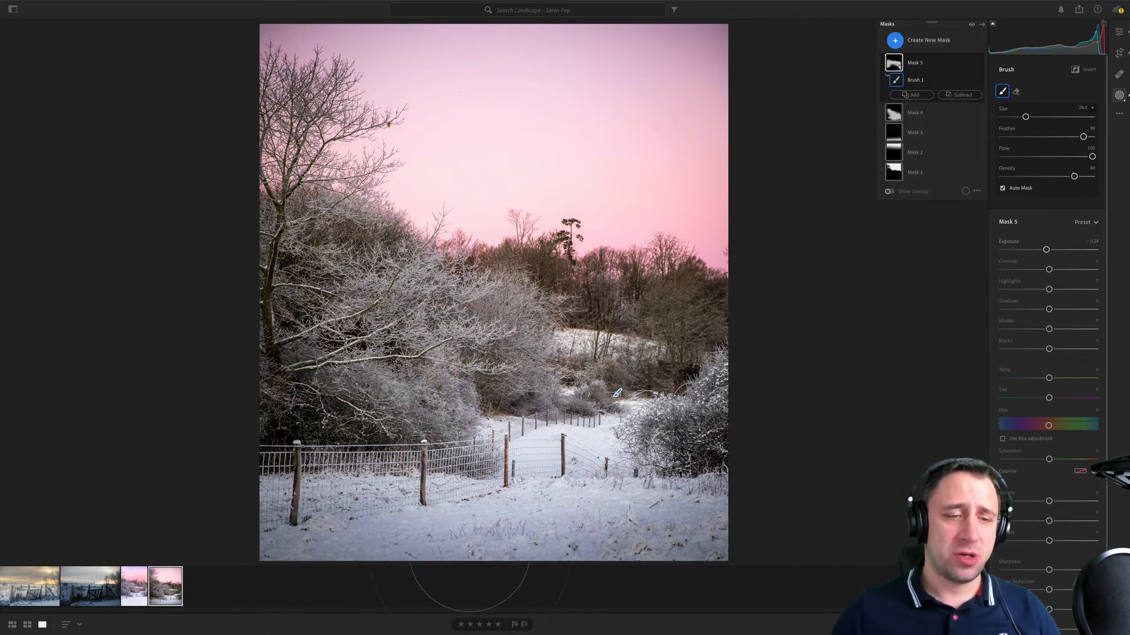
pyautogui.moveTo(469, 552)
pyautogui.mouseDown()
pyautogui.moveTo(796, 550)
pyautogui.moveTo(765, 547)
pyautogui.mouseUp()
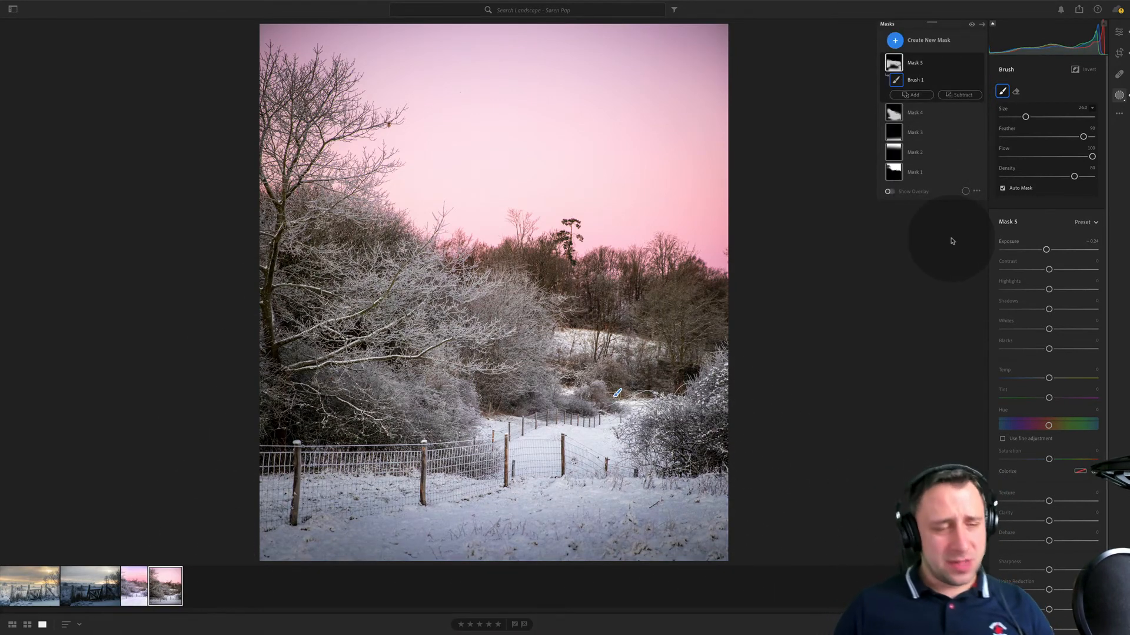
# - Compare the new edit with the photographer's pink-sky version and examine that version's fence and bushes close up
pyautogui.click(140, 601)
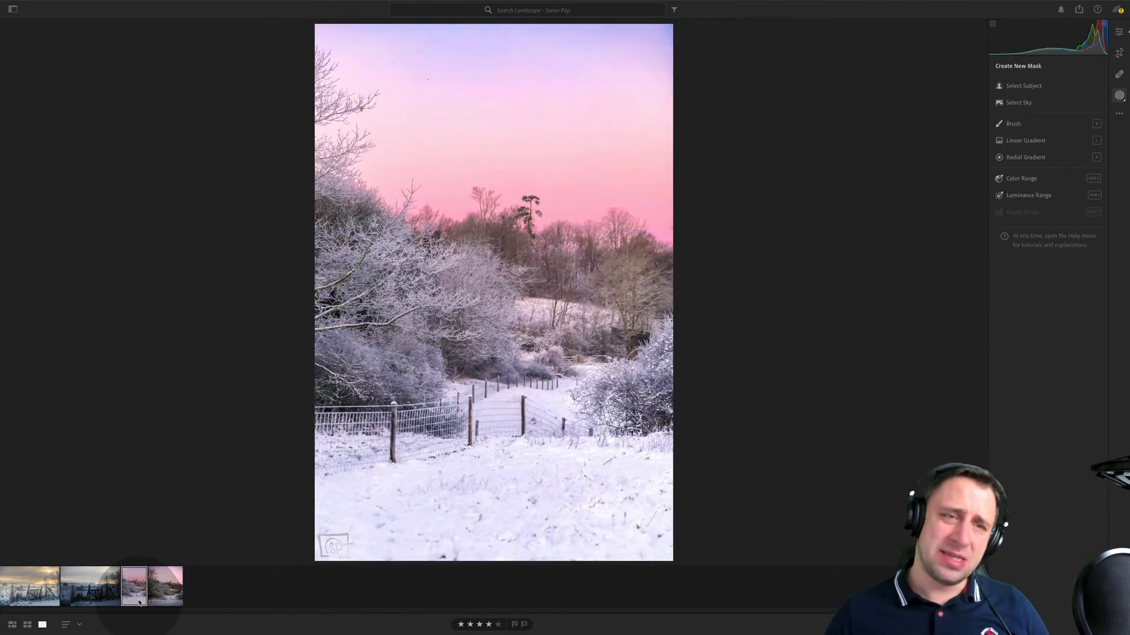
pyautogui.click(163, 595)
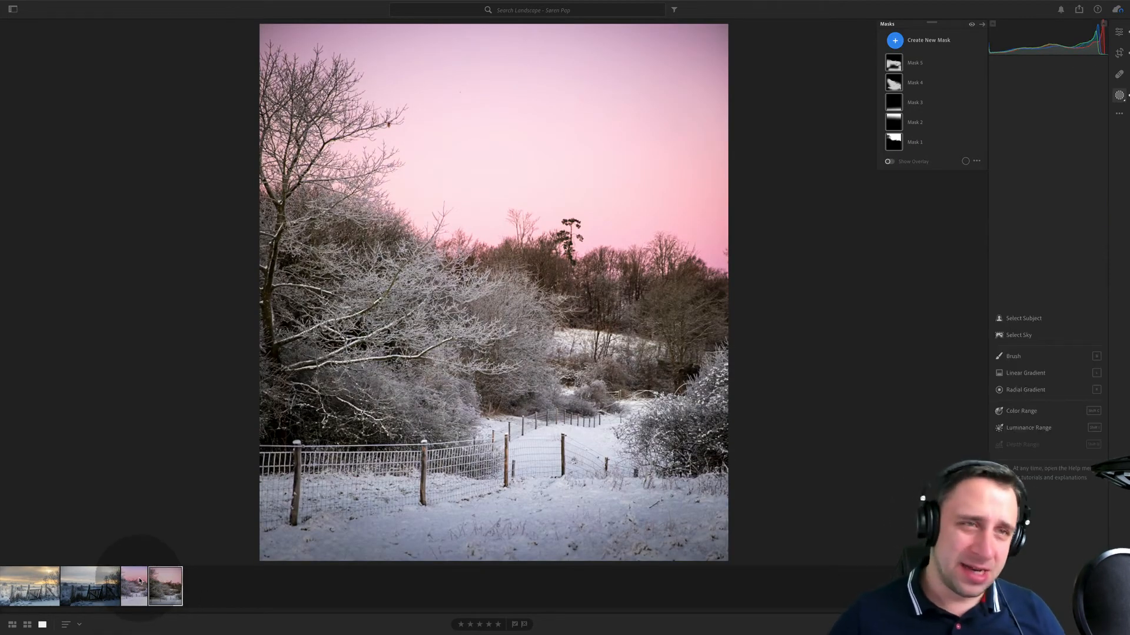
pyautogui.click(140, 582)
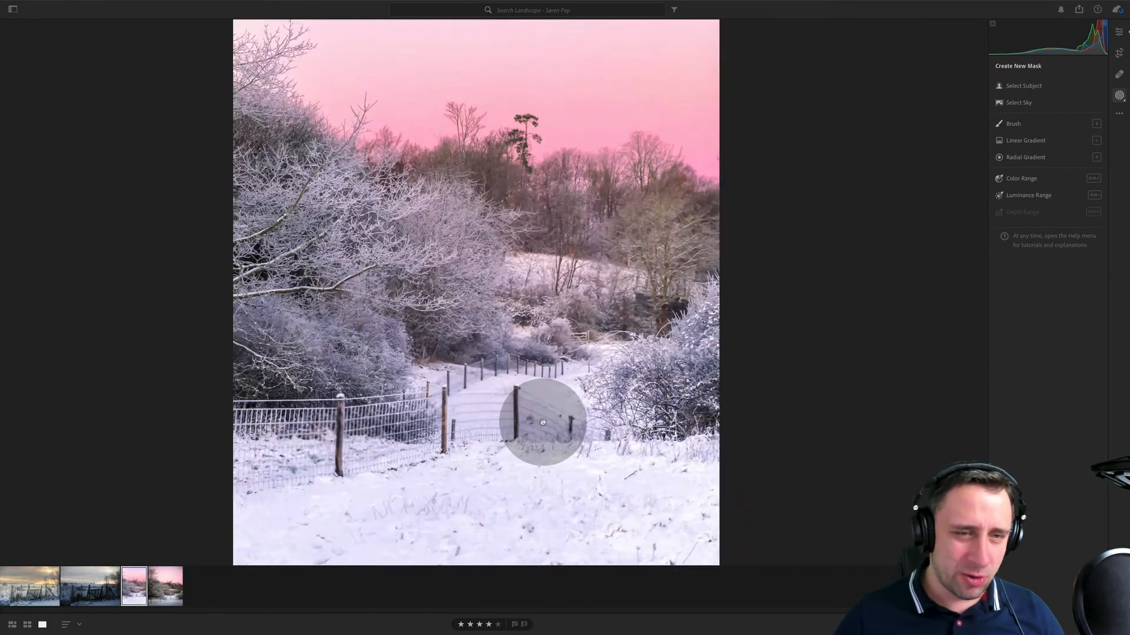
pyautogui.click(543, 423)
pyautogui.moveTo(382, 393); pyautogui.dragTo(427, 318)
pyautogui.moveTo(423, 264); pyautogui.dragTo(561, 454)
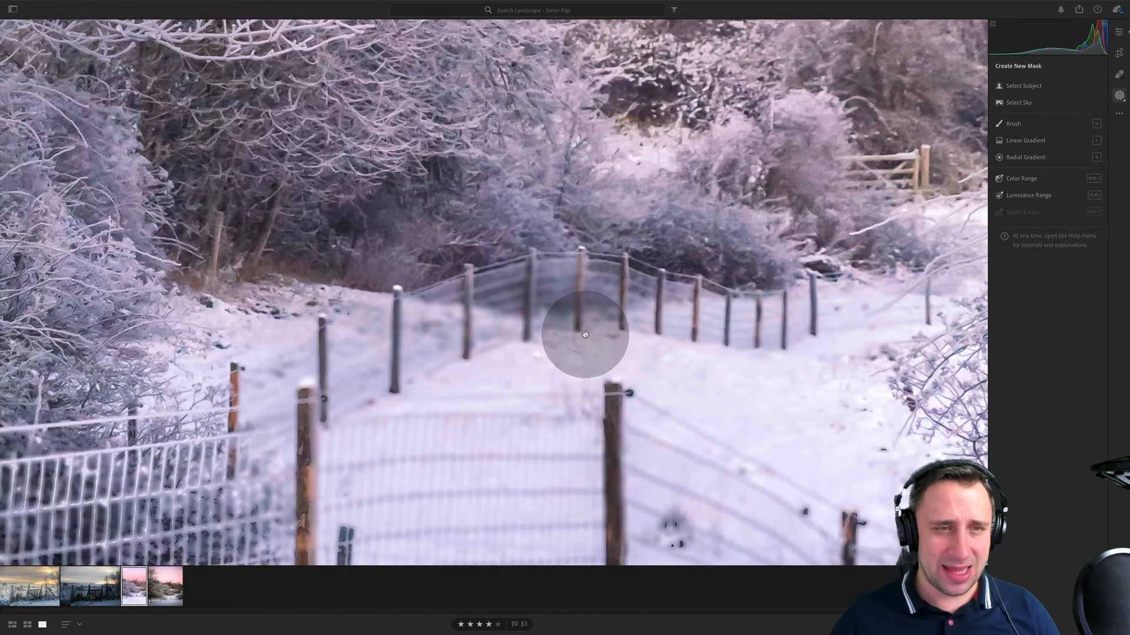
pyautogui.click(586, 334)
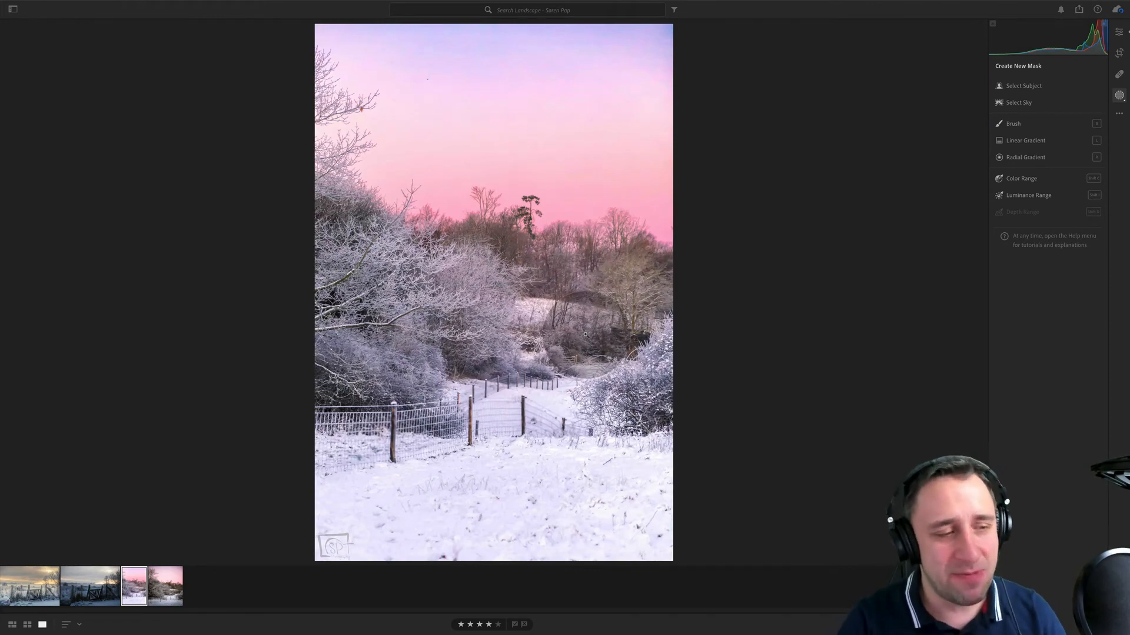
# - View the wooden gate sunrise photo and the photographer's pink-sky version, and return to the masked edit
pyautogui.click(30, 585)
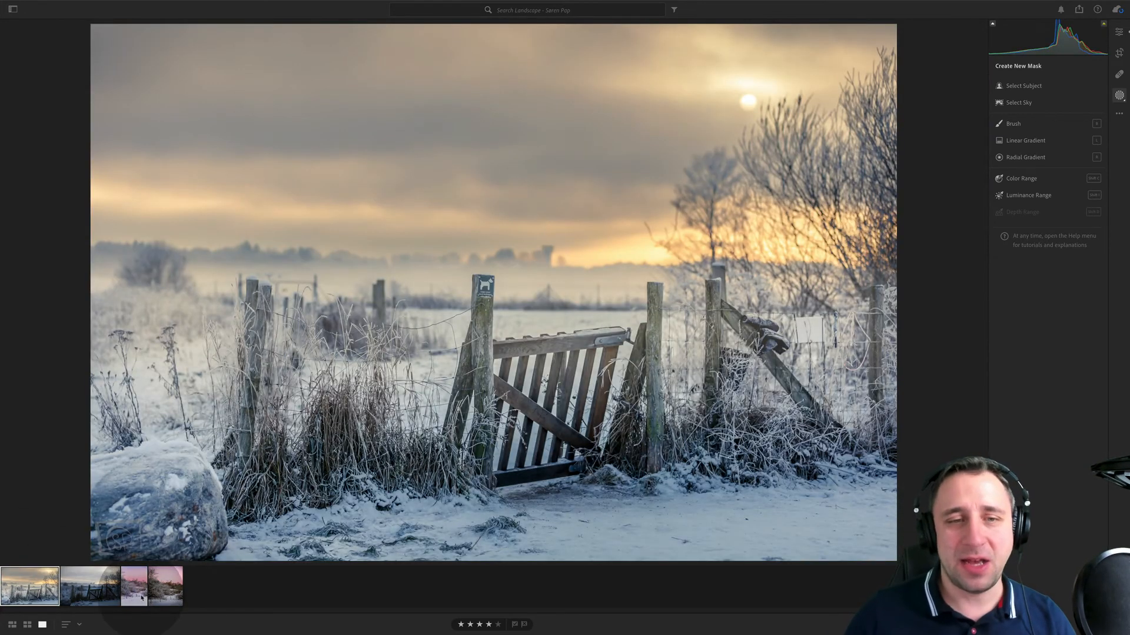
pyautogui.click(142, 599)
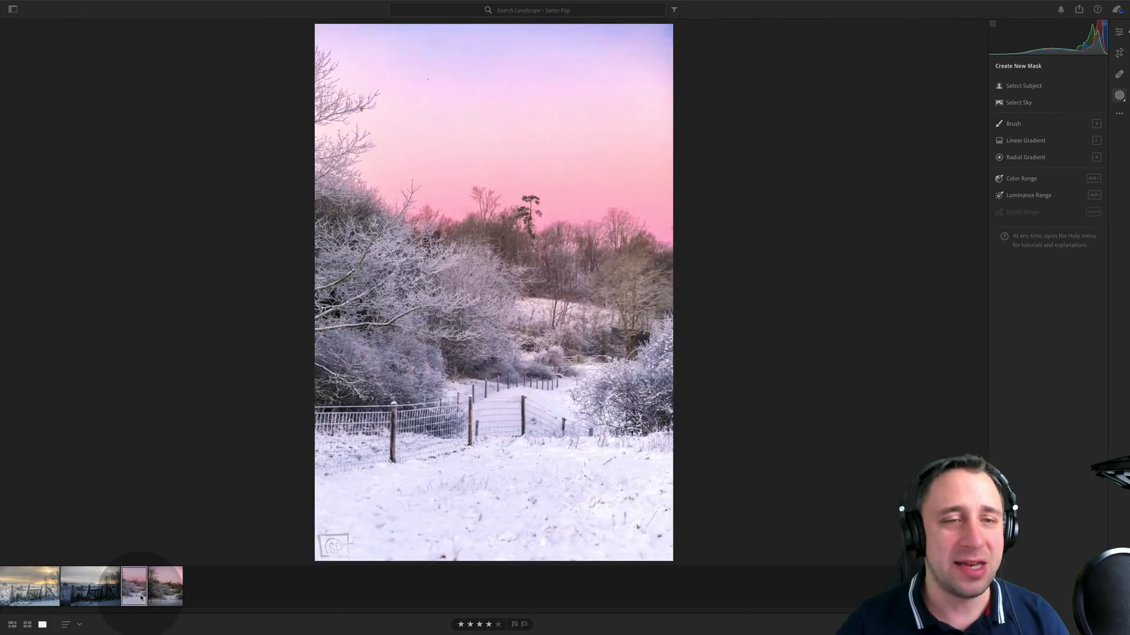
pyautogui.click(177, 569)
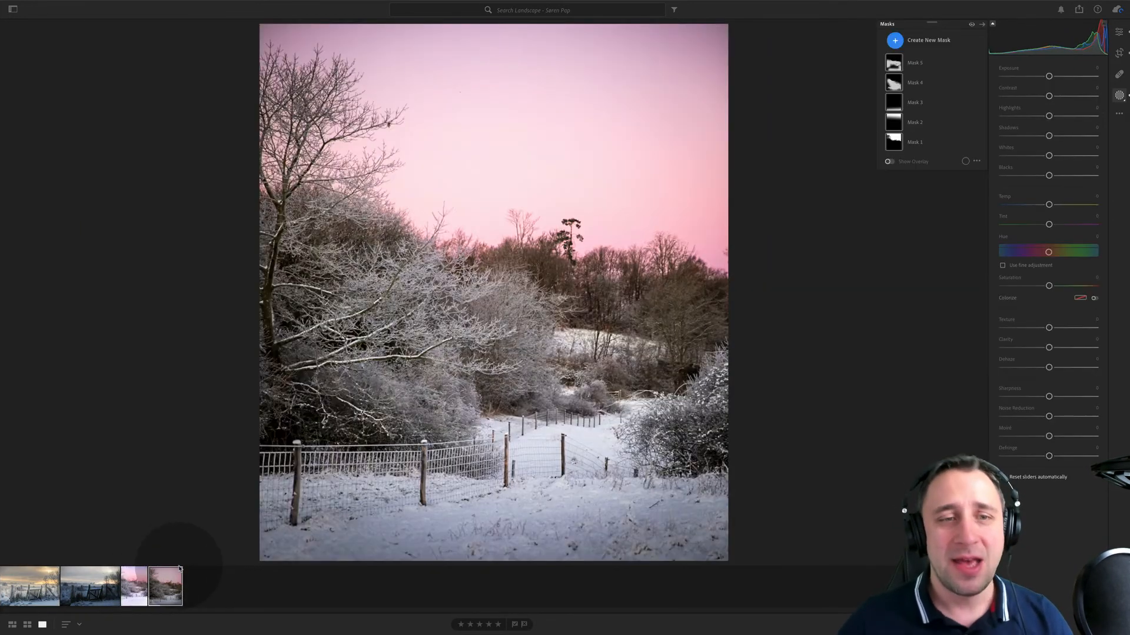
# - Open the next photographer's landscape album, below the current one, and compare its steam train photo with its metal-clad building photo
pyautogui.moveTo(124, 4)
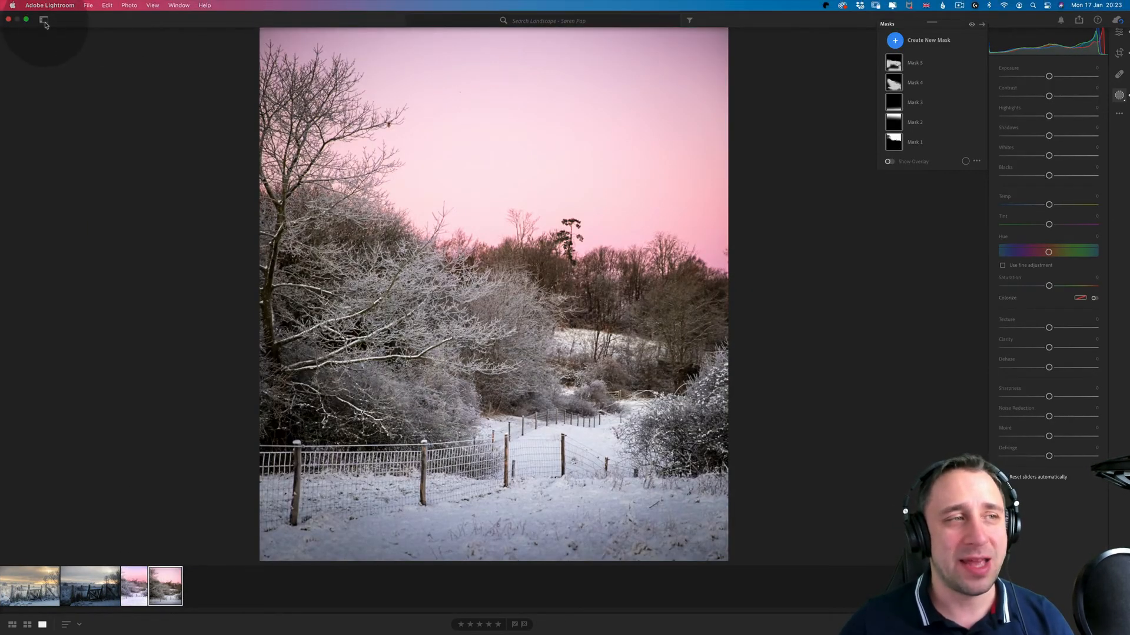
pyautogui.press('p')
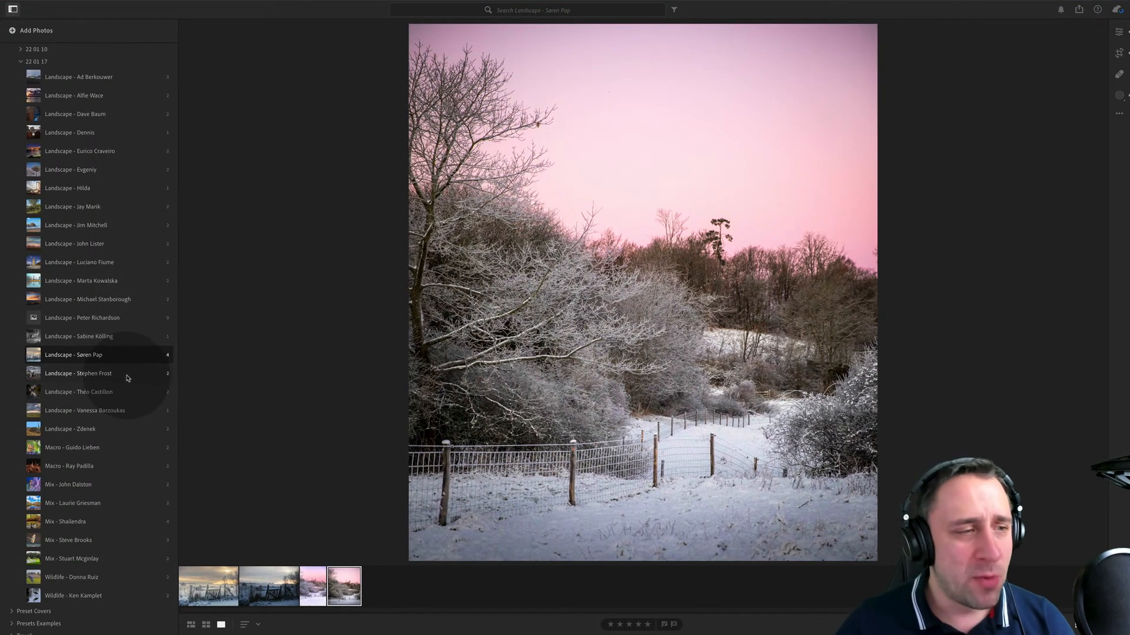
pyautogui.click(128, 374)
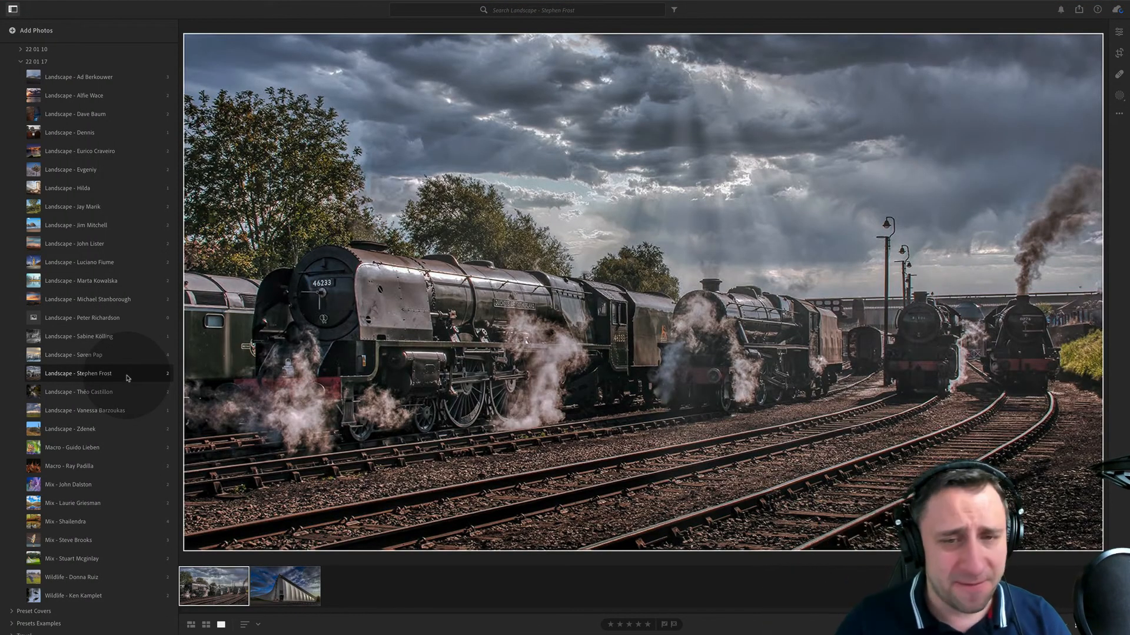
pyautogui.click(273, 589)
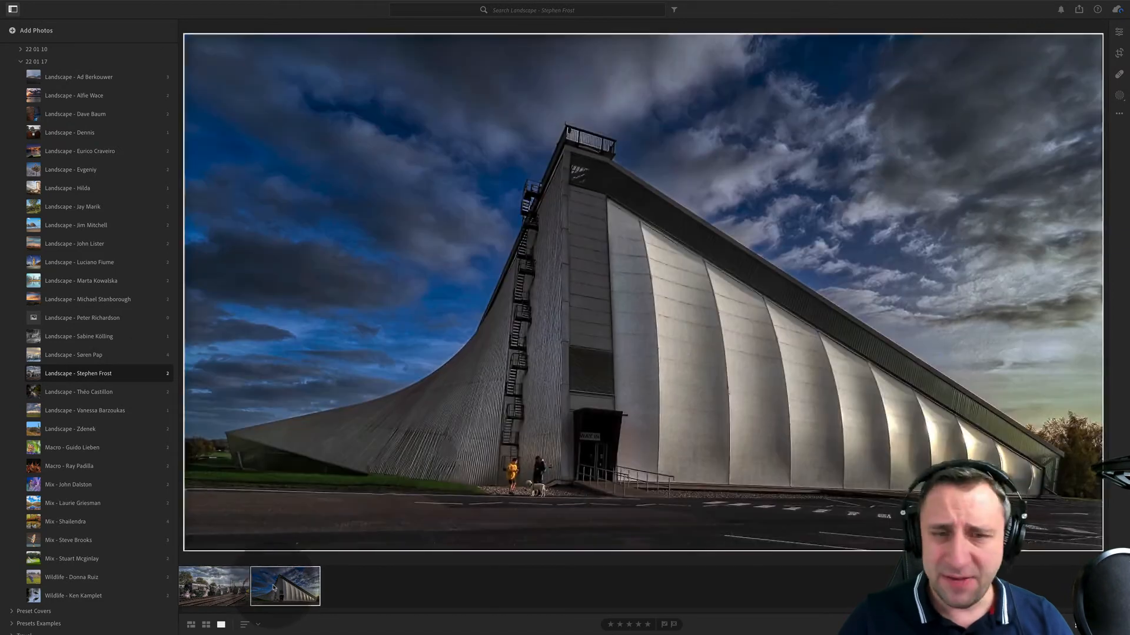
pyautogui.click(215, 586)
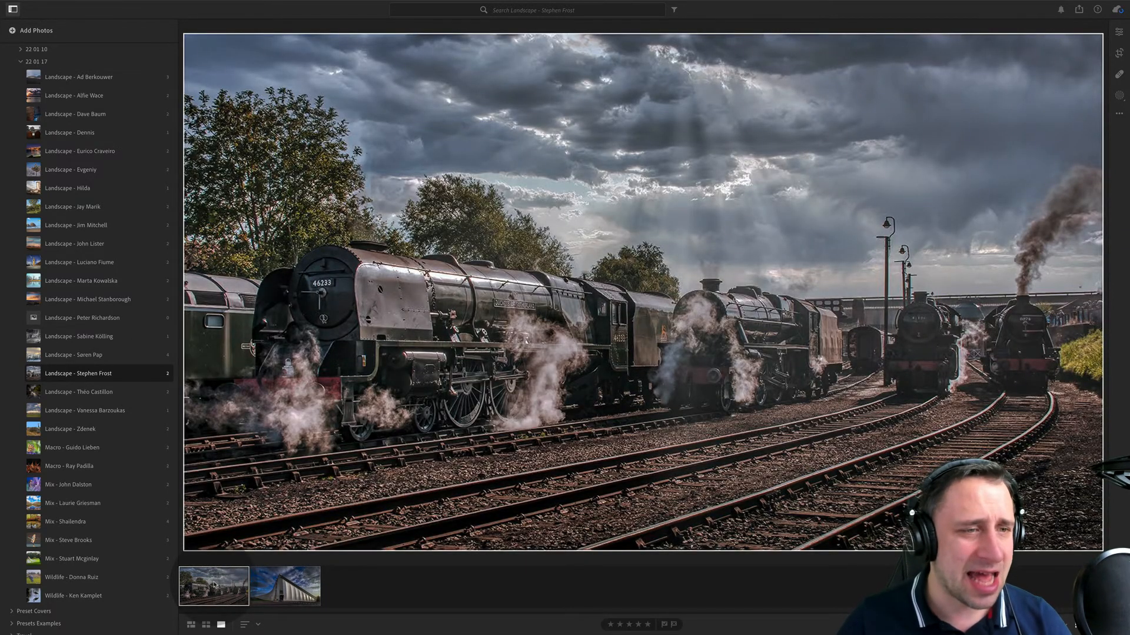
pyautogui.click(316, 574)
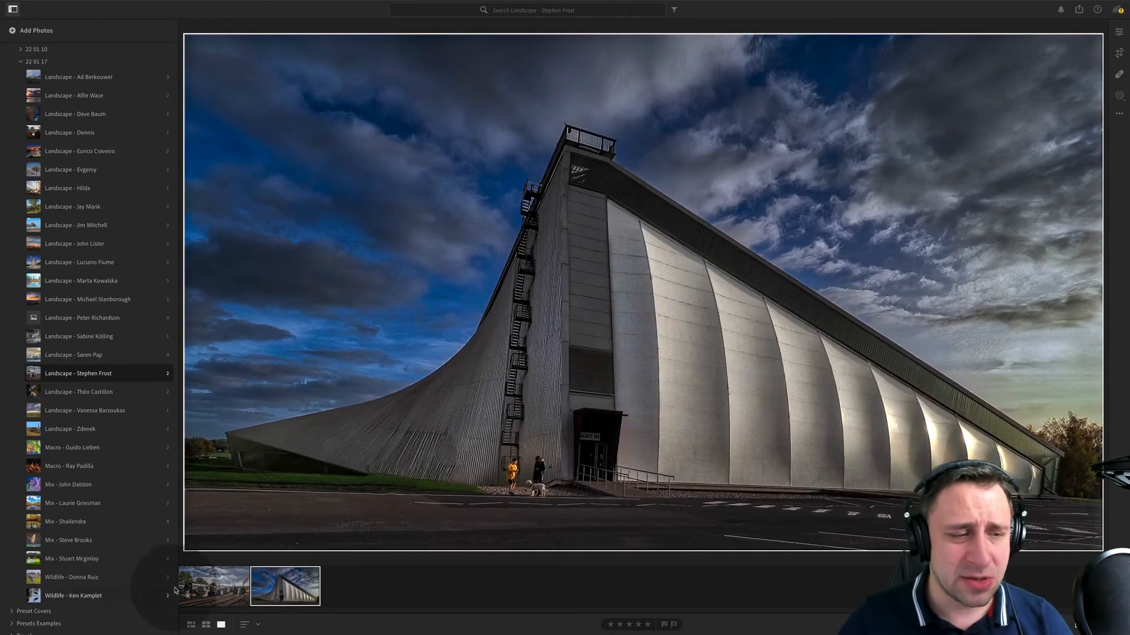
pyautogui.click(209, 585)
pyautogui.click(312, 590)
pyautogui.click(242, 588)
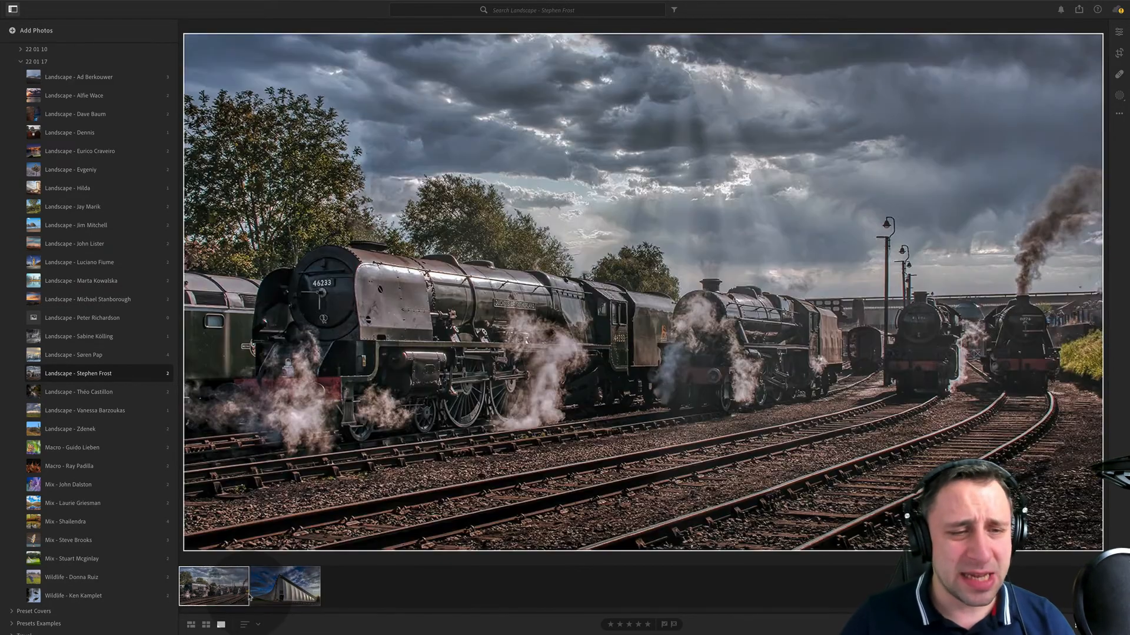
pyautogui.click(257, 582)
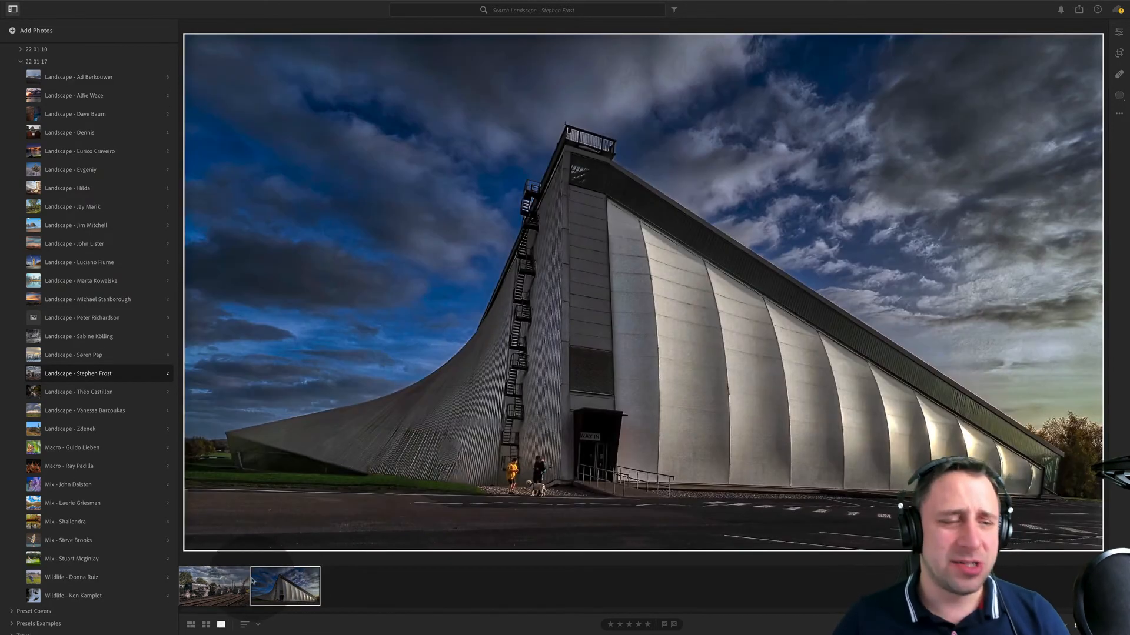
pyautogui.click(245, 582)
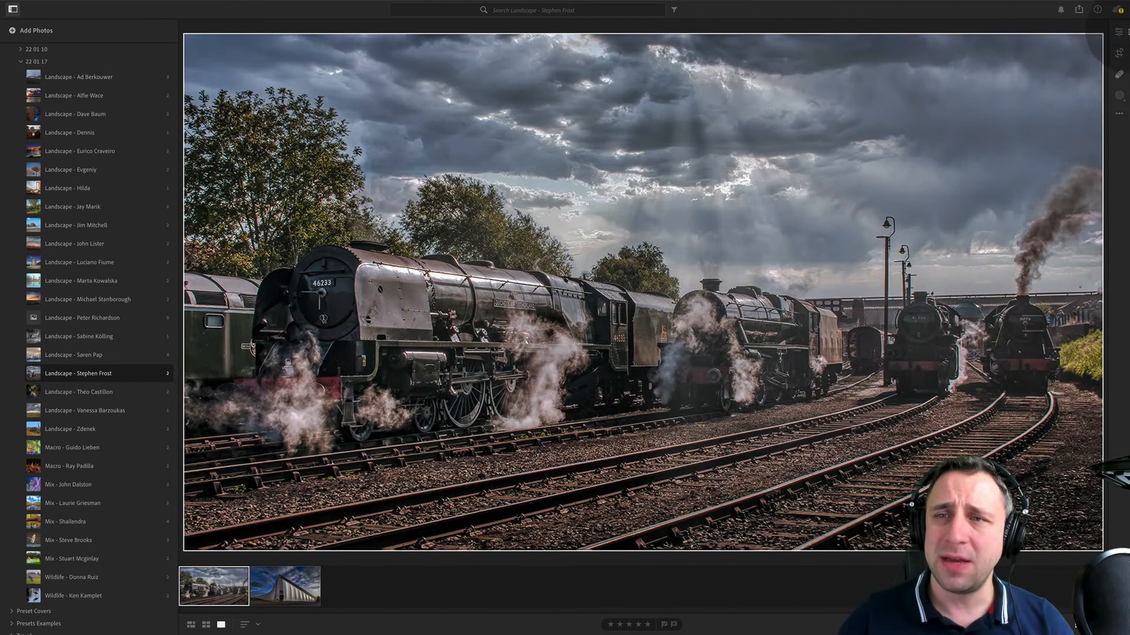
# - Crop the steam train photo slightly on all four sides to trim off its thin white border
pyautogui.click(1117, 33)
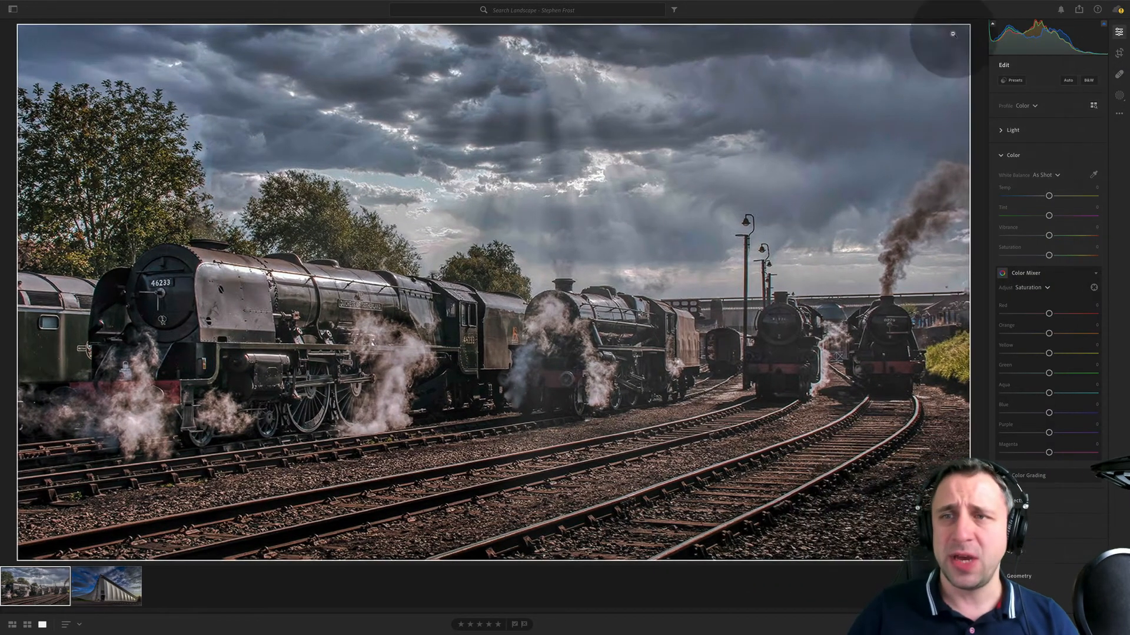
pyautogui.click(1119, 52)
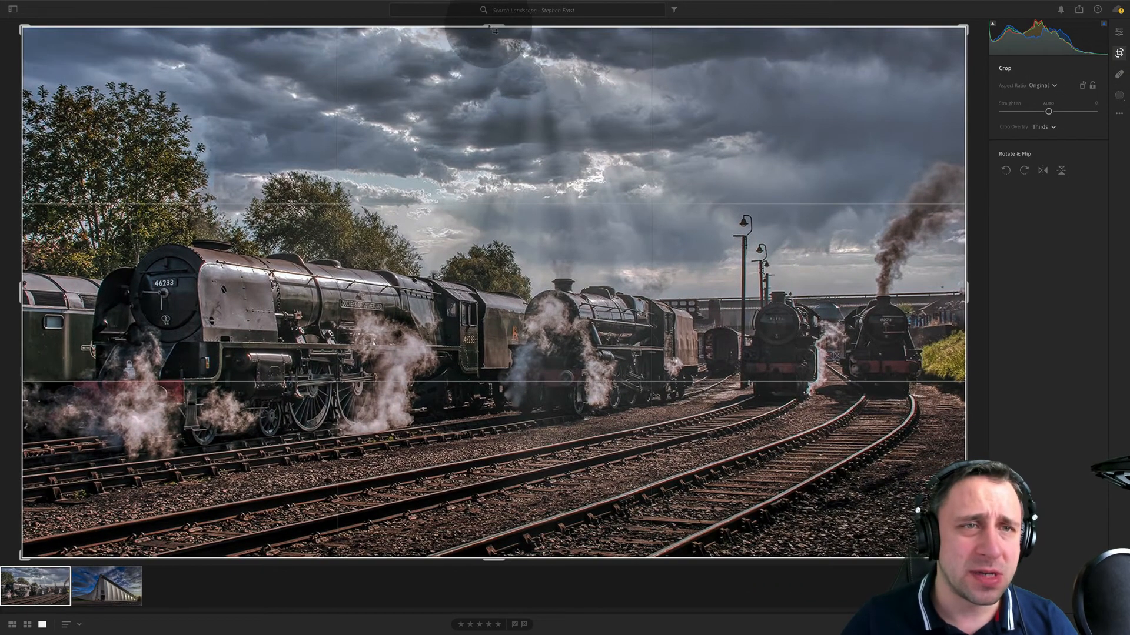
pyautogui.moveTo(491, 24); pyautogui.dragTo(492, 26)
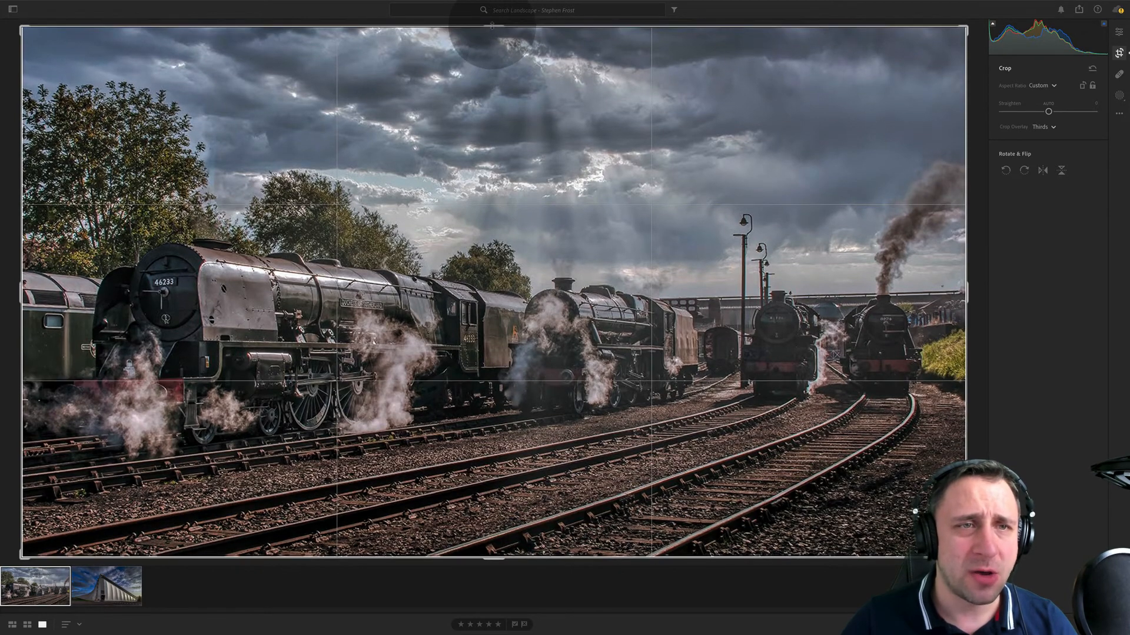
pyautogui.moveTo(17, 302); pyautogui.dragTo(18, 302)
pyautogui.moveTo(489, 563); pyautogui.dragTo(489, 560)
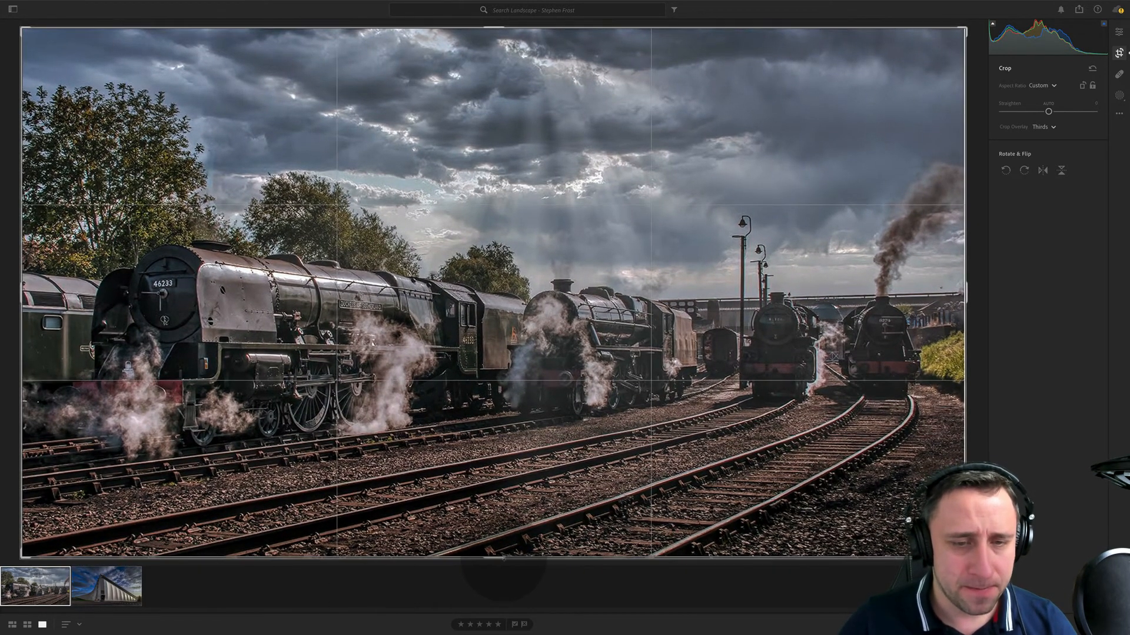
pyautogui.moveTo(964, 284); pyautogui.dragTo(964, 284)
pyautogui.press('Return')
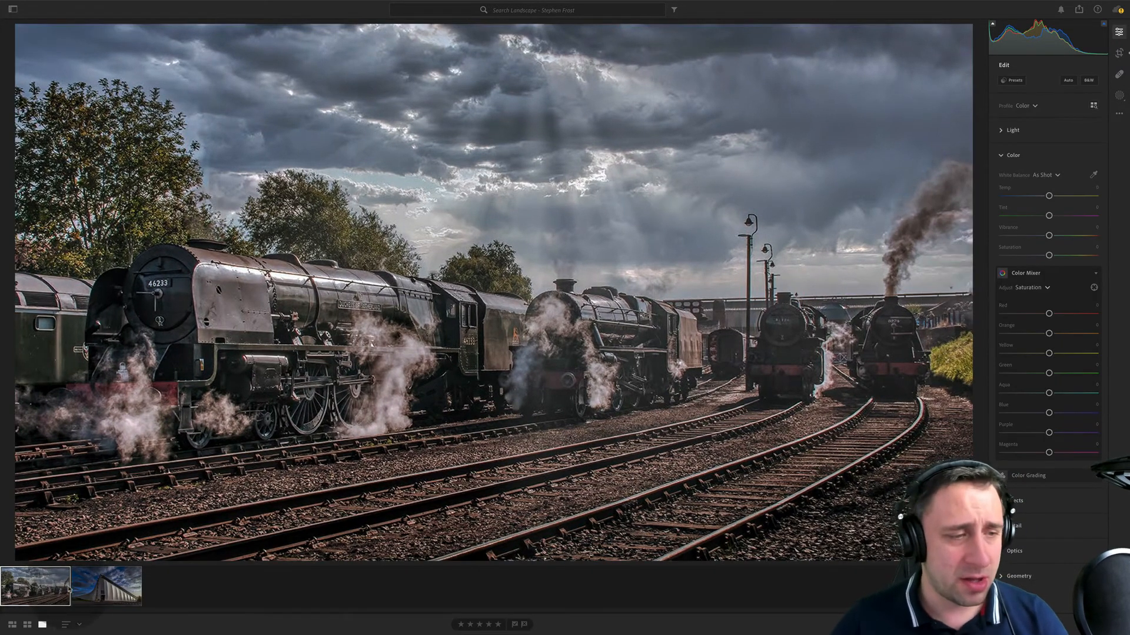
# - Crop the metal-clad building photo slightly on all four sides to trim off its thin white border
pyautogui.press('Right')
pyautogui.click(1119, 52)
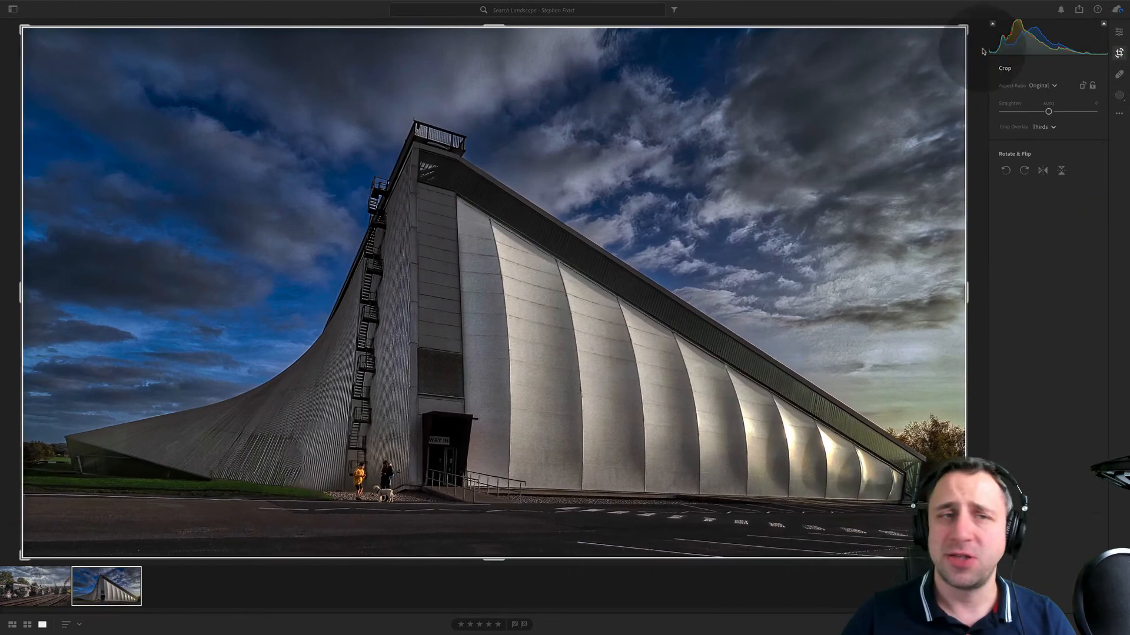
pyautogui.moveTo(493, 22); pyautogui.dragTo(492, 25)
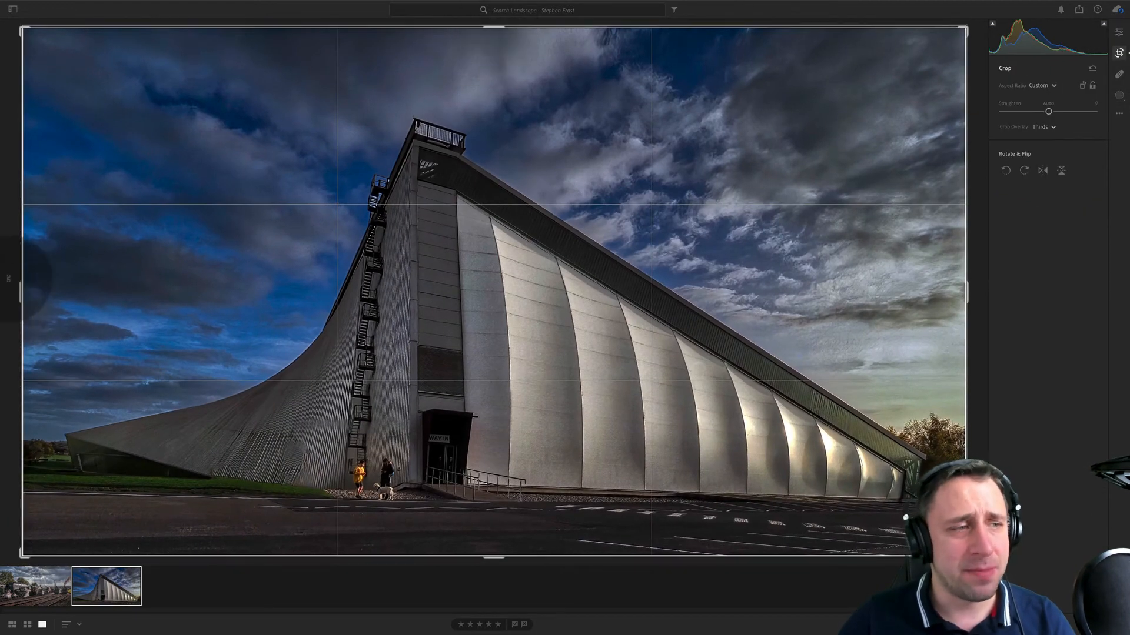
pyautogui.moveTo(17, 288); pyautogui.dragTo(20, 289)
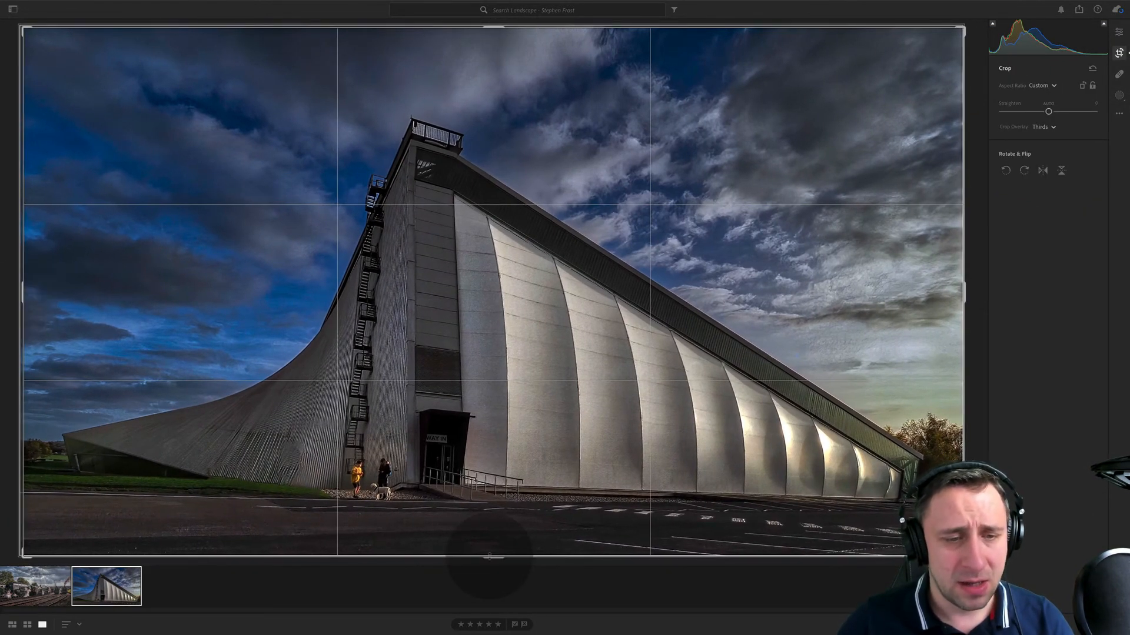
pyautogui.moveTo(489, 557); pyautogui.dragTo(490, 554)
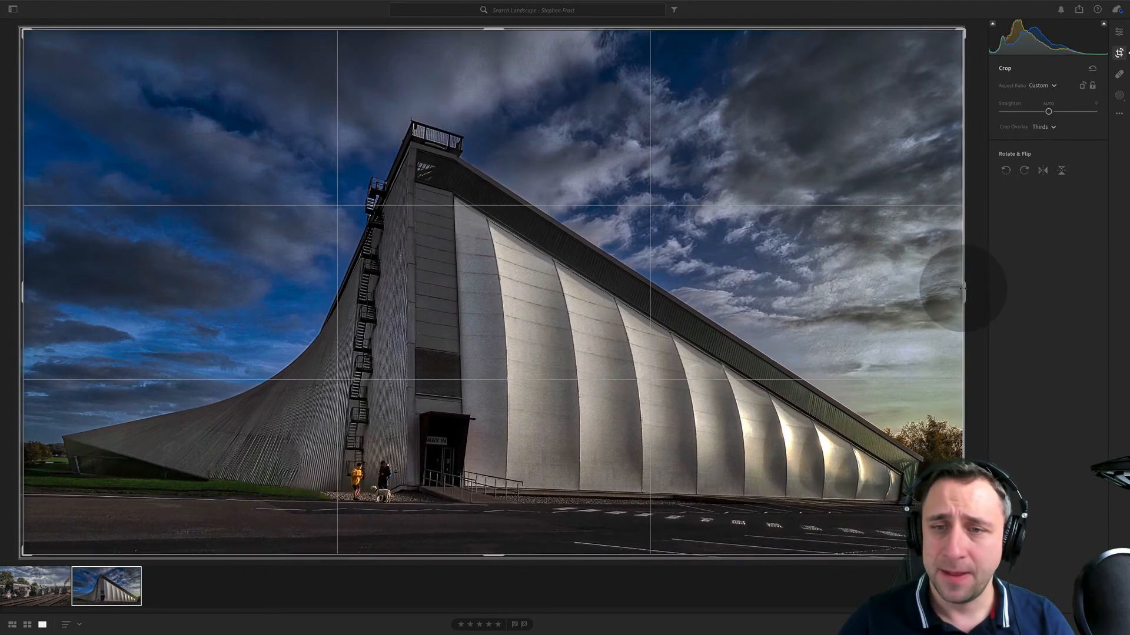
pyautogui.moveTo(962, 289); pyautogui.dragTo(960, 288)
pyautogui.press('Return')
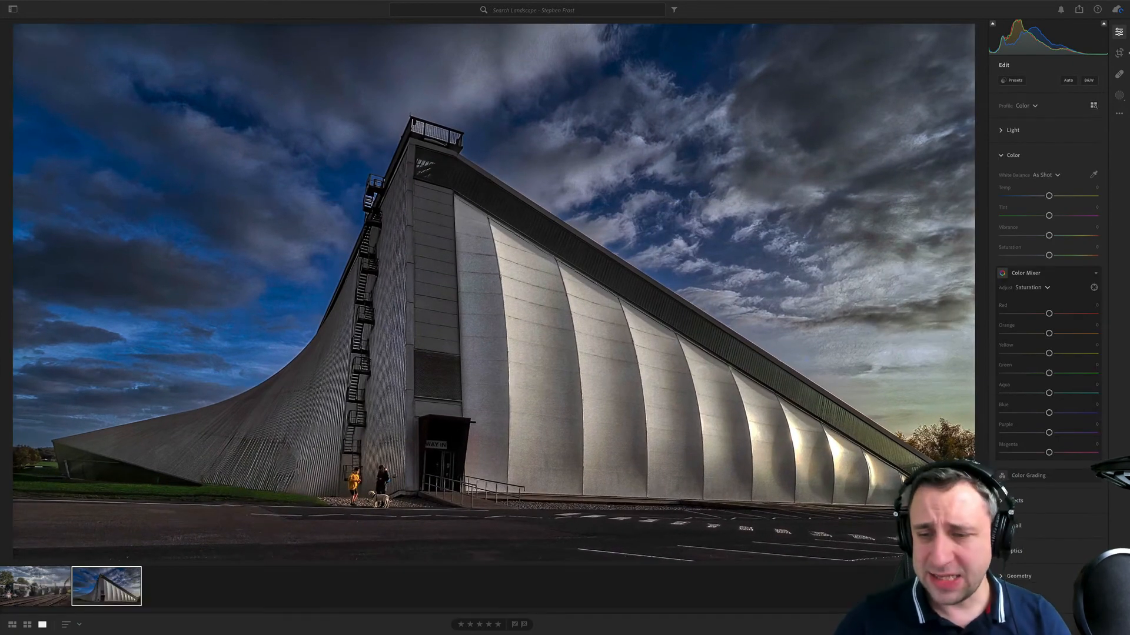
# - Show the building photo's metadata and examine the corrugated wall, the people with the dog and the road close up
pyautogui.press('i')
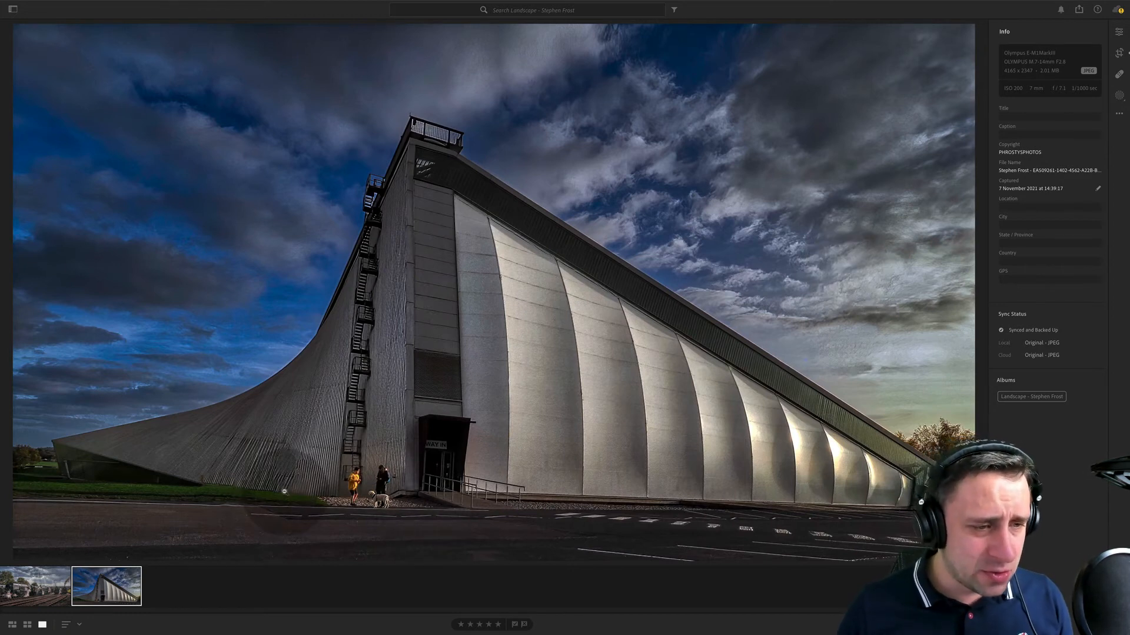
pyautogui.click(281, 471)
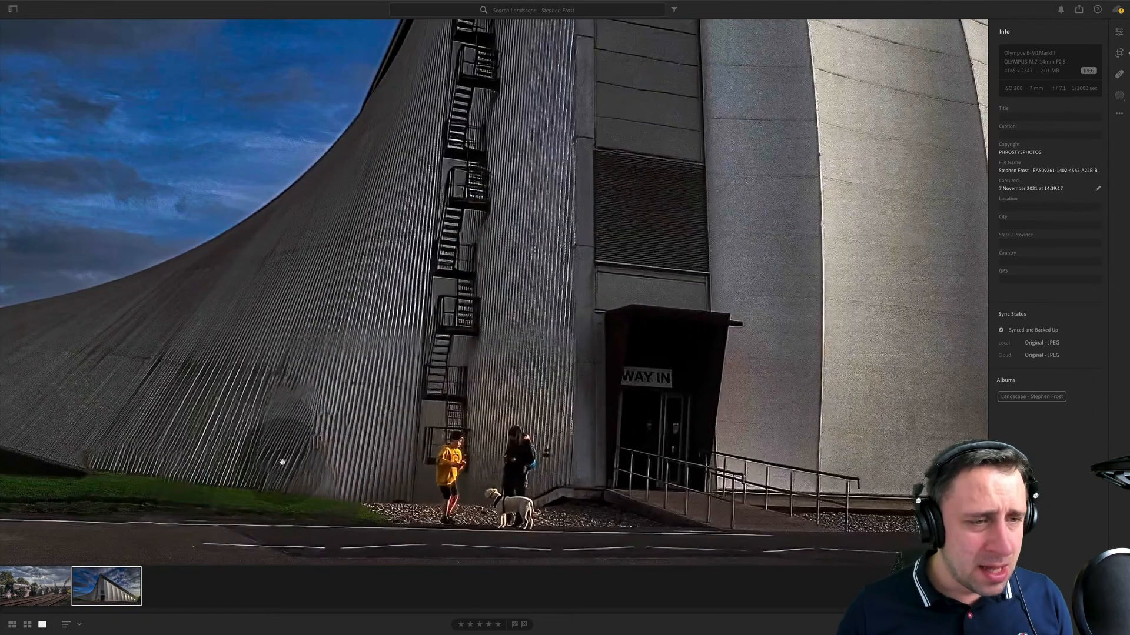
pyautogui.click(406, 322)
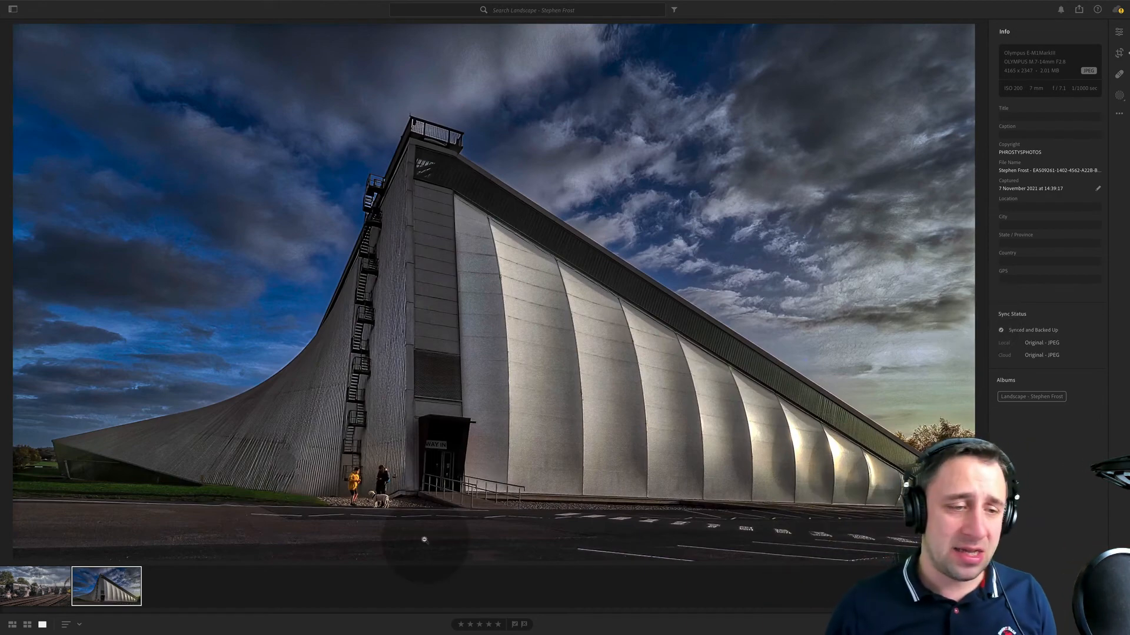
pyautogui.keyDown('super'); pyautogui.click(407, 541); pyautogui.keyUp('super')
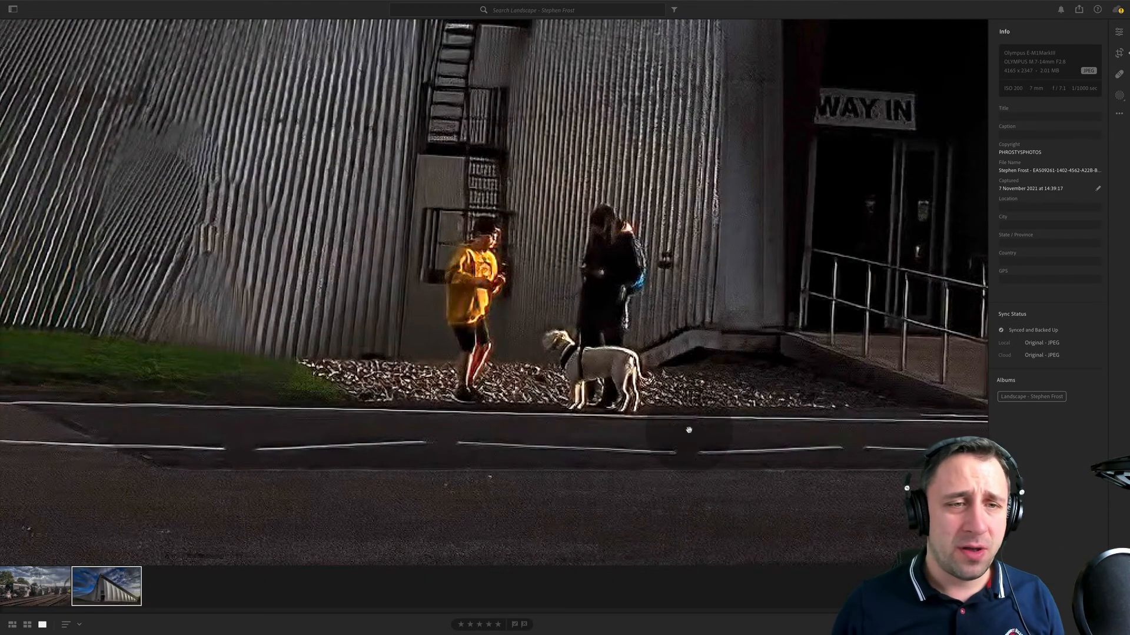
pyautogui.click(657, 257)
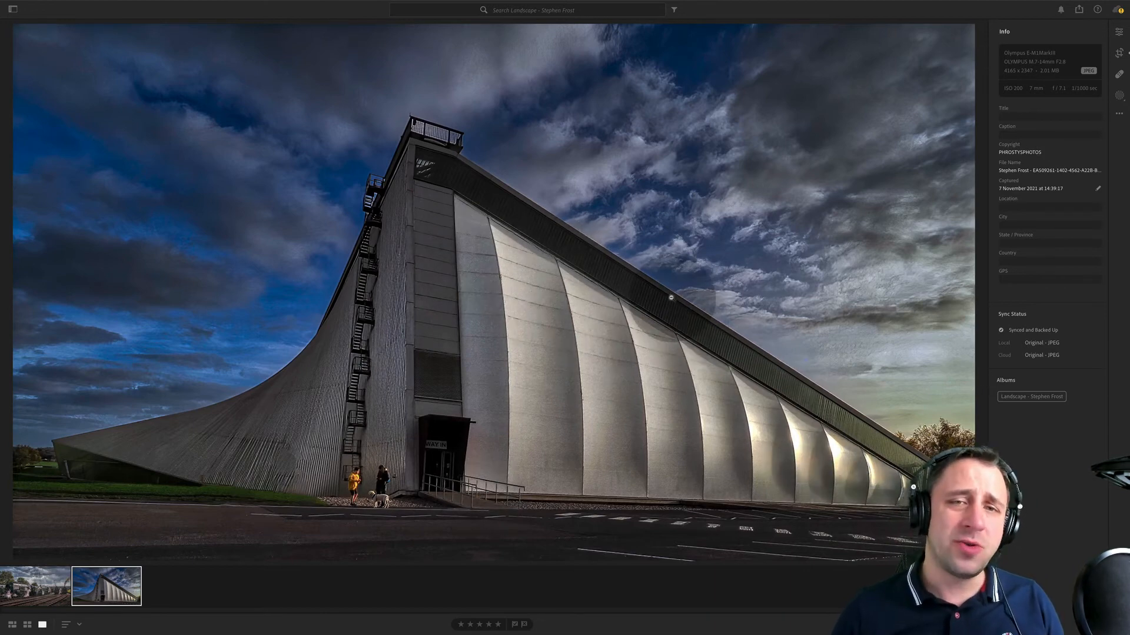
# - Examine the retouched wall patch, grass edge, road markings and entrance ramp at high magnification, and return to the full view
pyautogui.click(306, 482)
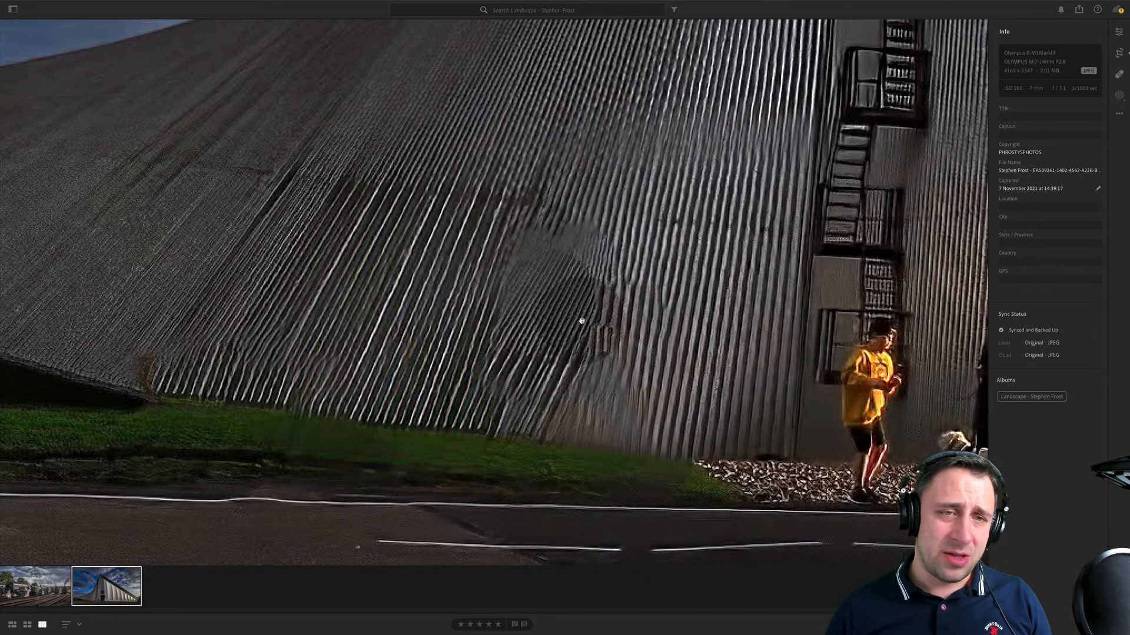
pyautogui.moveTo(281, 324); pyautogui.dragTo(396, 217)
pyautogui.moveTo(643, 335); pyautogui.dragTo(608, 333)
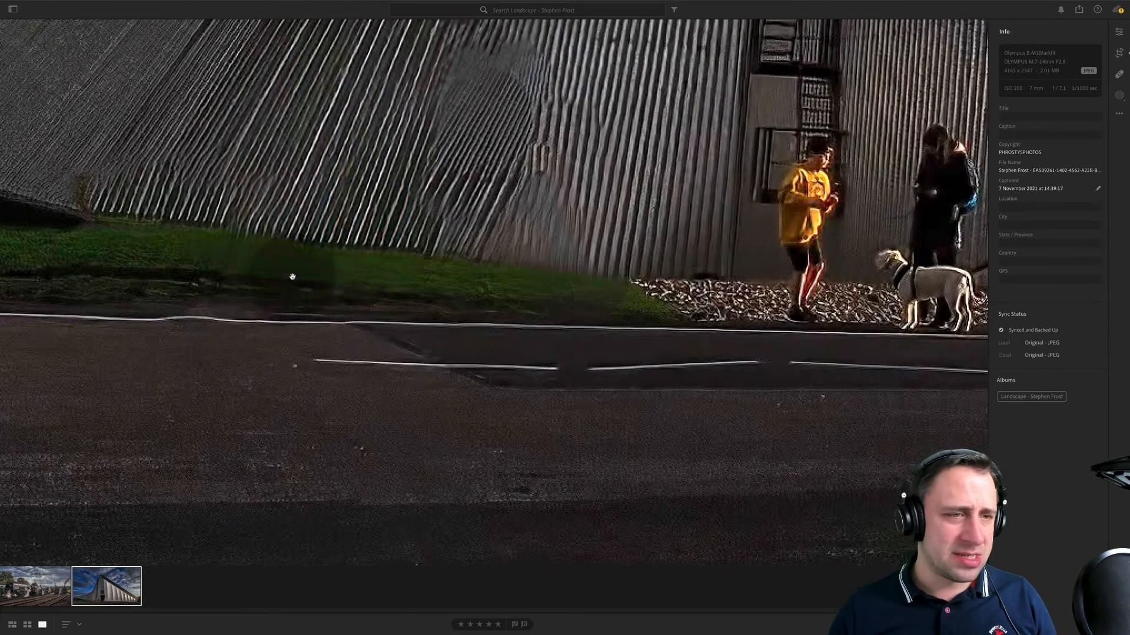
pyautogui.moveTo(357, 410); pyautogui.dragTo(82, 388)
pyautogui.moveTo(489, 393); pyautogui.dragTo(65, 340)
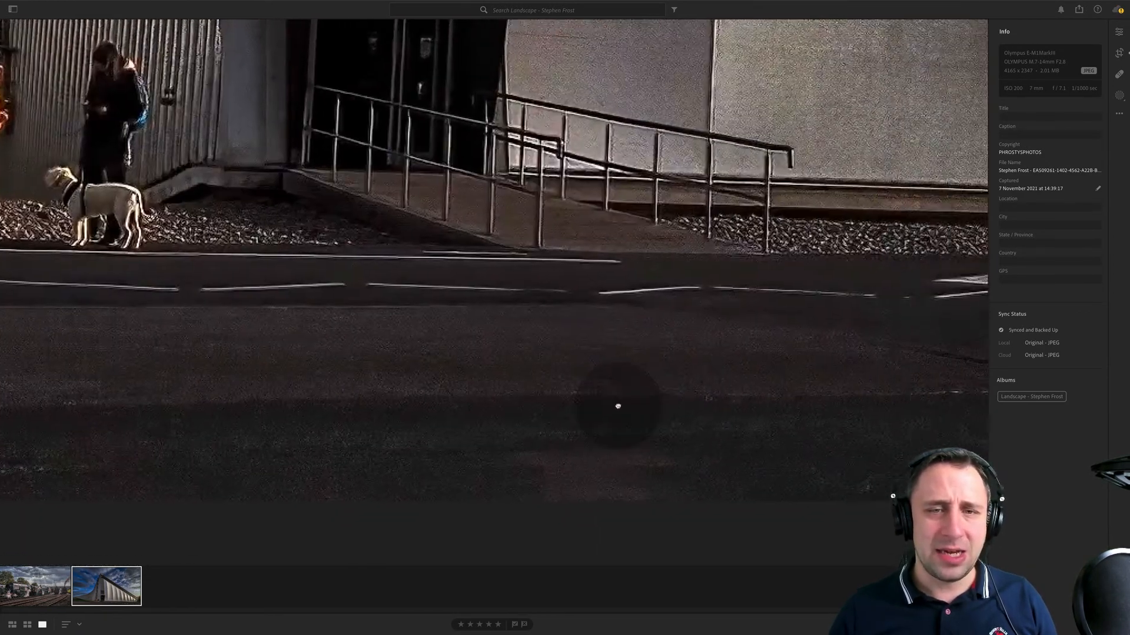
pyautogui.moveTo(735, 401); pyautogui.dragTo(626, 380)
pyautogui.moveTo(180, 337); pyautogui.dragTo(431, 401)
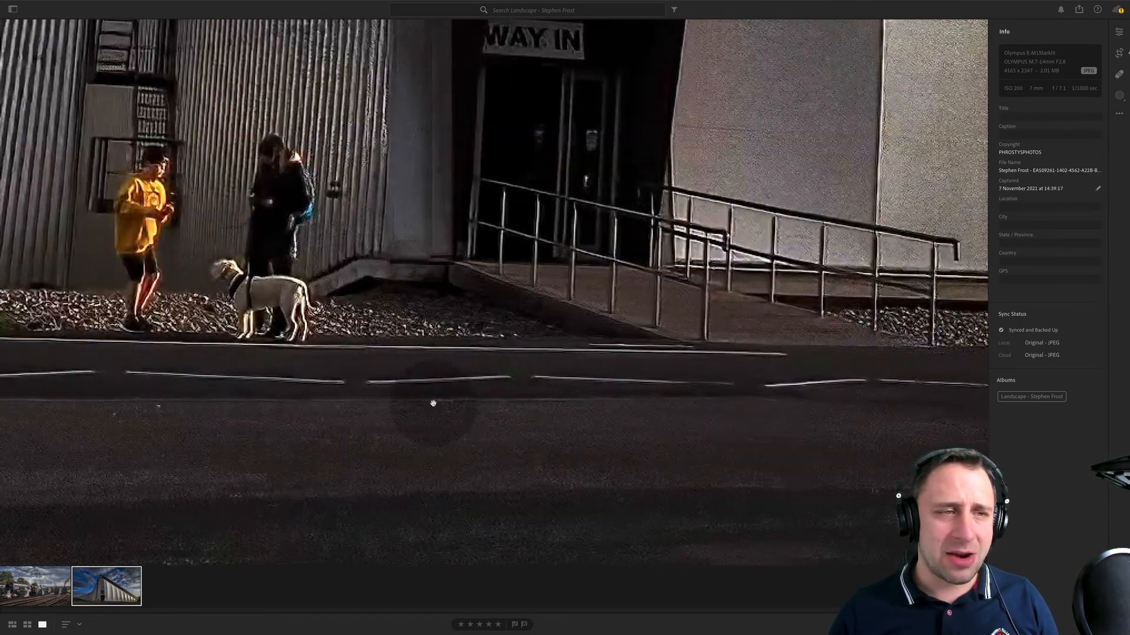
pyautogui.moveTo(221, 349); pyautogui.dragTo(433, 418)
pyautogui.moveTo(258, 416); pyautogui.dragTo(419, 421)
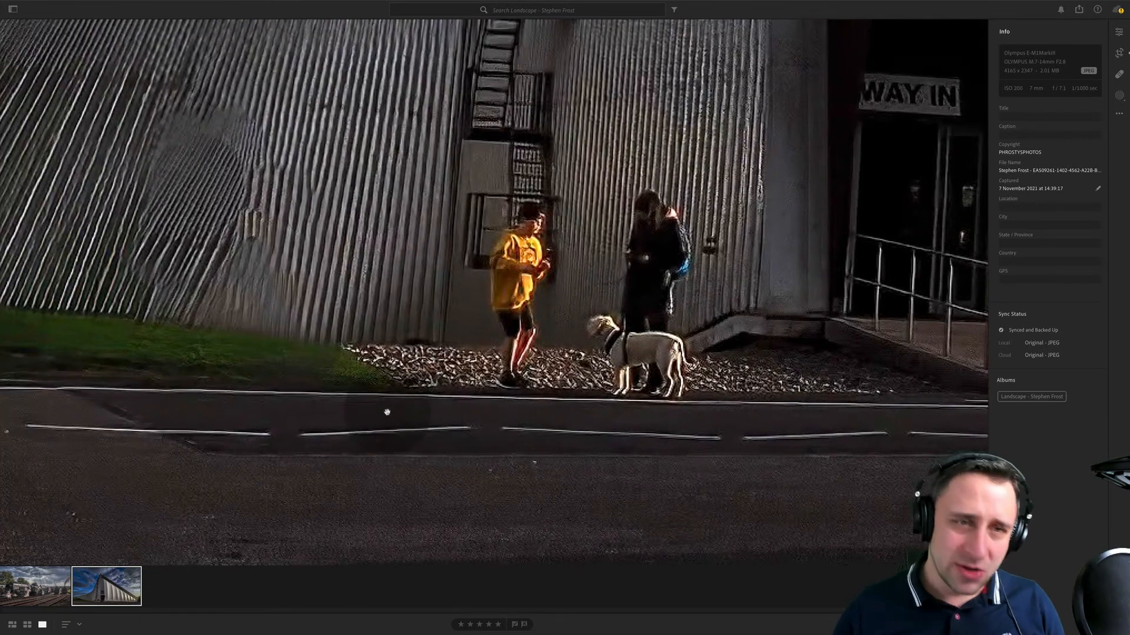
pyautogui.click(425, 316)
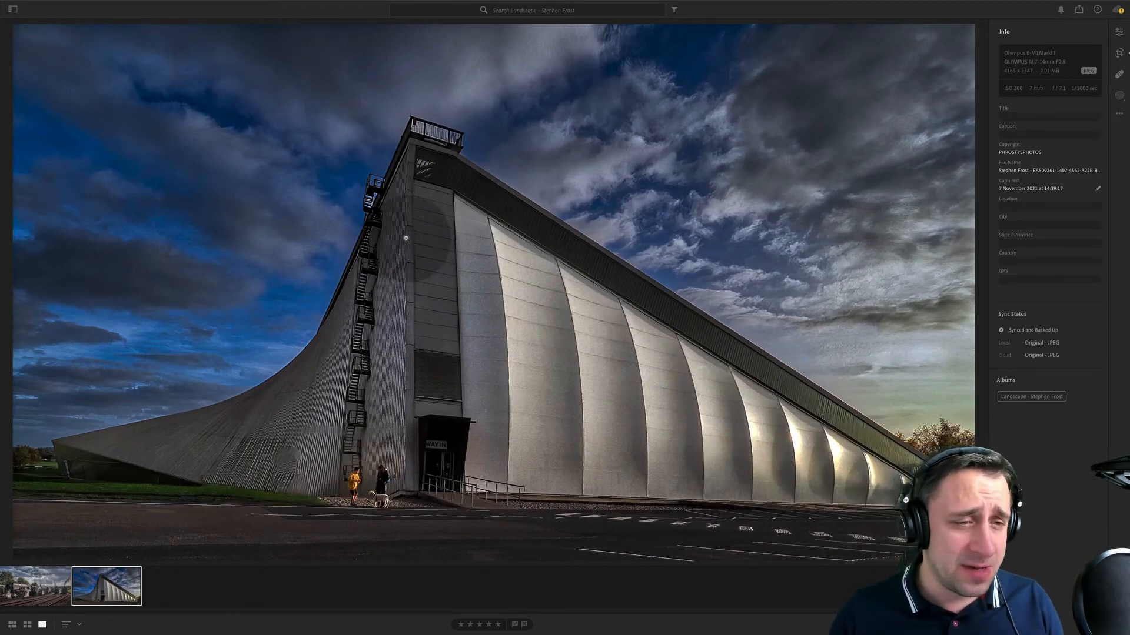
# - Look over the building's tower, facade and roofline, and return to the full view
pyautogui.moveTo(420, 153); pyautogui.dragTo(472, 303)
pyautogui.moveTo(383, 452); pyautogui.dragTo(595, 290)
pyautogui.moveTo(506, 386); pyautogui.dragTo(586, 255)
pyautogui.moveTo(799, 132); pyautogui.dragTo(398, 185)
pyautogui.press('space')
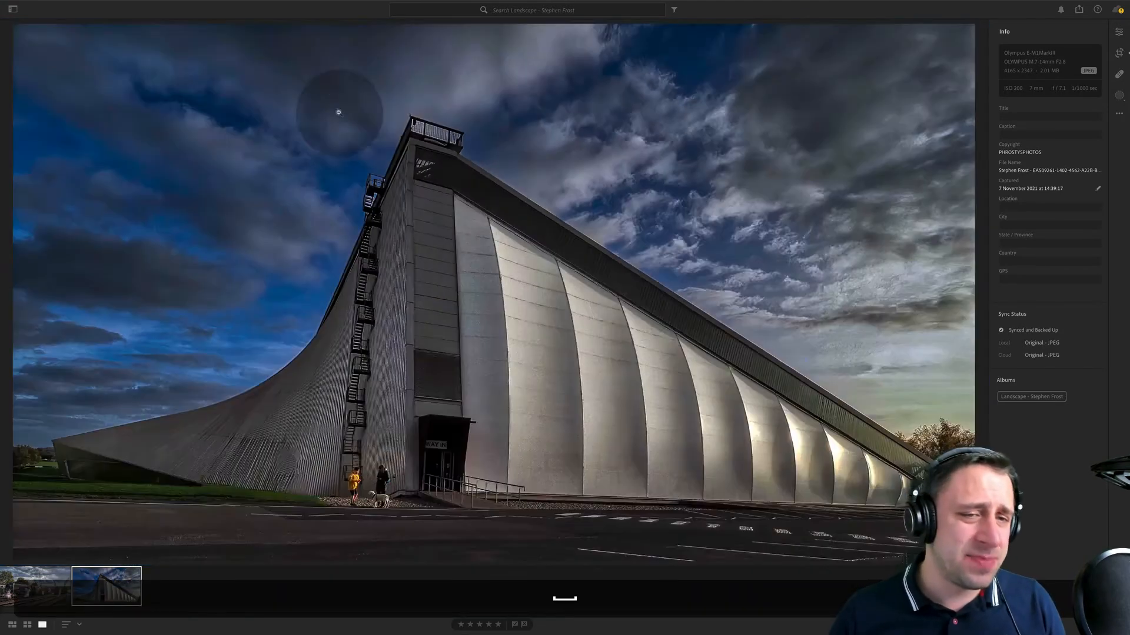
pyautogui.press('space')
# - Examine the rooftop railing, roof edges and lower corrugated wall close up, and switch back to the steam train photo
pyautogui.moveTo(700, 343); pyautogui.dragTo(481, 166)
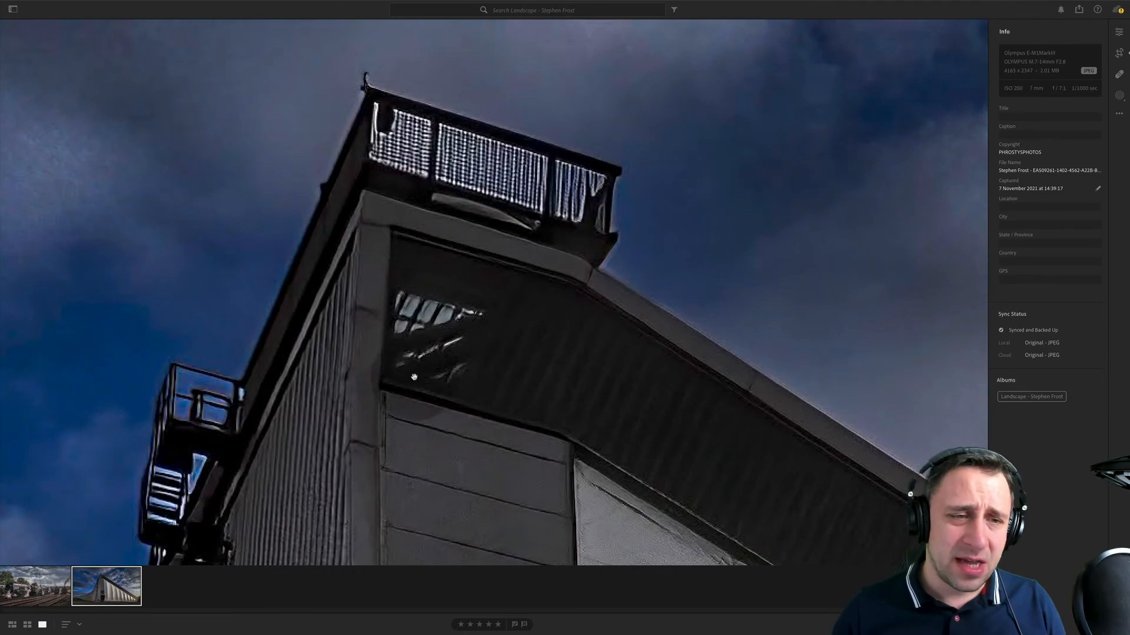
pyautogui.moveTo(414, 377); pyautogui.dragTo(277, 301)
pyautogui.moveTo(276, 242); pyautogui.dragTo(667, 189)
pyautogui.moveTo(352, 347); pyautogui.dragTo(663, 287)
pyautogui.moveTo(235, 347)
pyautogui.mouseDown()
pyautogui.moveTo(565, 310)
pyautogui.moveTo(765, 258)
pyautogui.mouseUp()
pyautogui.moveTo(549, 431)
pyautogui.mouseDown()
pyautogui.moveTo(770, 412)
pyautogui.moveTo(832, 383)
pyautogui.moveTo(731, 373)
pyautogui.mouseUp()
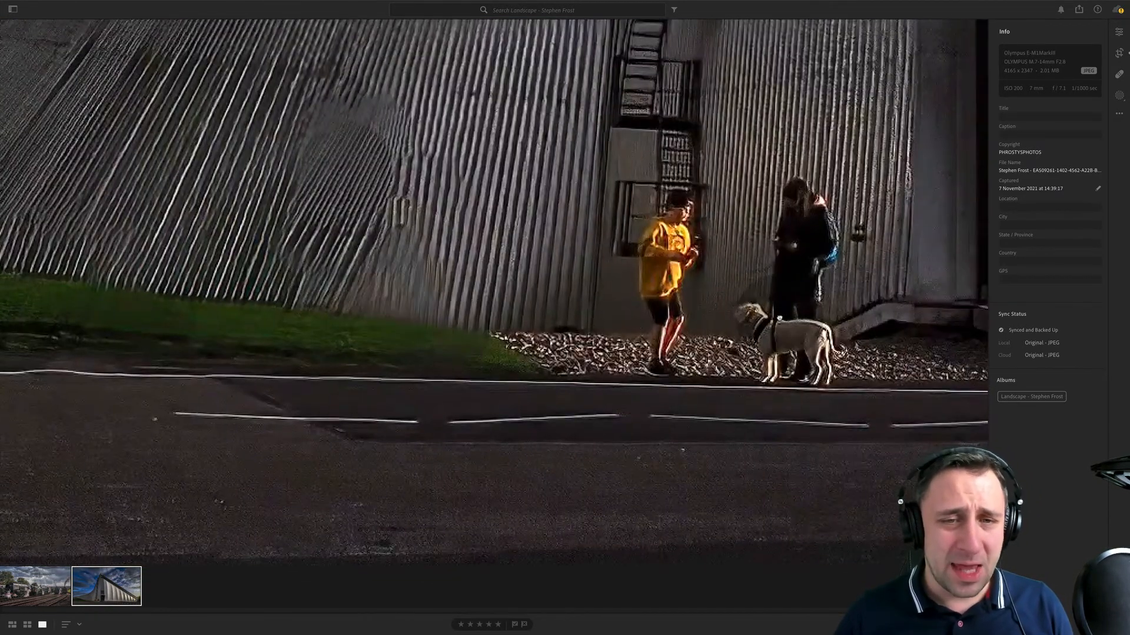
pyautogui.click(645, 374)
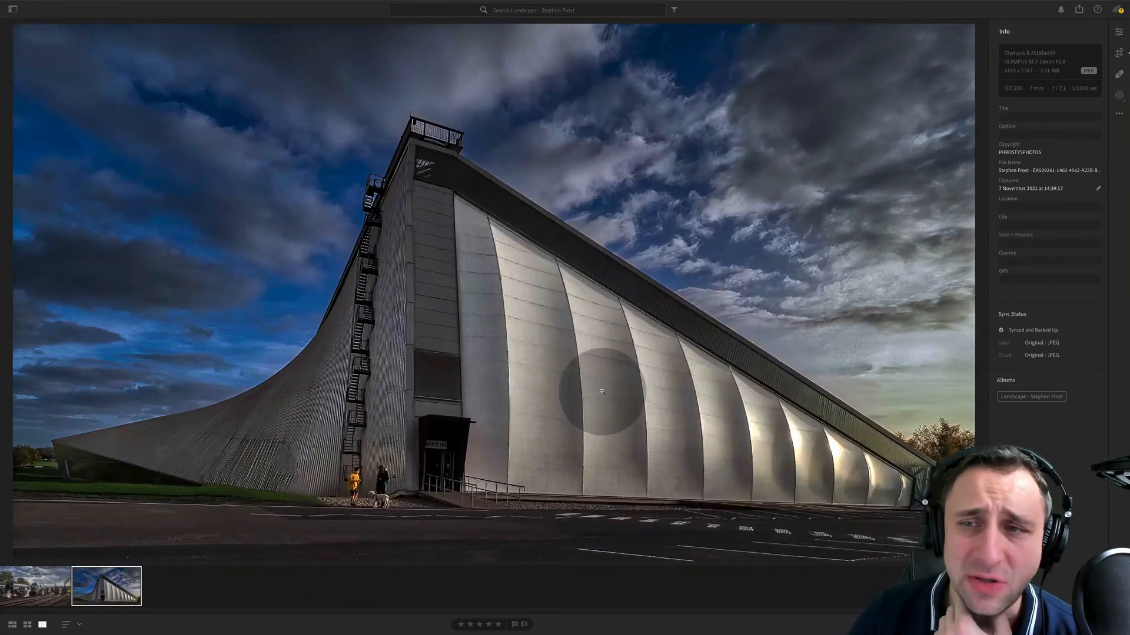
pyautogui.press('Left')
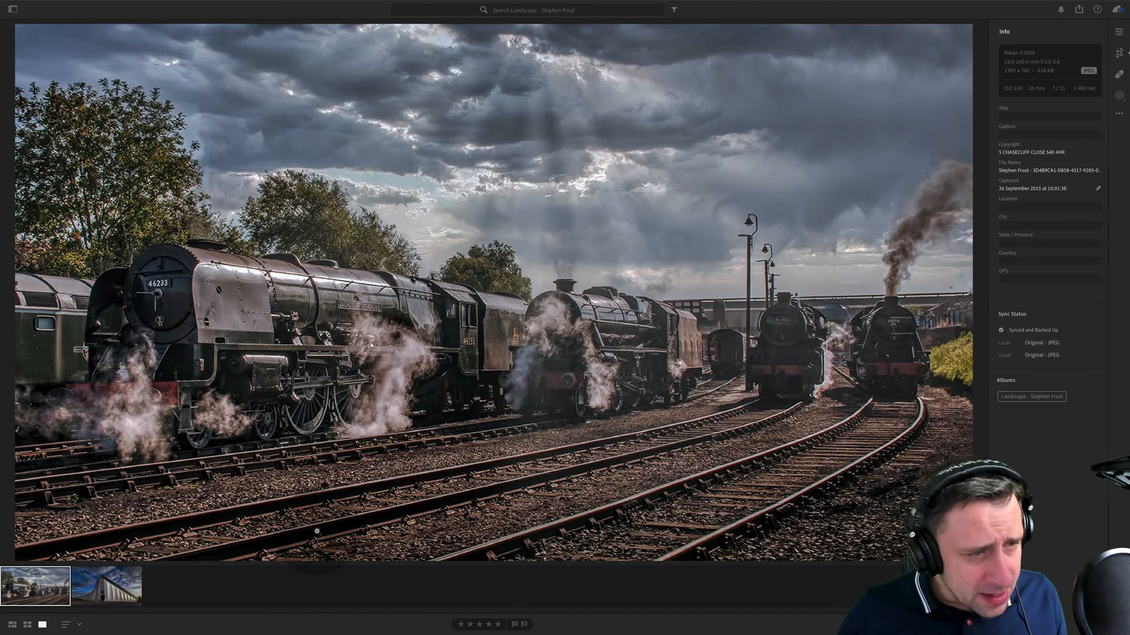
# - Examine the steam train photo's trees, cloudy sky, locomotives and dark smoke plume close up
pyautogui.click(207, 284)
pyautogui.moveTo(231, 250); pyautogui.dragTo(648, 633)
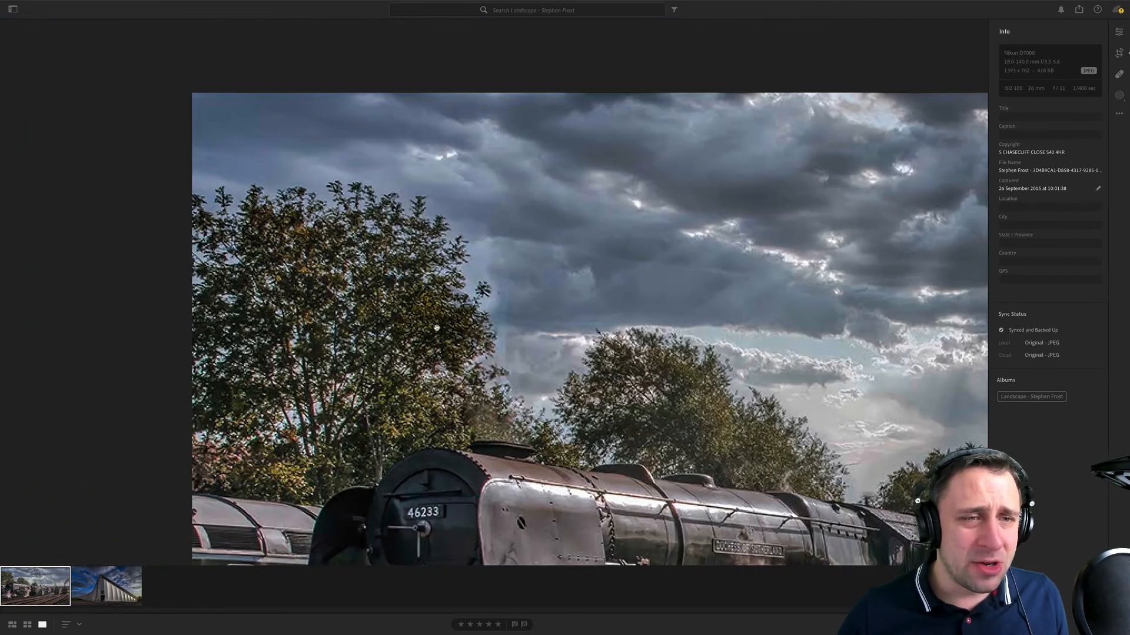
pyautogui.moveTo(795, 450); pyautogui.dragTo(185, 194)
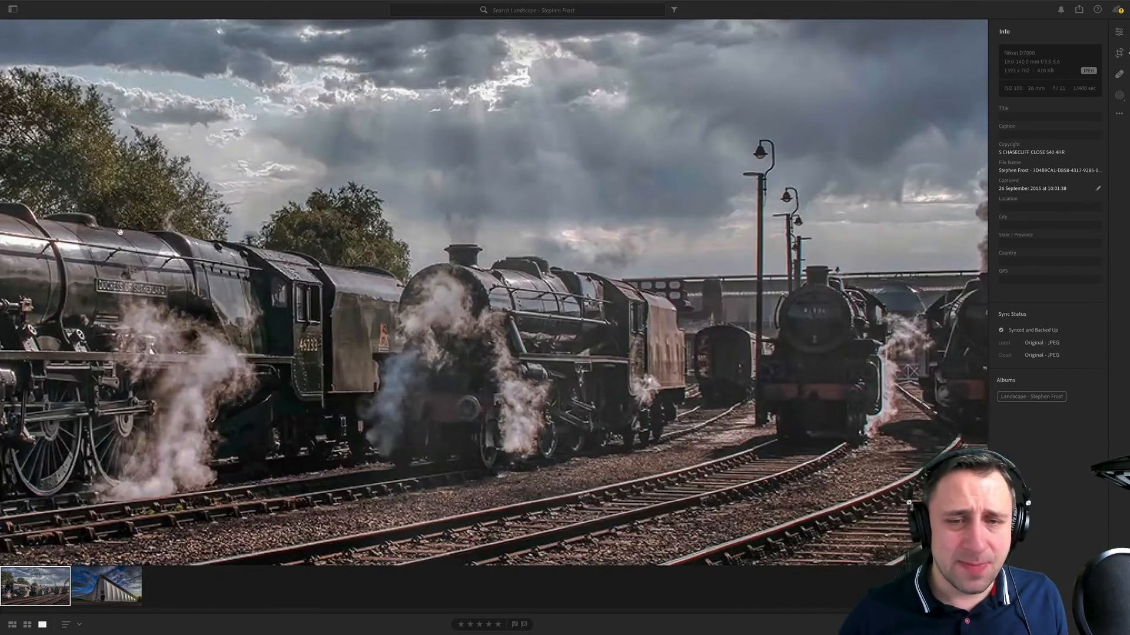
pyautogui.moveTo(557, 360); pyautogui.dragTo(355, 314)
pyautogui.moveTo(622, 255); pyautogui.dragTo(533, 291)
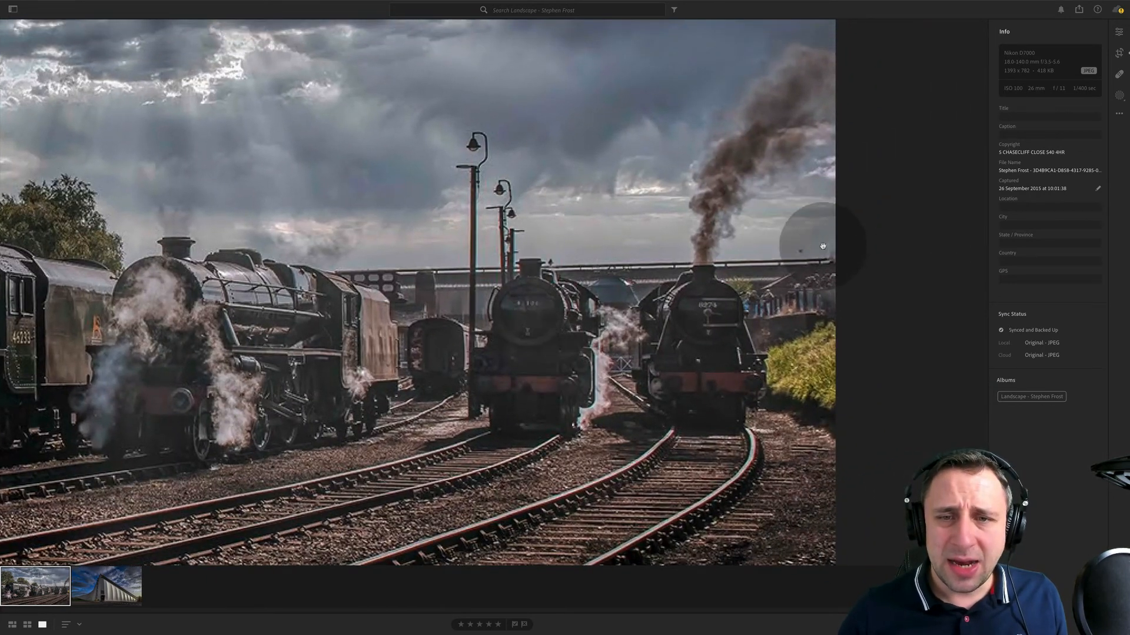
pyautogui.moveTo(854, 262); pyautogui.dragTo(822, 254)
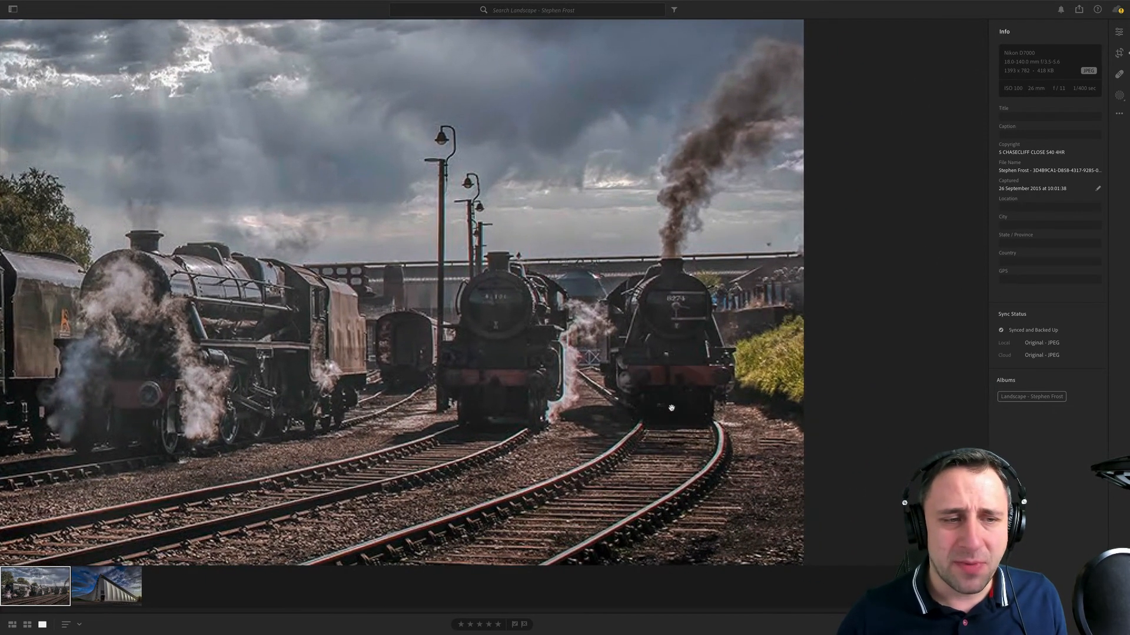
# - Examine the curved railway tracks and the steaming locomotives close up, and return to the full view
pyautogui.moveTo(701, 420); pyautogui.dragTo(734, 184)
pyautogui.moveTo(639, 297); pyautogui.dragTo(742, 252)
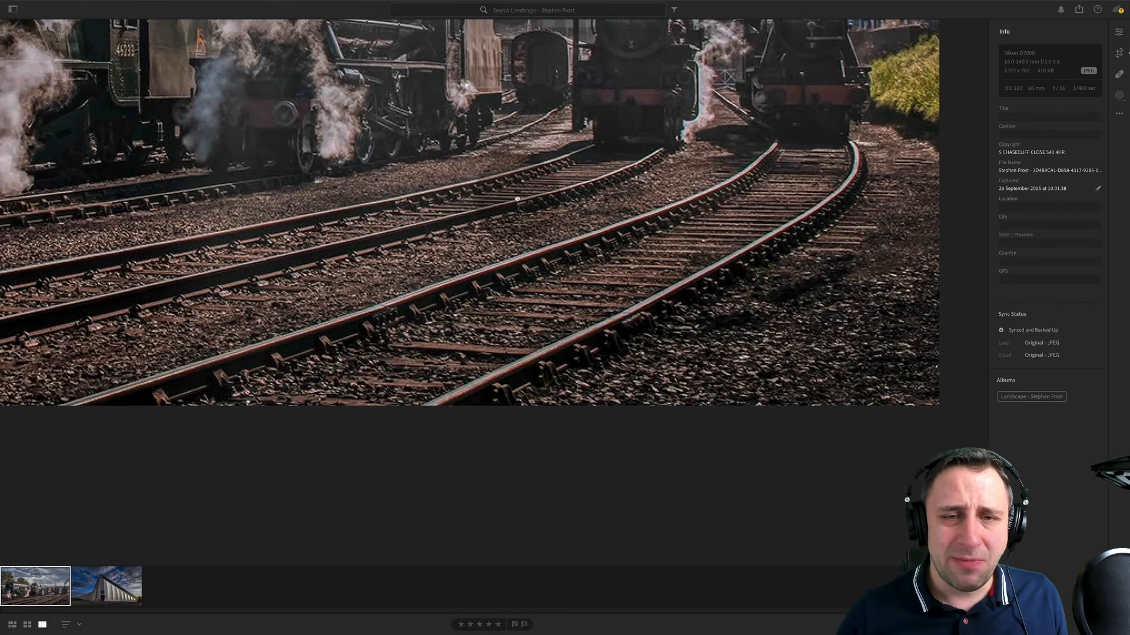
pyautogui.moveTo(137, 152); pyautogui.dragTo(355, 232)
pyautogui.click(355, 232)
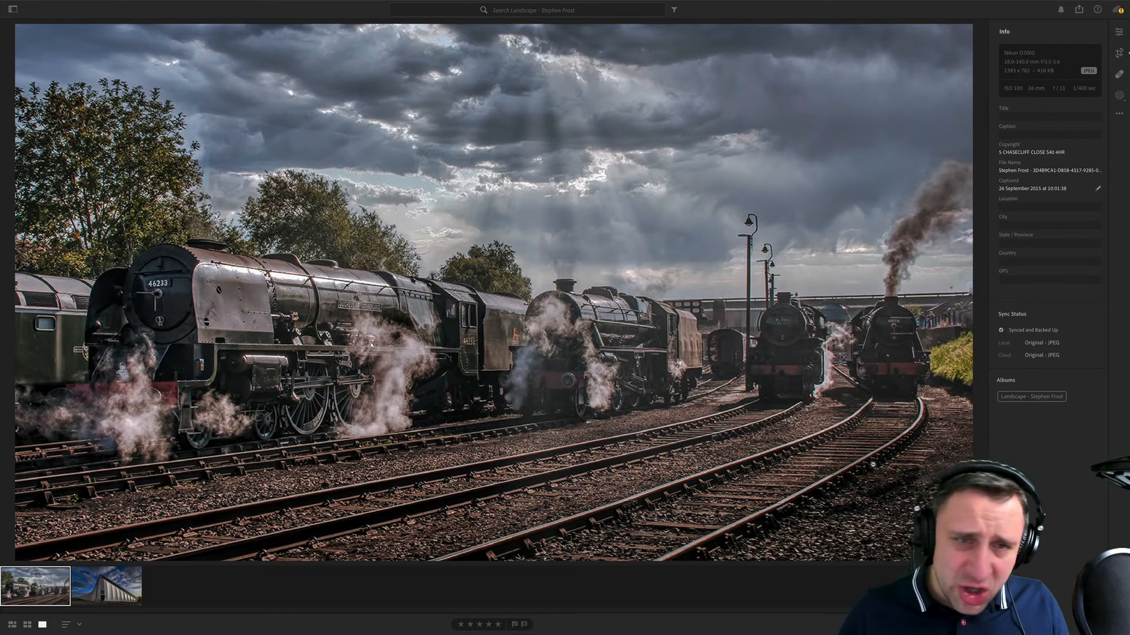
pyautogui.click(211, 330)
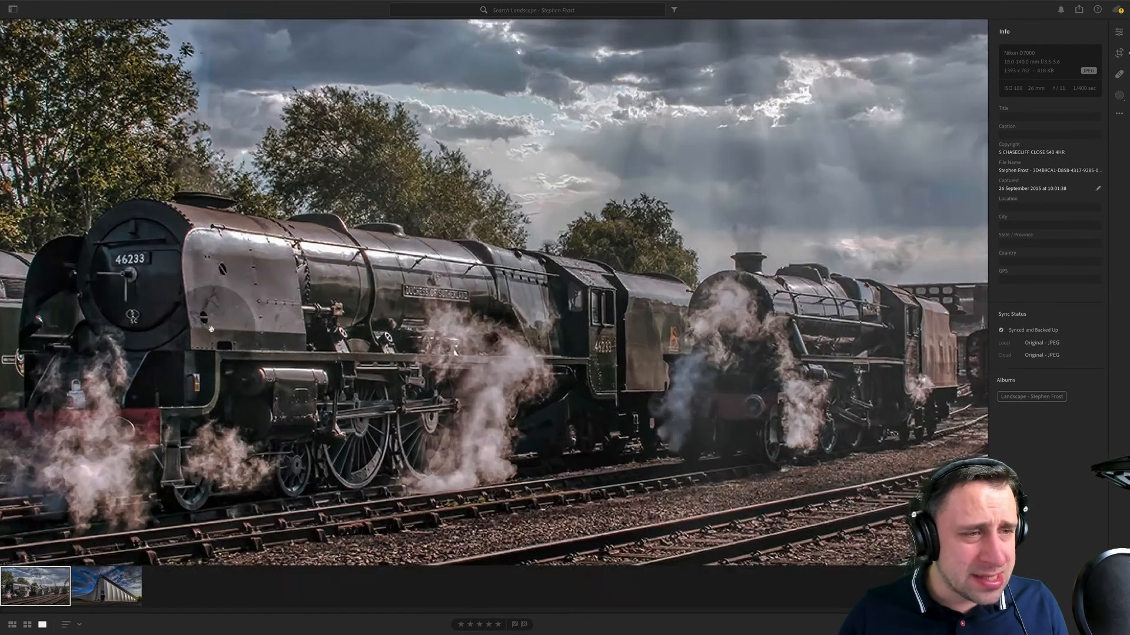
pyautogui.click(422, 360)
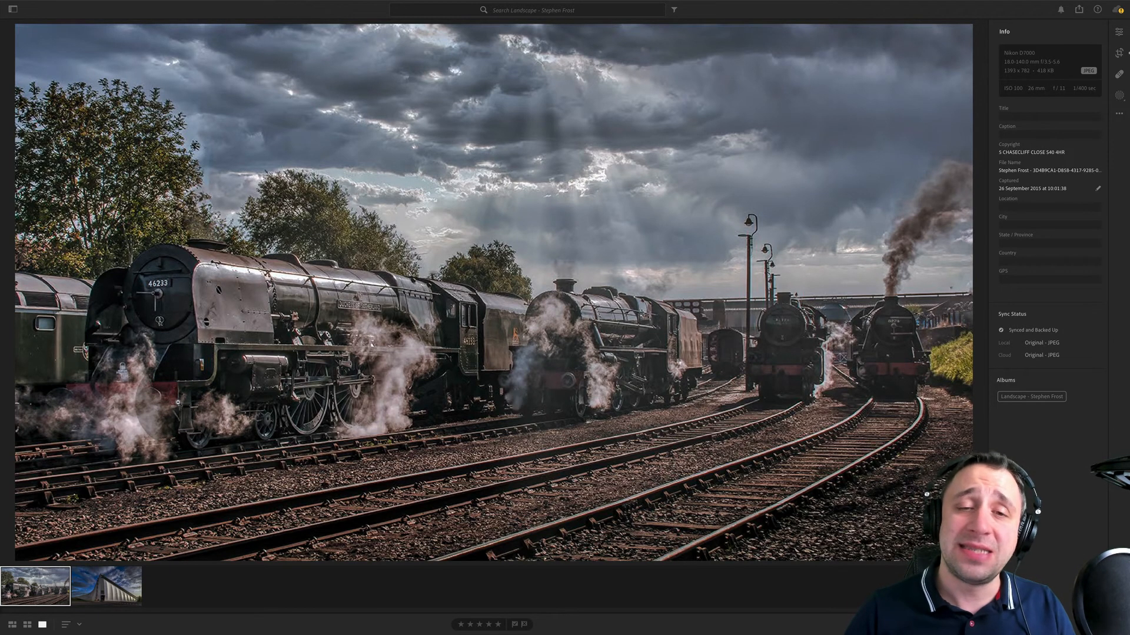
# - Switch to the building photo, apply Auto white balance and reduce the temperature to +7
pyautogui.click(103, 587)
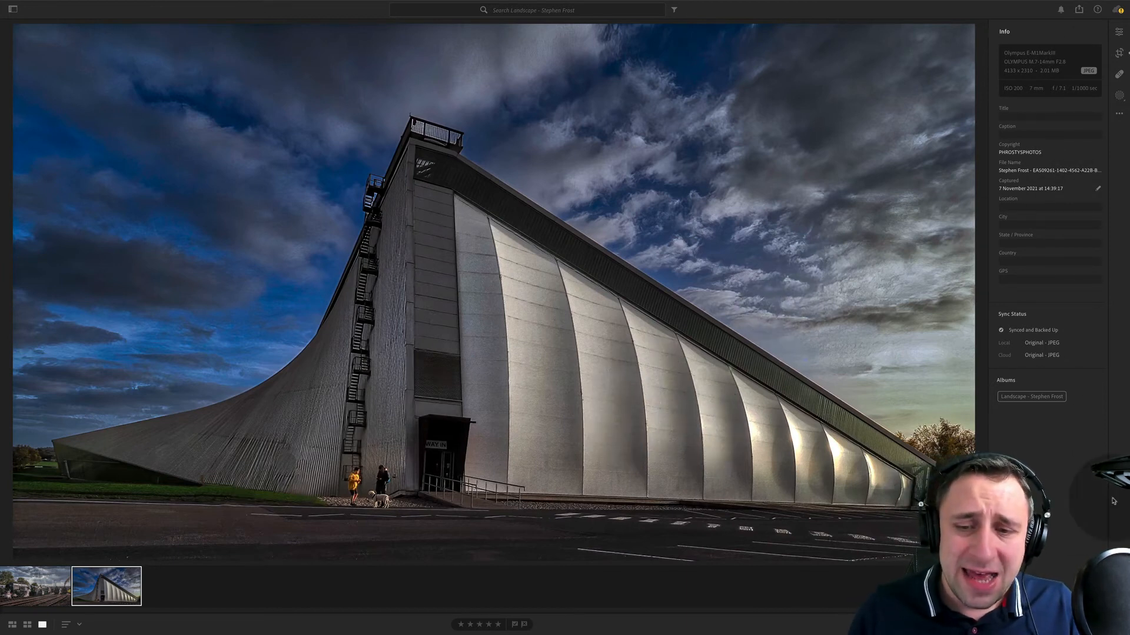
pyautogui.click(1119, 31)
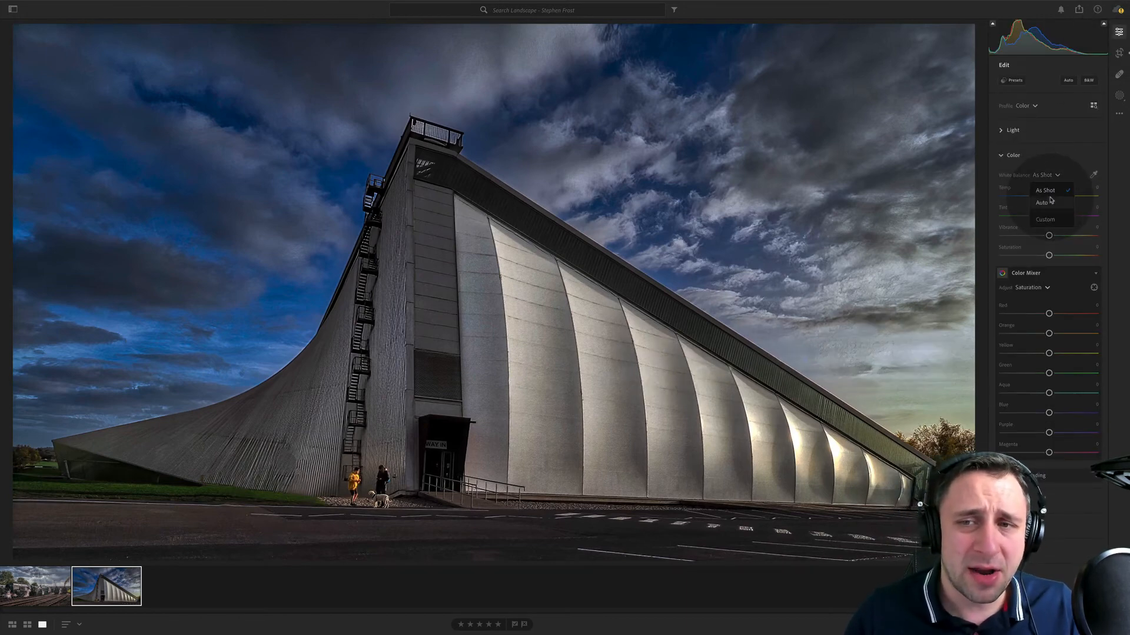
pyautogui.click(1051, 201)
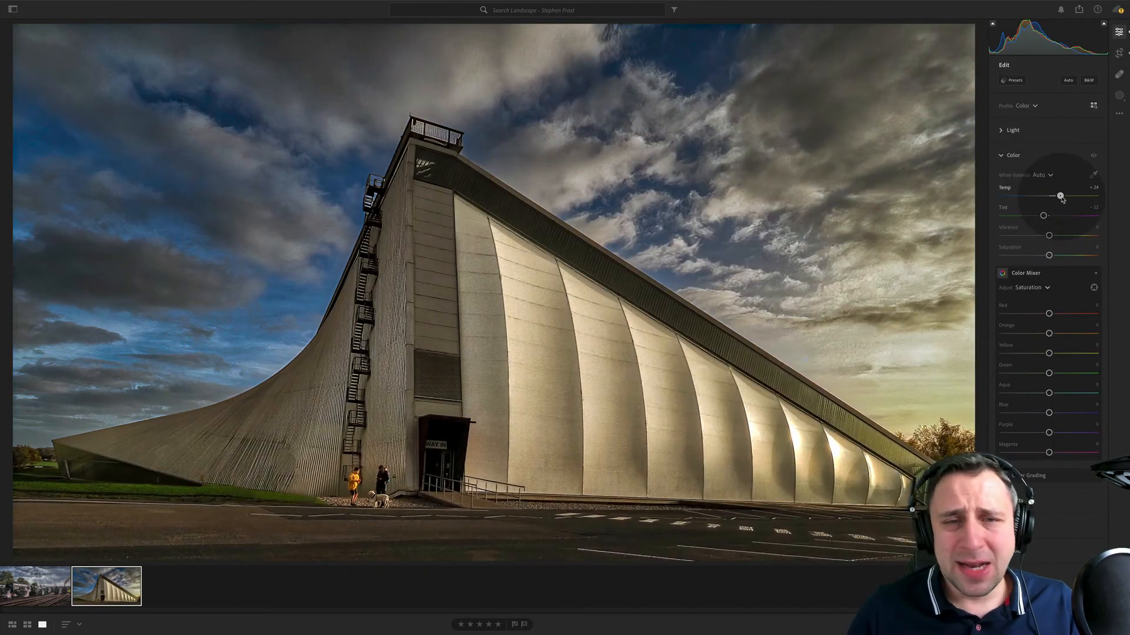
pyautogui.moveTo(1061, 198); pyautogui.dragTo(1054, 197)
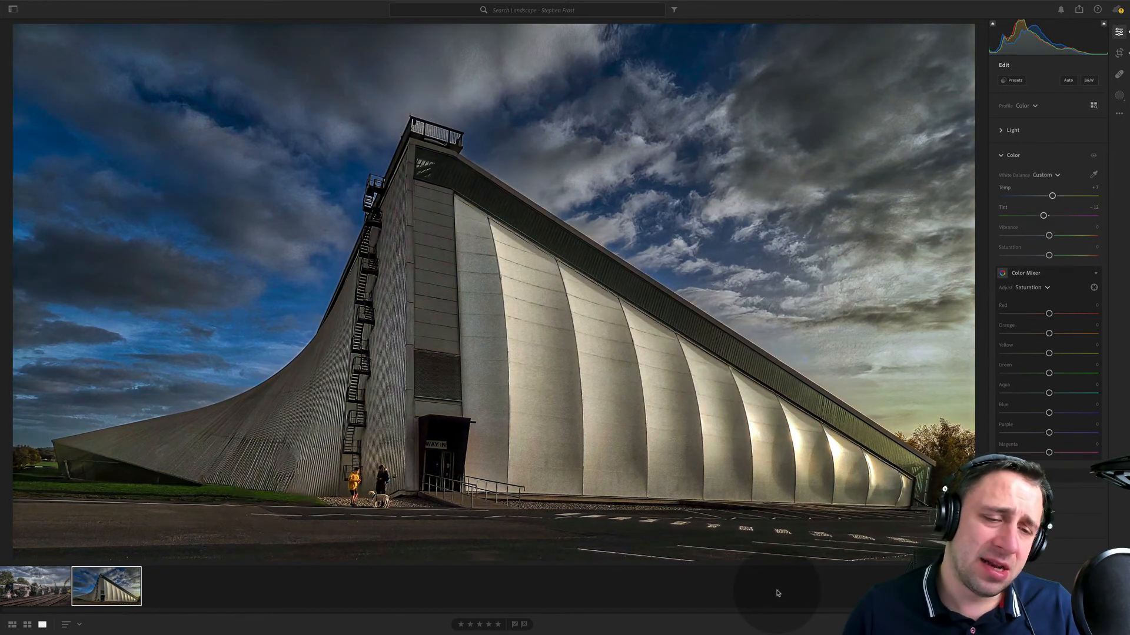
# - Examine the building photo's sky, roofline and the trees at its far end at high magnification
pyautogui.click(361, 66)
pyautogui.moveTo(360, 67); pyautogui.dragTo(670, 410)
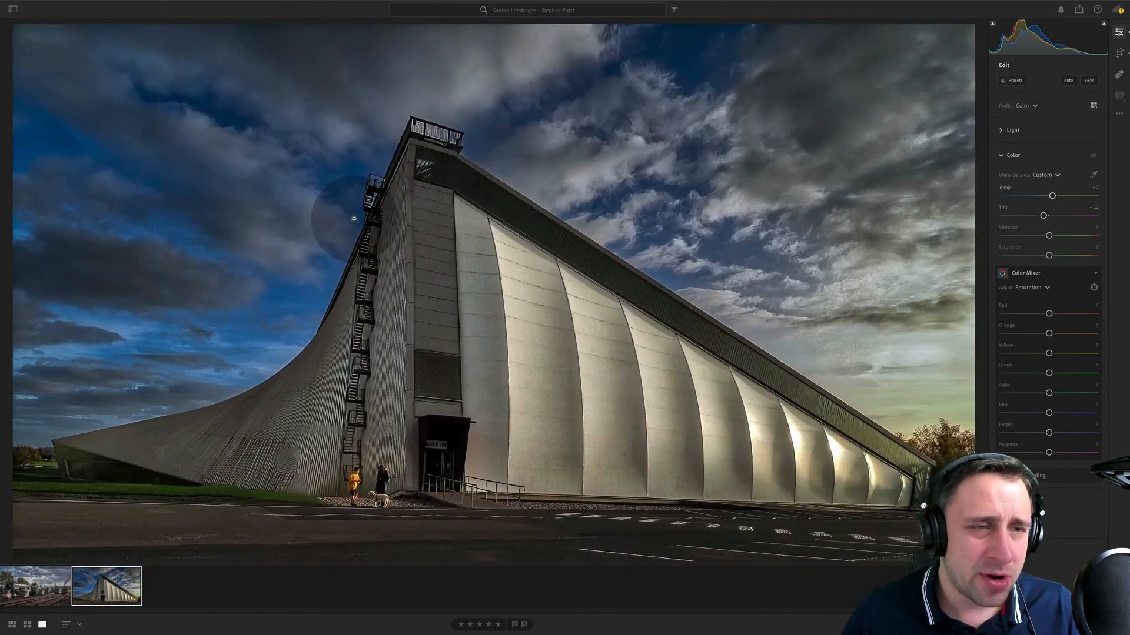
pyautogui.moveTo(412, 168); pyautogui.dragTo(151, 7)
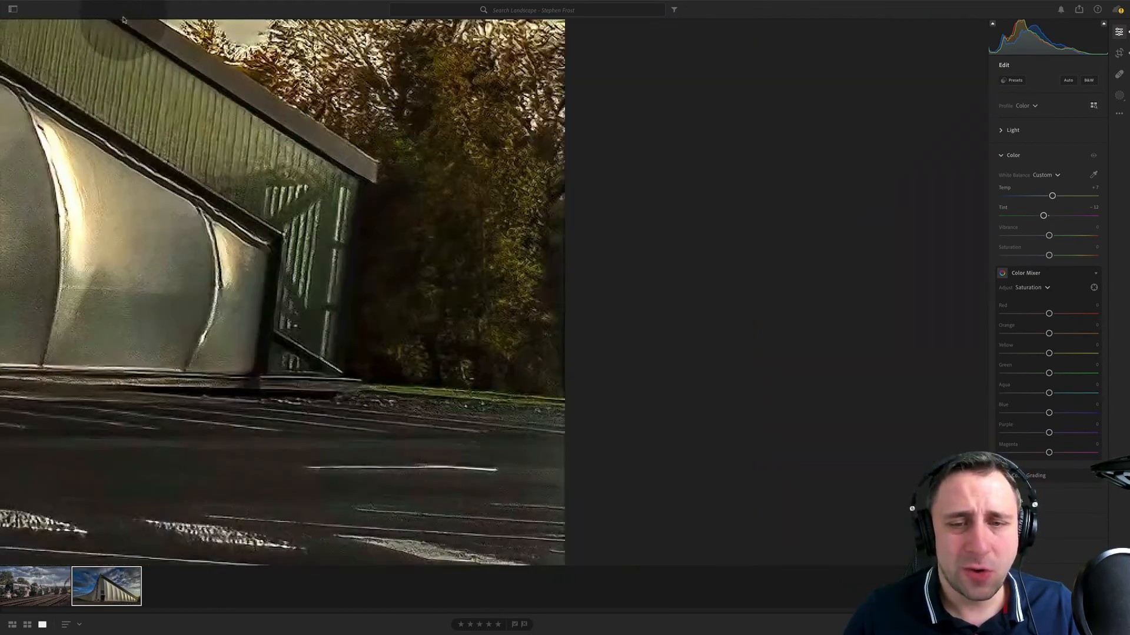
pyautogui.moveTo(59, 131); pyautogui.dragTo(286, 162)
pyautogui.moveTo(104, 327); pyautogui.dragTo(586, 293)
pyautogui.moveTo(571, 352); pyautogui.dragTo(605, 232)
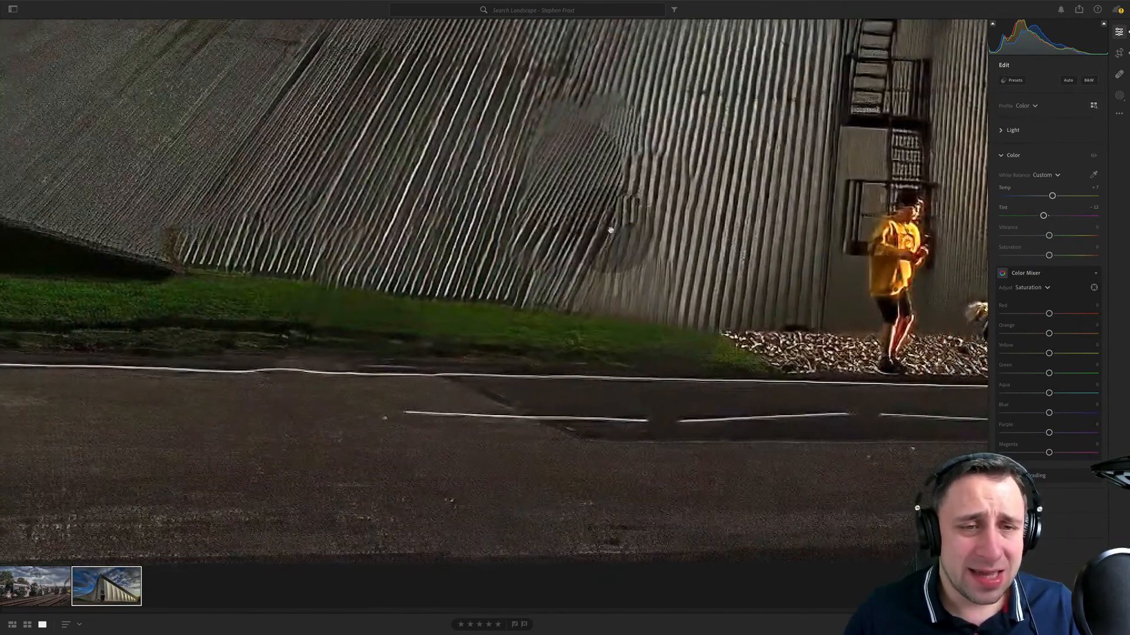
# - Examine the building's corrugated wall, grass edge, road markings and entrance ramp at high magnification
pyautogui.moveTo(400, 303); pyautogui.dragTo(663, 316)
pyautogui.moveTo(599, 458); pyautogui.dragTo(329, 353)
pyautogui.moveTo(812, 409); pyautogui.dragTo(461, 366)
pyautogui.moveTo(835, 382); pyautogui.dragTo(656, 395)
pyautogui.moveTo(838, 360); pyautogui.dragTo(420, 417)
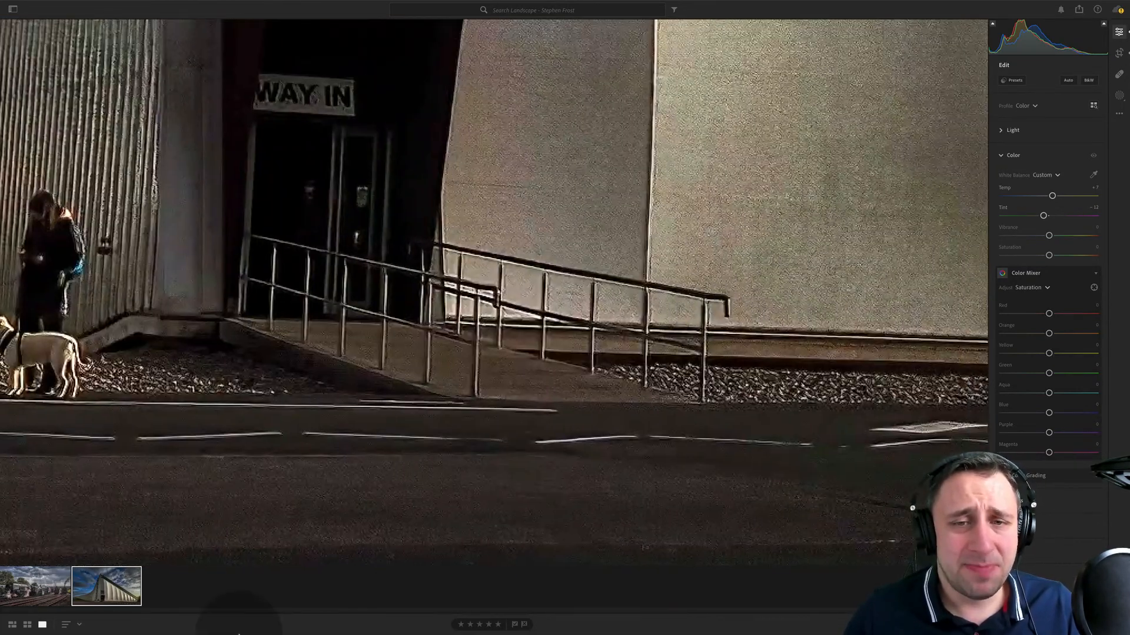
# - Switch to the steam train photo, lower its exposure slightly and reduce its clarity
pyautogui.click(36, 571)
pyautogui.click(515, 273)
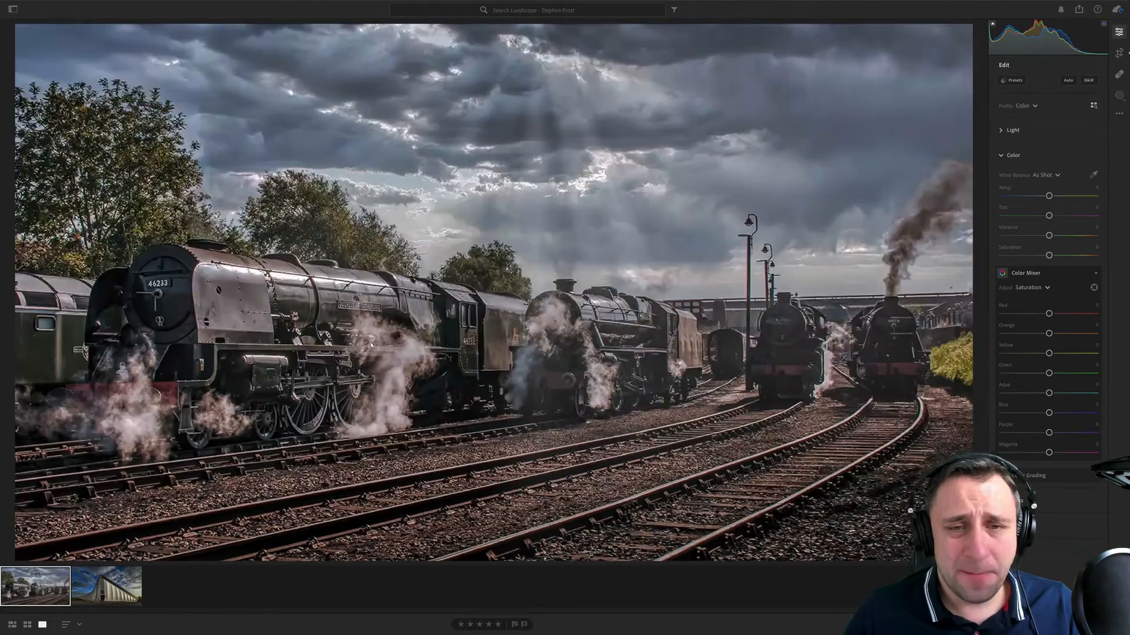
pyautogui.click(1035, 131)
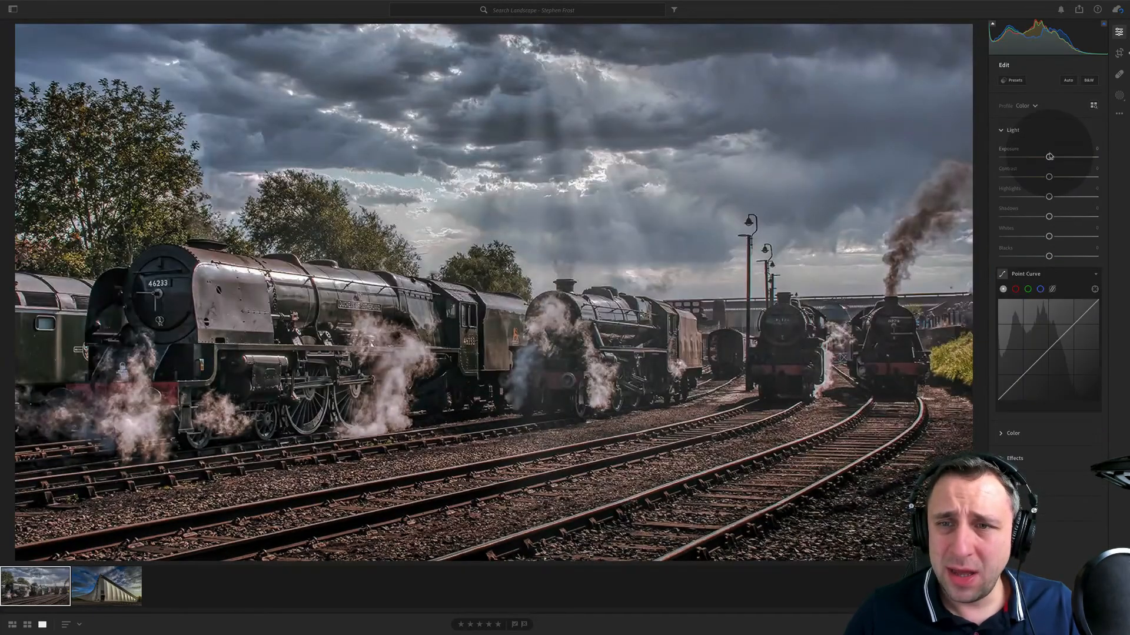
pyautogui.moveTo(1048, 156); pyautogui.dragTo(1043, 157)
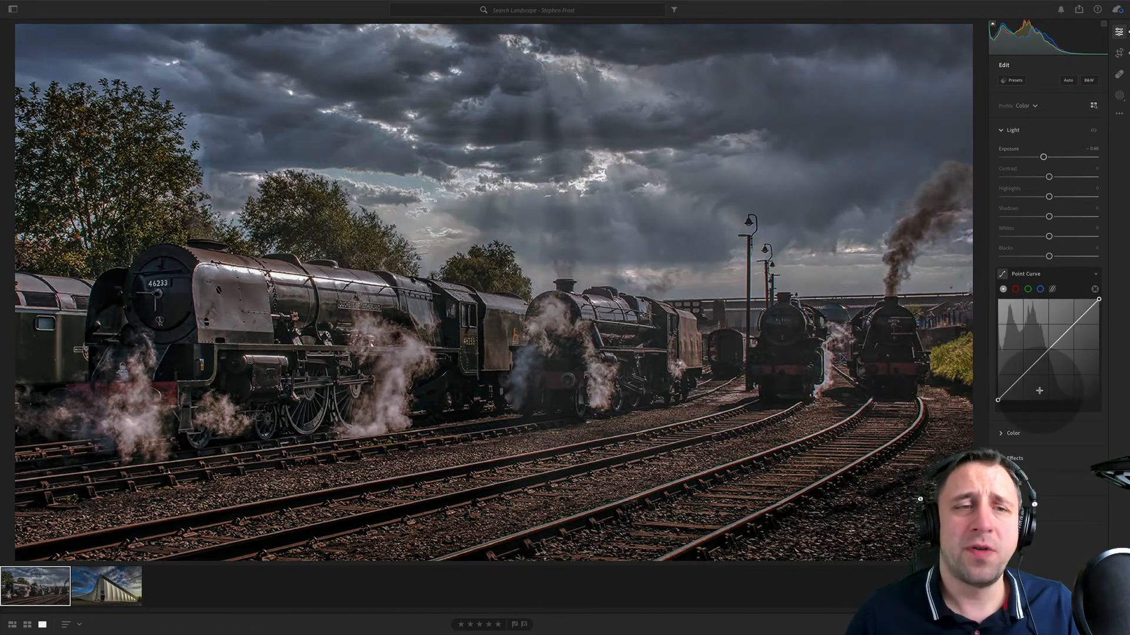
pyautogui.click(1014, 458)
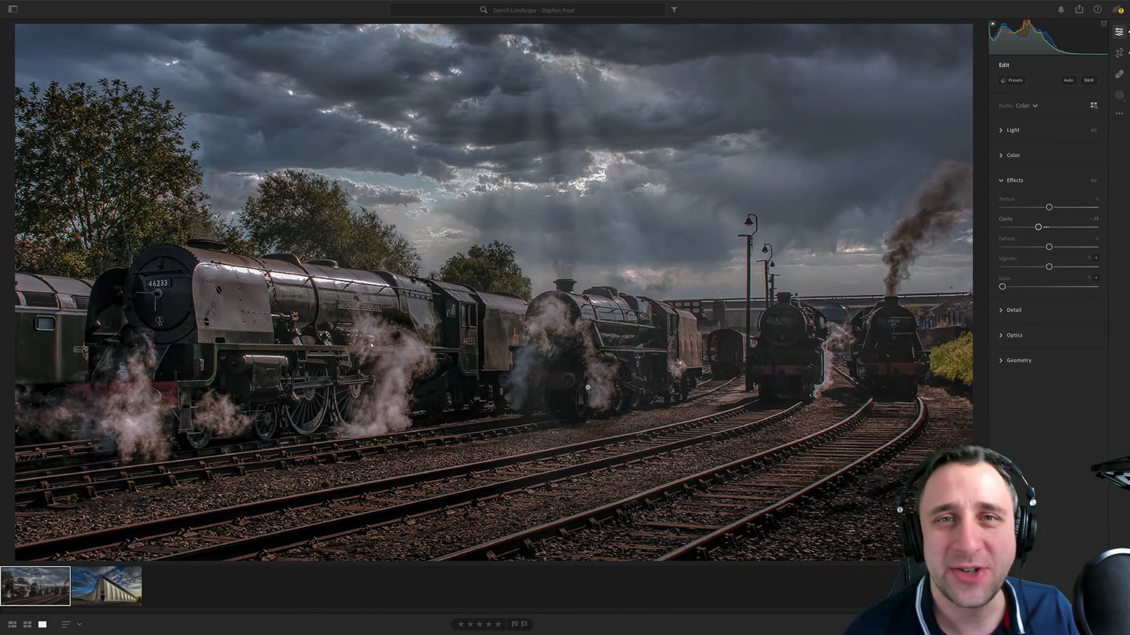
# - Open the next photographer's landscape album and compare its lamplit street photo with its blue department store photo
pyautogui.click(13, 9)
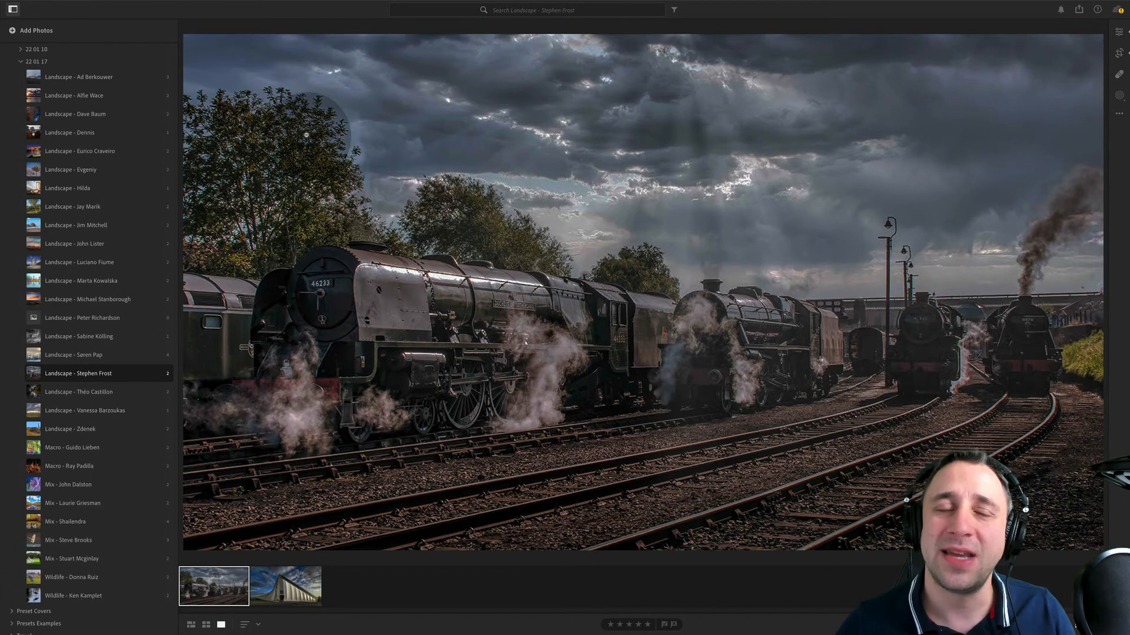
pyautogui.click(132, 398)
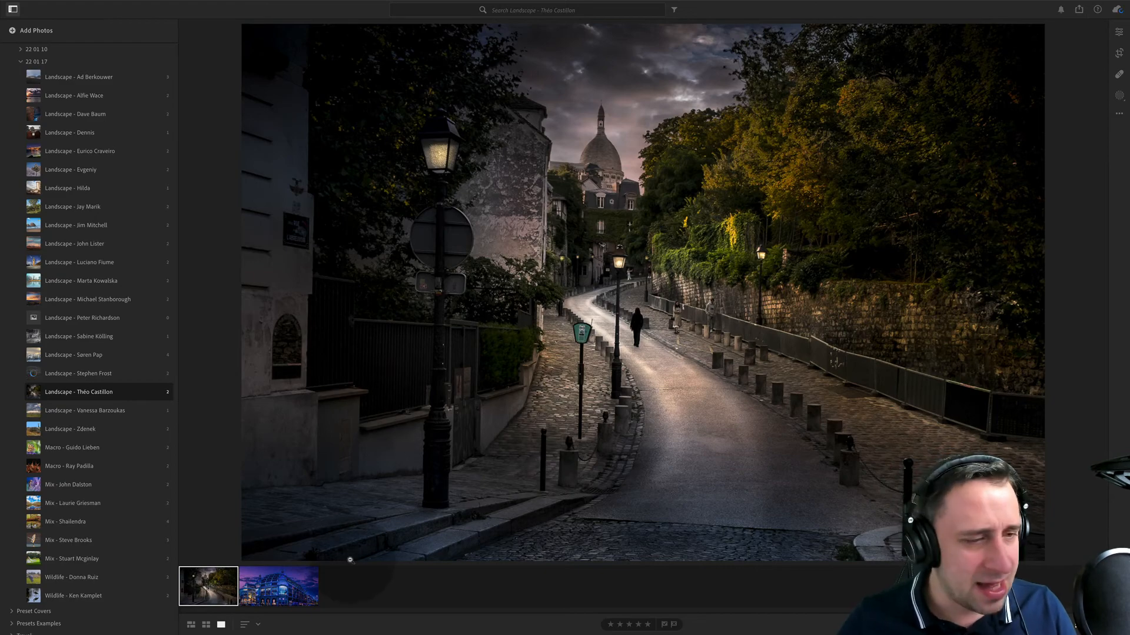
pyautogui.click(281, 583)
pyautogui.click(208, 586)
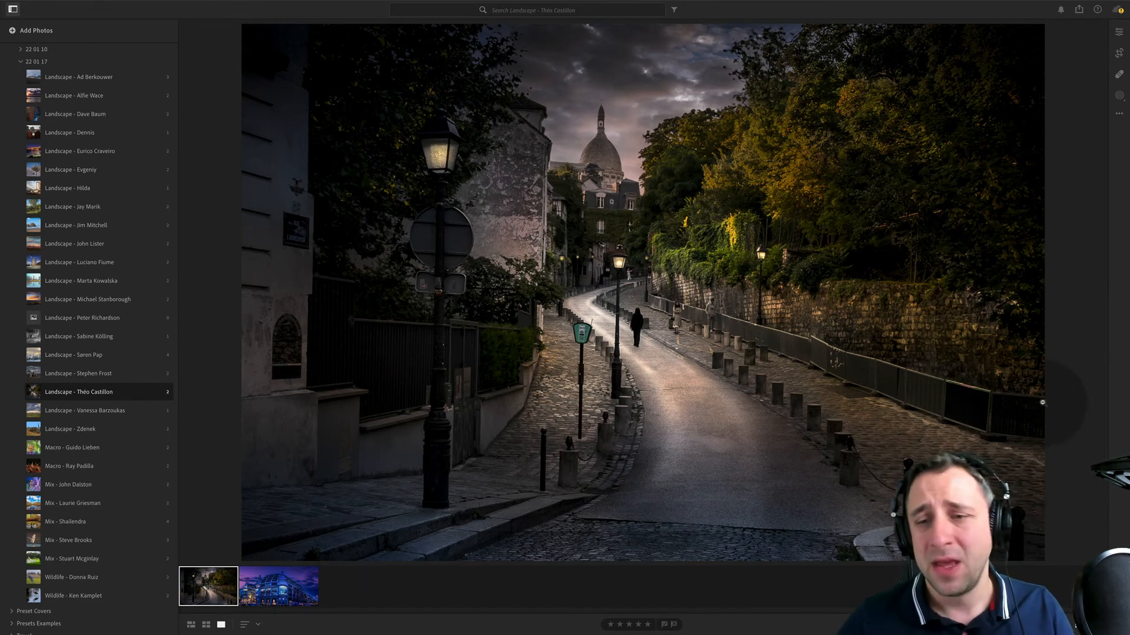
pyautogui.click(278, 586)
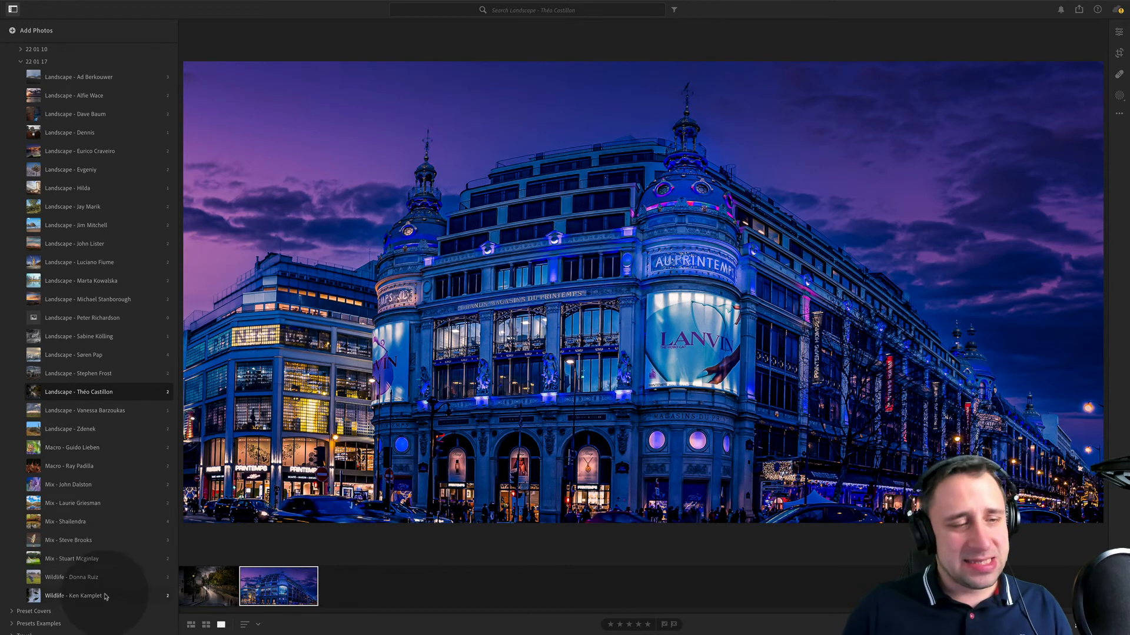
# - Show the lamplit street photo's metadata, examine the walking figure and road close up, and return to the full view
pyautogui.click(200, 585)
pyautogui.press('i')
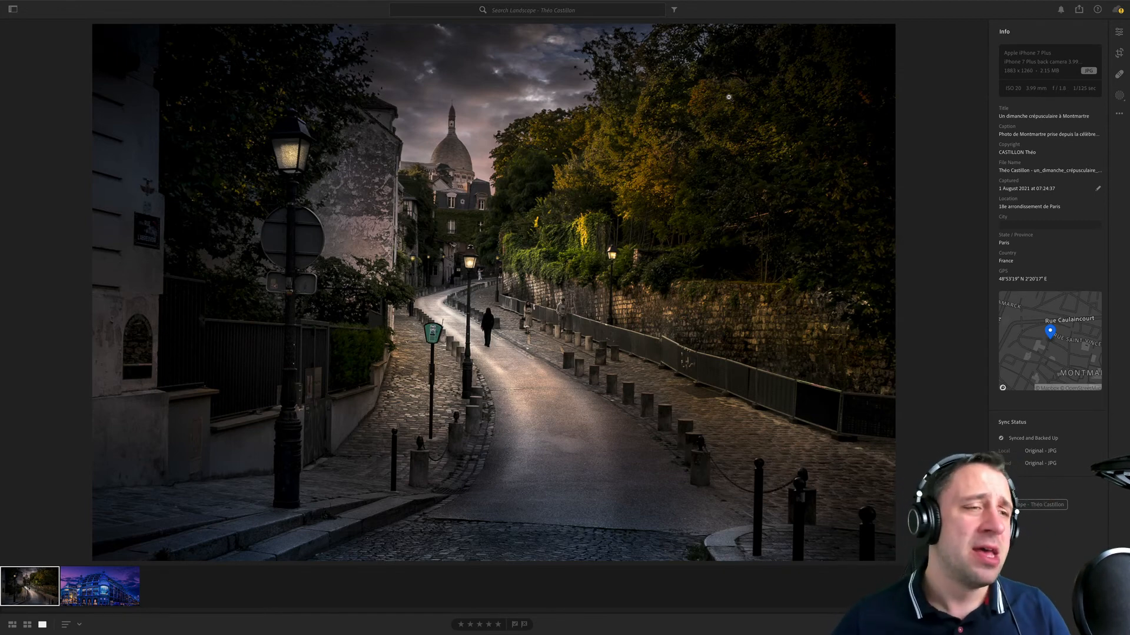
pyautogui.click(462, 335)
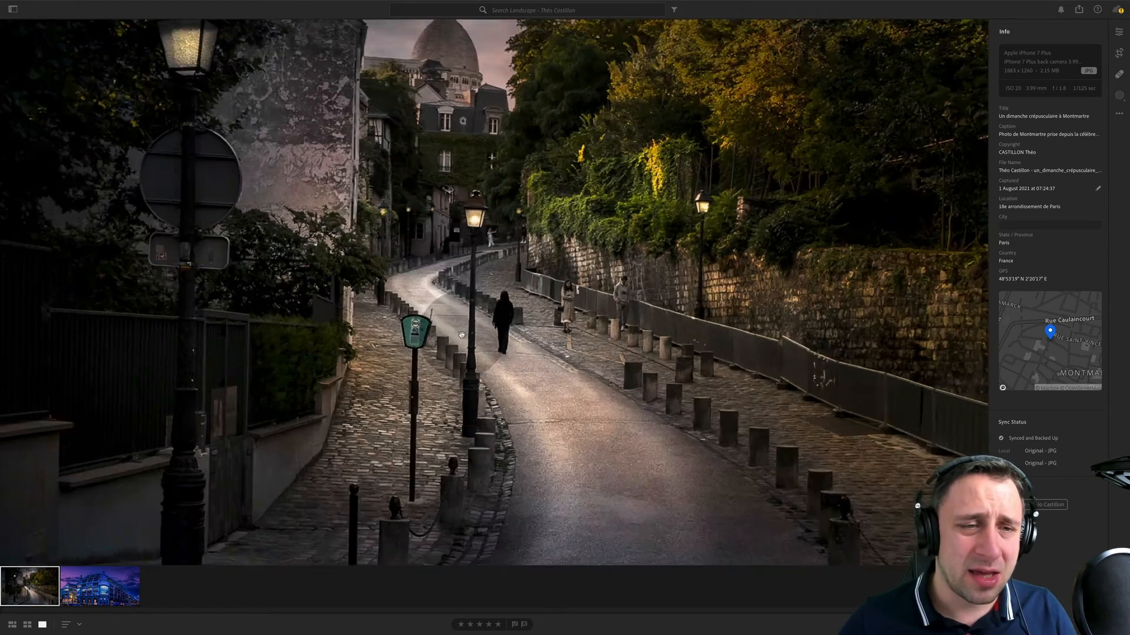
pyautogui.click(447, 182)
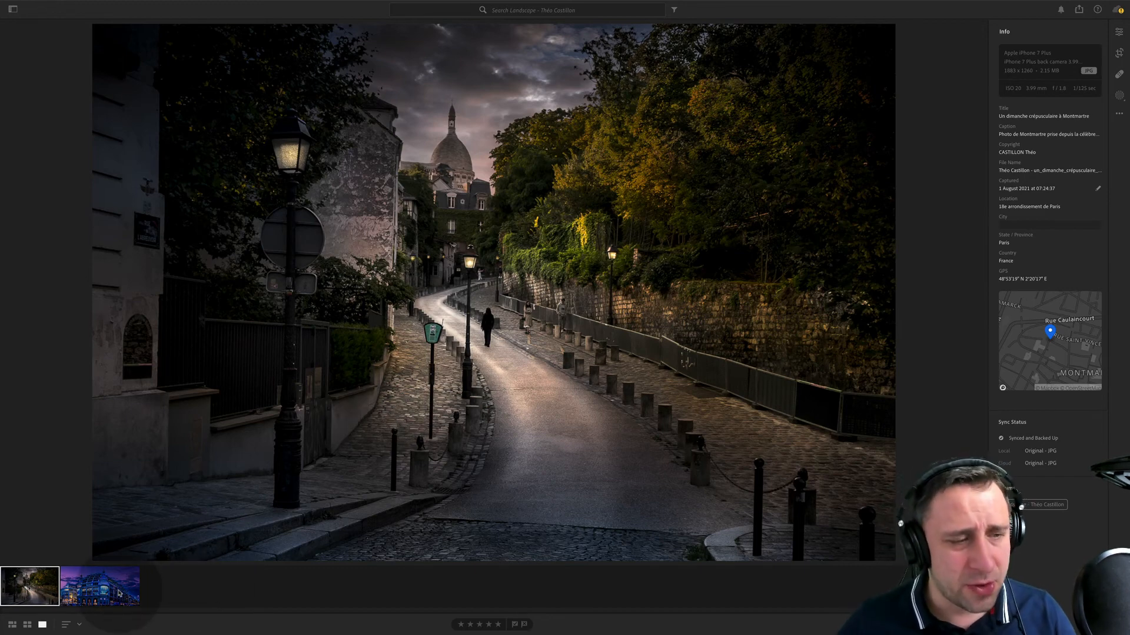
# - Switch to the department store photo and set its geometry's Upright correction to Auto
pyautogui.click(122, 589)
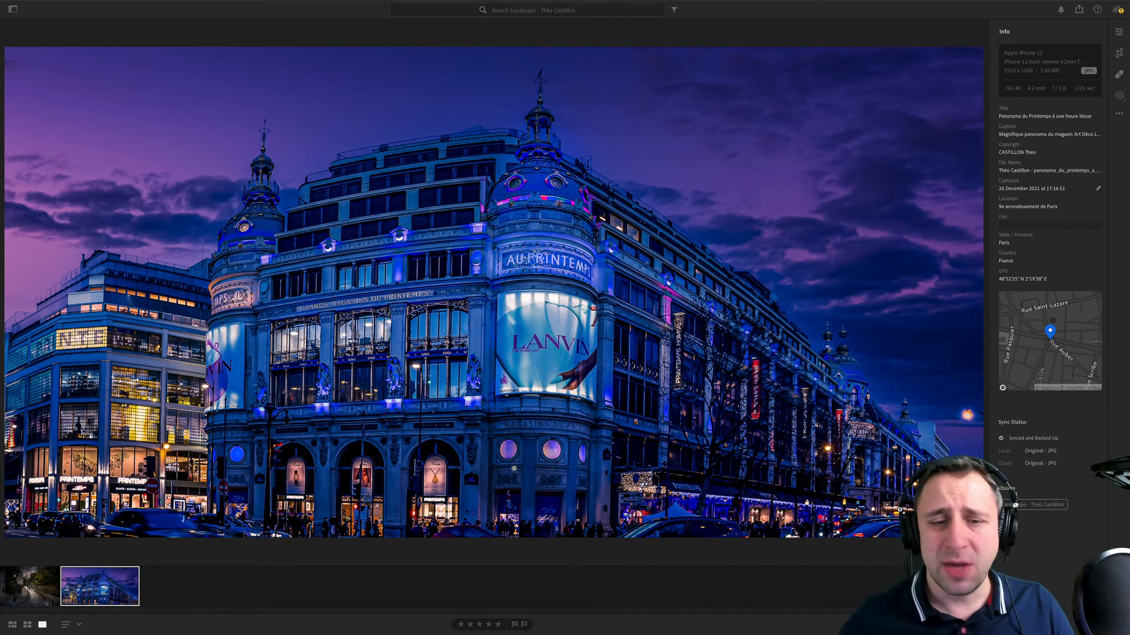
pyautogui.click(528, 453)
pyautogui.click(528, 455)
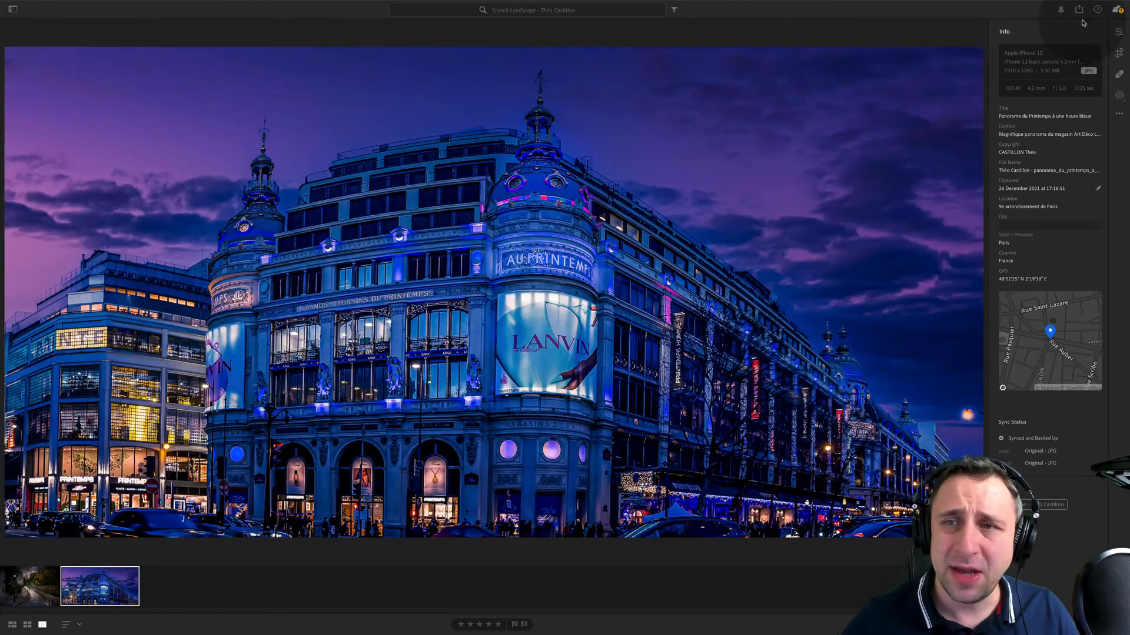
pyautogui.click(1119, 32)
pyautogui.click(1019, 360)
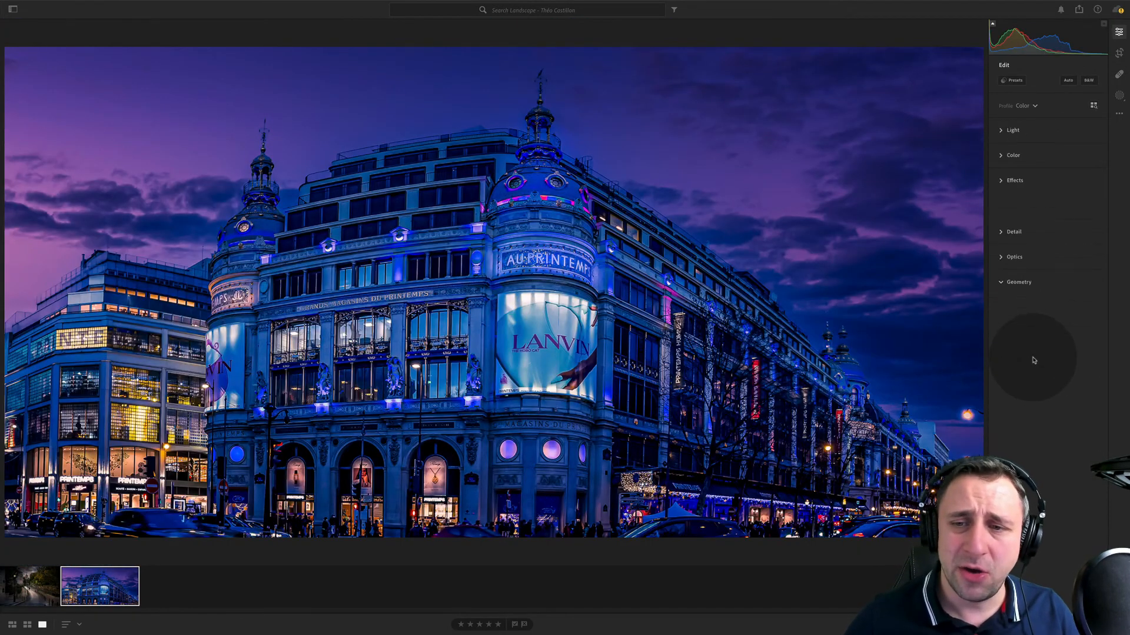
pyautogui.click(1022, 277)
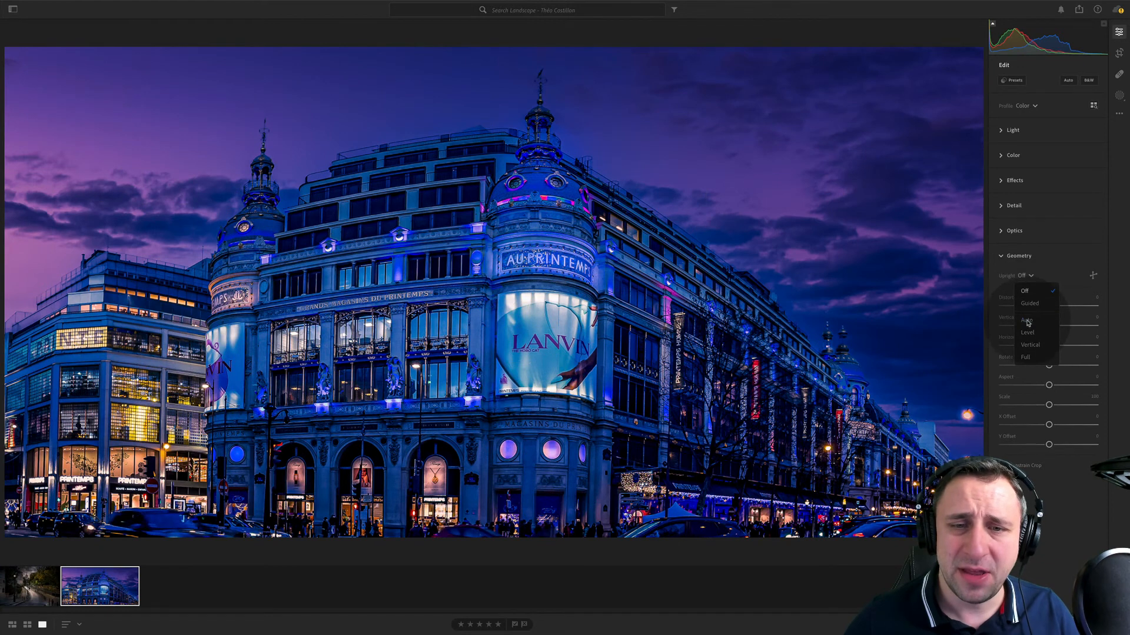
pyautogui.click(1024, 289)
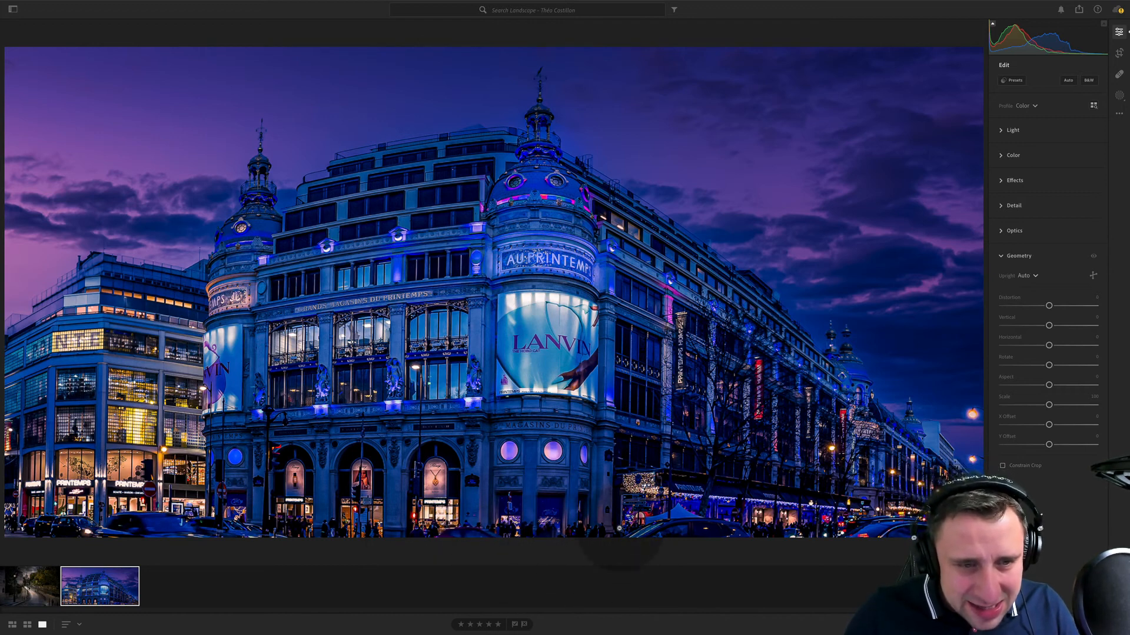
# - Crop the department store photo to cut off the cars along the street and trim both sides
pyautogui.click(1119, 53)
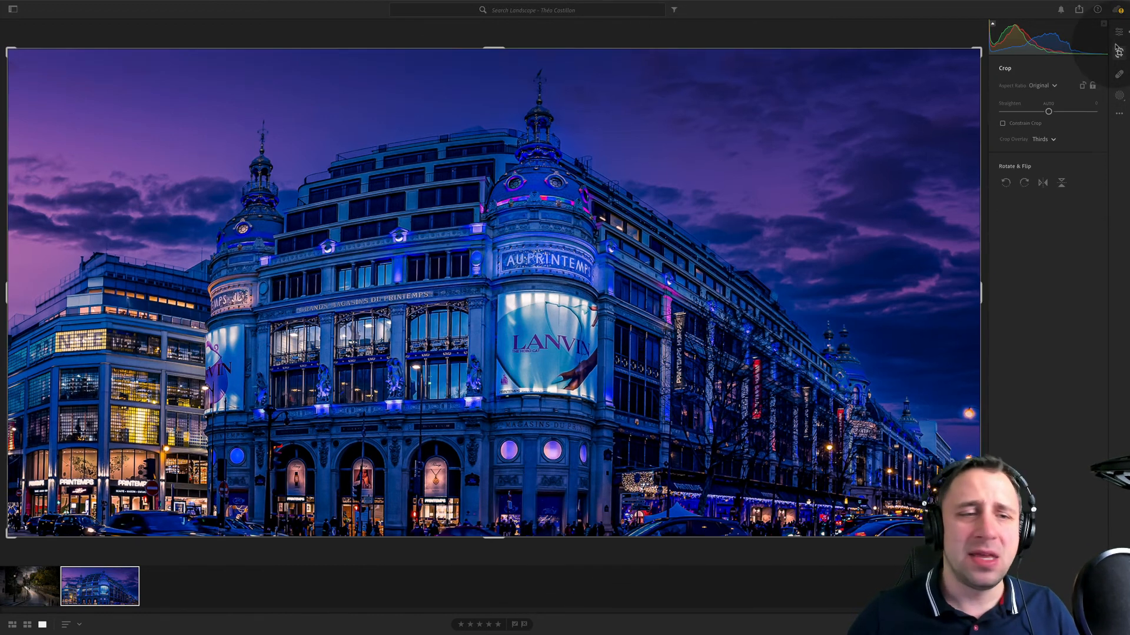
pyautogui.moveTo(497, 536); pyautogui.dragTo(497, 510)
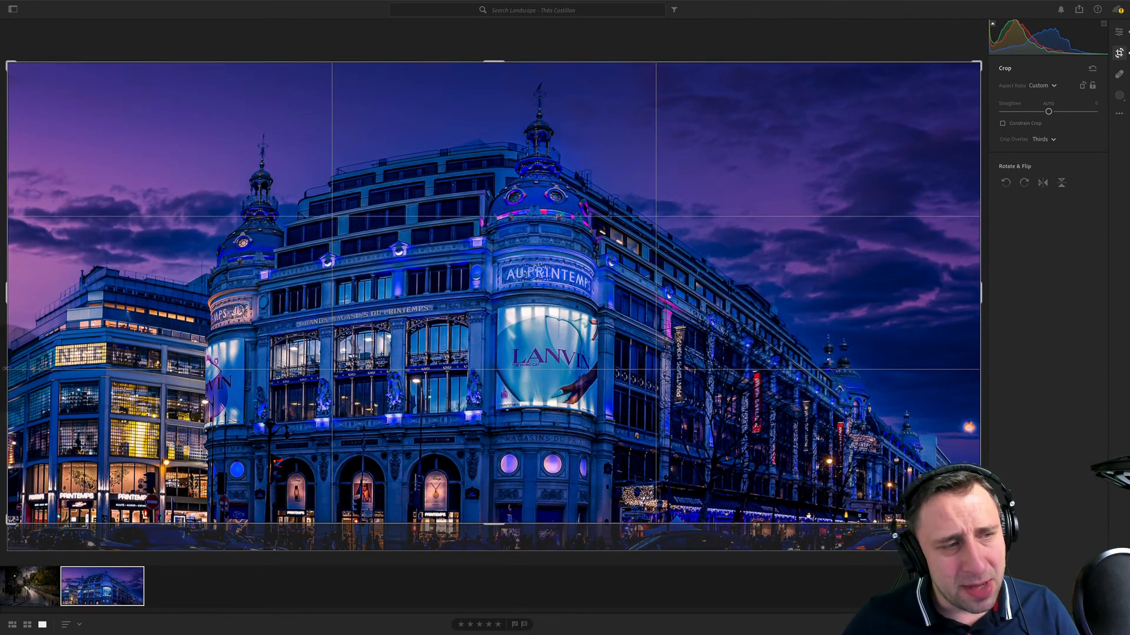
pyautogui.moveTo(981, 383); pyautogui.dragTo(948, 382)
pyautogui.press('Return')
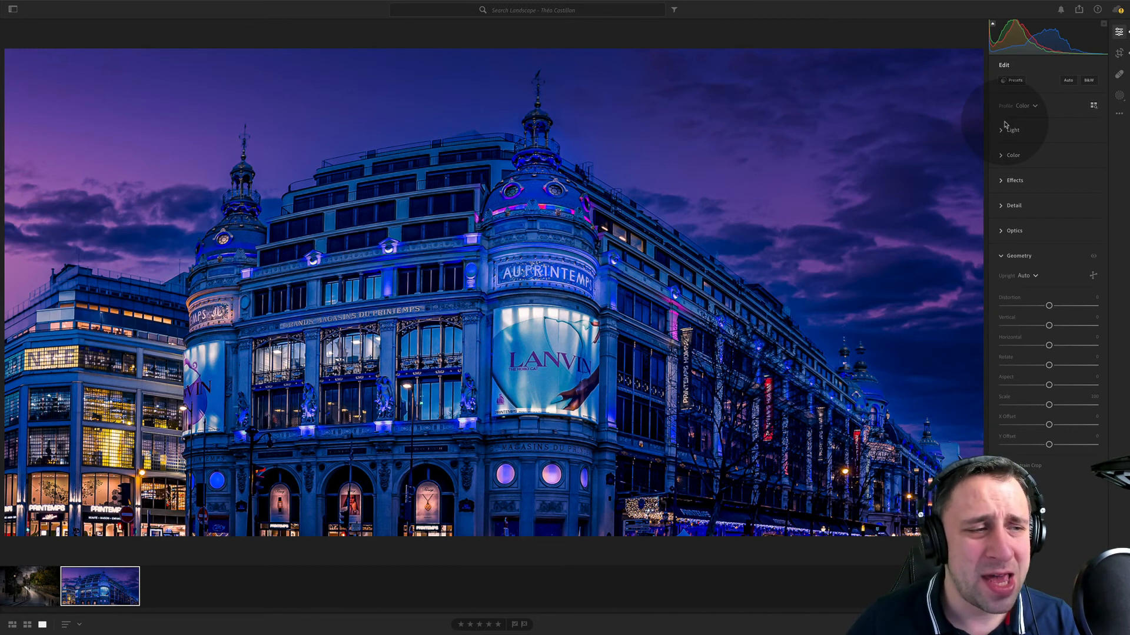
# - Try a narrower crop of the department store photo with the building repositioned inside the frame, and undo it
pyautogui.click(1119, 52)
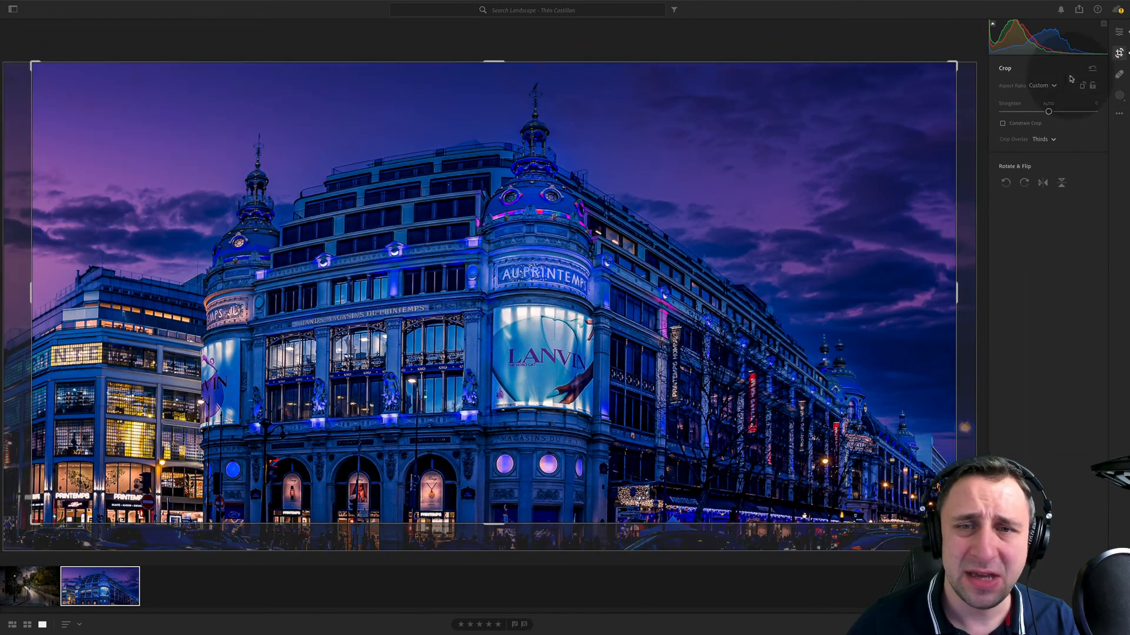
pyautogui.moveTo(956, 242); pyautogui.dragTo(901, 245)
pyautogui.press('e')
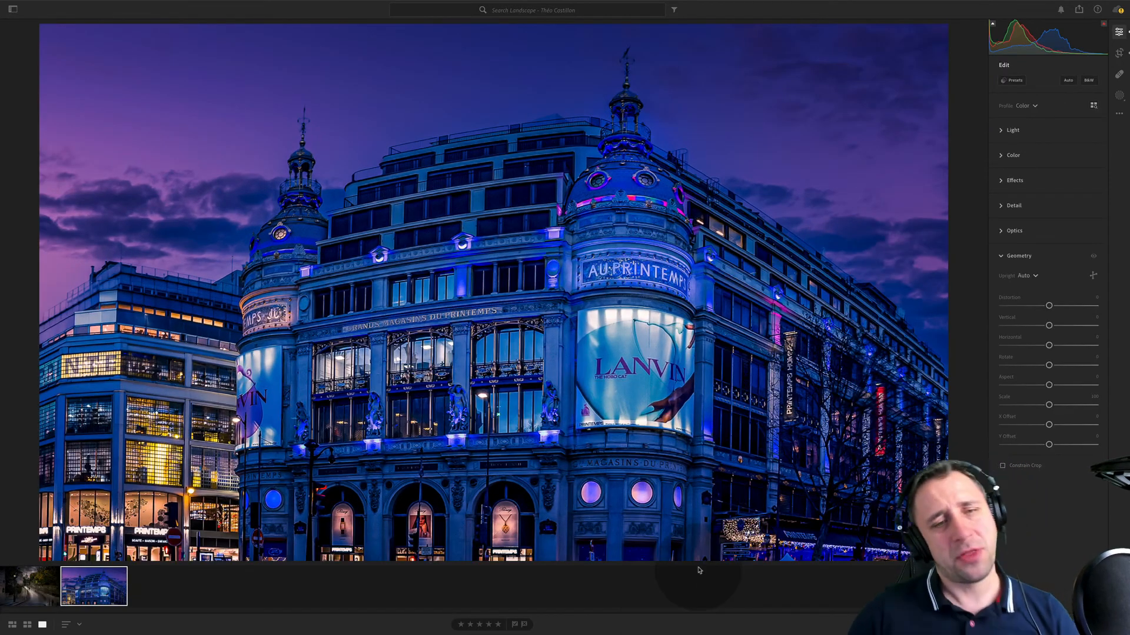
pyautogui.click(1119, 52)
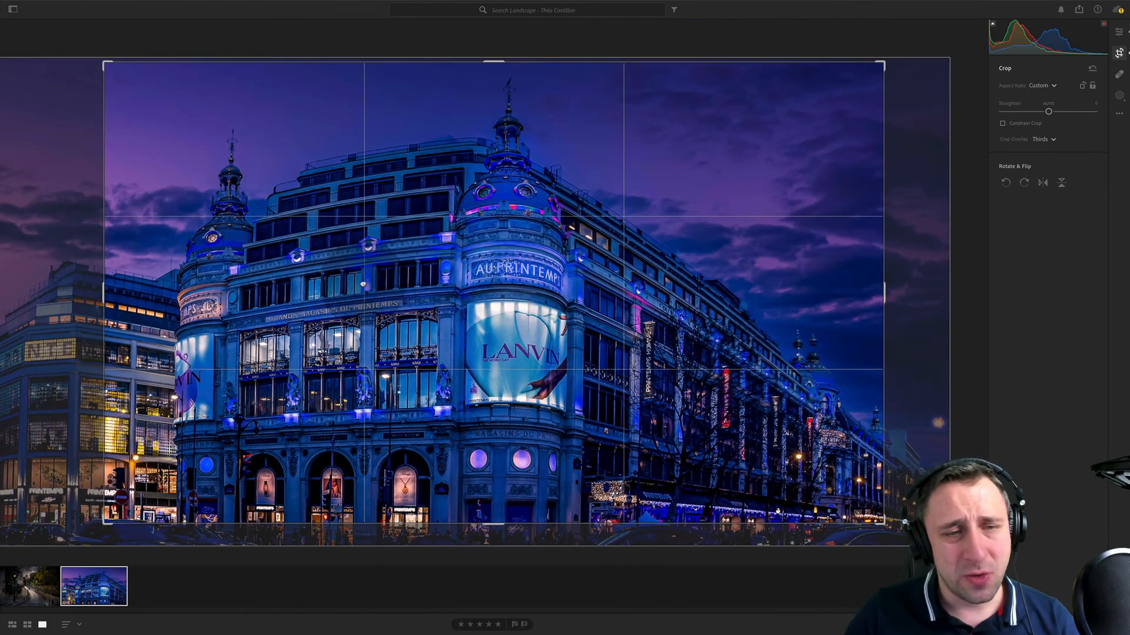
pyautogui.moveTo(363, 285)
pyautogui.mouseDown()
pyautogui.moveTo(373, 282)
pyautogui.moveTo(297, 280)
pyautogui.moveTo(368, 275)
pyautogui.moveTo(352, 290)
pyautogui.mouseUp()
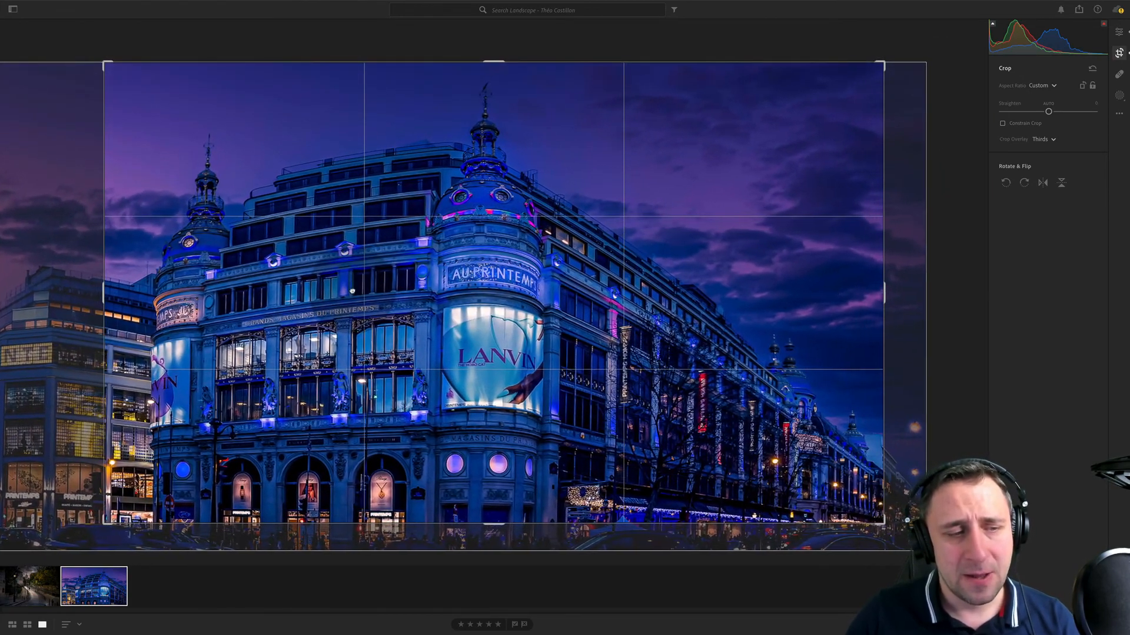
pyautogui.press('Return')
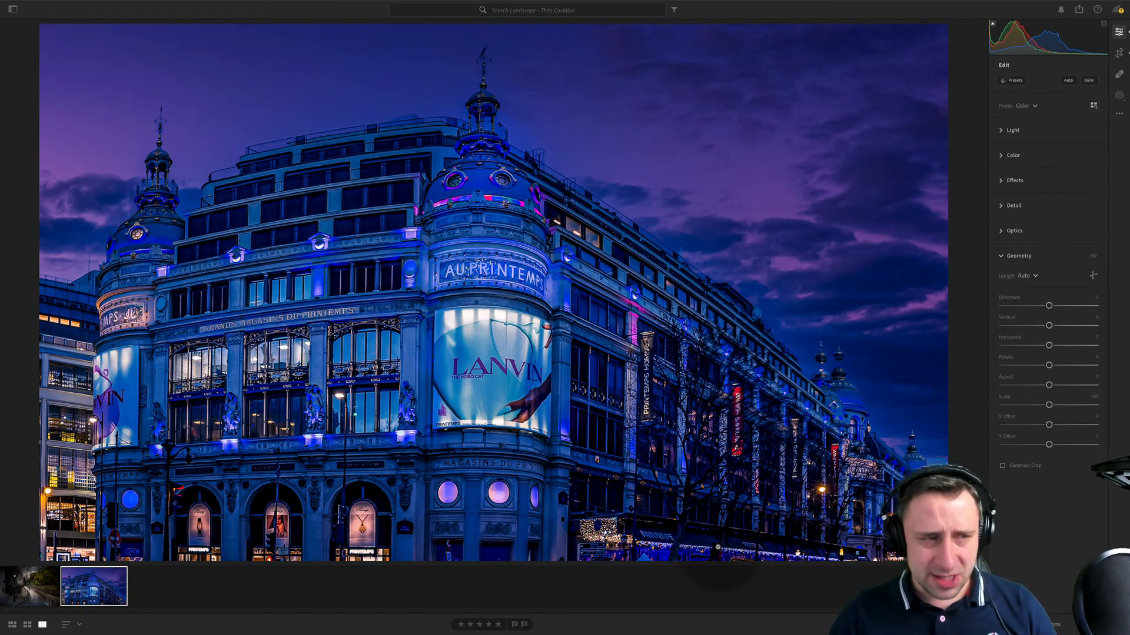
pyautogui.press('super+z')
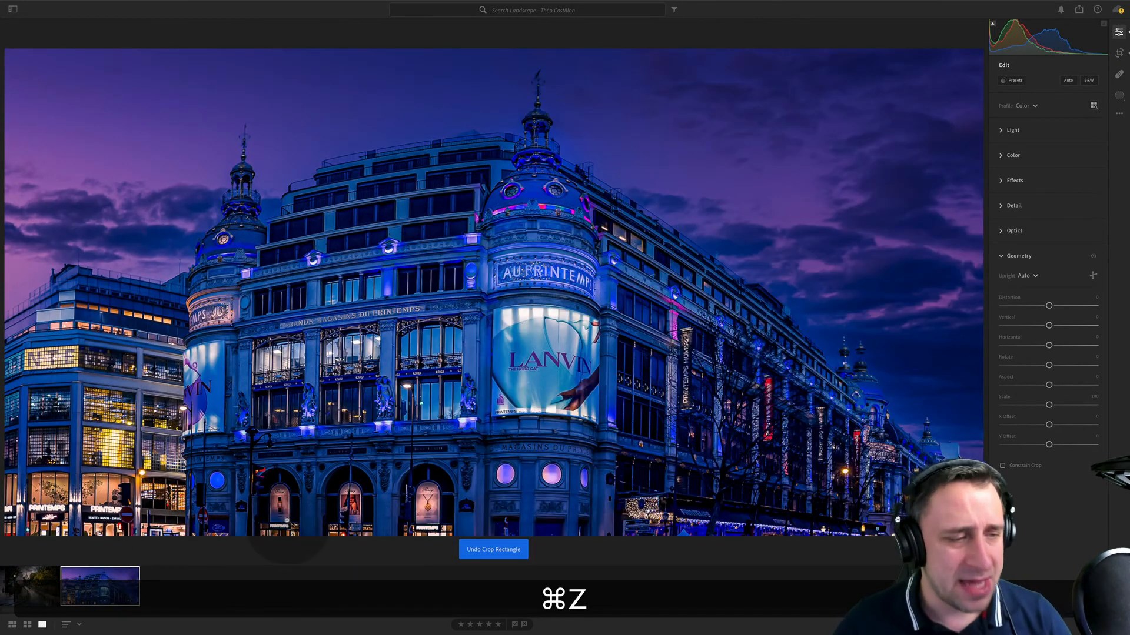
# - Switch to the lamplit street photo, warm its temperature to +6, shift the tint towards magenta and raise the vibrance
pyautogui.click(42, 589)
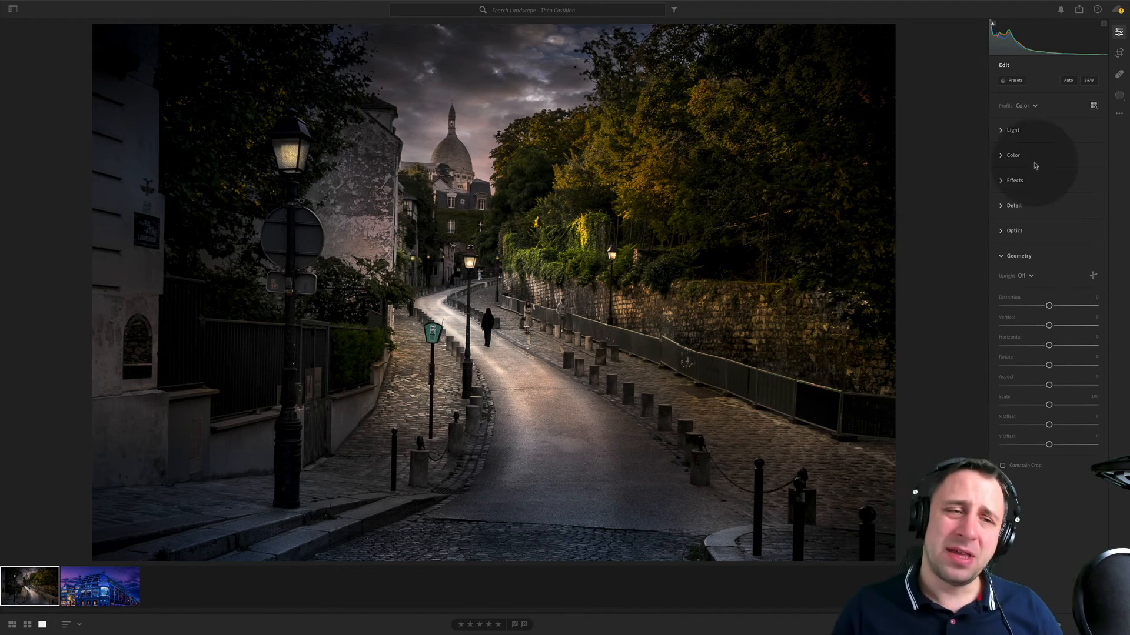
pyautogui.click(1027, 135)
pyautogui.click(1026, 132)
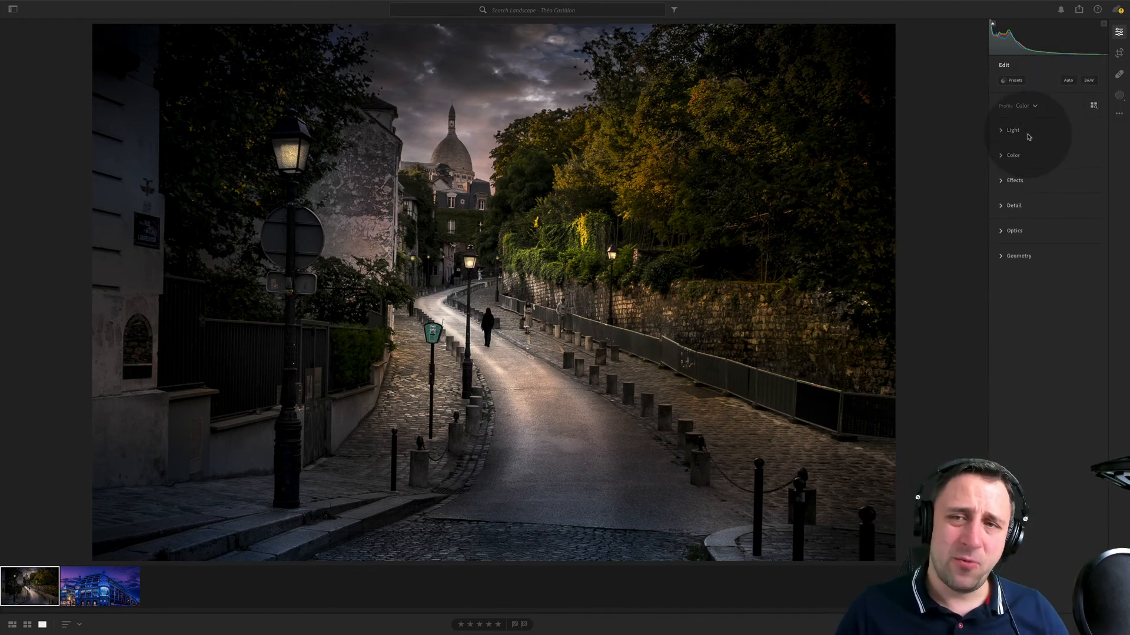
pyautogui.click(1031, 156)
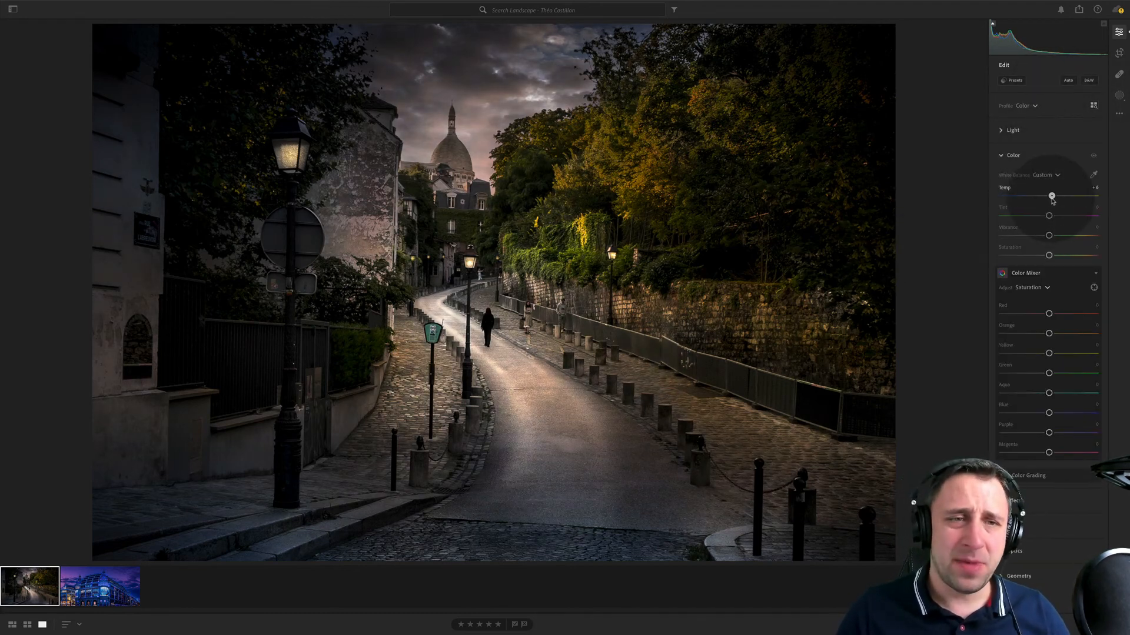
pyautogui.moveTo(1056, 217); pyautogui.dragTo(1055, 236)
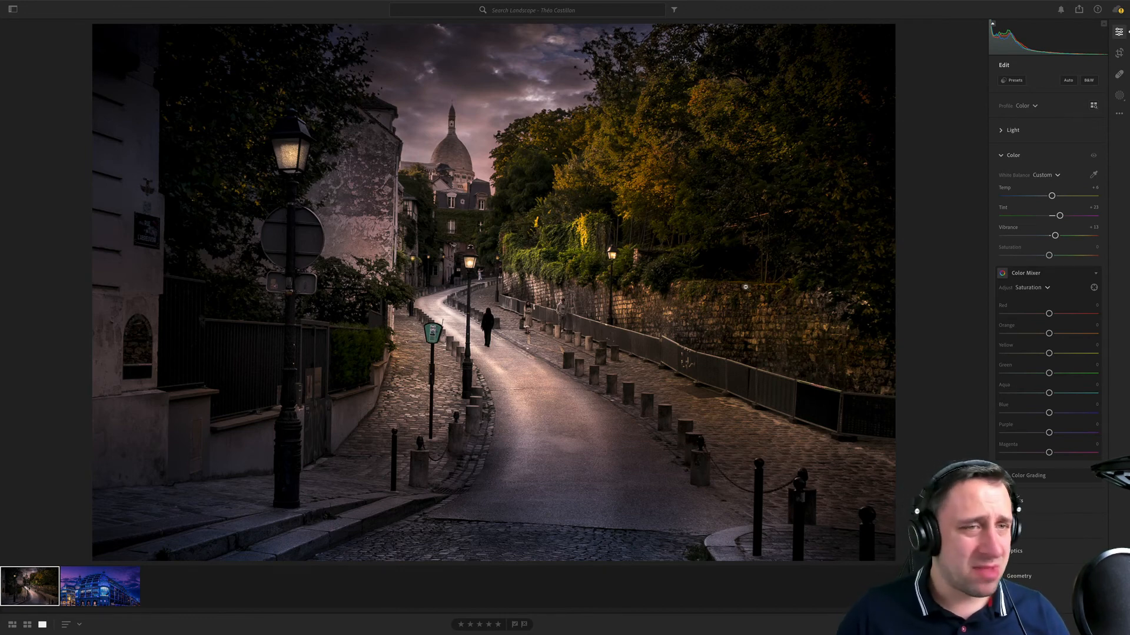
# - Add a radial gradient mask around the large foreground street lamp with exposure +0.84 and temperature +28
pyautogui.click(1117, 96)
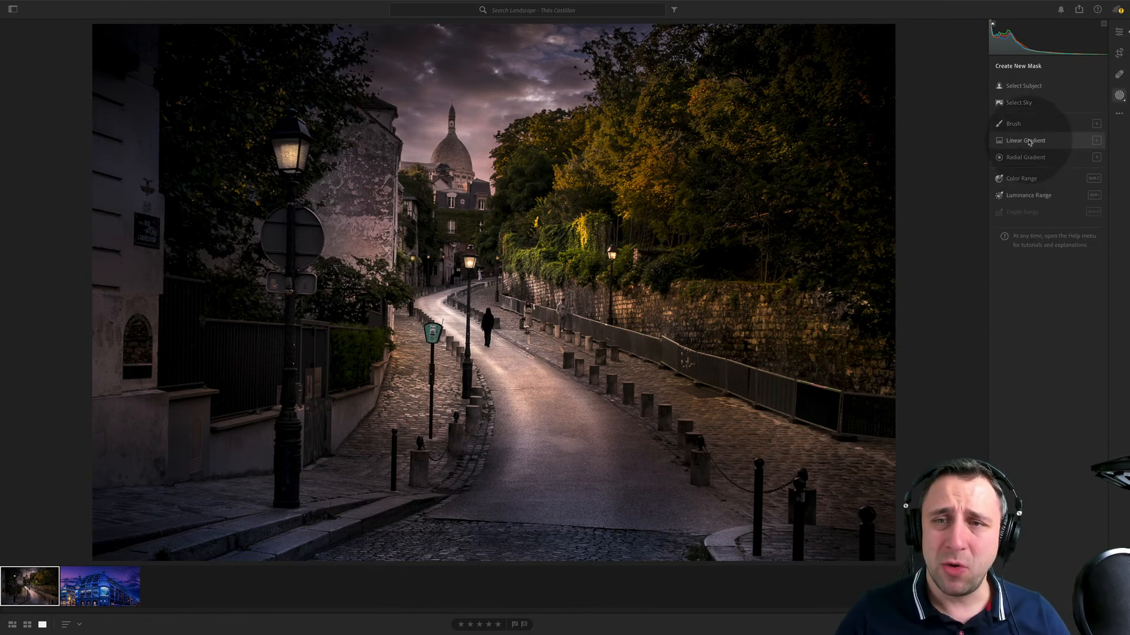
pyautogui.click(1025, 157)
pyautogui.moveTo(284, 155); pyautogui.dragTo(327, 187)
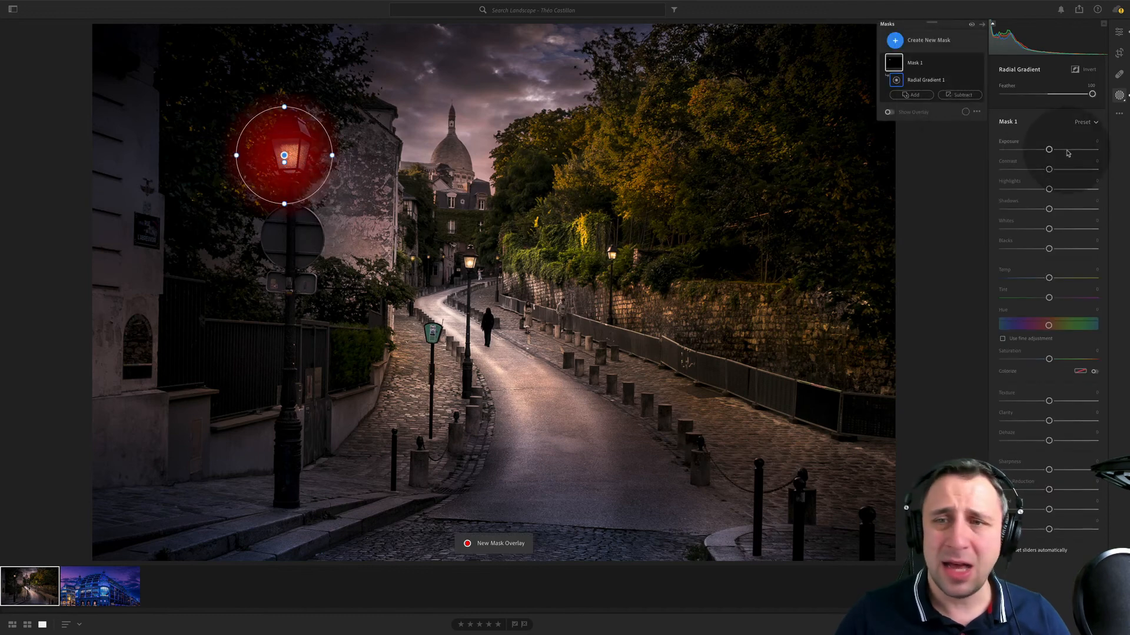
pyautogui.moveTo(1049, 150); pyautogui.dragTo(1054, 149)
pyautogui.moveTo(1048, 277); pyautogui.dragTo(1062, 278)
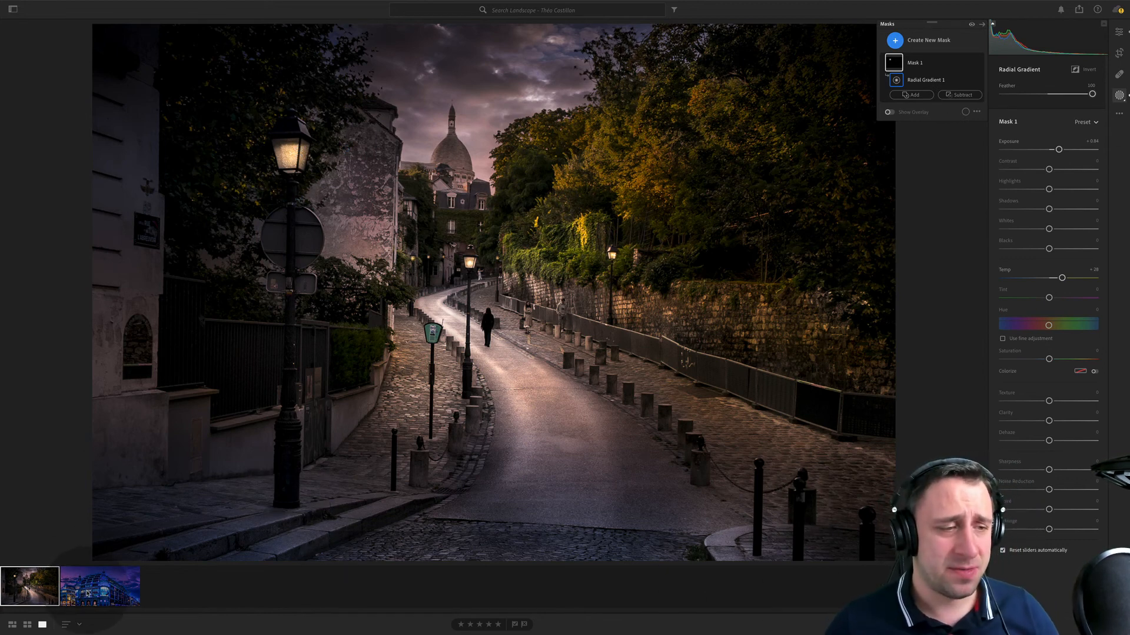
# - Return to the department store photo, try the Auto white balance and reset it to As Shot
pyautogui.click(88, 594)
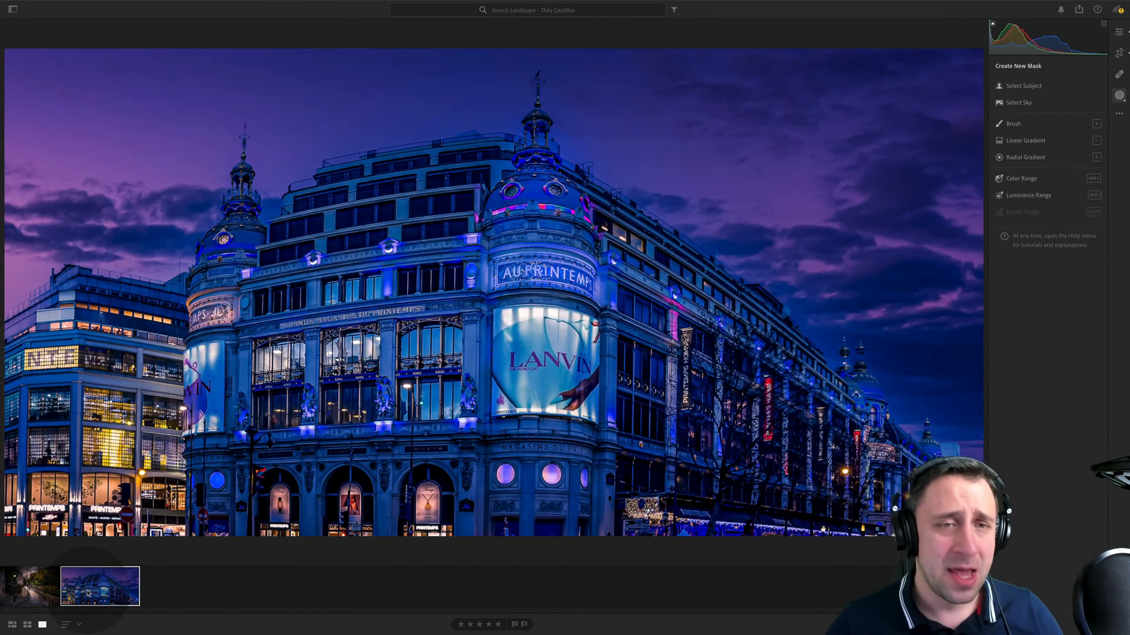
pyautogui.click(1119, 33)
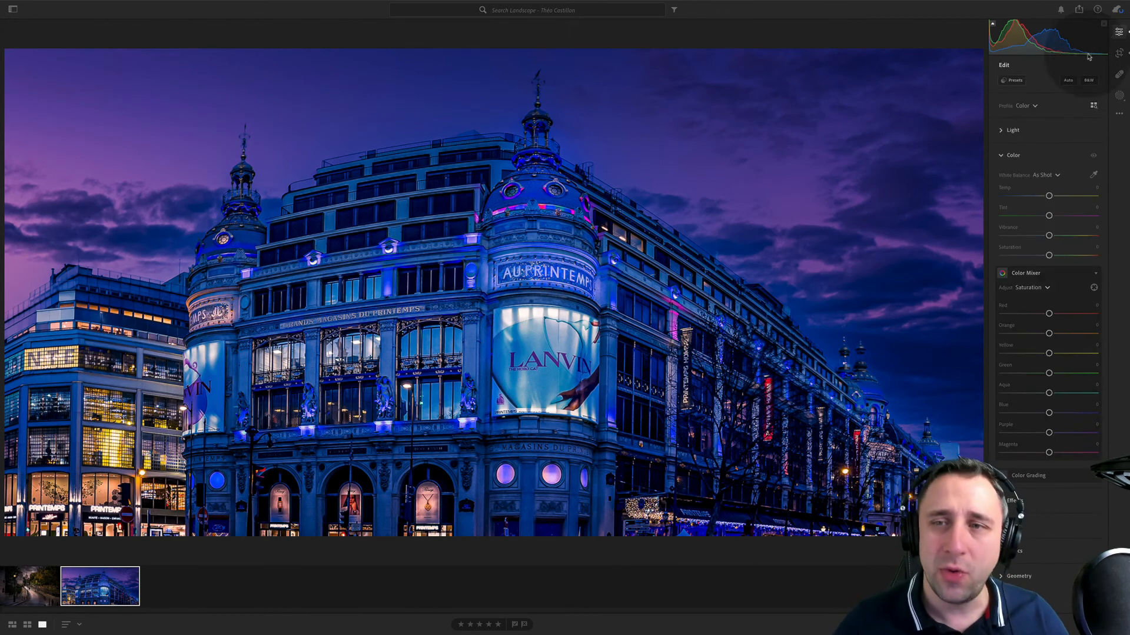
pyautogui.click(1044, 175)
pyautogui.click(1040, 189)
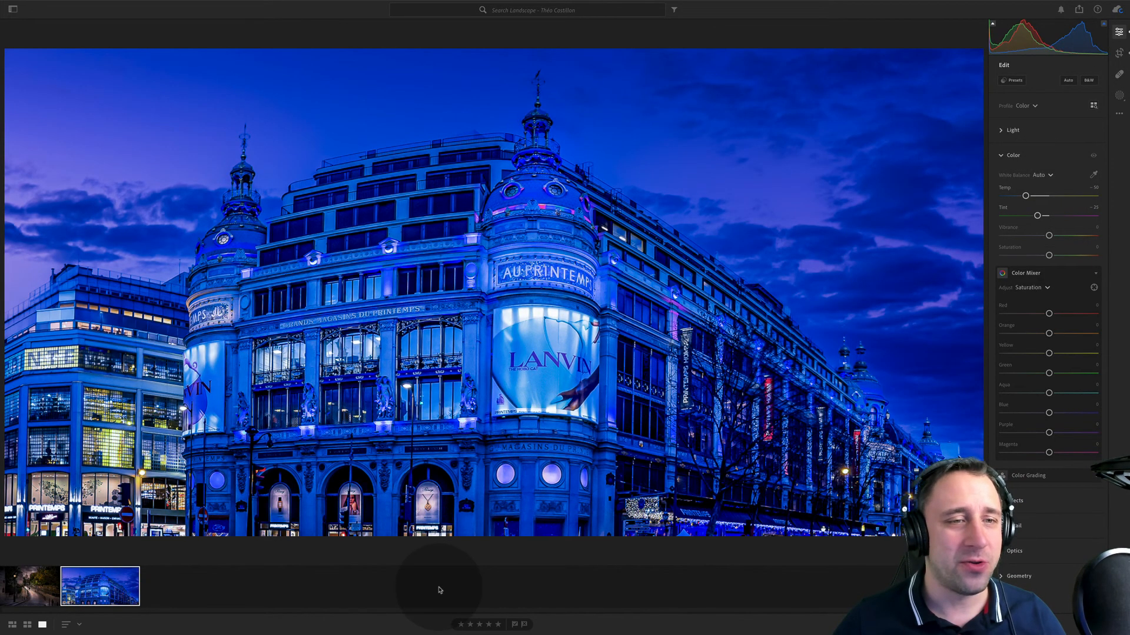
pyautogui.doubleClick(1001, 176)
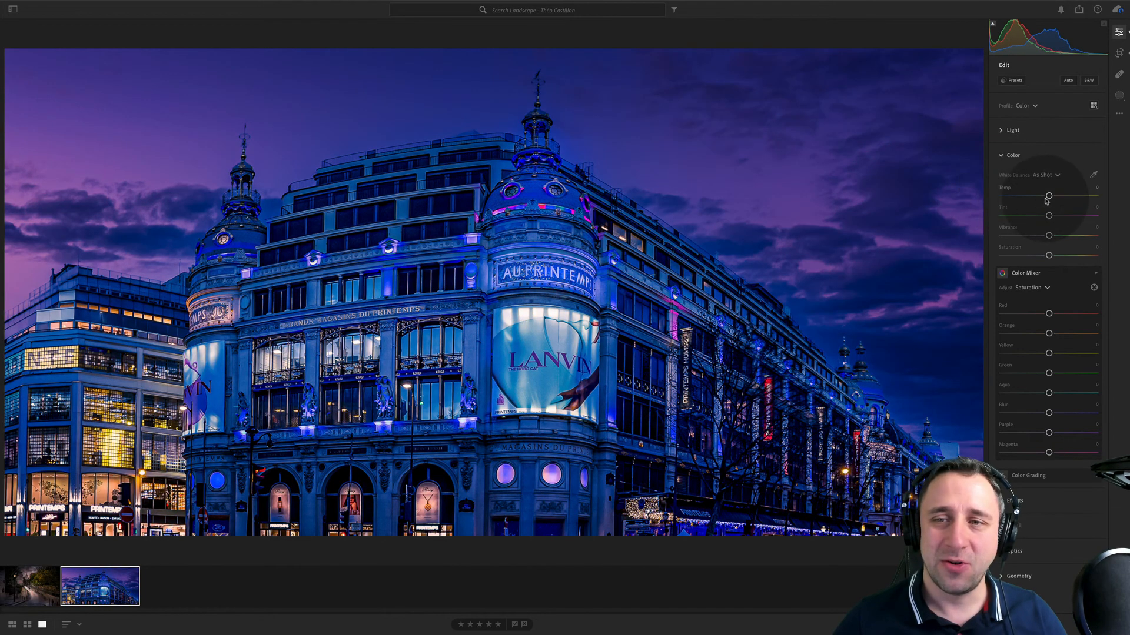
# - Warm the department store photo to temperature +26, keep the tint at its default, and set vibrance +11 and saturation -19
pyautogui.moveTo(1057, 202); pyautogui.dragTo(1066, 204)
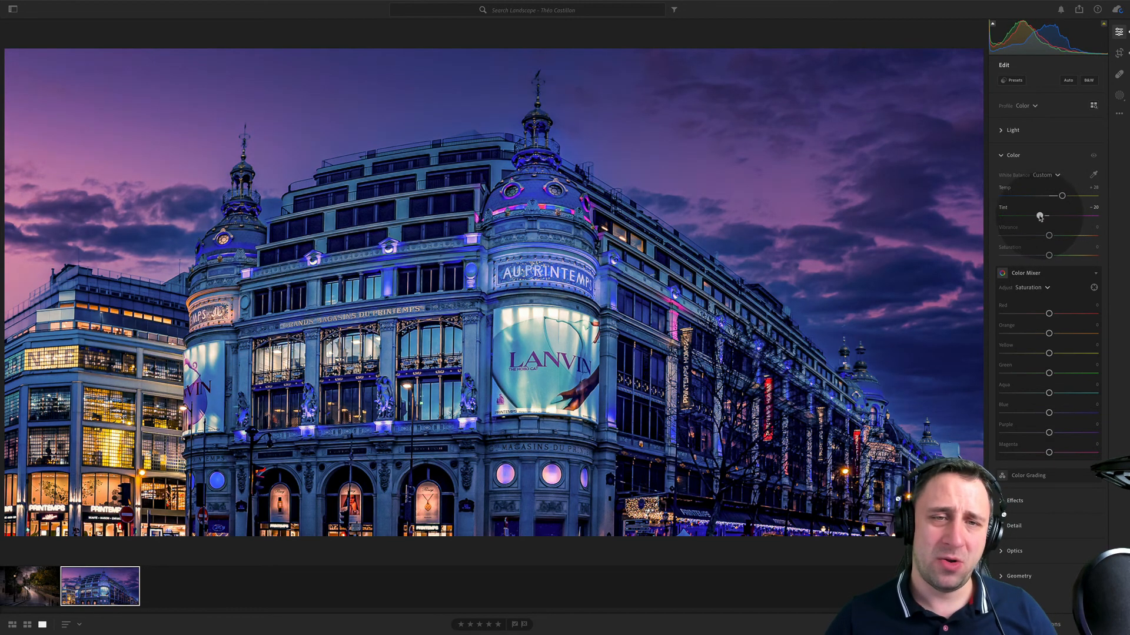
pyautogui.doubleClick(1053, 216)
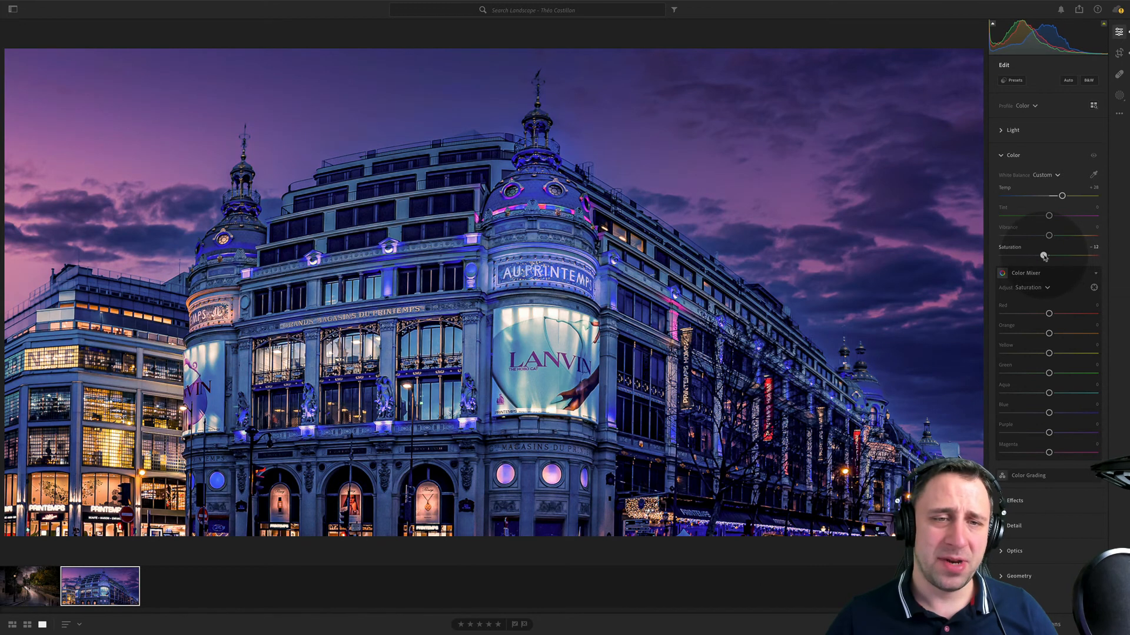
pyautogui.moveTo(1053, 238); pyautogui.dragTo(1054, 237)
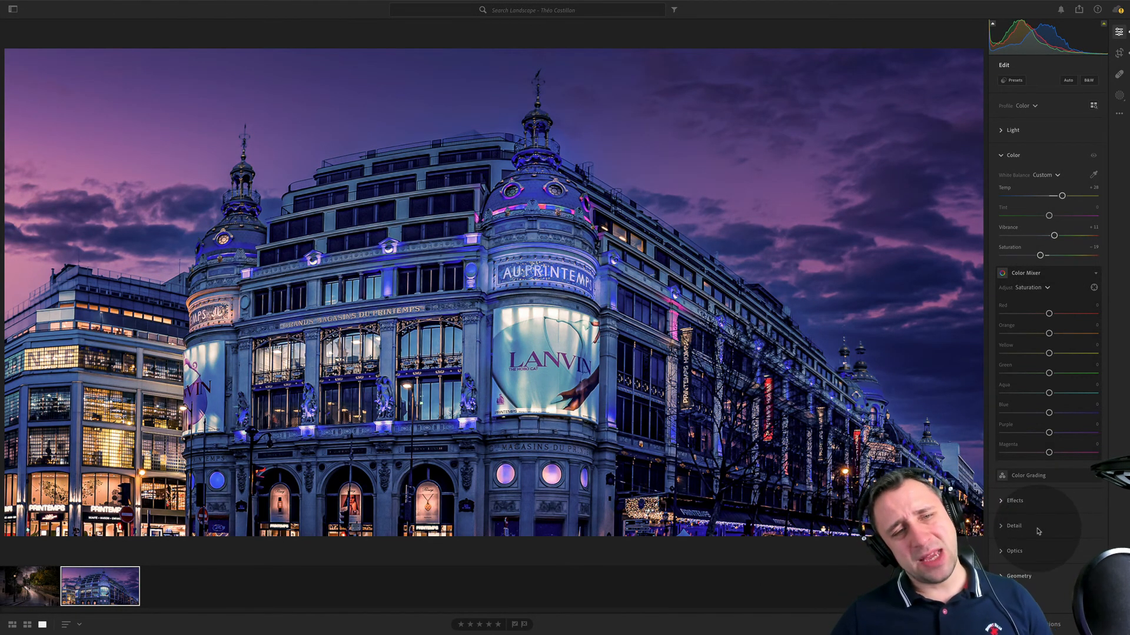
# - Set the department store photo's contrast to +30 and exposure to -0.28, and inspect the corner dome close up
pyautogui.click(1053, 130)
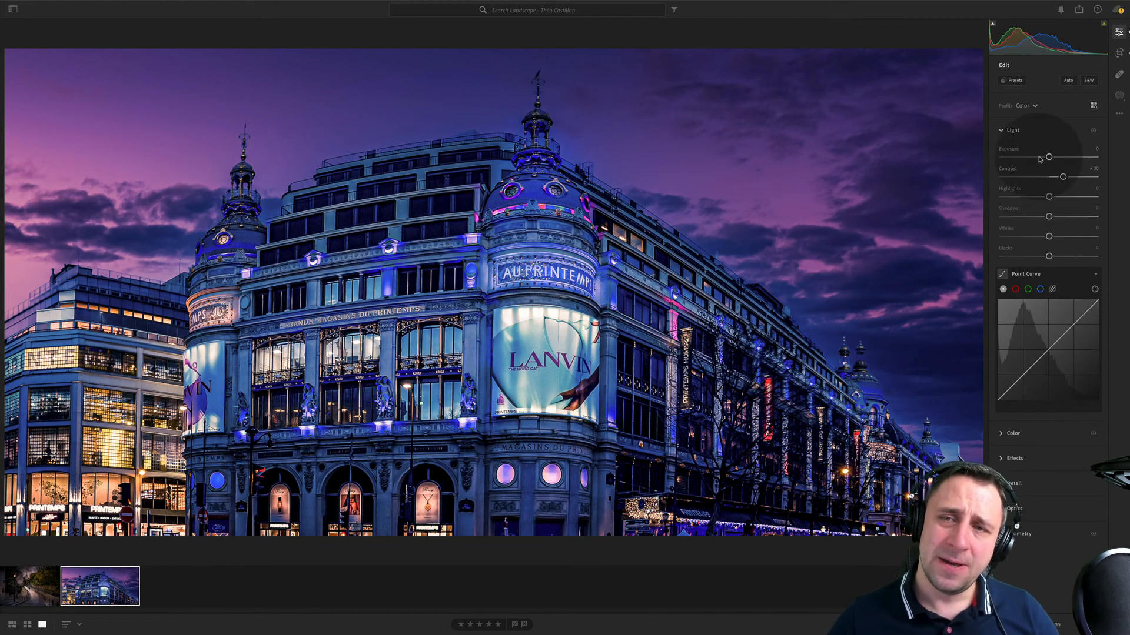
pyautogui.moveTo(1039, 158); pyautogui.dragTo(1036, 157)
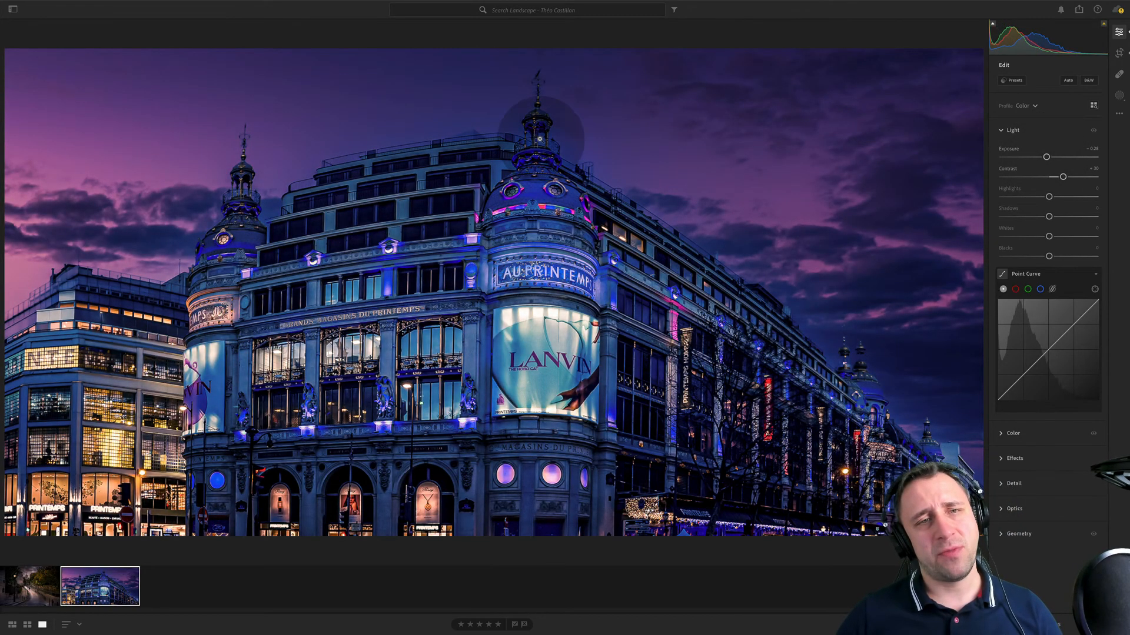
pyautogui.click(539, 135)
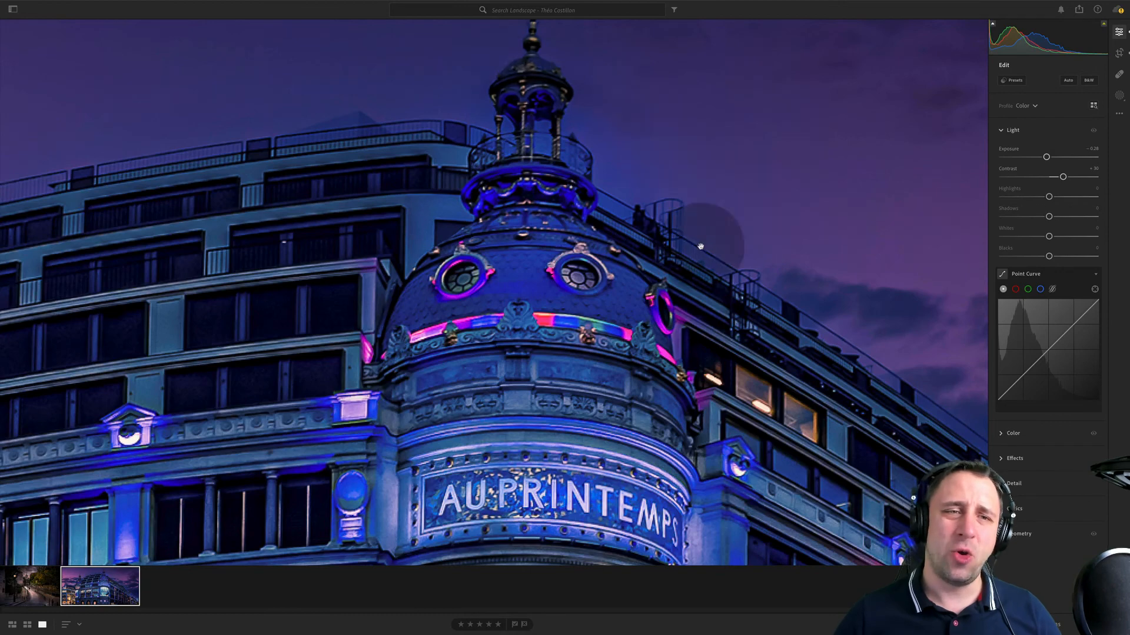
pyautogui.click(557, 220)
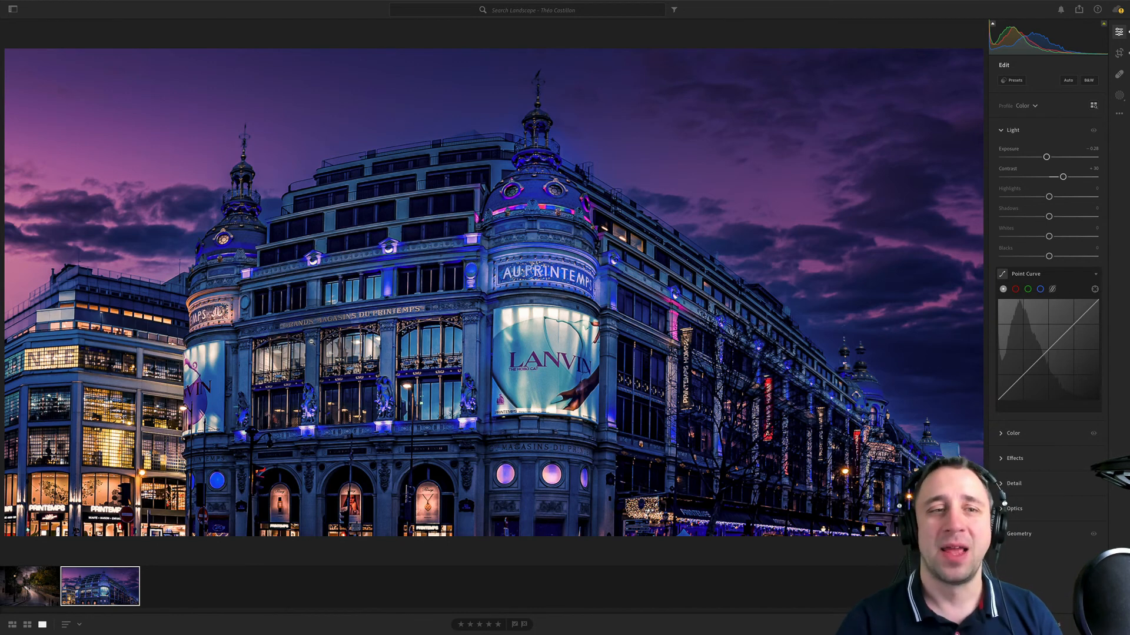
# - Open the next photographer's landscape album and show the rainbow field photo's metadata
pyautogui.click(15, 9)
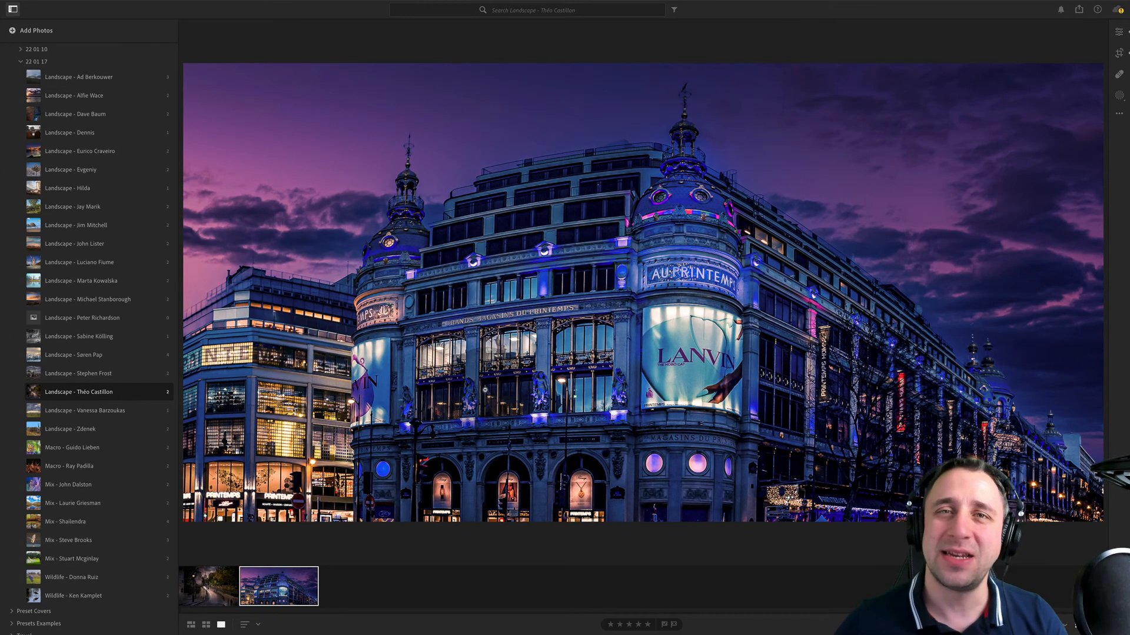
pyautogui.click(97, 410)
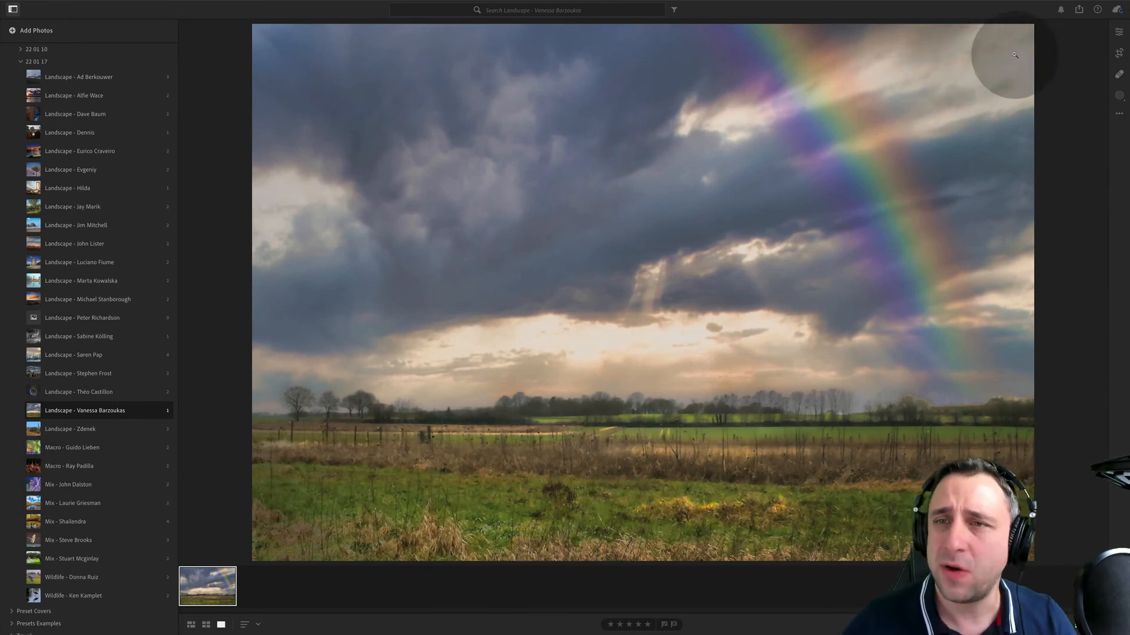
pyautogui.click(1119, 32)
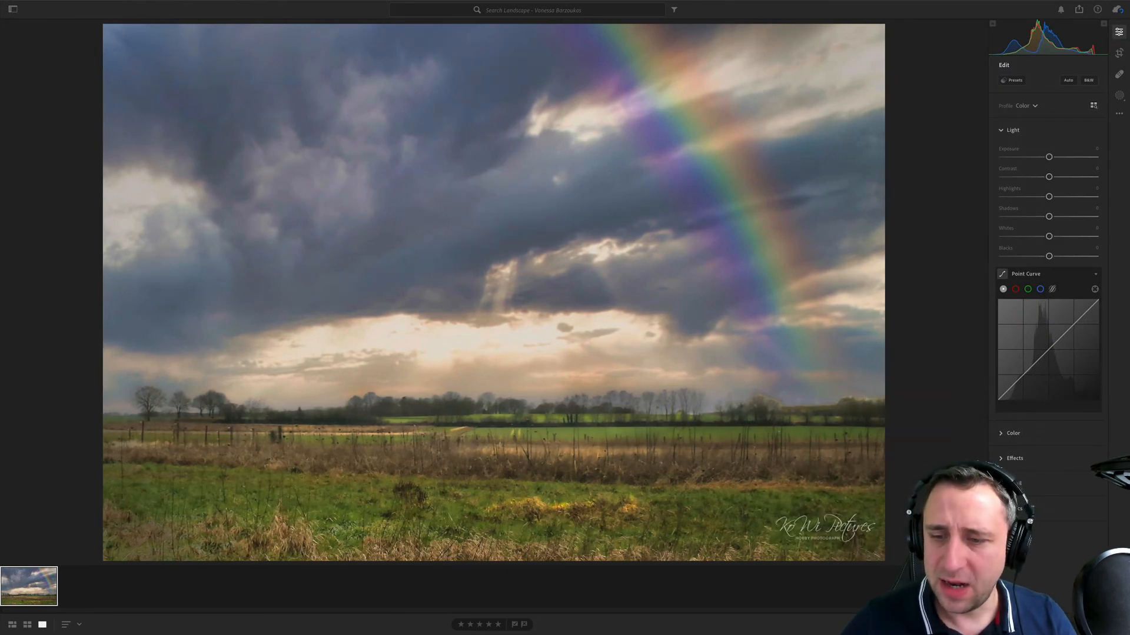
pyautogui.click(1119, 624)
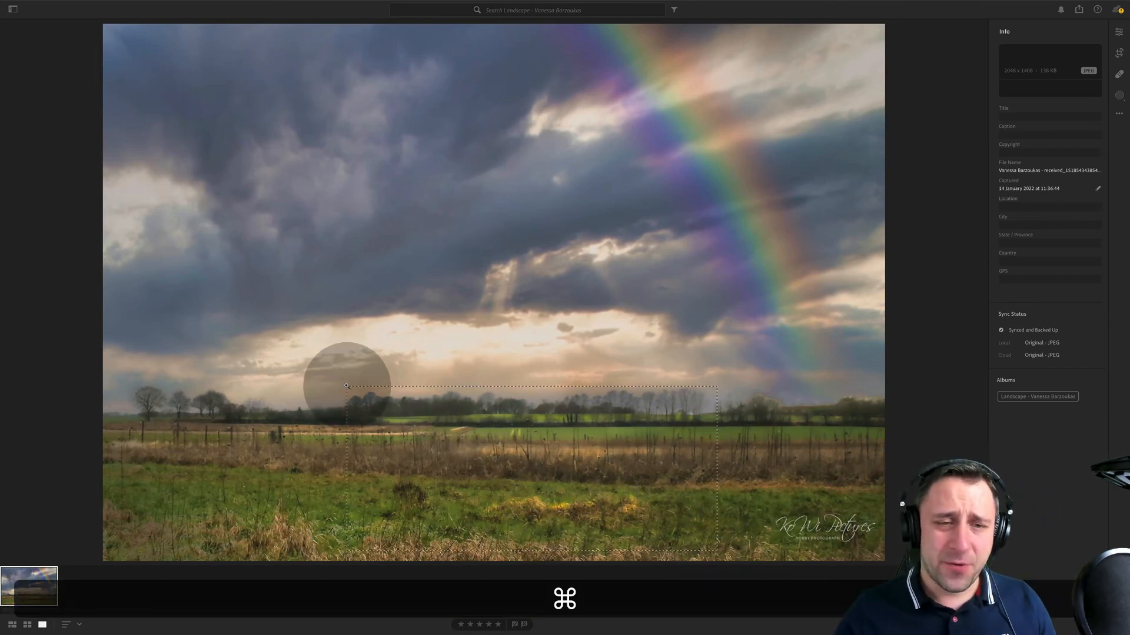
# - Examine the treeline, fence and grass of the rainbow photo close up, return to the full view and show its editing controls
pyautogui.moveTo(347, 379); pyautogui.dragTo(717, 561)
pyautogui.moveTo(504, 194); pyautogui.dragTo(637, 335)
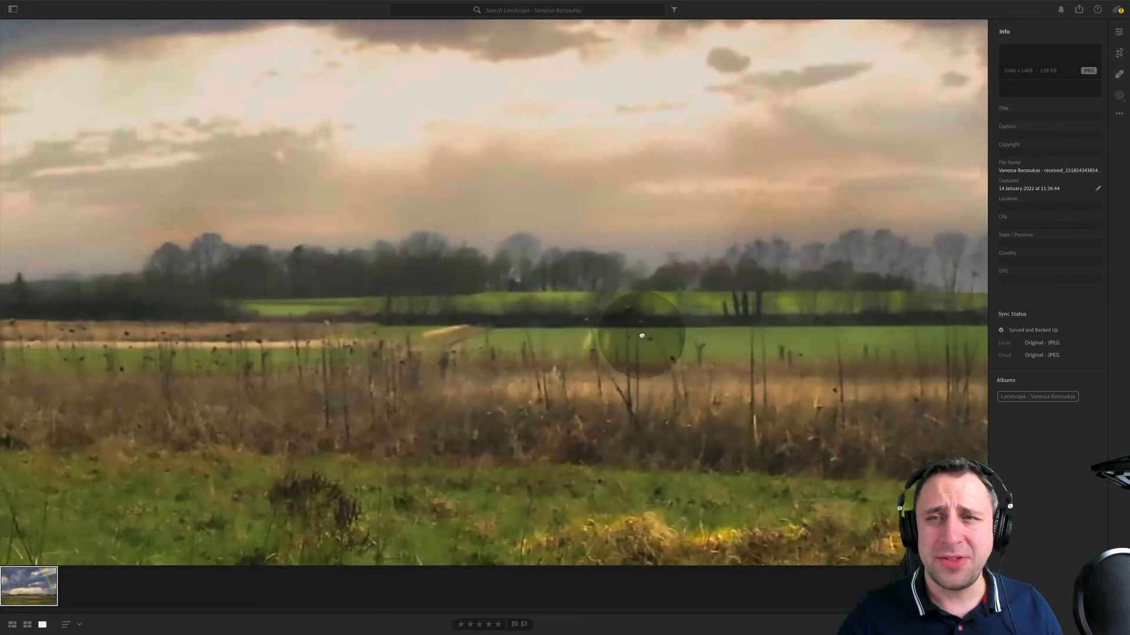
pyautogui.moveTo(321, 311); pyautogui.dragTo(571, 146)
pyautogui.moveTo(456, 293); pyautogui.dragTo(708, 432)
pyautogui.moveTo(450, 338); pyautogui.dragTo(661, 386)
pyautogui.moveTo(545, 396); pyautogui.dragTo(109, 379)
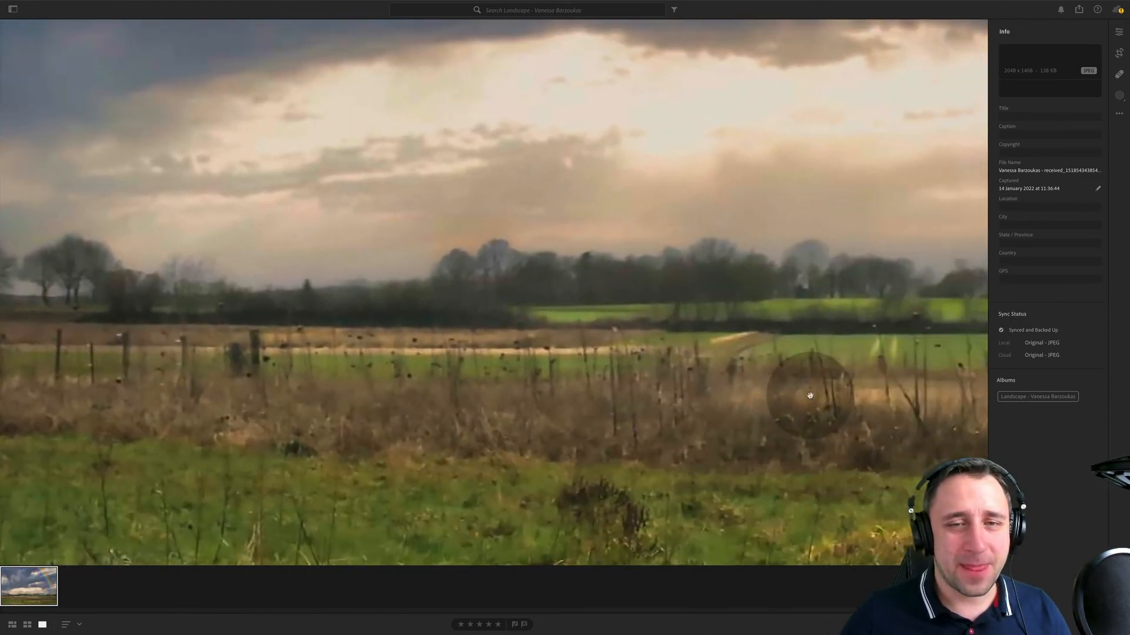
pyautogui.moveTo(899, 385); pyautogui.dragTo(296, 375)
pyautogui.click(296, 375)
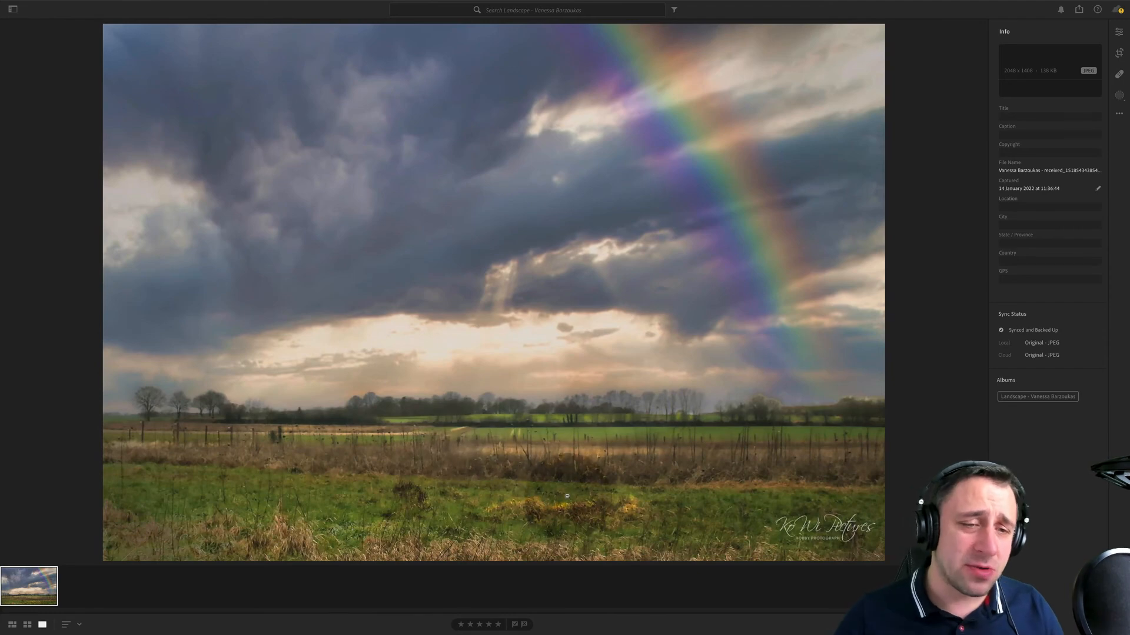
pyautogui.moveTo(606, 521); pyautogui.dragTo(192, 342)
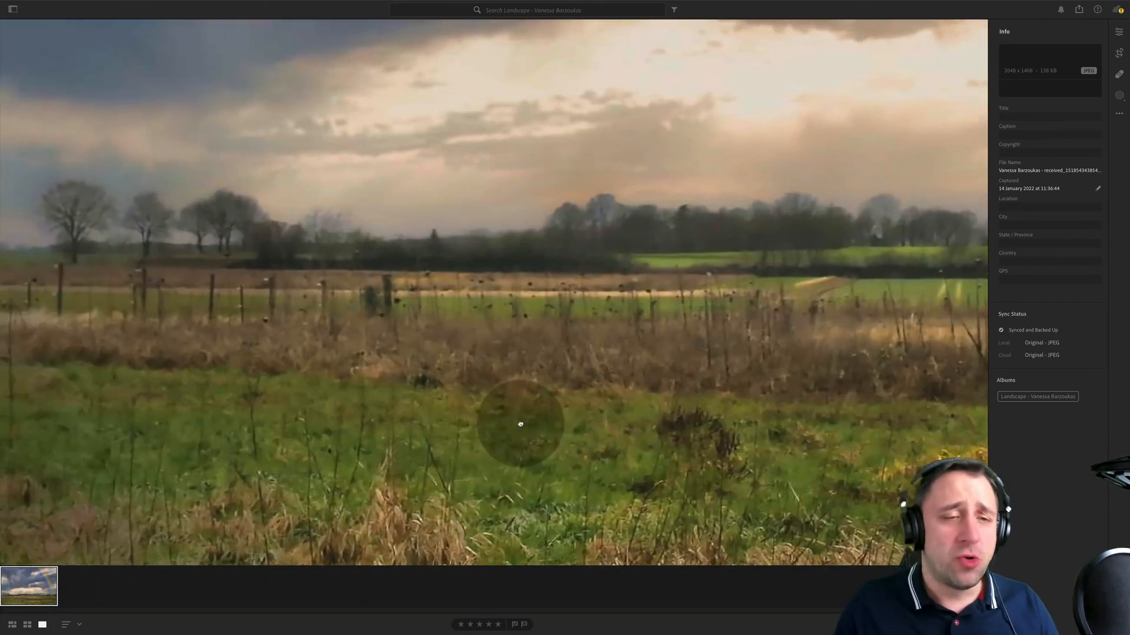
pyautogui.moveTo(520, 424); pyautogui.dragTo(558, 416)
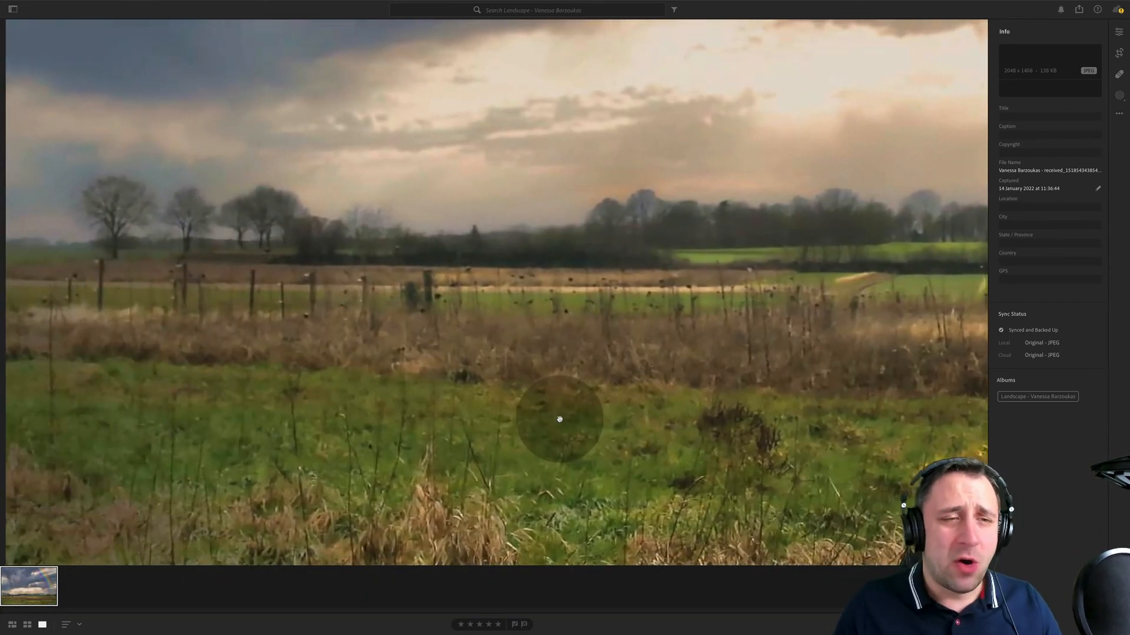
pyautogui.click(558, 417)
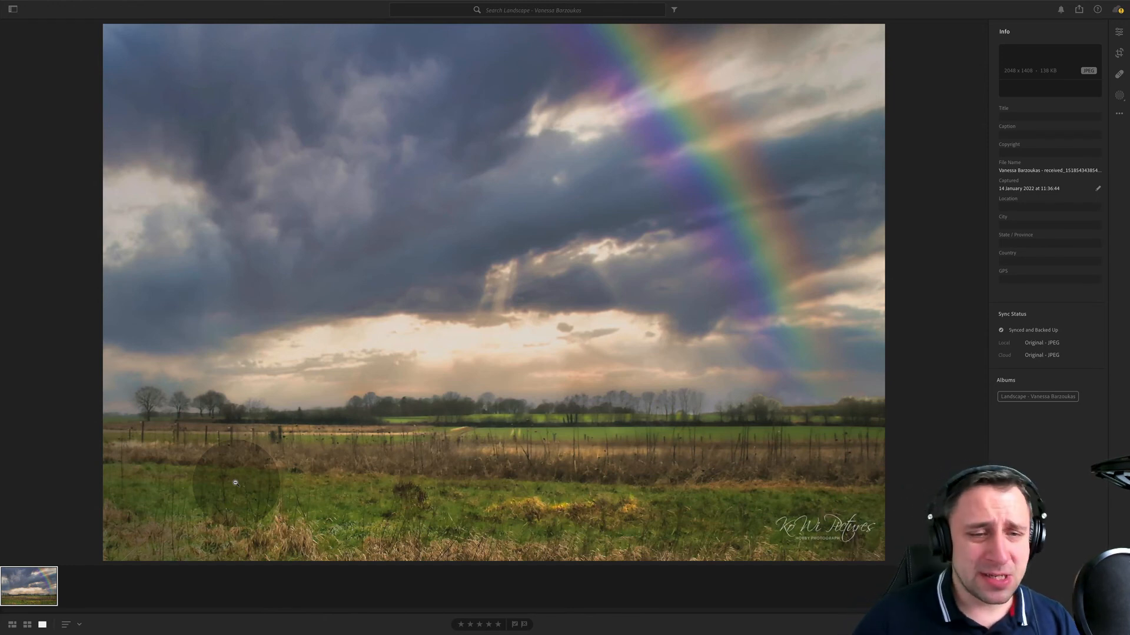
pyautogui.click(1119, 32)
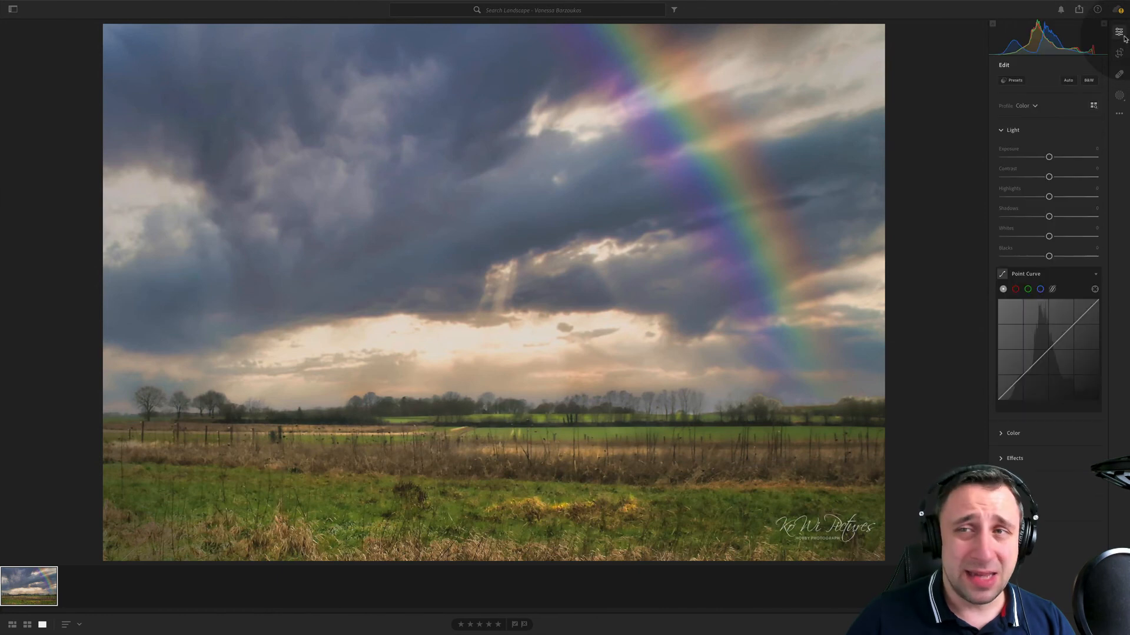
# - Try automatic white balance on the rainbow photo and reset its tint and temperature to their defaults
pyautogui.click(1016, 433)
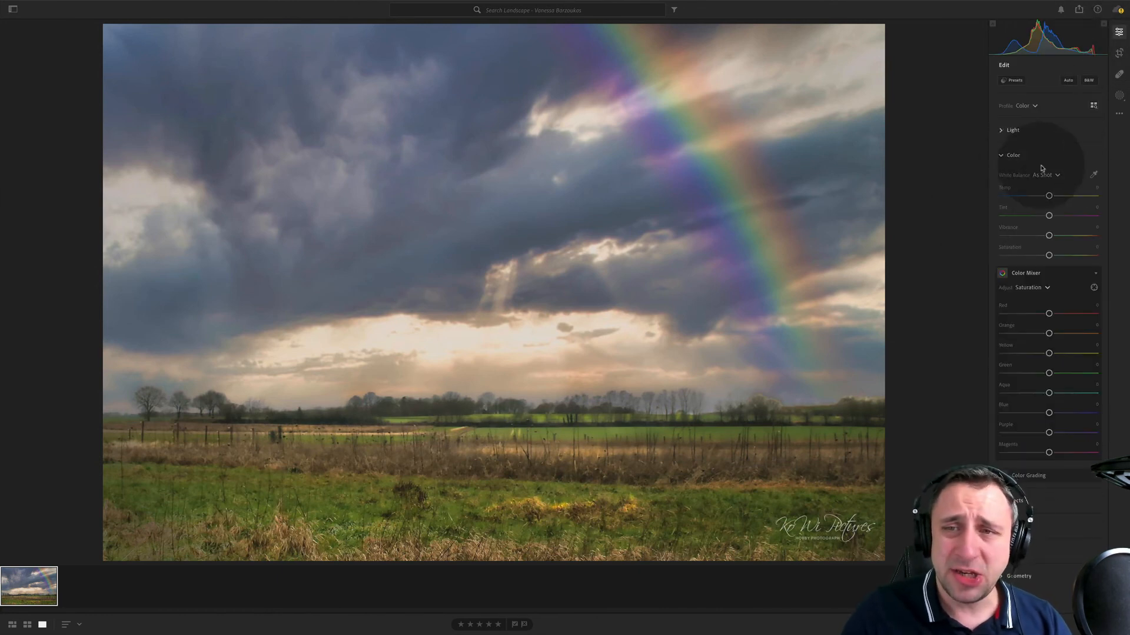
pyautogui.click(1057, 176)
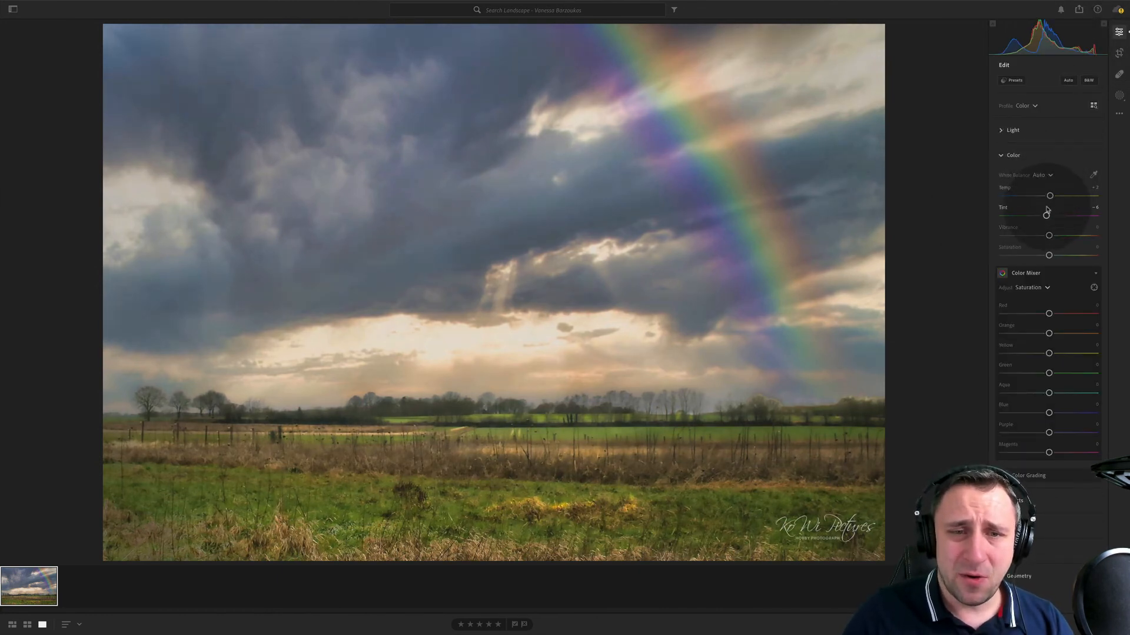
pyautogui.click(1044, 200)
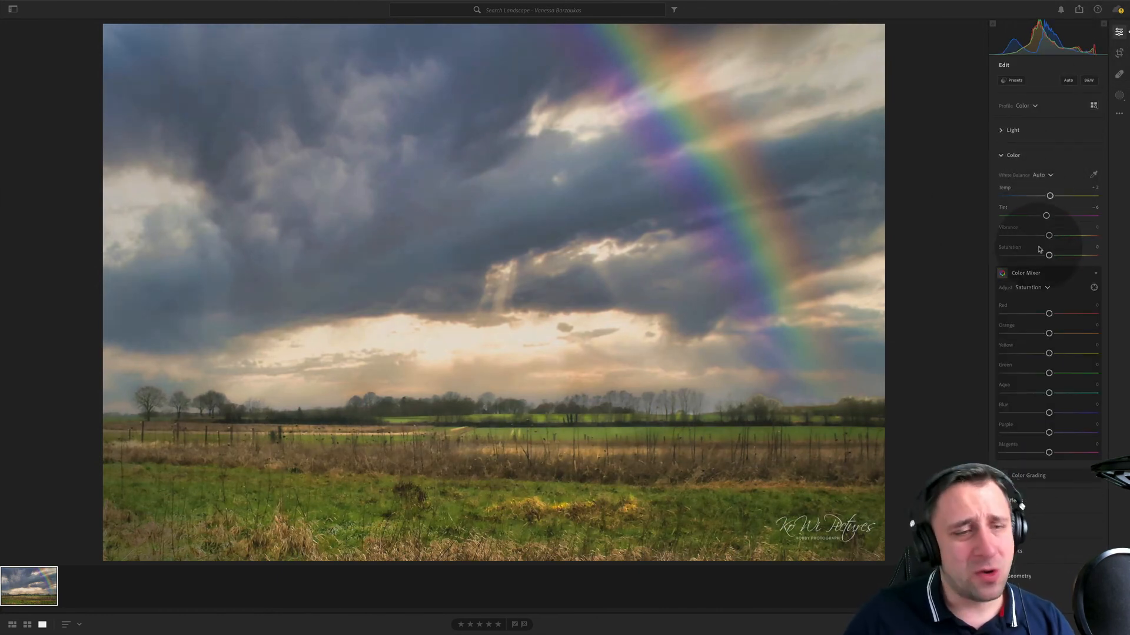
pyautogui.doubleClick(1001, 209)
pyautogui.doubleClick(1004, 194)
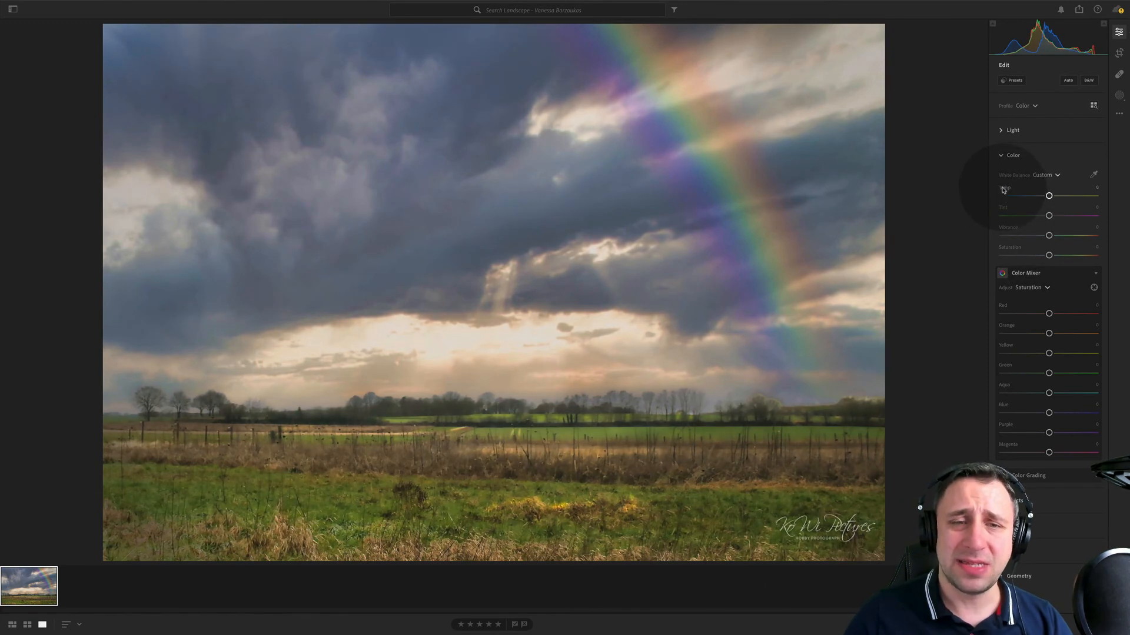
# - Set the rainbow photo's exposure to -0.40 and start a brush mask at the upper end of the rainbow
pyautogui.click(1012, 130)
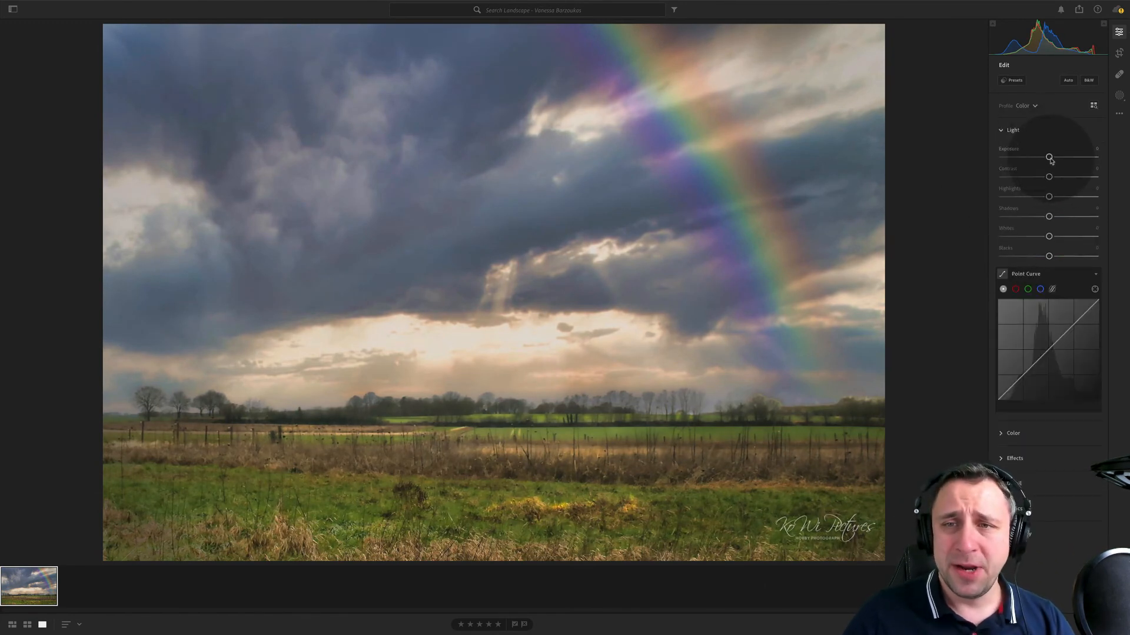
pyautogui.moveTo(1048, 156); pyautogui.dragTo(1045, 156)
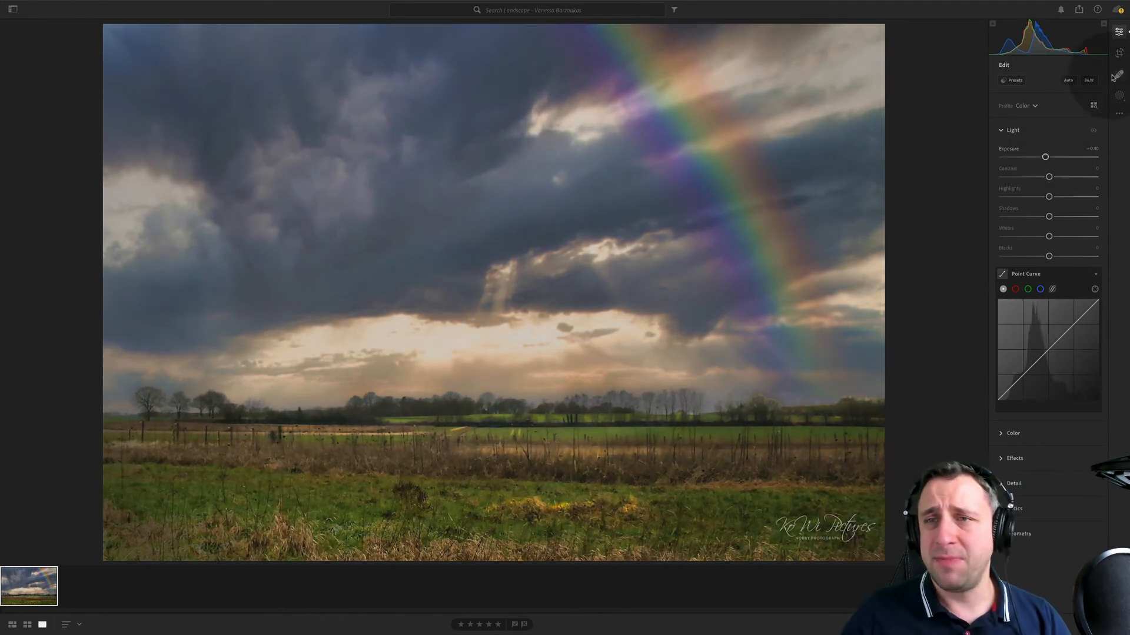
pyautogui.press('m')
pyautogui.click(1001, 124)
pyautogui.scroll(-5, 629, 29)
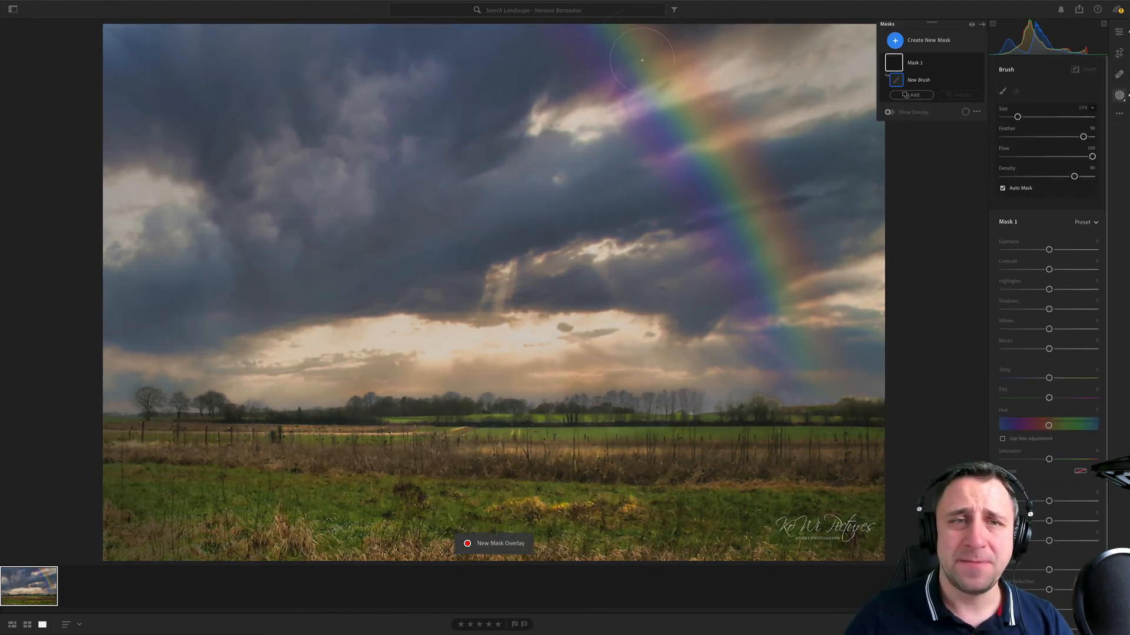
pyautogui.click(615, 42)
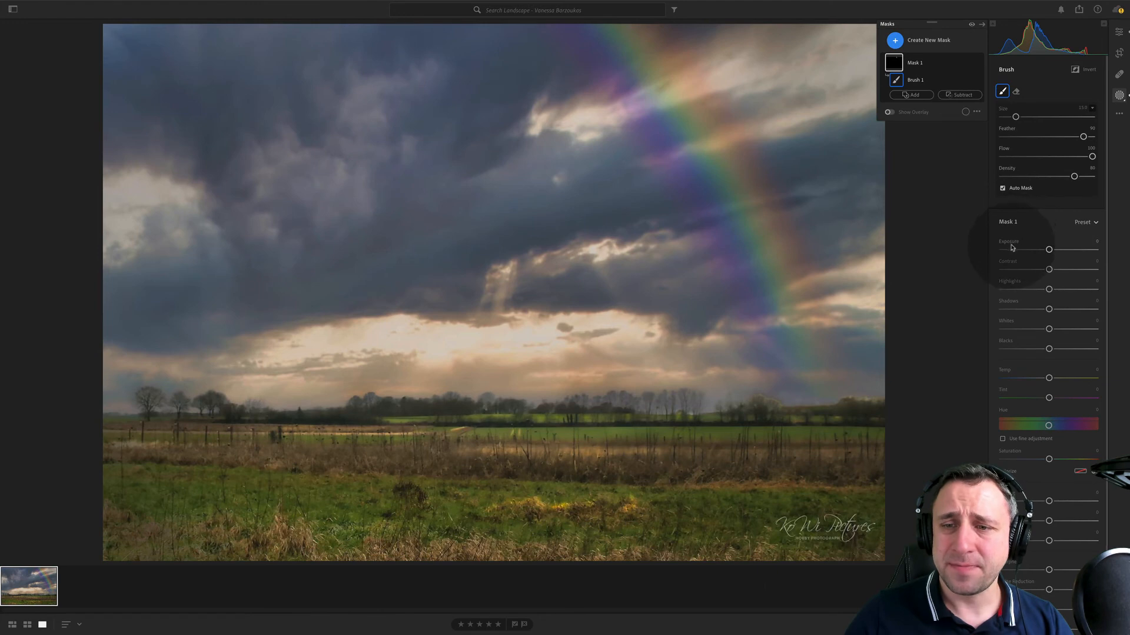
# - Try exposure +0.28 on the brush mask, reset it, extend the mask along the whole rainbow, and return to the editing controls
pyautogui.moveTo(1049, 250); pyautogui.dragTo(1052, 251)
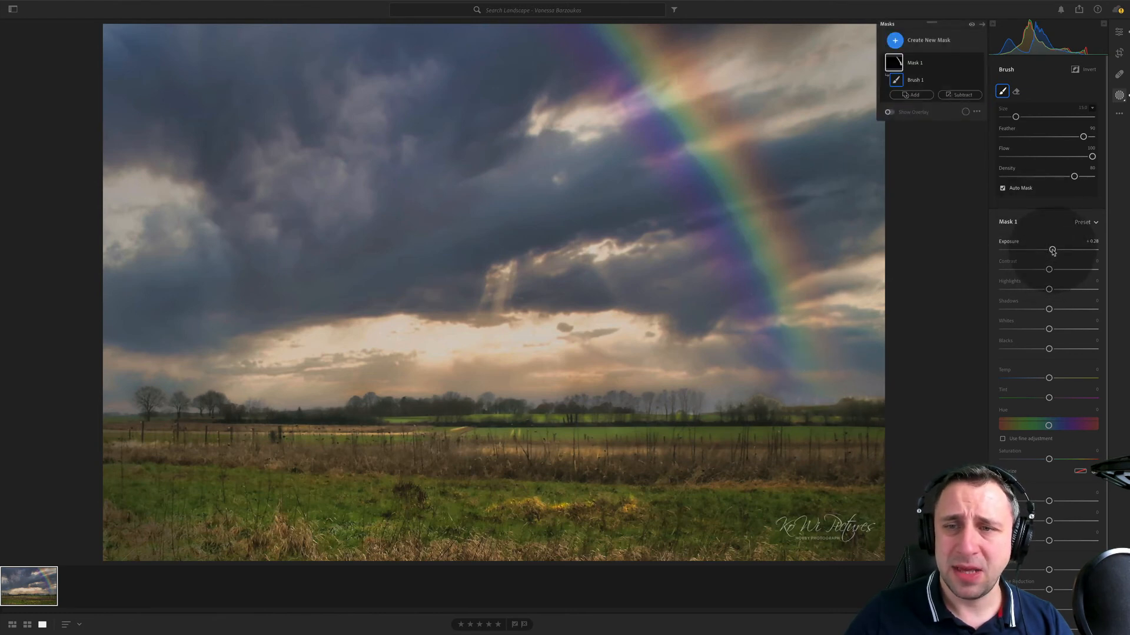
pyautogui.doubleClick(1050, 250)
pyautogui.moveTo(572, 30)
pyautogui.mouseDown()
pyautogui.moveTo(726, 267)
pyautogui.moveTo(704, 186)
pyautogui.moveTo(792, 408)
pyautogui.mouseUp()
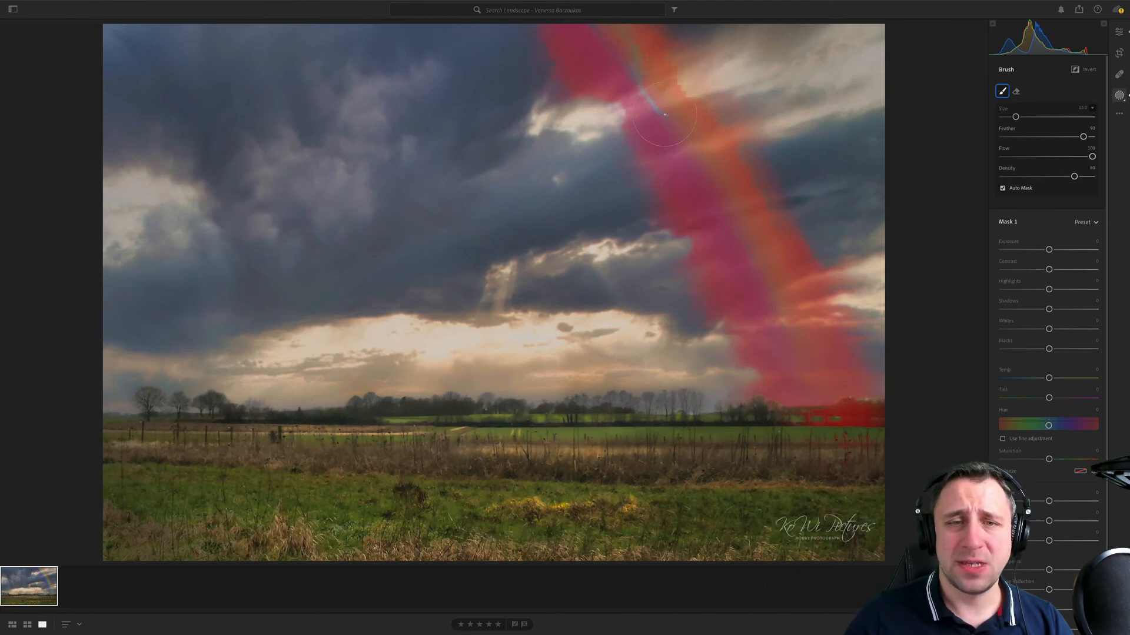
pyautogui.moveTo(677, 131); pyautogui.dragTo(579, 25)
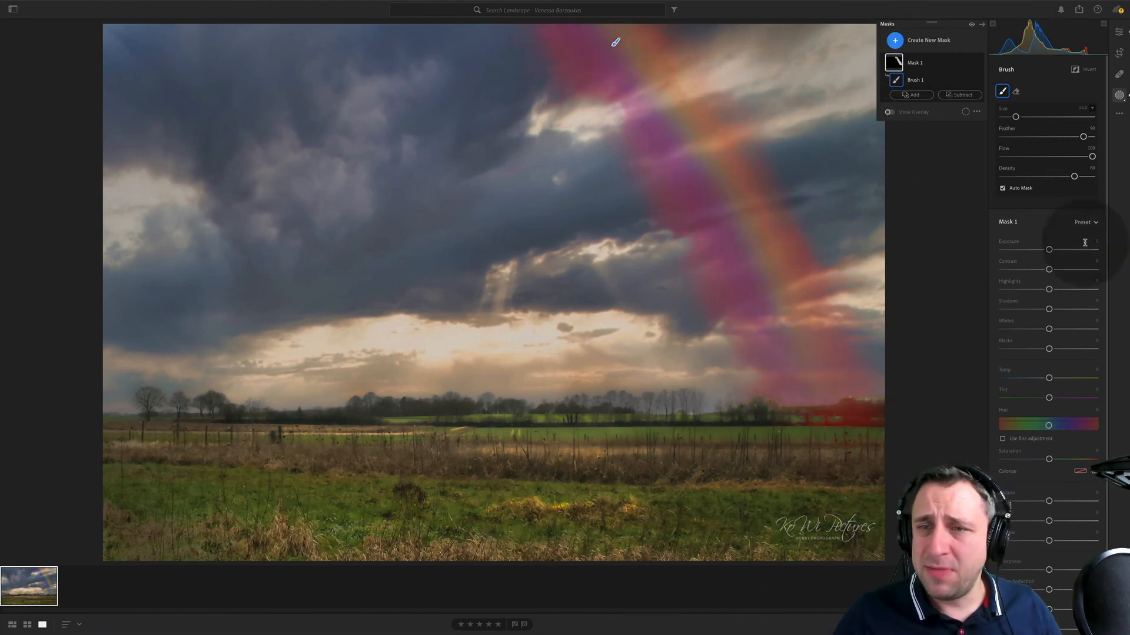
pyautogui.click(1113, 30)
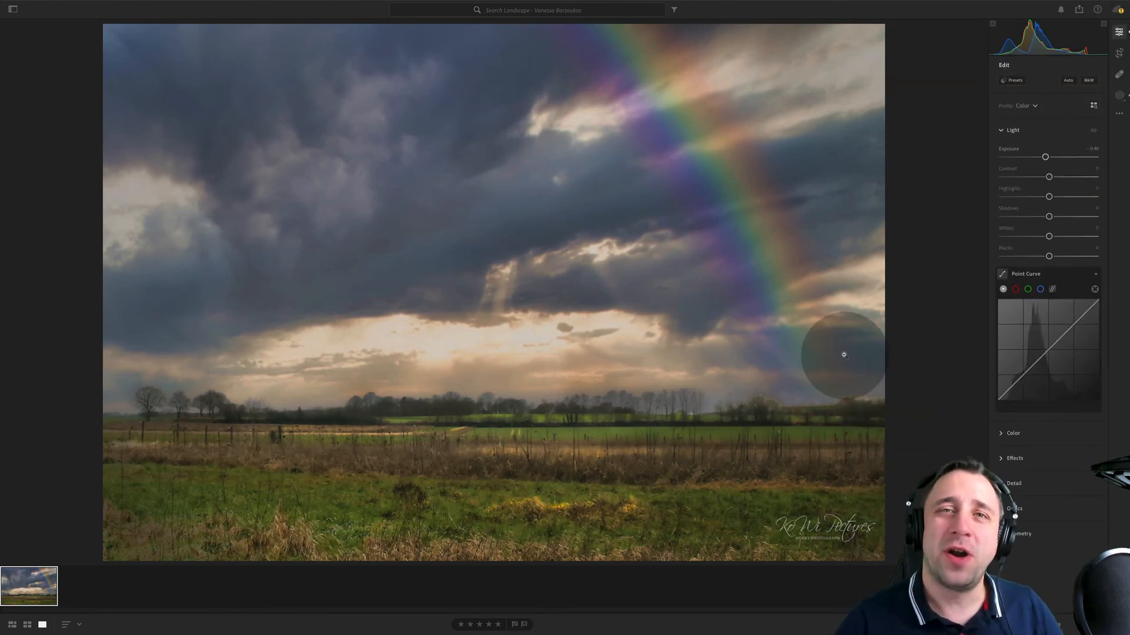
# - Open the next photographer's landscape album, view both of its photos, and show the giraffe photo's editing controls
pyautogui.click(13, 9)
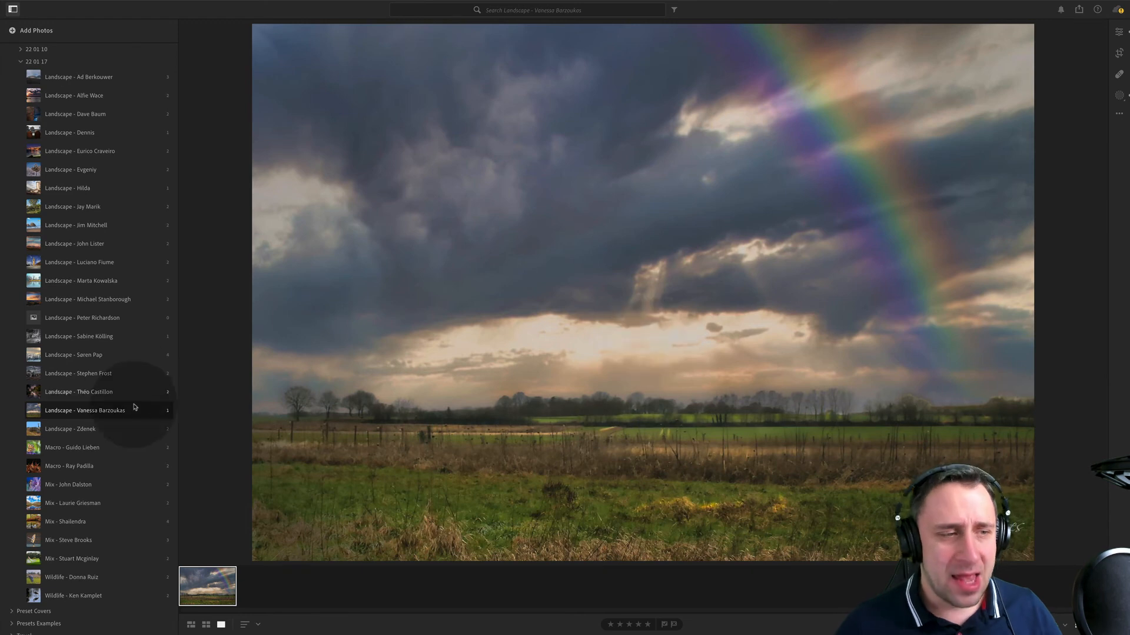
pyautogui.click(130, 432)
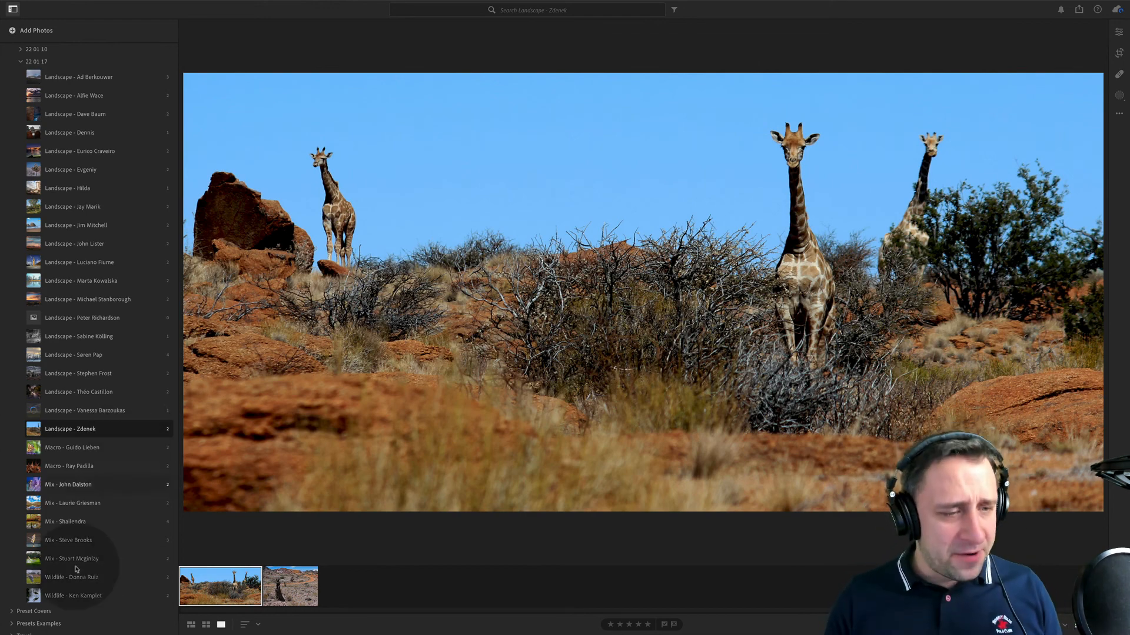
pyautogui.click(277, 591)
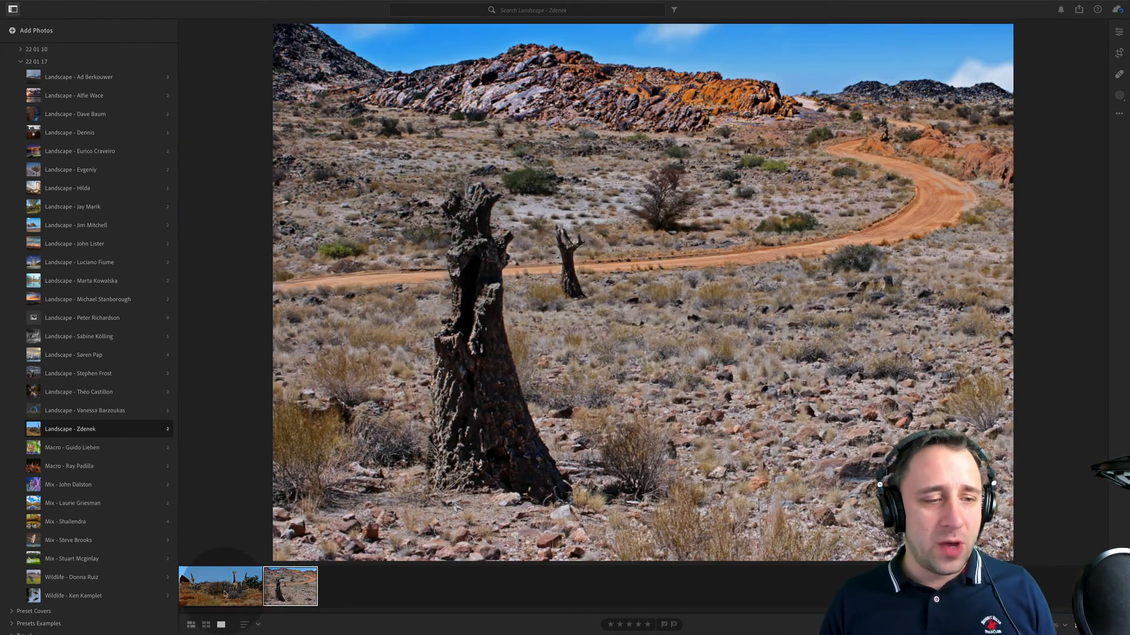
pyautogui.click(215, 593)
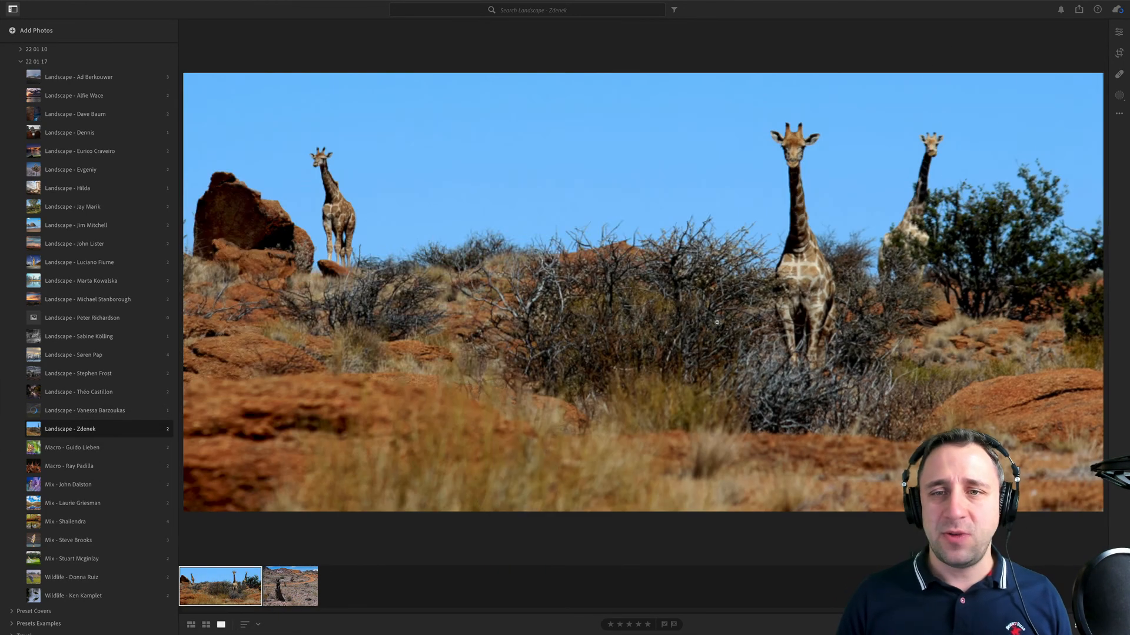
pyautogui.click(1119, 30)
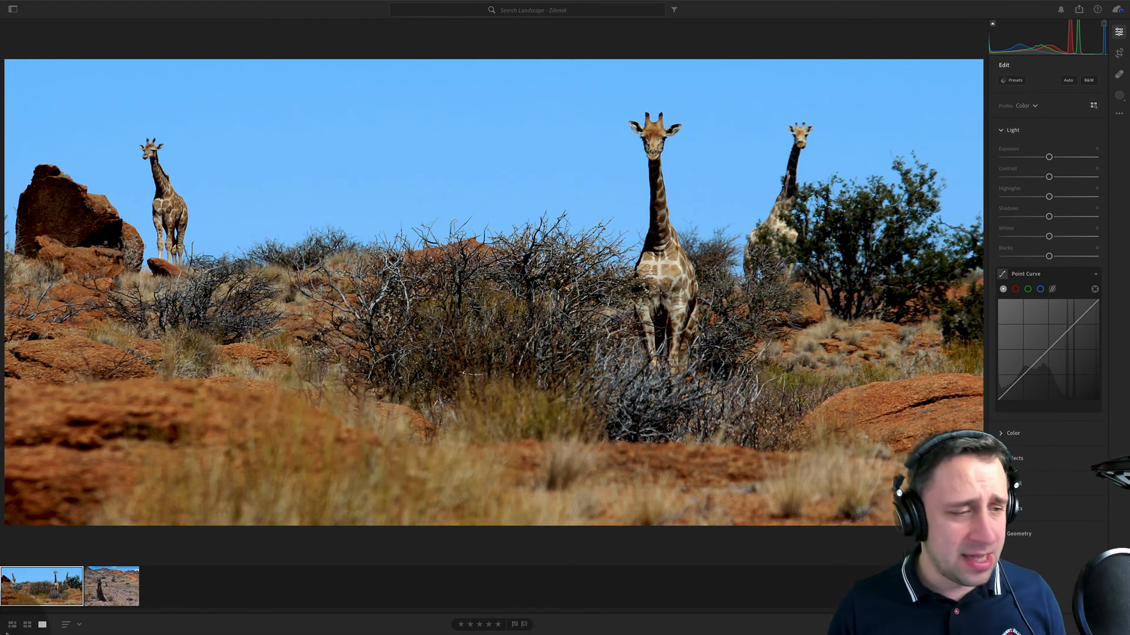
# - View the desert photo with the dead tree stump again, return to the giraffe photo, and show its metadata
pyautogui.click(112, 586)
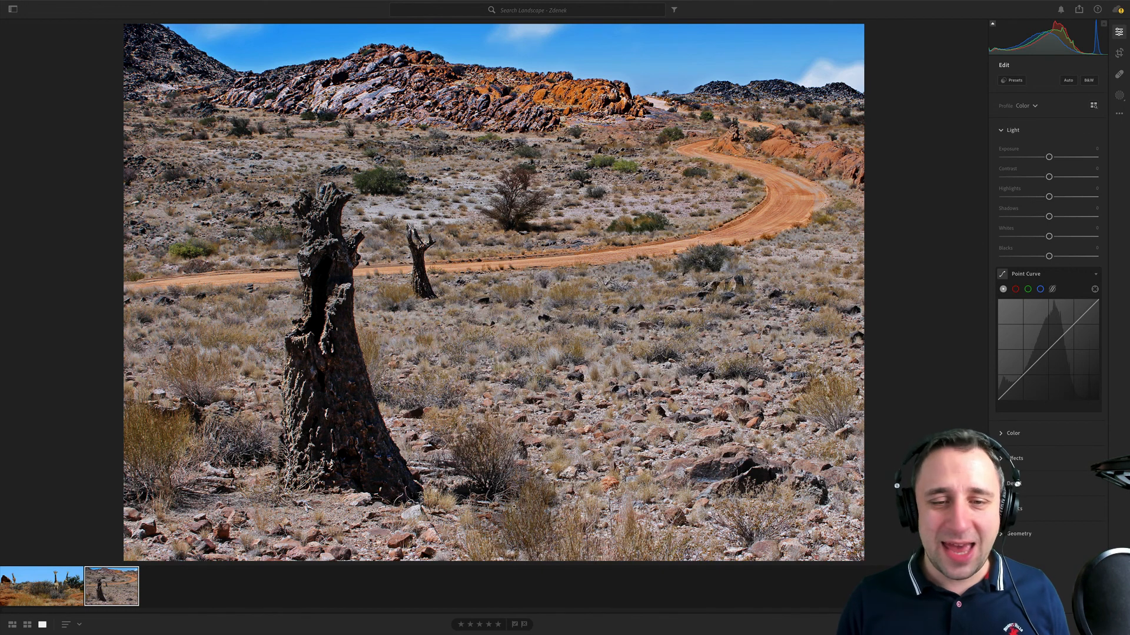
pyautogui.click(76, 587)
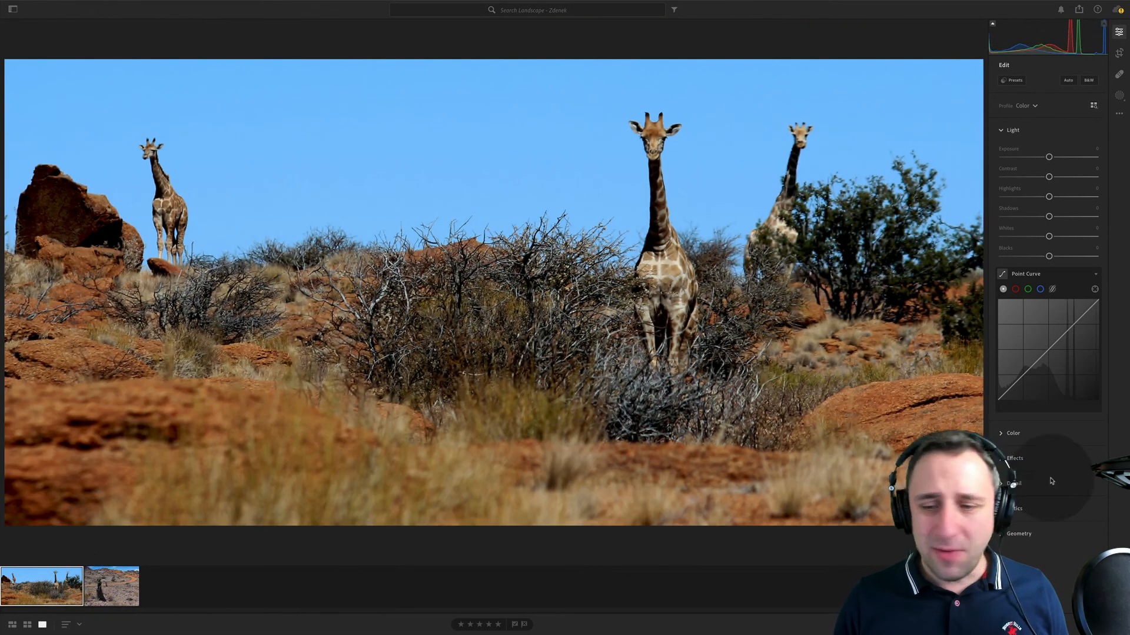
pyautogui.press('i')
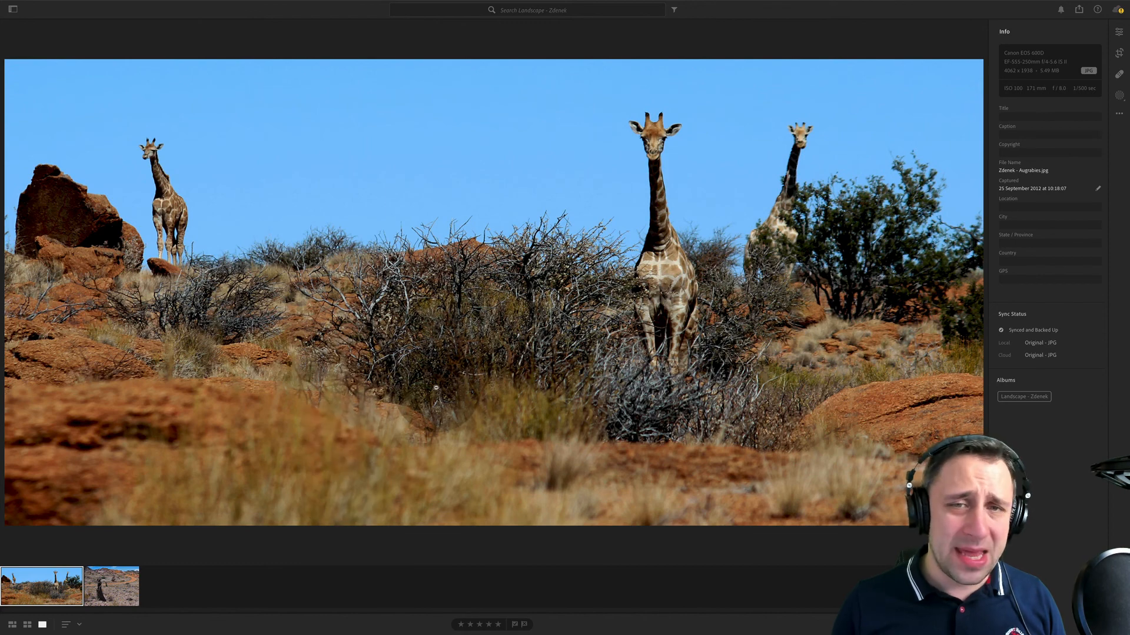
# - Examine the heads, necks and bodies of the front giraffe and the giraffe behind the tree close up
pyautogui.click(665, 151)
pyautogui.moveTo(665, 132); pyautogui.dragTo(660, 257)
pyautogui.moveTo(690, 315); pyautogui.dragTo(589, 44)
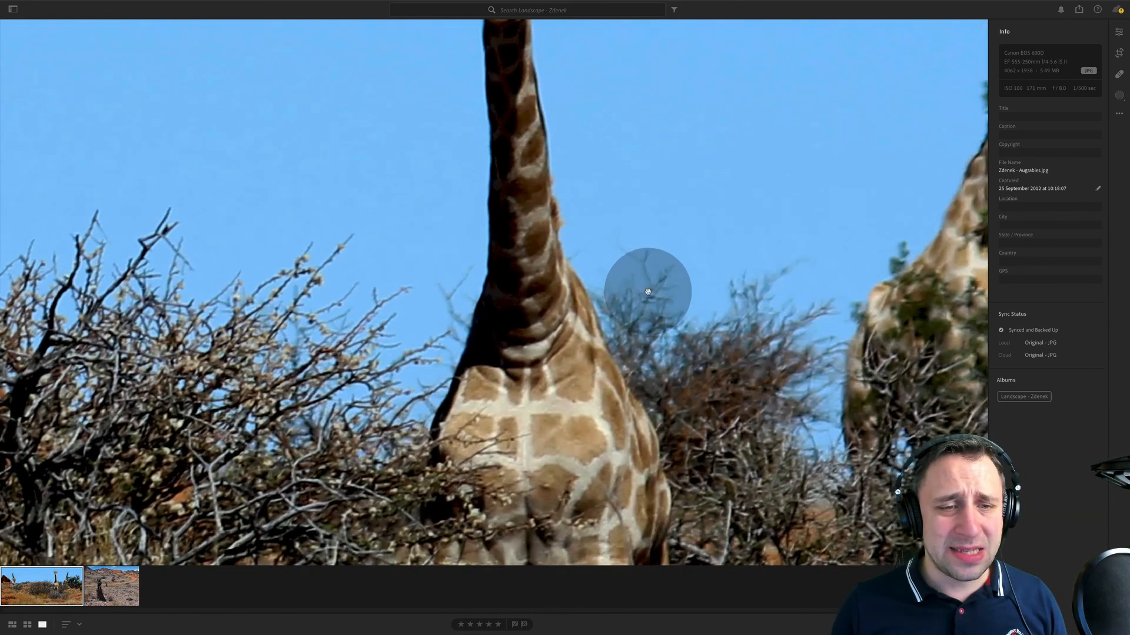
pyautogui.moveTo(647, 291); pyautogui.dragTo(498, 148)
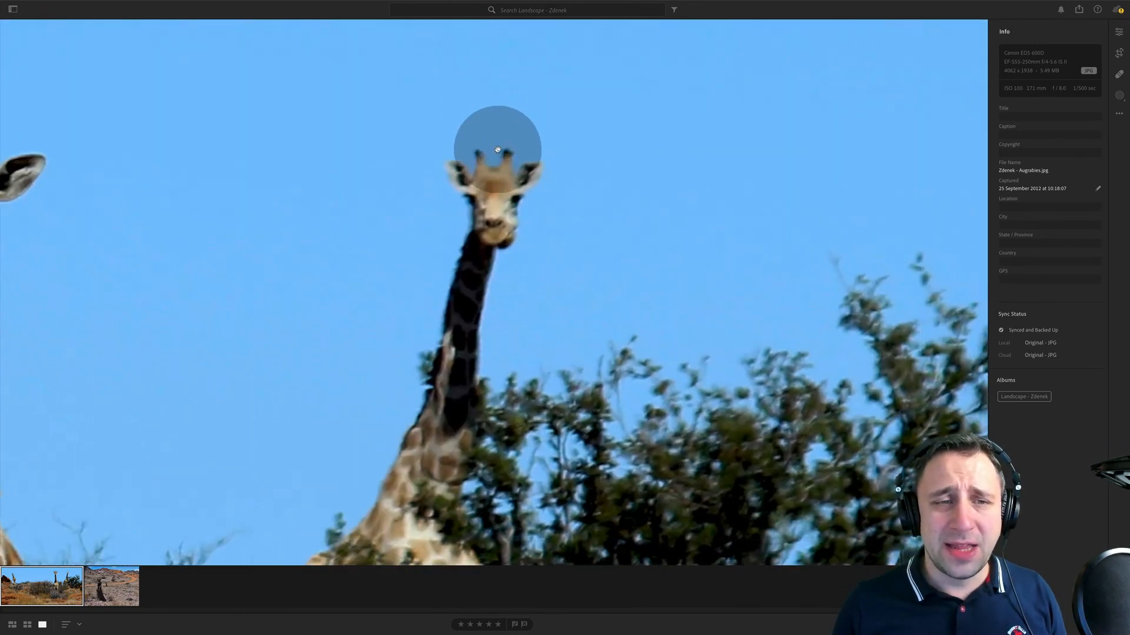
pyautogui.moveTo(457, 312); pyautogui.dragTo(482, 26)
pyautogui.moveTo(469, 159); pyautogui.dragTo(515, 308)
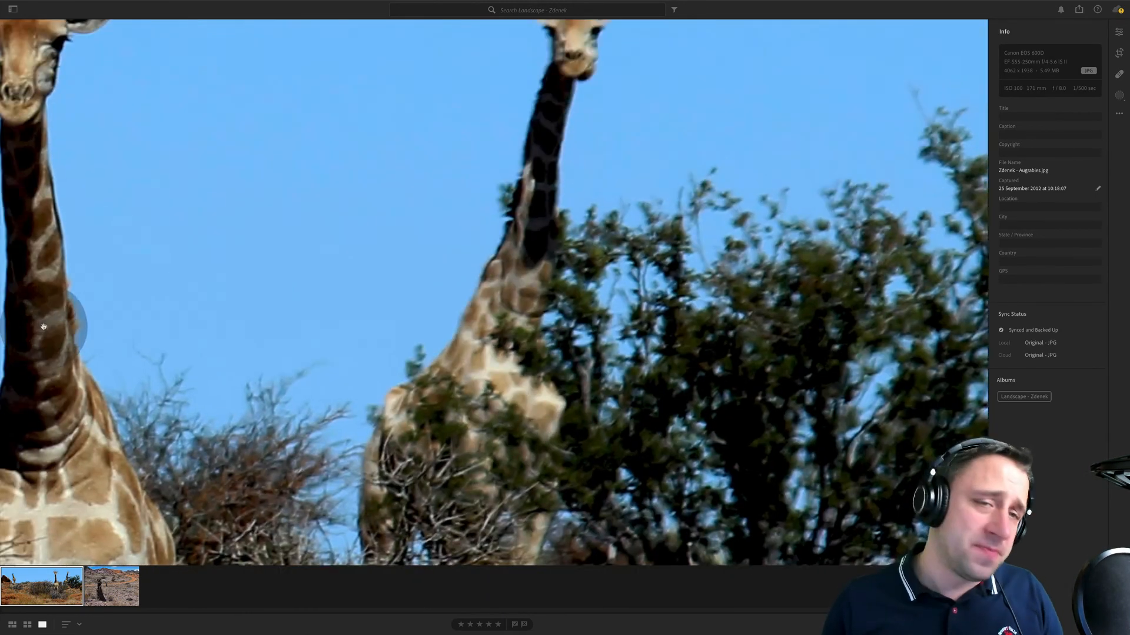
# - Examine the front giraffe's neck and the distant giraffe beside the rocks close up, and return to the full view
pyautogui.moveTo(43, 326); pyautogui.dragTo(492, 341)
pyautogui.moveTo(554, 418); pyautogui.dragTo(472, 388)
pyautogui.moveTo(428, 276); pyautogui.dragTo(533, 334)
pyautogui.click(330, 259)
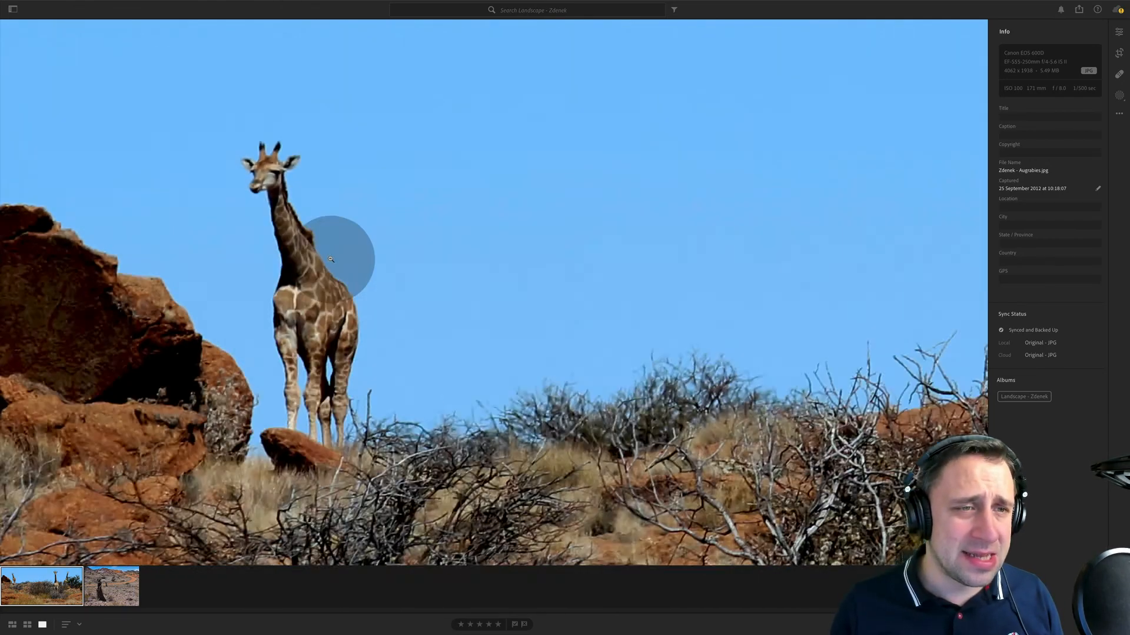
pyautogui.click(234, 227)
pyautogui.click(450, 288)
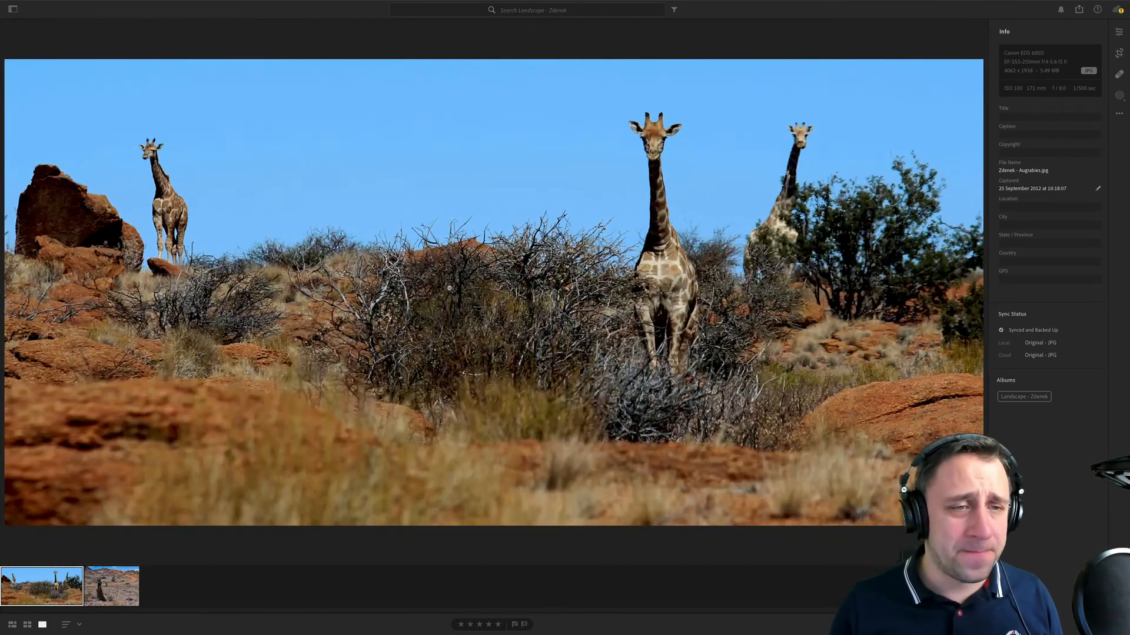
# - Examine the bushes along the skyline and the green tree close up, and return to the full giraffe photo
pyautogui.click(228, 242)
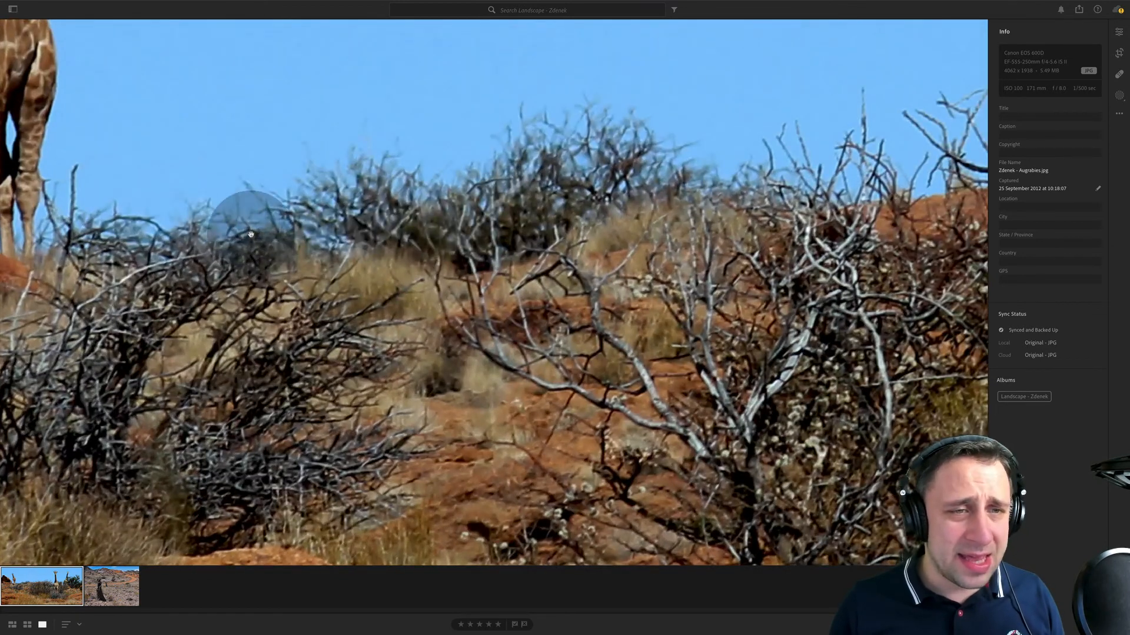
pyautogui.click(603, 306)
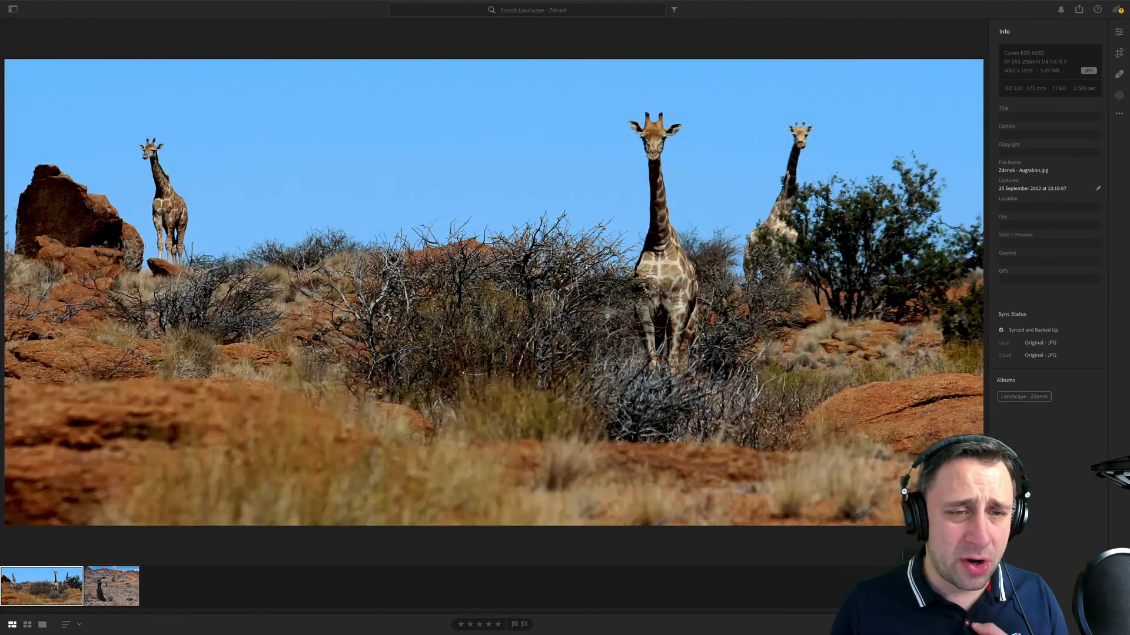
pyautogui.press('g')
pyautogui.press('d')
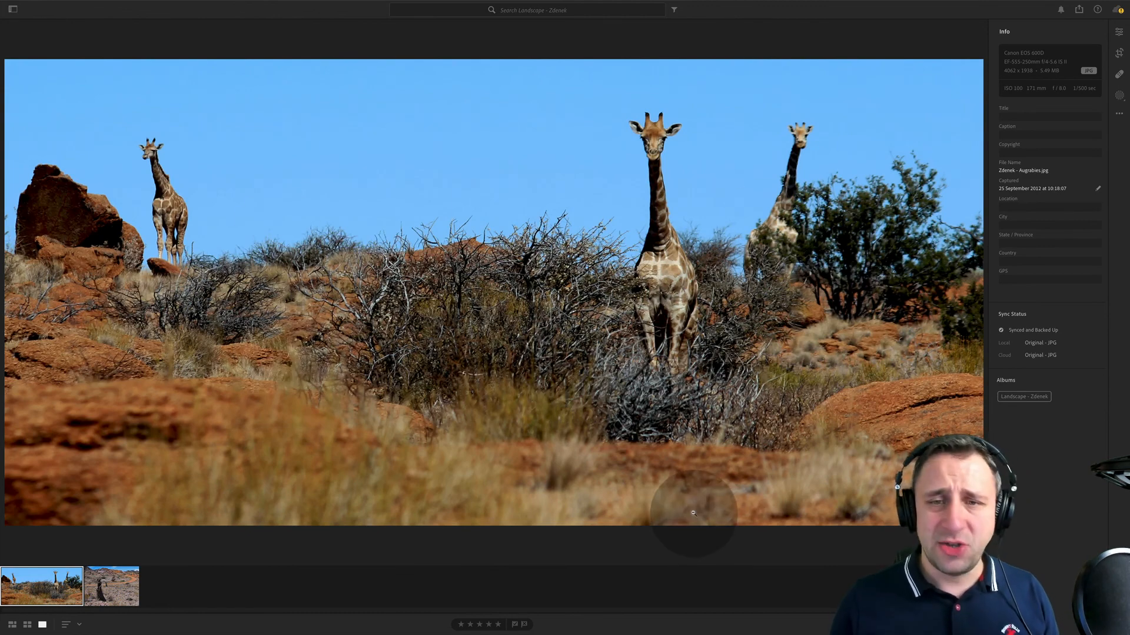
pyautogui.click(899, 213)
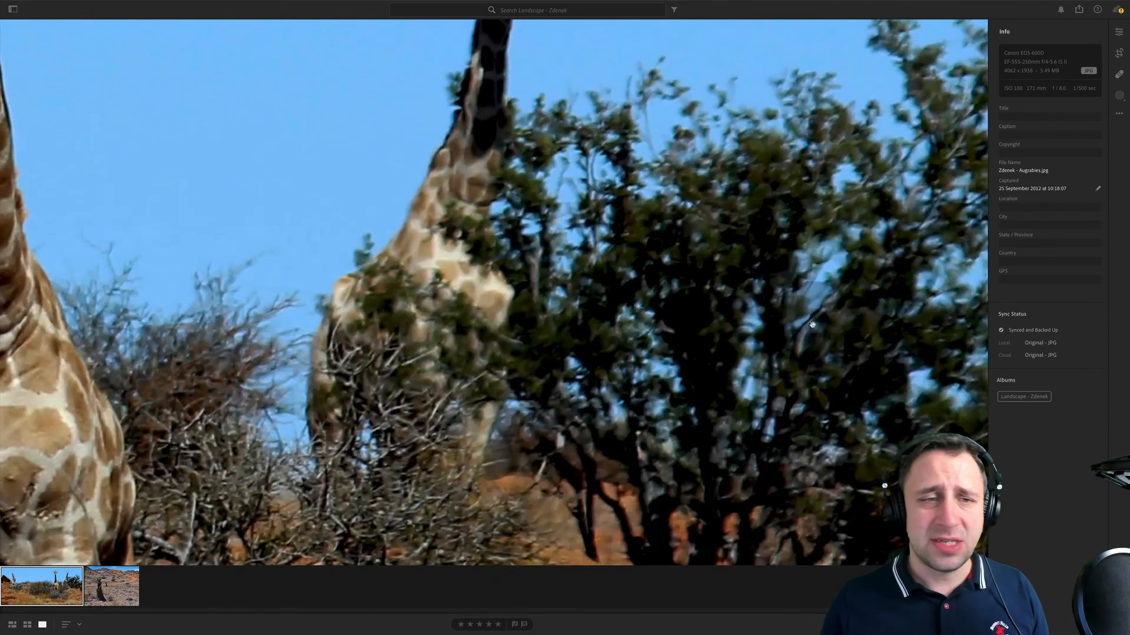
pyautogui.click(680, 358)
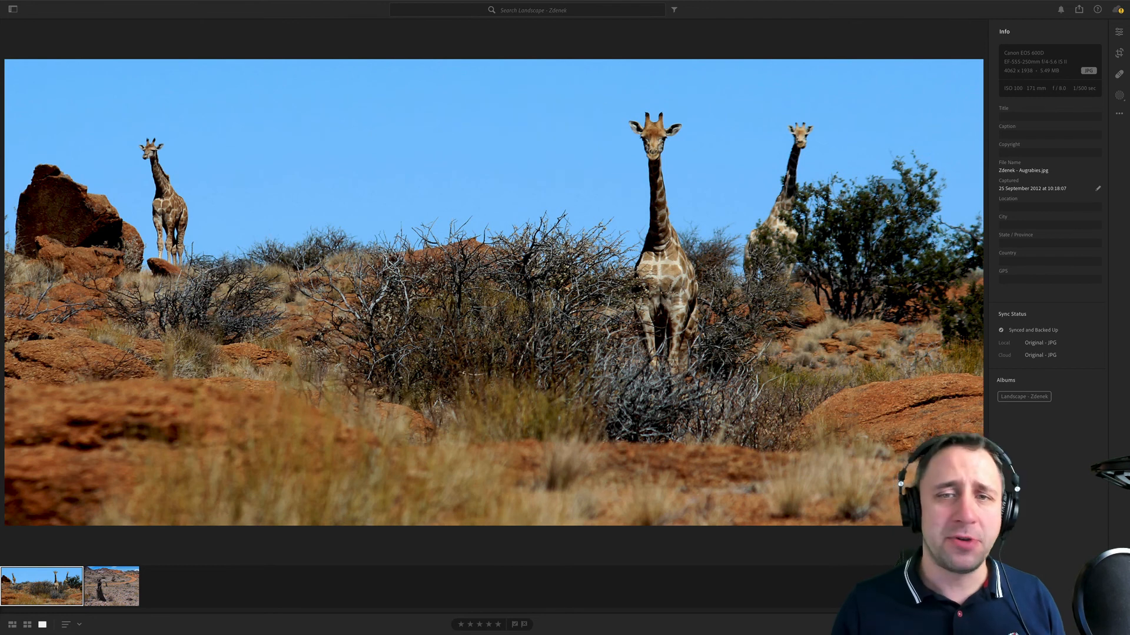
# - Open the desert road photo with its metadata, examine the road and foreground up close, and return to the full view
pyautogui.click(106, 591)
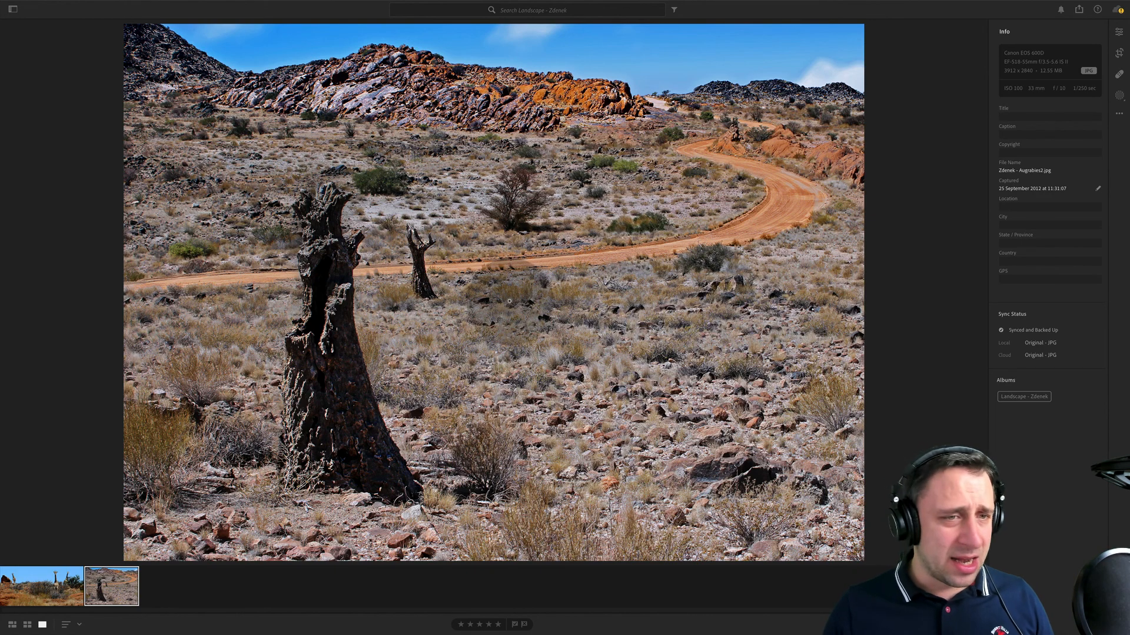
pyautogui.click(733, 226)
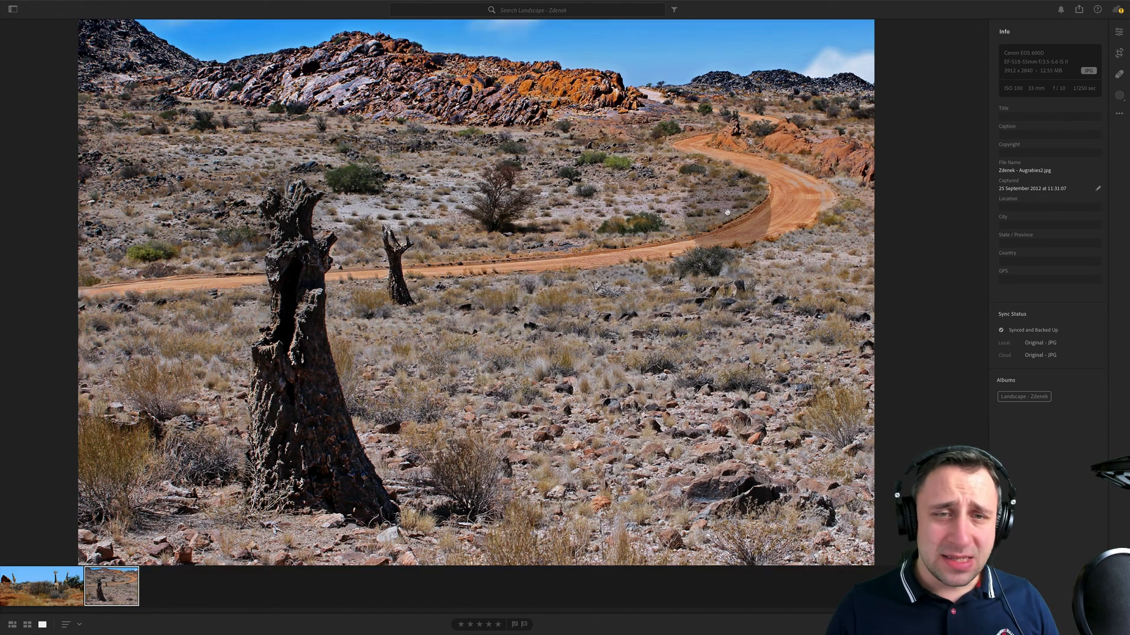
pyautogui.moveTo(732, 143); pyautogui.dragTo(749, 457)
pyautogui.click(749, 457)
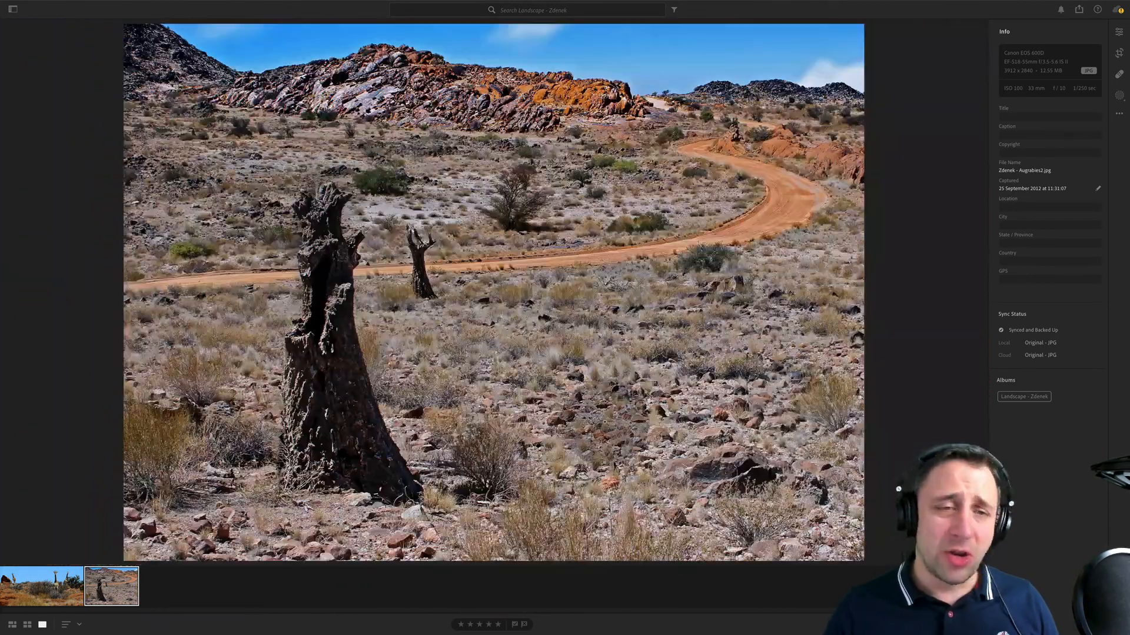
# - Open the giraffe photo and examine the branches at the front giraffe's feet, both giraffes' heads and the green tree close up
pyautogui.click(35, 586)
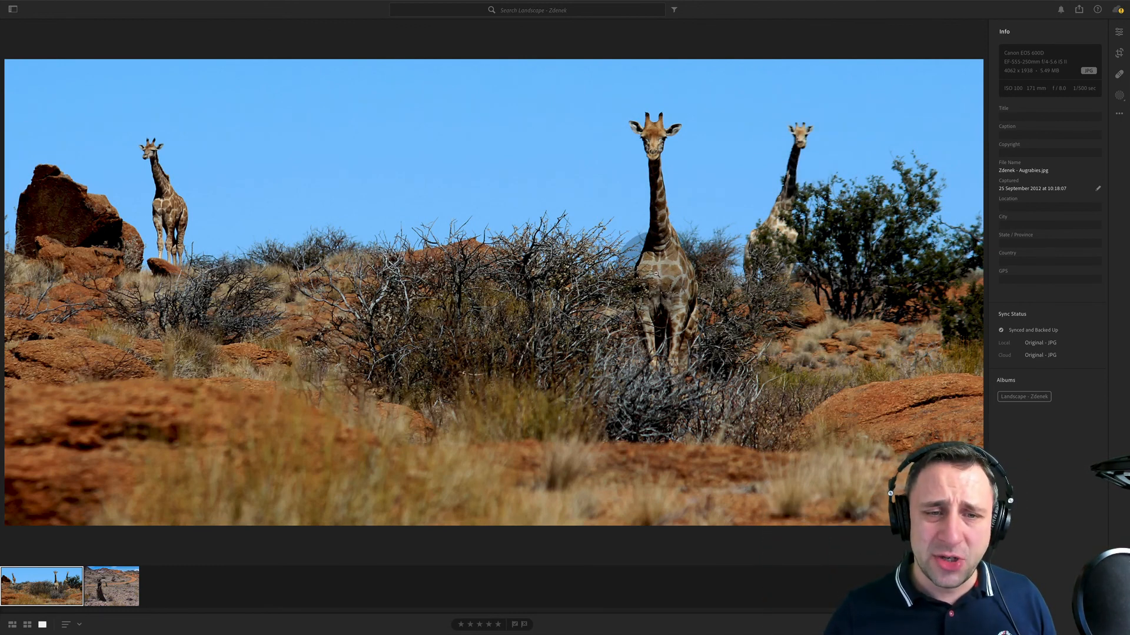
pyautogui.click(726, 412)
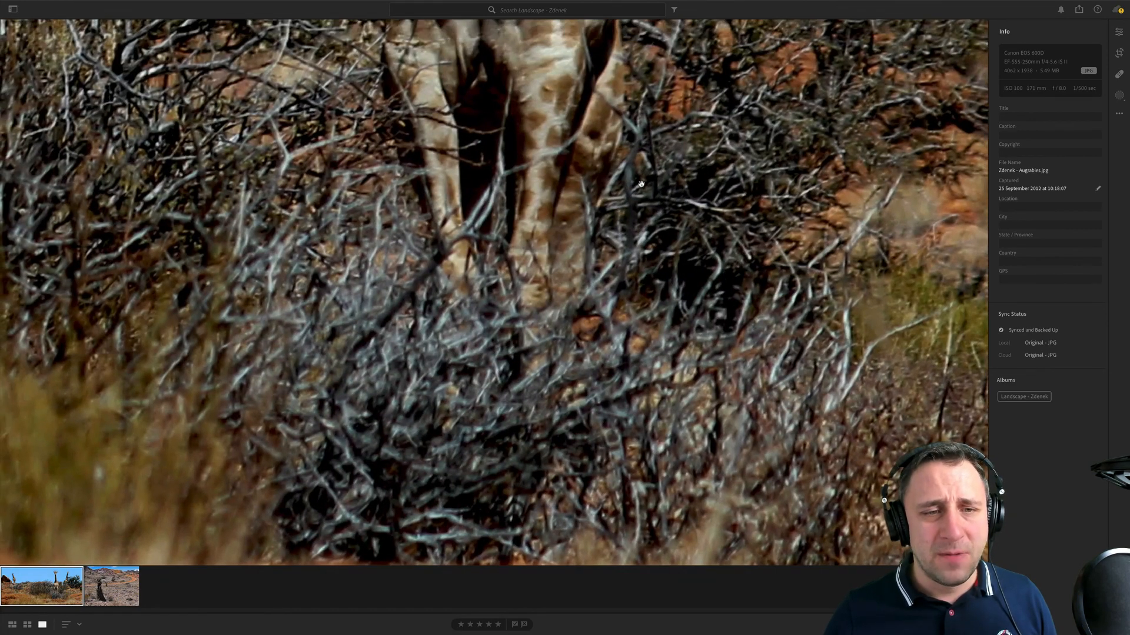
pyautogui.click(634, 167)
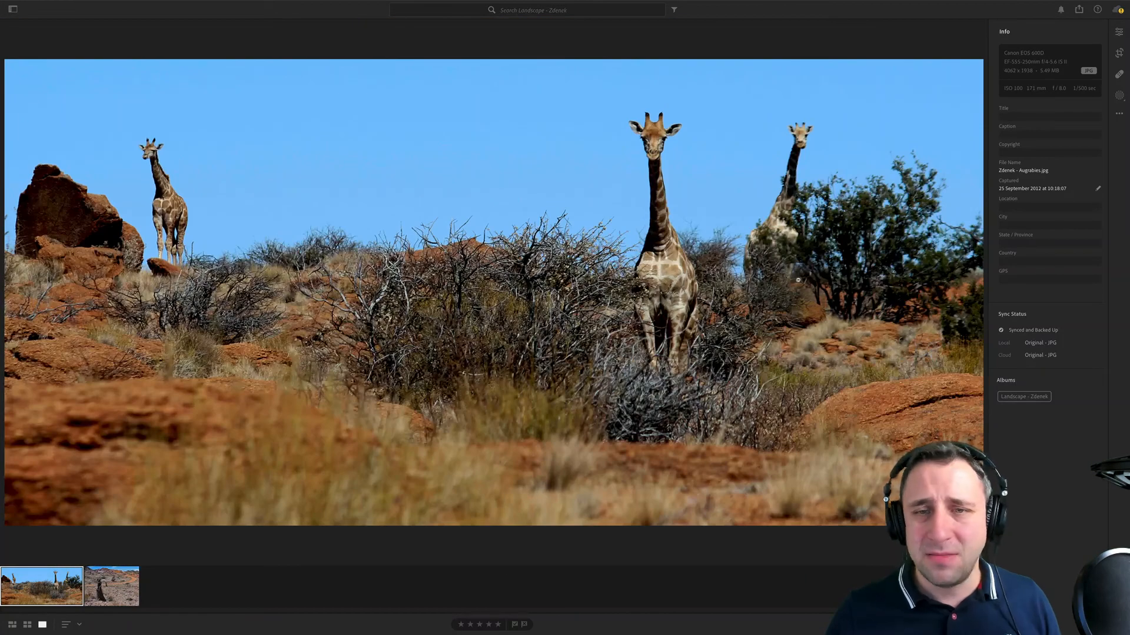
pyautogui.click(806, 113)
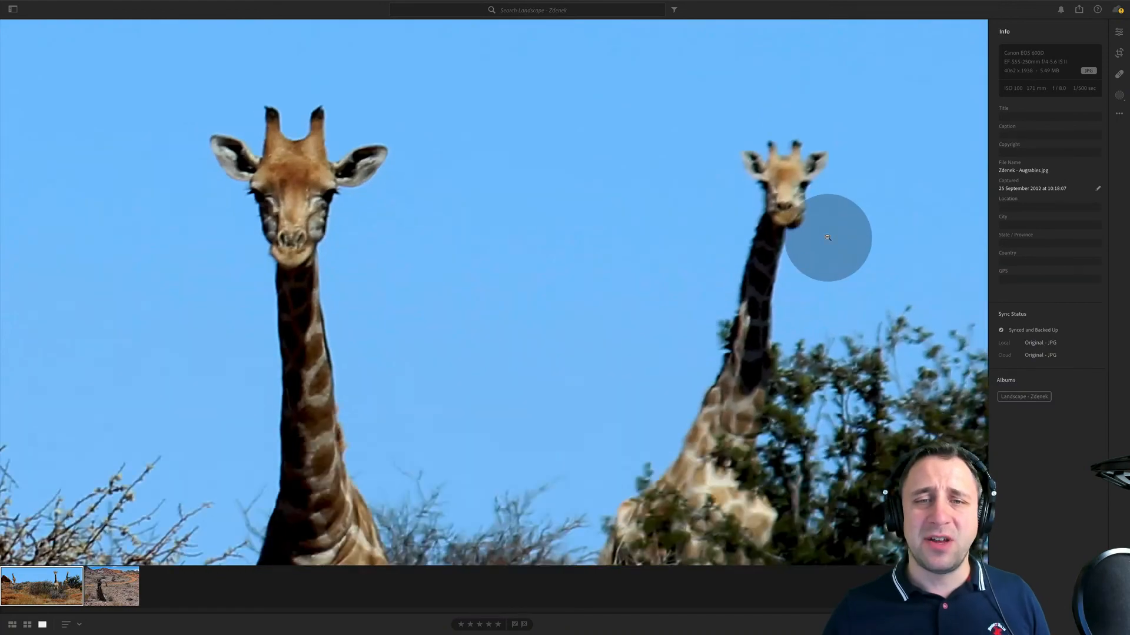
pyautogui.click(828, 237)
pyautogui.click(909, 216)
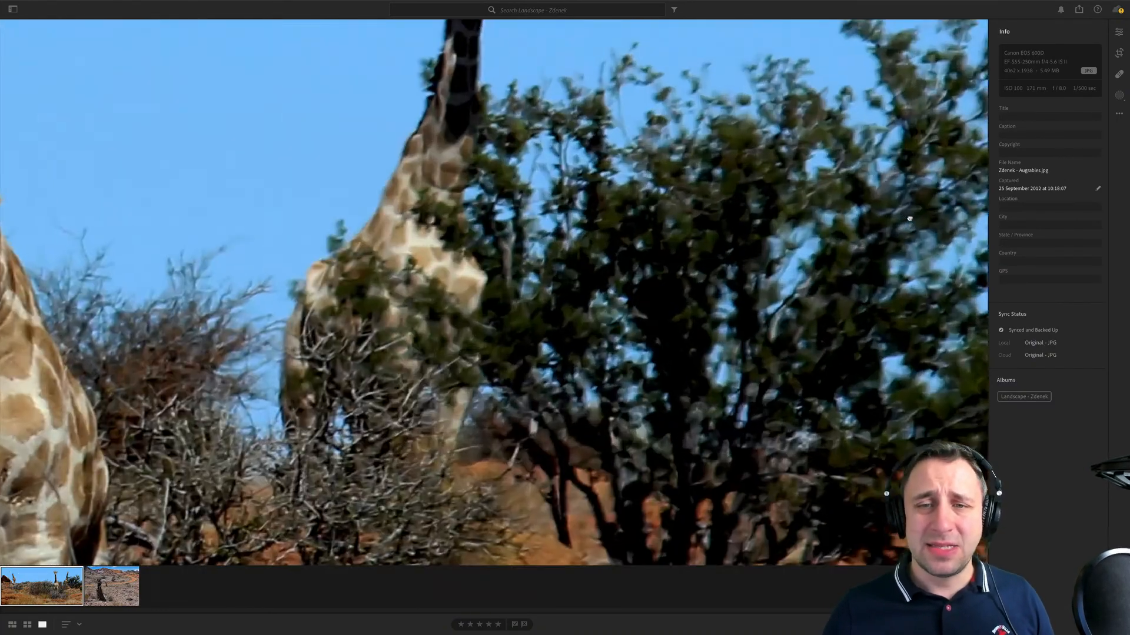
pyautogui.click(909, 217)
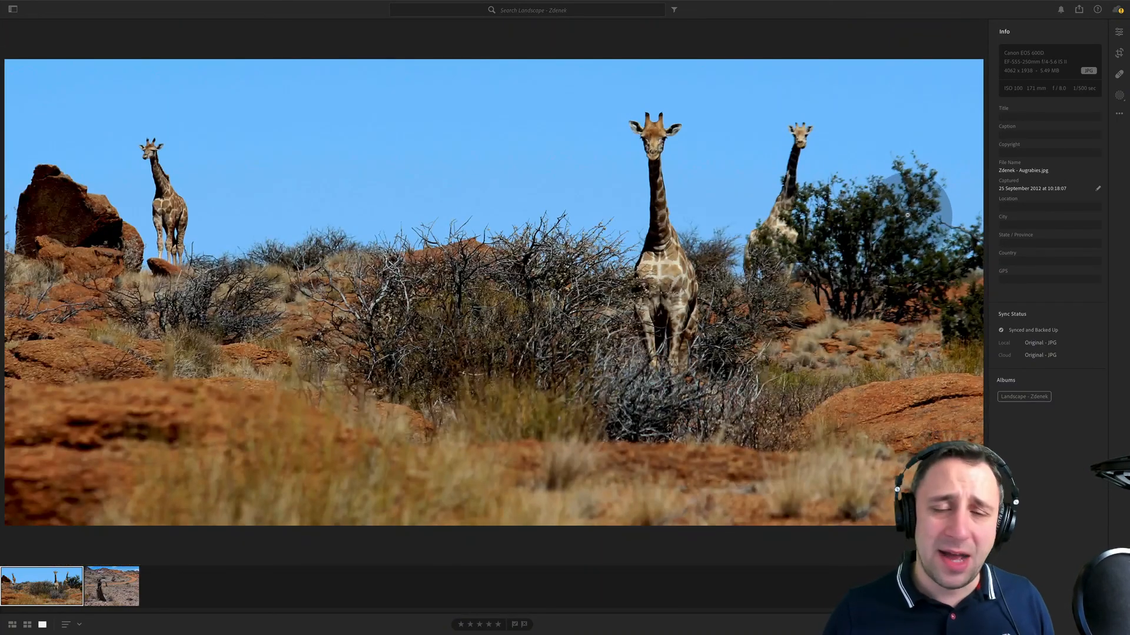
# - Edit the desert road photo with exposure -0.24, contrast +12 and vibrance +10
pyautogui.click(94, 580)
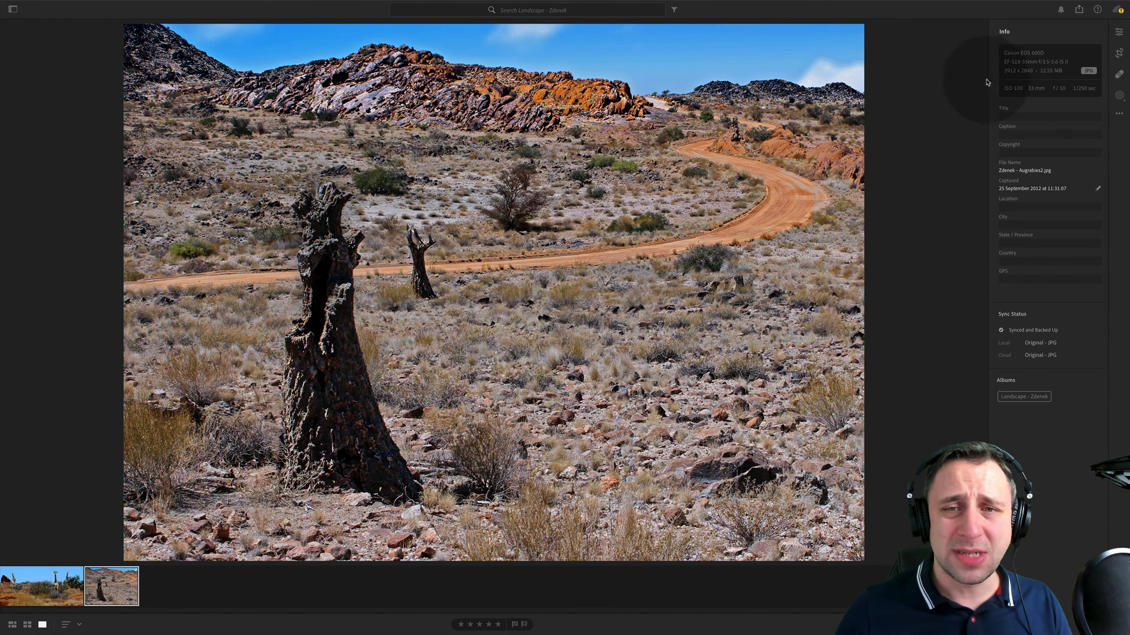
pyautogui.click(1119, 31)
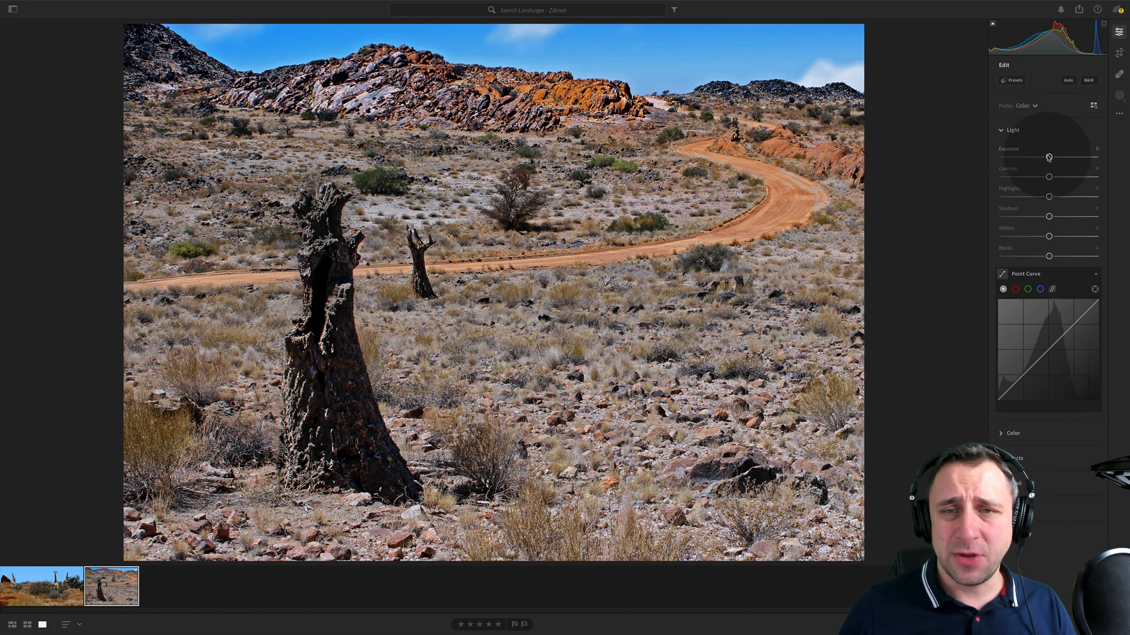
pyautogui.moveTo(1048, 157); pyautogui.dragTo(1055, 176)
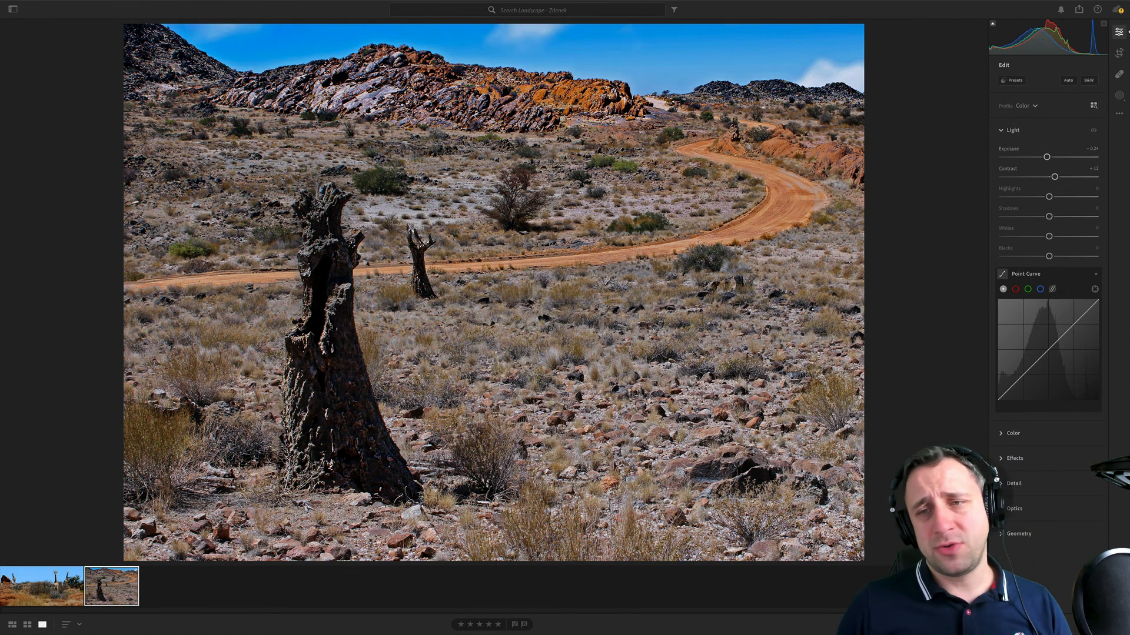
pyautogui.click(1013, 434)
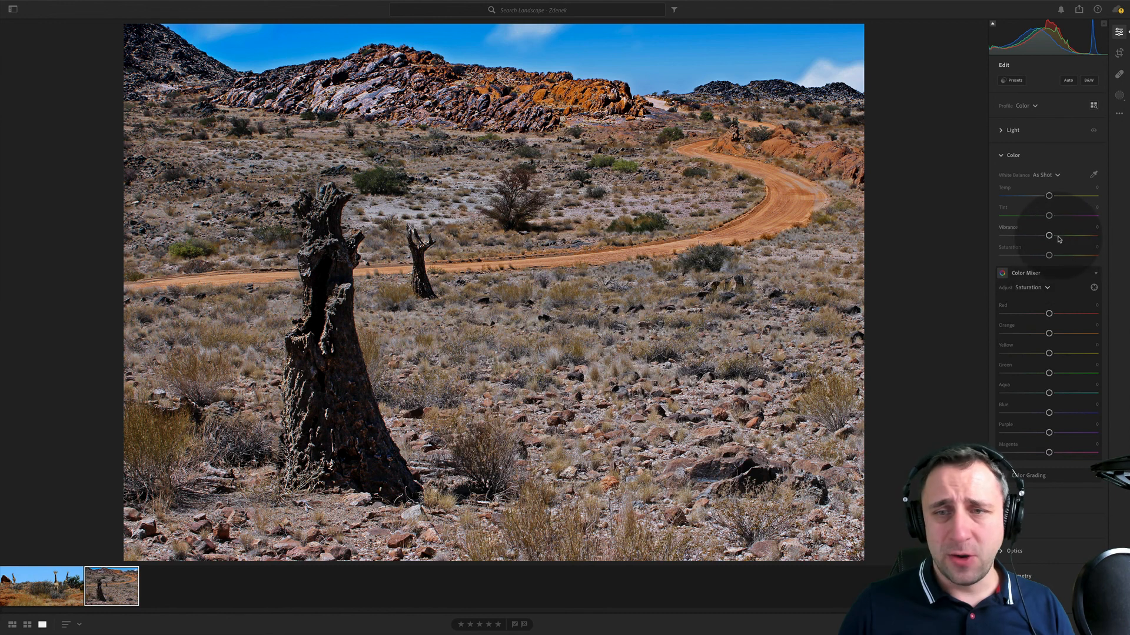
pyautogui.moveTo(1049, 236); pyautogui.dragTo(1059, 237)
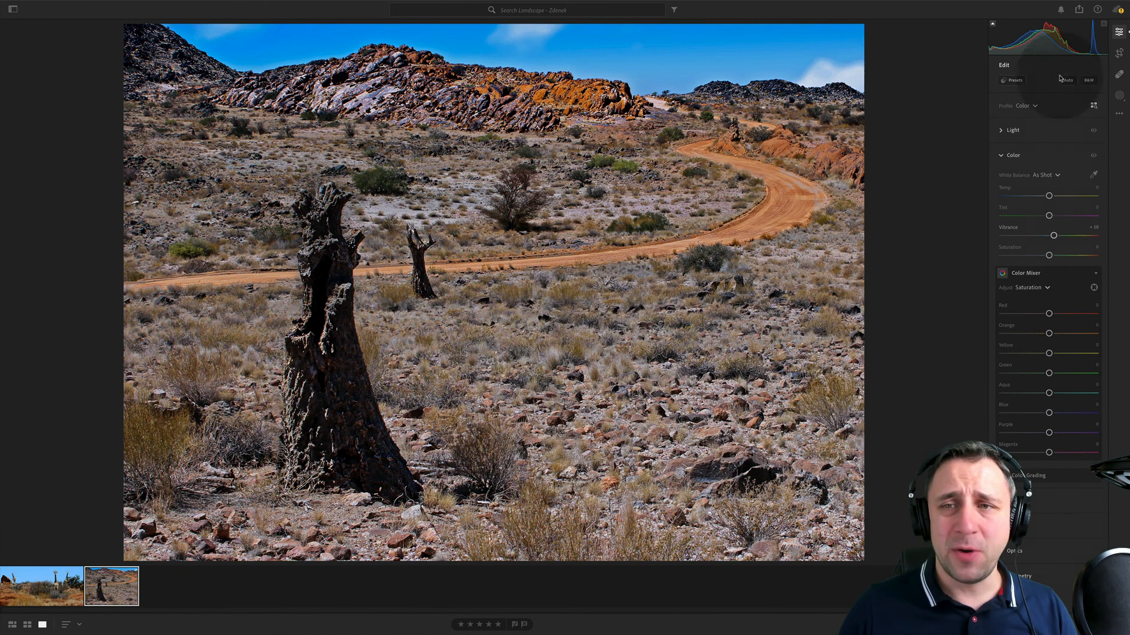
# - Darken the desert foreground with a slightly tilted linear gradient mask at exposure -0.56, shifting it down towards the lower part of the photo
pyautogui.click(1119, 96)
pyautogui.click(1027, 140)
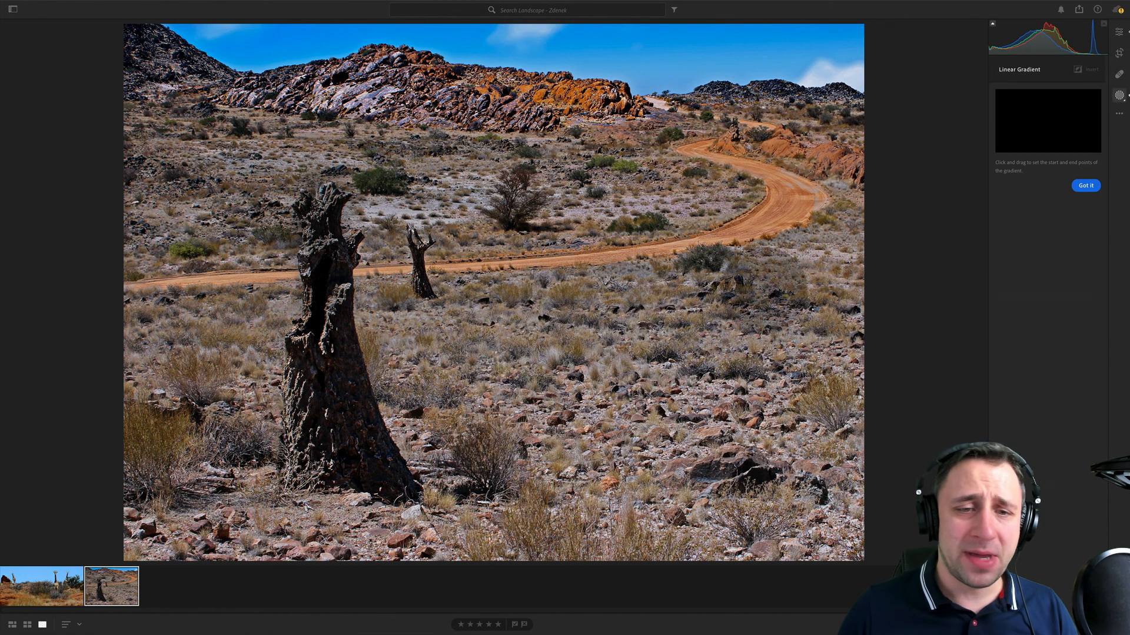
pyautogui.moveTo(723, 420); pyautogui.dragTo(818, 131)
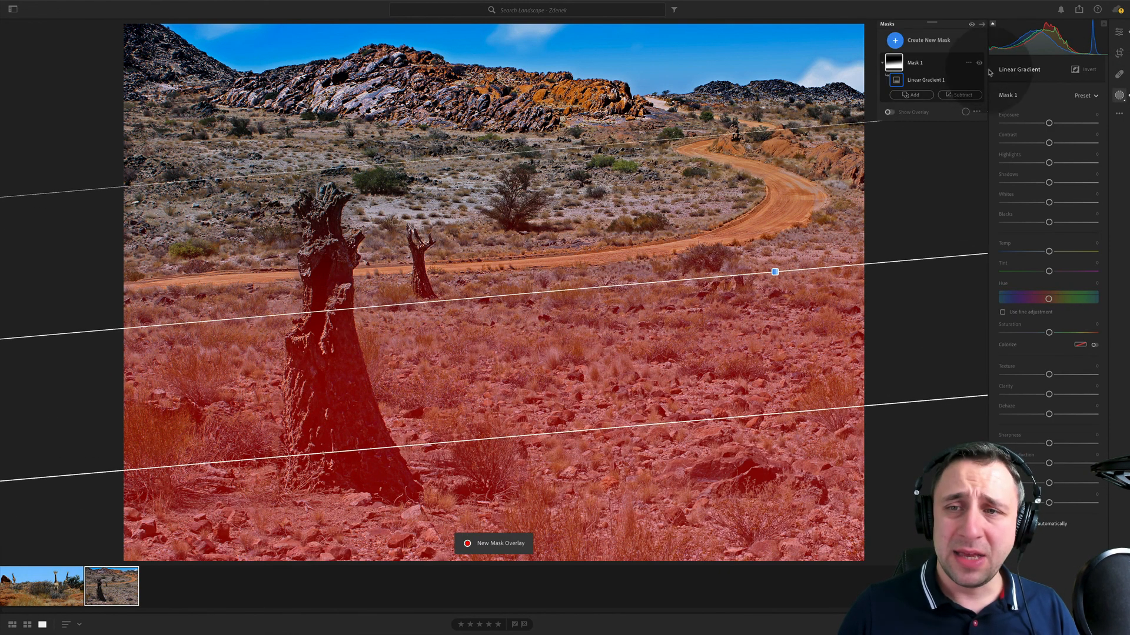
pyautogui.moveTo(1047, 124); pyautogui.dragTo(1042, 123)
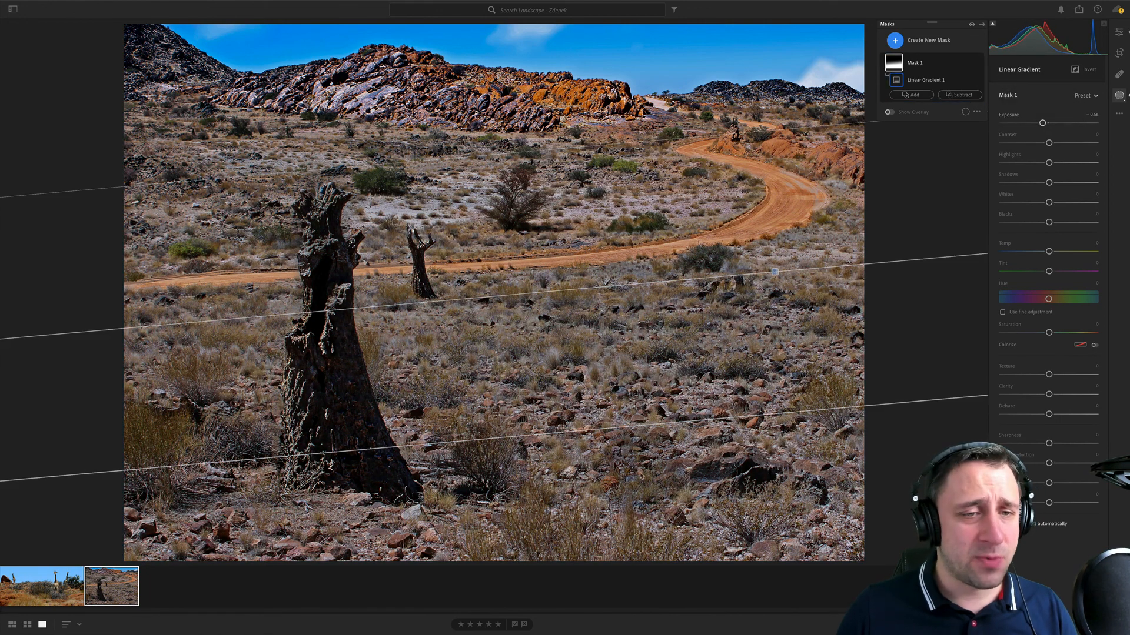
pyautogui.moveTo(775, 272); pyautogui.dragTo(776, 375)
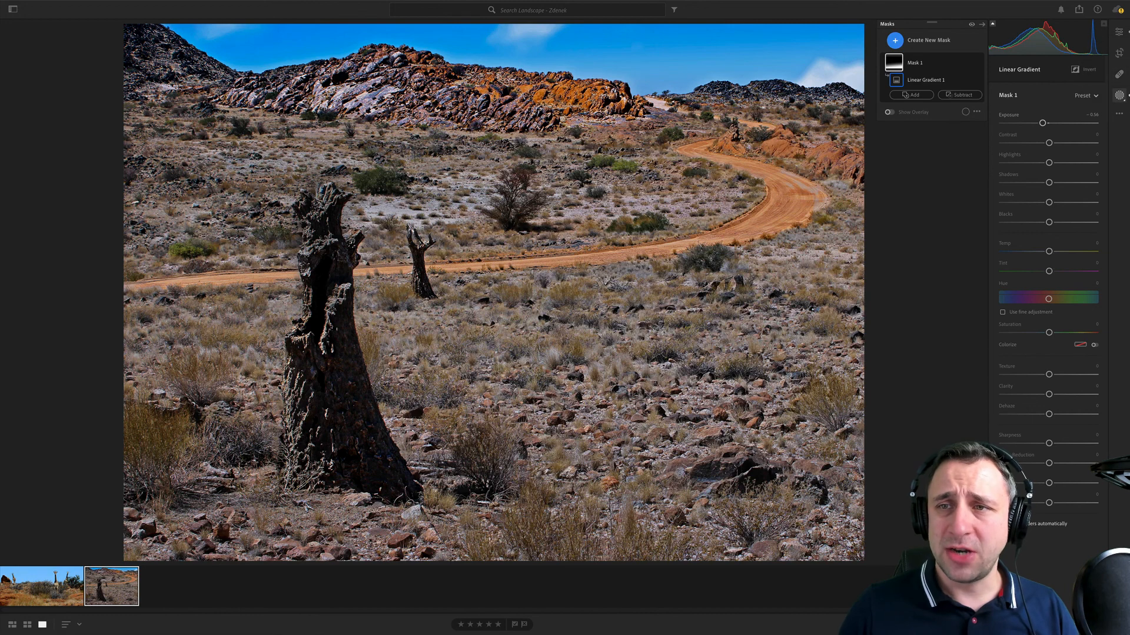
# - Add a brush mask with exposure -0.32 and paint over the desert ground, the dark hillside and the stony foreground to darken them
pyautogui.click(894, 40)
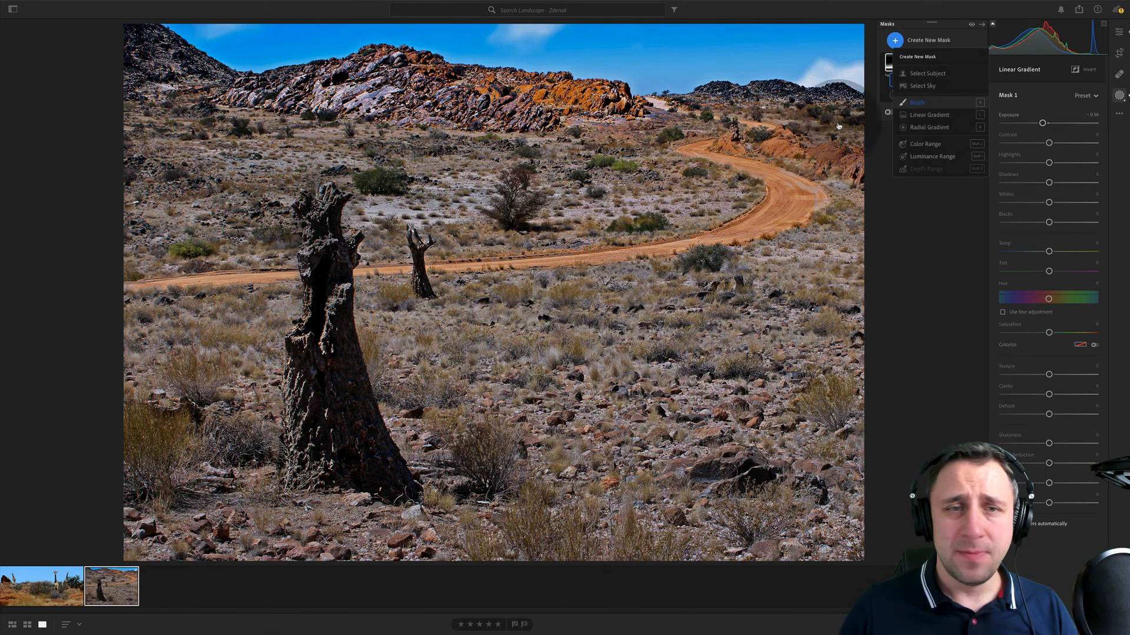
pyautogui.click(917, 103)
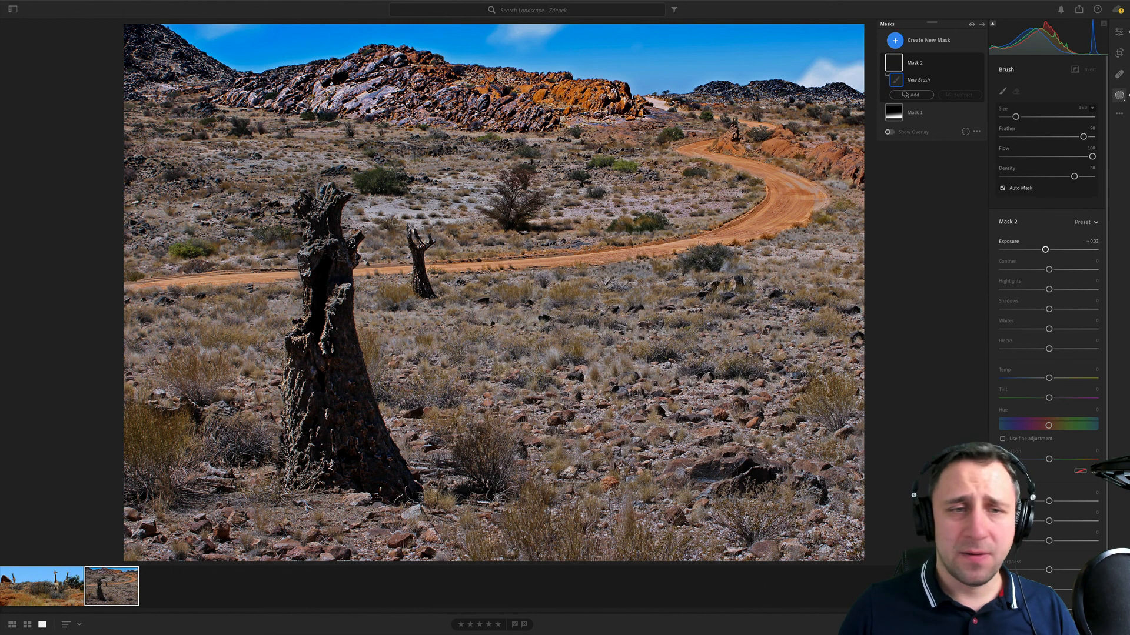
pyautogui.scroll(1, 494, 183)
pyautogui.moveTo(494, 182); pyautogui.dragTo(237, 145)
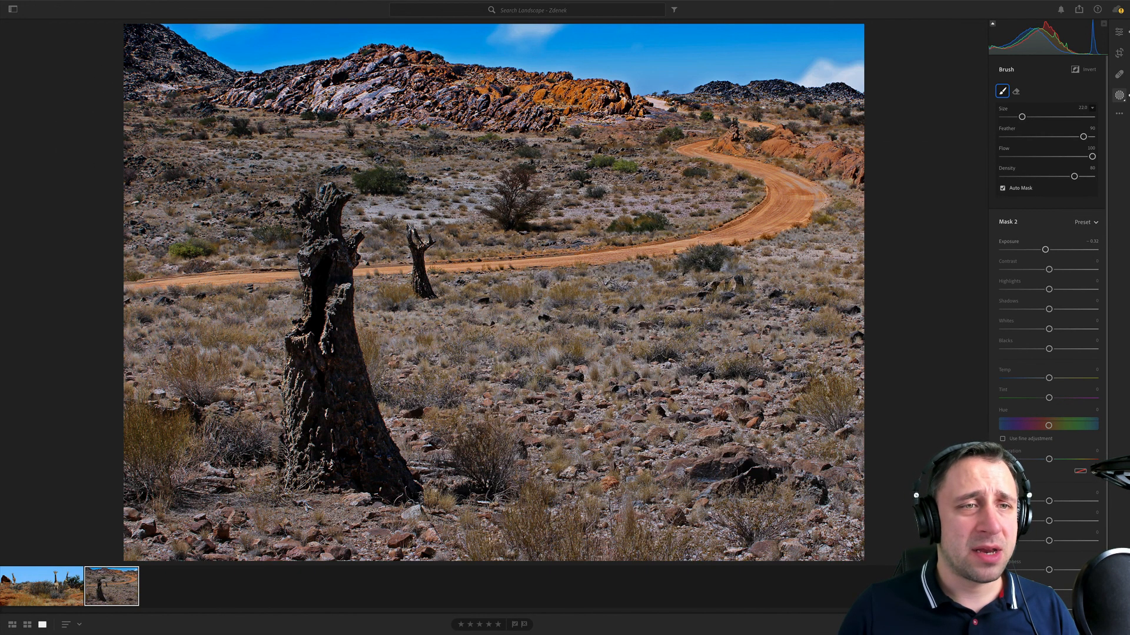
pyautogui.moveTo(79, 53); pyautogui.dragTo(150, 147)
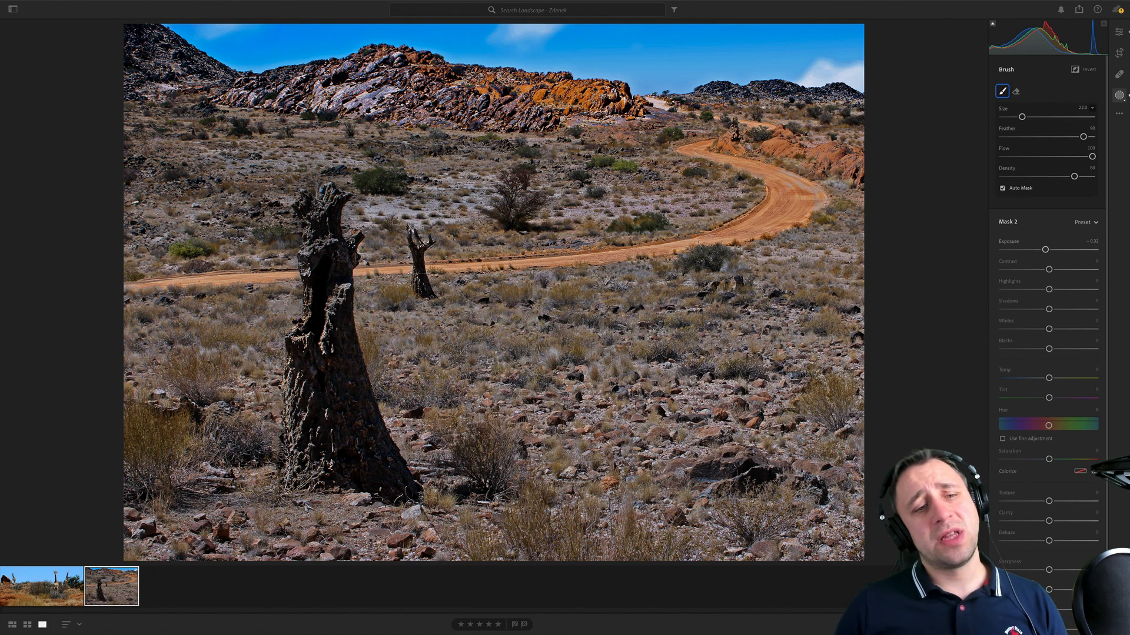
pyautogui.moveTo(725, 536); pyautogui.dragTo(727, 532)
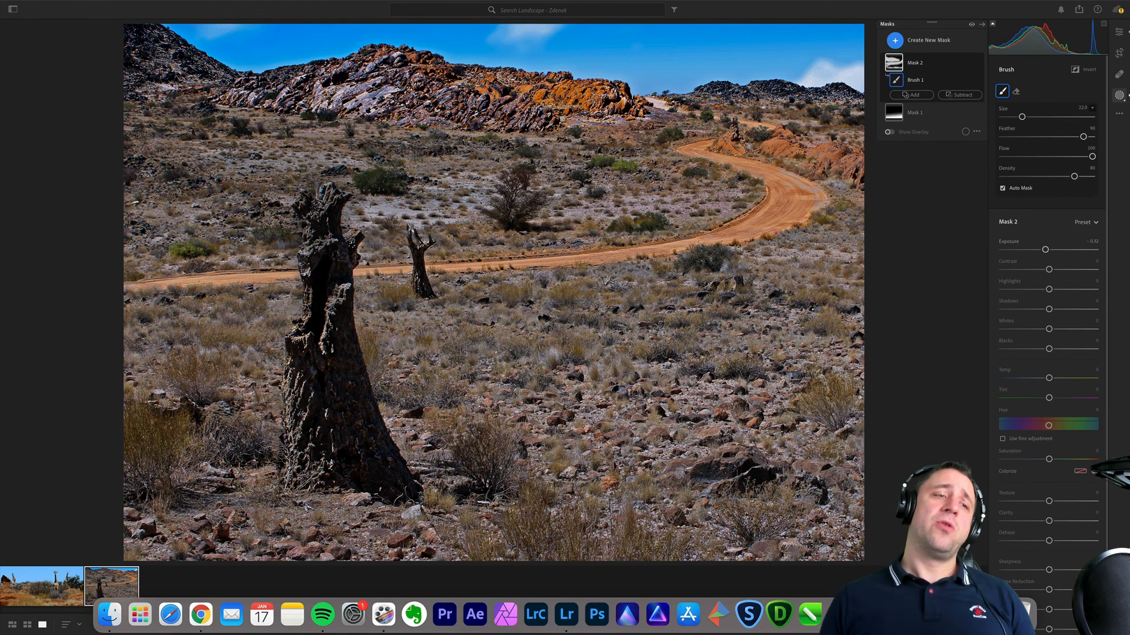
# - Add a smaller brush mask with exposure +0.32 and brighten the large tree stump, the winding road and the rocky hills
pyautogui.click(916, 103)
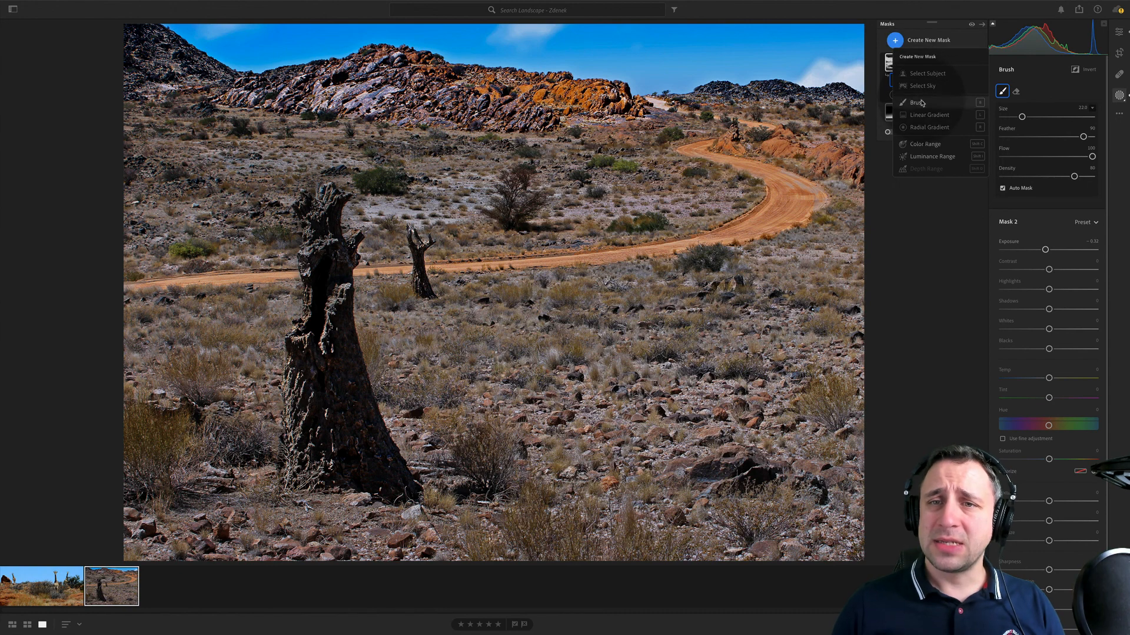
pyautogui.scroll(-3, 295, 459)
pyautogui.moveTo(295, 459)
pyautogui.mouseDown()
pyautogui.moveTo(304, 388)
pyautogui.moveTo(339, 264)
pyautogui.moveTo(332, 406)
pyautogui.mouseUp()
pyautogui.scroll(-1, 128, 277)
pyautogui.moveTo(128, 282)
pyautogui.mouseDown()
pyautogui.moveTo(624, 254)
pyautogui.moveTo(759, 165)
pyautogui.moveTo(766, 207)
pyautogui.mouseUp()
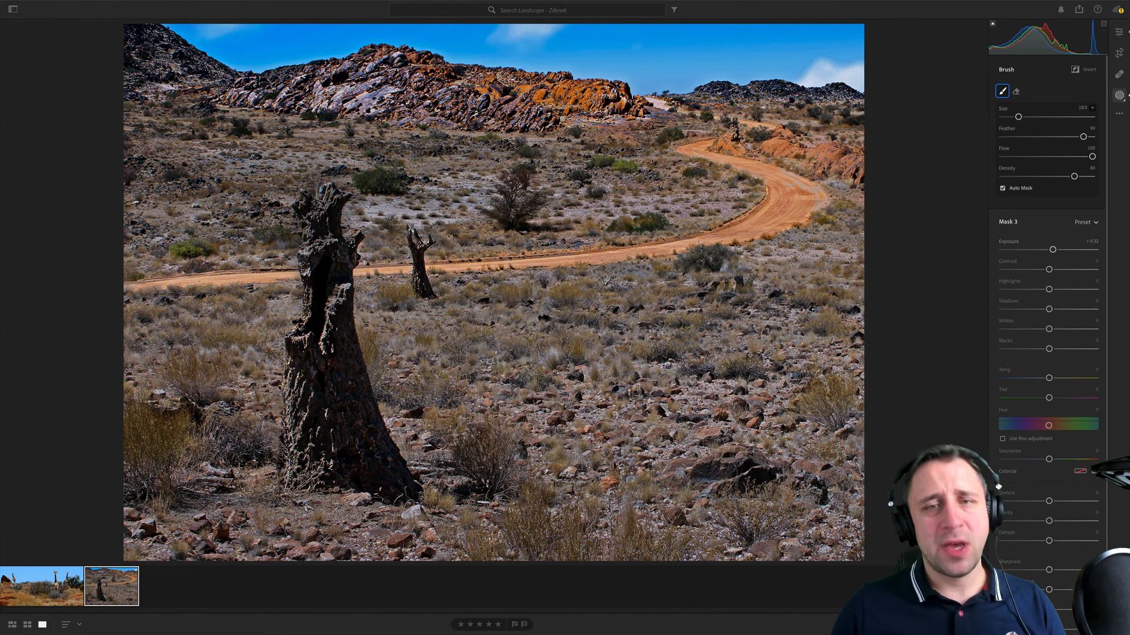
pyautogui.moveTo(791, 169); pyautogui.dragTo(785, 176)
pyautogui.moveTo(618, 103); pyautogui.dragTo(392, 97)
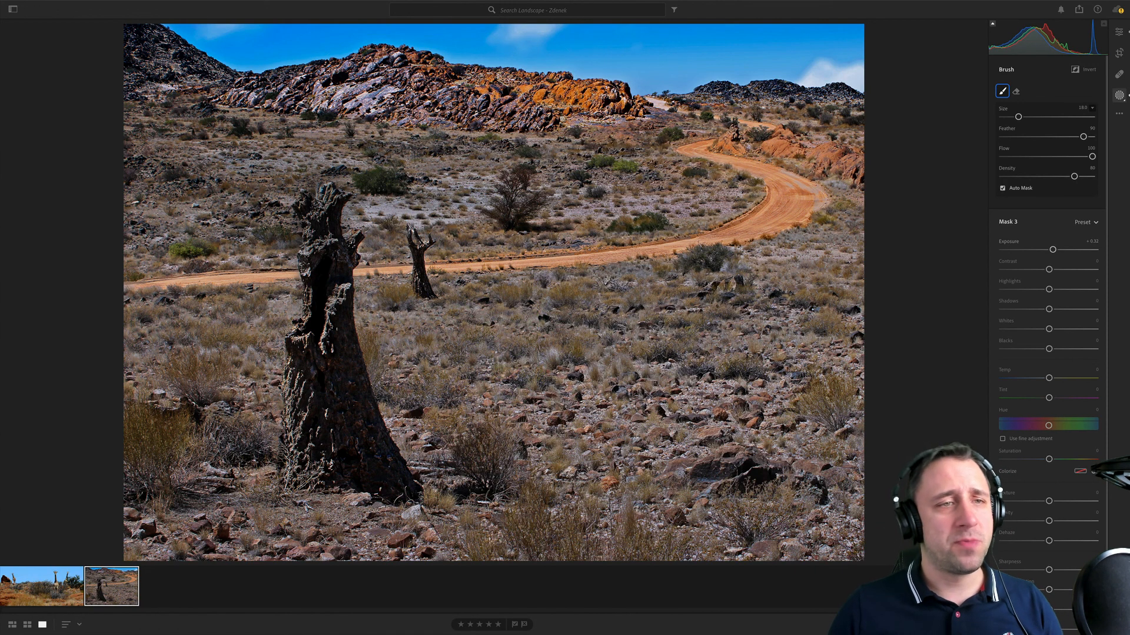
pyautogui.moveTo(224, 82); pyautogui.dragTo(158, 74)
pyautogui.moveTo(852, 244)
pyautogui.mouseDown()
pyautogui.moveTo(653, 215)
pyautogui.moveTo(848, 248)
pyautogui.moveTo(418, 266)
pyautogui.moveTo(103, 298)
pyautogui.mouseUp()
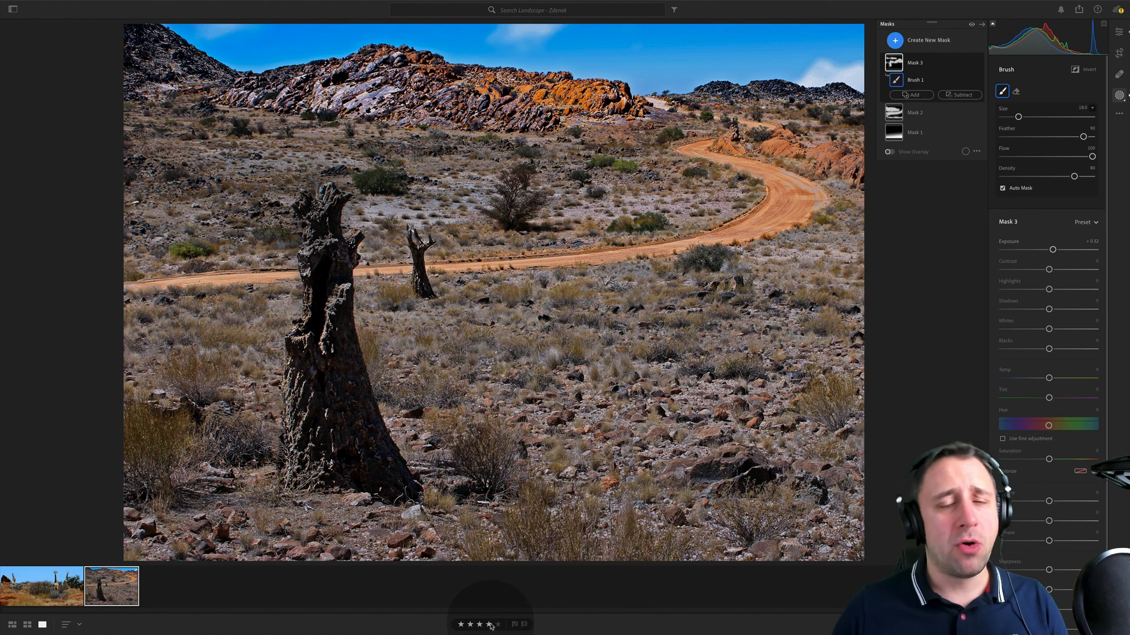
# - Mask the sky in the giraffe photo with Select Sky and set the mask's exposure to -0.44
pyautogui.click(42, 585)
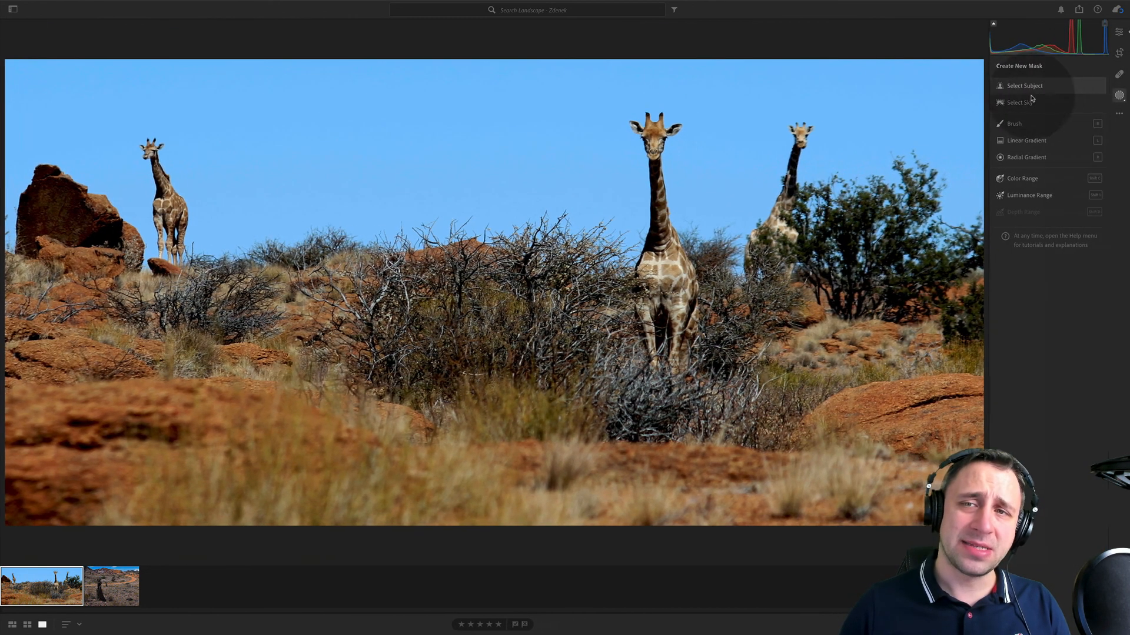
pyautogui.click(1026, 102)
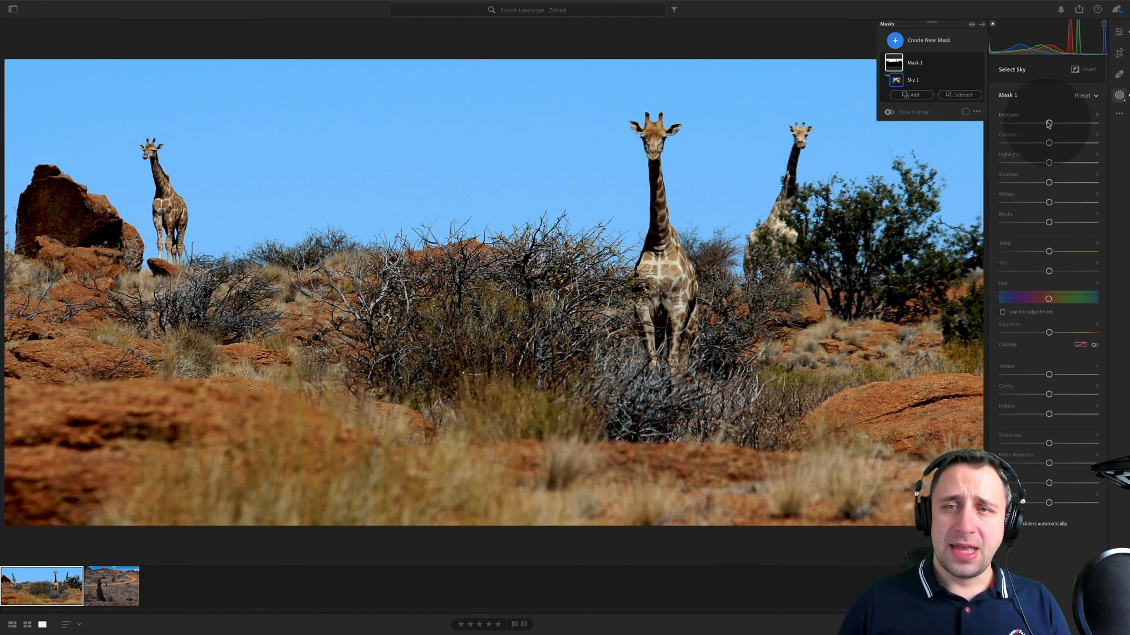
pyautogui.moveTo(1049, 124); pyautogui.dragTo(1043, 125)
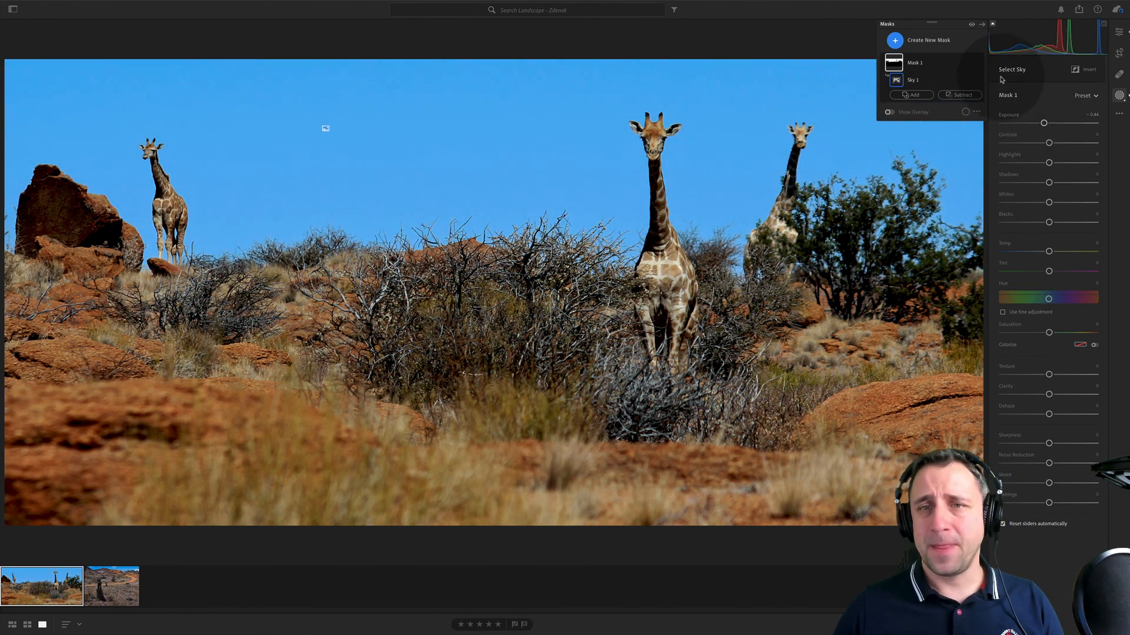
# - Darken the upper sky with a linear gradient mask at exposure -0.80 and shift the gradient slightly upward
pyautogui.click(945, 45)
pyautogui.click(929, 115)
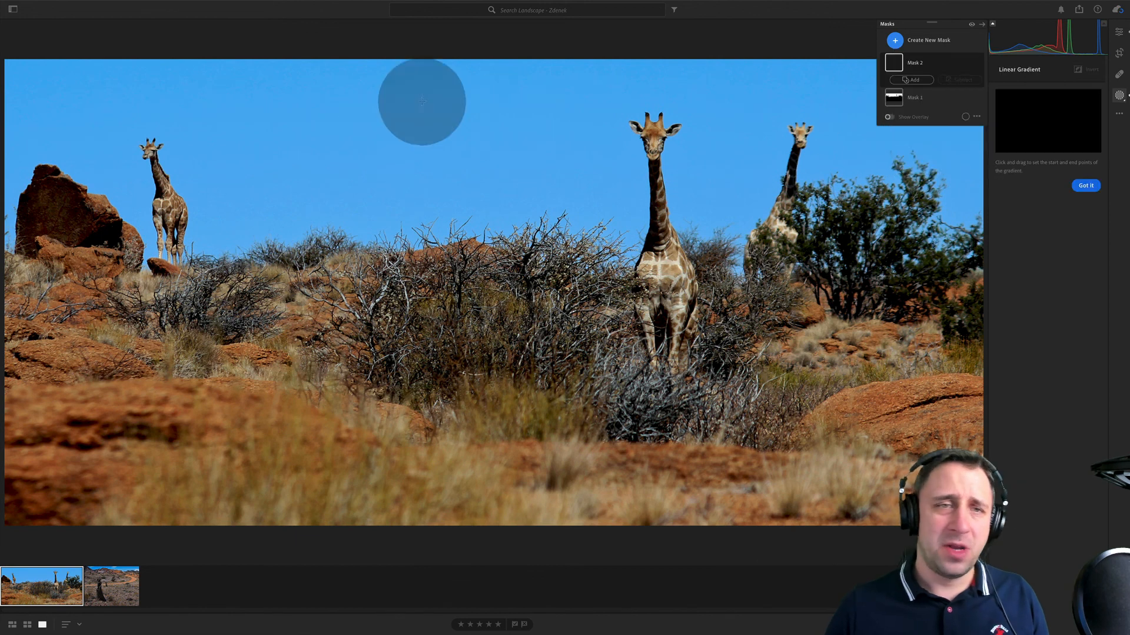
pyautogui.moveTo(502, 61); pyautogui.dragTo(502, 193)
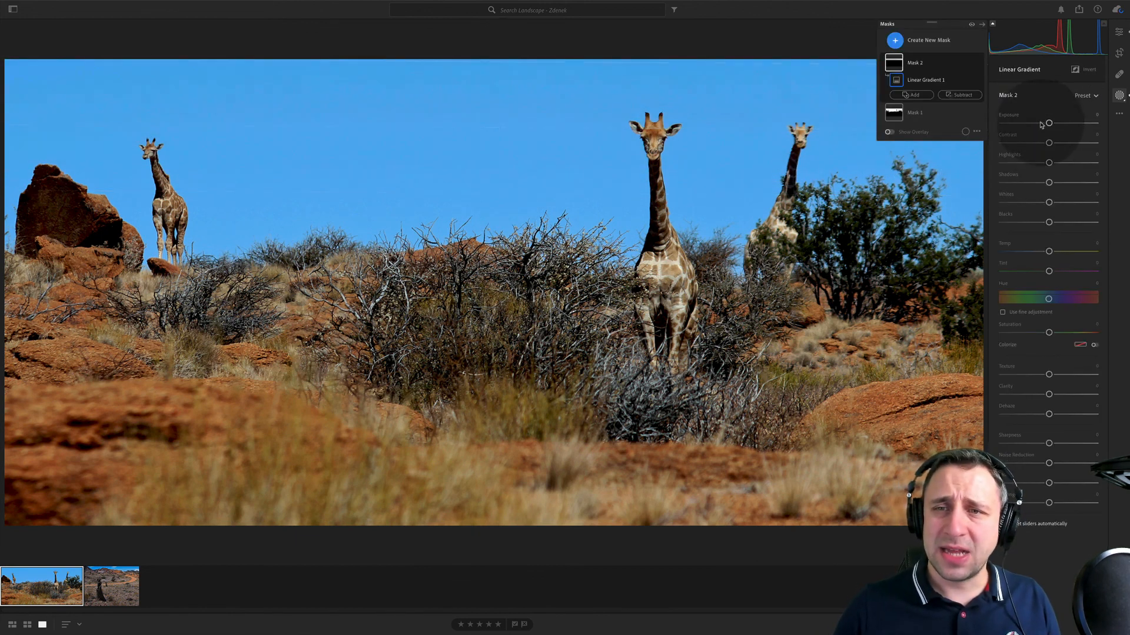
pyautogui.moveTo(1048, 124); pyautogui.dragTo(1040, 124)
pyautogui.moveTo(504, 129); pyautogui.dragTo(505, 103)
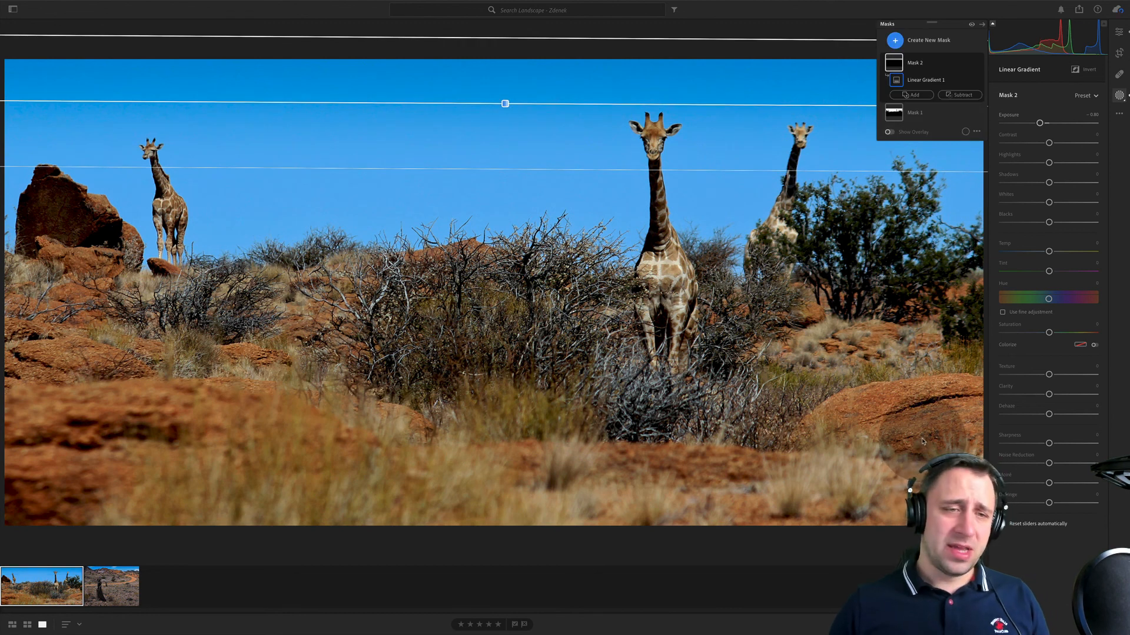
# - Darken the rocky, grassy foreground with a linear gradient mask at exposure -0.72 and shift the gradient down below the giraffes
pyautogui.click(918, 40)
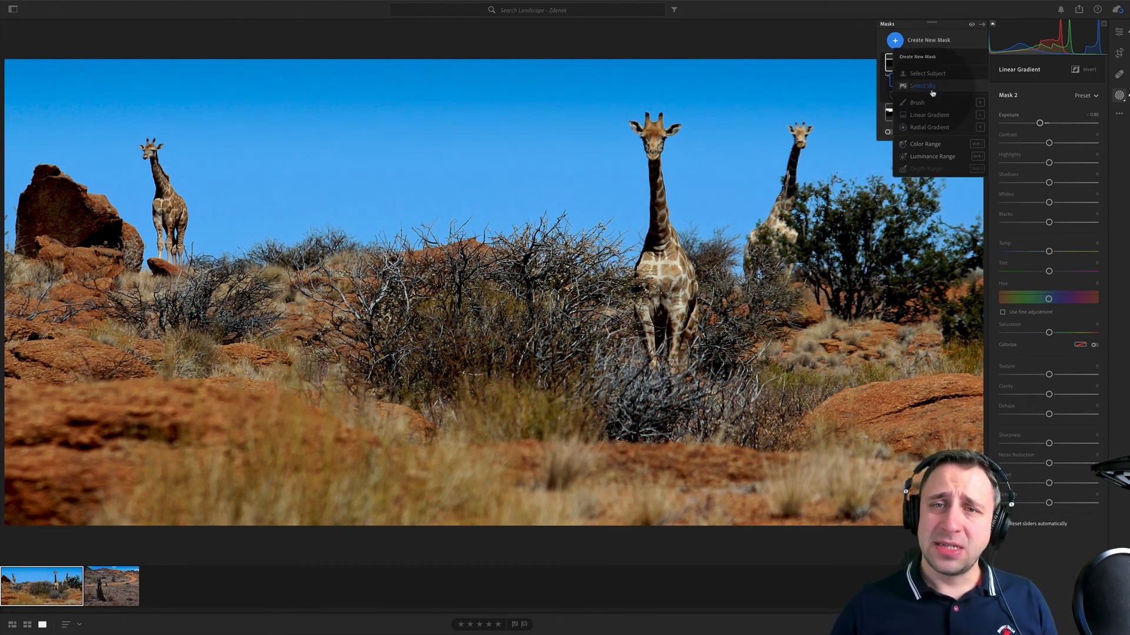
pyautogui.click(936, 115)
pyautogui.moveTo(626, 494); pyautogui.dragTo(641, 267)
pyautogui.moveTo(1048, 122); pyautogui.dragTo(1040, 123)
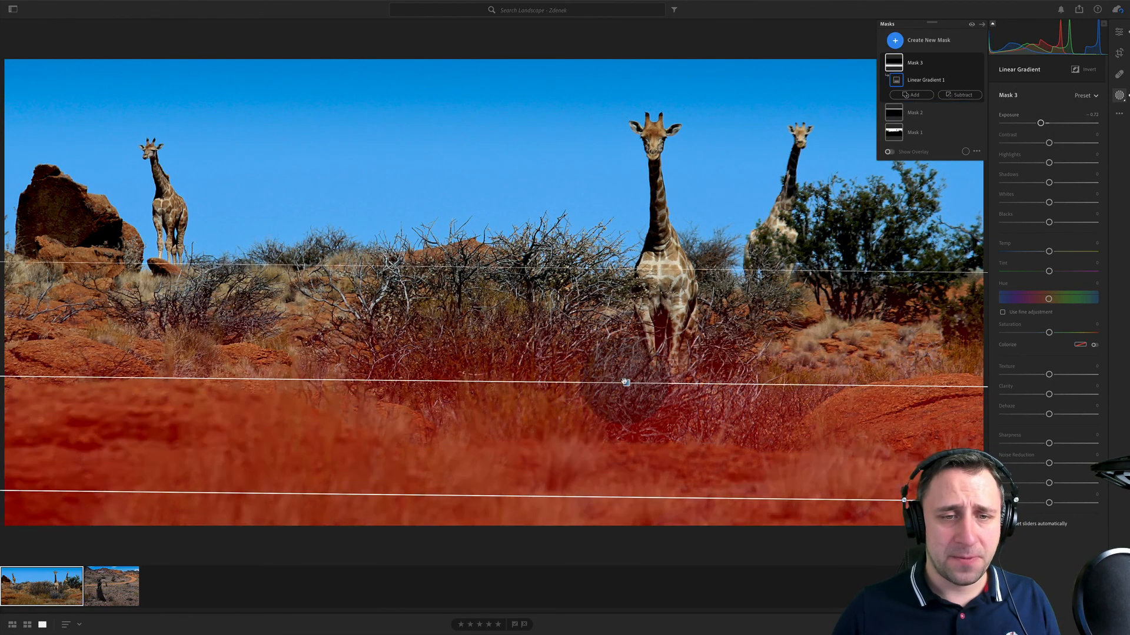
pyautogui.moveTo(628, 385); pyautogui.dragTo(604, 459)
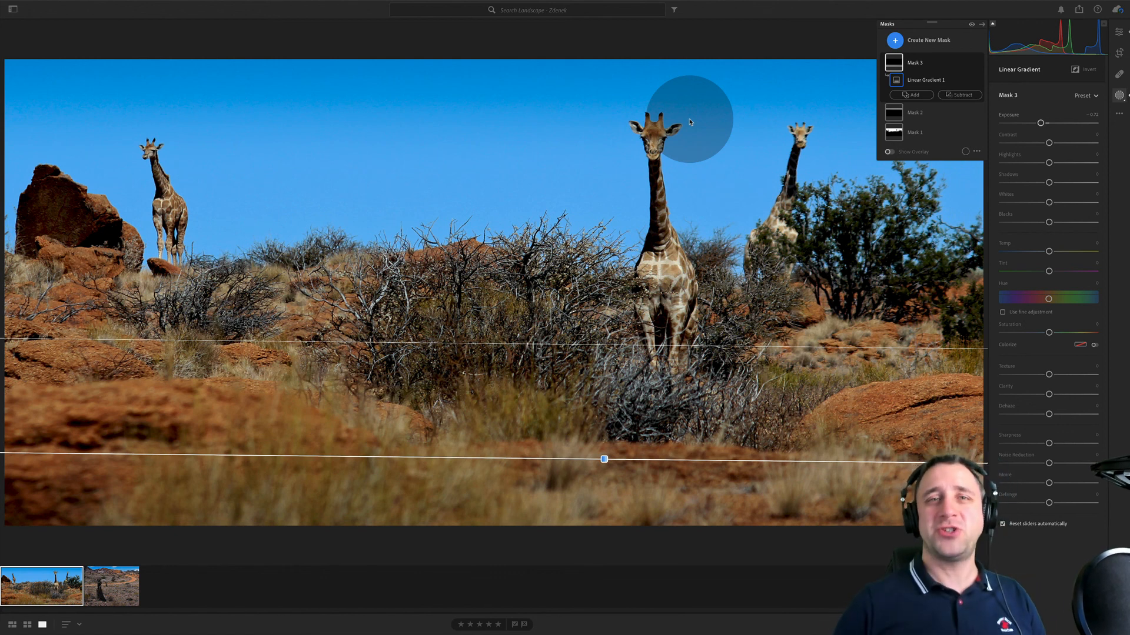
# - Bring up the album list
pyautogui.click(13, 9)
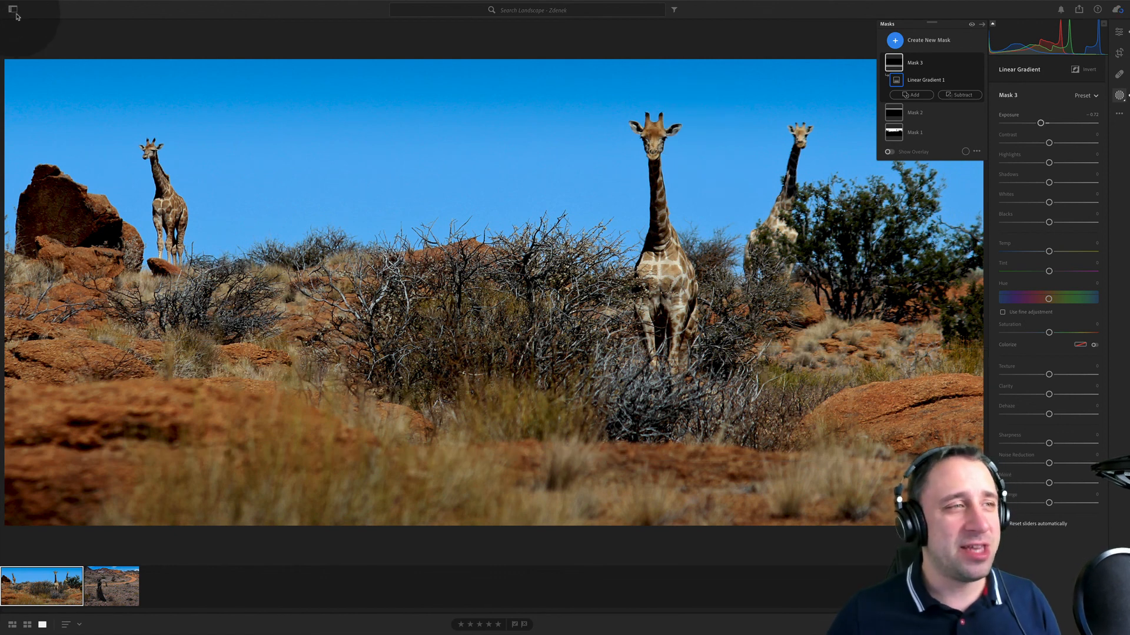